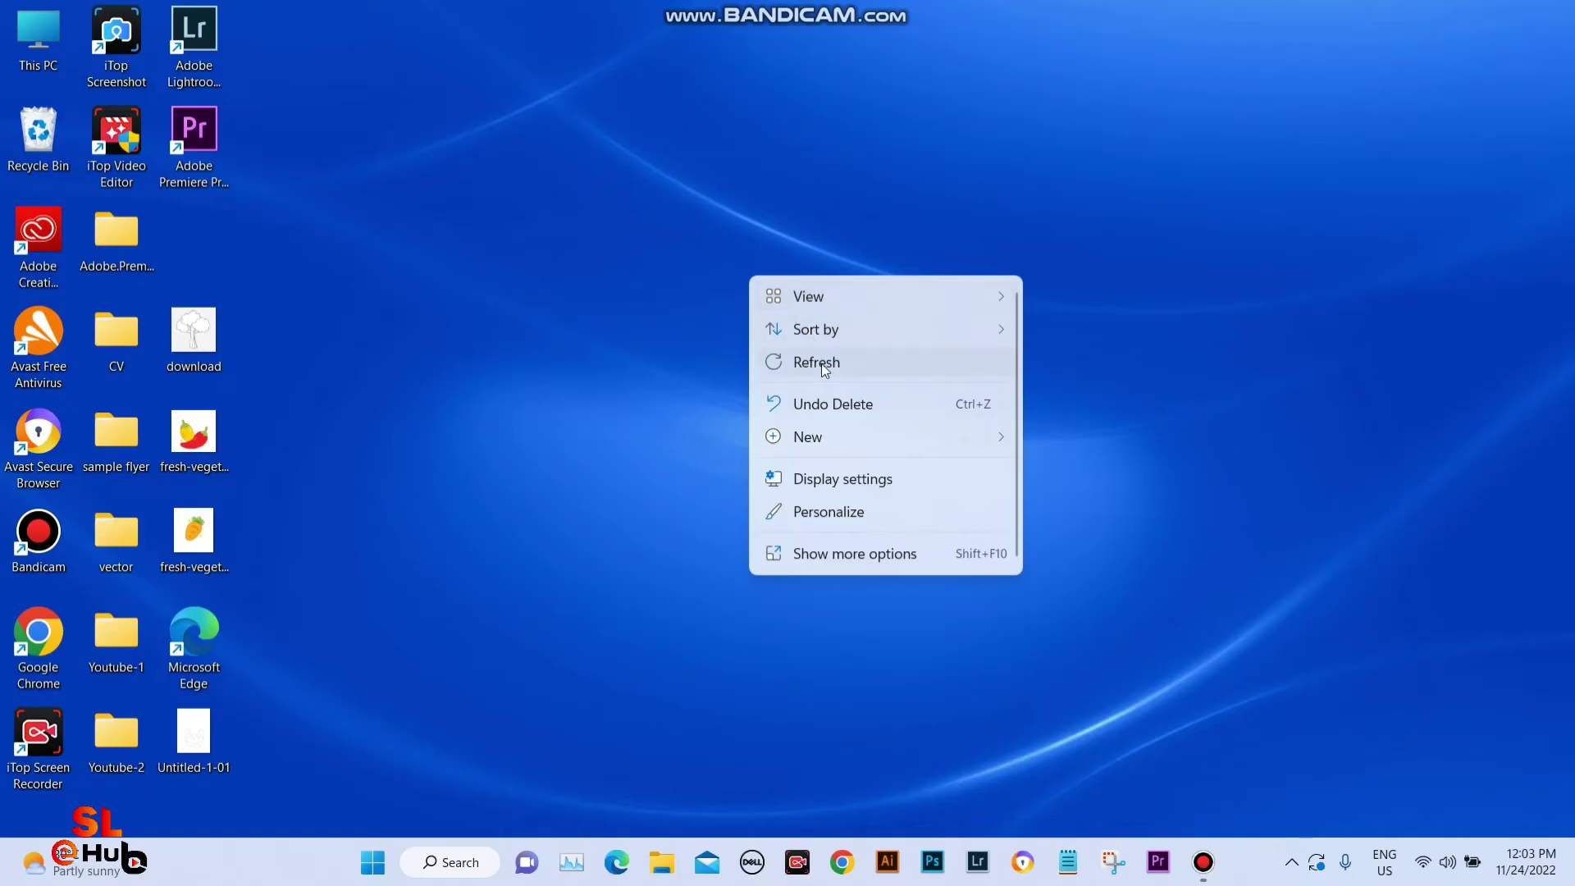
Launch Adobe Illustrator from the Windows taskbar to reach its recent-files start screen.
{"action": "left_click", "coordinate": [821, 364]}
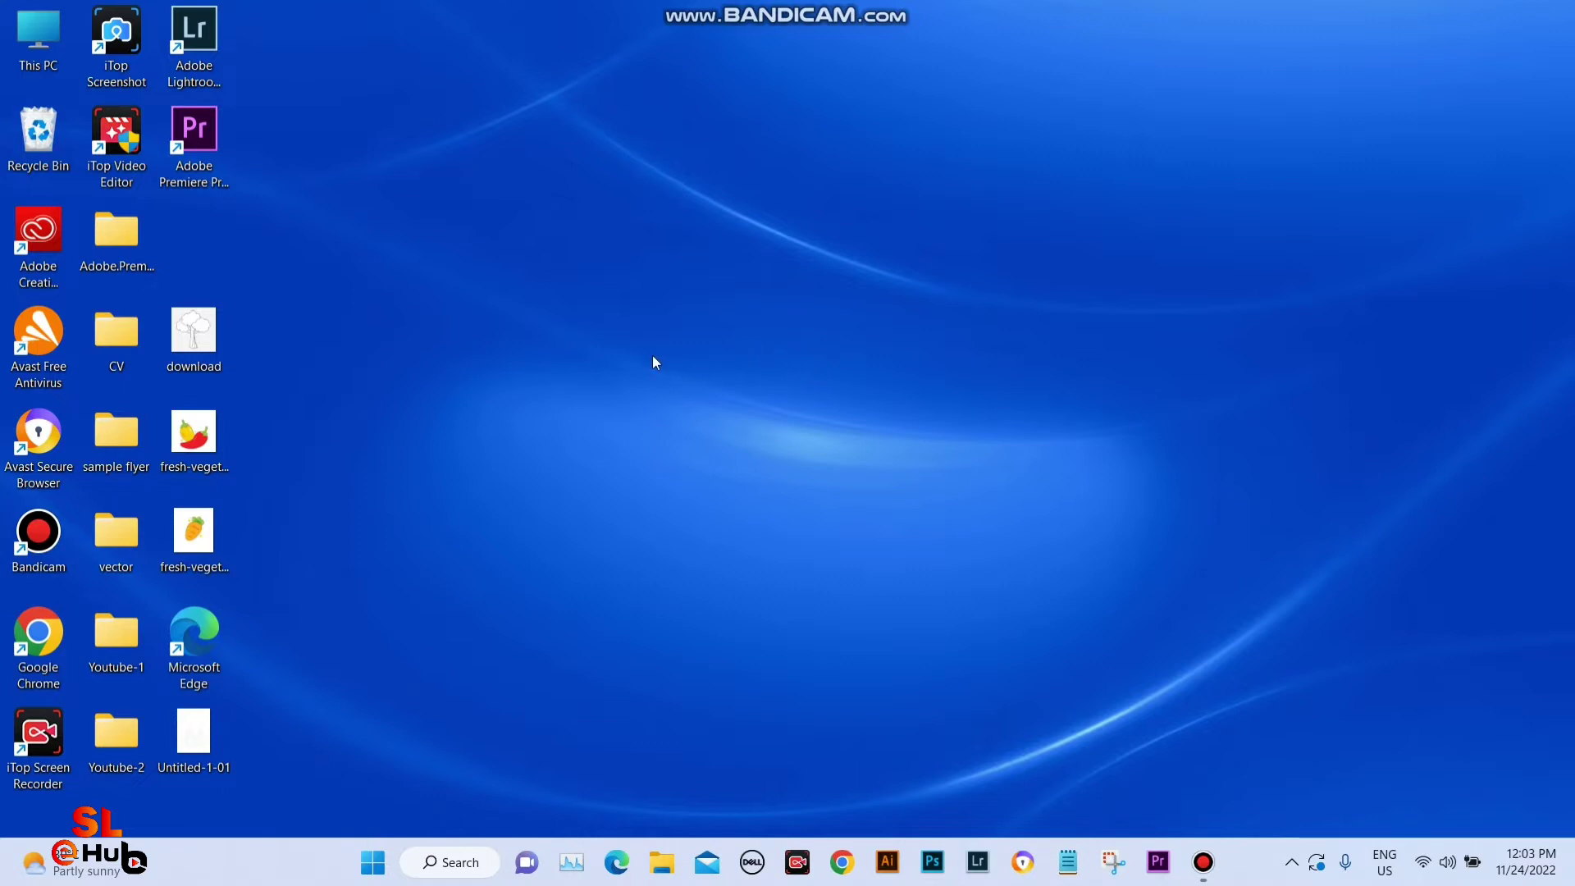
{"action": "left_click", "coordinate": [888, 862]}
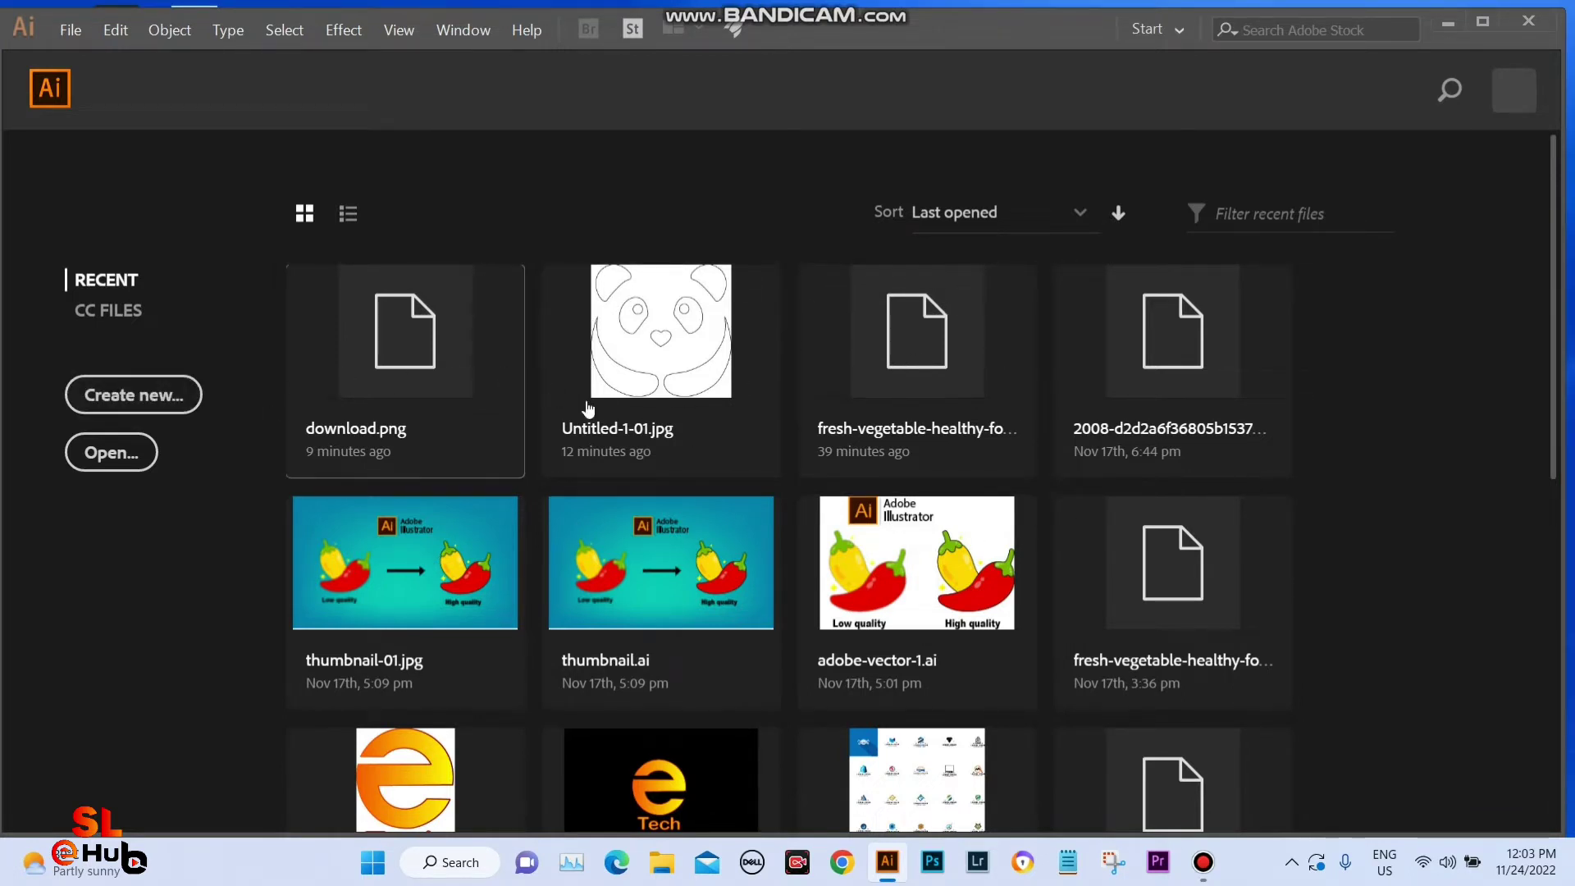
Create a new blank 8 x 11 in document, keeping Inches as the units.
{"action": "left_click", "coordinate": [128, 400]}
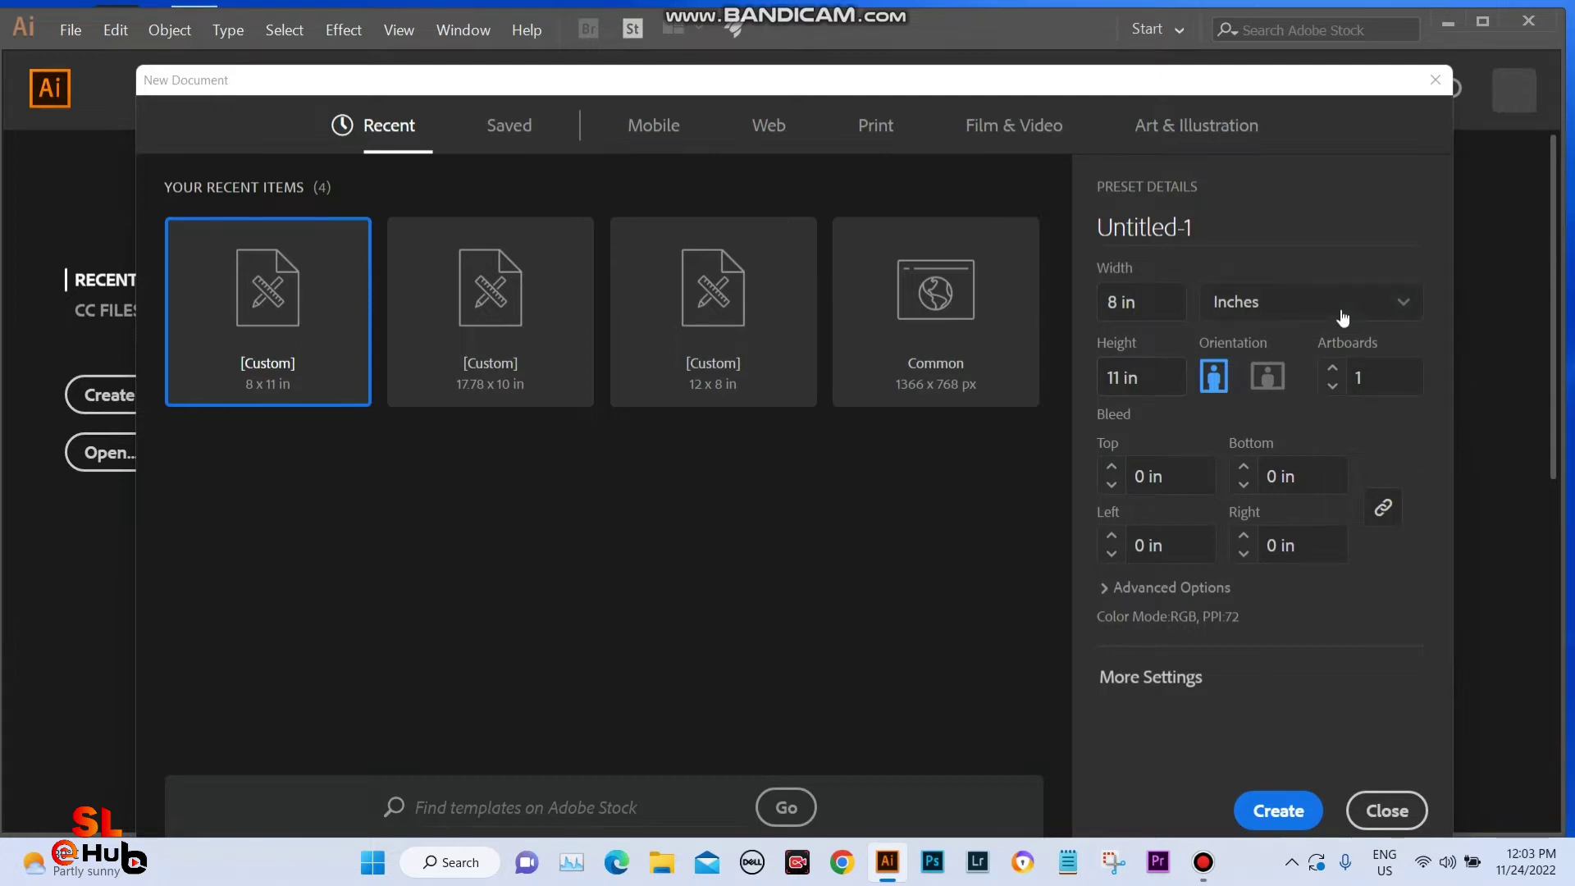
{"action": "left_click", "coordinate": [1401, 305]}
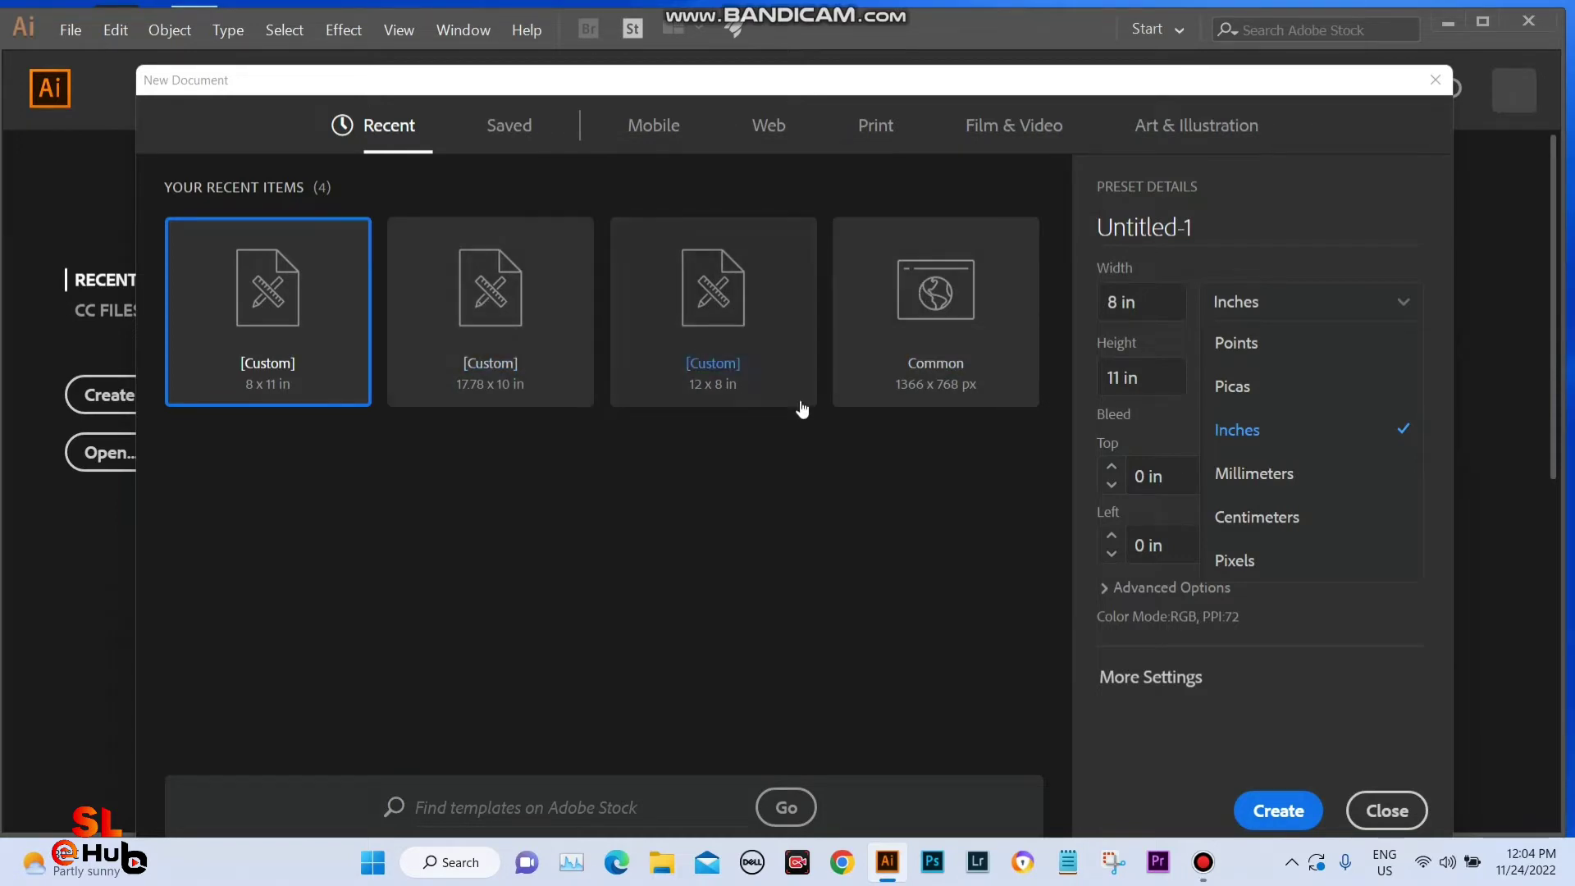
{"action": "left_click", "coordinate": [1265, 817]}
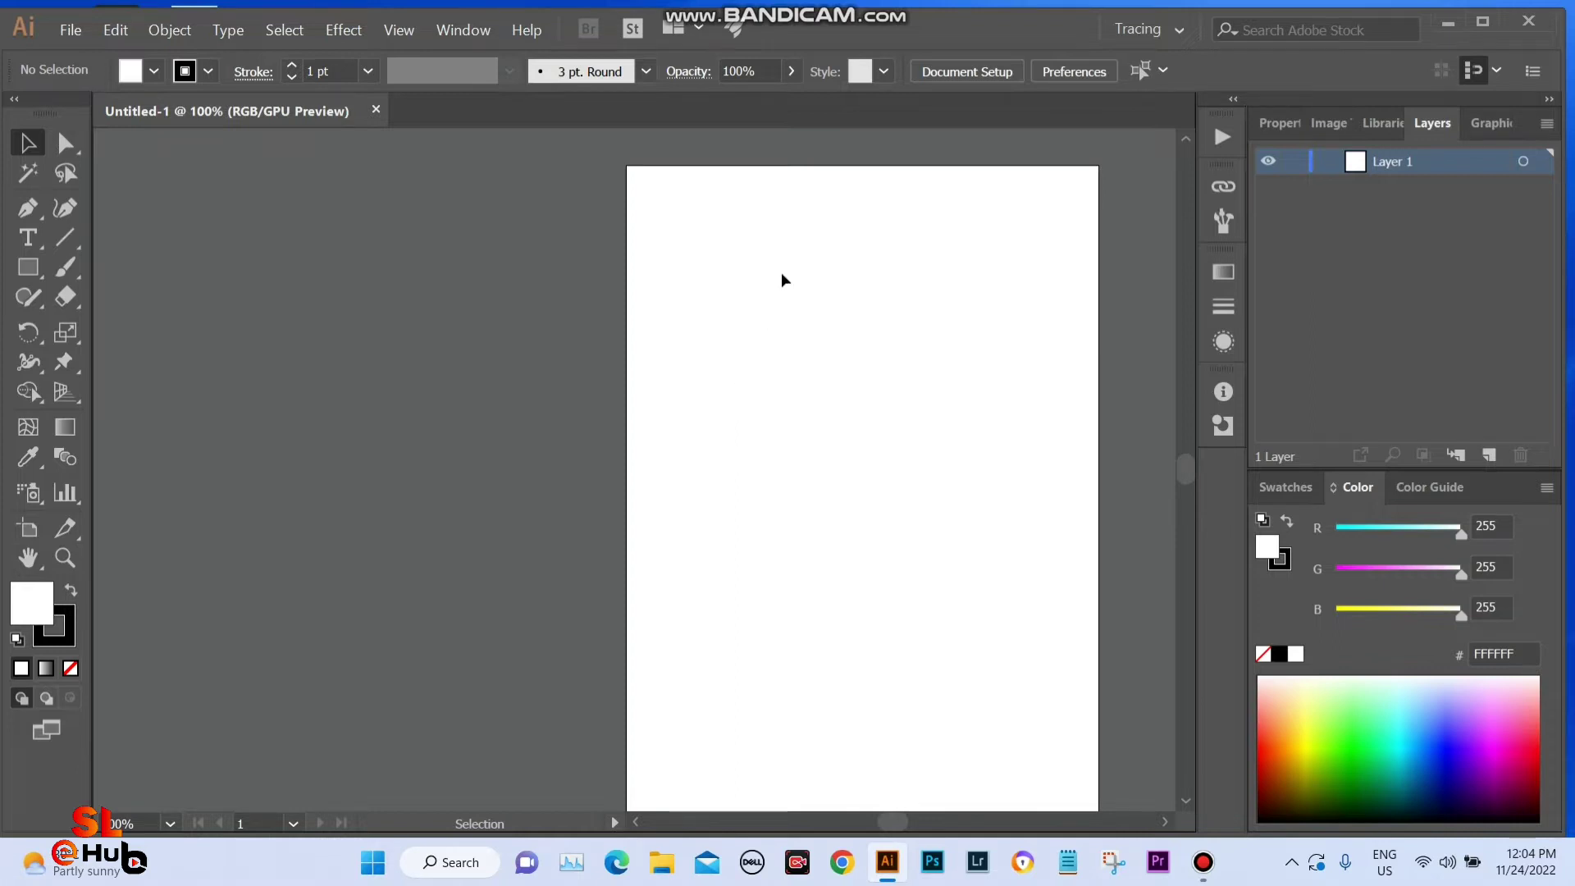
Hide and reshow the Layers panel, then narrow the window to expose the desktop files.
{"action": "left_click_drag", "start_coordinate": [819, 45], "coordinate": [833, 42]}
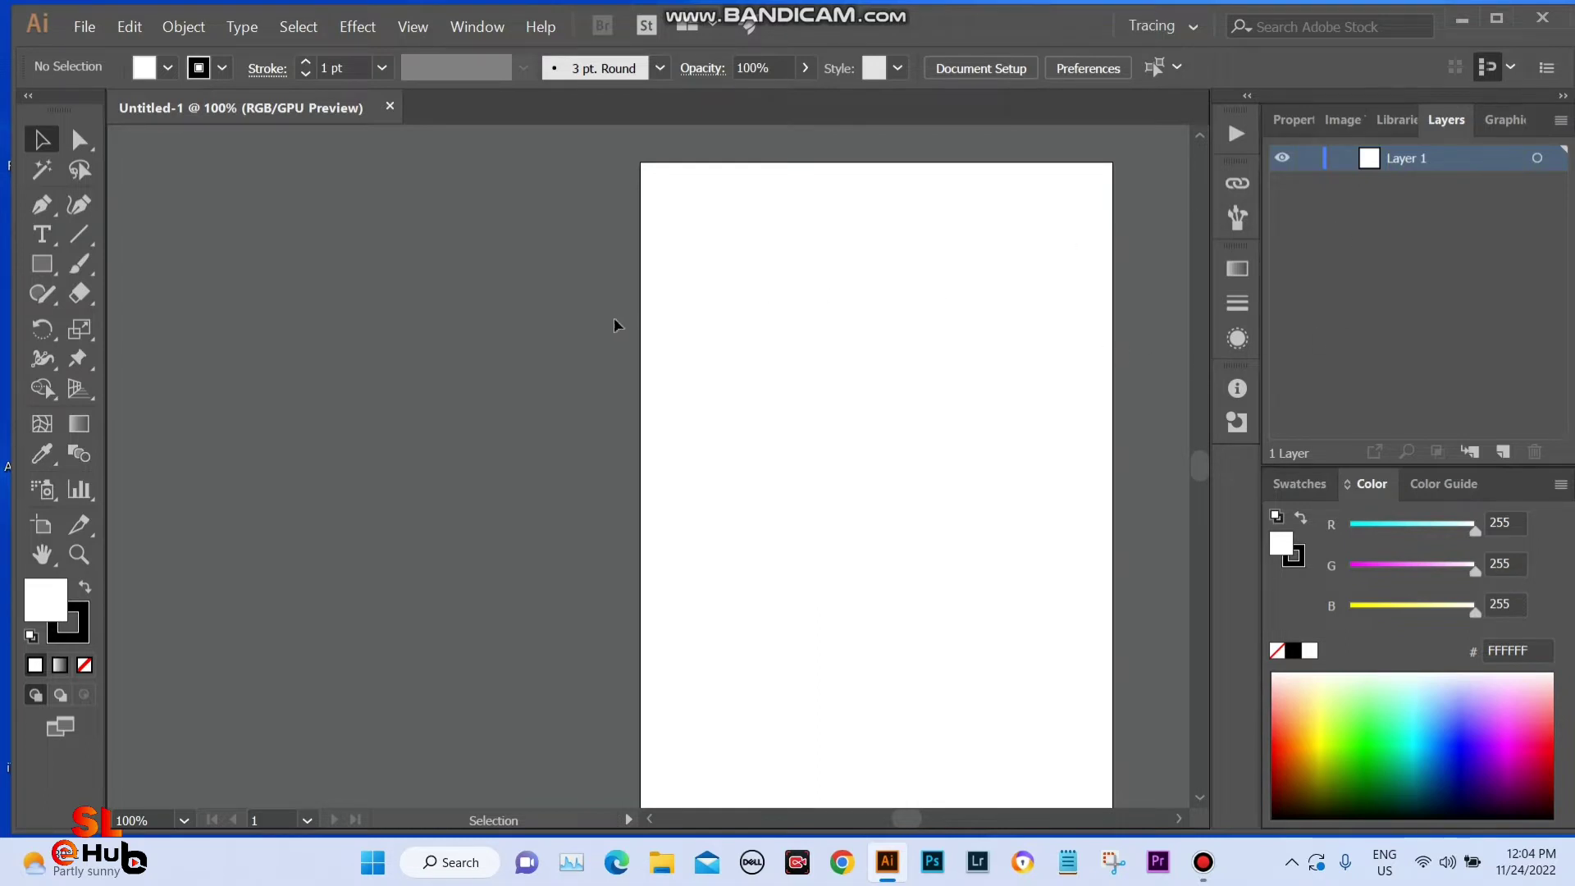
{"action": "left_click", "coordinate": [478, 28]}
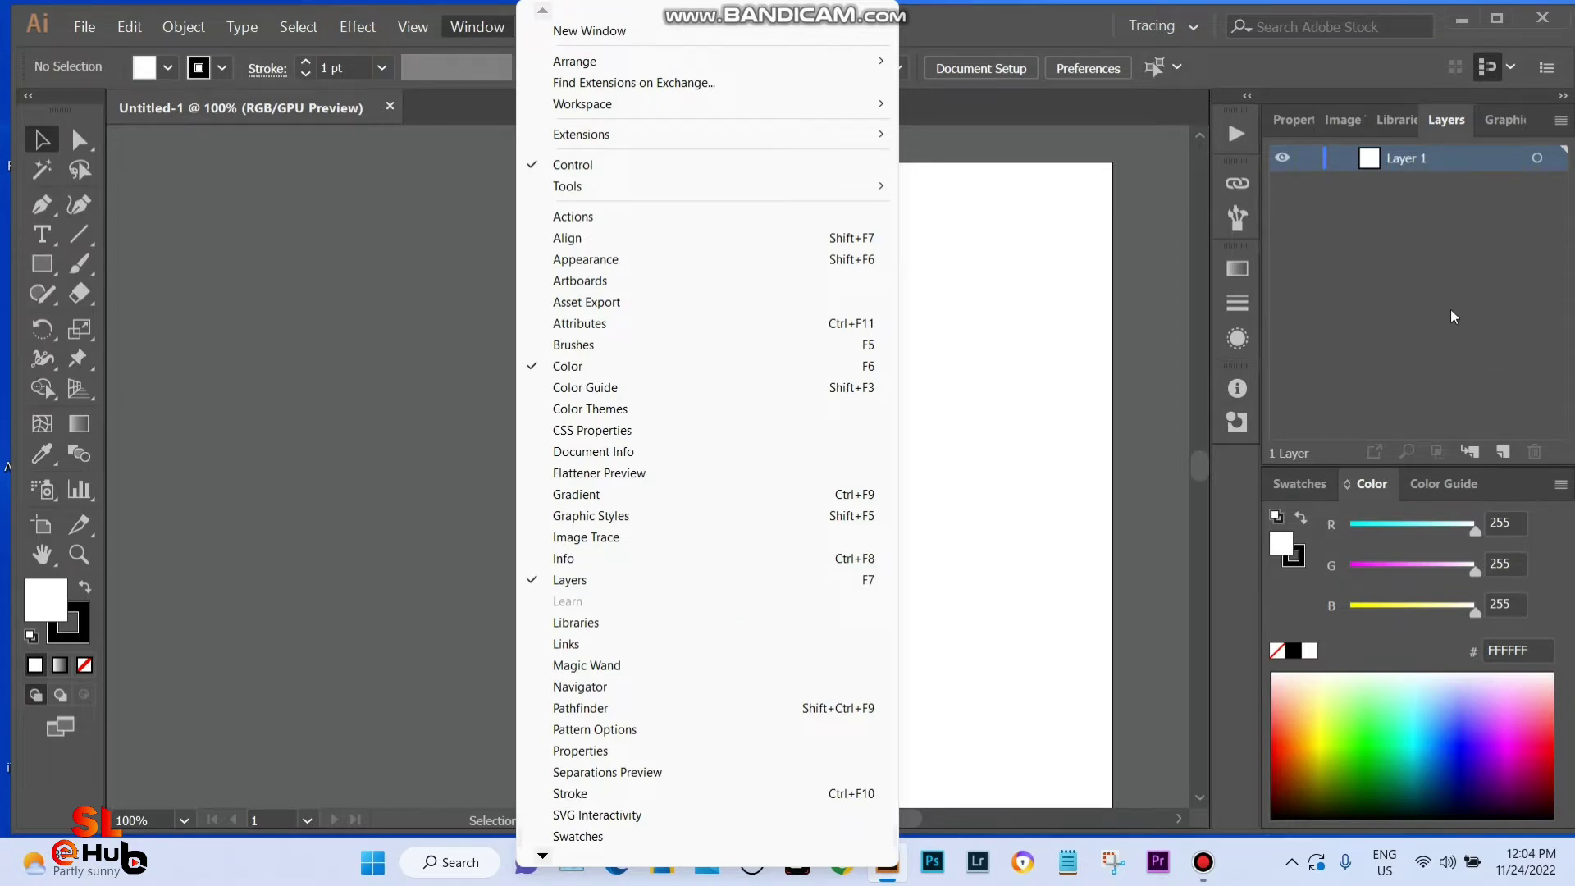
{"action": "left_click", "coordinate": [535, 580]}
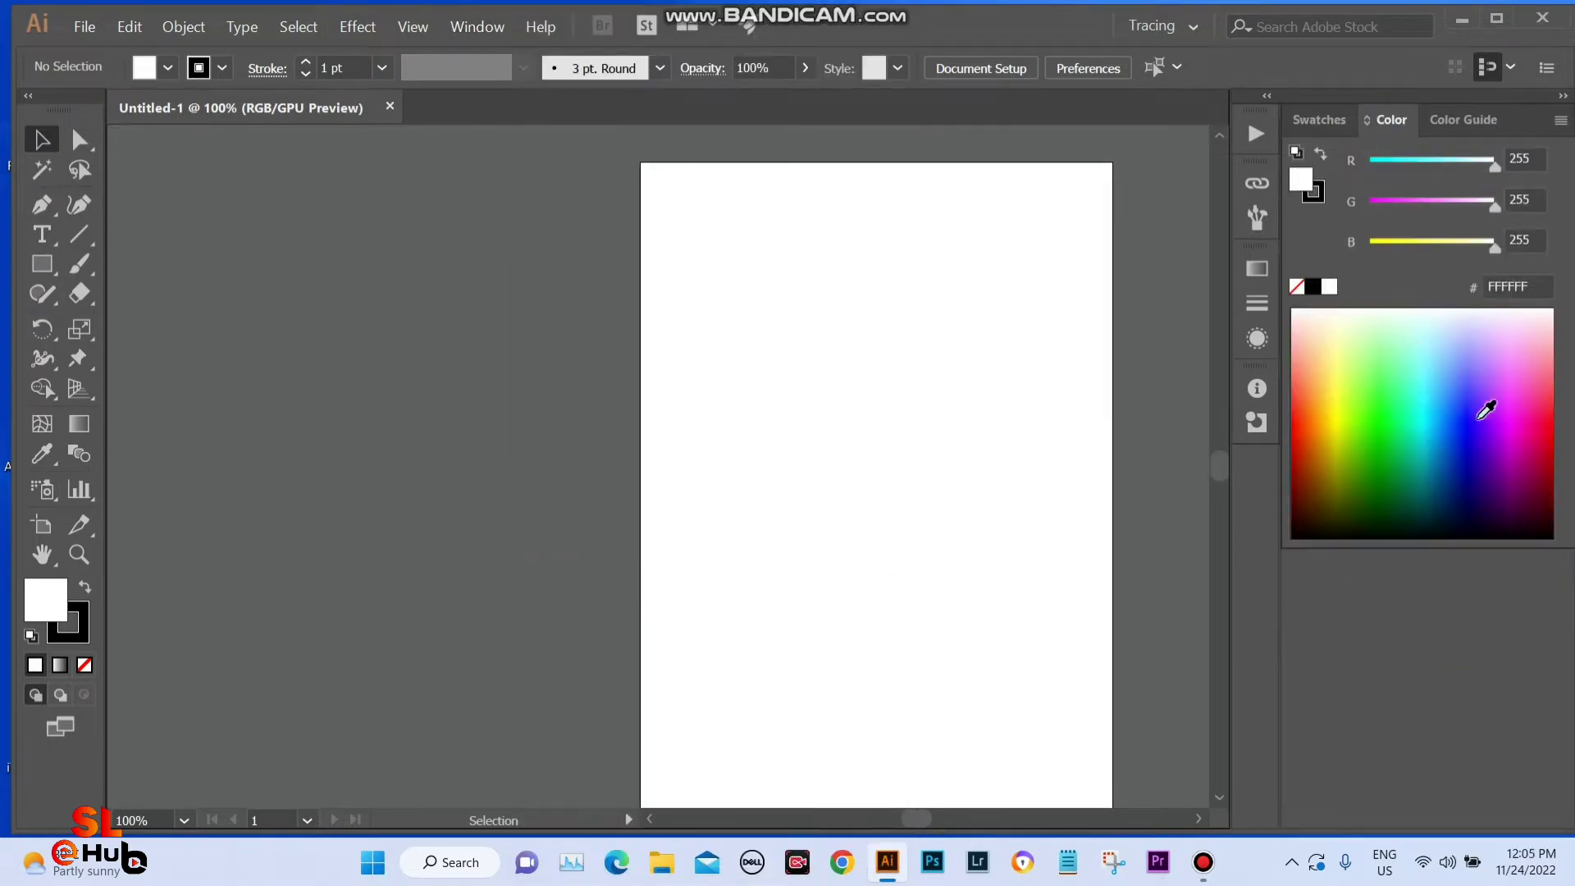
{"action": "left_click", "coordinate": [478, 27]}
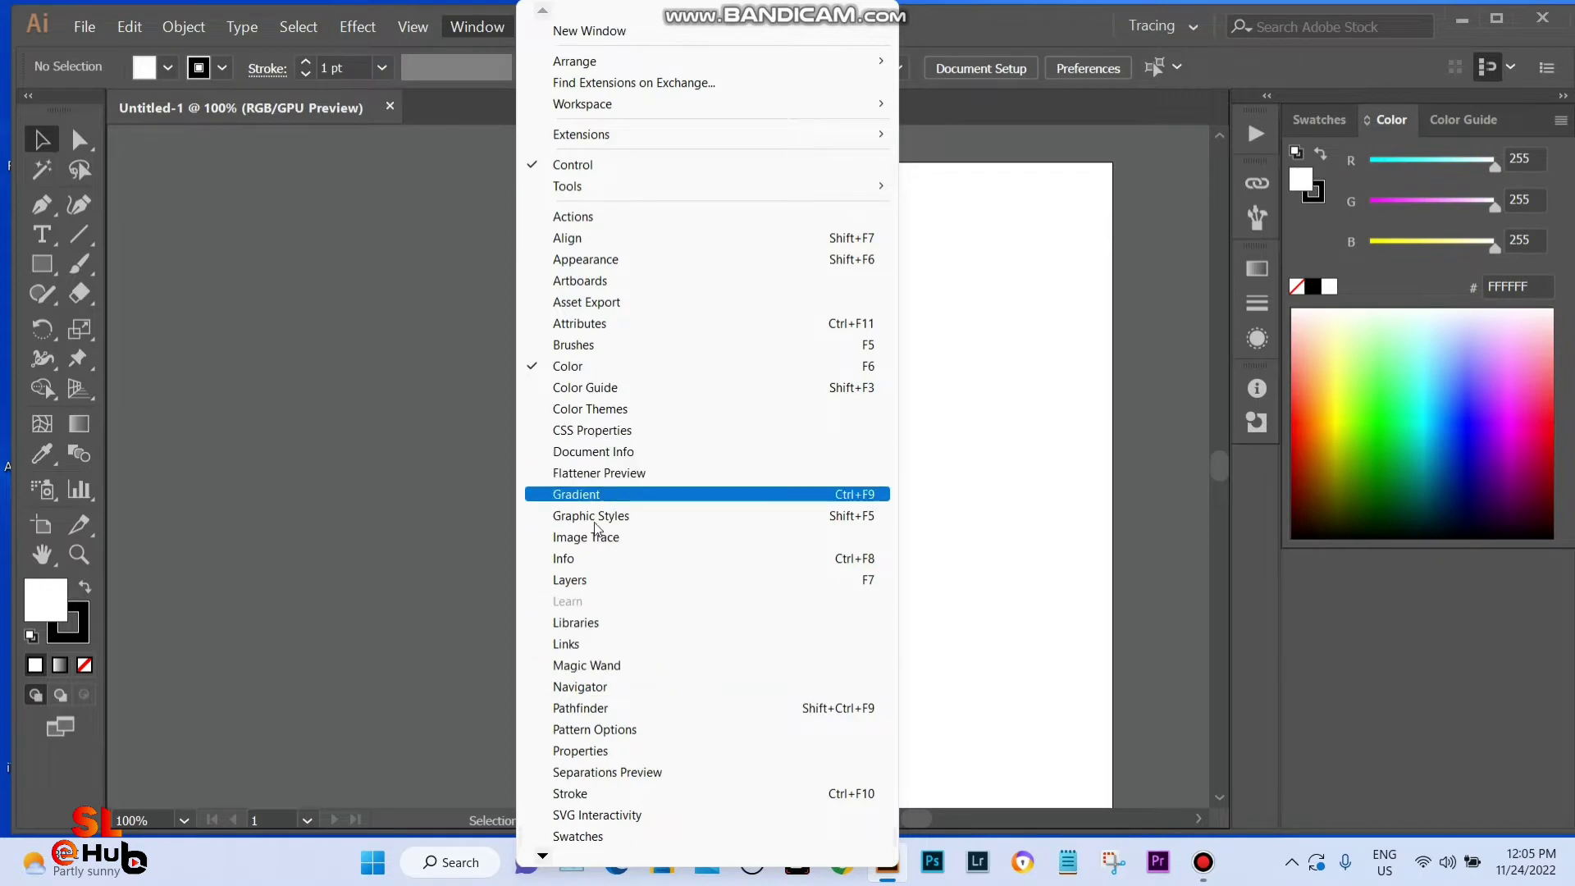
{"action": "left_click", "coordinate": [566, 580]}
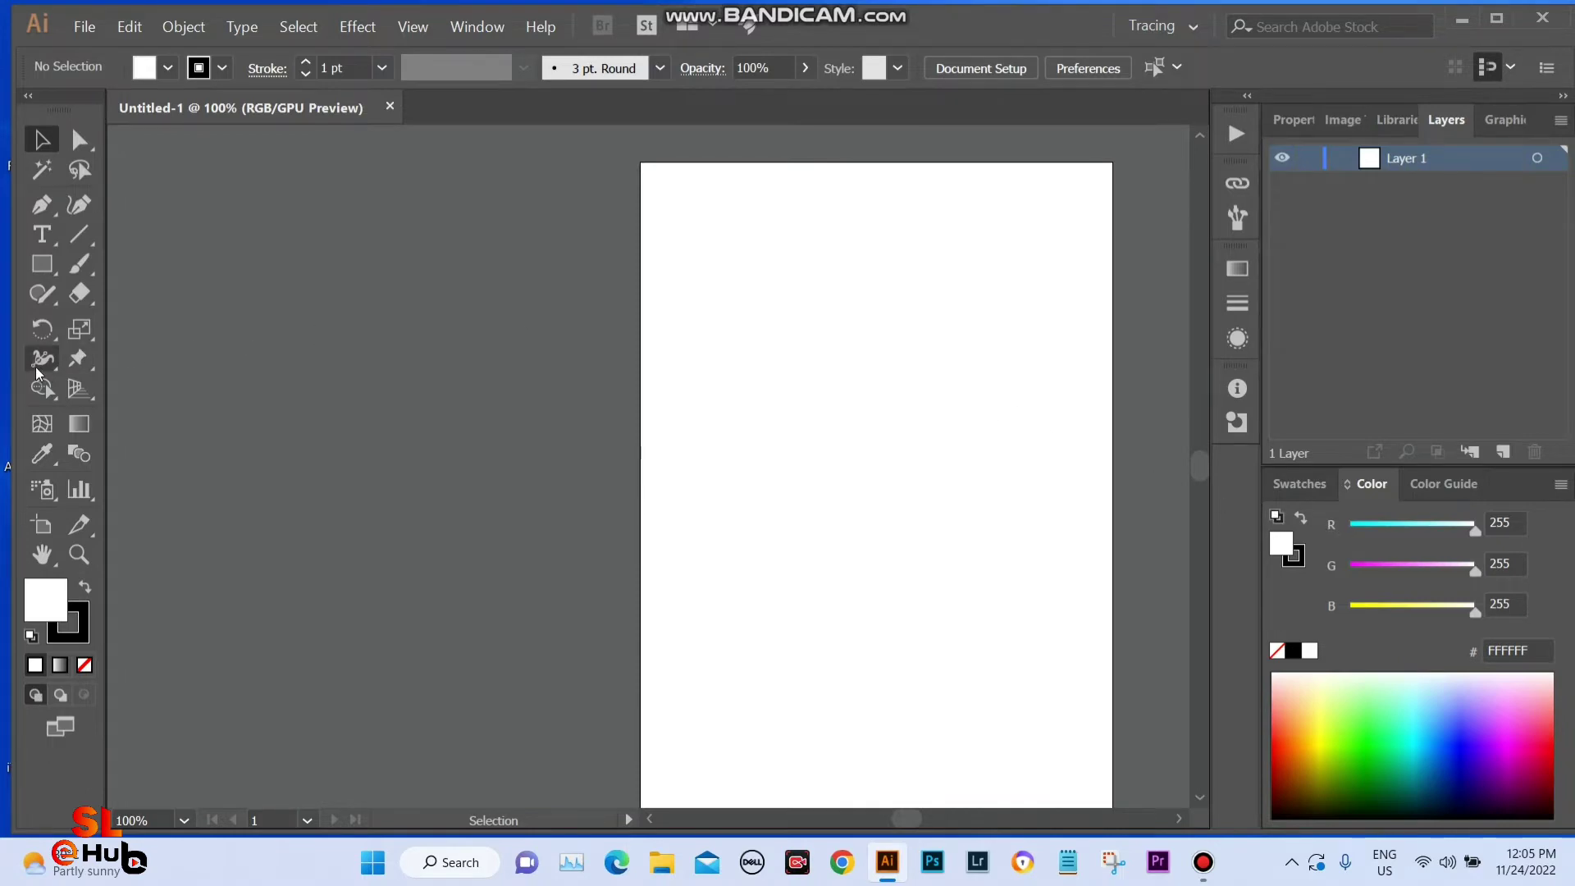
{"action": "left_click_drag", "start_coordinate": [17, 348], "coordinate": [252, 371]}
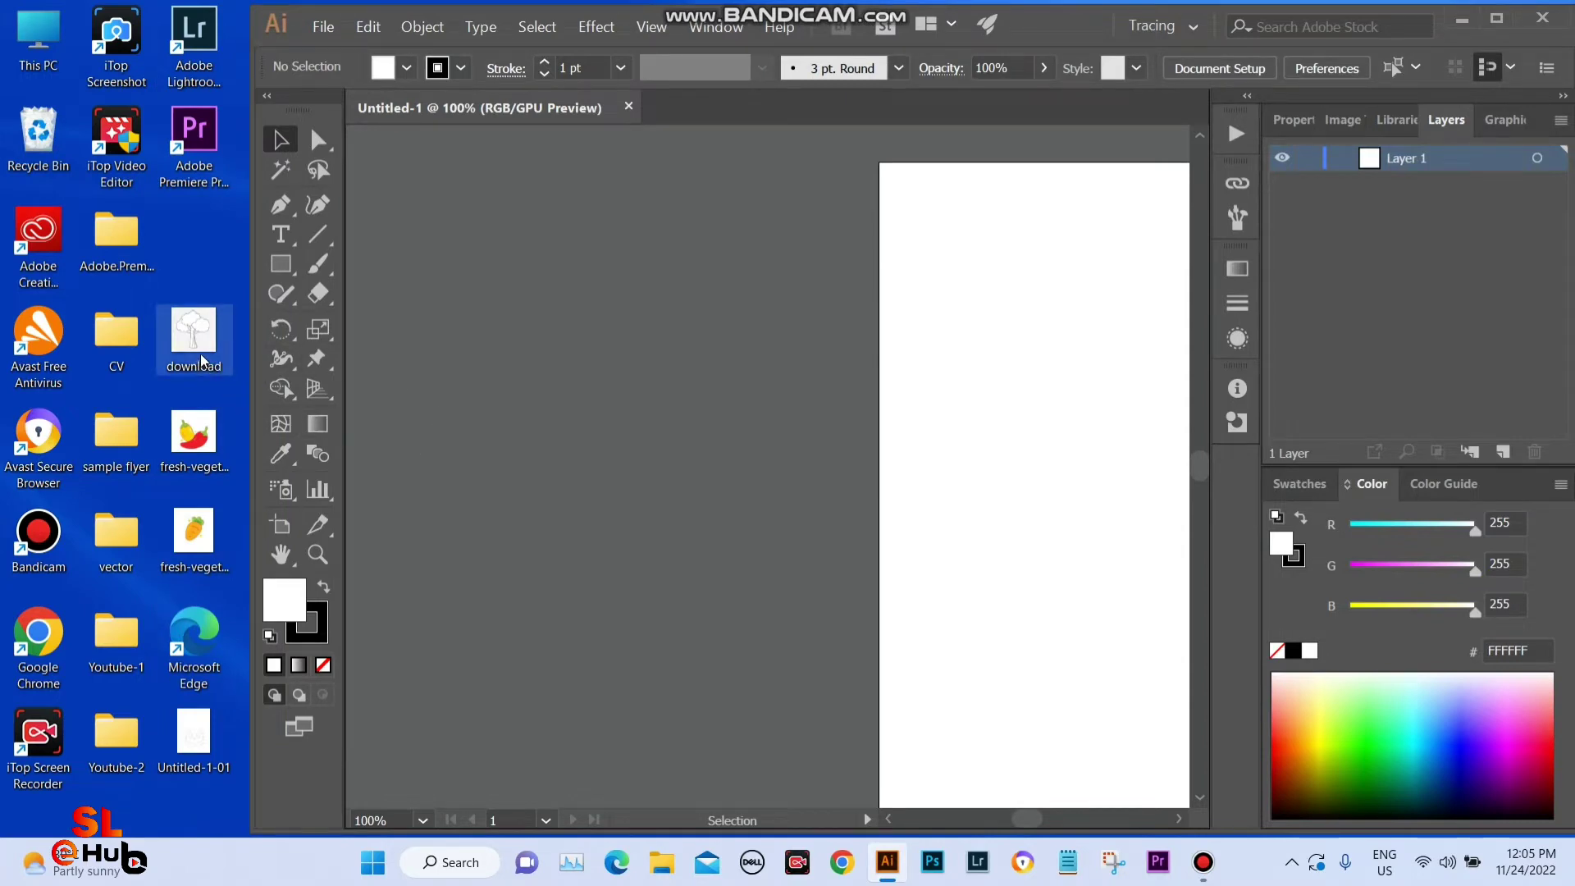
Place download.png from the desktop onto the artboard and position it.
{"action": "left_click_drag", "start_coordinate": [200, 358], "coordinate": [1027, 445]}
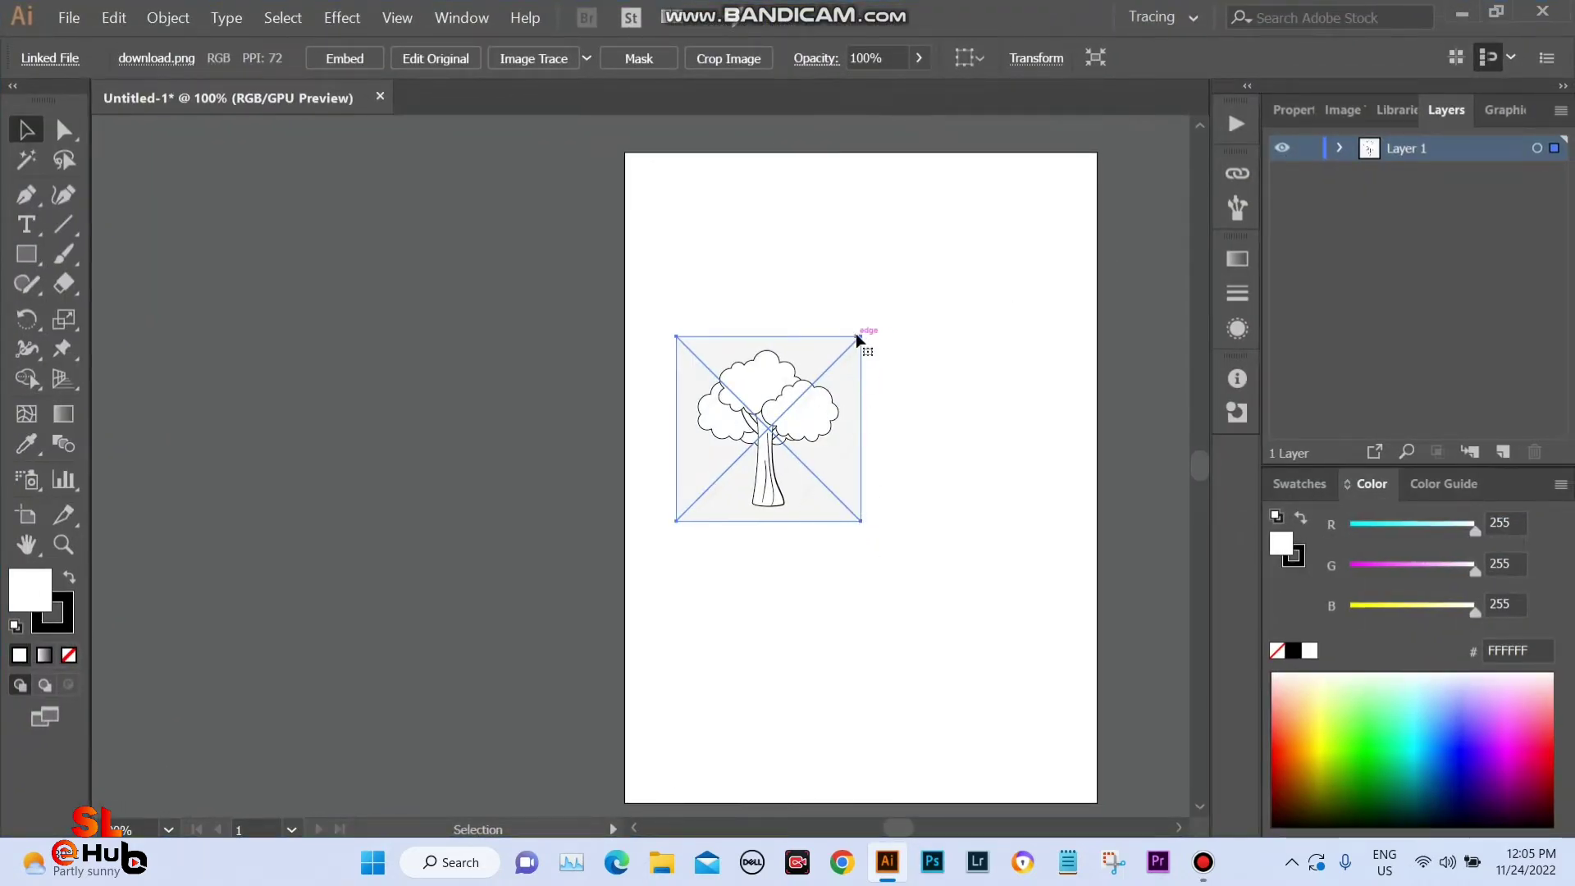
{"action": "mouse_move", "coordinate": [815, 415]}
{"action": "left_mouse_down"}
{"action": "mouse_move", "coordinate": [849, 346]}
{"action": "mouse_move", "coordinate": [880, 400]}
{"action": "left_mouse_up"}
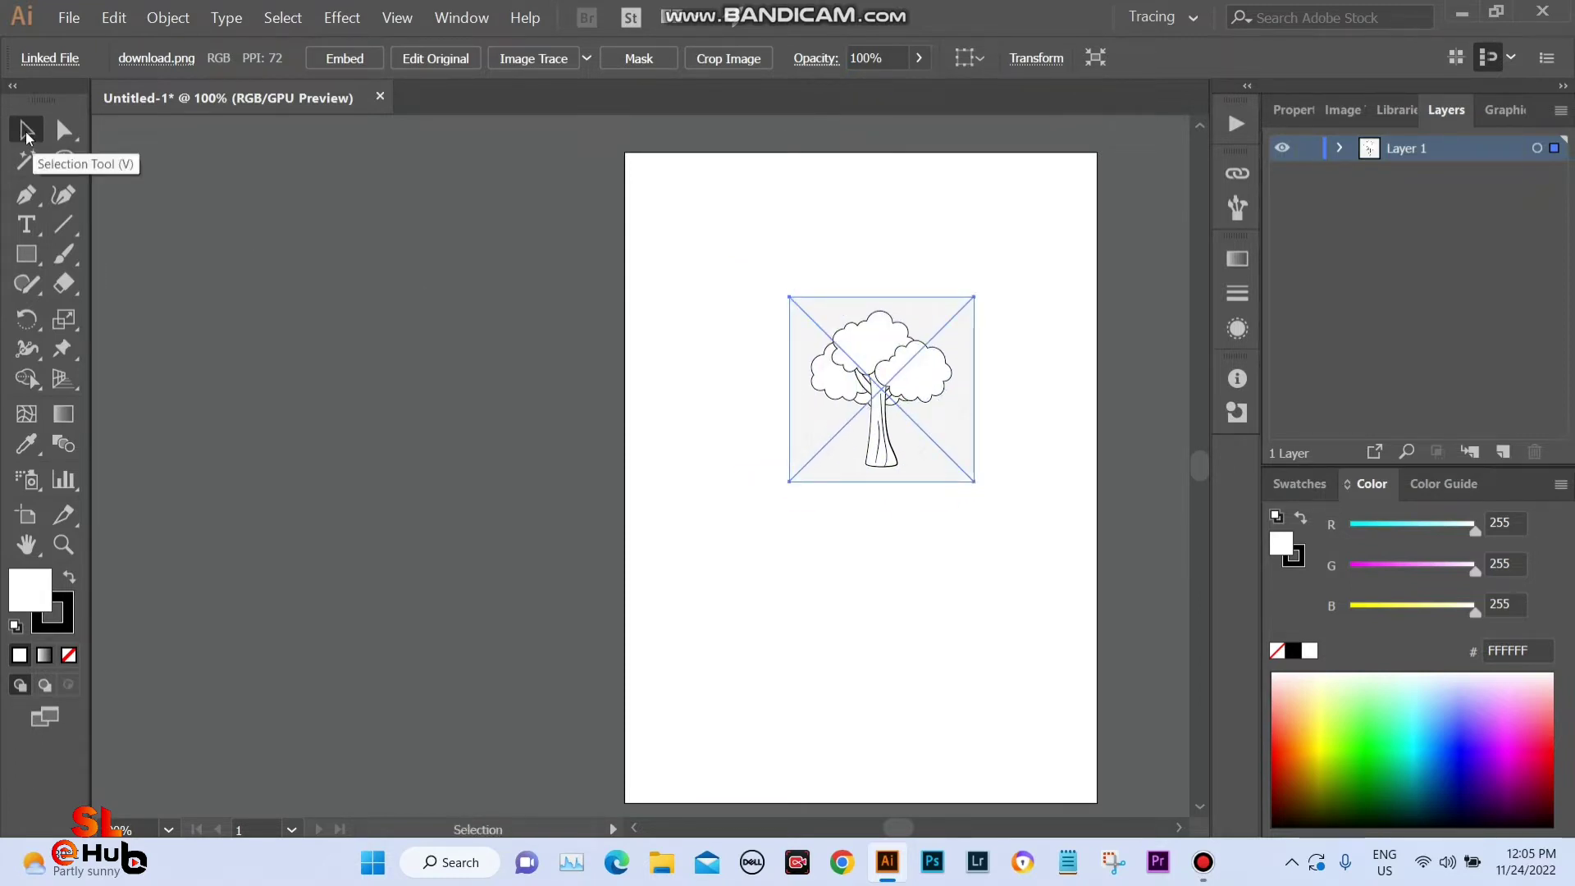
{"action": "mouse_move", "coordinate": [871, 379]}
{"action": "left_mouse_down"}
{"action": "mouse_move", "coordinate": [812, 463]}
{"action": "mouse_move", "coordinate": [888, 508]}
{"action": "left_mouse_up"}
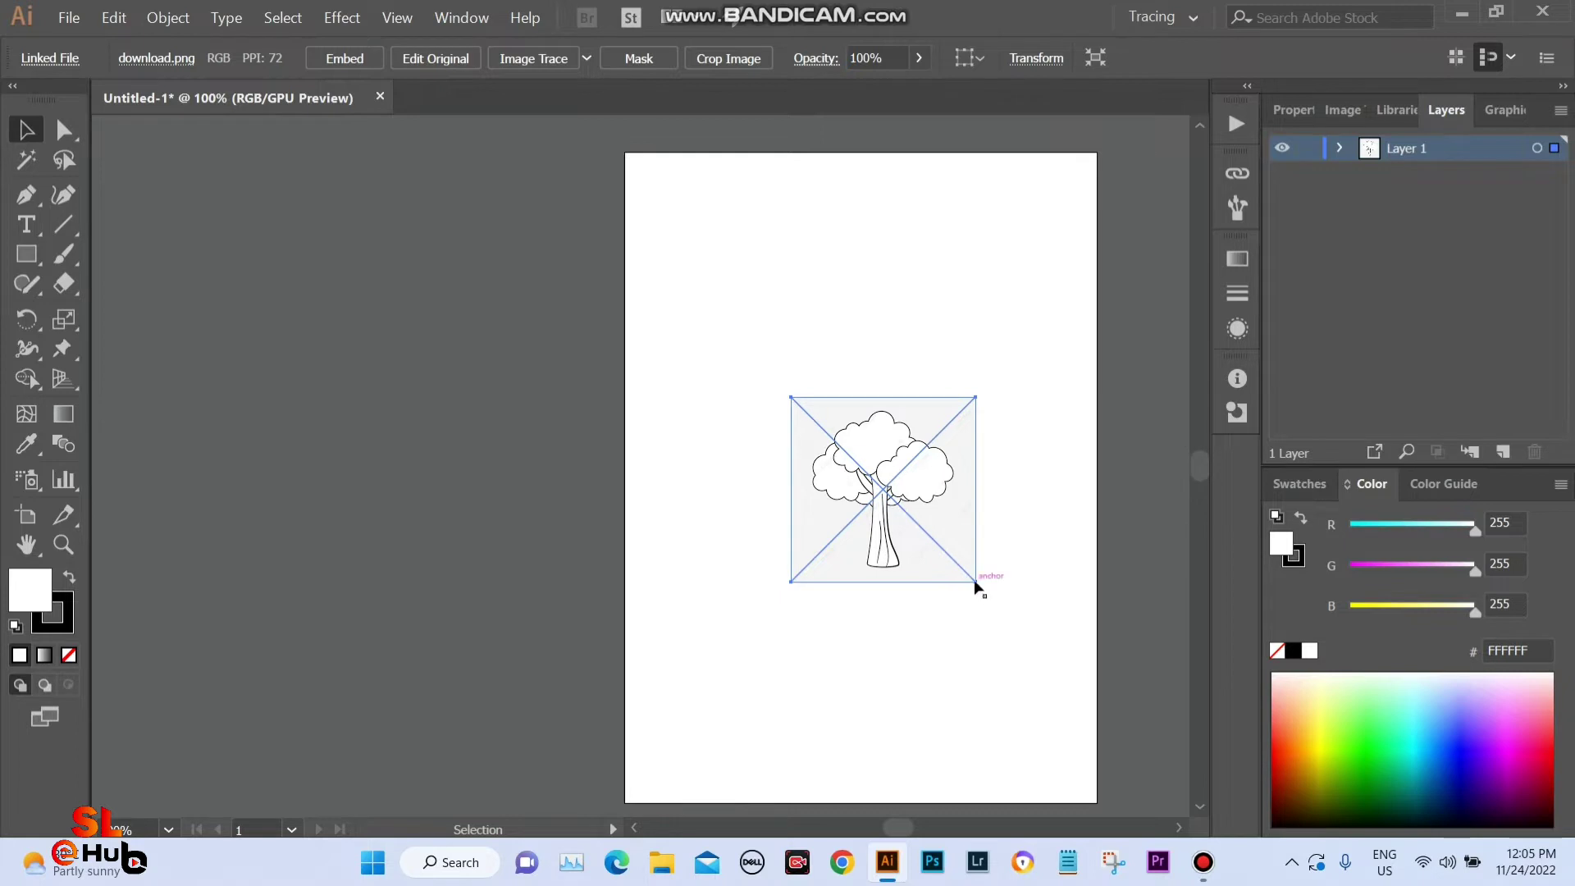
{"action": "left_click_drag", "start_coordinate": [952, 561], "coordinate": [920, 498]}
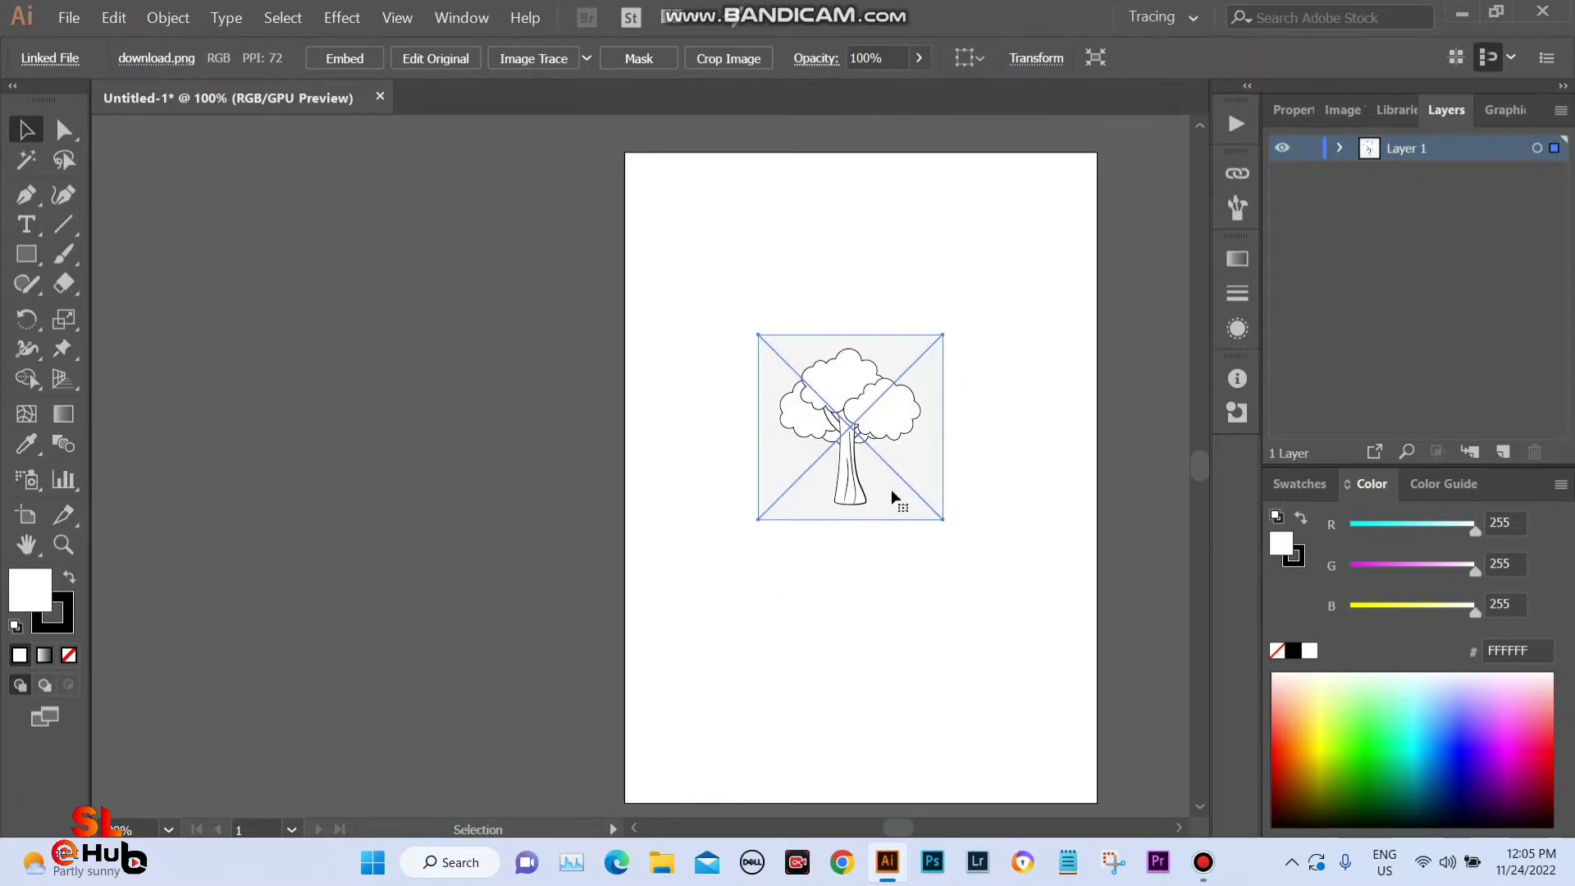
Enlarge the tree image to fill most of the page and fine-tune its edges.
{"action": "left_click_drag", "start_coordinate": [850, 334], "coordinate": [850, 217]}
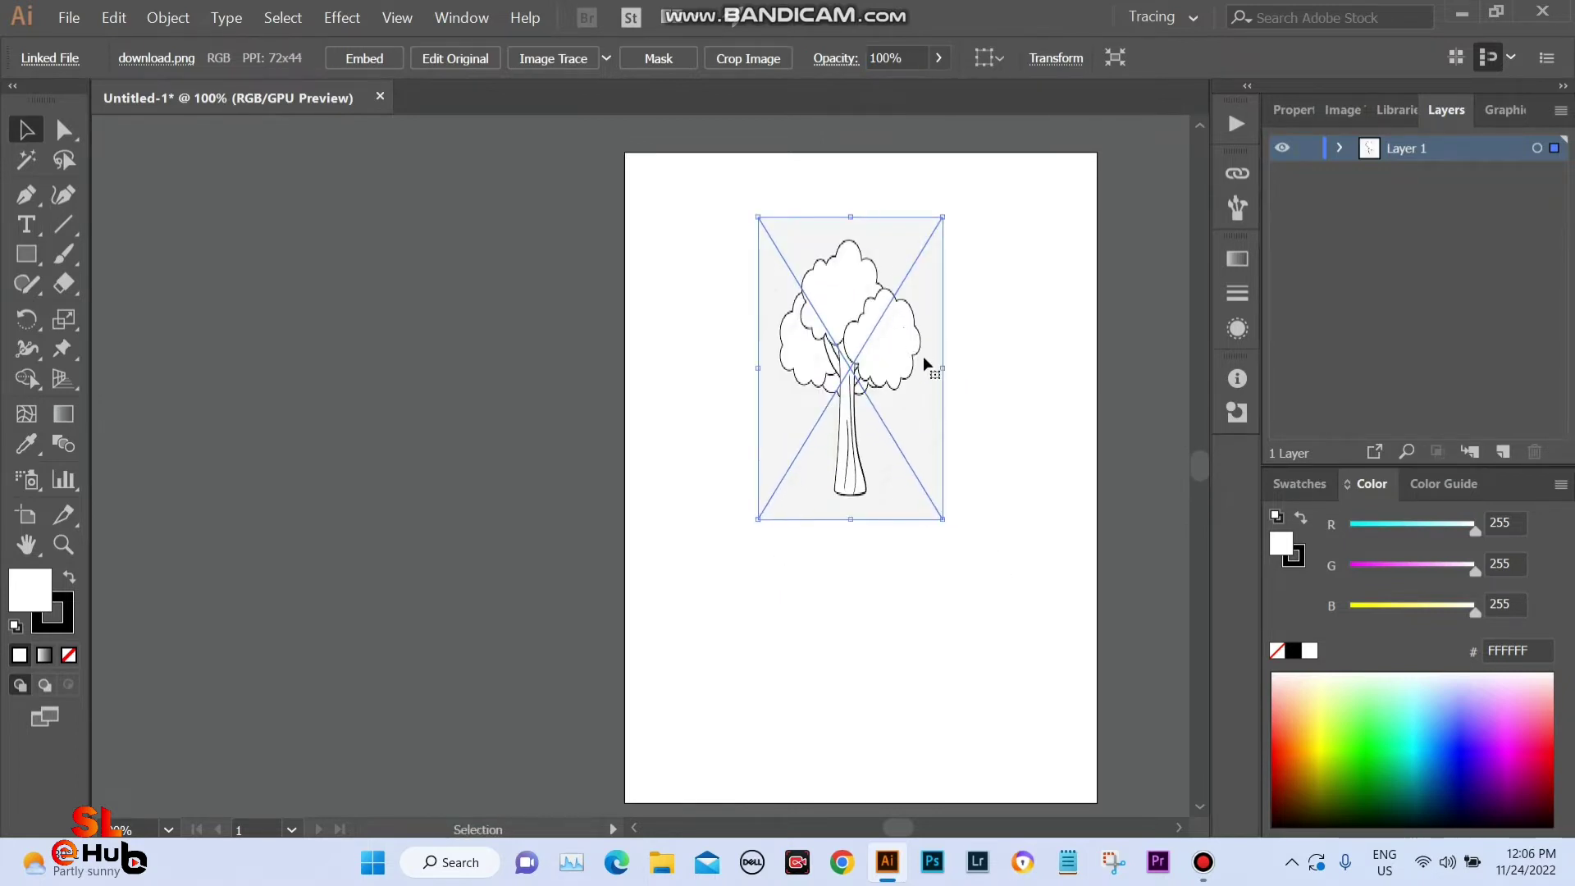
{"action": "left_click_drag", "start_coordinate": [942, 368], "coordinate": [1062, 368]}
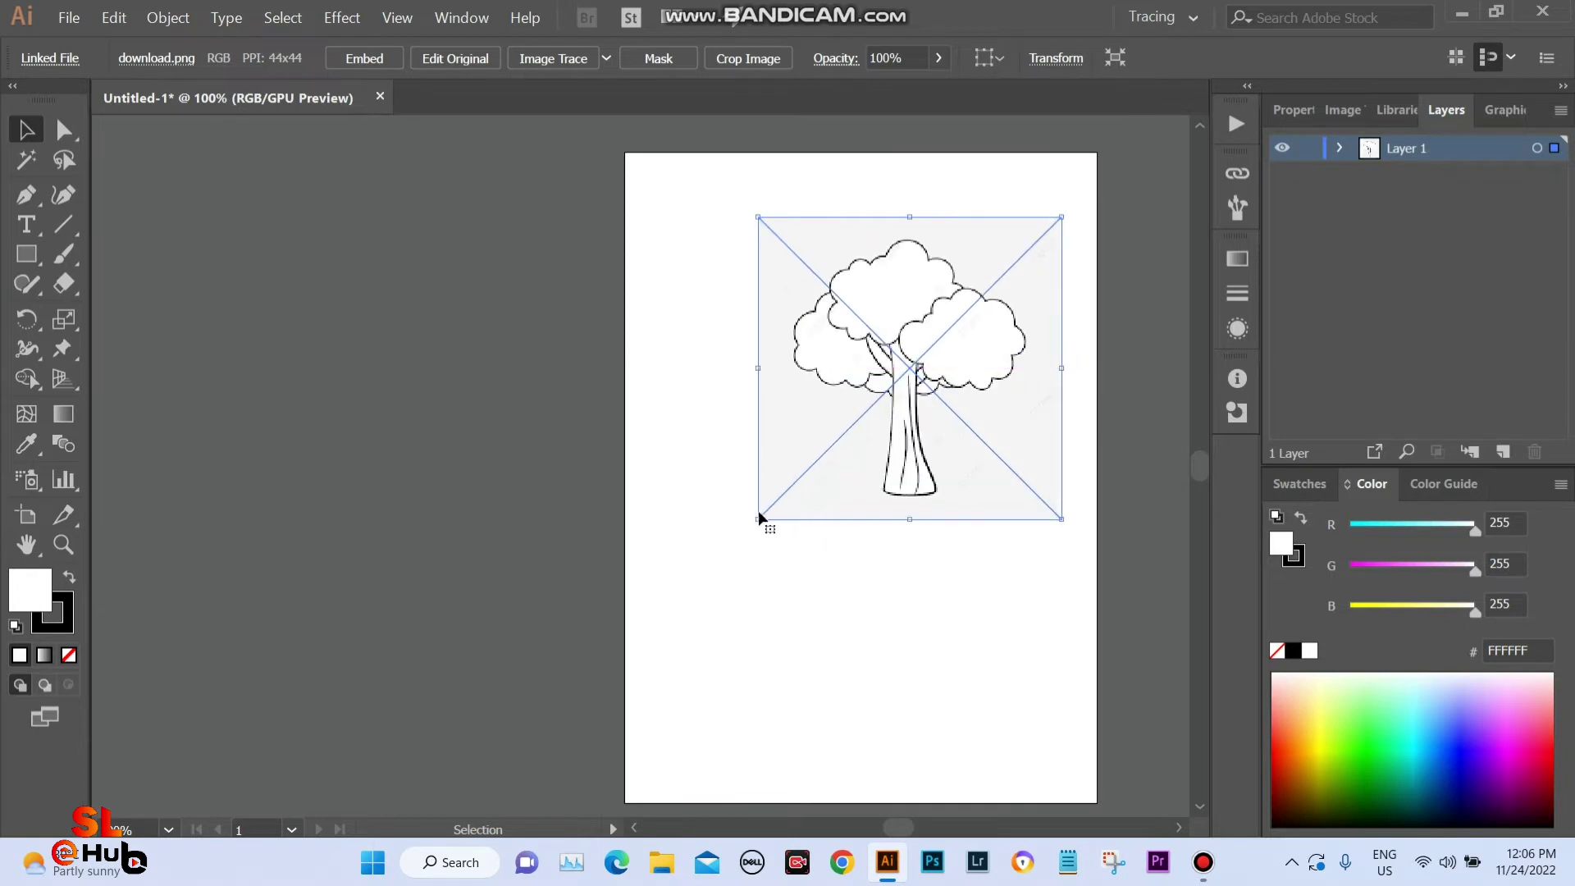
{"action": "left_click_drag", "start_coordinate": [757, 520], "coordinate": [623, 714]}
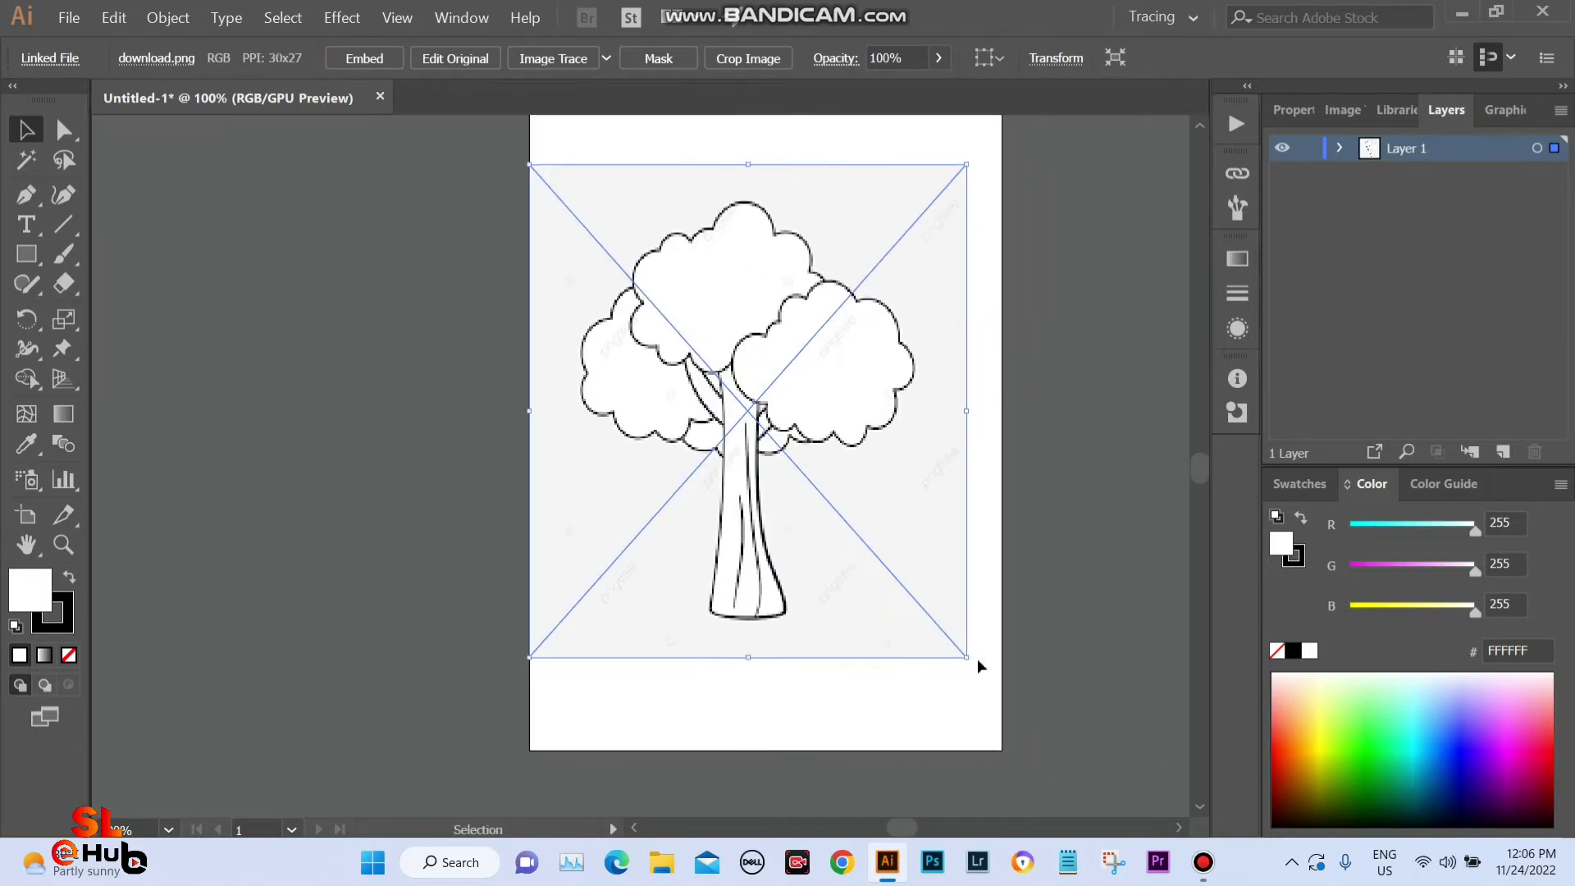
{"action": "left_click_drag", "start_coordinate": [968, 656], "coordinate": [991, 657]}
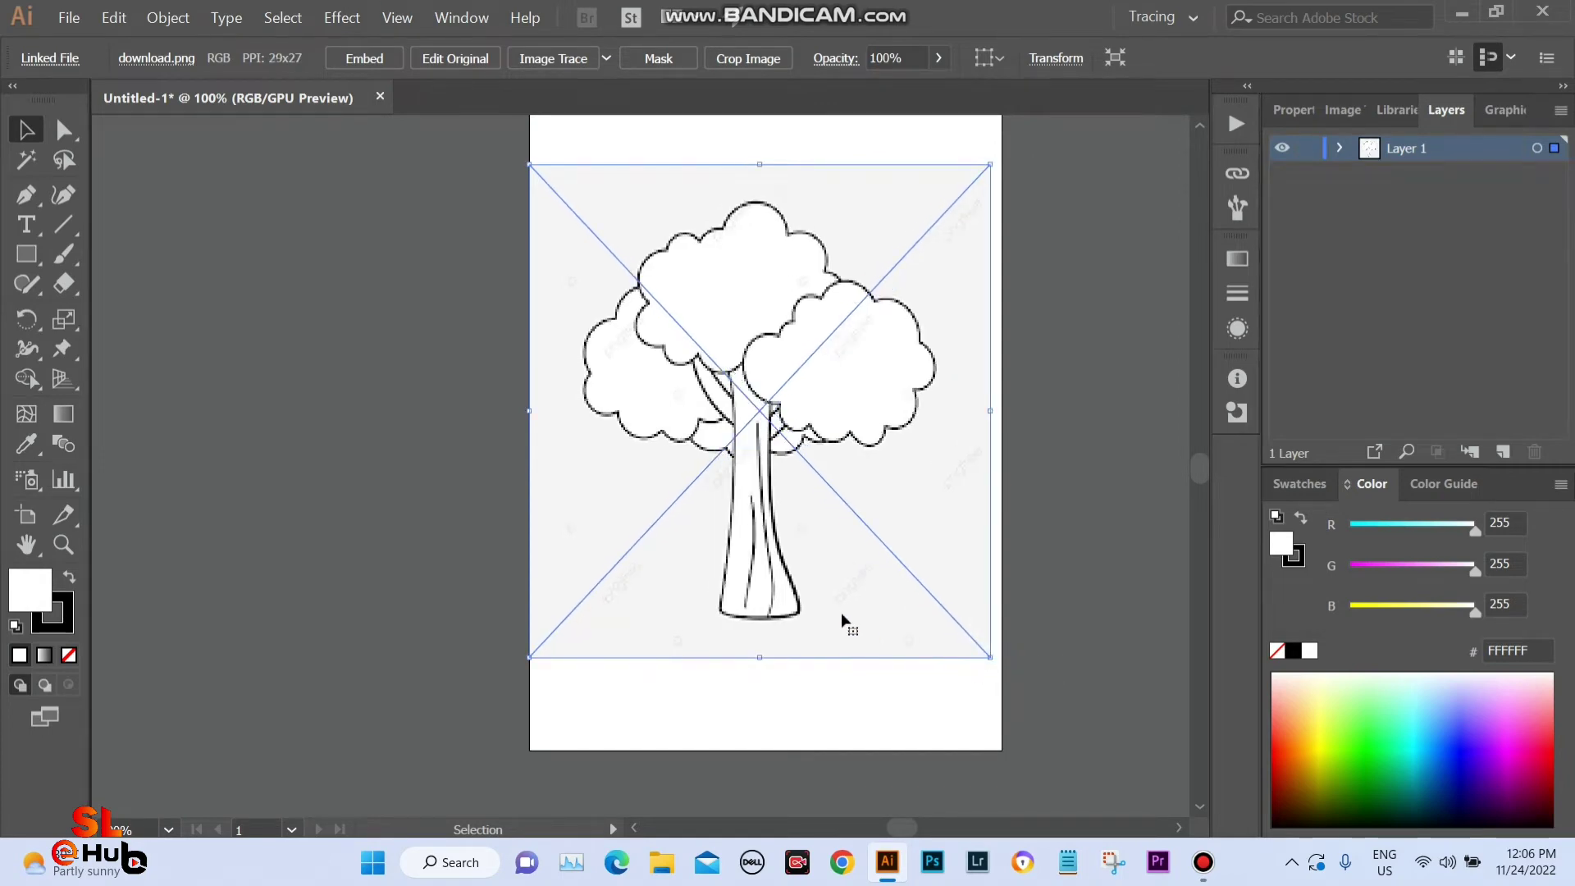
{"action": "left_click_drag", "start_coordinate": [848, 588], "coordinate": [854, 591]}
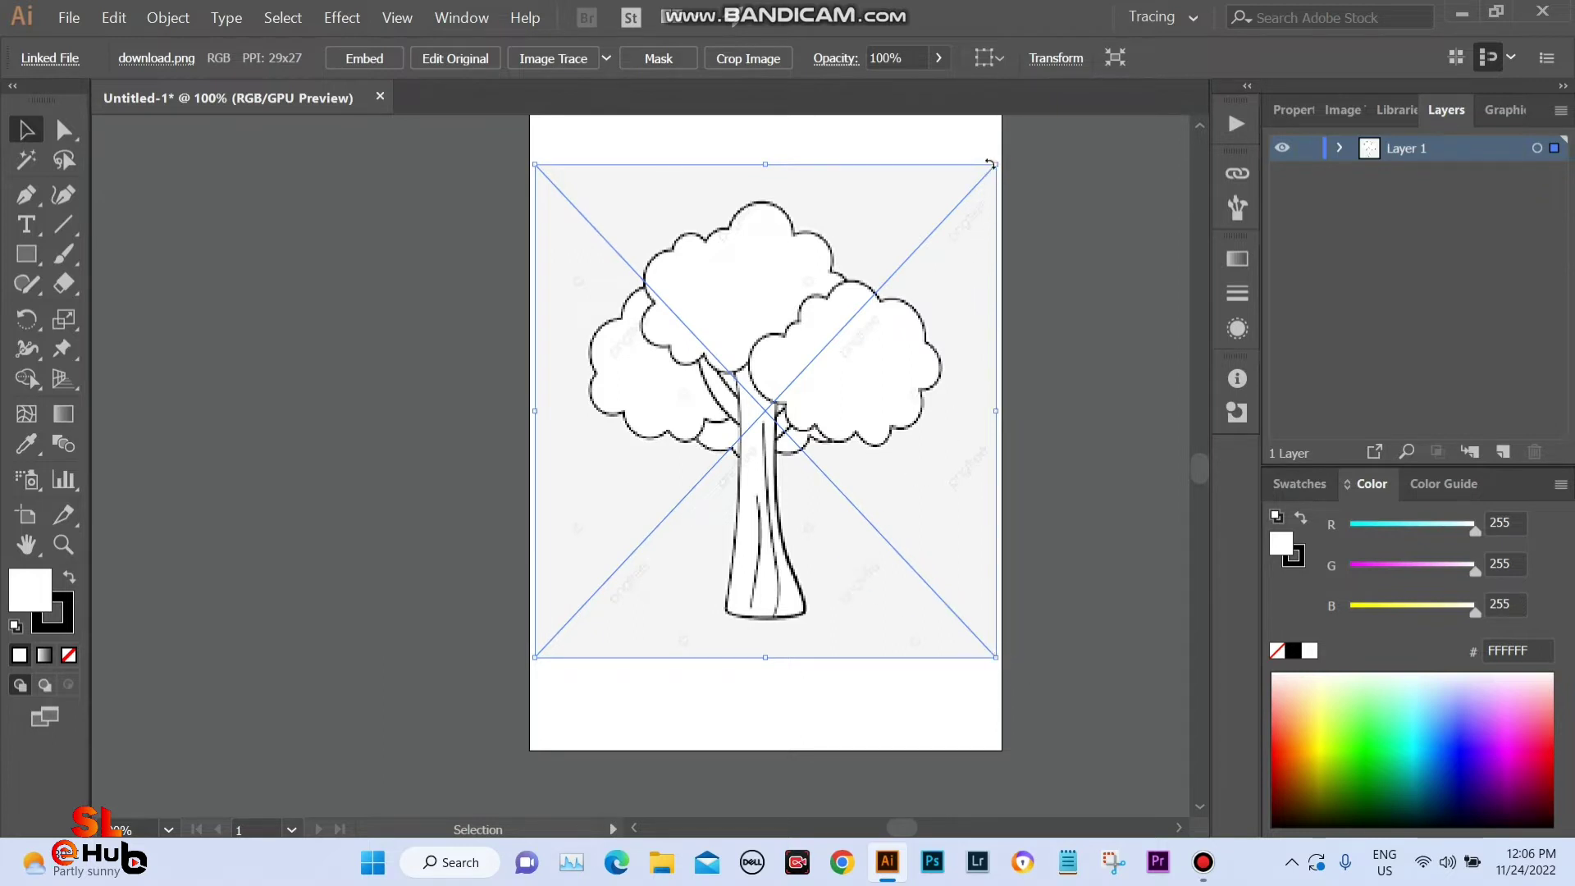
{"action": "left_click_drag", "start_coordinate": [997, 165], "coordinate": [992, 183]}
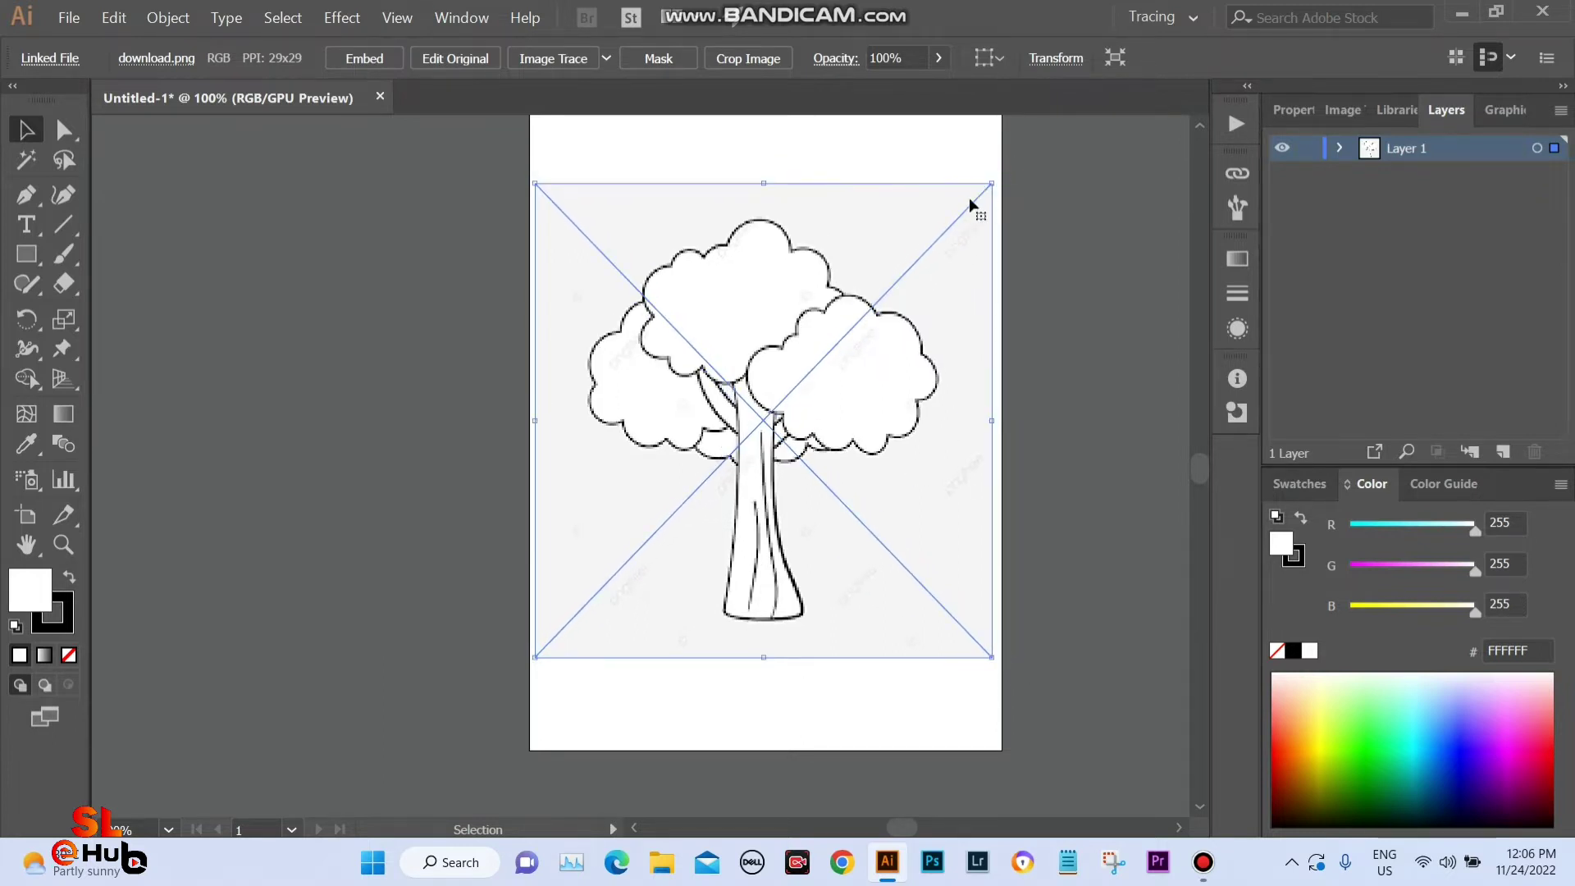
{"action": "left_click_drag", "start_coordinate": [544, 198], "coordinate": [552, 205]}
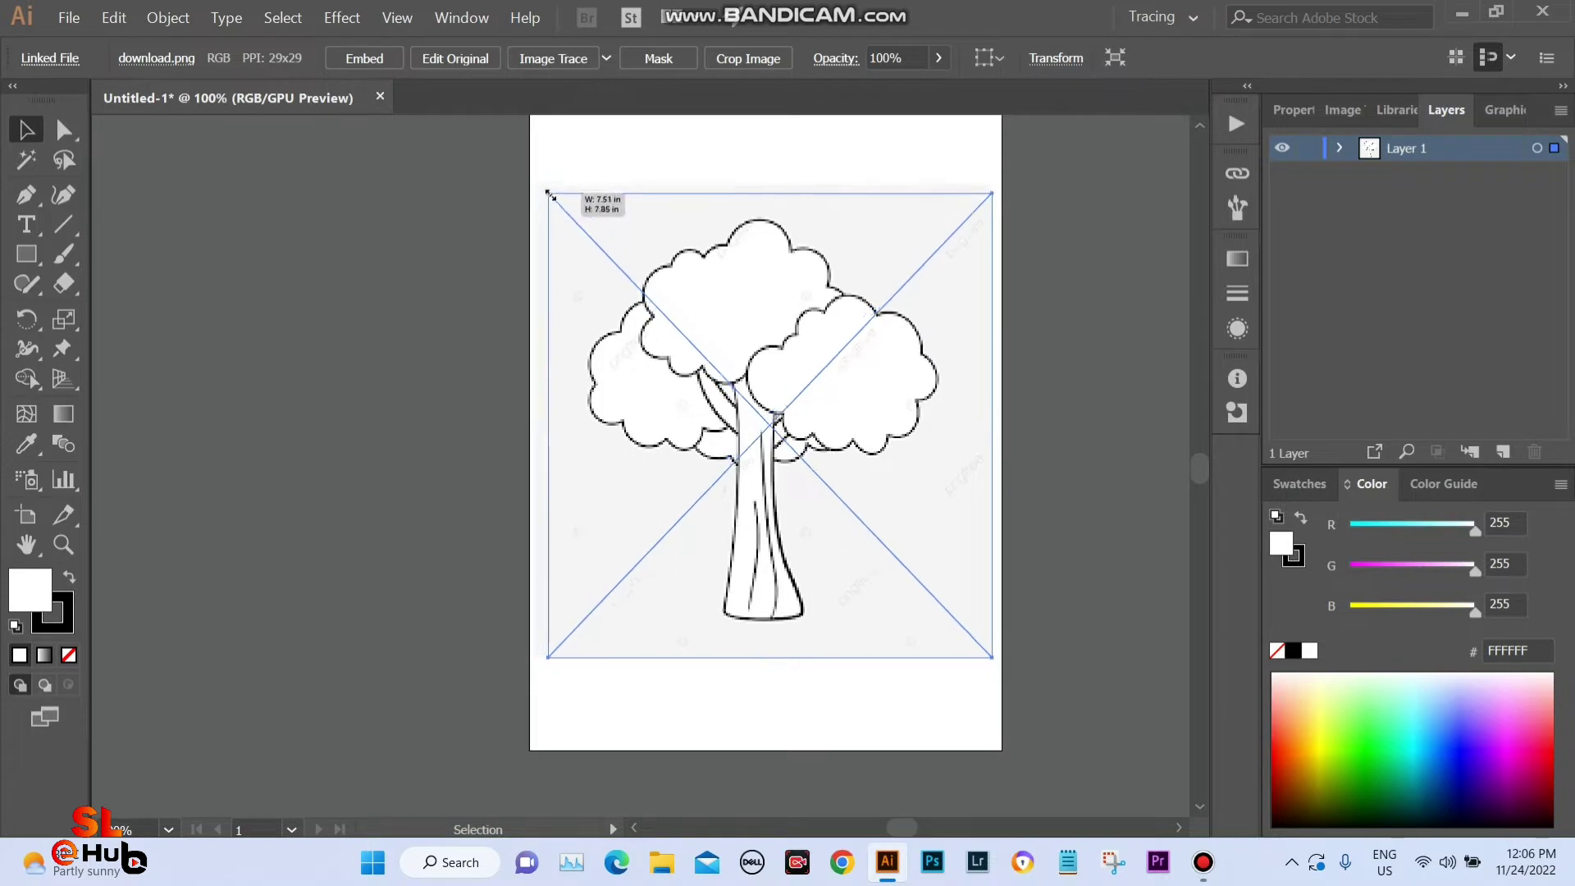
{"action": "left_click_drag", "start_coordinate": [767, 376], "coordinate": [759, 402]}
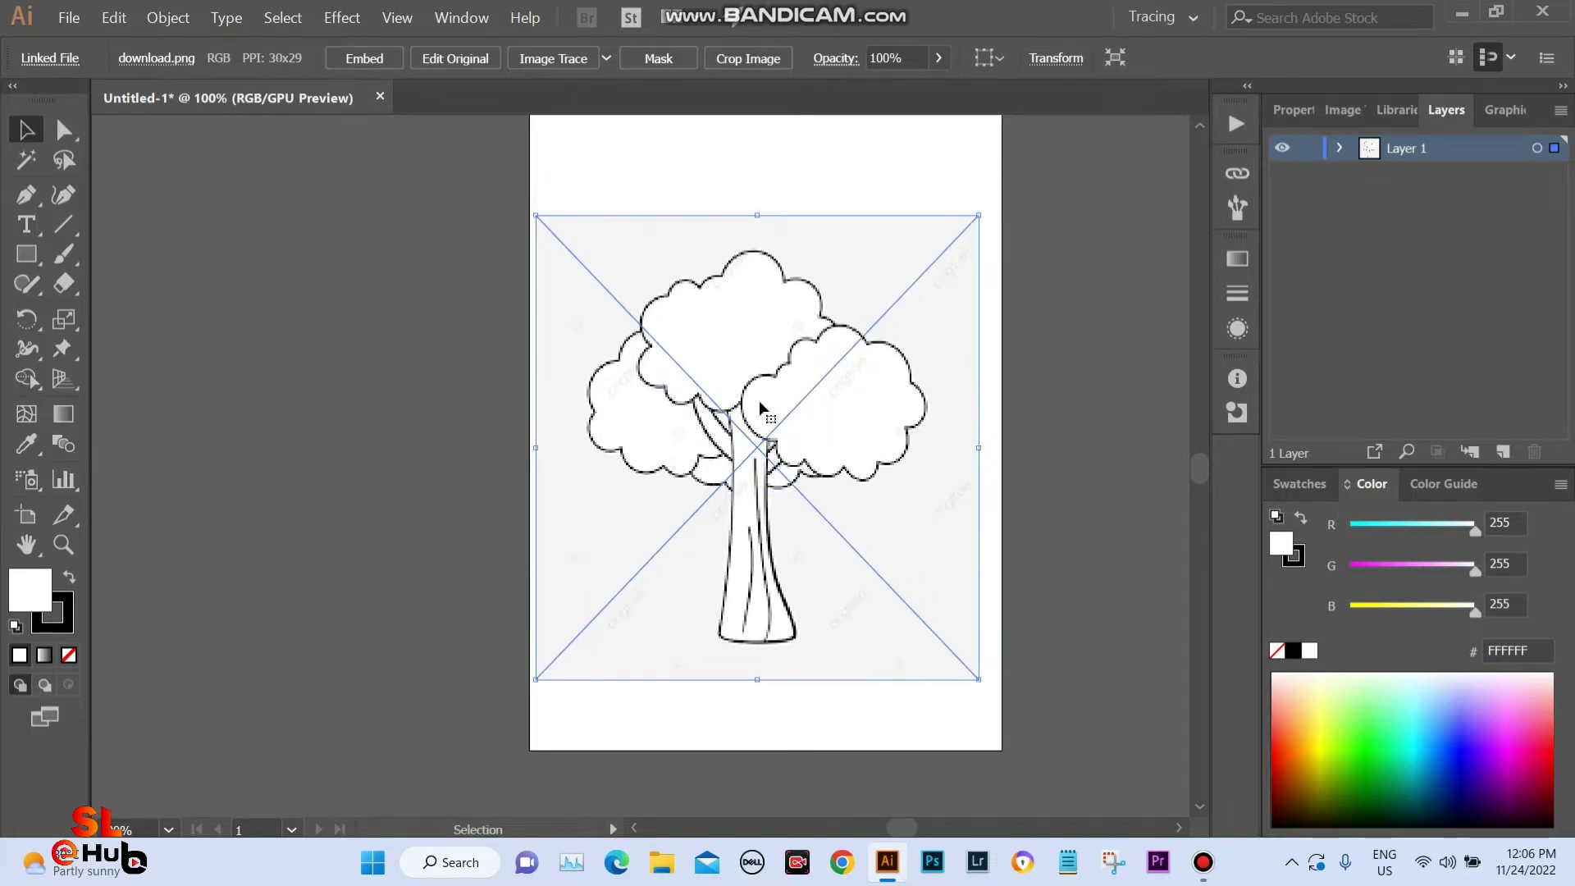
{"action": "left_click_drag", "start_coordinate": [760, 400], "coordinate": [790, 391]}
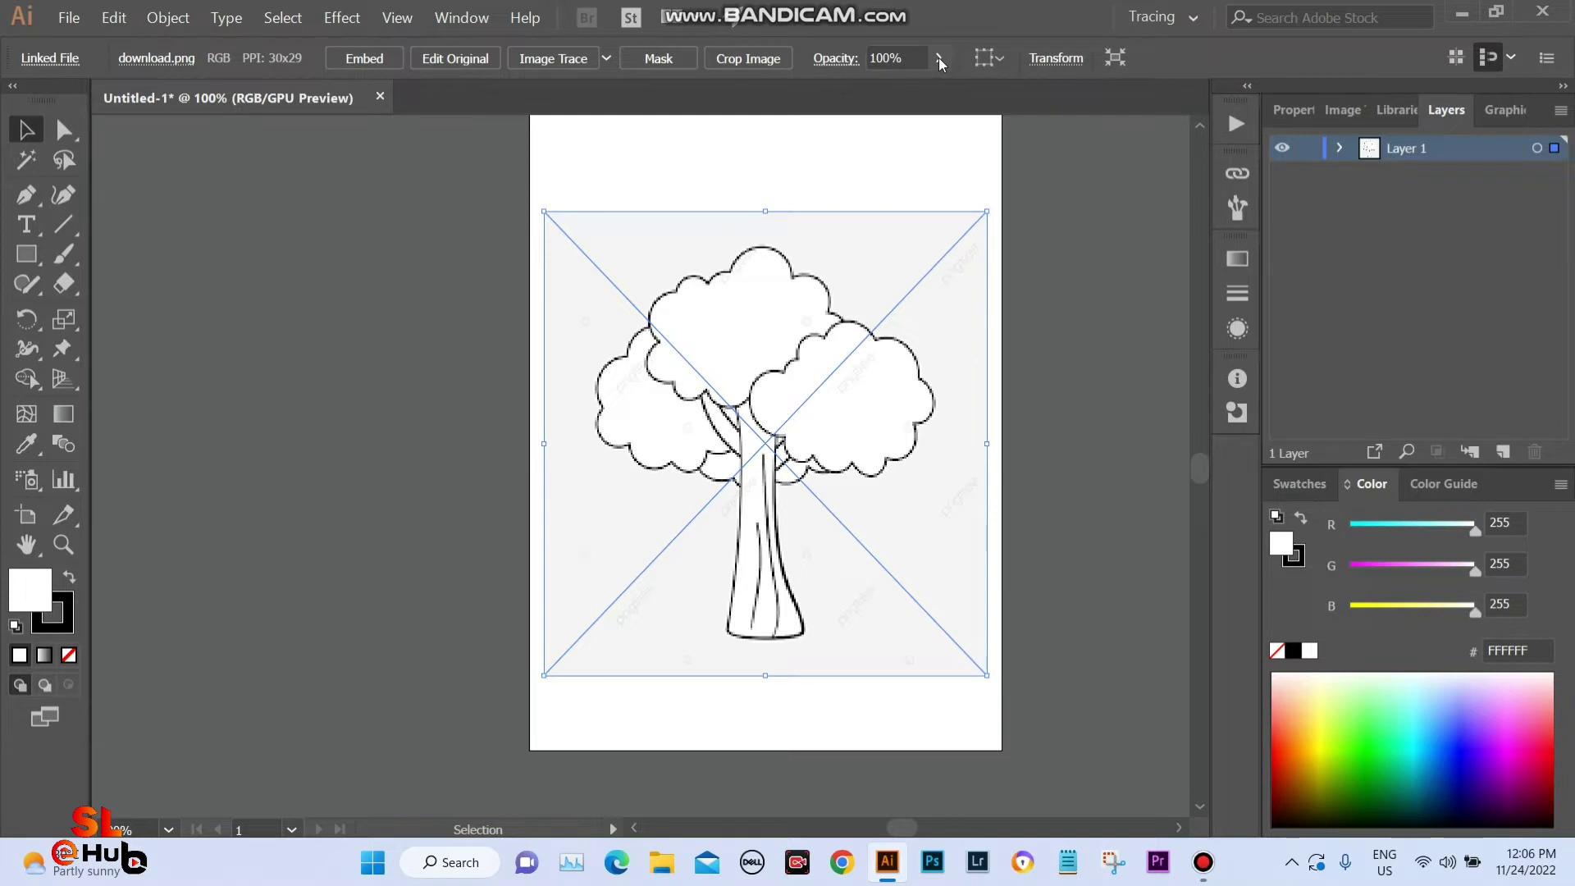
Fade the tree image to 30% opacity and lock Layer 1.
{"action": "scroll", "coordinate": [753, 314], "scroll_direction": "up", "scroll_amount": 3}
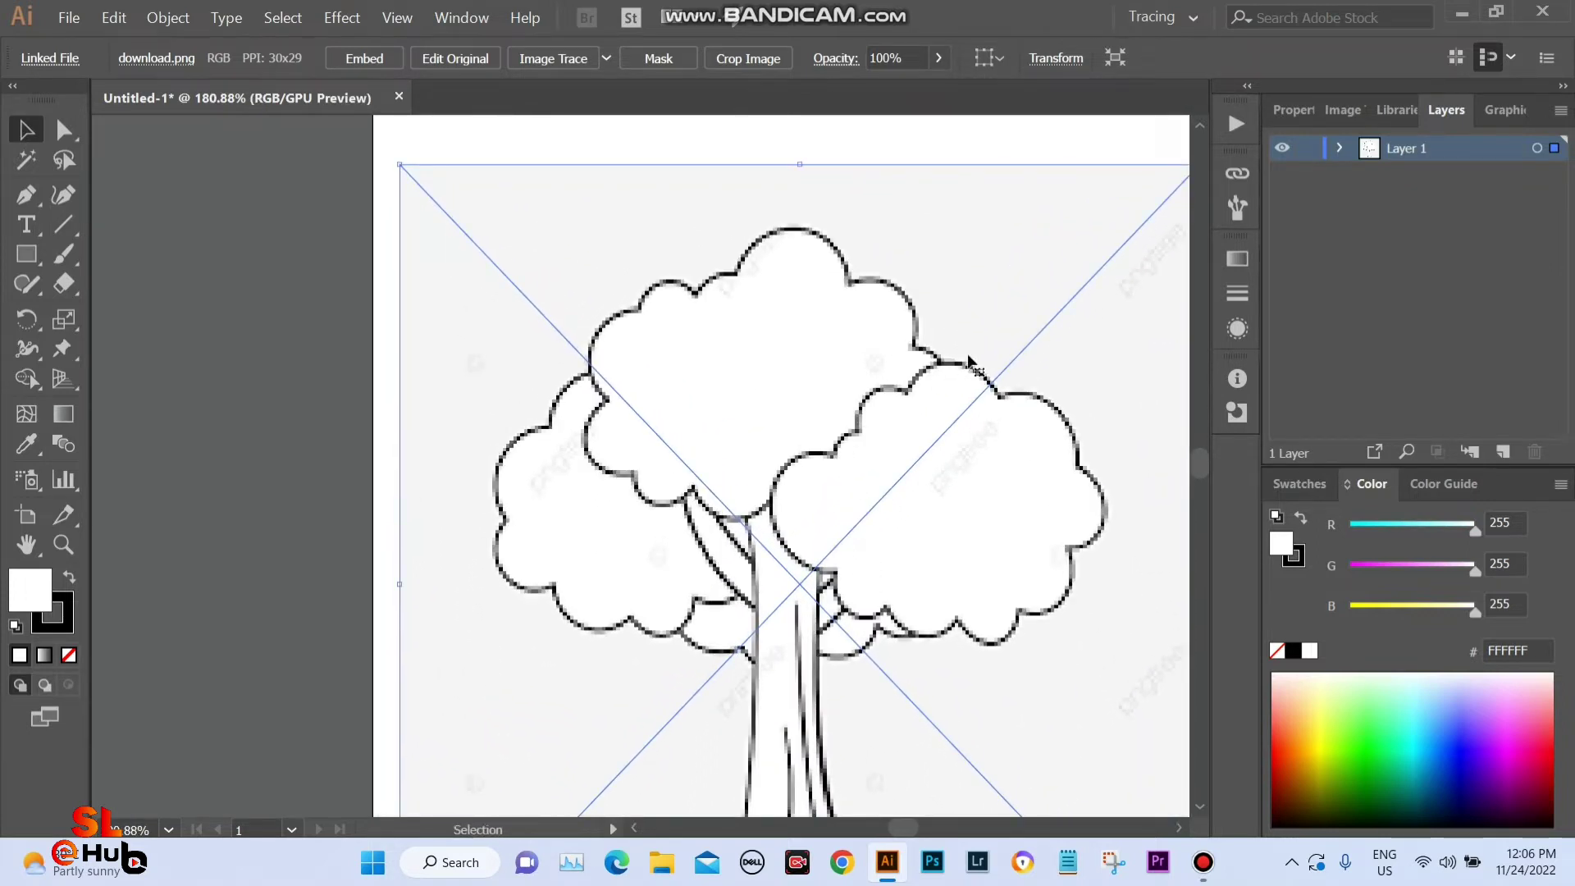
{"action": "left_click", "coordinate": [938, 59]}
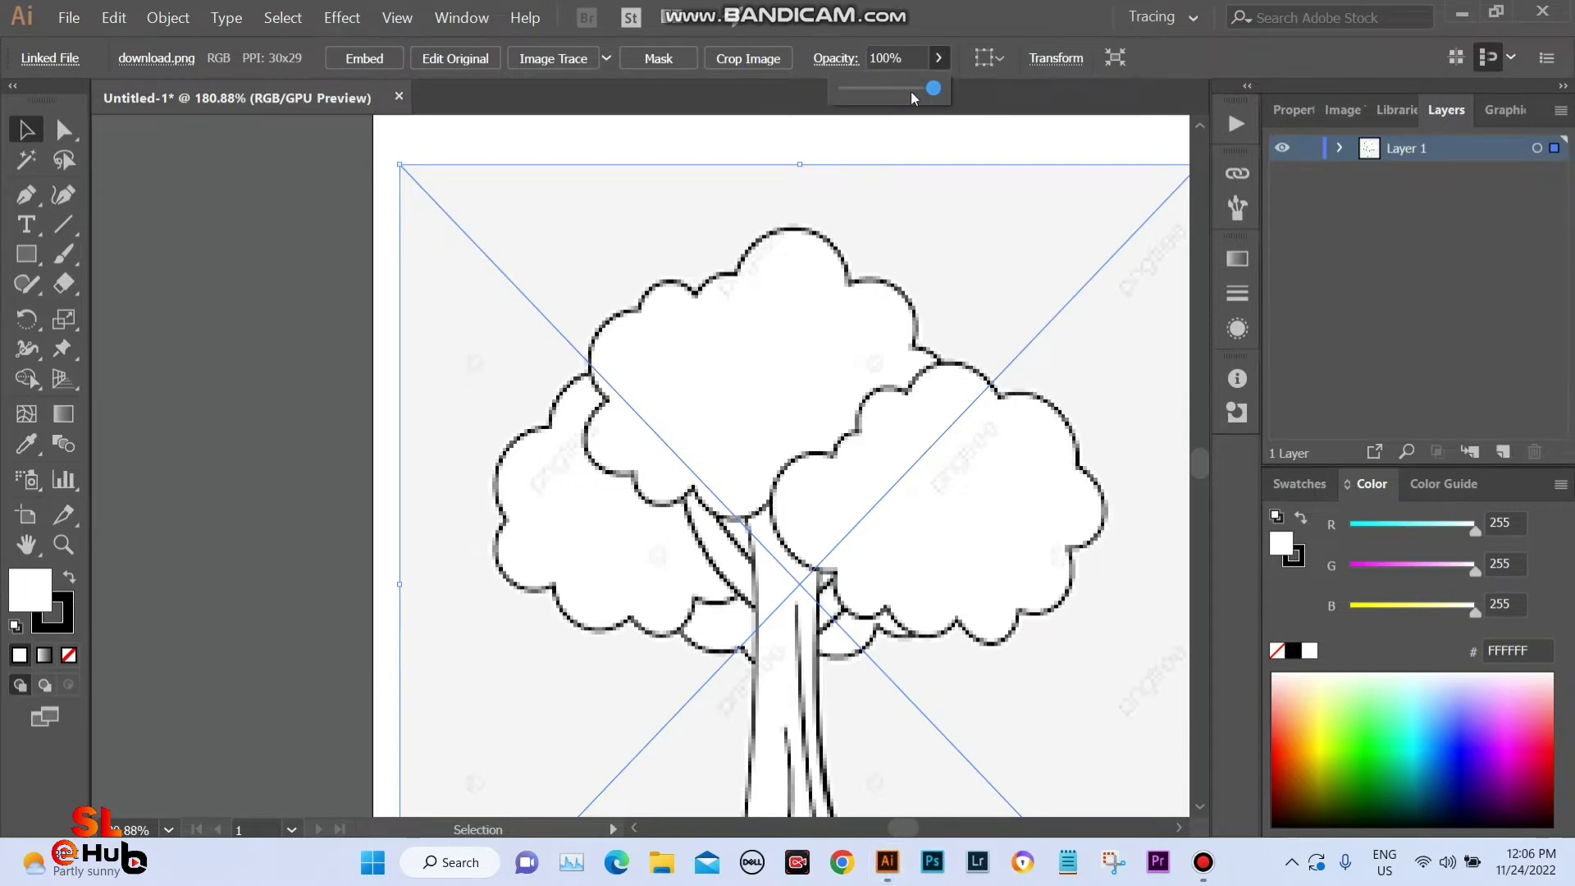
{"action": "left_click_drag", "start_coordinate": [898, 91], "coordinate": [870, 97]}
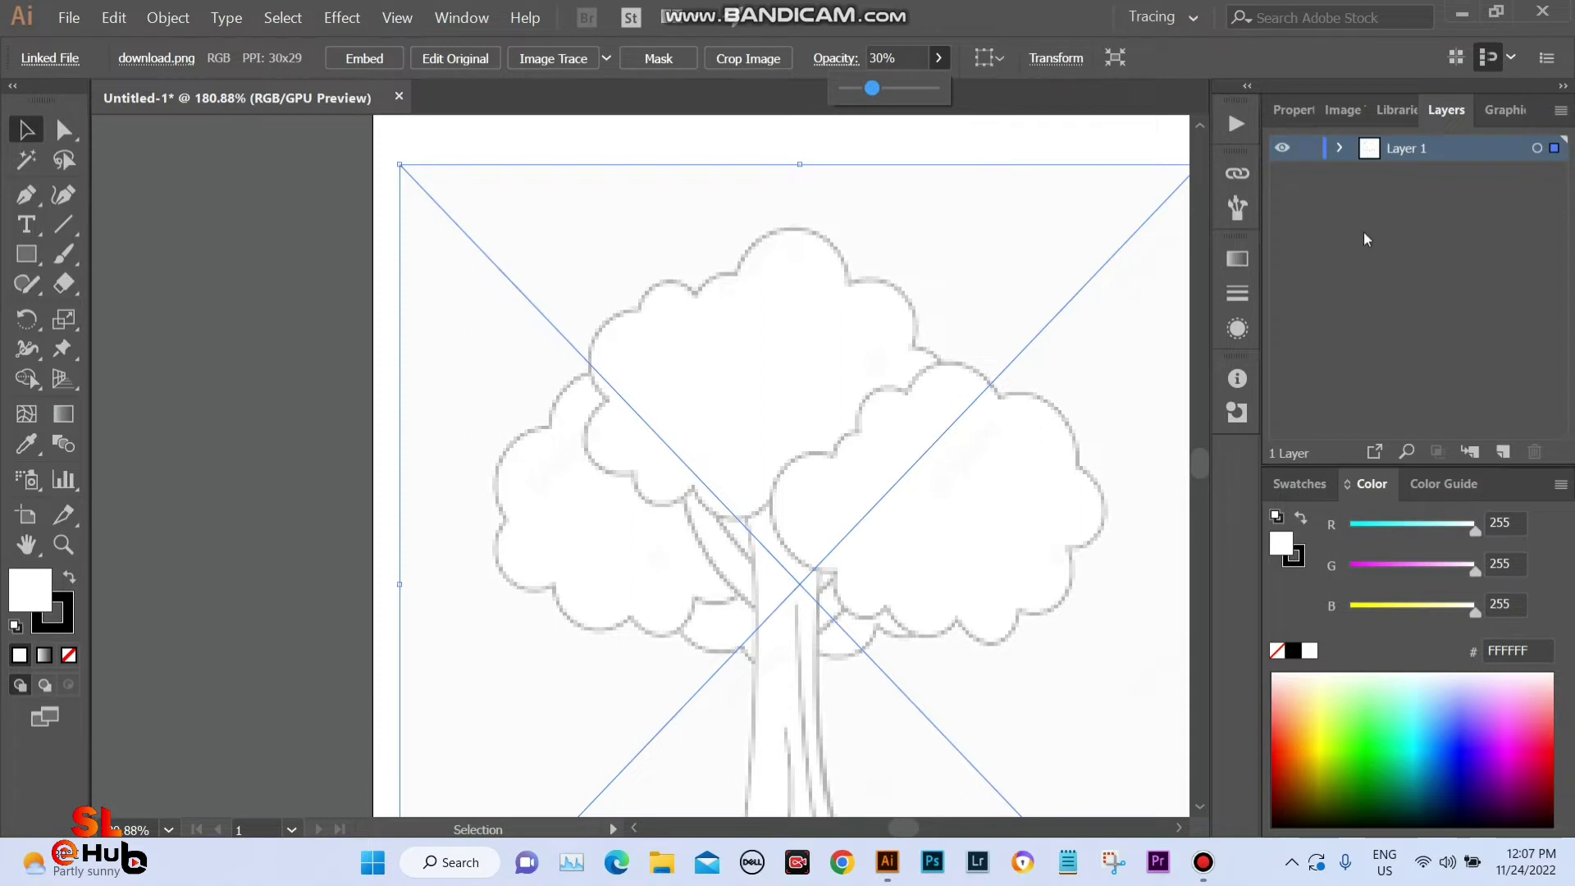
{"action": "left_click", "coordinate": [1309, 150]}
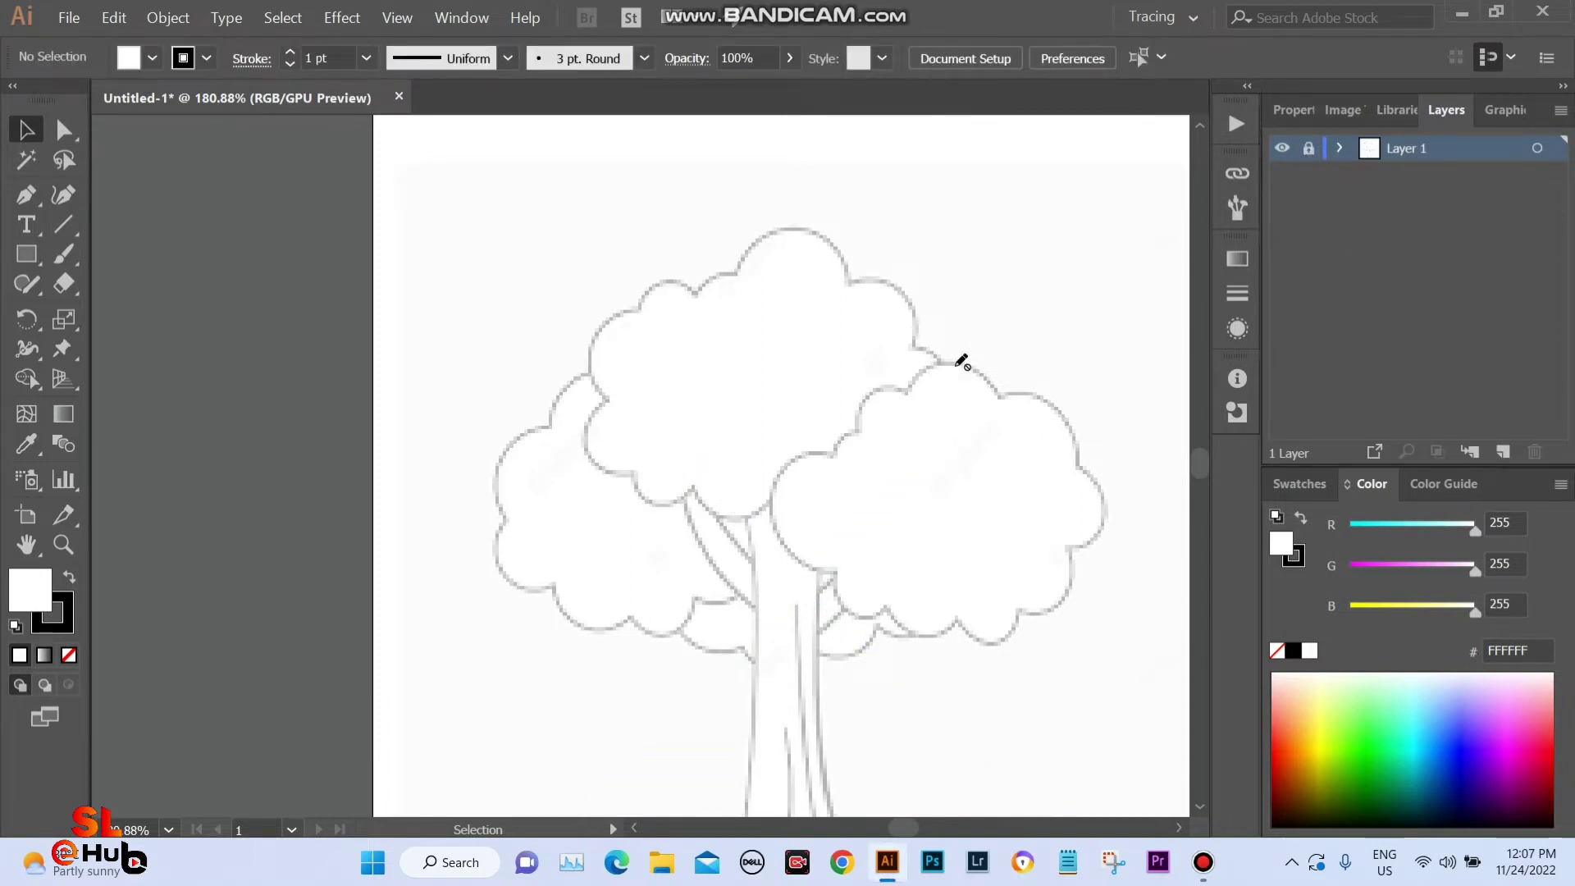
{"action": "left_click_drag", "start_coordinate": [974, 552], "coordinate": [845, 526]}
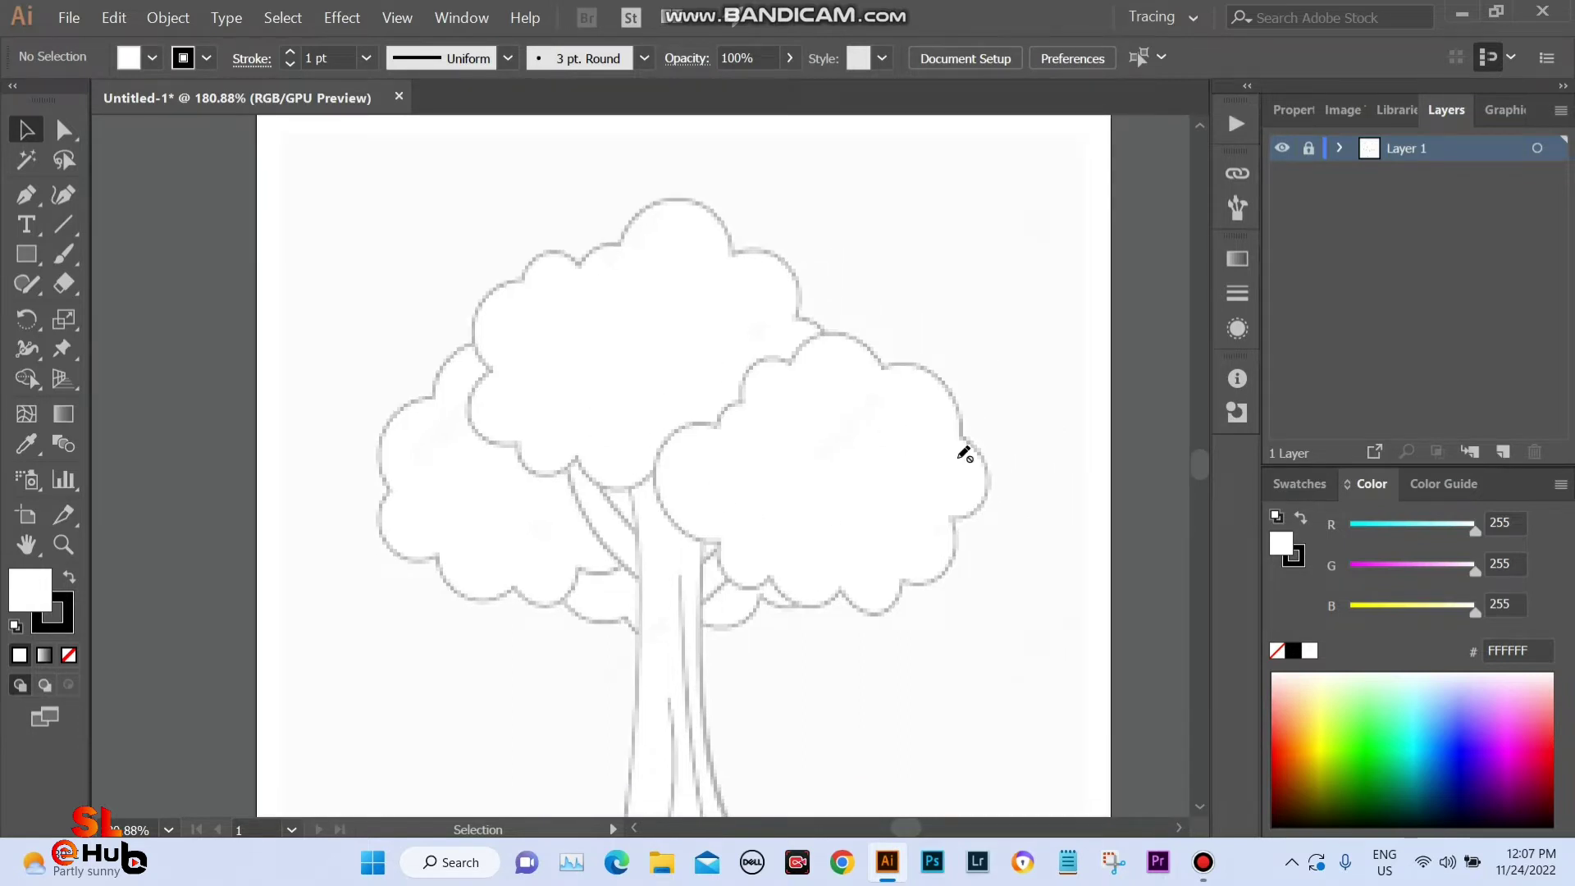
Add Layer 2 above the tree layer and restore the window down to show the desktop.
{"action": "left_click", "coordinate": [1503, 451]}
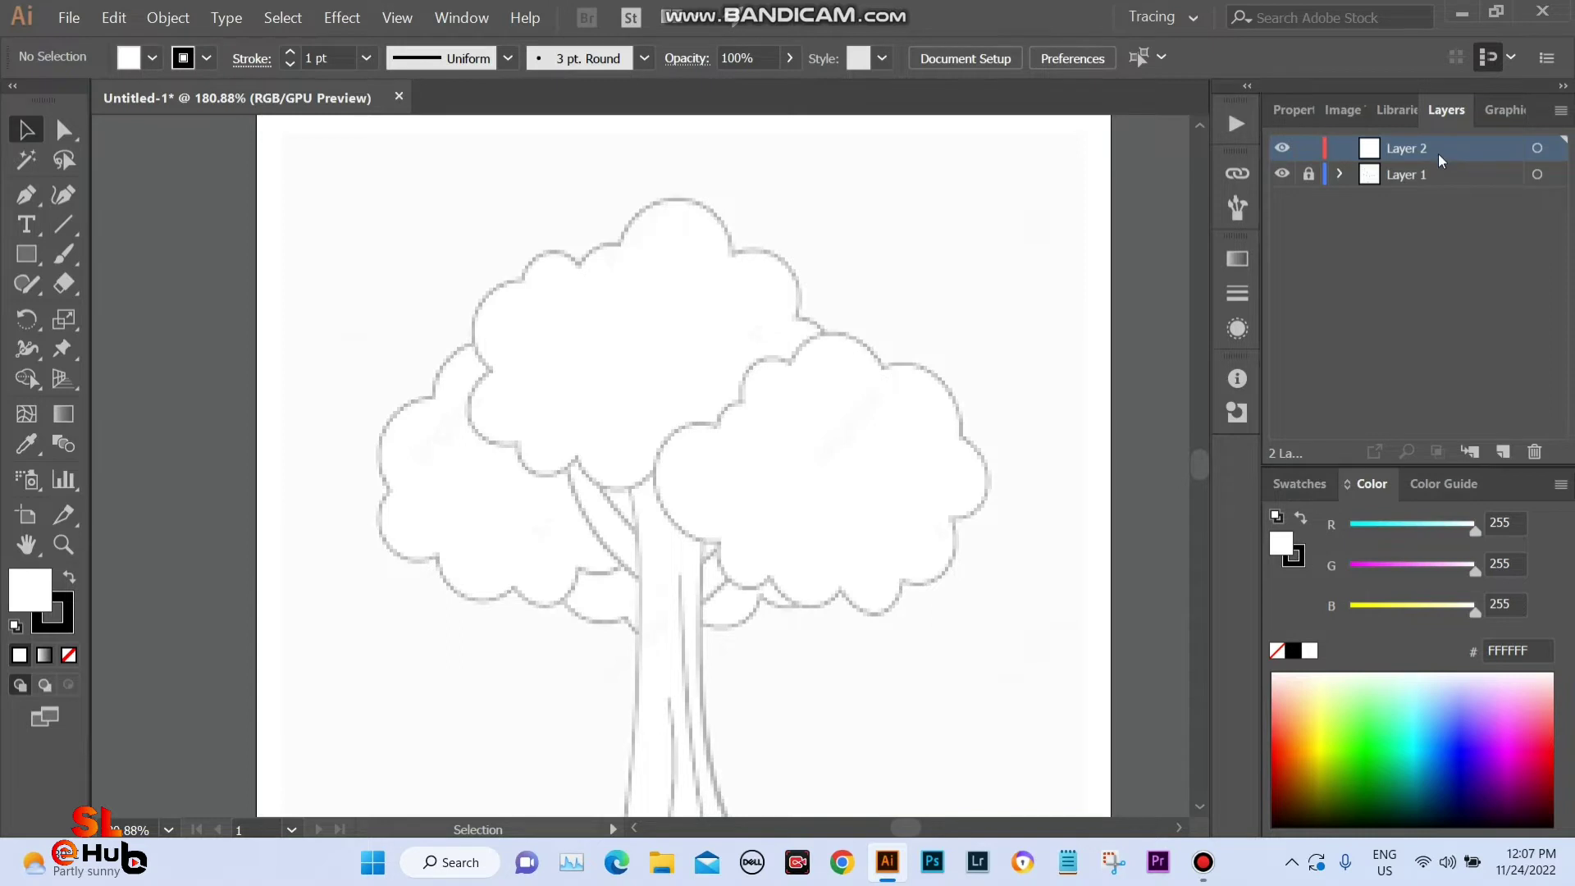
{"action": "mouse_move", "coordinate": [721, 604]}
{"action": "left_mouse_down"}
{"action": "mouse_move", "coordinate": [778, 489]}
{"action": "mouse_move", "coordinate": [784, 514]}
{"action": "left_mouse_up"}
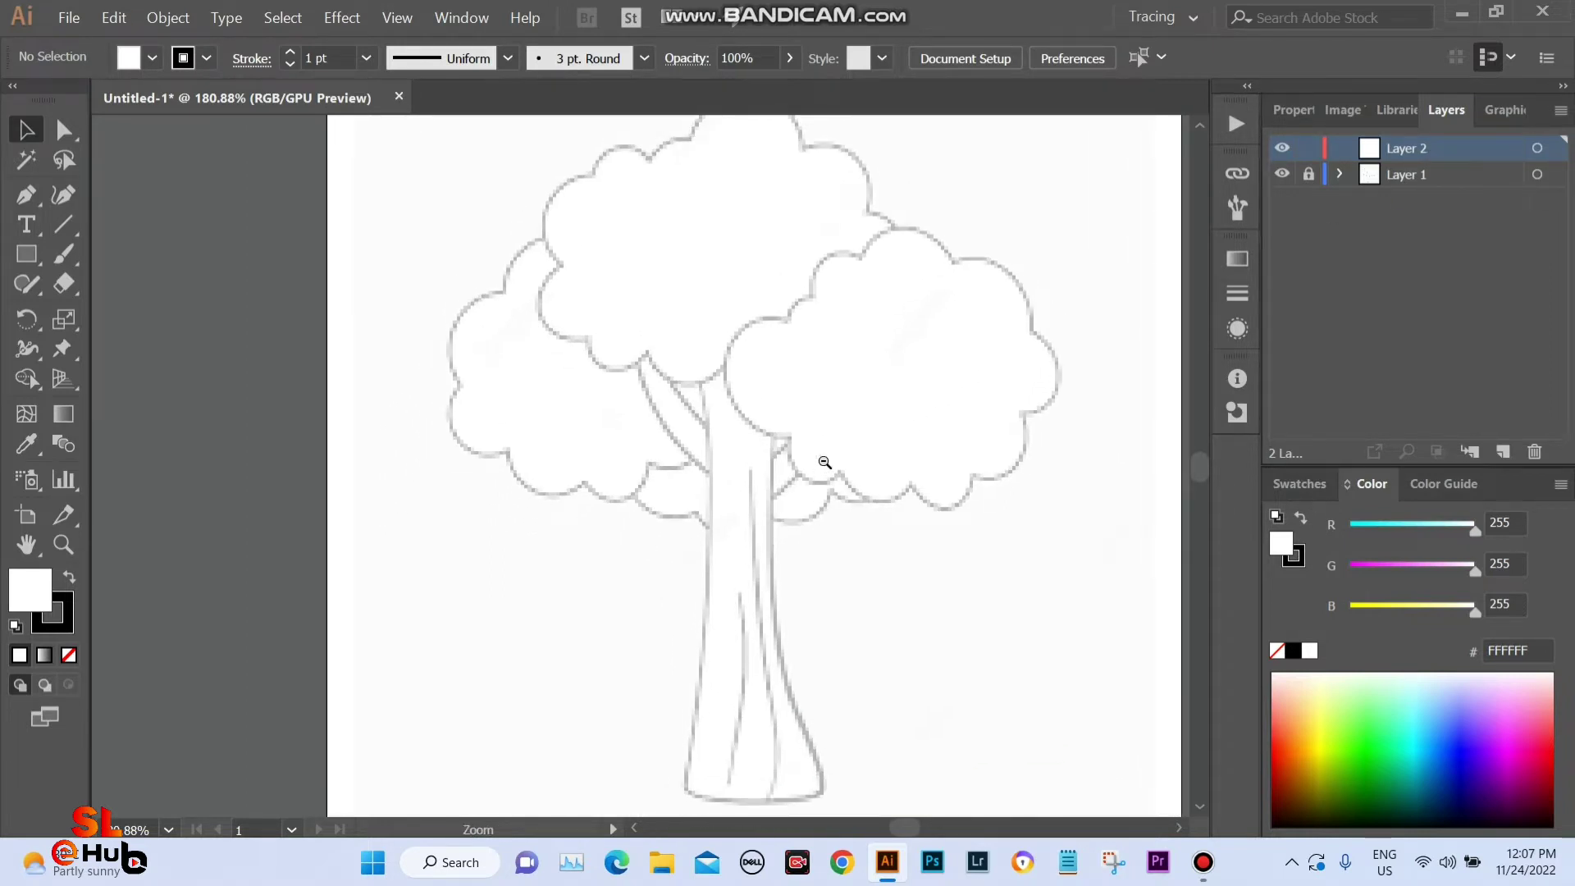
{"action": "key", "text": "ctrl+minus"}
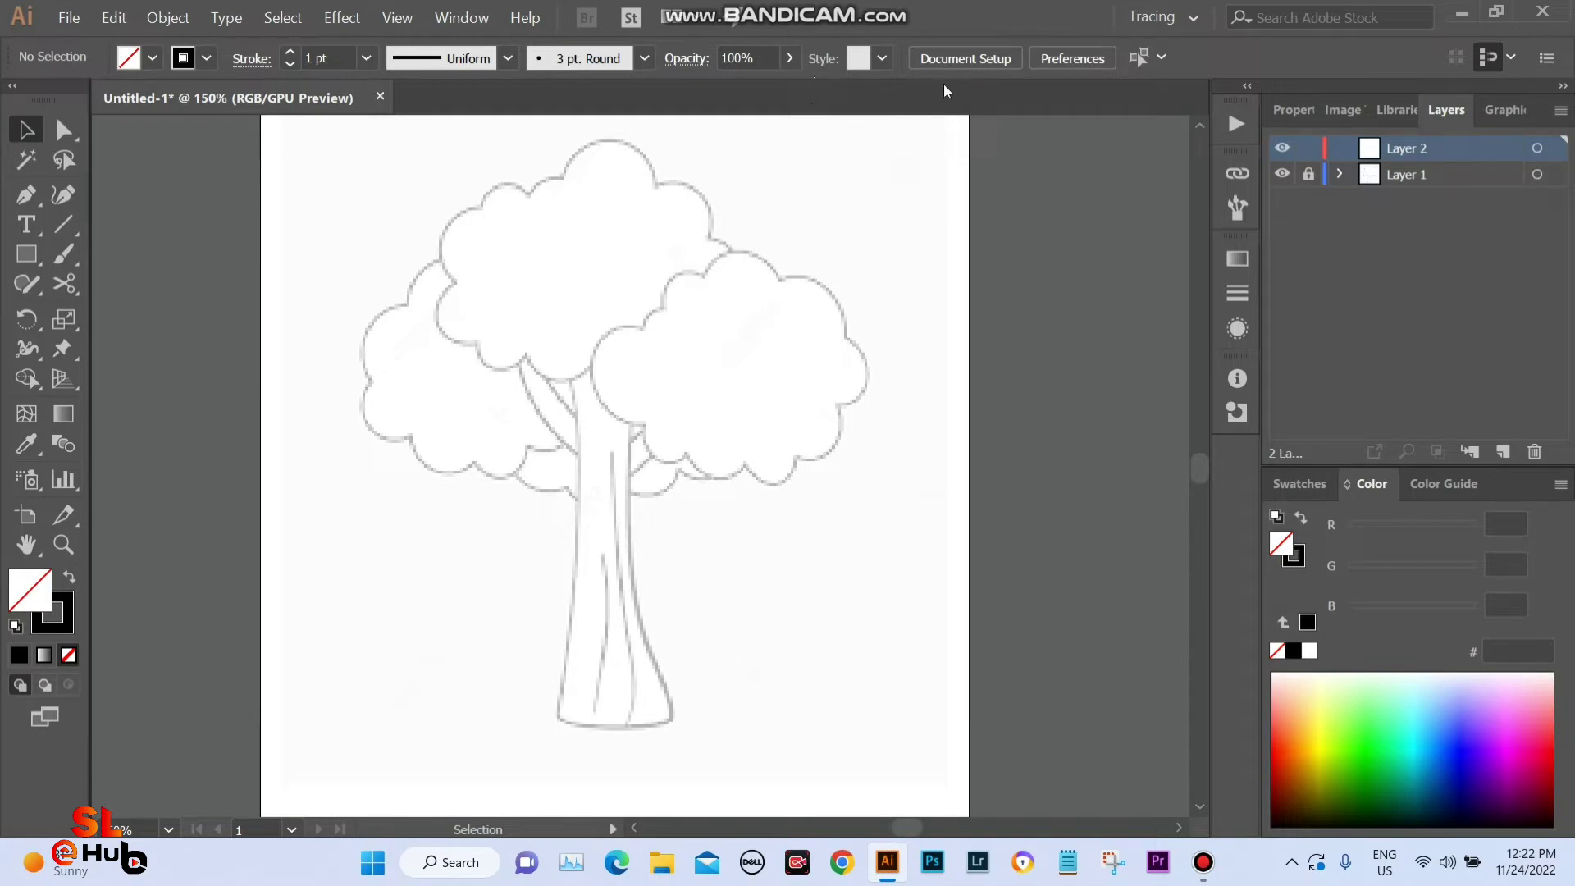
{"action": "double_click", "coordinate": [864, 23]}
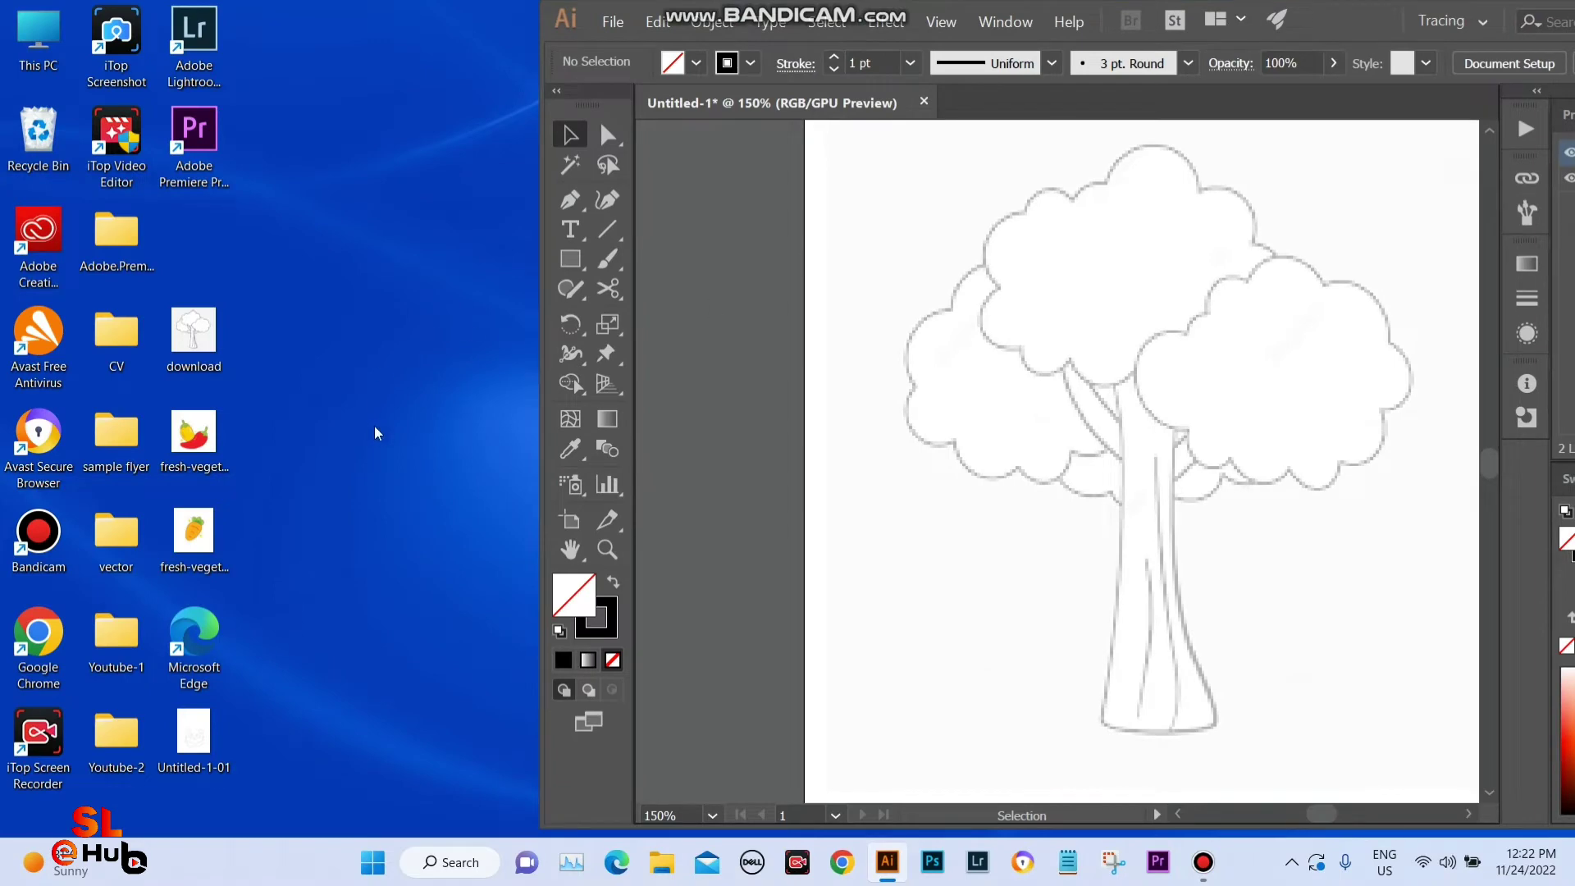
Open Untitled-1-01.jpg in Illustrator via Open with and maximize the window.
{"action": "right_click", "coordinate": [196, 745]}
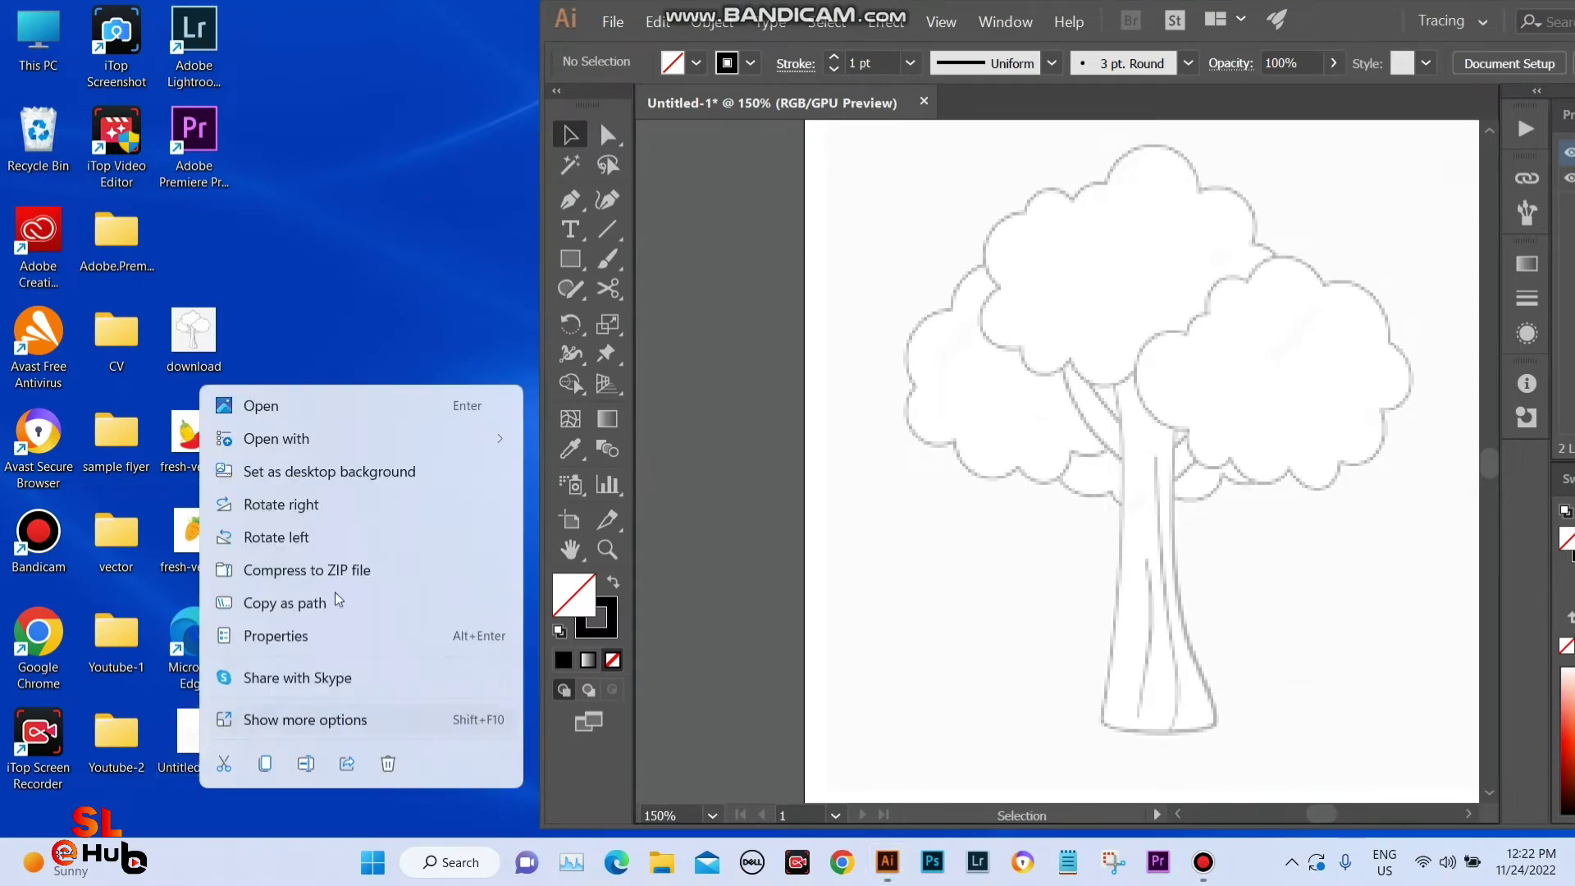
{"action": "mouse_move", "coordinate": [278, 439]}
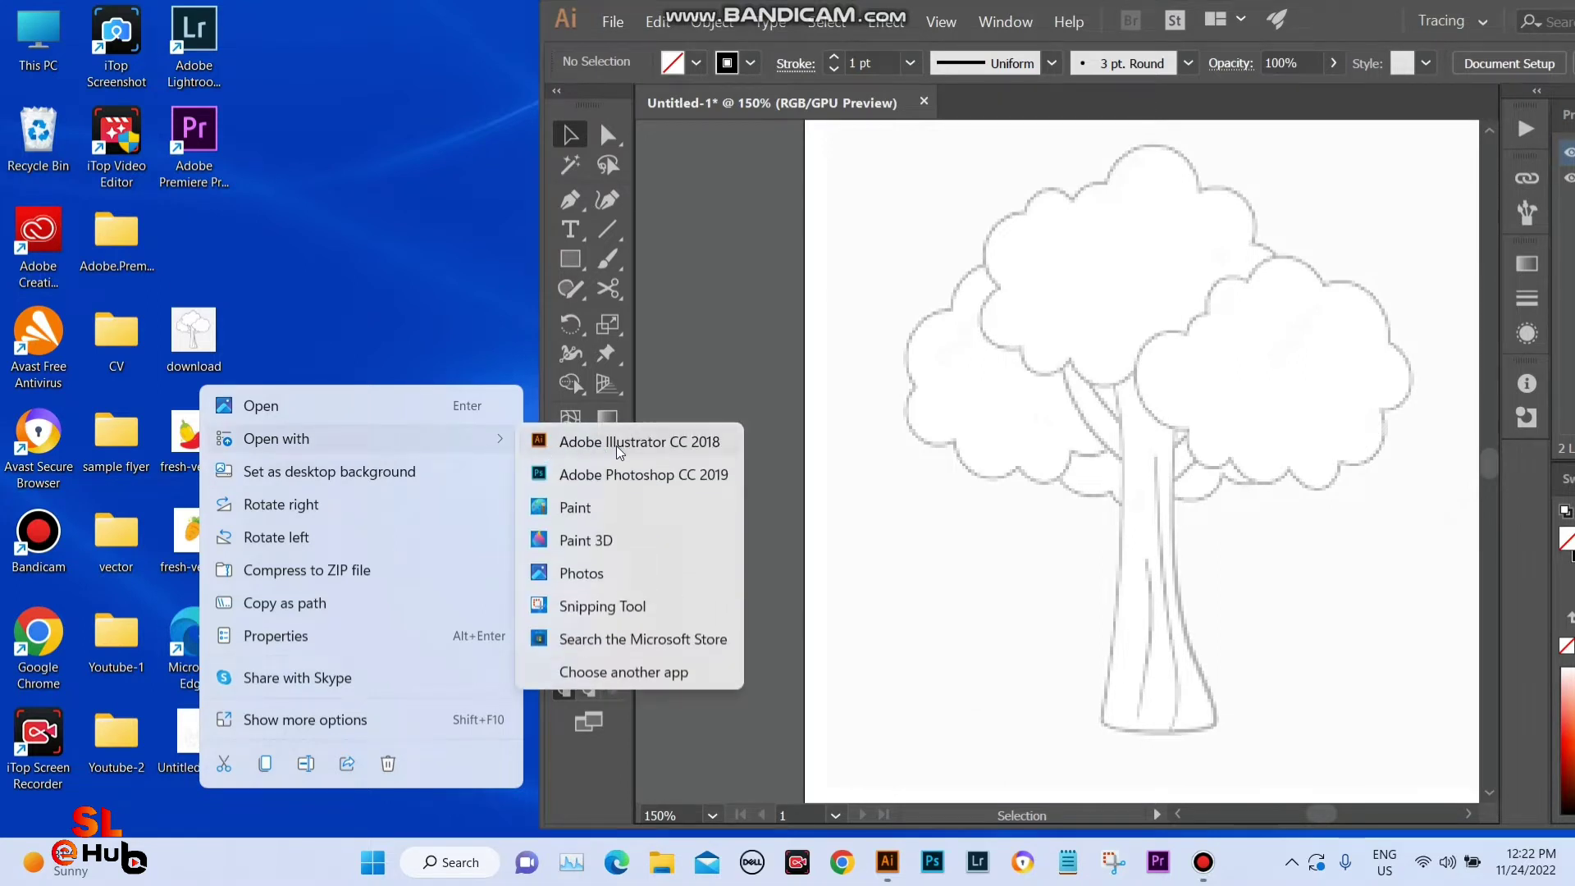
{"action": "left_click", "coordinate": [608, 448]}
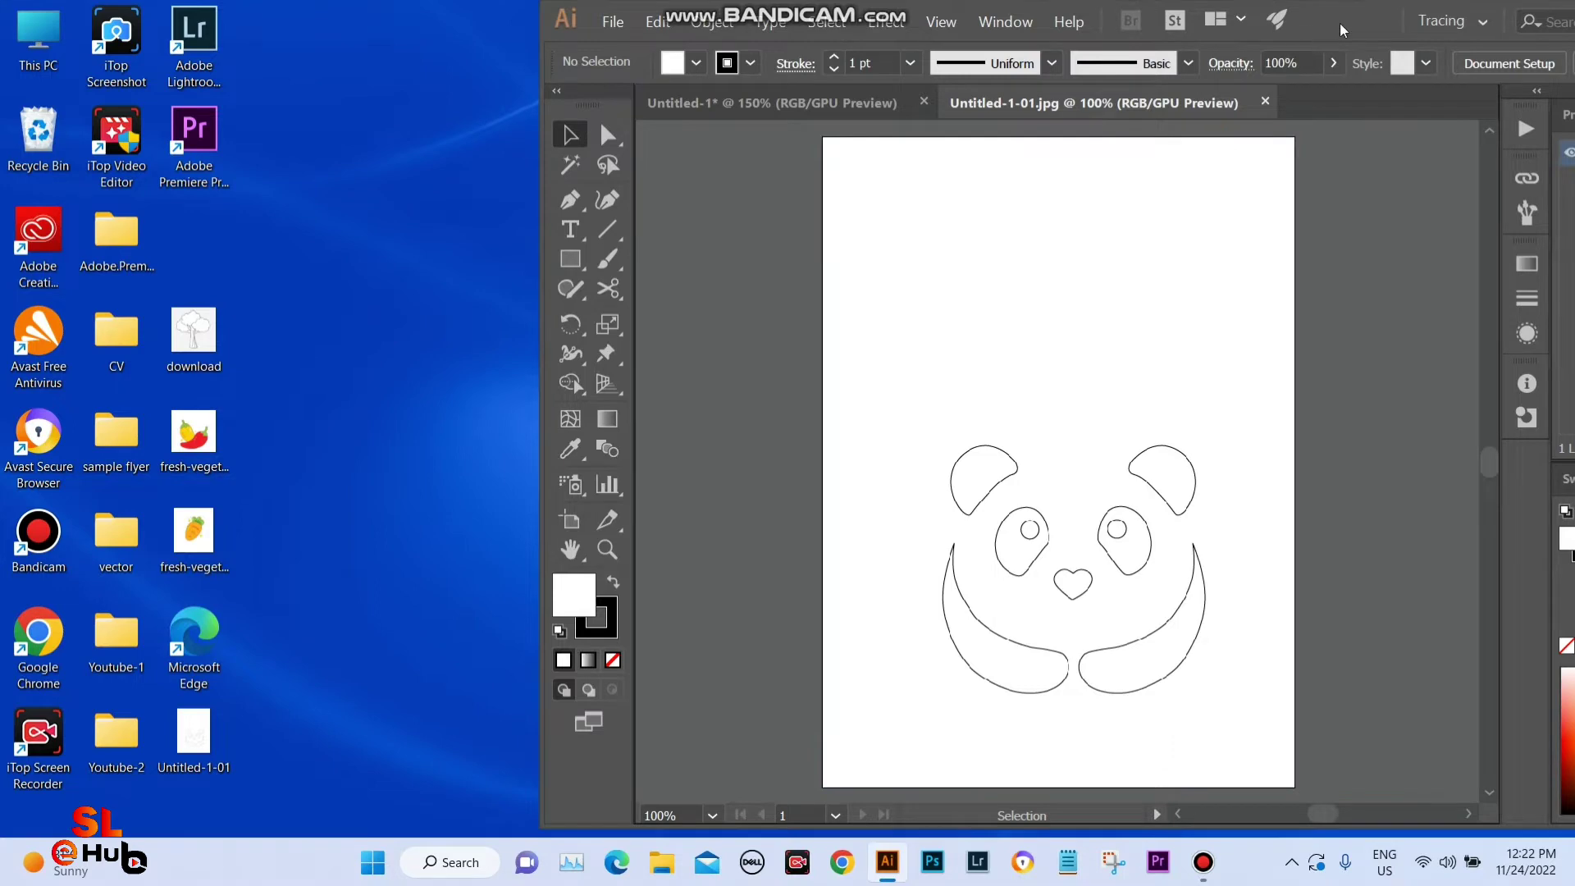
{"action": "left_click_drag", "start_coordinate": [1342, 5], "coordinate": [824, 7]}
{"action": "double_click", "coordinate": [824, 7]}
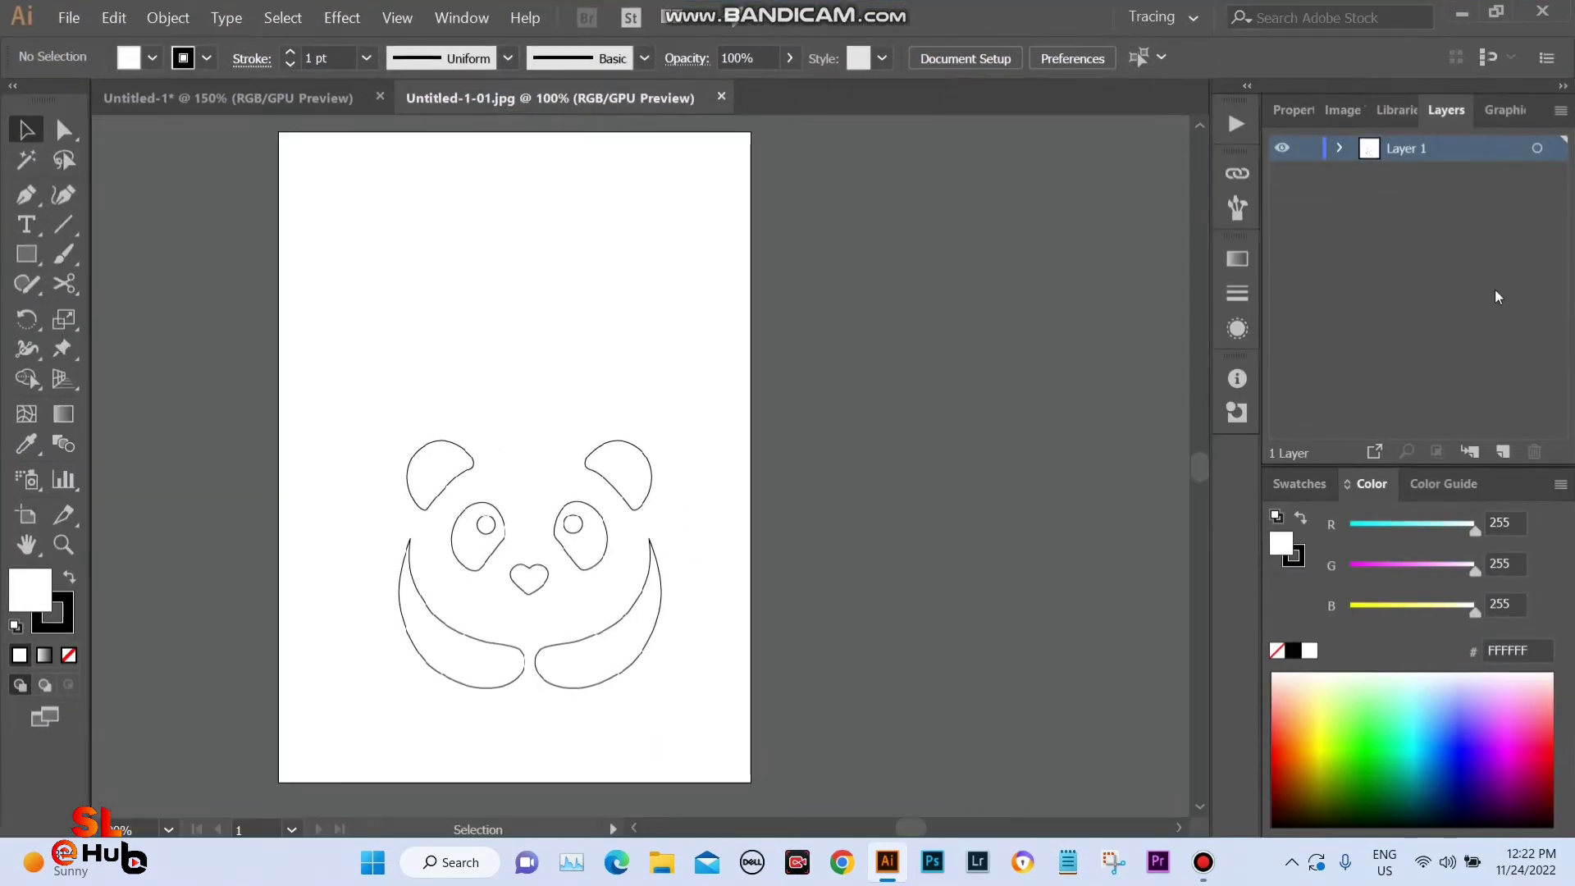
Align the panda sketch with the artboard's left edge and set its opacity to 44%.
{"action": "left_click_drag", "start_coordinate": [621, 565], "coordinate": [785, 486]}
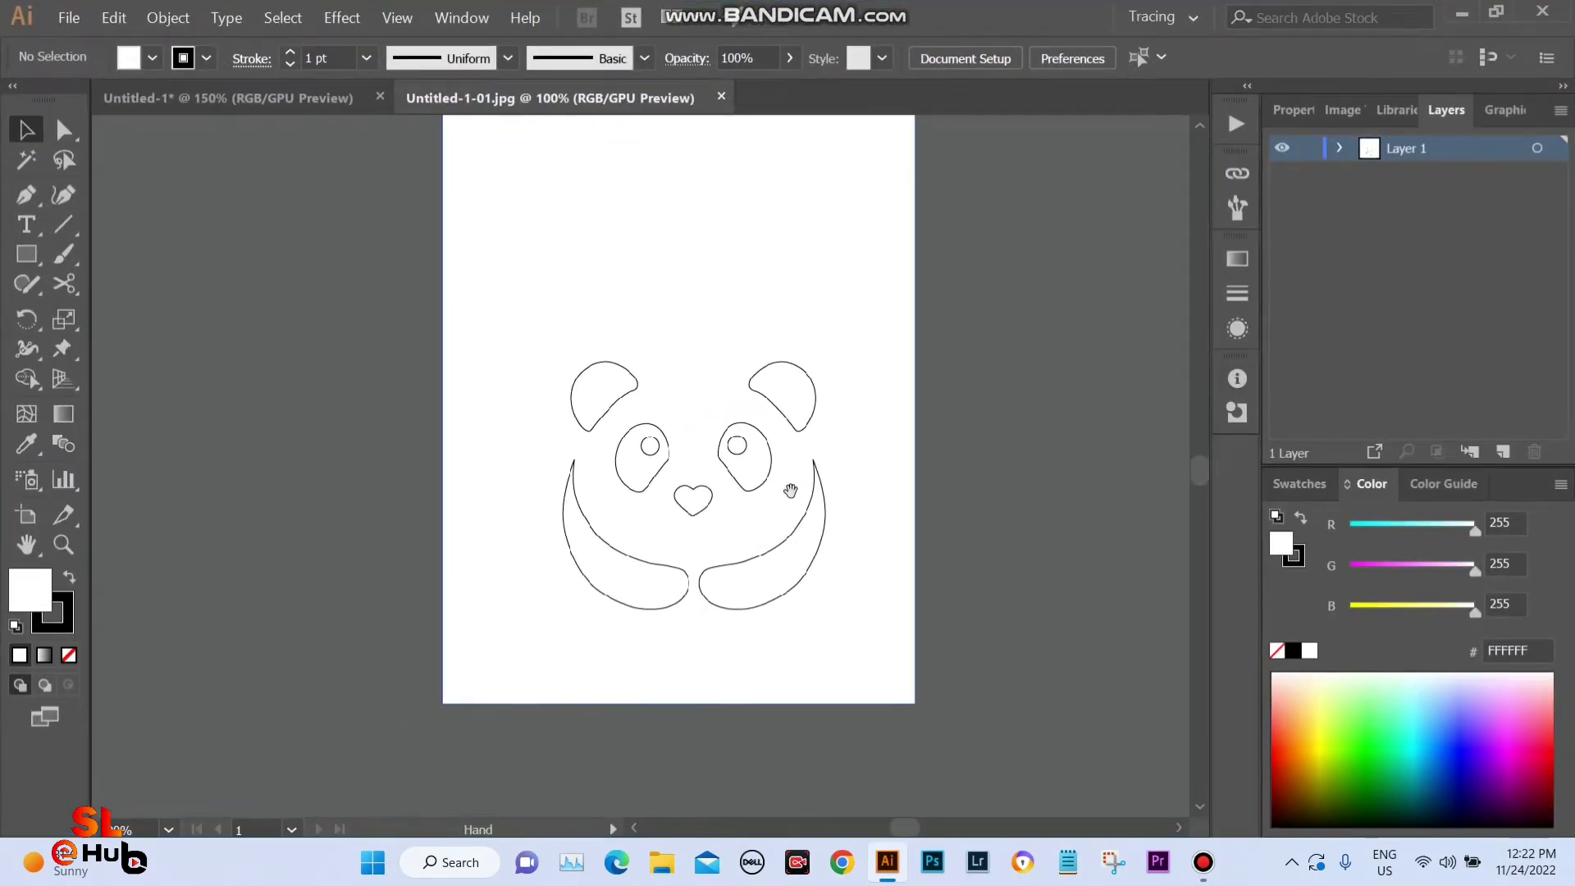
{"action": "left_click_drag", "start_coordinate": [589, 334], "coordinate": [673, 334]}
{"action": "left_click_drag", "start_coordinate": [856, 619], "coordinate": [780, 562]}
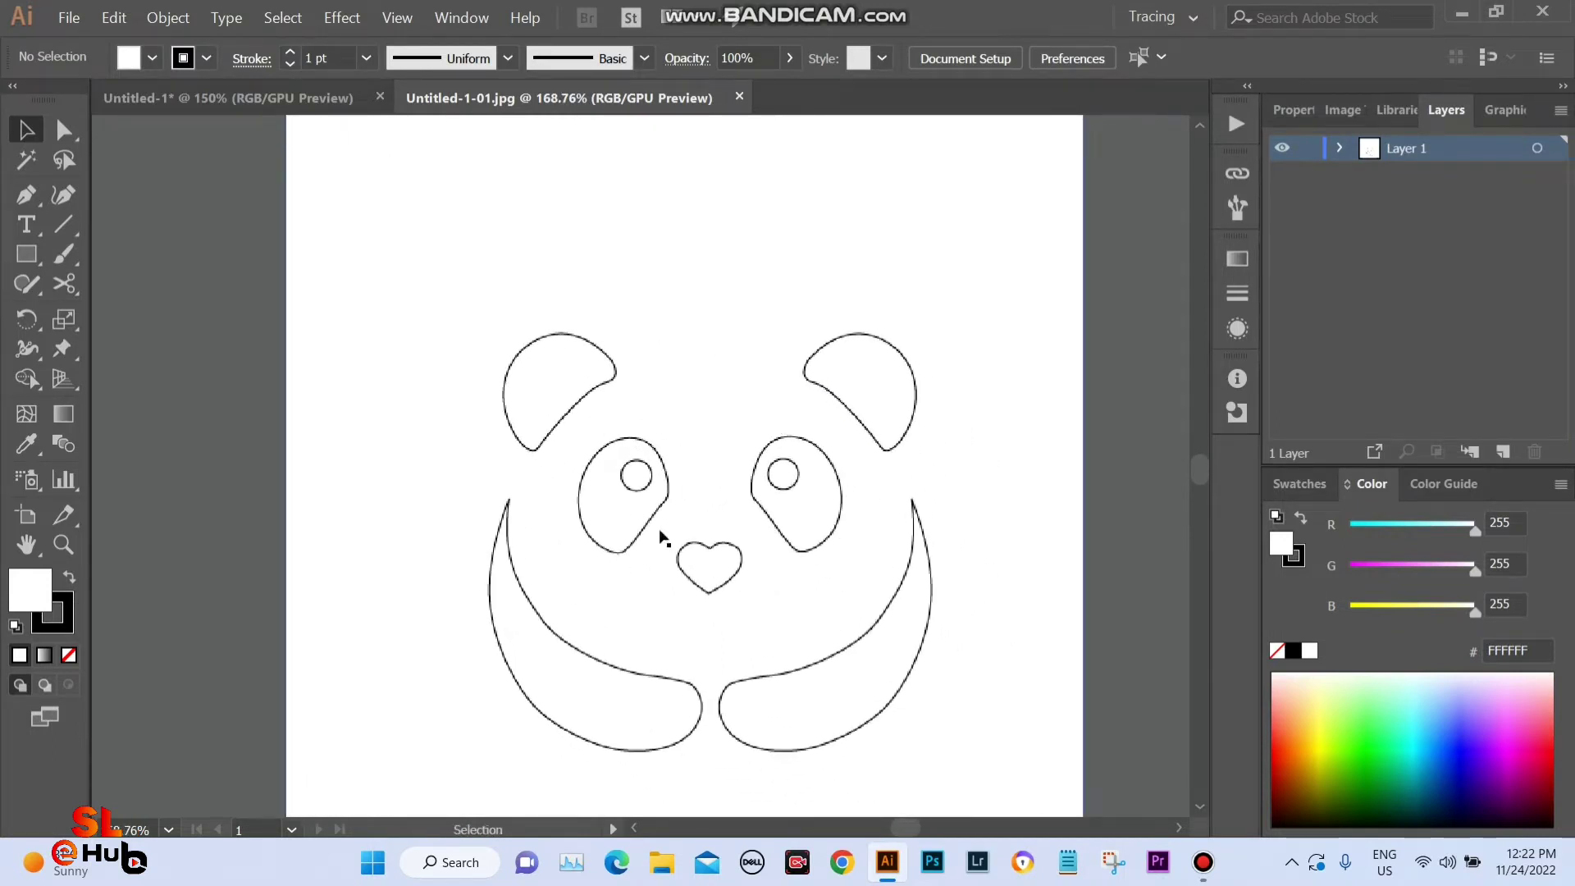
{"action": "left_click_drag", "start_coordinate": [716, 466], "coordinate": [690, 416]}
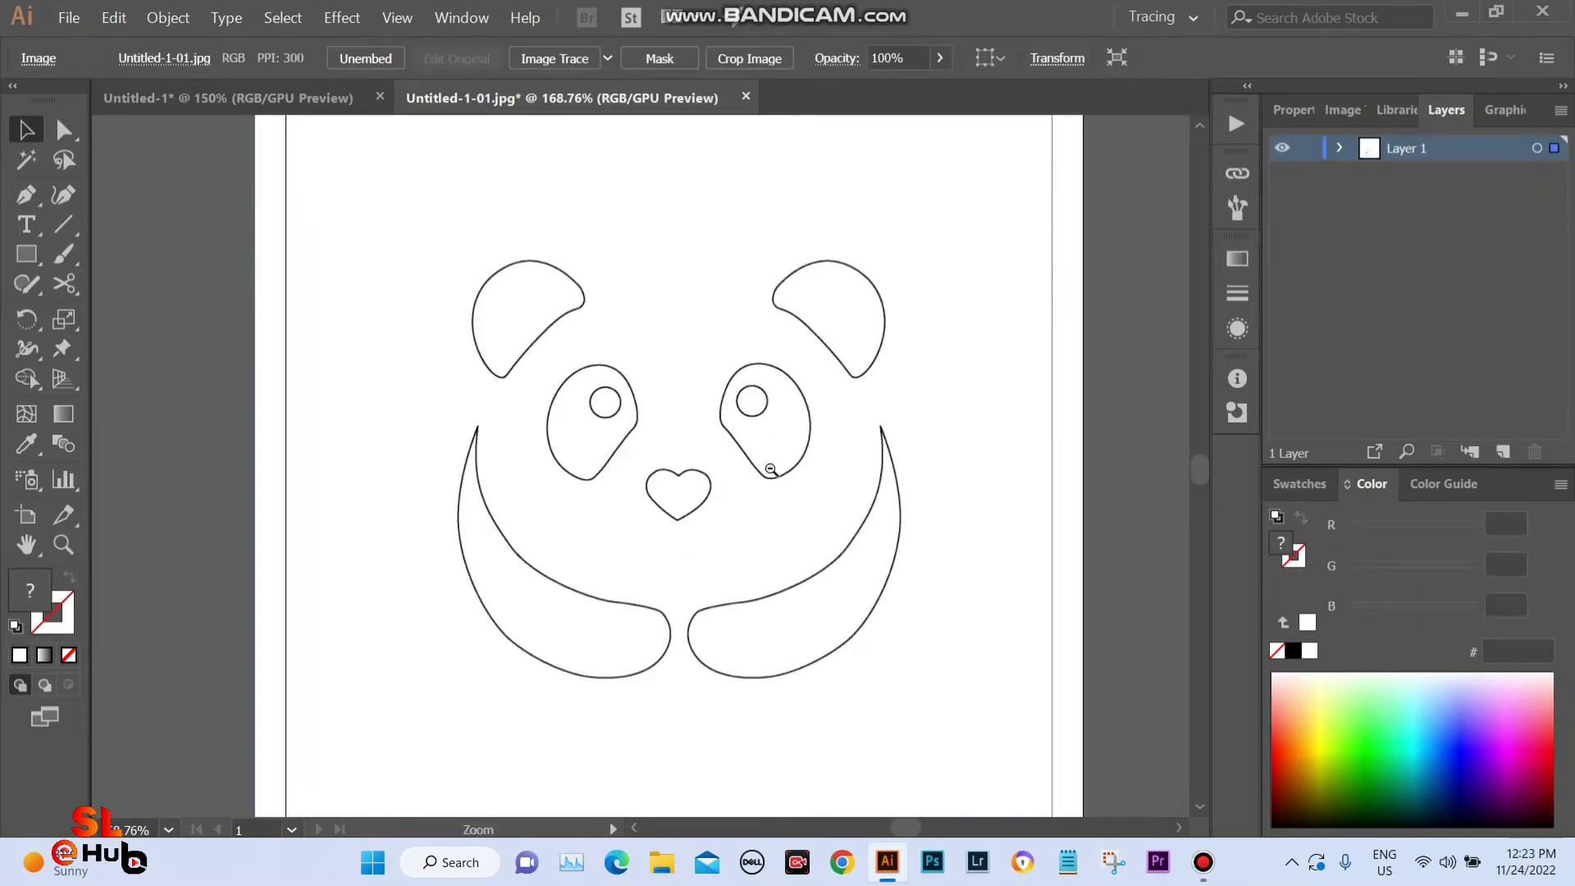
{"action": "key", "text": "ctrl+minus"}
{"action": "left_click_drag", "start_coordinate": [725, 469], "coordinate": [795, 462]}
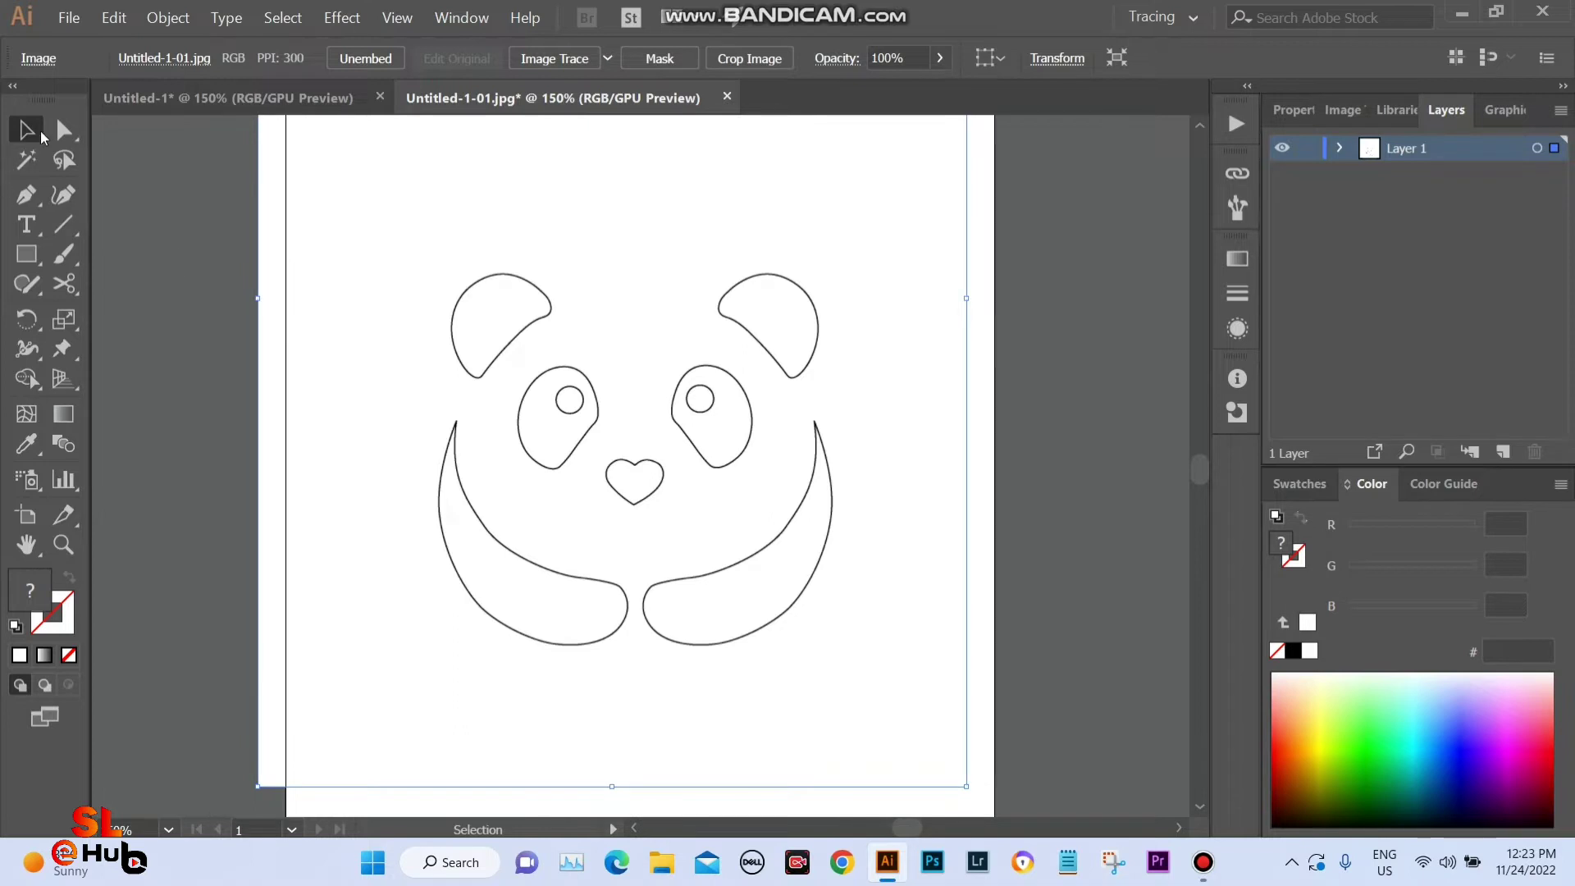
{"action": "left_click_drag", "start_coordinate": [543, 440], "coordinate": [561, 425]}
{"action": "key", "text": "ctrl+minus"}
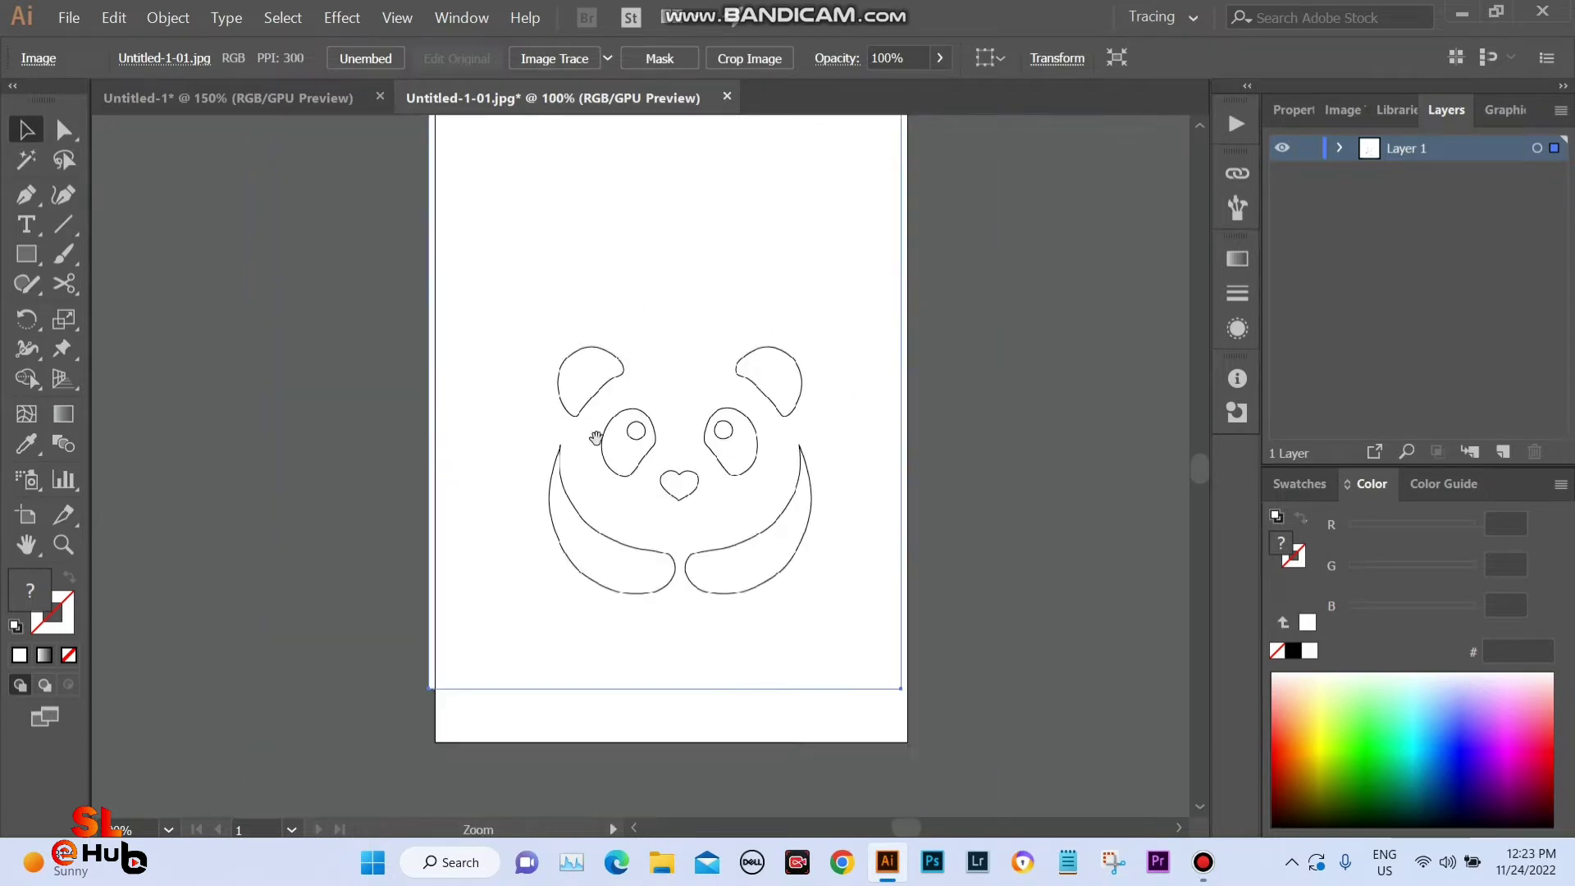
{"action": "scroll", "coordinate": [683, 529], "scroll_direction": "up", "scroll_amount": 1}
{"action": "left_click_drag", "start_coordinate": [685, 486], "coordinate": [691, 489]}
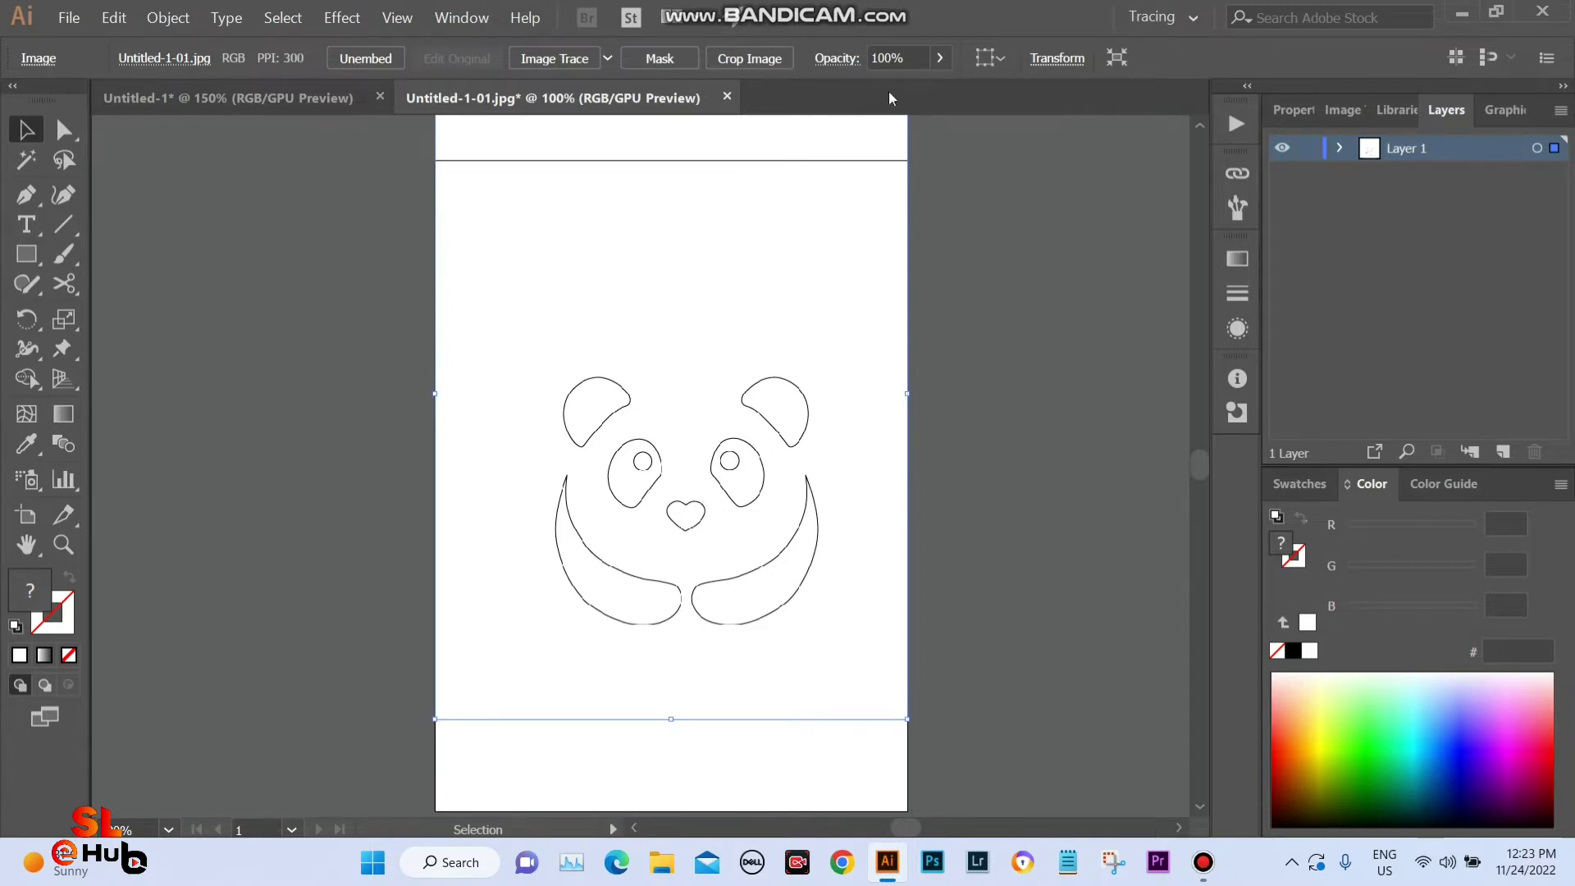
{"action": "left_click", "coordinate": [941, 59]}
{"action": "left_click_drag", "start_coordinate": [906, 95], "coordinate": [875, 95]}
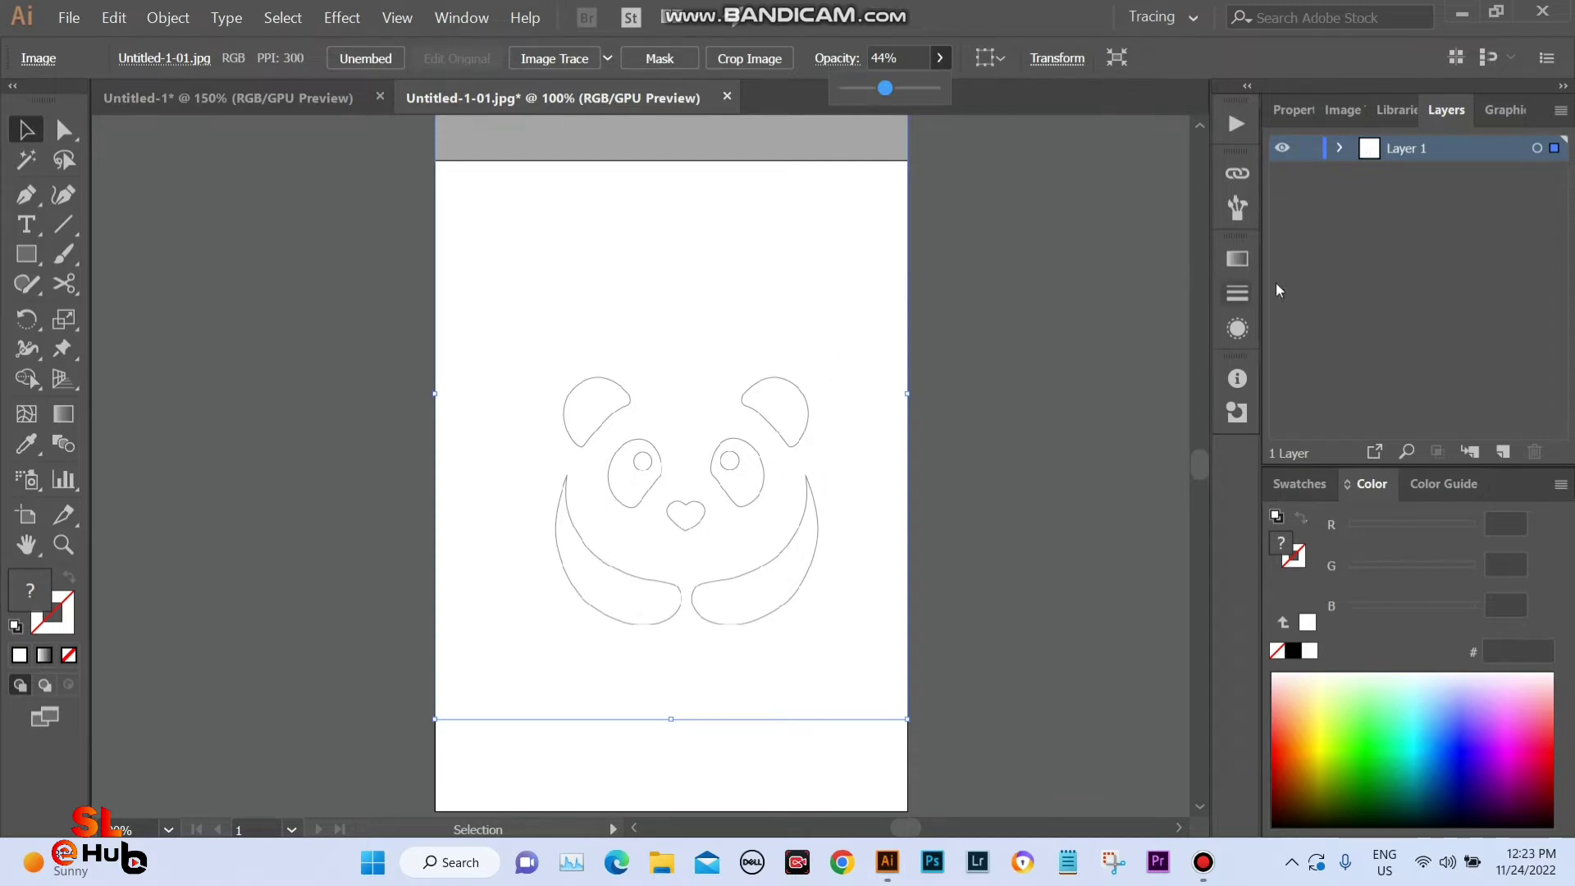
Lock the panda sketch's Layer 1, add Layer 2 above it, and zoom in on the panda.
{"action": "left_click", "coordinate": [1310, 150]}
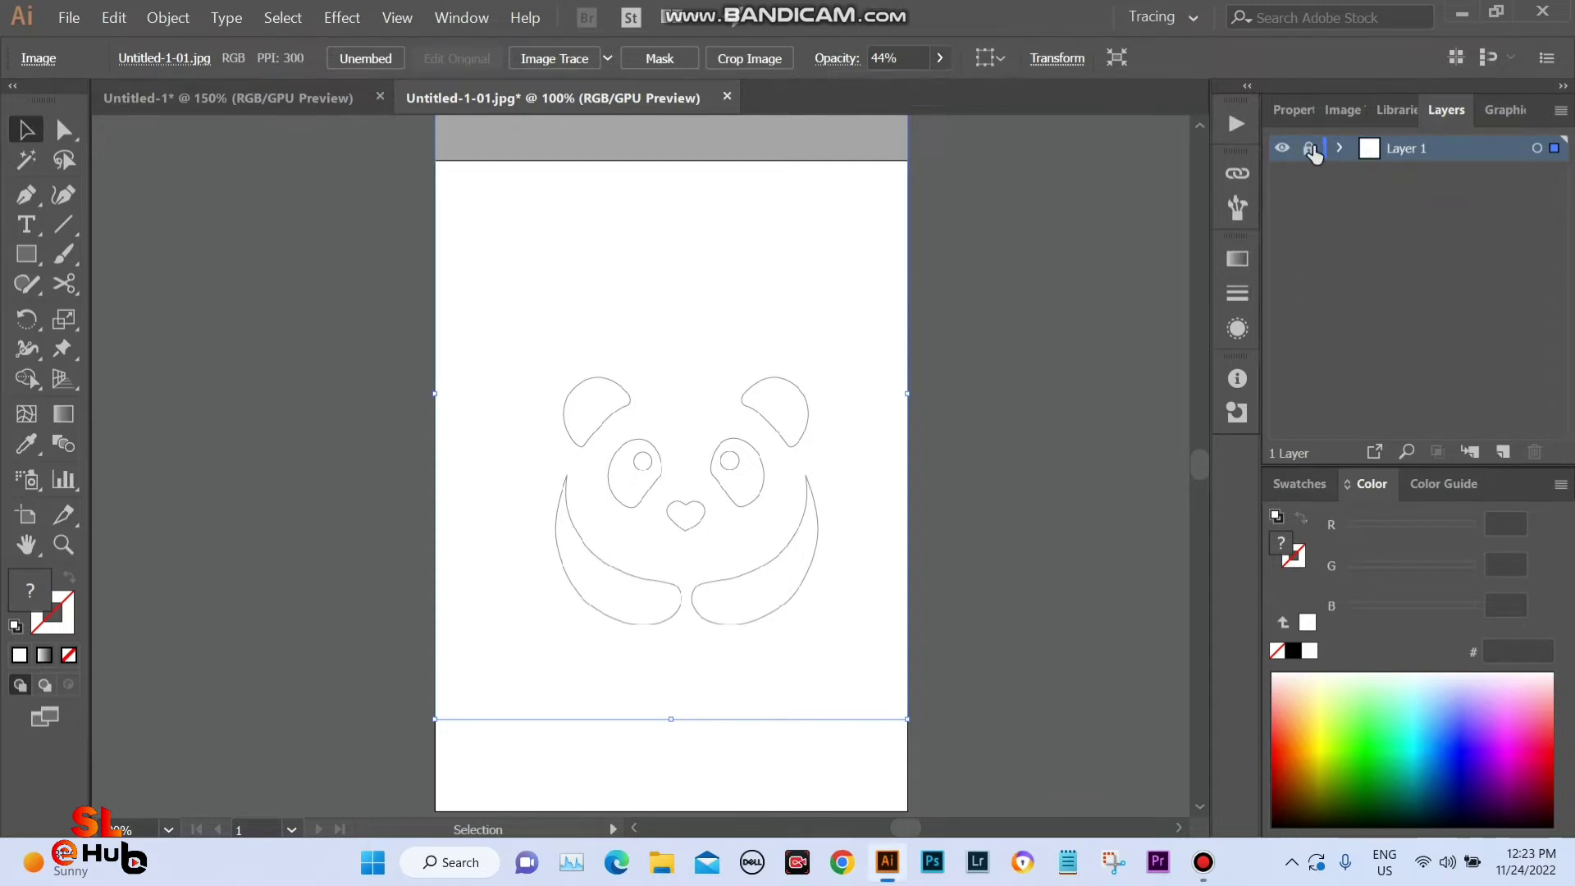
{"action": "left_click", "coordinate": [1503, 453]}
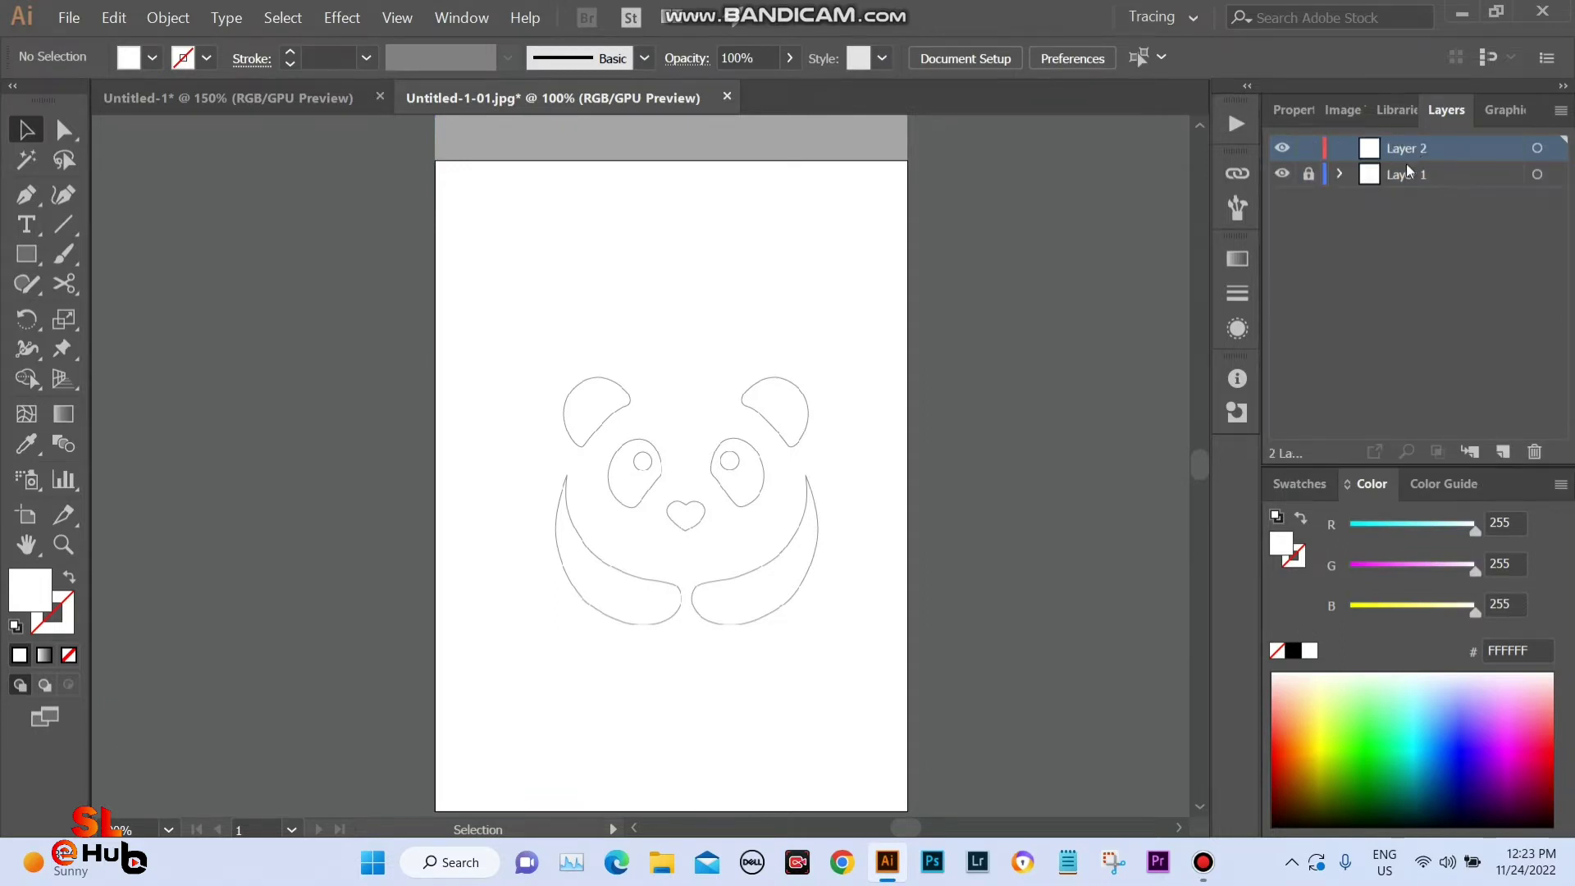
{"action": "mouse_move", "coordinate": [661, 447]}
{"action": "left_mouse_down"}
{"action": "mouse_move", "coordinate": [812, 583]}
{"action": "mouse_move", "coordinate": [751, 387]}
{"action": "left_mouse_up"}
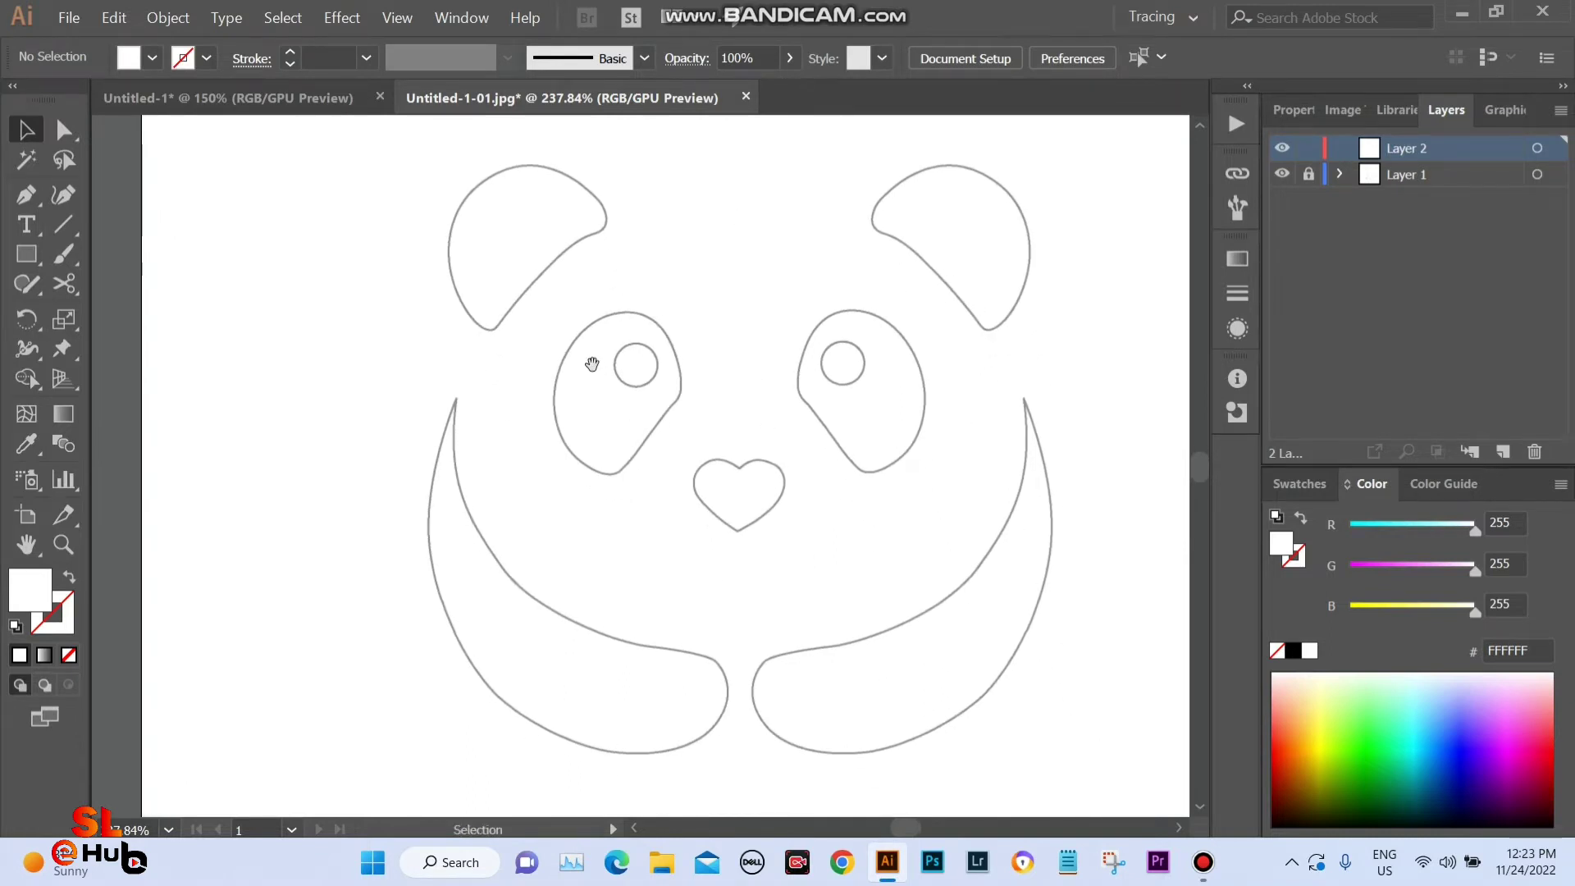
{"action": "left_click_drag", "start_coordinate": [593, 361], "coordinate": [645, 390]}
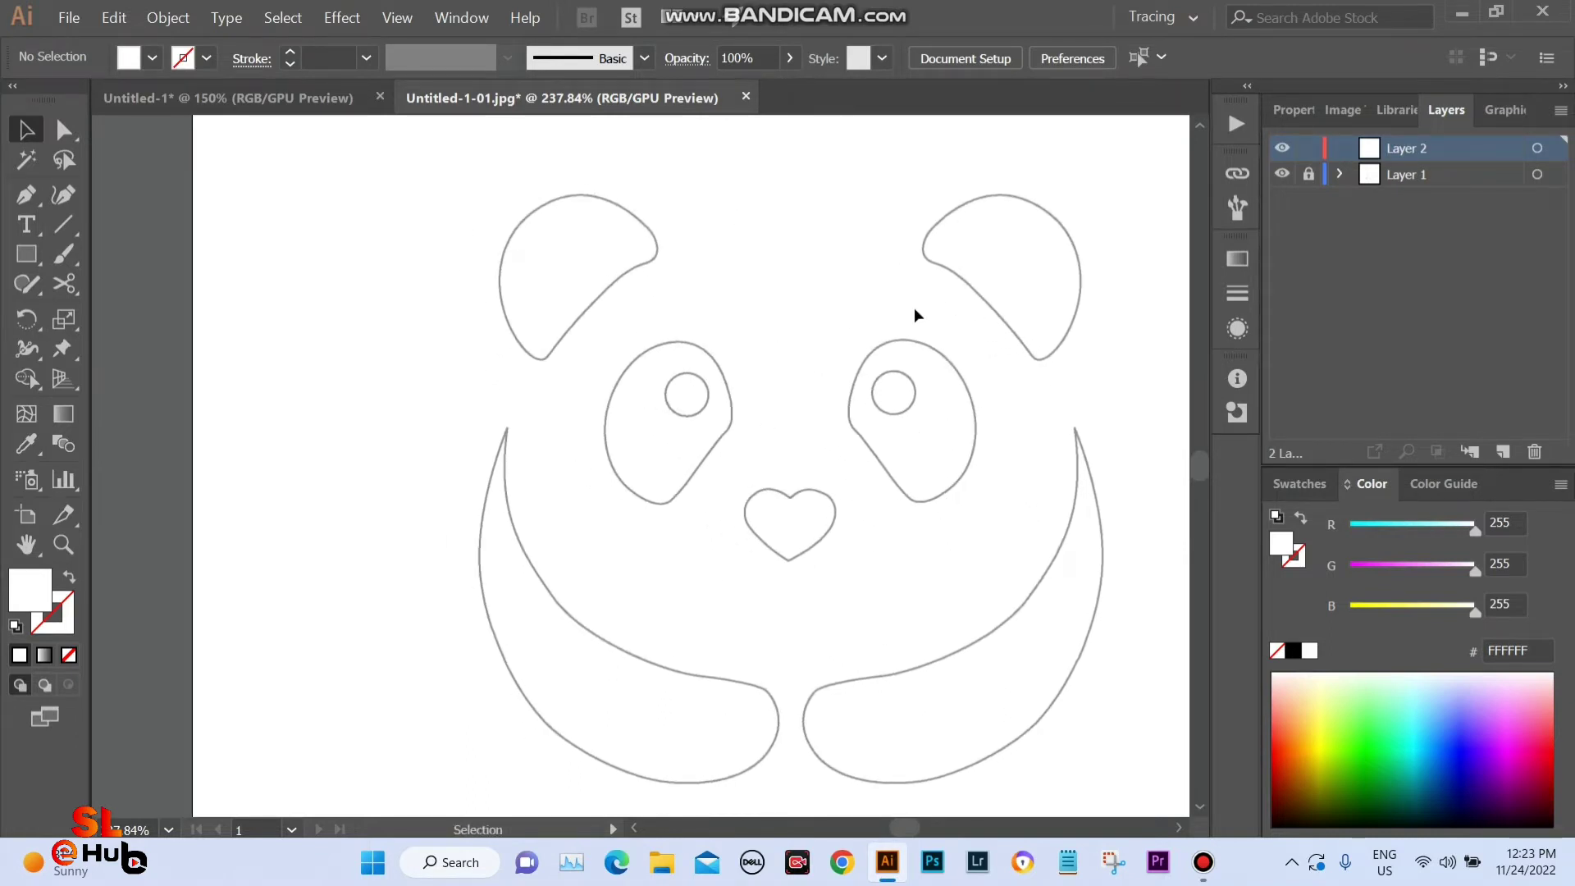
{"action": "scroll", "coordinate": [914, 307], "scroll_direction": "right", "scroll_amount": 5}
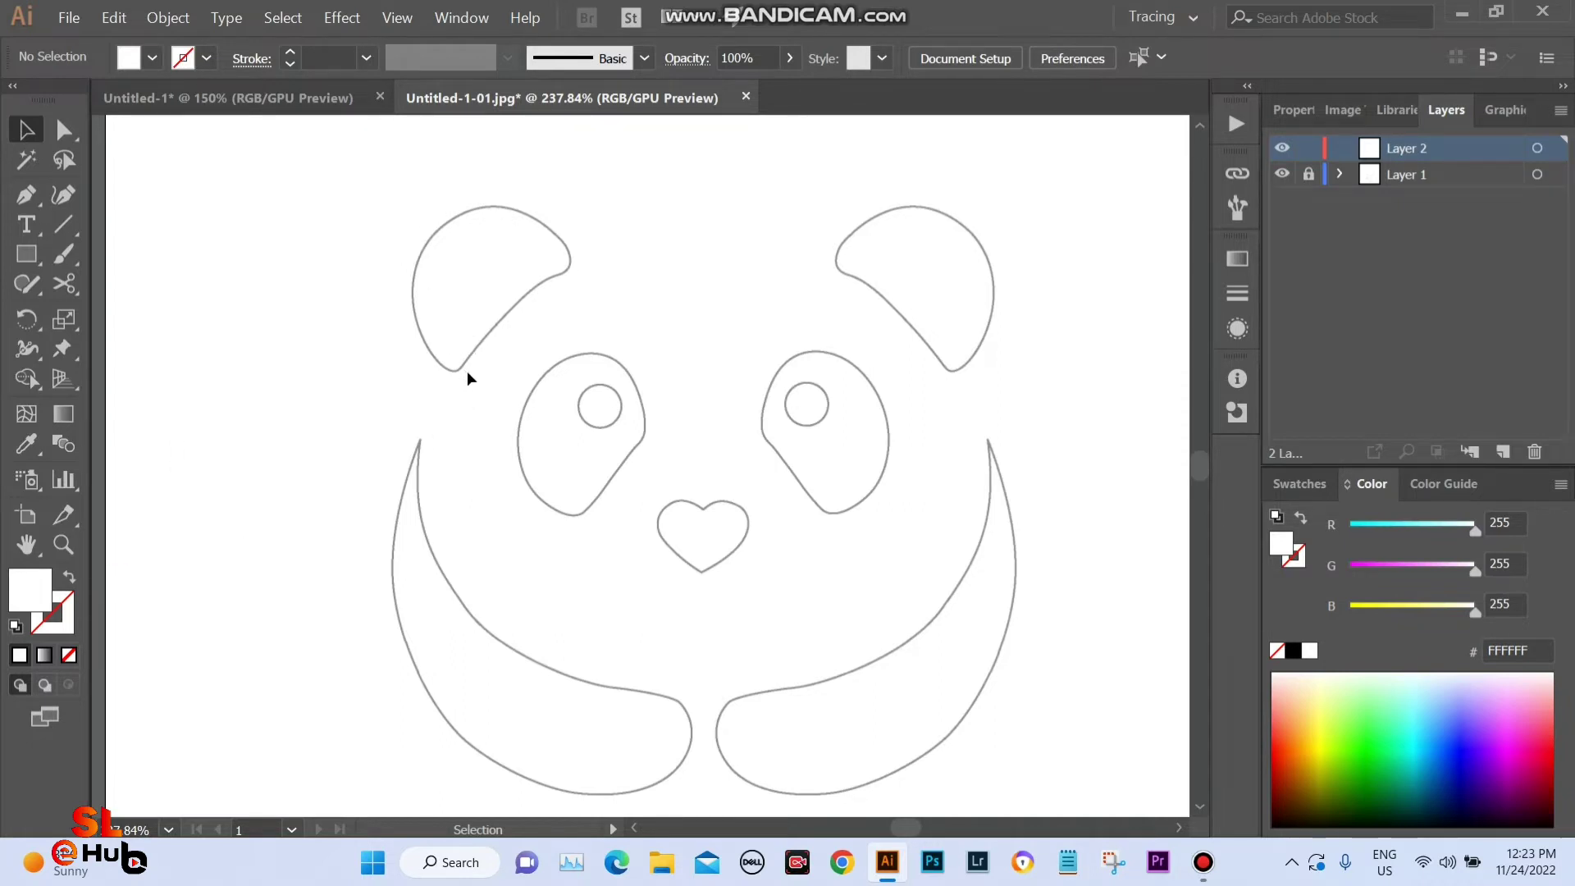
With default black stroke and no fill, draw an ellipse-tool circle over the upper-left ear.
{"action": "left_click", "coordinate": [16, 628]}
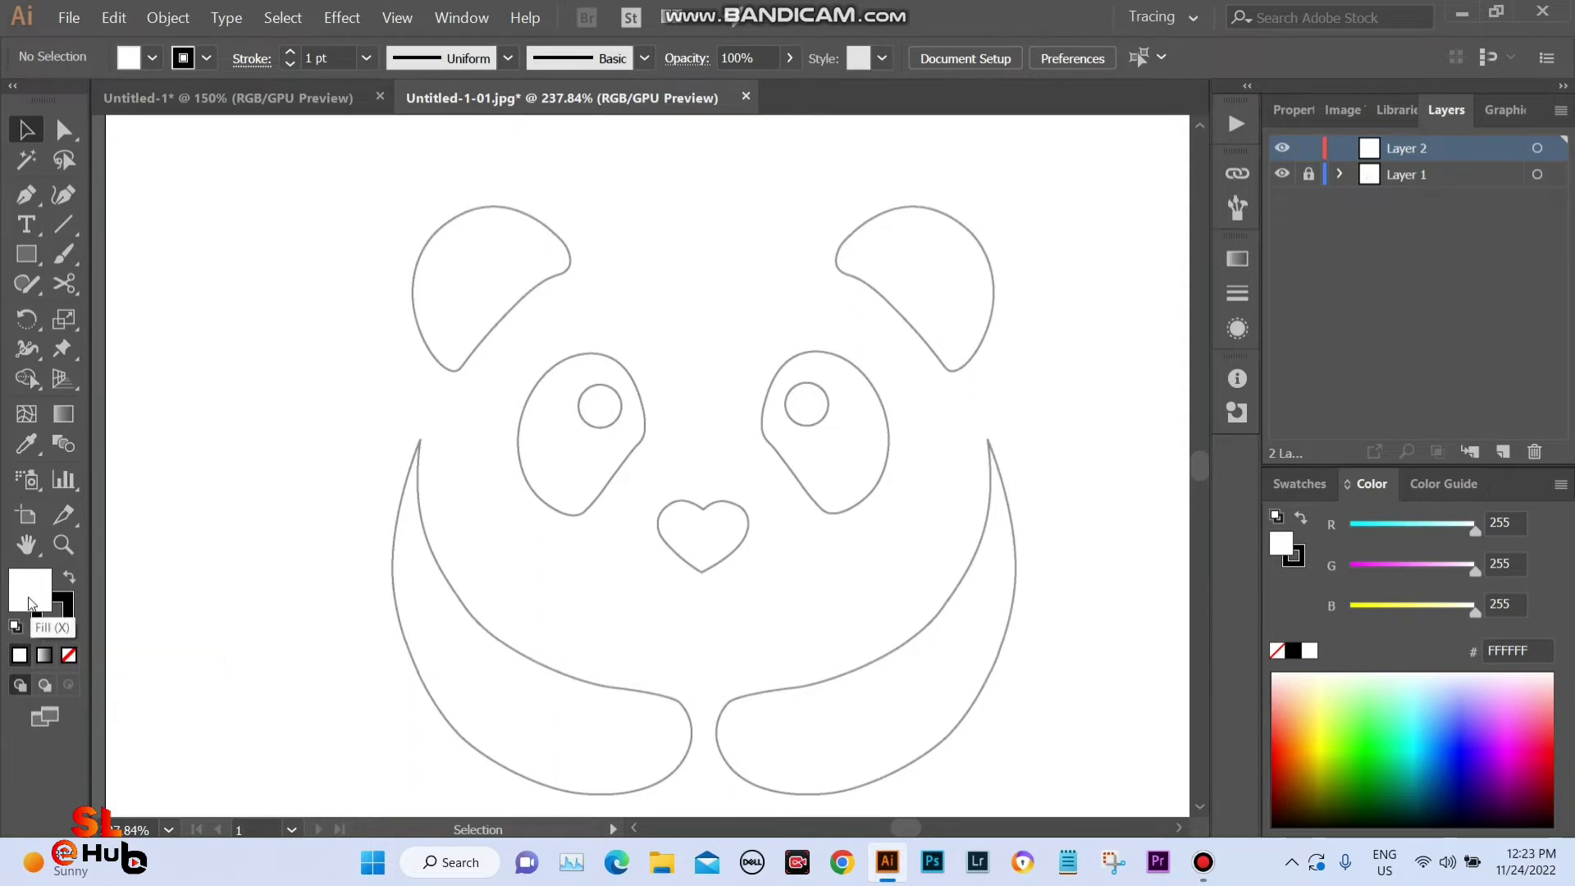
{"action": "left_click", "coordinate": [69, 656]}
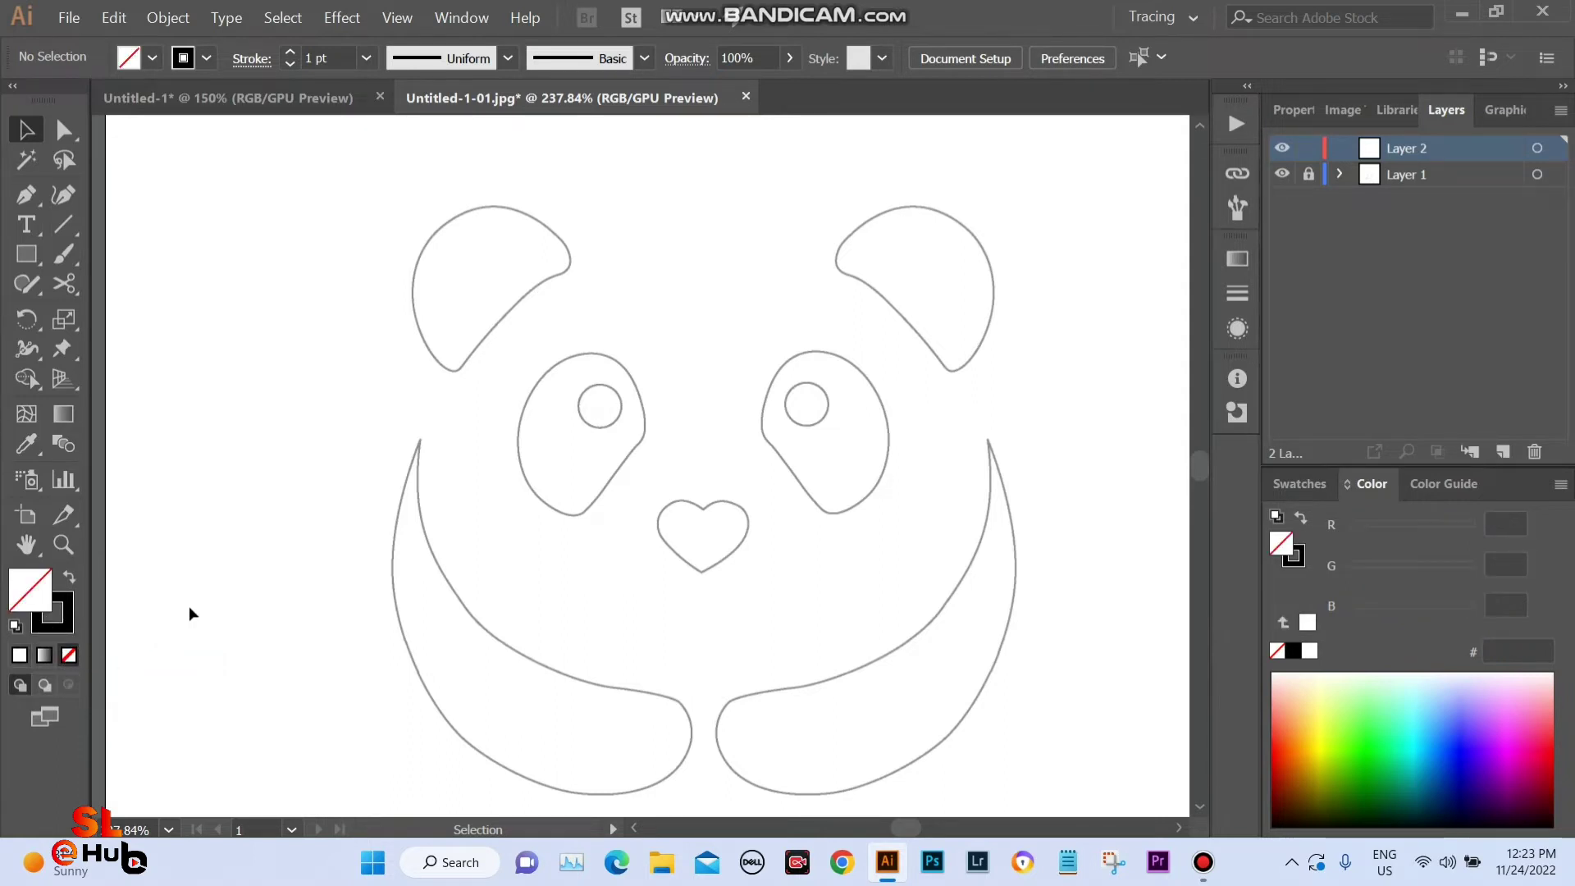
{"action": "left_click", "coordinate": [27, 261]}
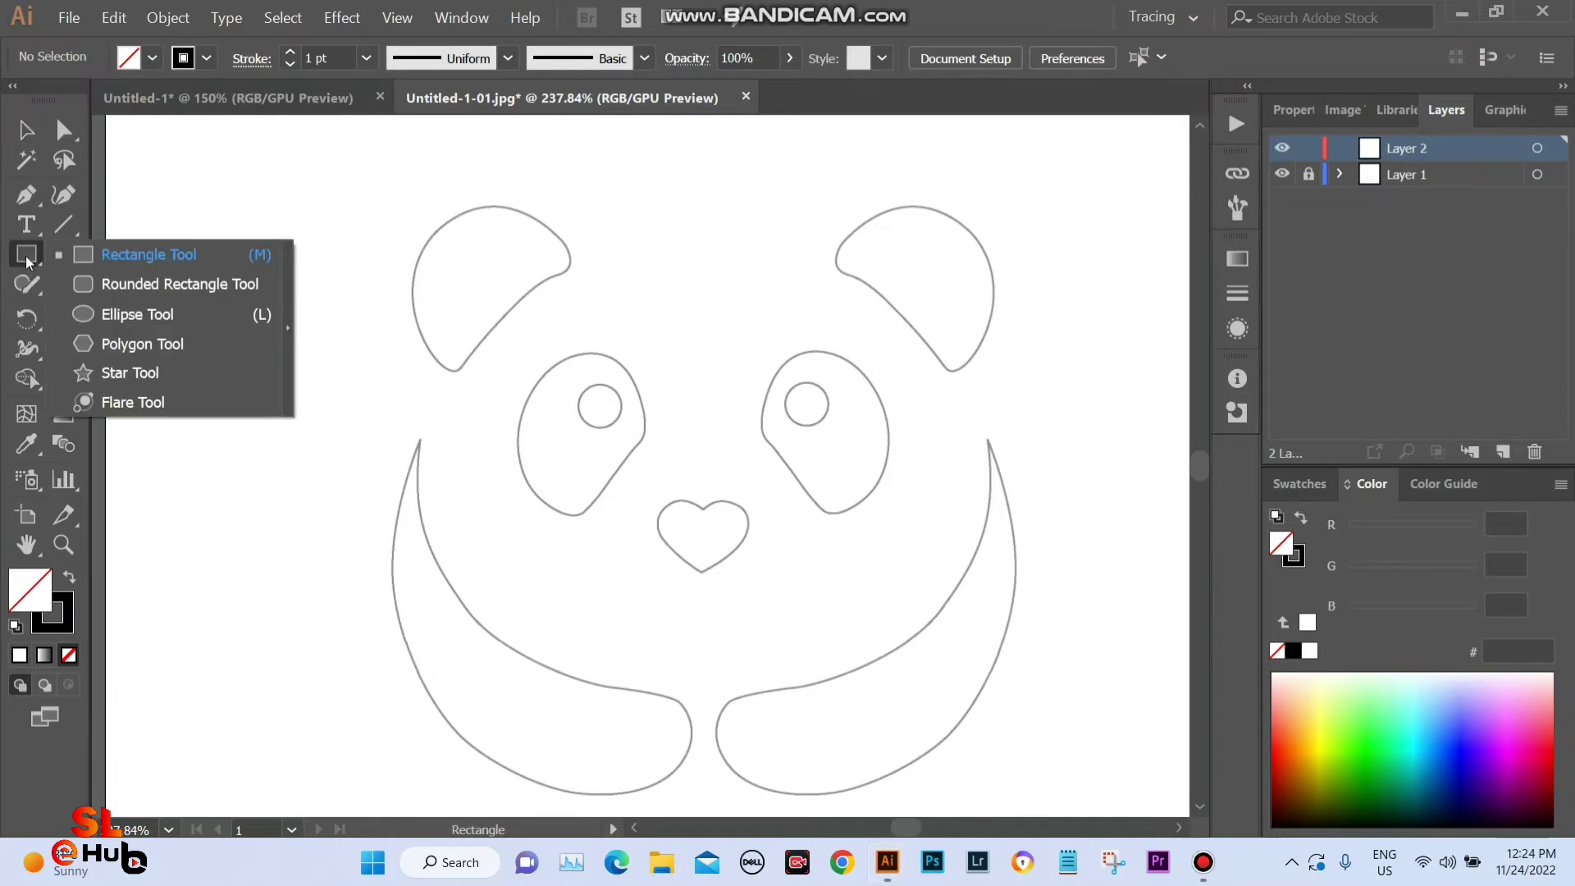
{"action": "left_click", "coordinate": [135, 315]}
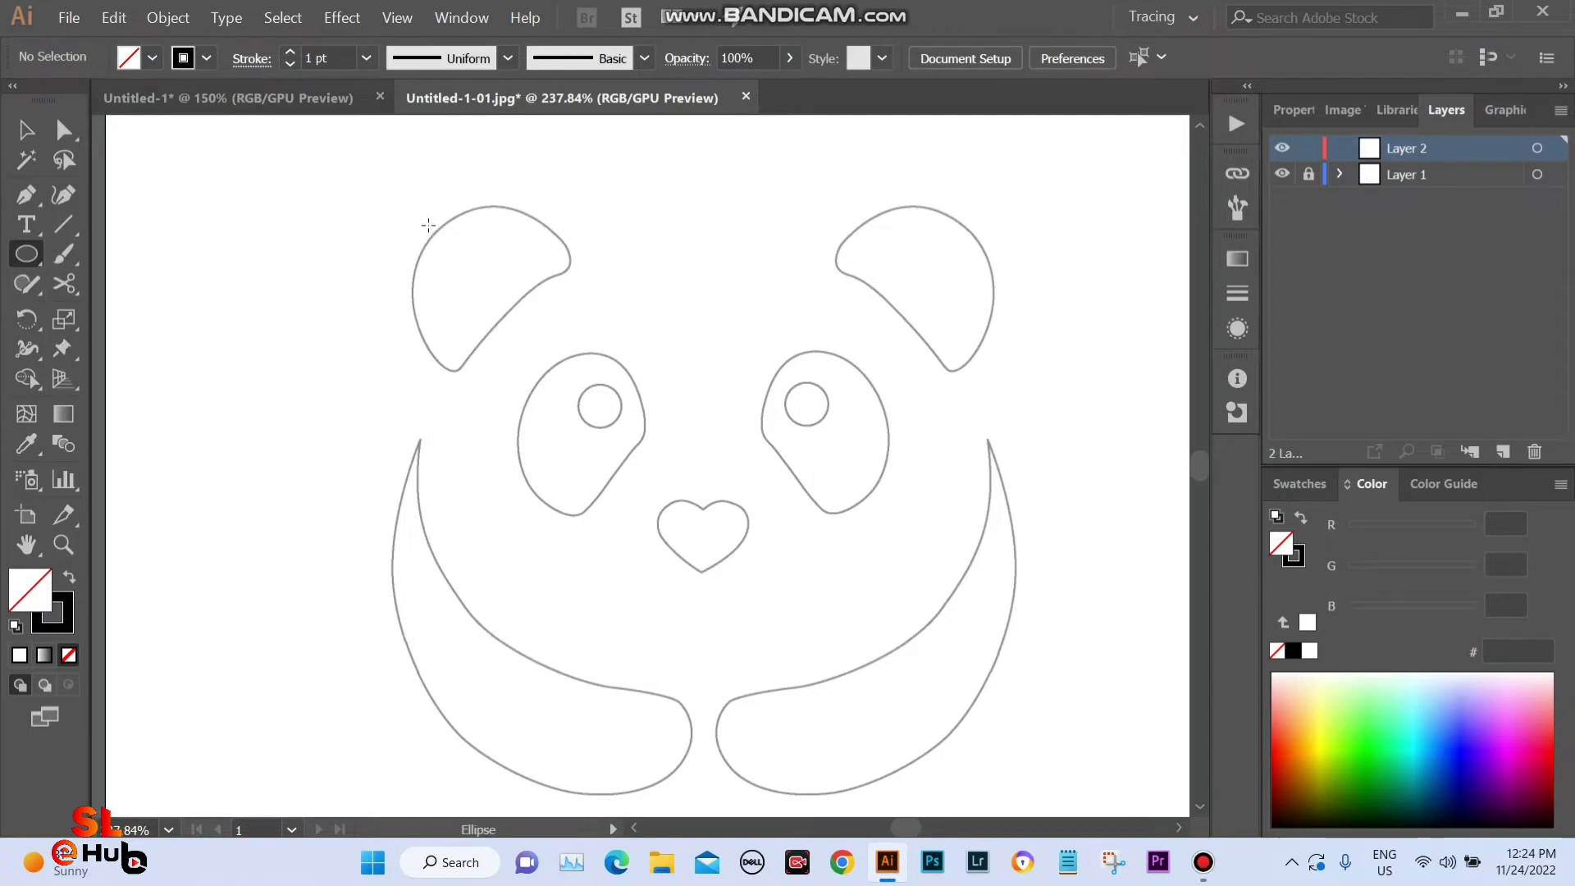
{"action": "left_click_drag", "start_coordinate": [419, 207], "coordinate": [583, 379]}
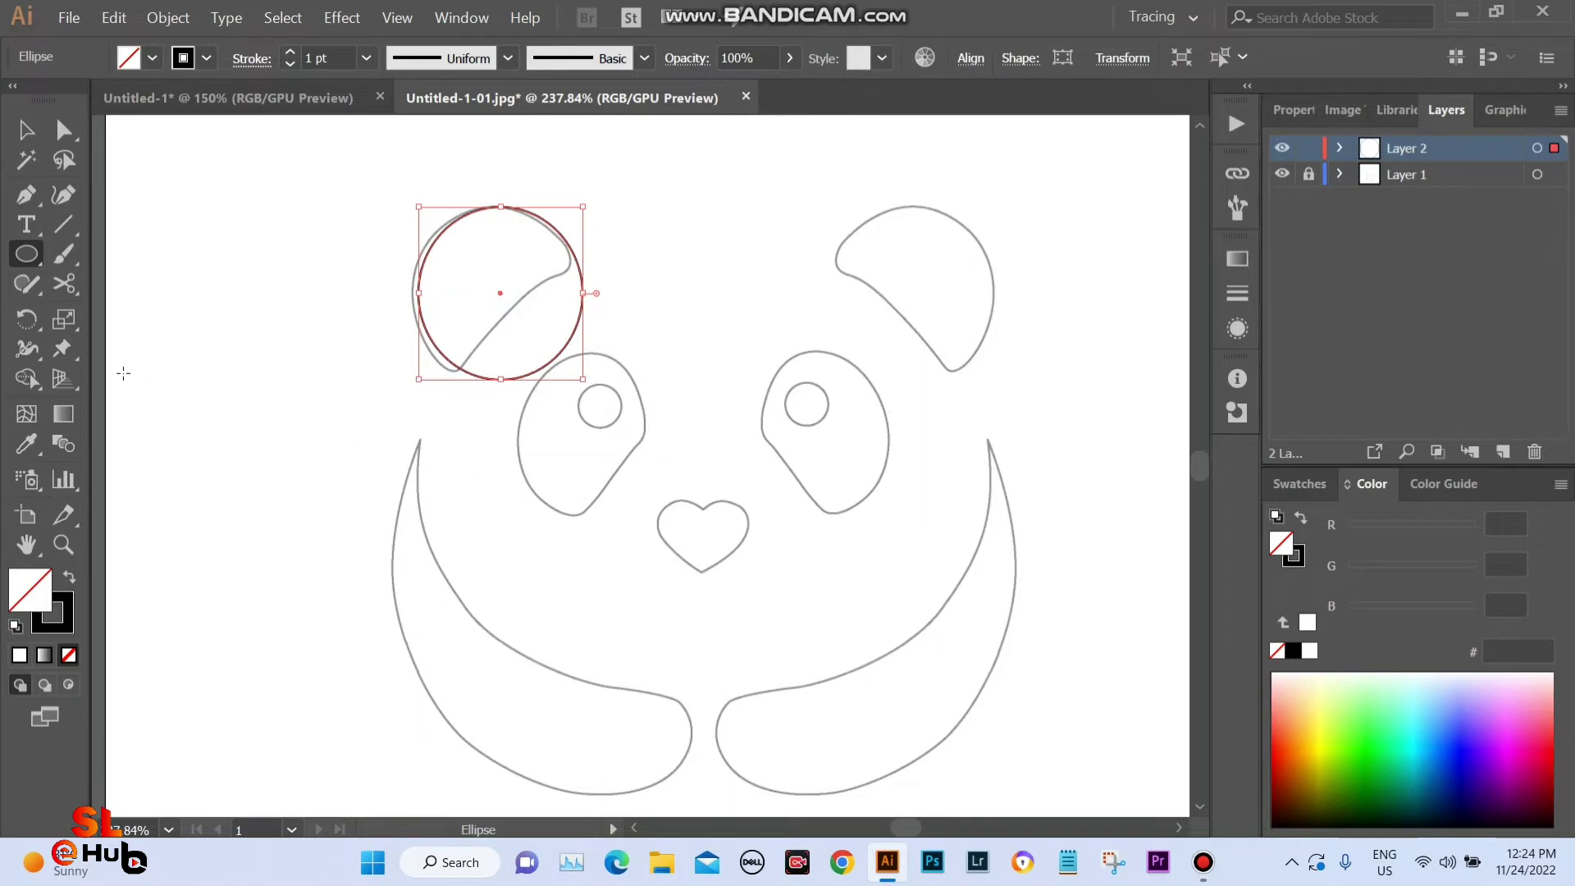
Reshape the circle's left, lower-left and bottom with the Curvature tool to follow the ear sketch.
{"action": "left_click", "coordinate": [62, 197]}
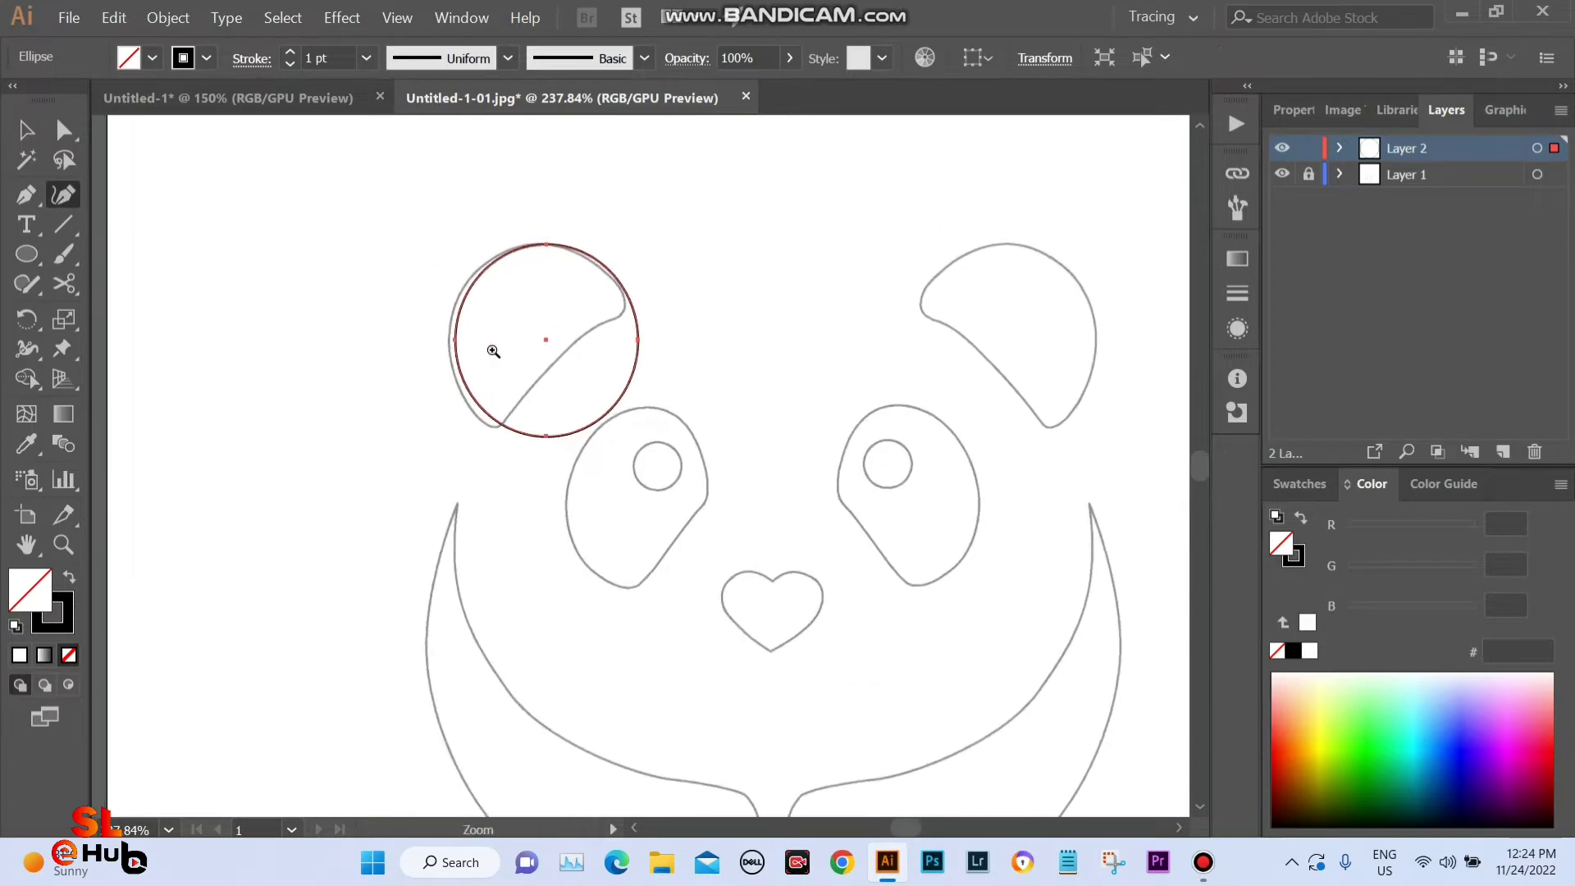
{"action": "scroll", "coordinate": [495, 344], "scroll_direction": "up", "scroll_amount": 4}
{"action": "scroll", "coordinate": [608, 471], "scroll_direction": "up", "scroll_amount": 2}
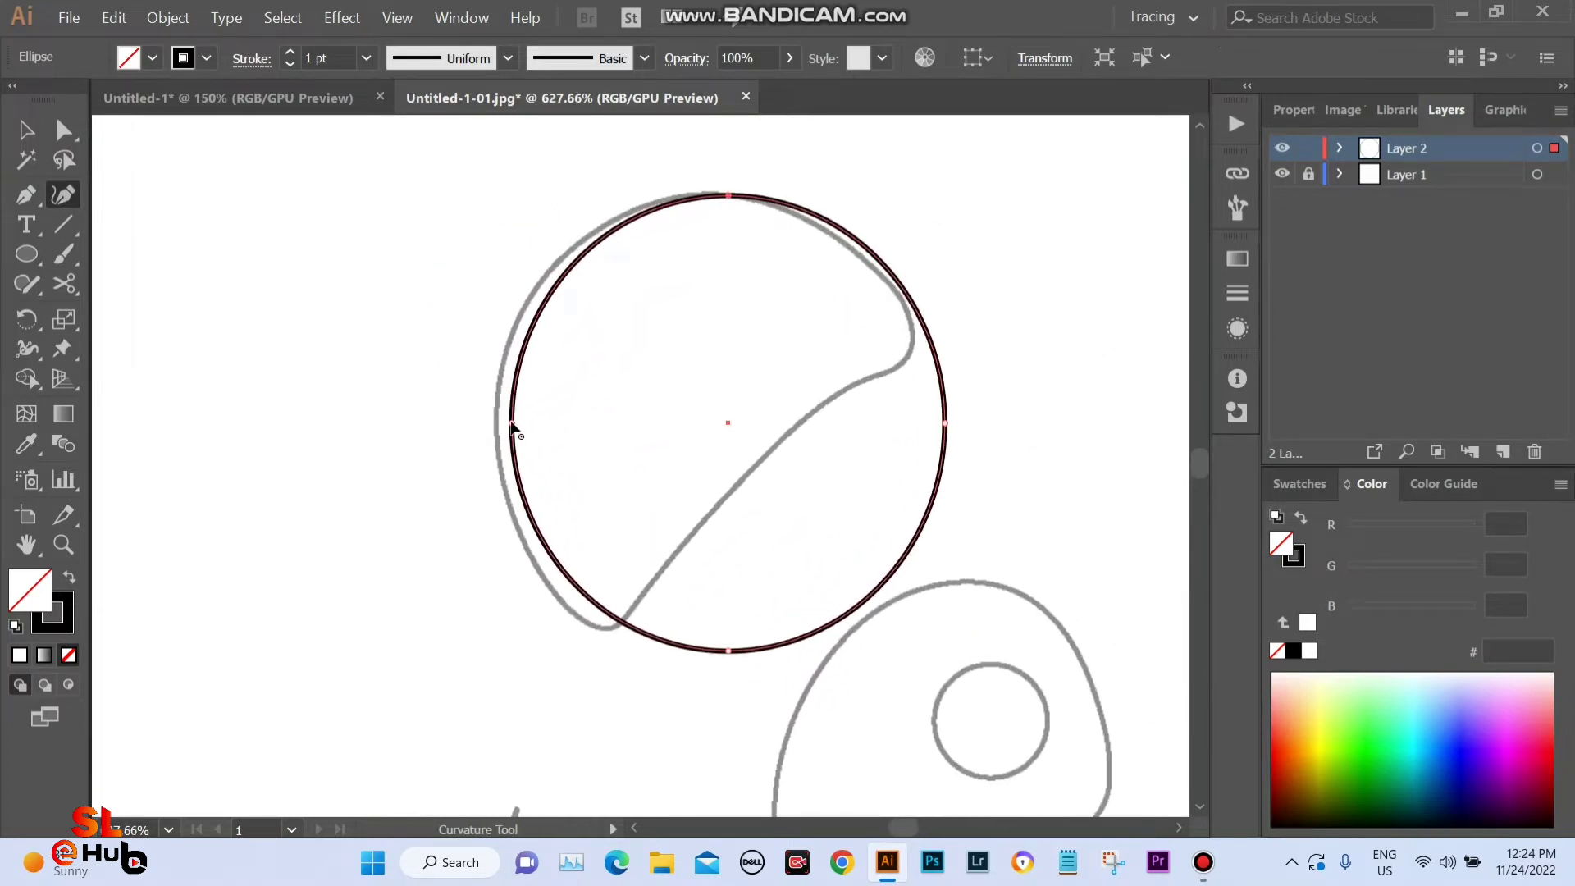
{"action": "left_click_drag", "start_coordinate": [510, 423], "coordinate": [499, 422]}
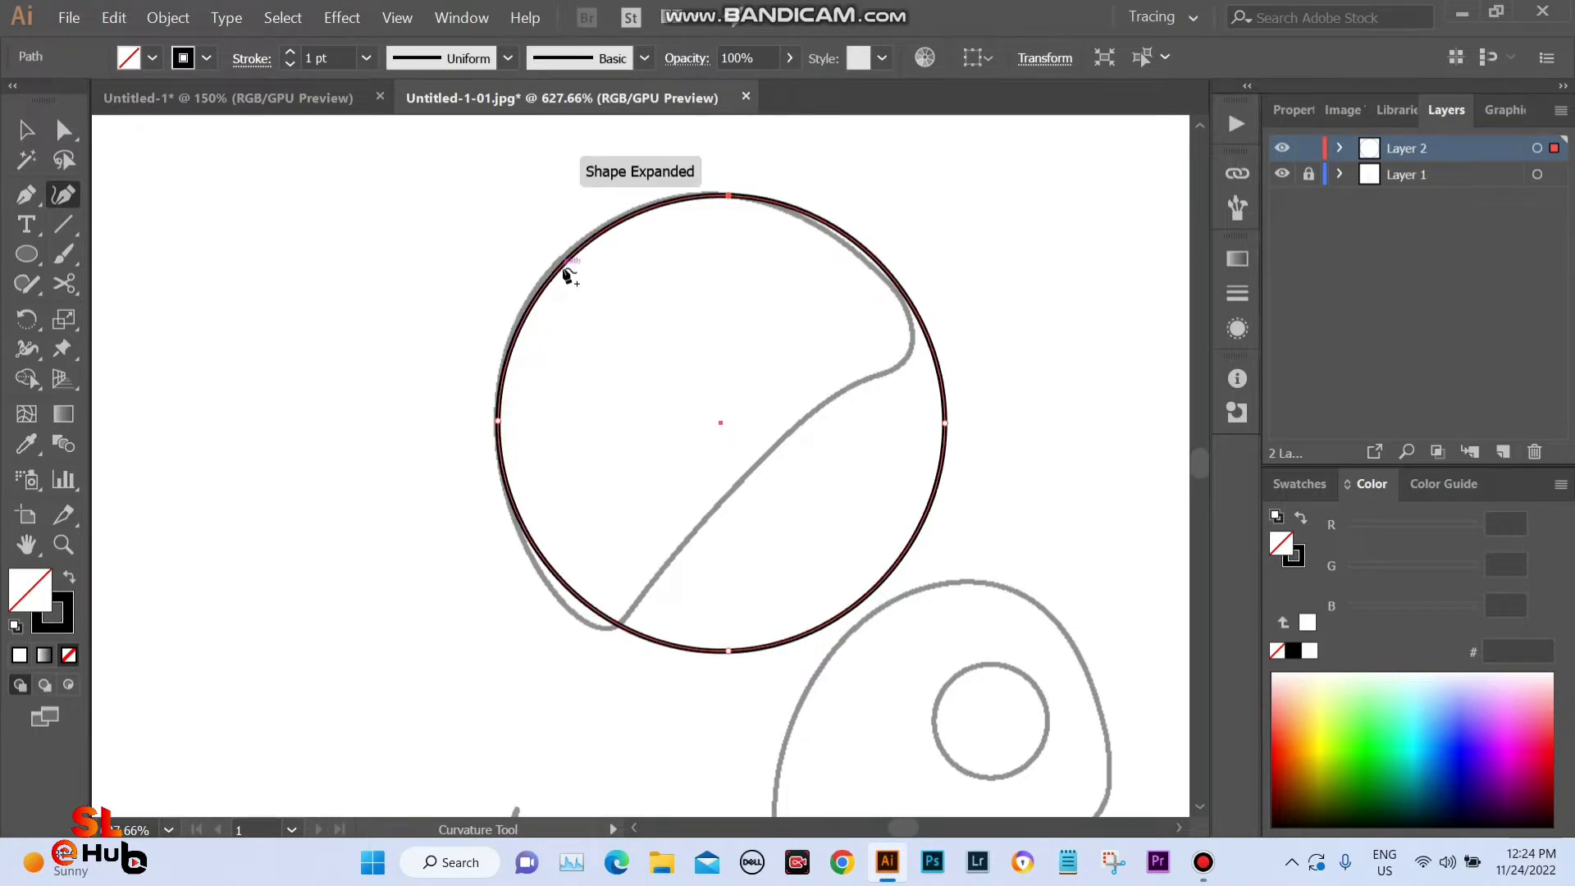
{"action": "left_click", "coordinate": [558, 265]}
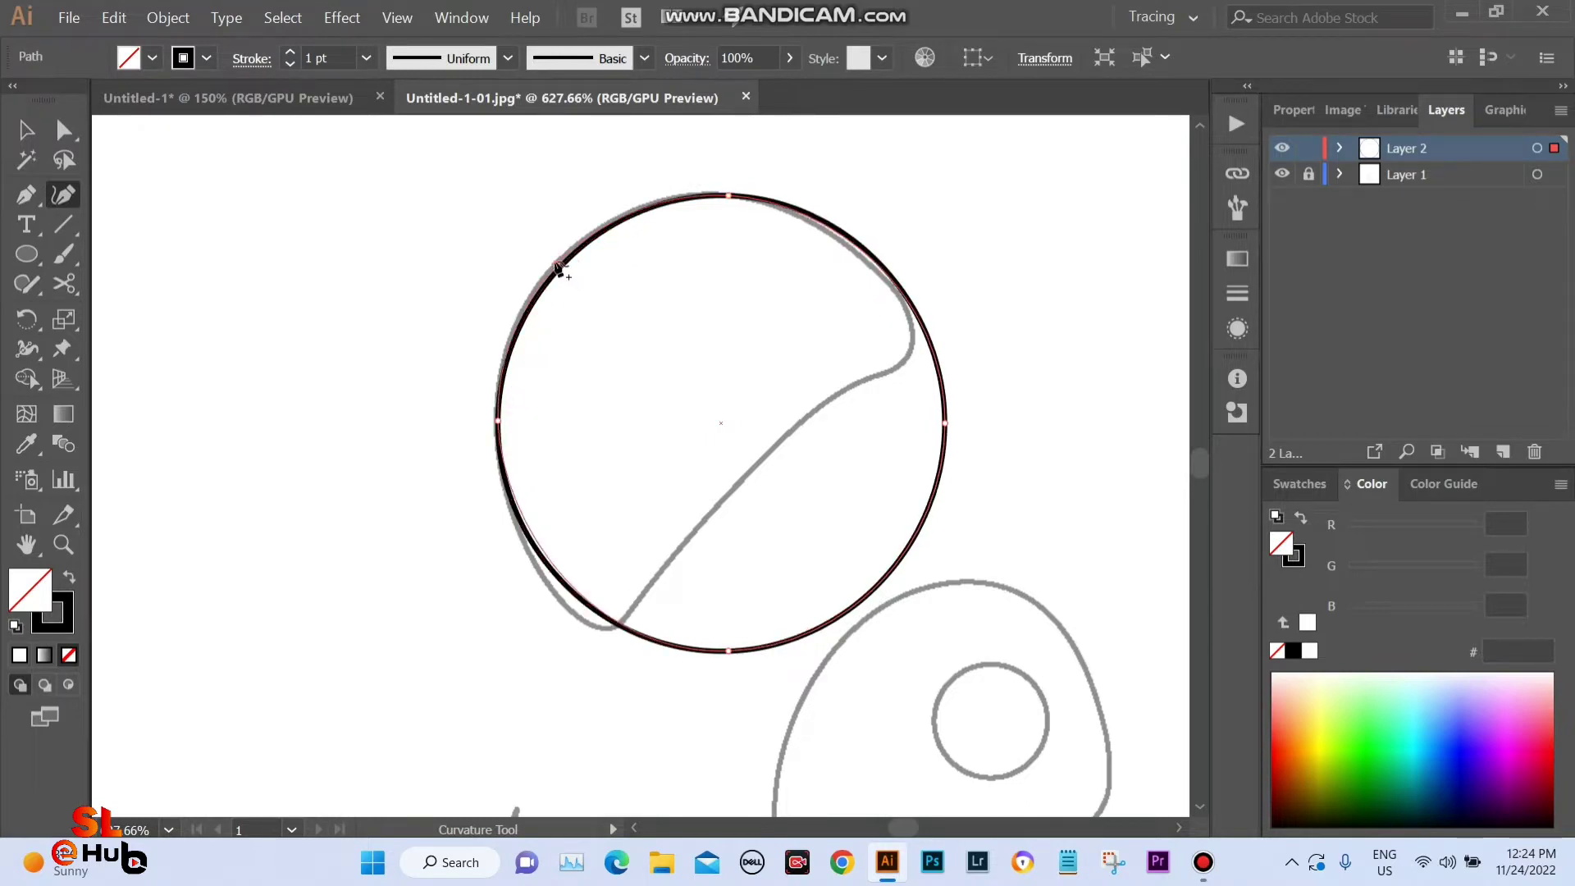
{"action": "left_click_drag", "start_coordinate": [584, 589], "coordinate": [571, 612]}
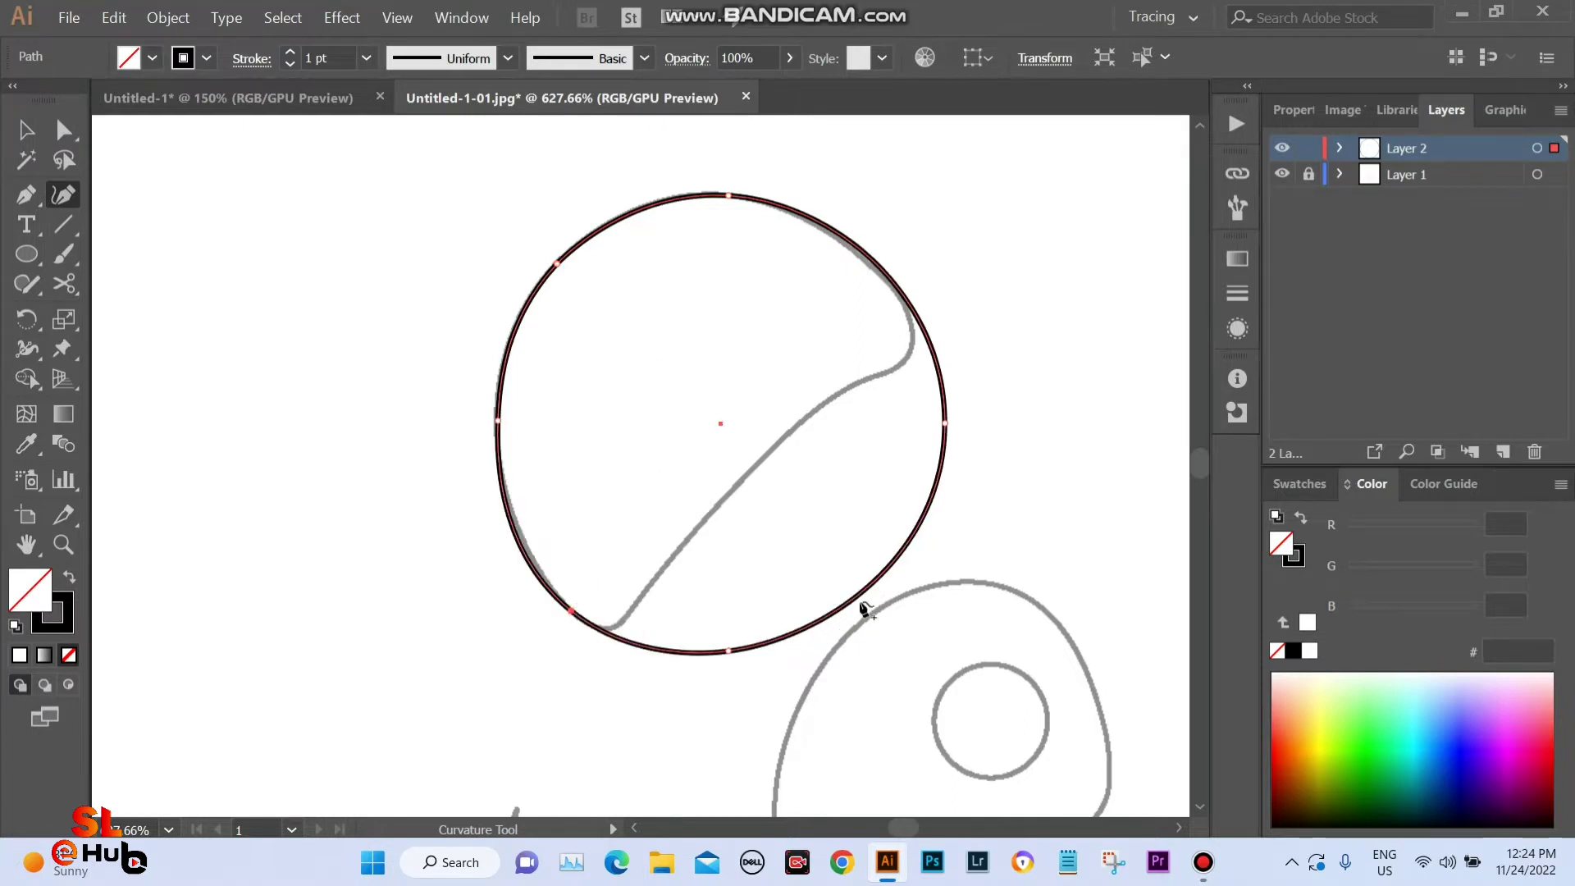
{"action": "left_click_drag", "start_coordinate": [865, 605], "coordinate": [757, 469]}
{"action": "left_click_drag", "start_coordinate": [731, 652], "coordinate": [628, 602]}
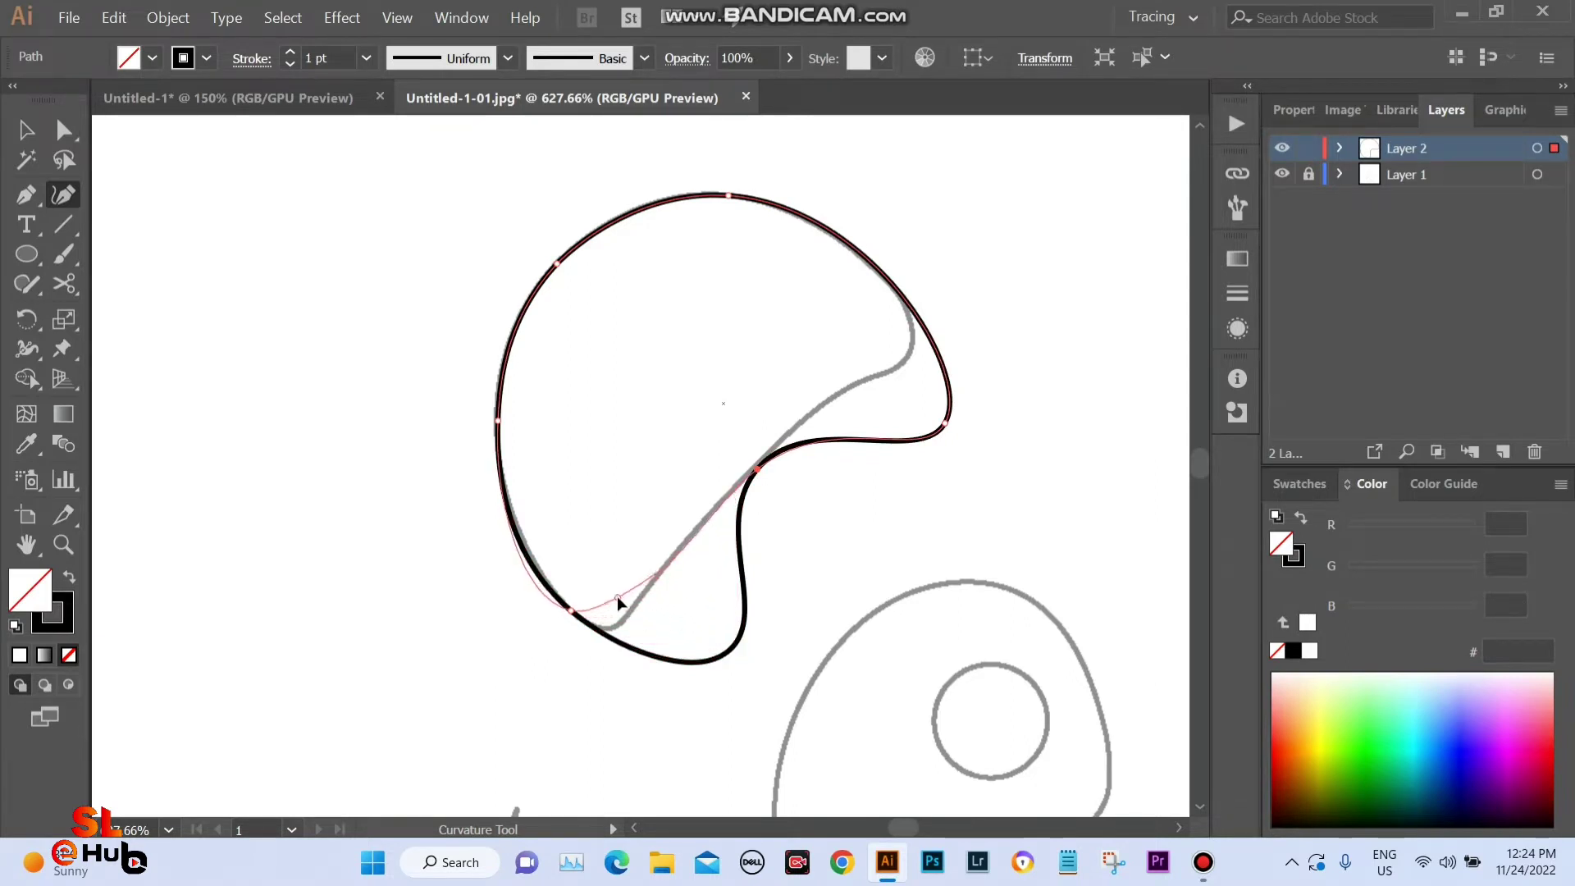
{"action": "mouse_move", "coordinate": [628, 602]}
{"action": "left_mouse_down"}
{"action": "mouse_move", "coordinate": [607, 626]}
{"action": "mouse_move", "coordinate": [633, 611]}
{"action": "left_mouse_up"}
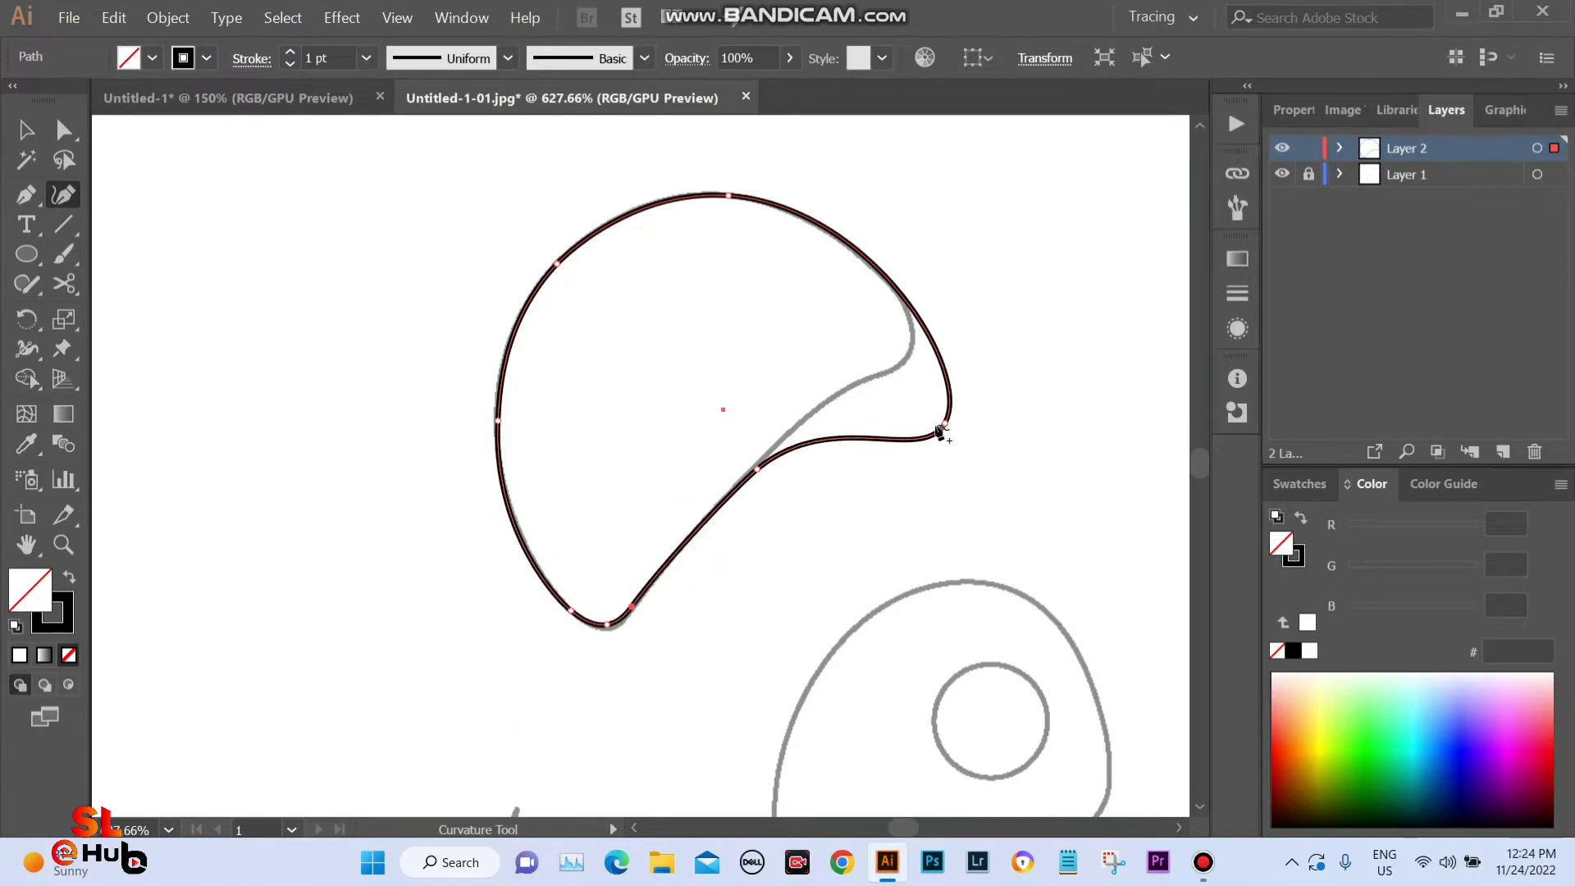
Fit the ear's hooked tip and lower diagonal edge onto the sketch line.
{"action": "left_click_drag", "start_coordinate": [944, 427], "coordinate": [924, 398]}
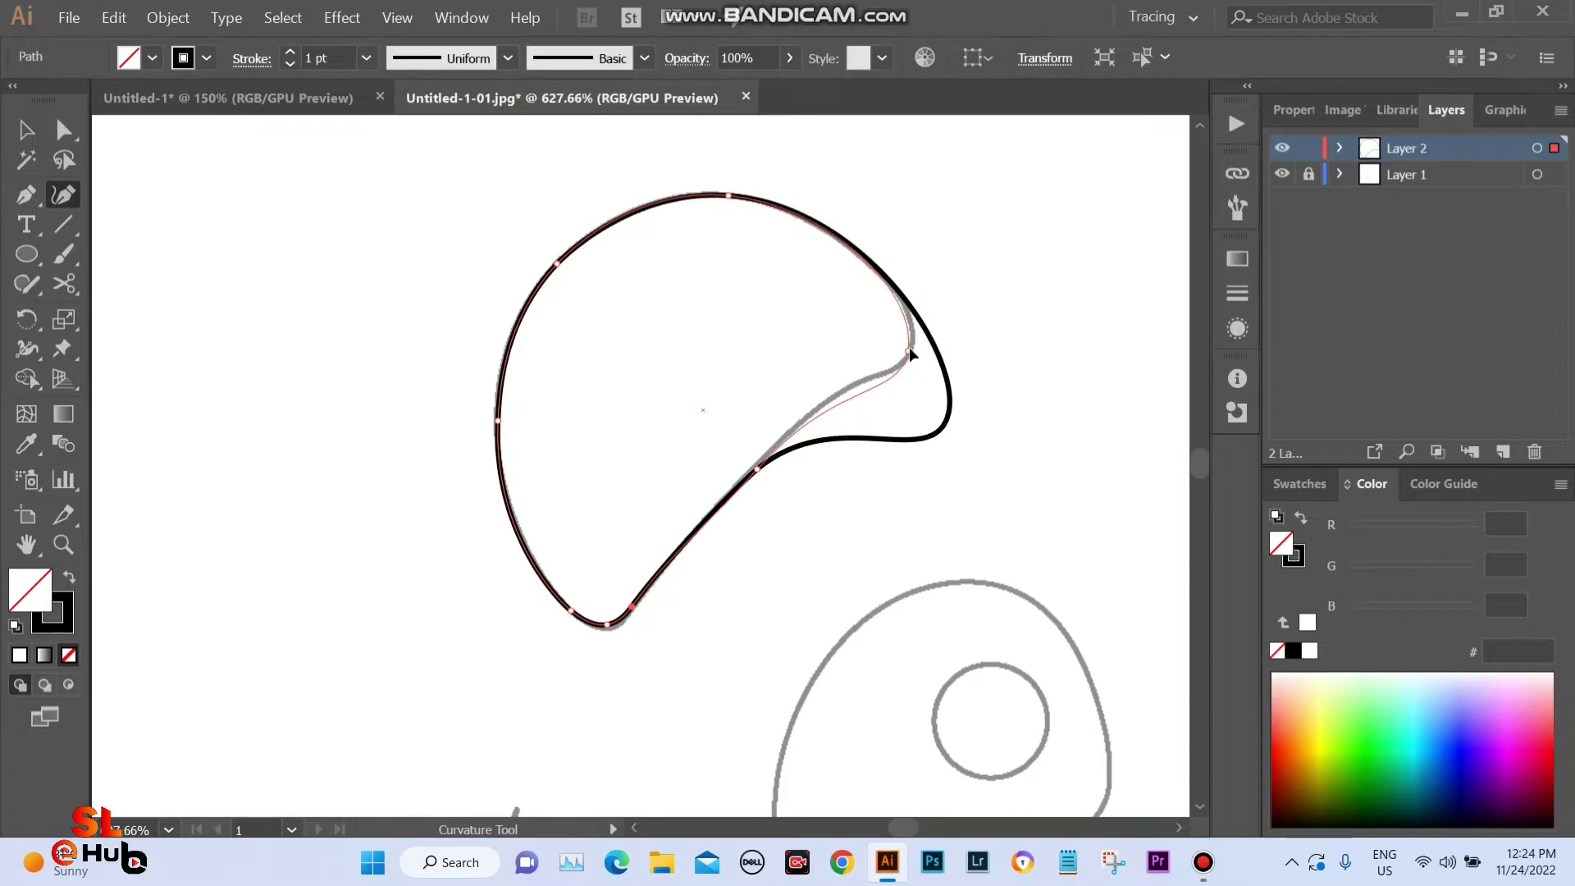
{"action": "left_click_drag", "start_coordinate": [906, 366], "coordinate": [914, 342]}
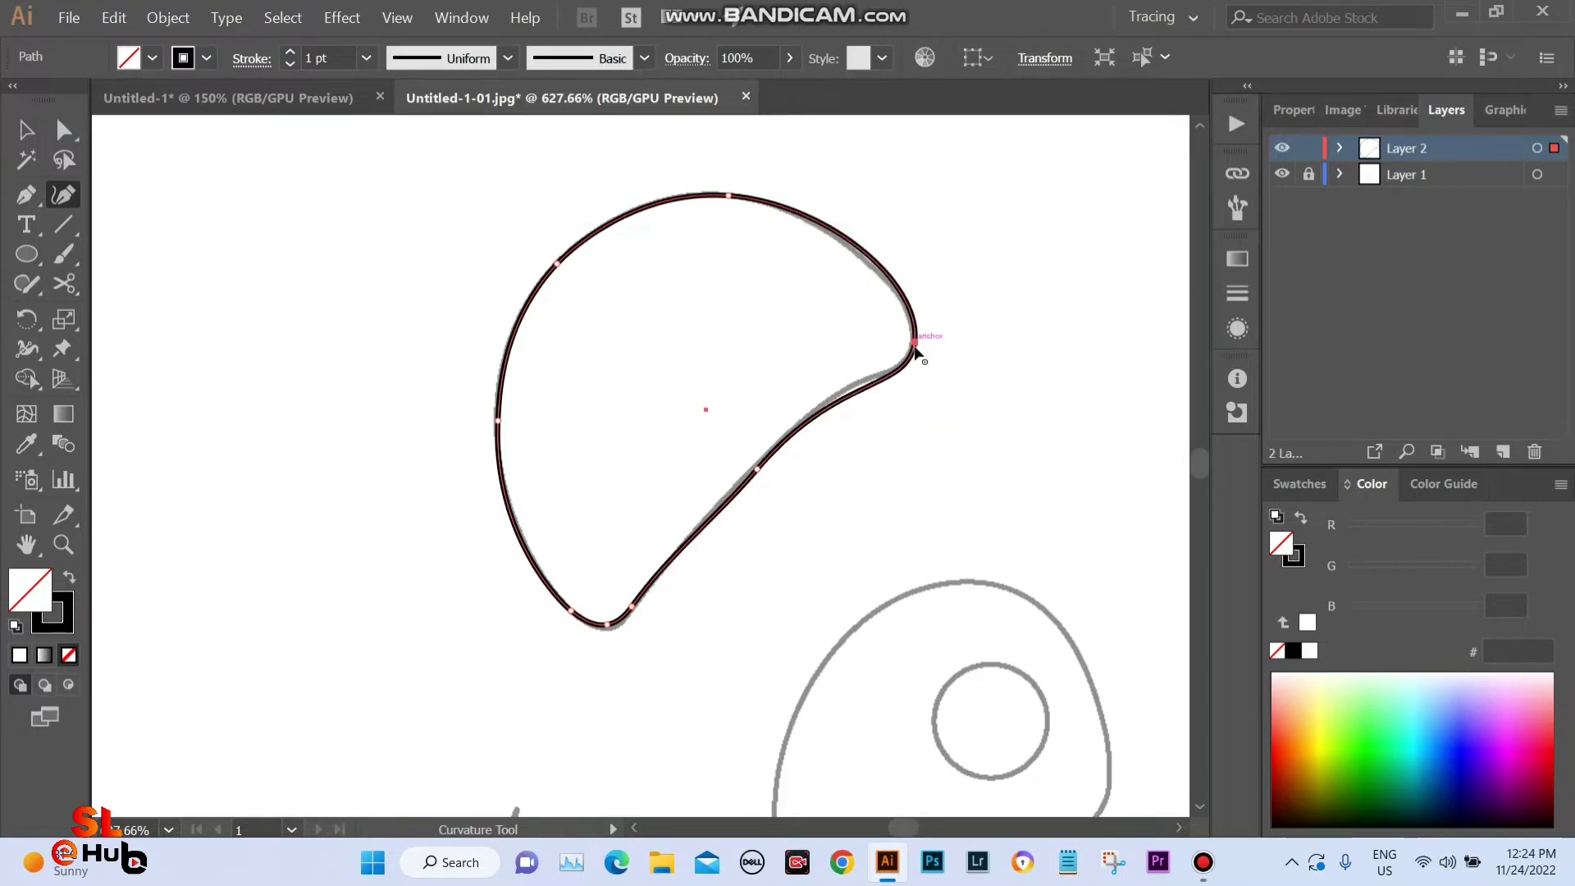
{"action": "left_click", "coordinate": [849, 393]}
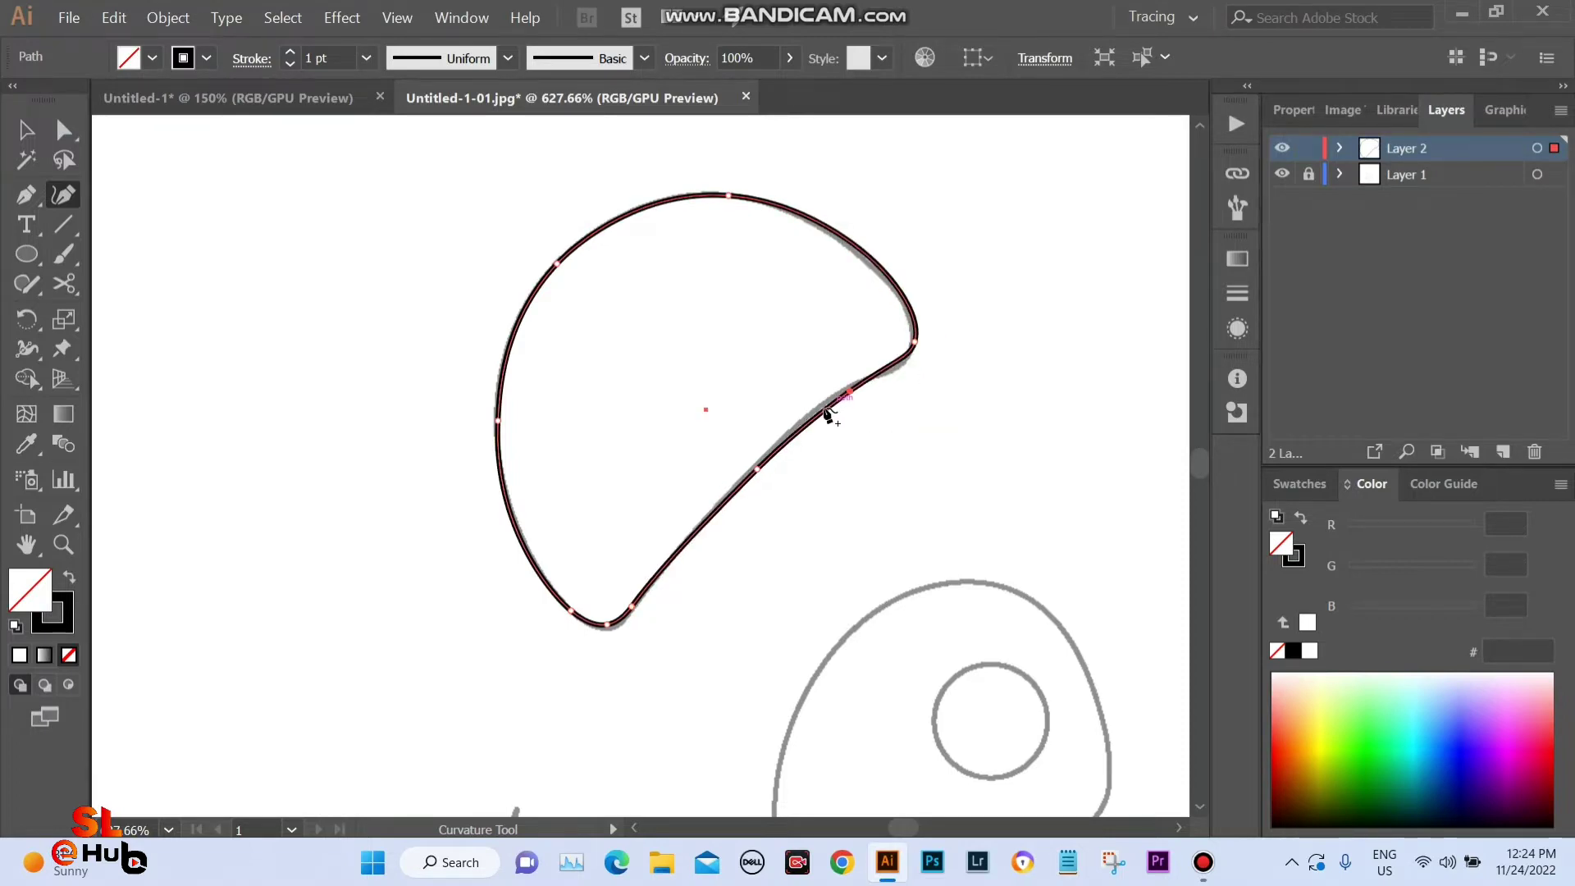
{"action": "left_click_drag", "start_coordinate": [849, 394], "coordinate": [827, 402]}
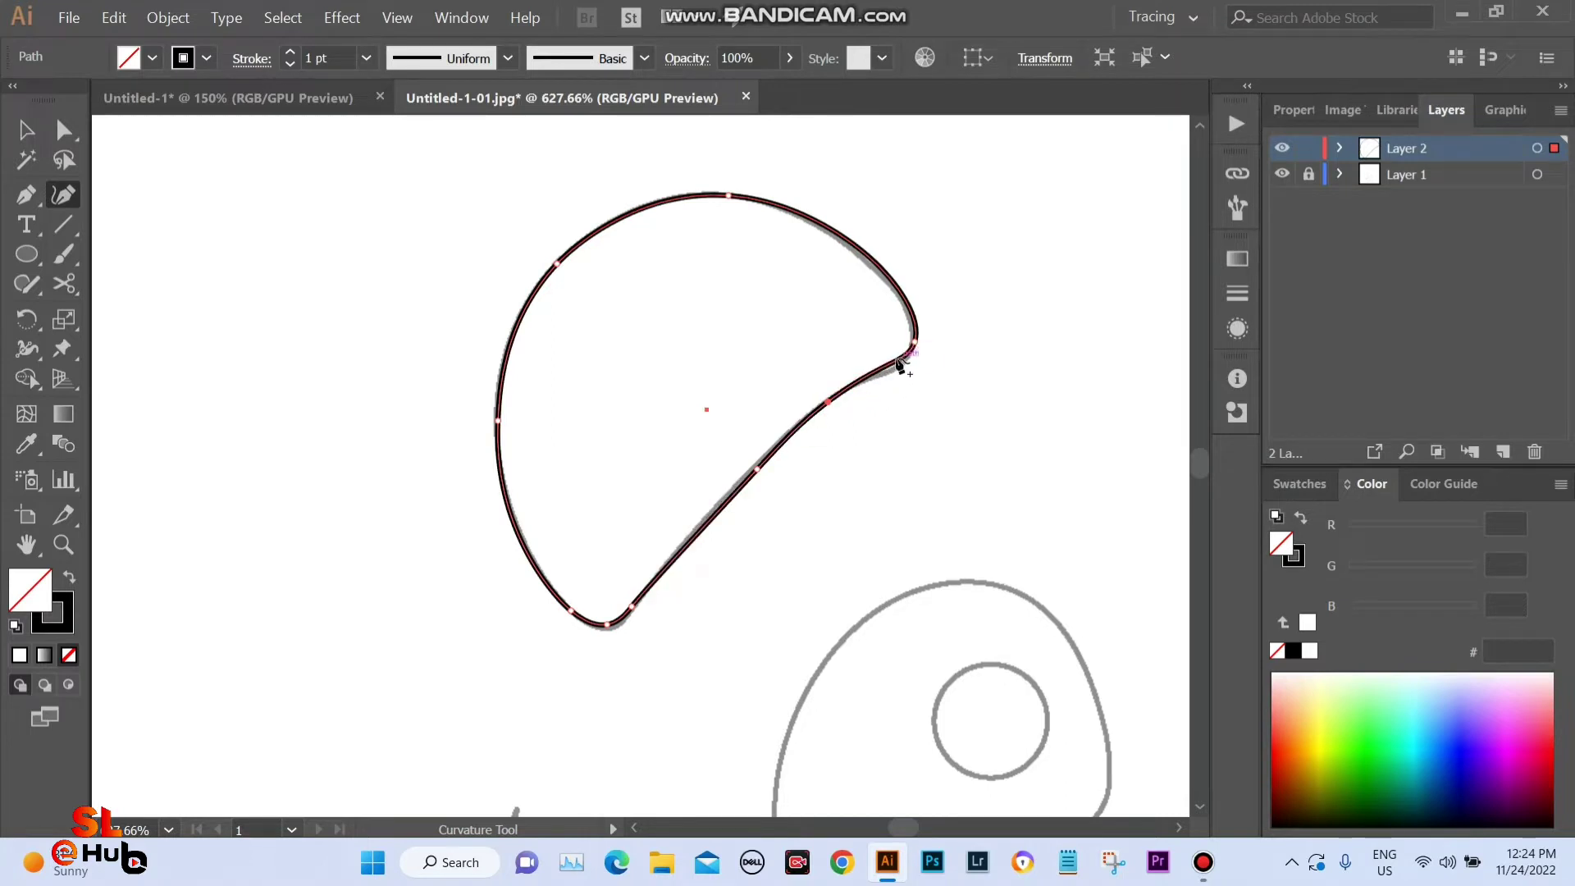
{"action": "left_click_drag", "start_coordinate": [915, 346], "coordinate": [912, 351]}
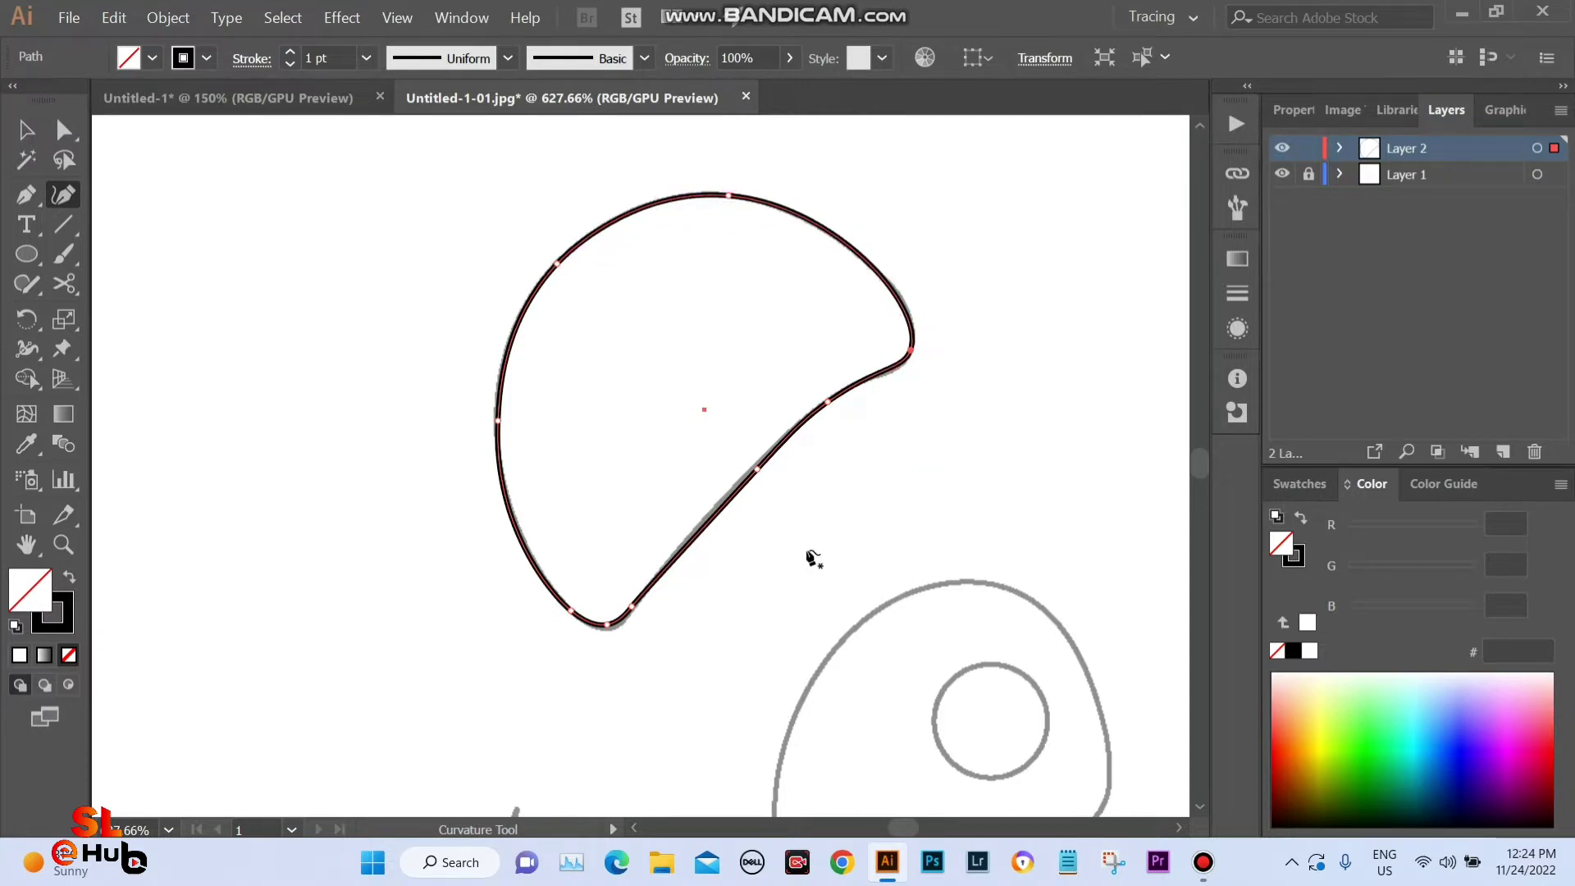
{"action": "left_click", "coordinate": [756, 470]}
{"action": "left_click_drag", "start_coordinate": [756, 471], "coordinate": [726, 497]}
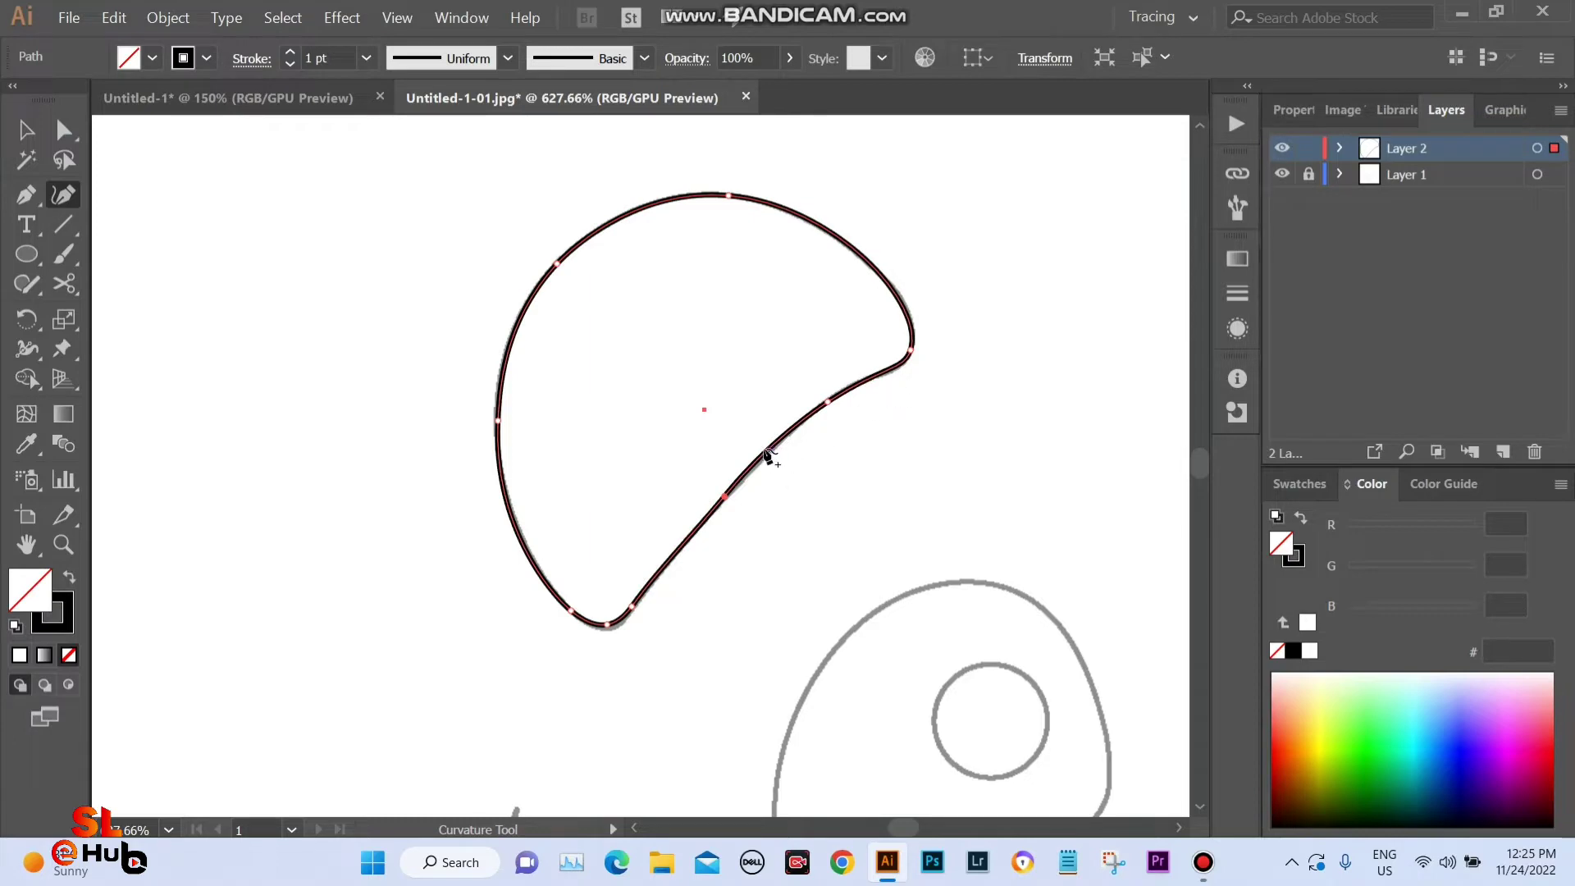
Zoom out to see the whole panda and drag a copy of the left ear toward the right ear.
{"action": "left_click", "coordinate": [31, 133]}
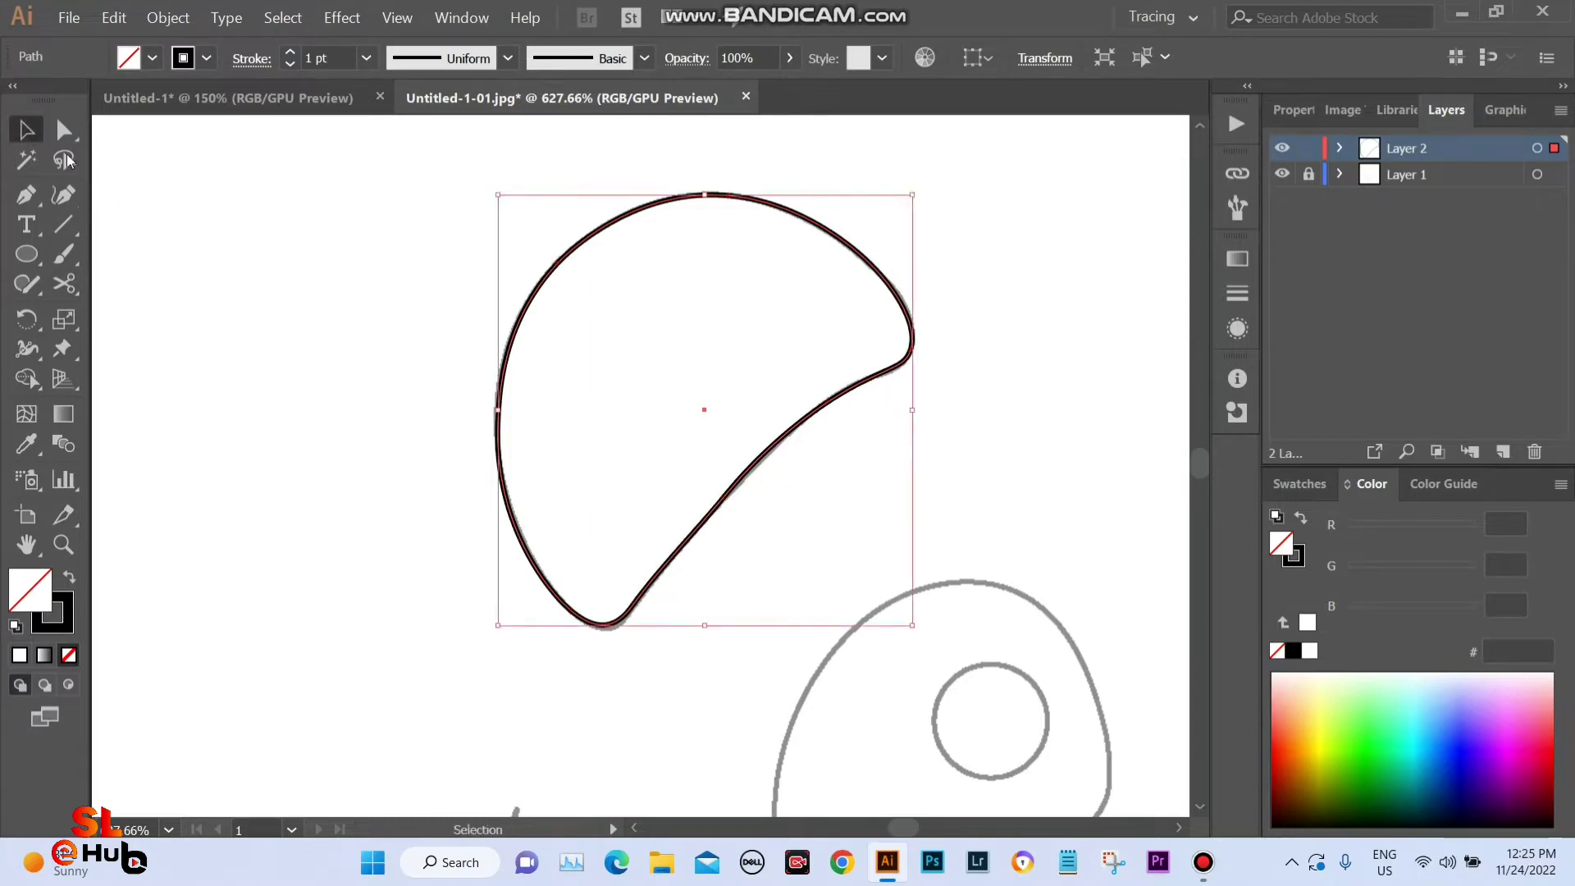
{"action": "key", "text": "ctrl+minus"}
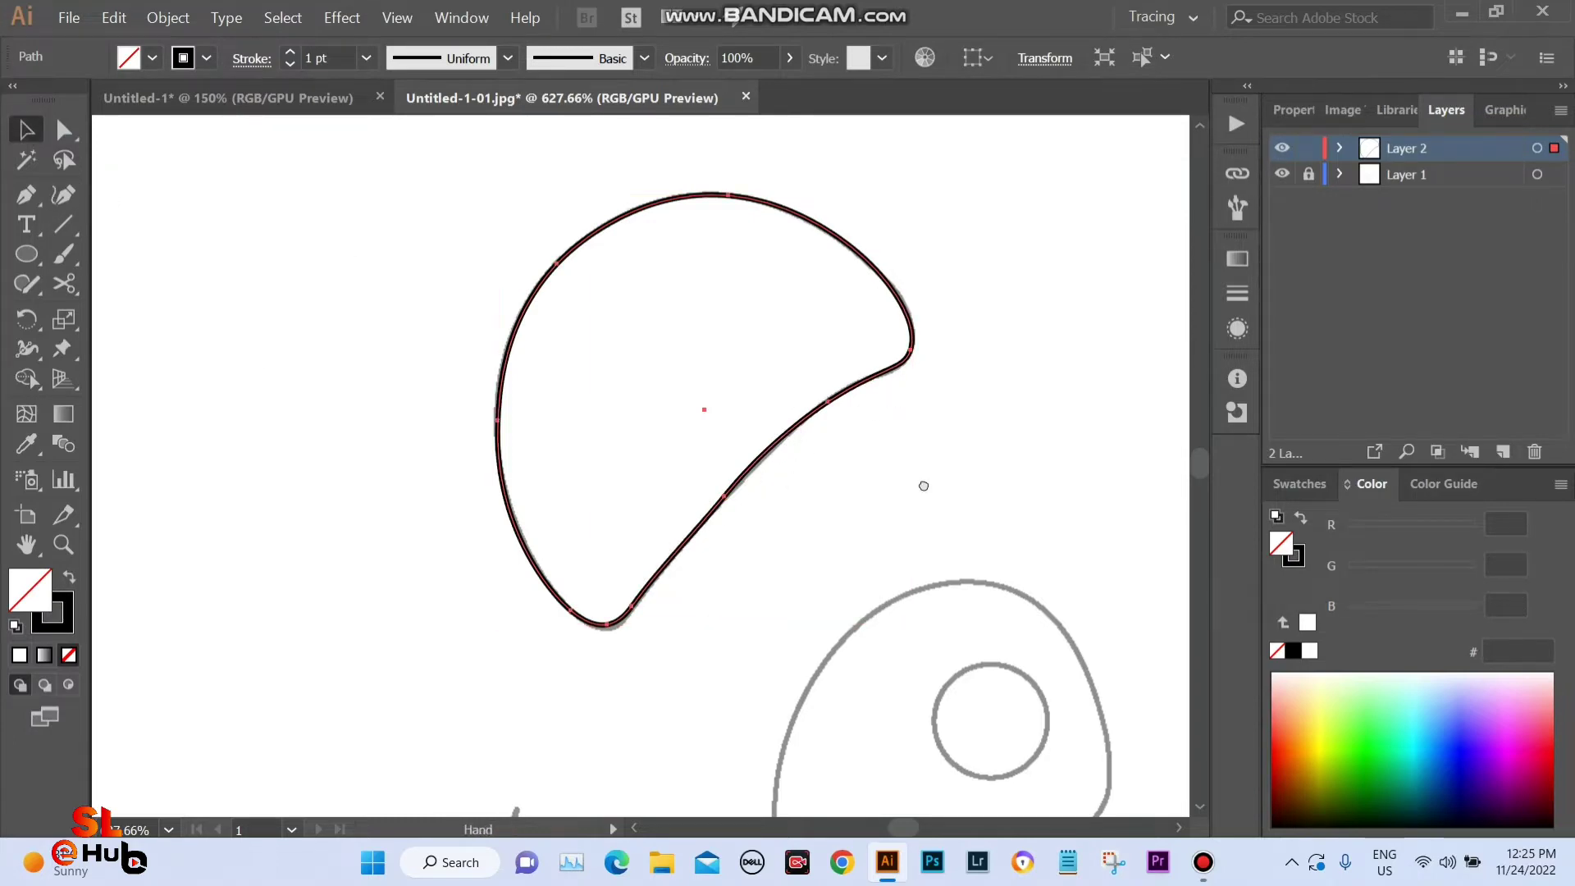
{"action": "mouse_move", "coordinate": [921, 486]}
{"action": "left_mouse_down"}
{"action": "mouse_move", "coordinate": [663, 500]}
{"action": "mouse_move", "coordinate": [411, 489]}
{"action": "left_mouse_up"}
{"action": "key", "text": "ctrl+minus"}
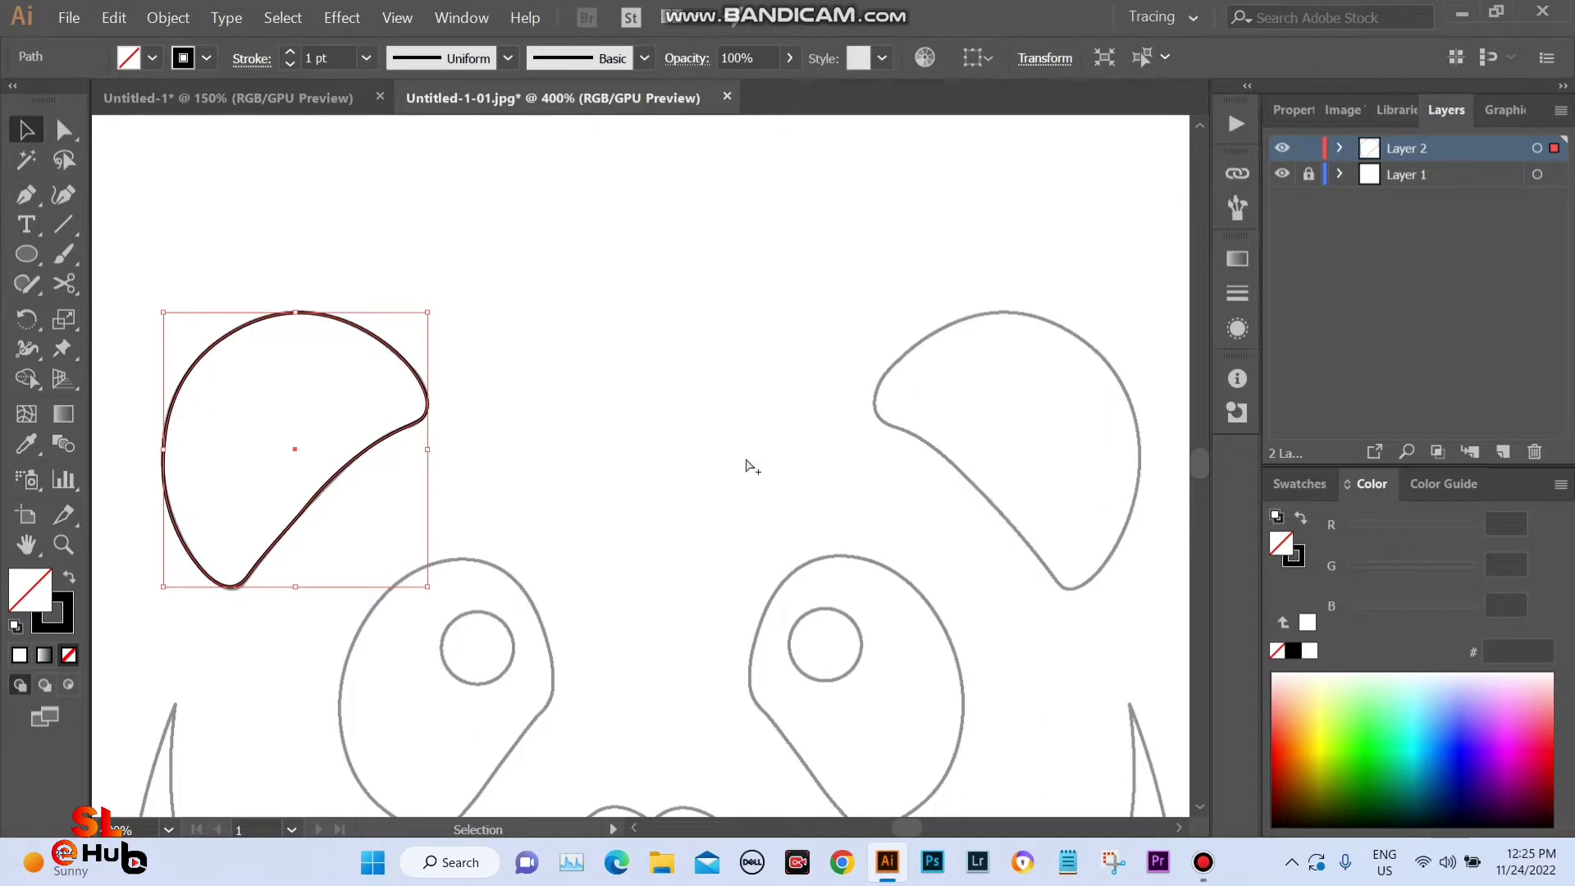
{"action": "key", "text": "ctrl+minus"}
{"action": "key", "text": "ctrl+minus"}
{"action": "key", "text": "ctrl+minus"}
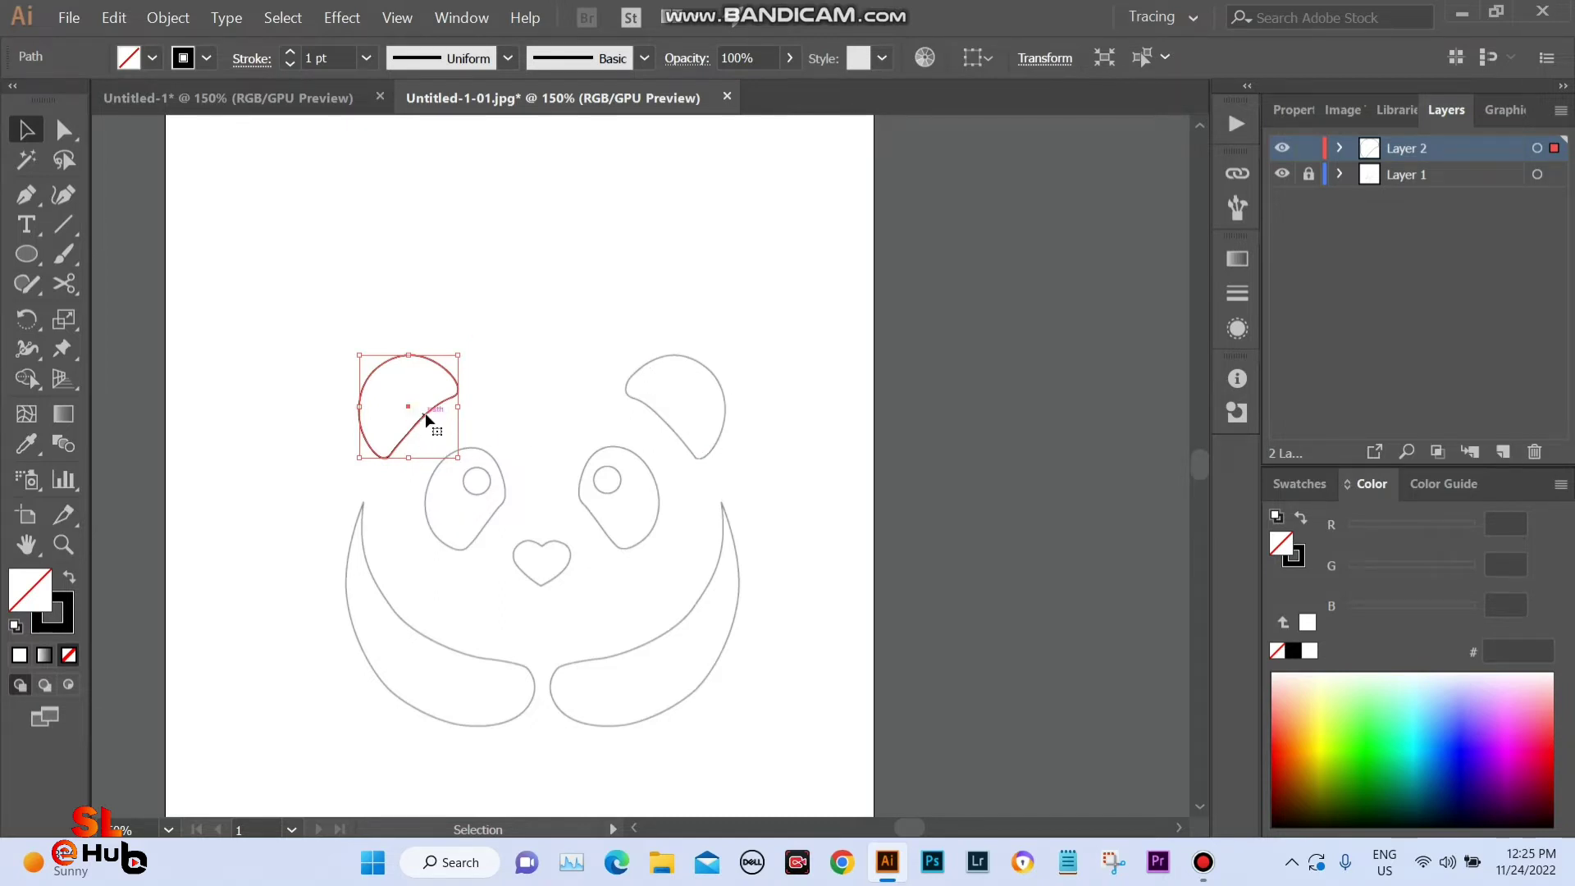
{"action": "left_click_drag", "start_coordinate": [427, 419], "coordinate": [626, 362]}
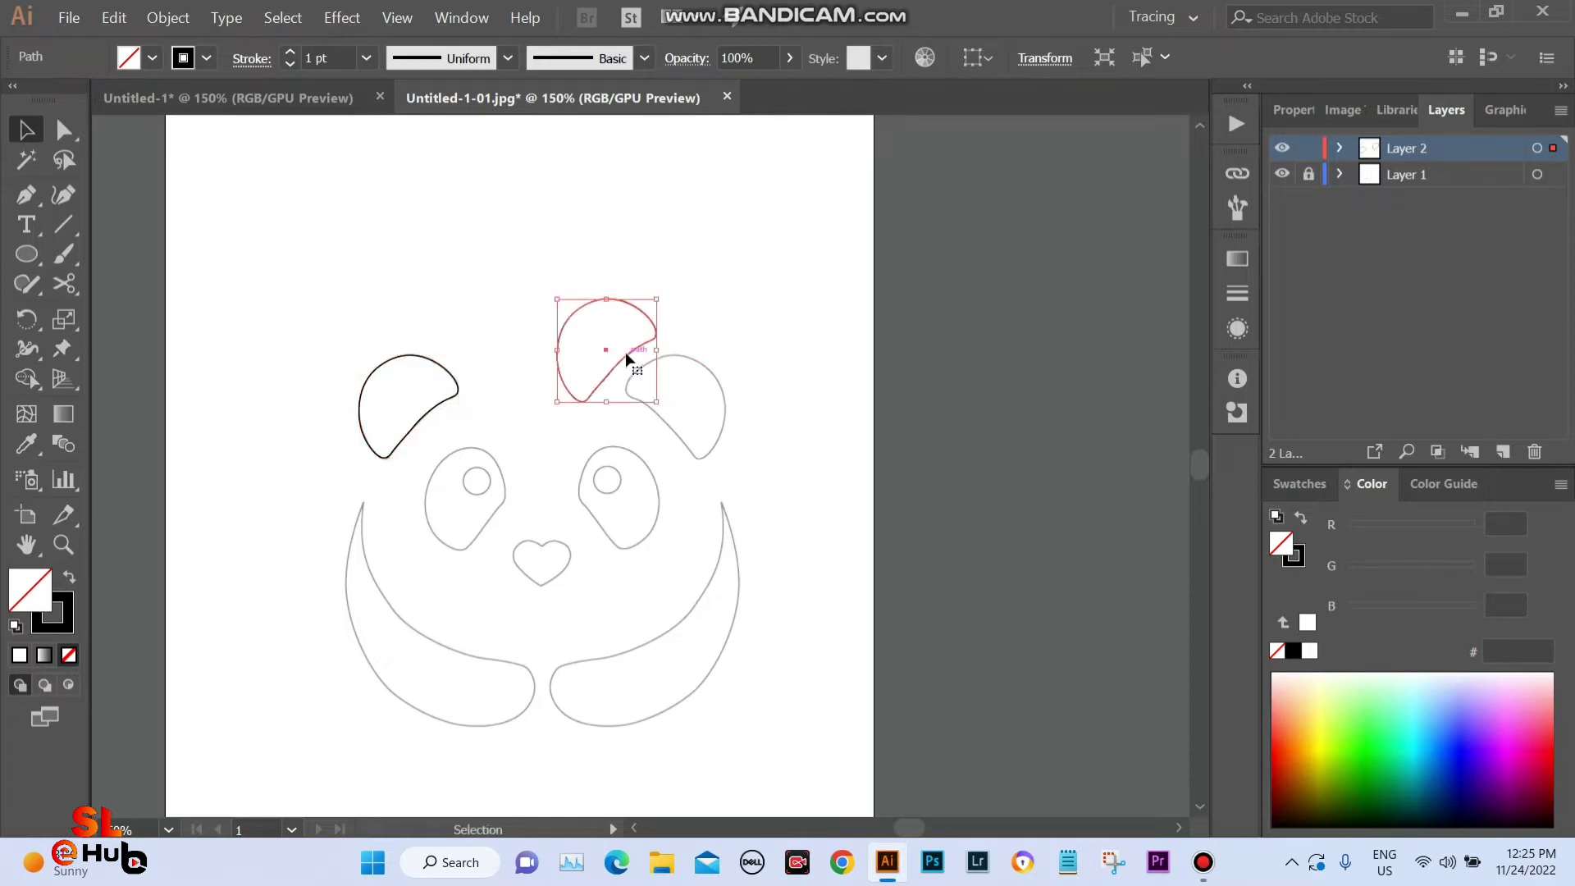
Reflect the ear copy across the vertical axis and fit it over the right ear sketch.
{"action": "right_click", "coordinate": [625, 353]}
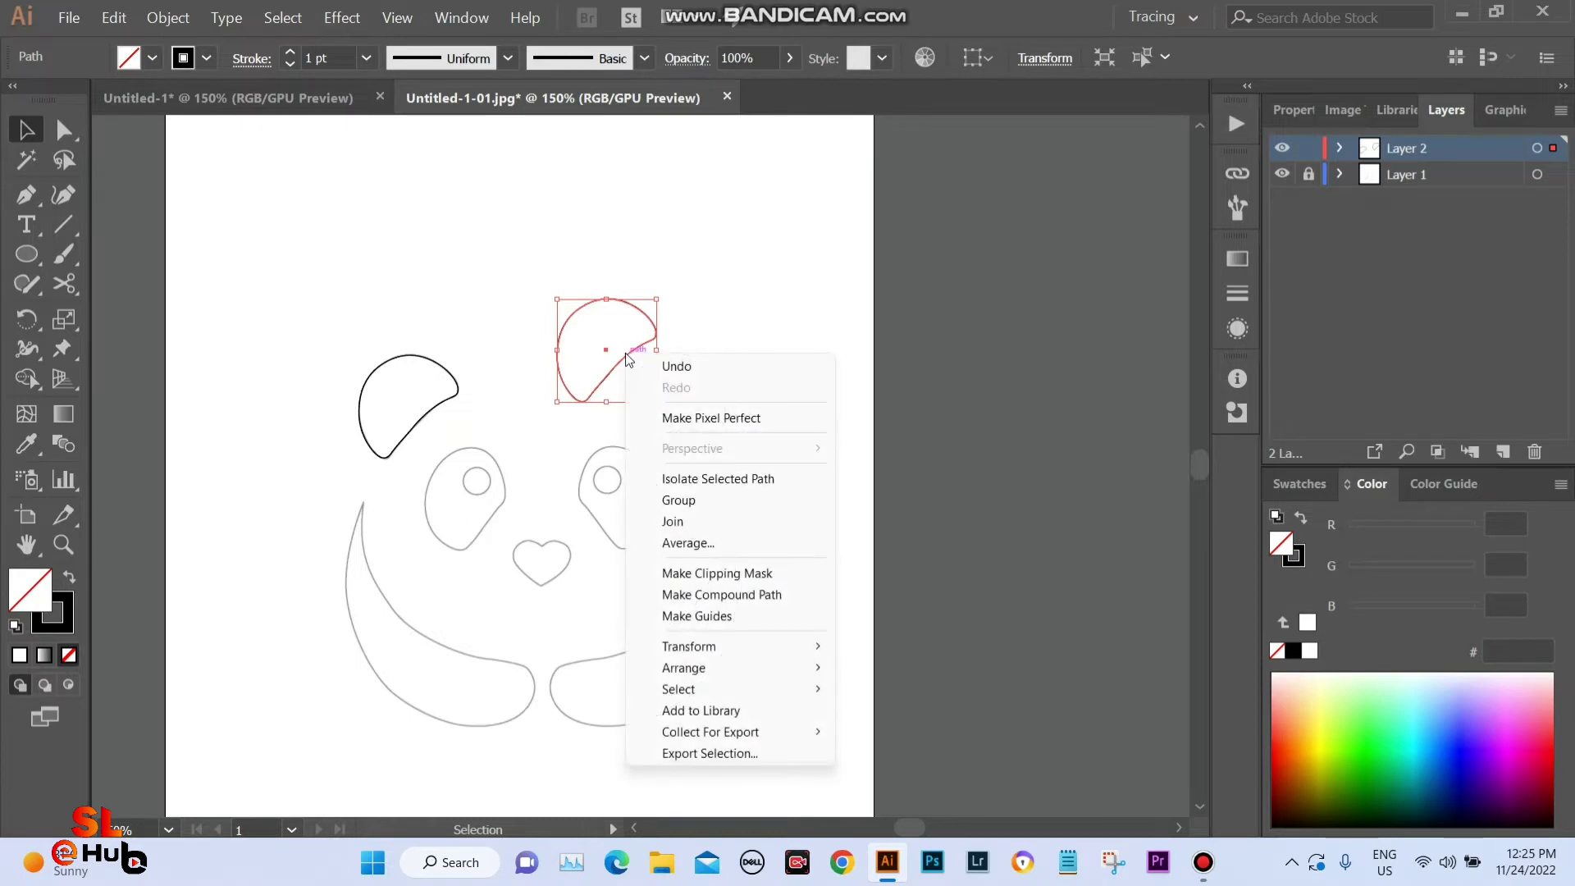
{"action": "mouse_move", "coordinate": [726, 647]}
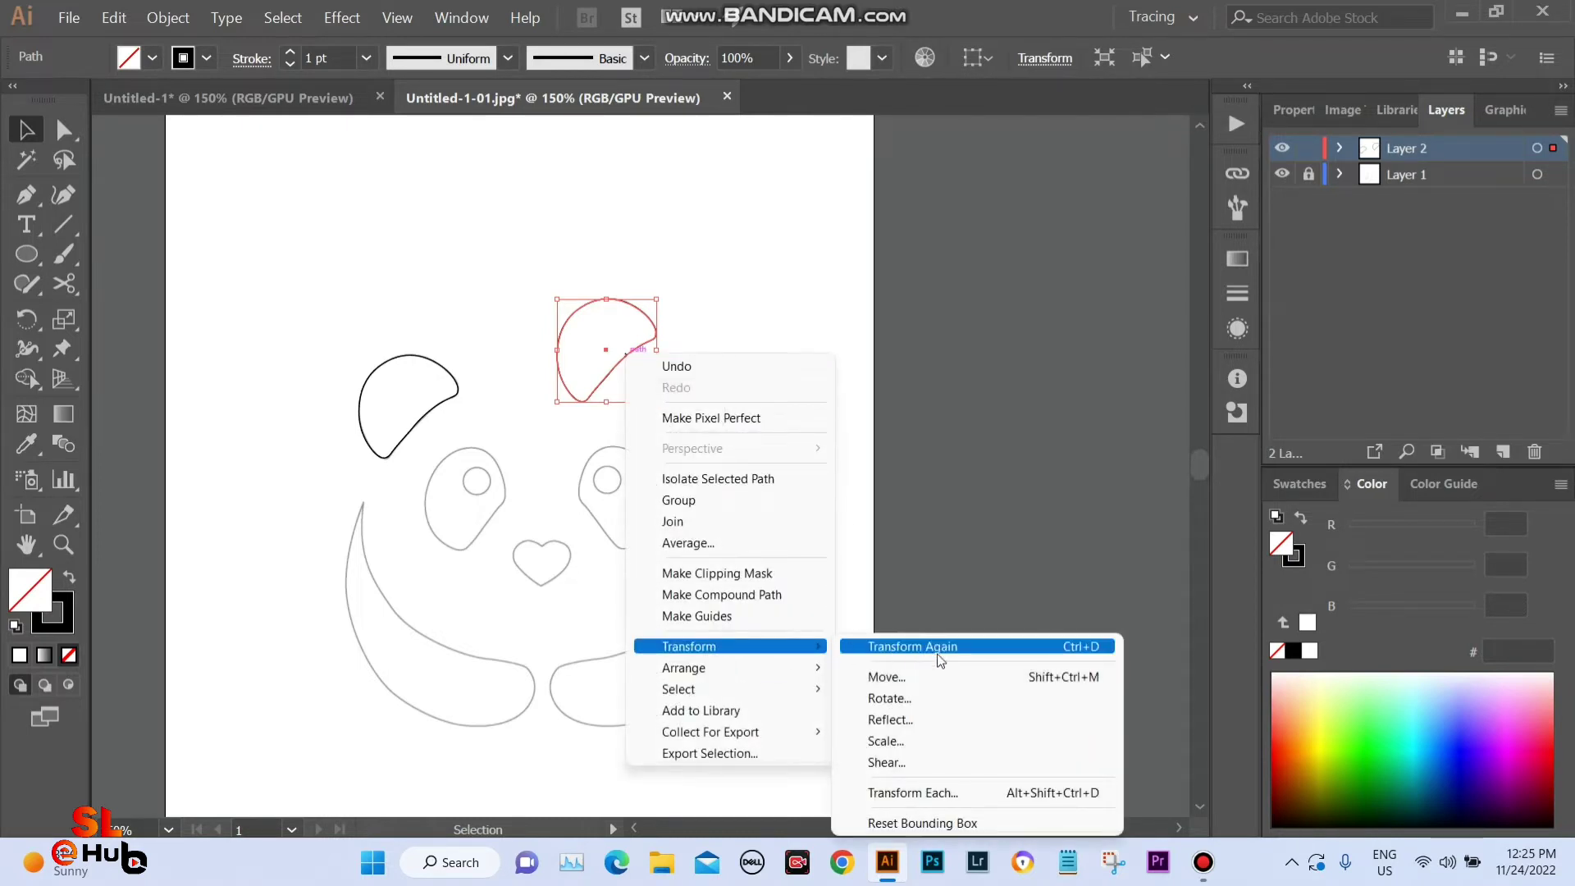
{"action": "left_click", "coordinate": [927, 722]}
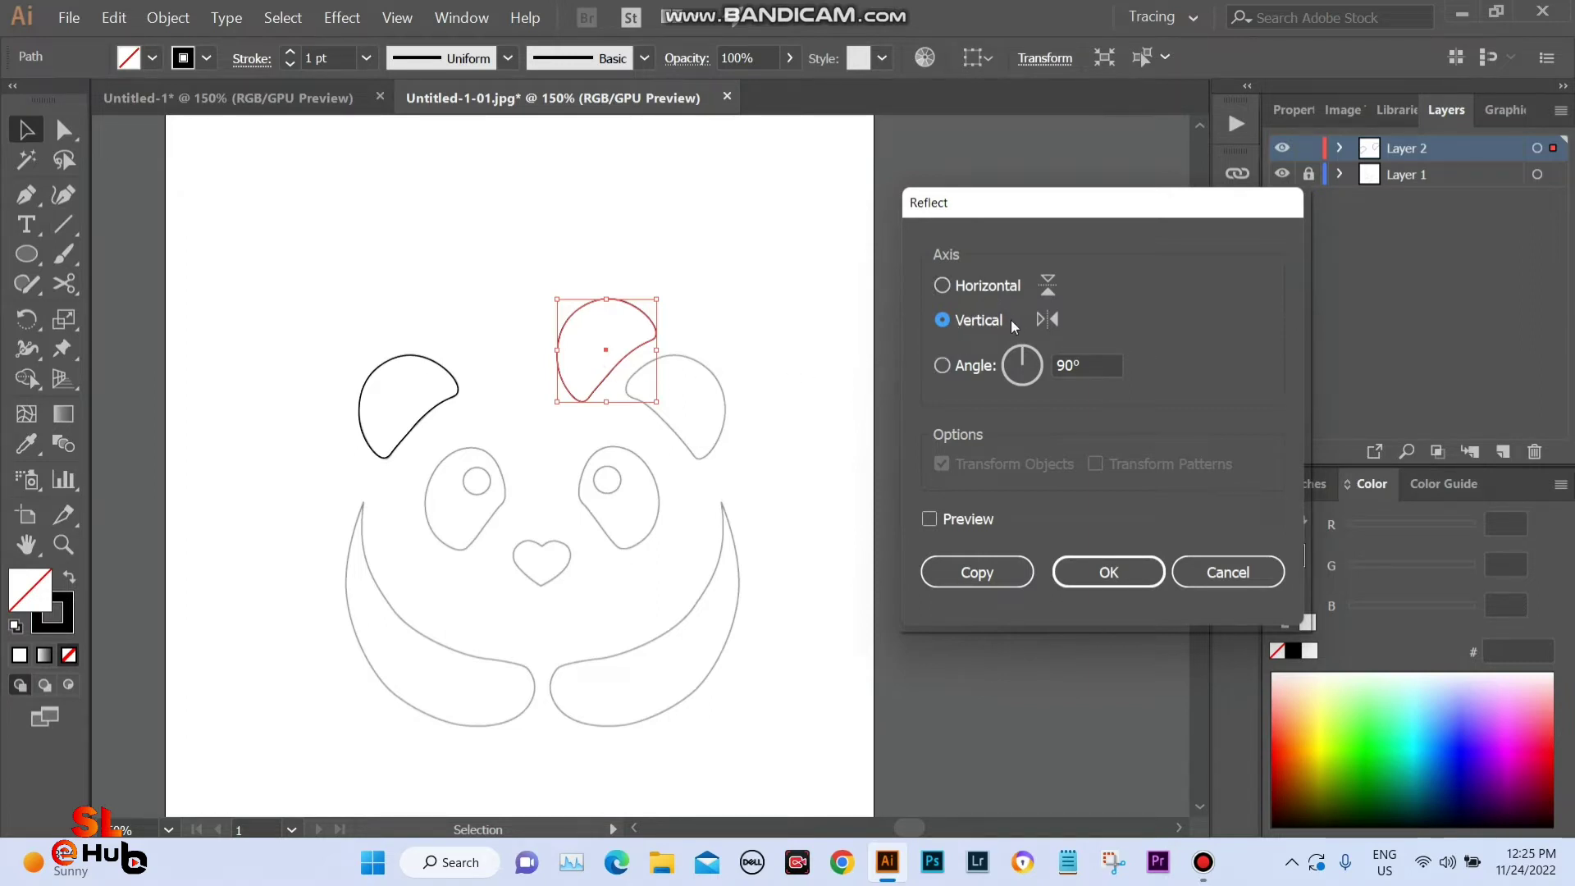
{"action": "left_click", "coordinate": [1111, 571]}
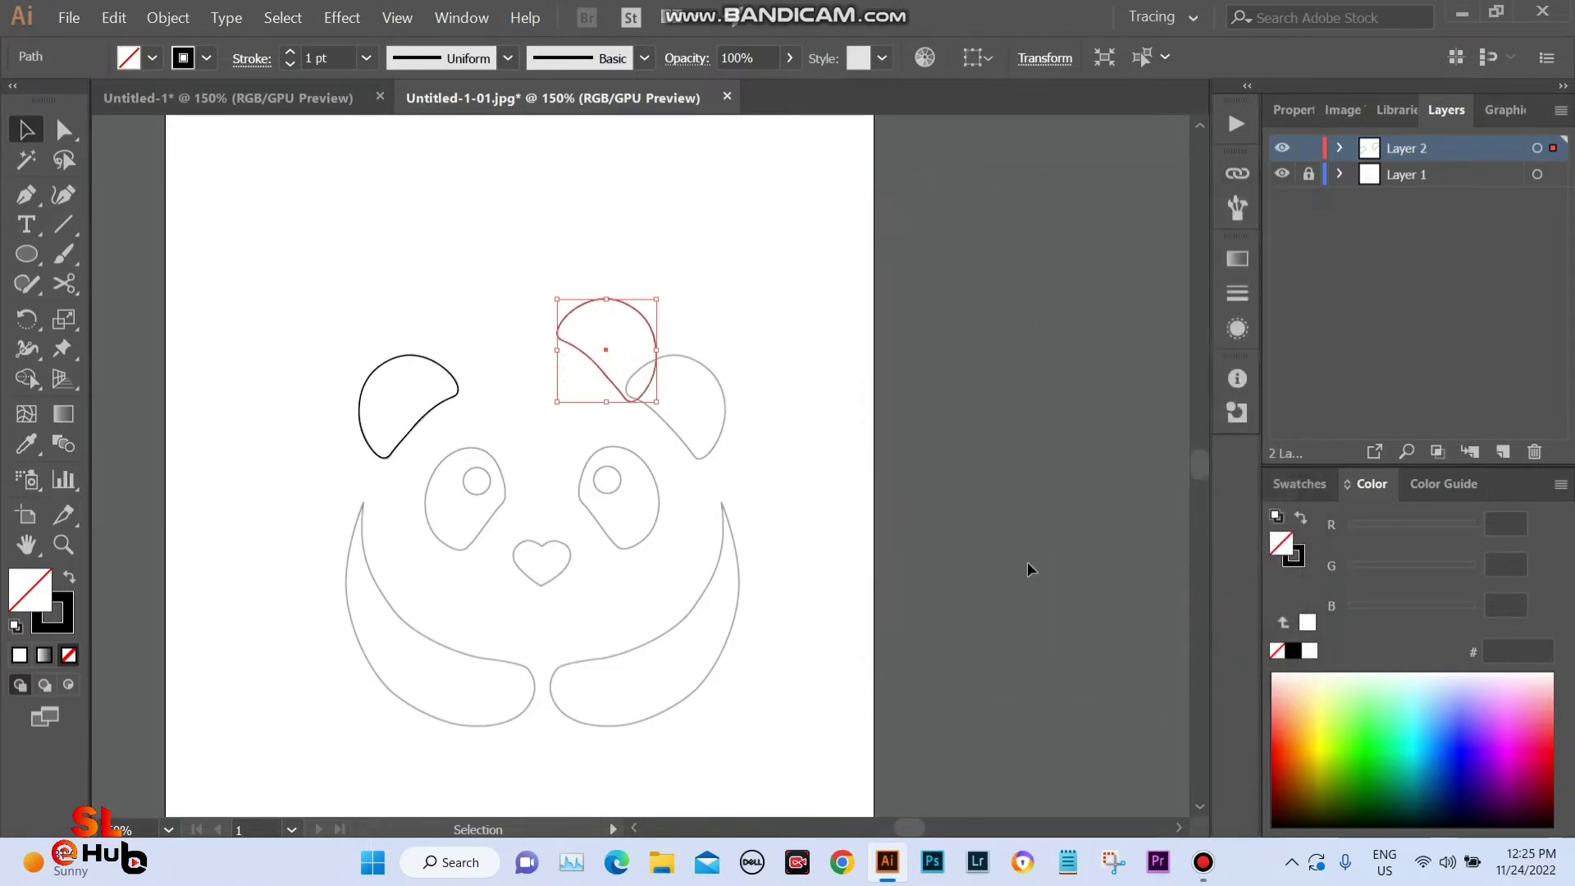
{"action": "left_click_drag", "start_coordinate": [650, 374], "coordinate": [722, 435]}
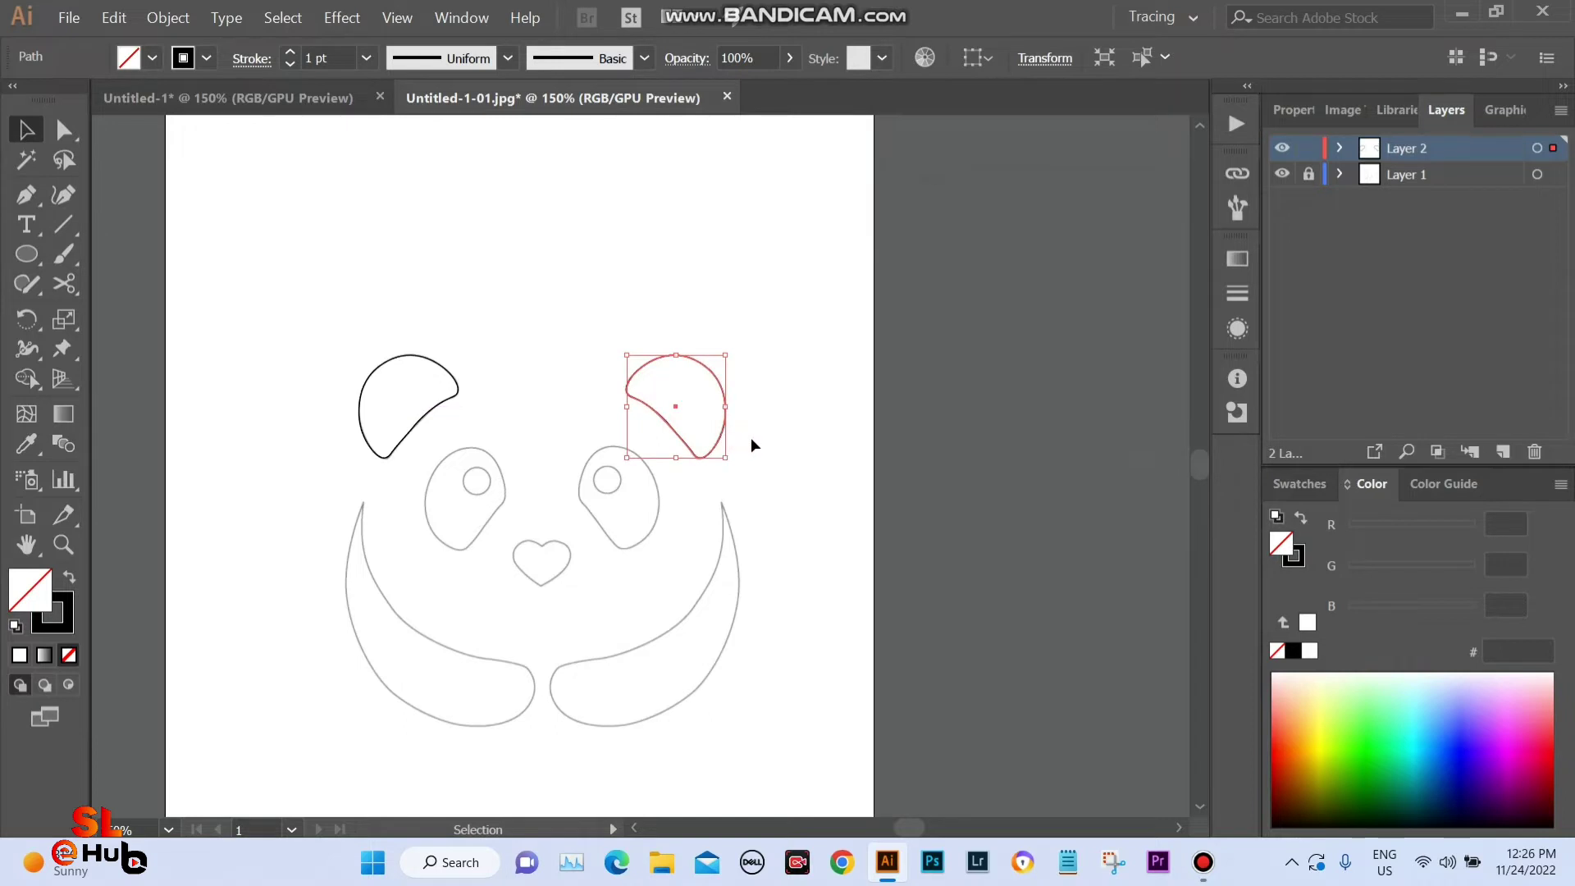
{"action": "left_click", "coordinate": [805, 440]}
{"action": "left_click_drag", "start_coordinate": [469, 382], "coordinate": [591, 371]}
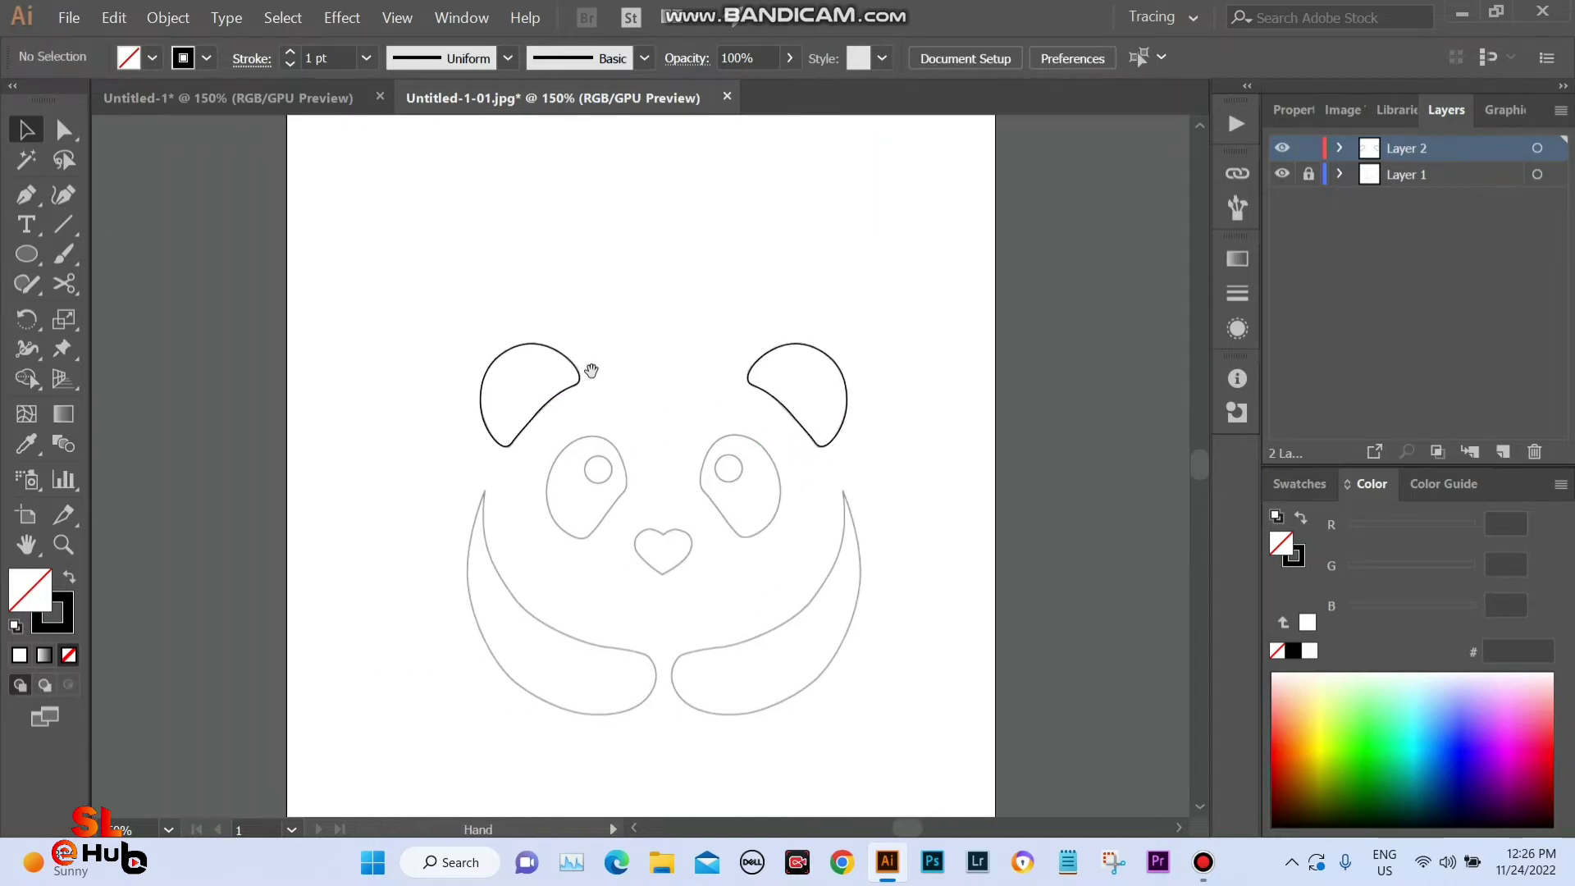
Zoom in on the face and draw an ellipse over the left eye patch sketch.
{"action": "mouse_move", "coordinate": [517, 306]}
{"action": "left_mouse_down"}
{"action": "mouse_move", "coordinate": [721, 352]}
{"action": "mouse_move", "coordinate": [692, 261]}
{"action": "left_mouse_up"}
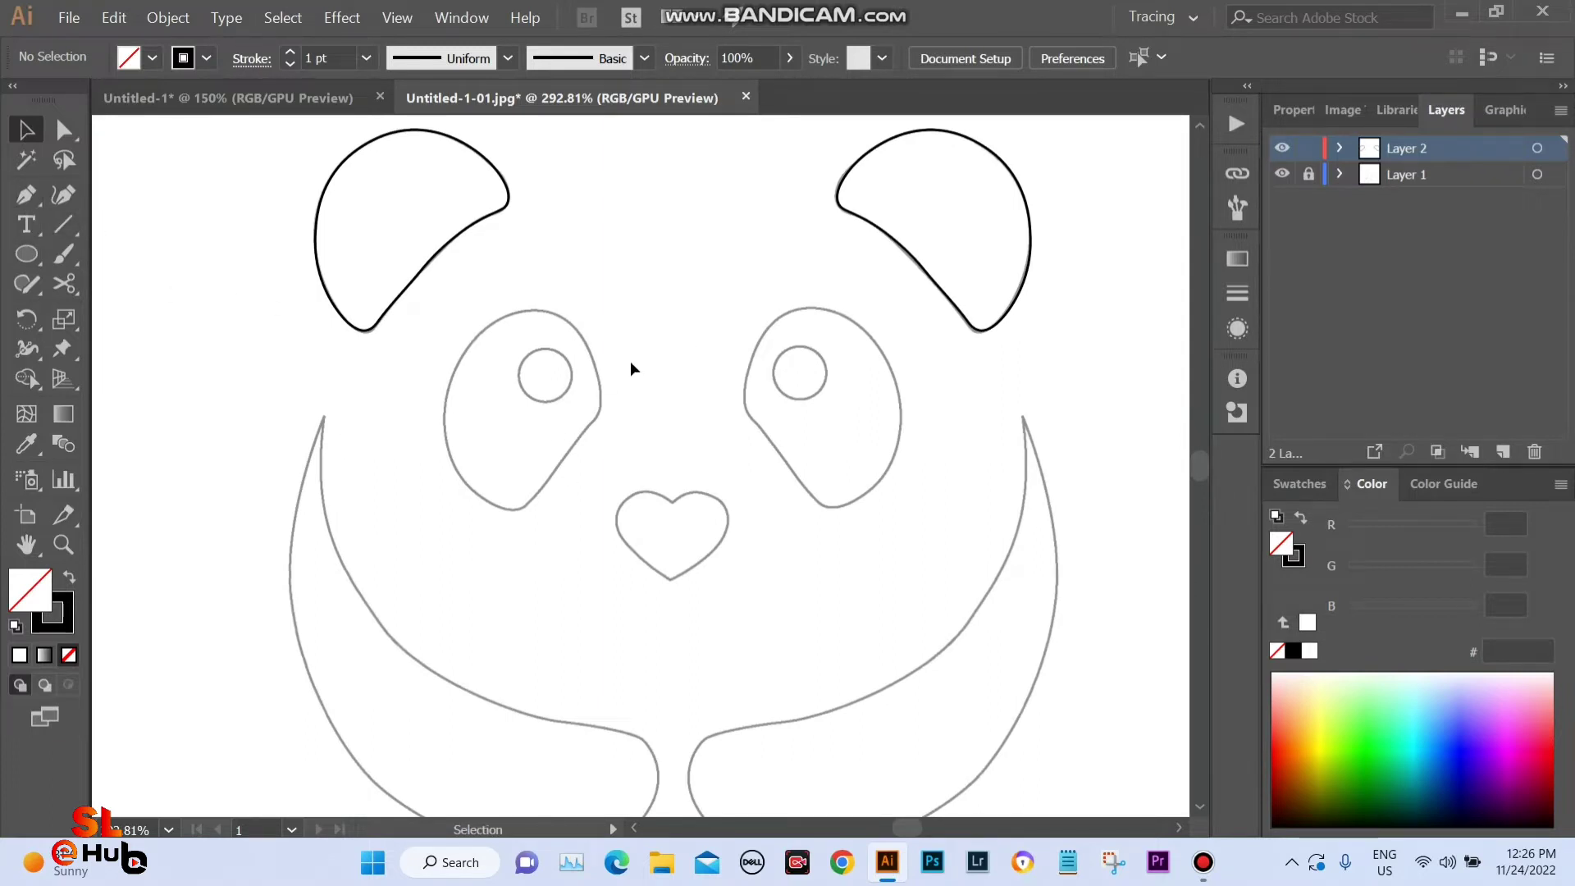
{"action": "left_click", "coordinate": [27, 256]}
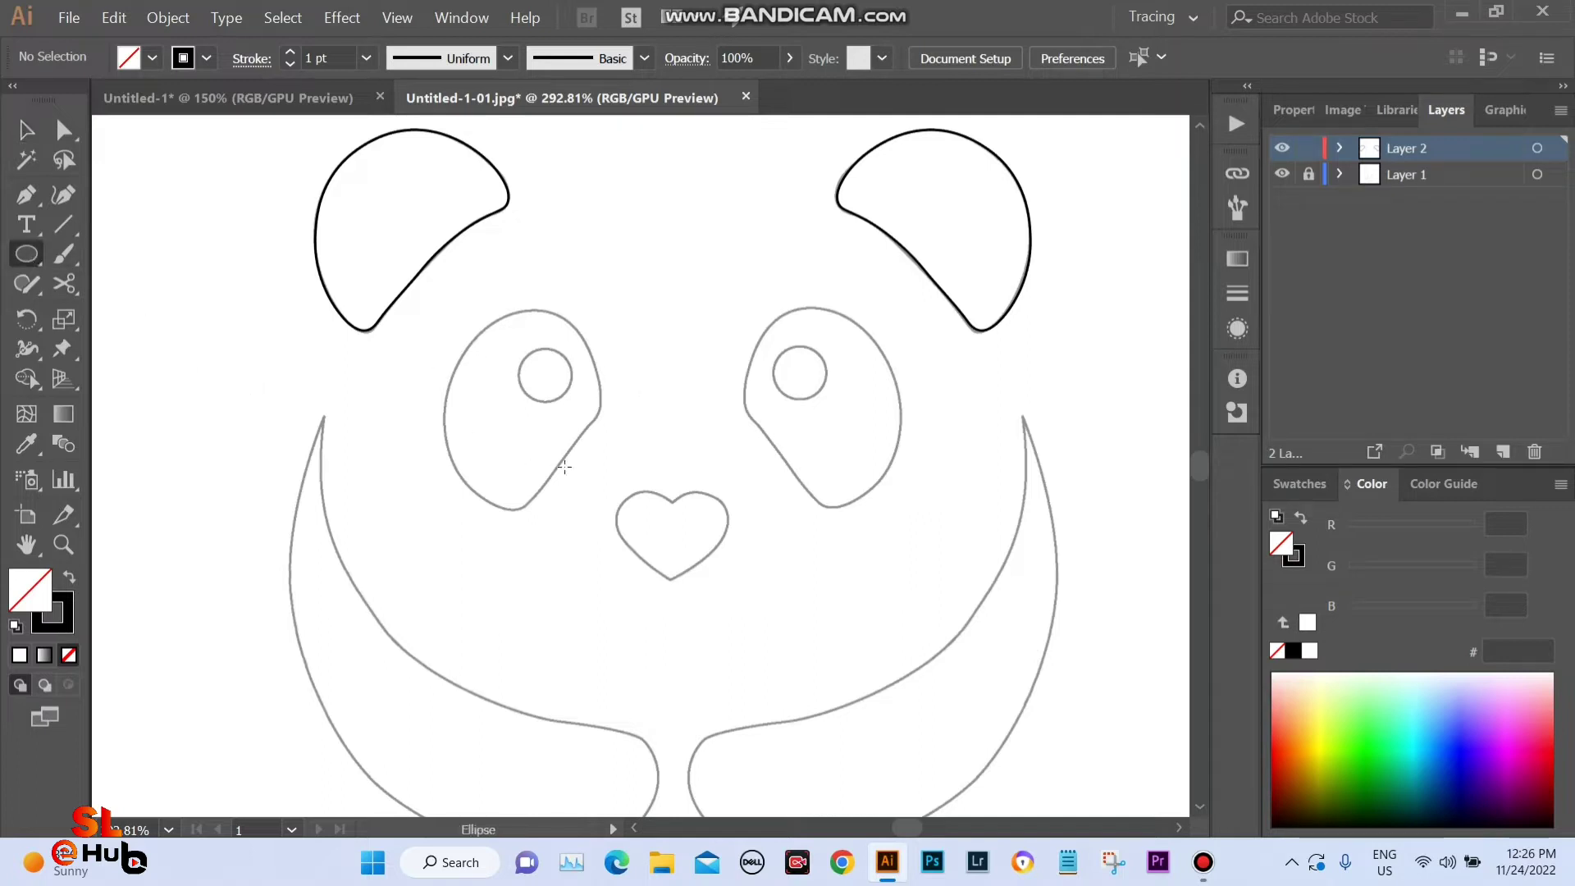
{"action": "left_click_drag", "start_coordinate": [452, 317], "coordinate": [617, 505]}
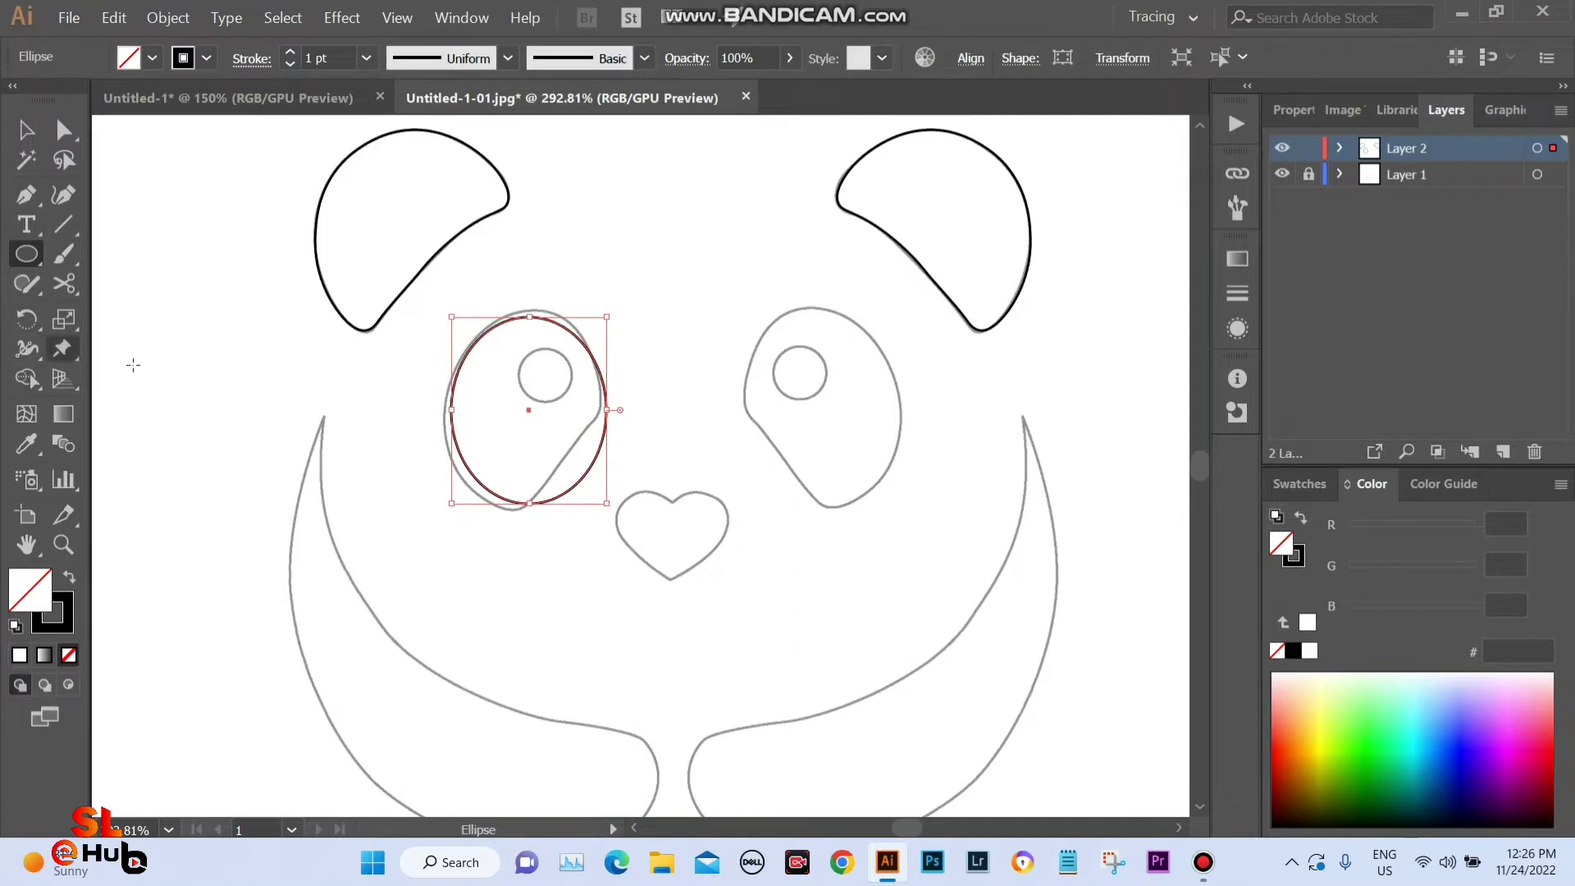
Use the Curvature tool to pull the oval's lower-left, left and top edges onto the eye patch sketch.
{"action": "left_click", "coordinate": [64, 197]}
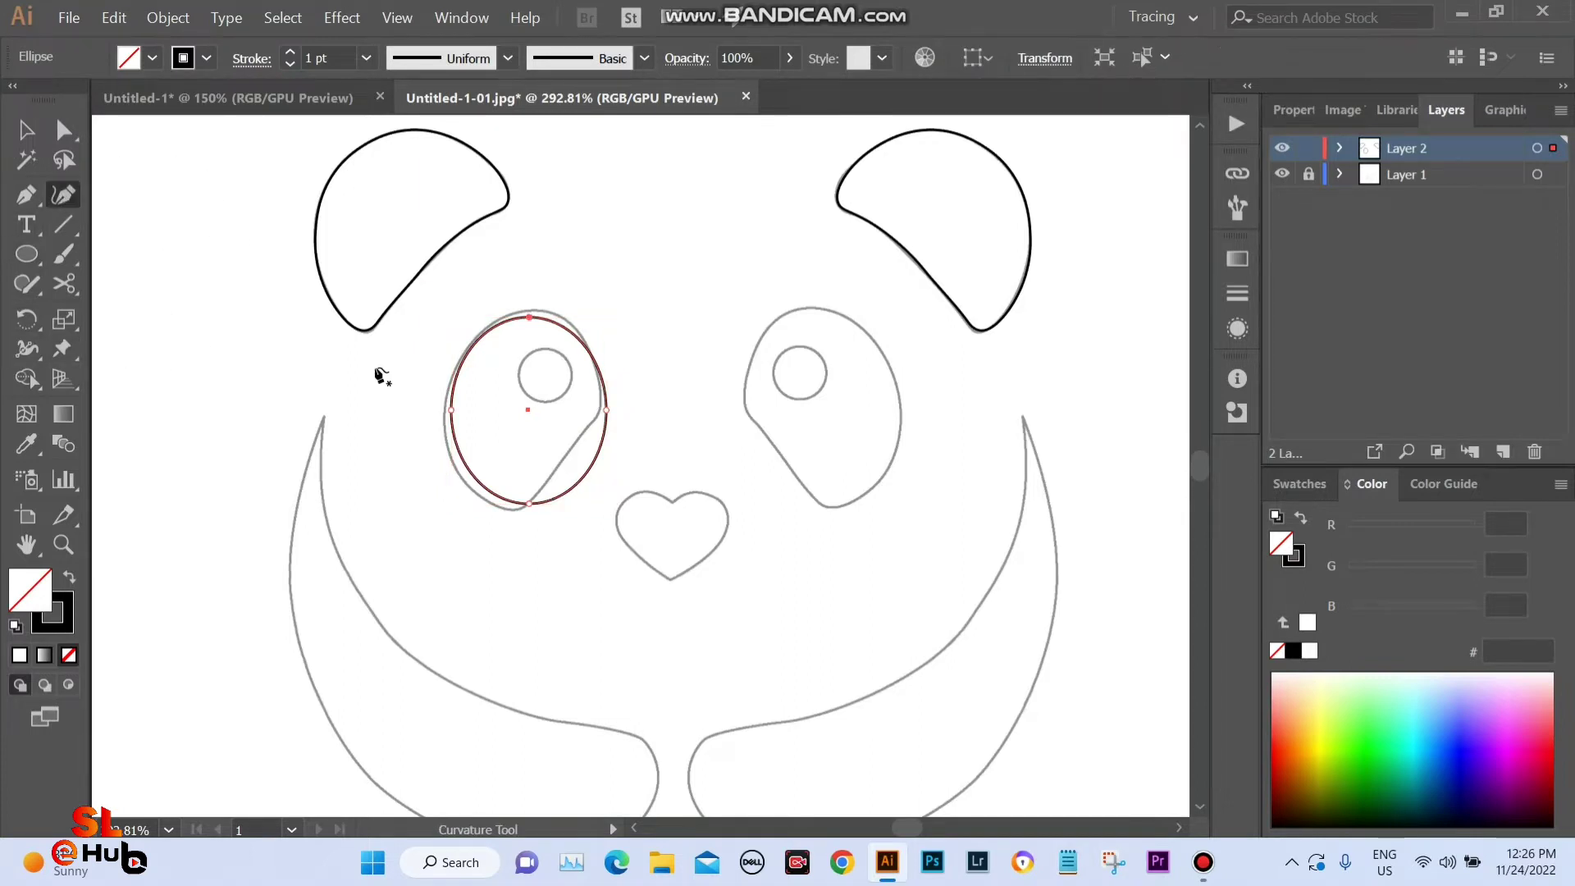
{"action": "scroll", "coordinate": [447, 359], "scroll_direction": "up", "scroll_amount": 5}
{"action": "left_click_drag", "start_coordinate": [530, 454], "coordinate": [499, 420]}
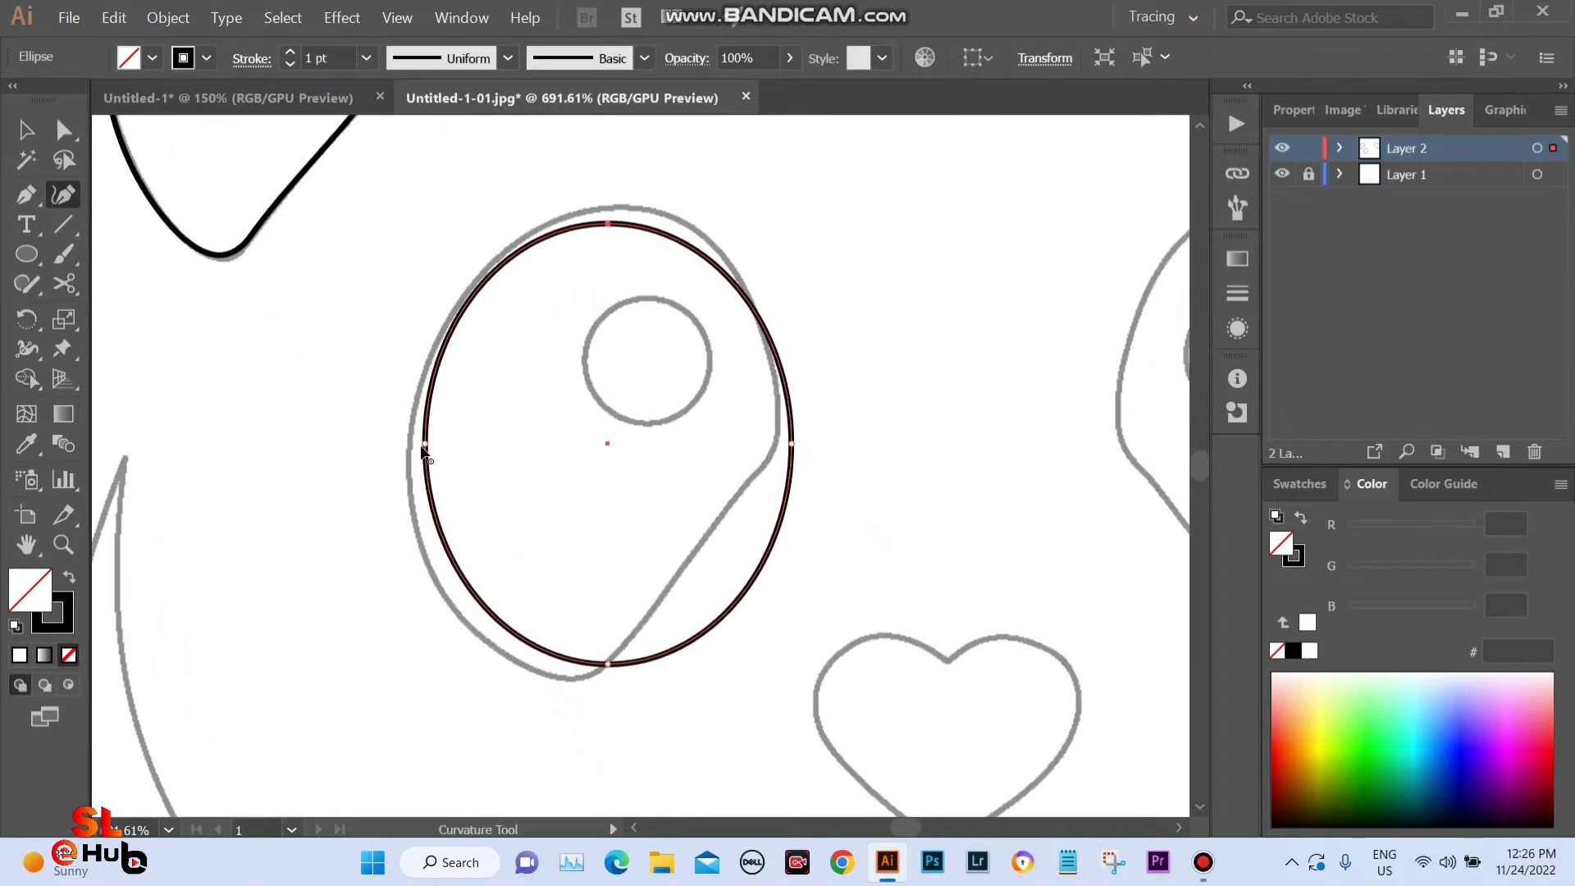
{"action": "left_click", "coordinate": [489, 625]}
{"action": "left_click_drag", "start_coordinate": [489, 626], "coordinate": [482, 635]}
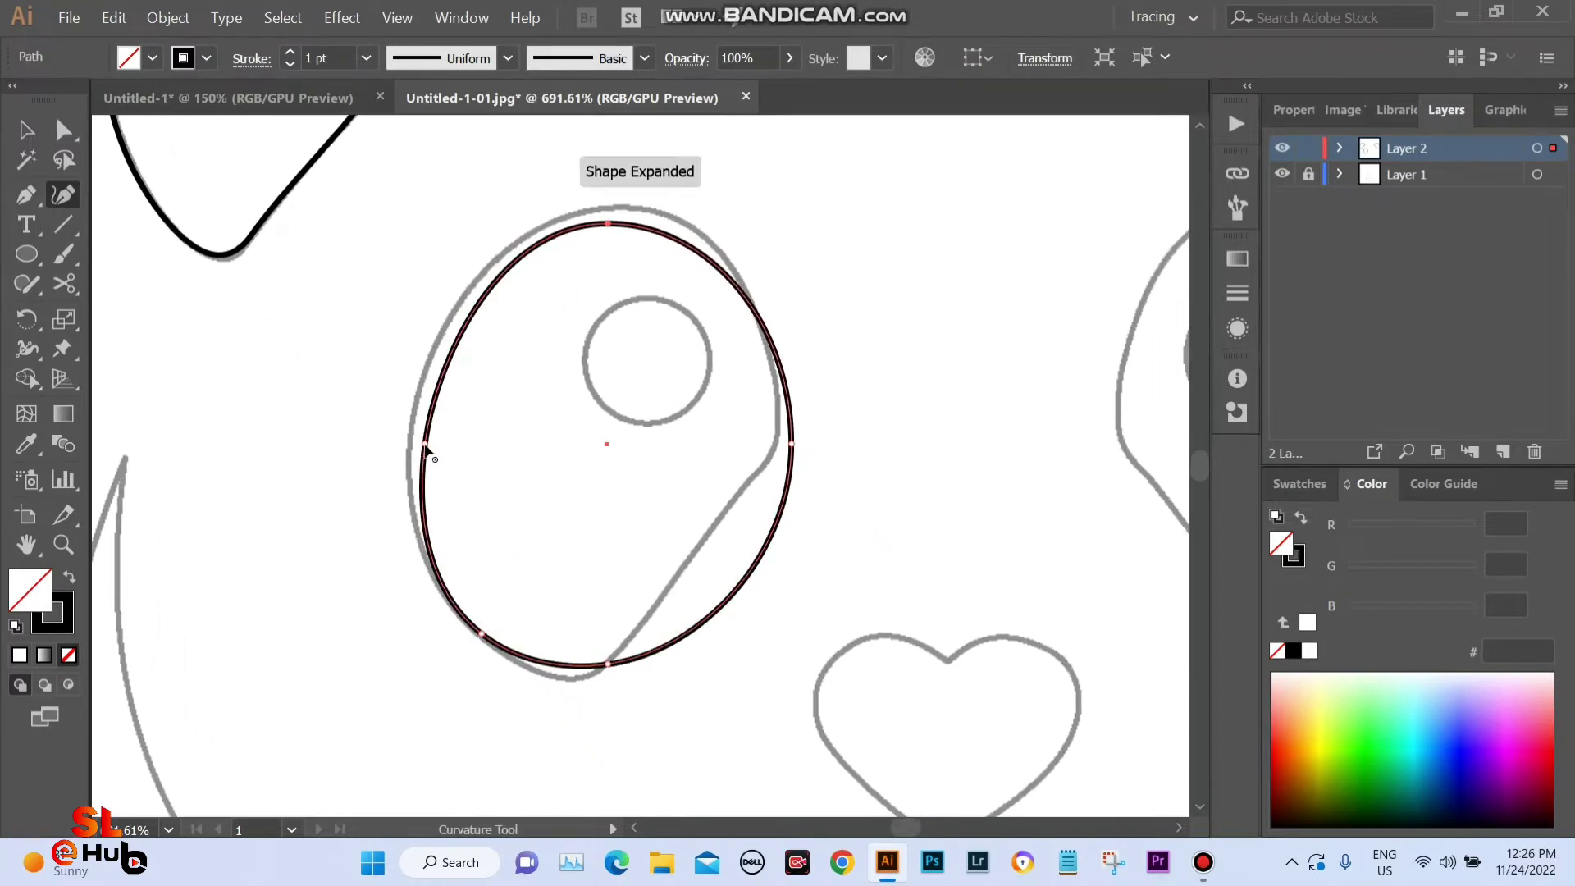
{"action": "left_click_drag", "start_coordinate": [424, 444], "coordinate": [412, 435]}
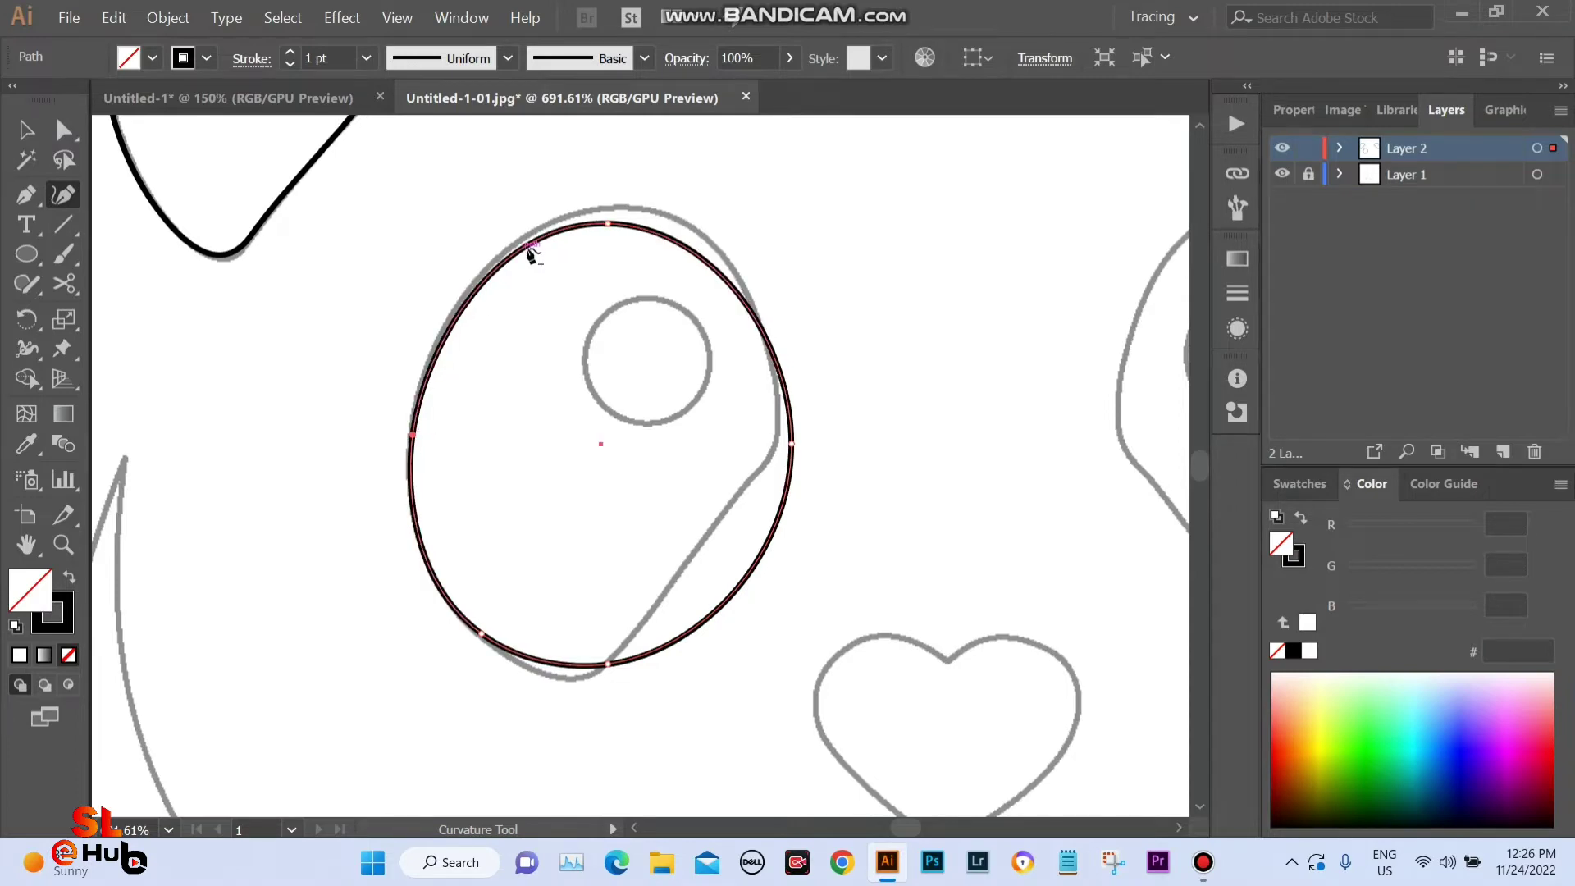
{"action": "left_click_drag", "start_coordinate": [608, 223], "coordinate": [615, 210]}
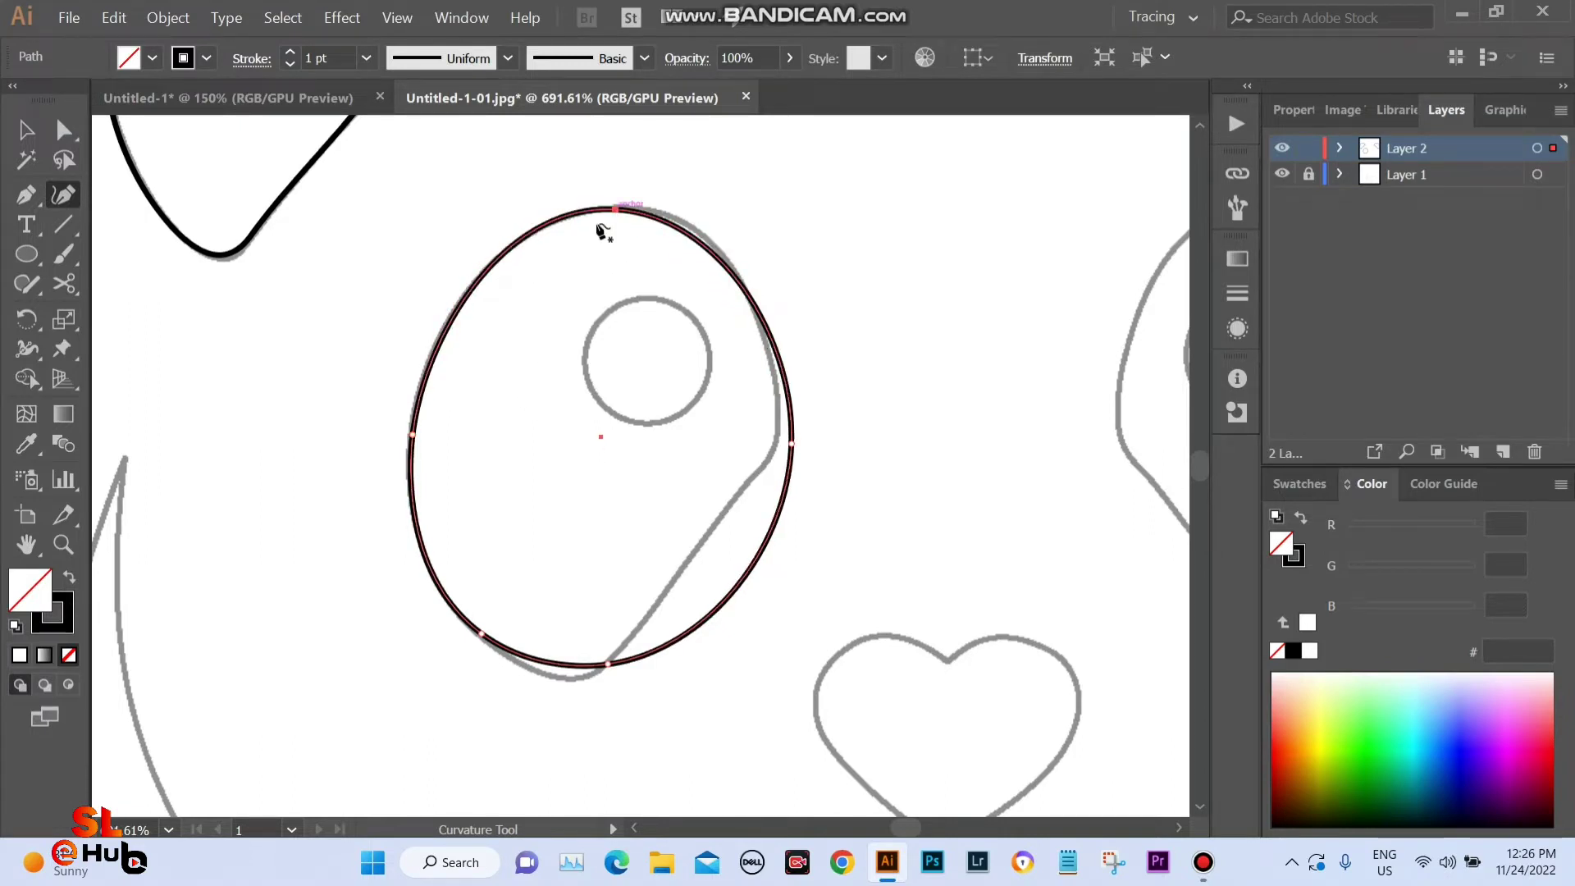
{"action": "left_click", "coordinate": [454, 315]}
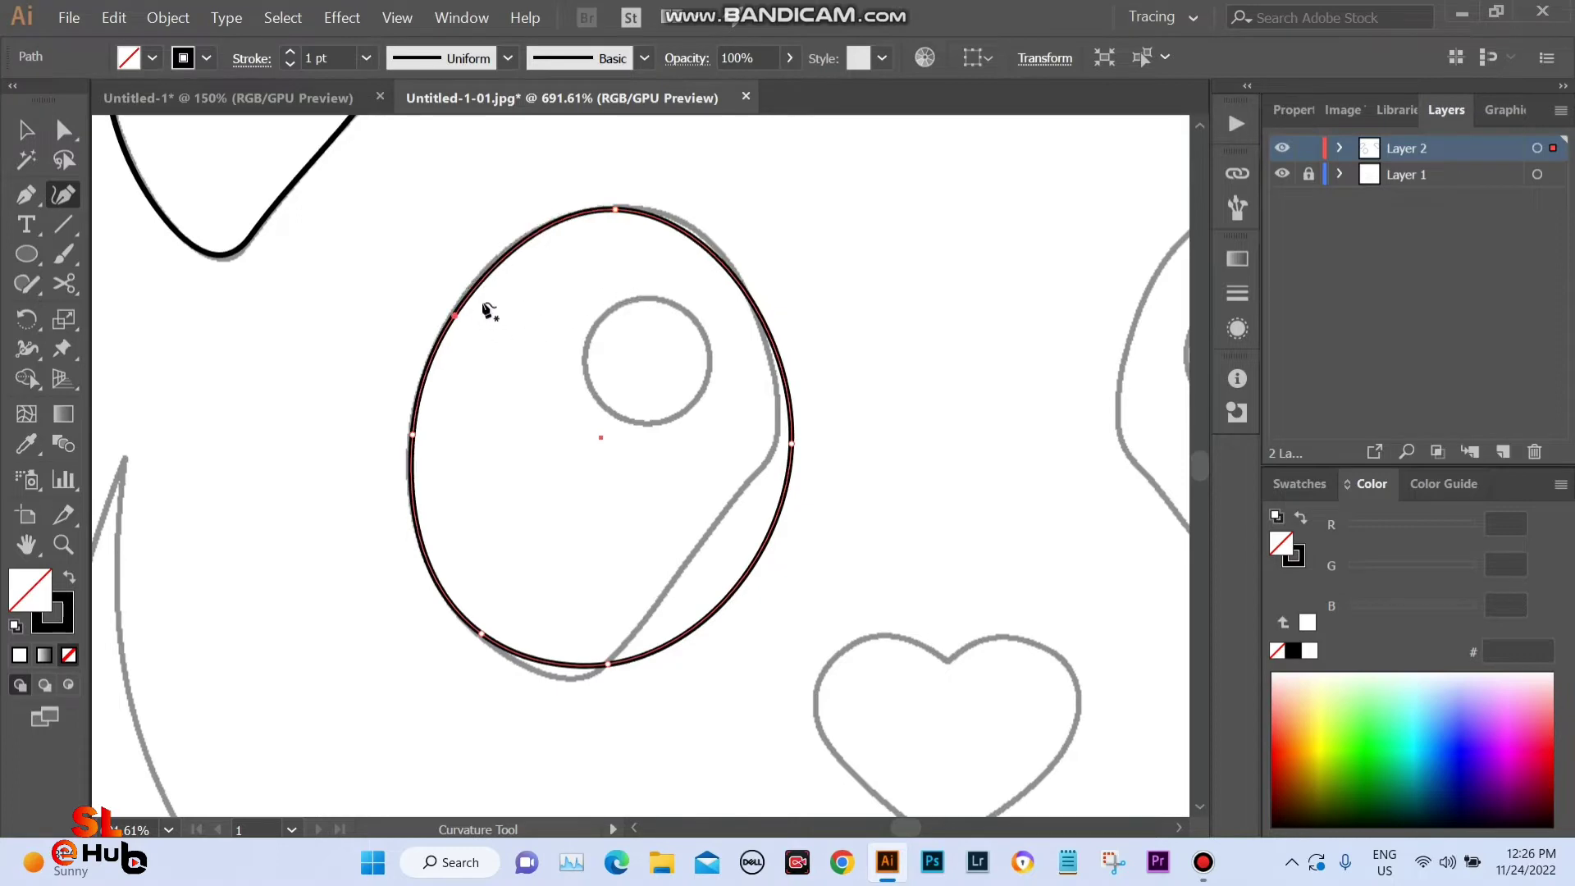
{"action": "key", "text": "Delete"}
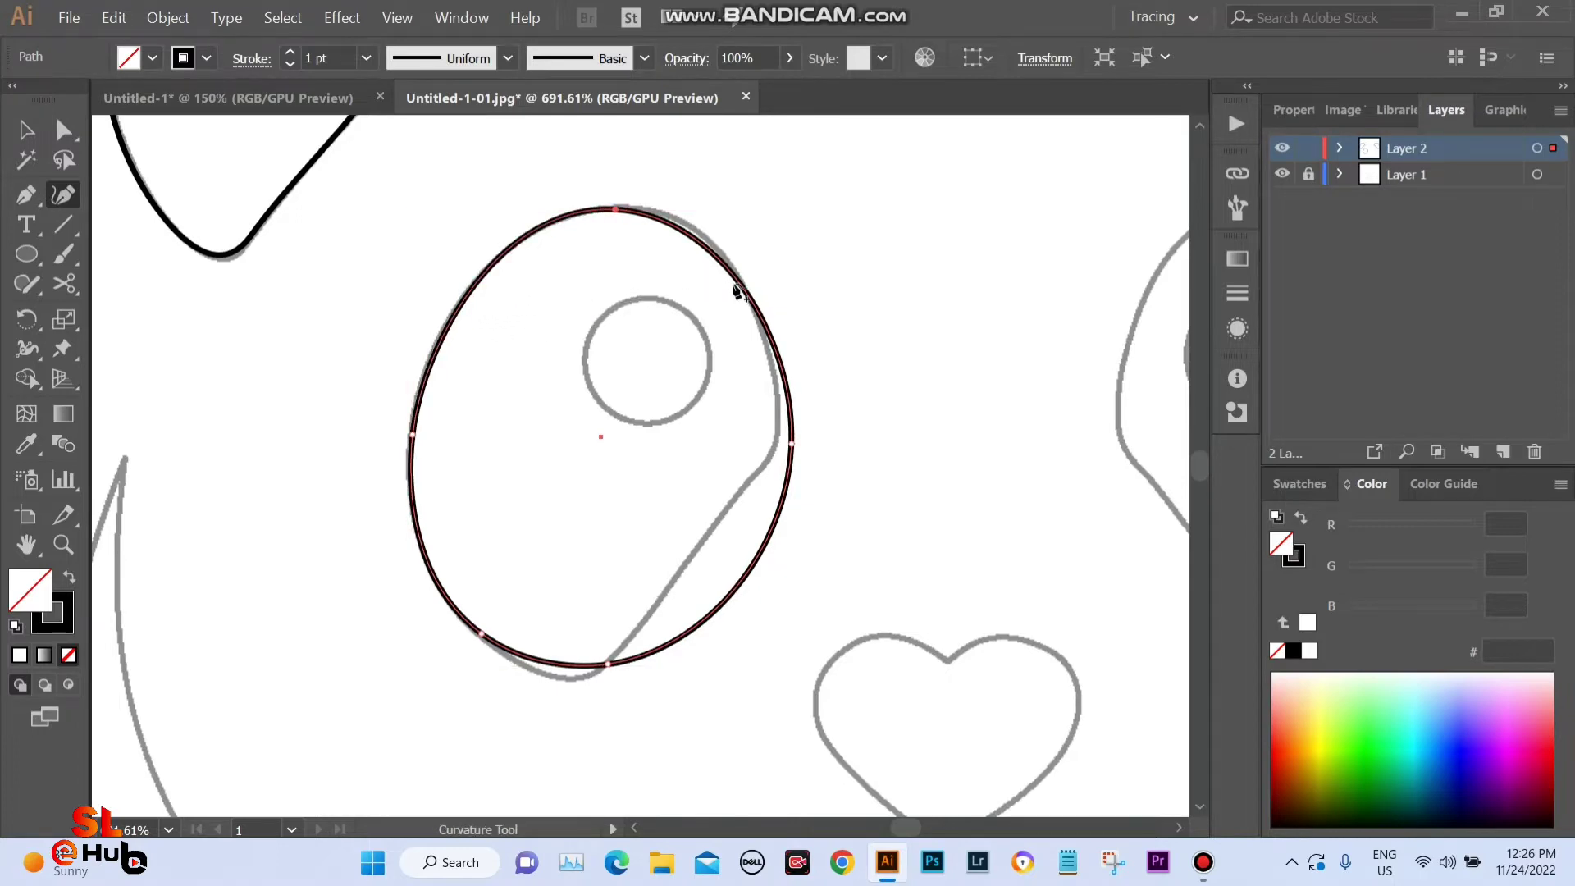
Bend the oval's right side, upper arcs and bottom anchor to hug the grey eye patch trace.
{"action": "left_click_drag", "start_coordinate": [792, 445], "coordinate": [780, 434]}
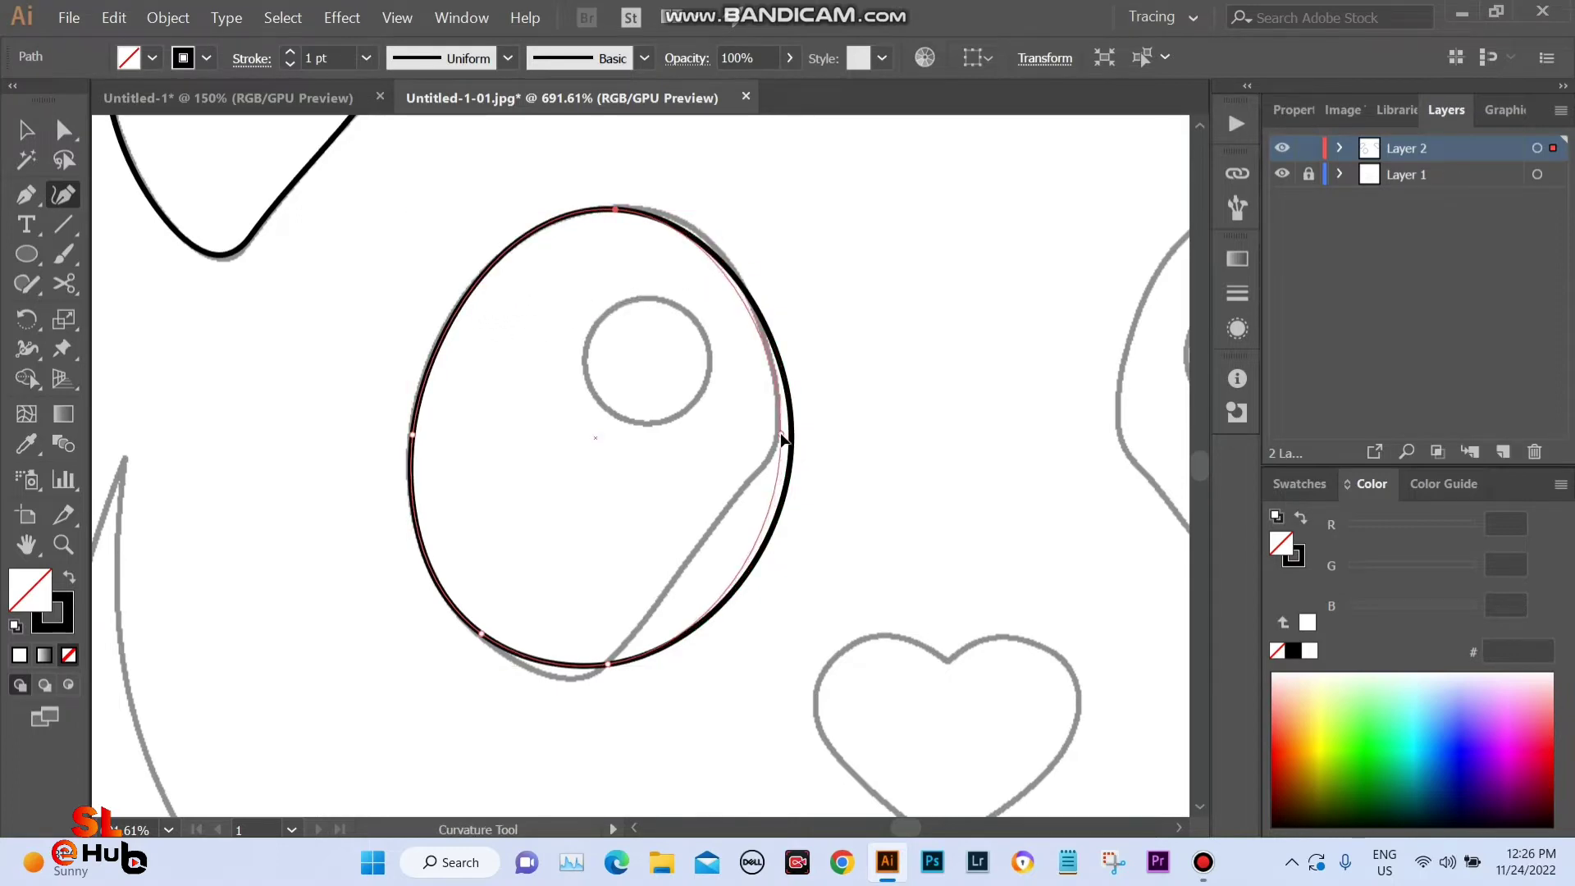
{"action": "left_click_drag", "start_coordinate": [706, 255], "coordinate": [682, 222]}
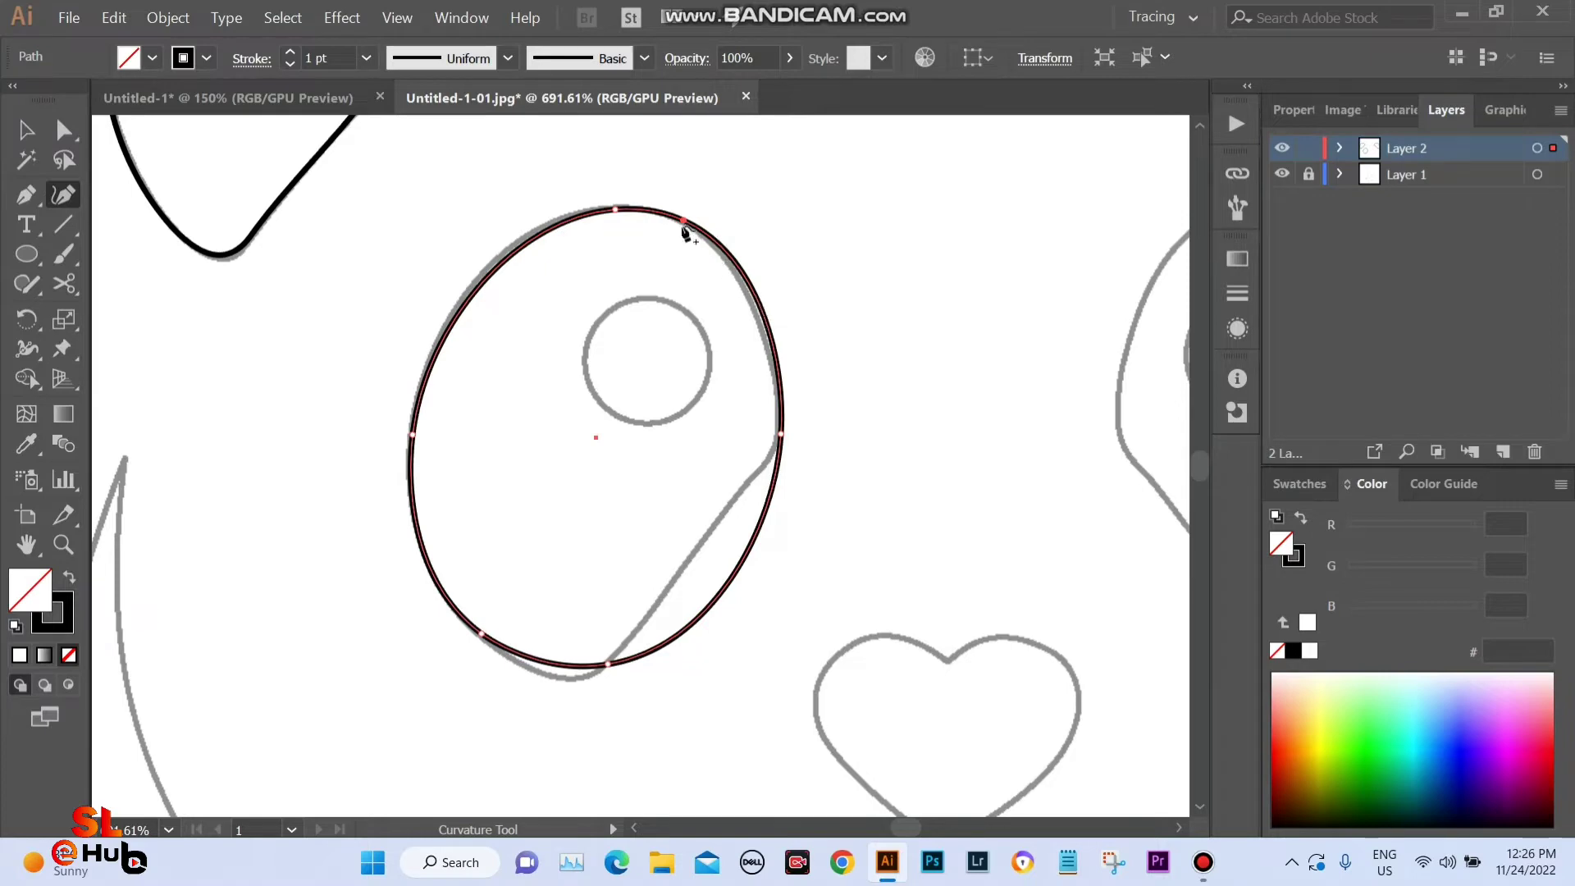
{"action": "left_click", "coordinate": [753, 302]}
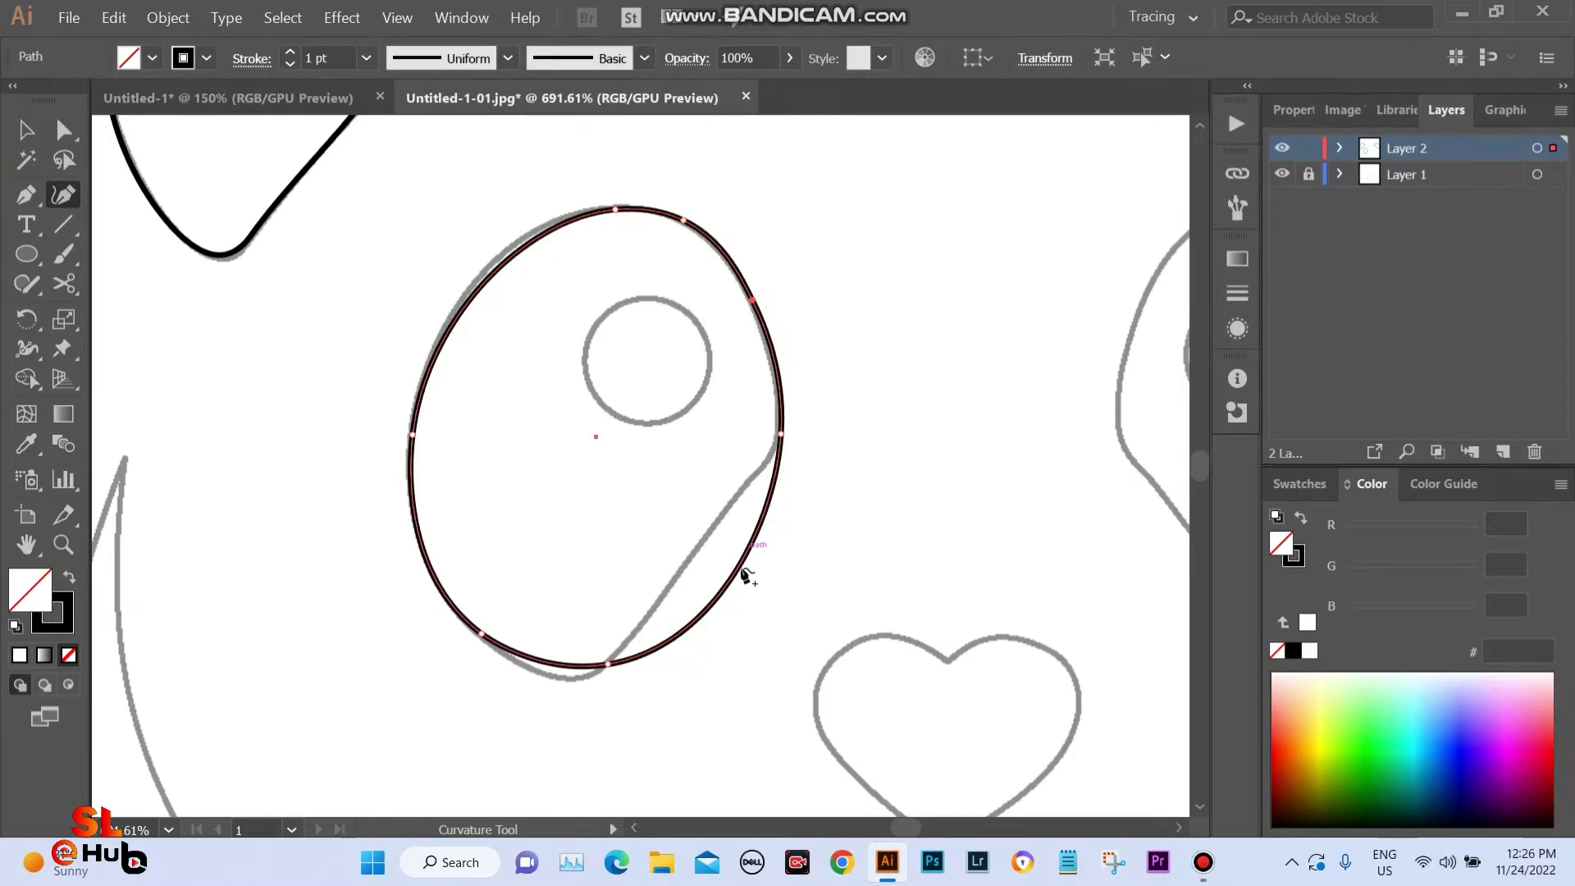
{"action": "left_click_drag", "start_coordinate": [745, 572], "coordinate": [704, 542]}
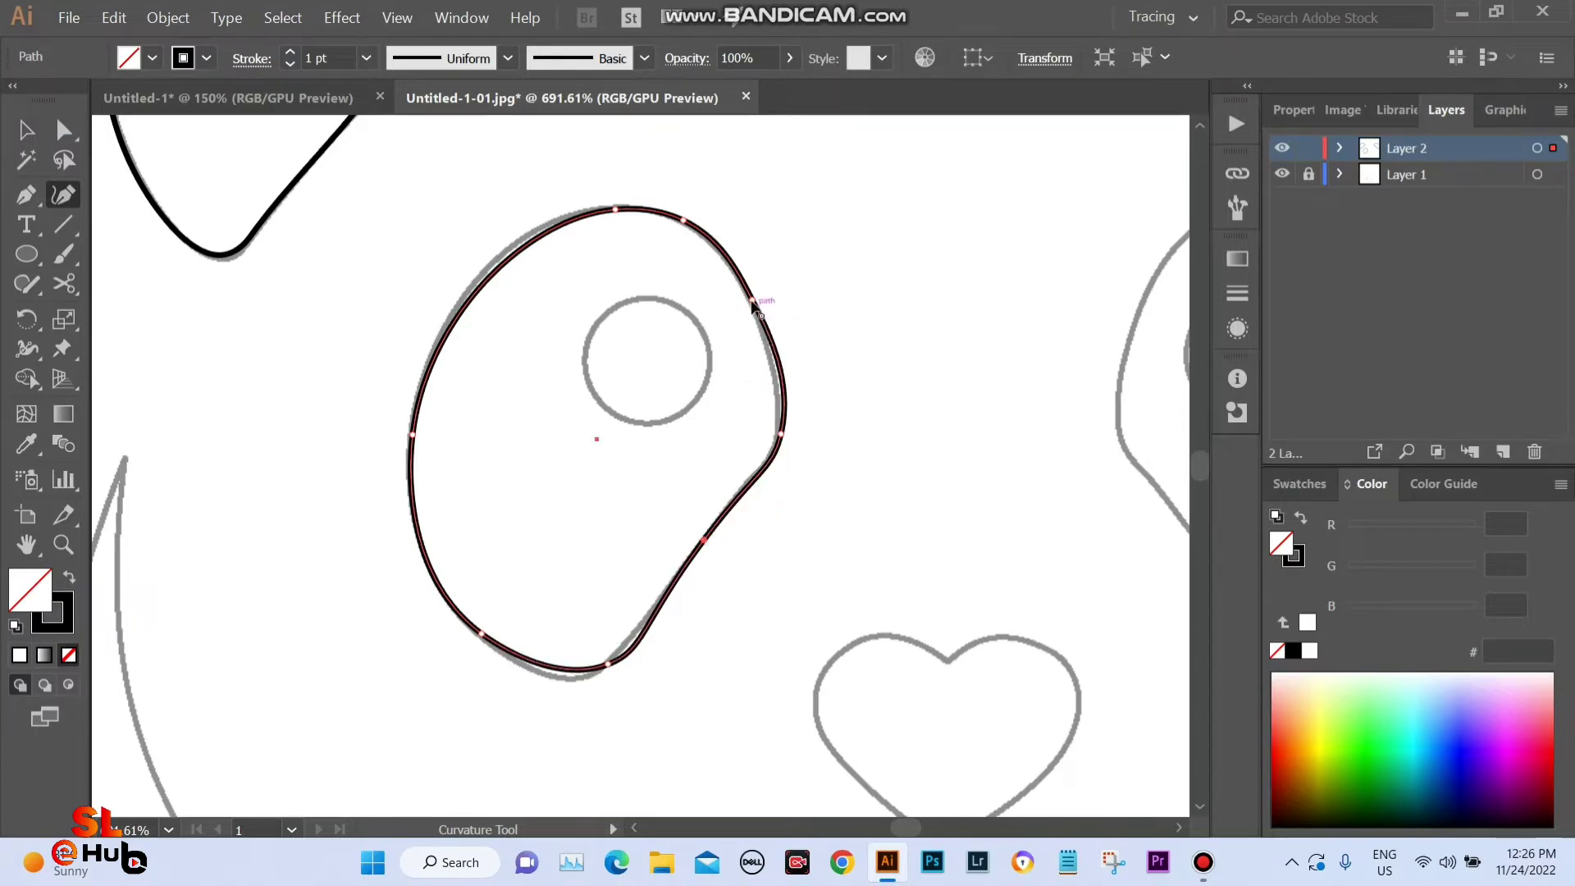
{"action": "mouse_move", "coordinate": [752, 301]}
{"action": "left_mouse_down"}
{"action": "mouse_move", "coordinate": [784, 403]}
{"action": "mouse_move", "coordinate": [786, 379]}
{"action": "left_mouse_up"}
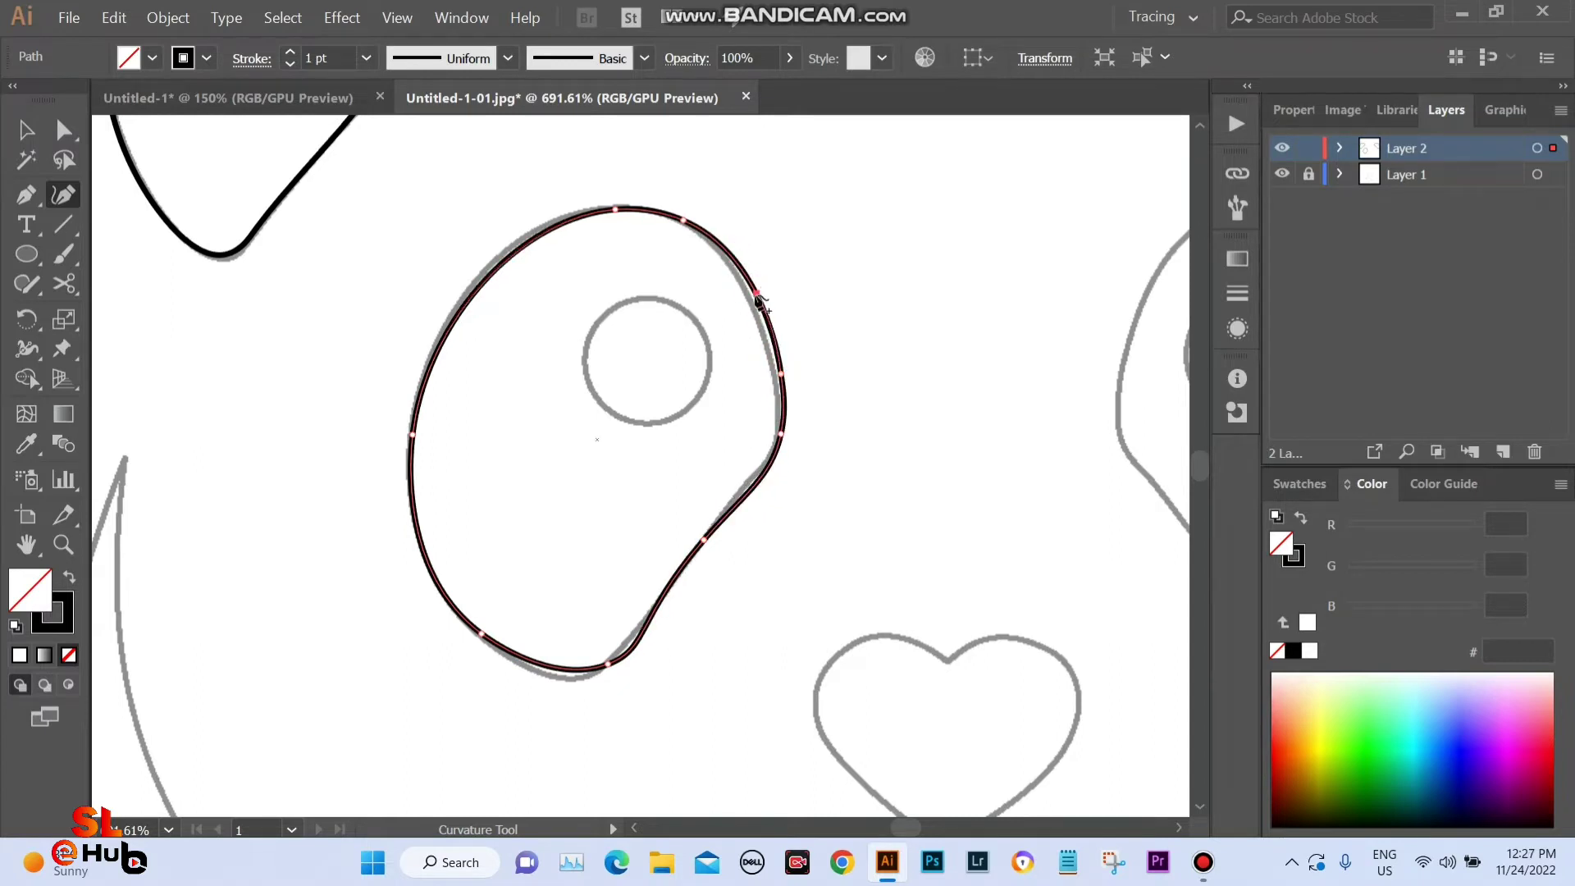
{"action": "left_click", "coordinate": [753, 300]}
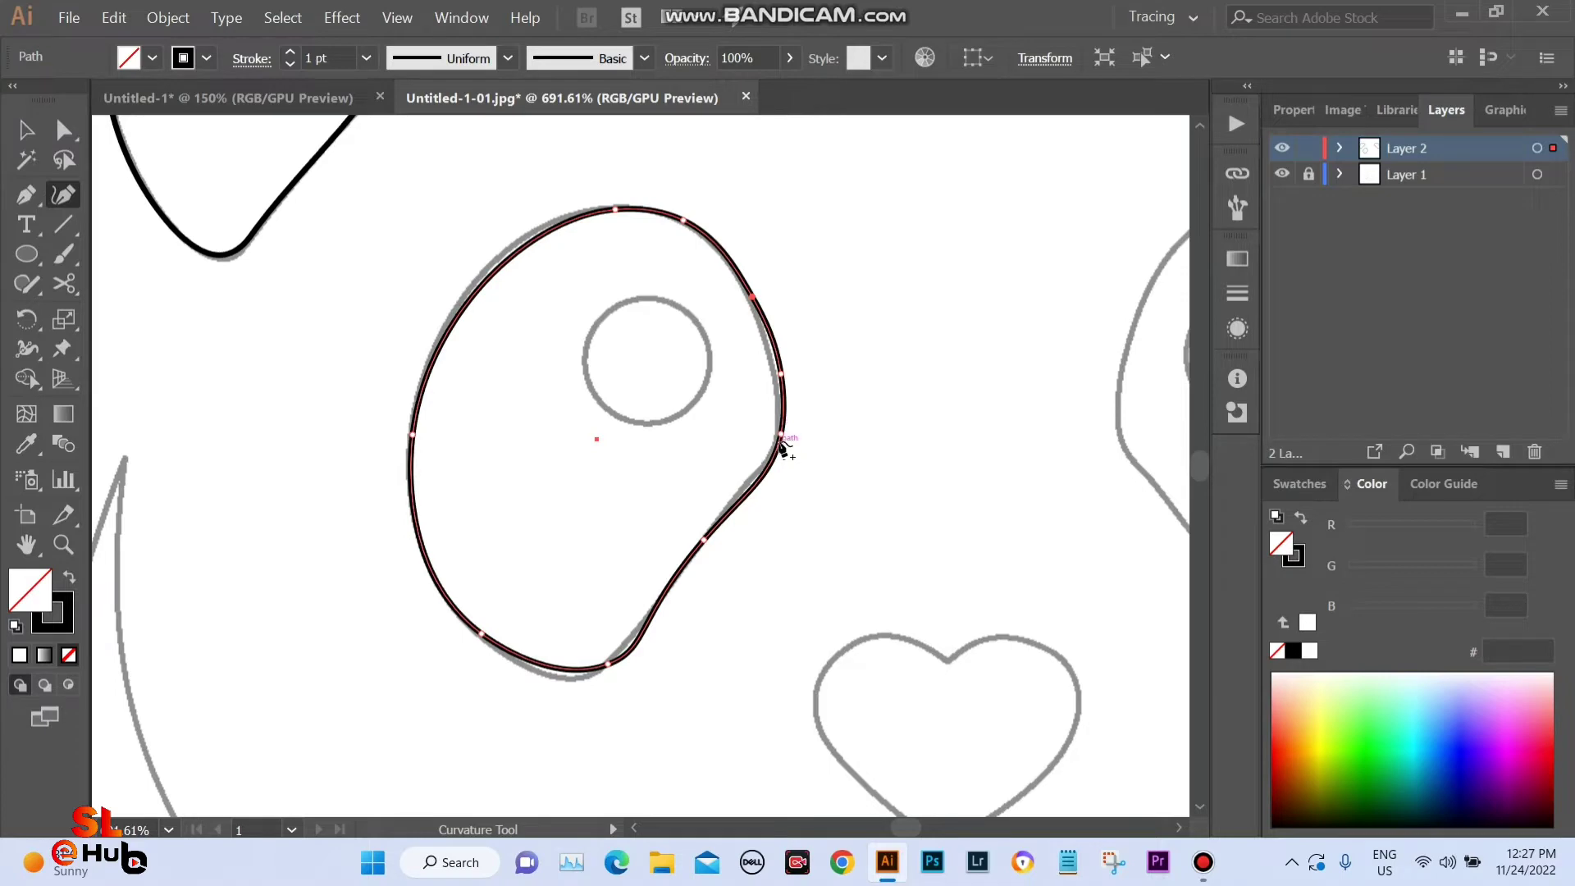
{"action": "left_click_drag", "start_coordinate": [780, 434], "coordinate": [755, 473]}
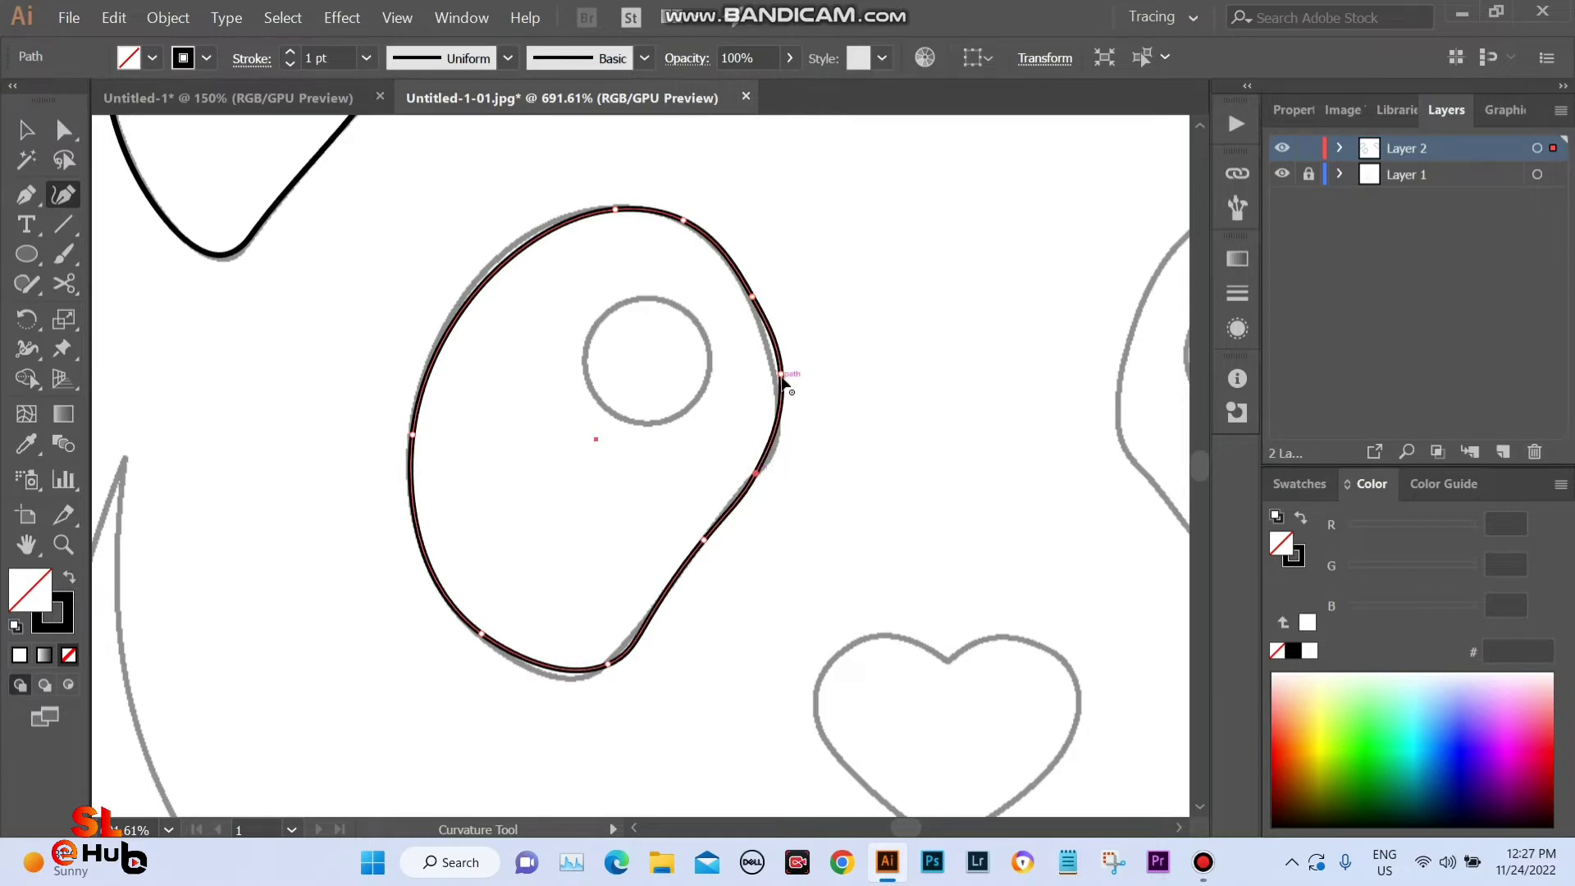
{"action": "left_click", "coordinate": [779, 436]}
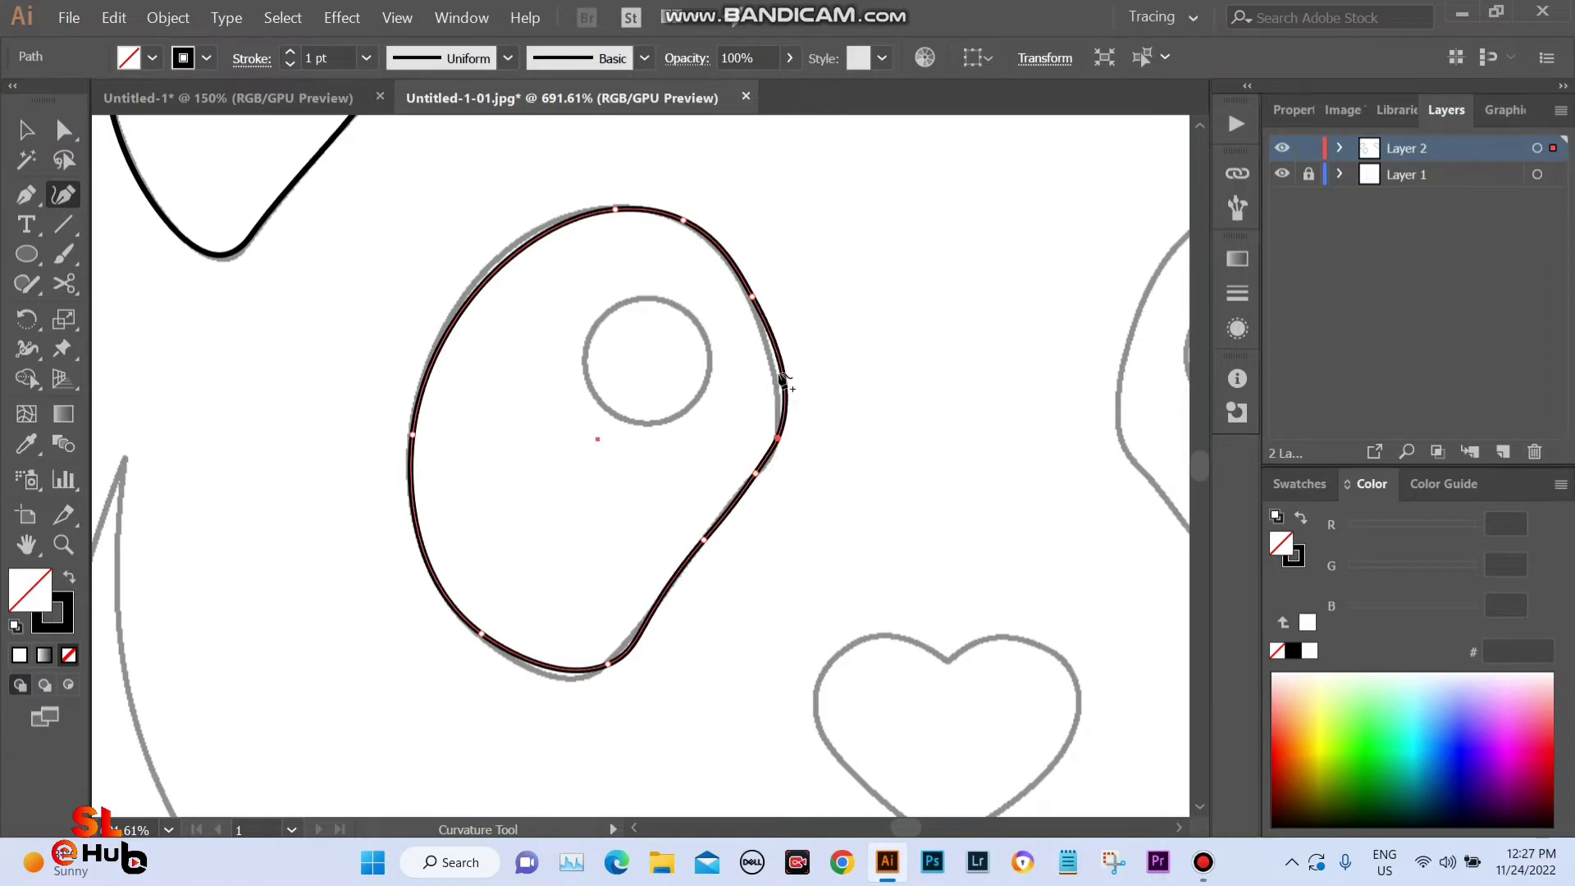
{"action": "left_click", "coordinate": [782, 382]}
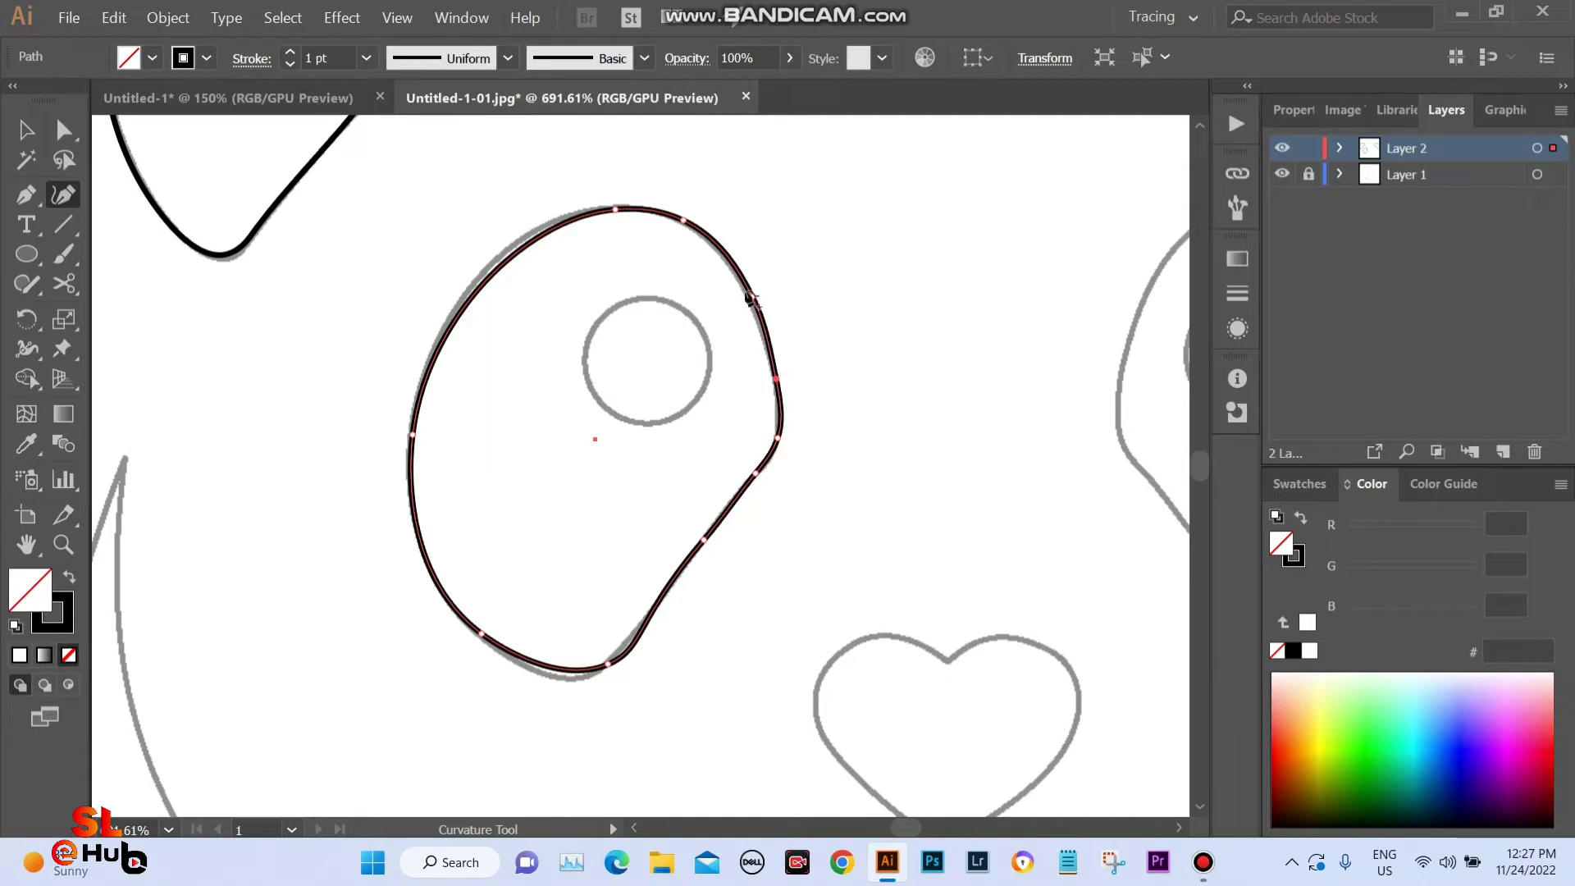
{"action": "left_click", "coordinate": [514, 251]}
{"action": "left_click_drag", "start_coordinate": [515, 251], "coordinate": [516, 249]}
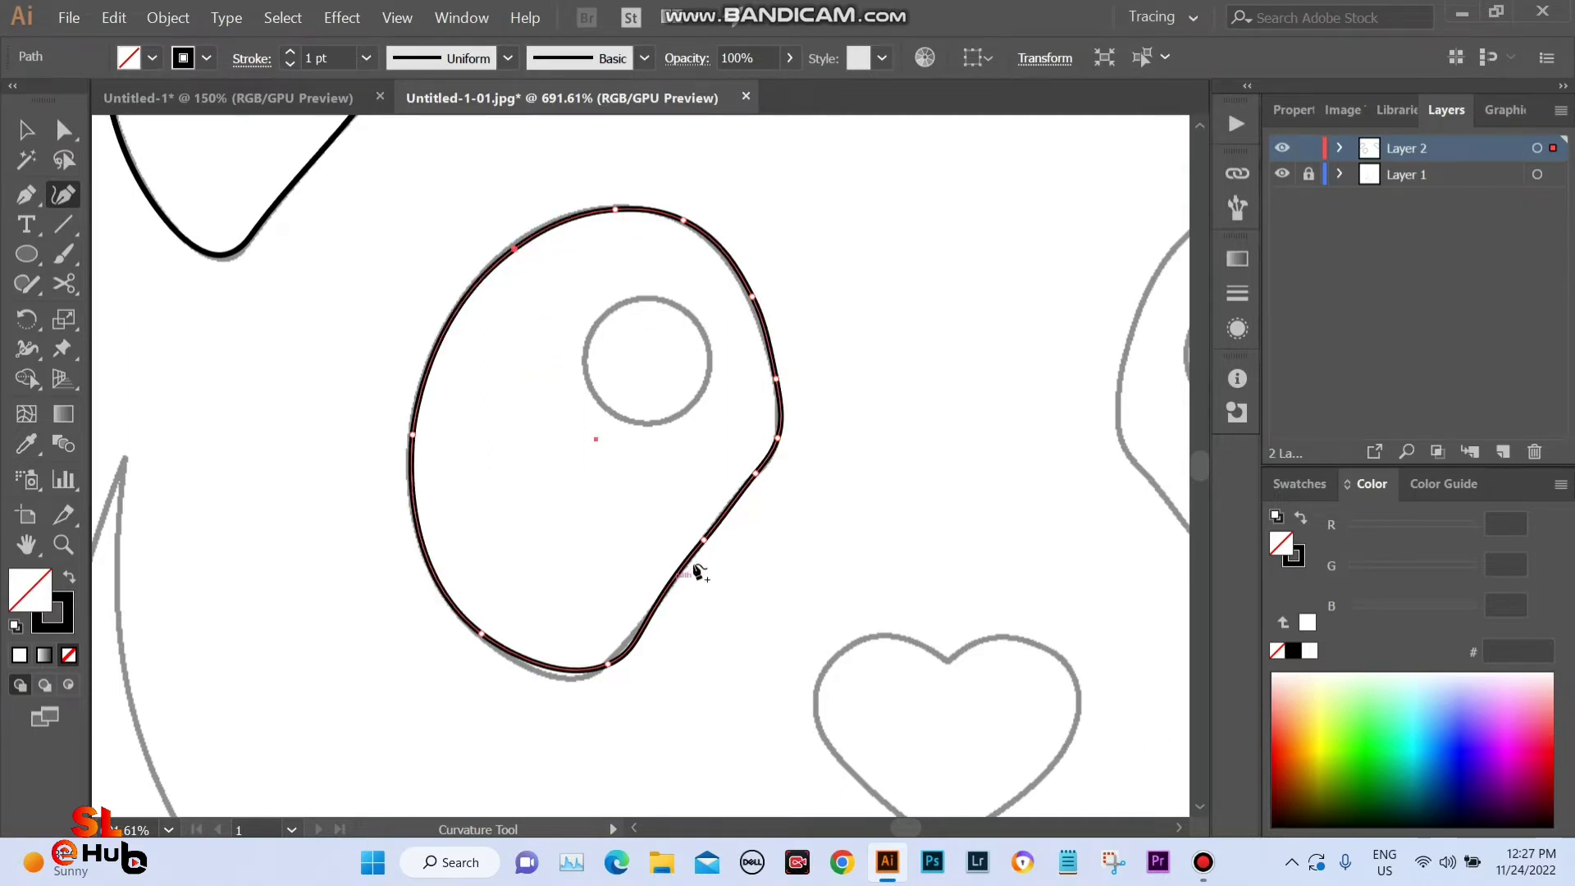
{"action": "left_click_drag", "start_coordinate": [607, 667], "coordinate": [579, 678]}
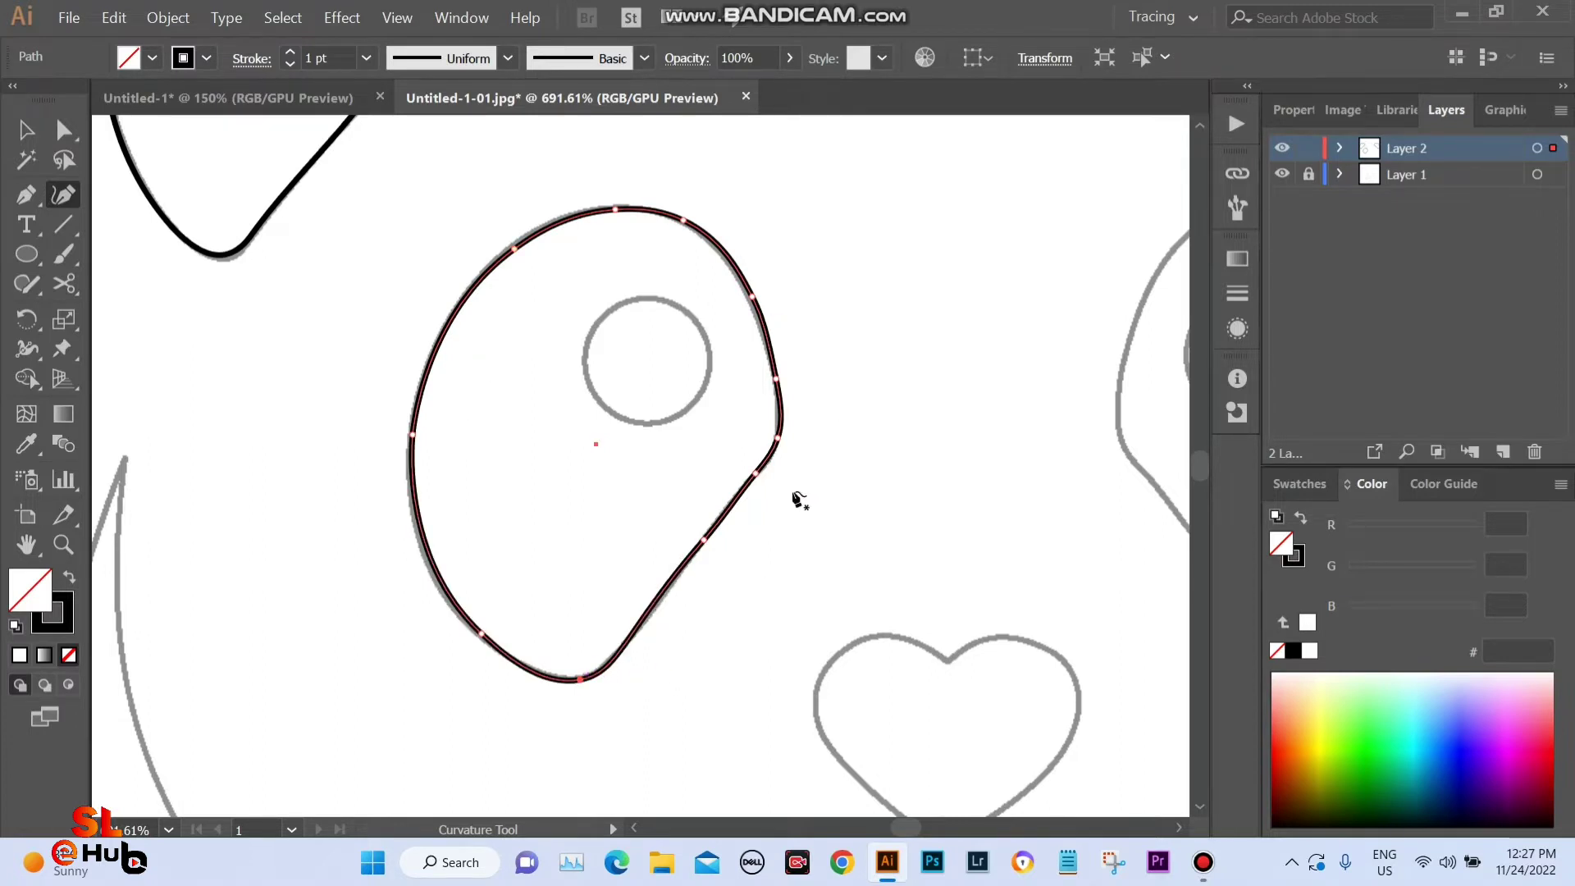
Draw a circle of about 0.3 in over the inner eye ring of the left patch.
{"action": "left_click", "coordinate": [26, 133]}
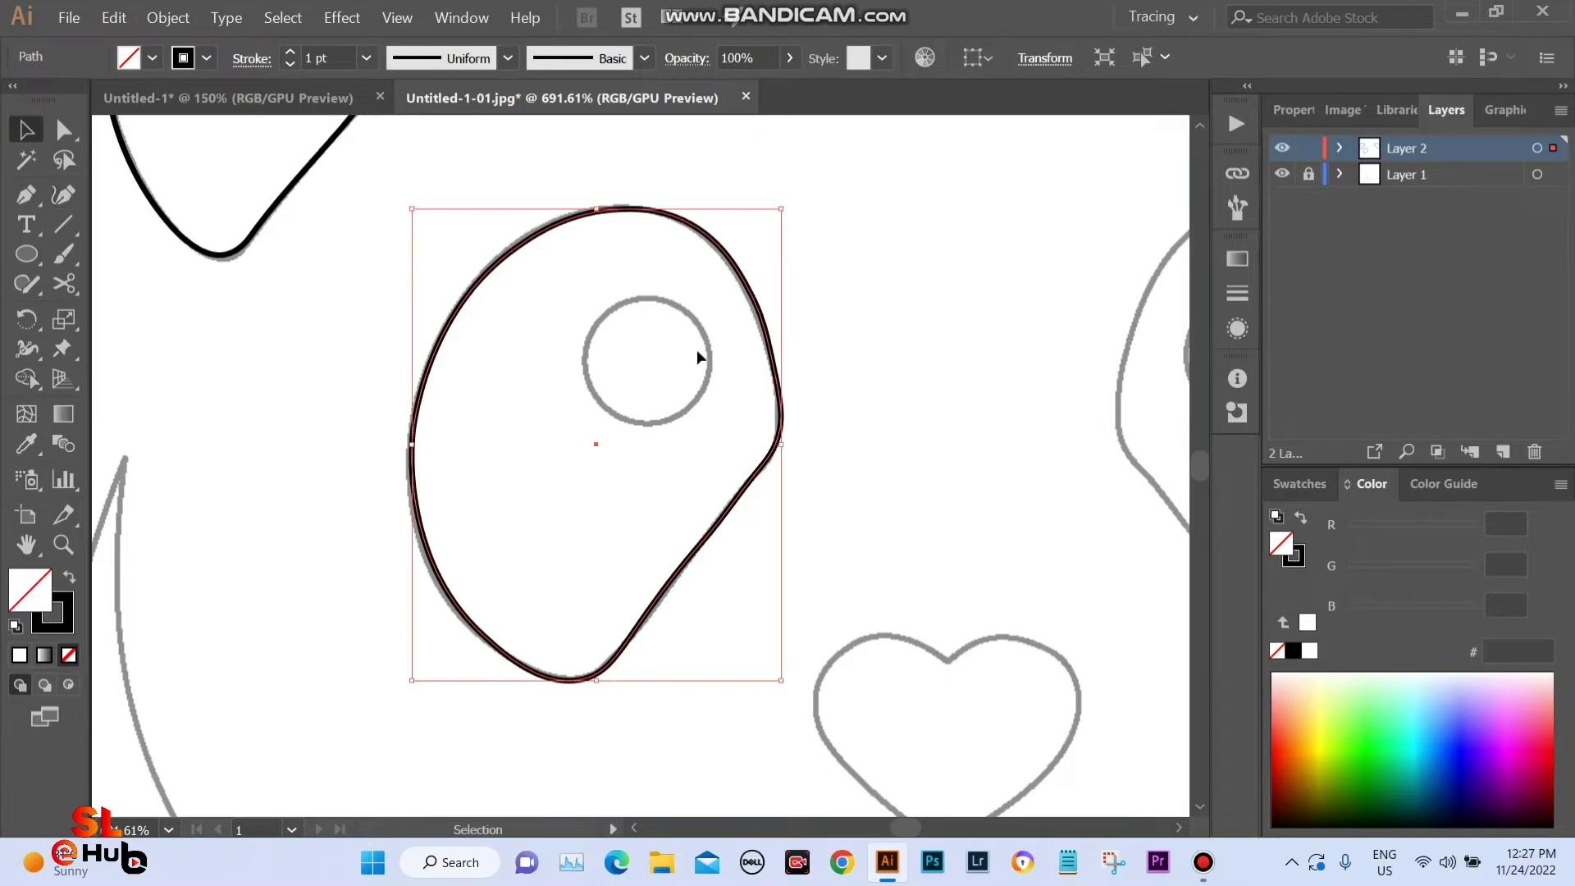
{"action": "key", "text": "ctrl+minus"}
{"action": "left_click_drag", "start_coordinate": [735, 539], "coordinate": [681, 496]}
{"action": "left_click", "coordinate": [406, 351]}
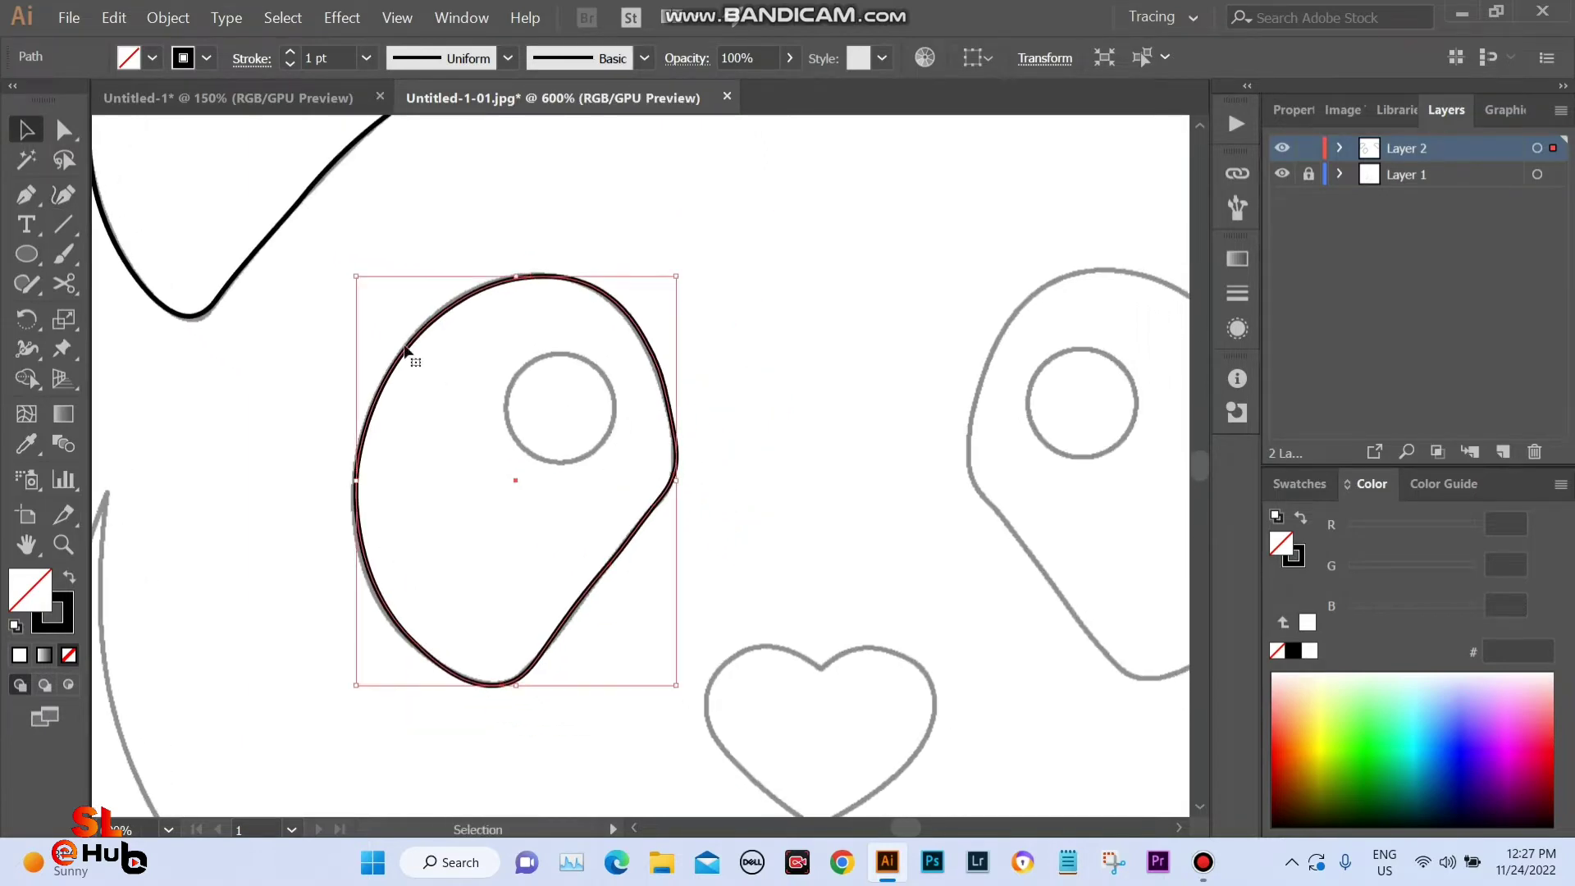
{"action": "left_click", "coordinate": [26, 254]}
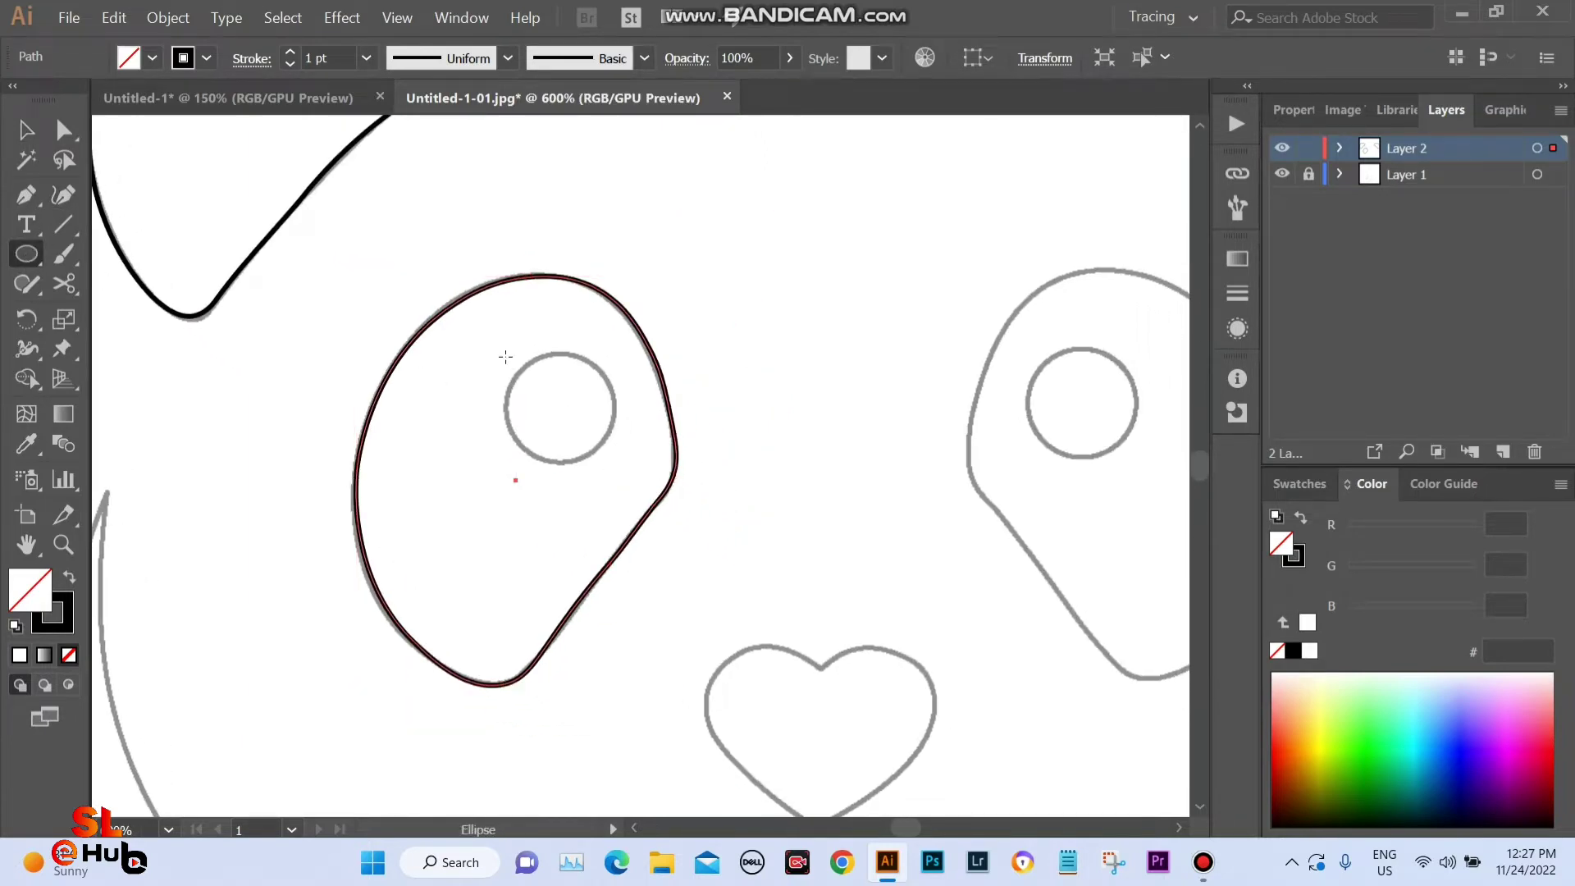
{"action": "left_click_drag", "start_coordinate": [515, 361], "coordinate": [615, 459]}
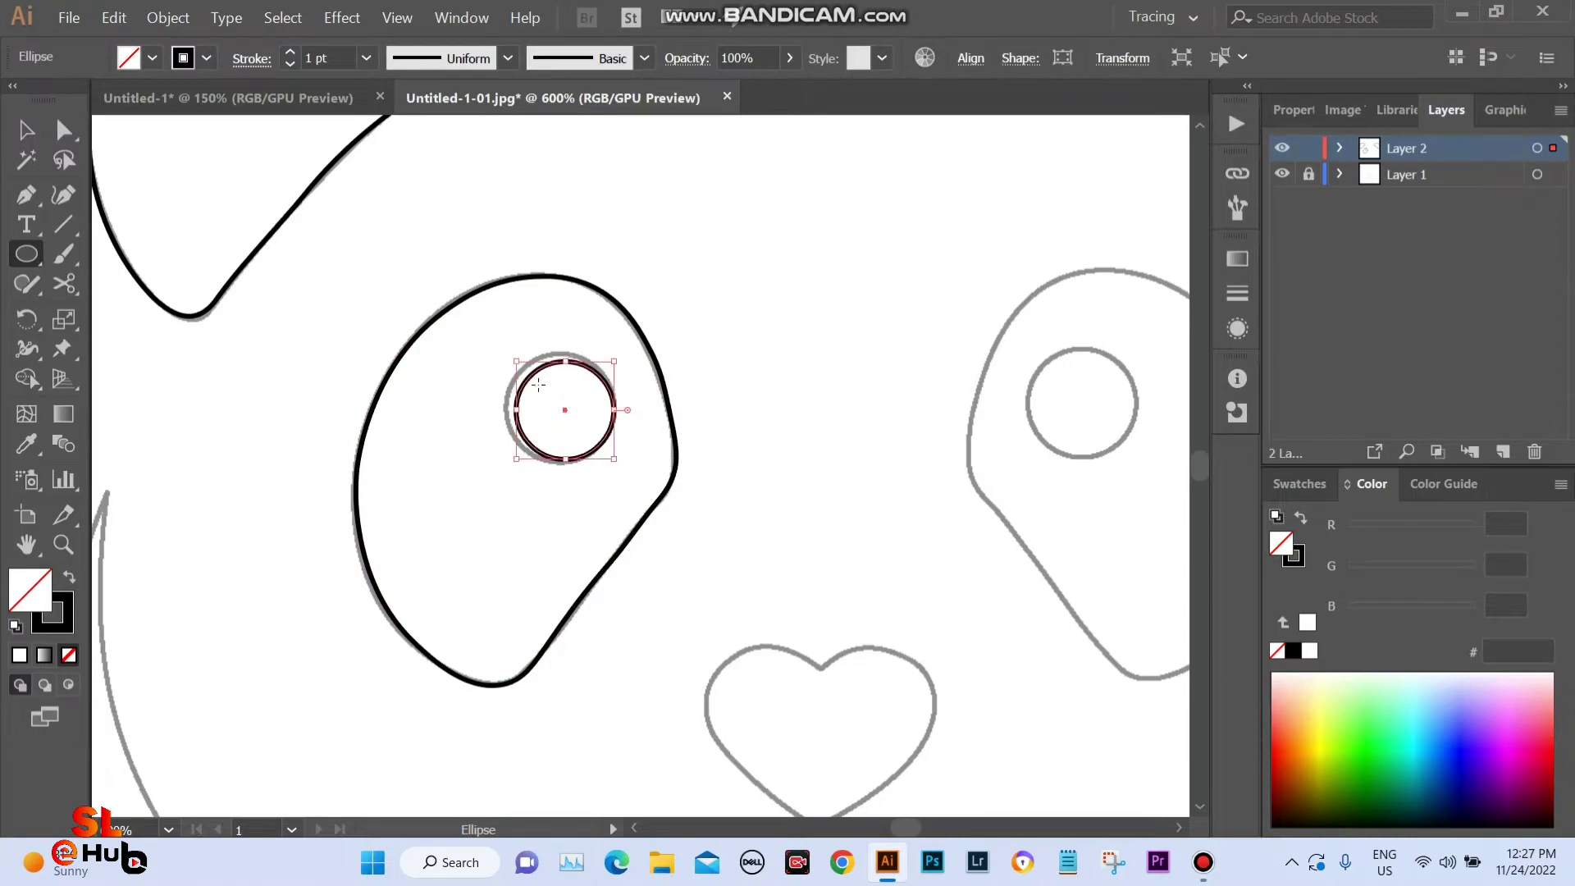
{"action": "left_click_drag", "start_coordinate": [511, 361], "coordinate": [506, 351]}
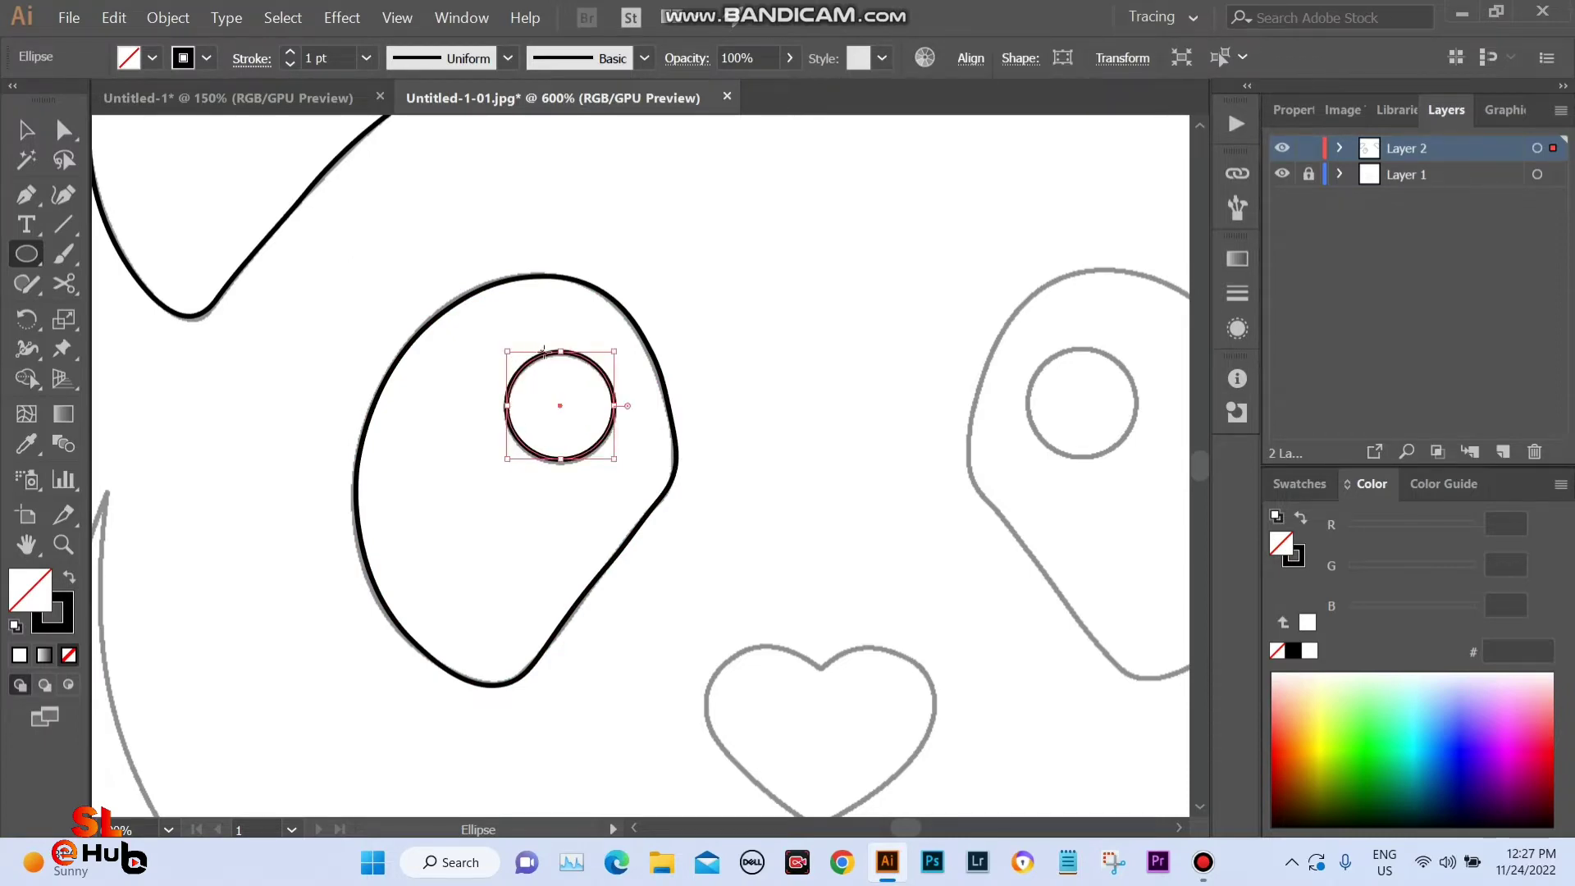
{"action": "left_click_drag", "start_coordinate": [508, 461], "coordinate": [509, 460]}
Zoom out and select the left eye patch together with its inner circle.
{"action": "left_click", "coordinate": [26, 130]}
{"action": "left_click", "coordinate": [744, 354]}
{"action": "left_click", "coordinate": [740, 476], "text": "ctrl+alt"}
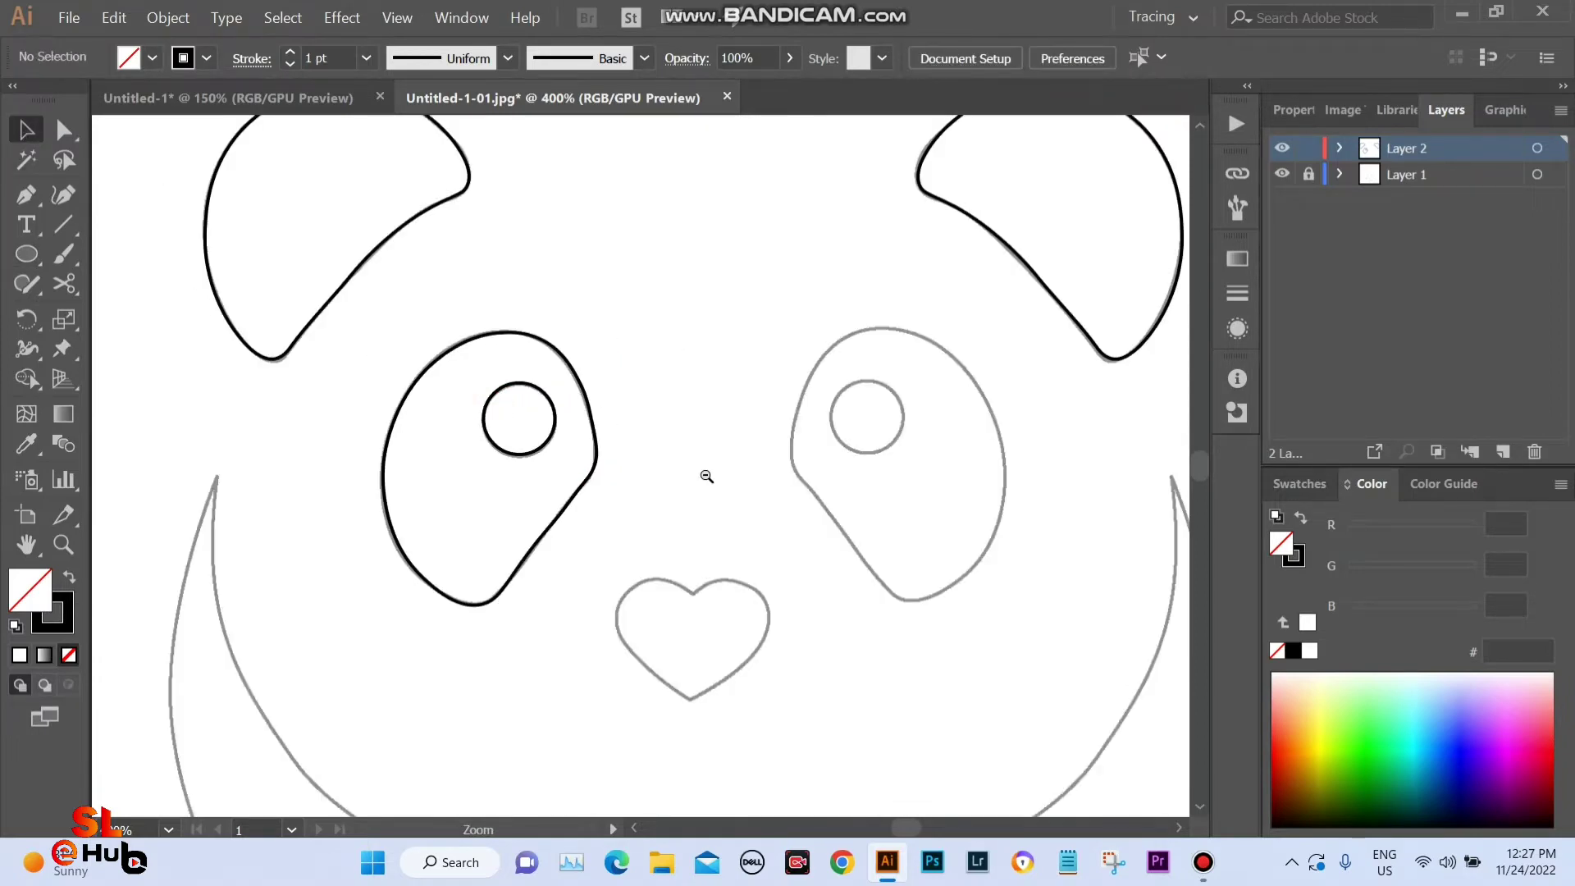
{"action": "left_click", "coordinate": [517, 425]}
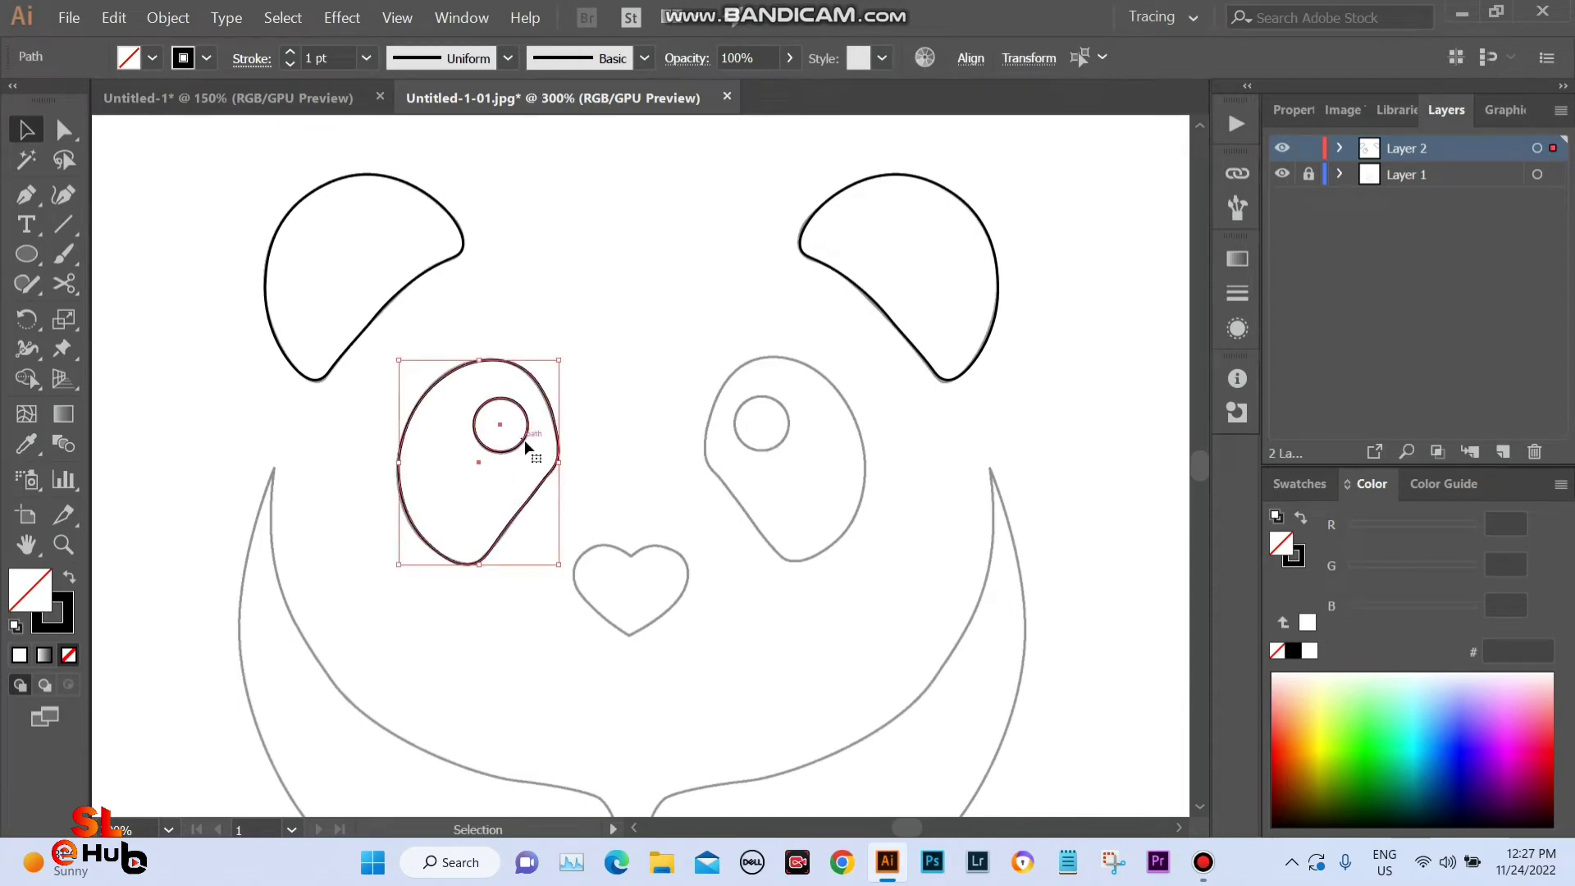
Copy the left eye to the right, reflect it vertically, and place it on the right eye template.
{"action": "left_click_drag", "start_coordinate": [516, 442], "coordinate": [813, 447]}
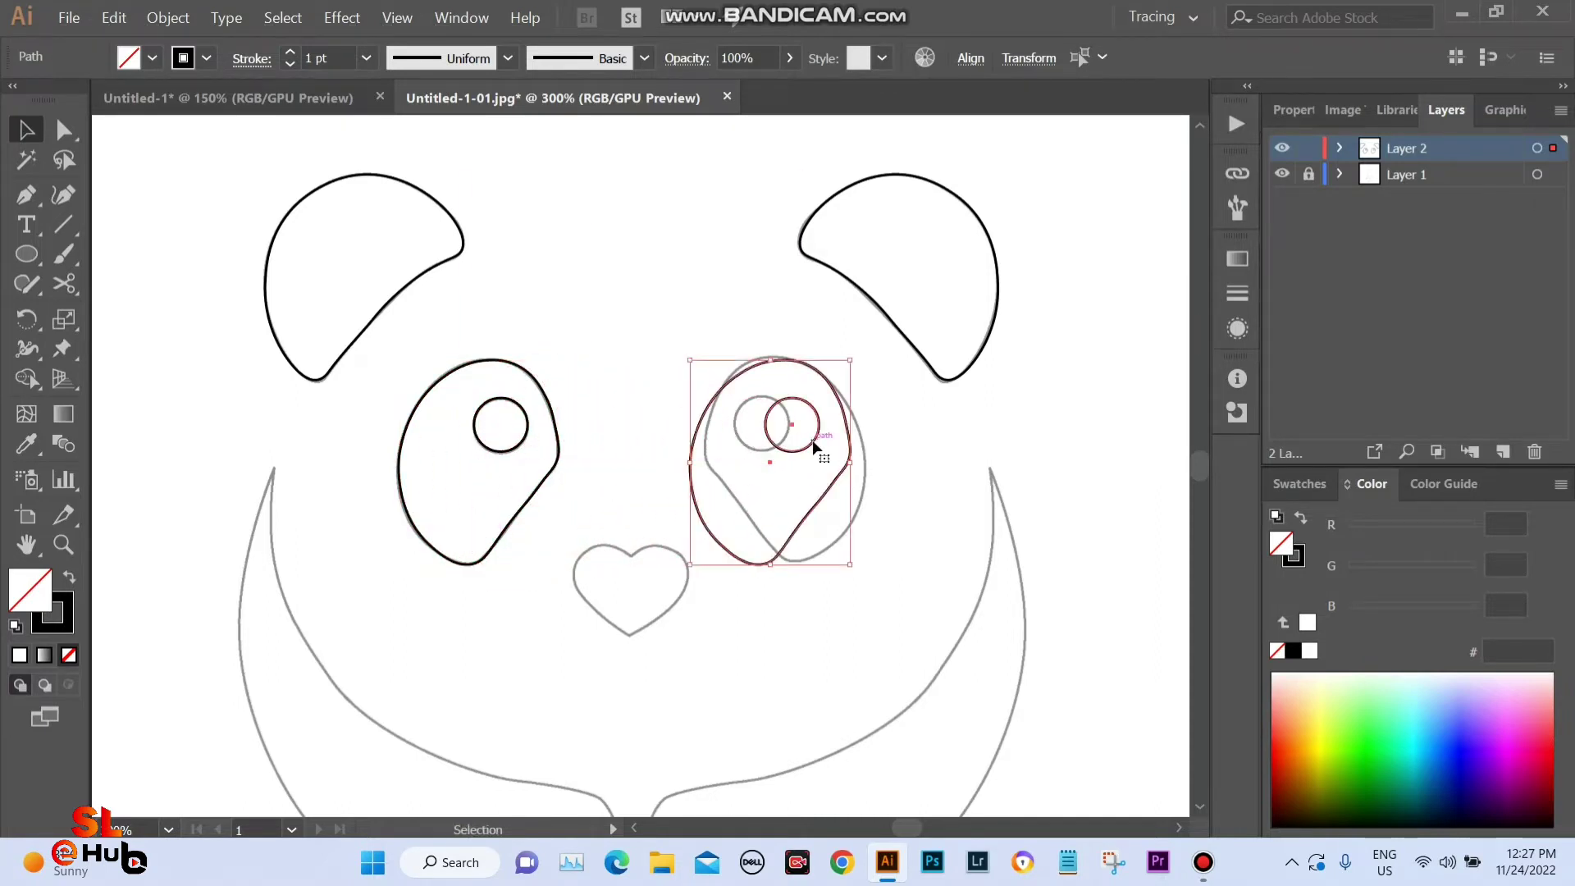
{"action": "right_click", "coordinate": [814, 447]}
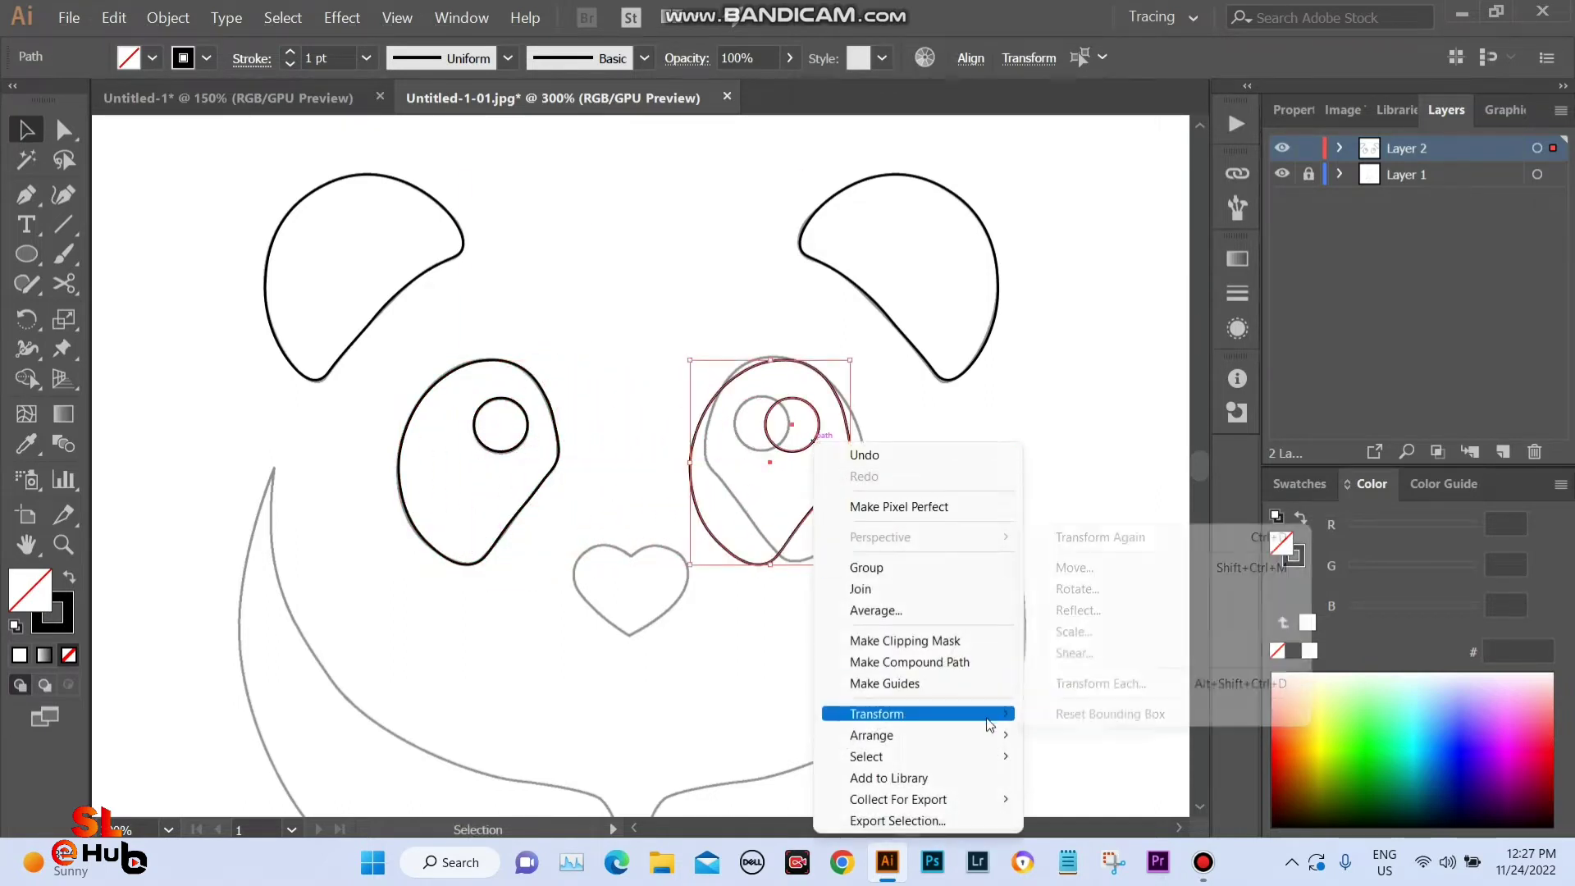
{"action": "mouse_move", "coordinate": [917, 713]}
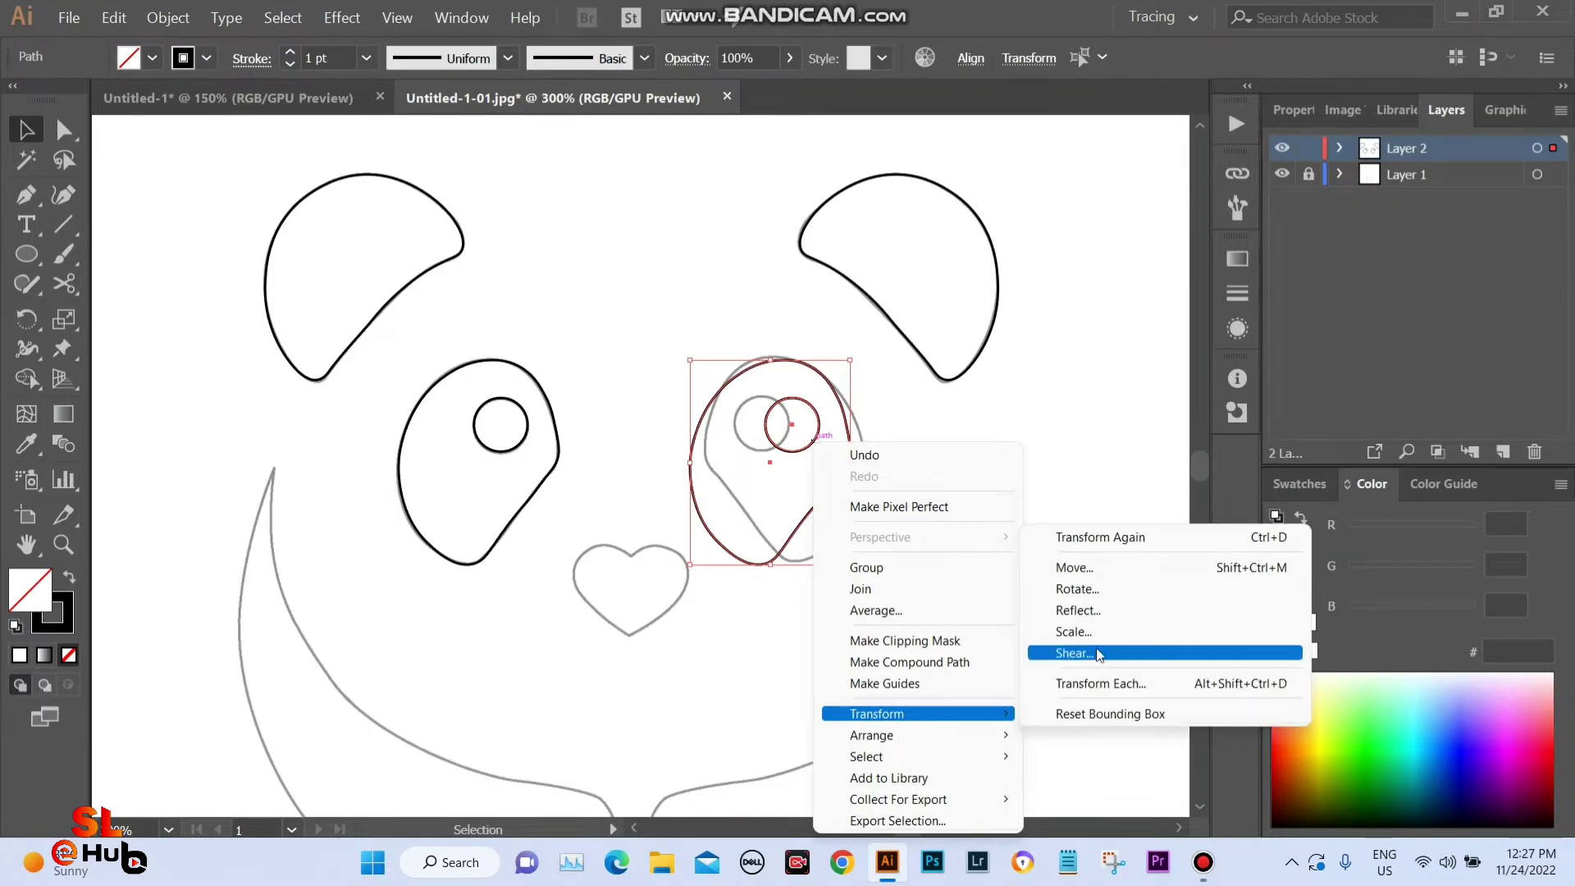
{"action": "left_click", "coordinate": [1098, 616]}
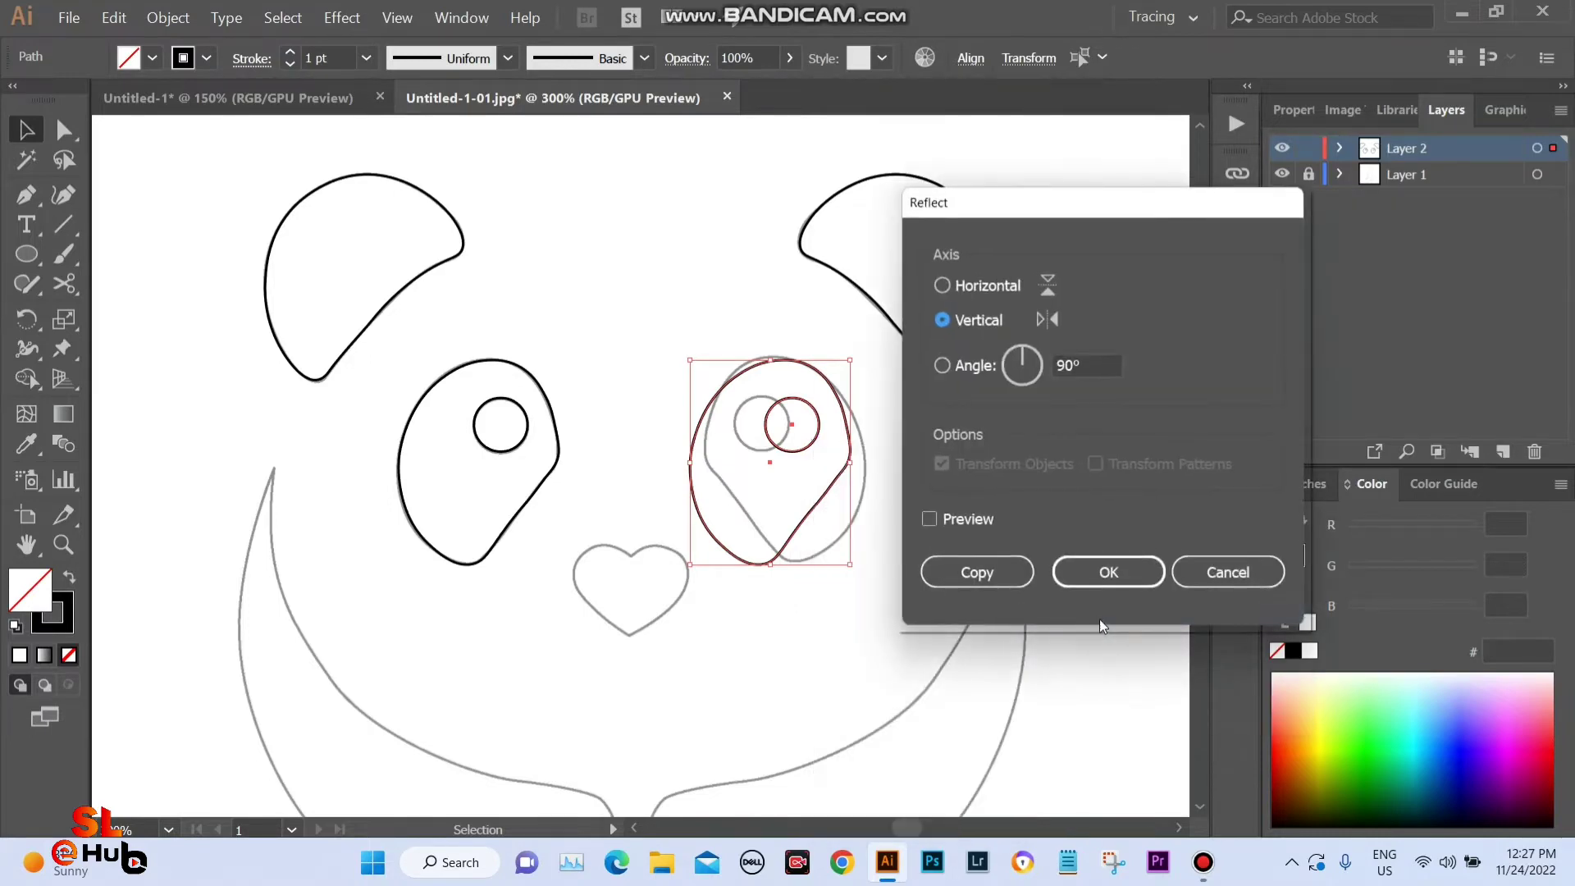
{"action": "left_click", "coordinate": [1095, 574]}
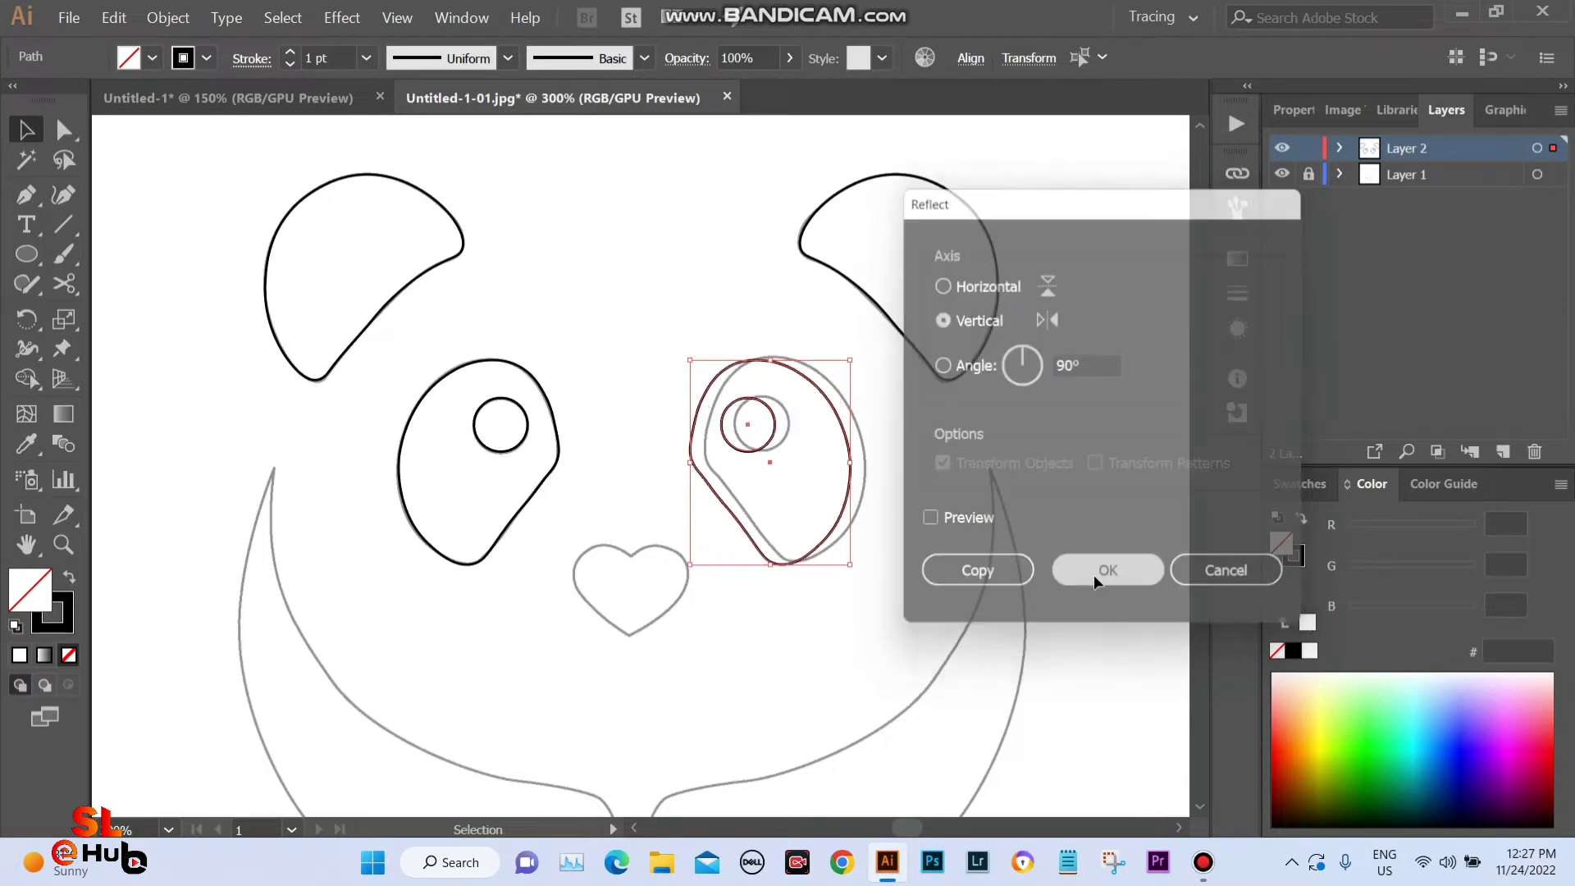
{"action": "left_click_drag", "start_coordinate": [838, 529], "coordinate": [852, 520]}
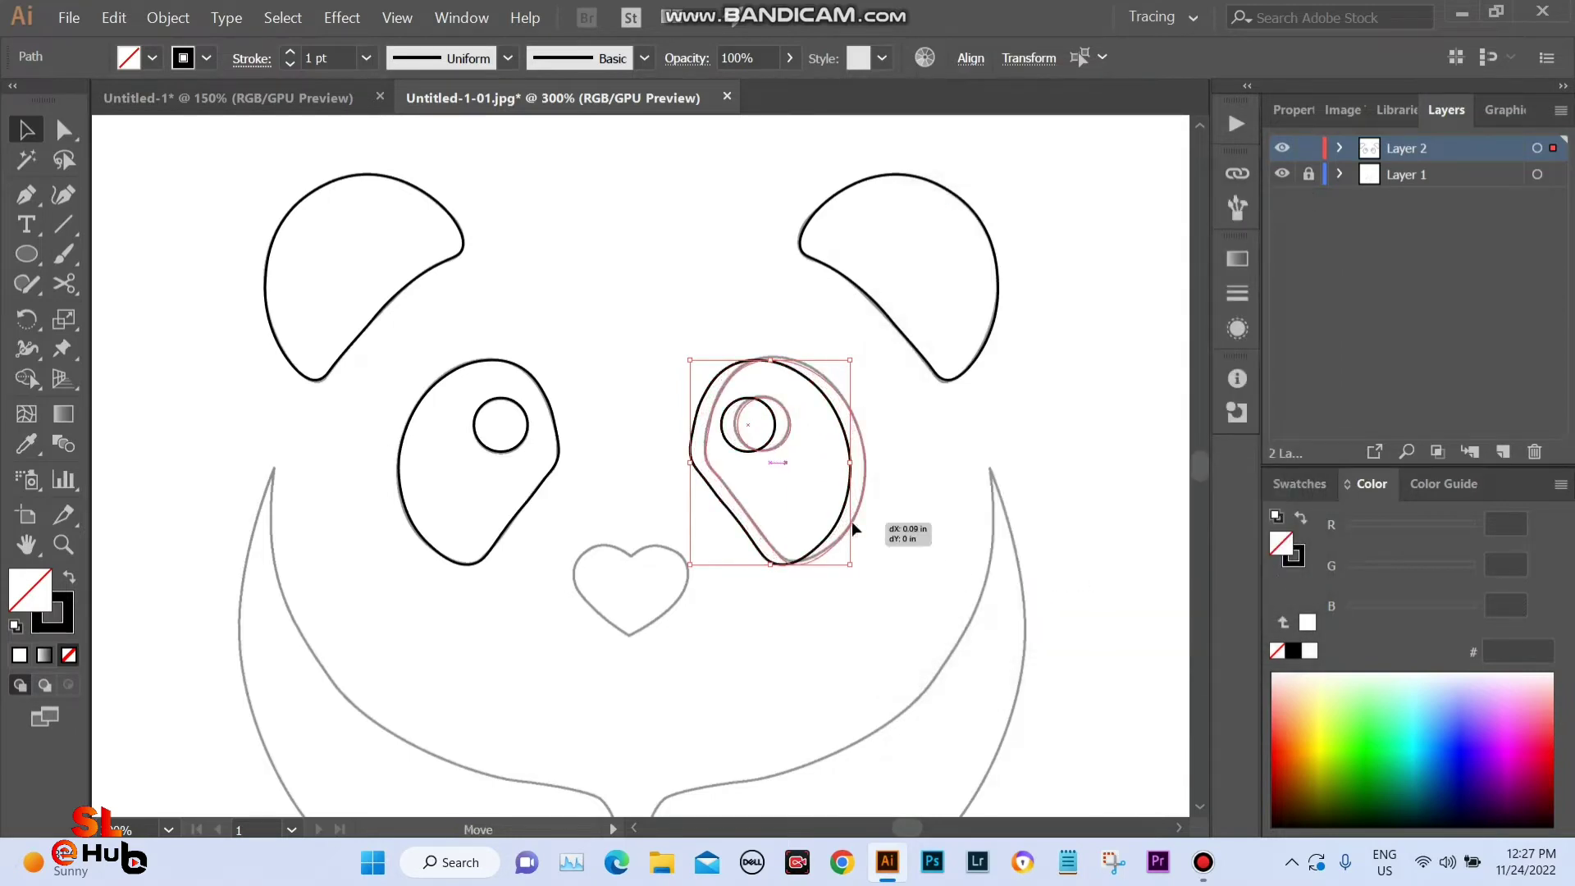
{"action": "left_click", "coordinate": [960, 523]}
Select the right eye patch and nudge it slightly so it sits on the grey template.
{"action": "scroll", "coordinate": [704, 535], "scroll_direction": "down", "scroll_amount": 2}
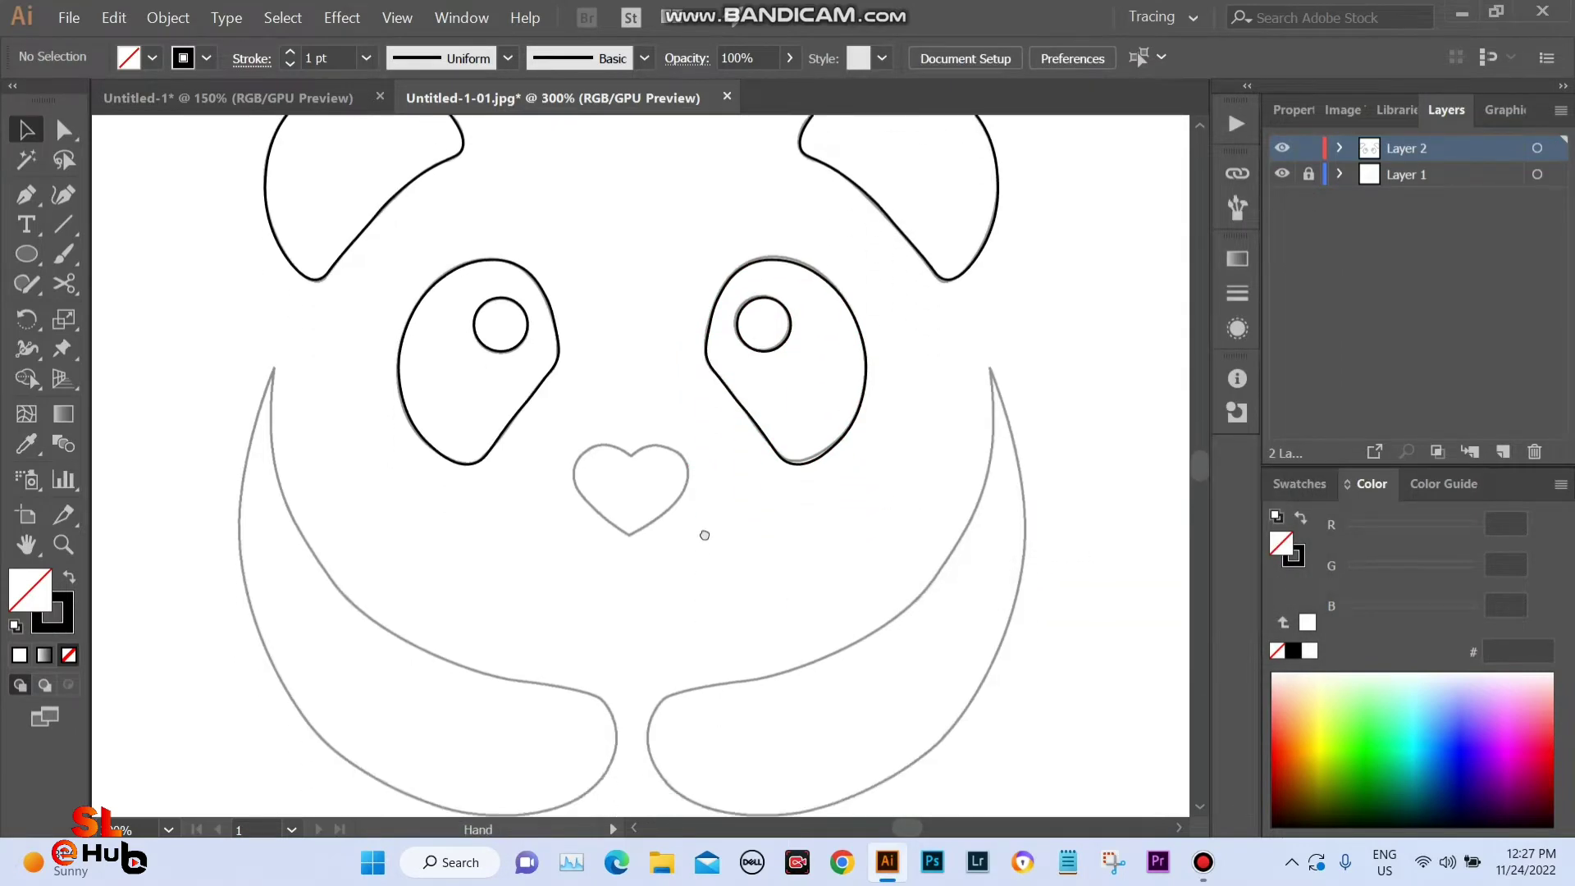
{"action": "scroll", "coordinate": [878, 457], "scroll_direction": "down", "scroll_amount": 1}
{"action": "left_click", "coordinate": [753, 283]}
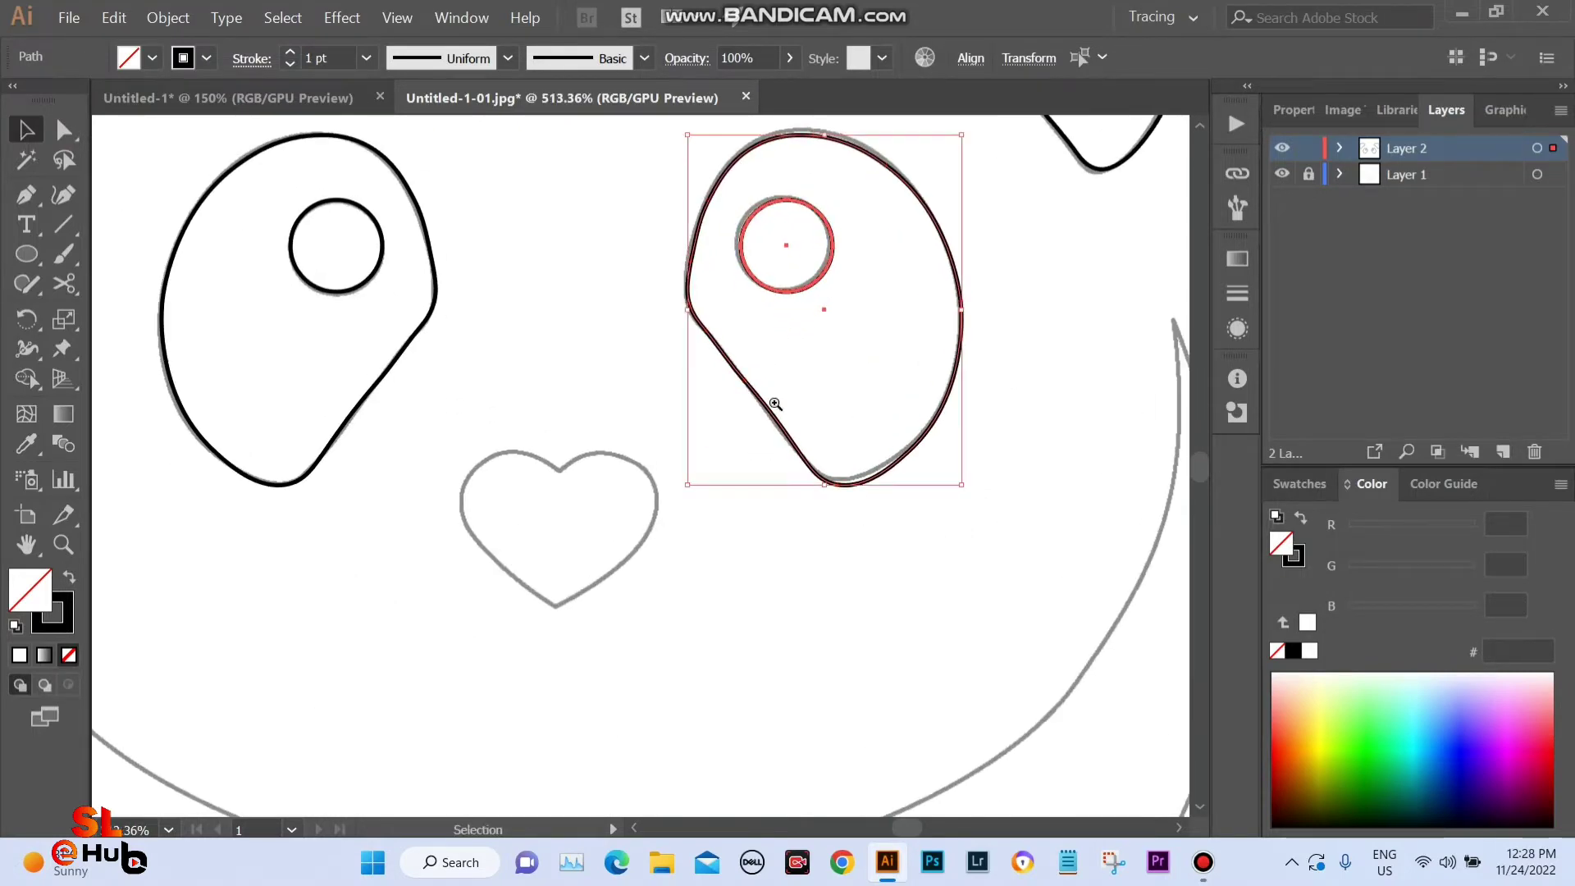
{"action": "scroll", "coordinate": [766, 405], "scroll_direction": "up", "scroll_amount": 5}
{"action": "left_click_drag", "start_coordinate": [930, 543], "coordinate": [925, 532]}
{"action": "scroll", "coordinate": [802, 520], "scroll_direction": "down", "scroll_amount": 2}
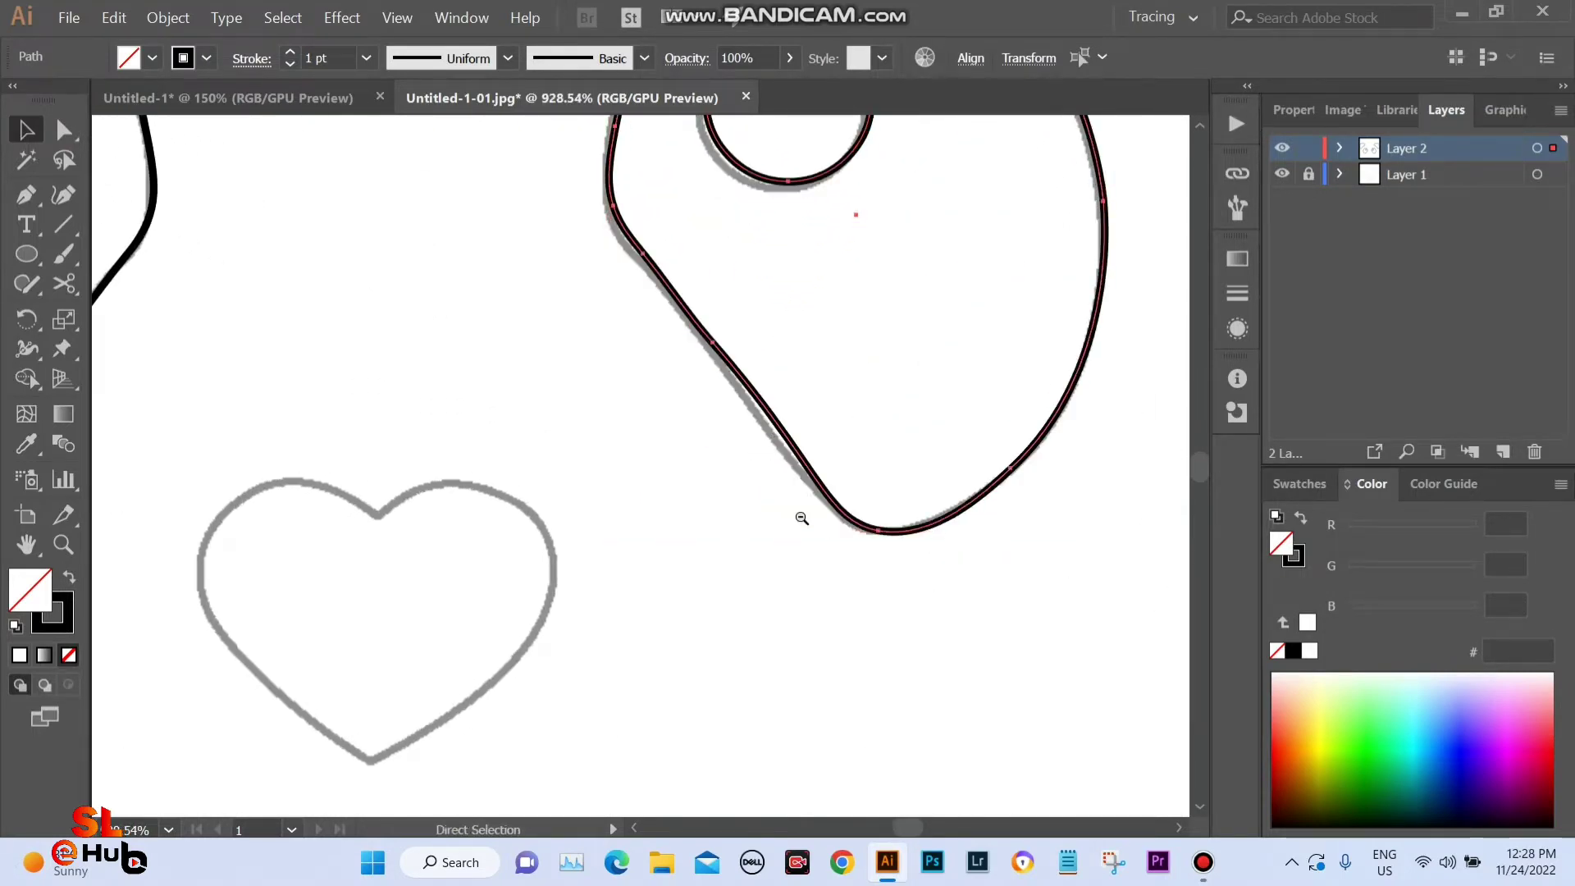
{"action": "scroll", "coordinate": [801, 520], "scroll_direction": "down", "scroll_amount": 3}
{"action": "scroll", "coordinate": [546, 471], "scroll_direction": "down", "scroll_amount": 2}
{"action": "scroll", "coordinate": [704, 537], "scroll_direction": "up", "scroll_amount": 4}
{"action": "scroll", "coordinate": [704, 538], "scroll_direction": "up", "scroll_amount": 2}
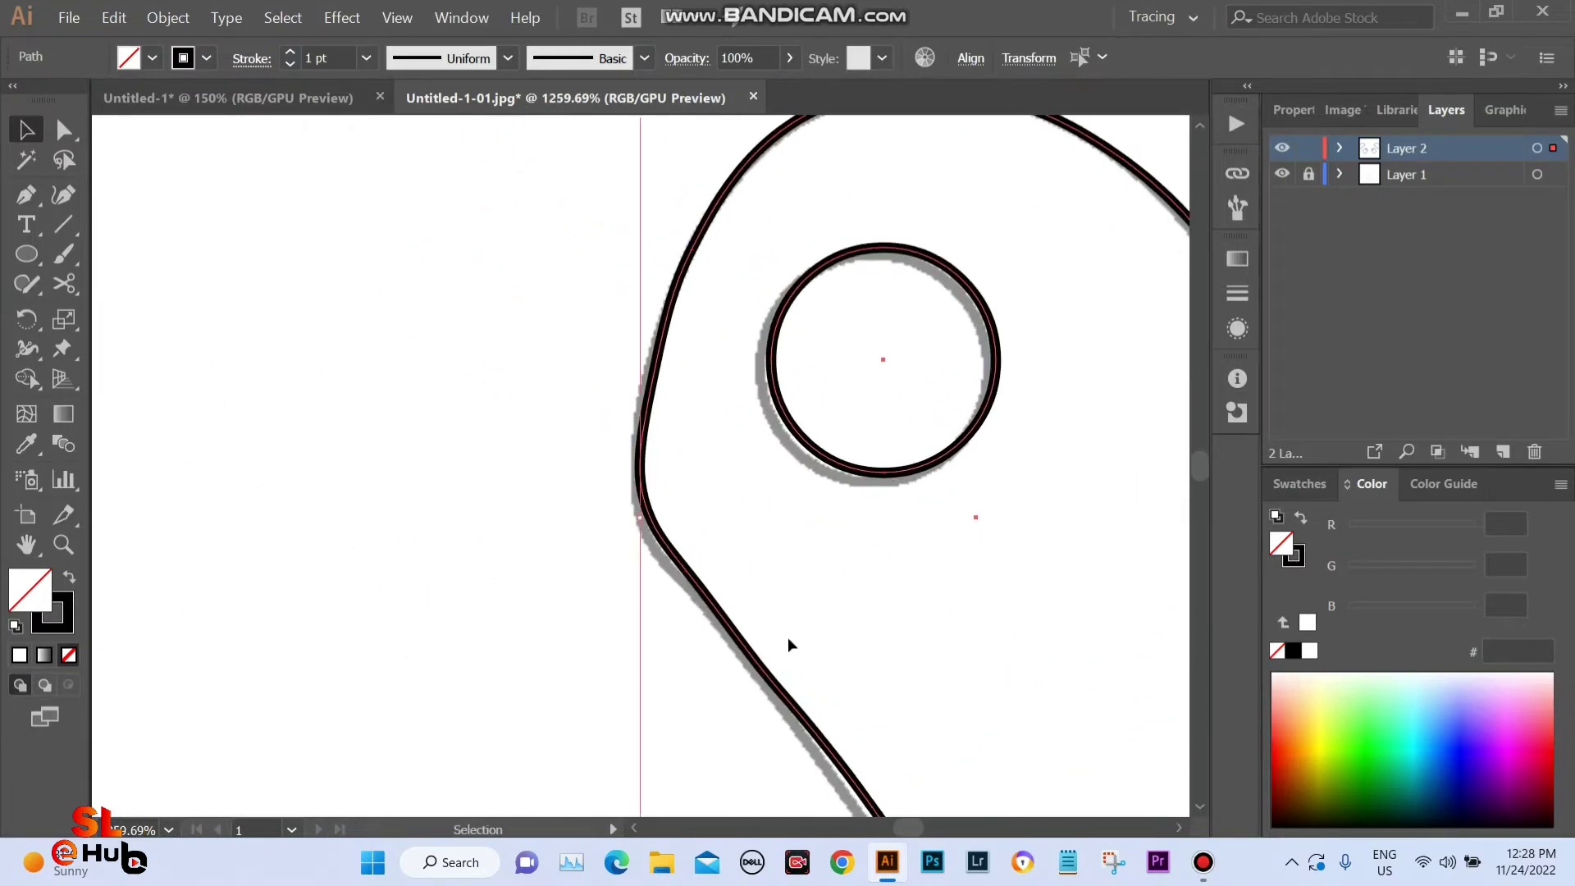
{"action": "scroll", "coordinate": [704, 537], "scroll_direction": "up", "scroll_amount": 3}
{"action": "scroll", "coordinate": [727, 534], "scroll_direction": "down", "scroll_amount": 3}
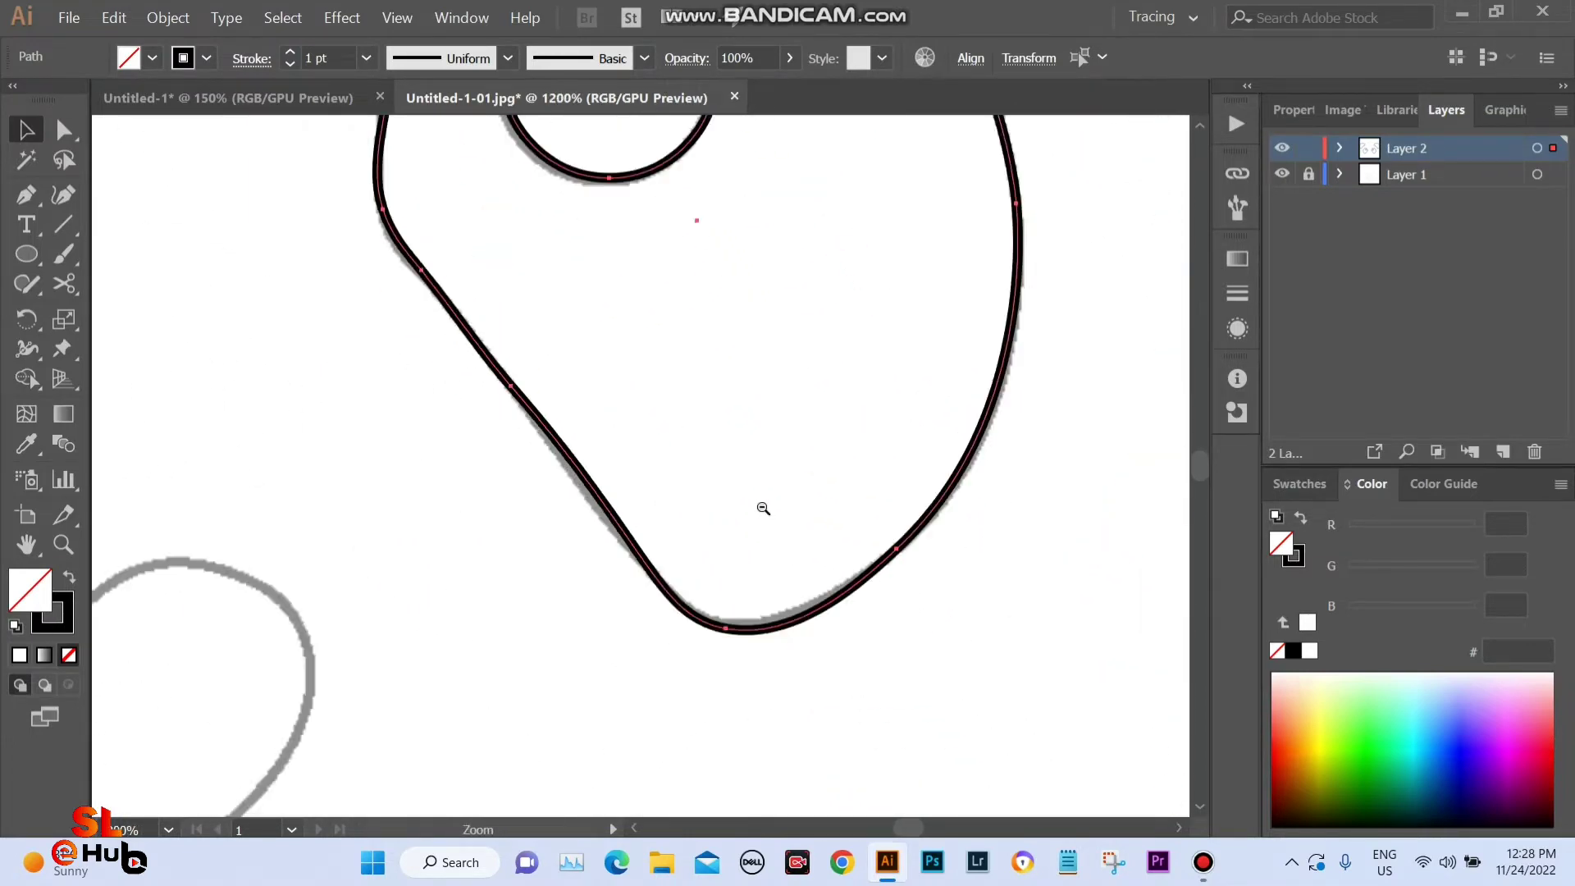
{"action": "scroll", "coordinate": [760, 510], "scroll_direction": "down", "scroll_amount": 3}
Deselect the right eye and pan to centre the whole face in view.
{"action": "left_click_drag", "start_coordinate": [563, 506], "coordinate": [706, 531]}
{"action": "left_click", "coordinate": [543, 563]}
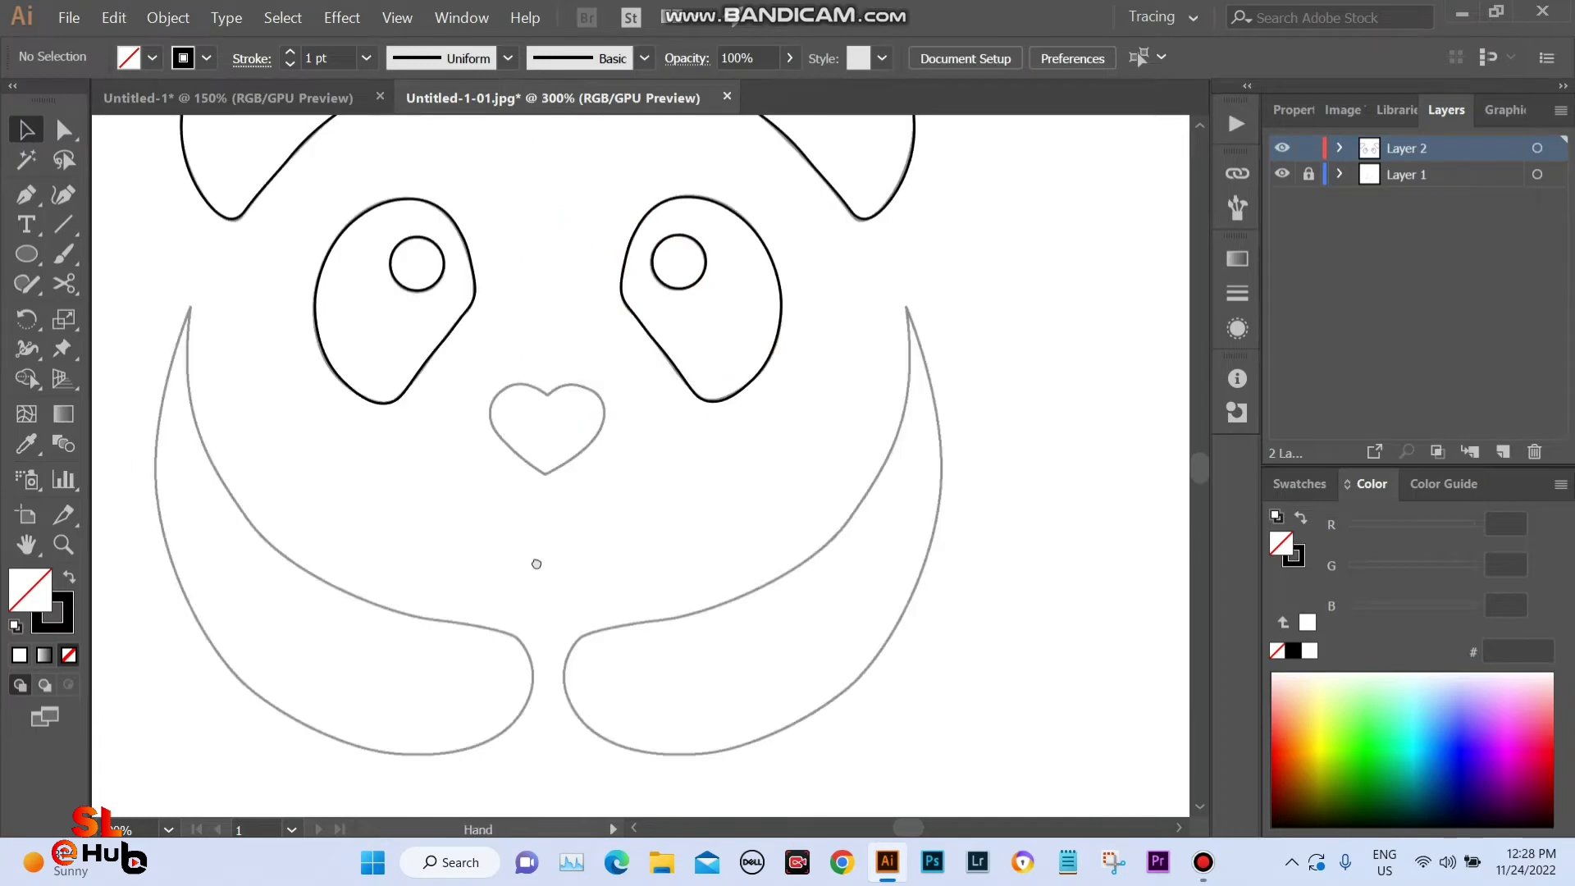
{"action": "left_click_drag", "start_coordinate": [344, 627], "coordinate": [466, 623]}
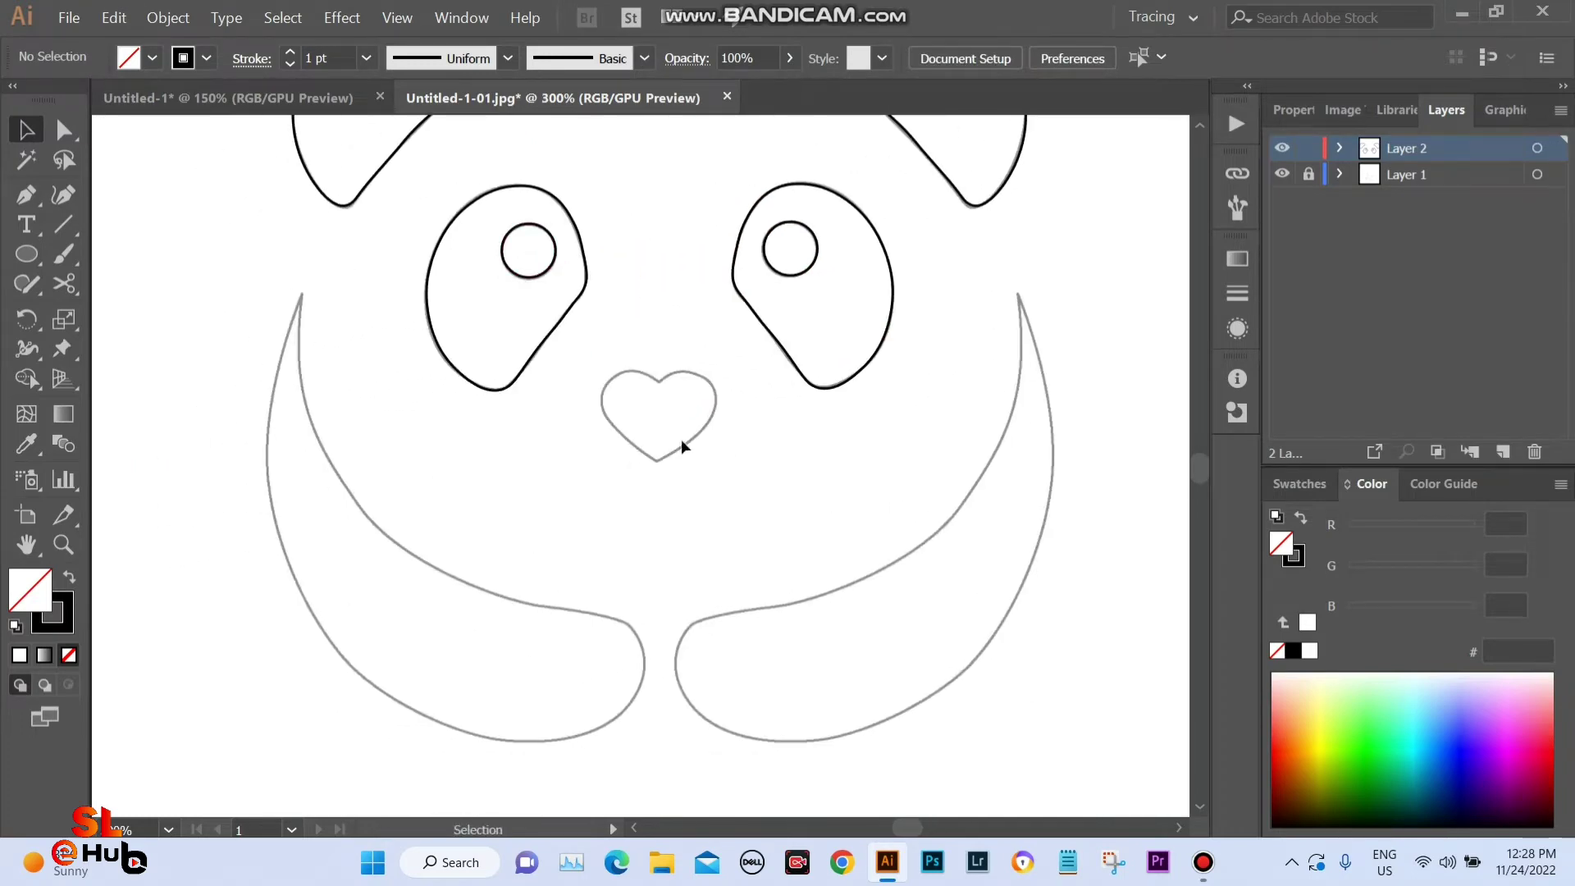
{"action": "left_click_drag", "start_coordinate": [527, 413], "coordinate": [549, 447]}
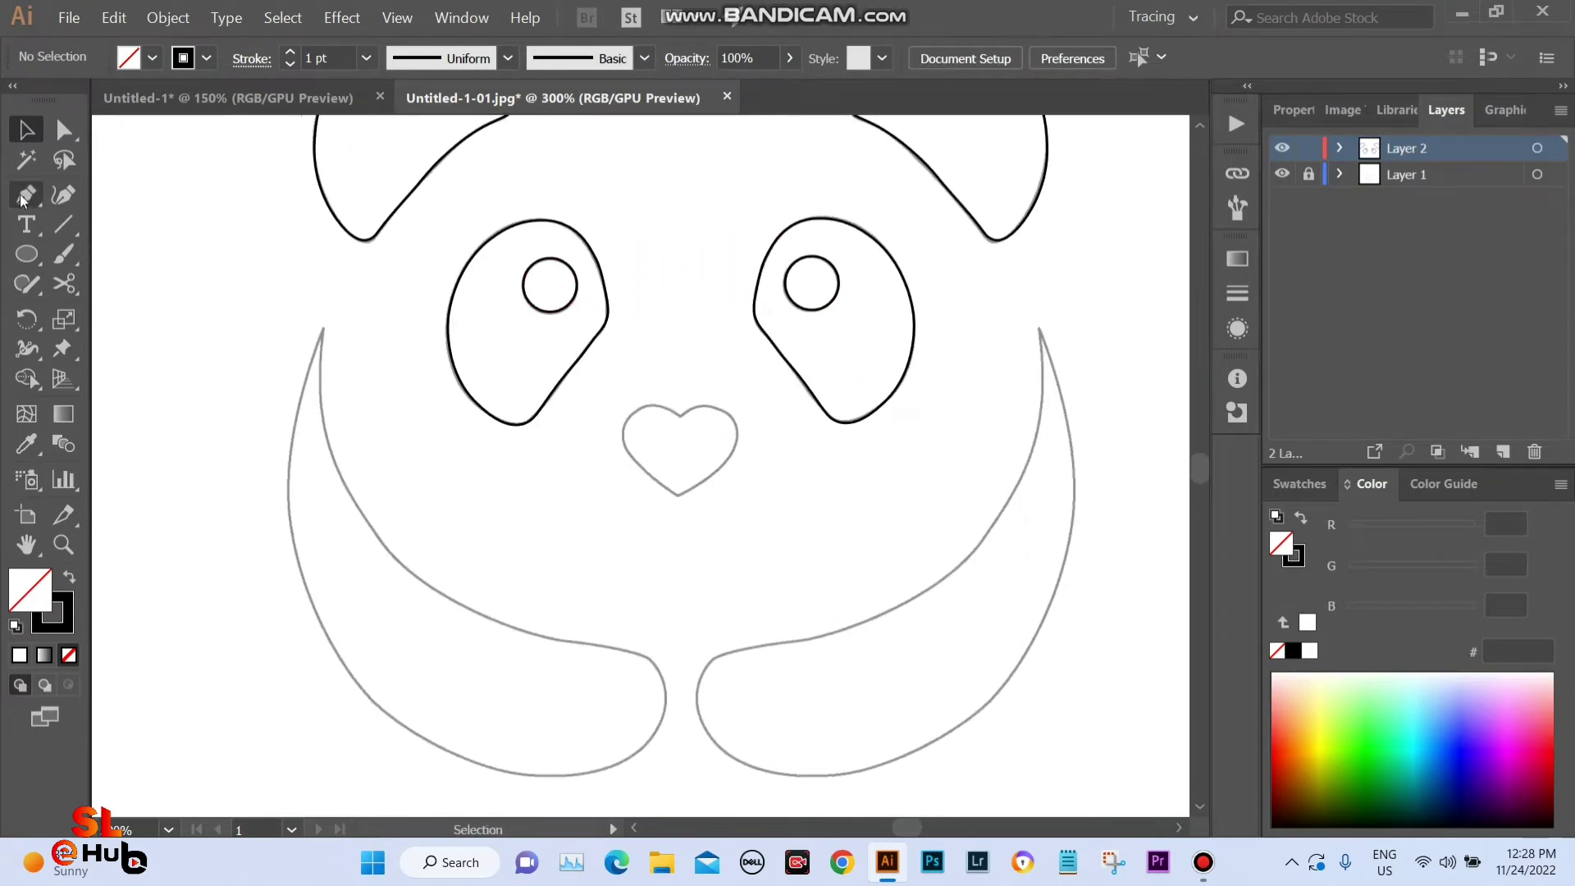
Trace the left arm's outer edge and rounded bottom with Pen tool anchors.
{"action": "left_click", "coordinate": [23, 197]}
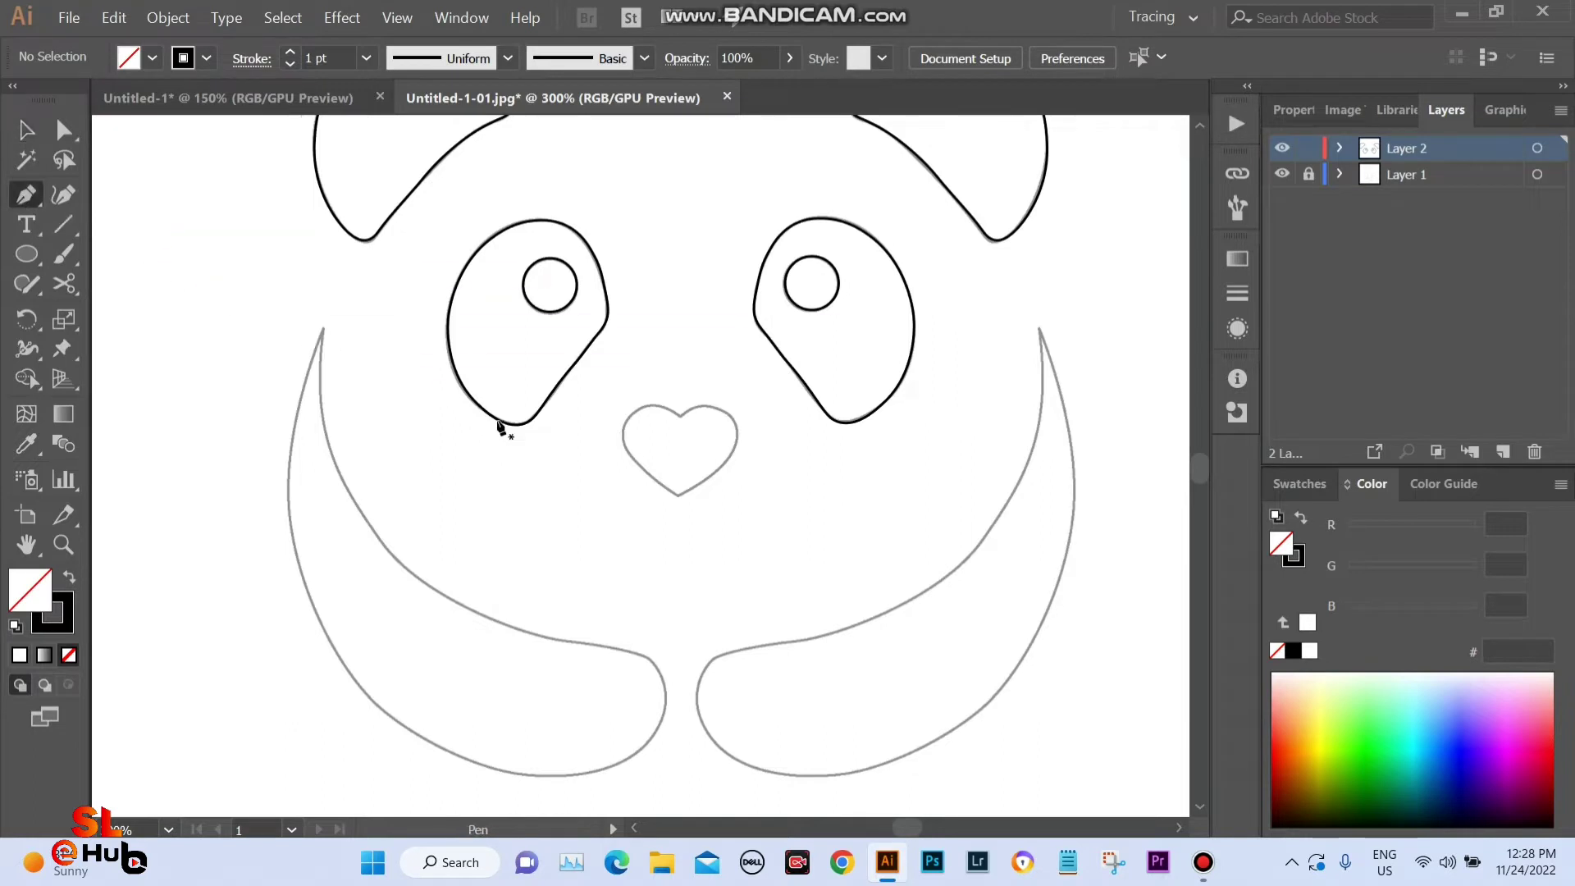
{"action": "scroll", "coordinate": [513, 508], "scroll_direction": "down", "scroll_amount": 2}
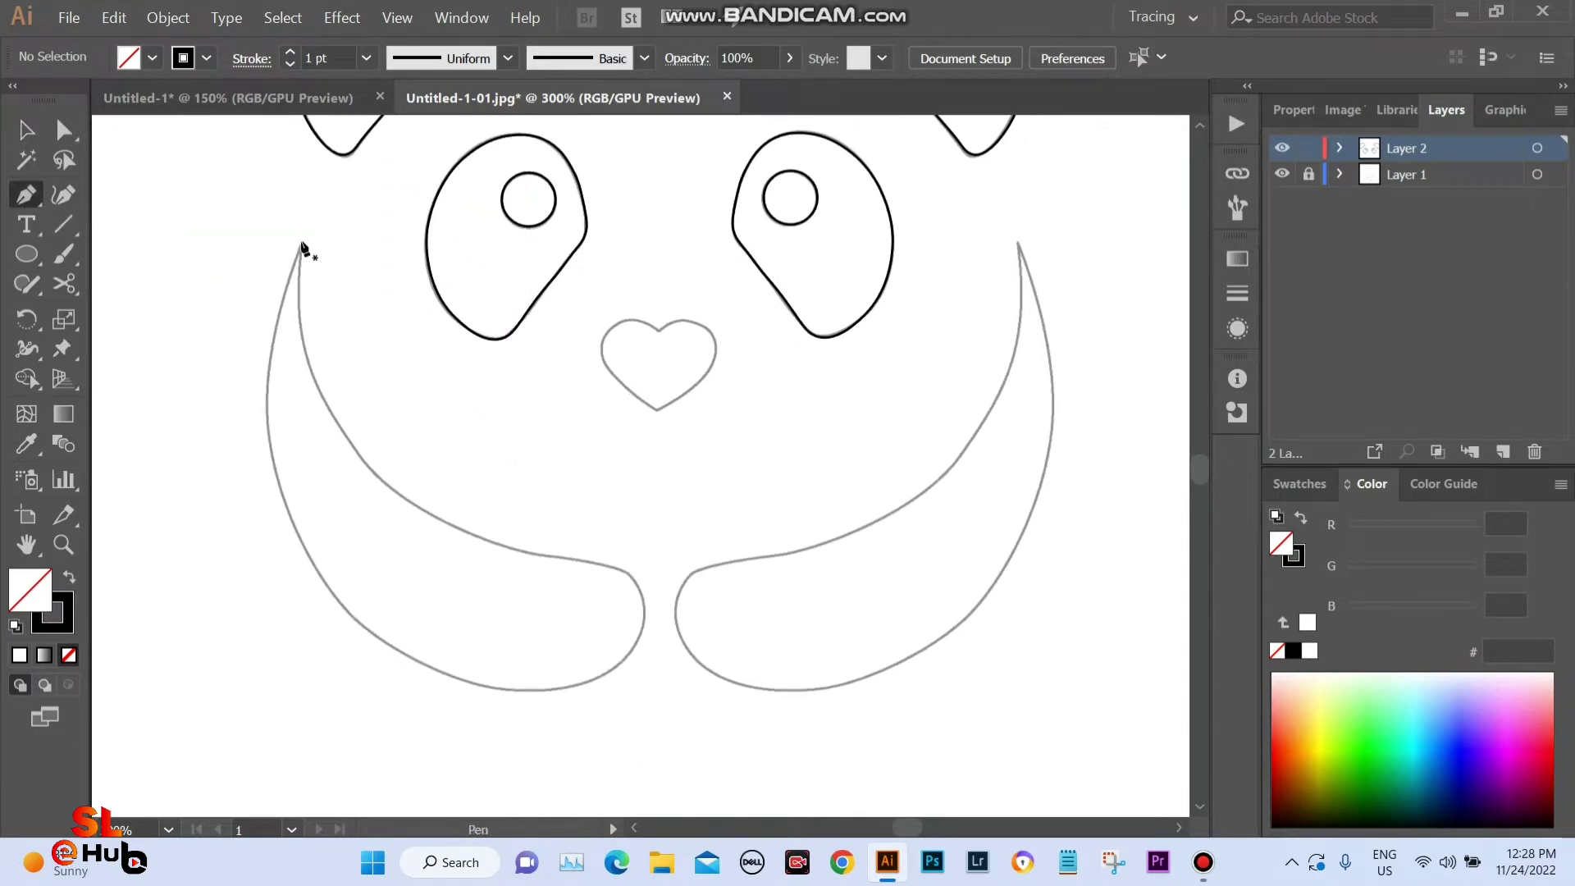
{"action": "mouse_move", "coordinate": [301, 245]}
{"action": "left_mouse_down"}
{"action": "mouse_move", "coordinate": [279, 502]}
{"action": "mouse_move", "coordinate": [305, 575]}
{"action": "left_mouse_up"}
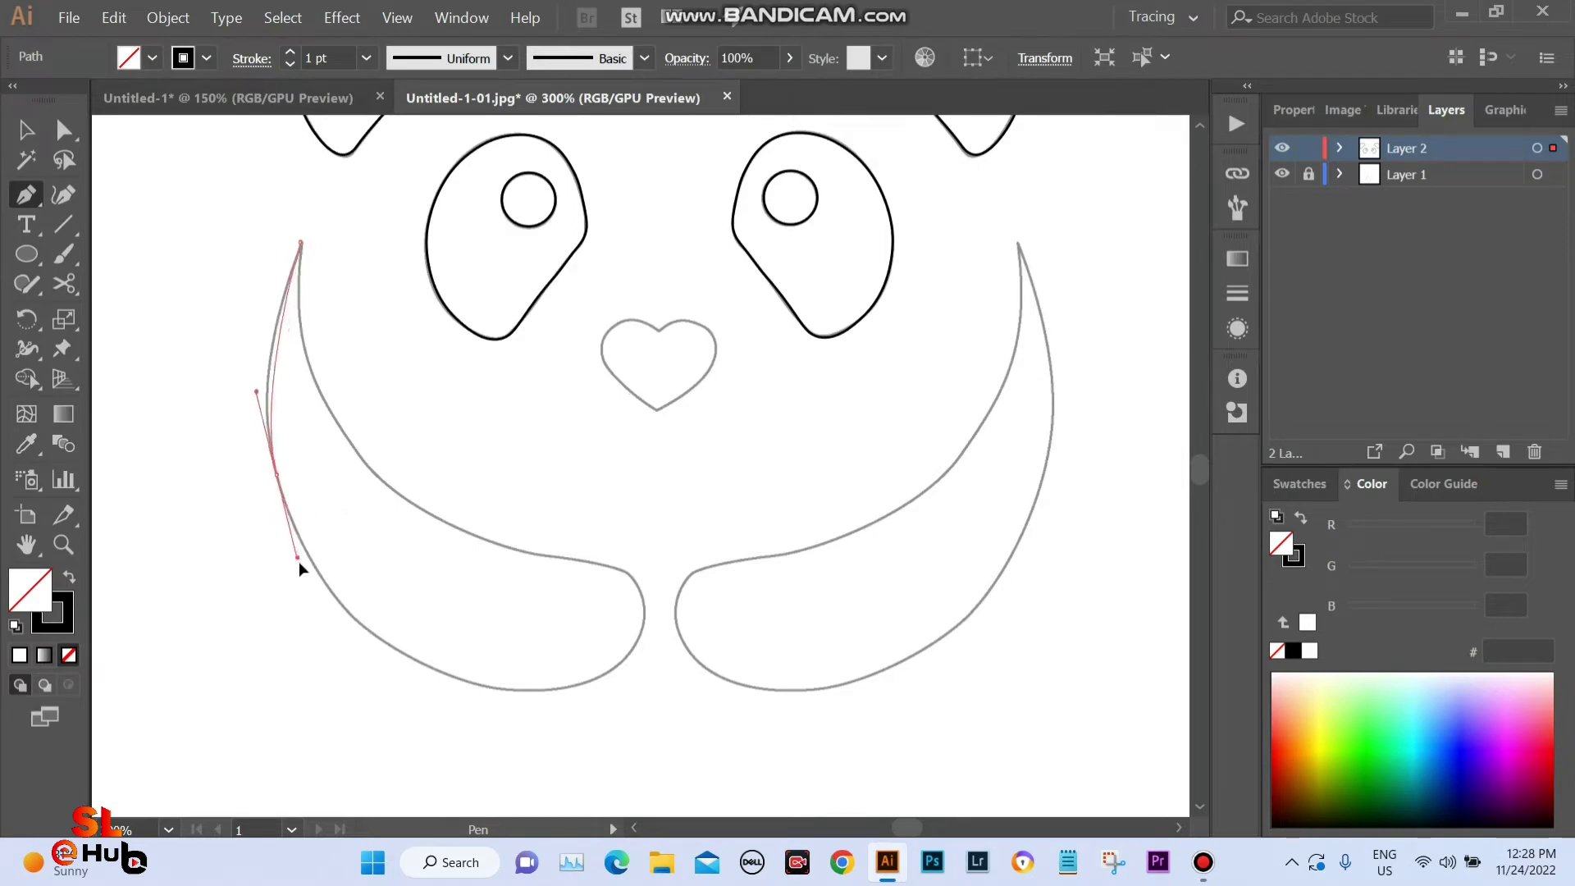
{"action": "left_click", "coordinate": [408, 663]}
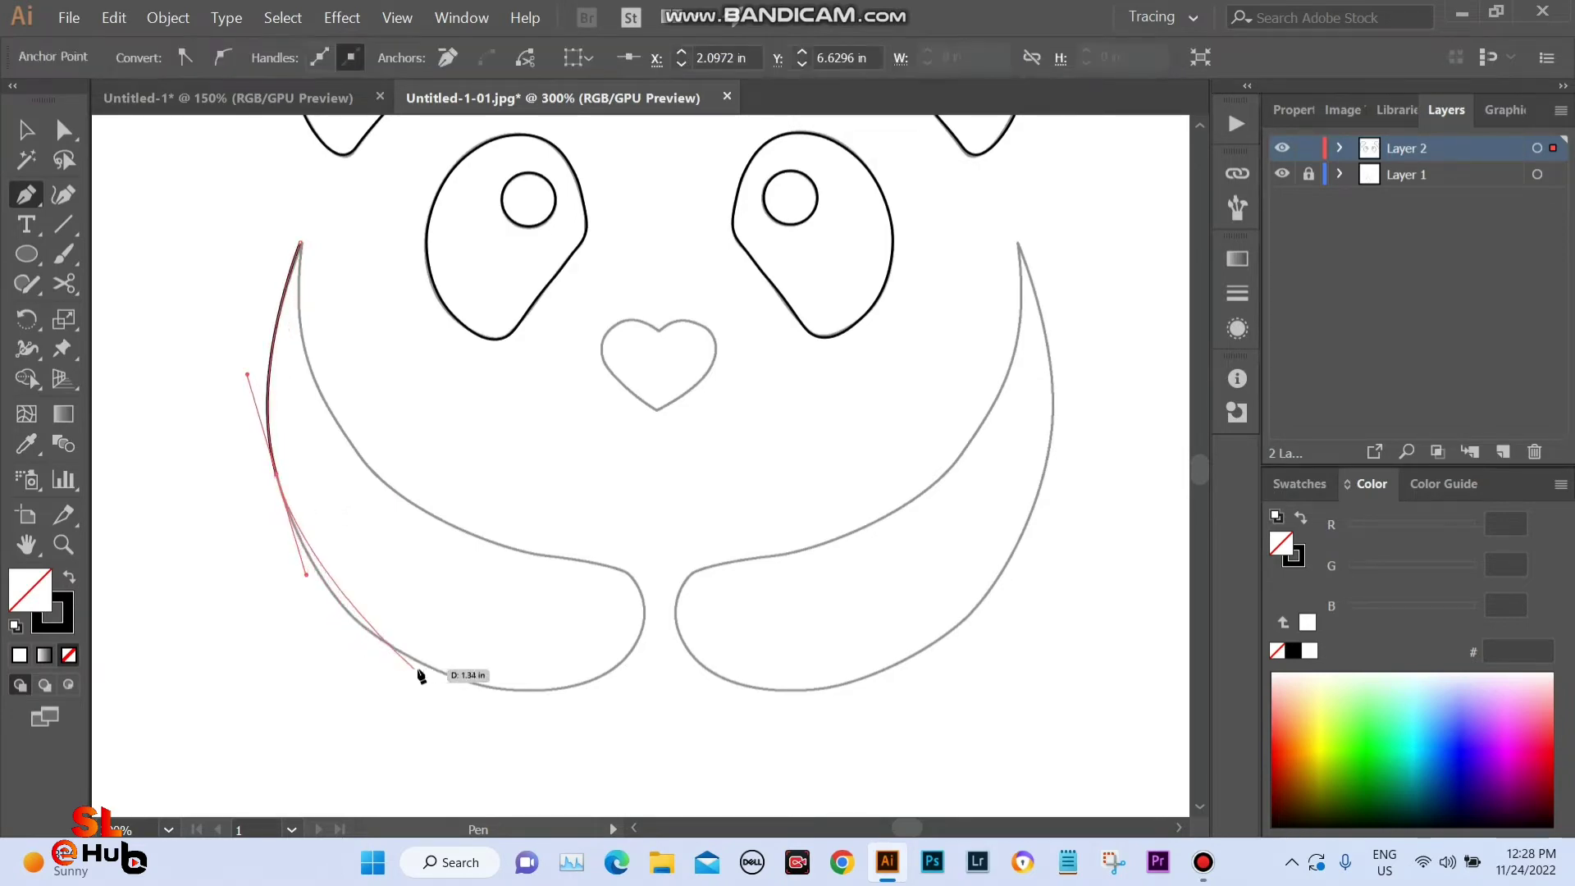
{"action": "left_click_drag", "start_coordinate": [407, 662], "coordinate": [447, 677]}
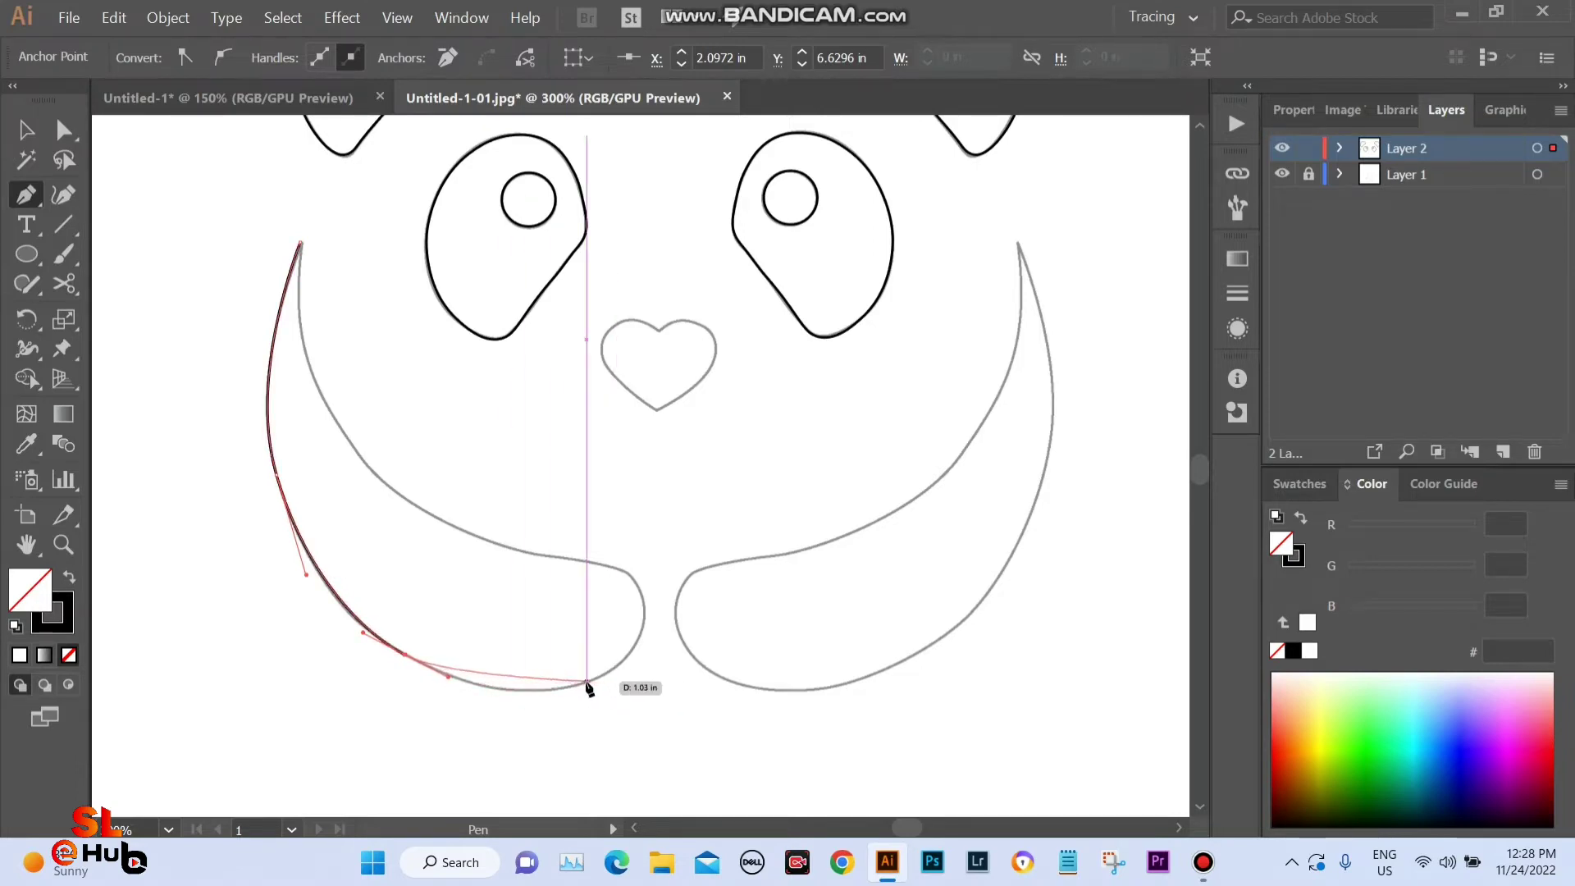
{"action": "left_click_drag", "start_coordinate": [587, 682], "coordinate": [661, 660]}
{"action": "left_click", "coordinate": [645, 606]}
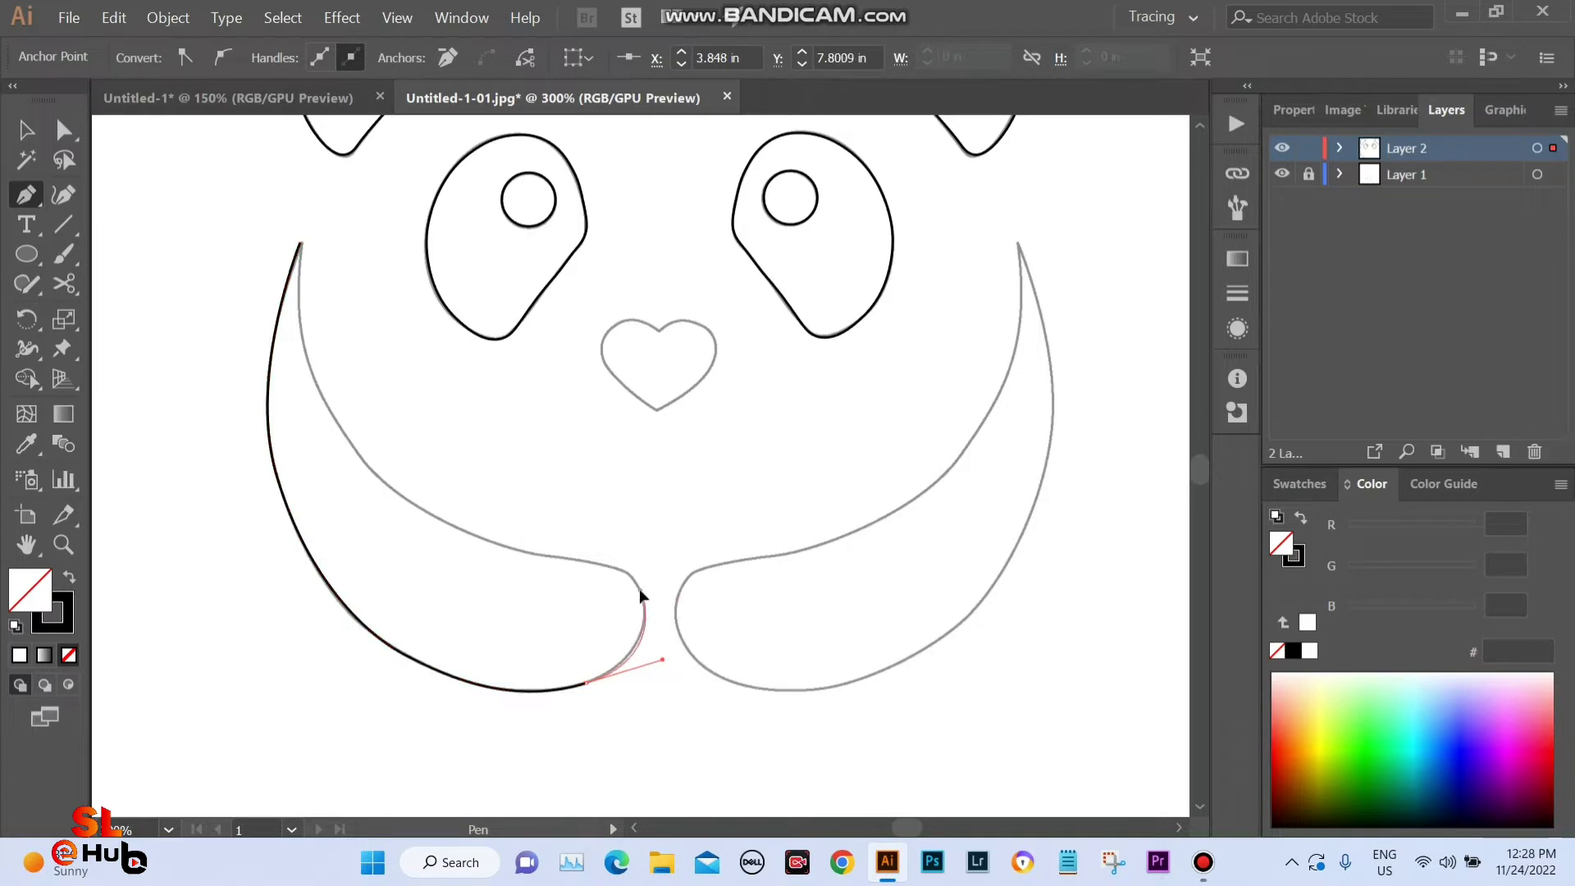
{"action": "left_click", "coordinate": [560, 558]}
{"action": "left_click_drag", "start_coordinate": [558, 565], "coordinate": [547, 556]}
Add curved anchors along the arm's inner edge and close the outline at its start anchor.
{"action": "left_click_drag", "start_coordinate": [383, 480], "coordinate": [334, 427]}
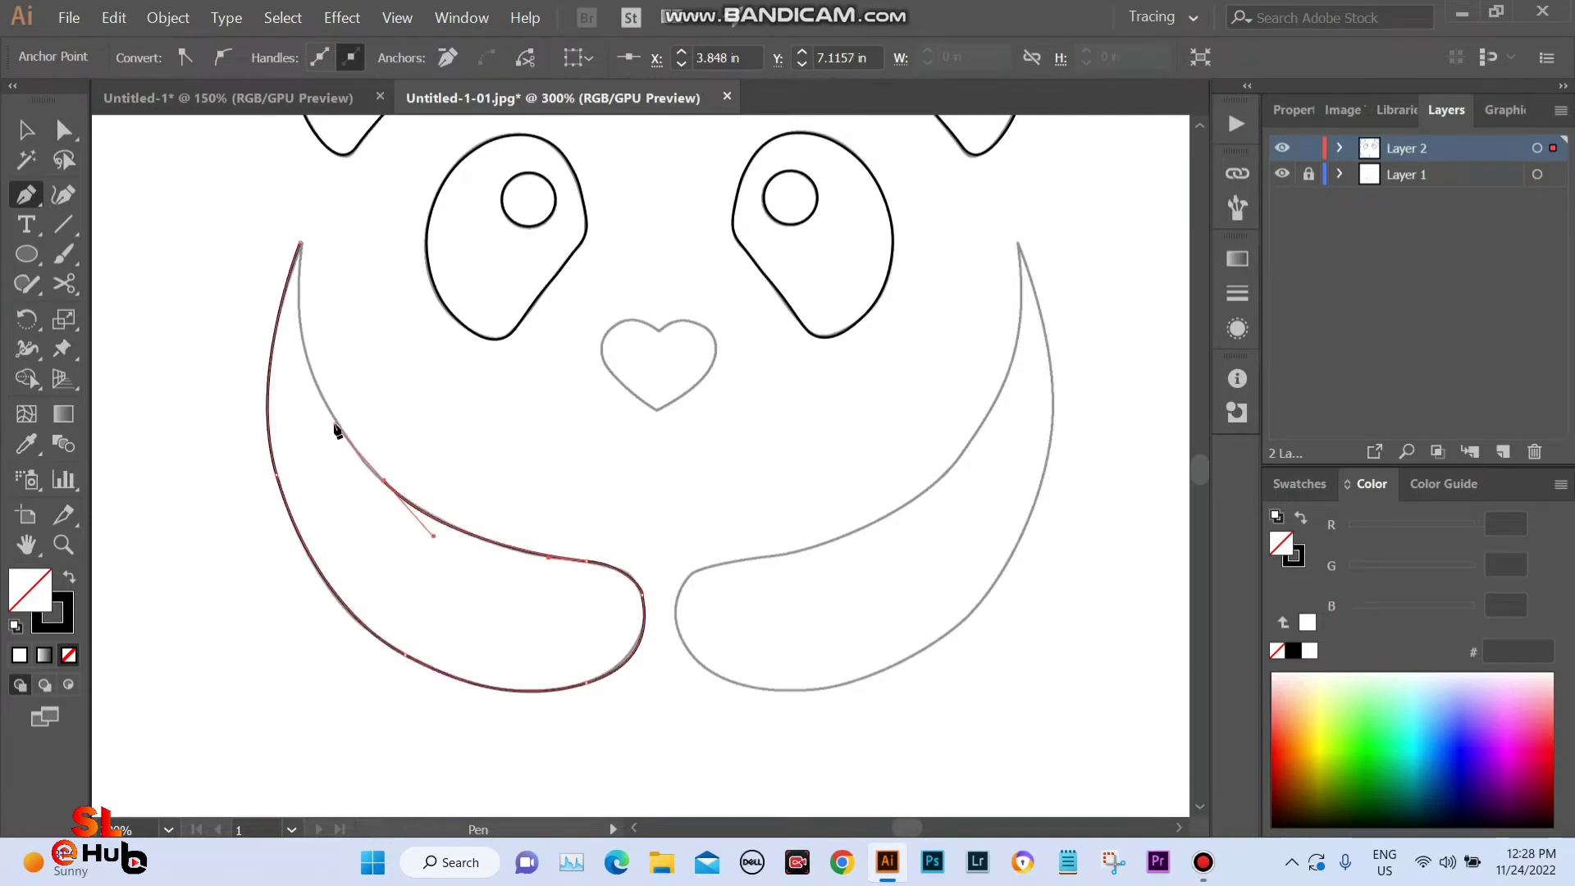
{"action": "scroll", "coordinate": [301, 263], "scroll_direction": "up", "scroll_amount": 3}
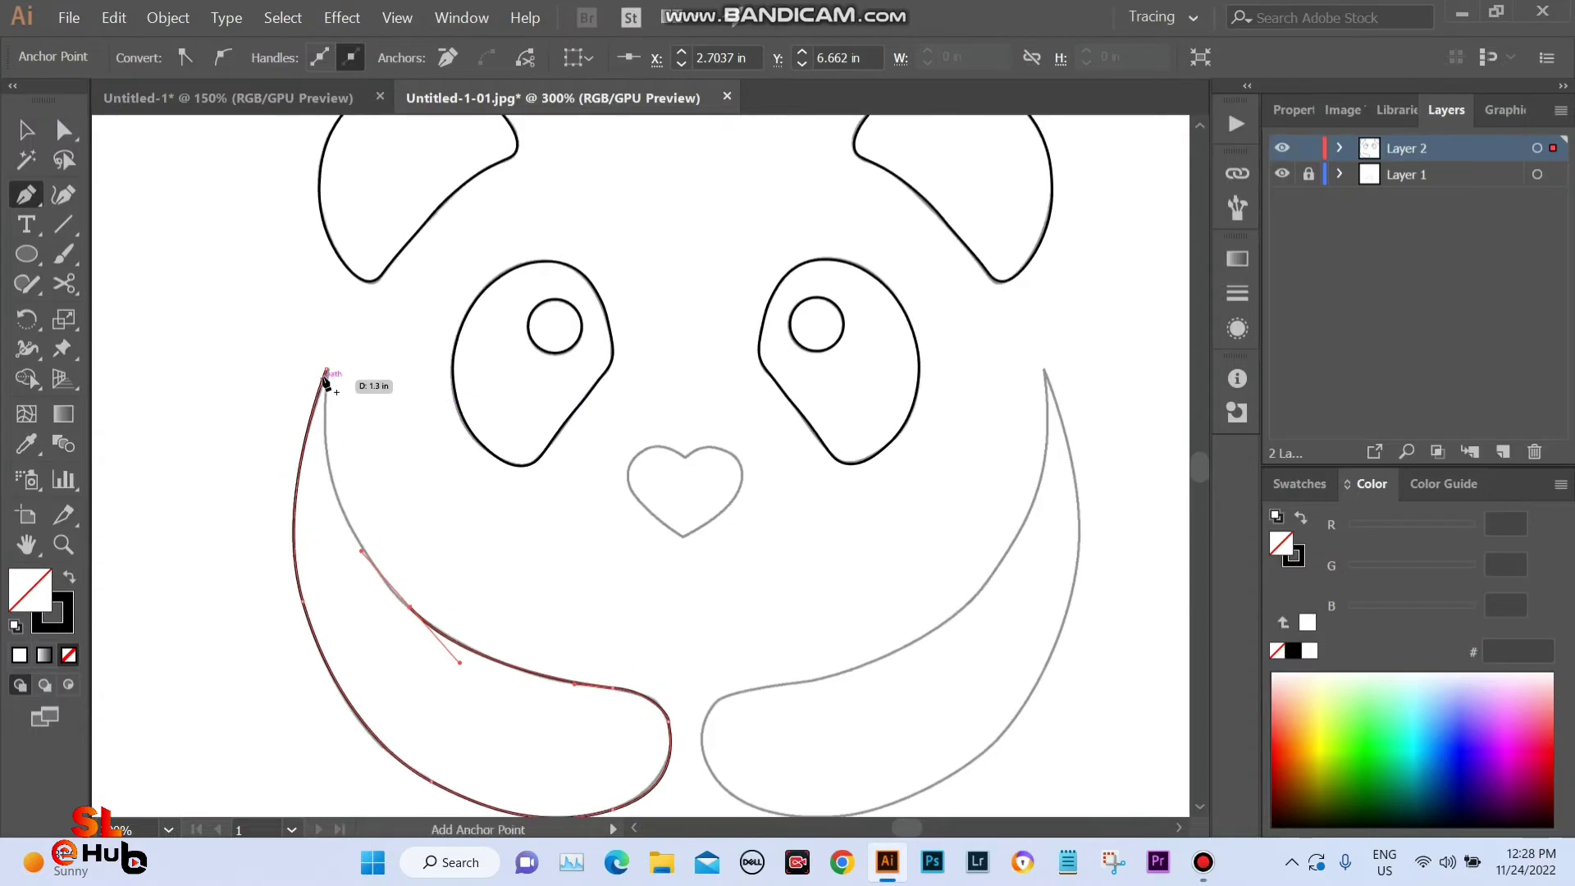
{"action": "left_click_drag", "start_coordinate": [326, 369], "coordinate": [343, 253]}
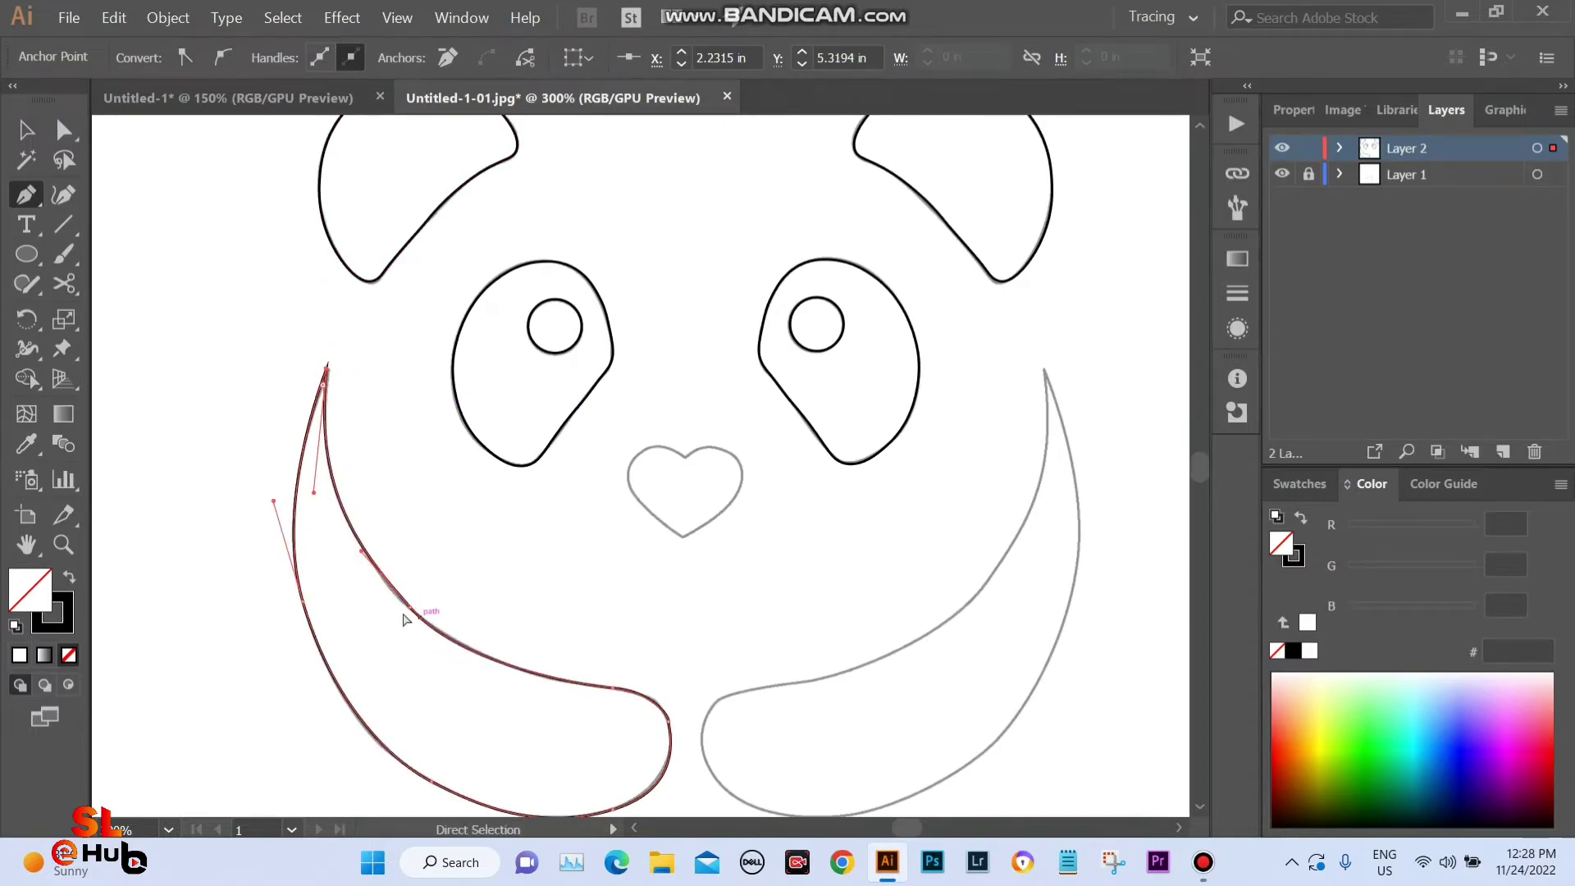
{"action": "key", "text": "ctrl+z"}
{"action": "key", "text": "ctrl+z"}
{"action": "key", "text": "ctrl+z"}
{"action": "left_click_drag", "start_coordinate": [424, 622], "coordinate": [357, 566]}
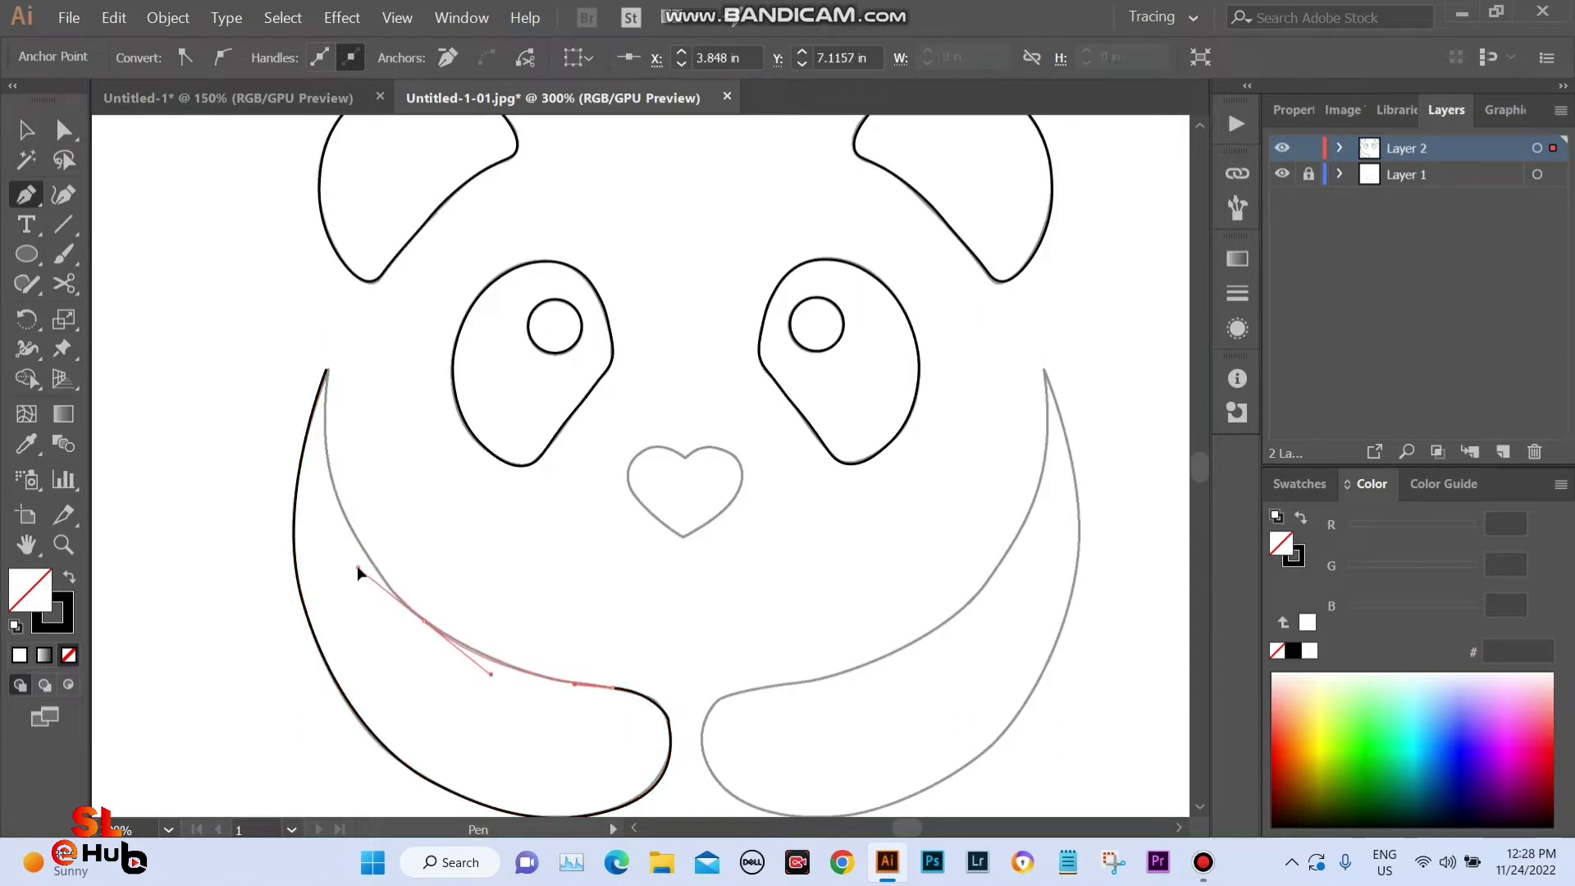
{"action": "left_click", "coordinate": [328, 363]}
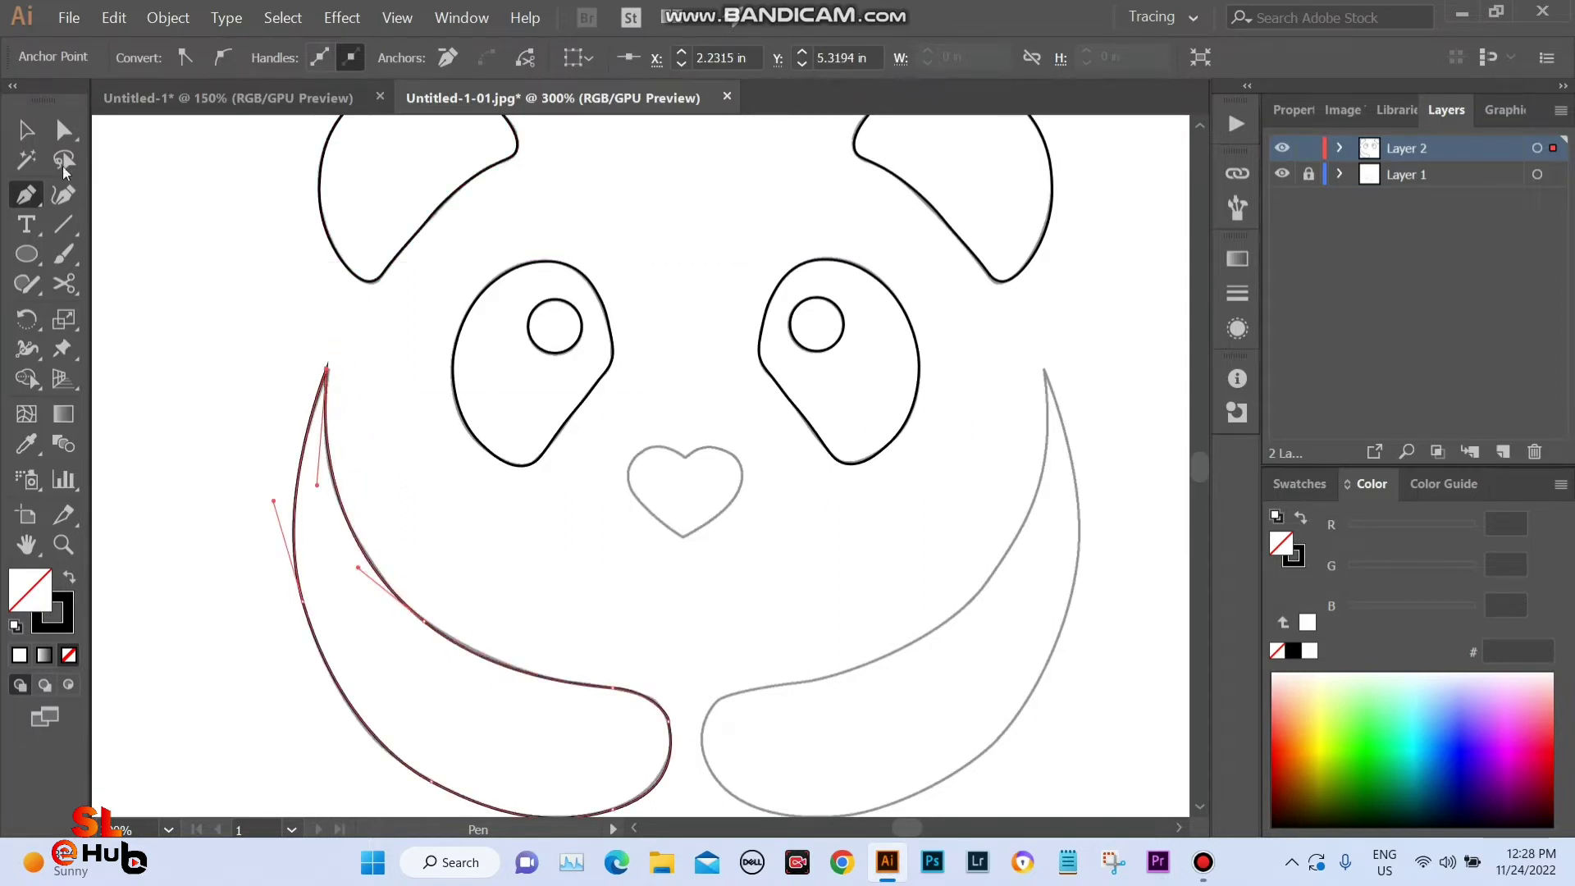
{"action": "key", "text": "v"}
{"action": "left_click", "coordinate": [499, 611]}
{"action": "mouse_move", "coordinate": [499, 611]}
{"action": "left_mouse_down"}
{"action": "mouse_move", "coordinate": [352, 407]}
{"action": "mouse_move", "coordinate": [428, 566]}
{"action": "mouse_move", "coordinate": [565, 509]}
{"action": "left_mouse_up"}
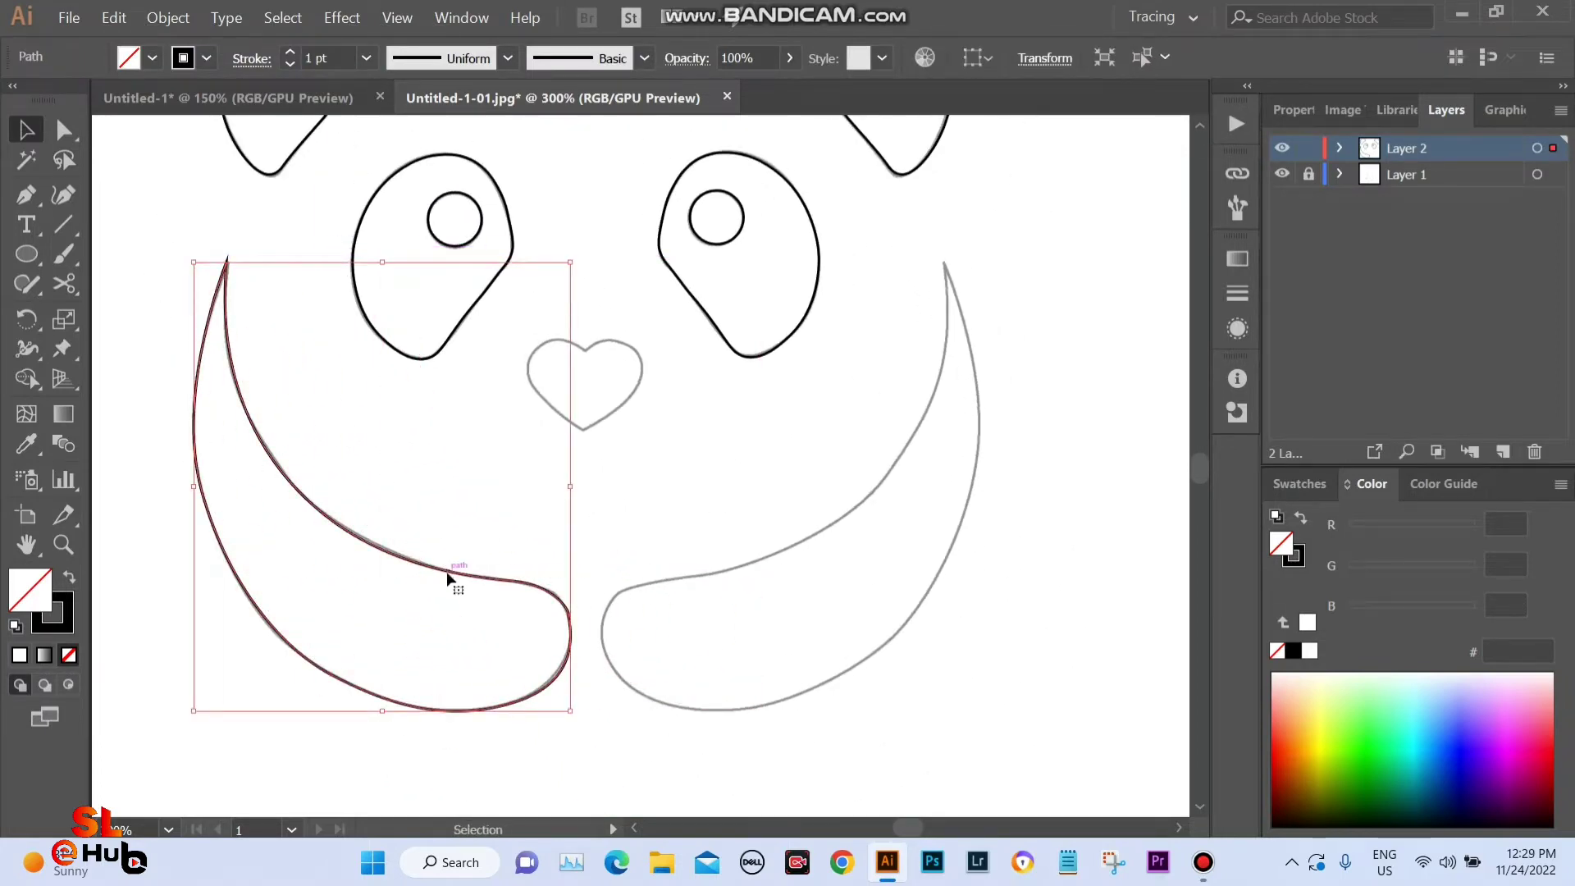
Drag a duplicate of the left arm outline up and to the right.
{"action": "key", "text": "a"}
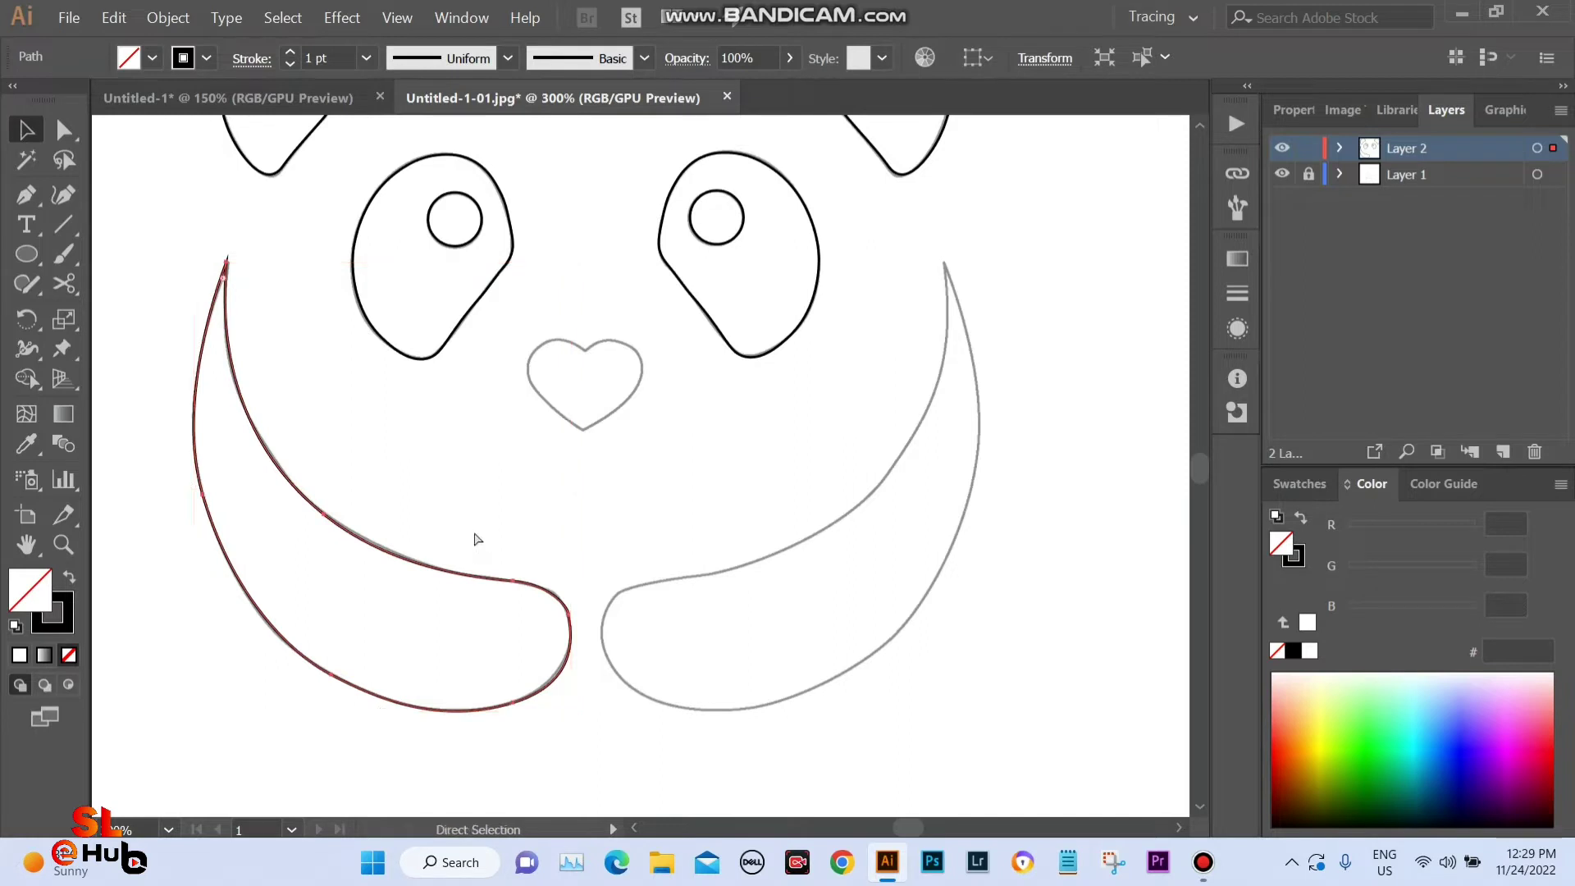
{"action": "key", "text": "v"}
{"action": "left_click_drag", "start_coordinate": [215, 548], "coordinate": [486, 526]}
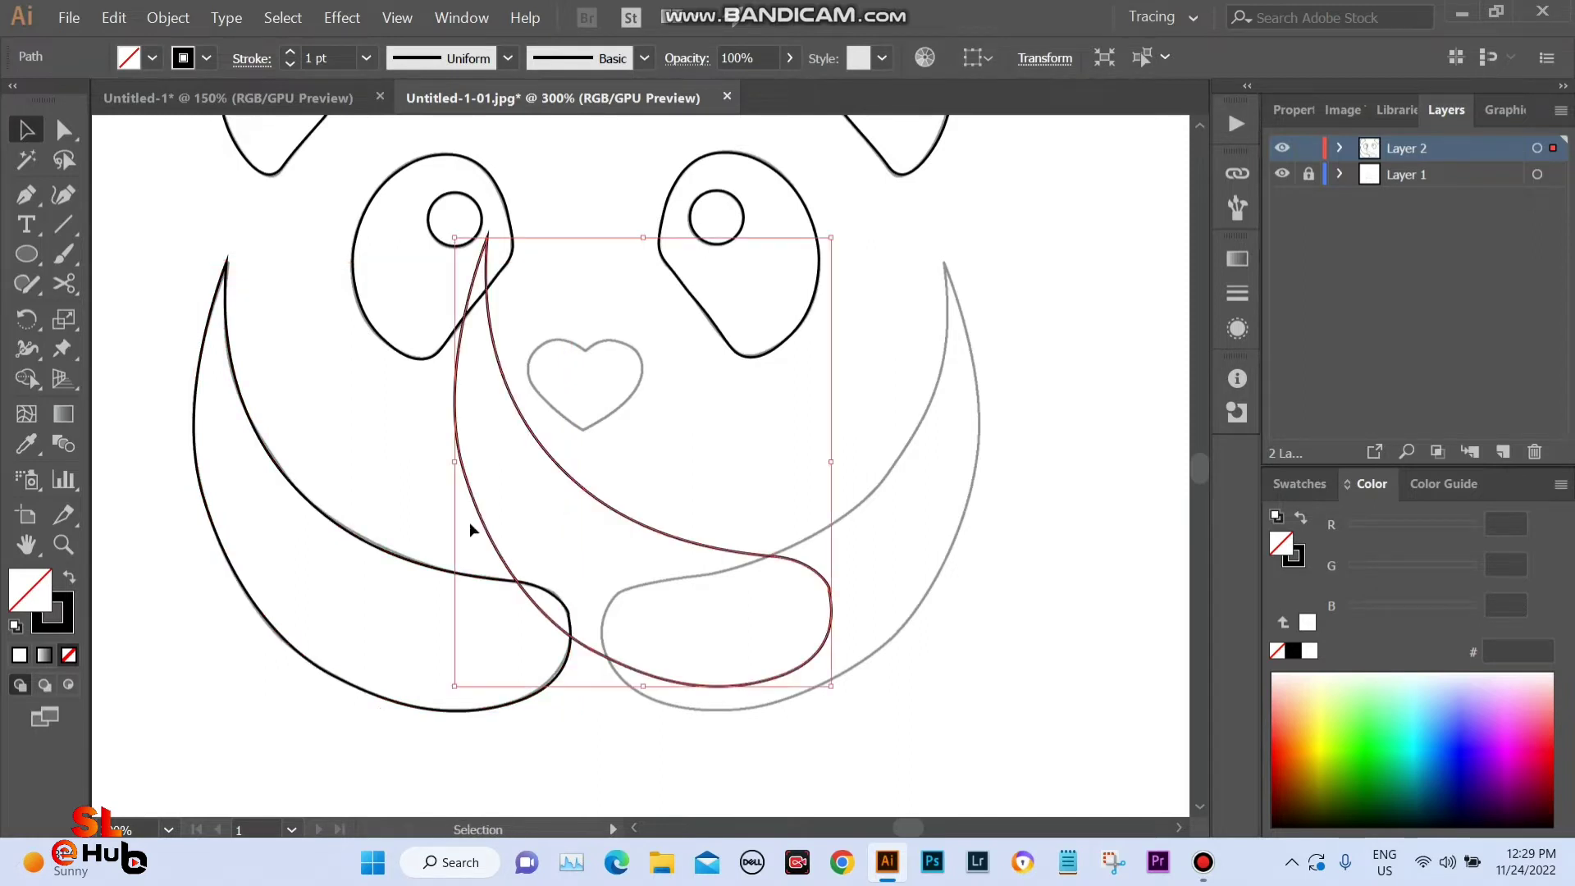
Reflect the arm copy across the vertical axis and fit it over the right arm curve.
{"action": "right_click", "coordinate": [604, 507]}
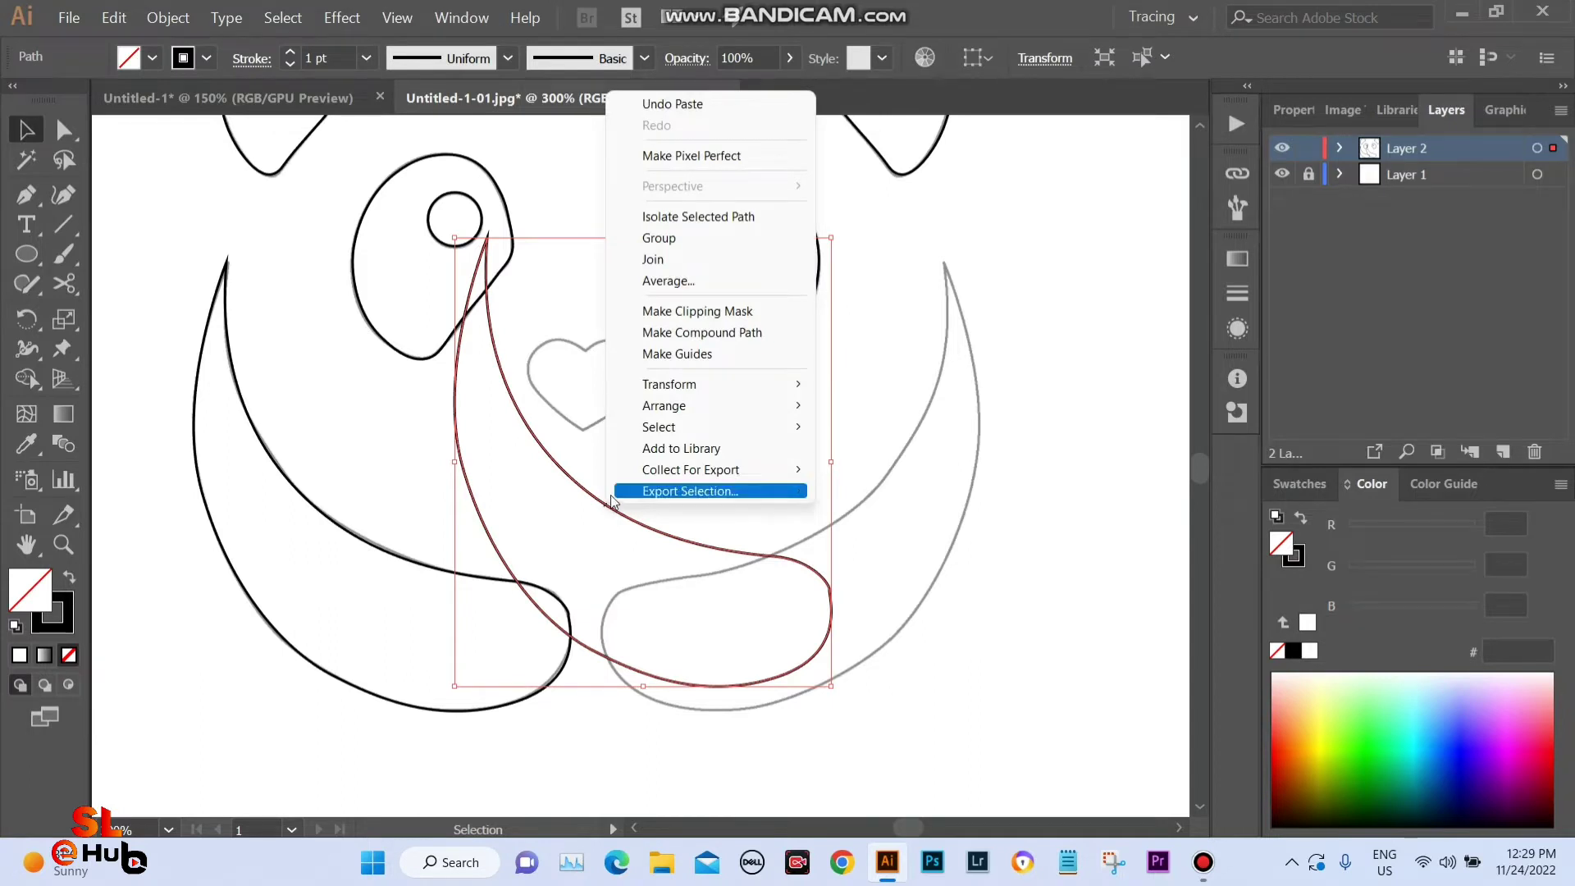
{"action": "mouse_move", "coordinate": [711, 384]}
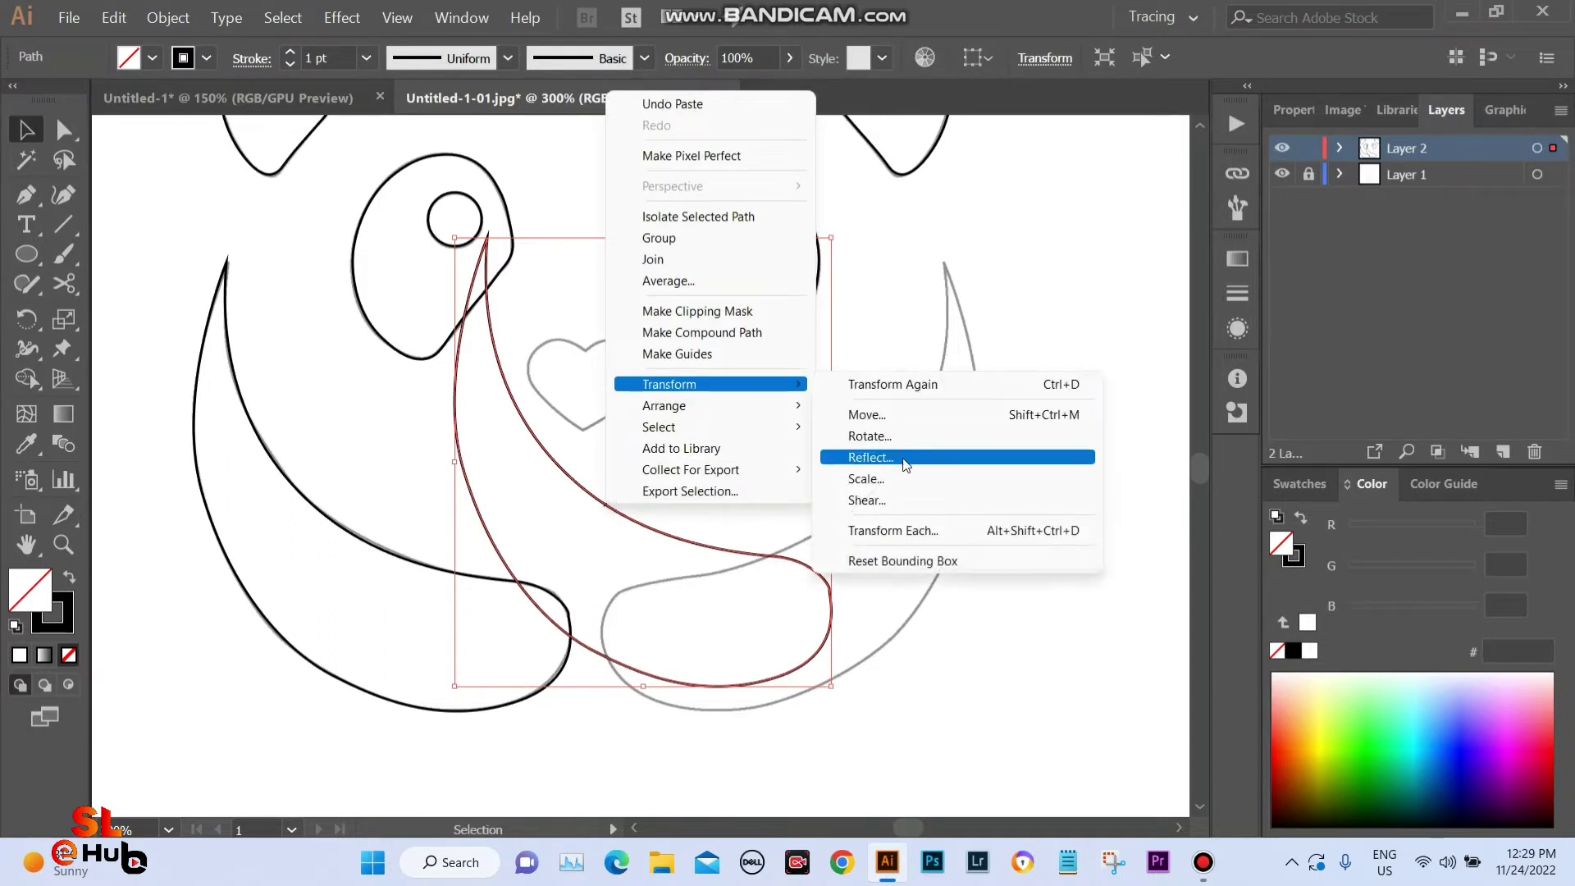
{"action": "left_click", "coordinate": [901, 457]}
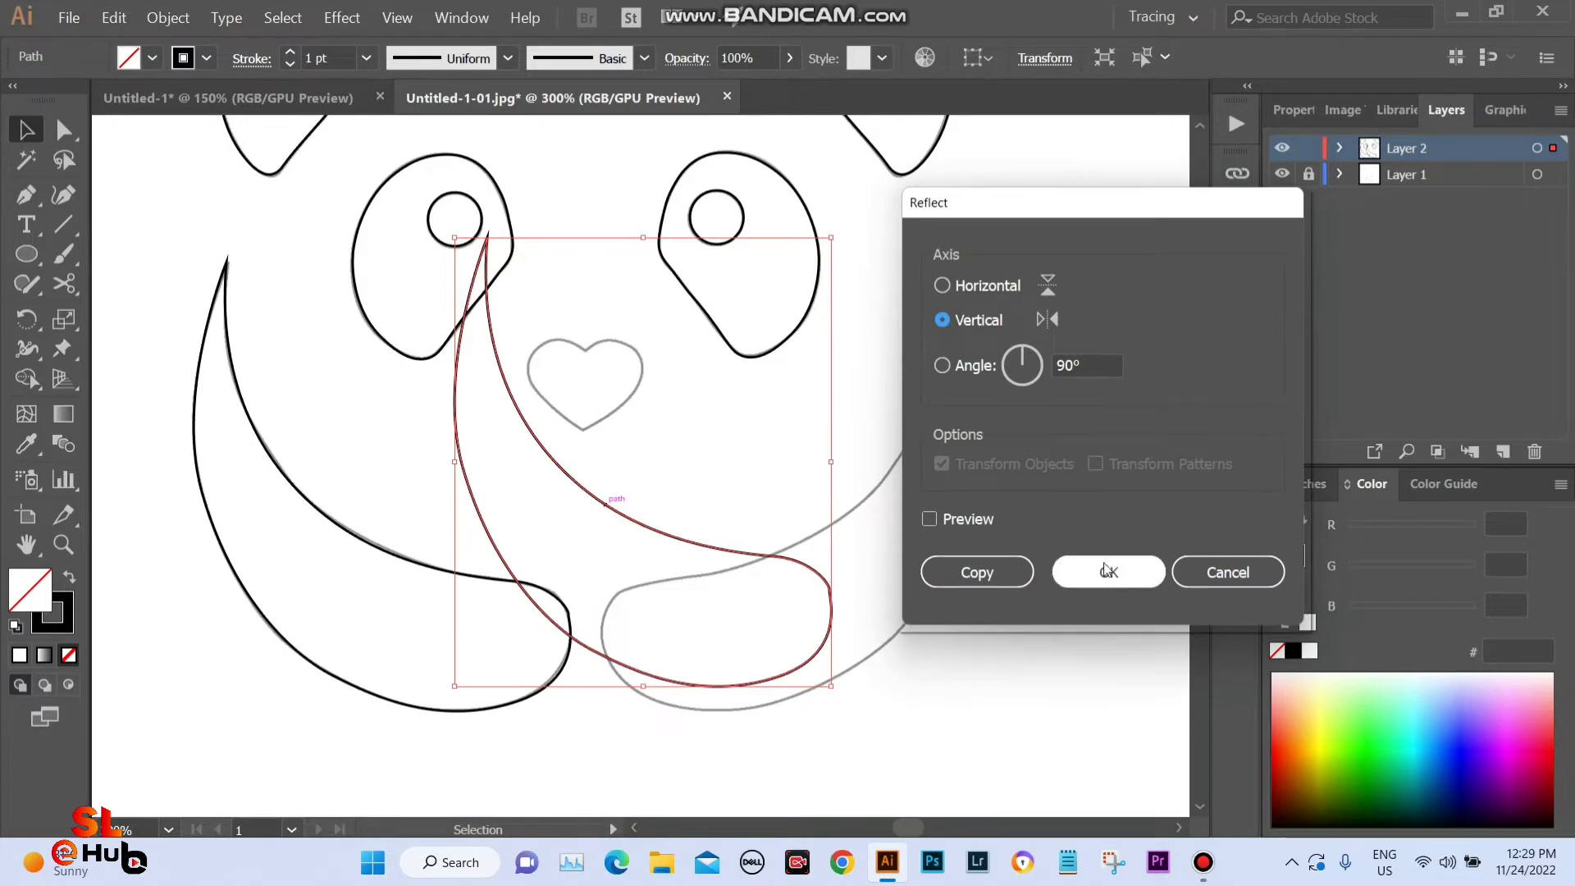
{"action": "left_click", "coordinate": [1104, 572]}
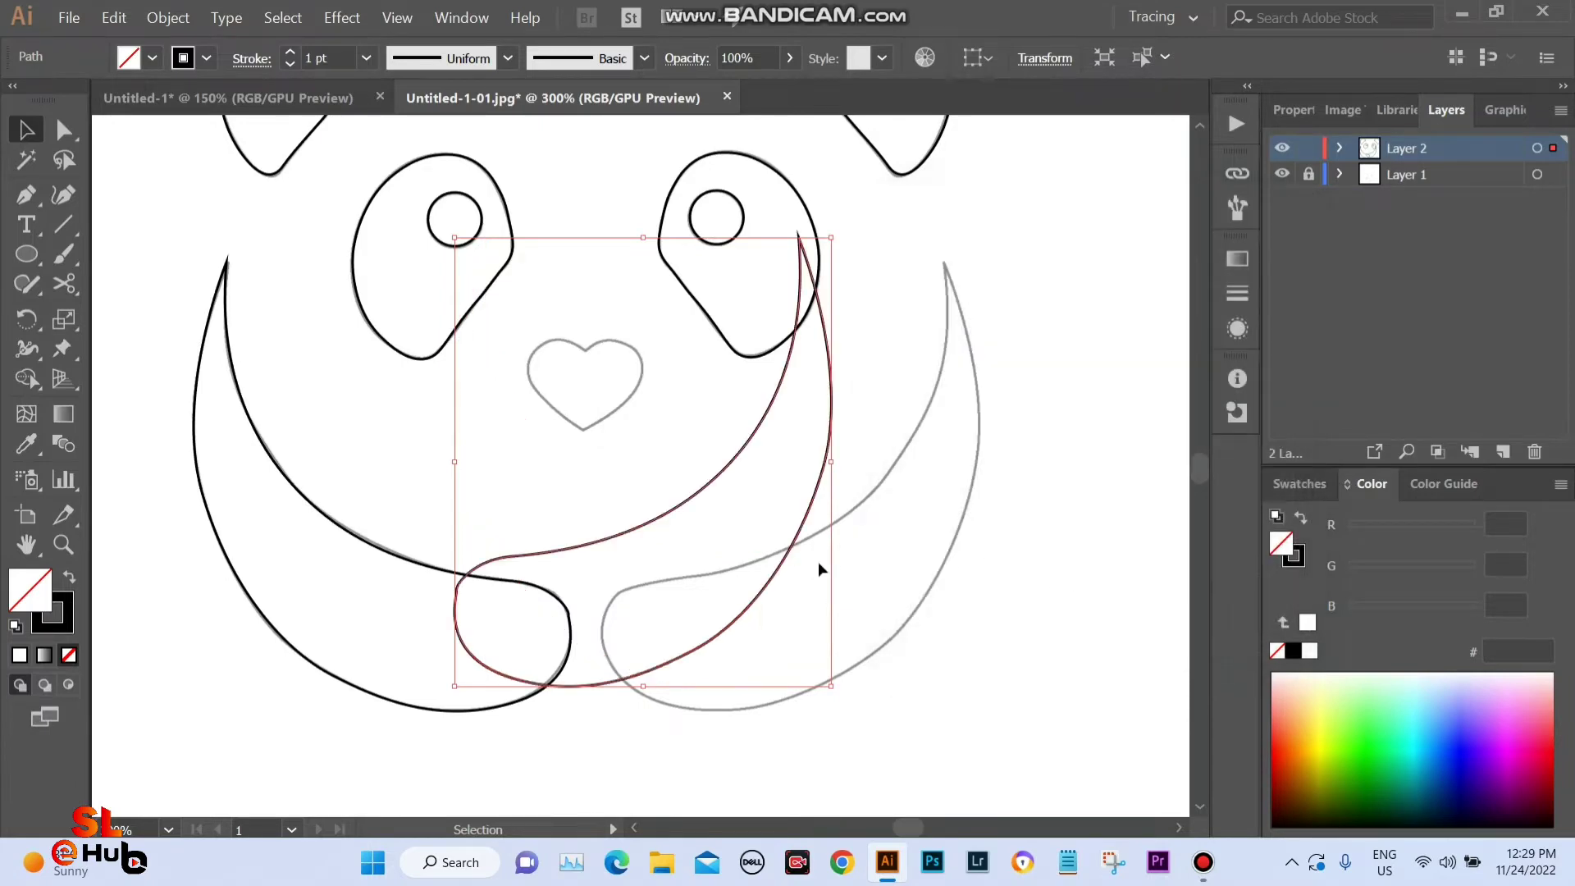
{"action": "left_click_drag", "start_coordinate": [774, 577], "coordinate": [921, 604]}
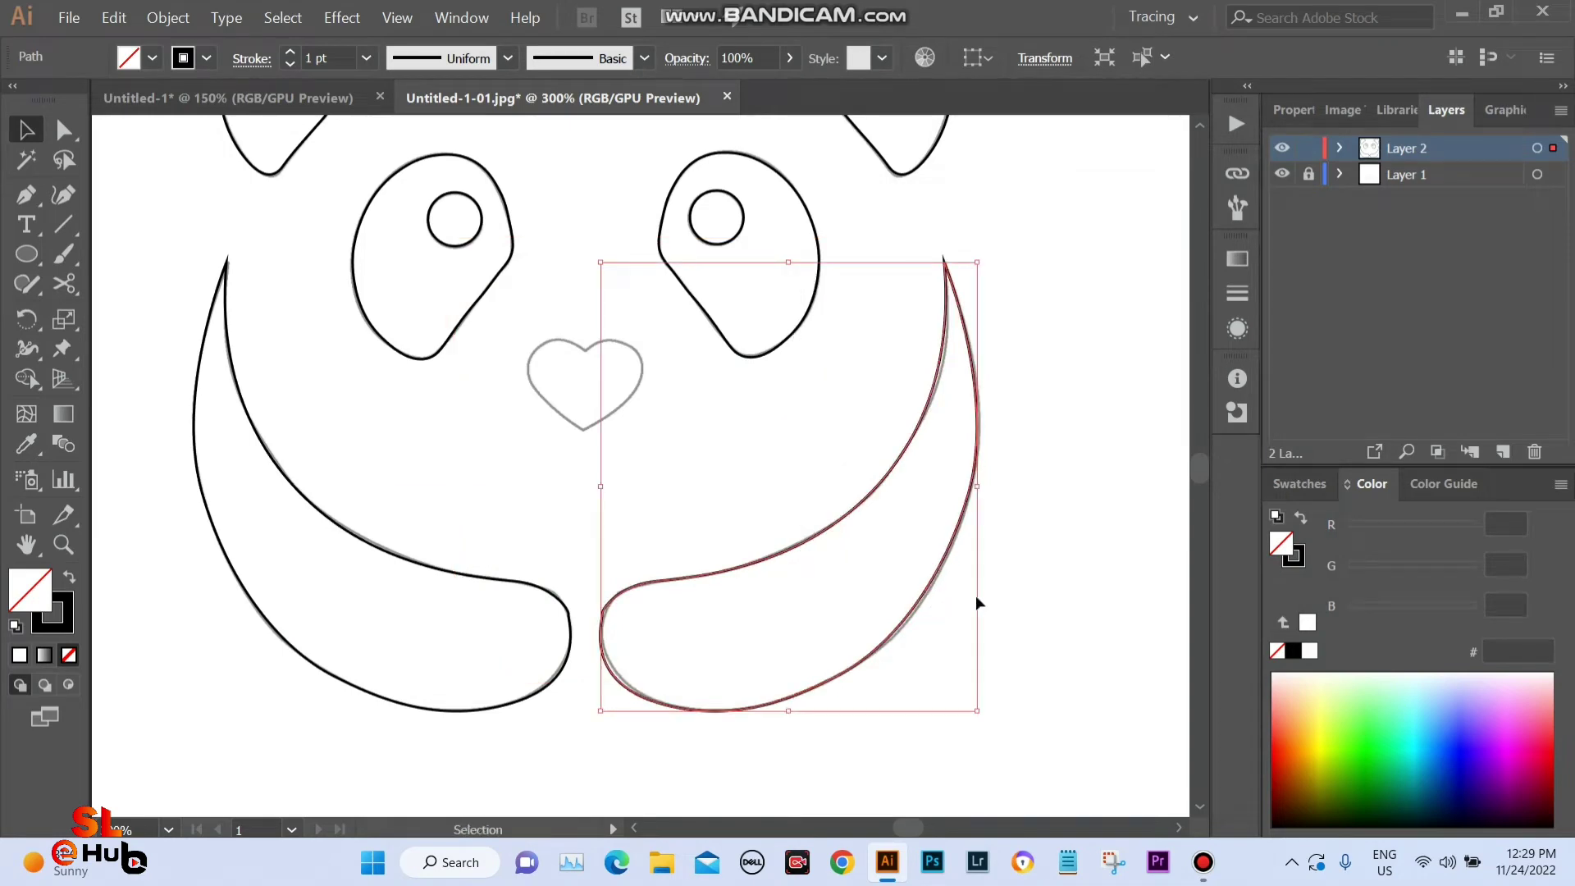
{"action": "left_click", "coordinate": [991, 581]}
{"action": "left_click_drag", "start_coordinate": [637, 457], "coordinate": [661, 562]}
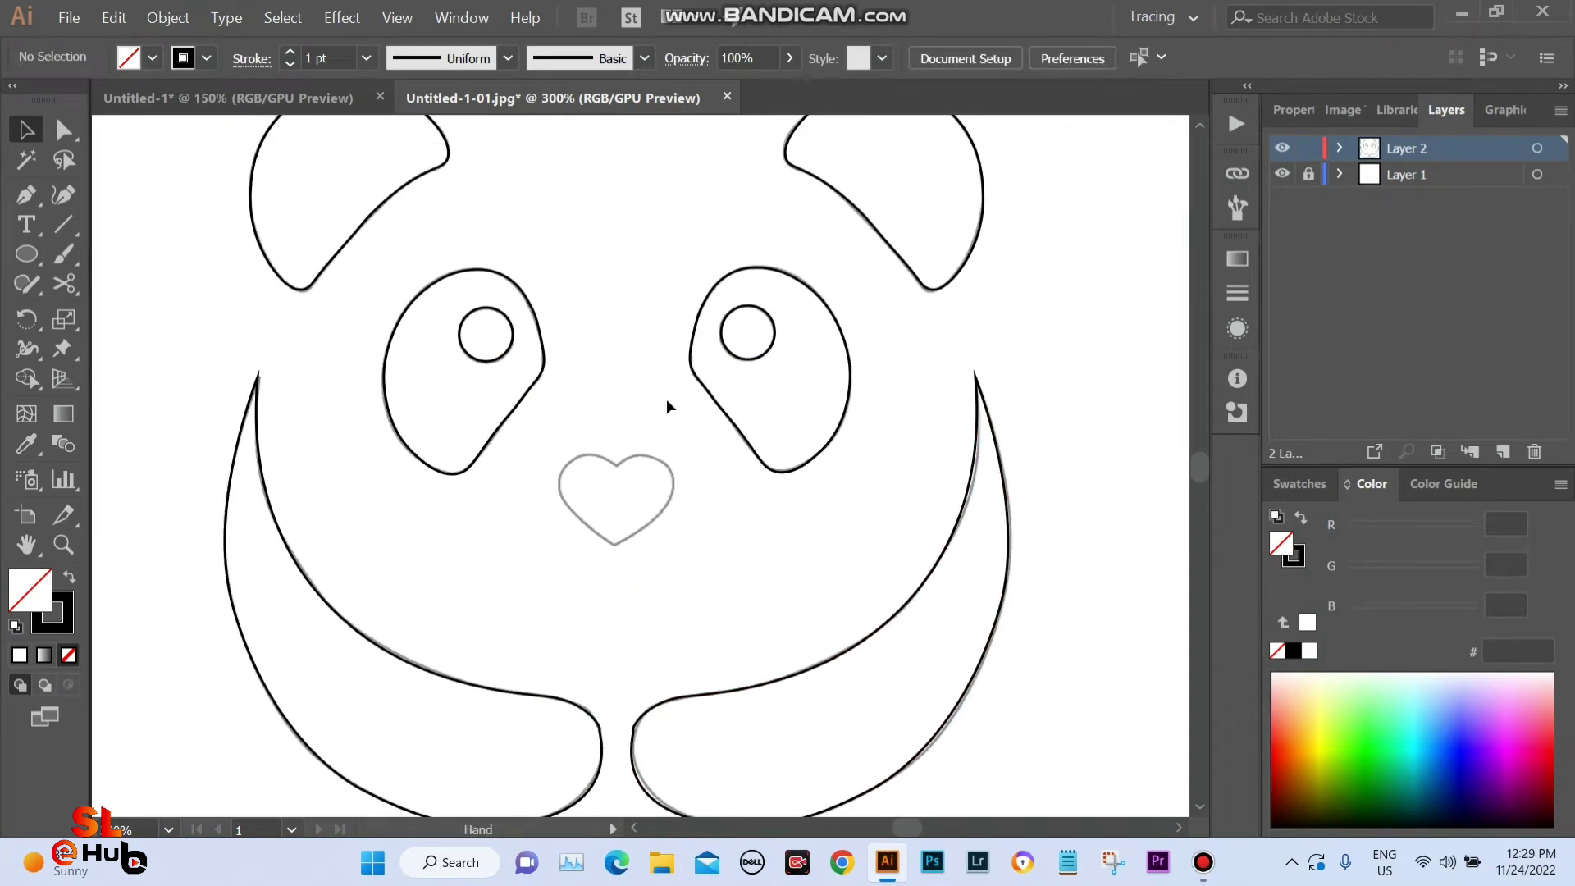
Start the nose outline with Pen anchors at the heart's top dip and down its left side.
{"action": "left_click_drag", "start_coordinate": [635, 502], "coordinate": [645, 552]}
{"action": "left_click", "coordinate": [25, 194]}
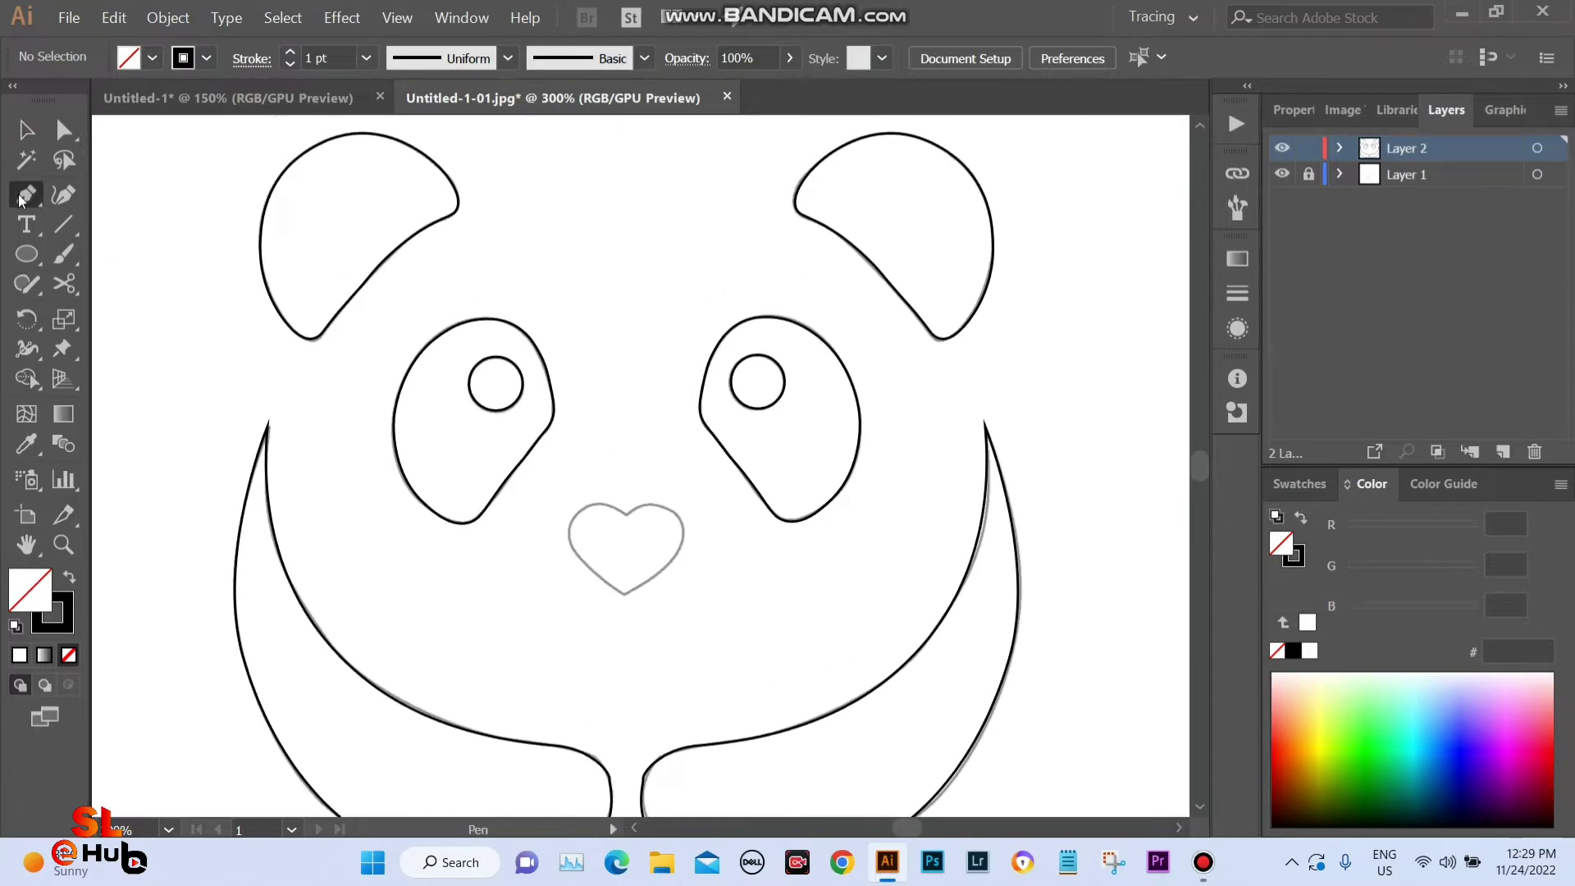
{"action": "scroll", "coordinate": [648, 520], "scroll_direction": "up", "scroll_amount": 3}
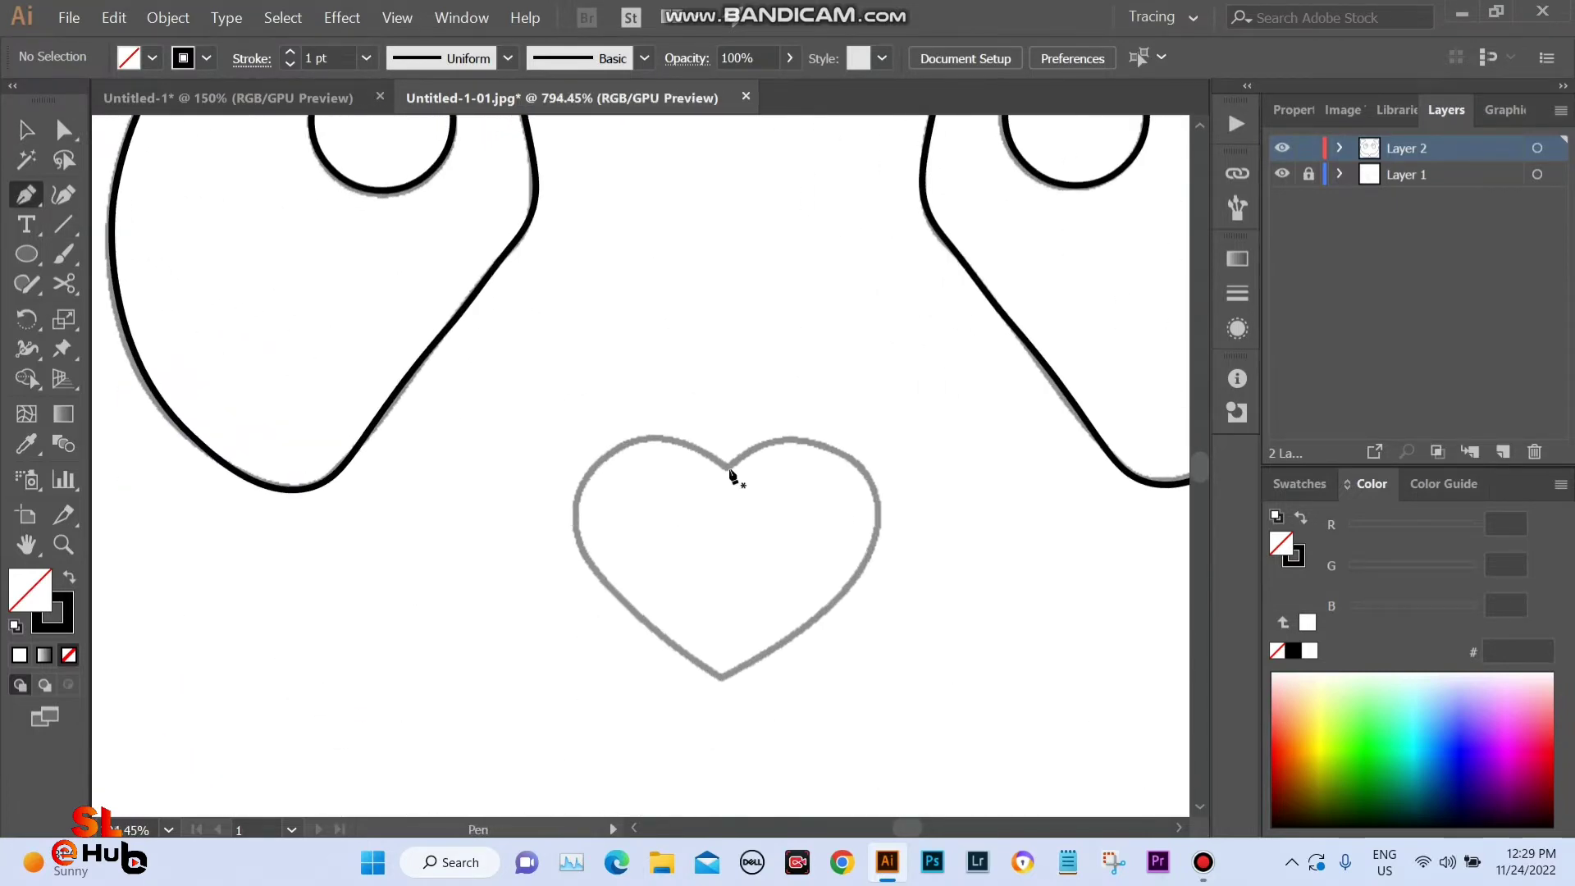
{"action": "left_click", "coordinate": [728, 468]}
{"action": "left_click", "coordinate": [621, 447]}
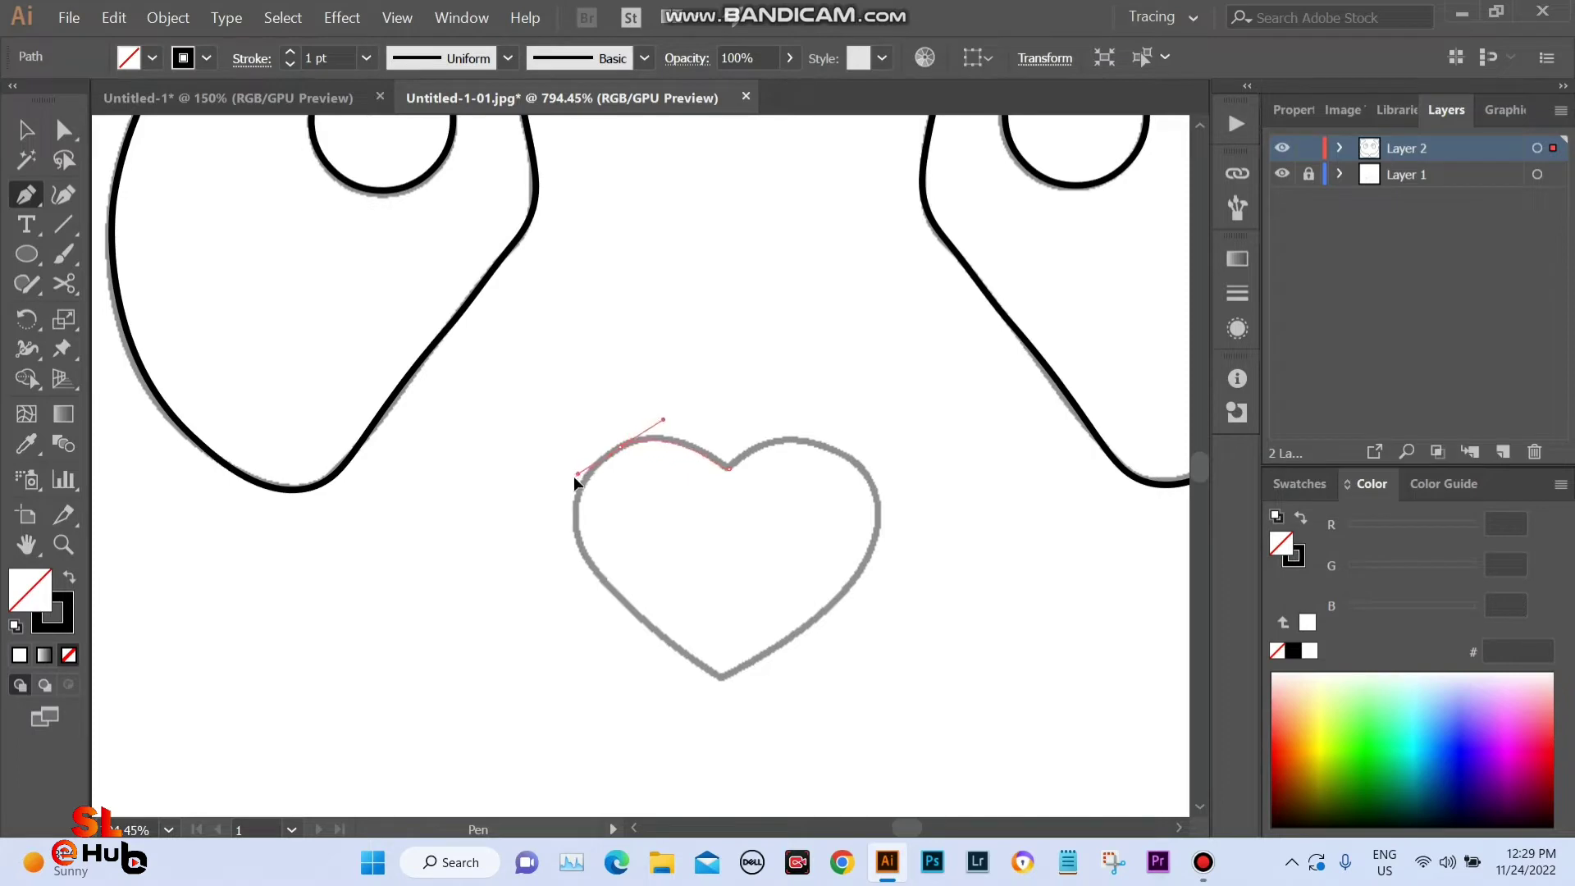
{"action": "left_click_drag", "start_coordinate": [600, 577], "coordinate": [628, 609]}
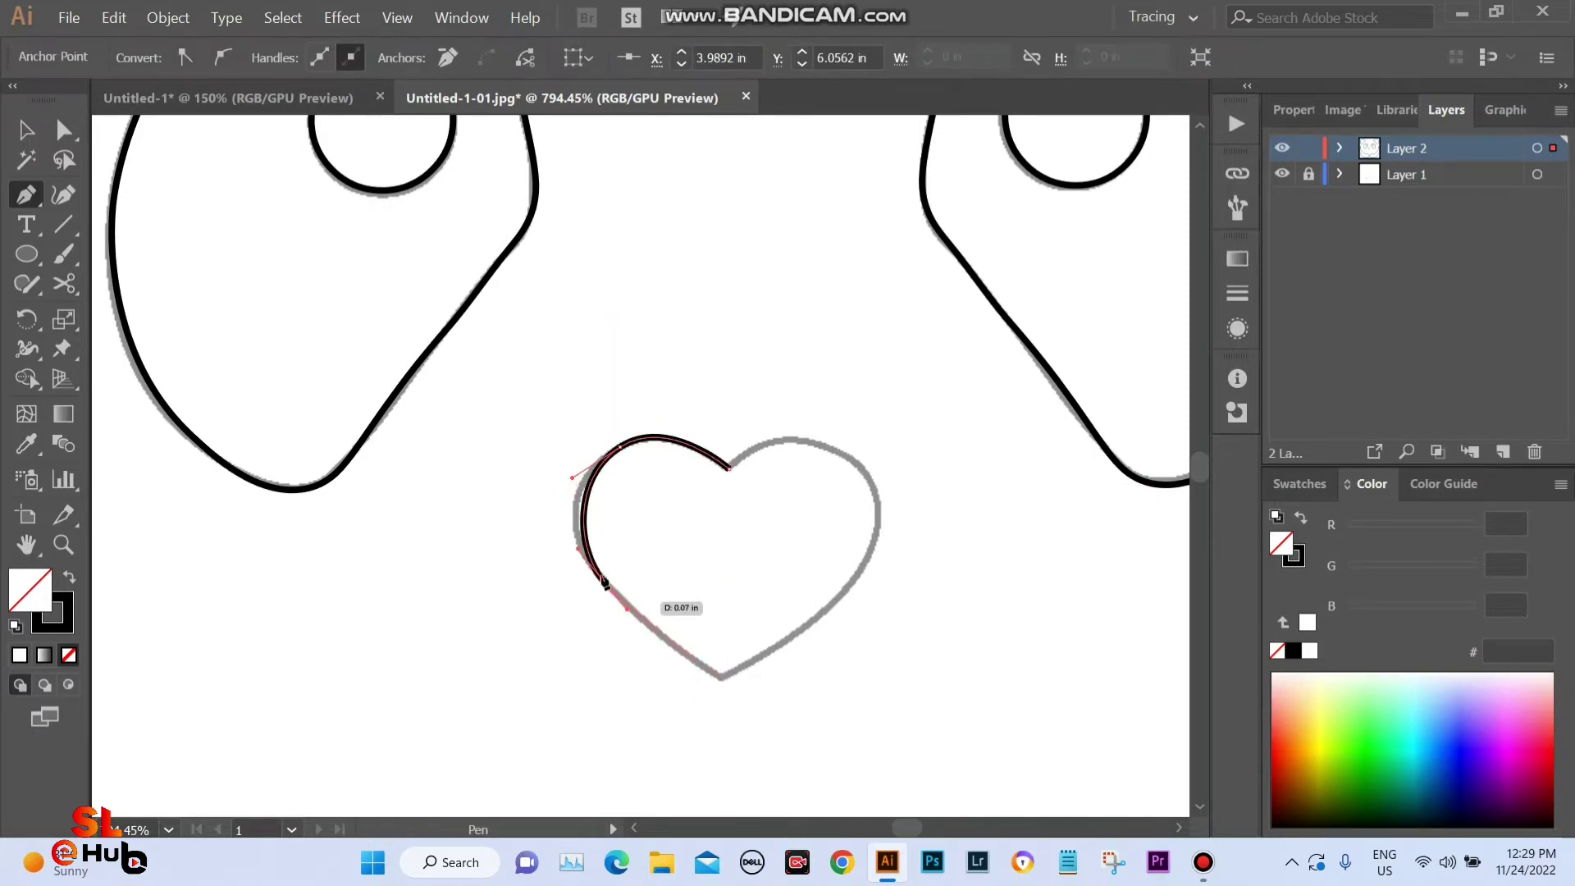
{"action": "key", "text": "ctrl+z"}
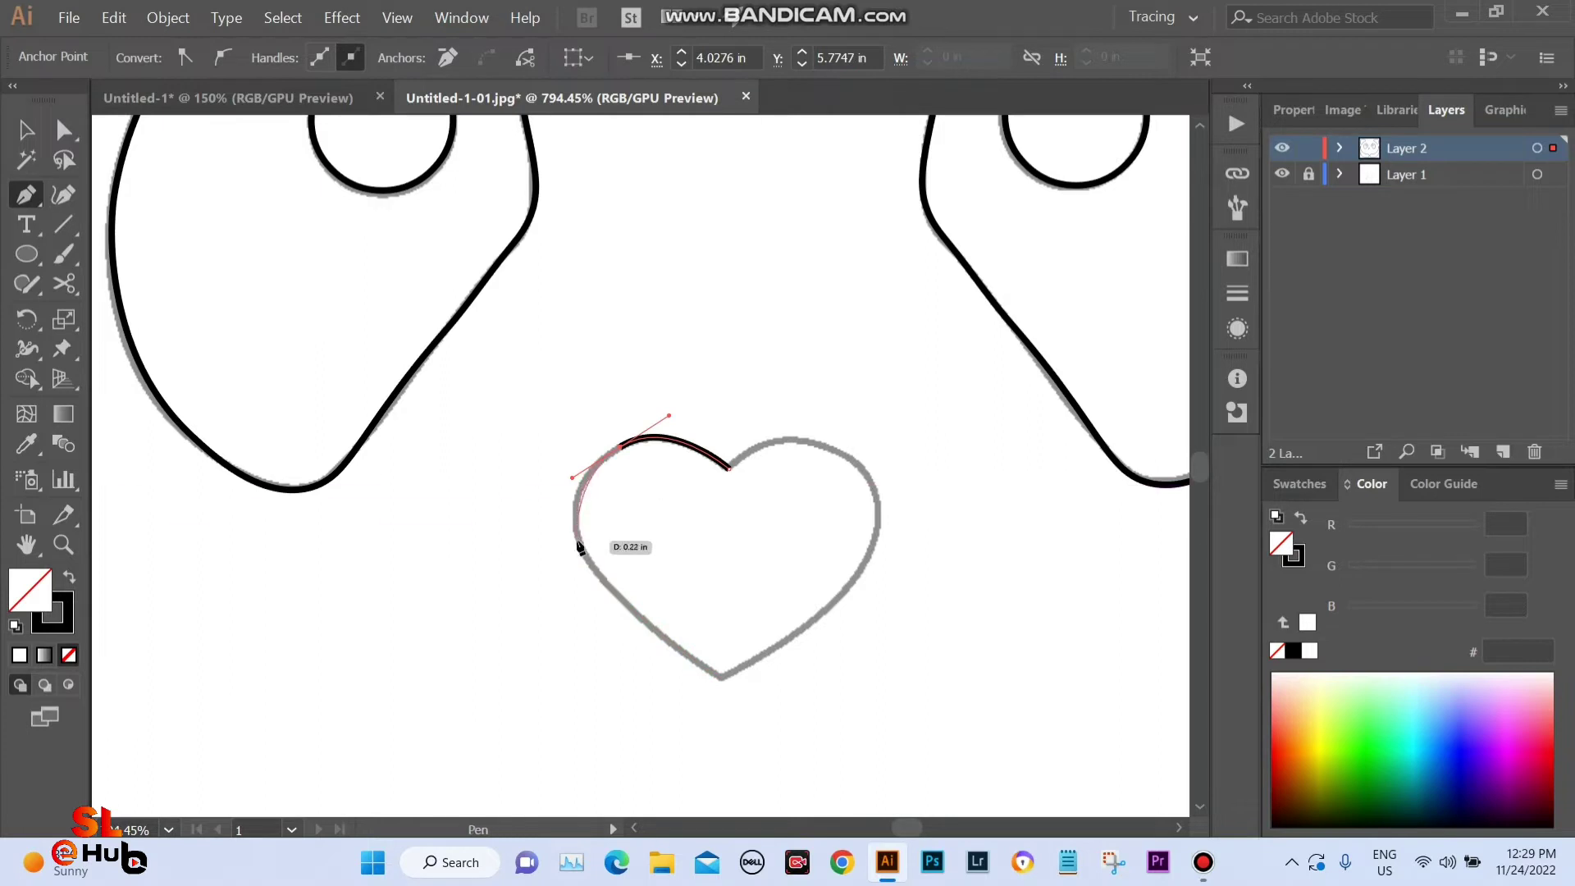
{"action": "left_click_drag", "start_coordinate": [579, 547], "coordinate": [584, 553]}
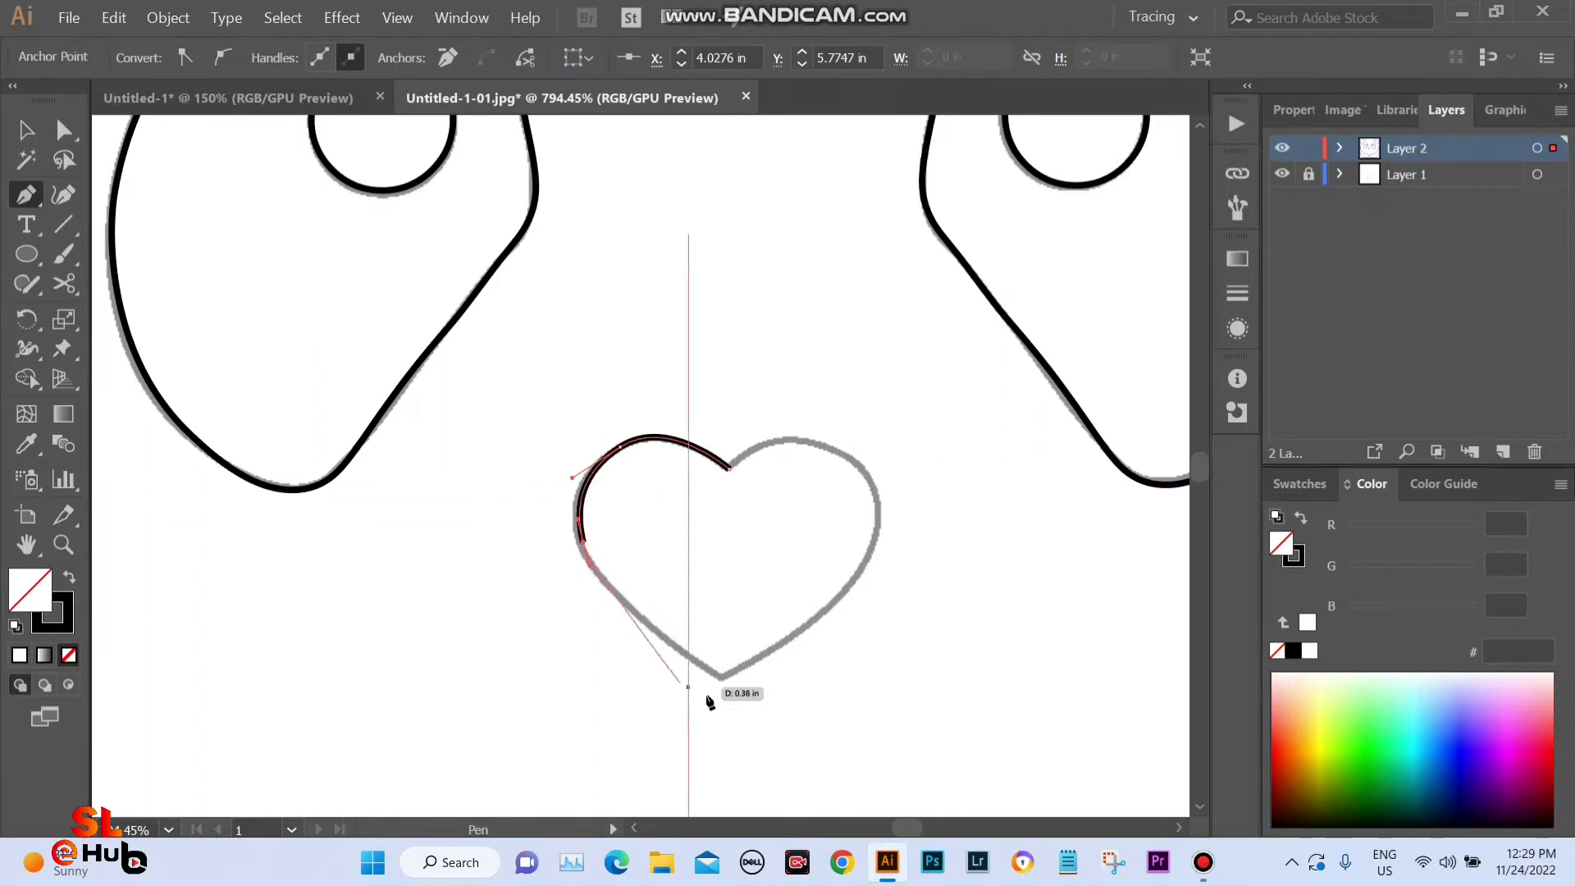
Add the heart's sharp bottom tip and right lobe, closing the nose outline at the top.
{"action": "left_click", "coordinate": [722, 675]}
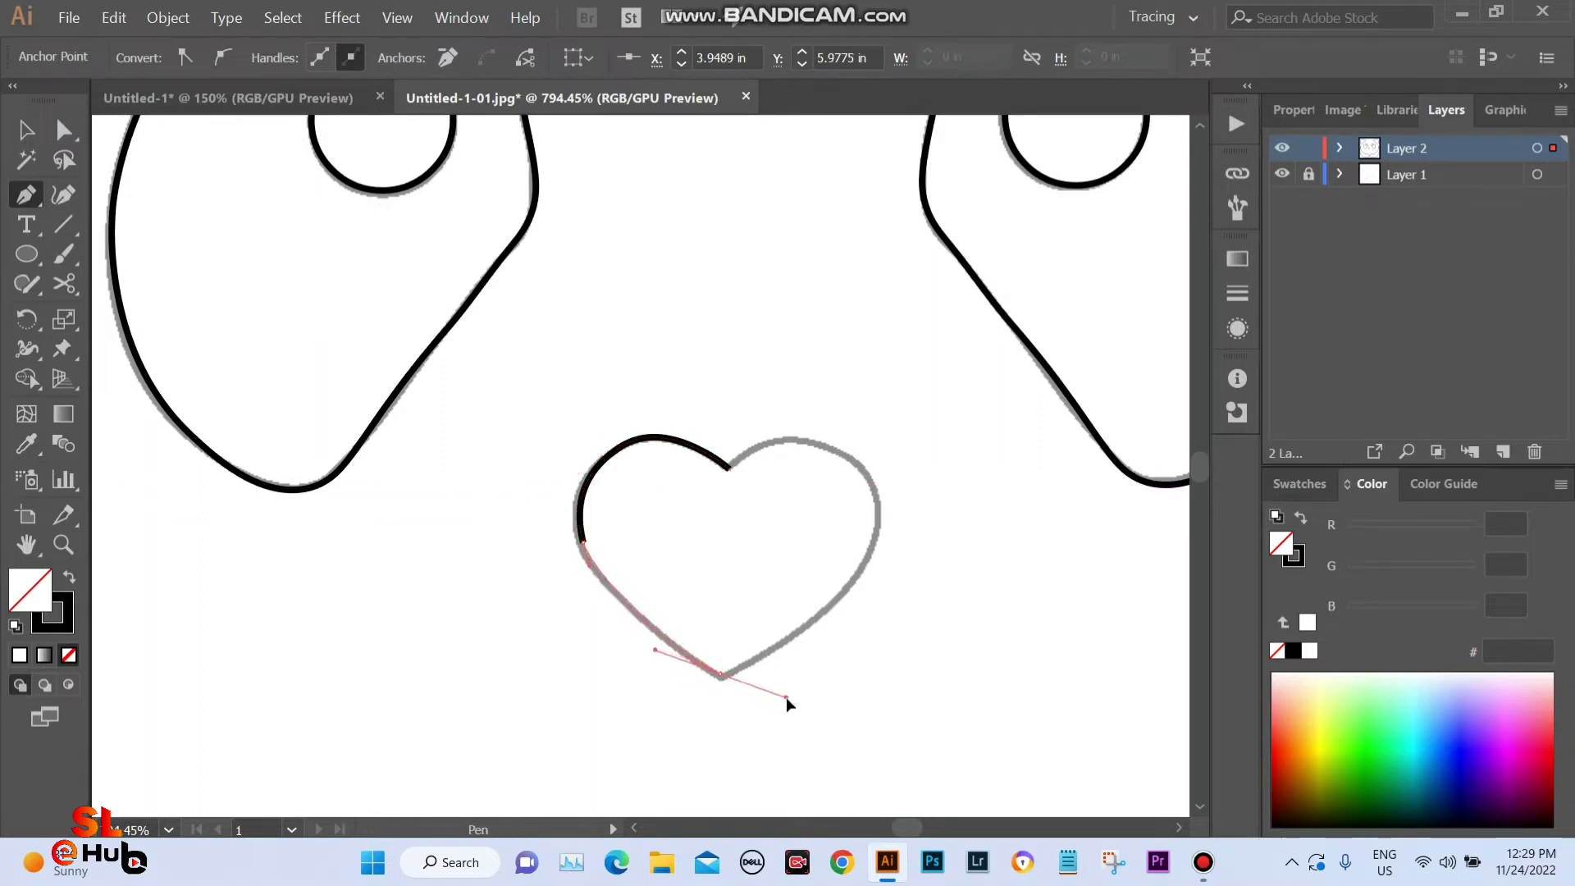
{"action": "left_click_drag", "start_coordinate": [773, 696], "coordinate": [791, 702]}
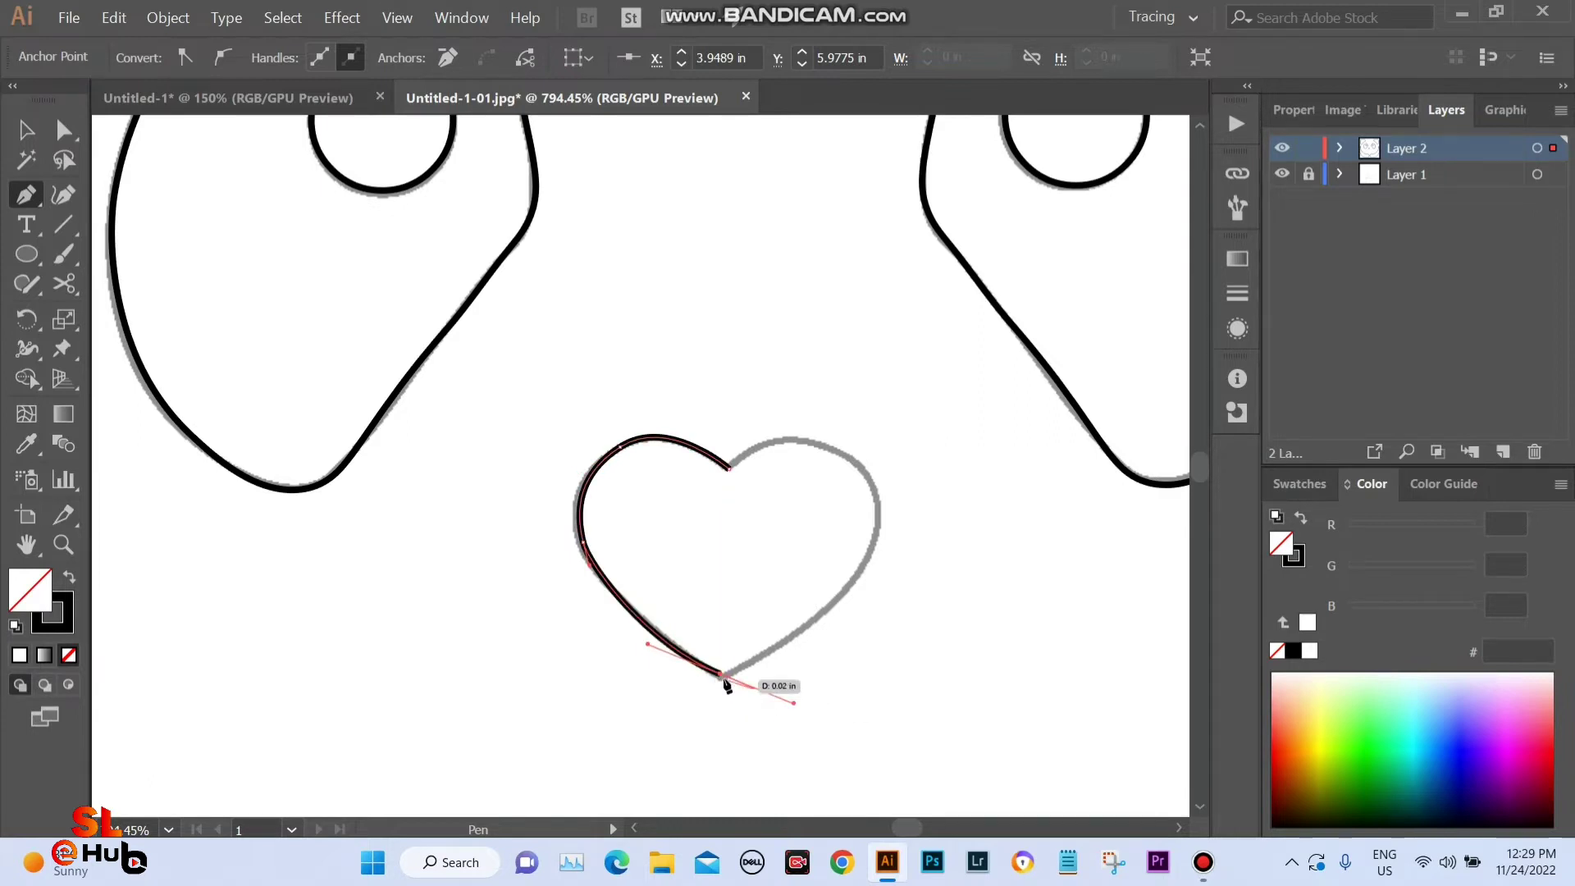
{"action": "left_click", "coordinate": [722, 676]}
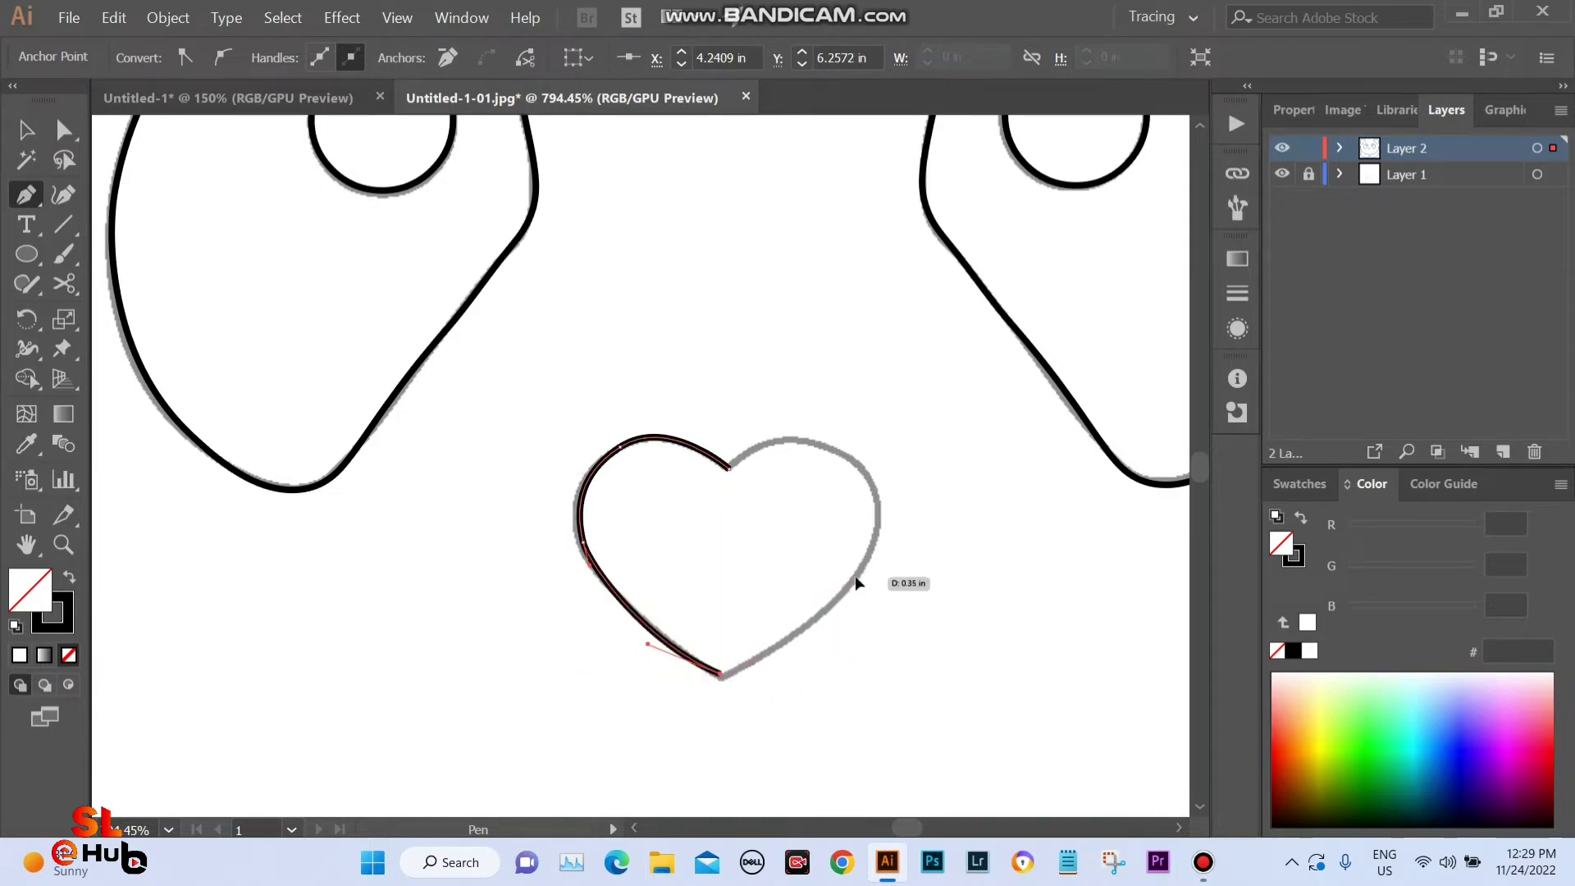
{"action": "left_click_drag", "start_coordinate": [855, 576], "coordinate": [900, 515]}
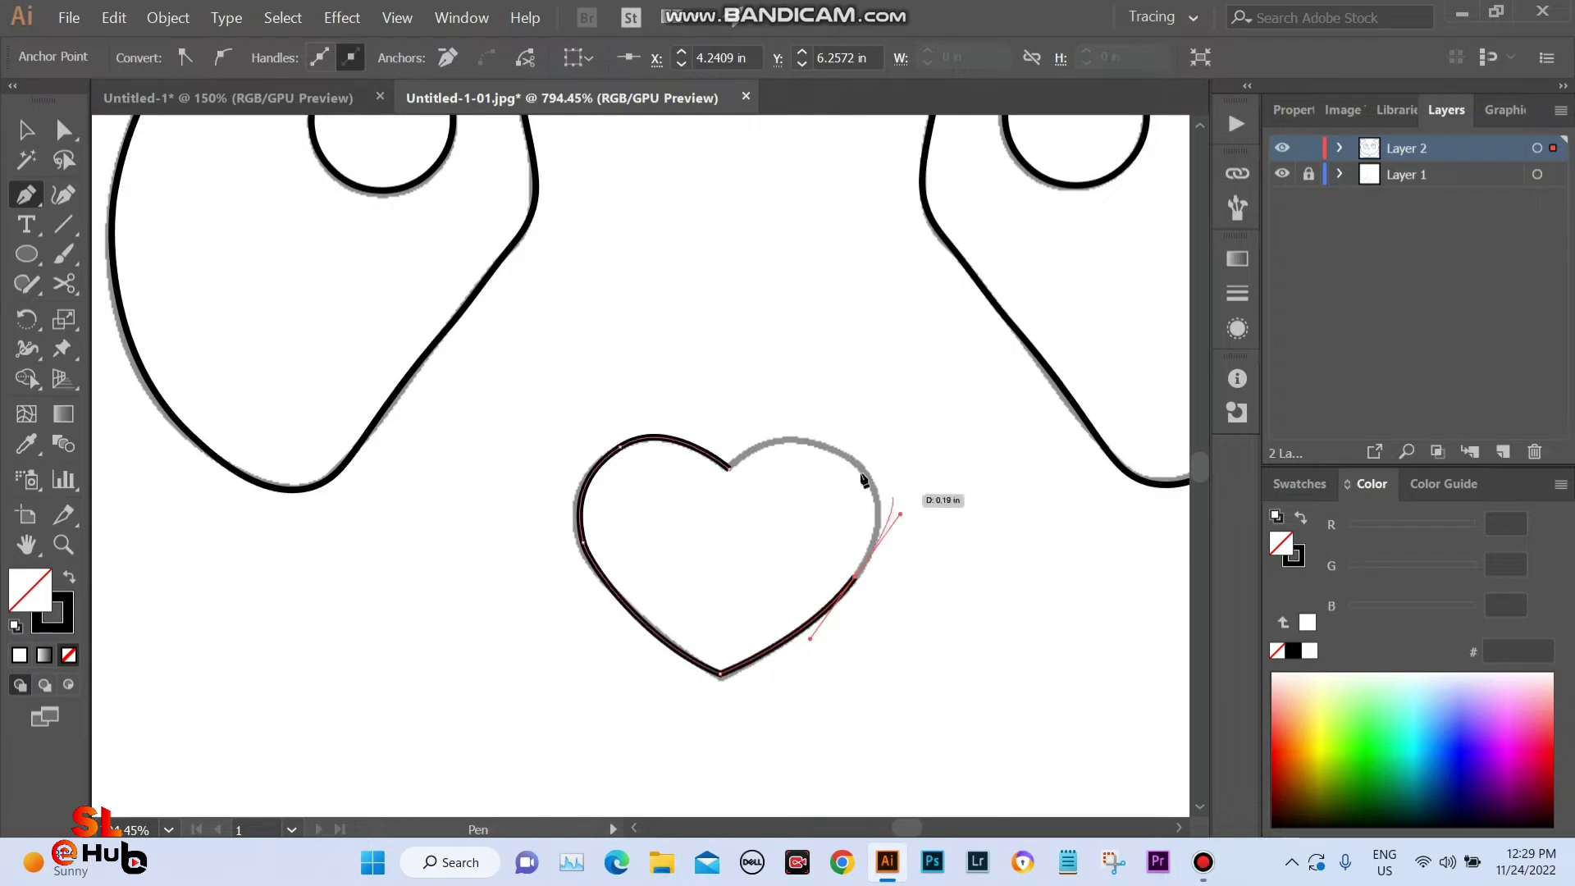
{"action": "left_click_drag", "start_coordinate": [810, 431], "coordinate": [806, 433]}
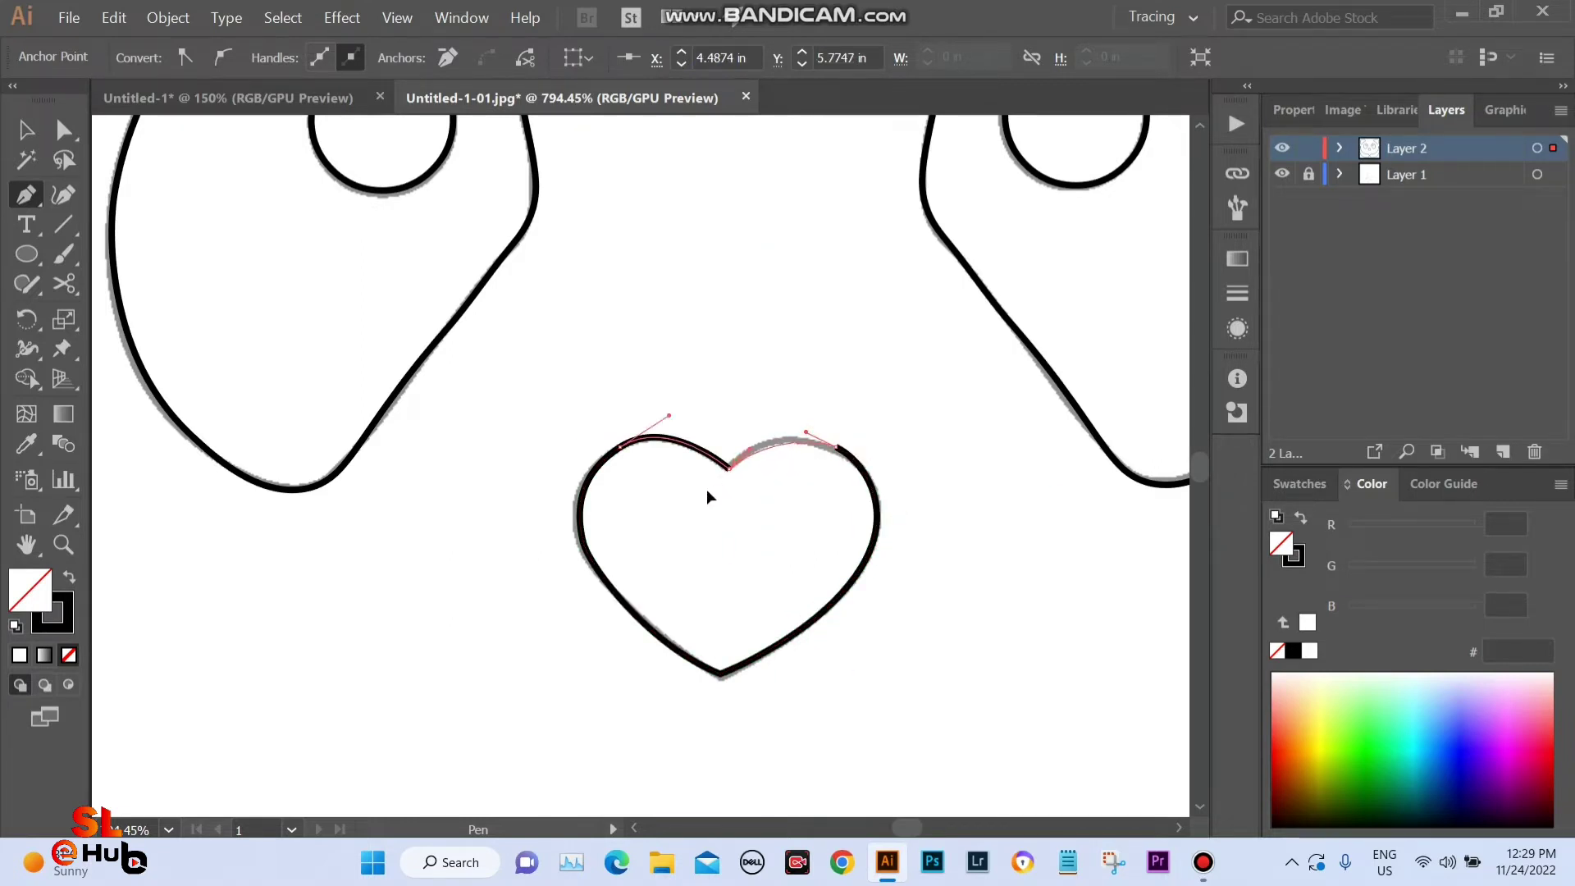
{"action": "left_click_drag", "start_coordinate": [706, 497], "coordinate": [705, 507]}
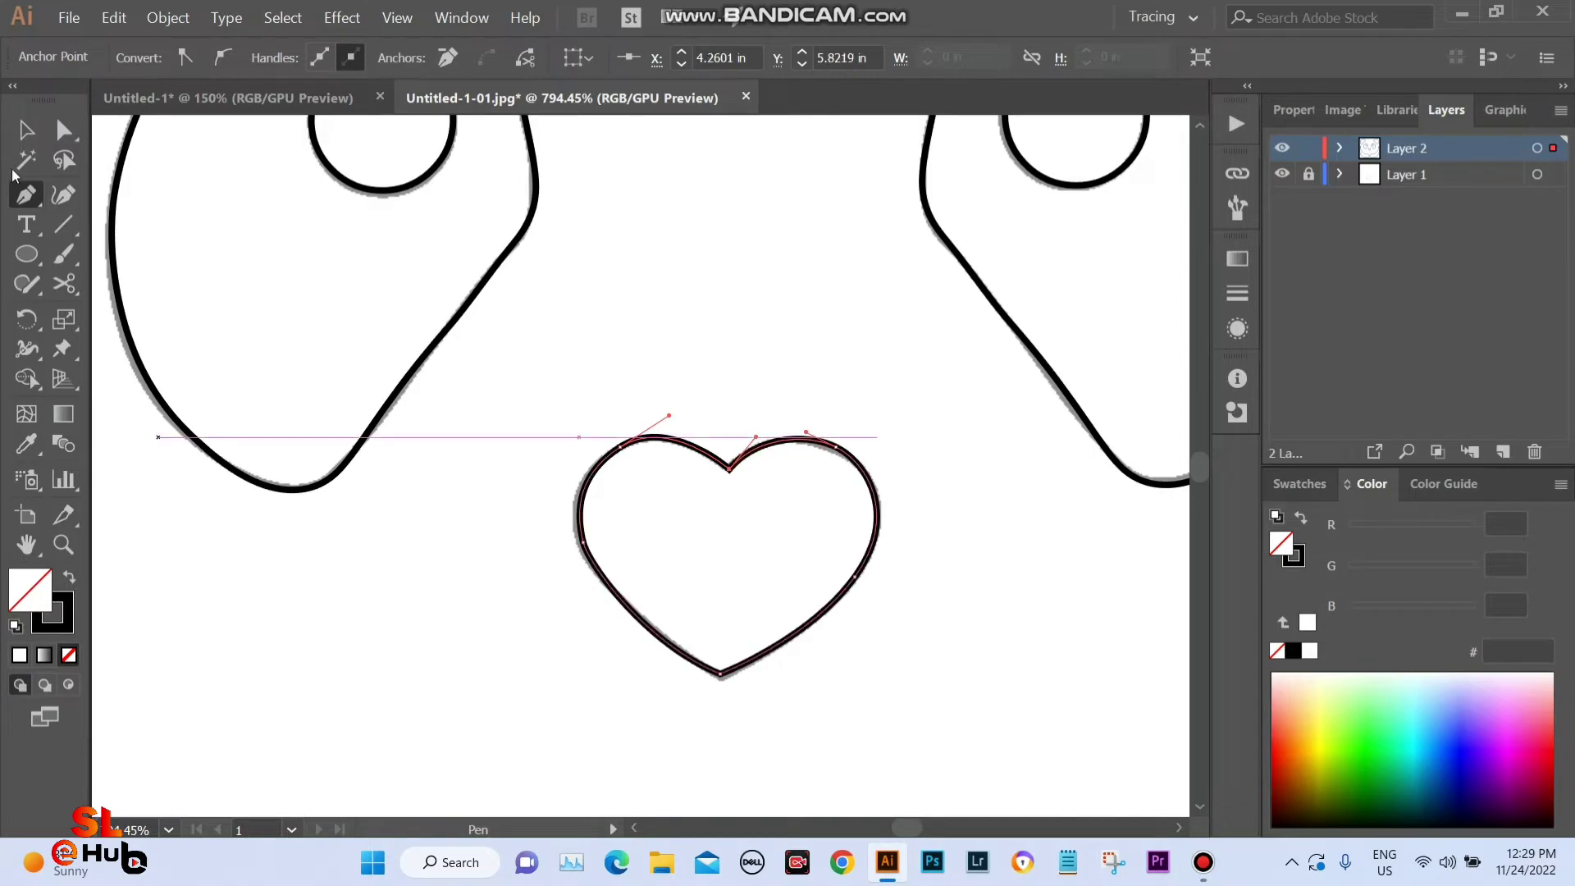
{"action": "left_click", "coordinate": [25, 130]}
{"action": "left_click", "coordinate": [759, 410]}
Zoom and pan around the panda to inspect its arm tips.
{"action": "scroll", "coordinate": [676, 465], "scroll_direction": "down", "scroll_amount": 3}
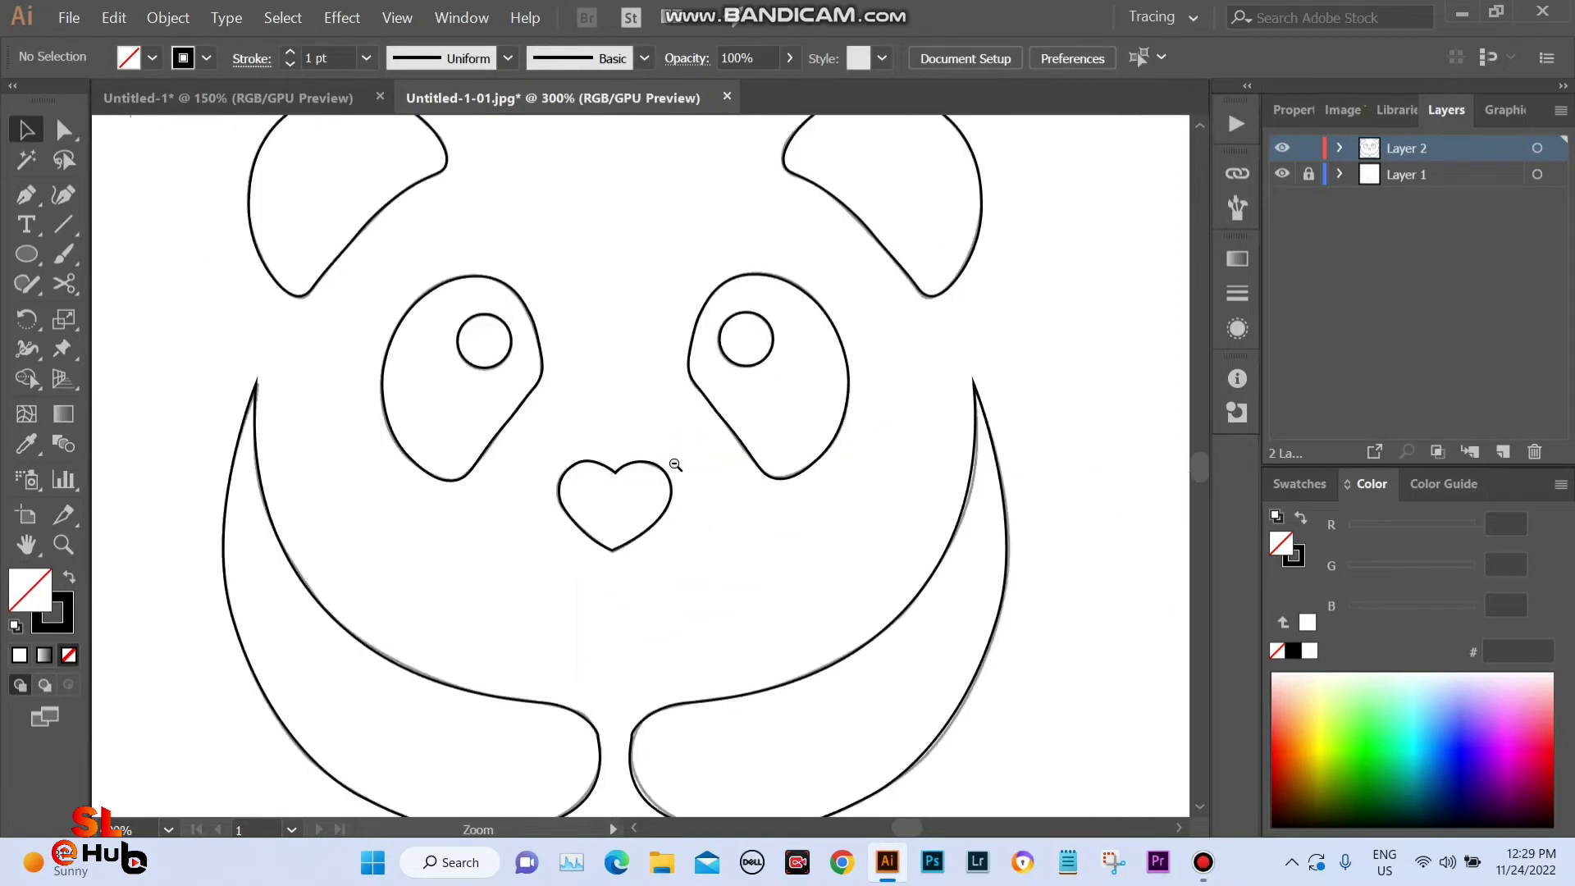
{"action": "scroll", "coordinate": [675, 465], "scroll_direction": "down", "scroll_amount": 2}
{"action": "left_click_drag", "start_coordinate": [668, 536], "coordinate": [648, 502]}
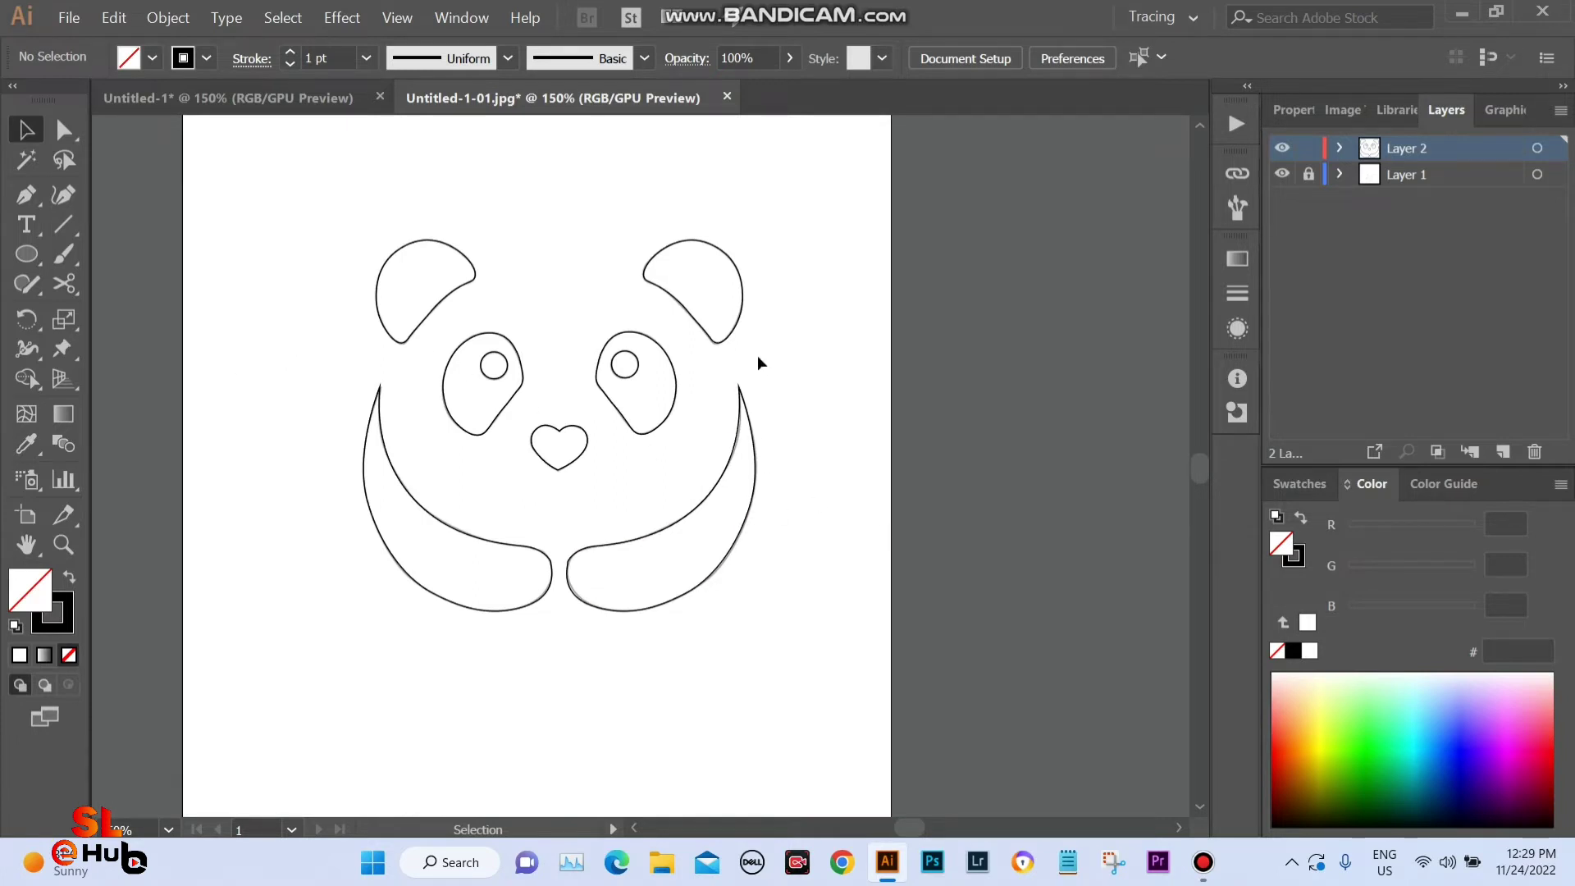
{"action": "scroll", "coordinate": [823, 524], "scroll_direction": "up", "scroll_amount": 2}
{"action": "scroll", "coordinate": [886, 616], "scroll_direction": "up", "scroll_amount": 3}
{"action": "scroll", "coordinate": [917, 609], "scroll_direction": "up", "scroll_amount": 2}
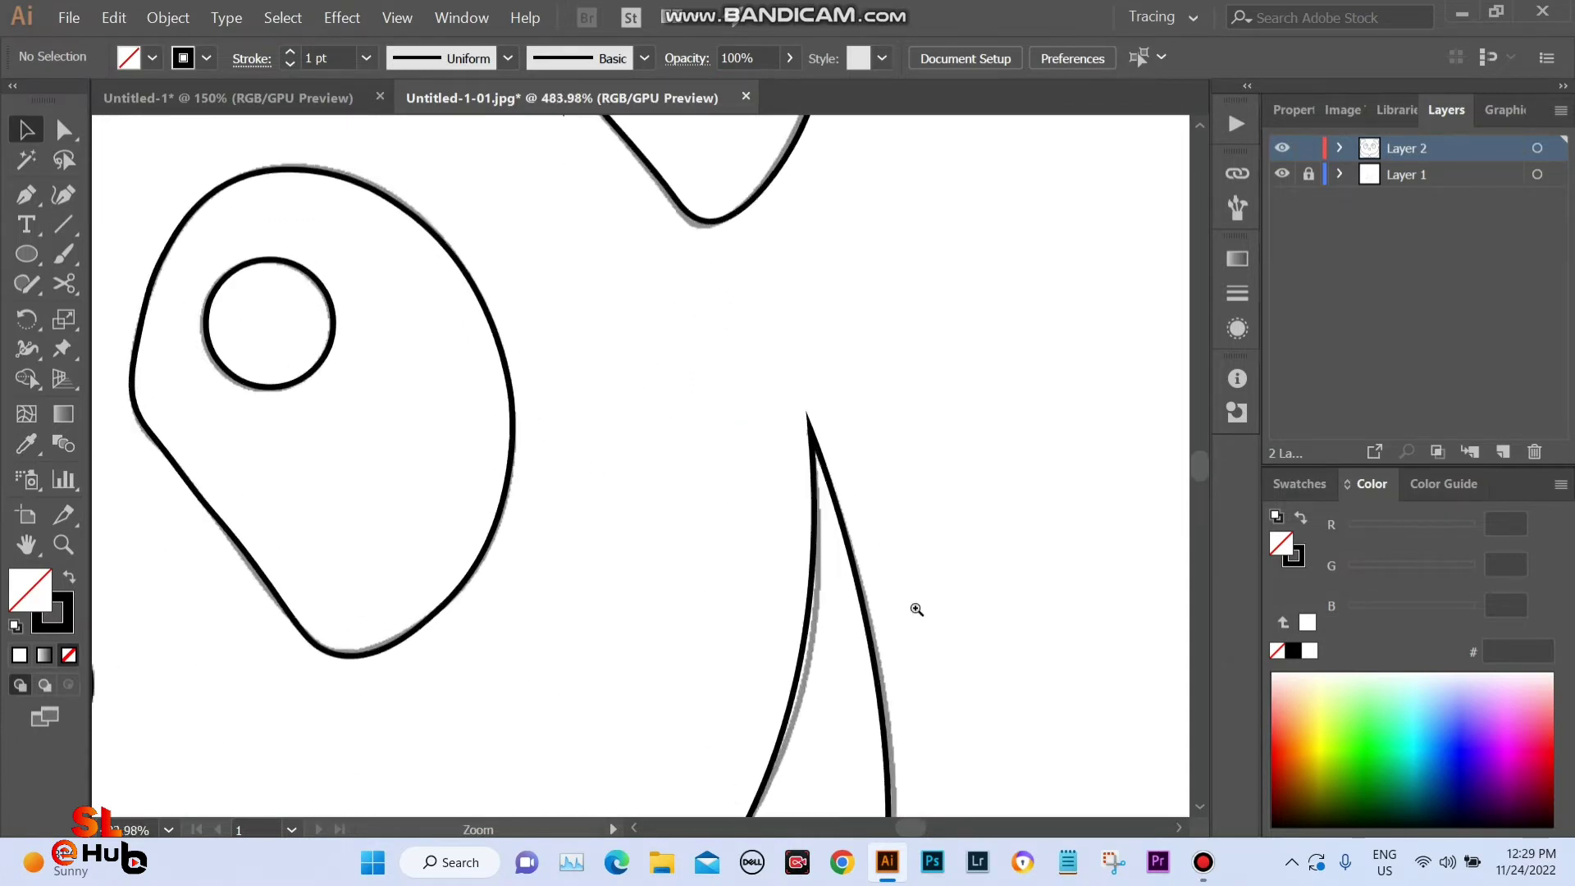
{"action": "scroll", "coordinate": [919, 620], "scroll_direction": "up", "scroll_amount": 2}
{"action": "scroll", "coordinate": [903, 583], "scroll_direction": "up", "scroll_amount": 2}
{"action": "scroll", "coordinate": [854, 525], "scroll_direction": "up", "scroll_amount": 2}
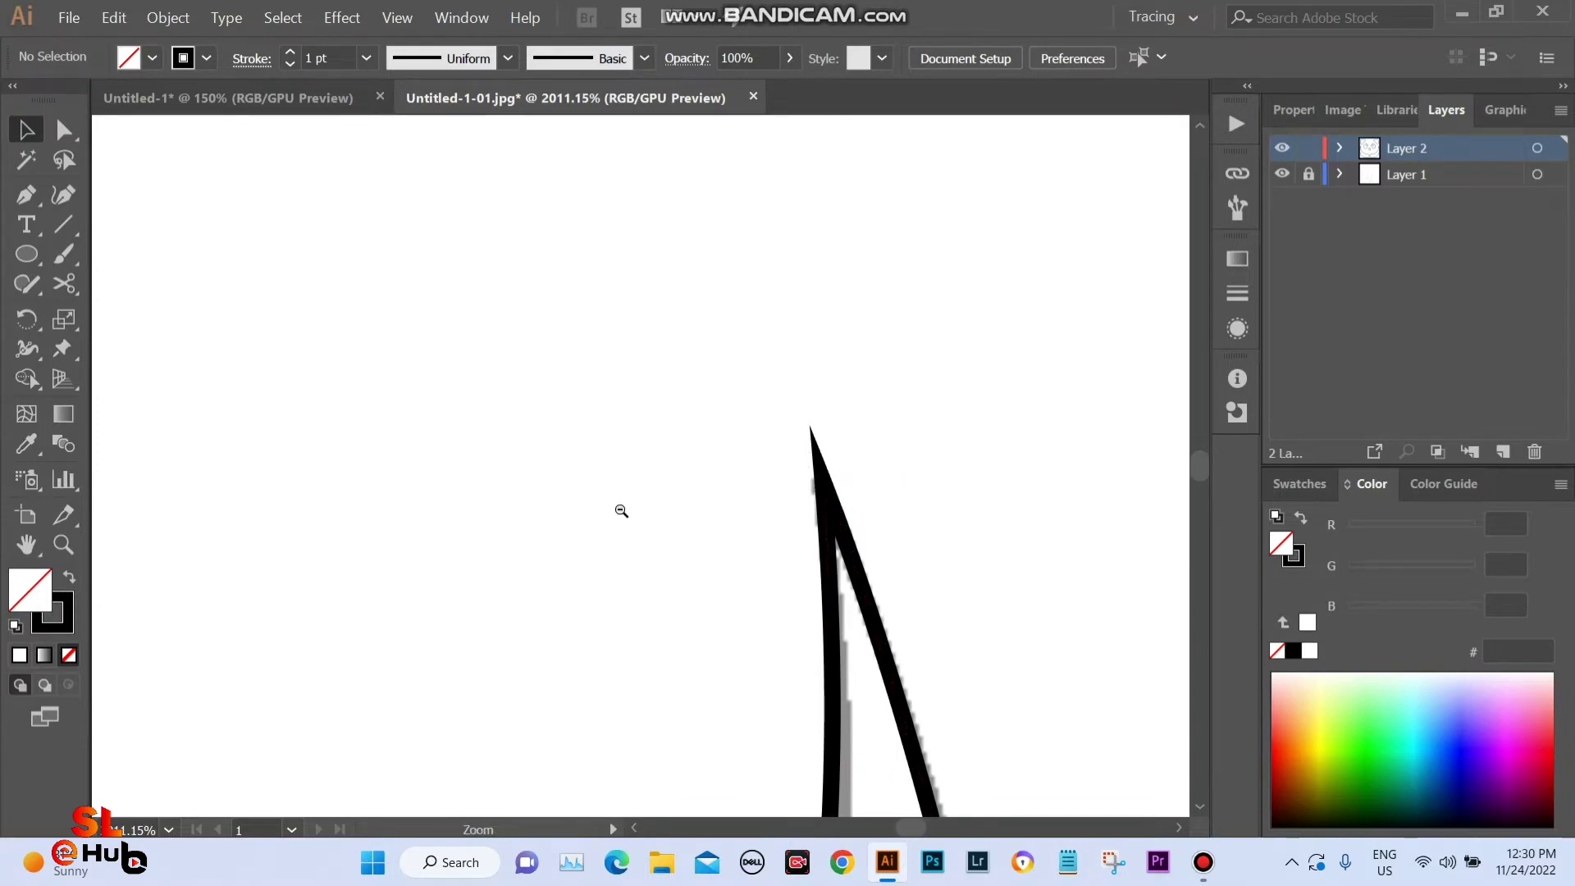
{"action": "scroll", "coordinate": [621, 510], "scroll_direction": "down", "scroll_amount": 4}
{"action": "scroll", "coordinate": [619, 510], "scroll_direction": "down", "scroll_amount": 4}
{"action": "scroll", "coordinate": [619, 509], "scroll_direction": "down", "scroll_amount": 5}
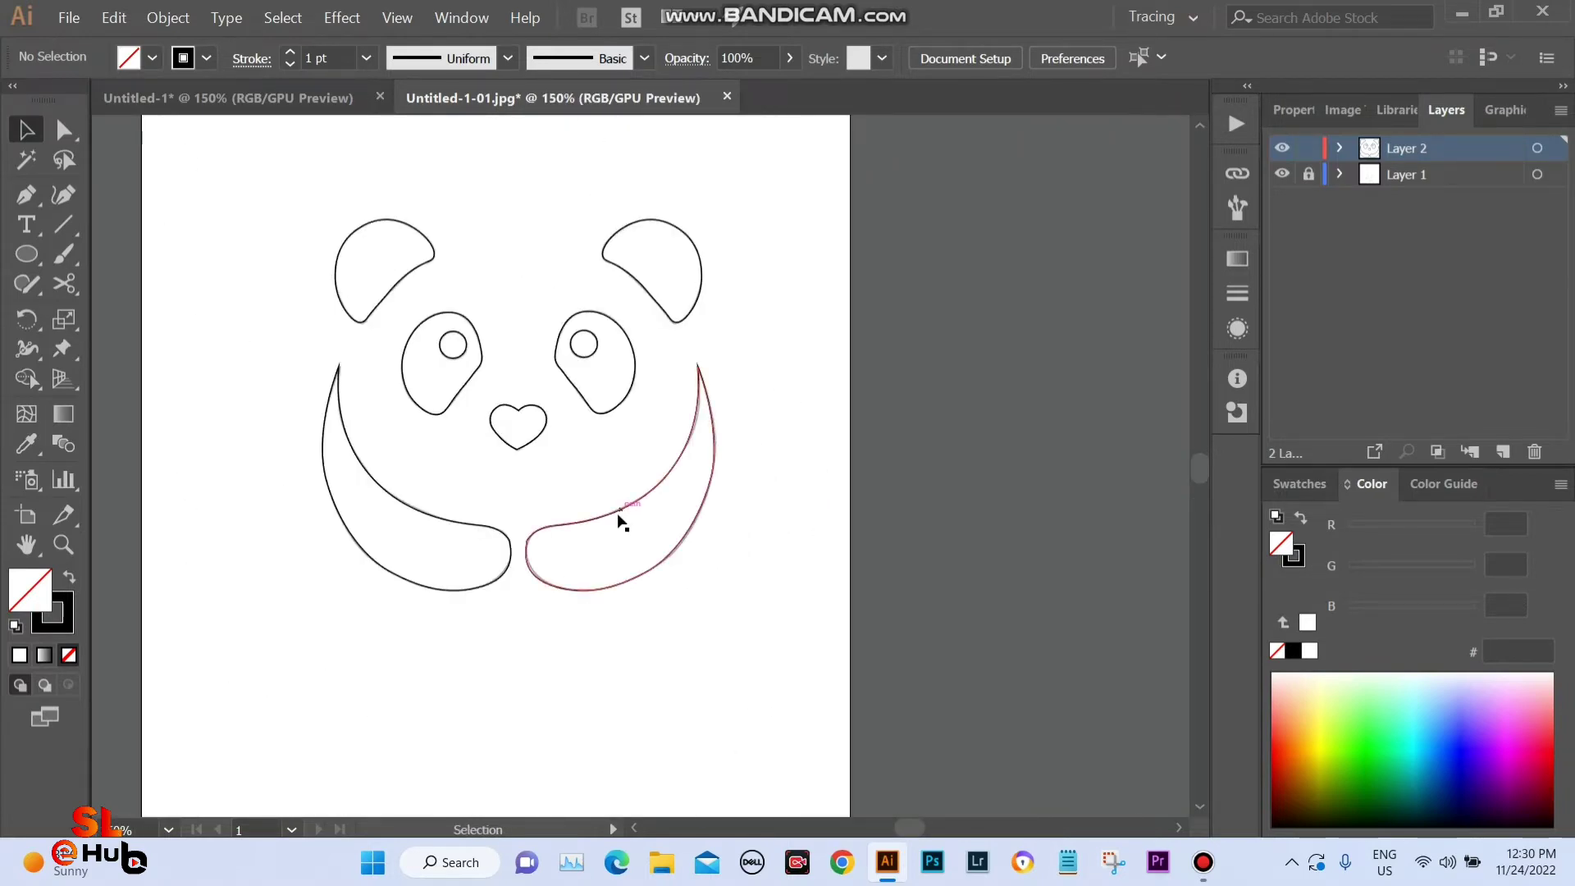
With Direct Selection, select all panda outlines and zoom in on an arm's pointed tip.
{"action": "key", "text": "a"}
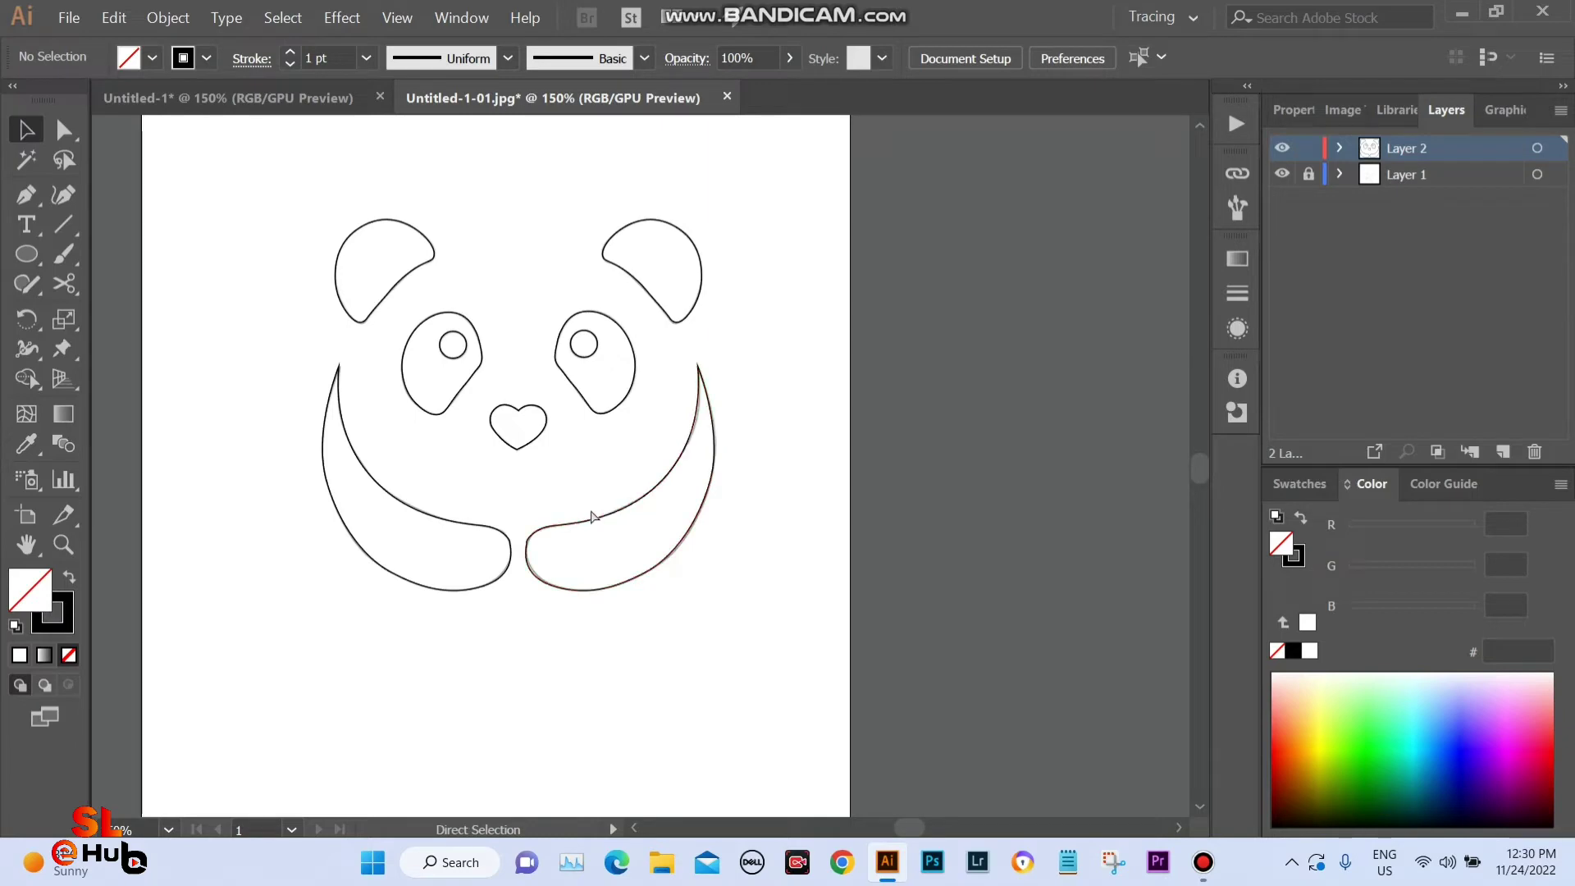
{"action": "key", "text": "ctrl+a"}
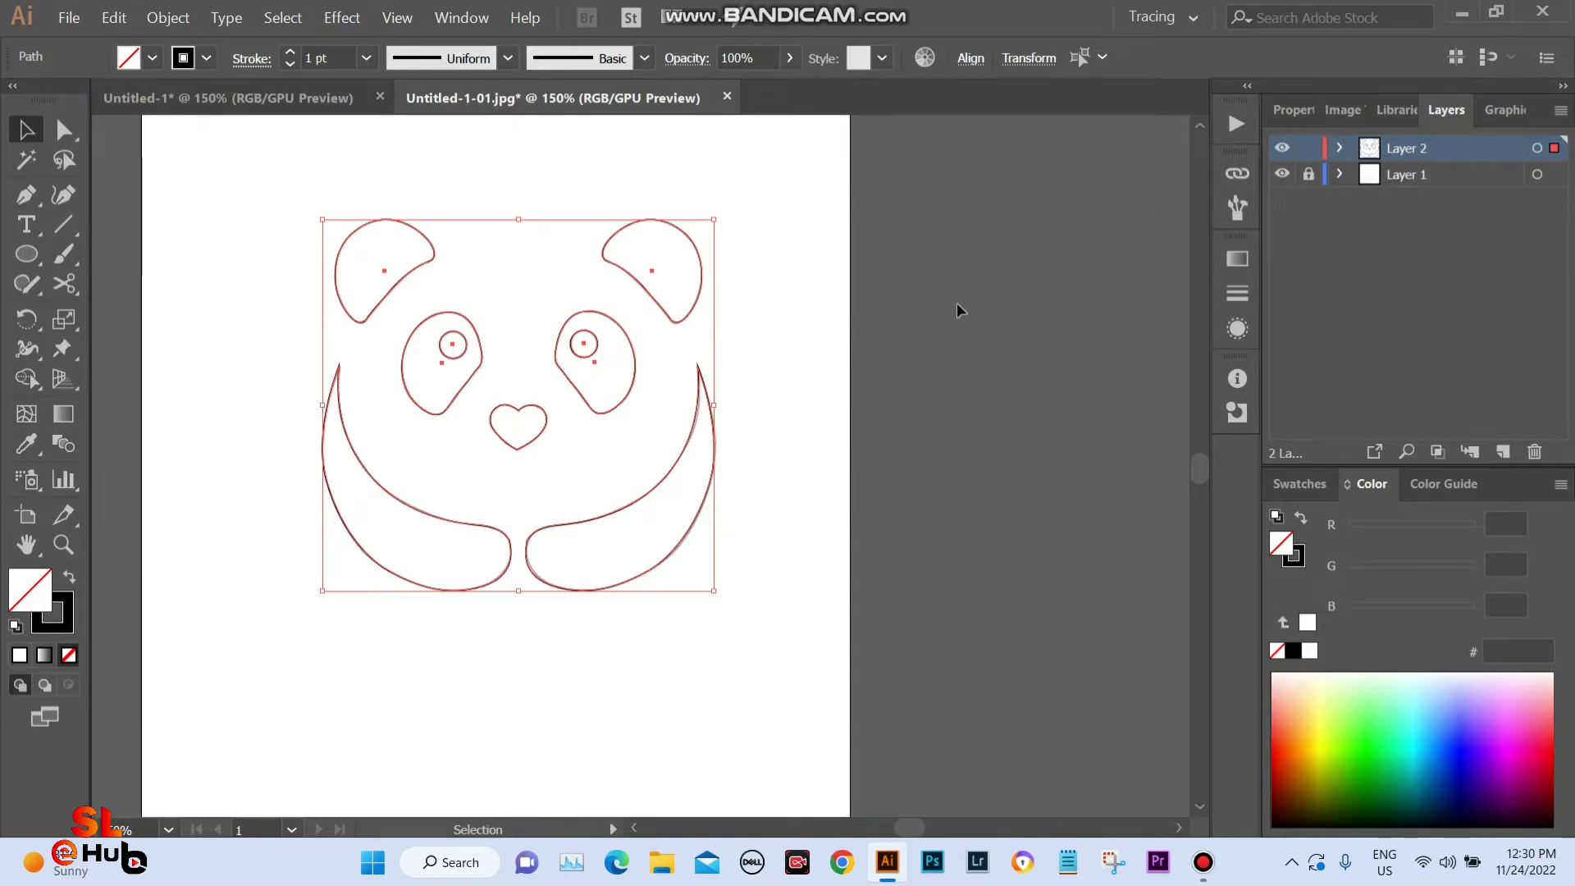
{"action": "scroll", "coordinate": [819, 492], "scroll_direction": "up", "scroll_amount": 2}
{"action": "scroll", "coordinate": [879, 554], "scroll_direction": "up", "scroll_amount": 4}
{"action": "scroll", "coordinate": [766, 468], "scroll_direction": "up", "scroll_amount": 4}
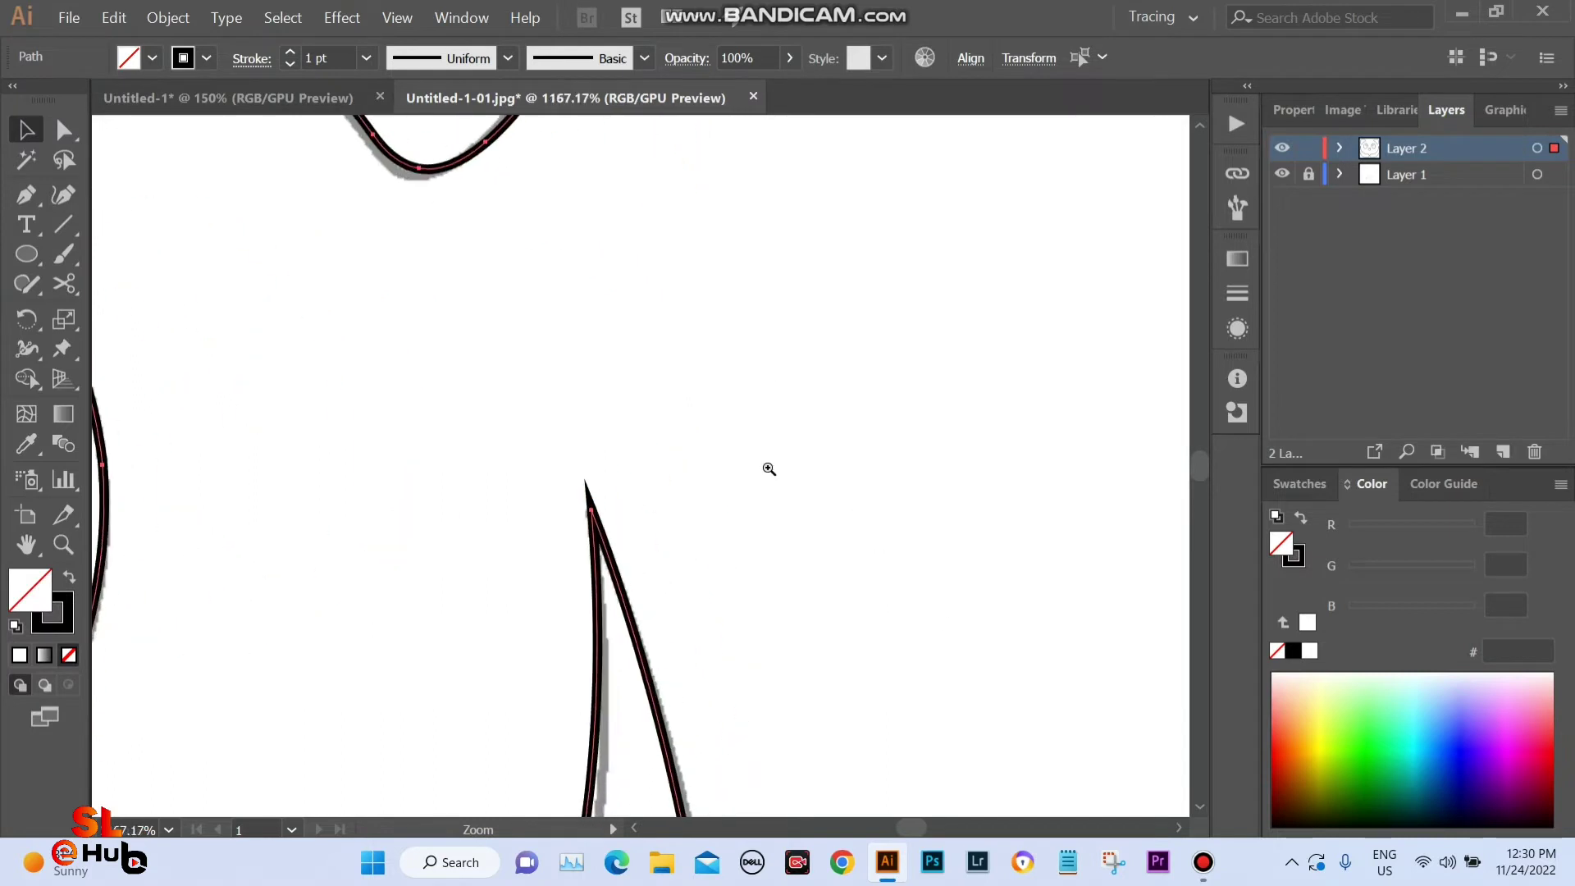
{"action": "scroll", "coordinate": [602, 586], "scroll_direction": "up", "scroll_amount": 2}
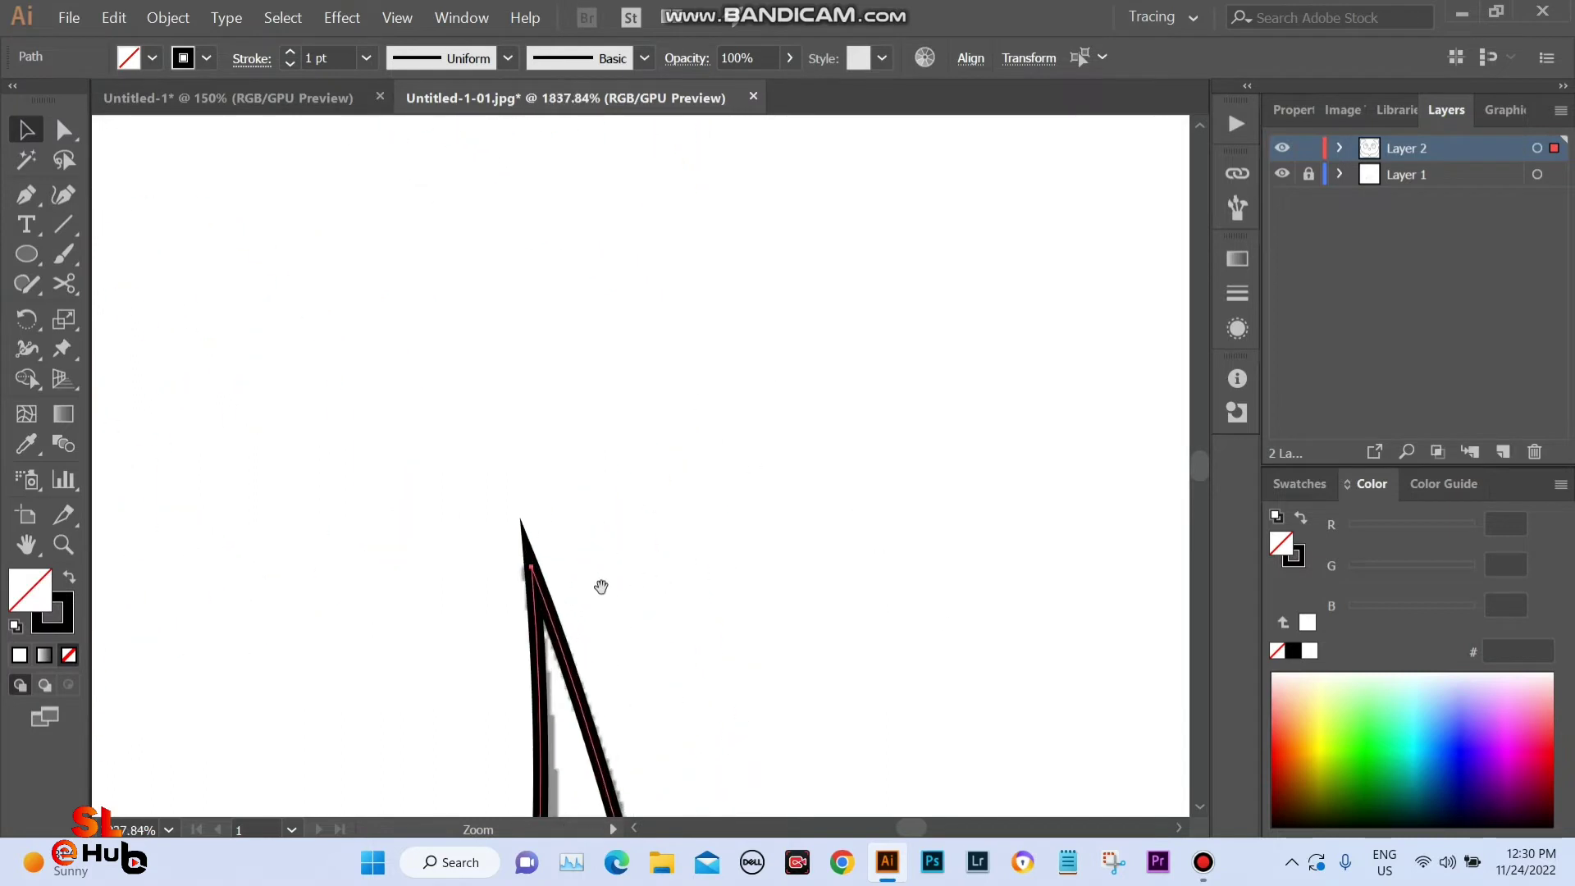
Round the outlines' stroke corners, try Align Inside, then return the stroke to Center.
{"action": "left_click", "coordinate": [1232, 294]}
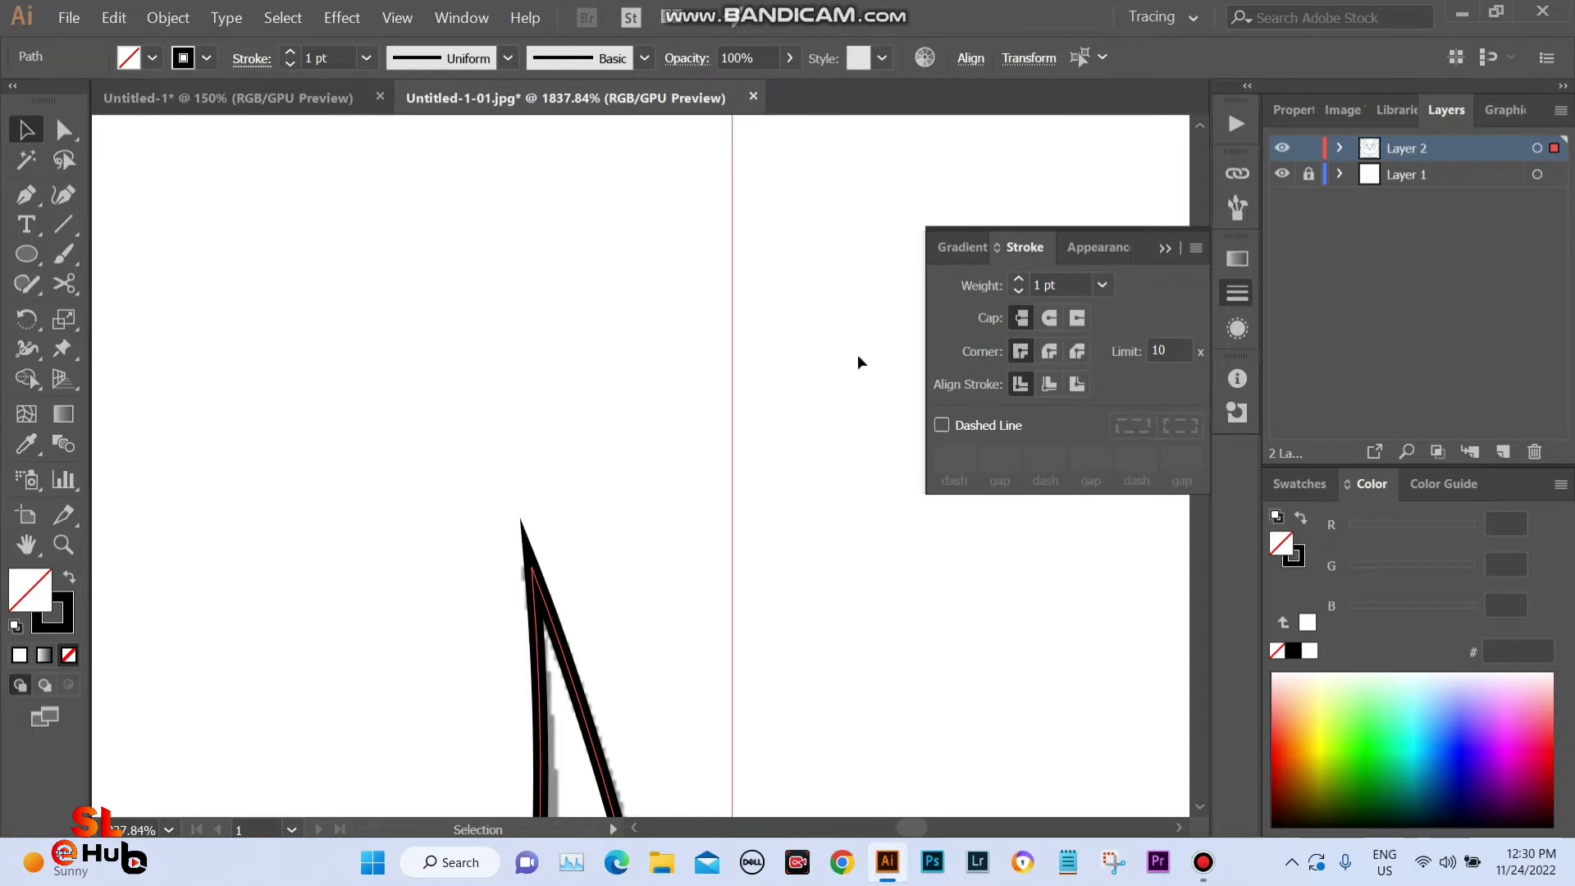
{"action": "left_click", "coordinate": [1048, 353]}
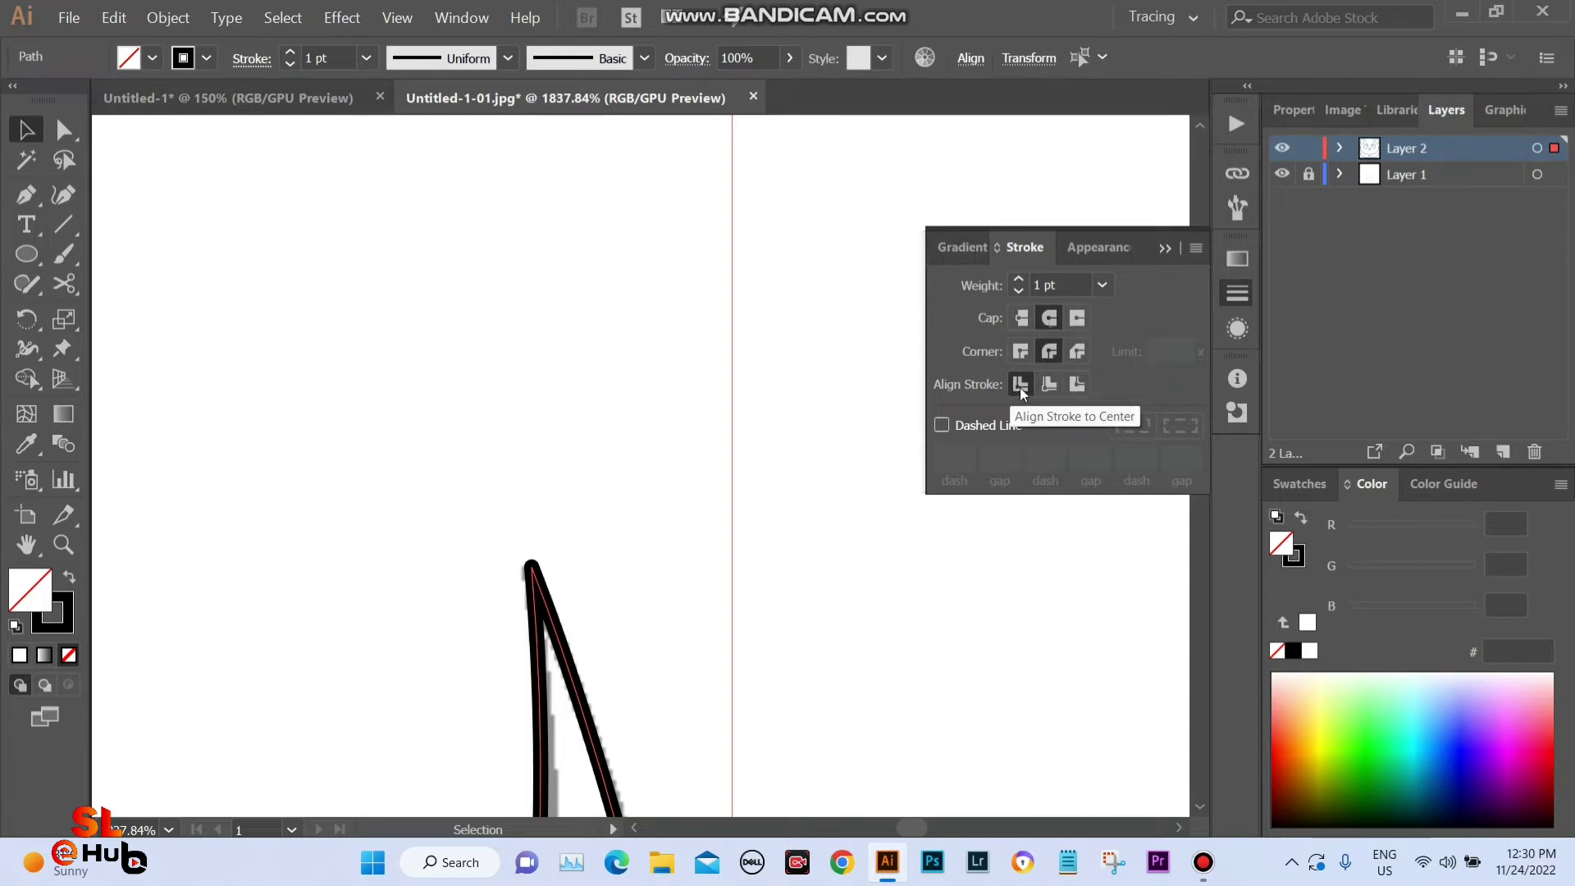
{"action": "left_click", "coordinate": [1050, 384]}
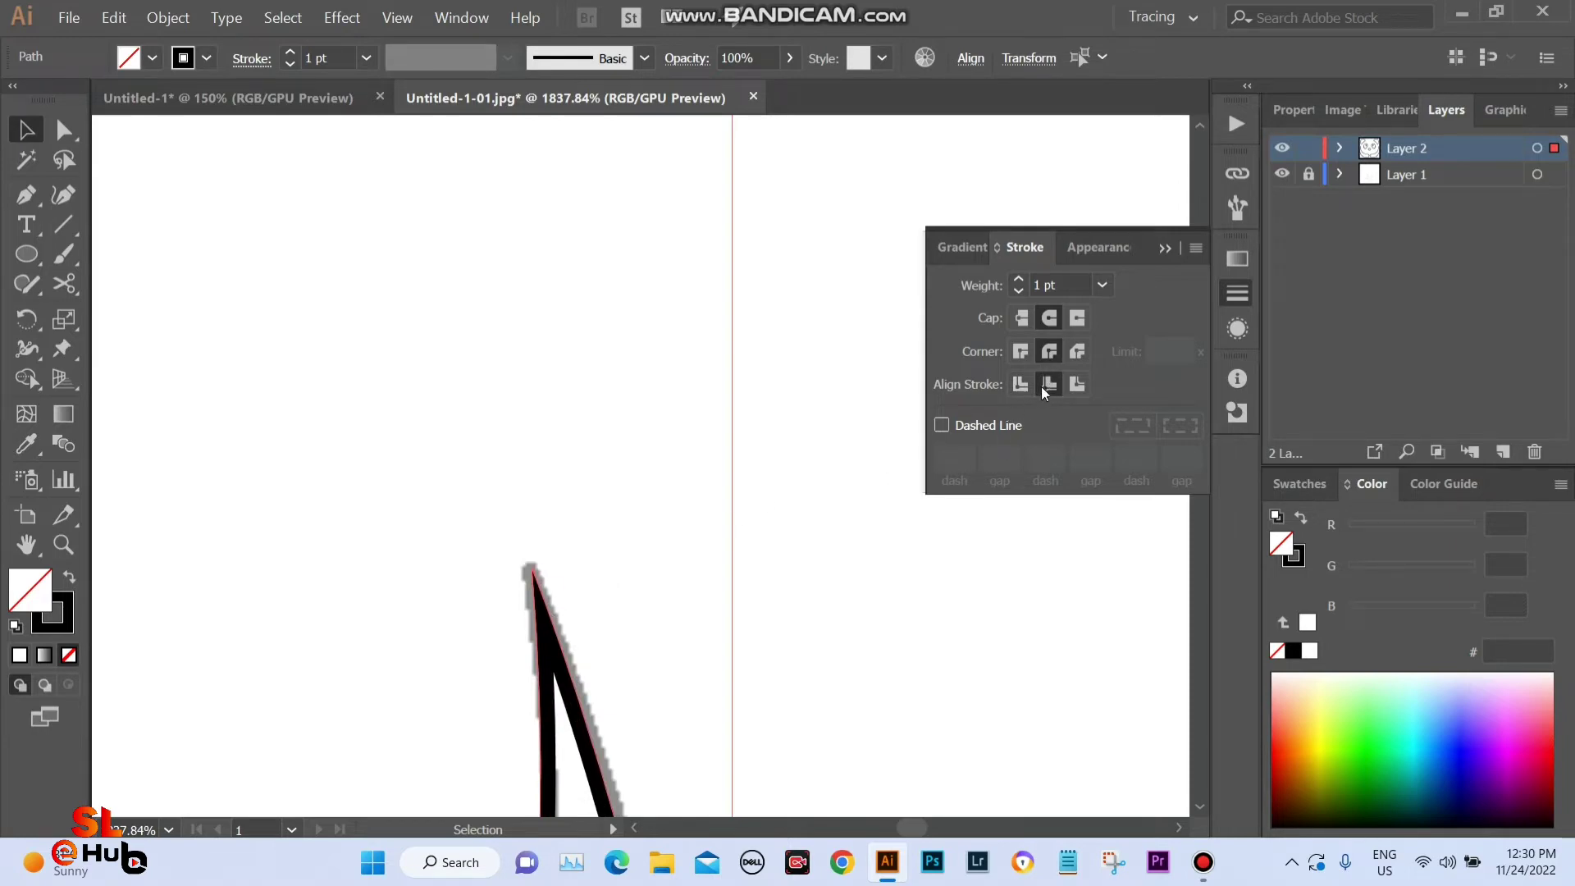
{"action": "left_click", "coordinate": [1025, 386]}
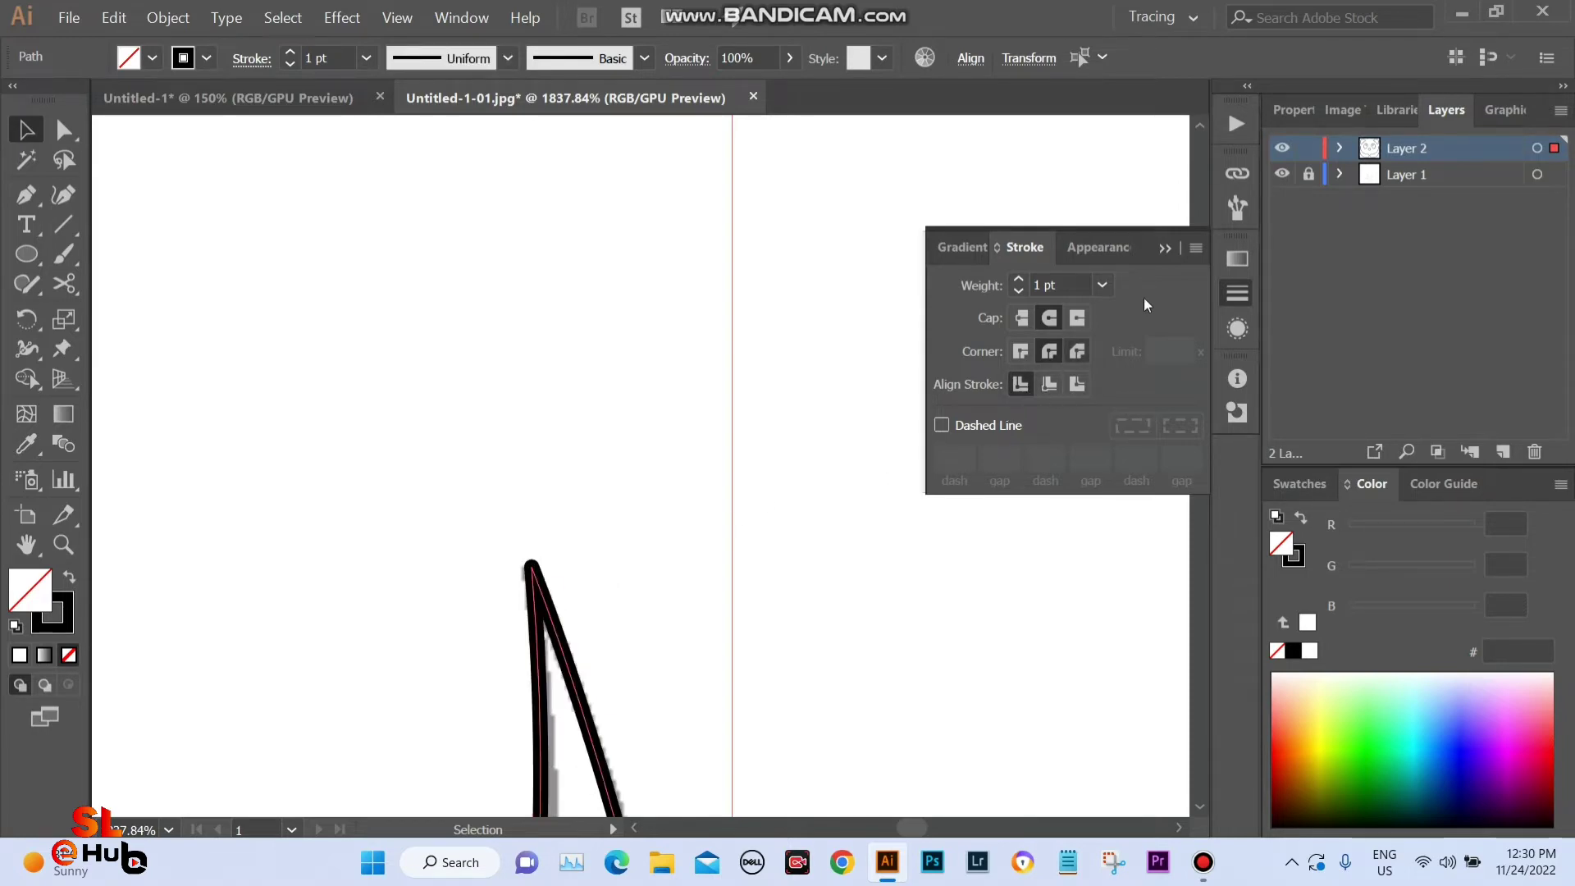
{"action": "left_click", "coordinate": [1164, 249]}
{"action": "scroll", "coordinate": [644, 490], "scroll_direction": "down", "scroll_amount": 3}
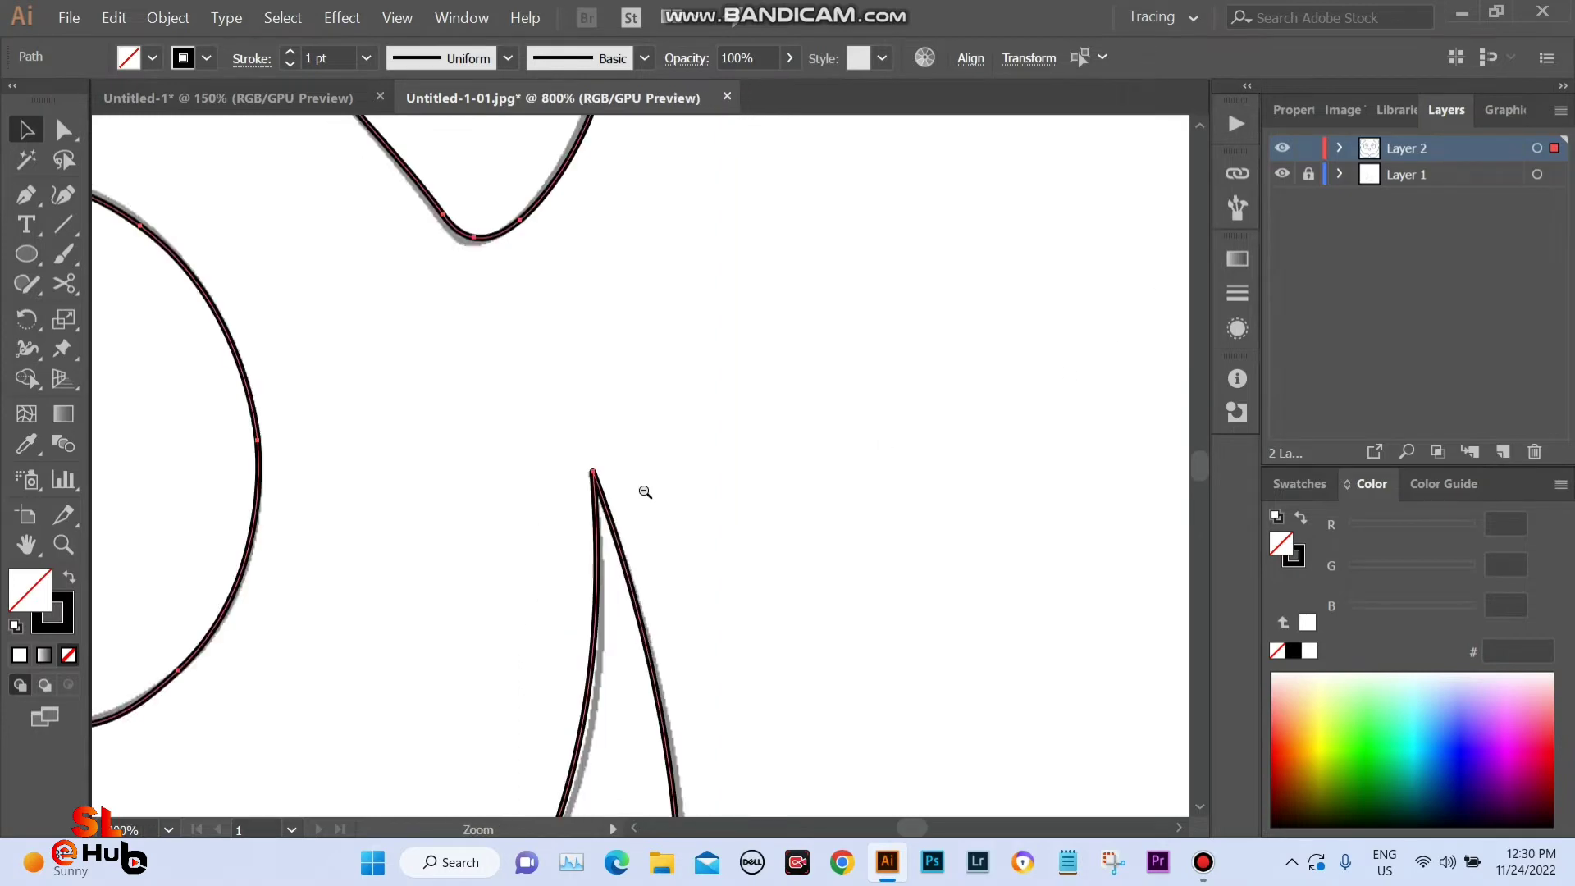
{"action": "scroll", "coordinate": [645, 492], "scroll_direction": "down", "scroll_amount": 2}
{"action": "scroll", "coordinate": [645, 491], "scroll_direction": "down", "scroll_amount": 2}
{"action": "scroll", "coordinate": [645, 491], "scroll_direction": "down", "scroll_amount": 1}
Deselect the path and reframe the view on the whole panda.
{"action": "left_click", "coordinate": [911, 456]}
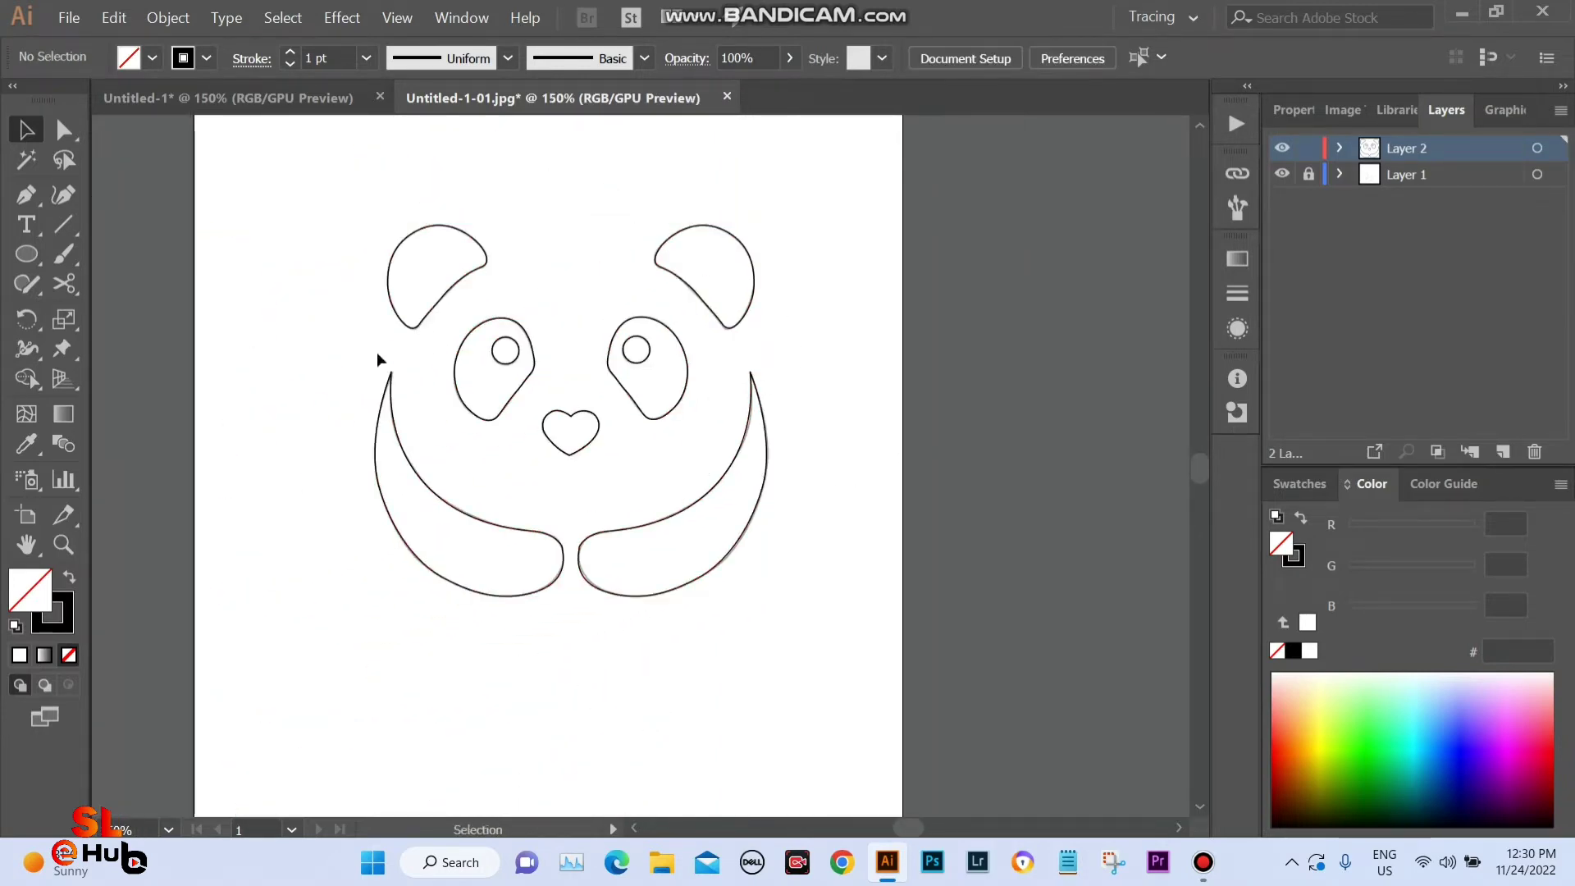
{"action": "key", "text": "z"}
{"action": "mouse_move", "coordinate": [422, 296]}
{"action": "left_mouse_down"}
{"action": "mouse_move", "coordinate": [619, 474]}
{"action": "mouse_move", "coordinate": [580, 366]}
{"action": "mouse_move", "coordinate": [558, 352]}
{"action": "mouse_move", "coordinate": [557, 378]}
{"action": "left_mouse_up"}
{"action": "scroll", "coordinate": [619, 474], "scroll_direction": "down", "scroll_amount": 2}
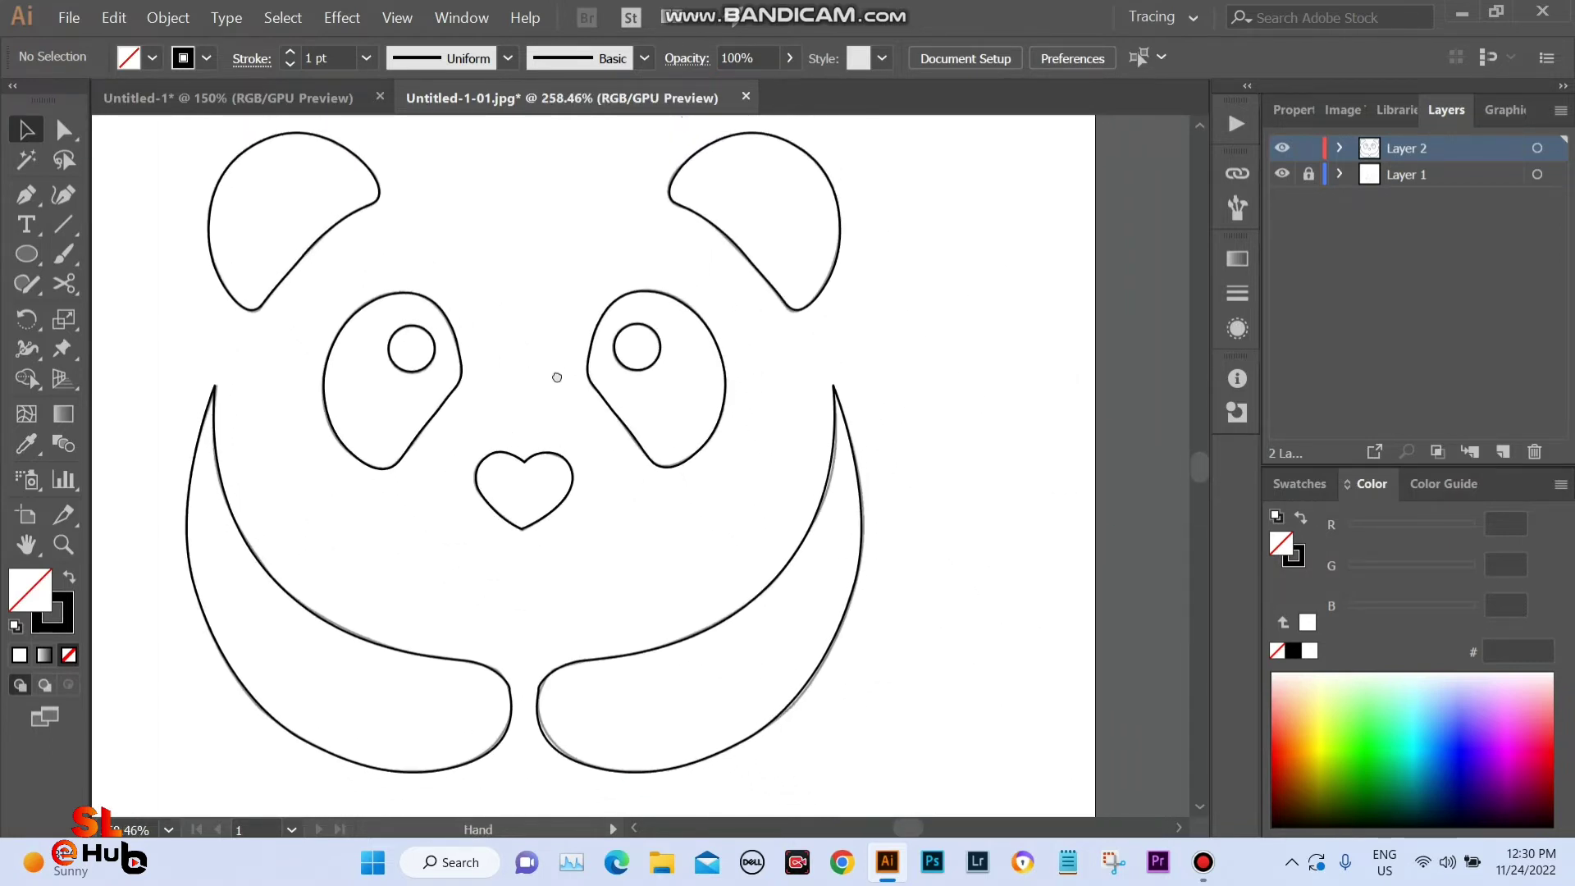
{"action": "key", "text": "ctrl+minus"}
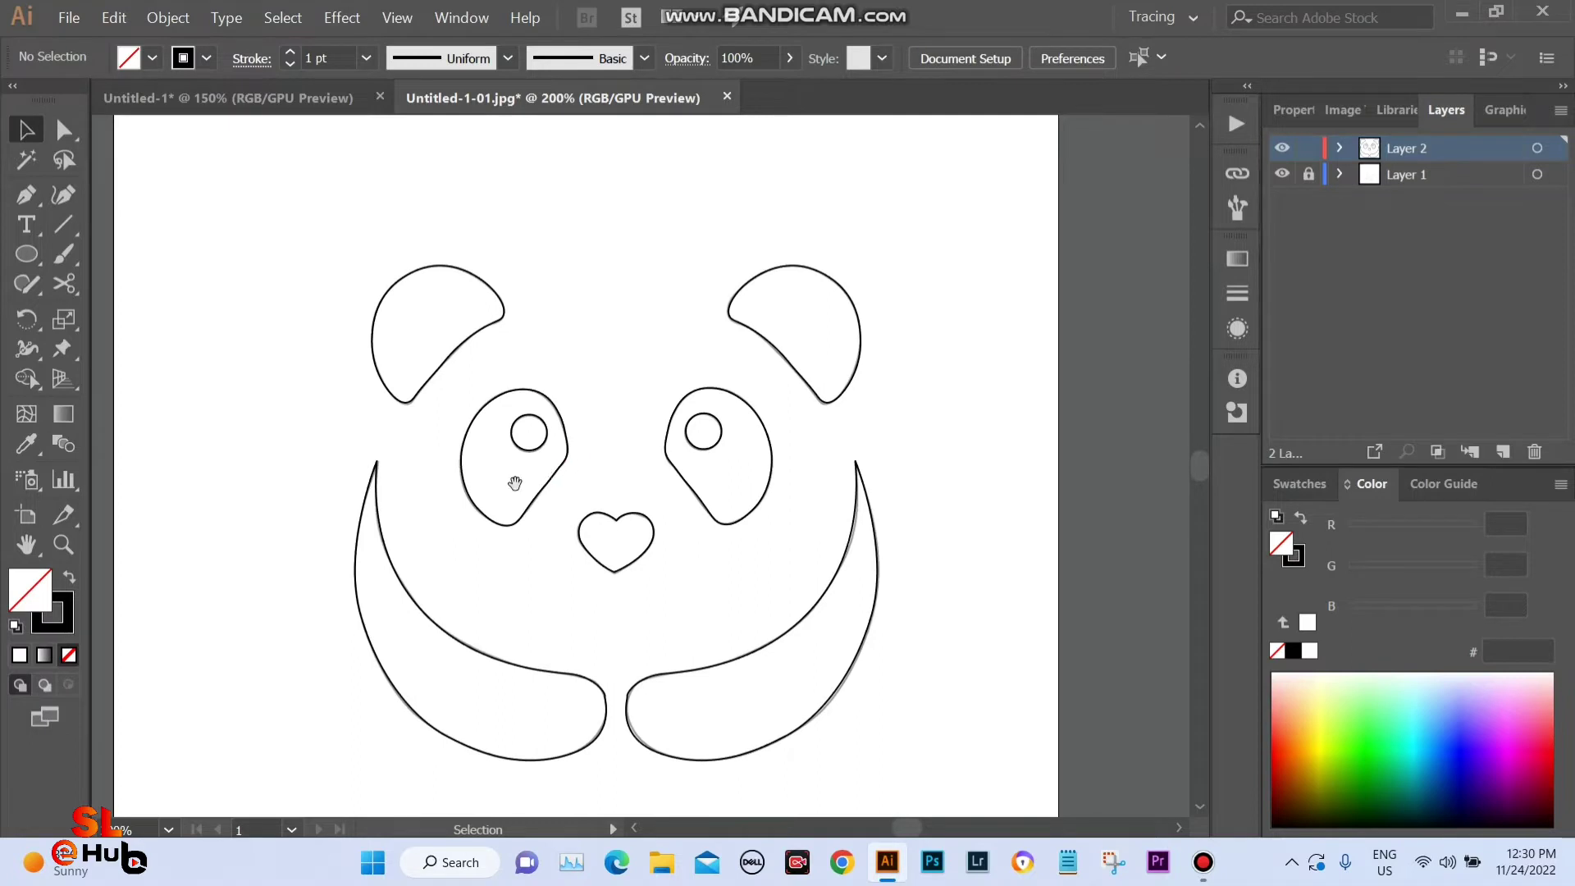
{"action": "left_click_drag", "start_coordinate": [515, 483], "coordinate": [505, 447]}
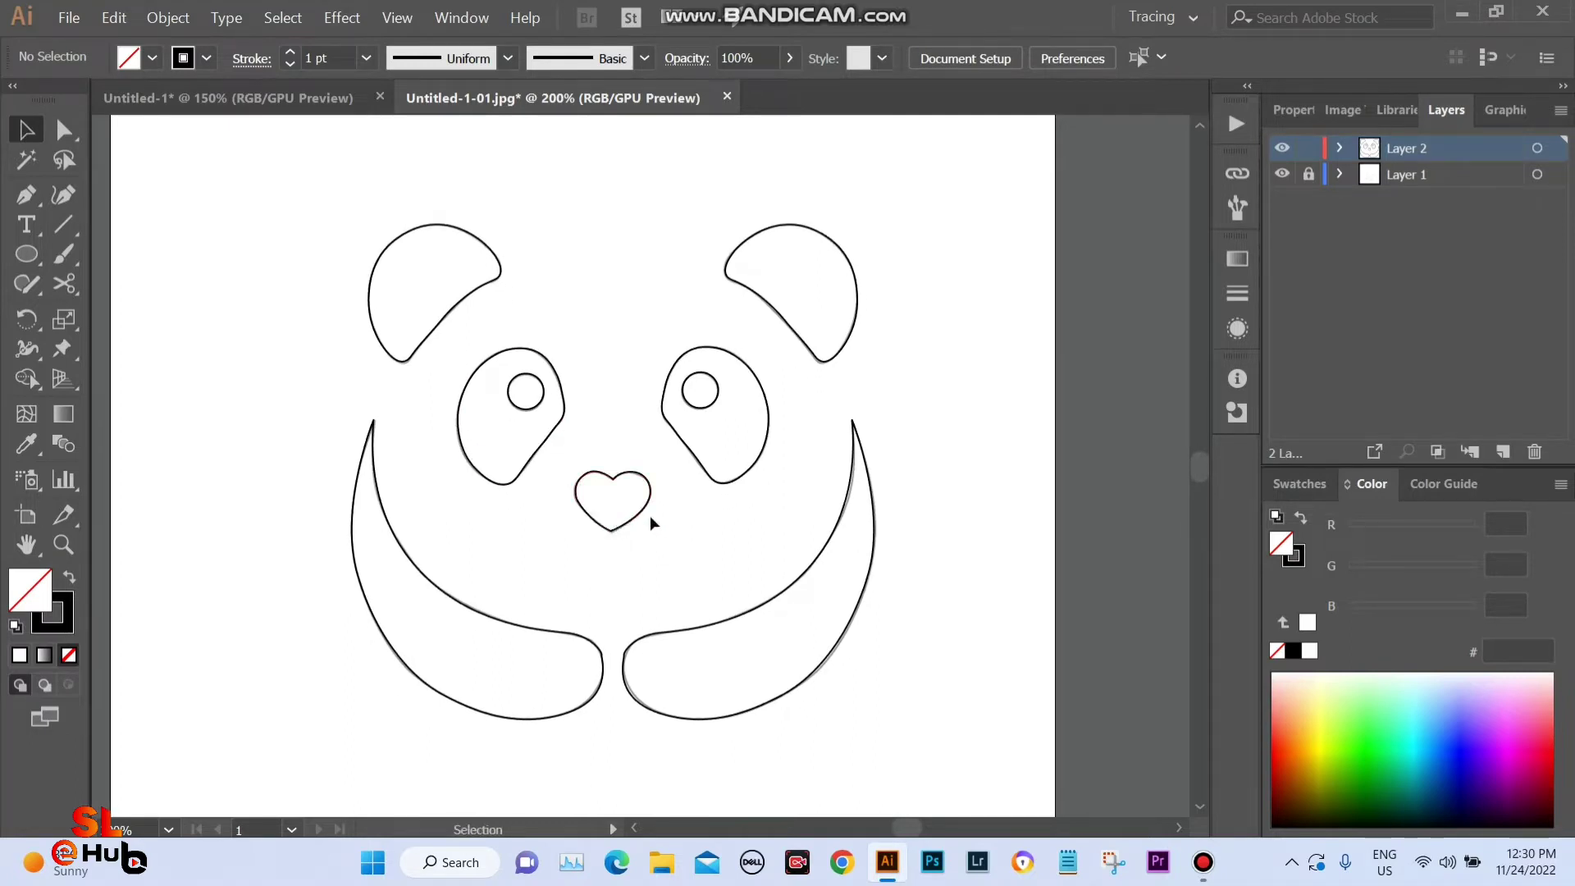
Use the Width tool to thicken the left hand outline's stroke.
{"action": "left_click", "coordinate": [25, 349]}
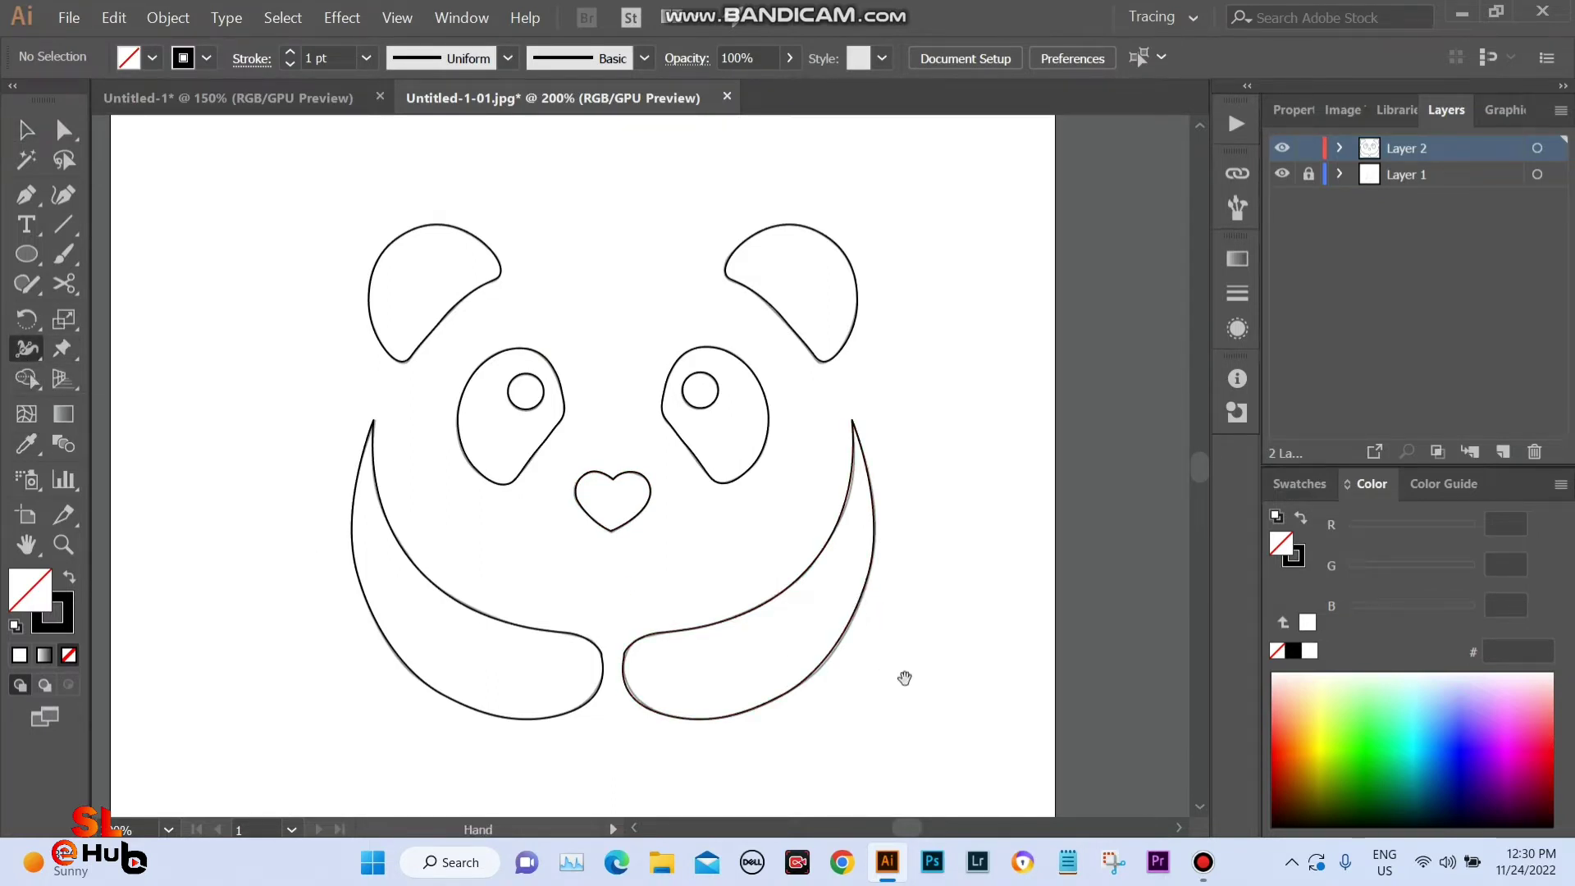
{"action": "mouse_move", "coordinate": [849, 634]}
{"action": "left_mouse_down"}
{"action": "mouse_move", "coordinate": [738, 552]}
{"action": "mouse_move", "coordinate": [750, 607]}
{"action": "left_mouse_up"}
{"action": "scroll", "coordinate": [739, 551], "scroll_direction": "up", "scroll_amount": 2}
{"action": "scroll", "coordinate": [679, 517], "scroll_direction": "up", "scroll_amount": 3}
{"action": "scroll", "coordinate": [778, 591], "scroll_direction": "up", "scroll_amount": 2}
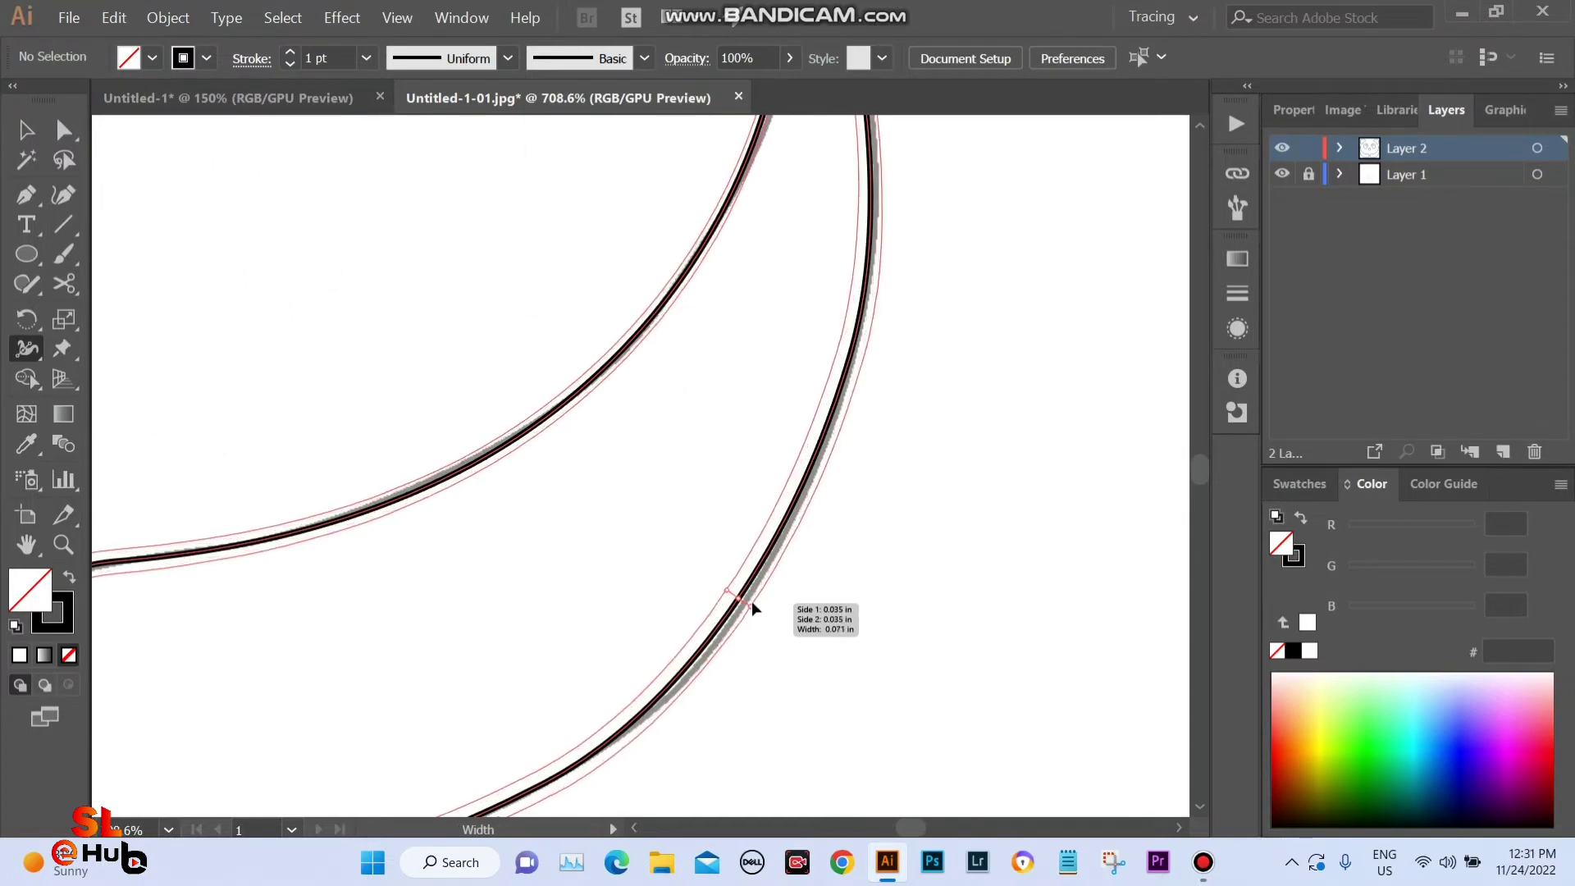
{"action": "scroll", "coordinate": [715, 590], "scroll_direction": "down", "scroll_amount": 3}
{"action": "scroll", "coordinate": [658, 563], "scroll_direction": "down", "scroll_amount": 2}
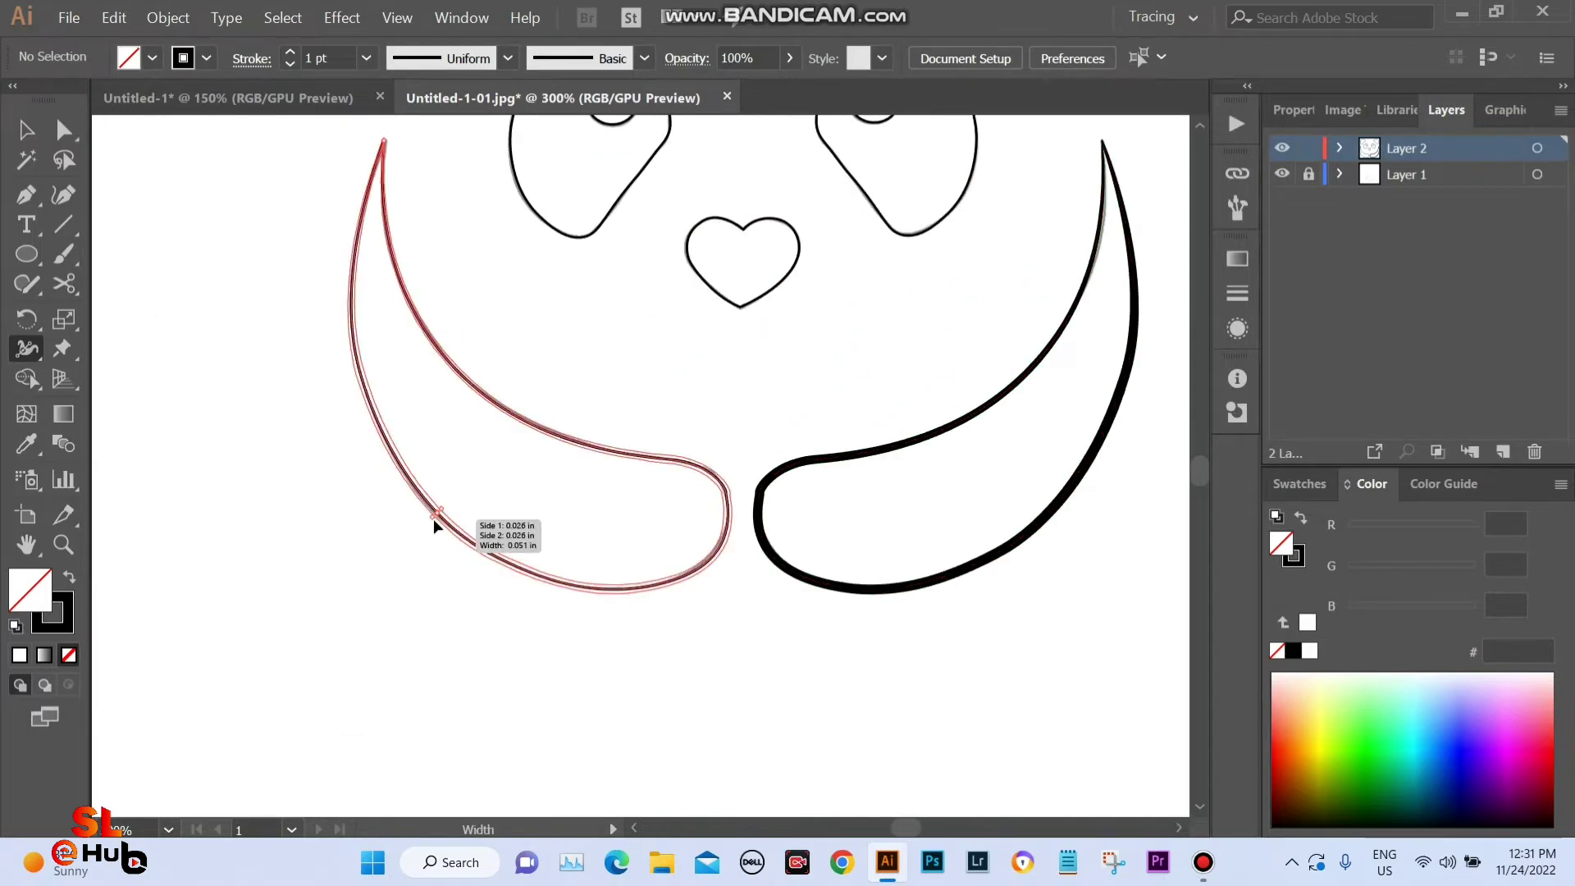
{"action": "left_click_drag", "start_coordinate": [438, 521], "coordinate": [451, 512]}
{"action": "mouse_move", "coordinate": [547, 393]}
{"action": "left_mouse_down"}
{"action": "mouse_move", "coordinate": [467, 650]}
{"action": "mouse_move", "coordinate": [455, 749]}
{"action": "left_mouse_up"}
Widen the strokes of both eyes, the heart nose and both ears.
{"action": "left_click_drag", "start_coordinate": [575, 486], "coordinate": [579, 486]}
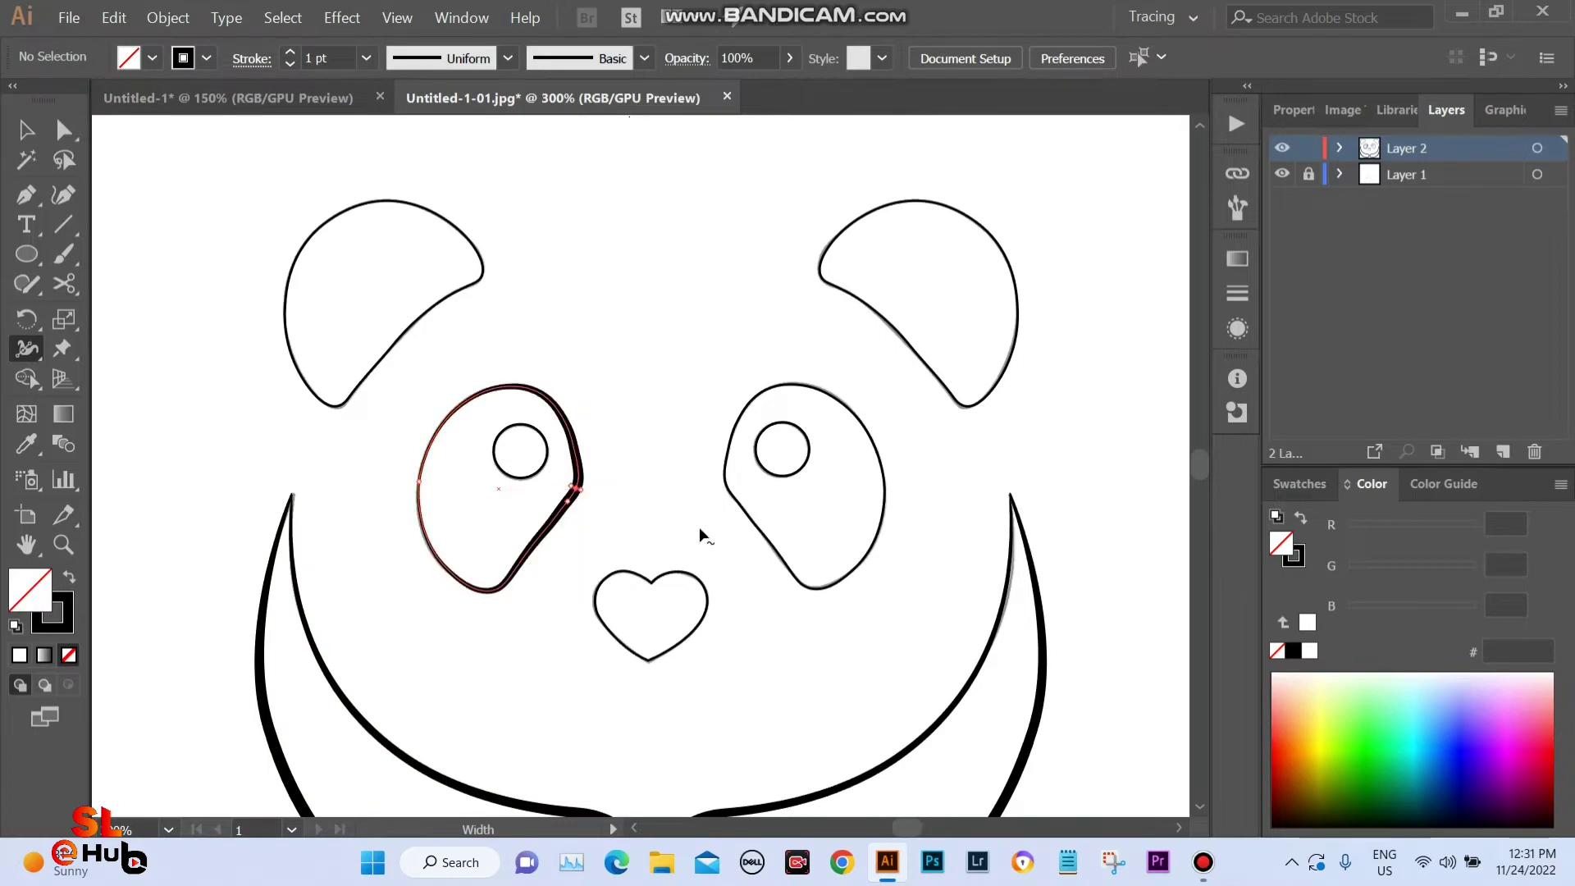
{"action": "left_click_drag", "start_coordinate": [883, 521], "coordinate": [888, 522]}
{"action": "left_click_drag", "start_coordinate": [703, 623], "coordinate": [706, 616]}
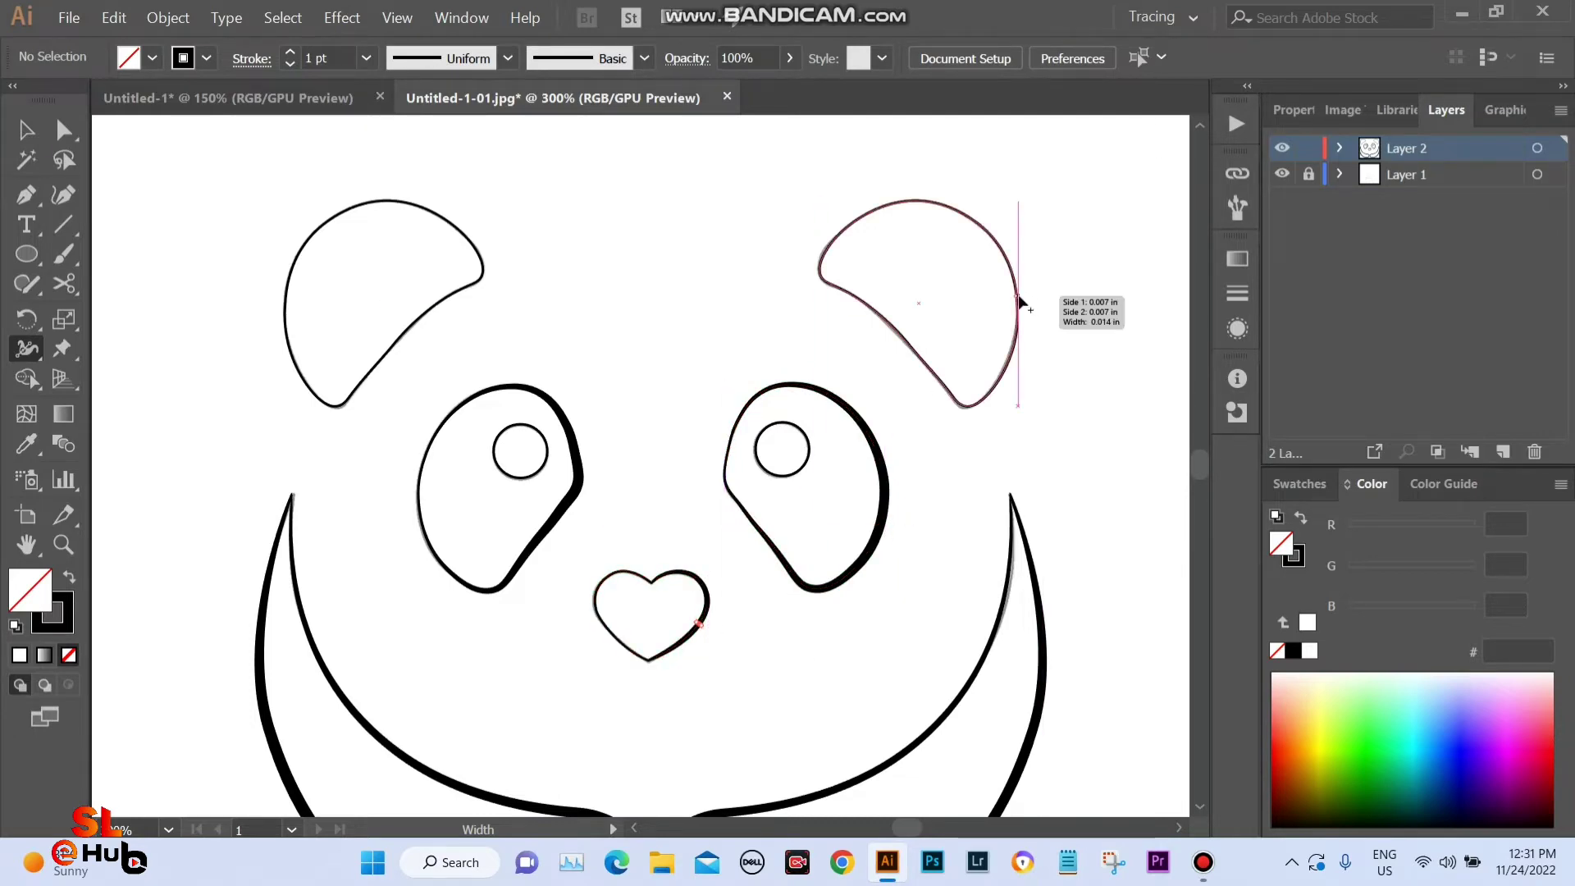
{"action": "left_click_drag", "start_coordinate": [1020, 294], "coordinate": [1026, 294]}
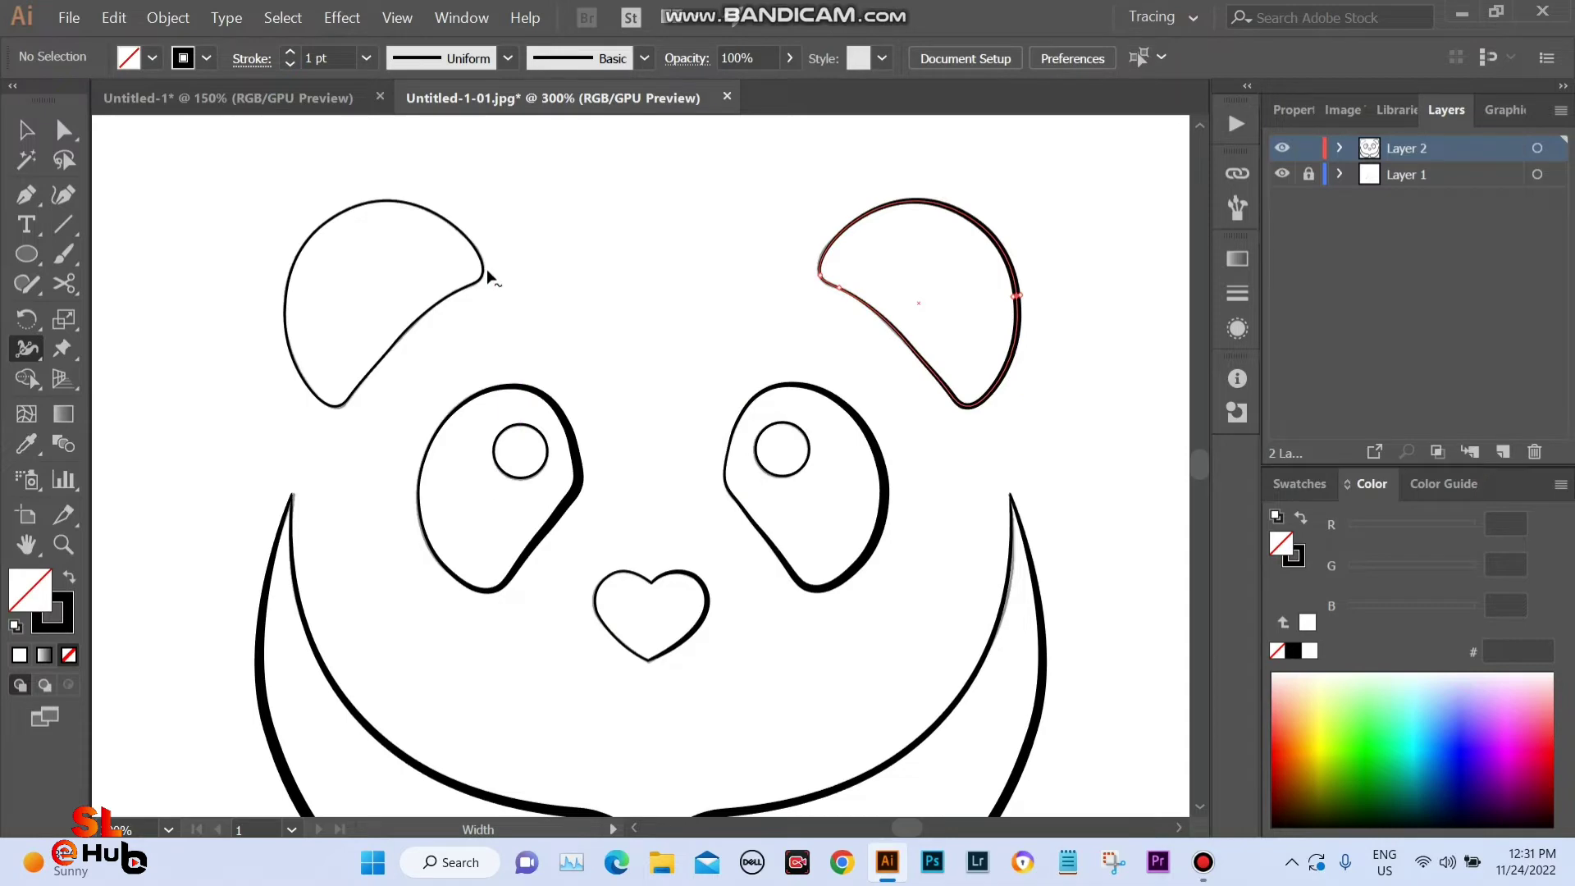
{"action": "left_click_drag", "start_coordinate": [485, 269], "coordinate": [491, 274]}
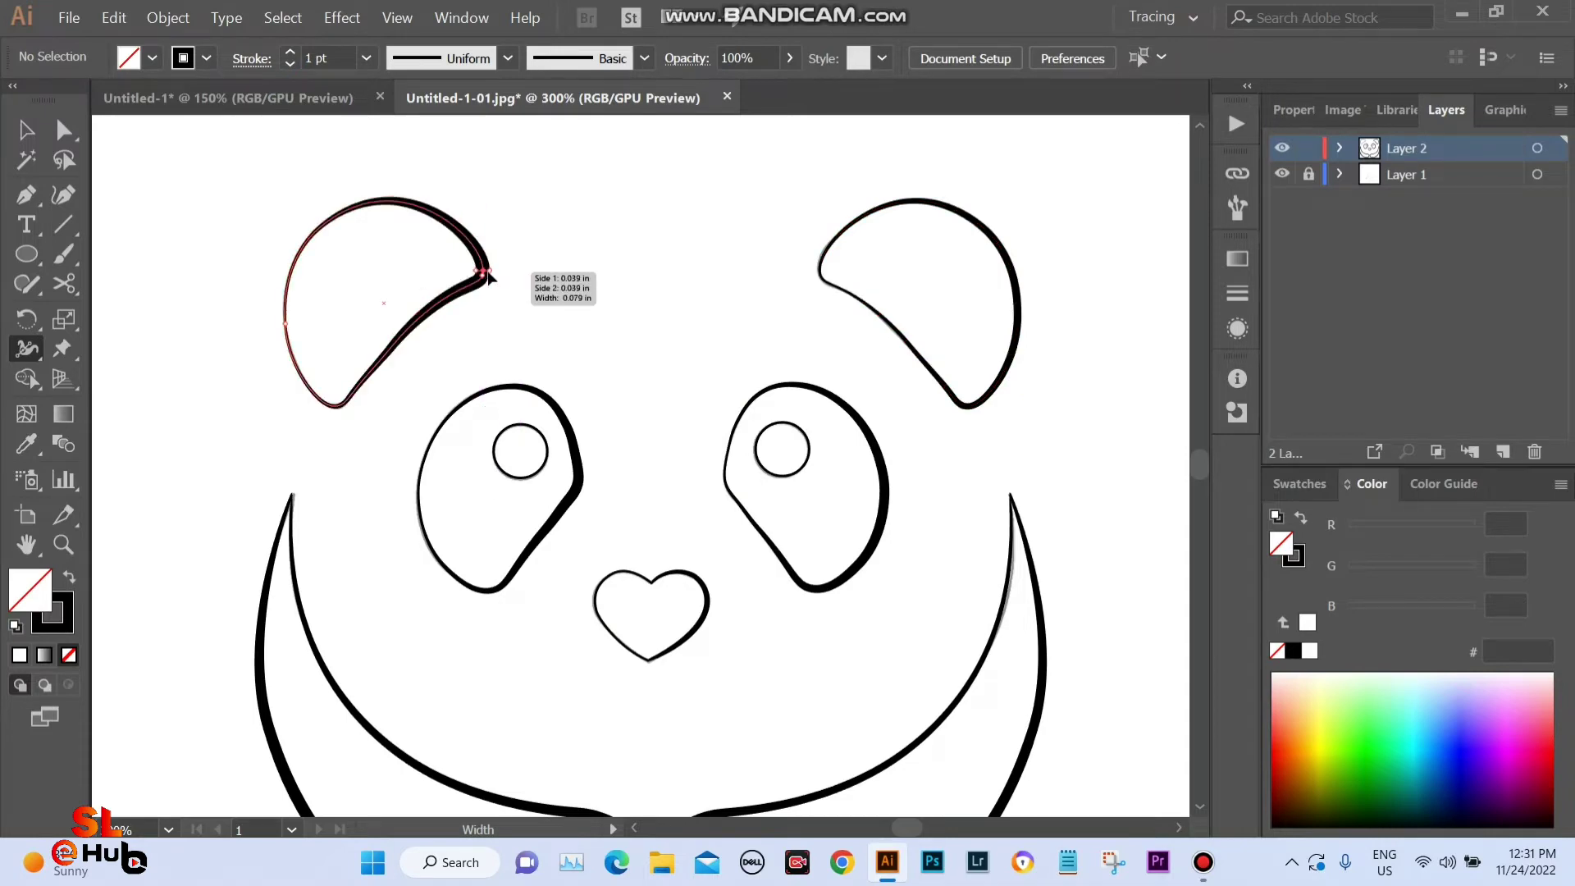
Return to the Selection tool and reframe the whole panda on screen.
{"action": "key", "text": "ctrl+minus"}
{"action": "key", "text": "ctrl+minus"}
{"action": "key", "text": "ctrl+minus"}
{"action": "left_click", "coordinate": [25, 128]}
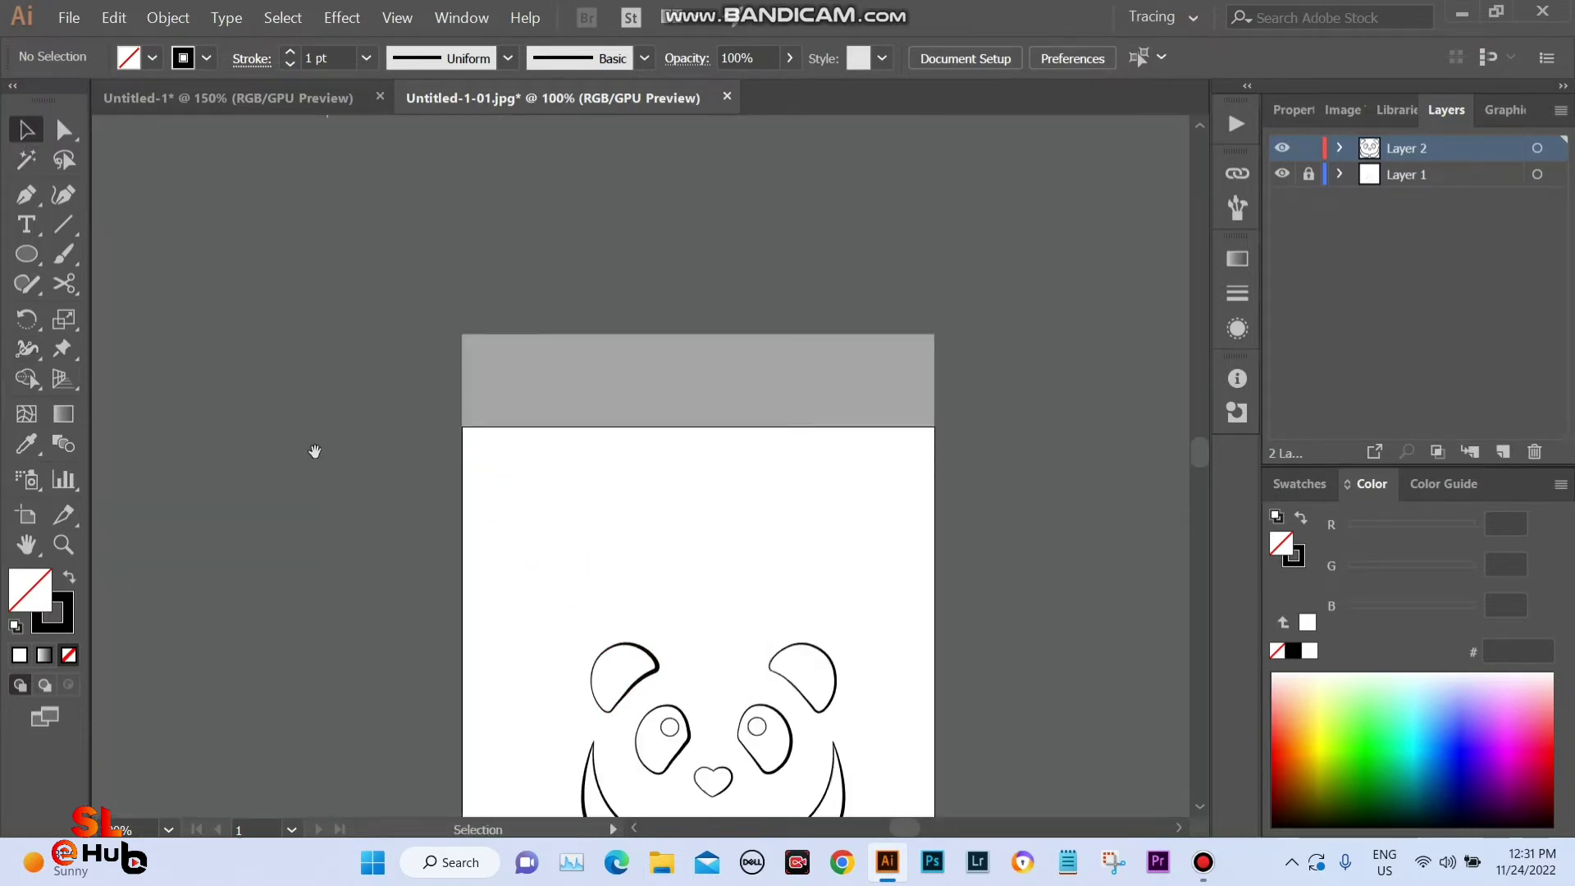
{"action": "scroll", "coordinate": [361, 419], "scroll_direction": "down", "scroll_amount": 5}
{"action": "scroll", "coordinate": [402, 344], "scroll_direction": "right", "scroll_amount": 2}
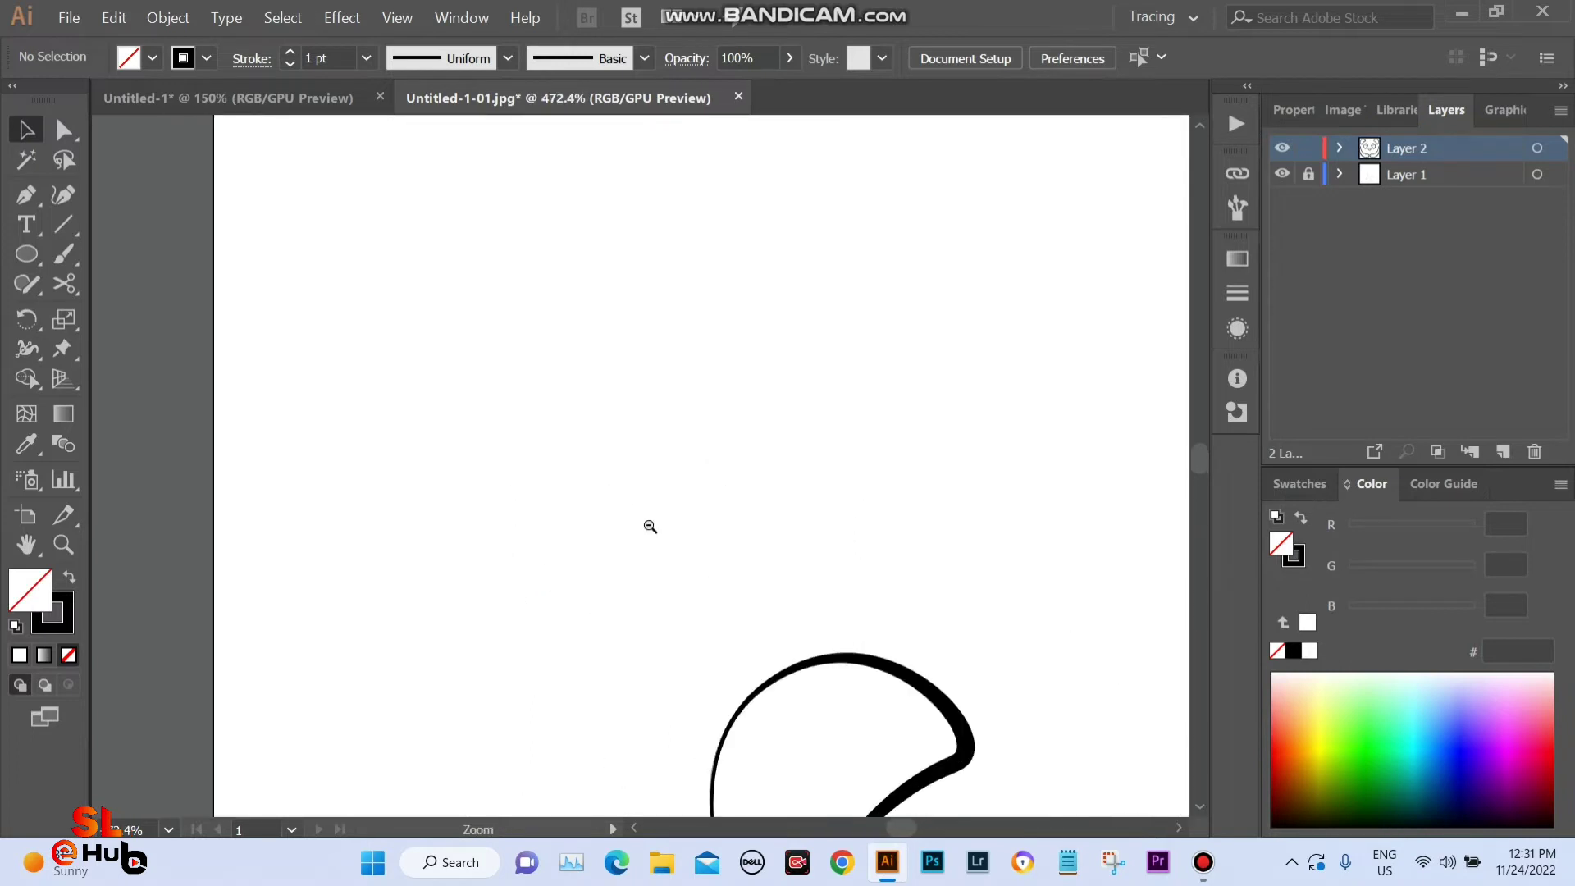
{"action": "left_click_drag", "start_coordinate": [409, 293], "coordinate": [558, 453]}
{"action": "scroll", "coordinate": [92, 446], "scroll_direction": "down", "scroll_amount": 5}
{"action": "scroll", "coordinate": [92, 445], "scroll_direction": "down", "scroll_amount": 1}
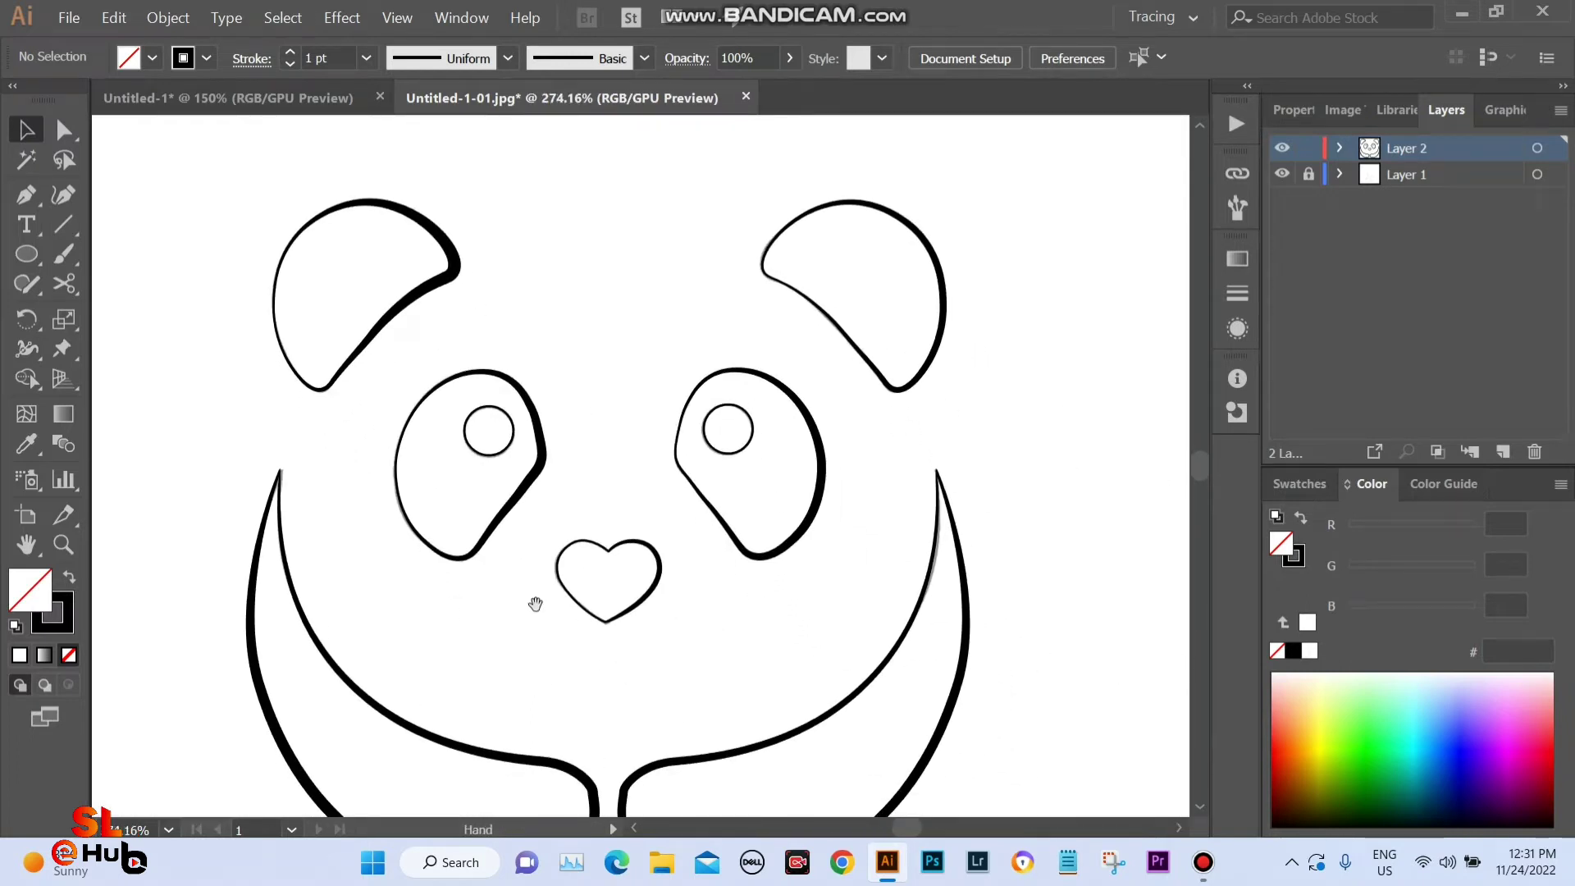
{"action": "scroll", "coordinate": [591, 551], "scroll_direction": "down", "scroll_amount": 3}
{"action": "key", "text": "ctrl+minus"}
{"action": "left_click_drag", "start_coordinate": [612, 552], "coordinate": [578, 591]}
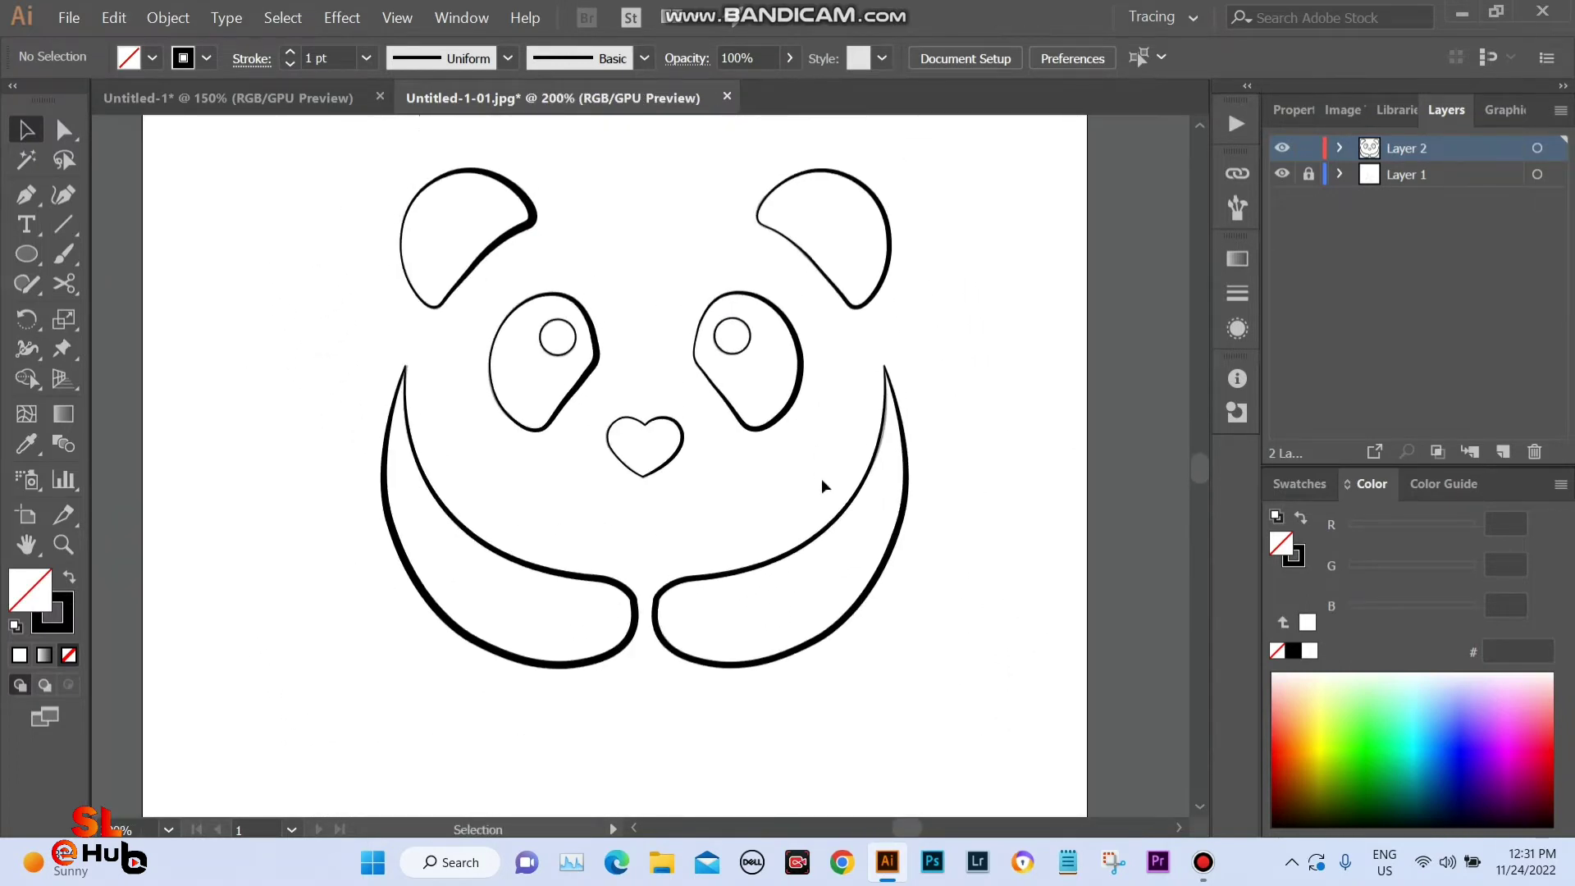
{"action": "scroll", "coordinate": [756, 539], "scroll_direction": "left", "scroll_amount": 2}
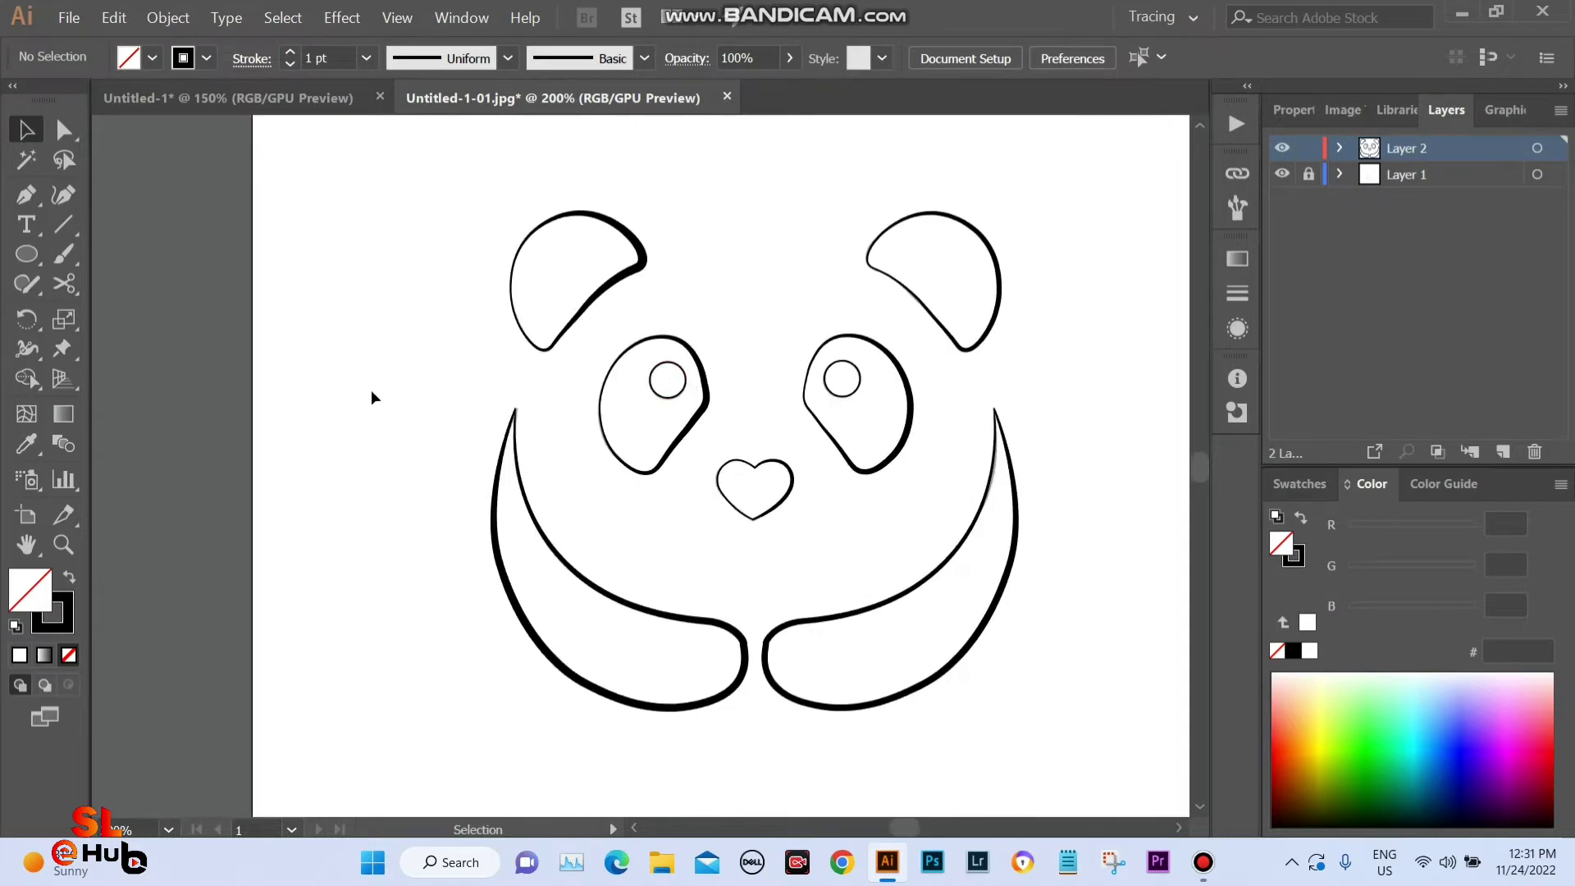
{"action": "left_click", "coordinate": [26, 381]}
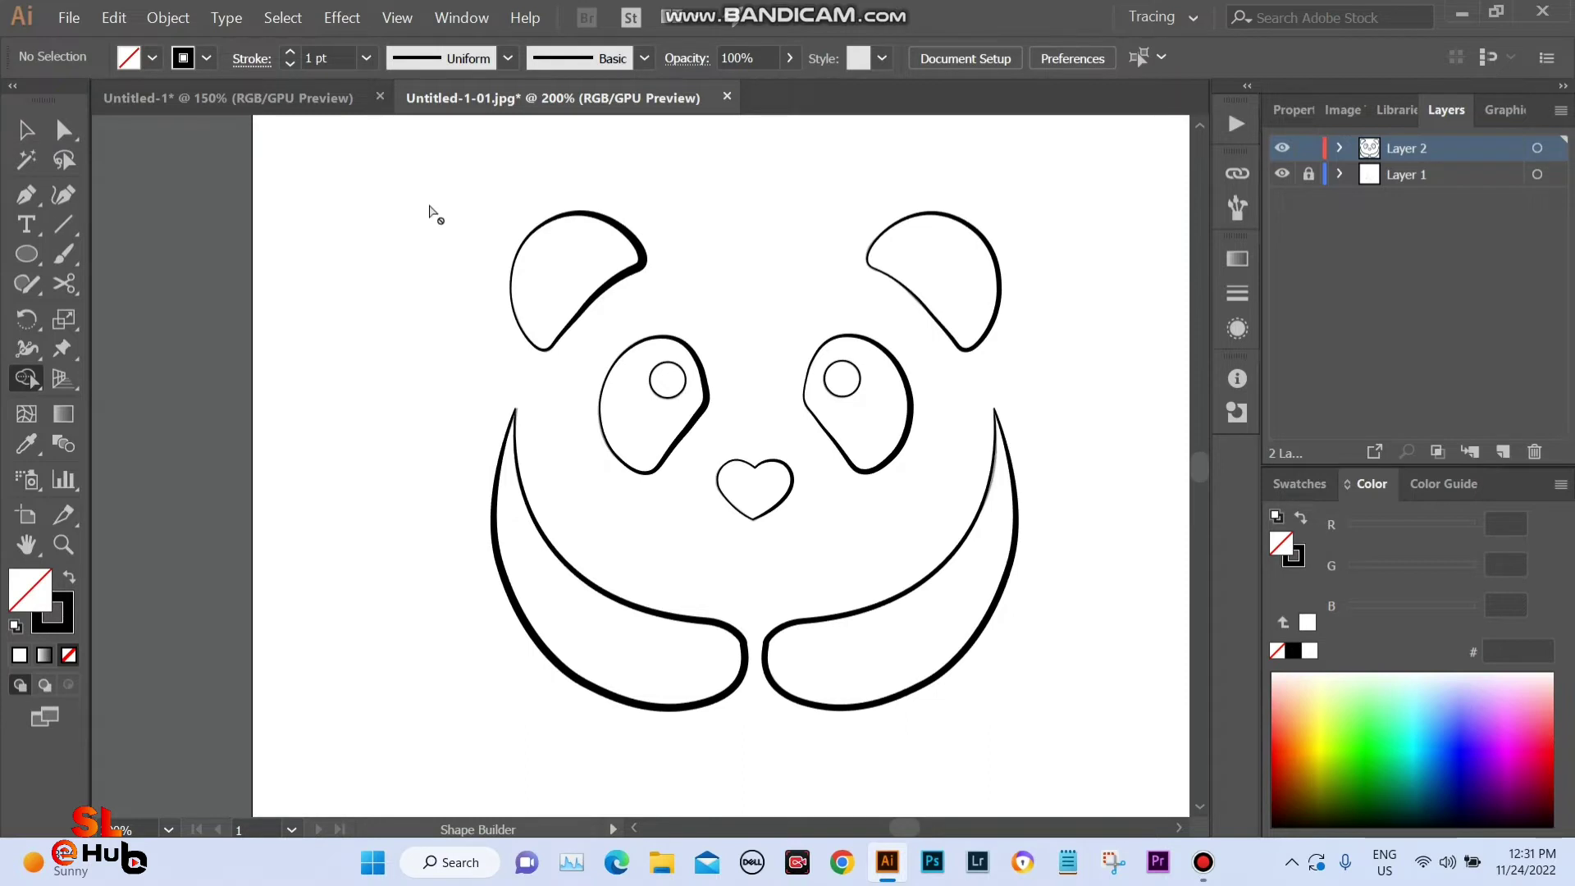
Turn all panda paths into a Live Paint group with black as the fill colour.
{"action": "key", "text": "ctrl+a"}
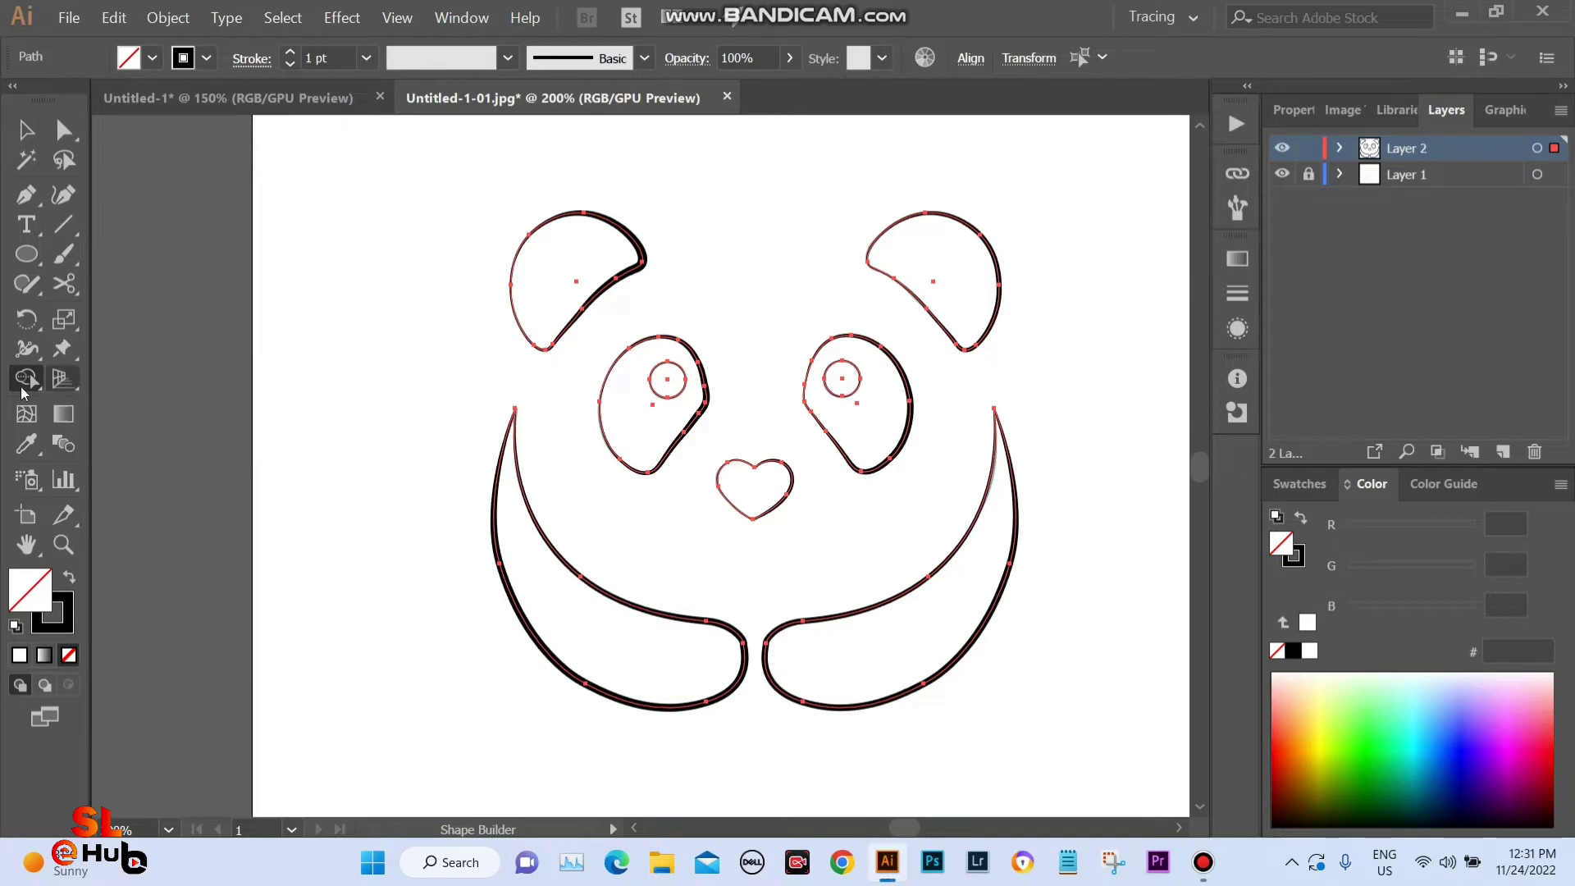
{"action": "left_click_drag", "start_coordinate": [27, 380], "coordinate": [140, 418]}
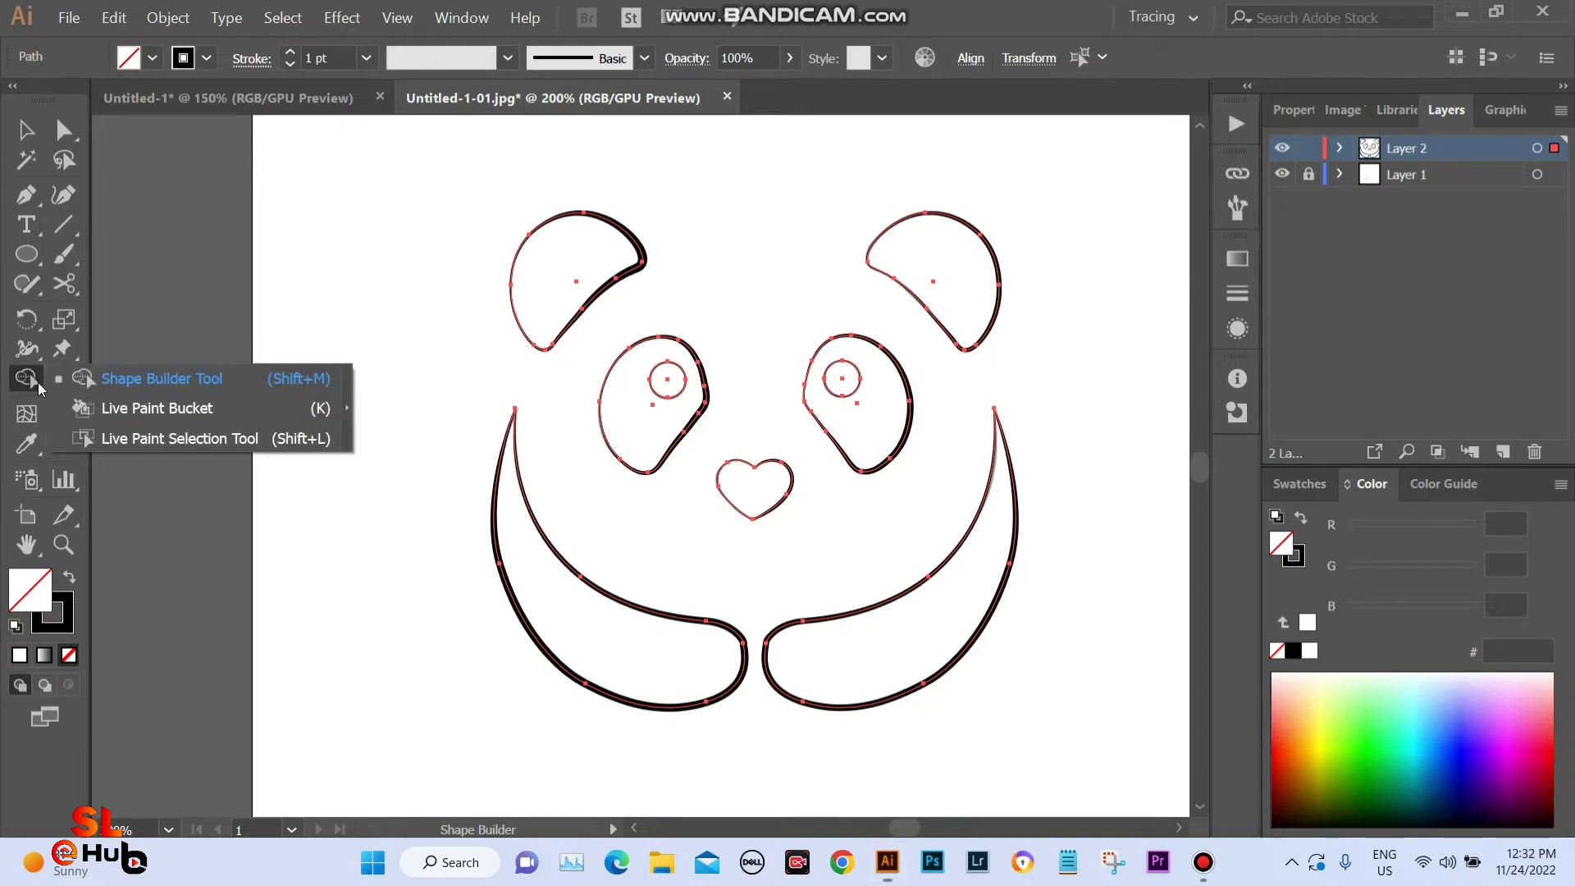
{"action": "left_click", "coordinate": [154, 411]}
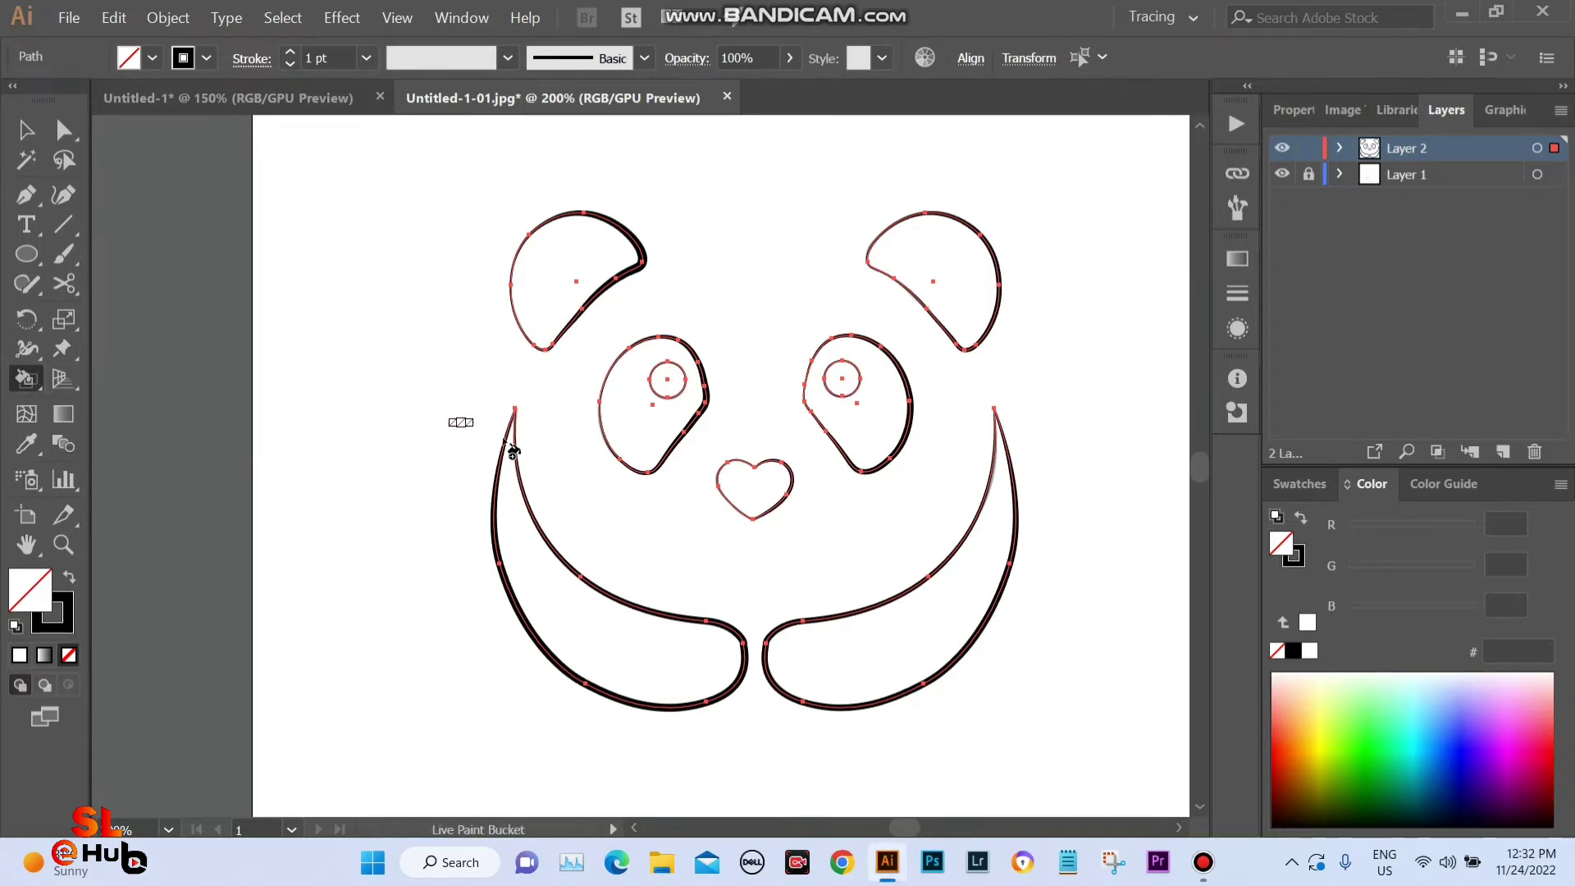
{"action": "left_click", "coordinate": [843, 380]}
{"action": "left_click", "coordinate": [911, 469]}
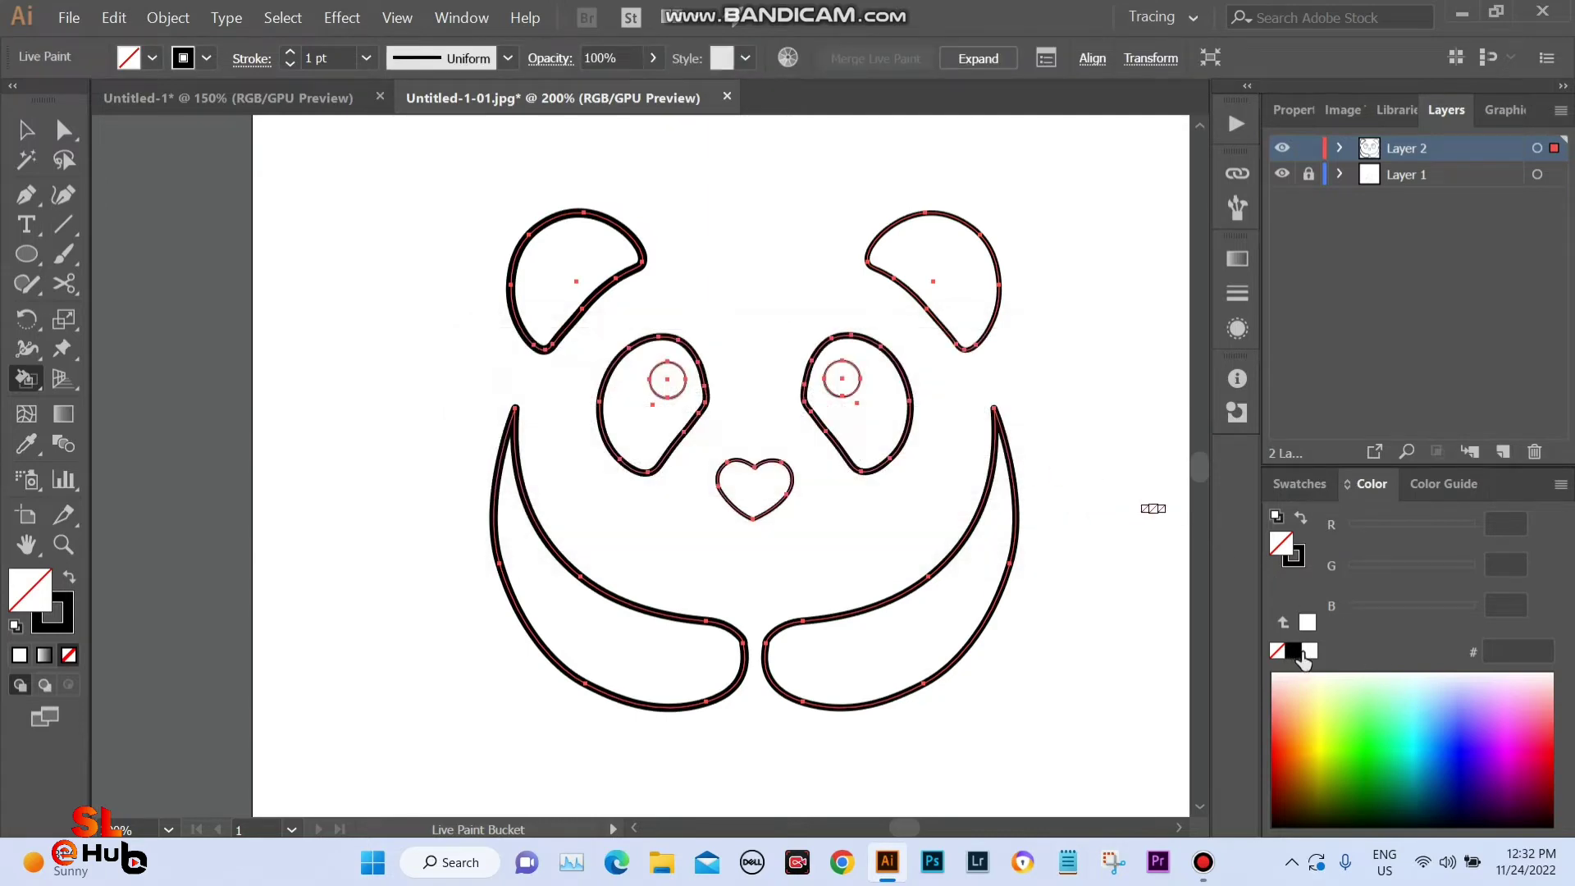
{"action": "left_click", "coordinate": [1310, 652]}
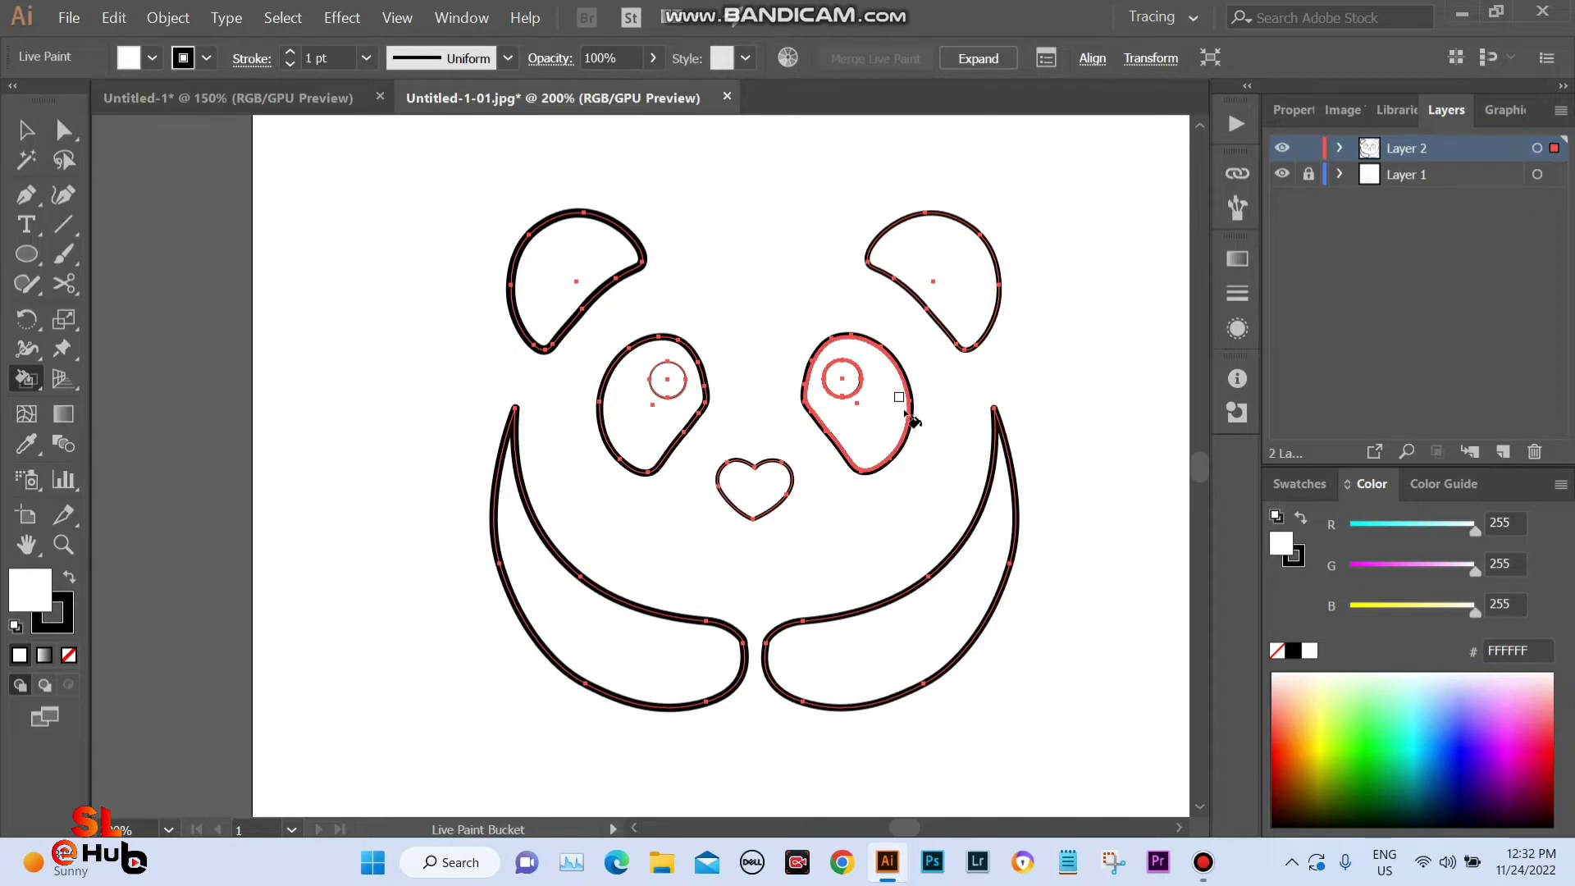
{"action": "left_click", "coordinate": [1294, 651]}
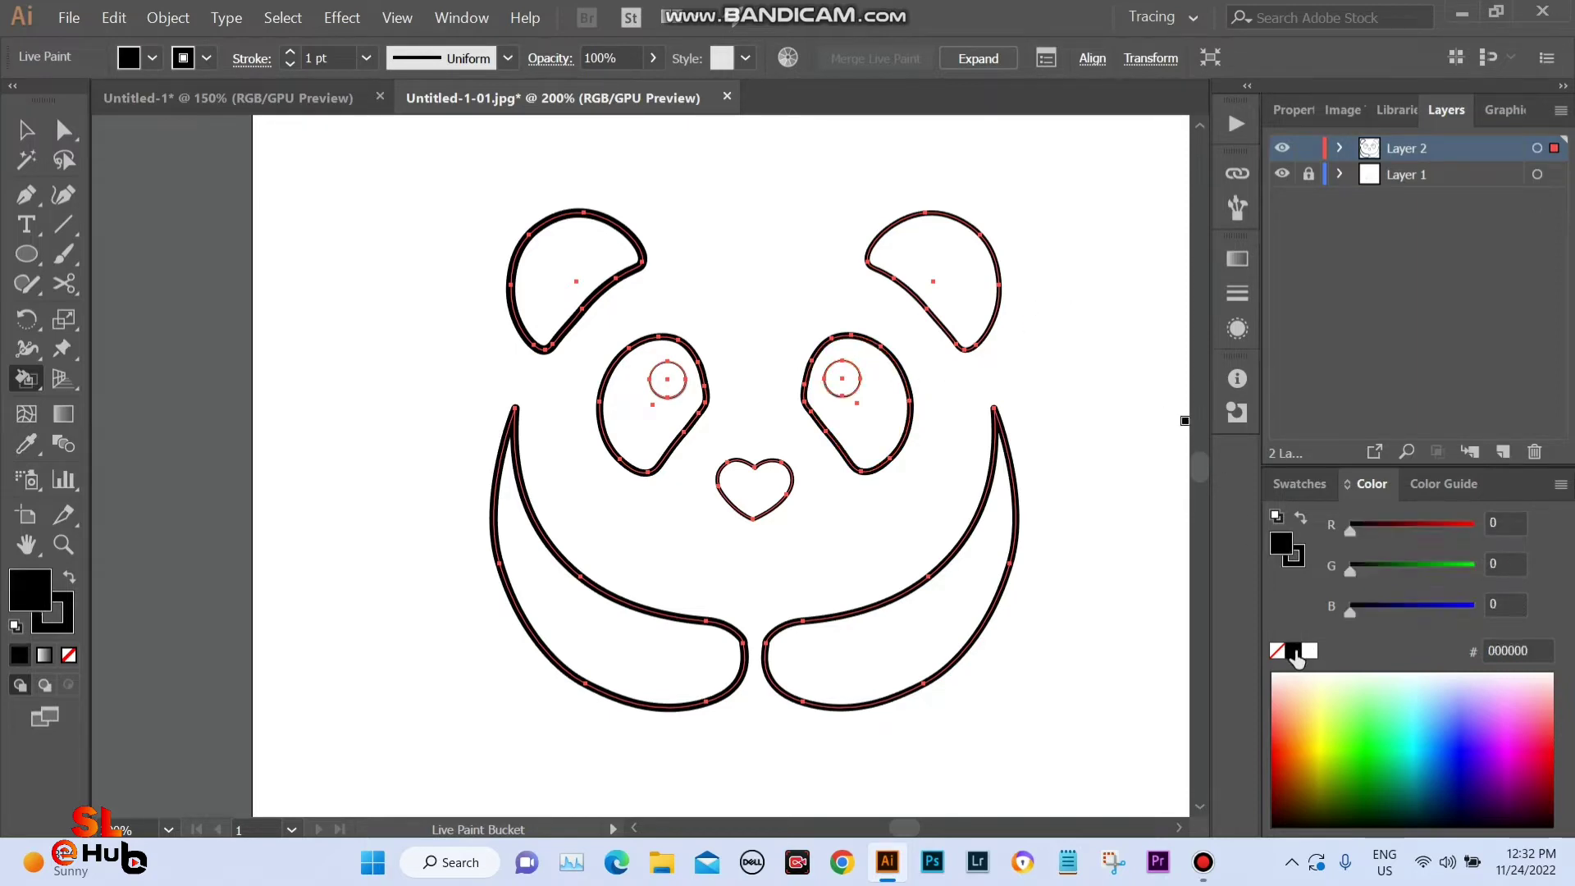
Fill both ears, both eye patches, the heart nose and both hands black.
{"action": "left_click", "coordinate": [959, 261]}
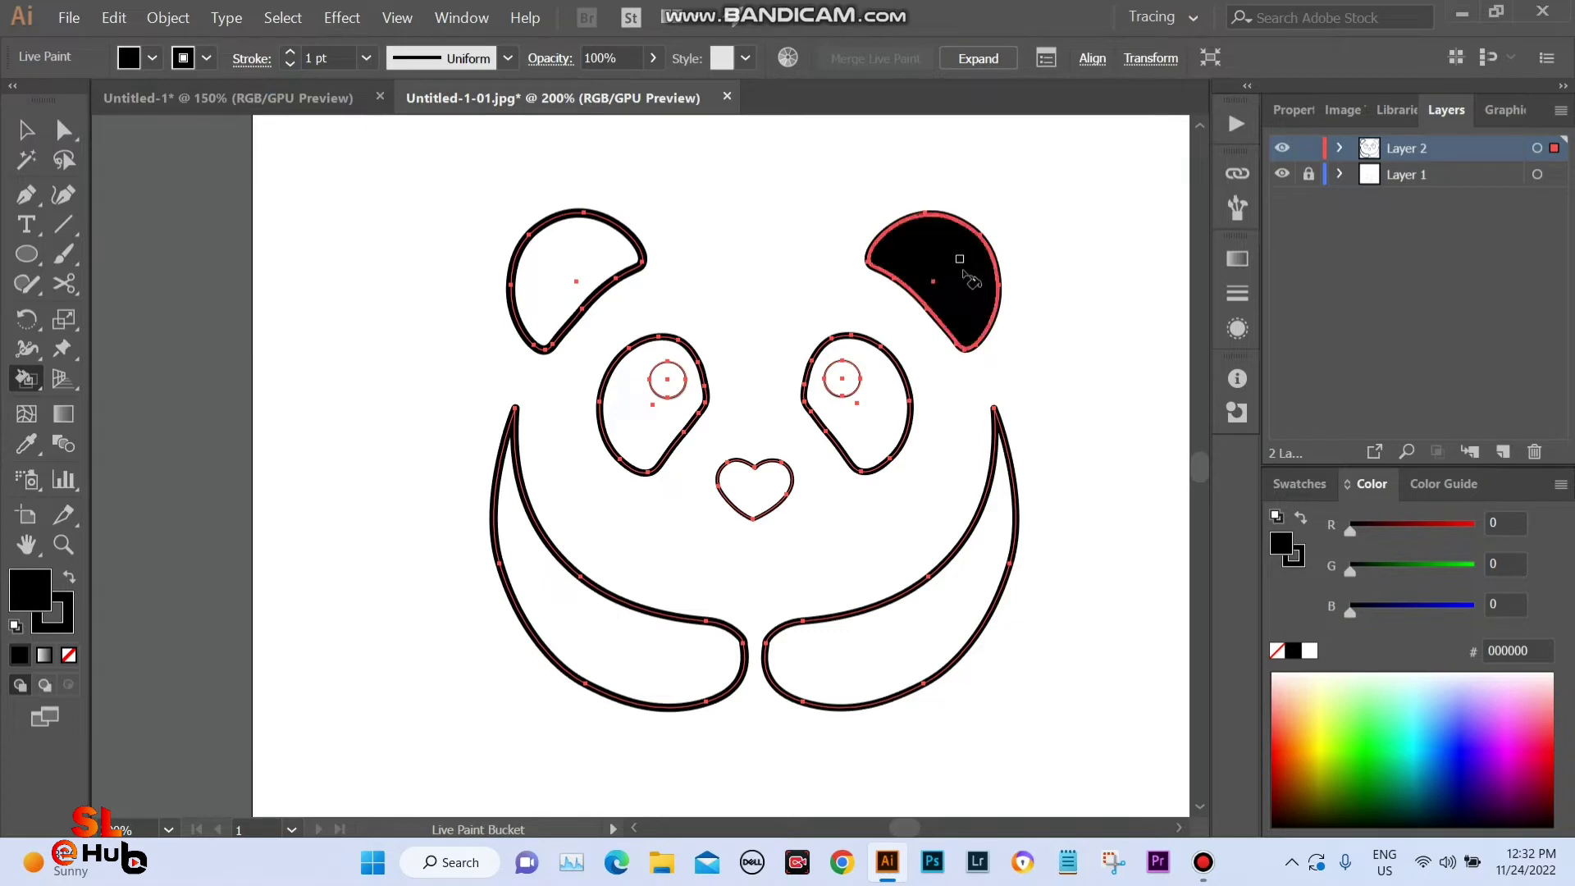
{"action": "left_click", "coordinate": [576, 241]}
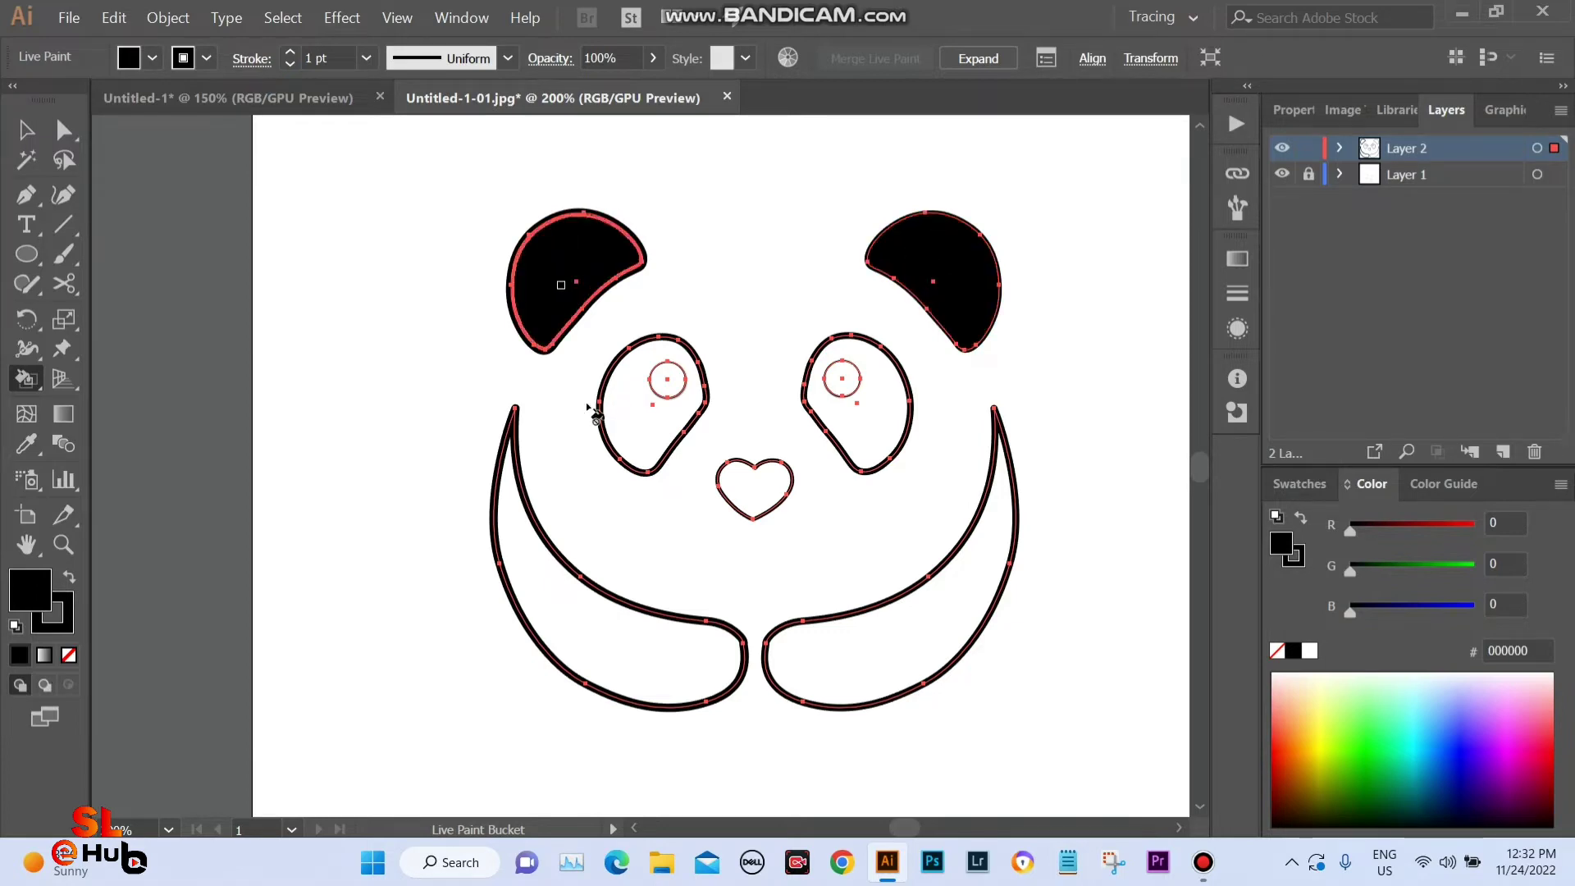
{"action": "left_click", "coordinate": [637, 448]}
{"action": "left_click", "coordinate": [862, 450]}
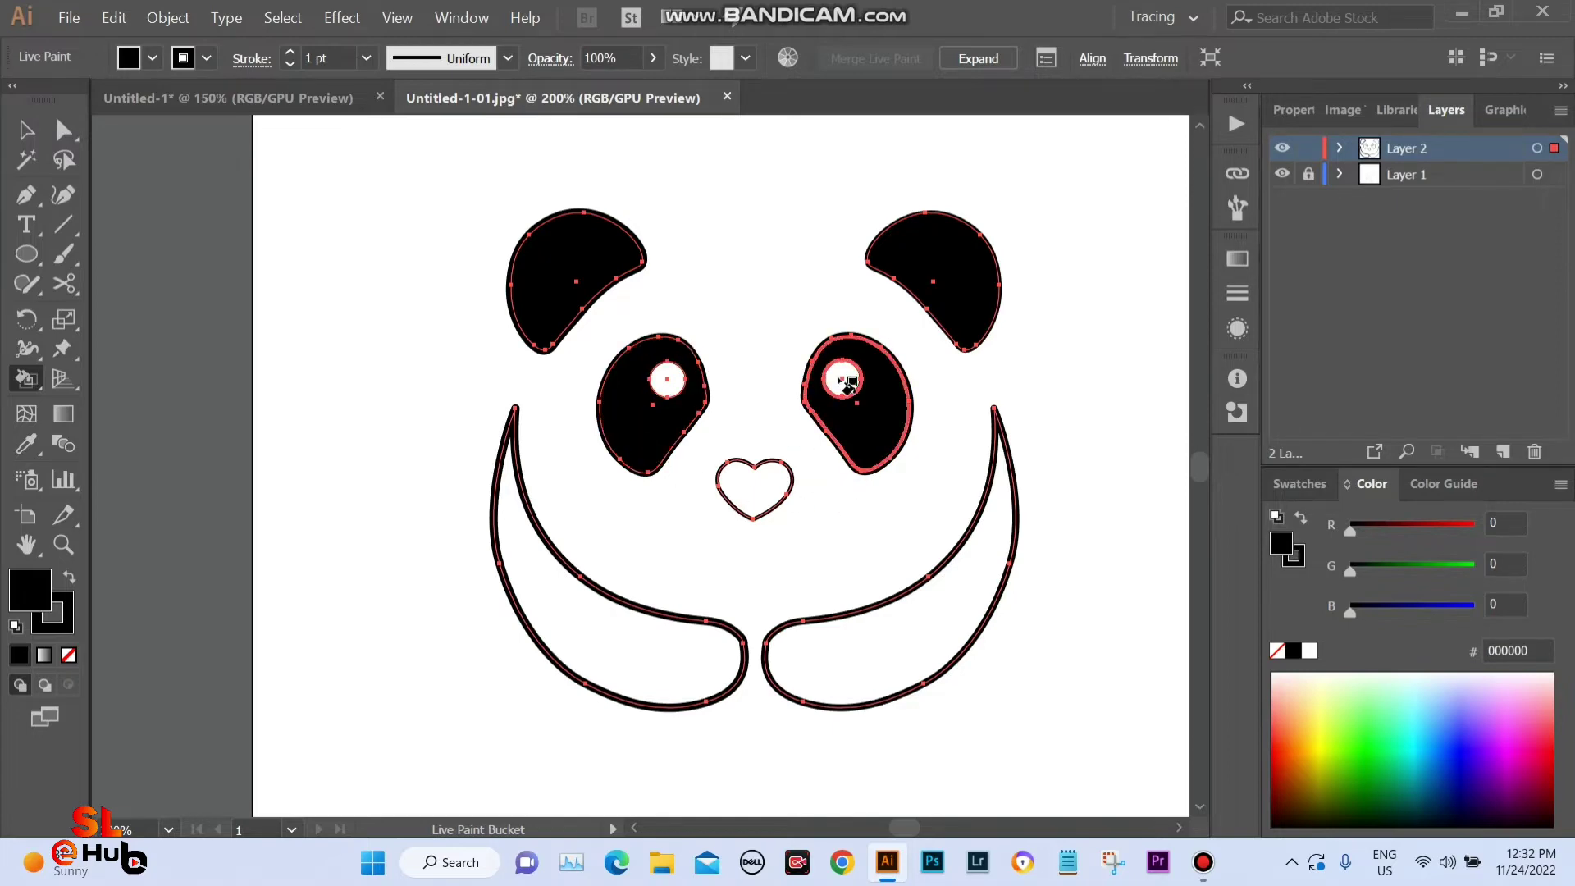
{"action": "left_click", "coordinate": [755, 494]}
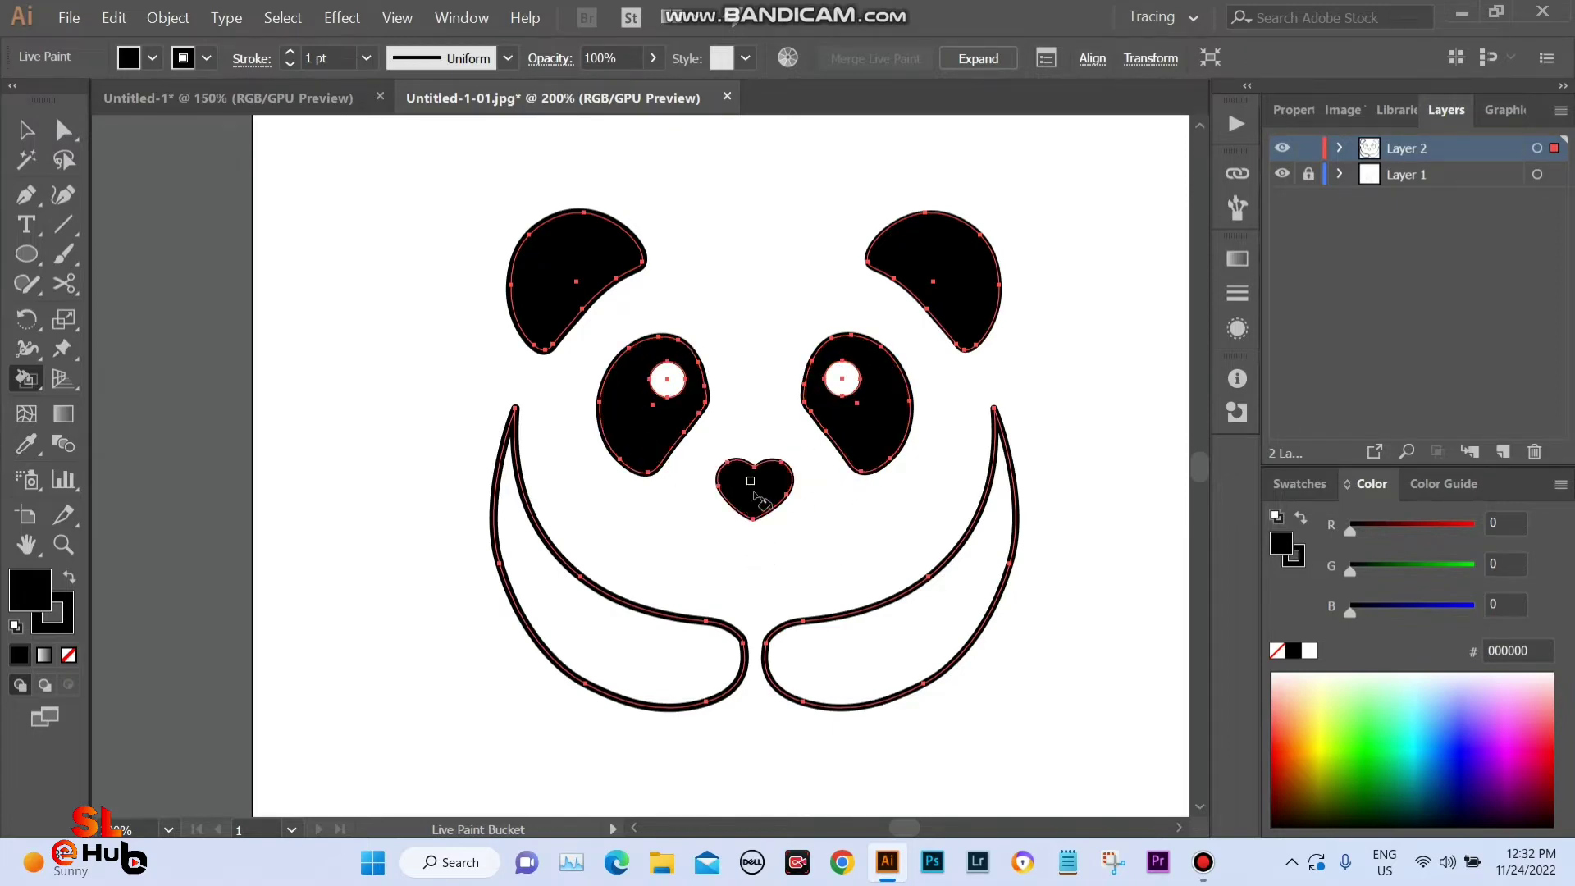
{"action": "left_click", "coordinate": [869, 663]}
{"action": "left_click", "coordinate": [657, 674]}
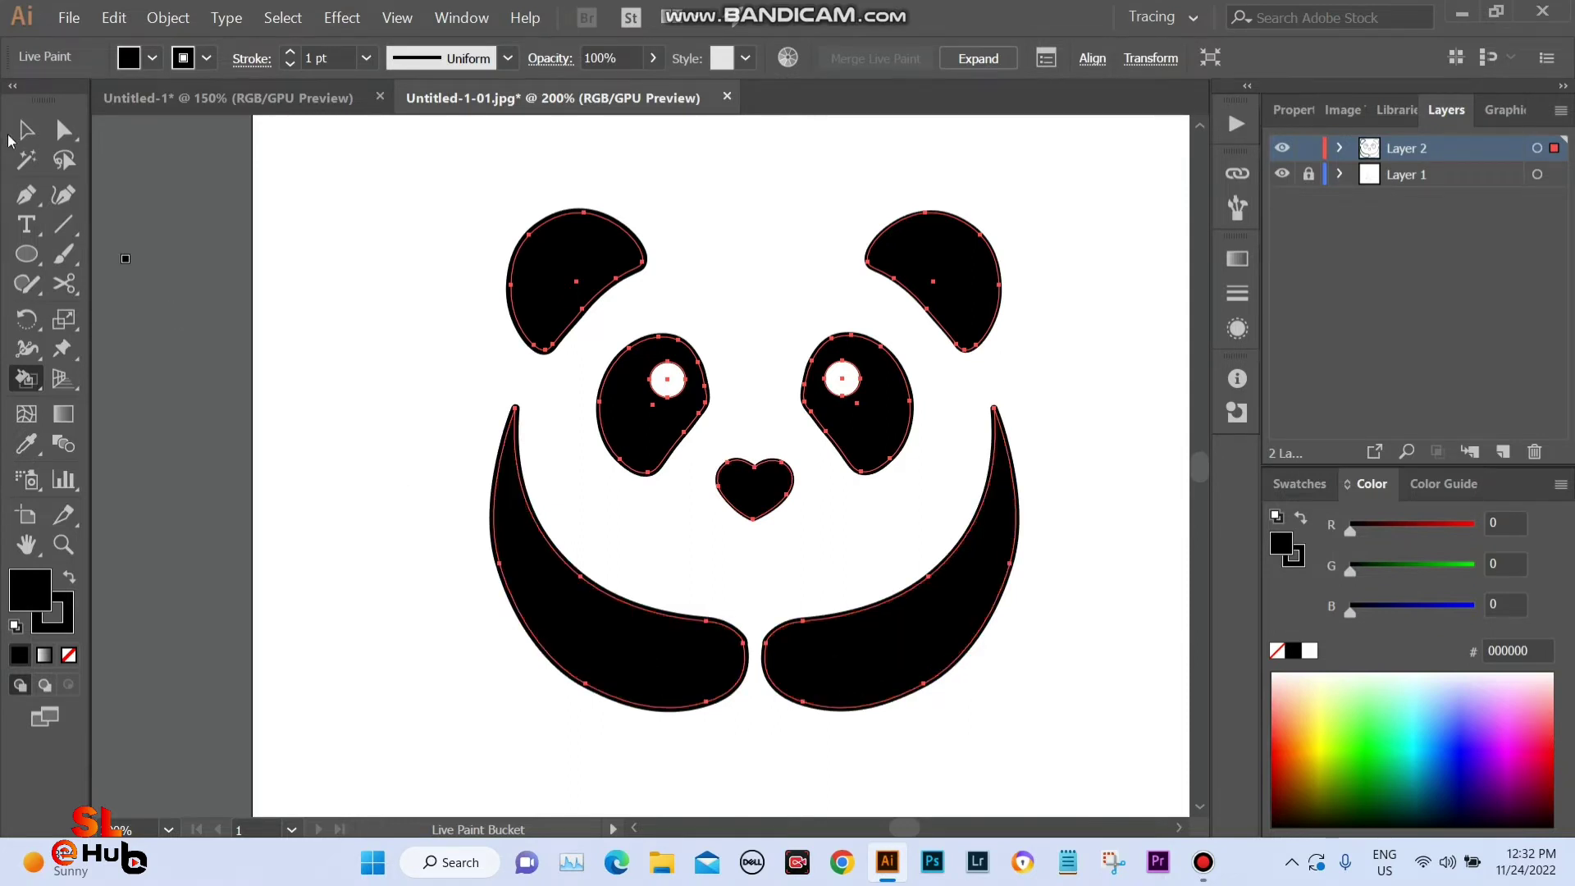
Deselect everything, hide Layer 1, and view the clean panda at 100%.
{"action": "key", "text": "v"}
{"action": "key", "text": "ctrl+a"}
{"action": "key", "text": "ctrl+shift+a"}
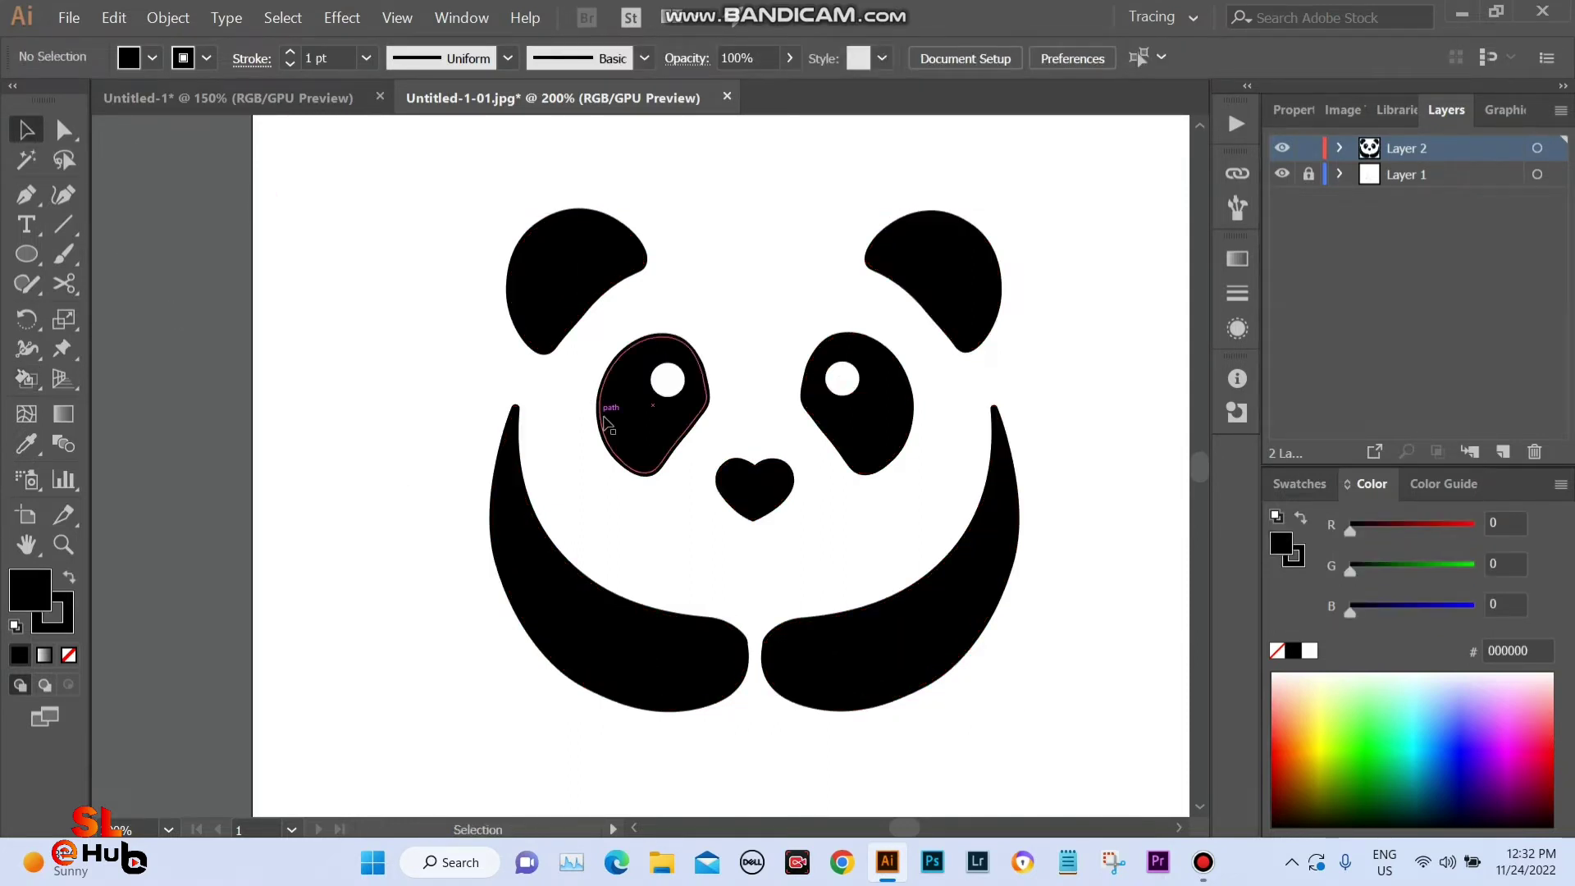
{"action": "key", "text": "ctrl+minus"}
{"action": "key", "text": "ctrl+minus"}
{"action": "key", "text": "ctrl+minus"}
{"action": "key", "text": "ctrl+minus"}
{"action": "mouse_move", "coordinate": [620, 416]}
{"action": "left_mouse_down"}
{"action": "mouse_move", "coordinate": [642, 473]}
{"action": "mouse_move", "coordinate": [656, 456]}
{"action": "mouse_move", "coordinate": [1136, 530]}
{"action": "left_mouse_up"}
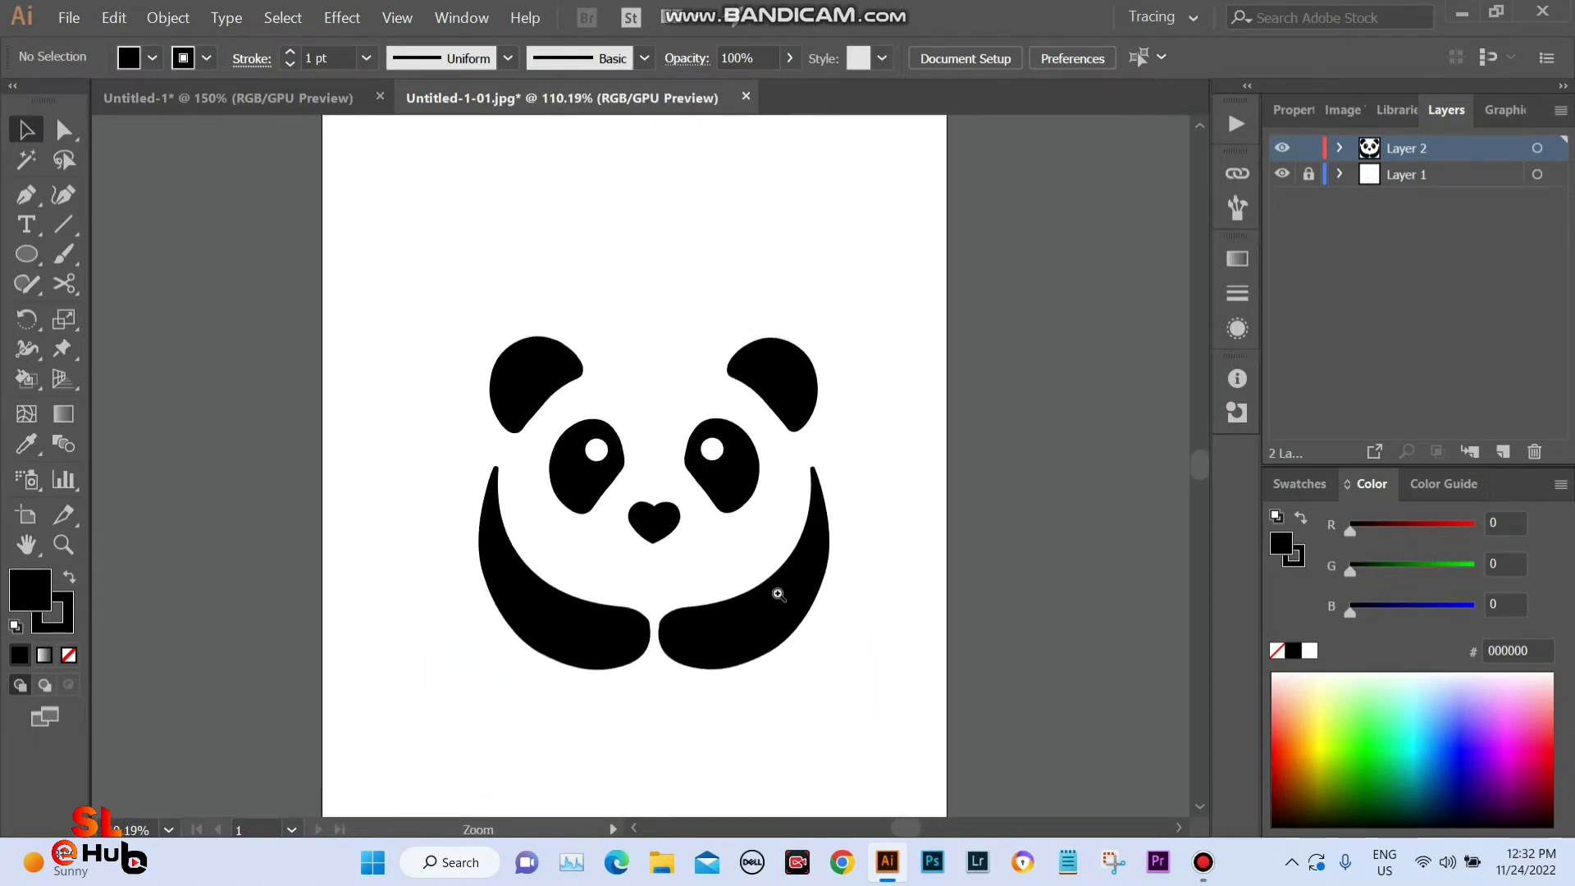
{"action": "left_click", "coordinate": [1284, 176]}
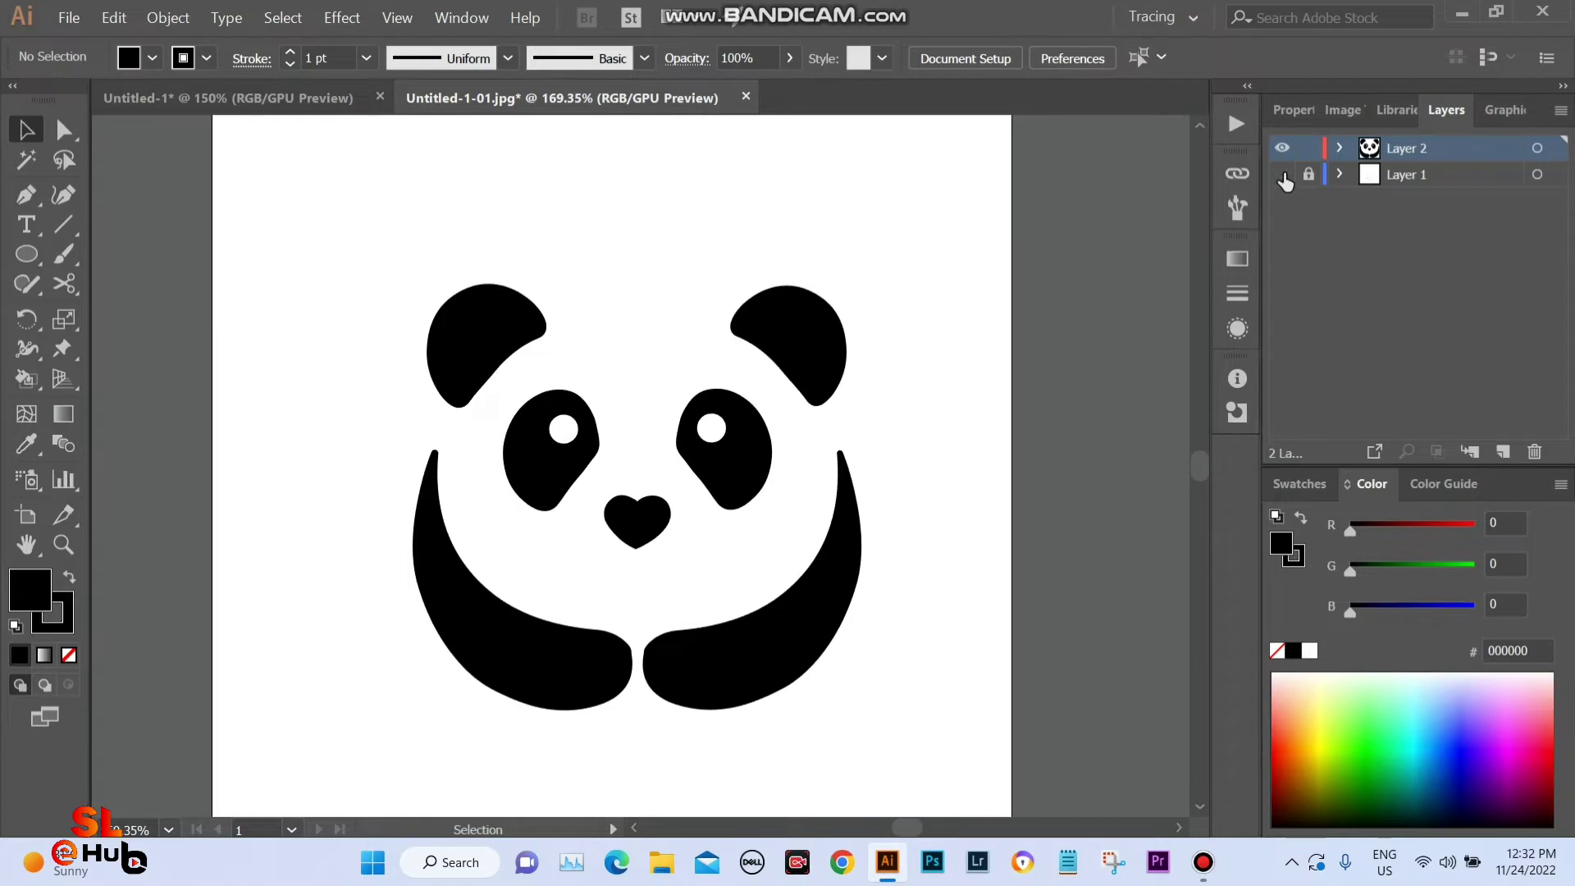
{"action": "key", "text": "ctrl+minus"}
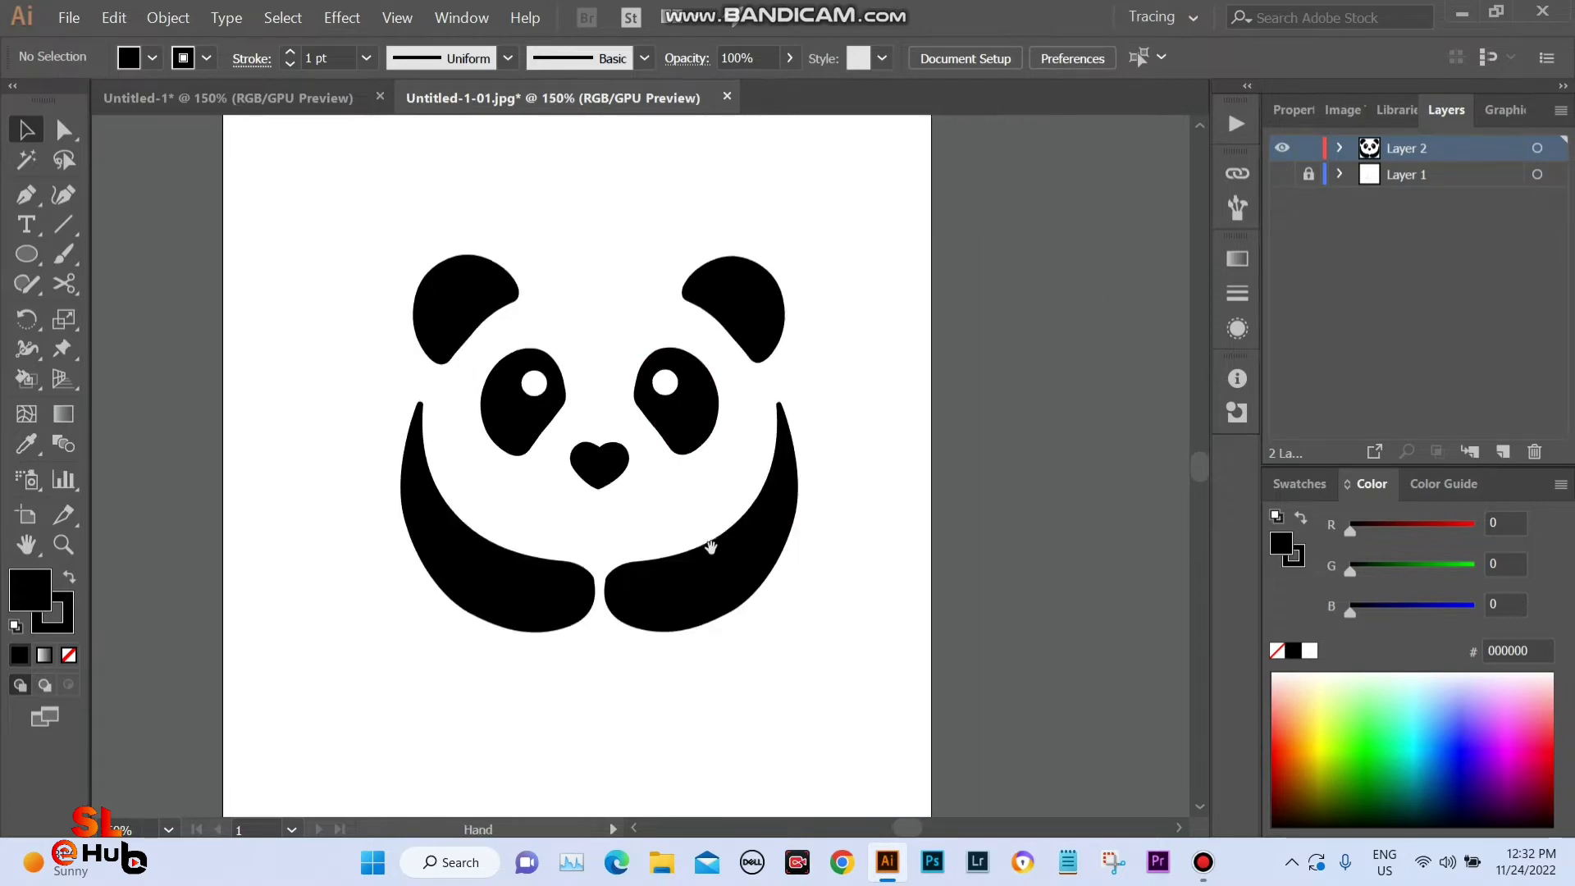
{"action": "key", "text": "ctrl+minus"}
{"action": "left_click_drag", "start_coordinate": [699, 580], "coordinate": [672, 622]}
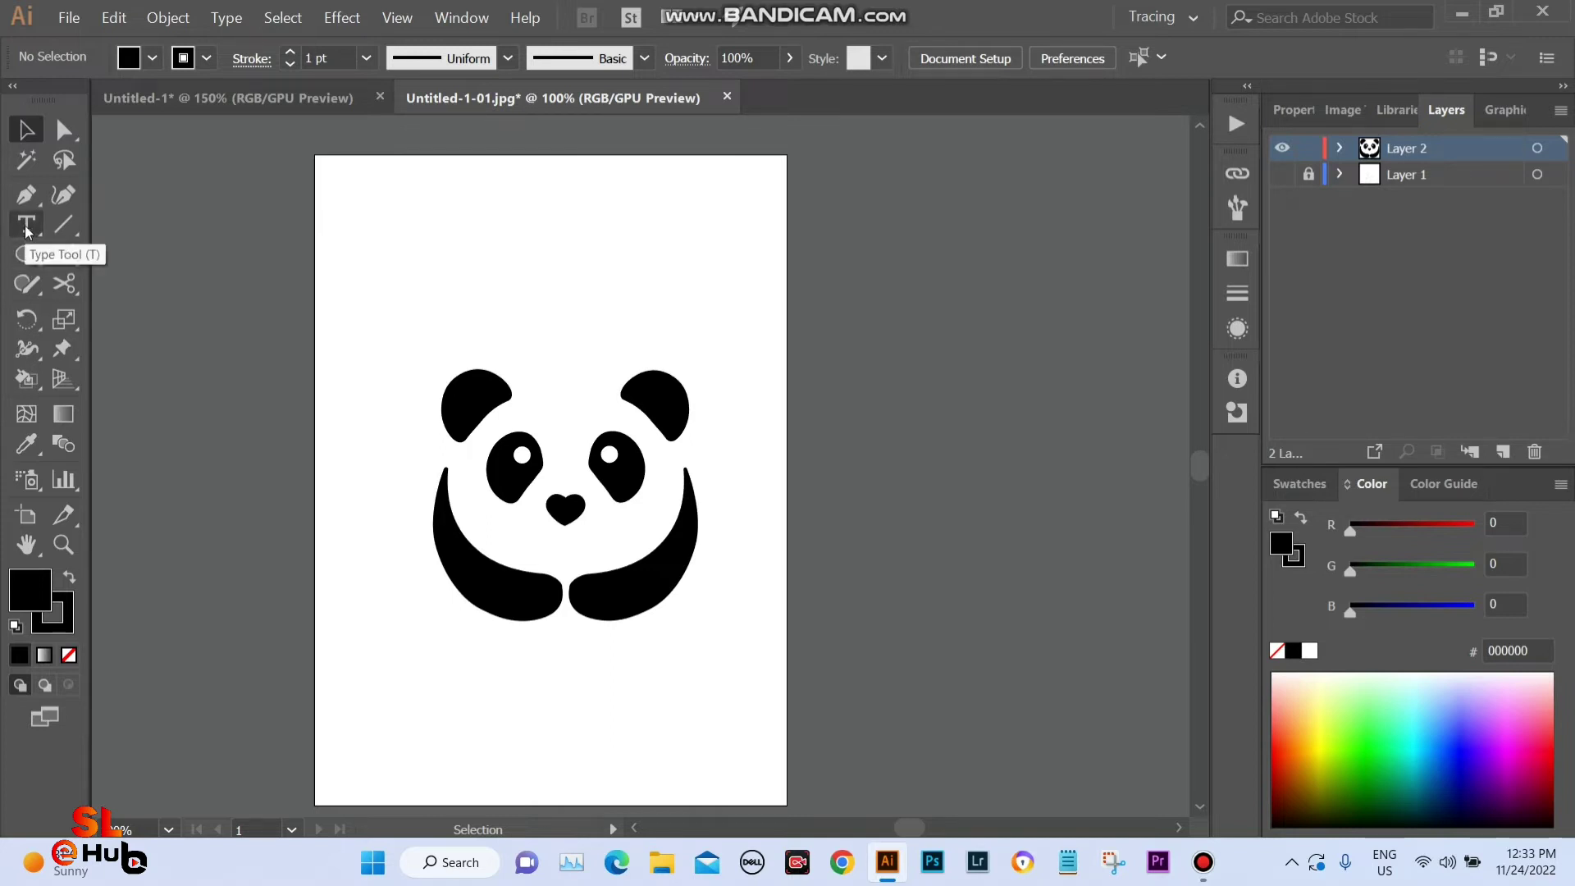
Place a text box below the panda and clear its Lorem ipsum placeholder.
{"action": "left_click", "coordinate": [26, 232]}
{"action": "scroll", "coordinate": [721, 475], "scroll_direction": "down", "scroll_amount": 1}
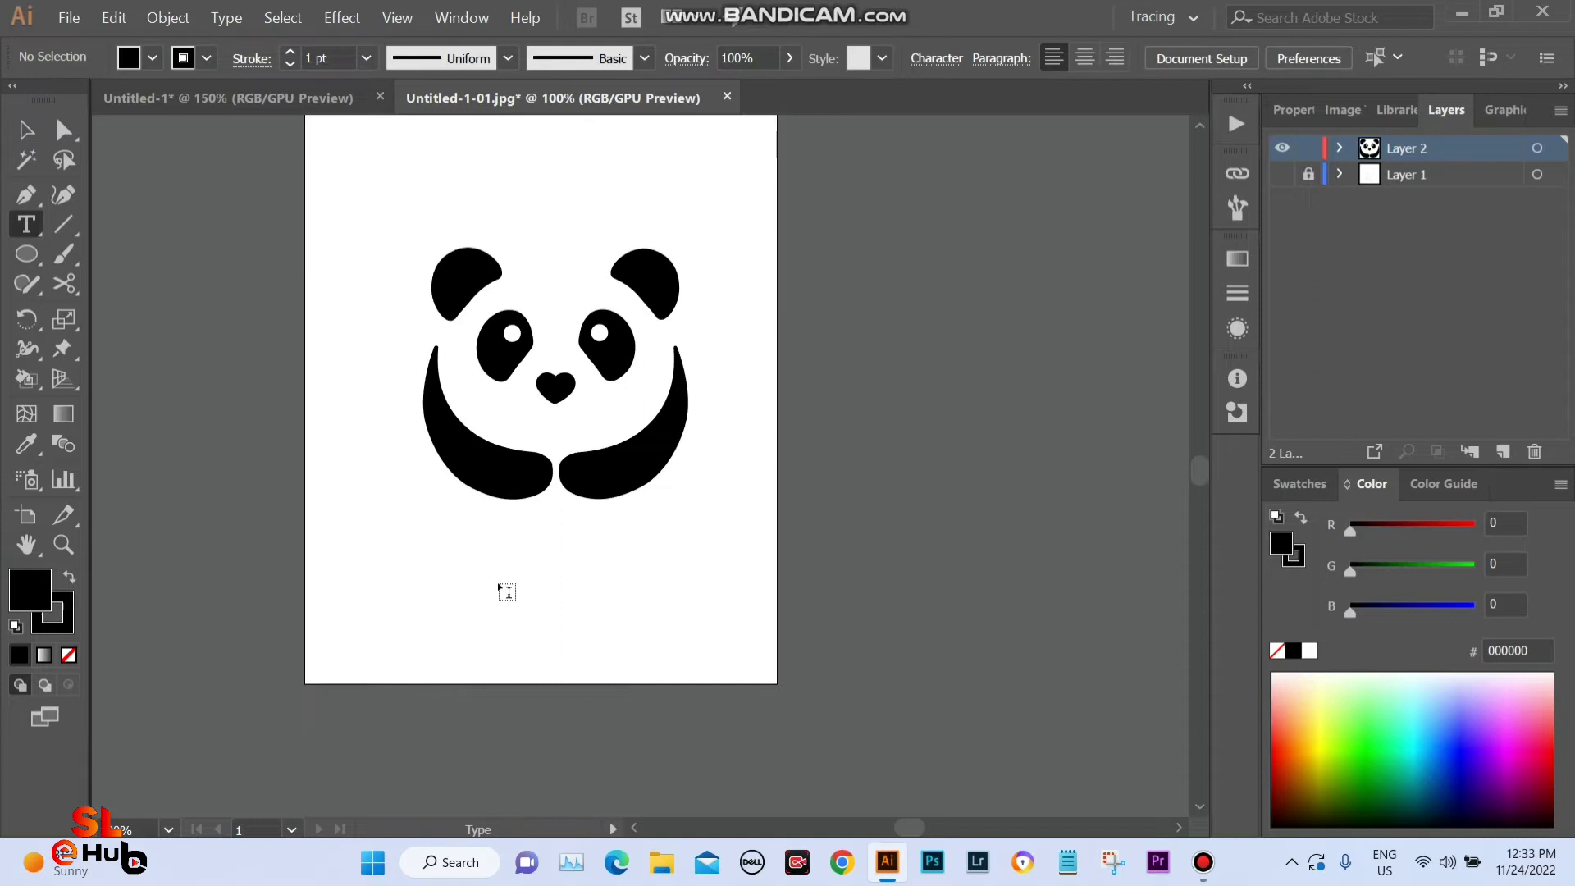
{"action": "left_click", "coordinate": [443, 558]}
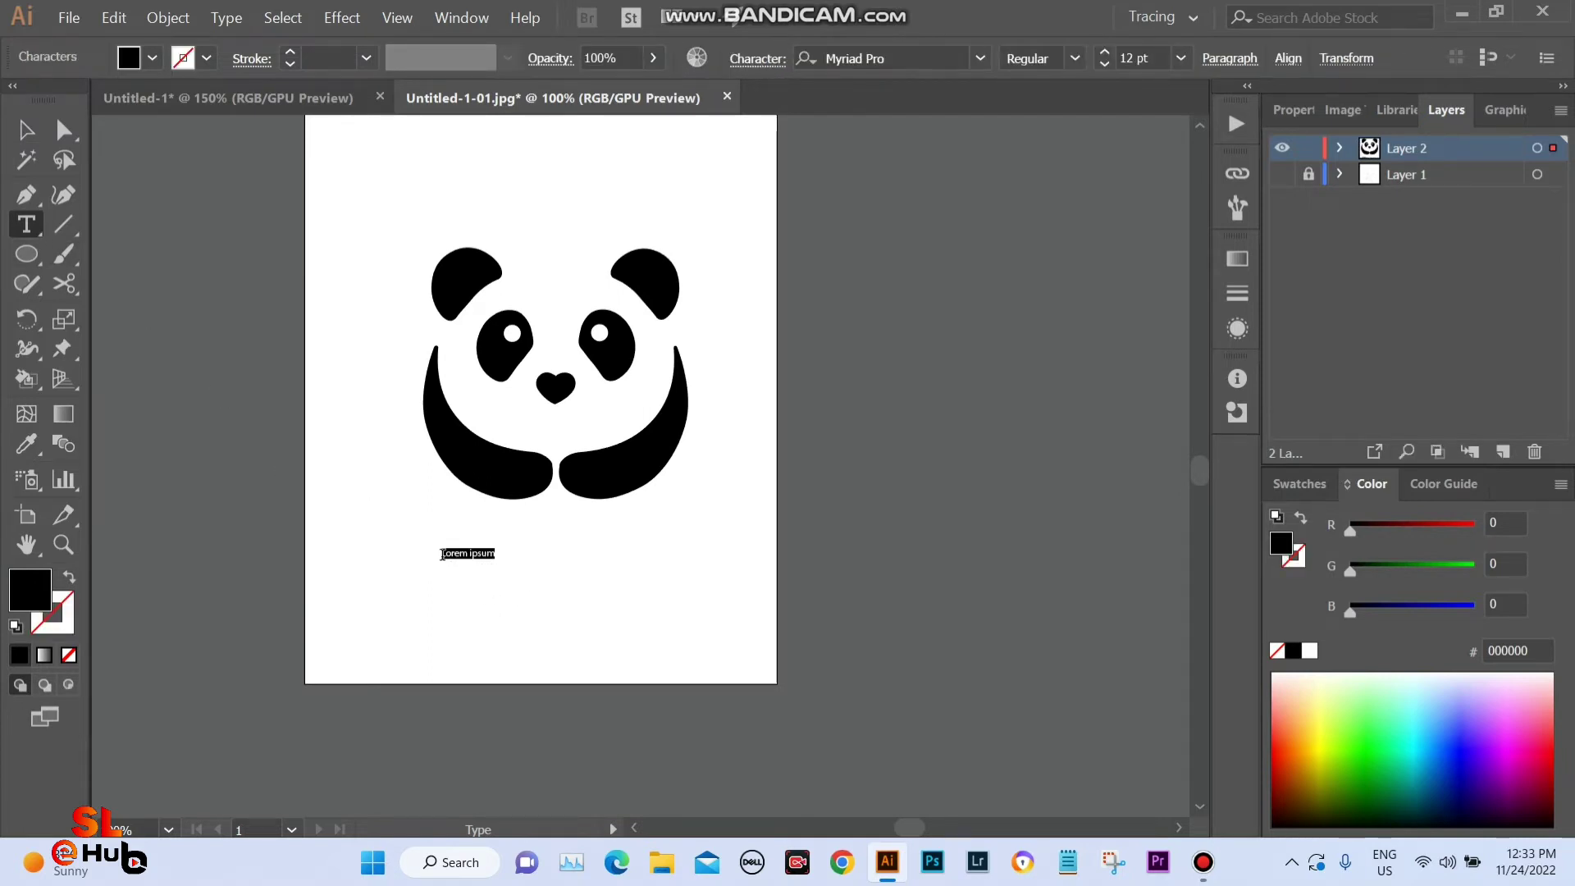
{"action": "left_click", "coordinate": [442, 555]}
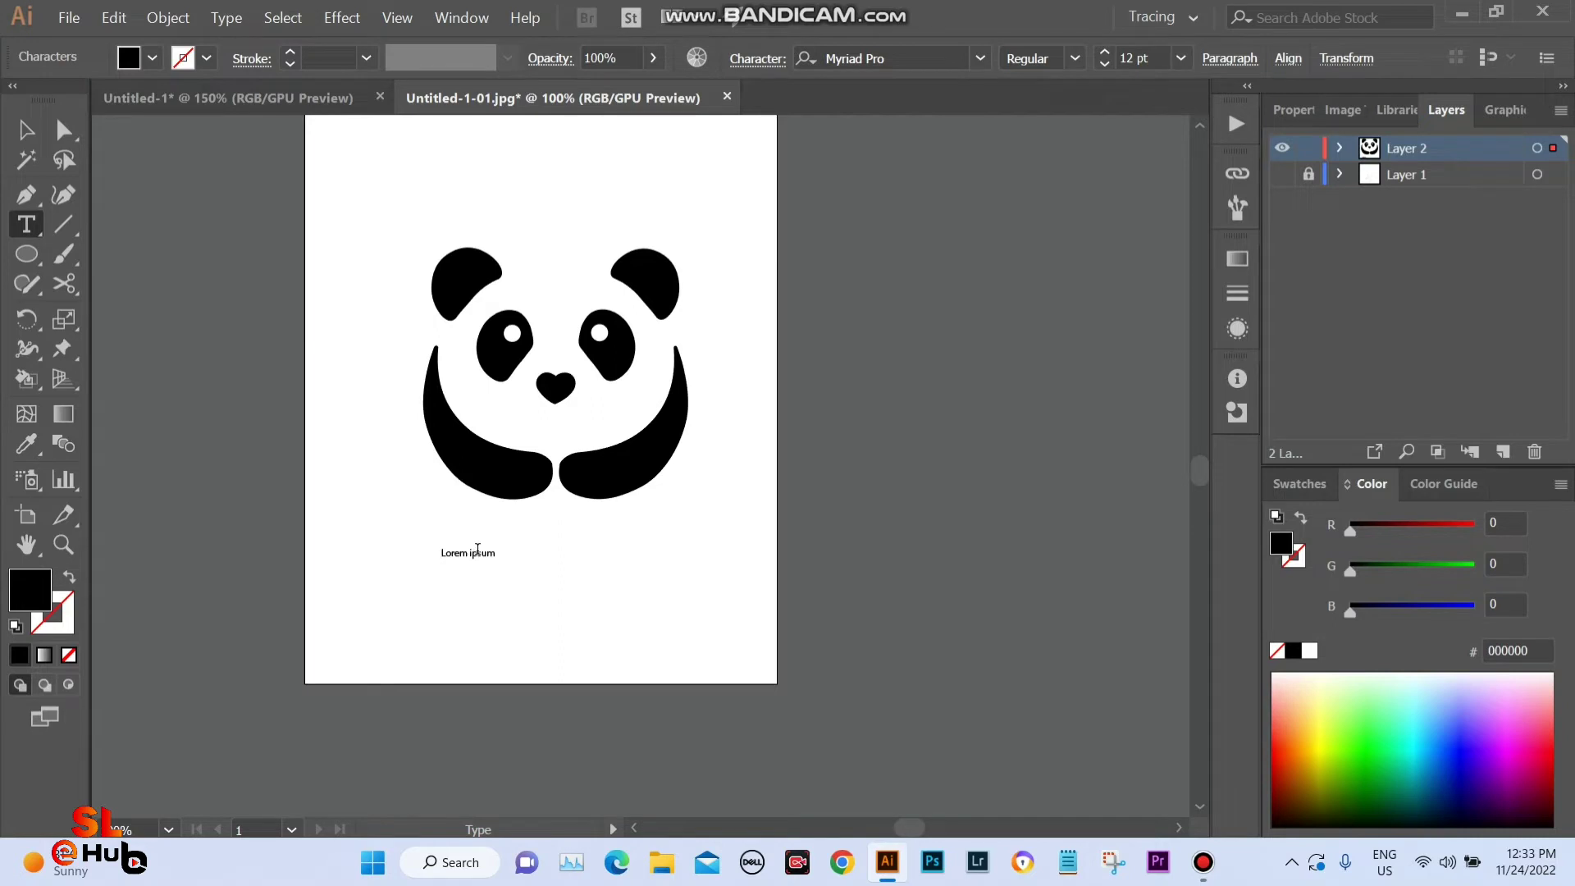
{"action": "key", "text": "ctrl+a"}
{"action": "key", "text": "BackSpace"}
Enlarge the PANDA BABY text to 48 pt and reframe the view on the logo.
{"action": "left_click_drag", "start_coordinate": [447, 538], "coordinate": [668, 706]}
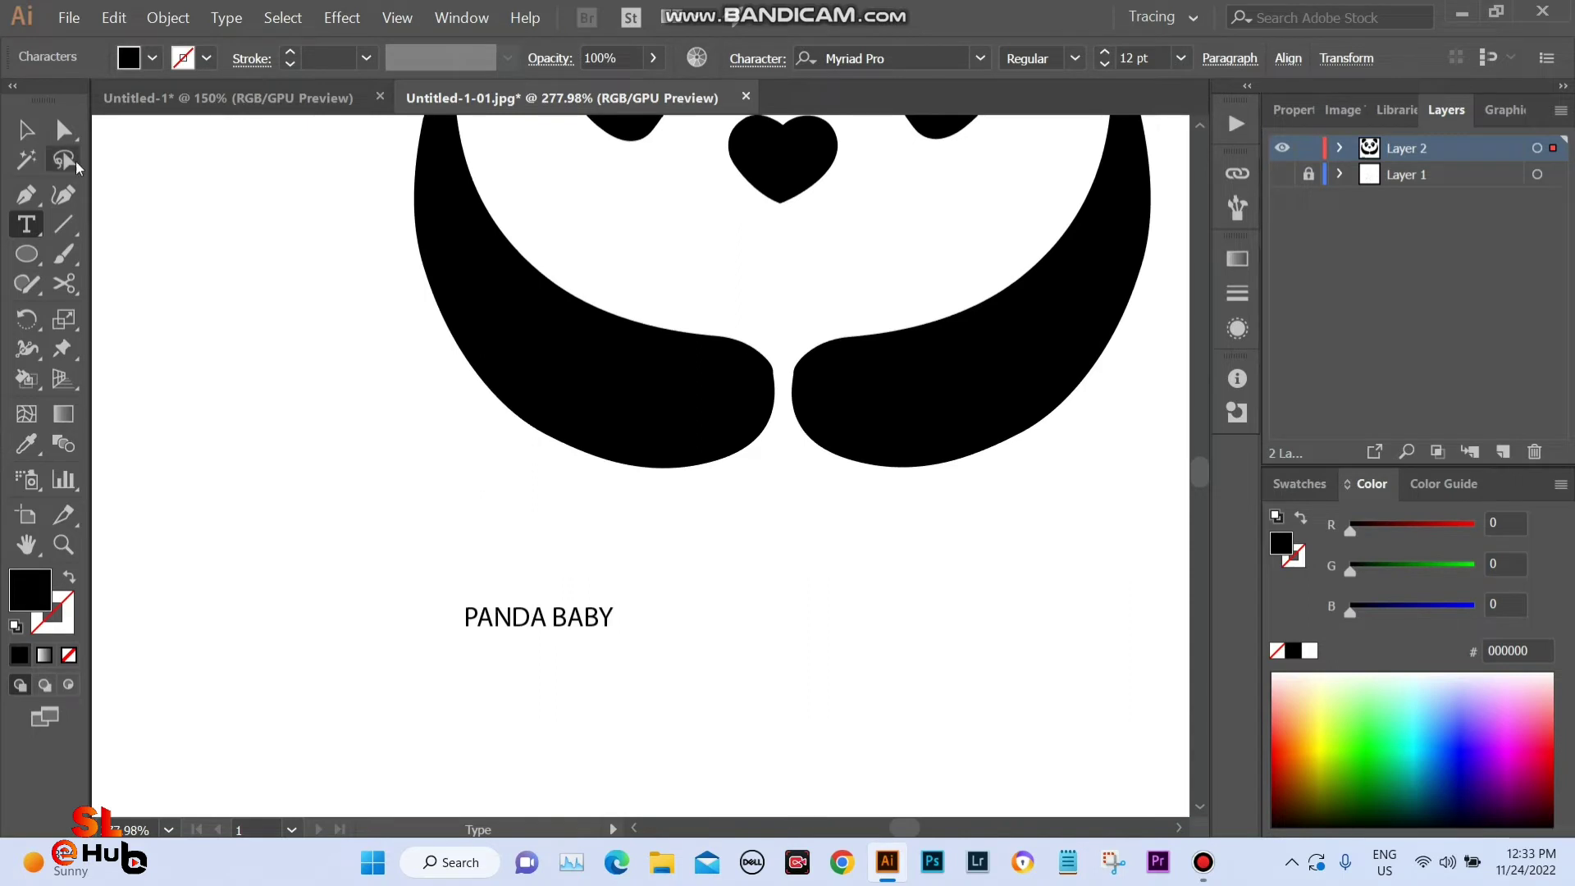
{"action": "left_click", "coordinate": [26, 129]}
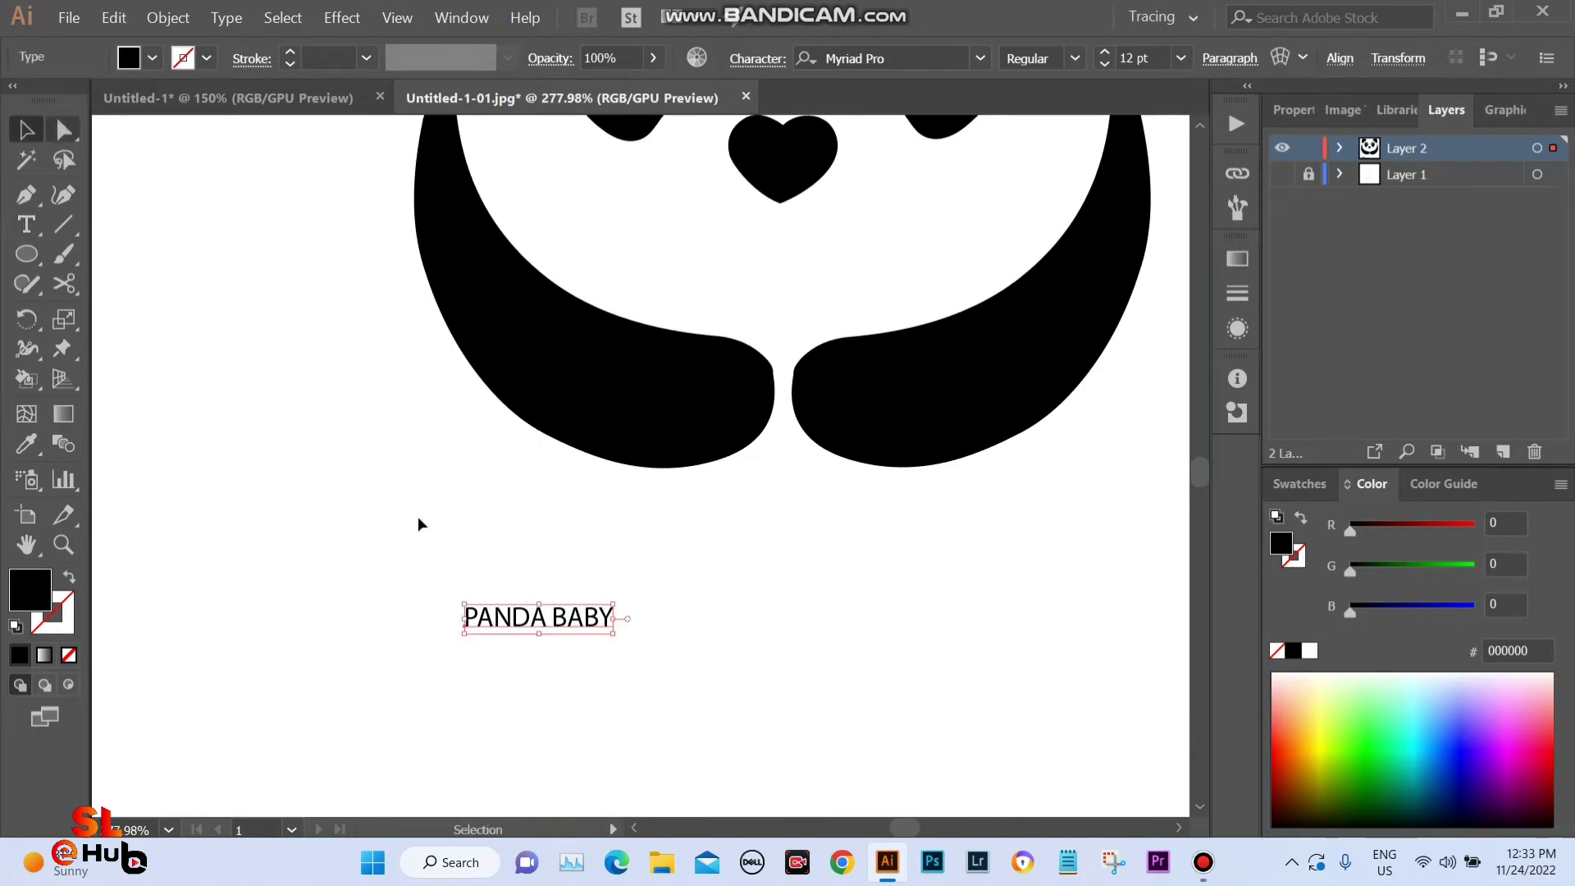
{"action": "left_click_drag", "start_coordinate": [614, 634], "coordinate": [701, 667]}
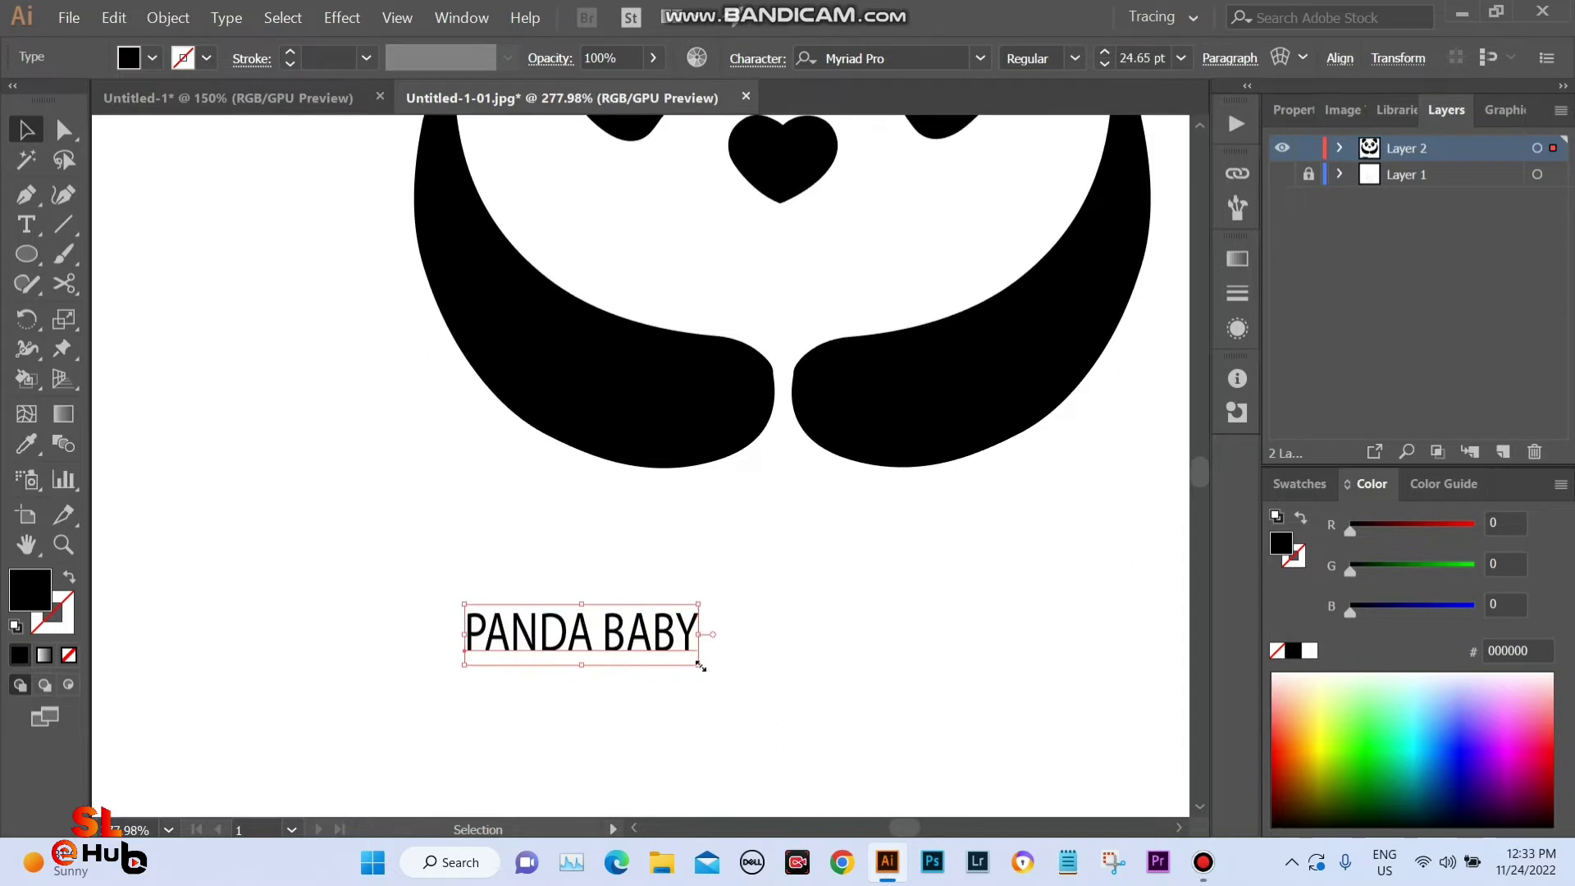
{"action": "left_click", "coordinate": [1106, 54]}
{"action": "left_click", "coordinate": [1105, 54]}
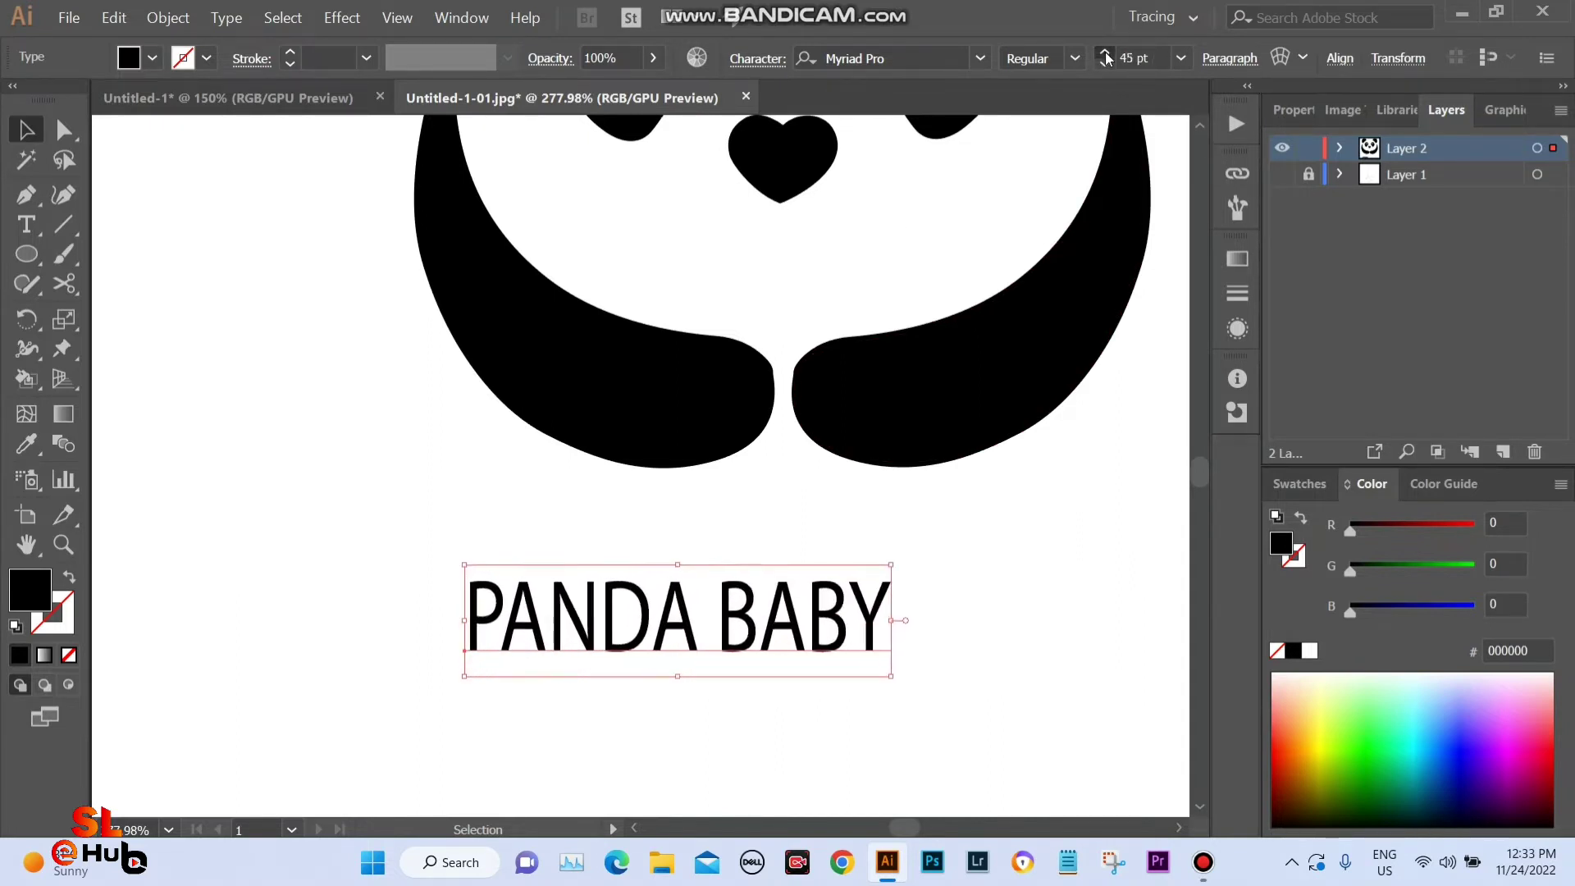
{"action": "key", "text": "ctrl+minus"}
{"action": "key", "text": "ctrl+minus"}
{"action": "left_click_drag", "start_coordinate": [703, 605], "coordinate": [716, 640]}
{"action": "left_click", "coordinate": [637, 565]}
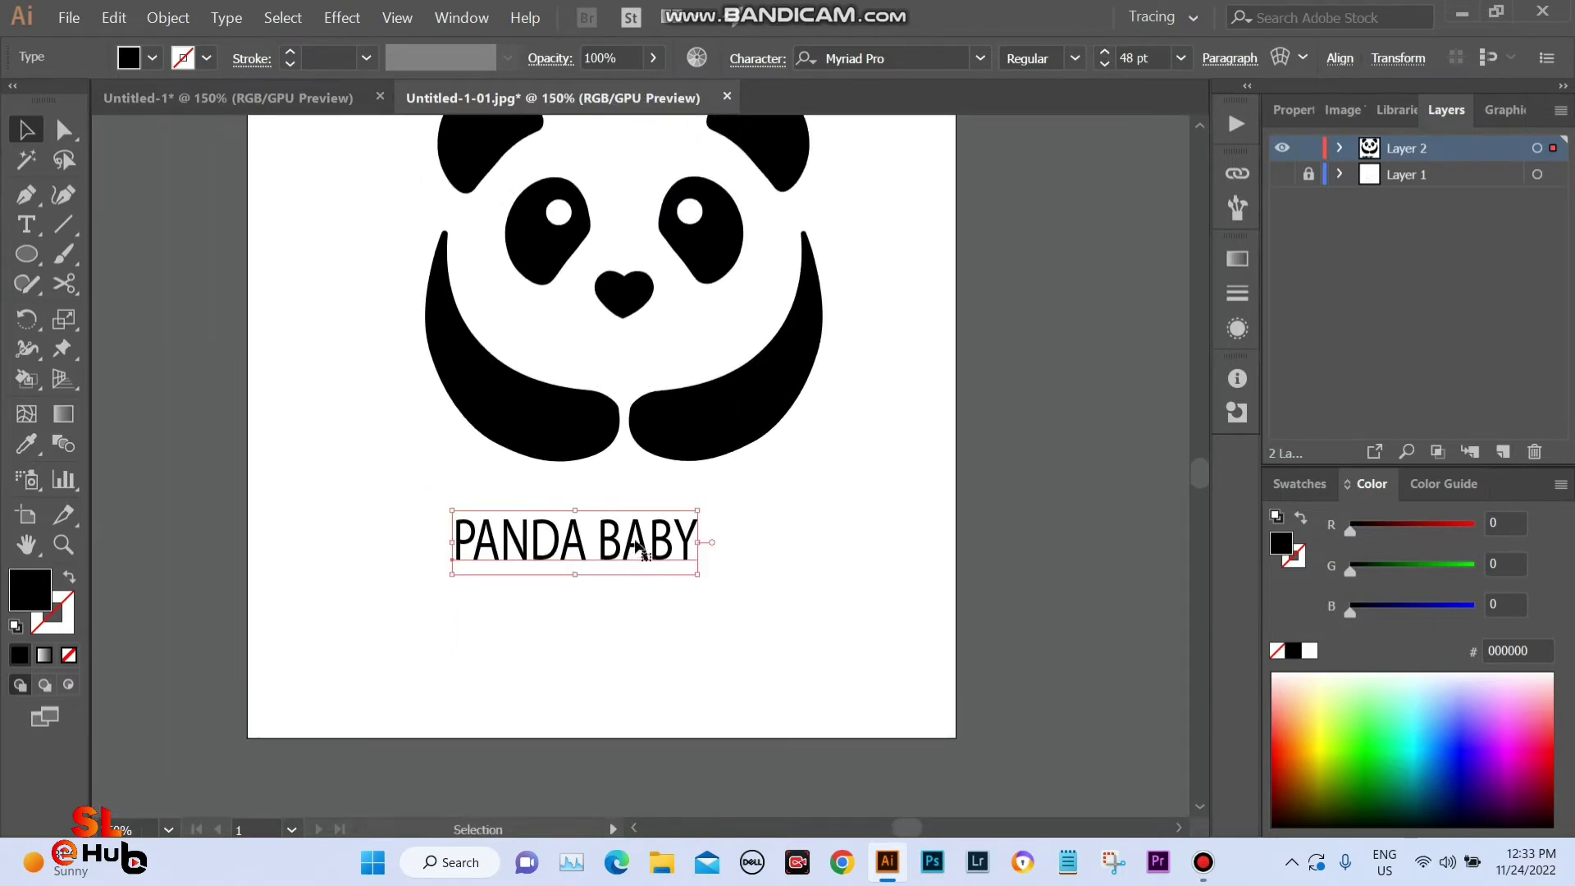
Restyle PANDA BABY in Britannic Bold at about 59 pt, centred under the panda.
{"action": "right_click", "coordinate": [634, 555]}
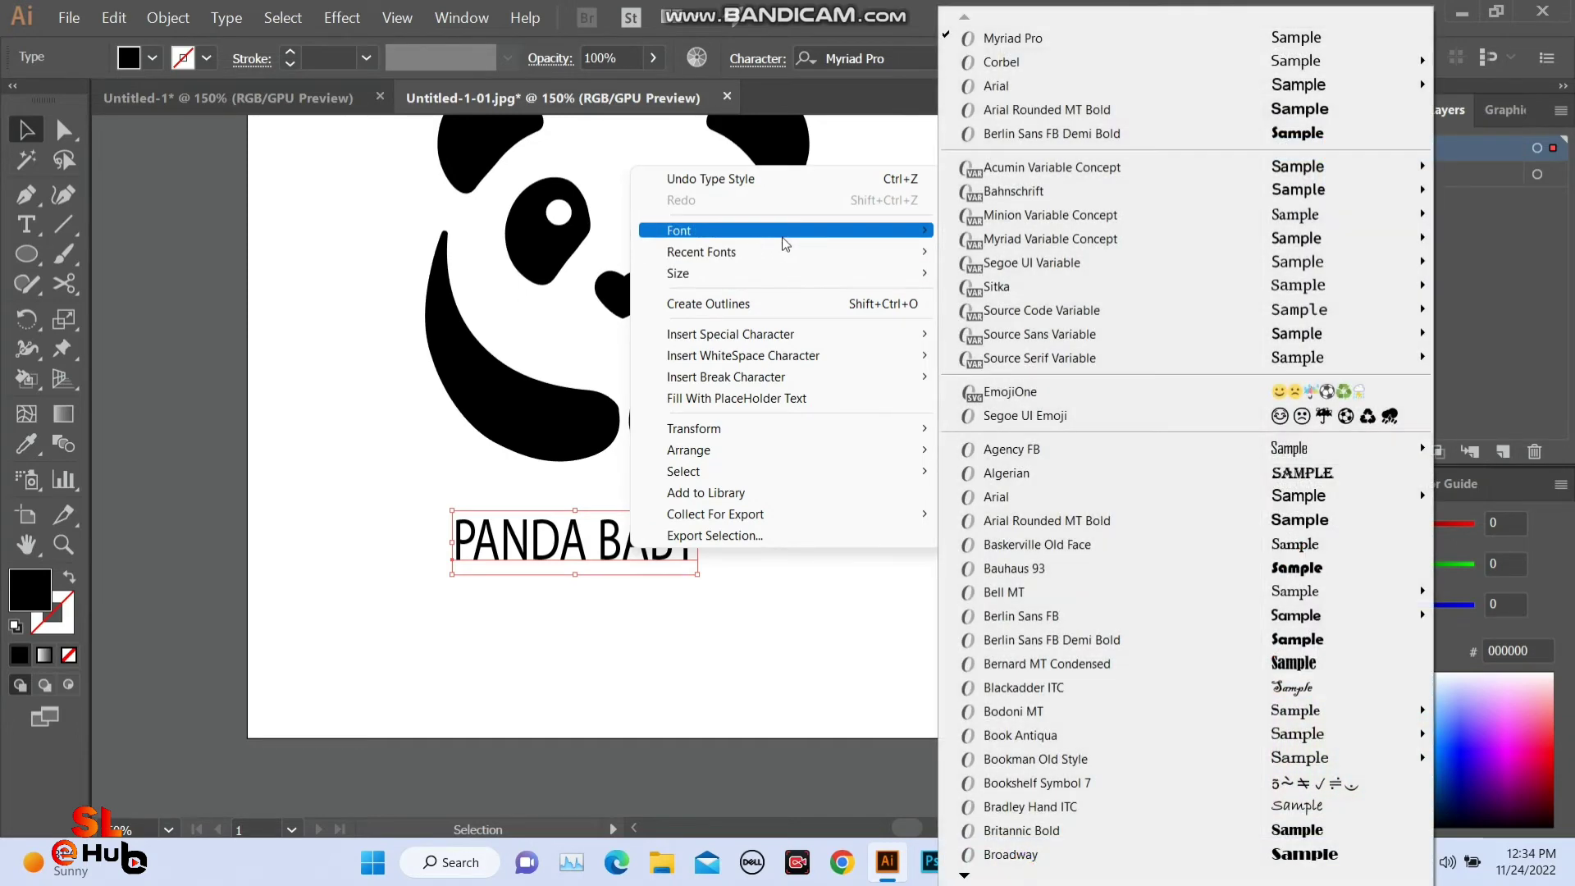
{"action": "mouse_move", "coordinate": [680, 229]}
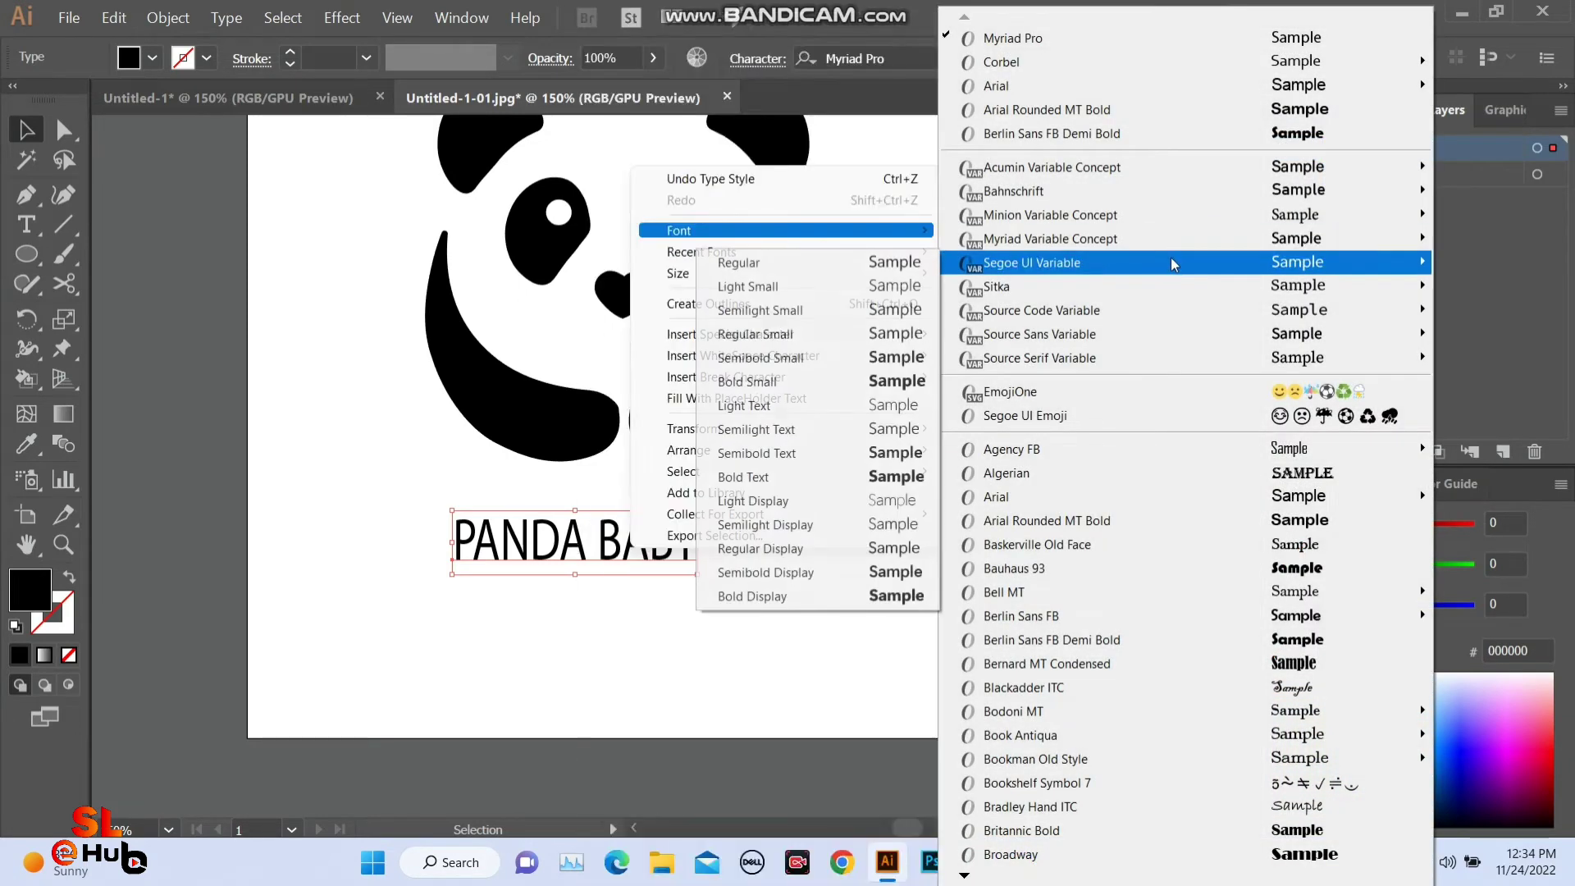
{"action": "mouse_move", "coordinate": [997, 286]}
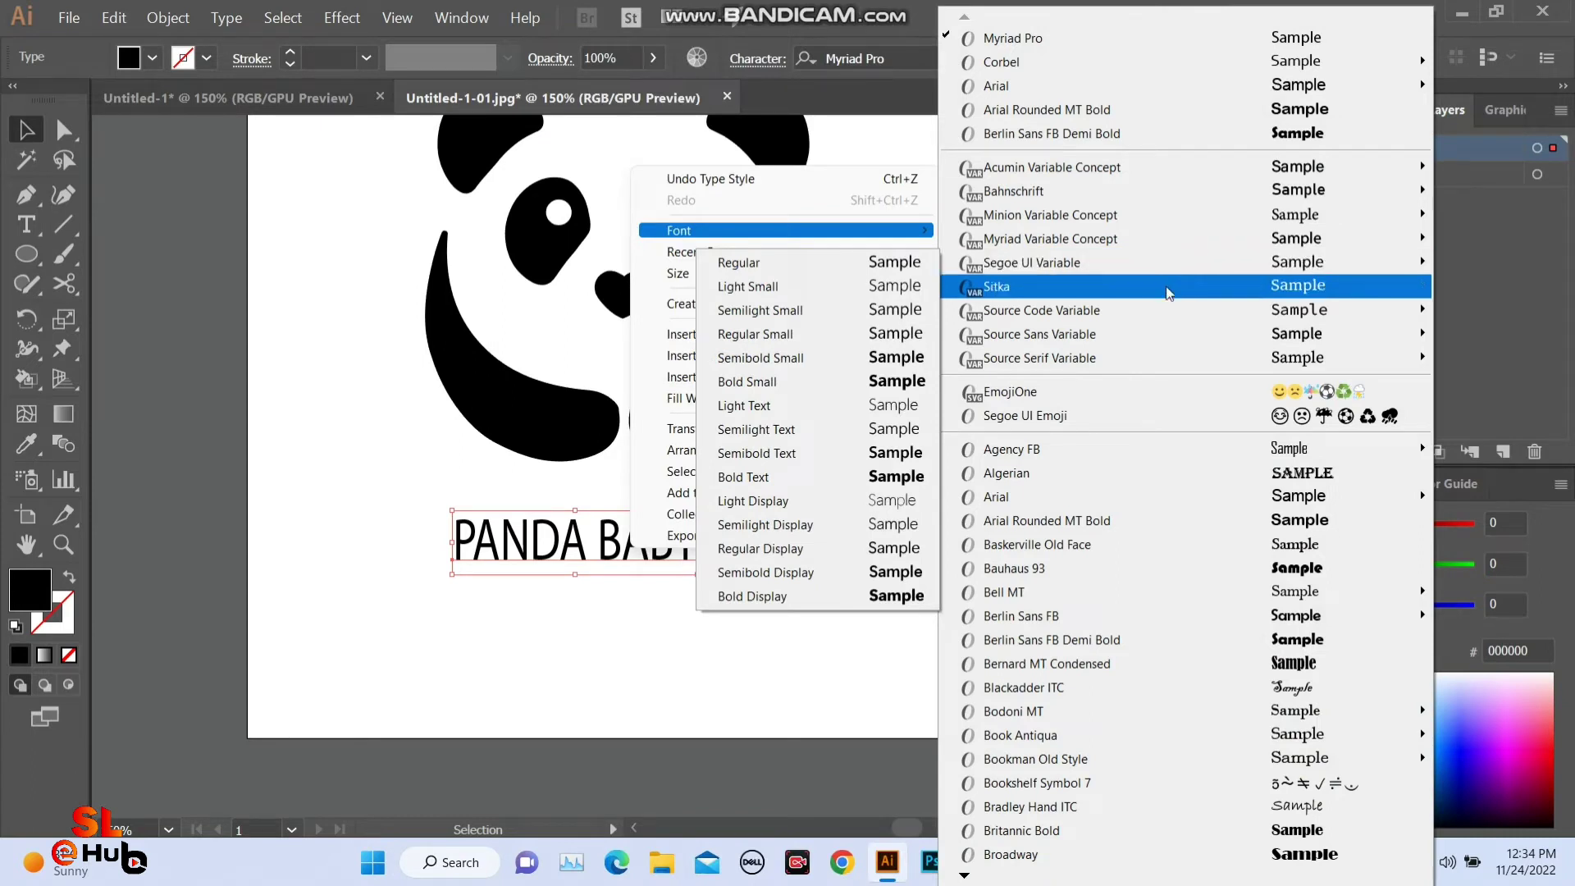
{"action": "left_click", "coordinate": [1198, 569]}
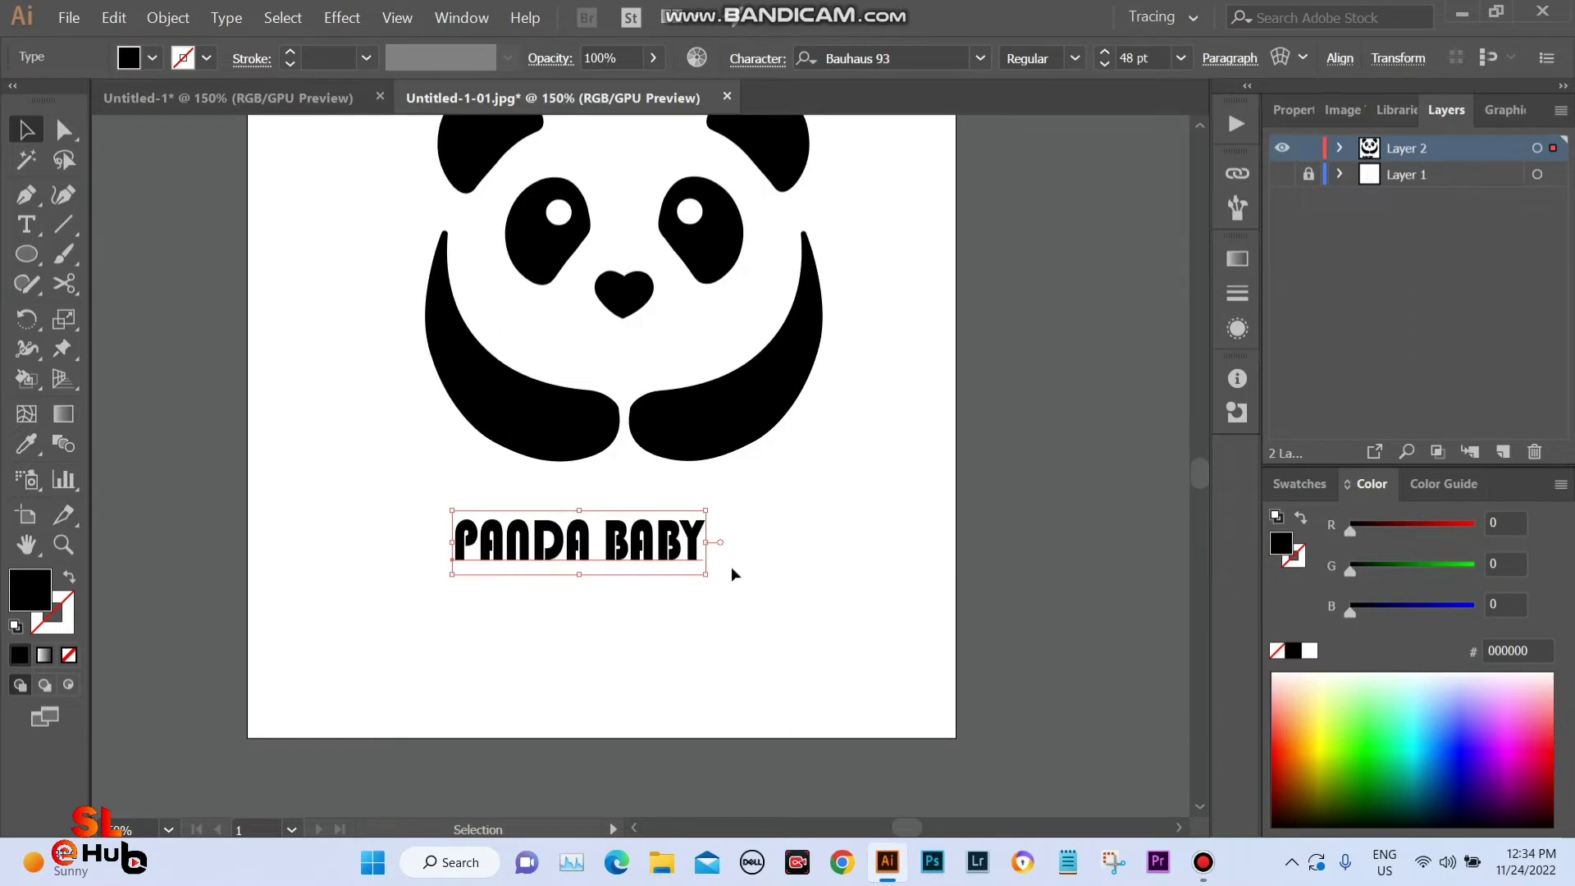
{"action": "mouse_move", "coordinate": [706, 575]}
{"action": "left_mouse_down"}
{"action": "mouse_move", "coordinate": [833, 591]}
{"action": "mouse_move", "coordinate": [770, 558]}
{"action": "left_mouse_up"}
{"action": "right_click", "coordinate": [743, 532]}
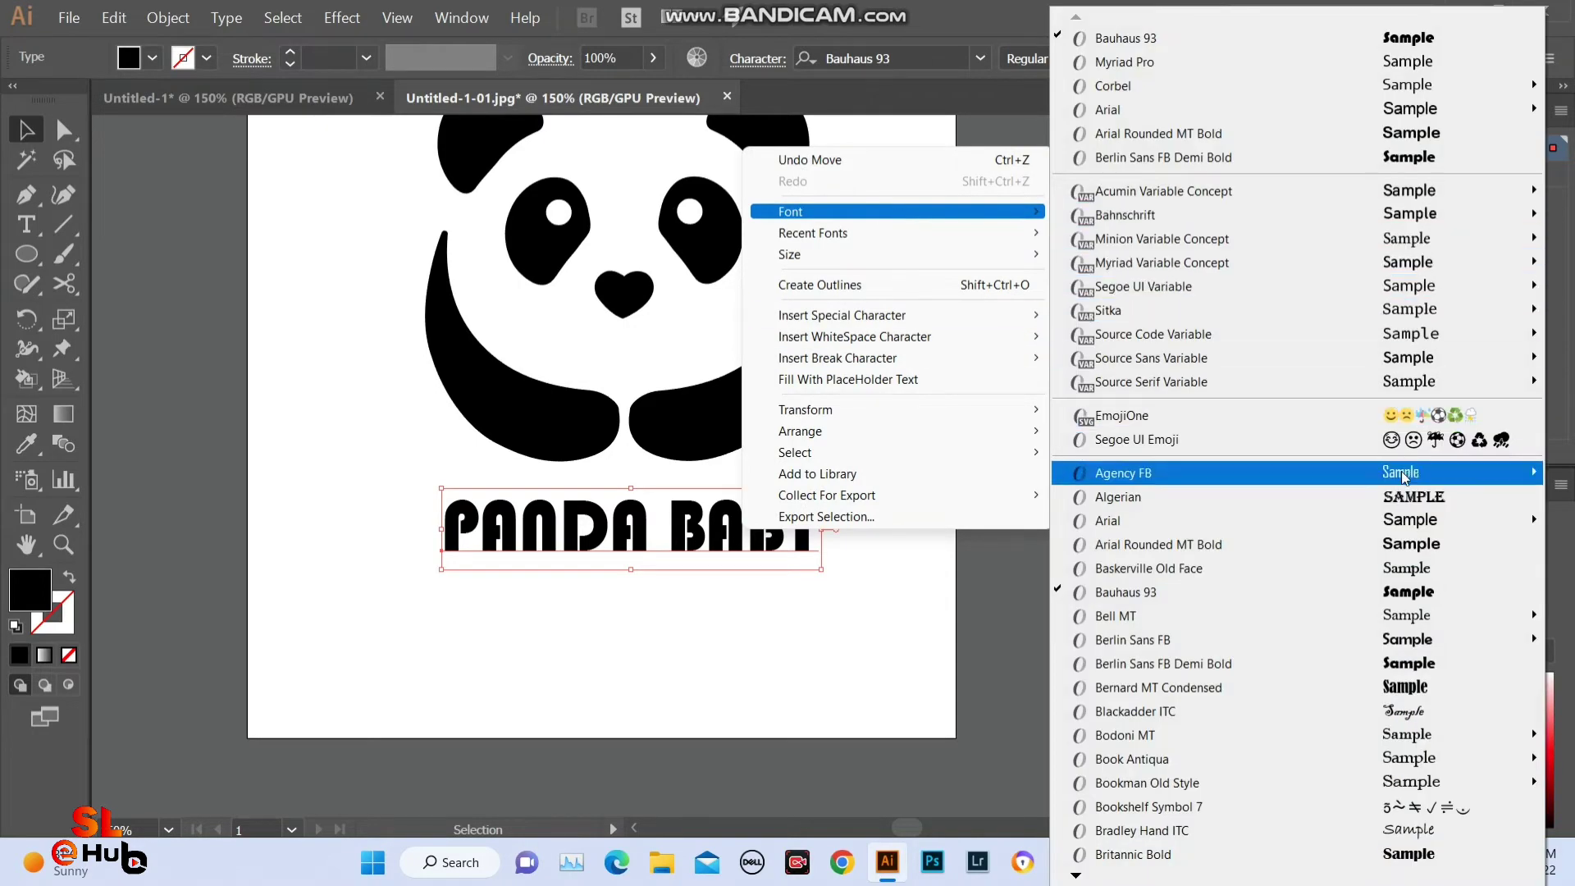
{"action": "mouse_move", "coordinate": [897, 211]}
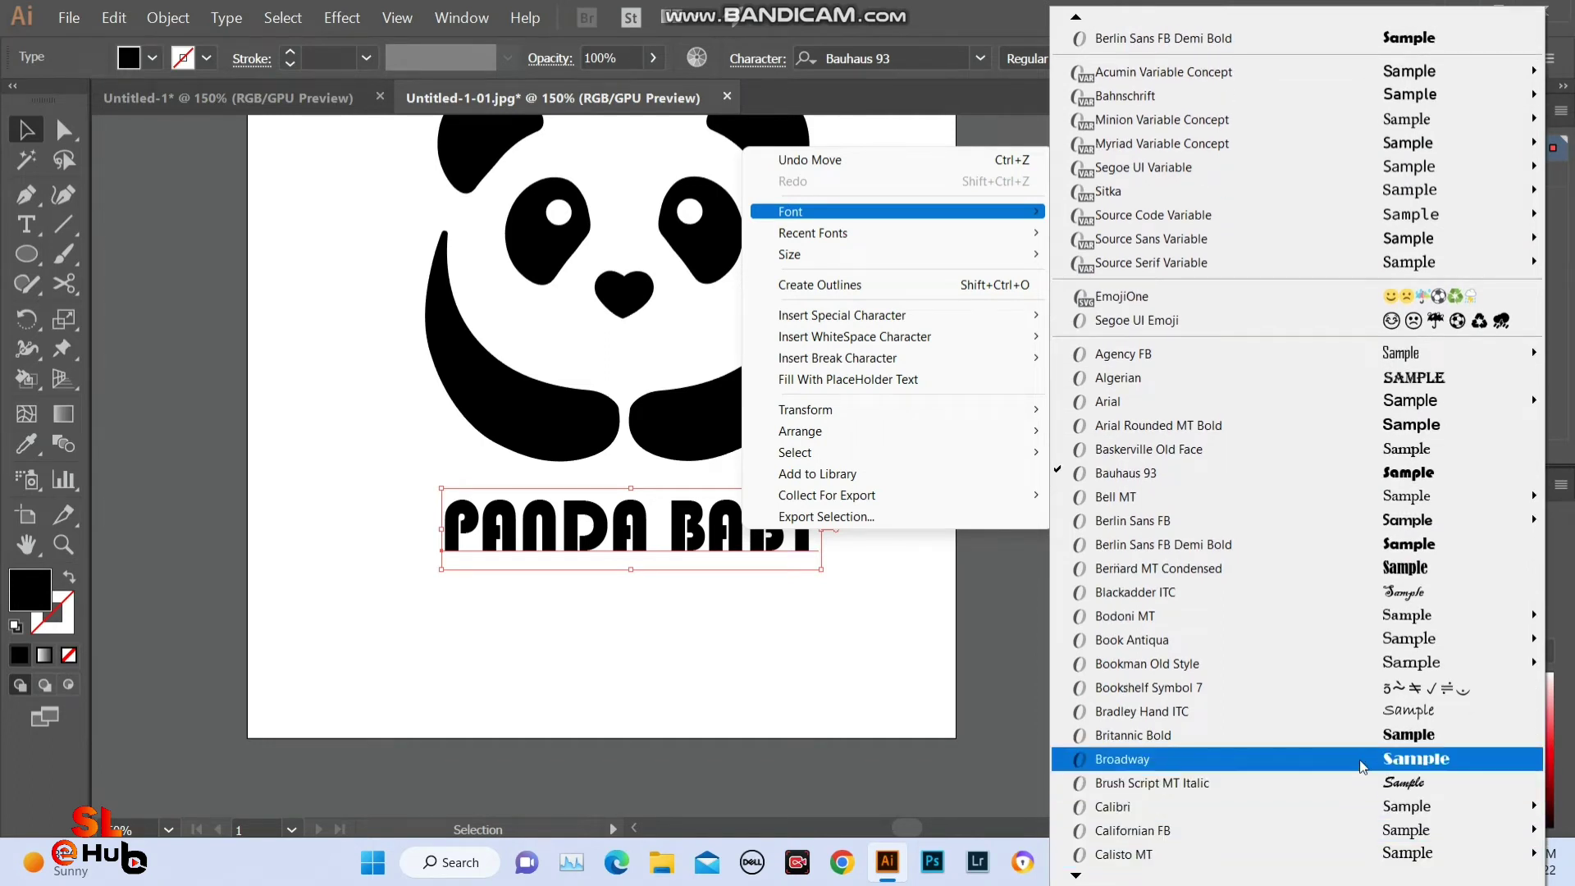
{"action": "left_click", "coordinate": [1395, 727]}
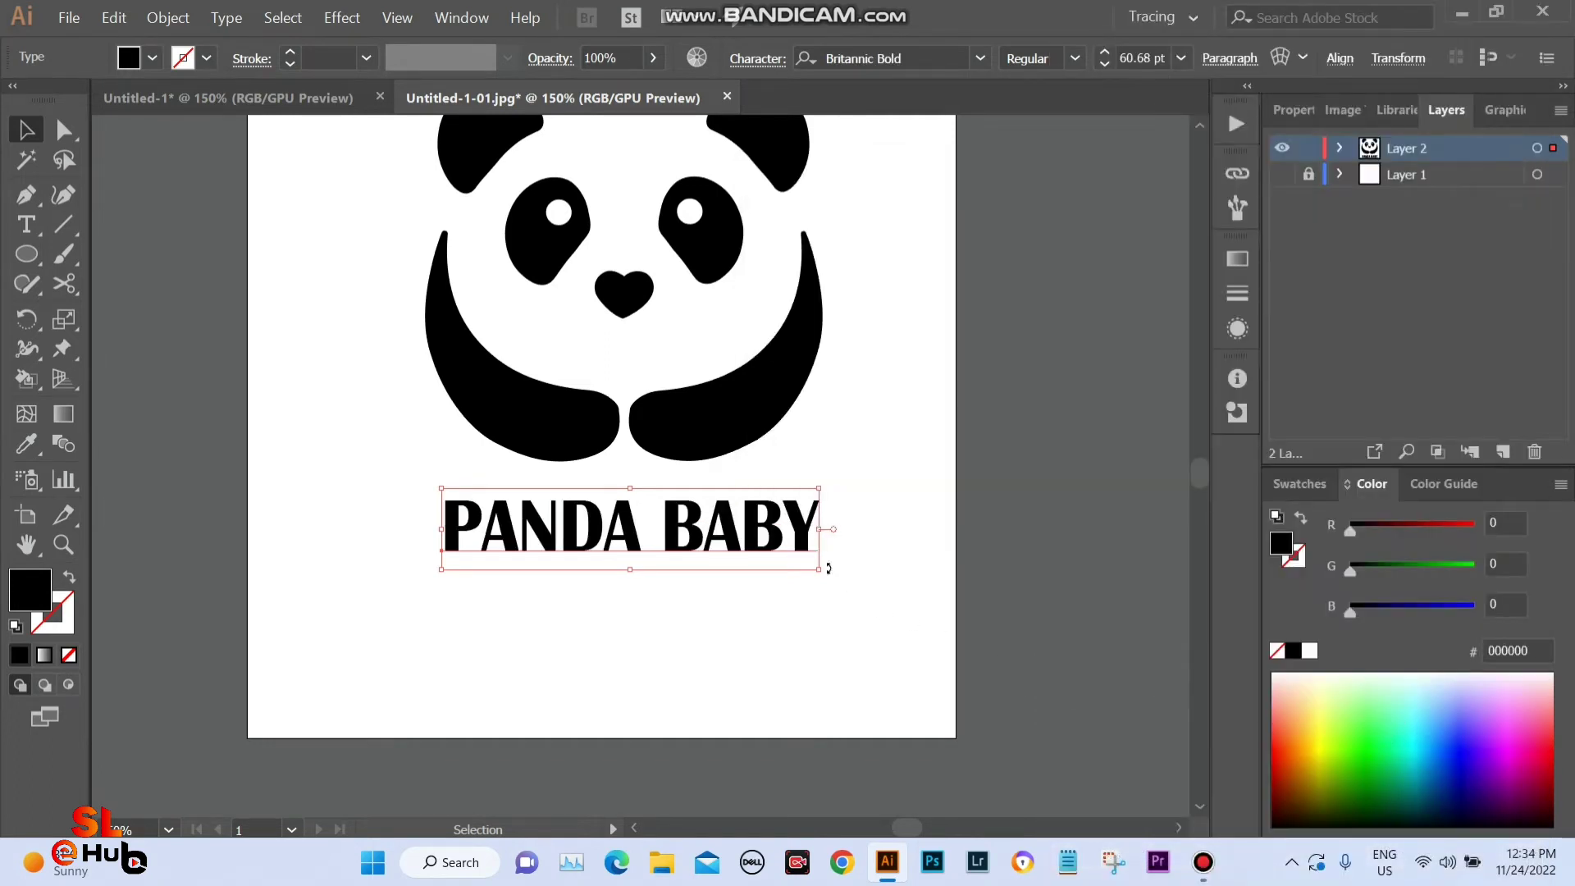
{"action": "left_click_drag", "start_coordinate": [820, 569], "coordinate": [838, 573]}
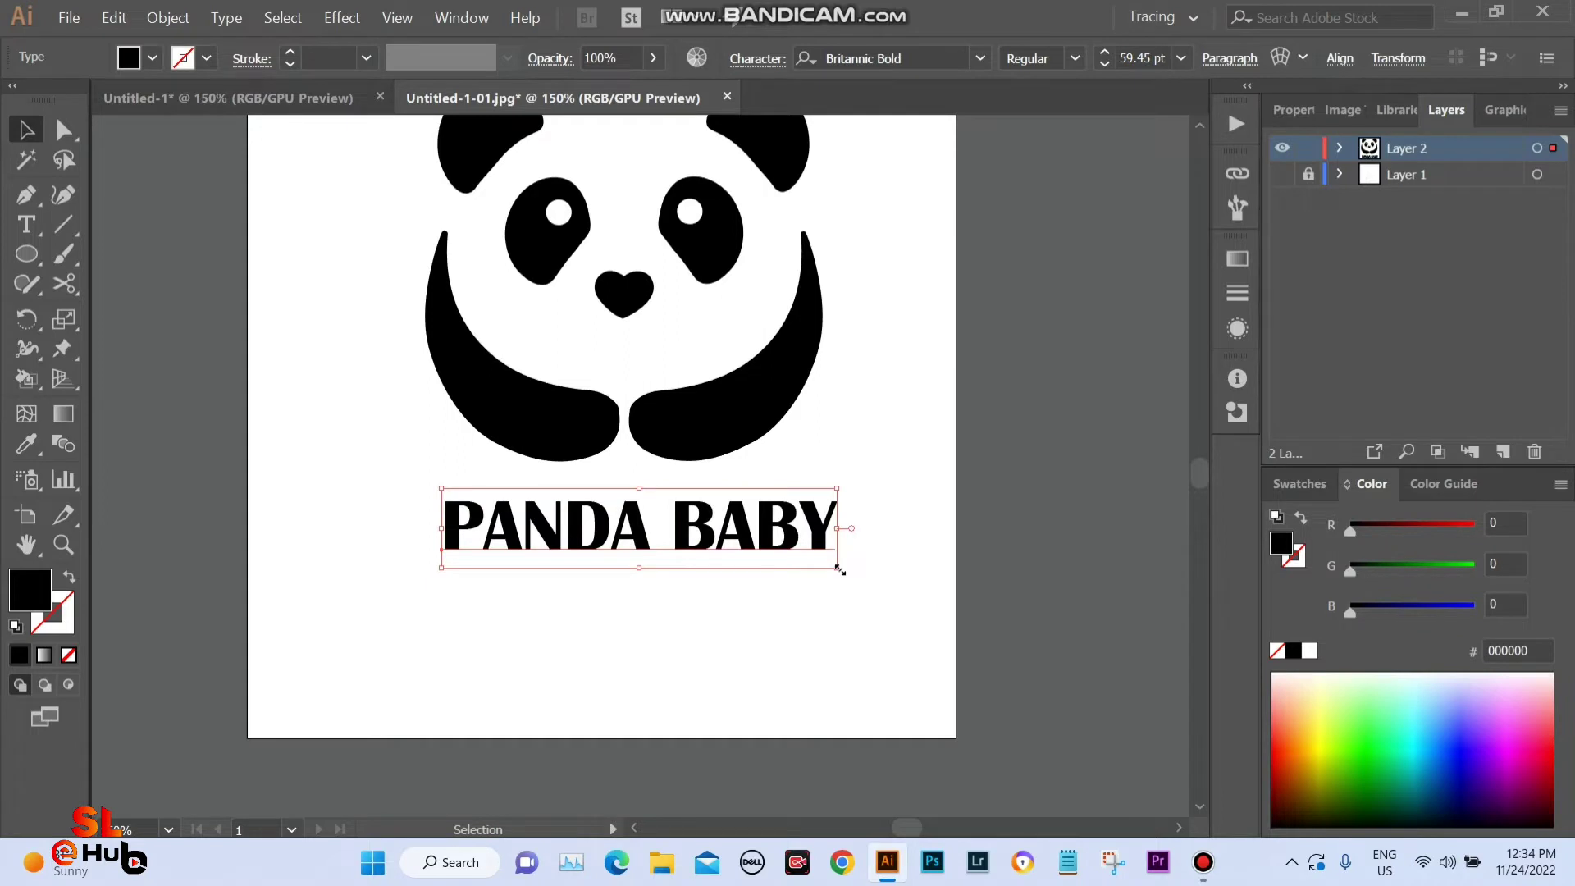
{"action": "scroll", "coordinate": [817, 580], "scroll_direction": "up", "scroll_amount": 3}
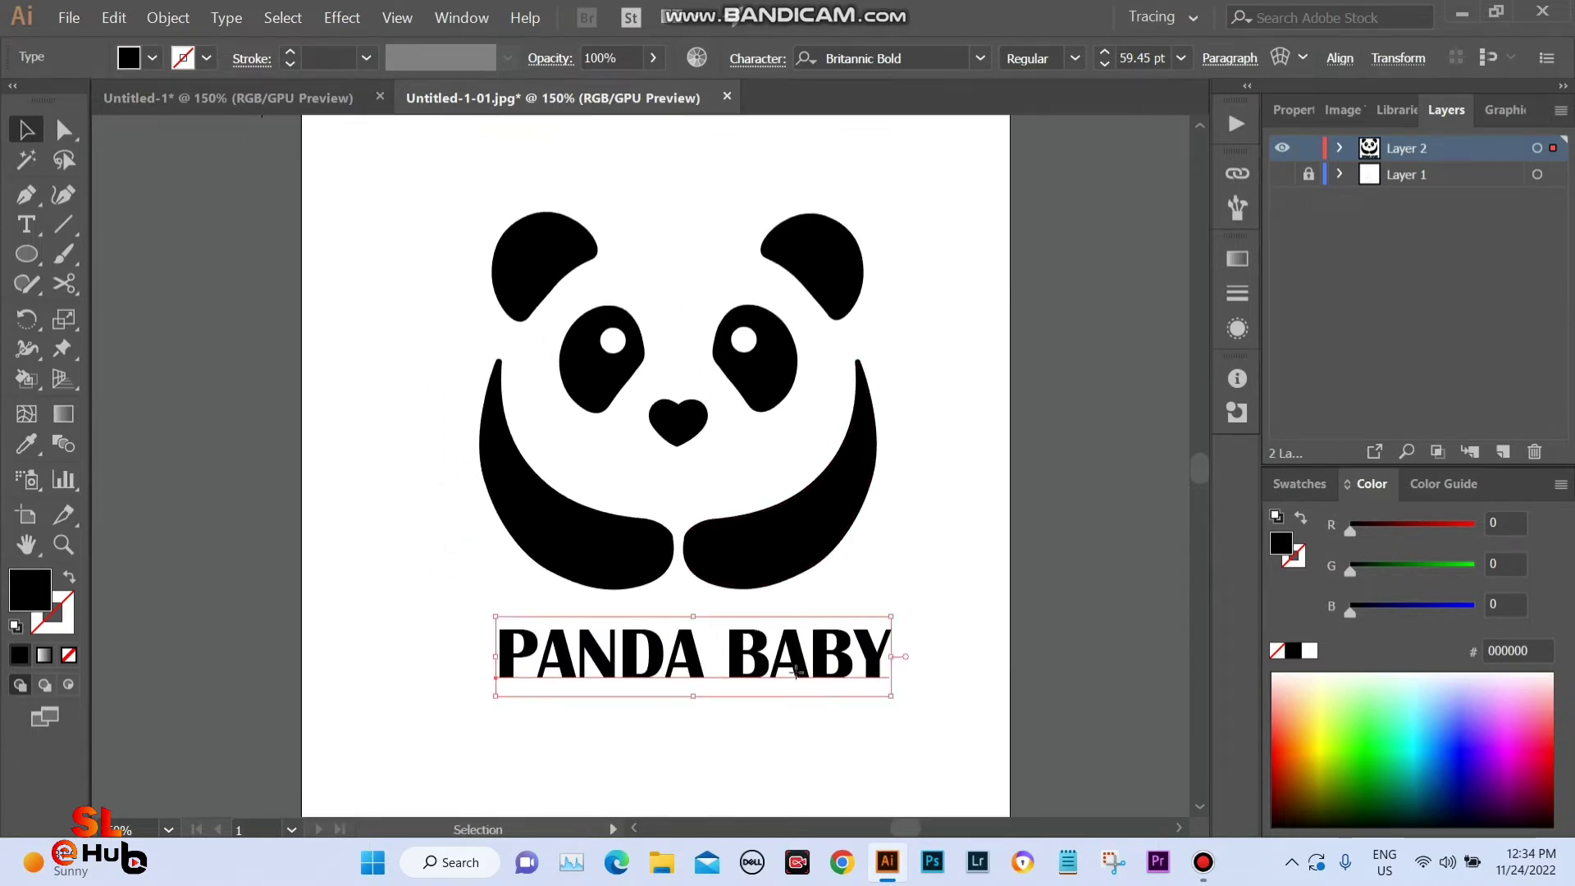
{"action": "left_click_drag", "start_coordinate": [796, 674], "coordinate": [786, 675]}
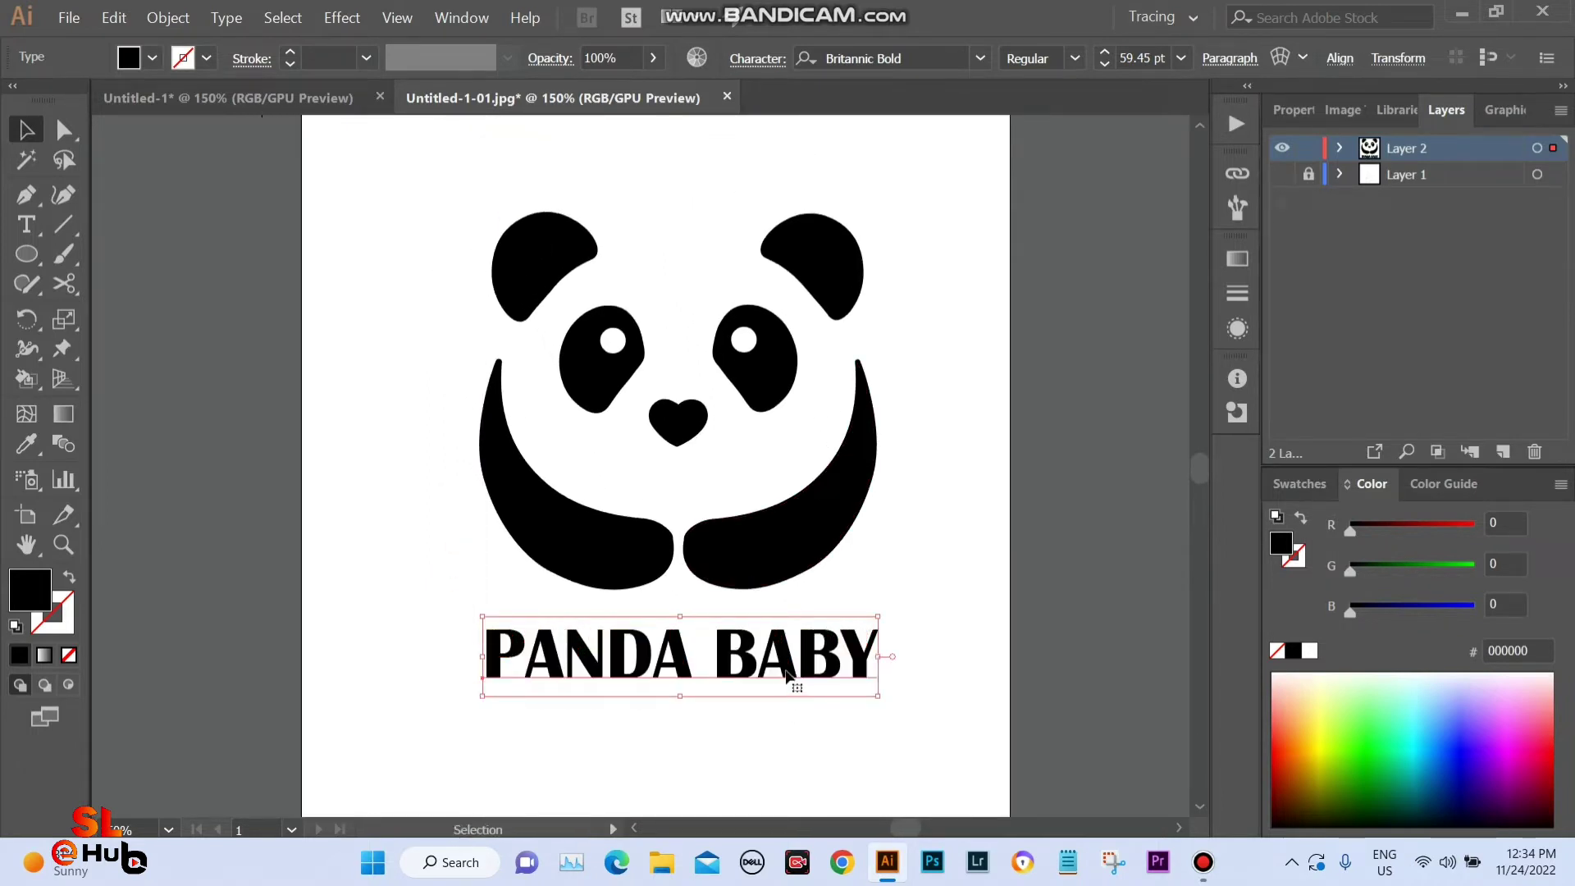
Cut the PANDA BABY title and create a new Layer 3.
{"action": "key", "text": "ctrl+shift+a"}
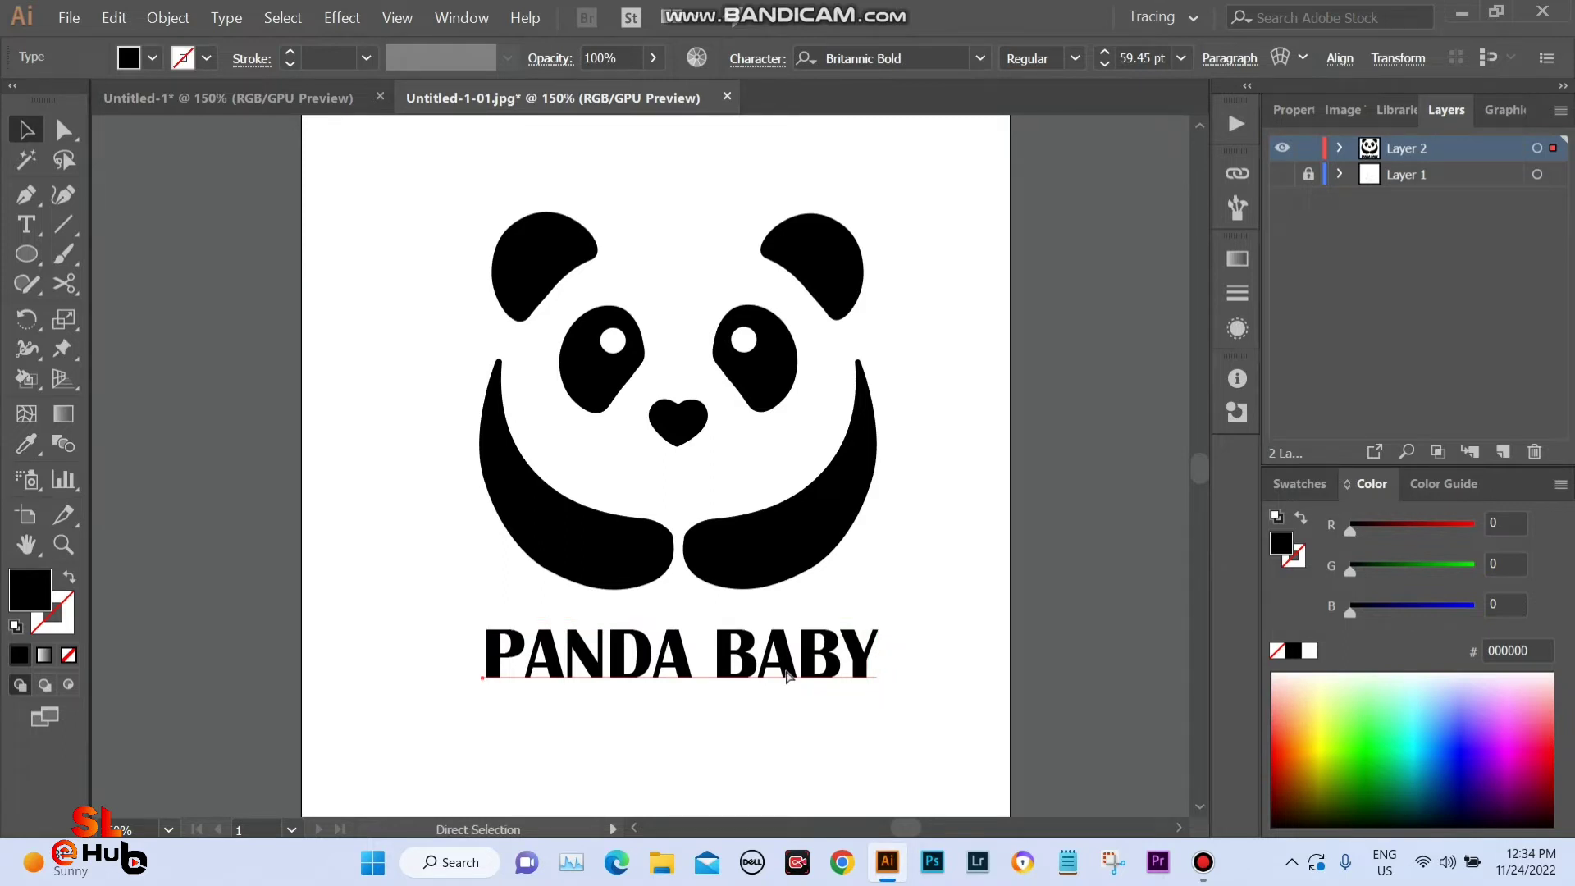
{"action": "key", "text": "Delete"}
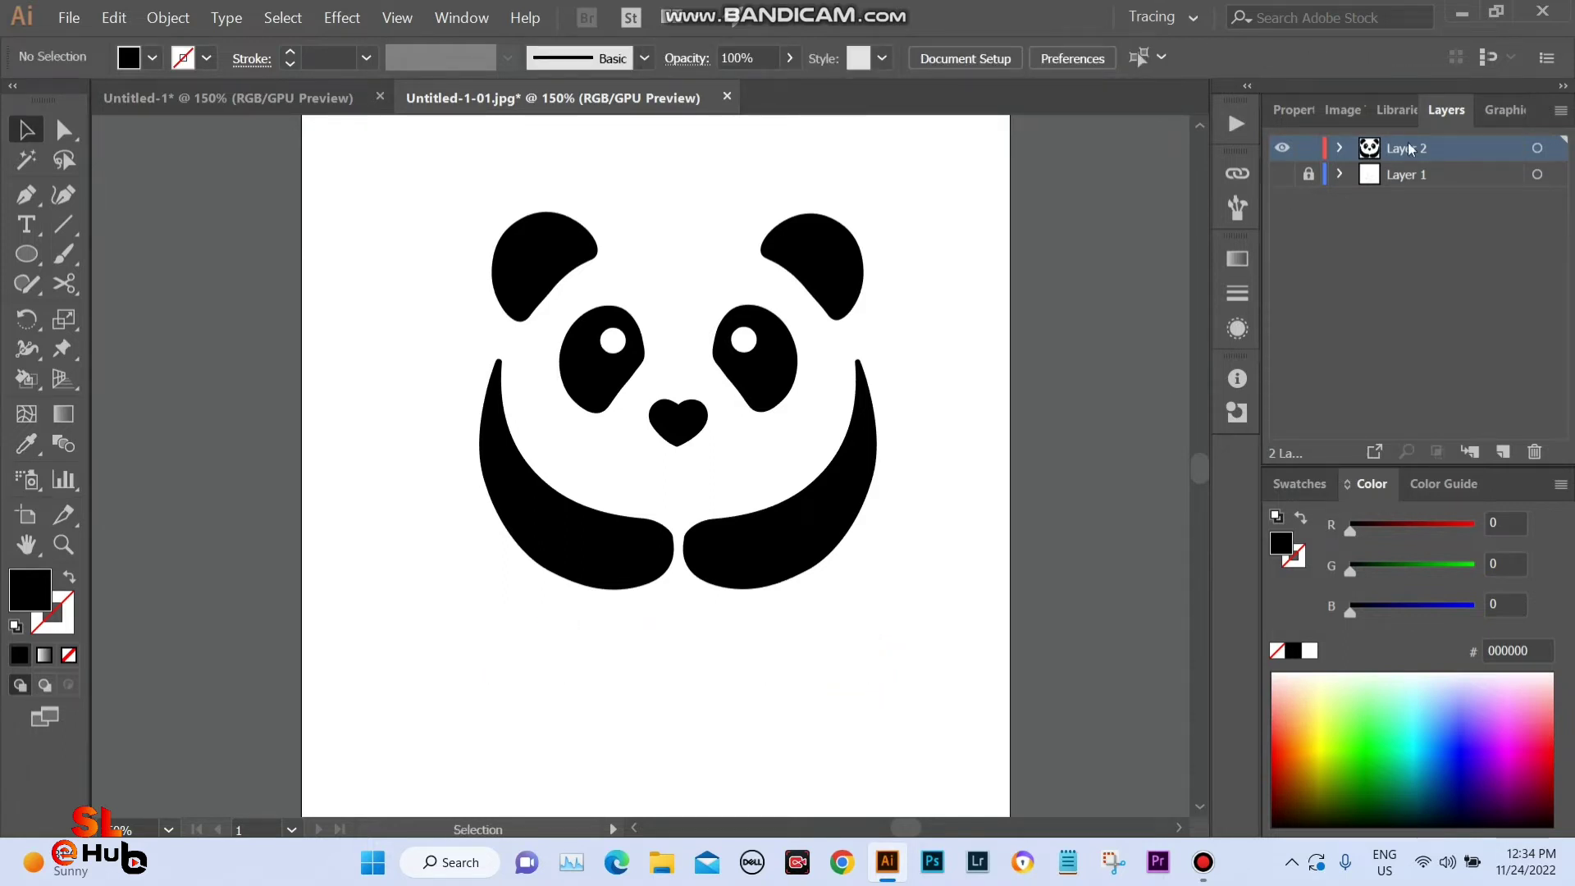
{"action": "left_click", "coordinate": [1504, 451]}
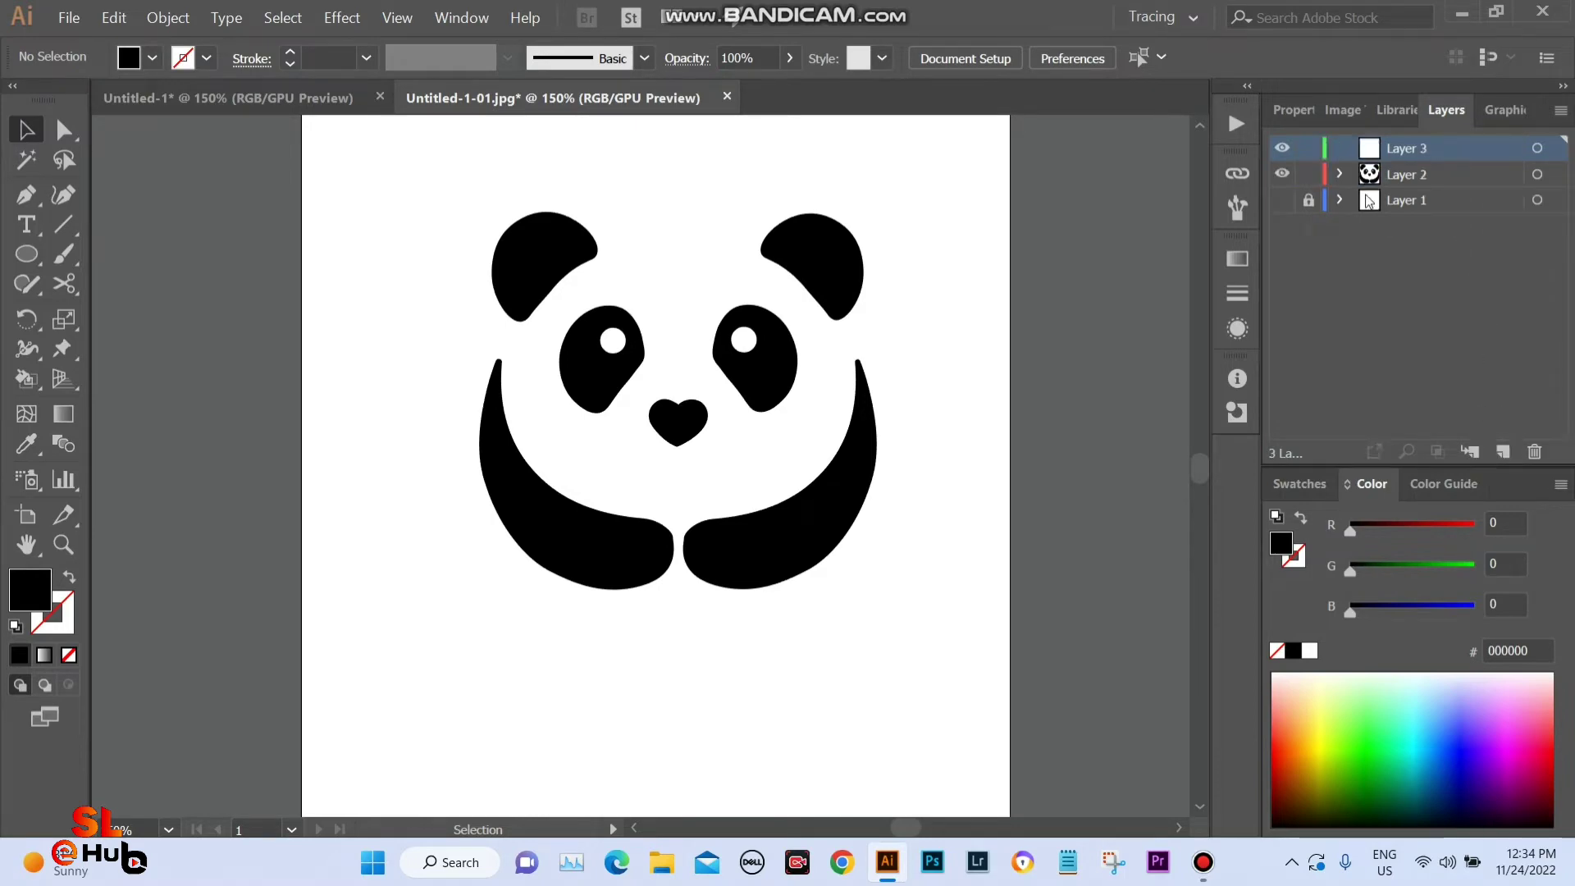
{"action": "left_click", "coordinate": [1282, 174]}
Paste PANDA BABY into Layer 3 below the panda and add an aligned duplicate.
{"action": "left_click_drag", "start_coordinate": [961, 479], "coordinate": [985, 392]}
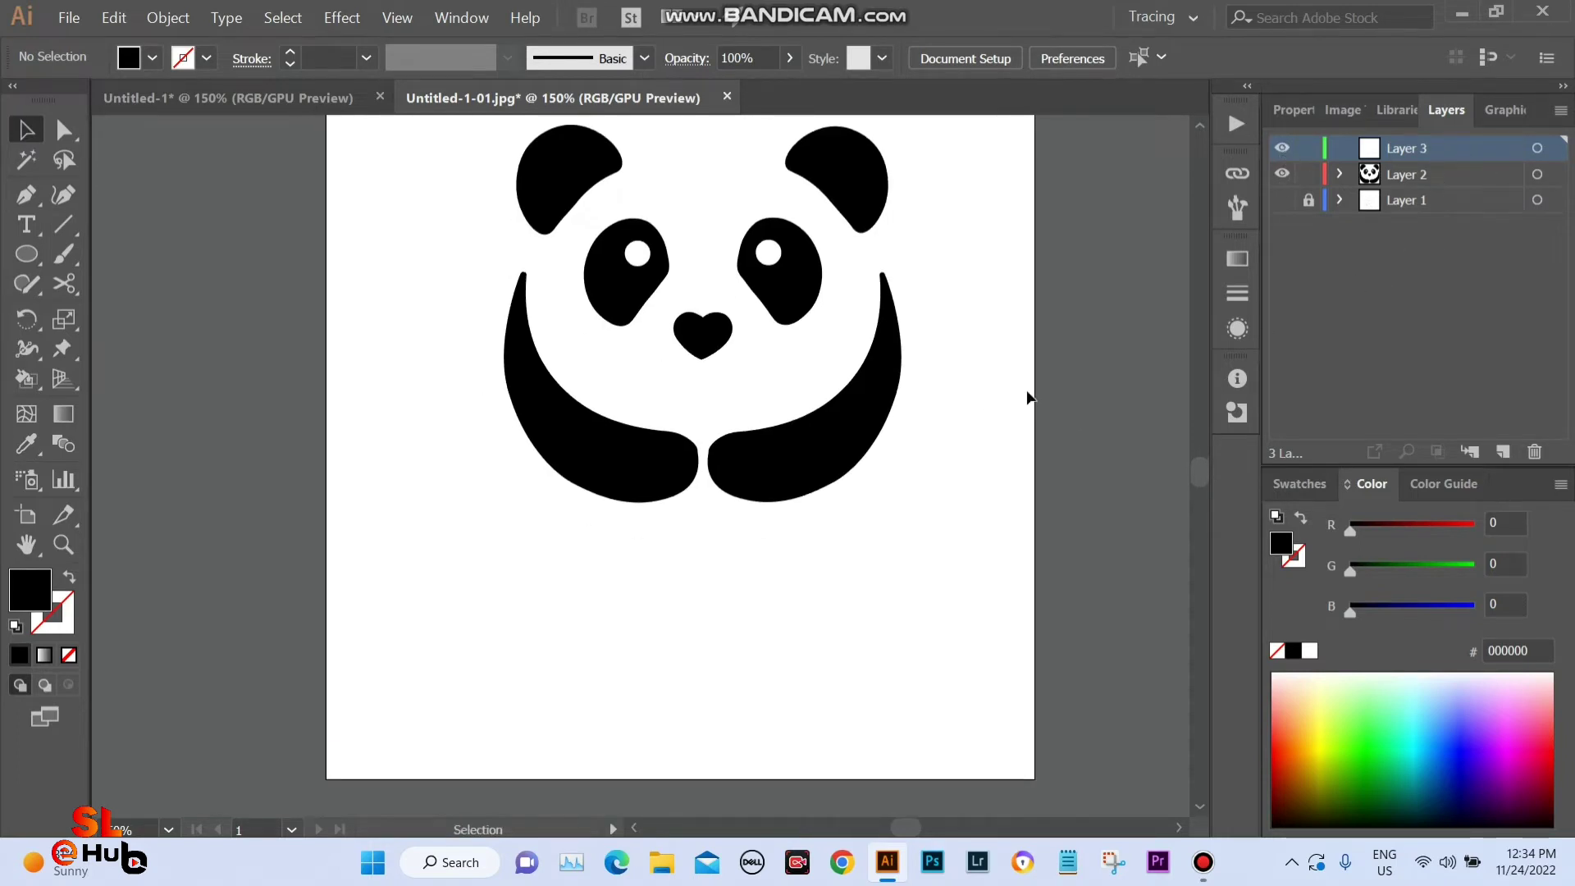
{"action": "key", "text": "ctrl+v"}
{"action": "left_click_drag", "start_coordinate": [529, 476], "coordinate": [641, 692]}
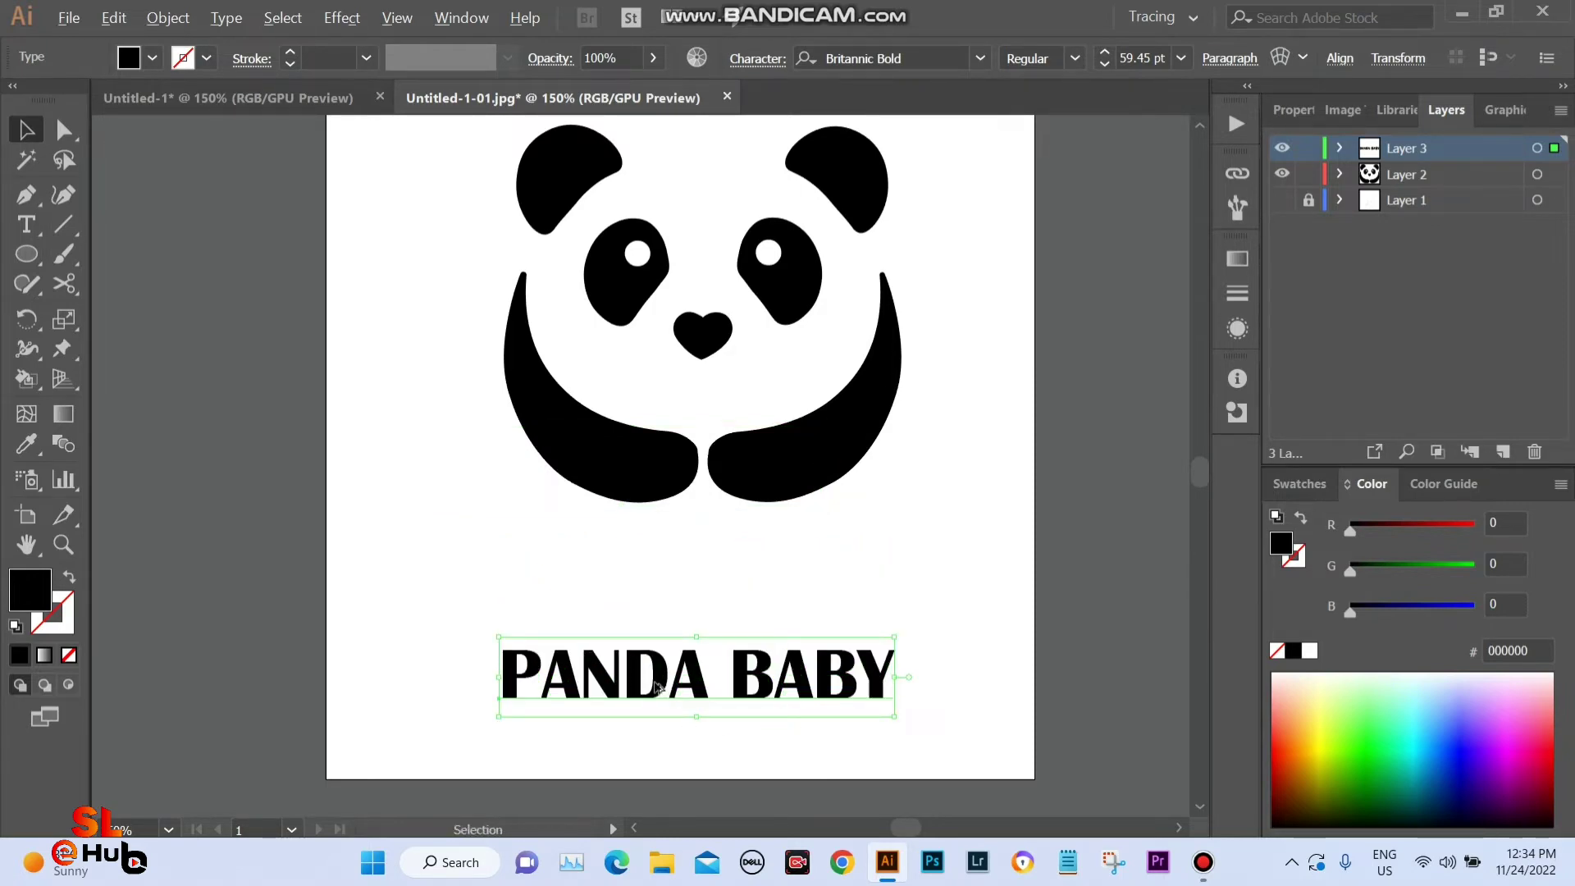
{"action": "left_click_drag", "start_coordinate": [654, 682], "coordinate": [667, 579]}
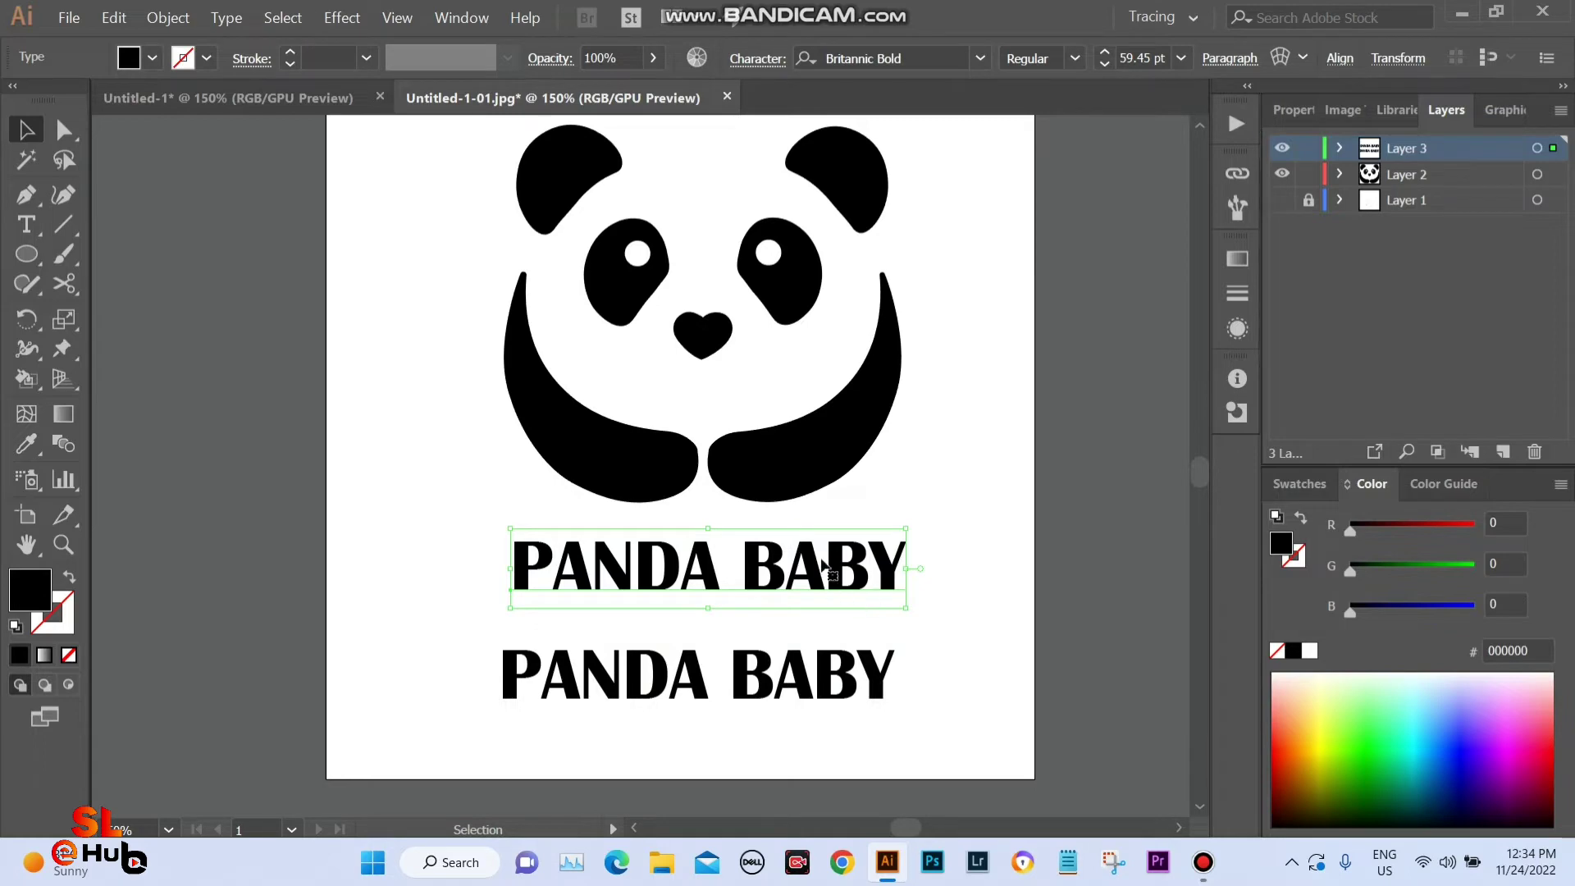
{"action": "left_click_drag", "start_coordinate": [776, 697], "coordinate": [785, 686]}
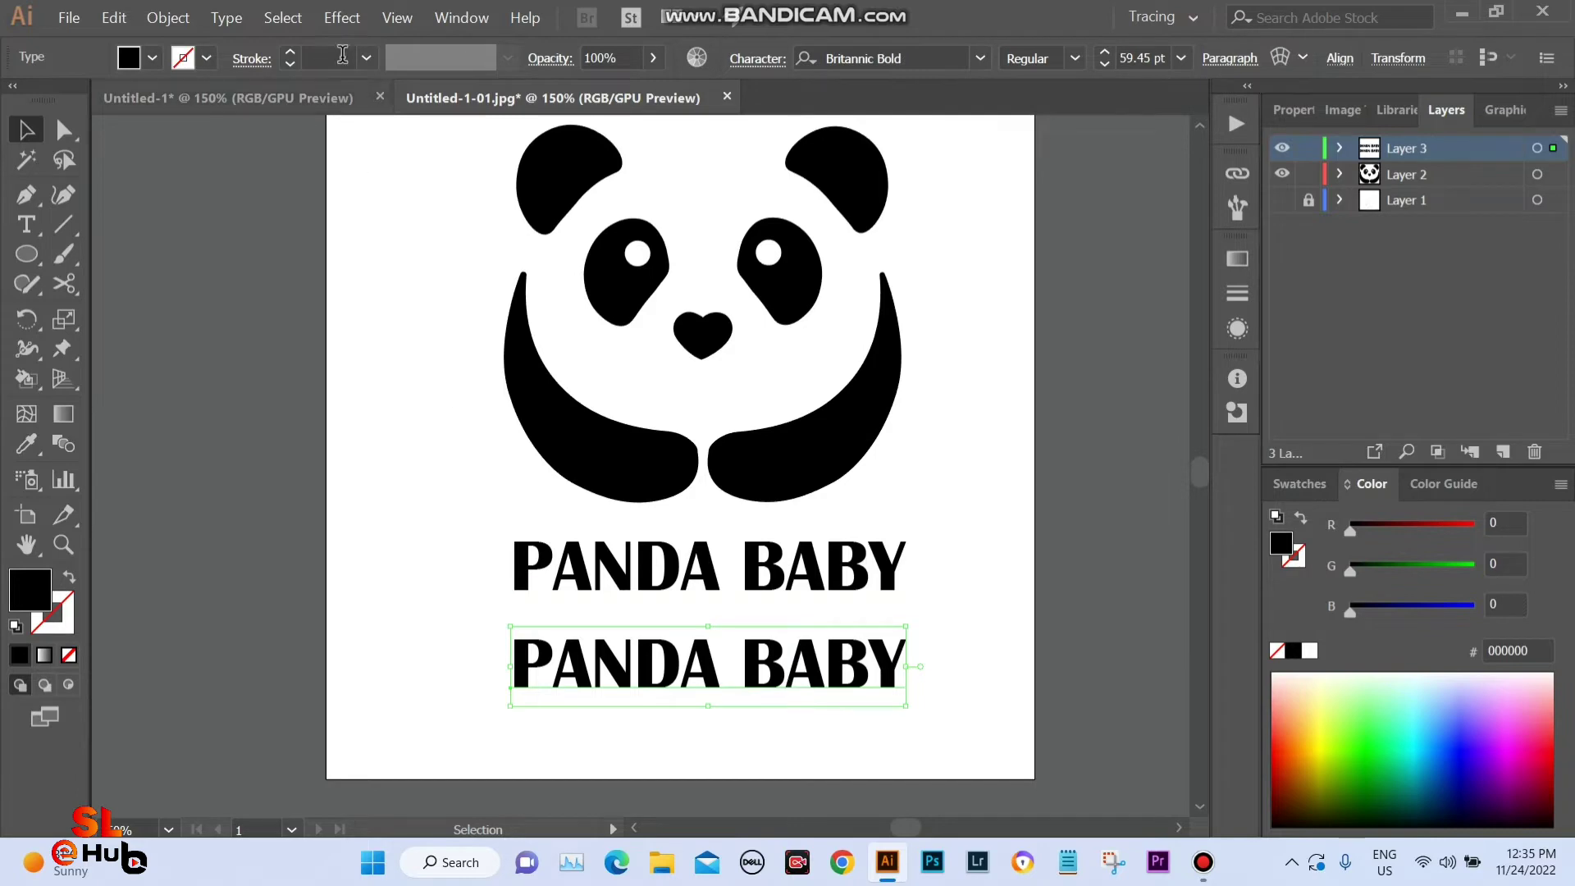
{"action": "left_click", "coordinate": [341, 20]}
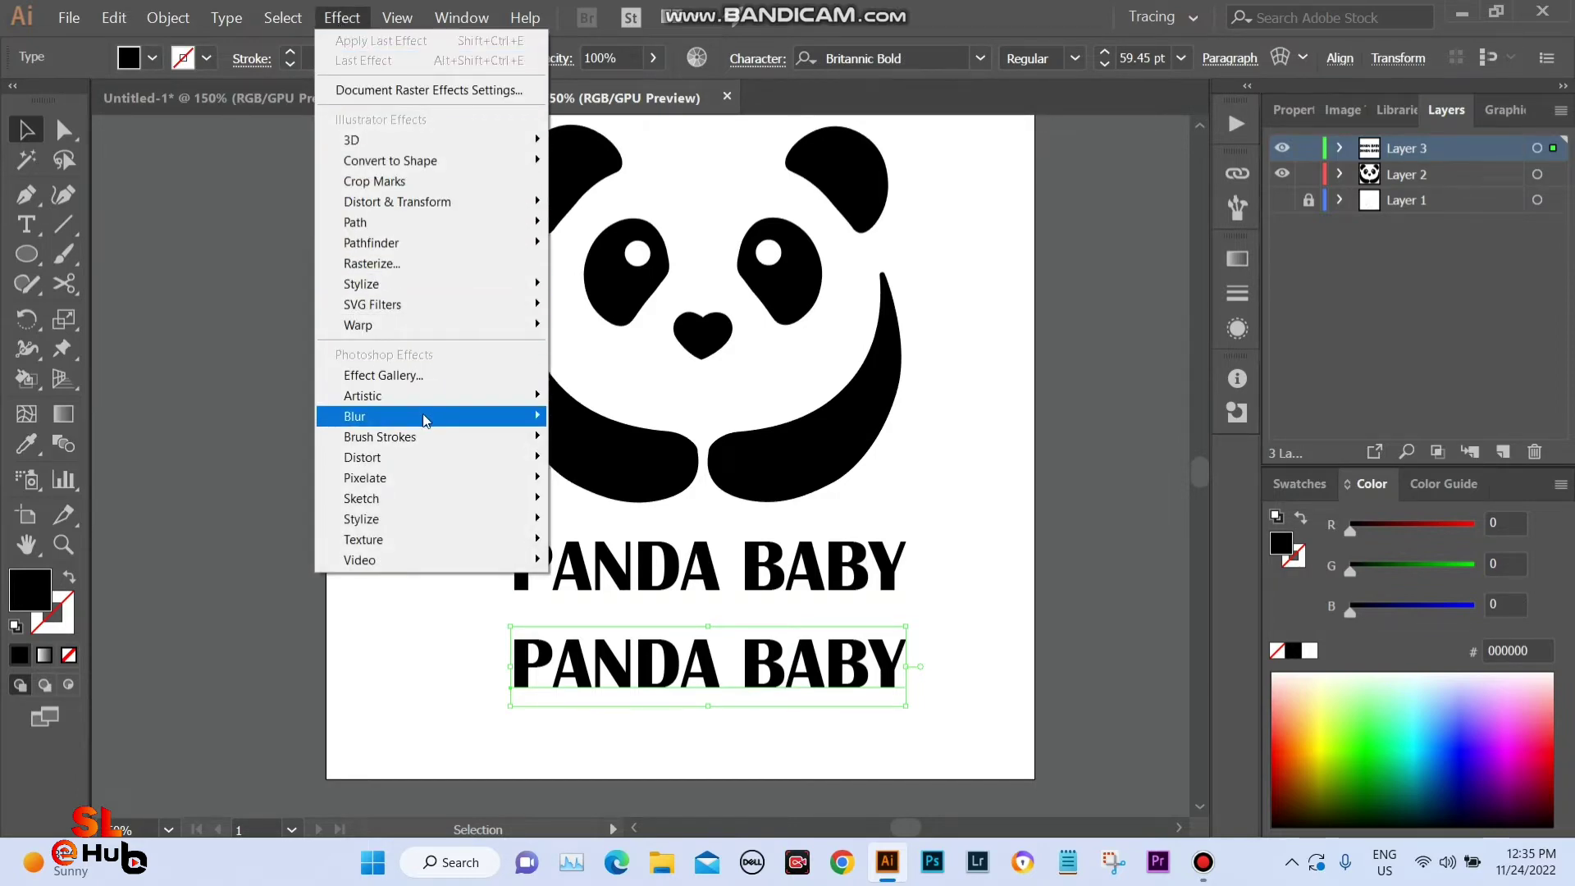
{"action": "mouse_move", "coordinate": [369, 416]}
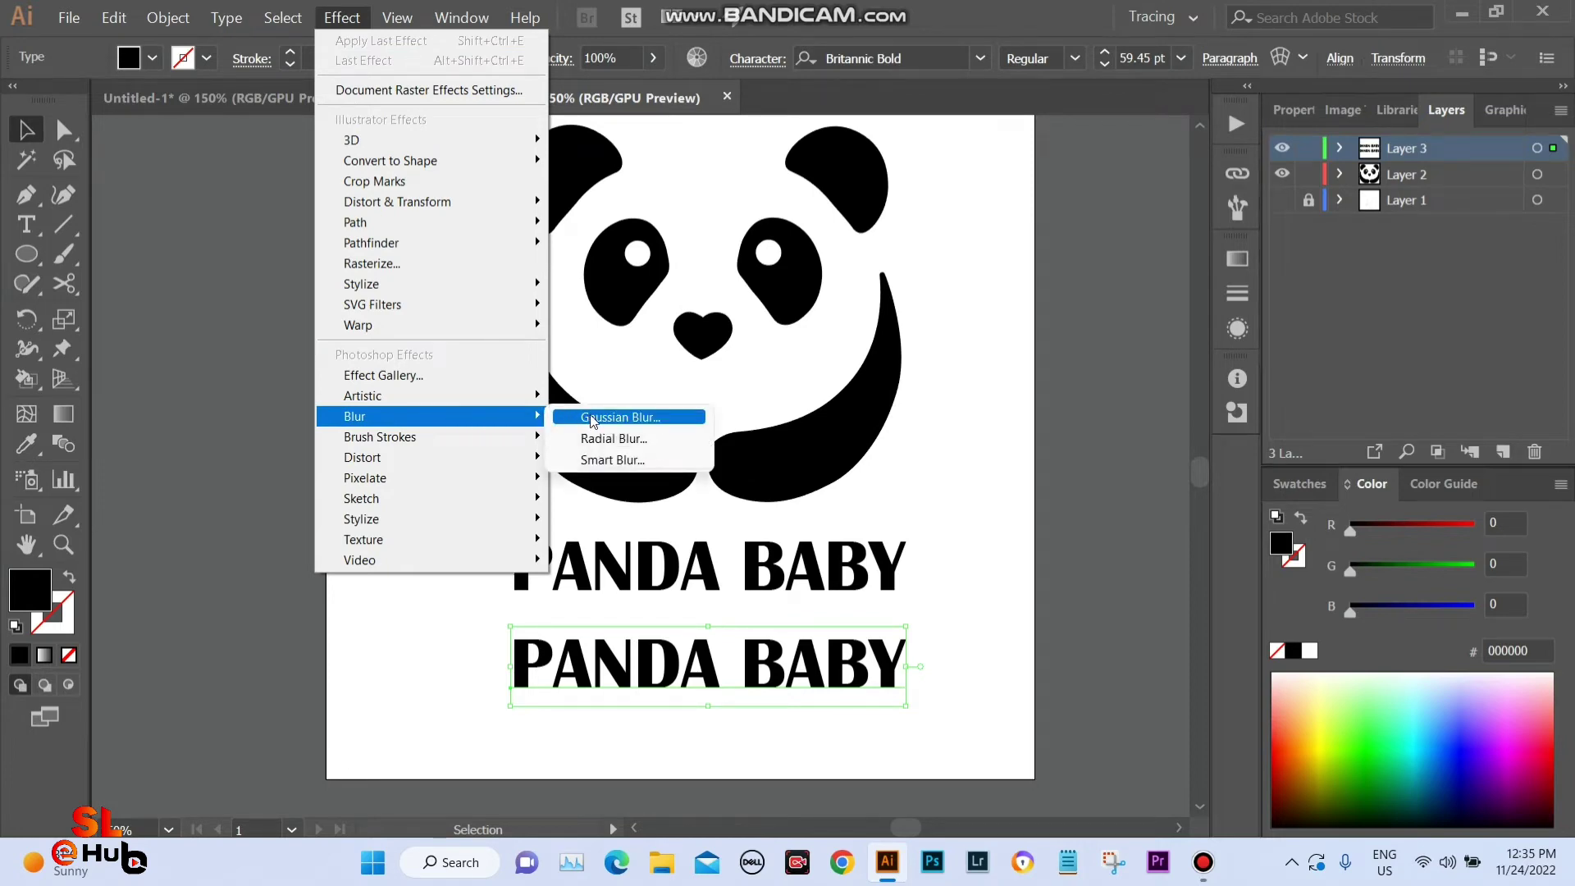
Gaussian-blur the lower copy at radius about 7 and tuck it behind the title.
{"action": "left_click", "coordinate": [592, 418]}
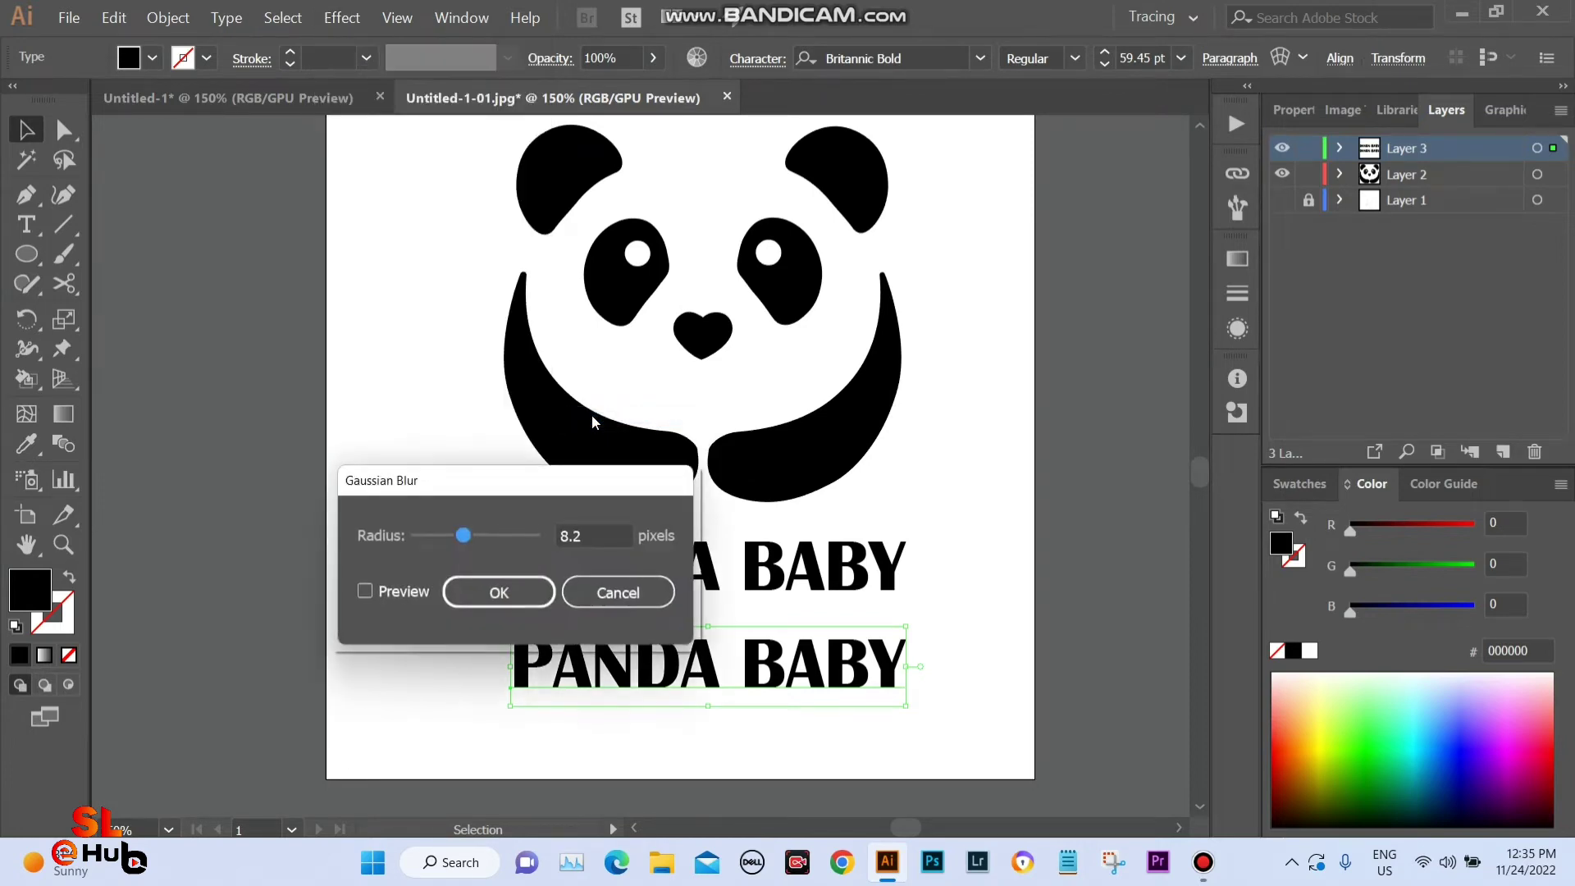
{"action": "left_click", "coordinate": [401, 600]}
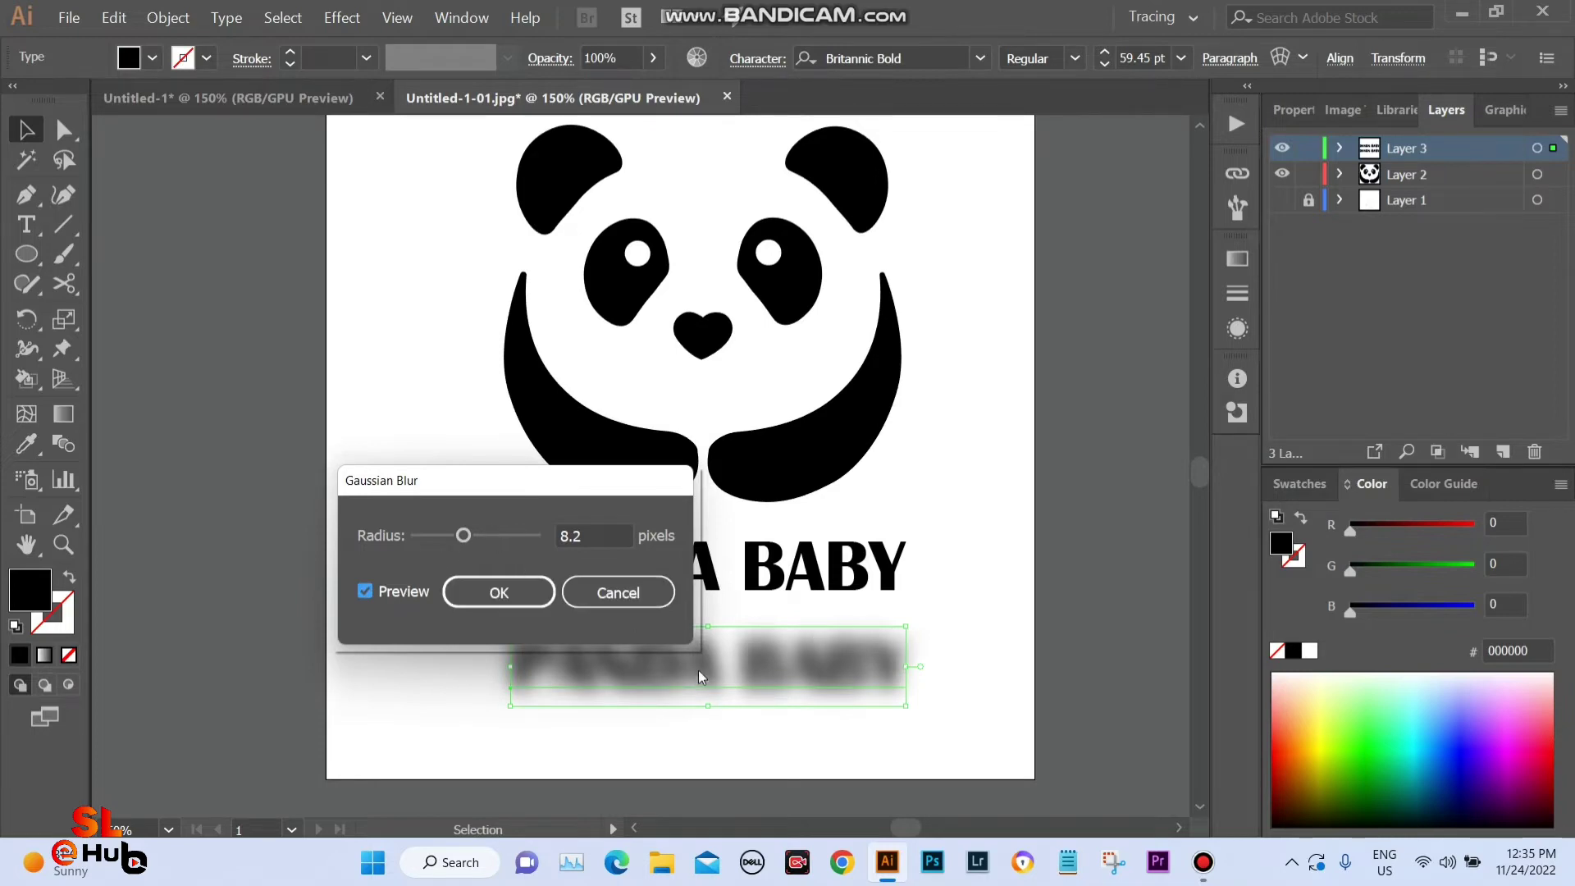
{"action": "left_click_drag", "start_coordinate": [463, 536], "coordinate": [456, 548]}
{"action": "left_click", "coordinate": [499, 593]}
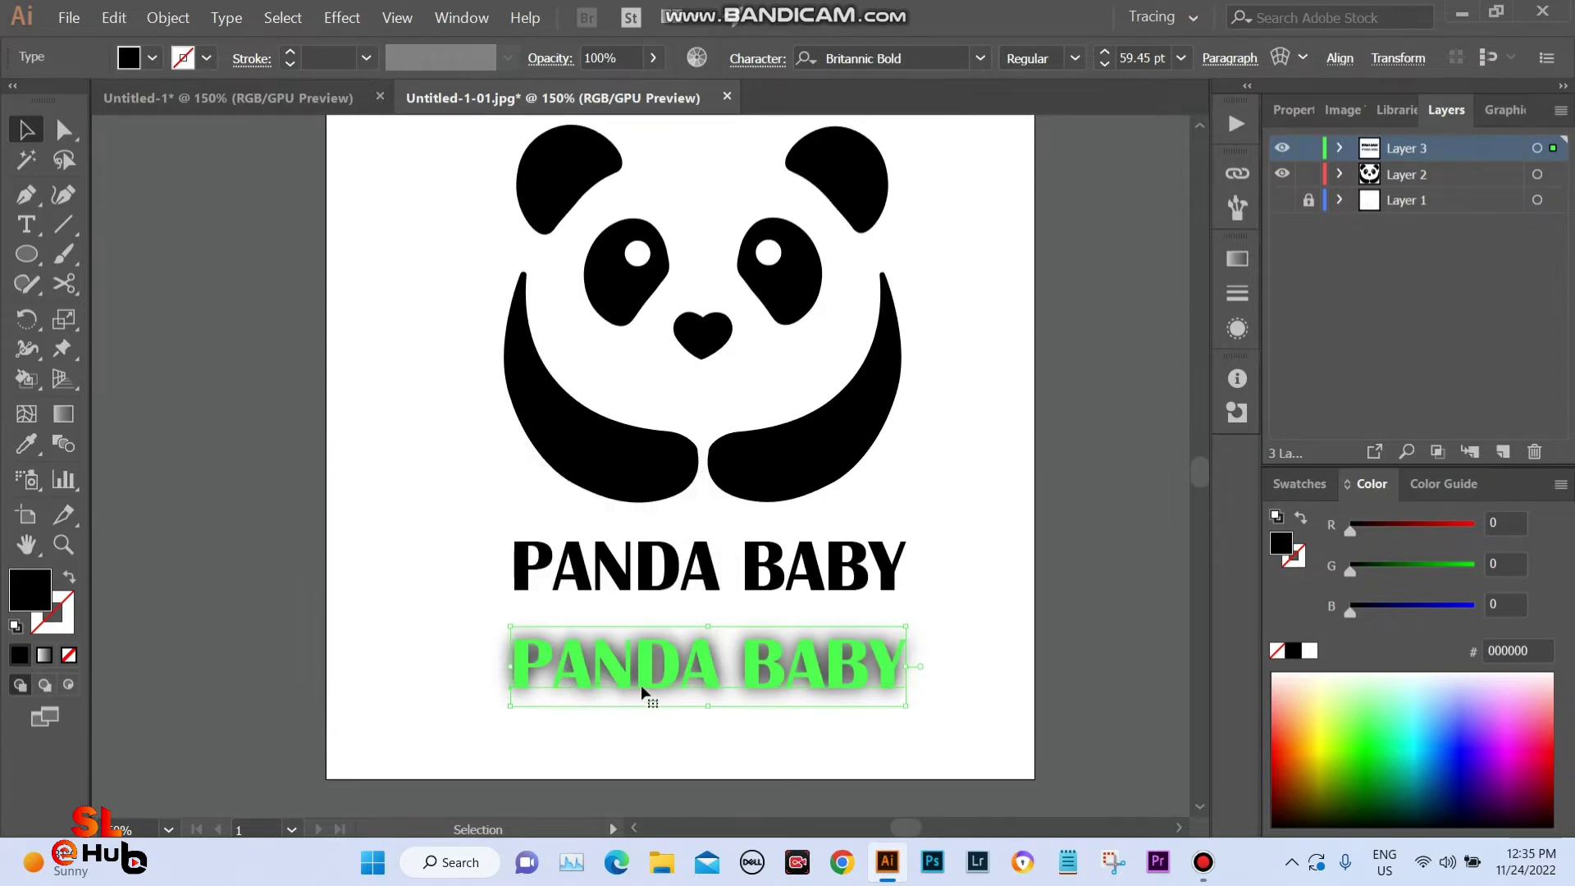
{"action": "left_click_drag", "start_coordinate": [673, 678], "coordinate": [671, 588]}
{"action": "left_click", "coordinate": [1002, 660]}
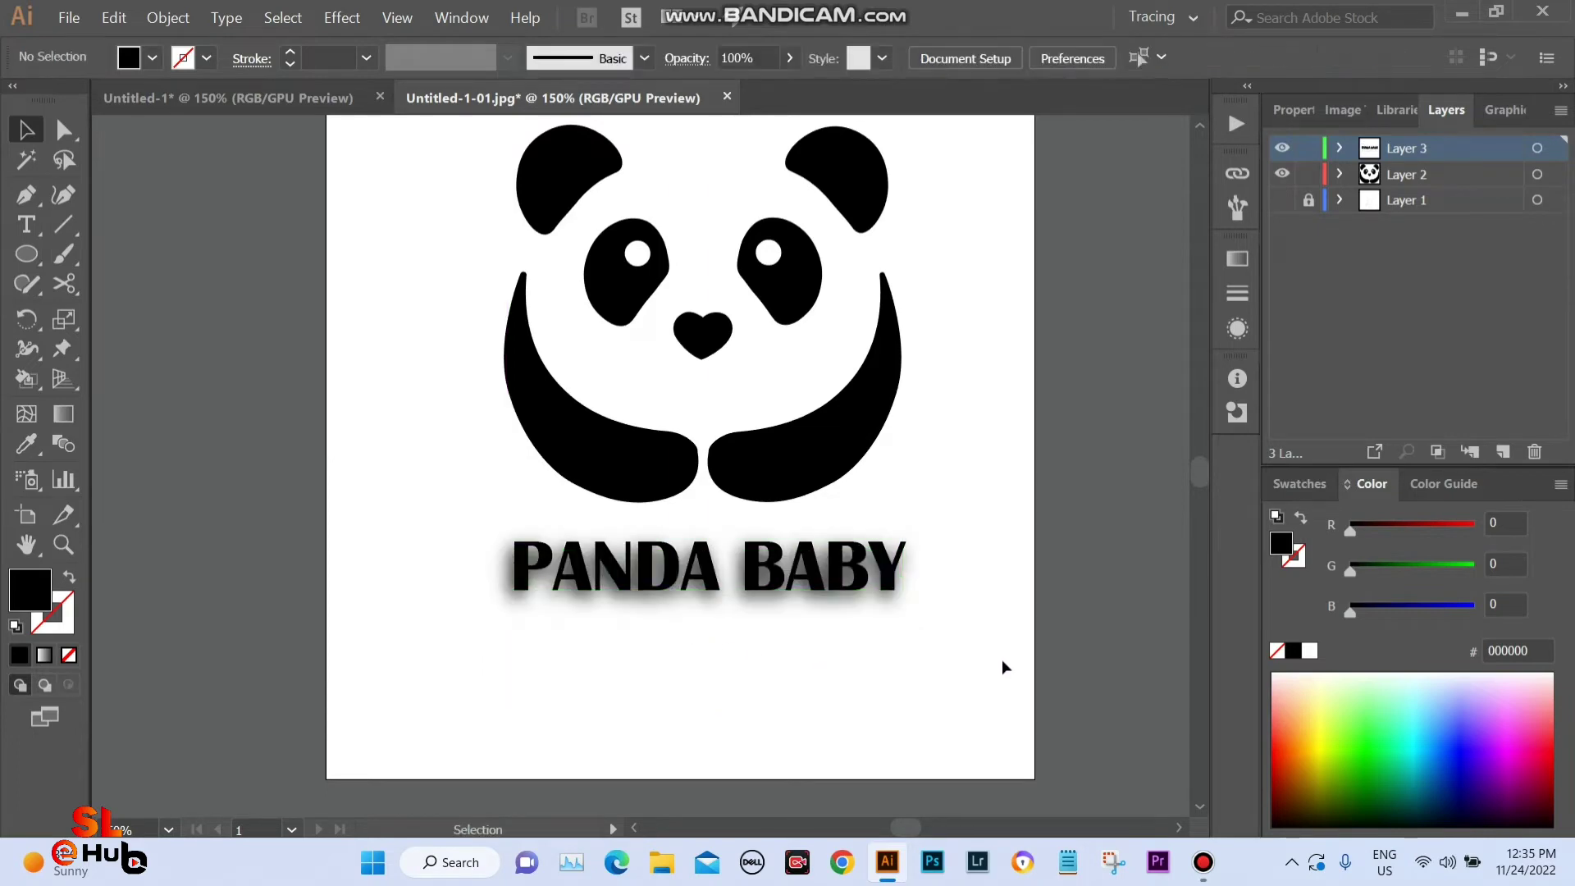
{"action": "scroll", "coordinate": [1019, 652], "scroll_direction": "up", "scroll_amount": 1}
{"action": "scroll", "coordinate": [1019, 653], "scroll_direction": "up", "scroll_amount": 1}
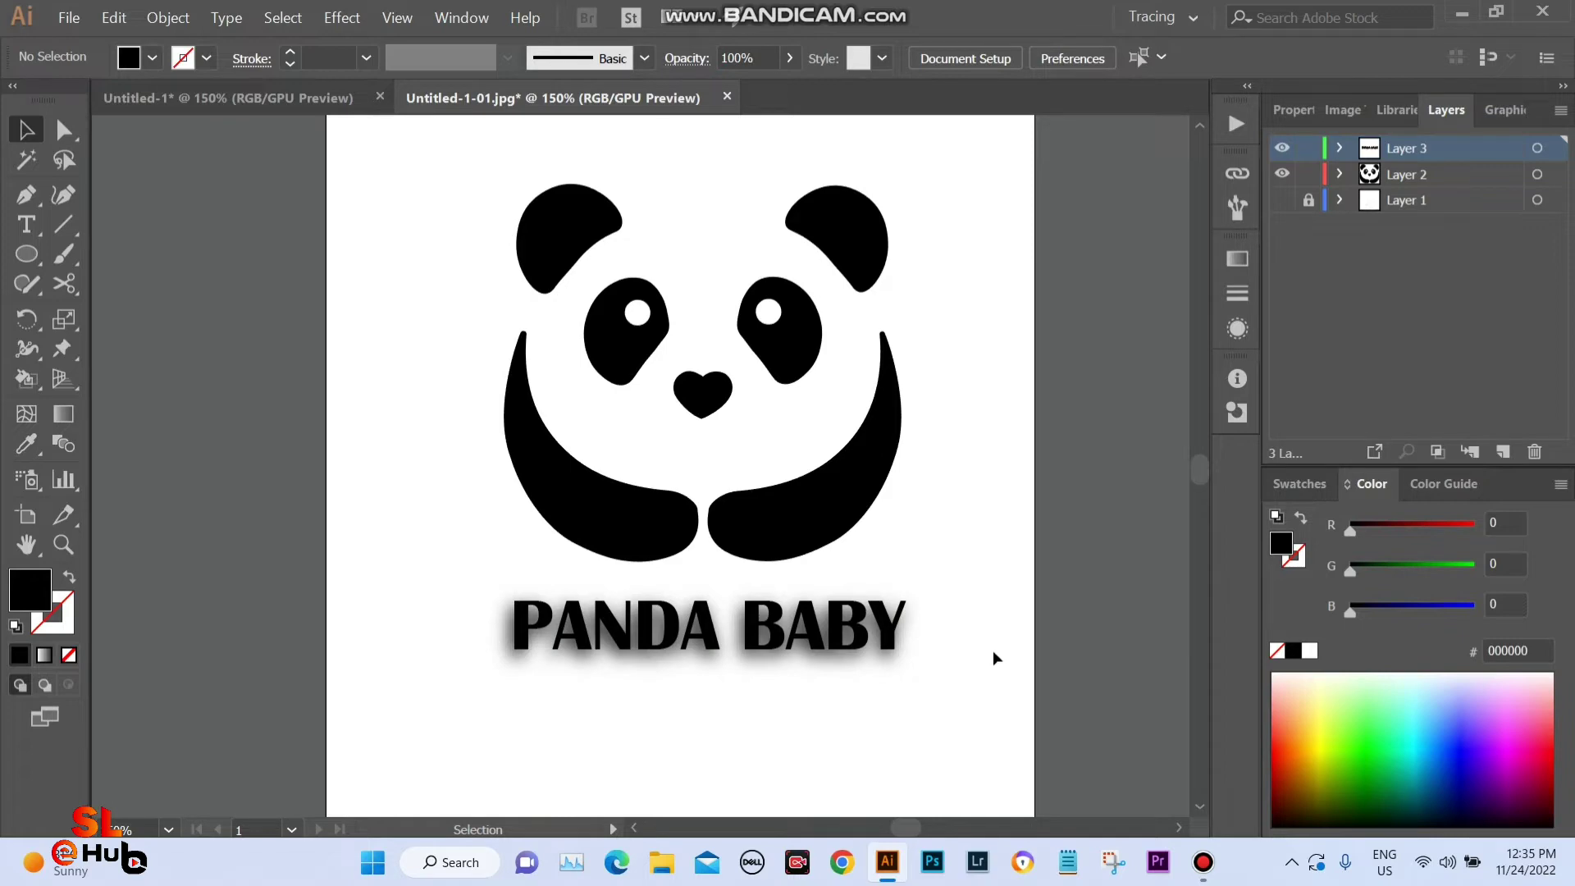
Glance at the tree sketch document, then return to the zoomed-out panda page.
{"action": "key", "text": "ctrl+minus"}
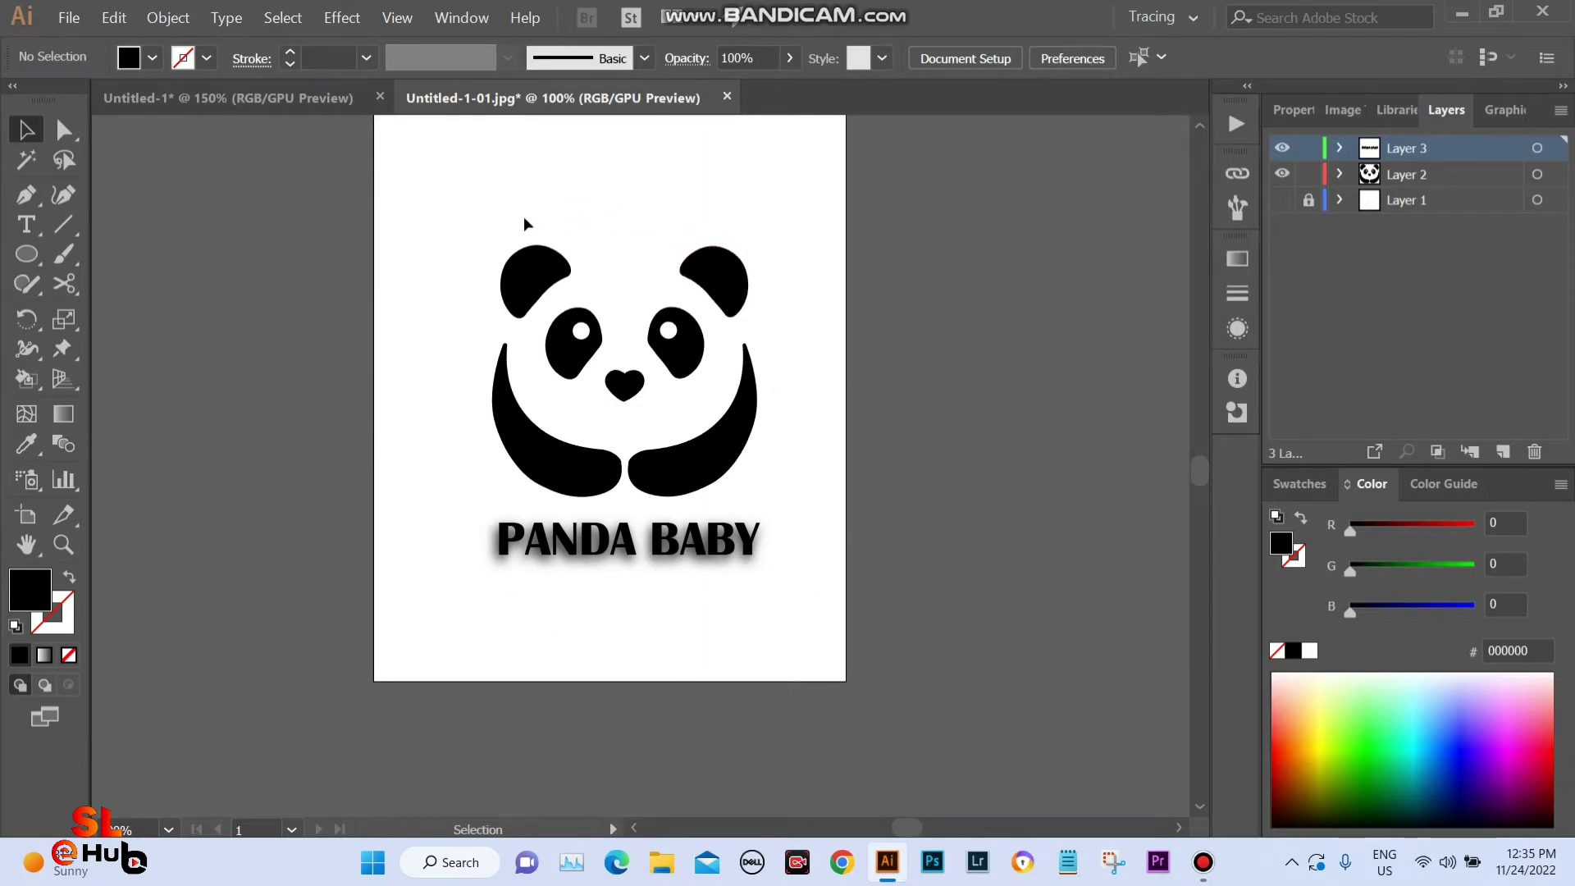
{"action": "left_click", "coordinate": [298, 101]}
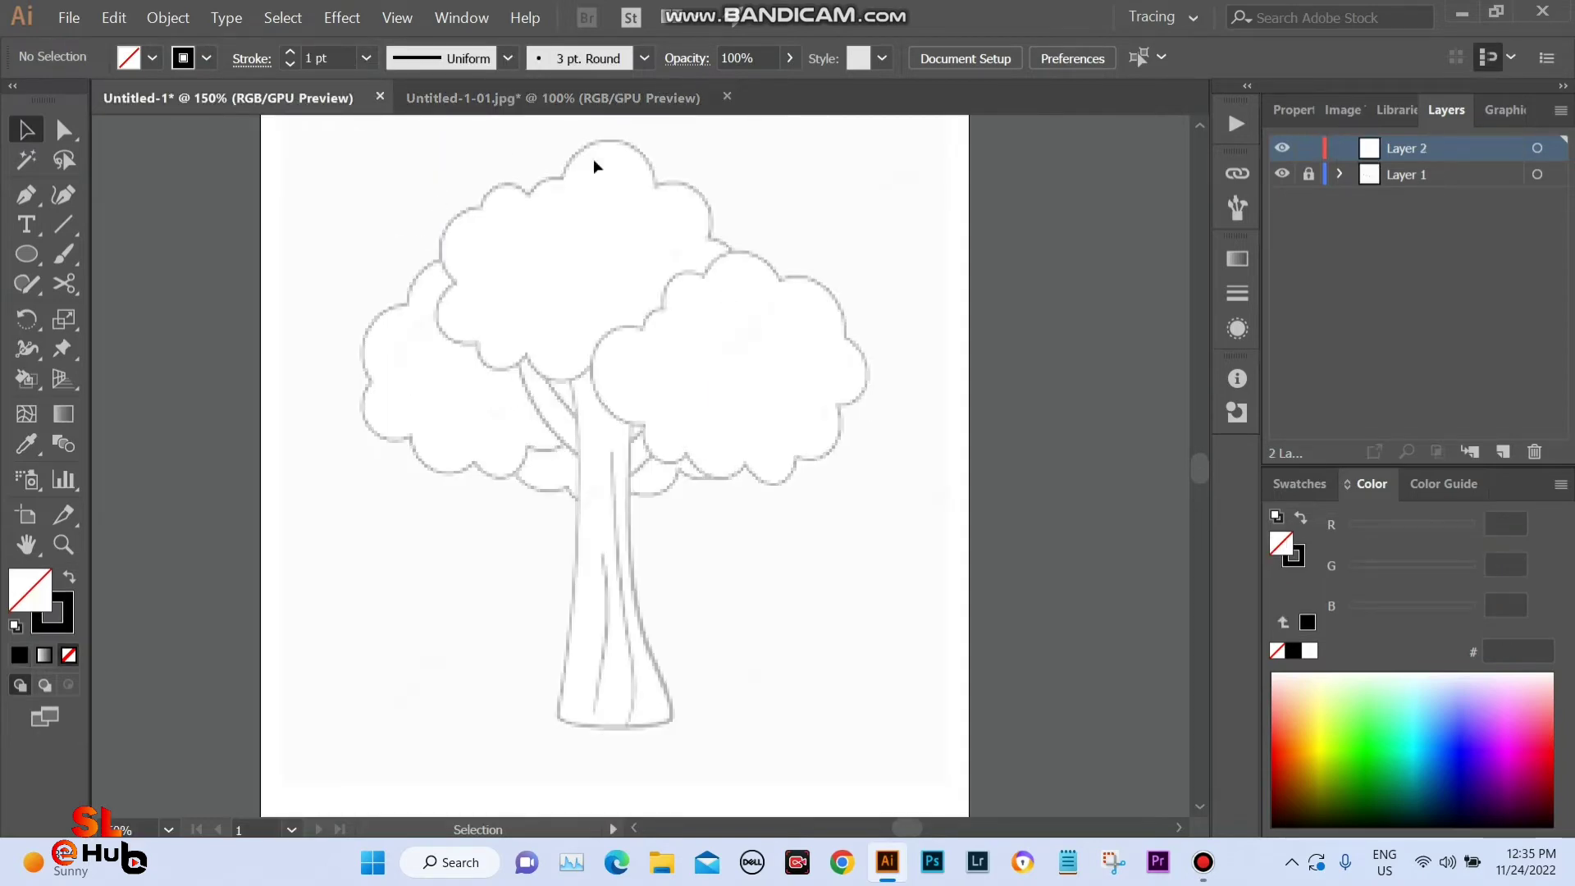
{"action": "key", "text": "ctrl+1"}
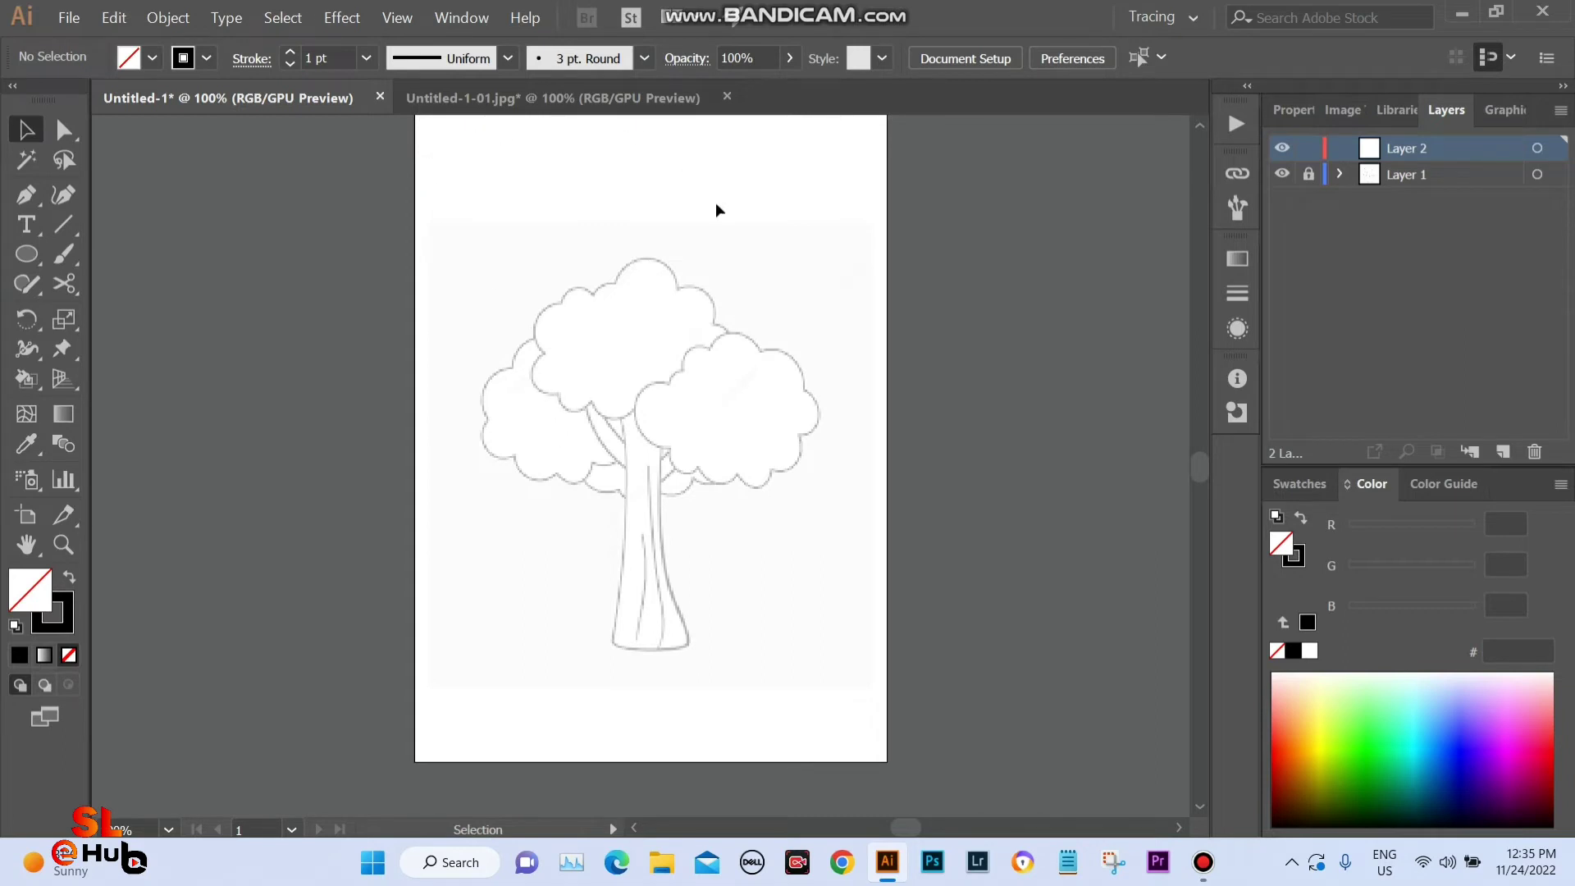
{"action": "key", "text": "ctrl+Tab"}
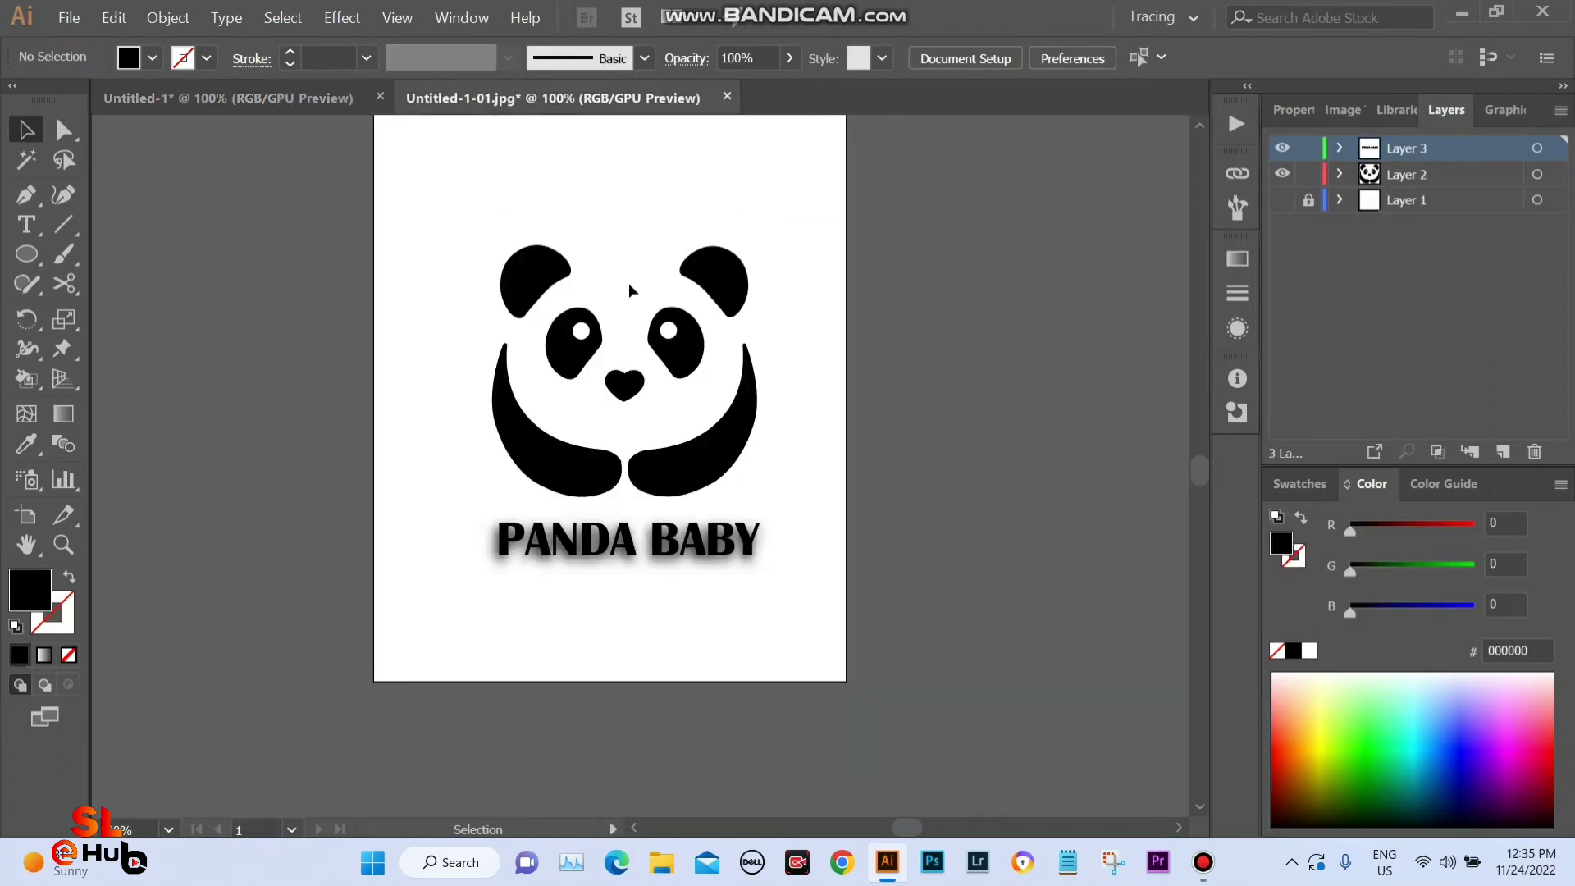
{"action": "left_click", "coordinate": [789, 427], "text": "ctrl+alt"}
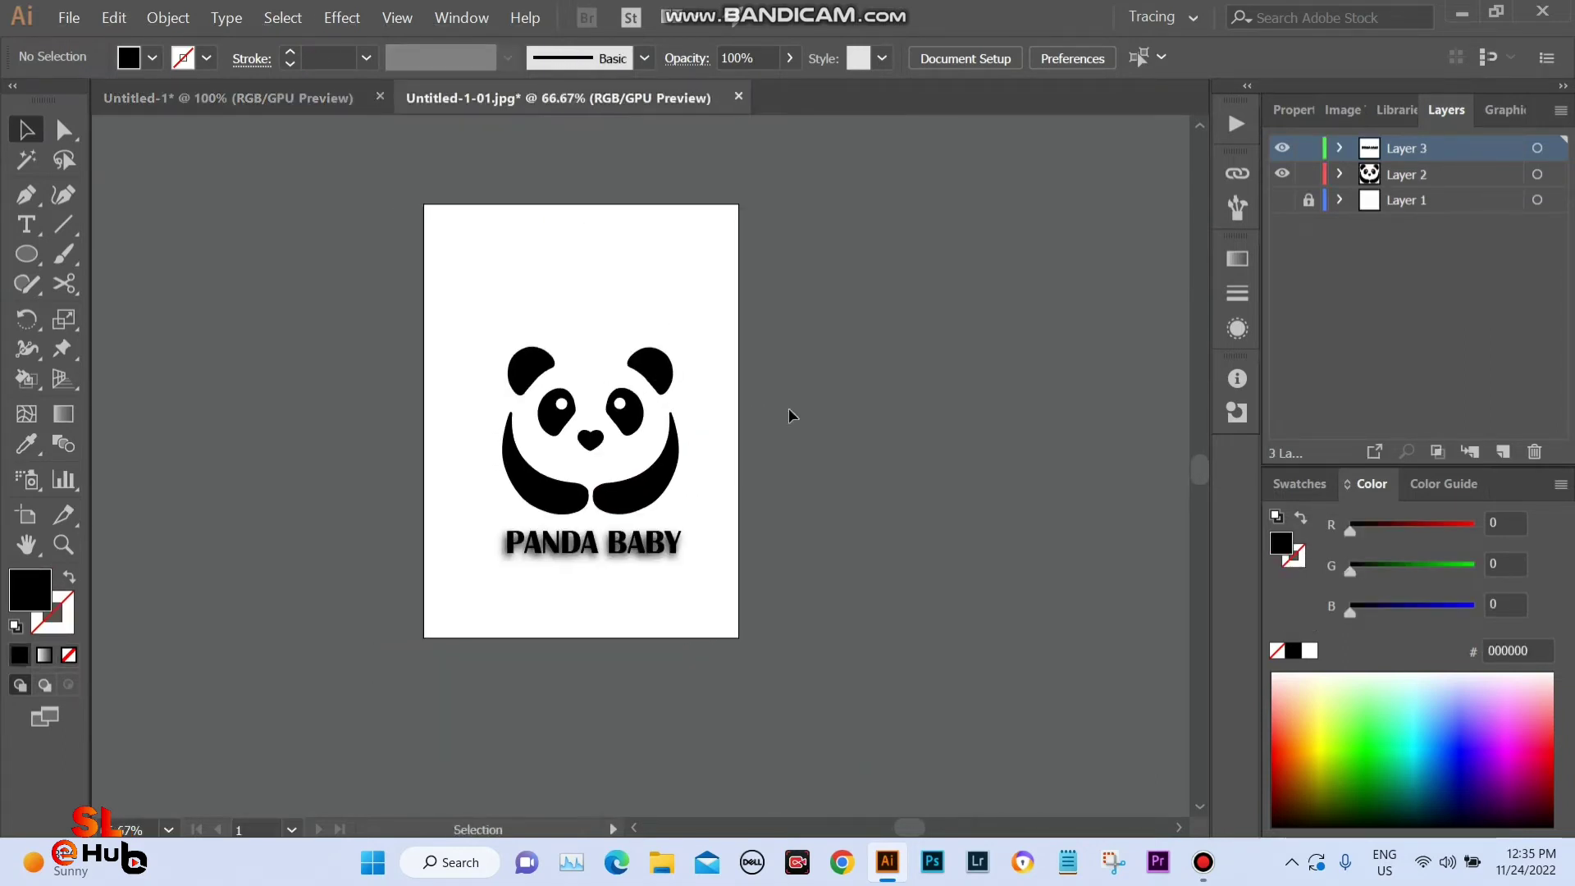
Delete Layer 1 and its artwork from the panda document.
{"action": "left_click", "coordinate": [1421, 203]}
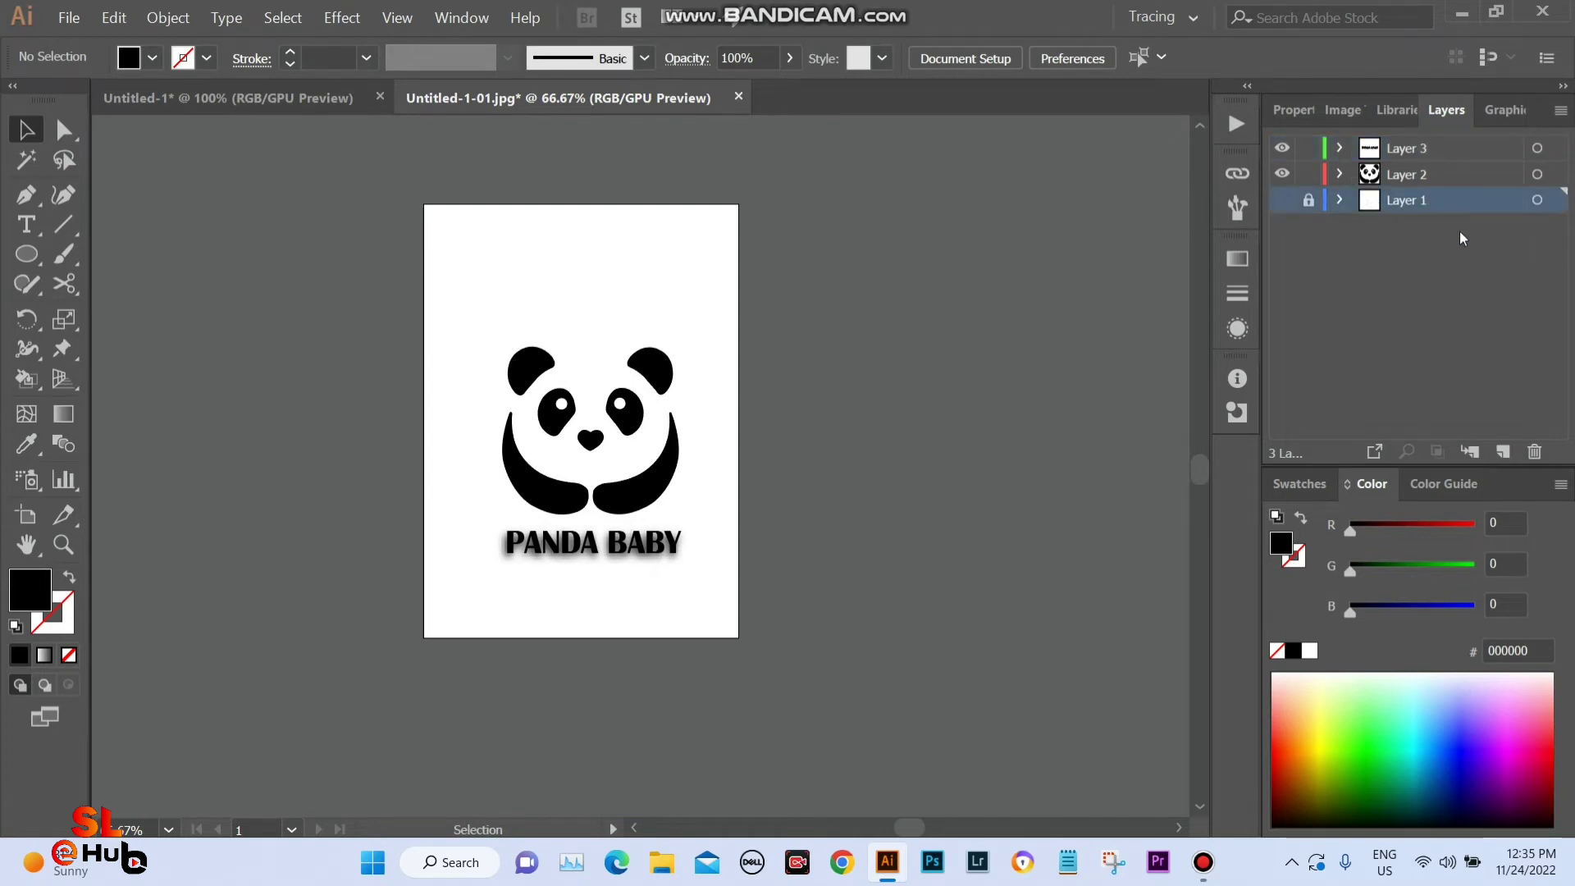
{"action": "left_click", "coordinate": [1534, 452]}
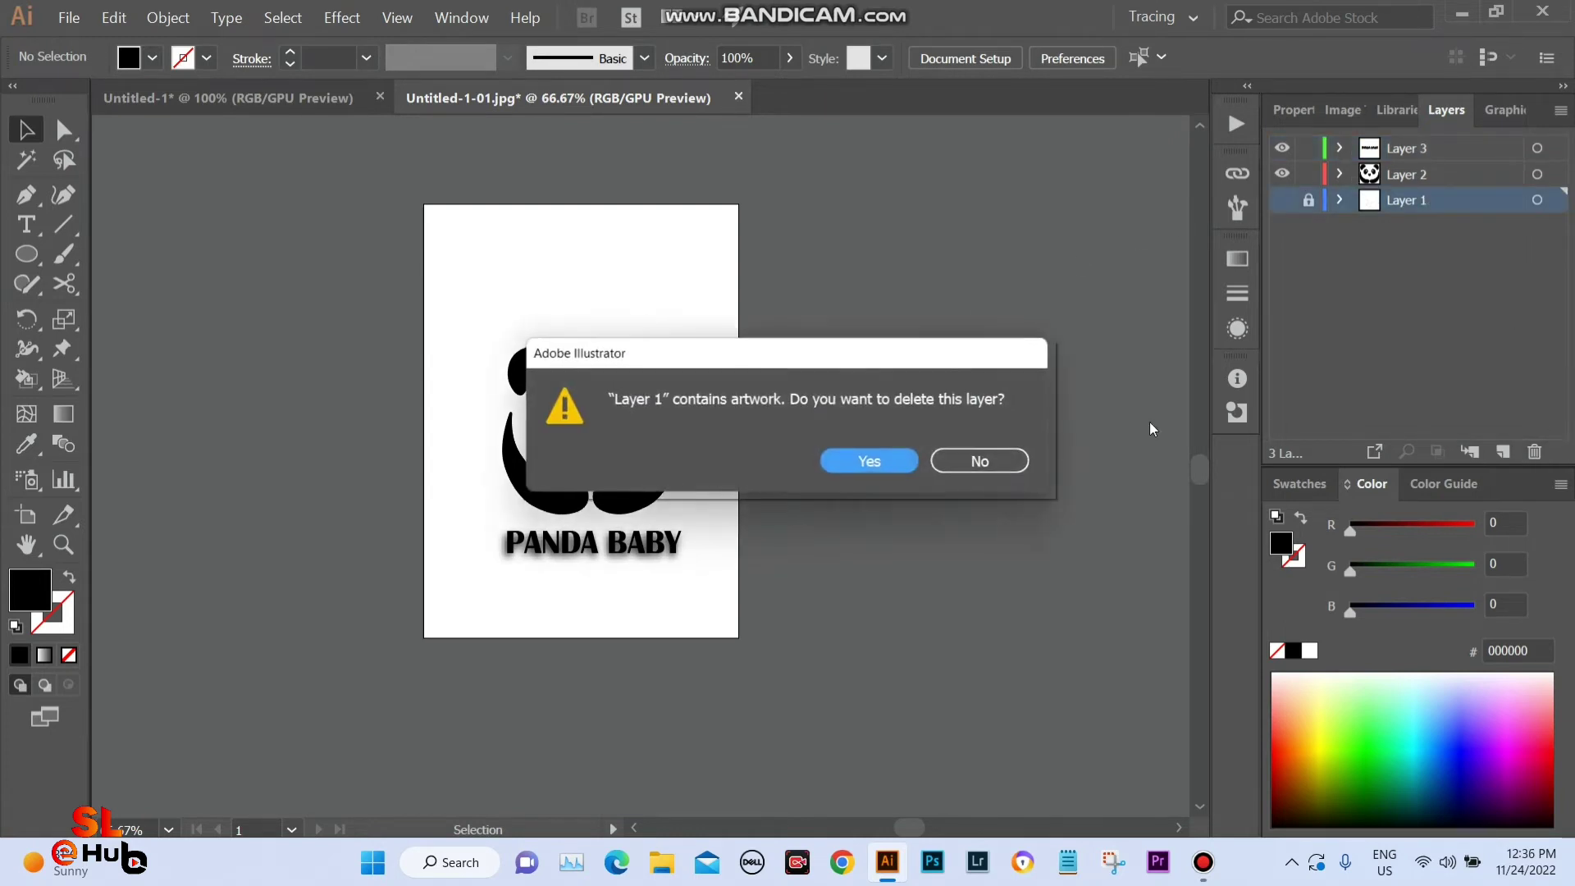
{"action": "left_click", "coordinate": [883, 461]}
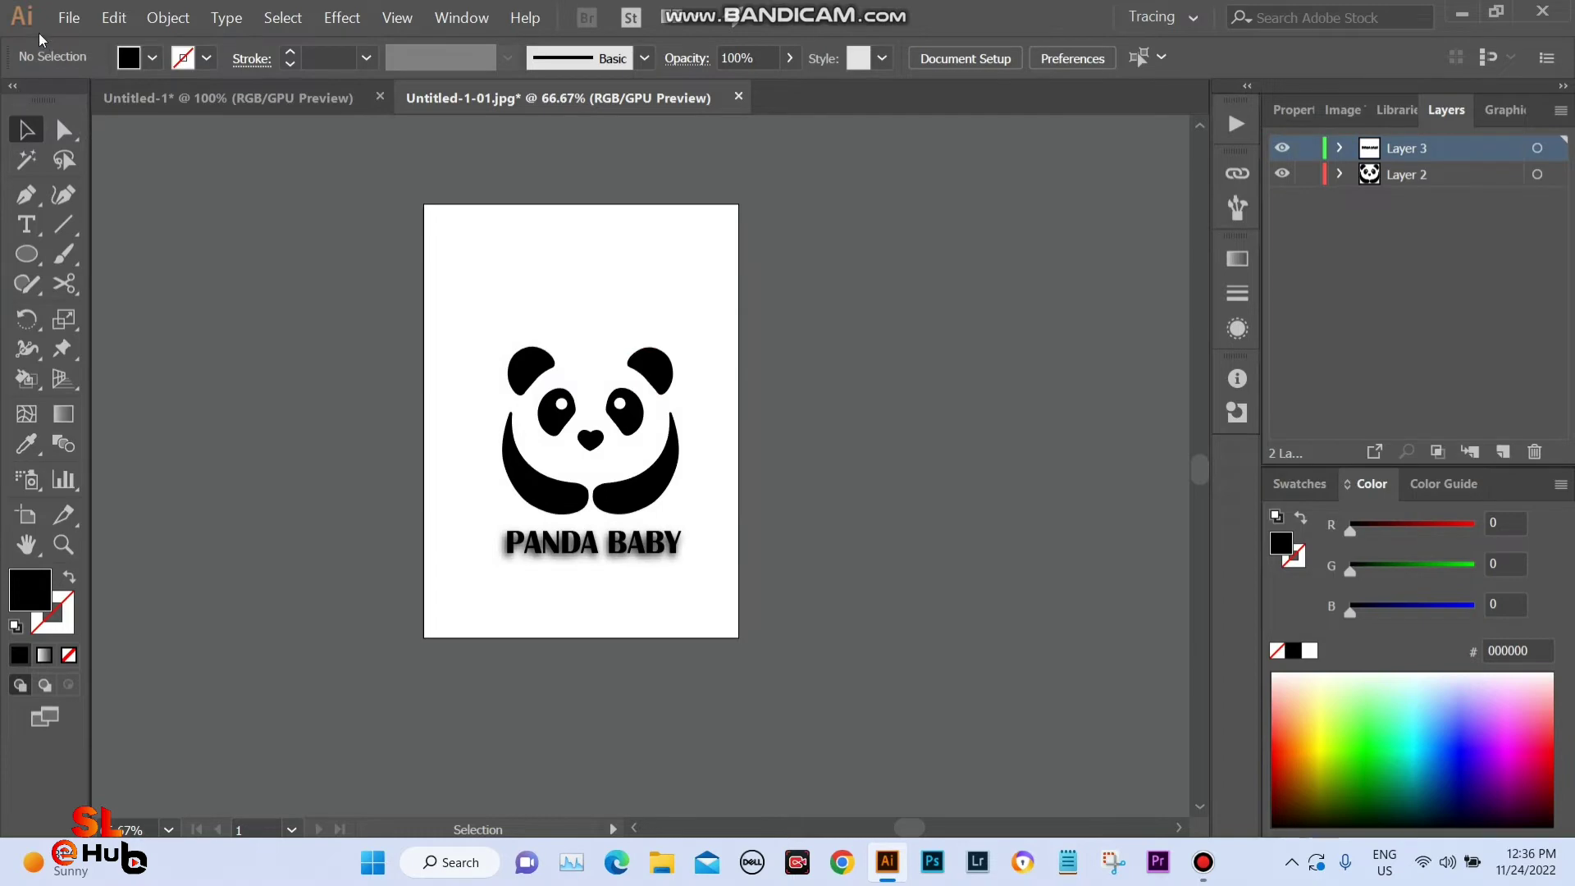
Save the document to the Desktop under the new name Panda.ai.
{"action": "left_click", "coordinate": [69, 19]}
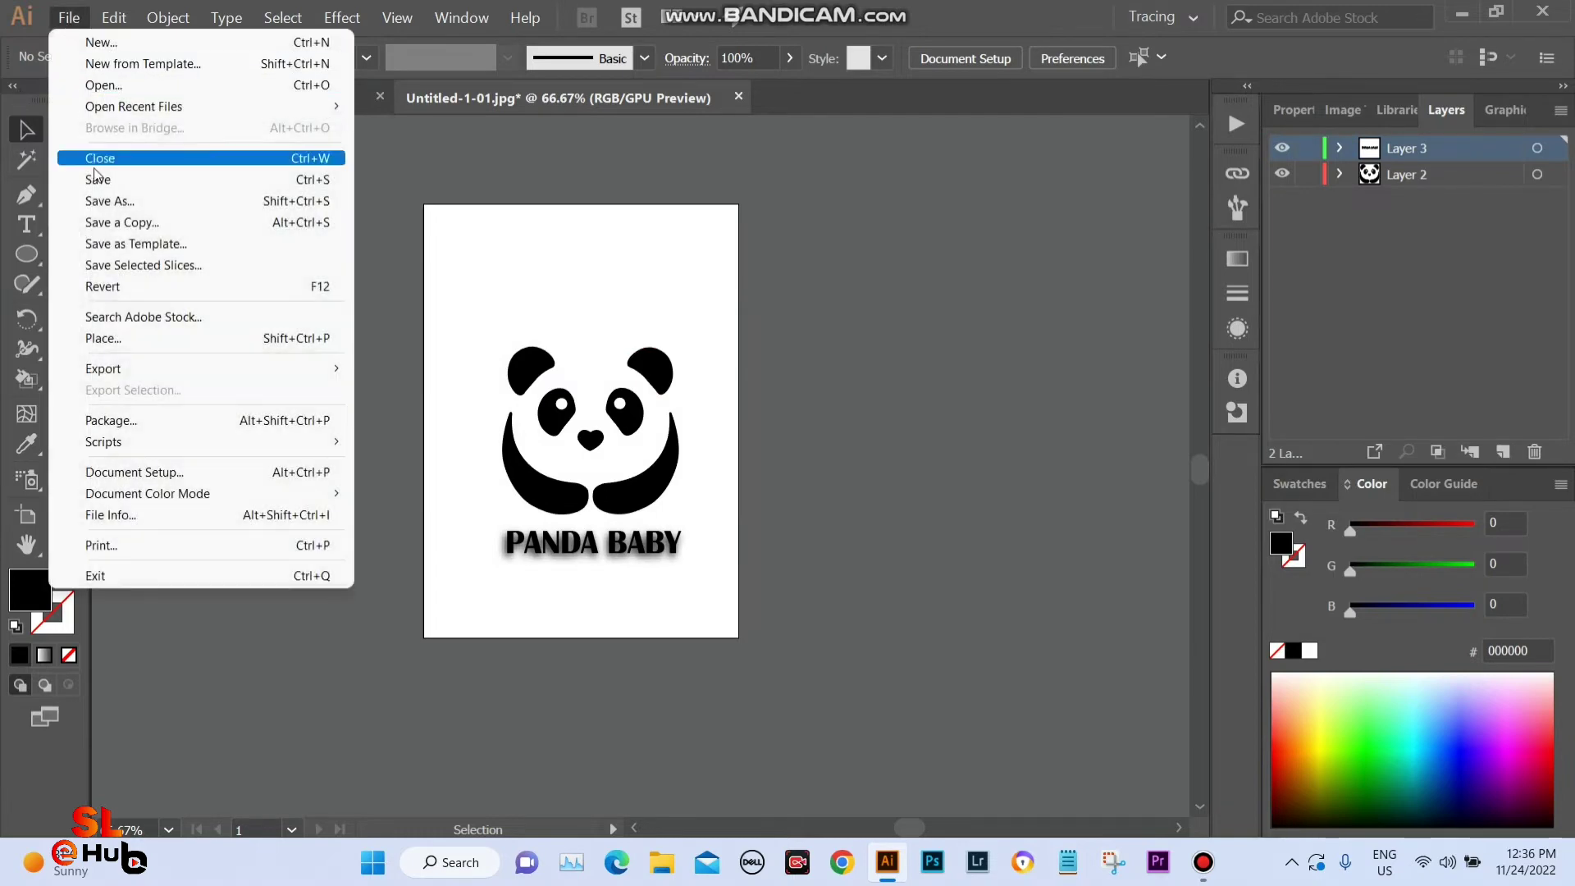
{"action": "left_click", "coordinate": [106, 202]}
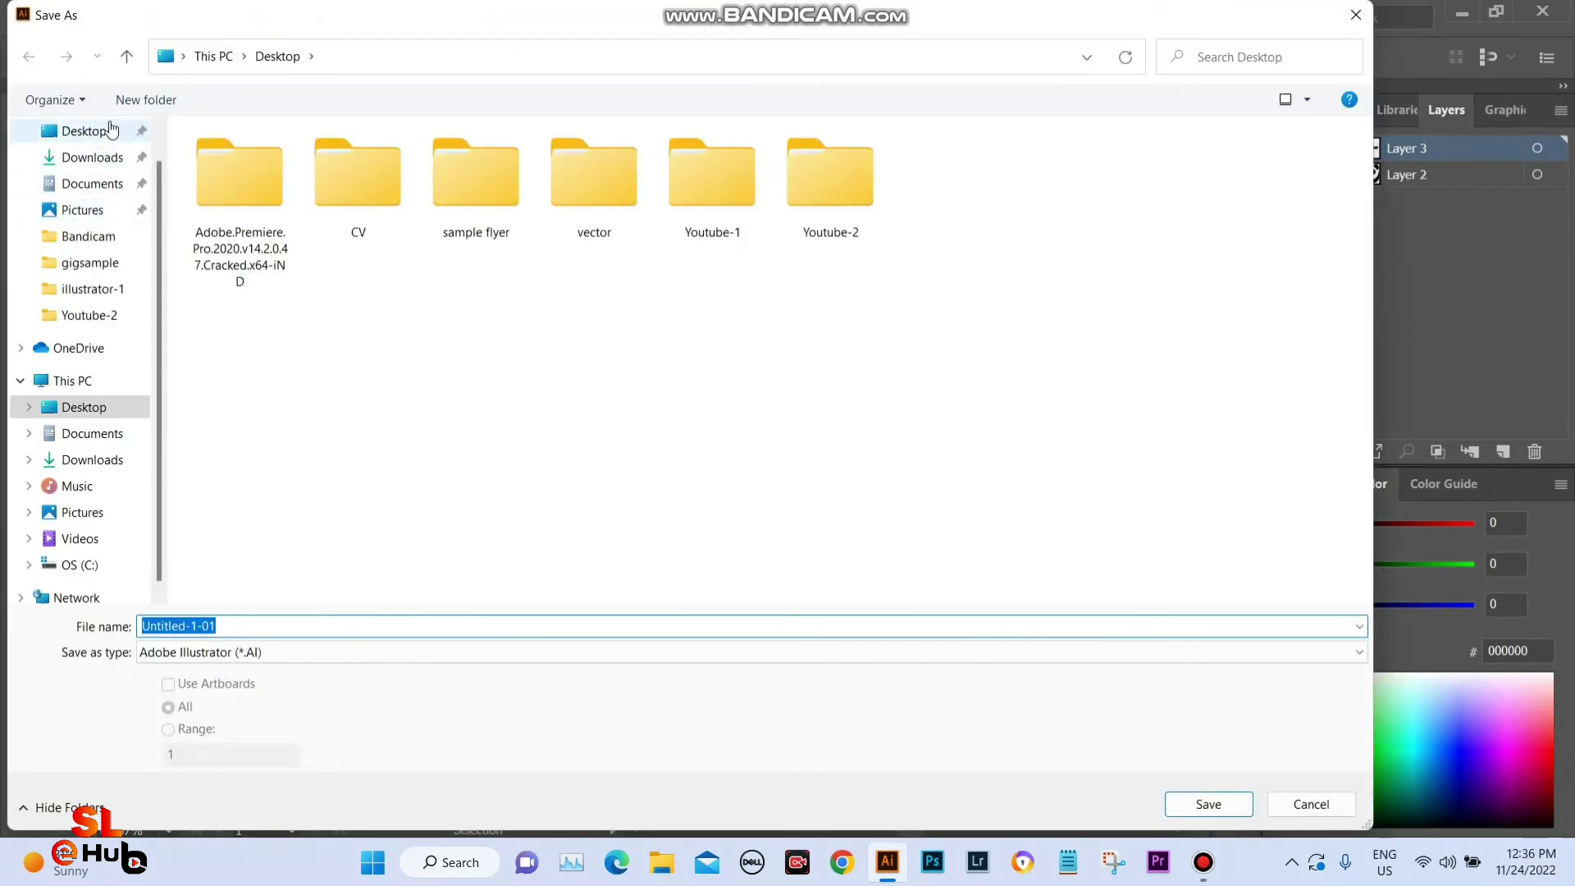
{"action": "left_click", "coordinate": [93, 136]}
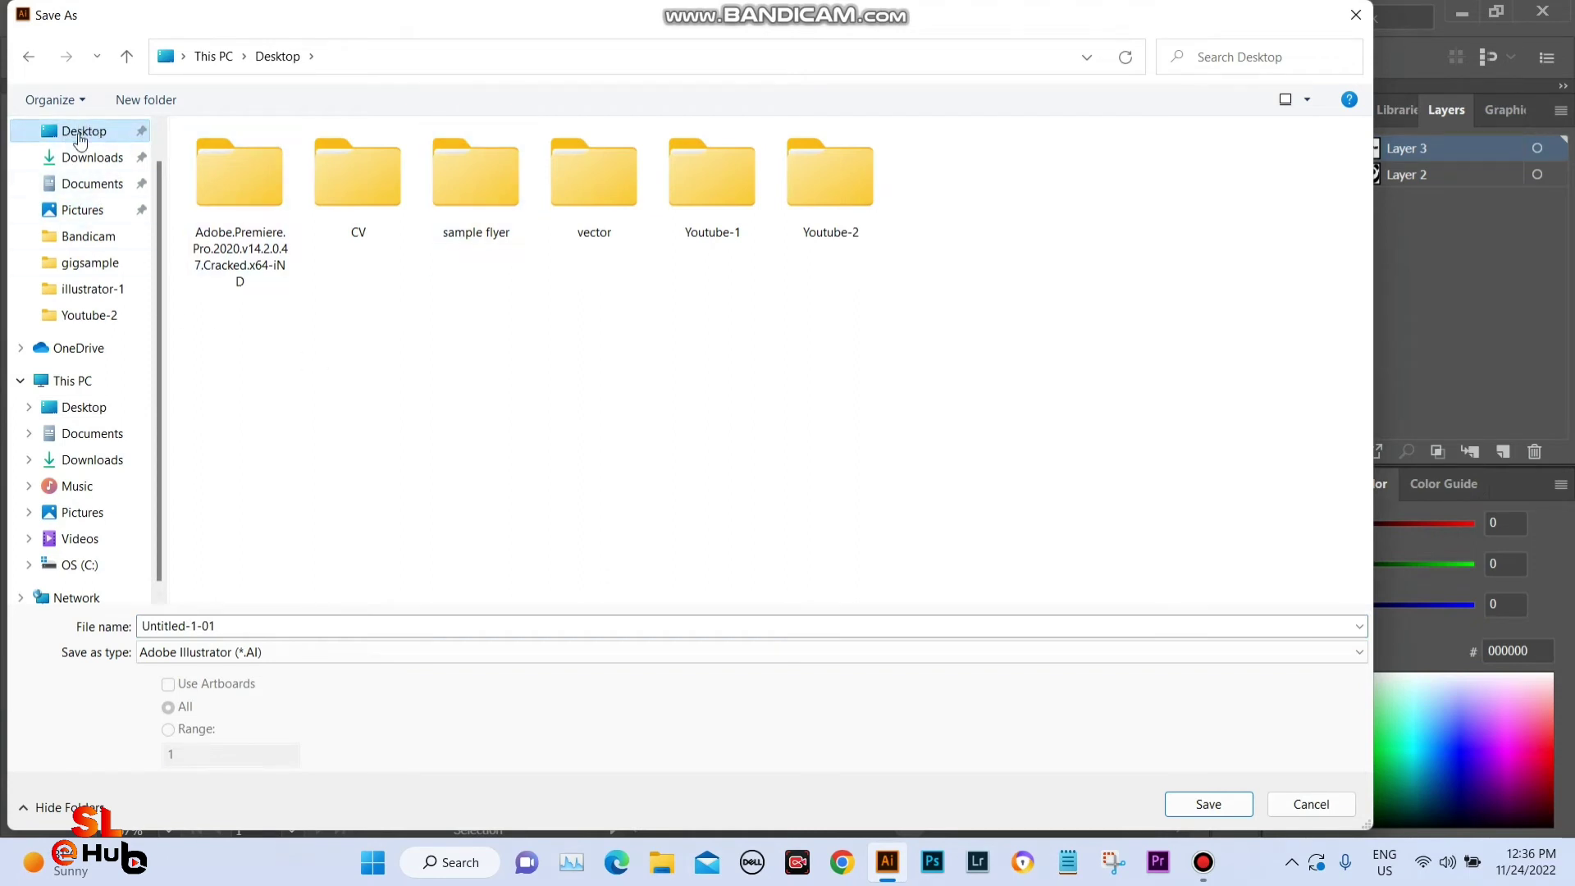
{"action": "left_click", "coordinate": [275, 627]}
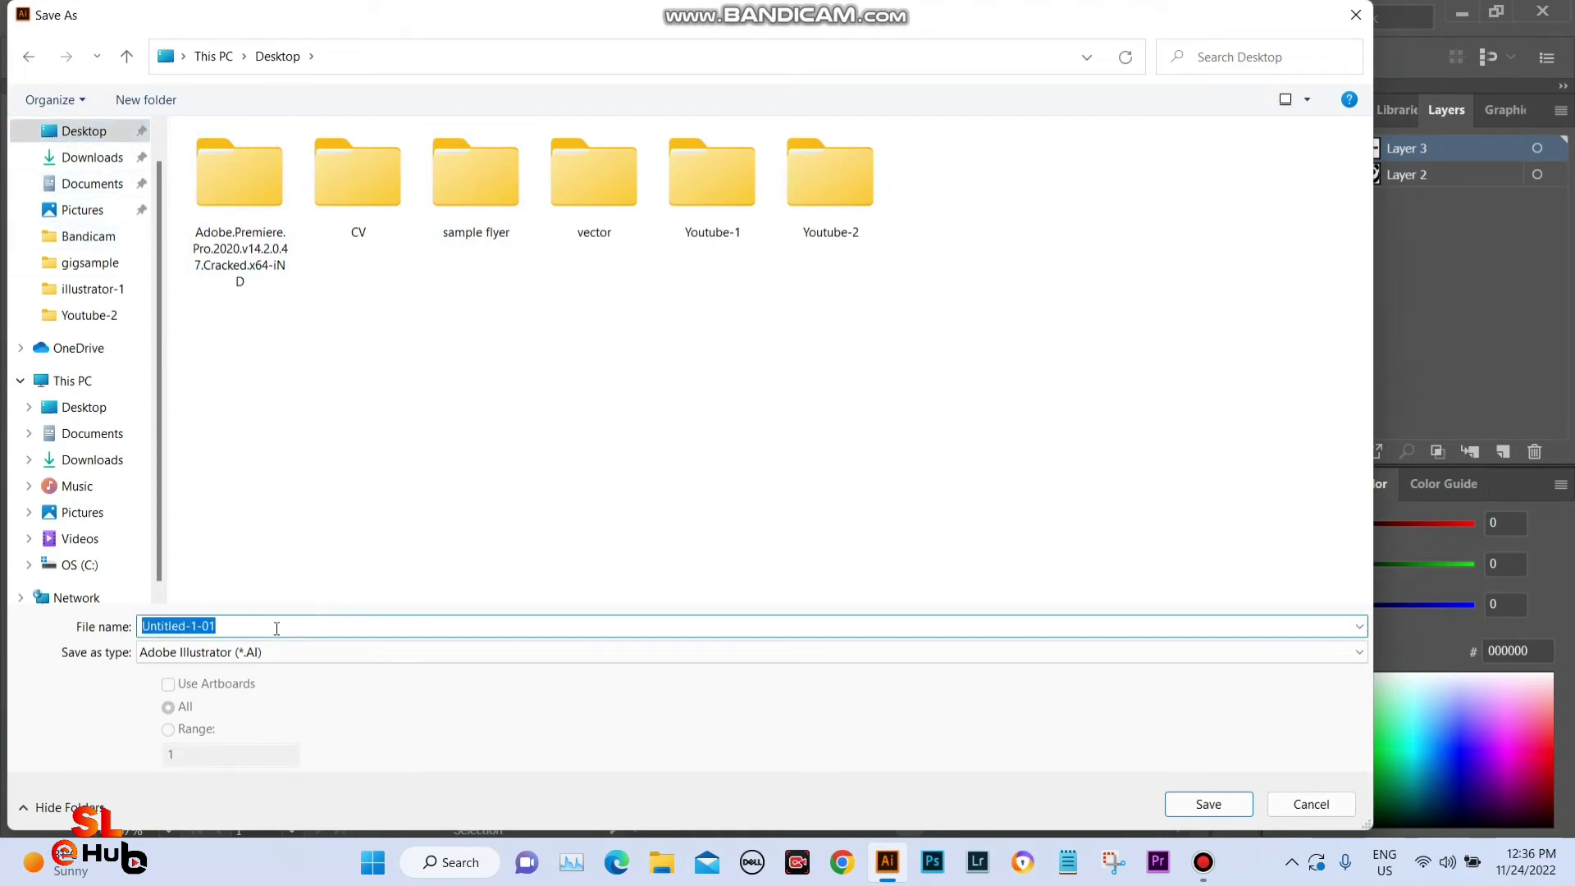
{"action": "type", "text": "pA"}
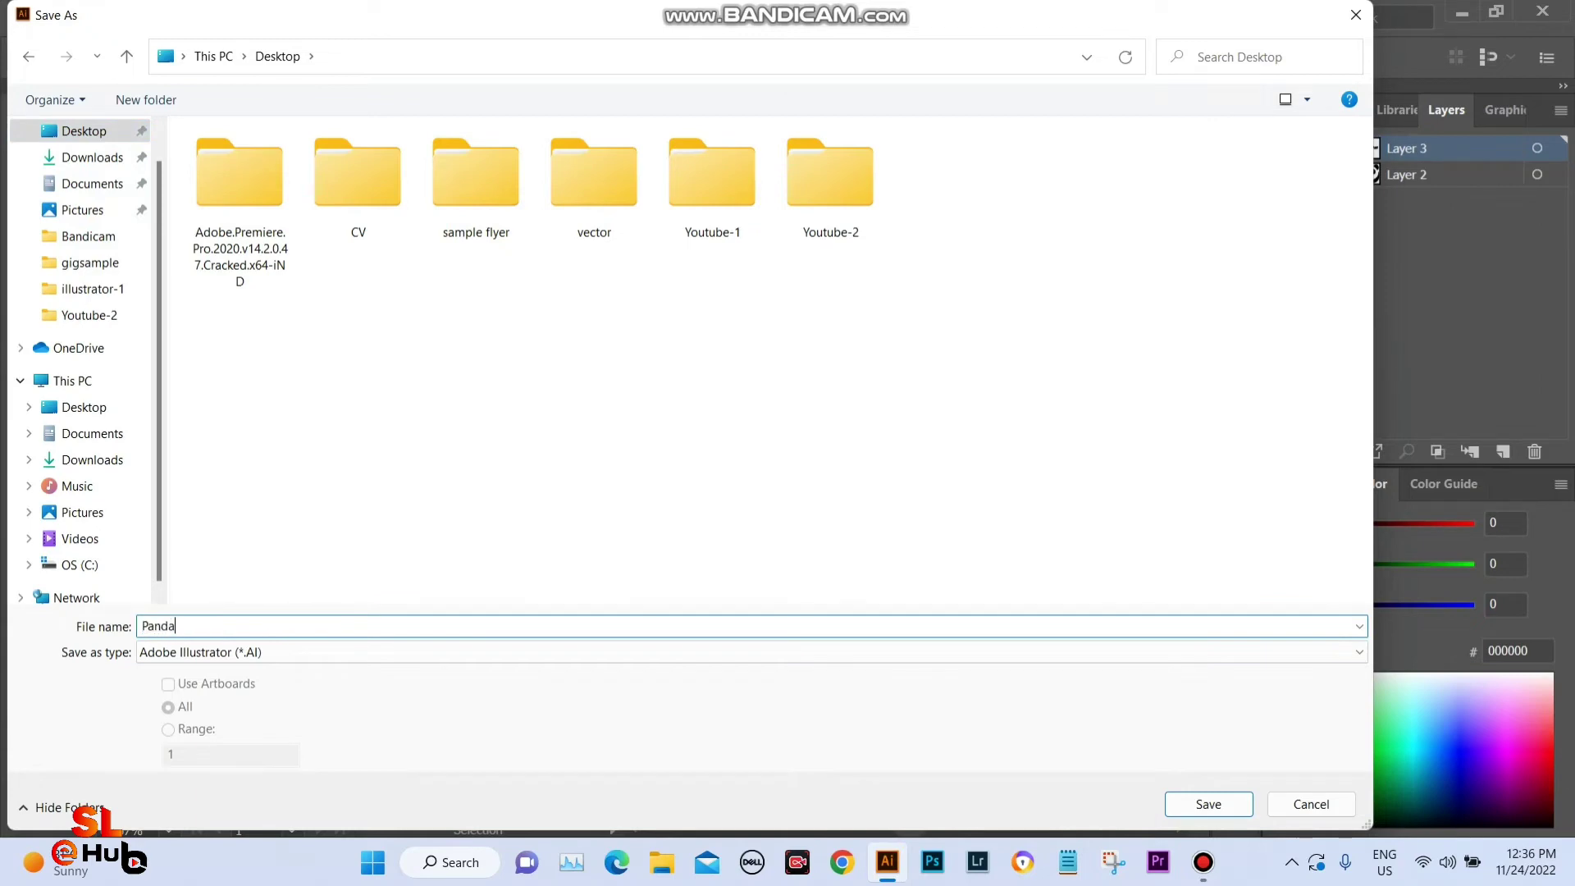
{"action": "key", "text": "Return"}
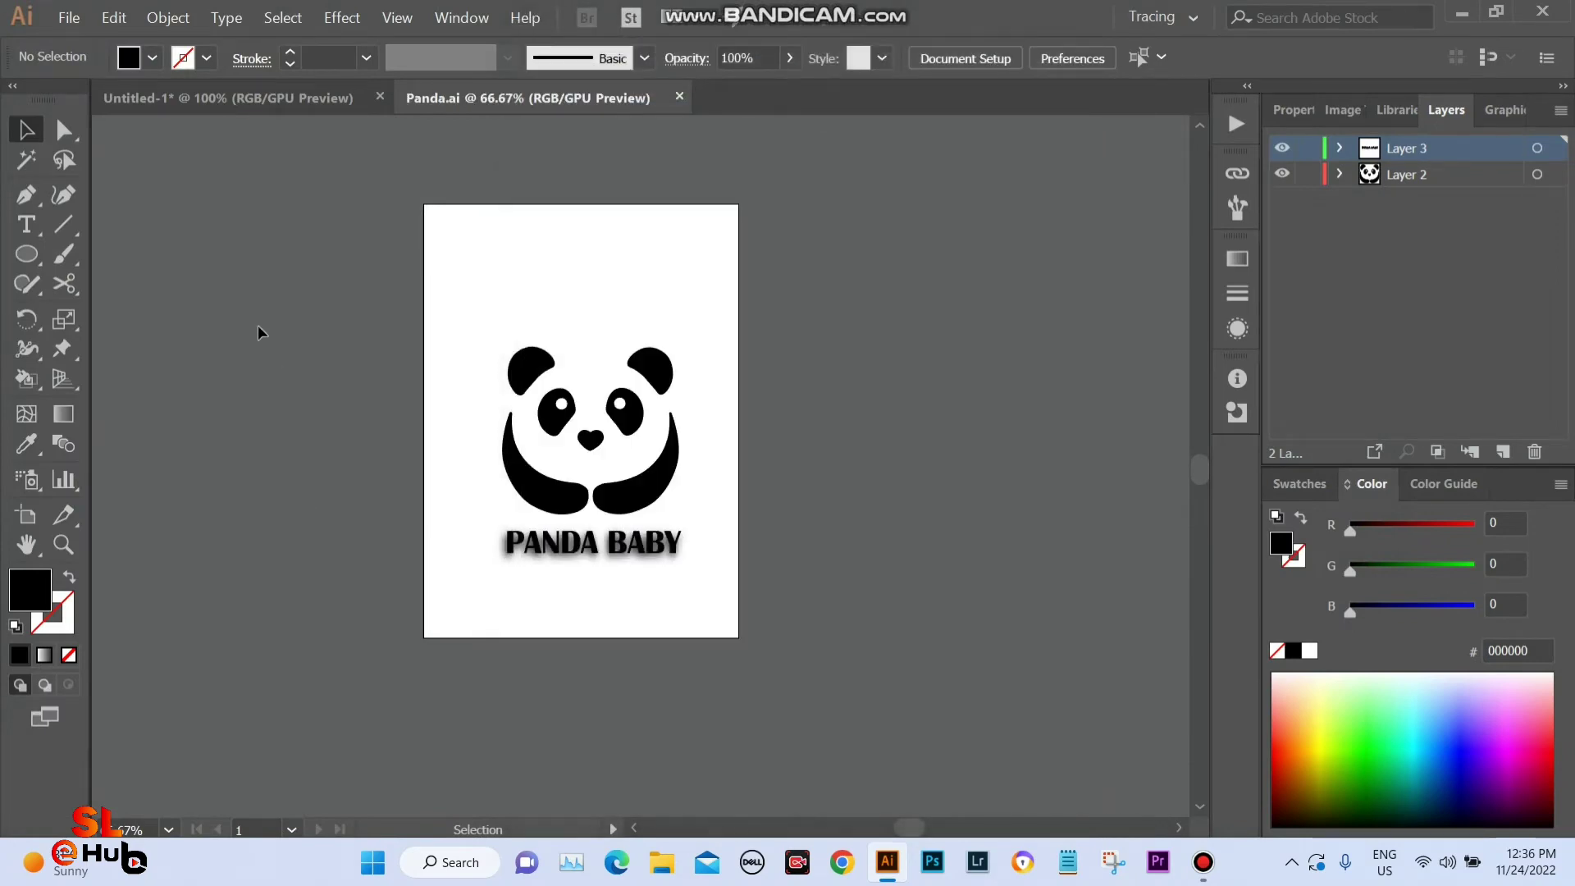
Export the panda artboard to the Desktop as a JPEG named Panda using Use Artboards, accepting the JPEG options.
{"action": "left_click", "coordinate": [73, 20]}
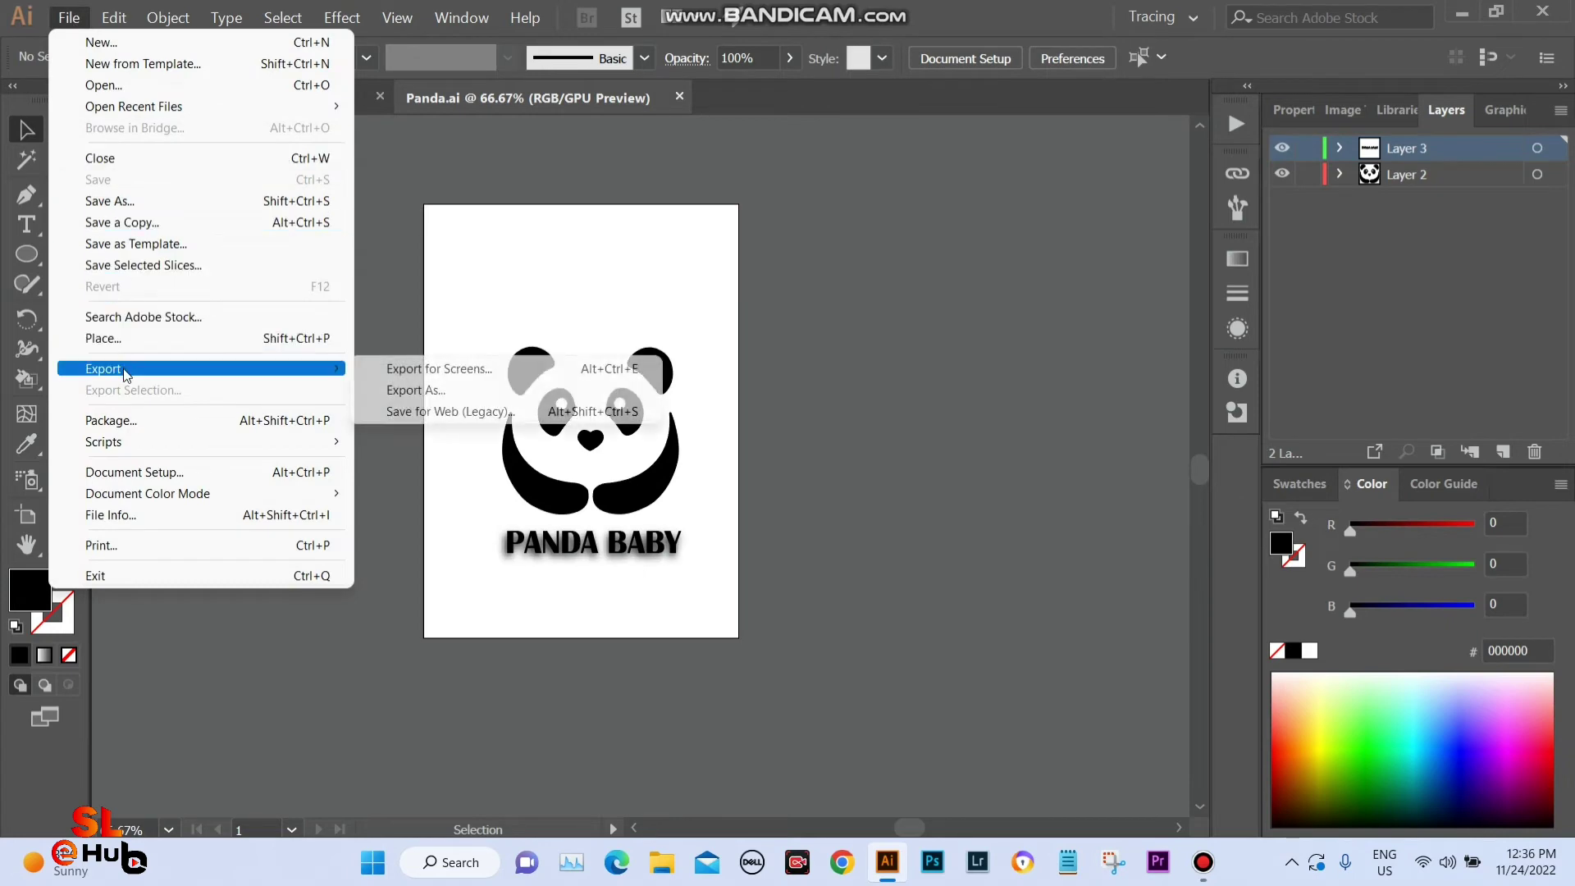
{"action": "mouse_move", "coordinate": [104, 370]}
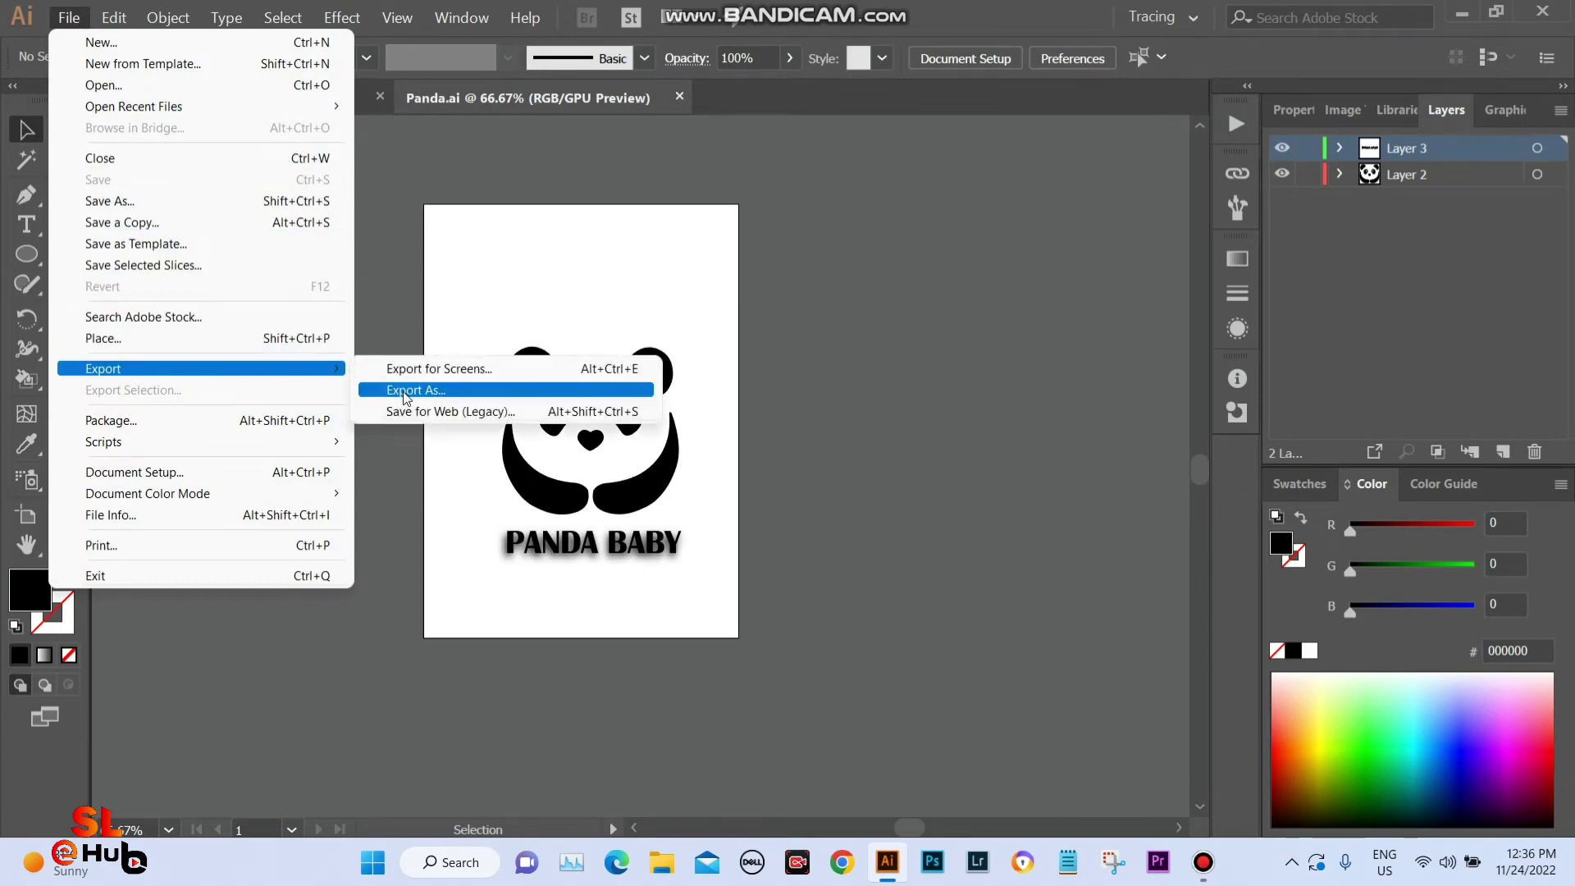
{"action": "left_click", "coordinate": [405, 391]}
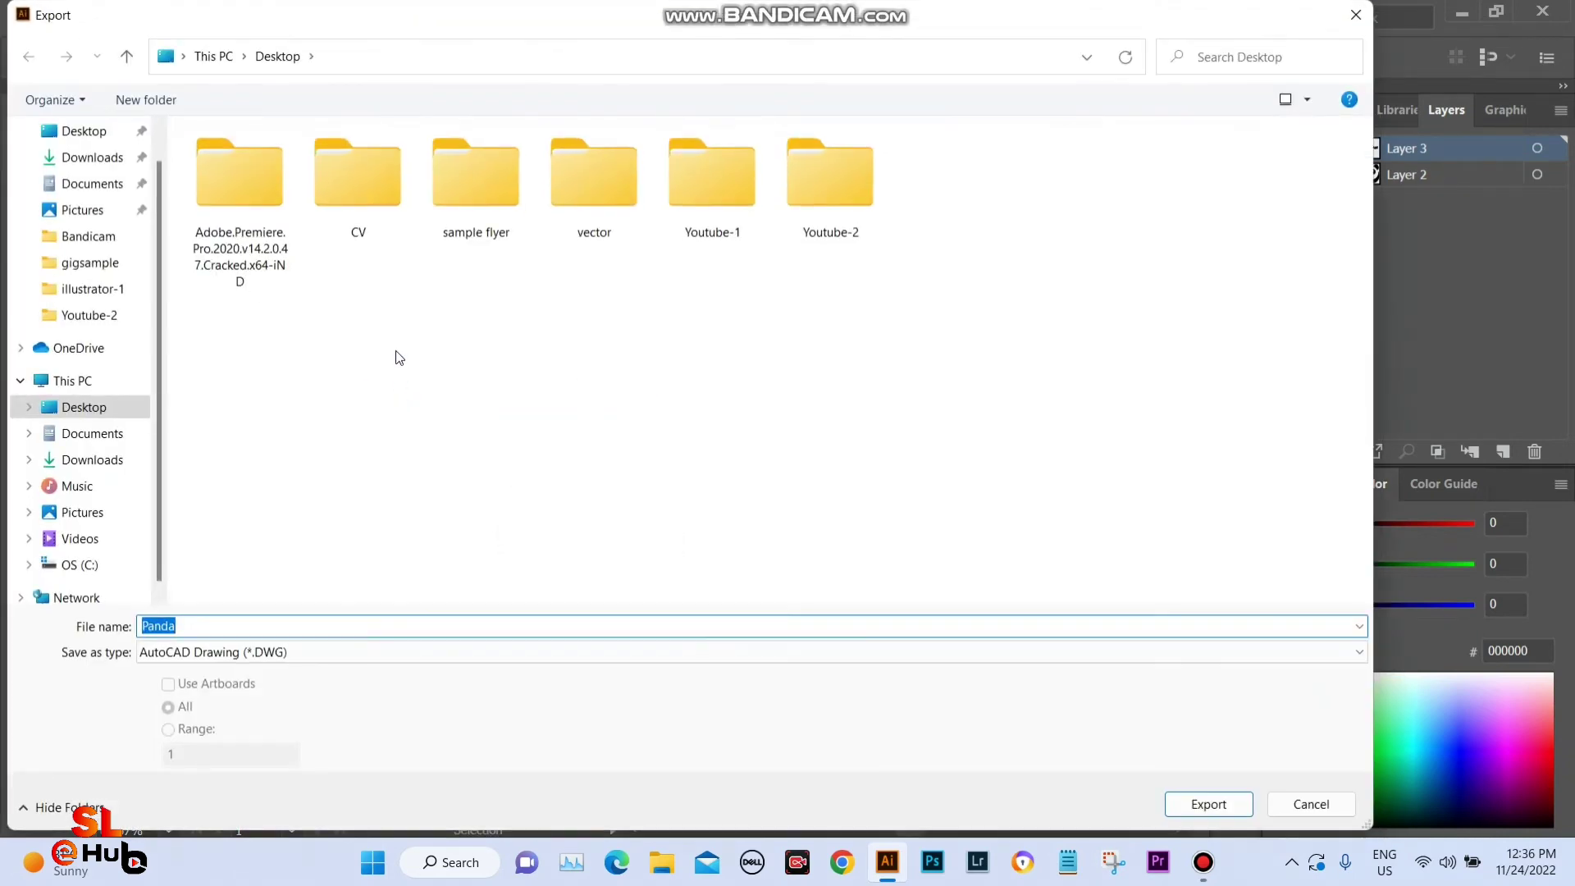
{"action": "left_click", "coordinate": [261, 654]}
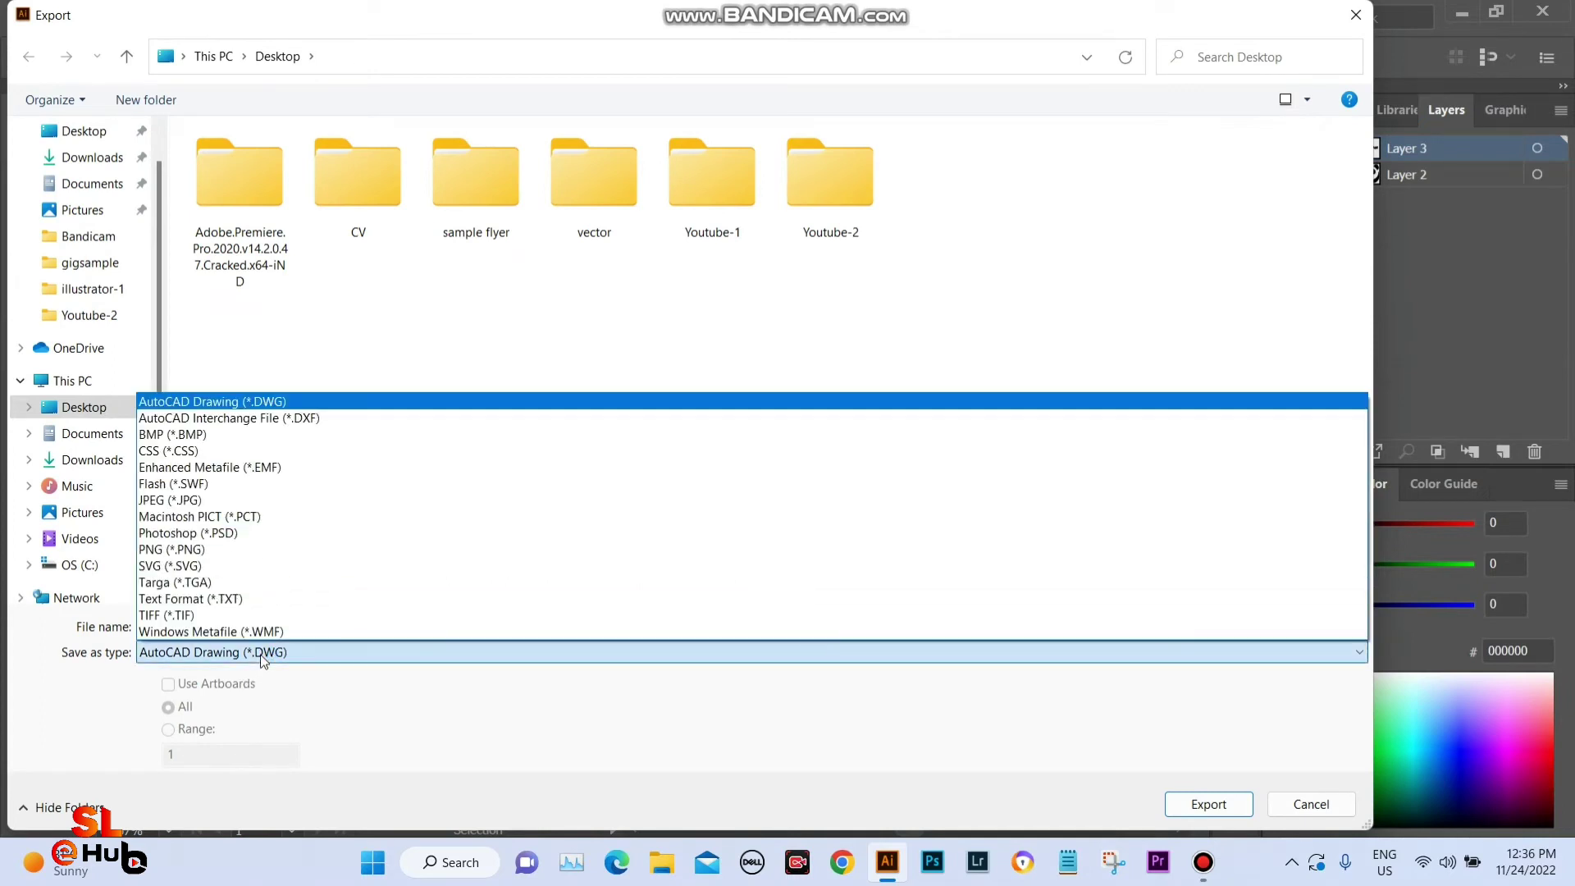
{"action": "left_click", "coordinate": [220, 500]}
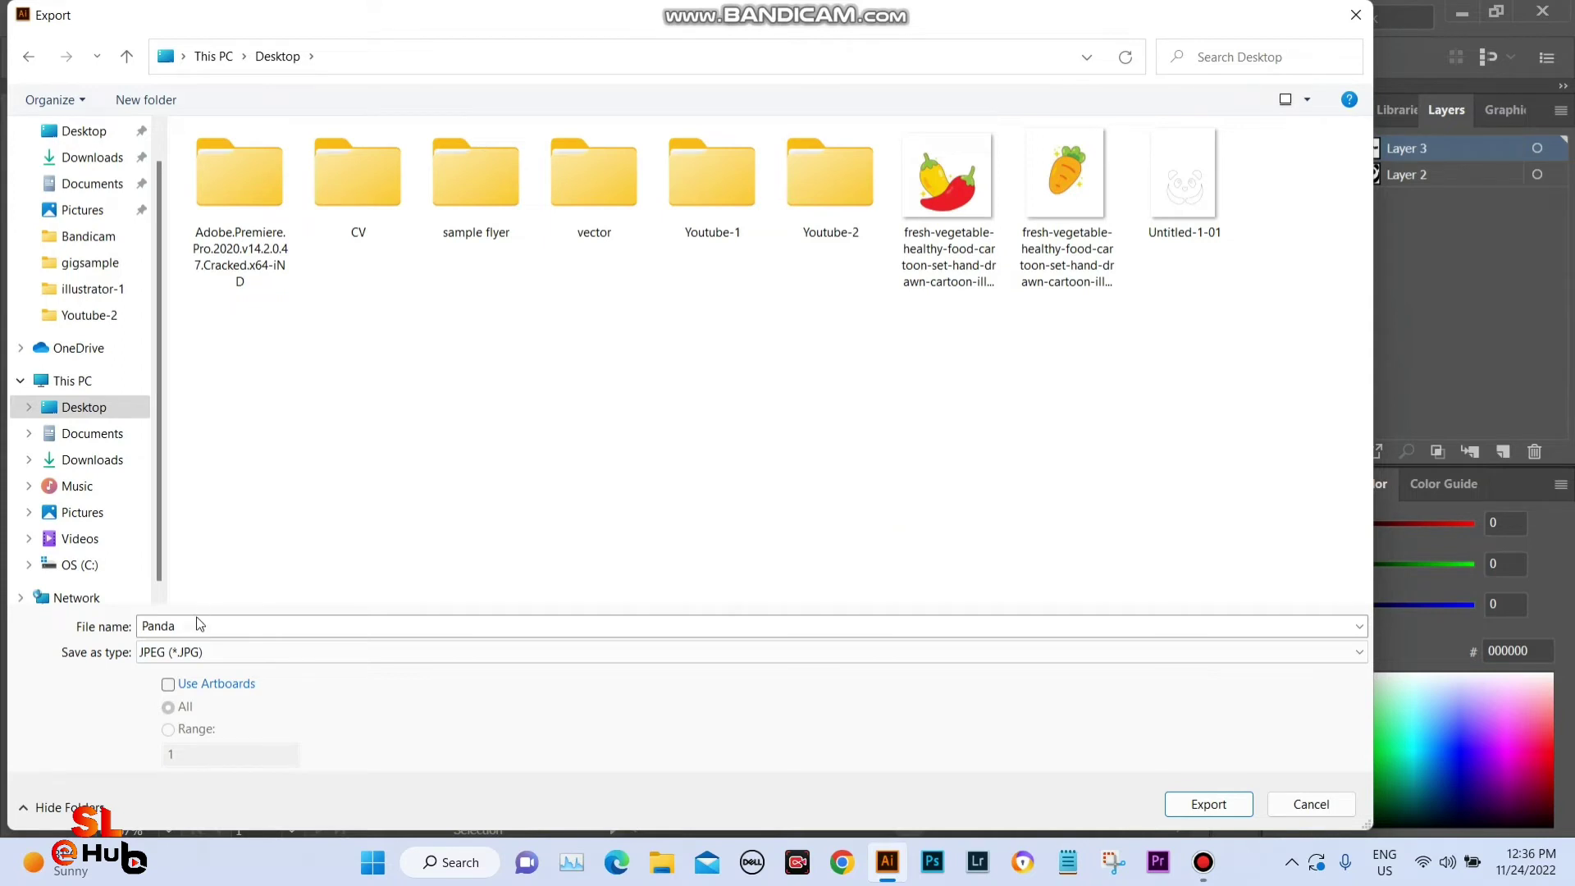
{"action": "left_click", "coordinate": [167, 687]}
{"action": "left_click", "coordinate": [1212, 805]}
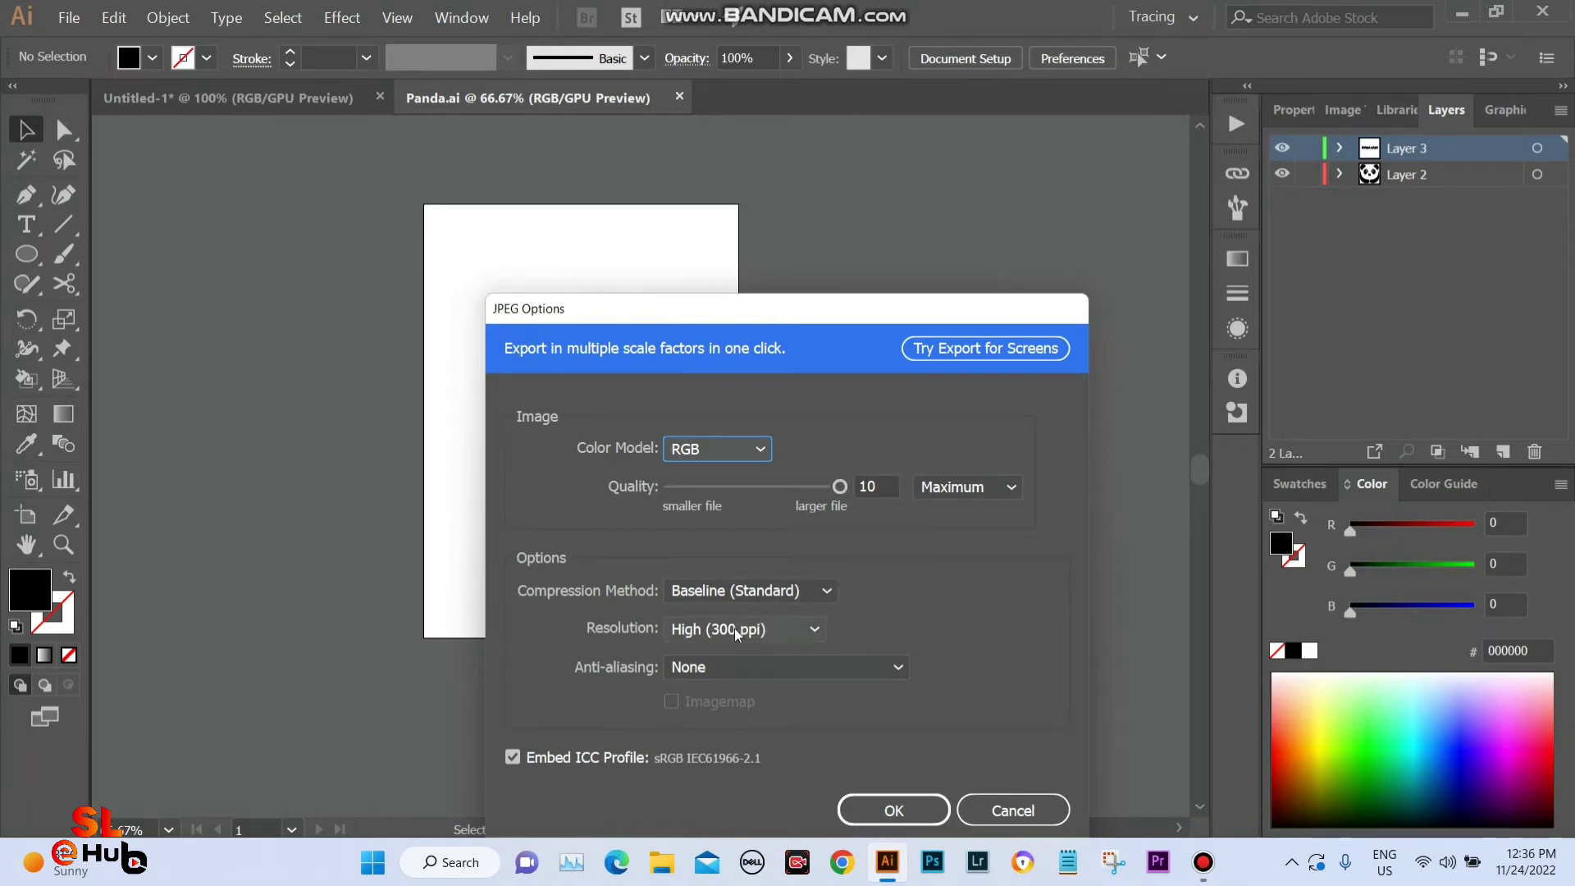
{"action": "left_click", "coordinate": [893, 810]}
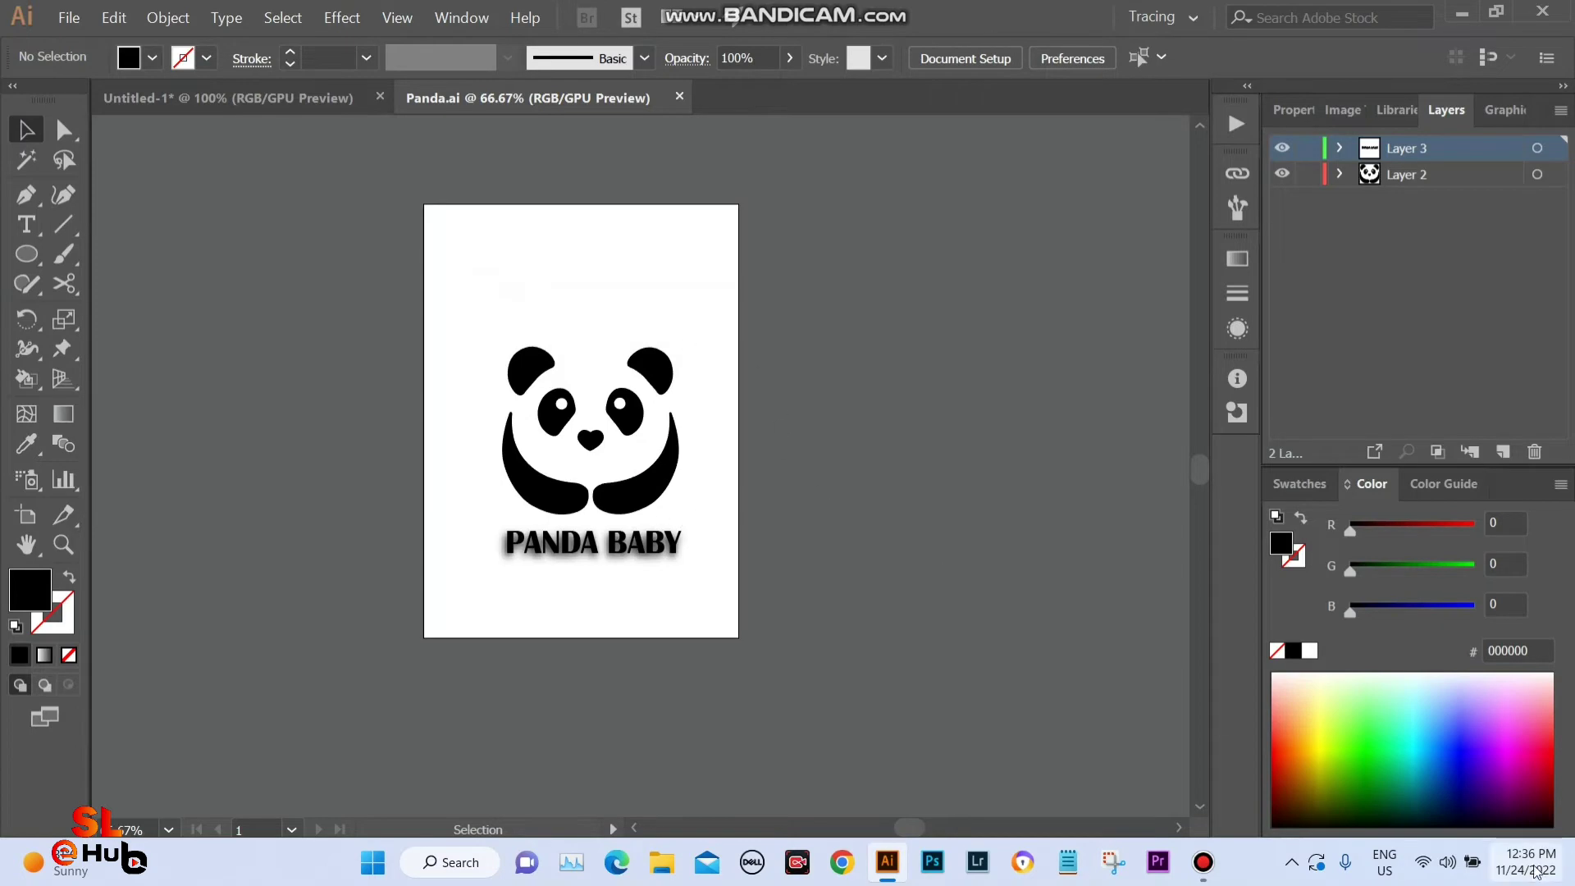
{"action": "left_click", "coordinate": [1571, 862]}
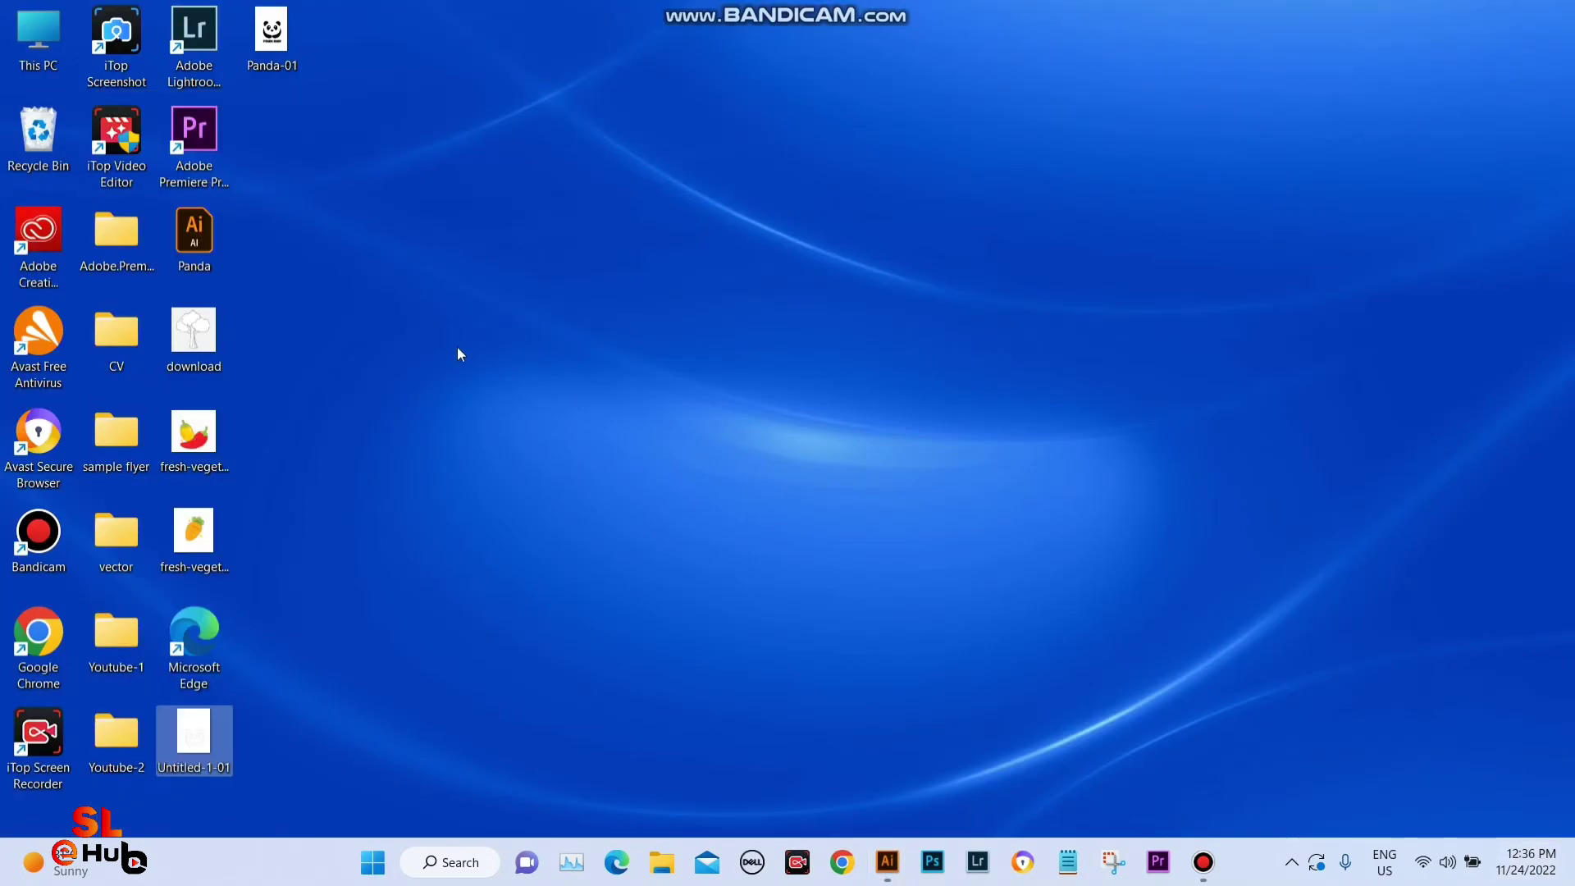
Preview Panda-01.jpg in Windows Photos, close it, and return to Illustrator.
{"action": "double_click", "coordinate": [271, 33]}
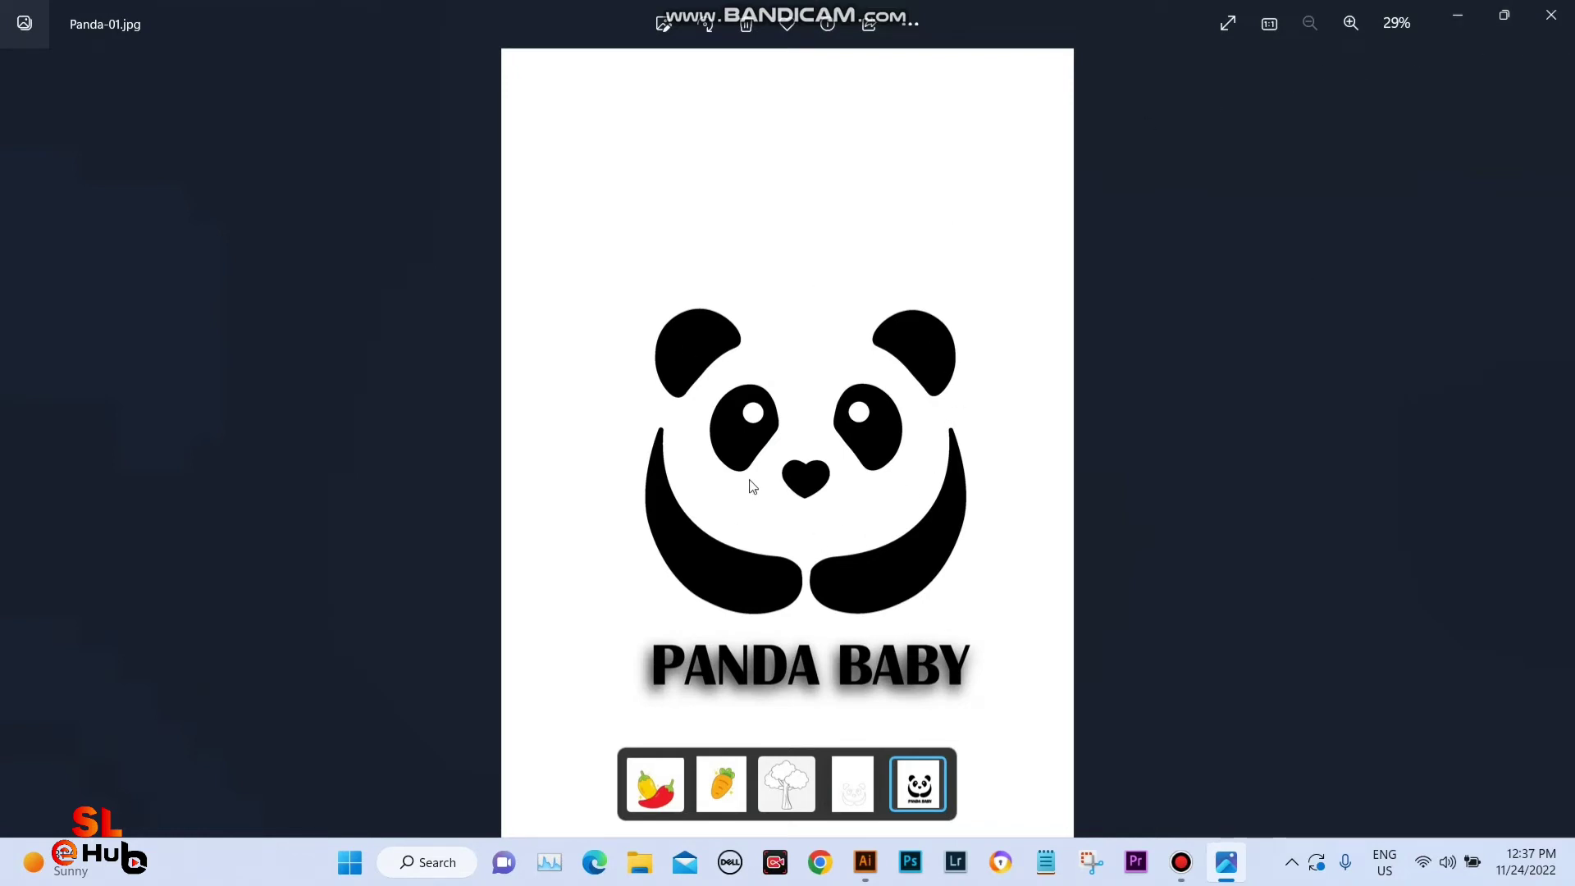
{"action": "left_click", "coordinate": [1552, 15]}
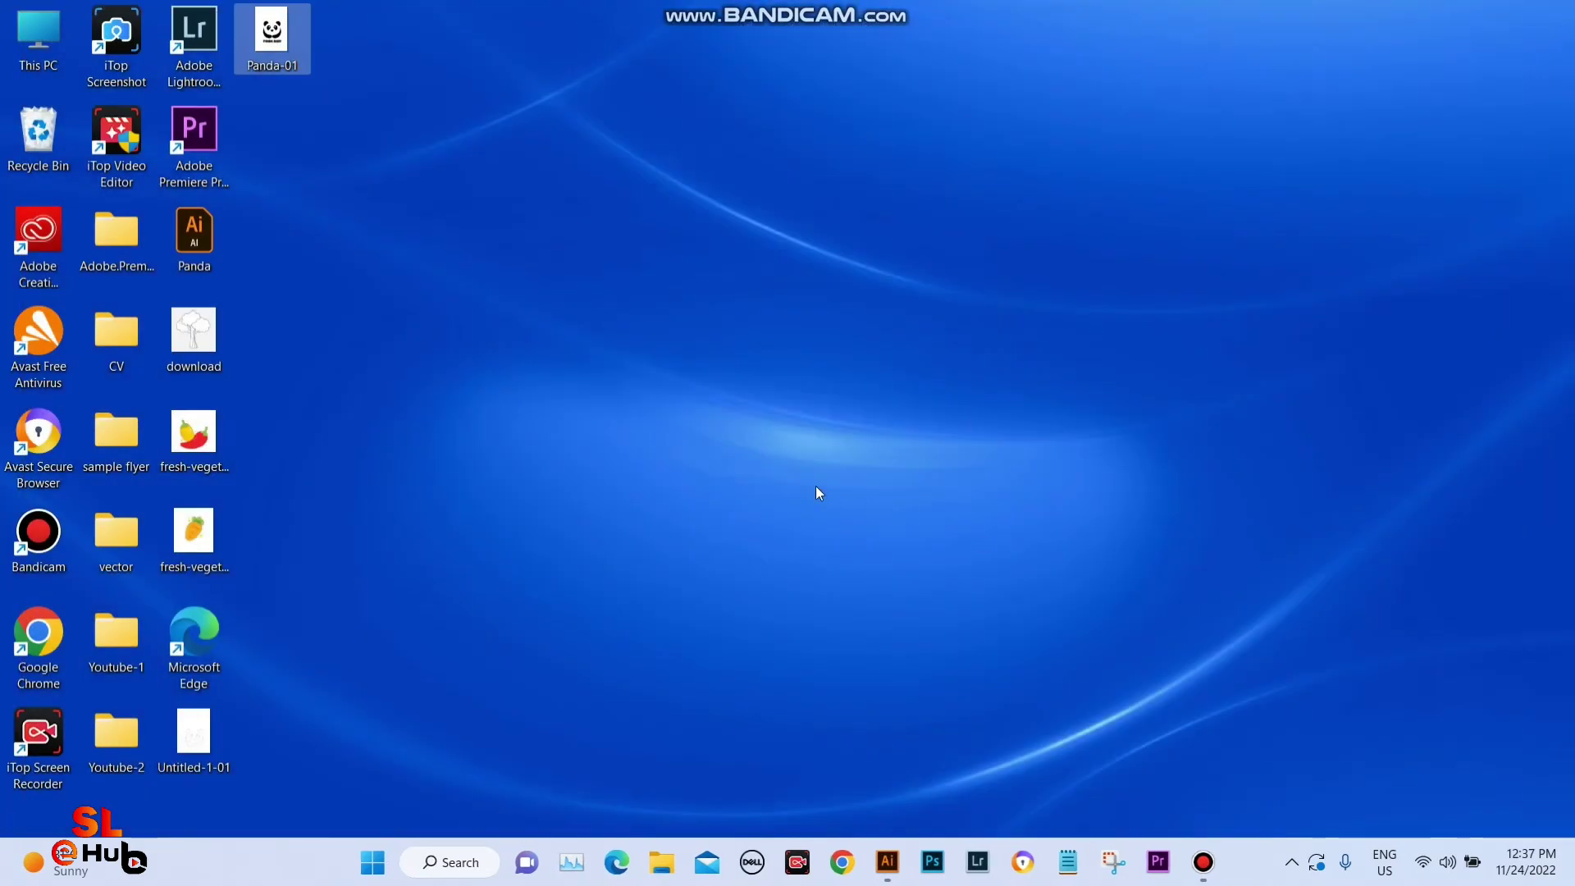
{"action": "left_click", "coordinate": [887, 862]}
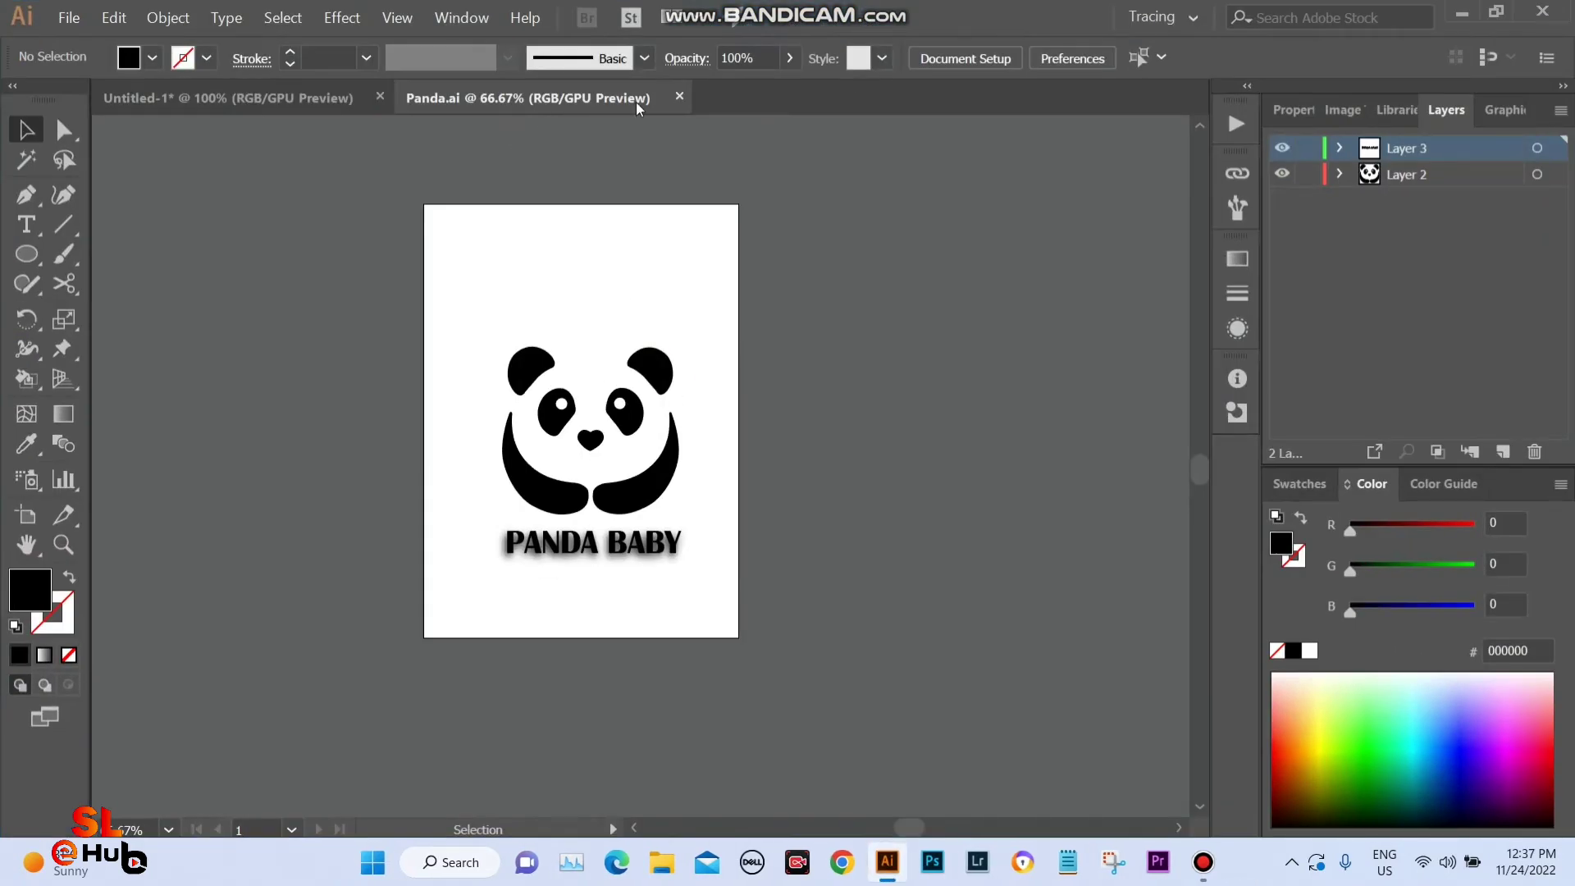
Switch to the Untitled-1 tree sketch, zoom in on the tree, and select the Pen tool.
{"action": "left_click", "coordinate": [252, 98]}
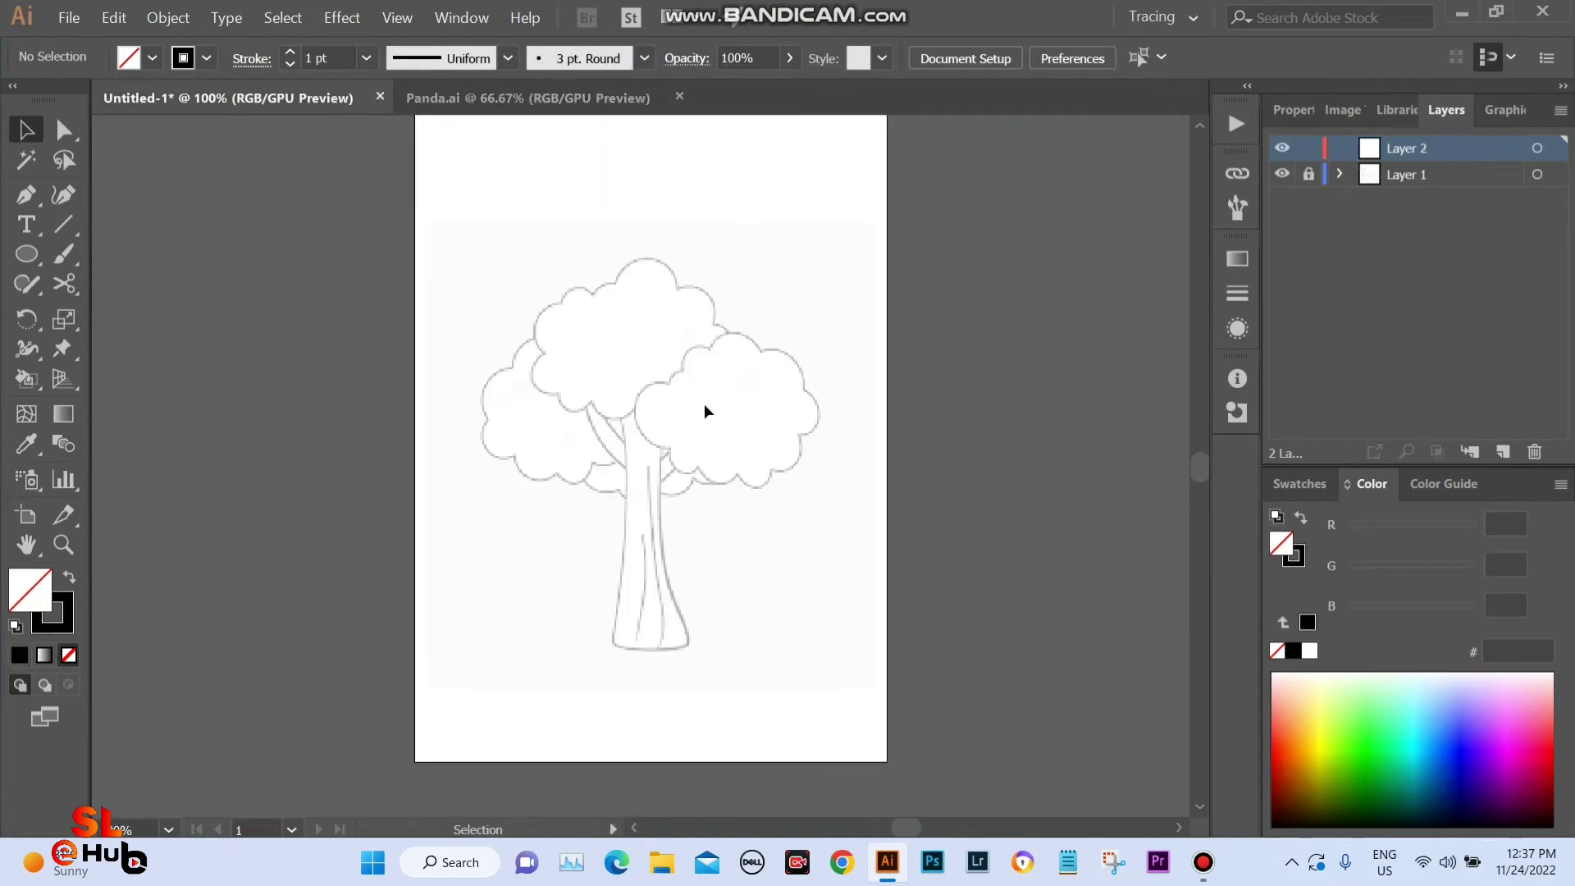
{"action": "mouse_move", "coordinate": [620, 328]}
{"action": "left_mouse_down"}
{"action": "mouse_move", "coordinate": [711, 387]}
{"action": "mouse_move", "coordinate": [766, 473]}
{"action": "mouse_move", "coordinate": [637, 416]}
{"action": "left_mouse_up"}
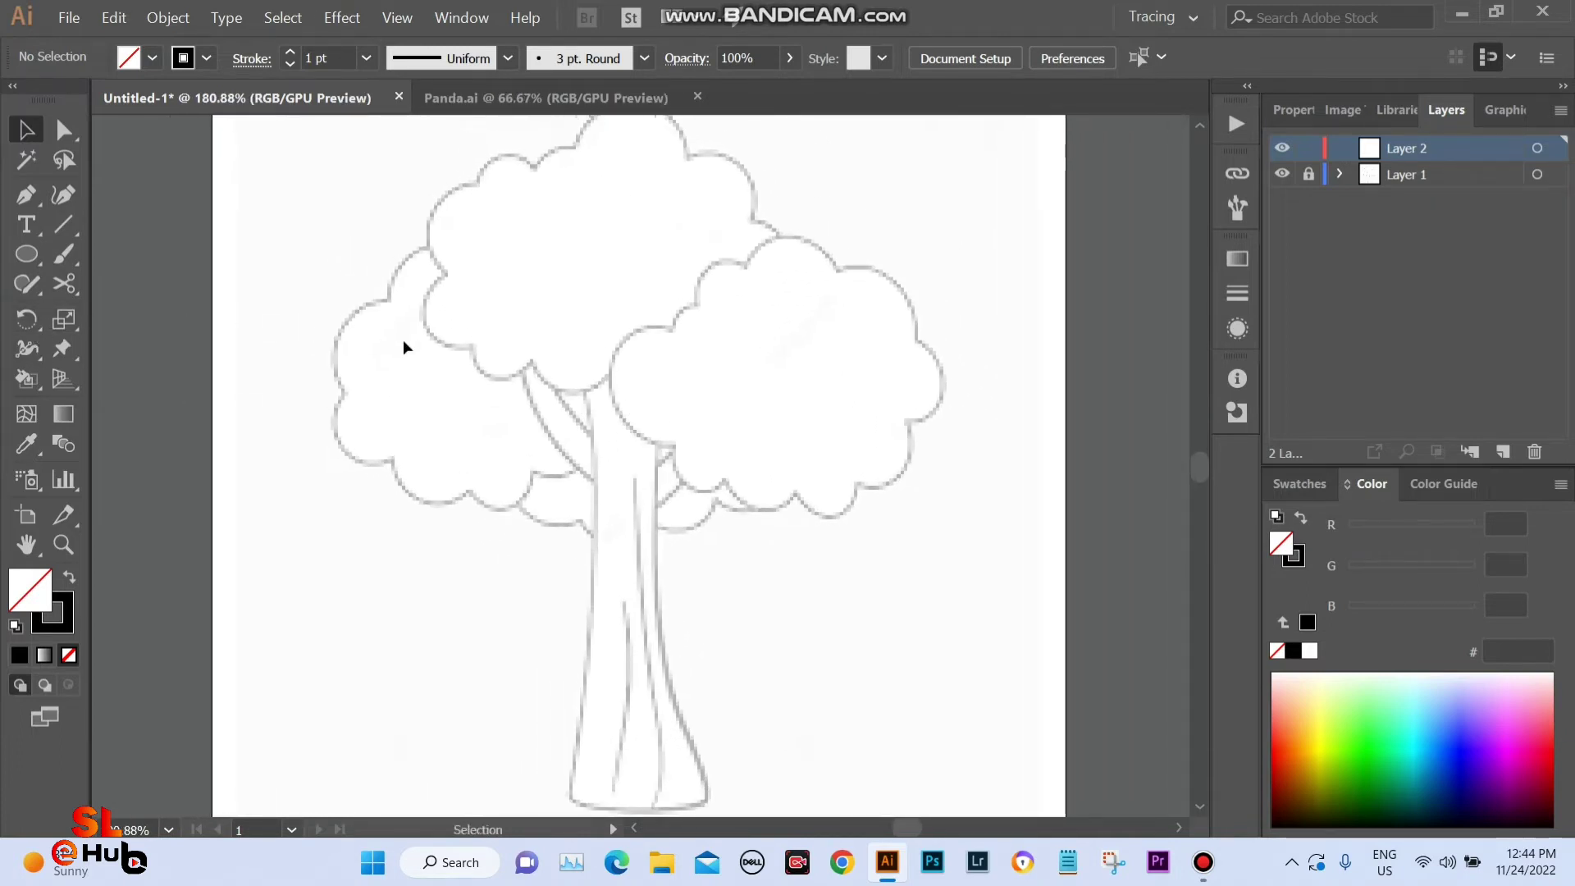
{"action": "left_click", "coordinate": [26, 195]}
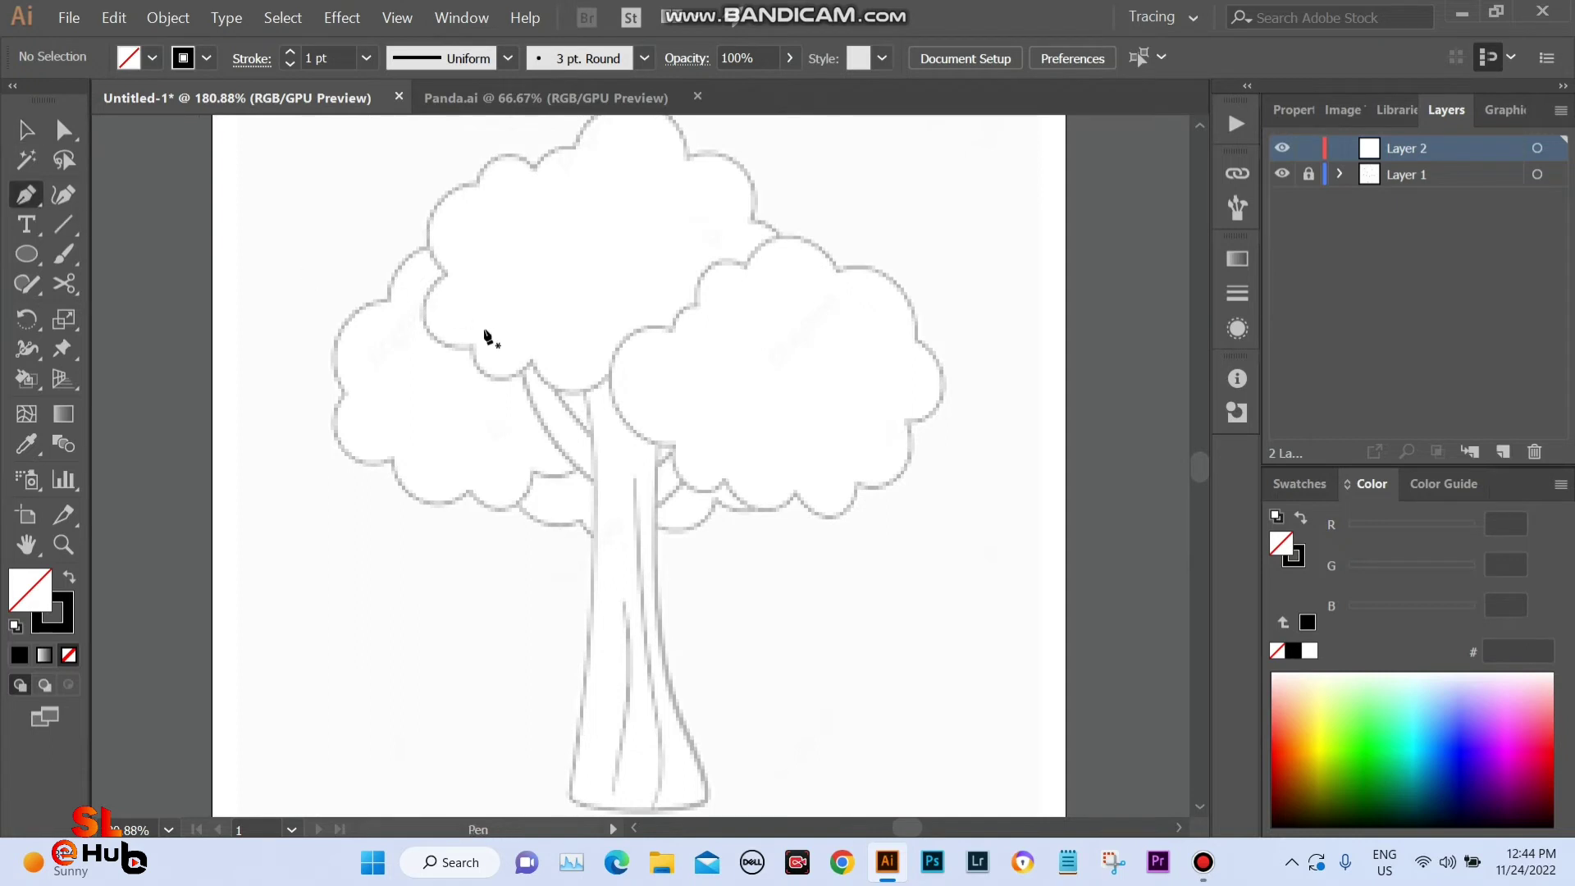
{"action": "mouse_move", "coordinate": [488, 338]}
{"action": "left_mouse_down"}
{"action": "mouse_move", "coordinate": [516, 365]}
{"action": "mouse_move", "coordinate": [575, 331]}
{"action": "left_mouse_up"}
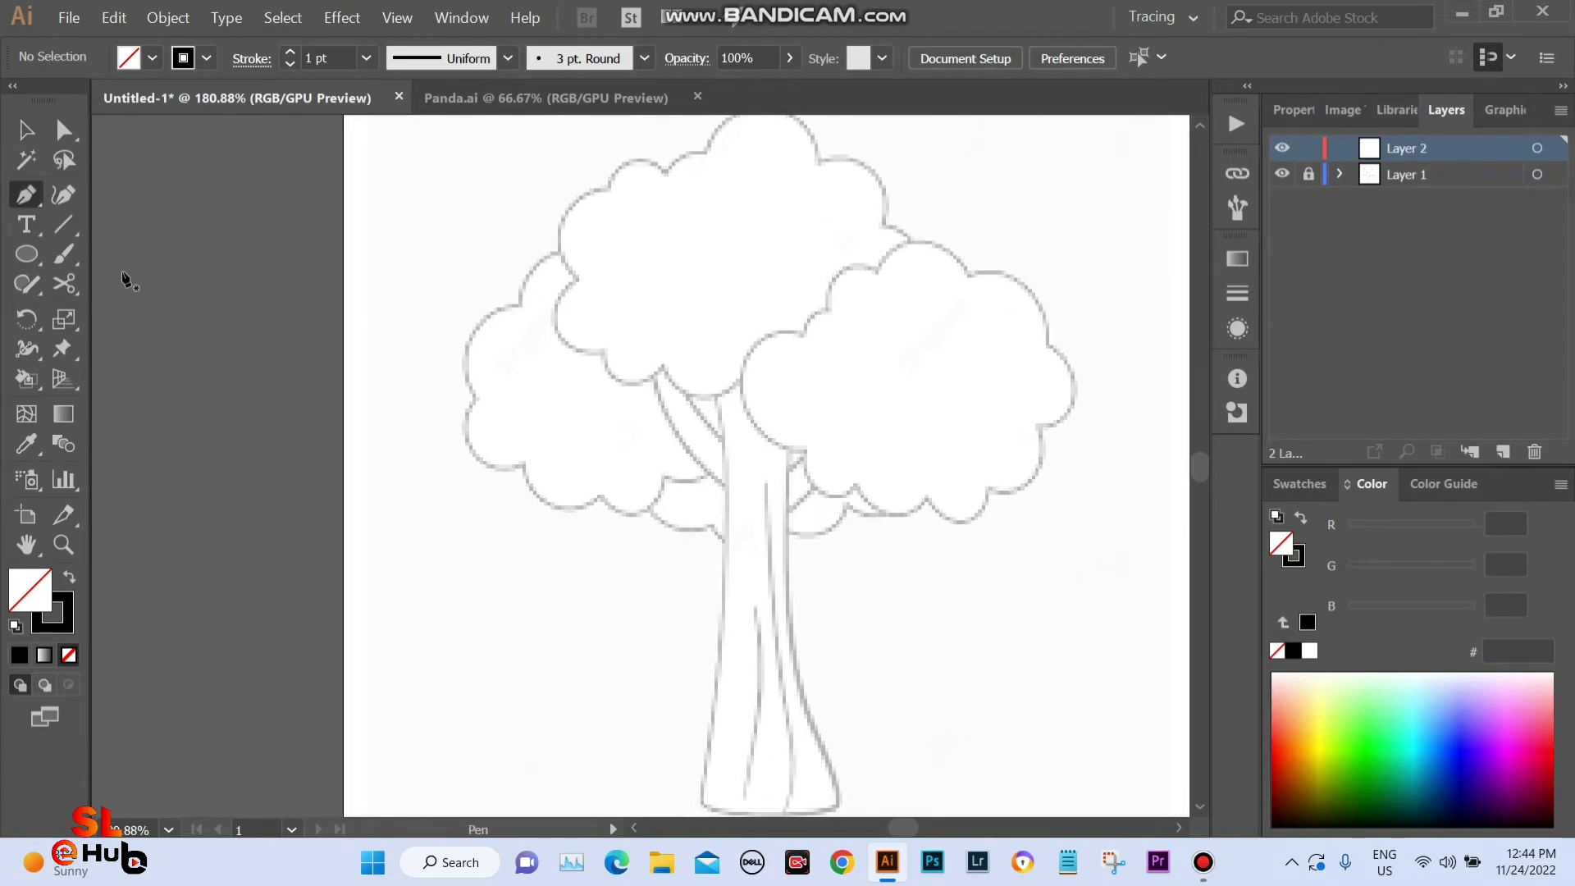
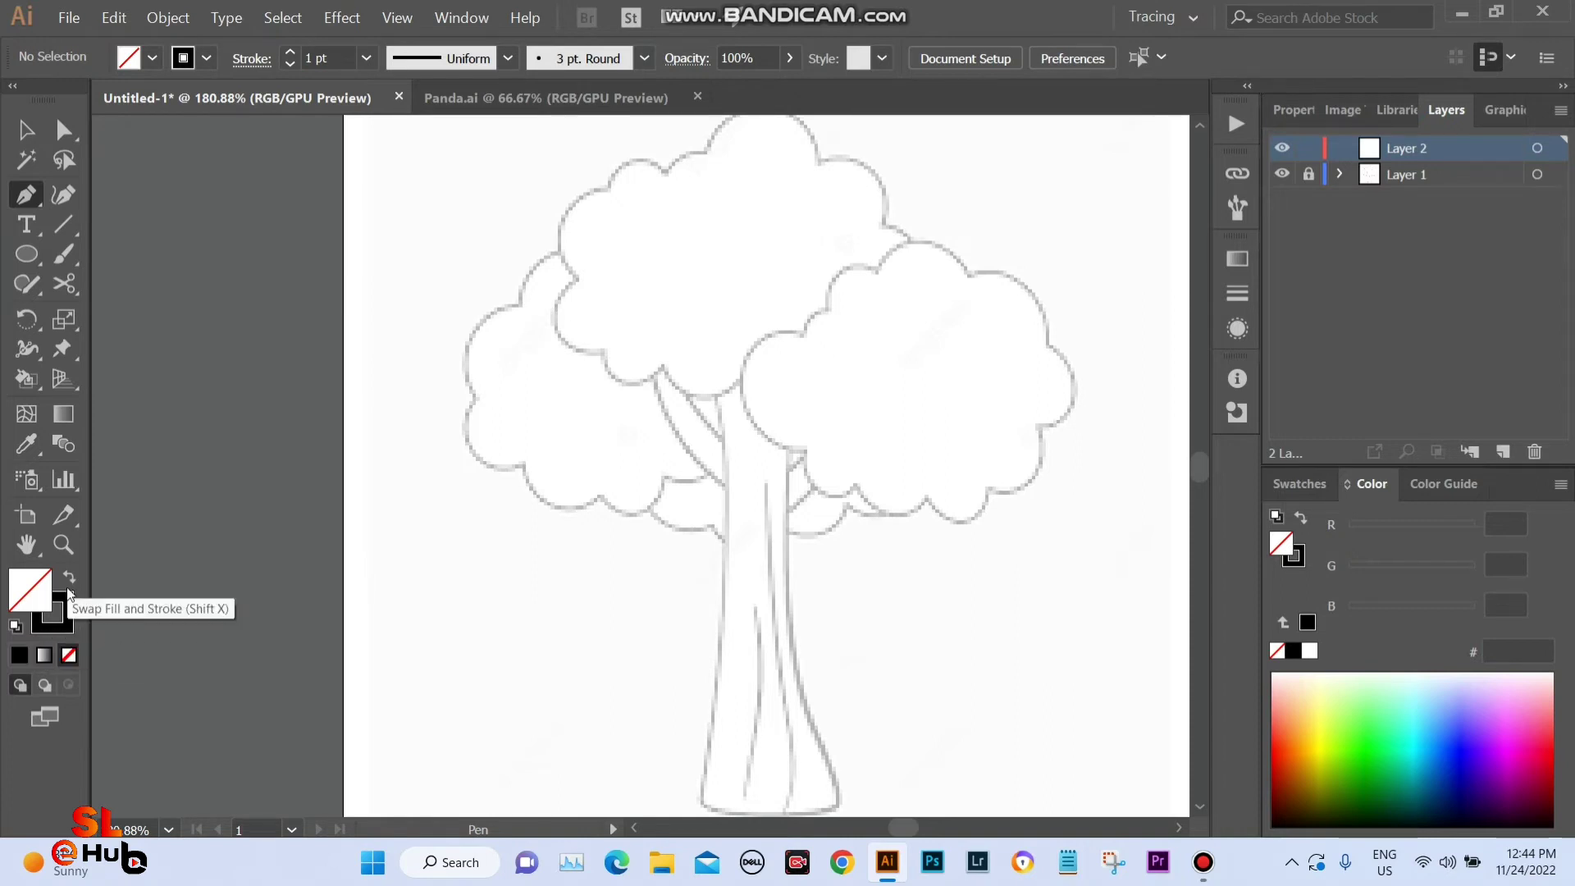
Trace the crown's upper-left lobes with curved anchors and sharp corner points.
{"action": "scroll", "coordinate": [460, 404], "scroll_direction": "up", "scroll_amount": 3}
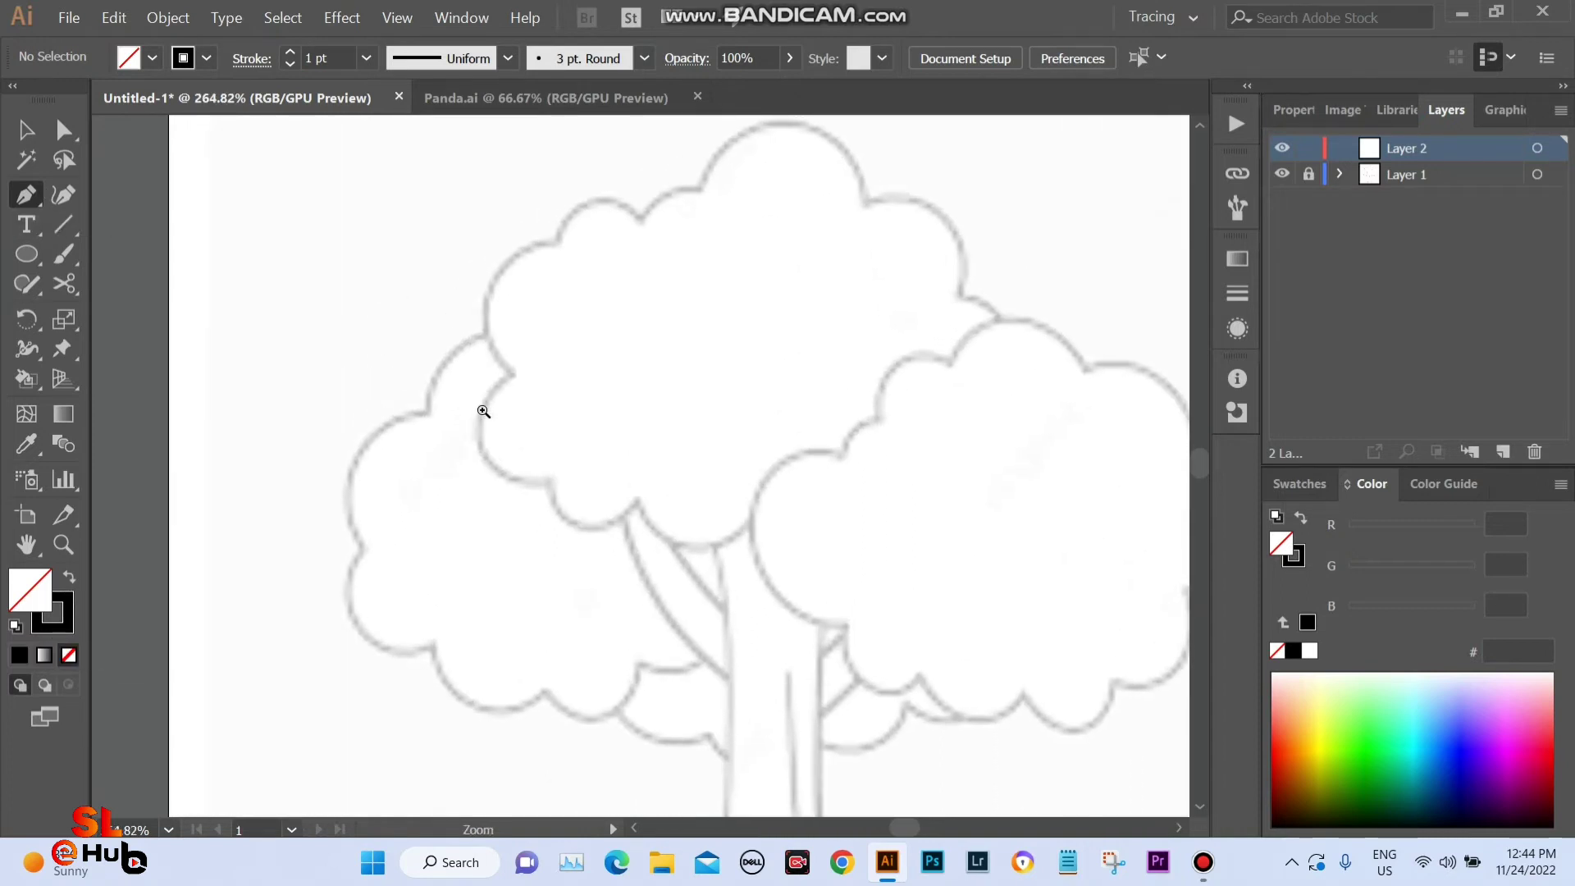
{"action": "scroll", "coordinate": [488, 418], "scroll_direction": "up", "scroll_amount": 2}
{"action": "scroll", "coordinate": [519, 443], "scroll_direction": "up", "scroll_amount": 1}
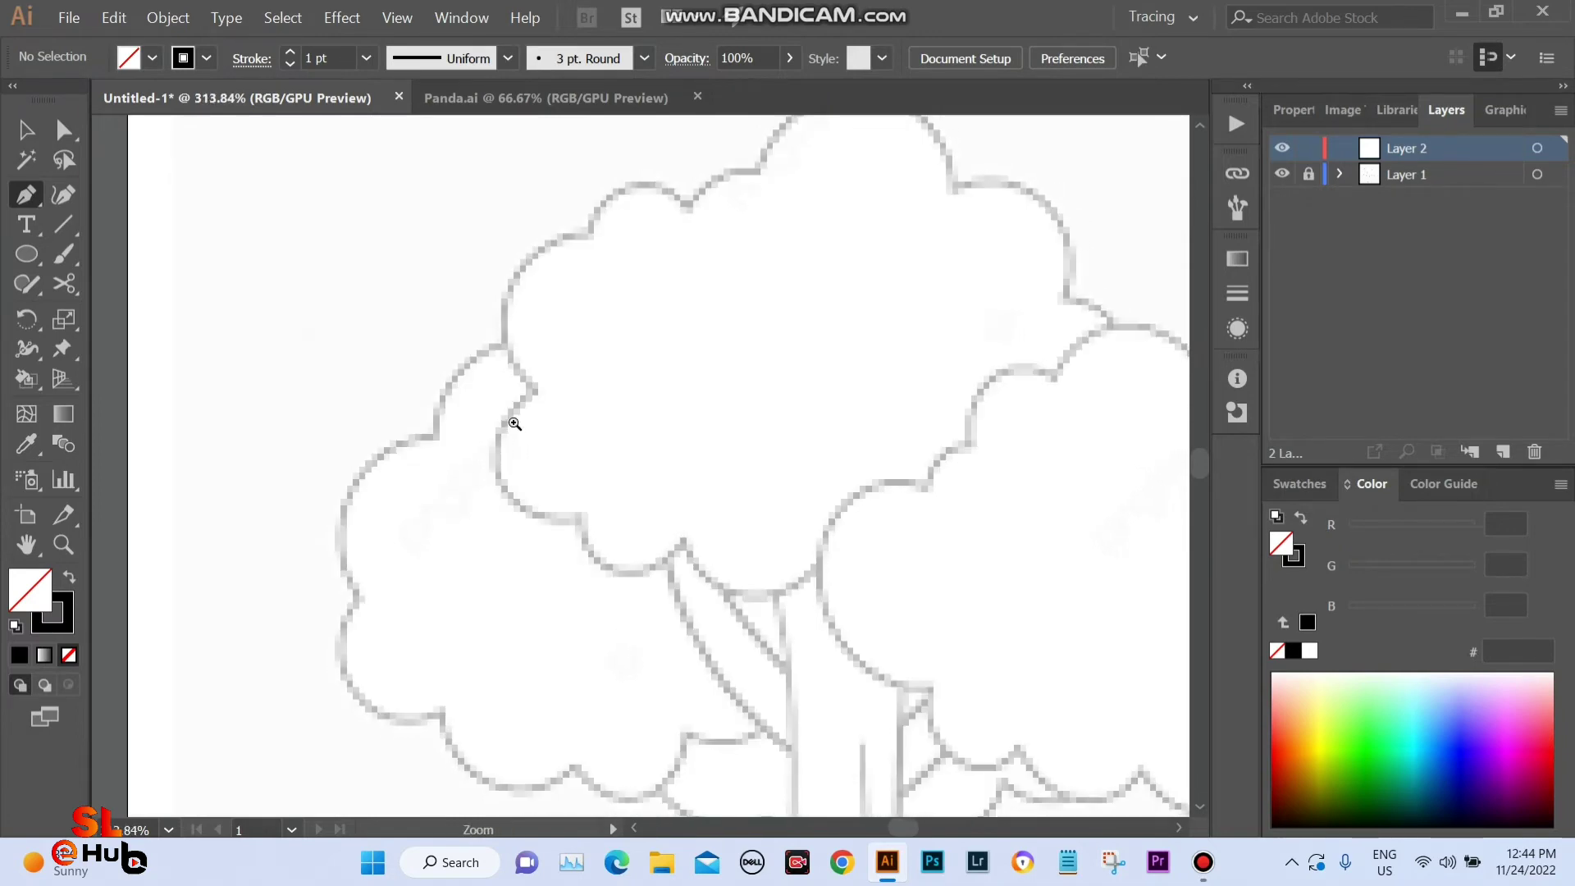
{"action": "scroll", "coordinate": [549, 468], "scroll_direction": "up", "scroll_amount": 3}
{"action": "scroll", "coordinate": [619, 563], "scroll_direction": "down", "scroll_amount": 2}
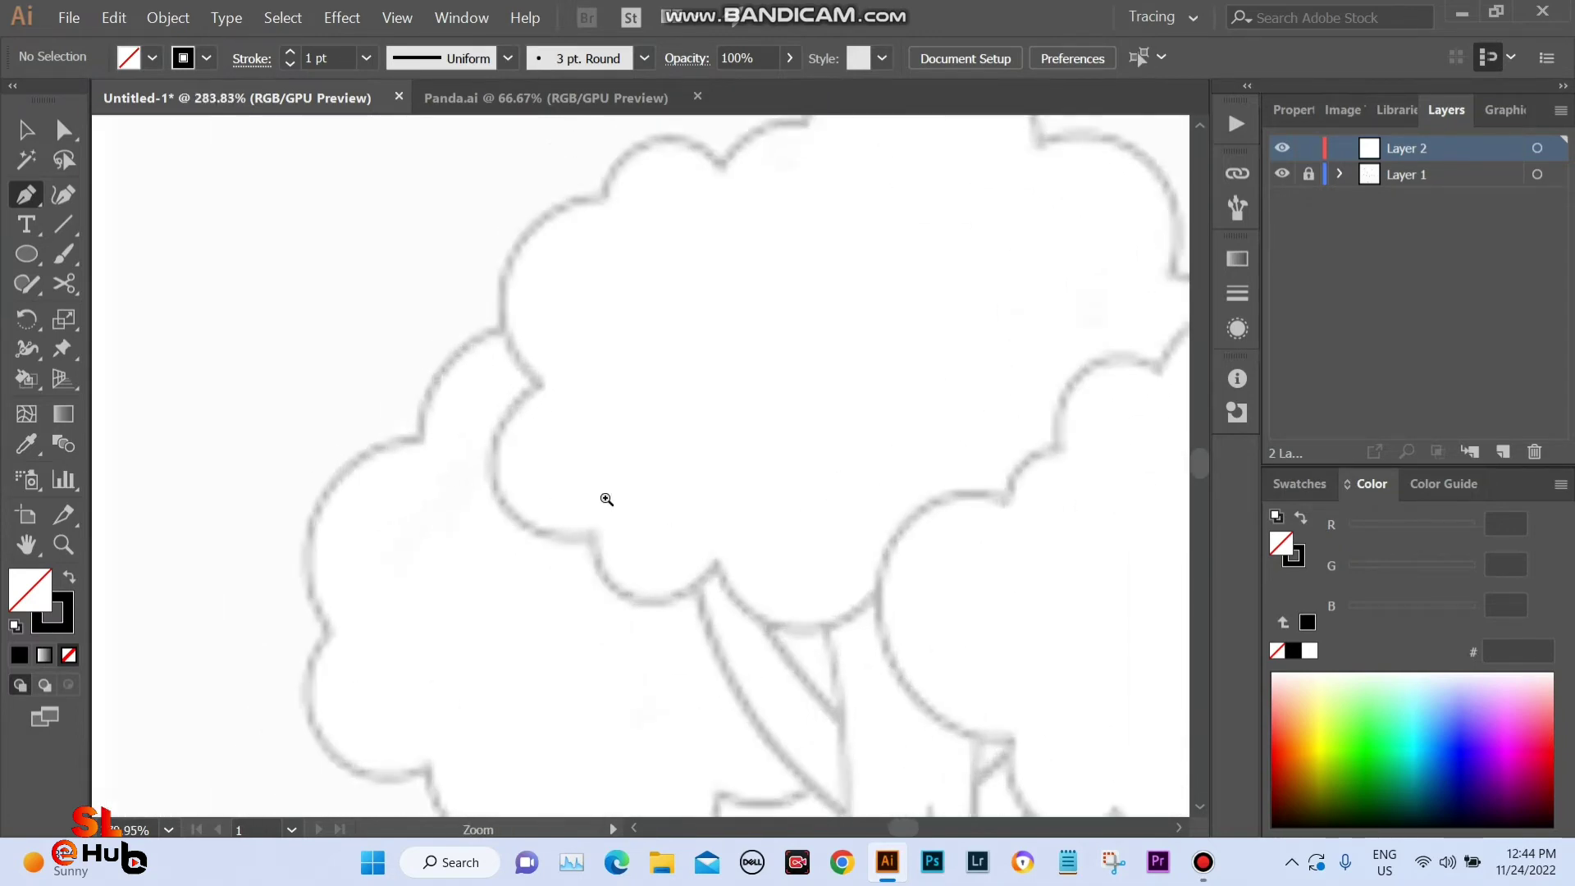
{"action": "scroll", "coordinate": [605, 495], "scroll_direction": "up", "scroll_amount": 3}
{"action": "scroll", "coordinate": [556, 368], "scroll_direction": "down", "scroll_amount": 2}
{"action": "scroll", "coordinate": [481, 303], "scroll_direction": "down", "scroll_amount": 1}
{"action": "scroll", "coordinate": [549, 436], "scroll_direction": "up", "scroll_amount": 2}
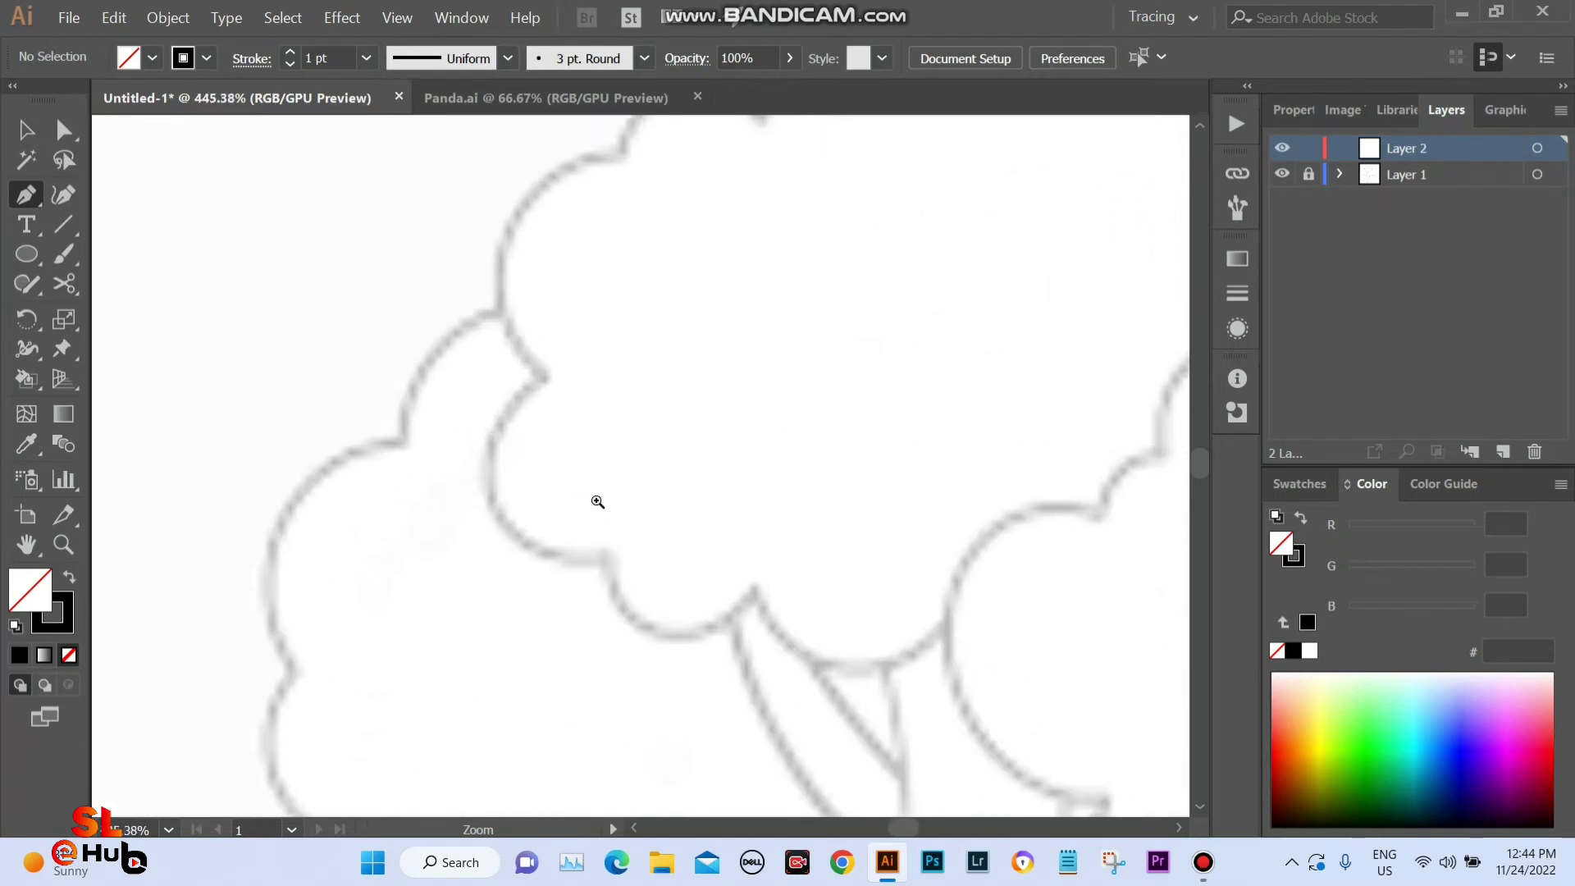
{"action": "left_click", "coordinate": [502, 318]}
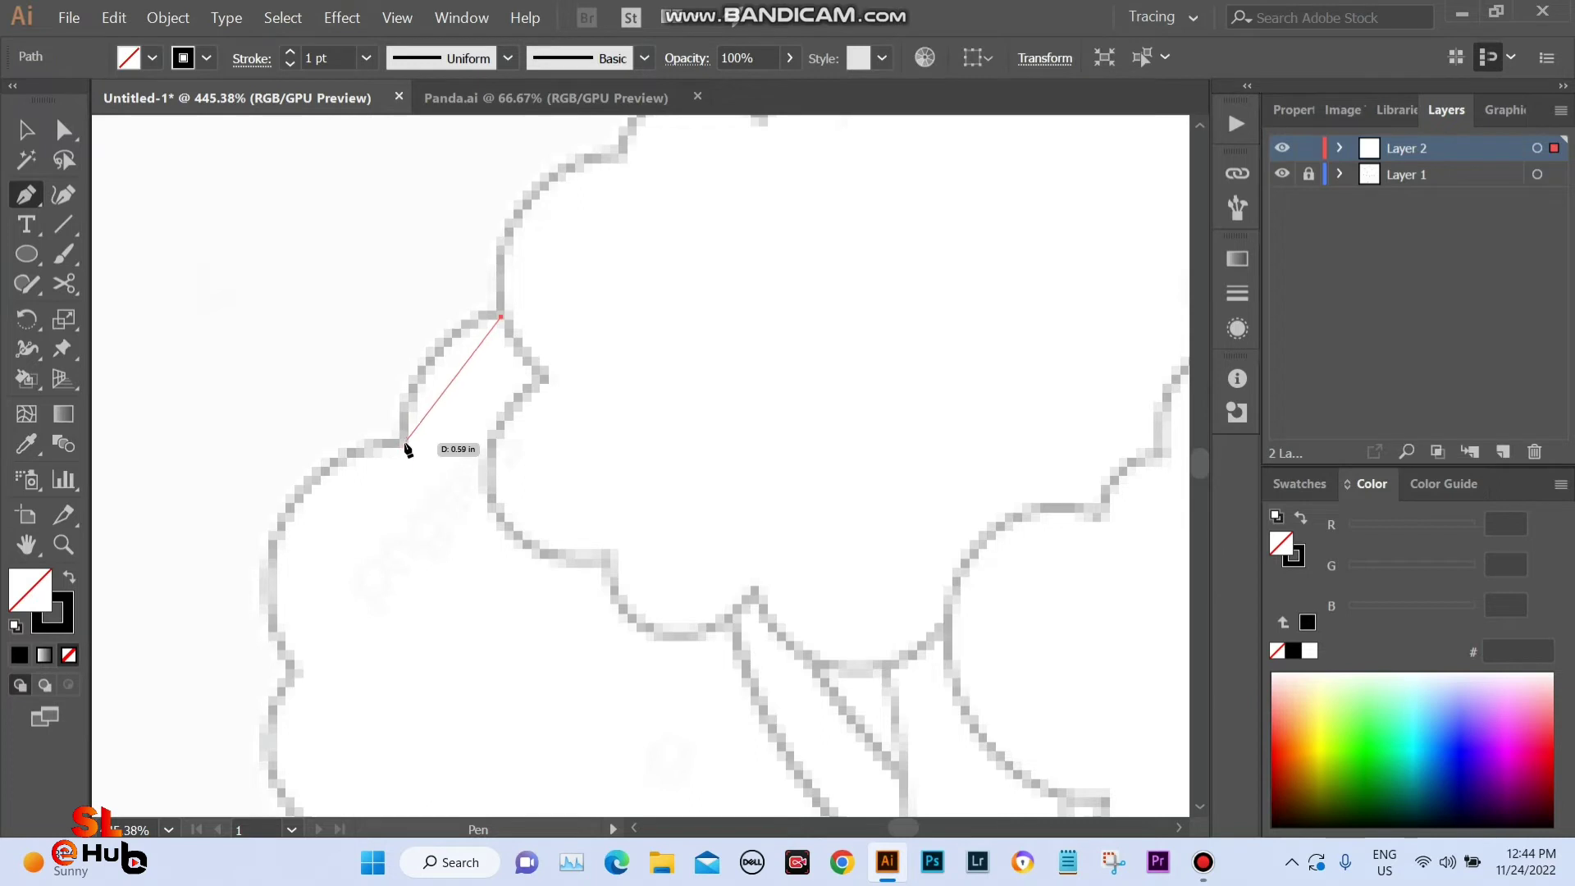
{"action": "left_click_drag", "start_coordinate": [405, 444], "coordinate": [418, 558]}
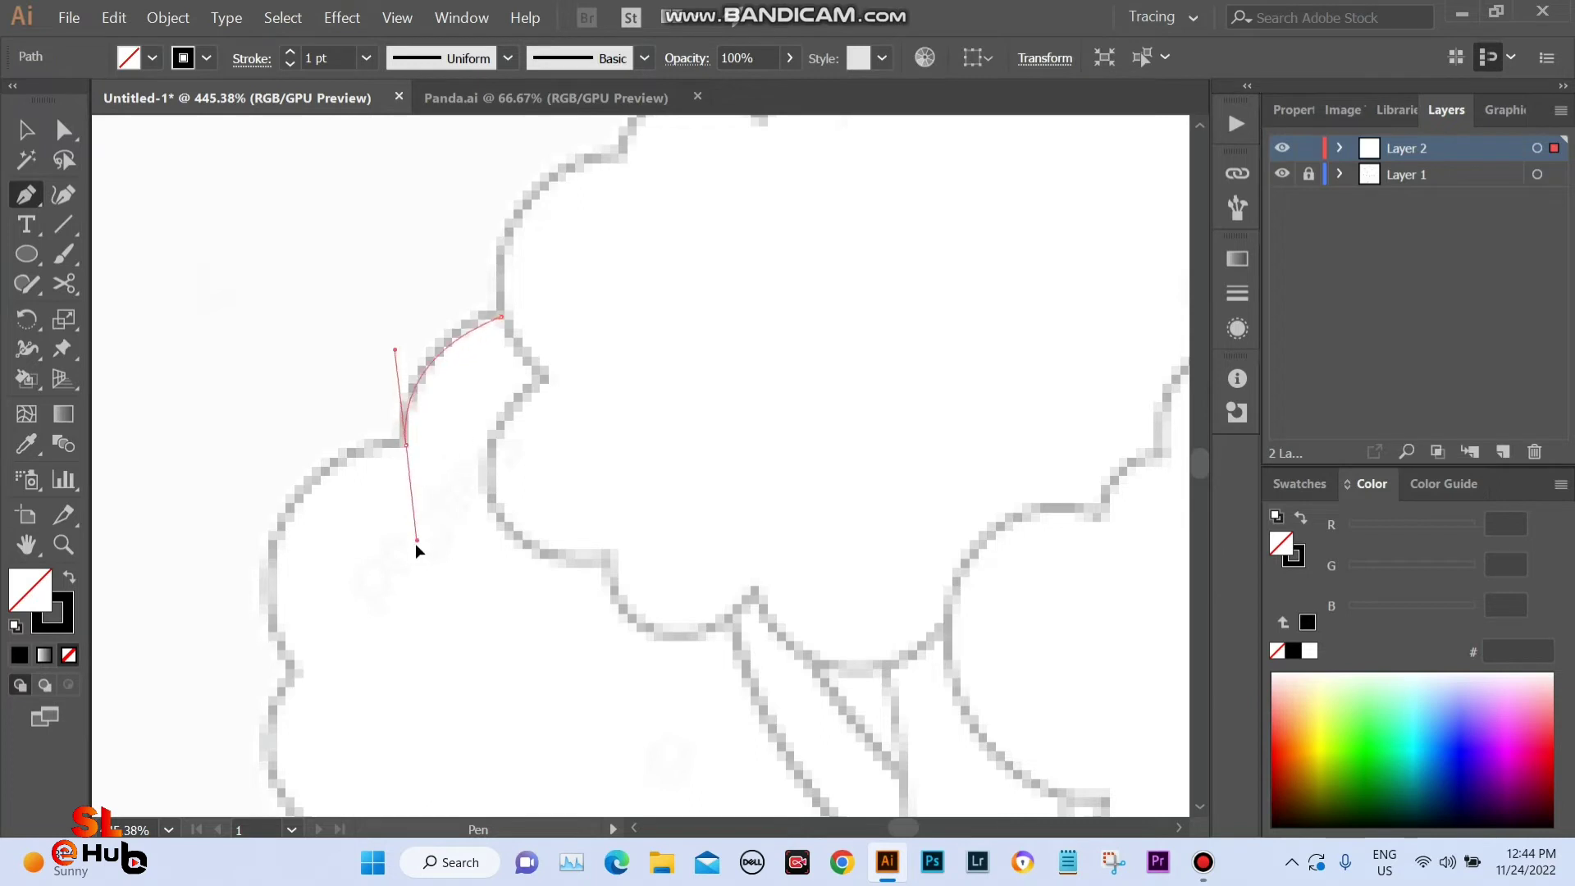
{"action": "left_click", "coordinate": [404, 444]}
{"action": "mouse_move", "coordinate": [274, 549]}
{"action": "left_mouse_down"}
{"action": "mouse_move", "coordinate": [413, 435]}
{"action": "mouse_move", "coordinate": [393, 550]}
{"action": "left_mouse_up"}
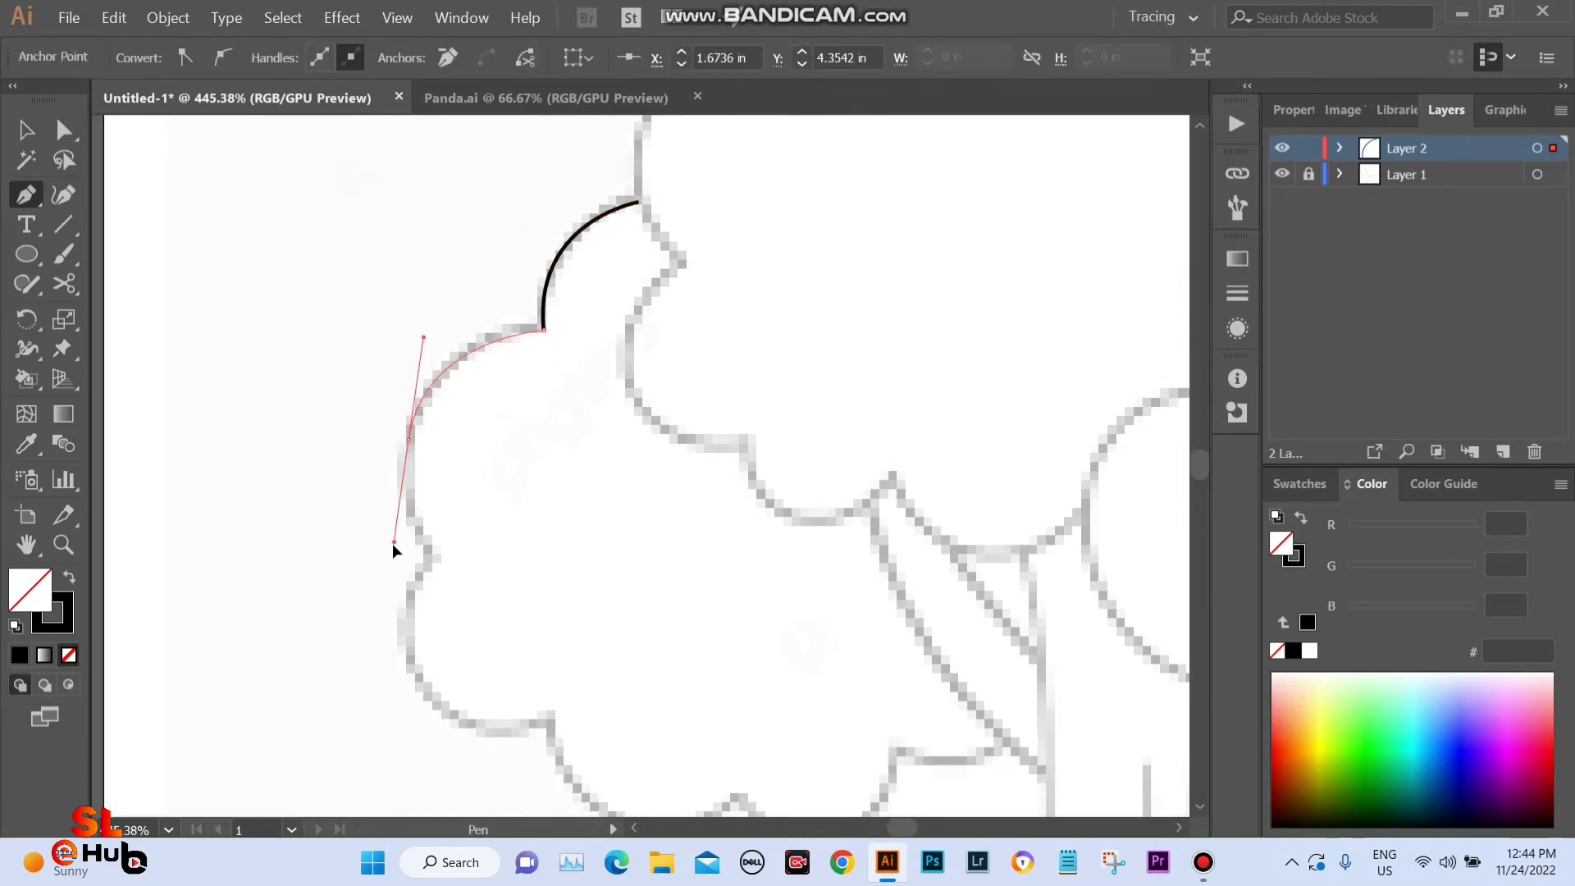
{"action": "mouse_move", "coordinate": [409, 443]}
{"action": "left_mouse_down"}
{"action": "mouse_move", "coordinate": [429, 560]}
{"action": "mouse_move", "coordinate": [467, 596]}
{"action": "left_mouse_up"}
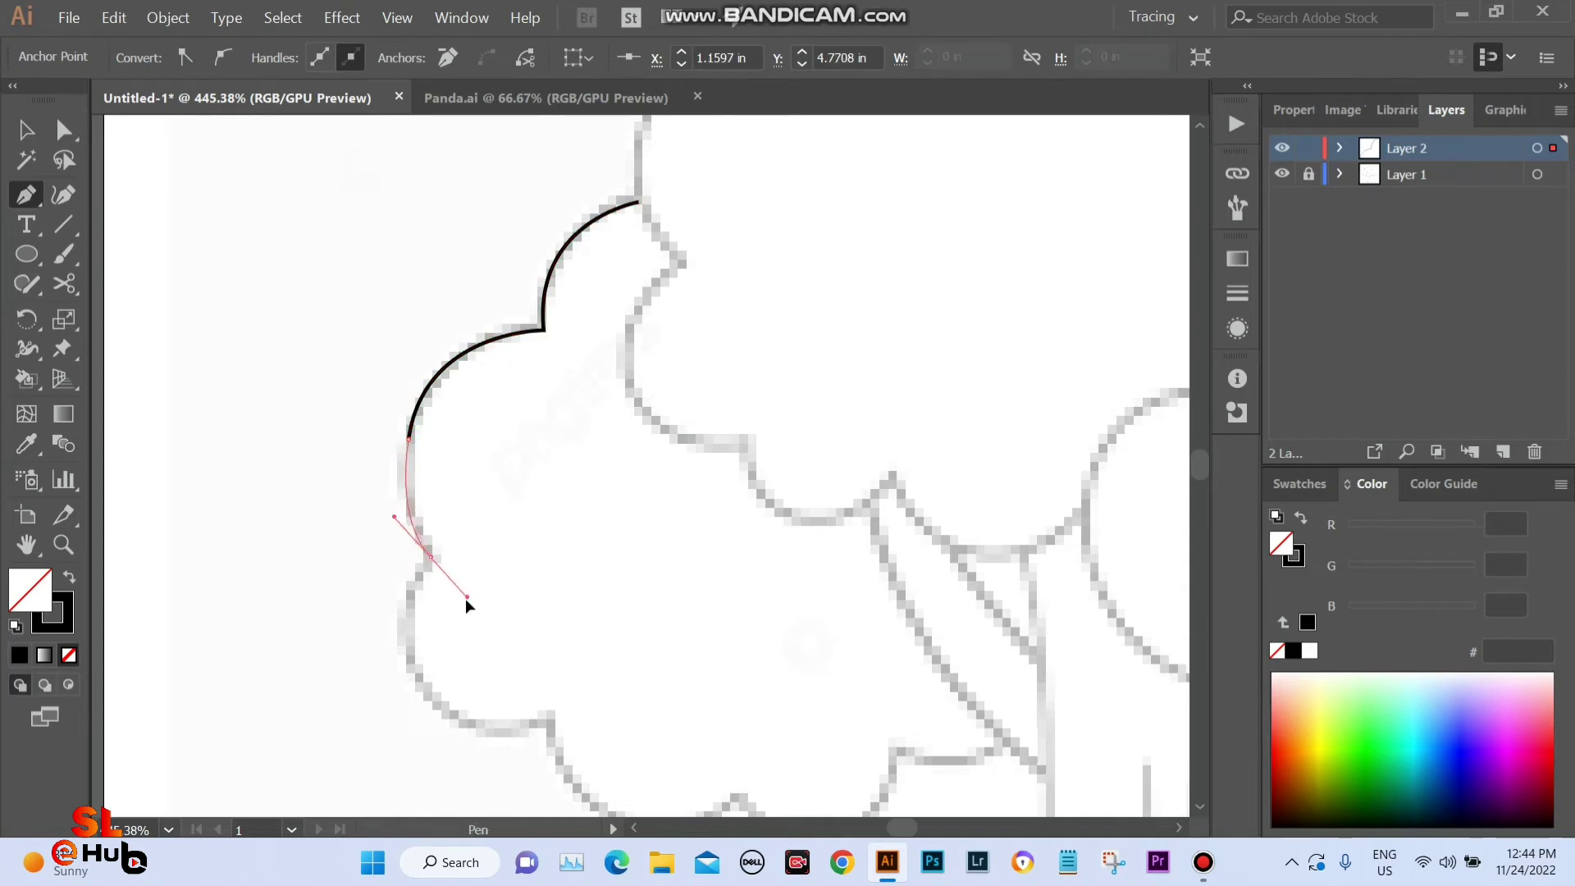
{"action": "left_click", "coordinate": [430, 558]}
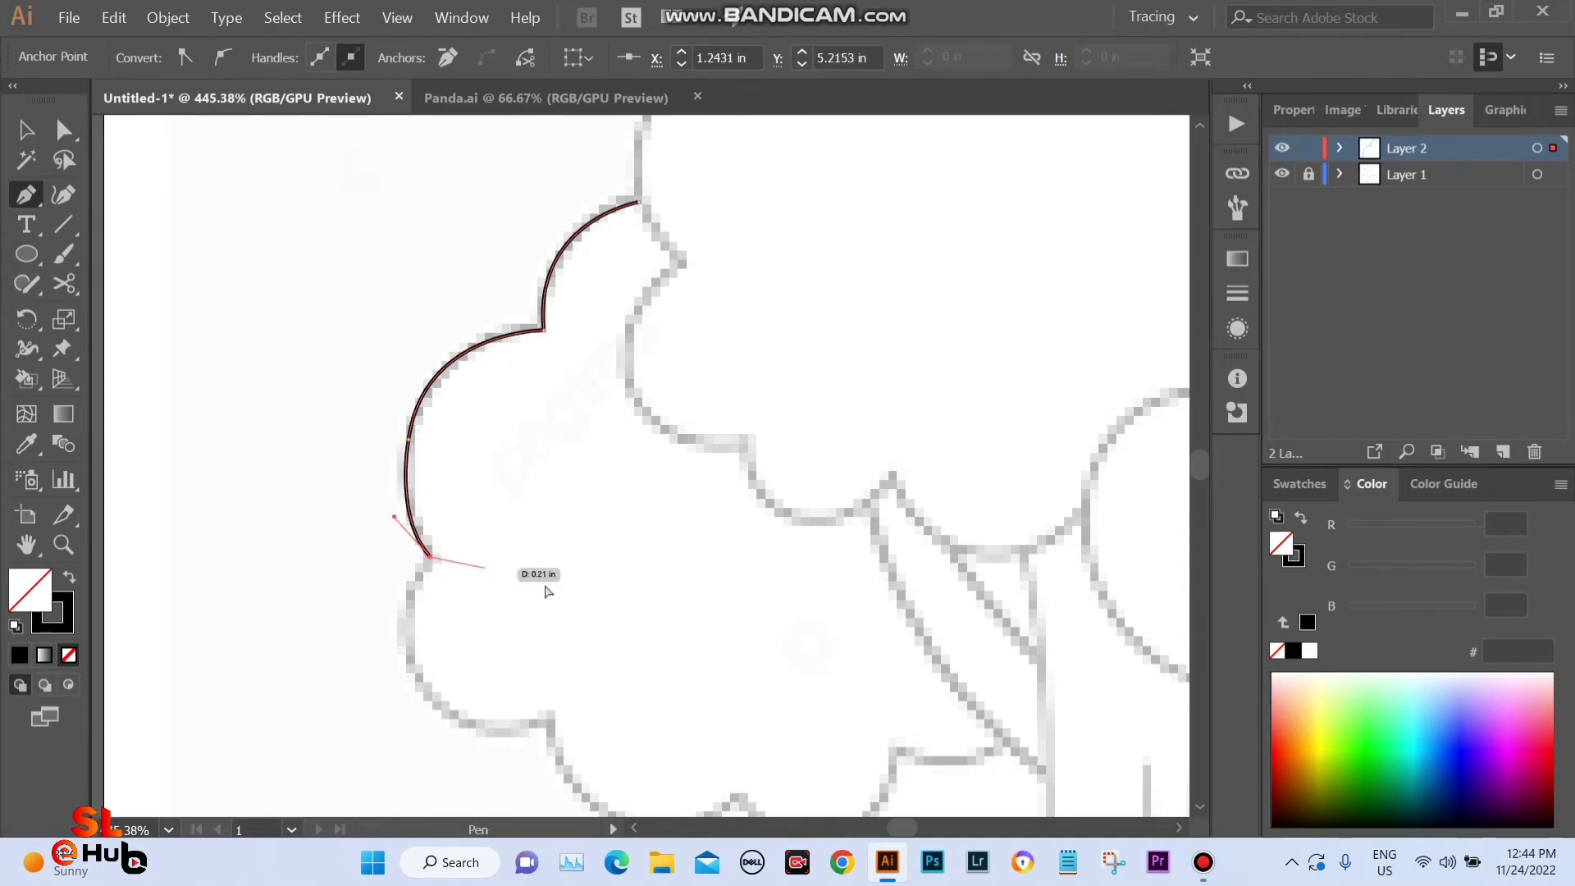
Continue the outline along the crown's lower lobes toward the branch, redoing one misplaced curve.
{"action": "key", "text": "ctrl+minus"}
{"action": "left_click_drag", "start_coordinate": [527, 505], "coordinate": [566, 556]}
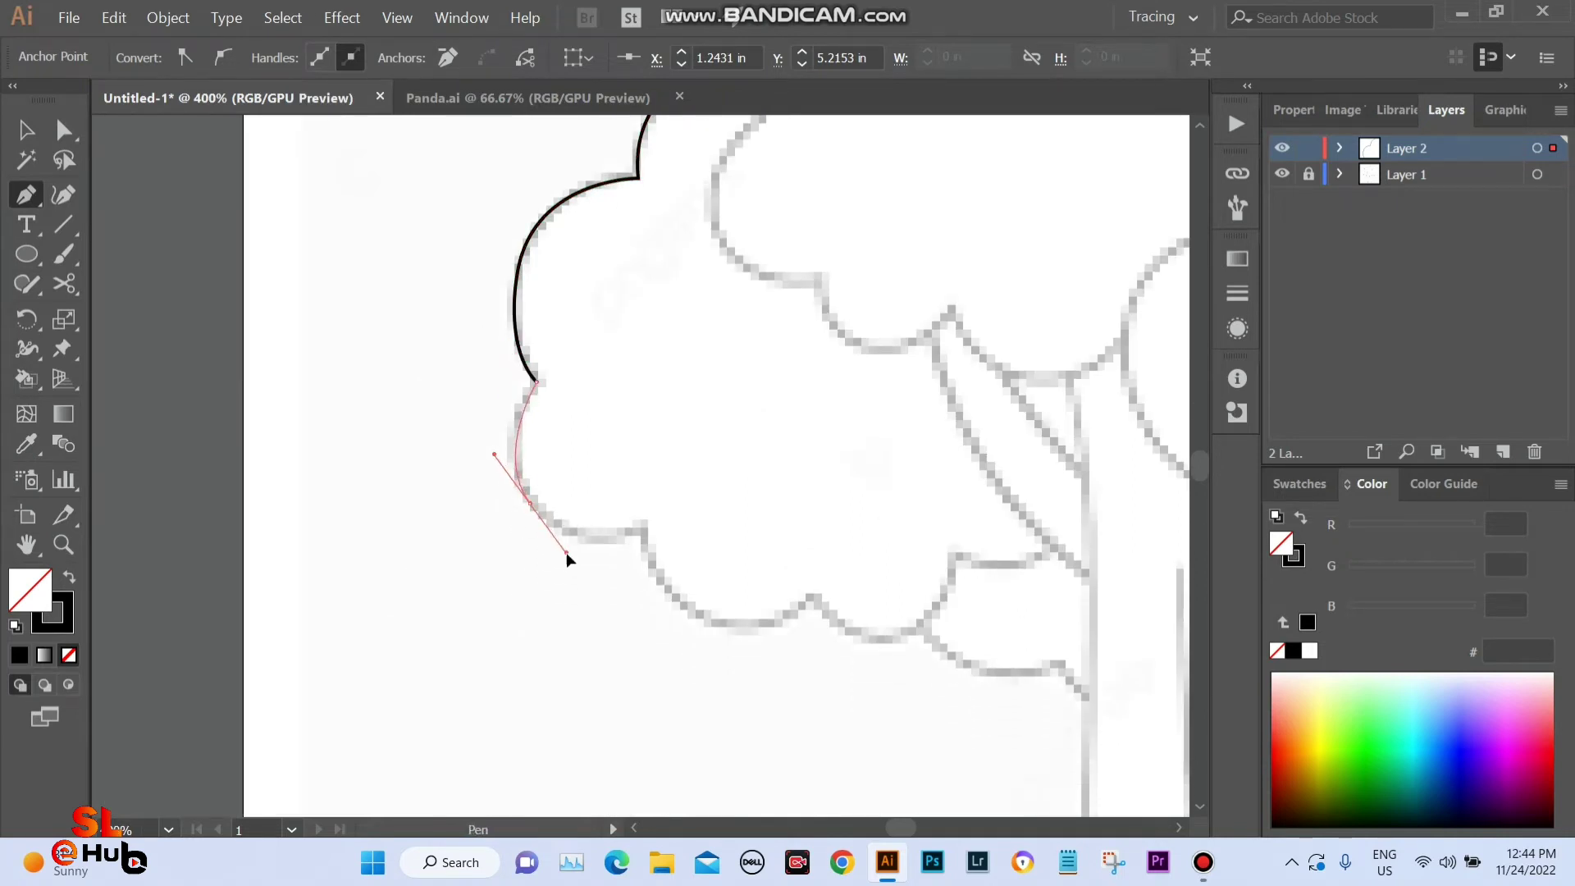
{"action": "left_click", "coordinate": [639, 525]}
{"action": "left_click_drag", "start_coordinate": [700, 615], "coordinate": [756, 650]}
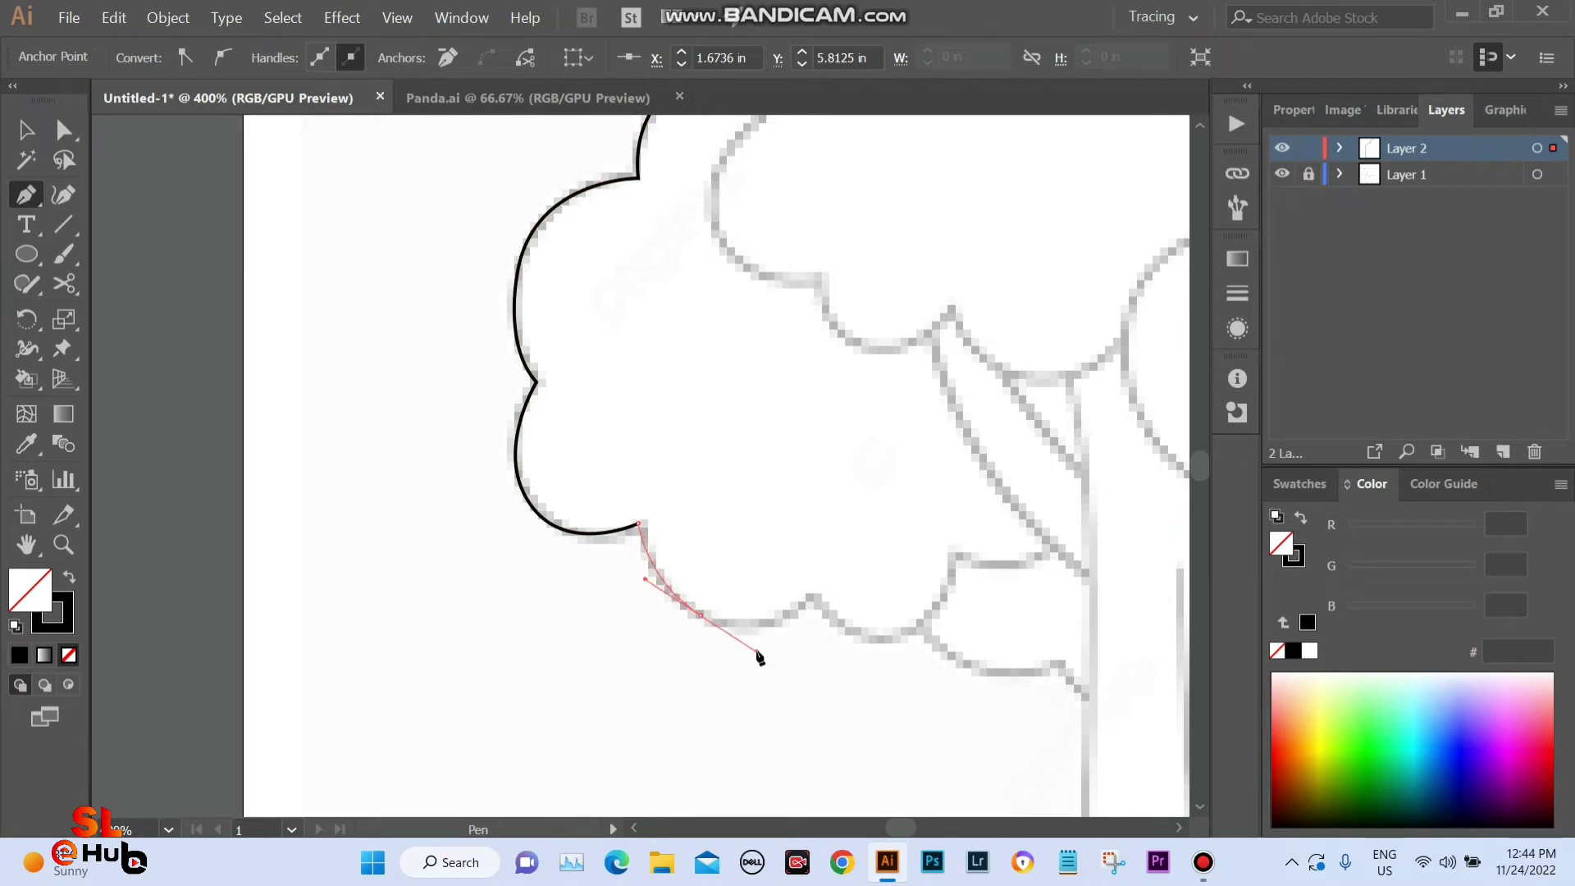
{"action": "left_click_drag", "start_coordinate": [880, 617], "coordinate": [693, 552]}
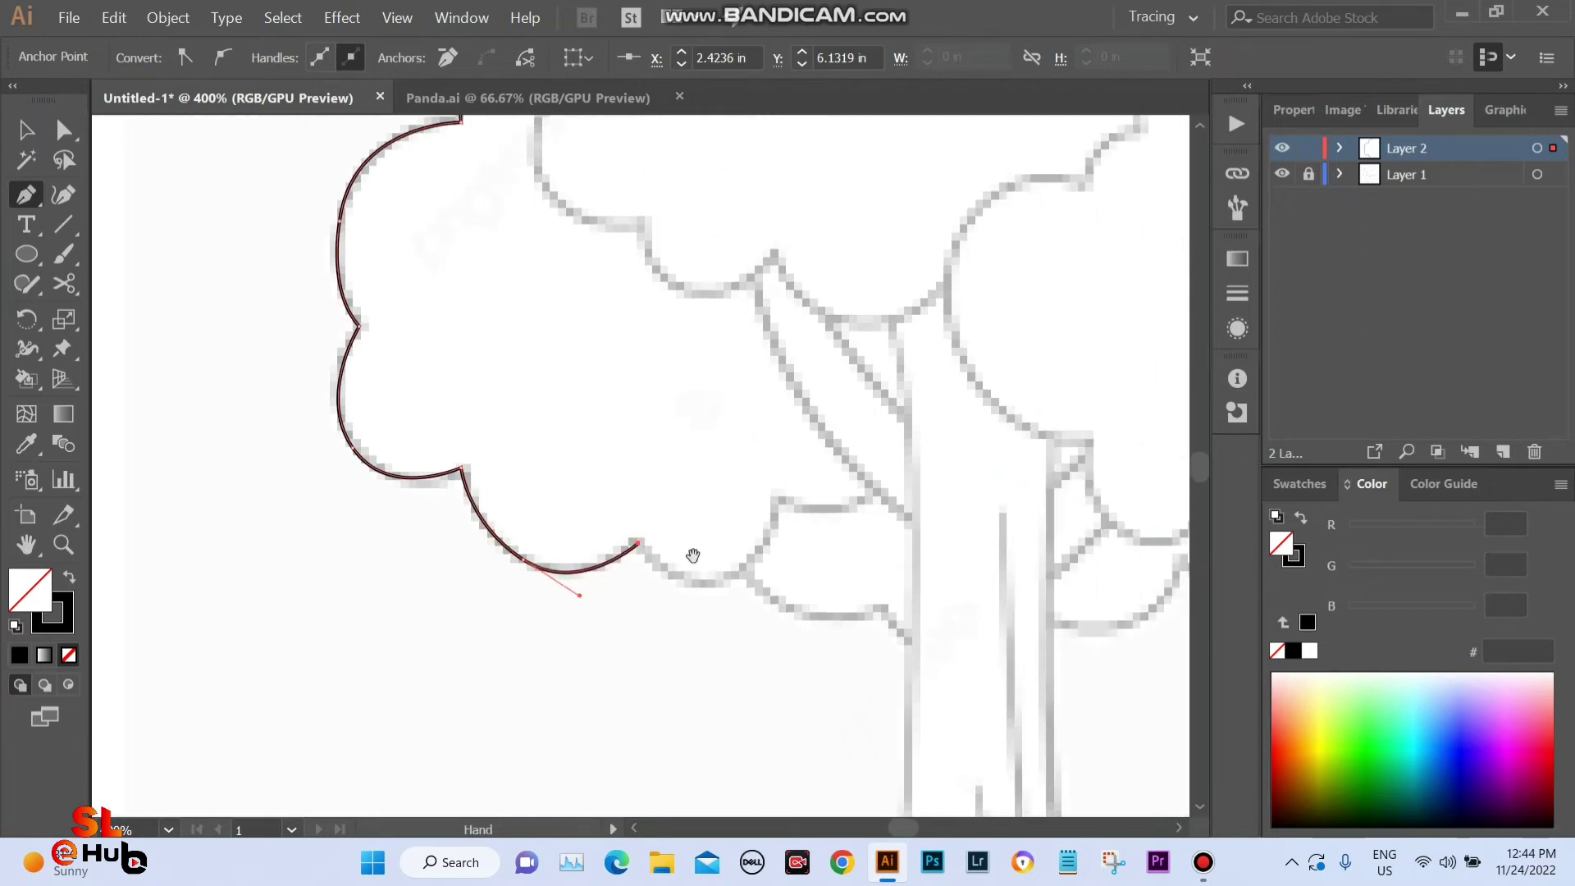
{"action": "key", "text": "ctrl+z"}
{"action": "left_click_drag", "start_coordinate": [525, 566], "coordinate": [583, 579]}
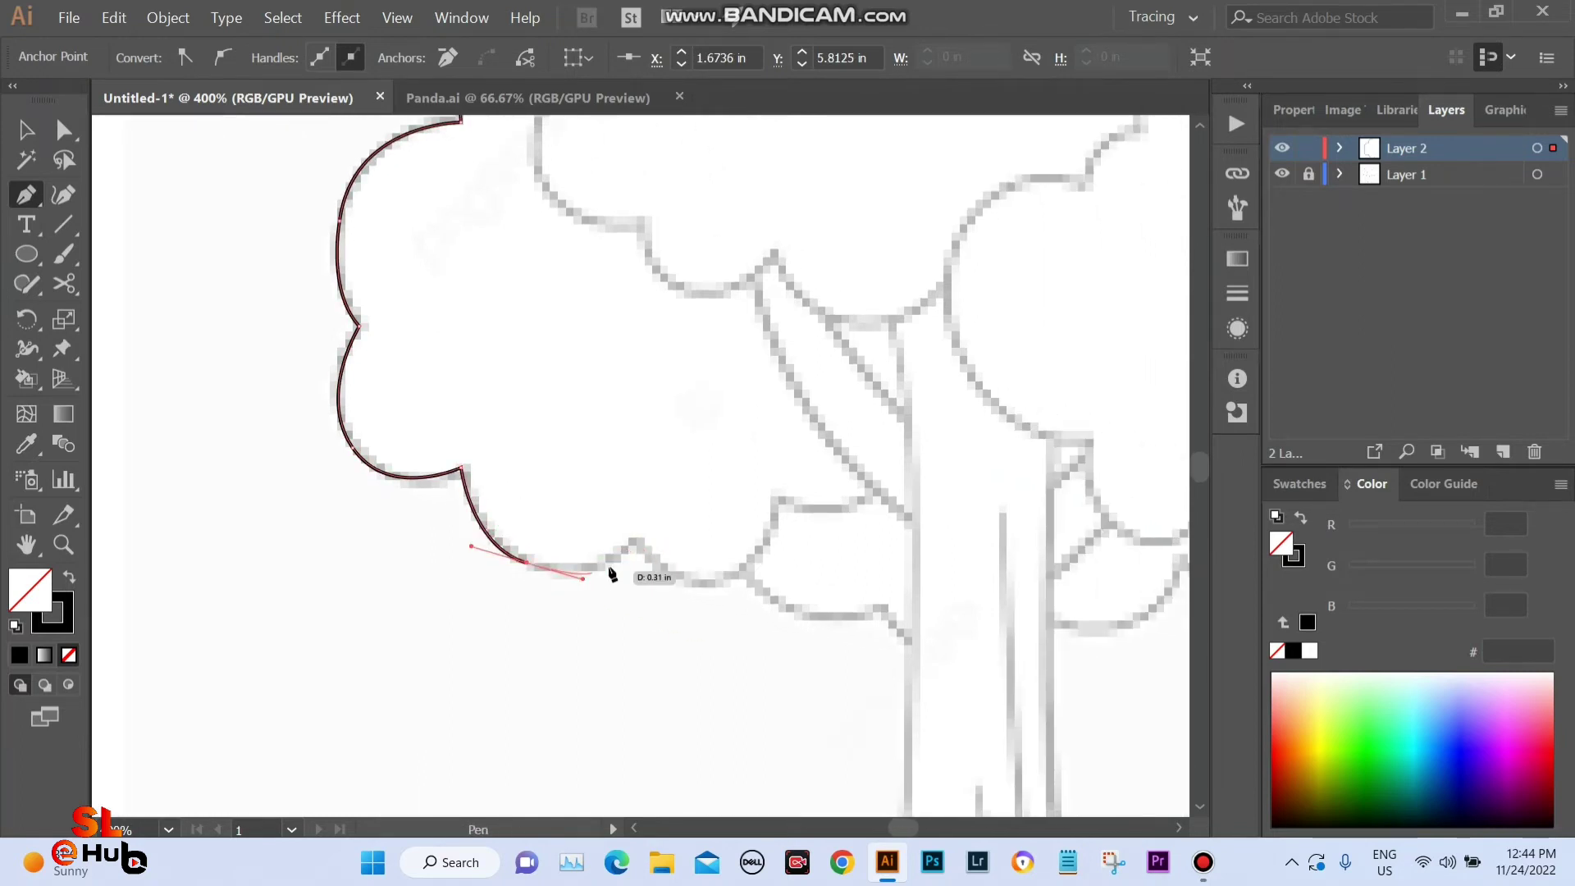
{"action": "left_click", "coordinate": [633, 544]}
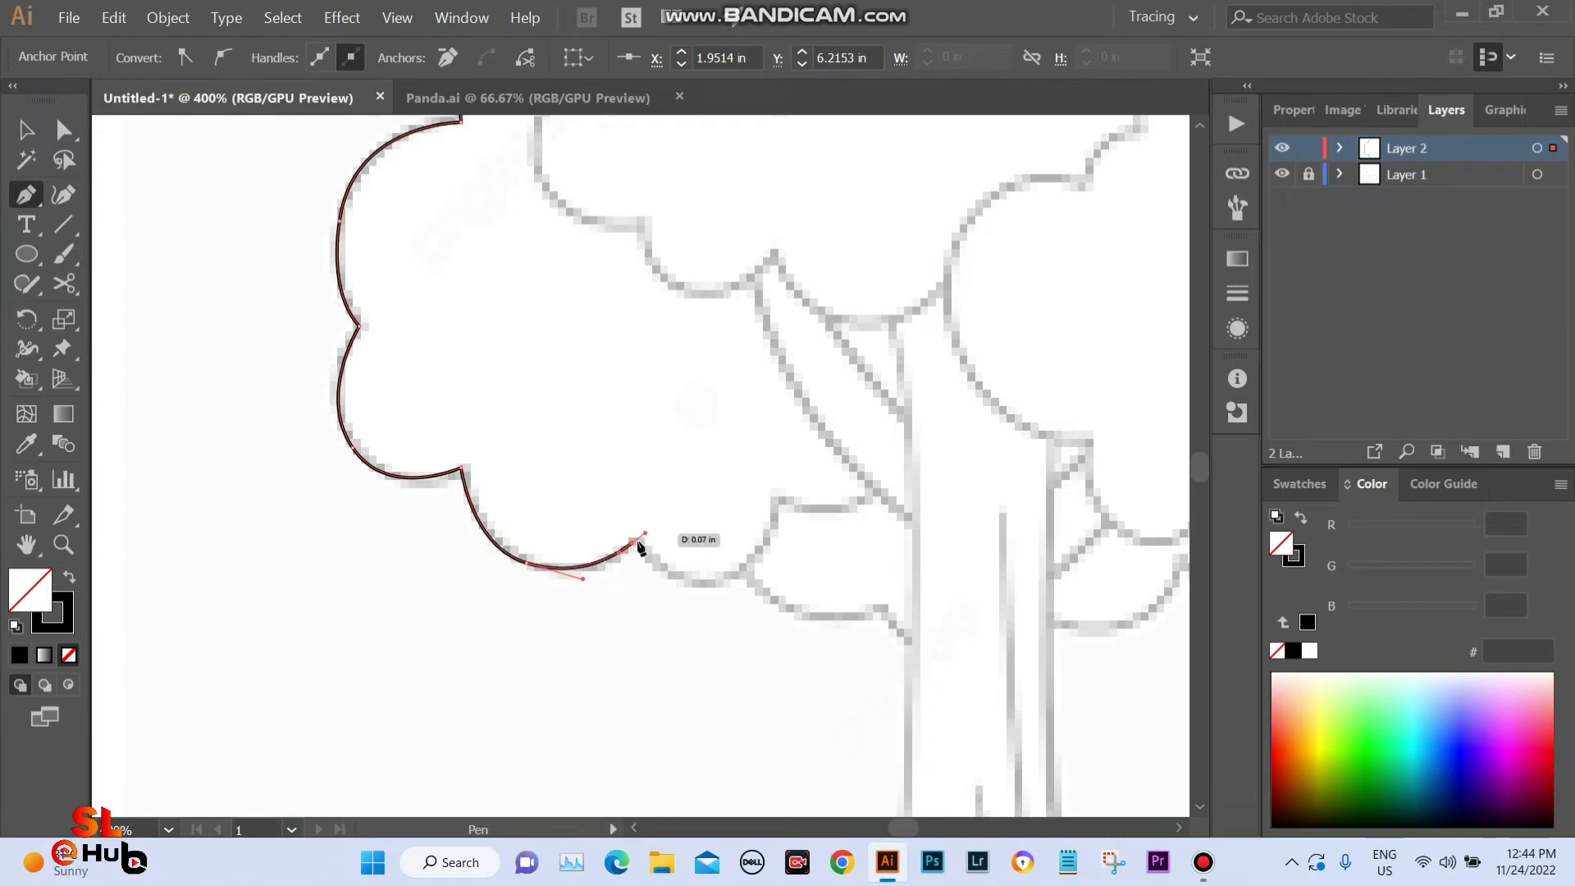
{"action": "mouse_move", "coordinate": [728, 577]}
{"action": "left_mouse_down"}
{"action": "mouse_move", "coordinate": [498, 540]}
{"action": "mouse_move", "coordinate": [519, 555]}
{"action": "left_mouse_up"}
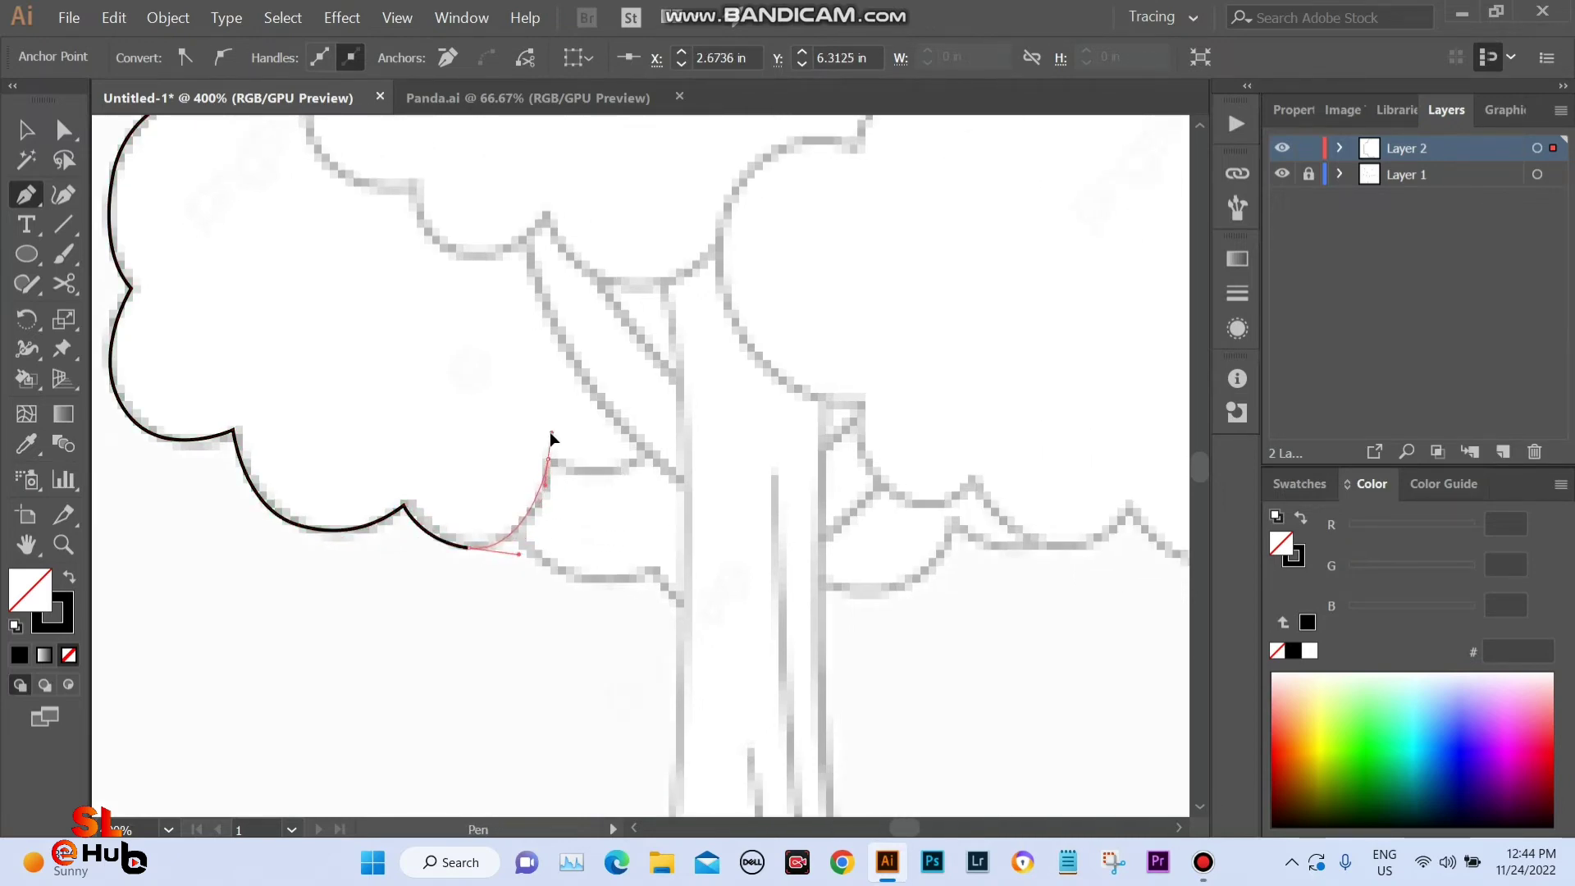
{"action": "left_click_drag", "start_coordinate": [548, 459], "coordinate": [551, 429]}
{"action": "left_click", "coordinate": [548, 461]}
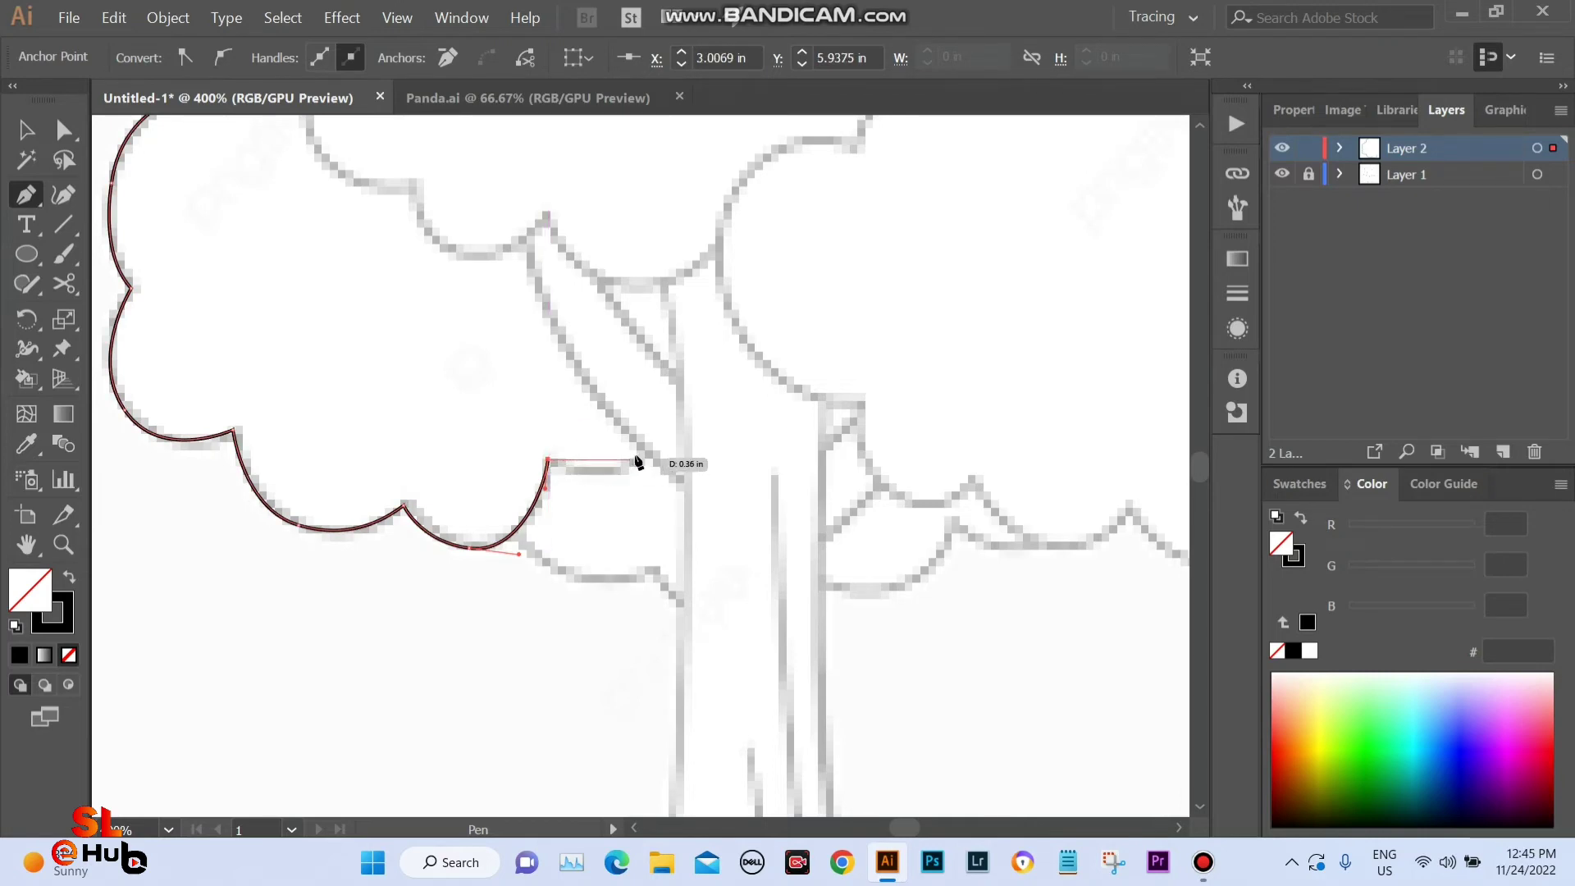
{"action": "left_click_drag", "start_coordinate": [645, 455], "coordinate": [688, 423]}
Resume the open crown outline and curve it up over the first top lobe.
{"action": "key", "text": "v"}
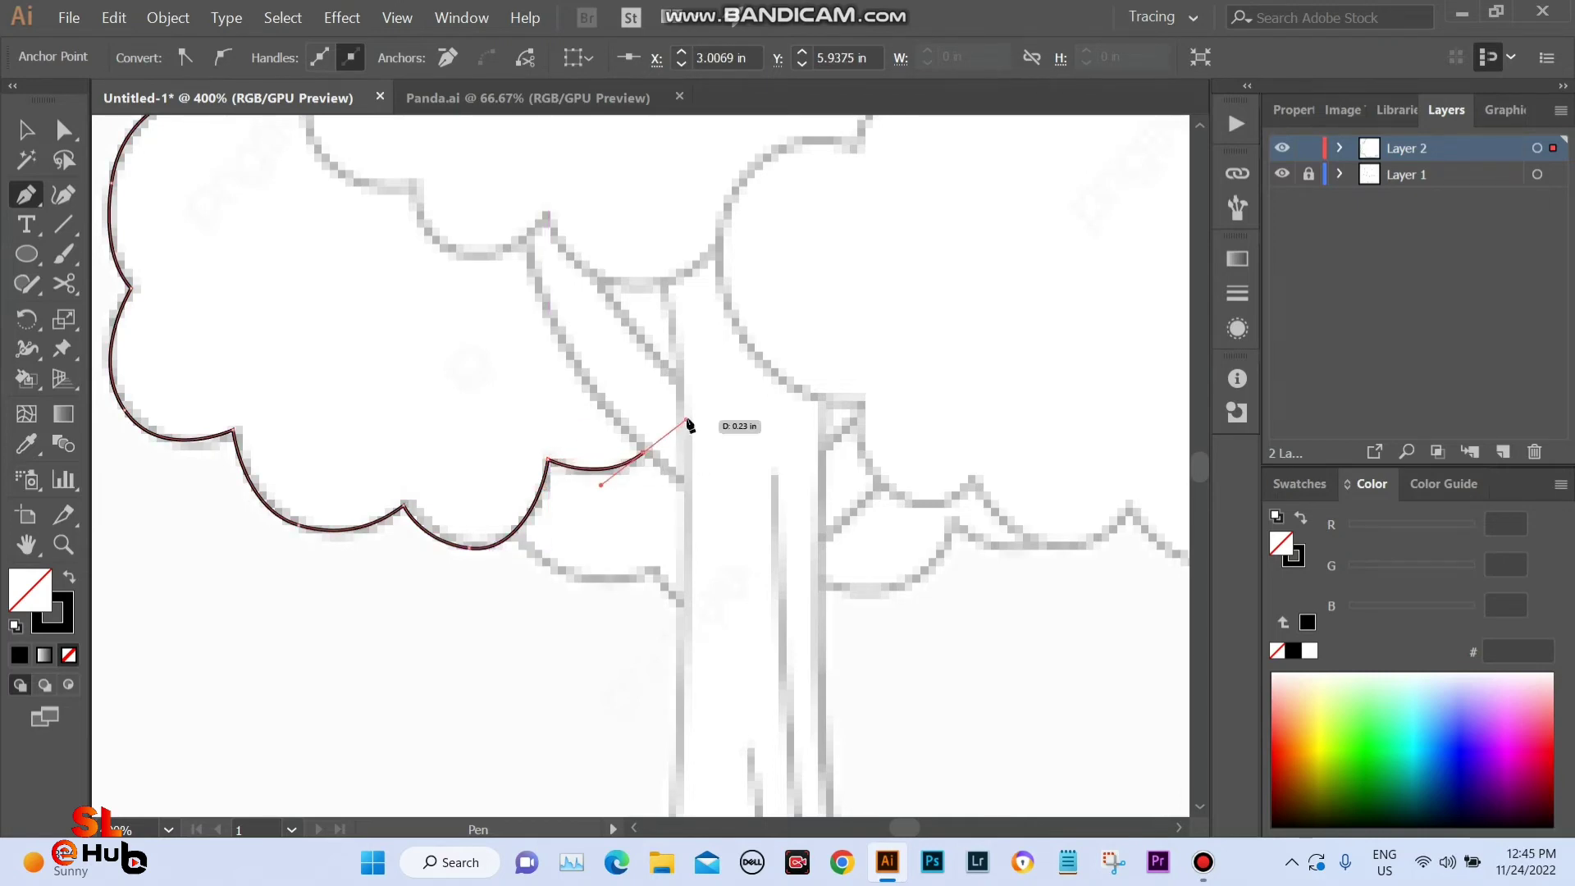
{"action": "scroll", "coordinate": [480, 434], "scroll_direction": "up", "scroll_amount": 5}
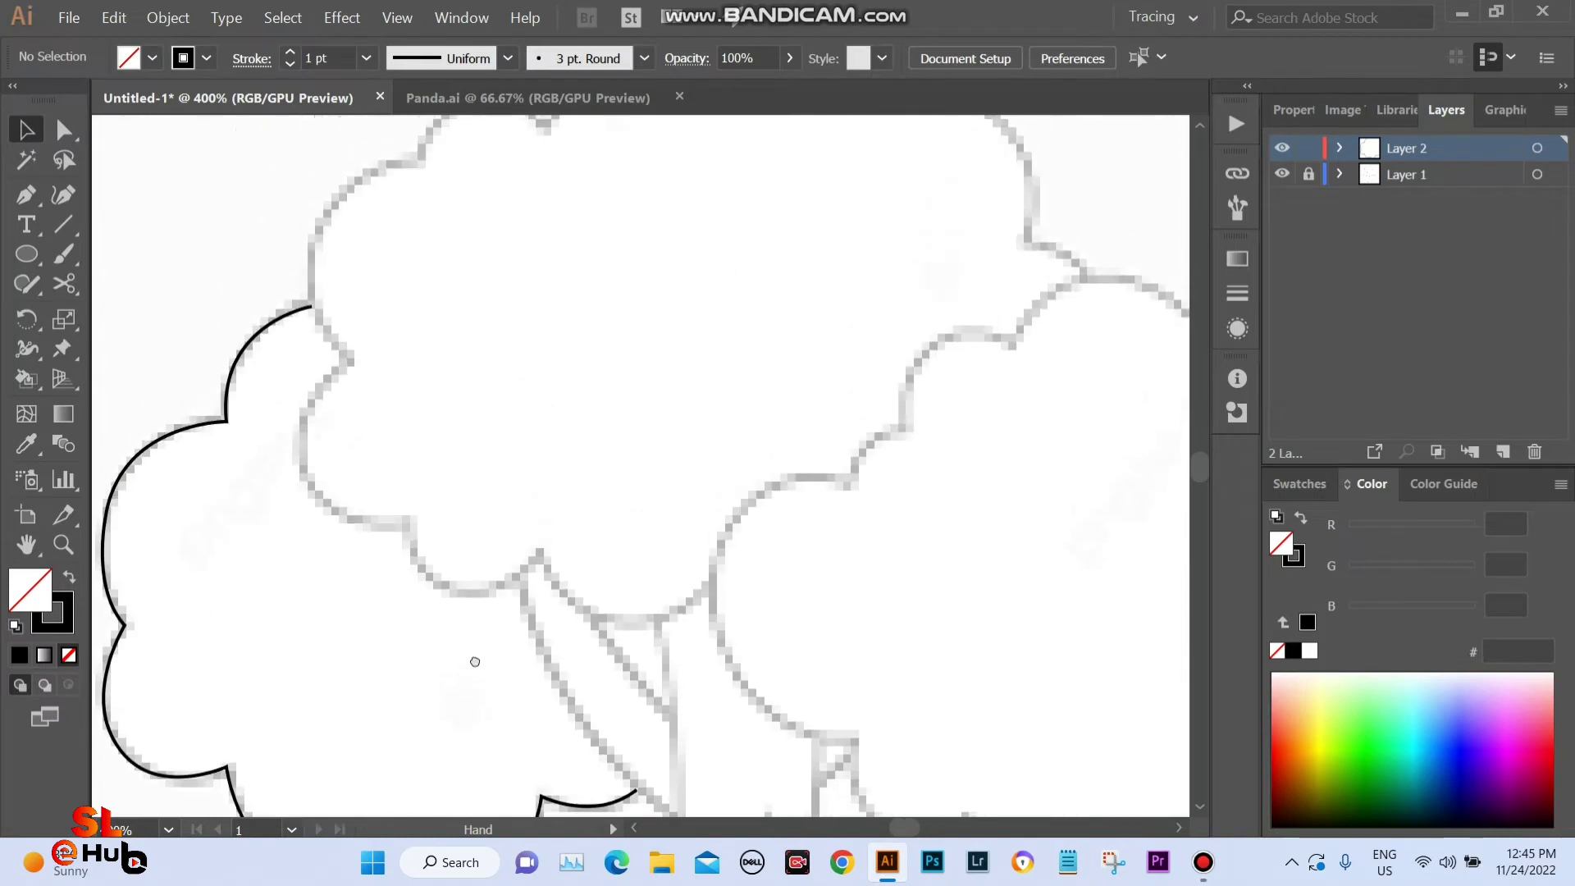
{"action": "scroll", "coordinate": [263, 525], "scroll_direction": "up", "scroll_amount": 1}
{"action": "left_click", "coordinate": [15, 195]}
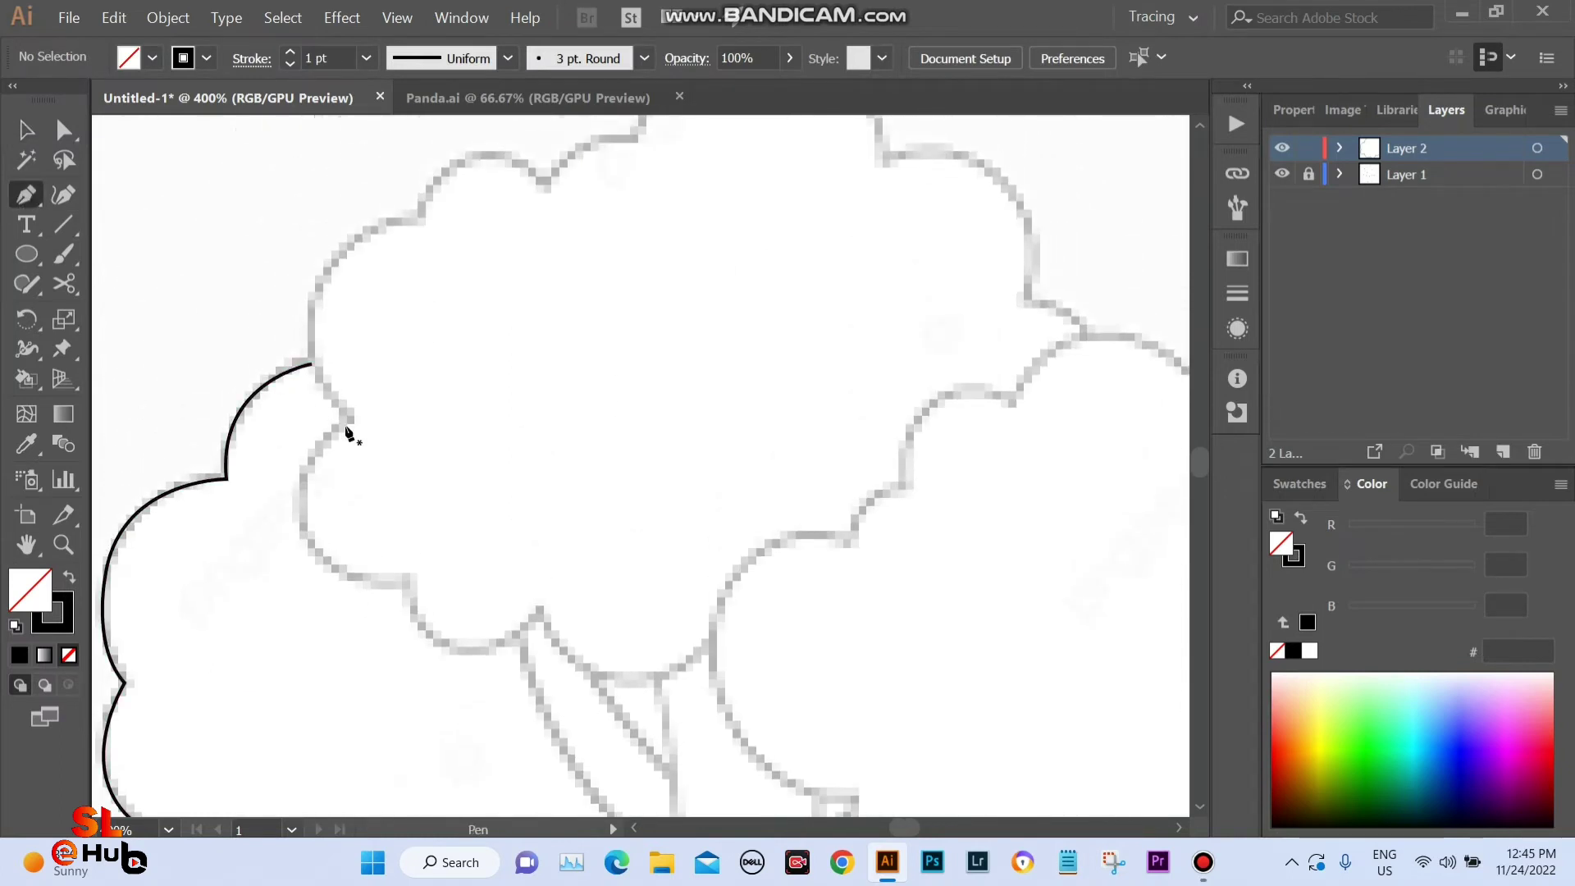
{"action": "left_click", "coordinate": [312, 363]}
{"action": "scroll", "coordinate": [344, 427], "scroll_direction": "up", "scroll_amount": 2}
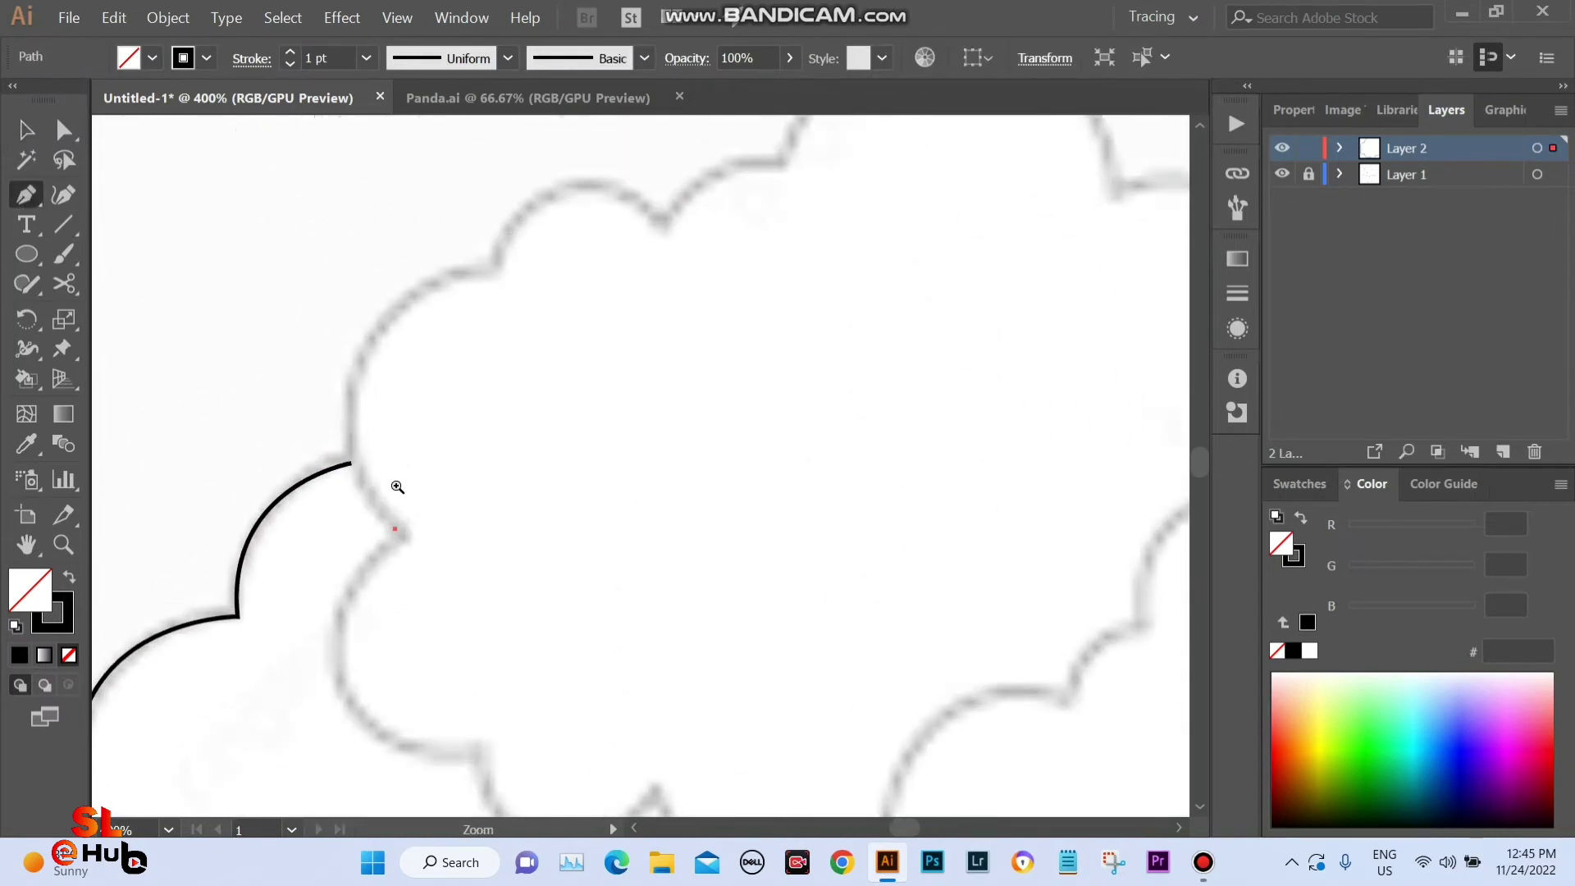
{"action": "left_click_drag", "start_coordinate": [349, 404], "coordinate": [363, 314]}
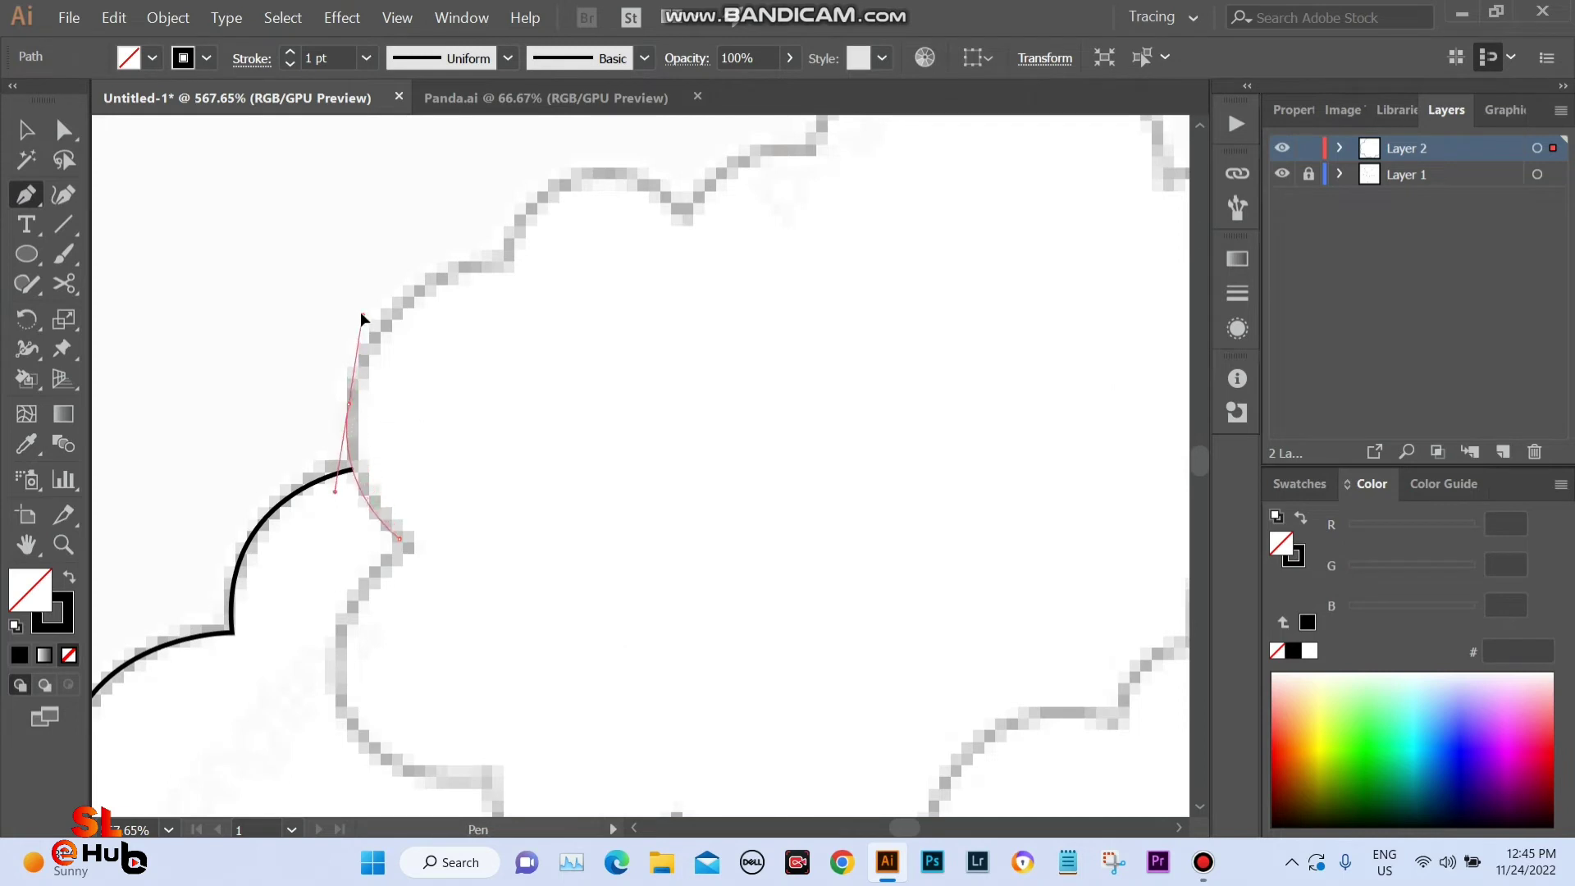
{"action": "mouse_move", "coordinate": [507, 263]}
{"action": "left_mouse_down"}
{"action": "mouse_move", "coordinate": [575, 263]}
{"action": "mouse_move", "coordinate": [515, 267]}
{"action": "left_mouse_up"}
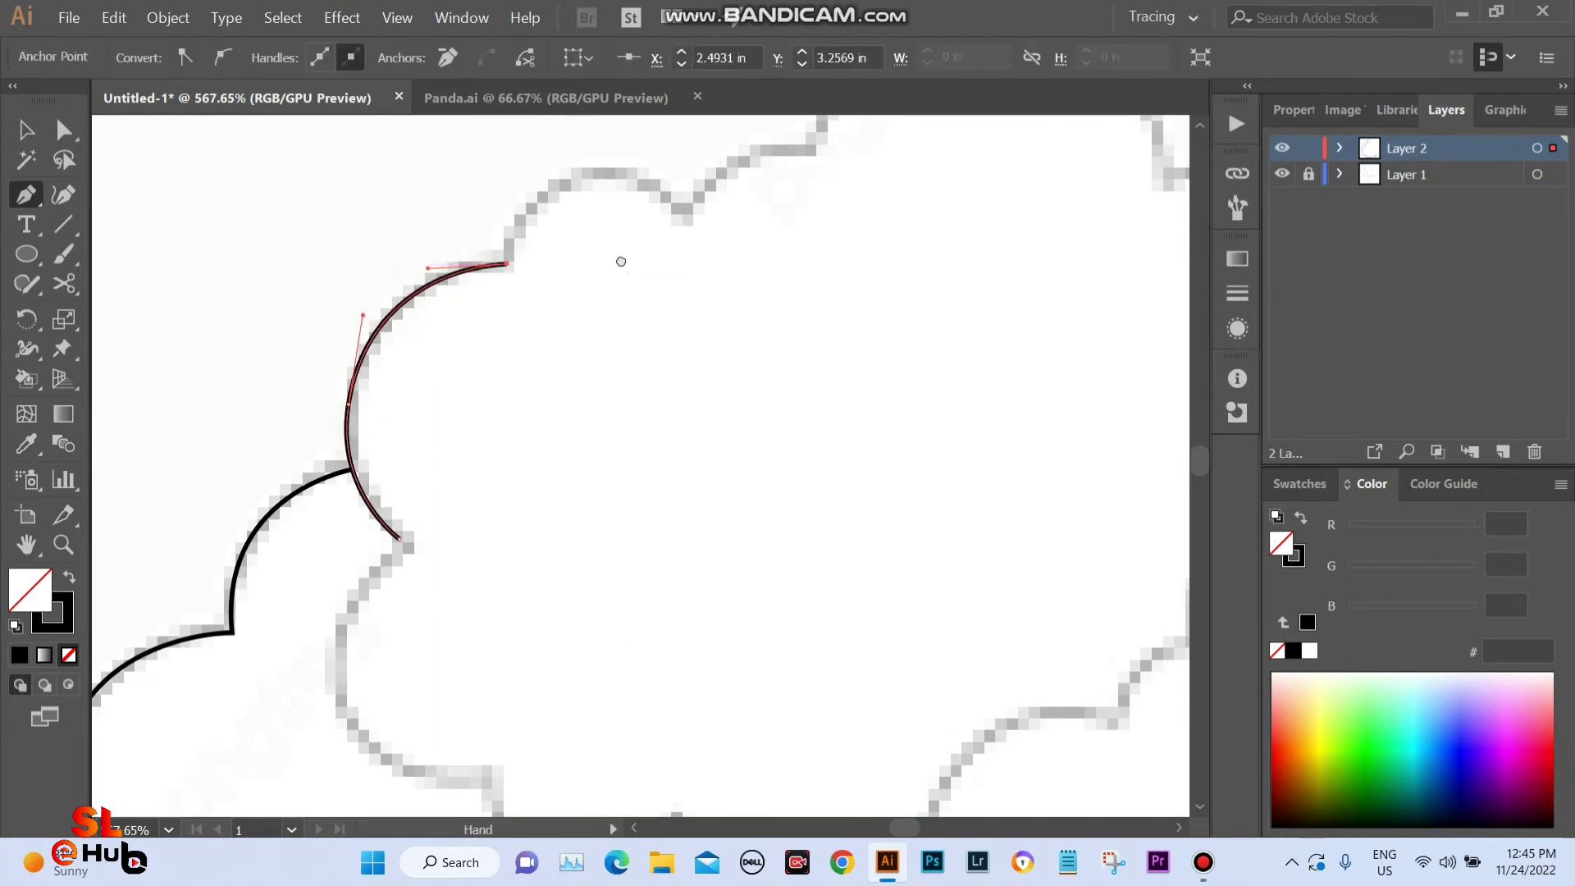
{"action": "left_click_drag", "start_coordinate": [622, 261], "coordinate": [496, 412]}
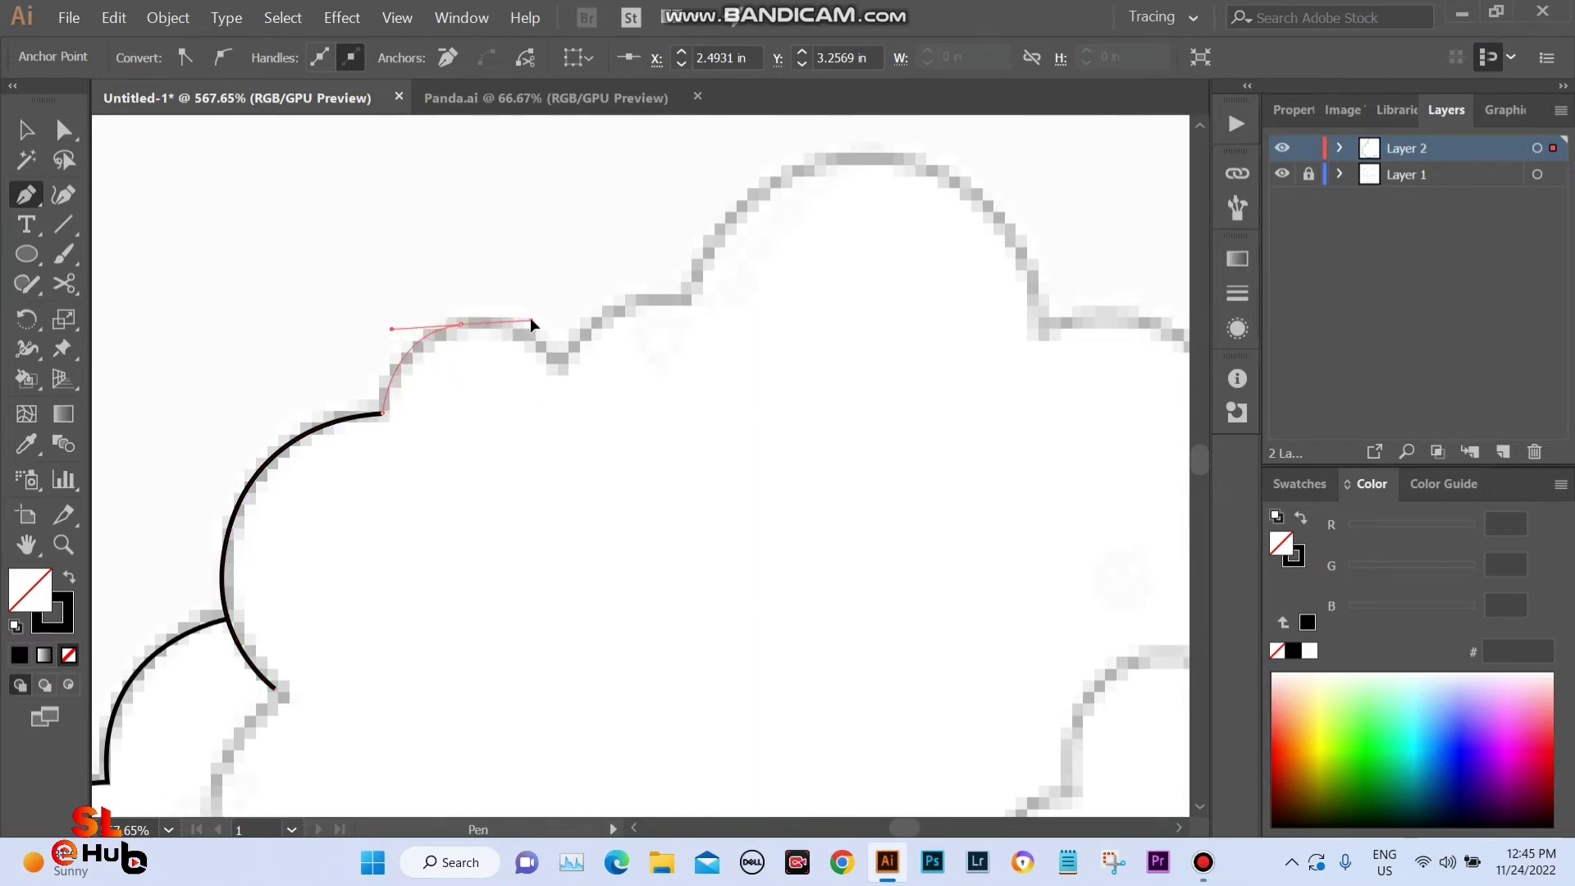
Carry the outline over the tall top lobe down to its base, then deselect and zoom out.
{"action": "left_click", "coordinate": [552, 366]}
{"action": "mouse_move", "coordinate": [661, 325]}
{"action": "left_mouse_down"}
{"action": "mouse_move", "coordinate": [489, 356]}
{"action": "mouse_move", "coordinate": [604, 354]}
{"action": "left_mouse_up"}
{"action": "left_click_drag", "start_coordinate": [516, 336], "coordinate": [318, 454]}
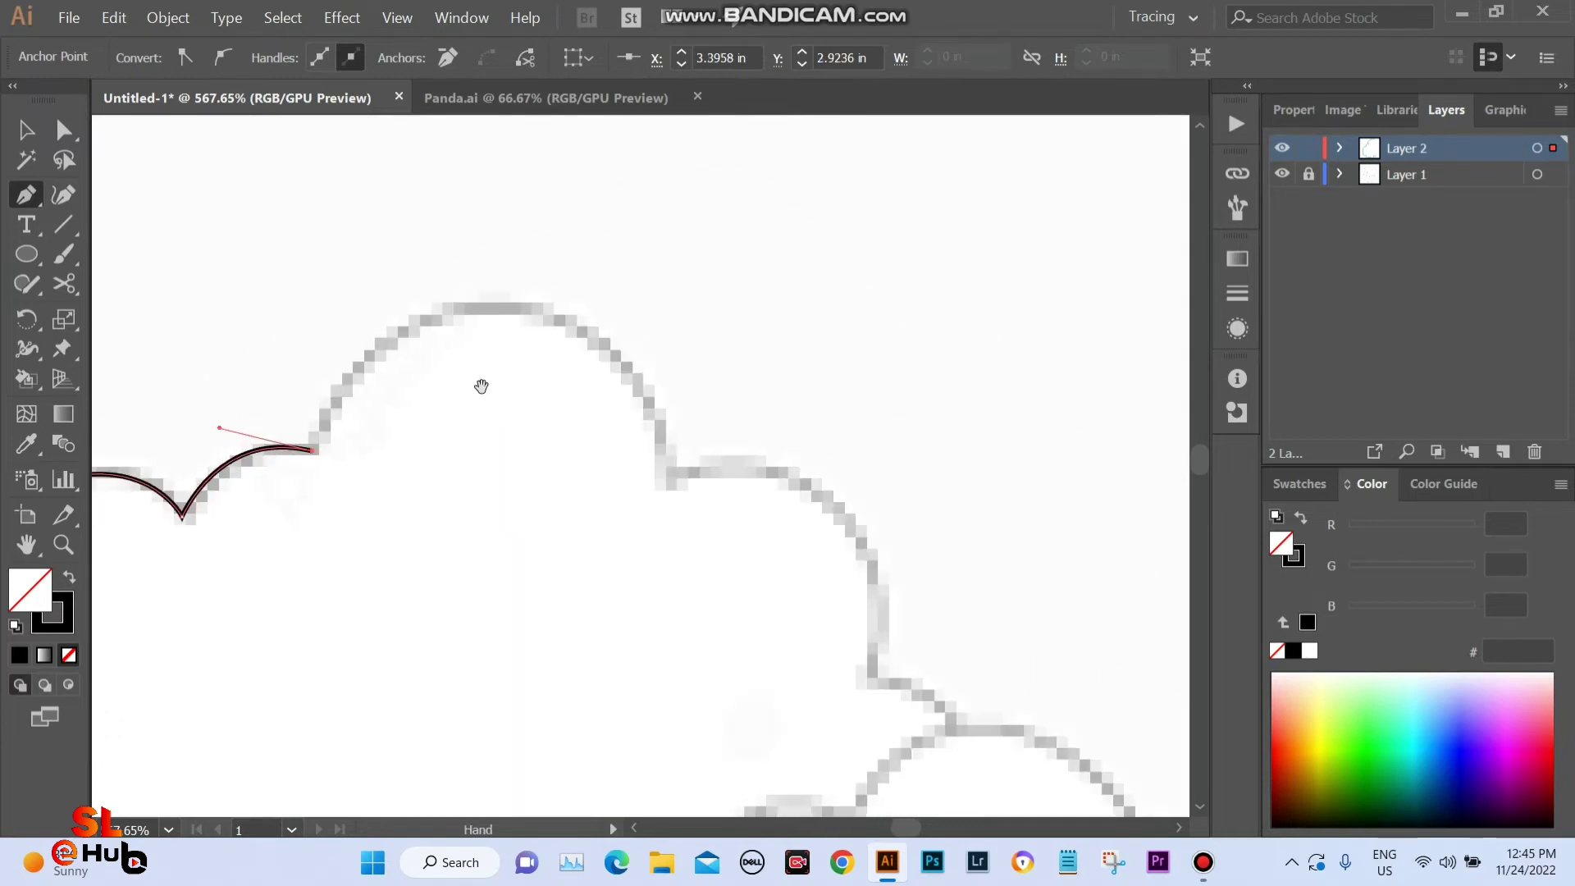
{"action": "left_click_drag", "start_coordinate": [488, 305], "coordinate": [612, 314]}
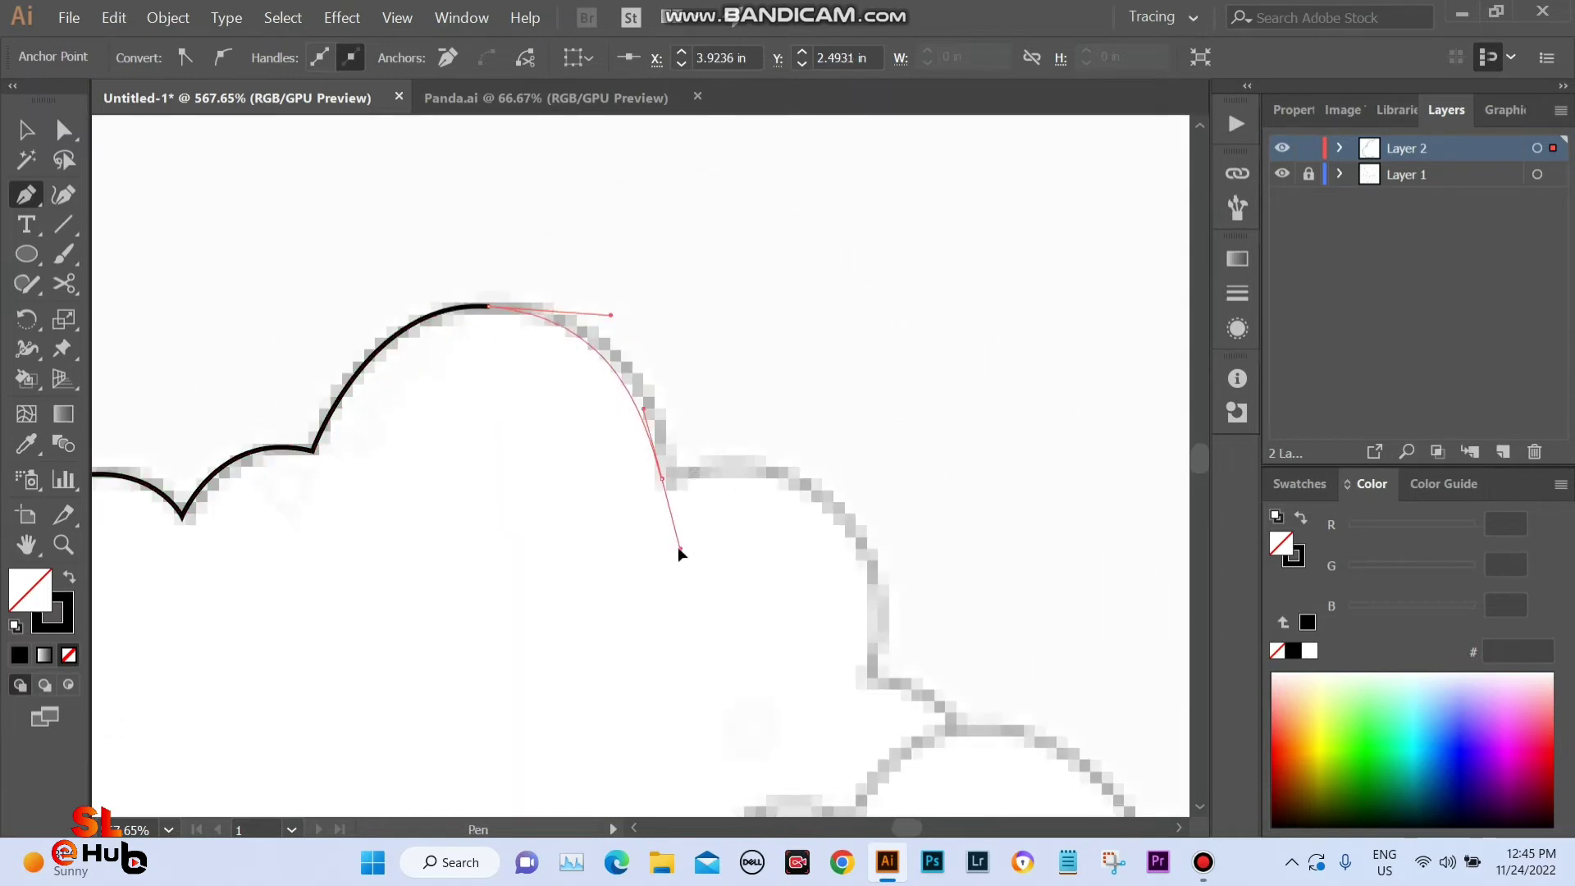
{"action": "left_click_drag", "start_coordinate": [661, 476], "coordinate": [757, 505]}
{"action": "mouse_move", "coordinate": [661, 477]}
{"action": "left_mouse_down"}
{"action": "mouse_move", "coordinate": [563, 416]}
{"action": "mouse_move", "coordinate": [648, 457]}
{"action": "left_mouse_up"}
{"action": "left_click", "coordinate": [624, 574]}
{"action": "left_click_drag", "start_coordinate": [656, 589], "coordinate": [514, 358]}
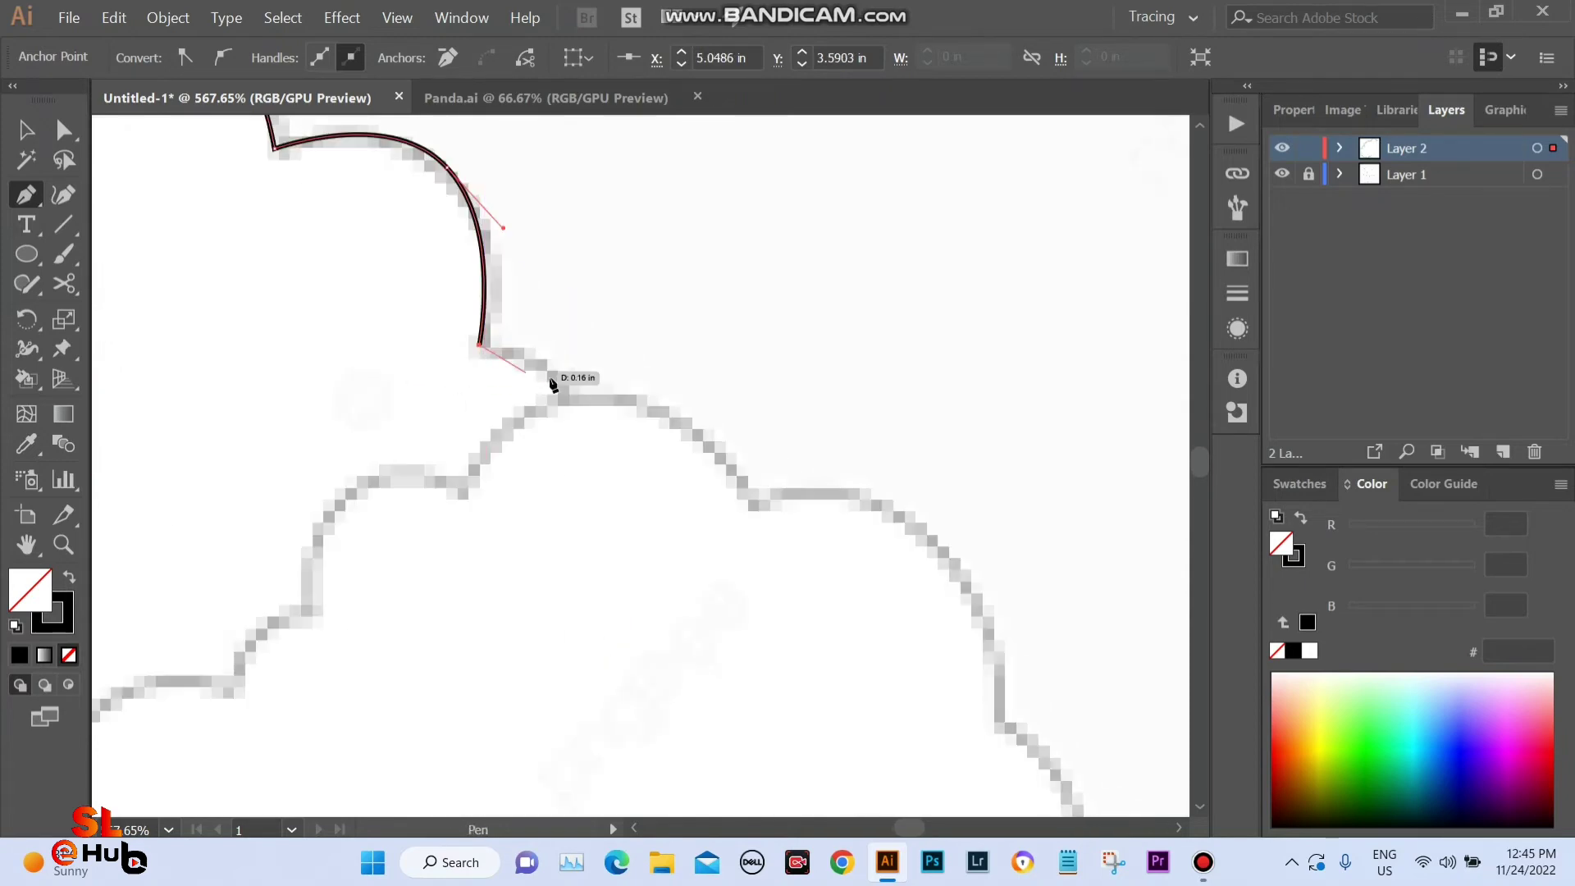
{"action": "left_click", "coordinate": [573, 402], "text": "ctrl"}
{"action": "left_click", "coordinate": [587, 456], "text": "ctrl"}
{"action": "key", "text": "v"}
{"action": "key", "text": "ctrl+minus"}
{"action": "key", "text": "ctrl+minus"}
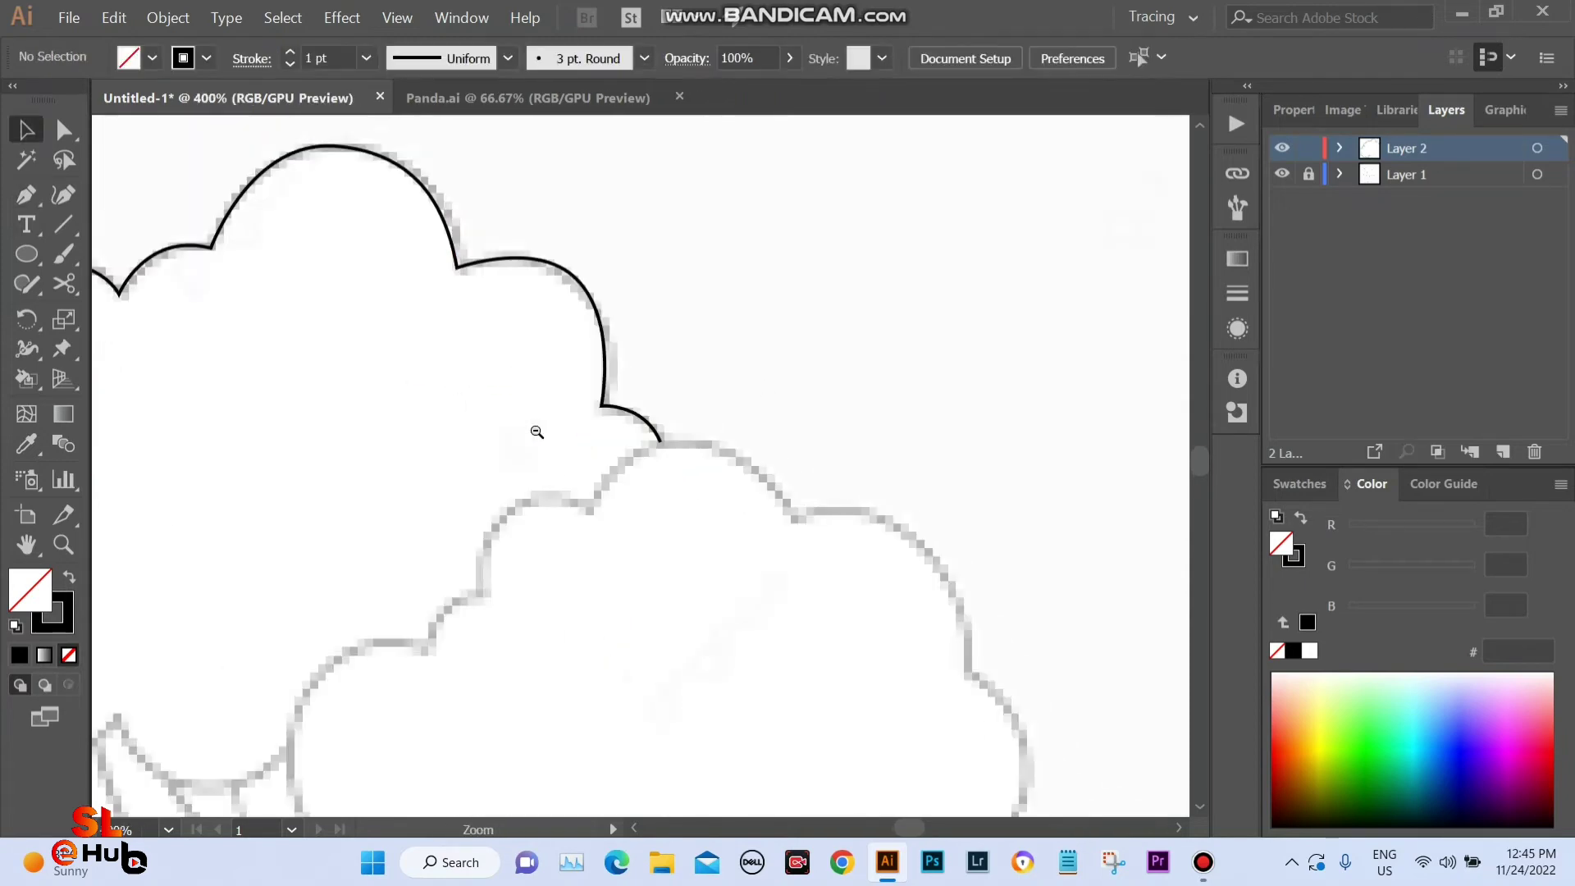
{"action": "key", "text": "ctrl+minus"}
{"action": "key", "text": "ctrl+minus"}
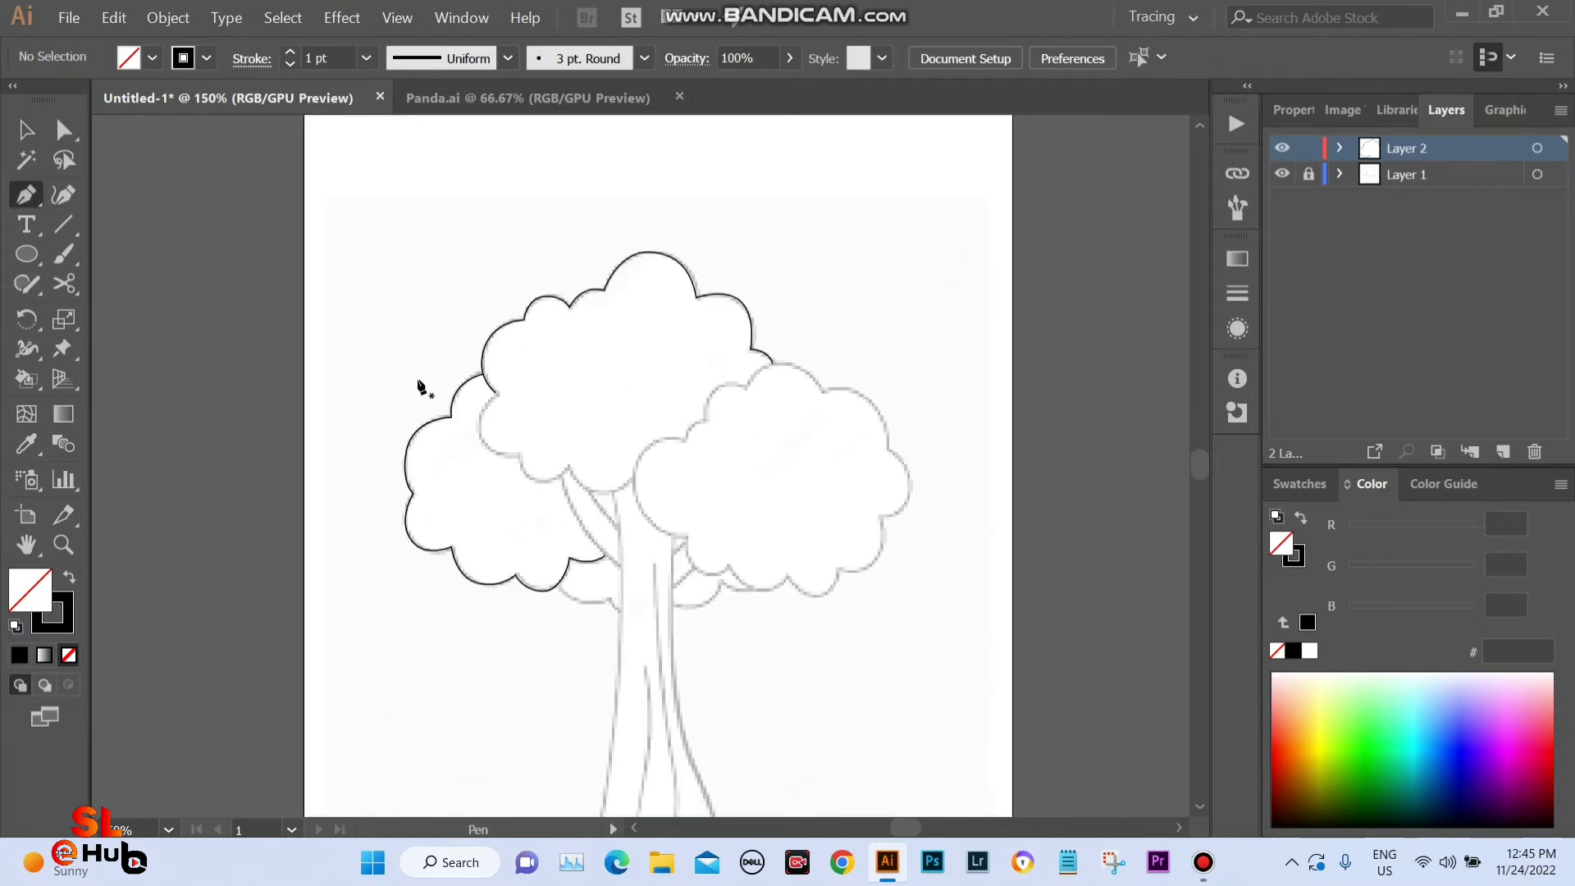
Extend the previous outline around the inner lobe and along the crown's underside.
{"action": "key", "text": "p"}
{"action": "scroll", "coordinate": [422, 387], "scroll_direction": "up", "scroll_amount": 5, "text": "alt"}
{"action": "left_click", "coordinate": [405, 306]}
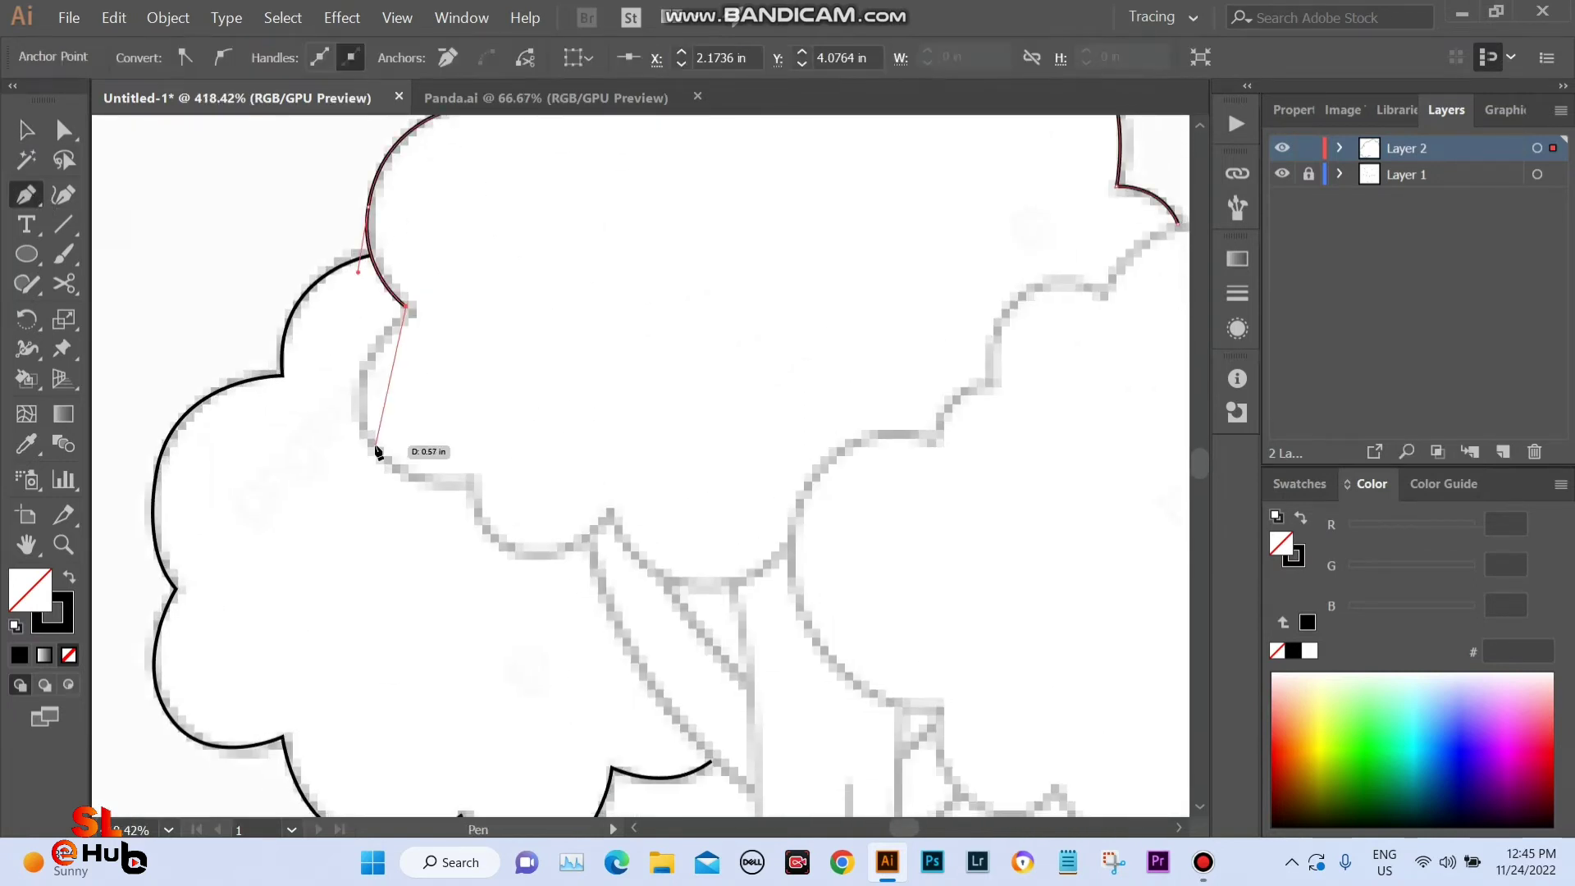
{"action": "left_click_drag", "start_coordinate": [377, 445], "coordinate": [420, 516]}
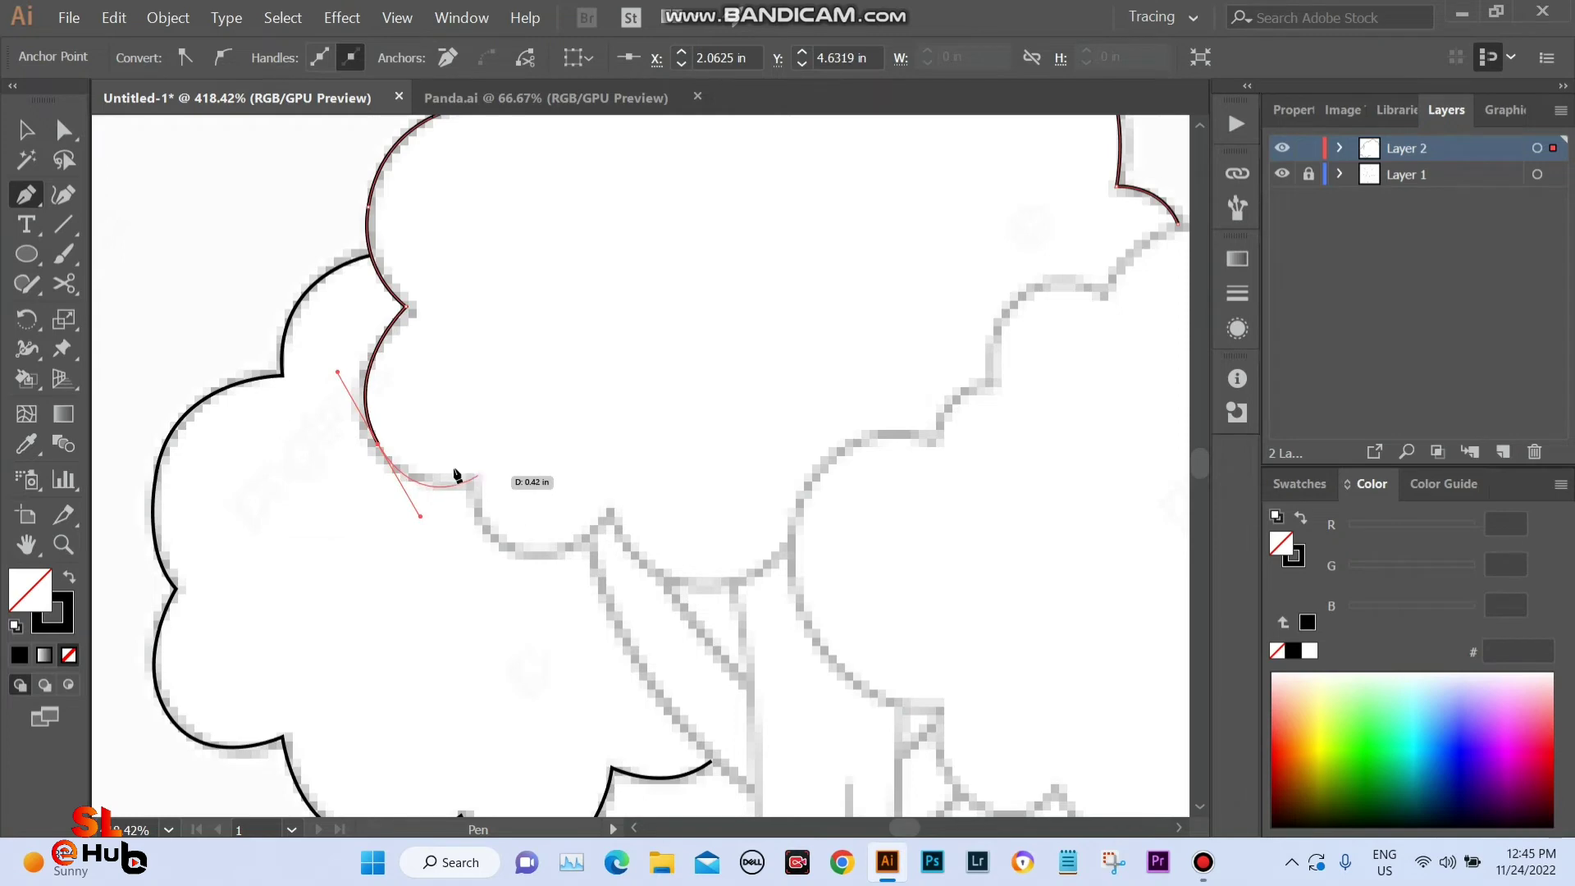
{"action": "key", "text": "ctrl+z"}
{"action": "left_click_drag", "start_coordinate": [358, 407], "coordinate": [367, 456]}
{"action": "left_click_drag", "start_coordinate": [474, 478], "coordinate": [533, 473]}
{"action": "left_click_drag", "start_coordinate": [518, 549], "coordinate": [564, 563]}
{"action": "mouse_move", "coordinate": [612, 497]}
{"action": "left_mouse_down"}
{"action": "mouse_move", "coordinate": [614, 510]}
{"action": "mouse_move", "coordinate": [471, 447]}
{"action": "left_mouse_up"}
{"action": "mouse_move", "coordinate": [474, 499]}
{"action": "left_mouse_down"}
{"action": "mouse_move", "coordinate": [551, 487]}
{"action": "mouse_move", "coordinate": [563, 446]}
{"action": "mouse_move", "coordinate": [471, 446]}
{"action": "left_mouse_up"}
Start a new outline at the right crown's top and curve it along the scalloped edge.
{"action": "key", "text": "v"}
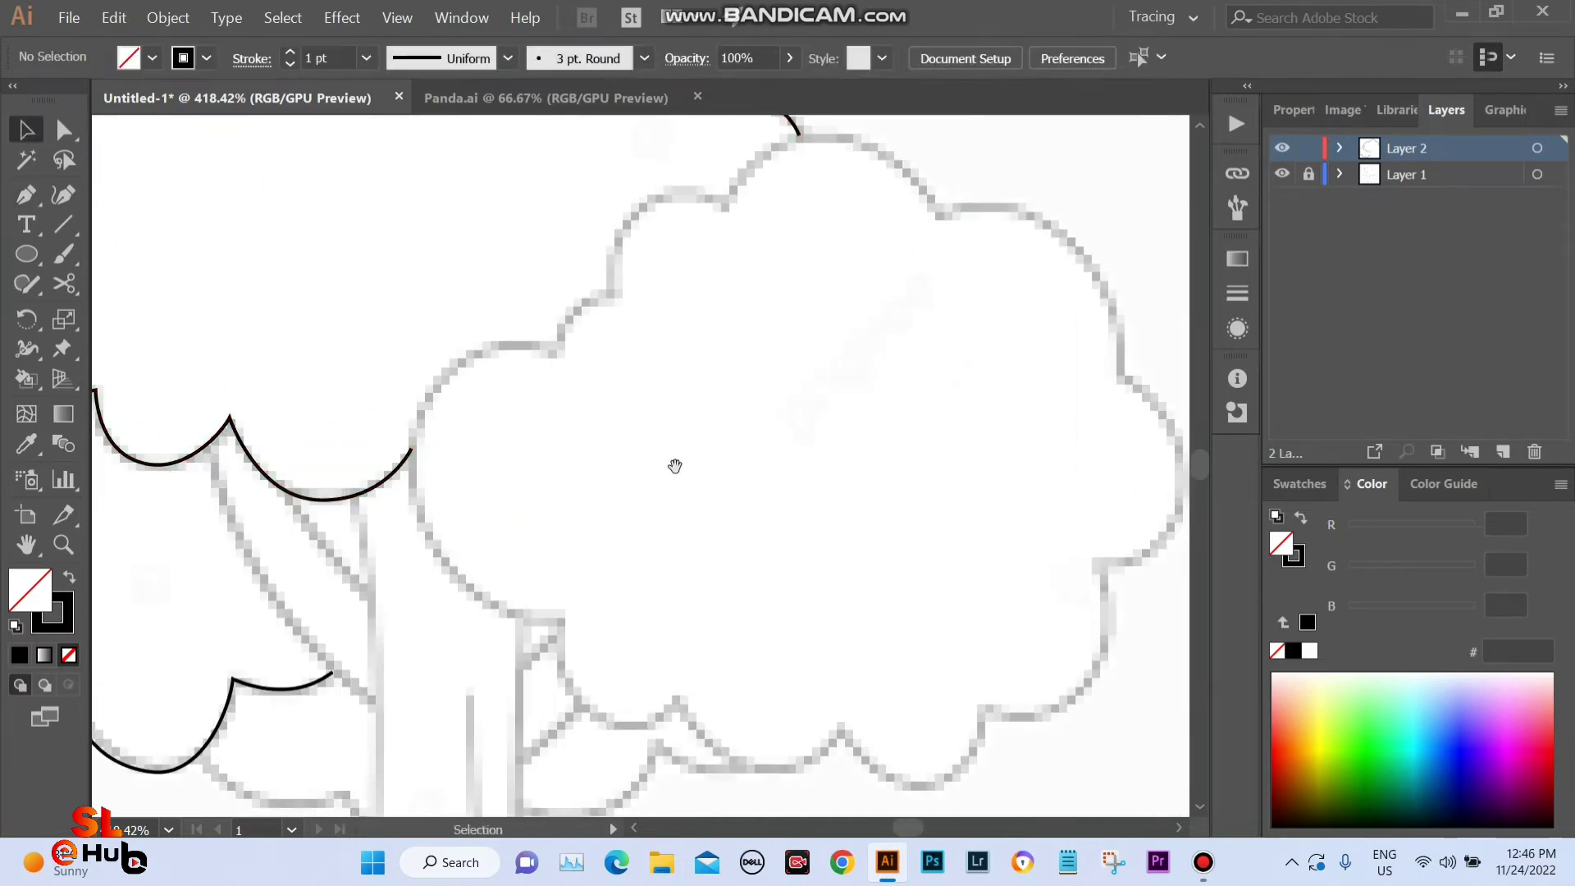
{"action": "left_click", "coordinate": [26, 194]}
{"action": "left_click_drag", "start_coordinate": [641, 219], "coordinate": [553, 238]}
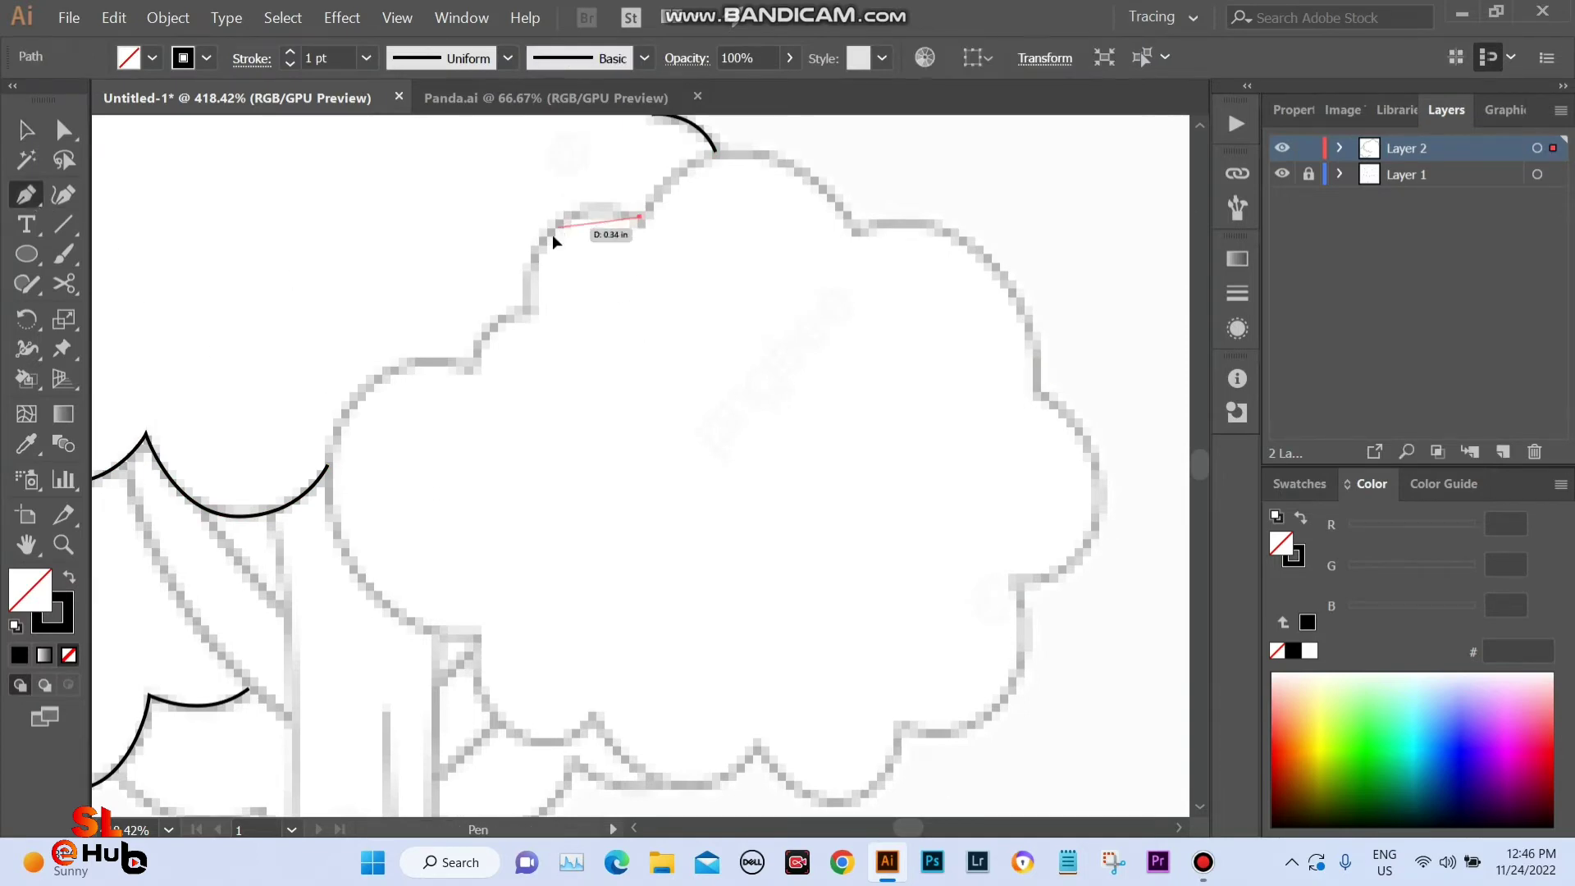
{"action": "left_click_drag", "start_coordinate": [534, 311], "coordinate": [479, 433]}
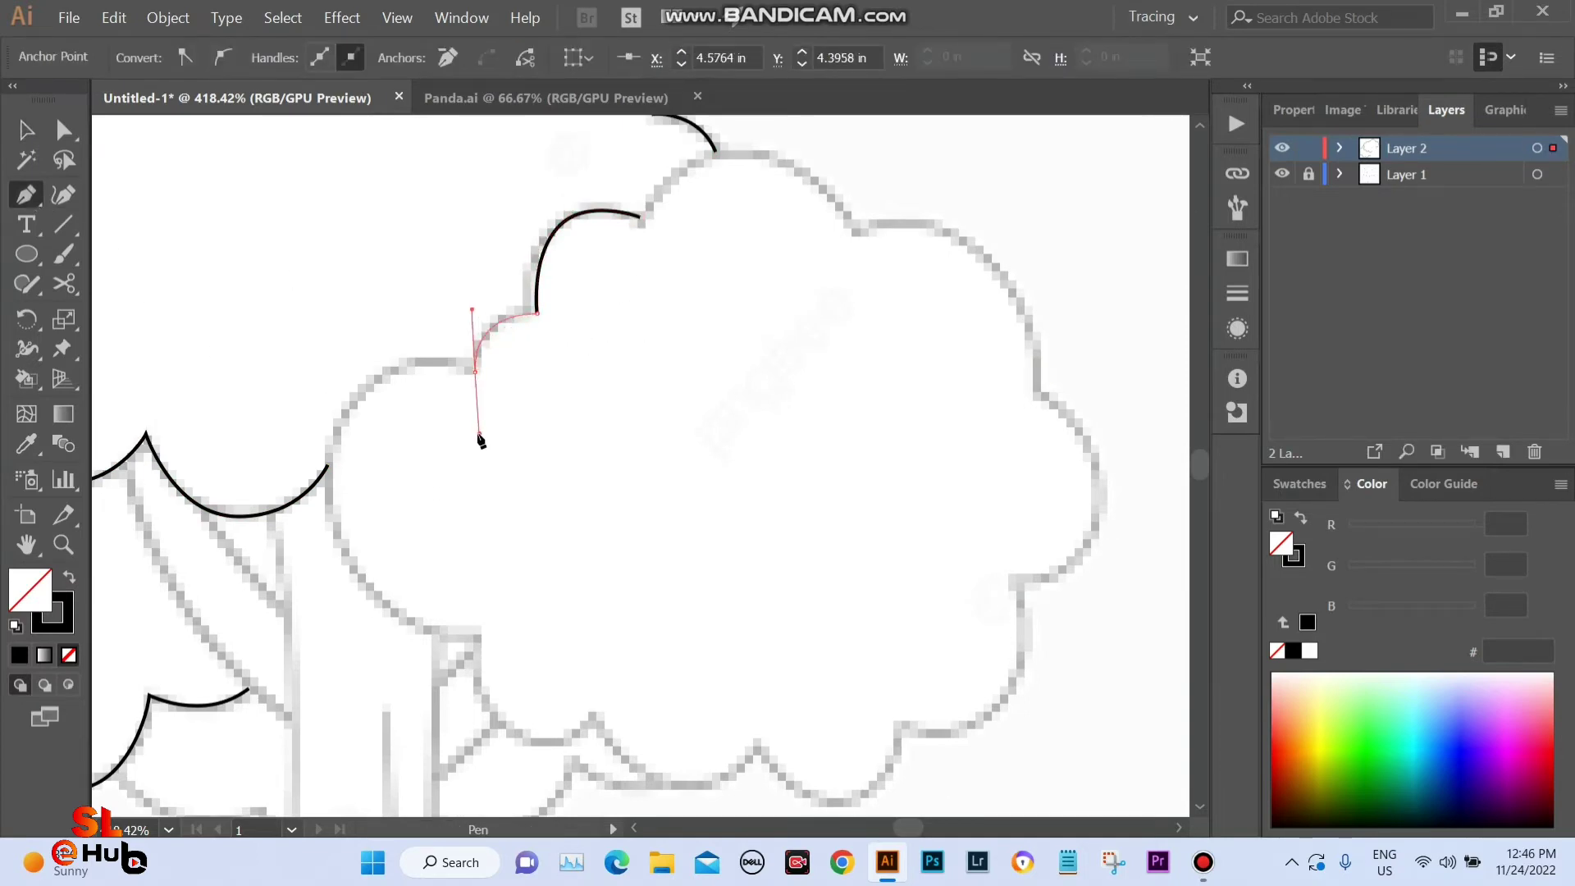
{"action": "scroll", "coordinate": [478, 375], "scroll_direction": "left", "scroll_amount": 5}
{"action": "scroll", "coordinate": [479, 375], "scroll_direction": "down", "scroll_amount": 1}
{"action": "mouse_move", "coordinate": [584, 354]}
{"action": "left_mouse_down"}
{"action": "mouse_move", "coordinate": [546, 412]}
{"action": "mouse_move", "coordinate": [552, 467]}
{"action": "mouse_move", "coordinate": [714, 524]}
{"action": "left_mouse_up"}
{"action": "scroll", "coordinate": [584, 358], "scroll_direction": "down", "scroll_amount": 3}
{"action": "scroll", "coordinate": [585, 357], "scroll_direction": "right", "scroll_amount": 2}
{"action": "scroll", "coordinate": [714, 524], "scroll_direction": "down", "scroll_amount": 3}
{"action": "scroll", "coordinate": [714, 524], "scroll_direction": "right", "scroll_amount": 2}
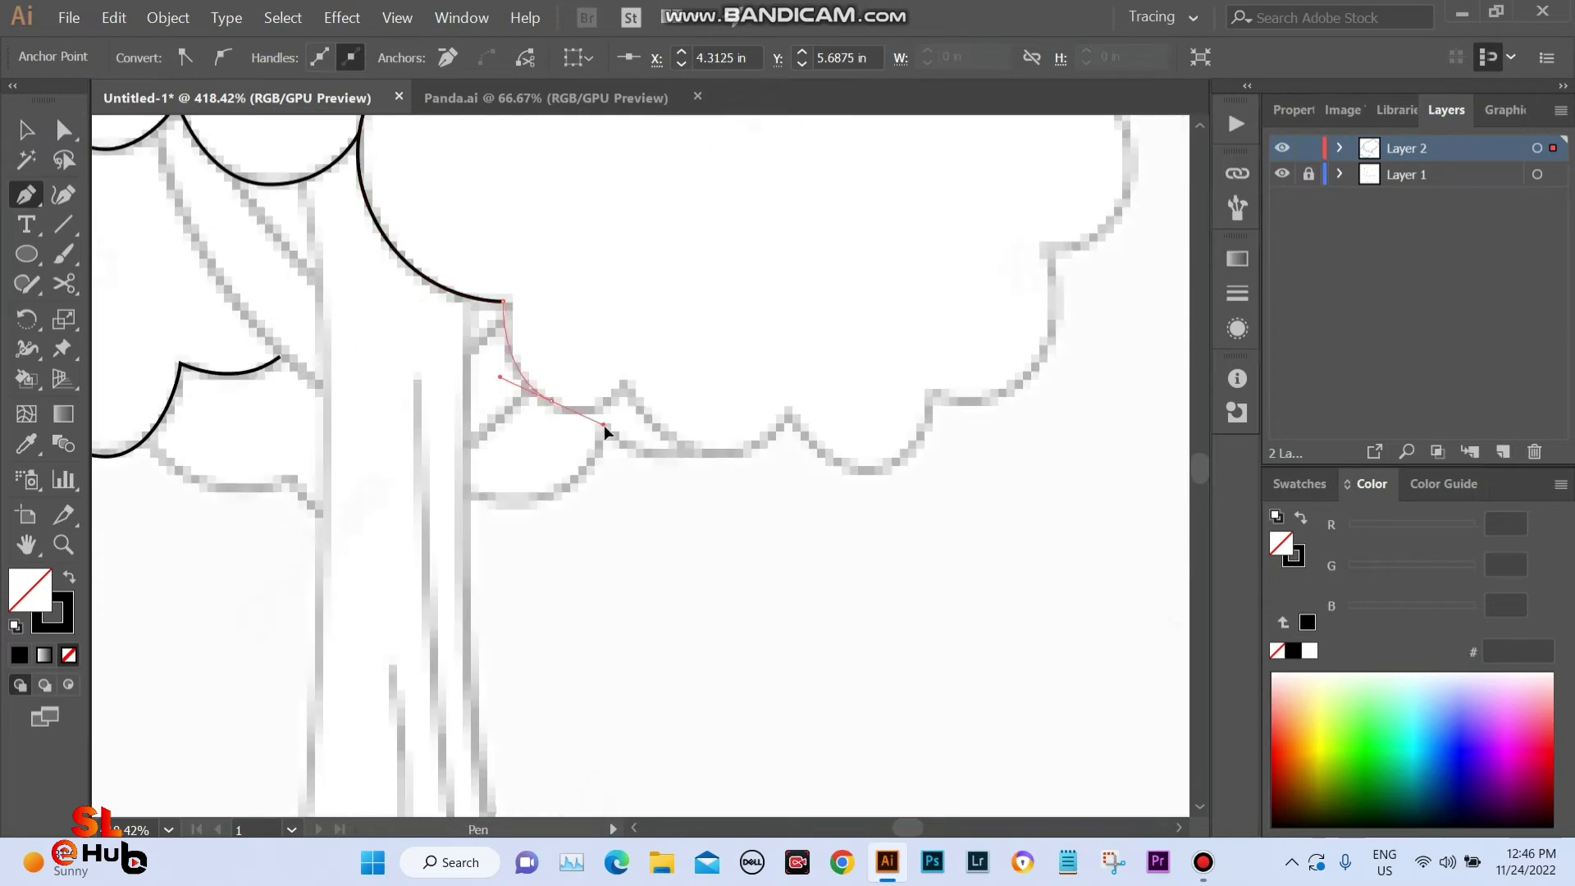
{"action": "left_click_drag", "start_coordinate": [550, 401], "coordinate": [610, 424]}
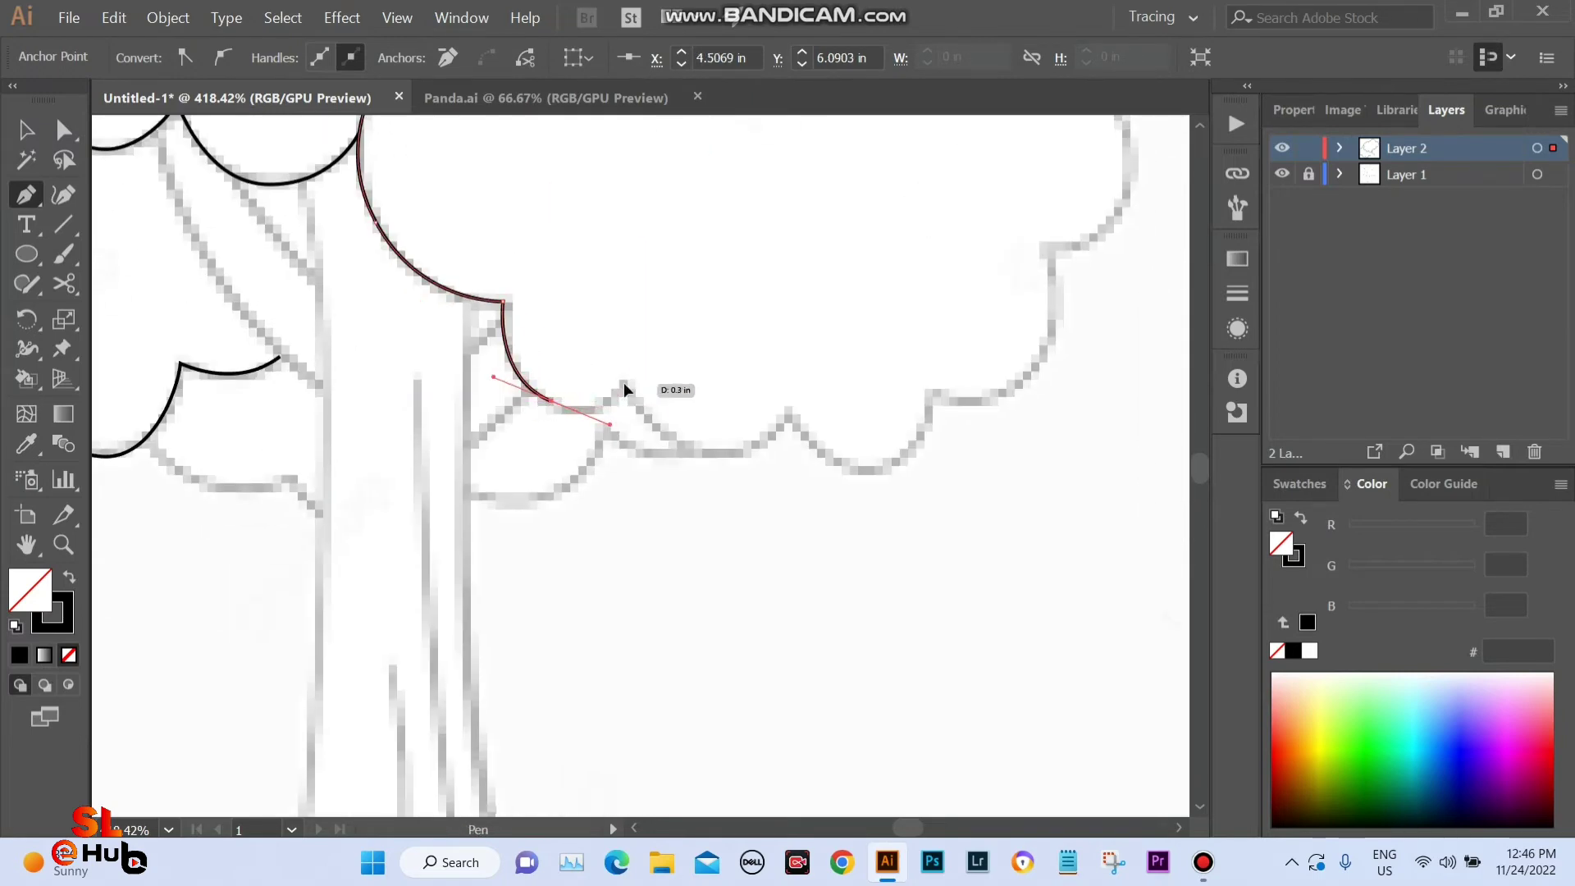
Trace the right crown's lower scallops, redoing the misplaced notch points.
{"action": "key", "text": "ctrl+z"}
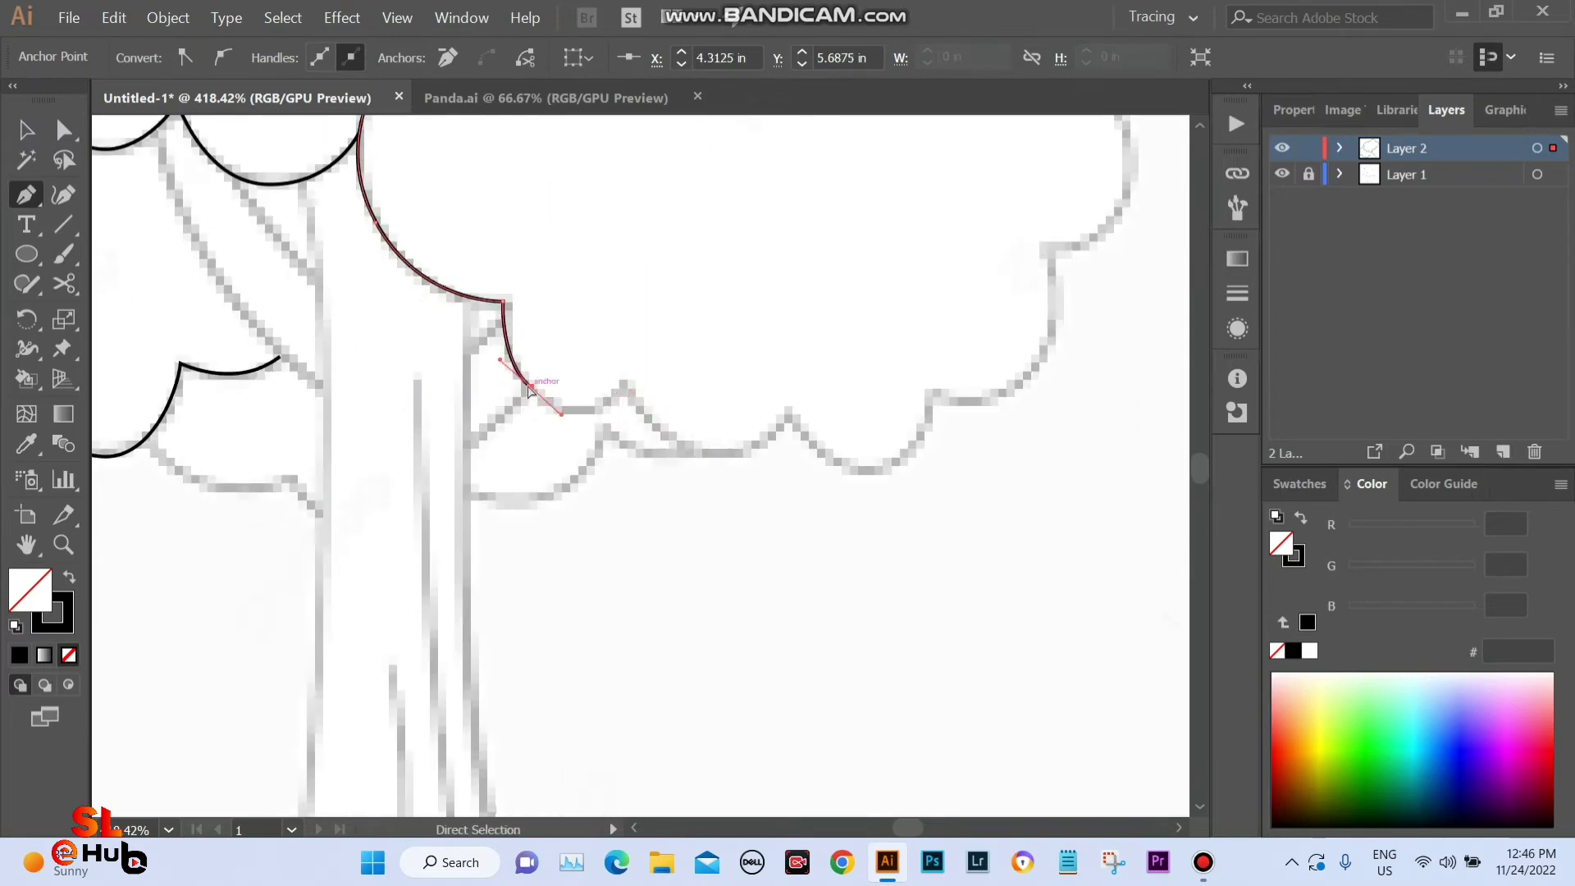
{"action": "mouse_move", "coordinate": [523, 376]}
{"action": "left_mouse_down"}
{"action": "mouse_move", "coordinate": [552, 419]}
{"action": "mouse_move", "coordinate": [636, 359]}
{"action": "left_mouse_up"}
{"action": "key", "text": "ctrl+z"}
{"action": "mouse_move", "coordinate": [709, 460]}
{"action": "left_mouse_down"}
{"action": "mouse_move", "coordinate": [408, 403]}
{"action": "mouse_move", "coordinate": [474, 397]}
{"action": "mouse_move", "coordinate": [525, 361]}
{"action": "left_mouse_up"}
{"action": "scroll", "coordinate": [493, 377], "scroll_direction": "right", "scroll_amount": 3}
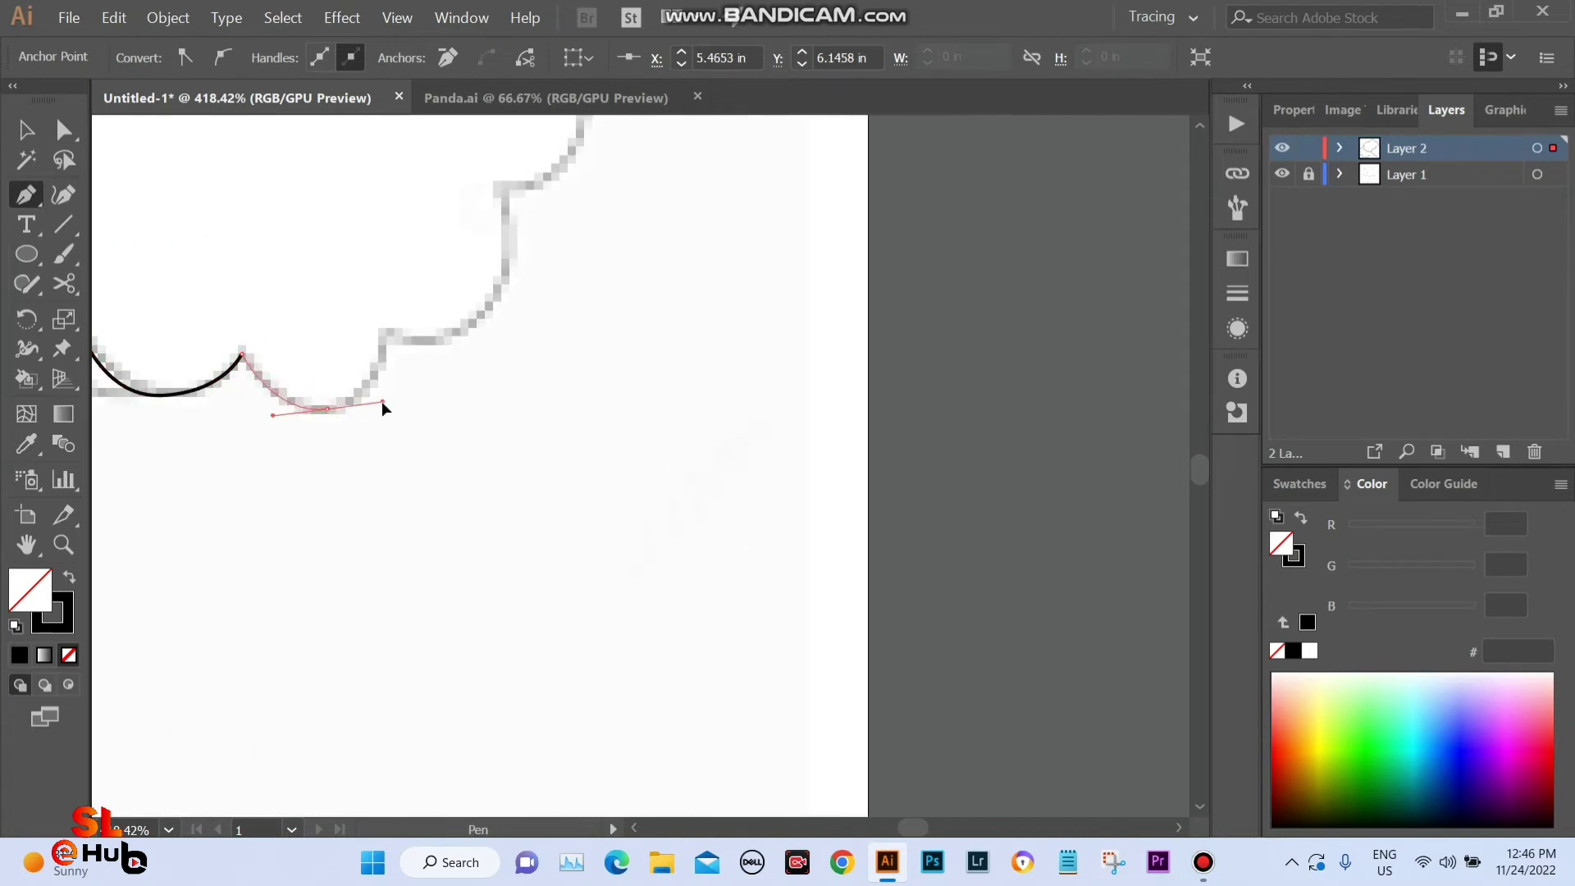
{"action": "left_click", "coordinate": [381, 332]}
{"action": "left_click_drag", "start_coordinate": [382, 336], "coordinate": [309, 496]}
{"action": "left_click_drag", "start_coordinate": [407, 479], "coordinate": [440, 443]}
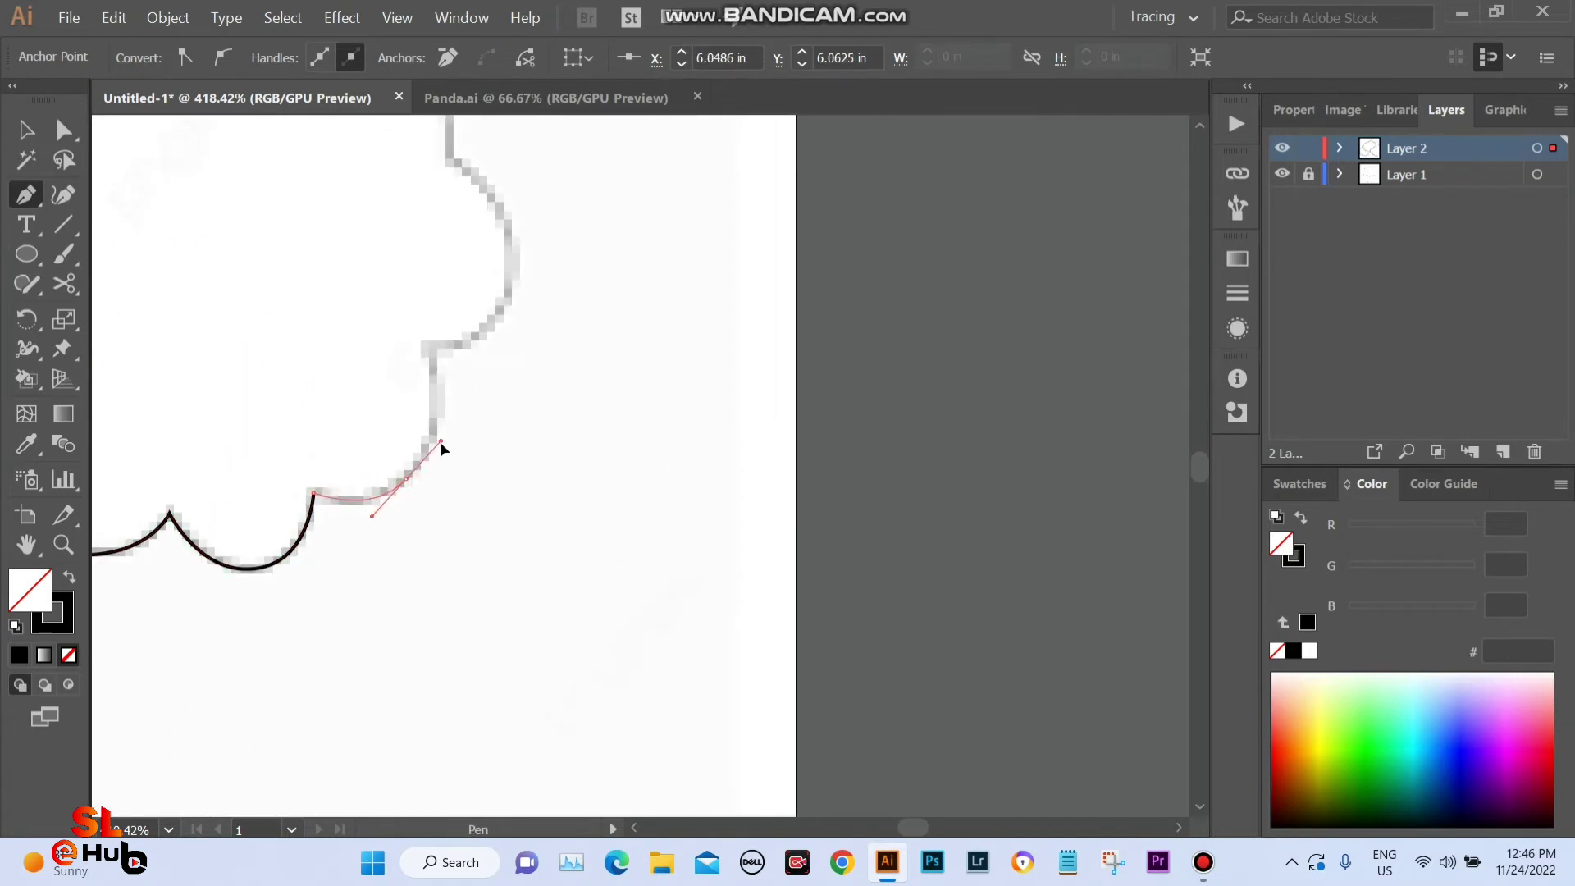
{"action": "mouse_move", "coordinate": [424, 345]}
{"action": "left_mouse_down"}
{"action": "mouse_move", "coordinate": [413, 312]}
{"action": "mouse_move", "coordinate": [527, 573]}
{"action": "mouse_move", "coordinate": [554, 496]}
{"action": "left_mouse_up"}
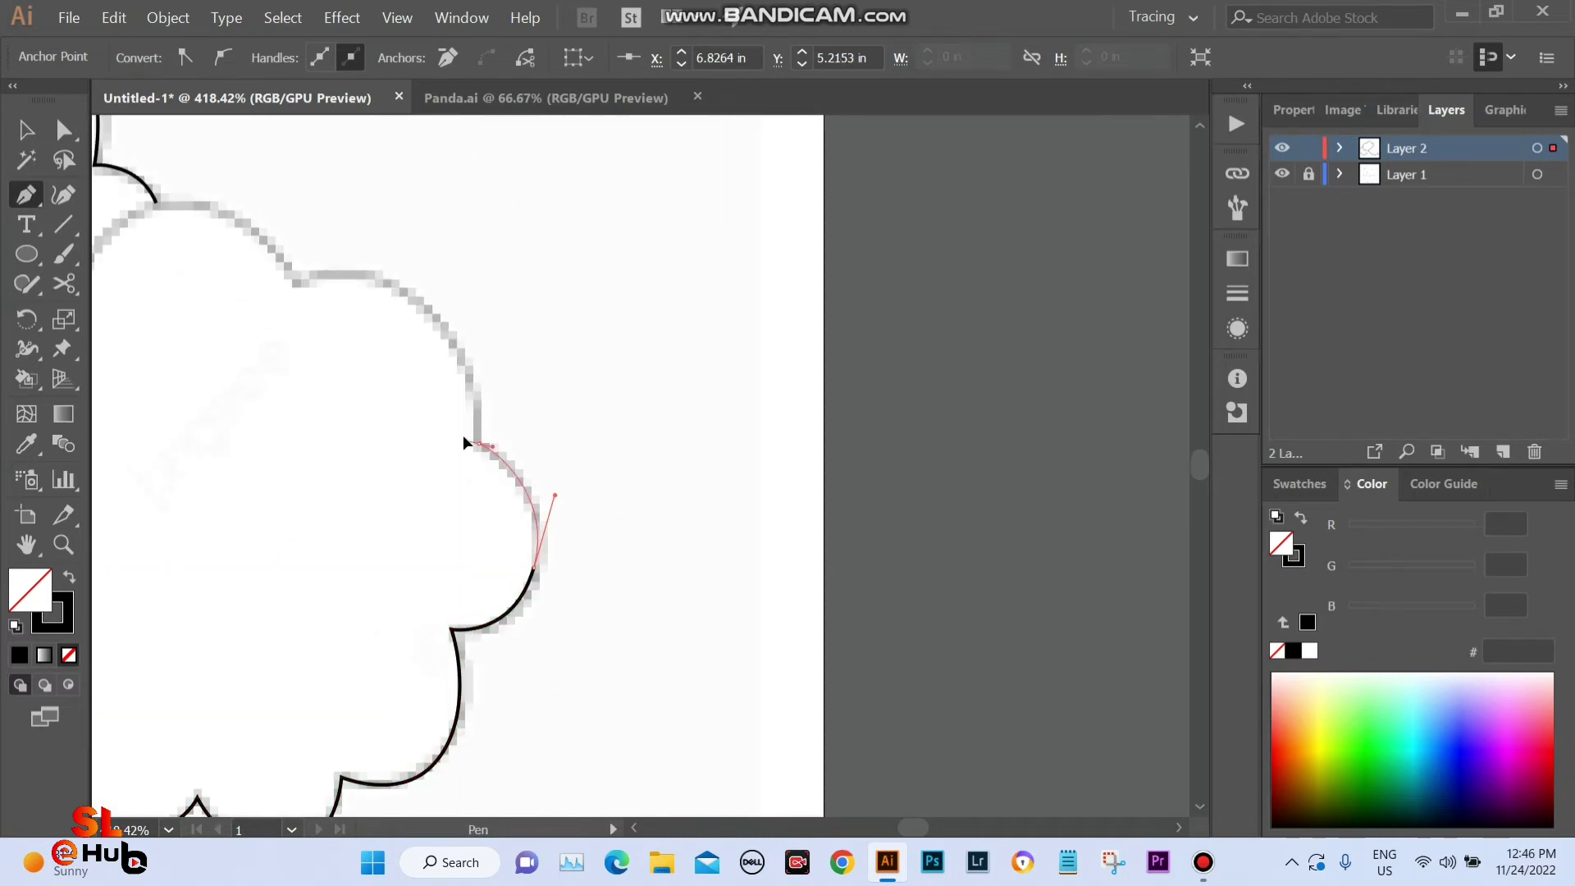
Curve over the right-side and top bumps and close the right crown outline at its start.
{"action": "left_click", "coordinate": [477, 444]}
{"action": "left_click_drag", "start_coordinate": [484, 449], "coordinate": [649, 629]}
{"action": "left_click_drag", "start_coordinate": [583, 478], "coordinate": [524, 425]}
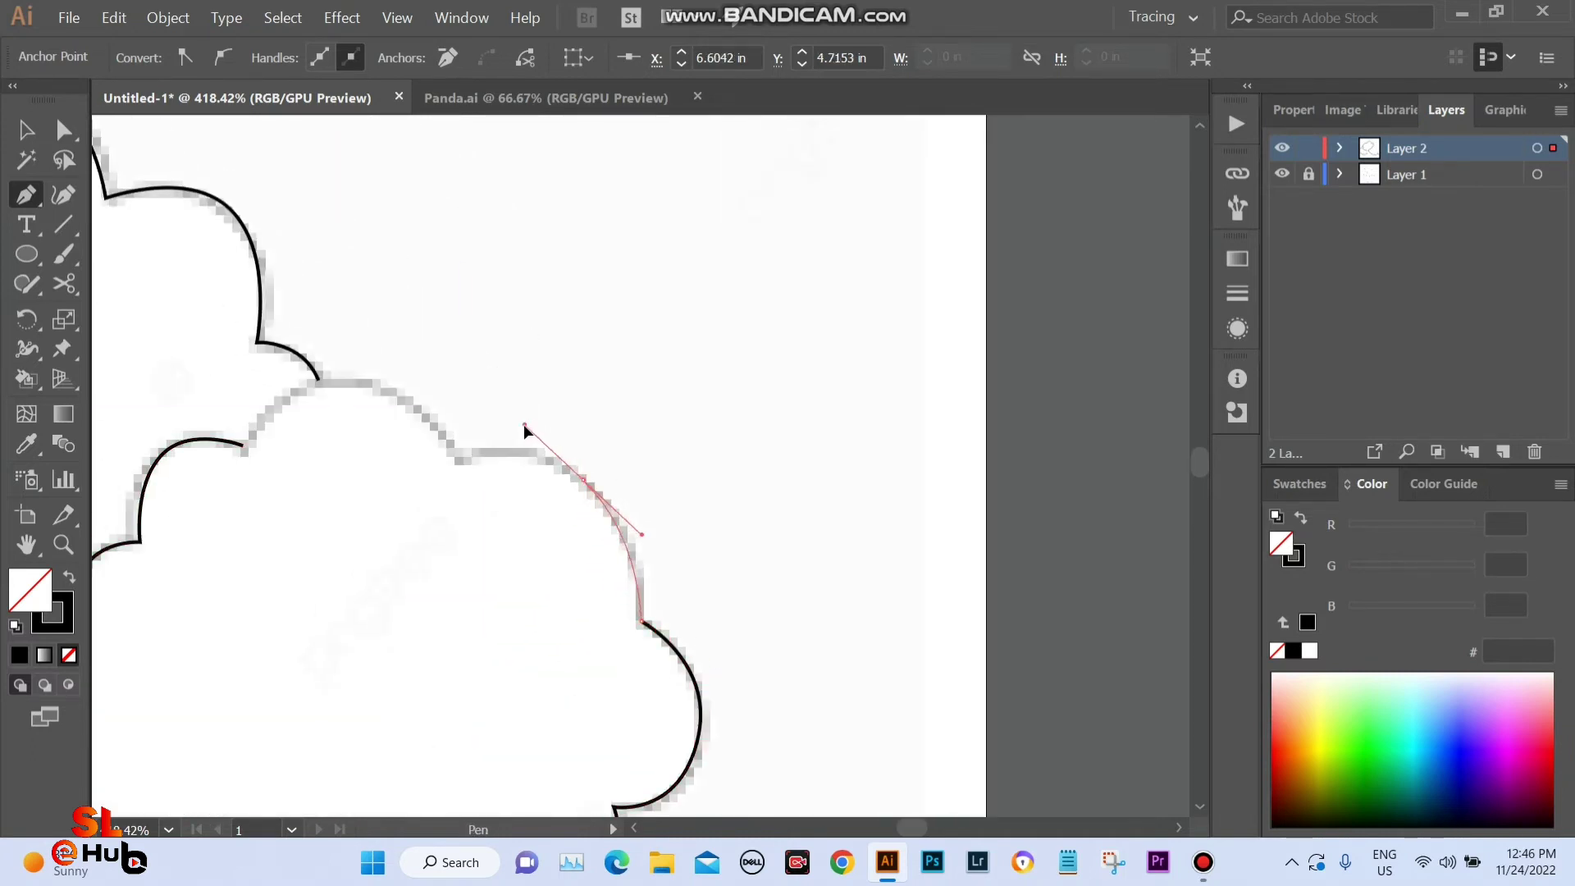
{"action": "left_click", "coordinate": [456, 458]}
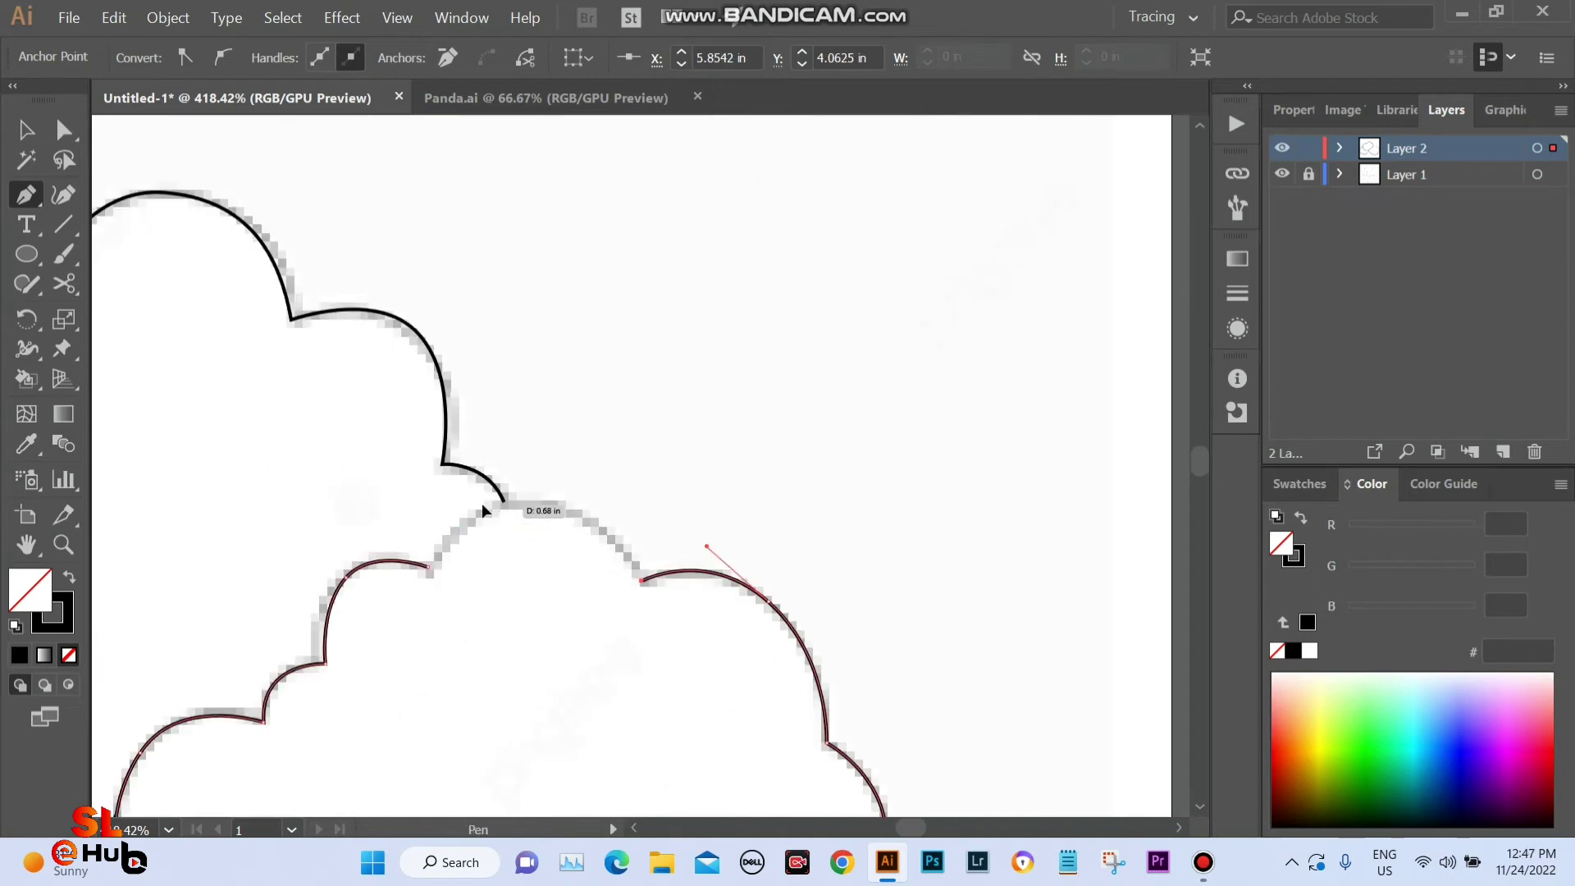
{"action": "left_click_drag", "start_coordinate": [489, 506], "coordinate": [387, 535]}
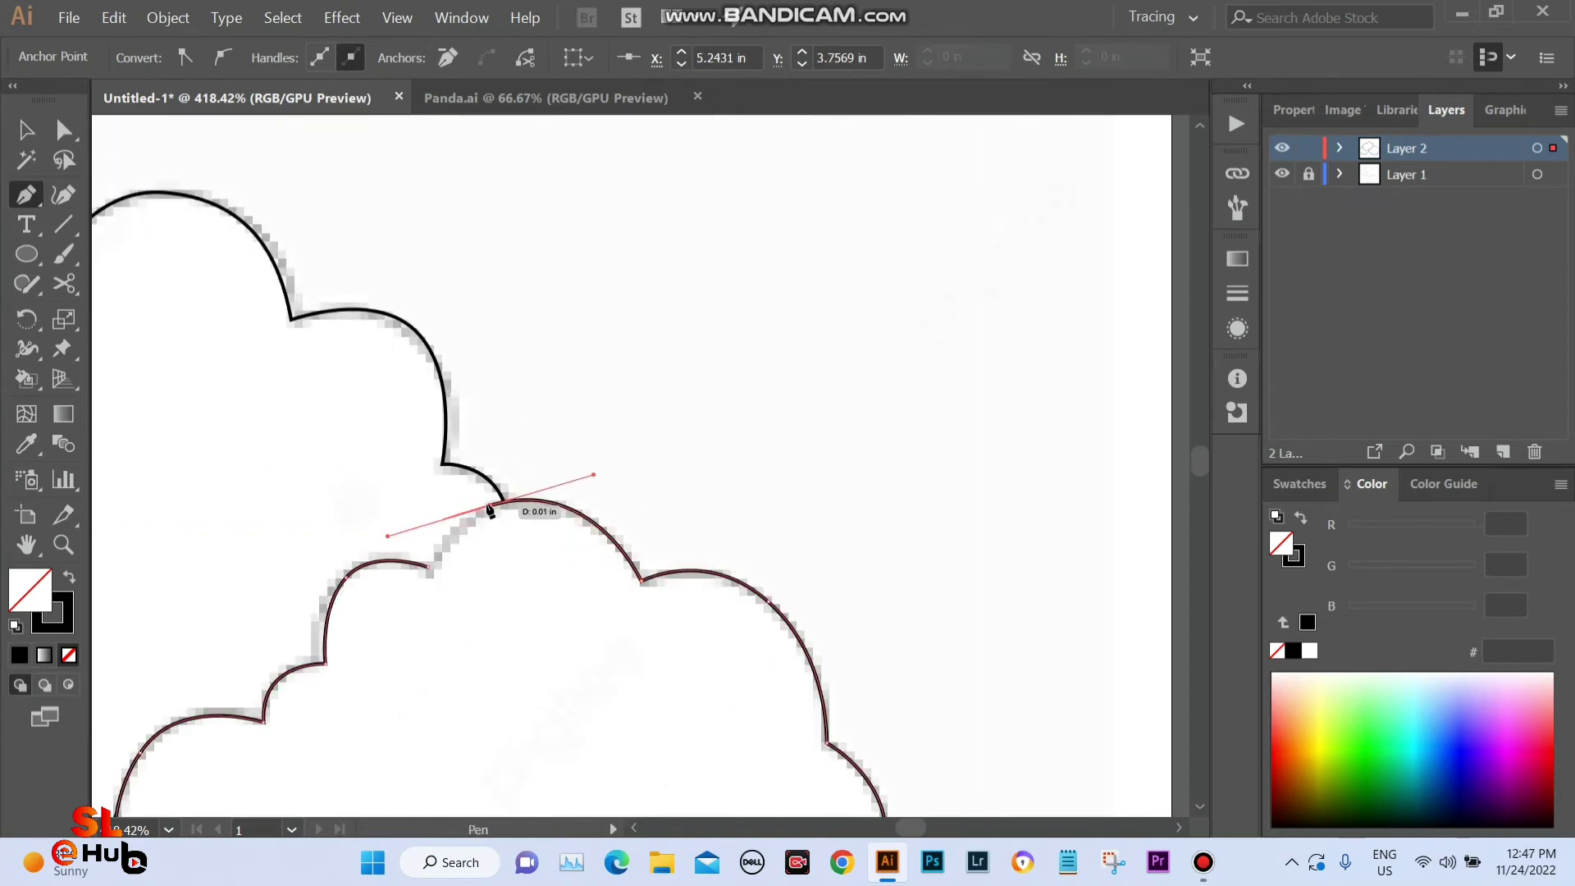
{"action": "left_click_drag", "start_coordinate": [429, 566], "coordinate": [416, 607]}
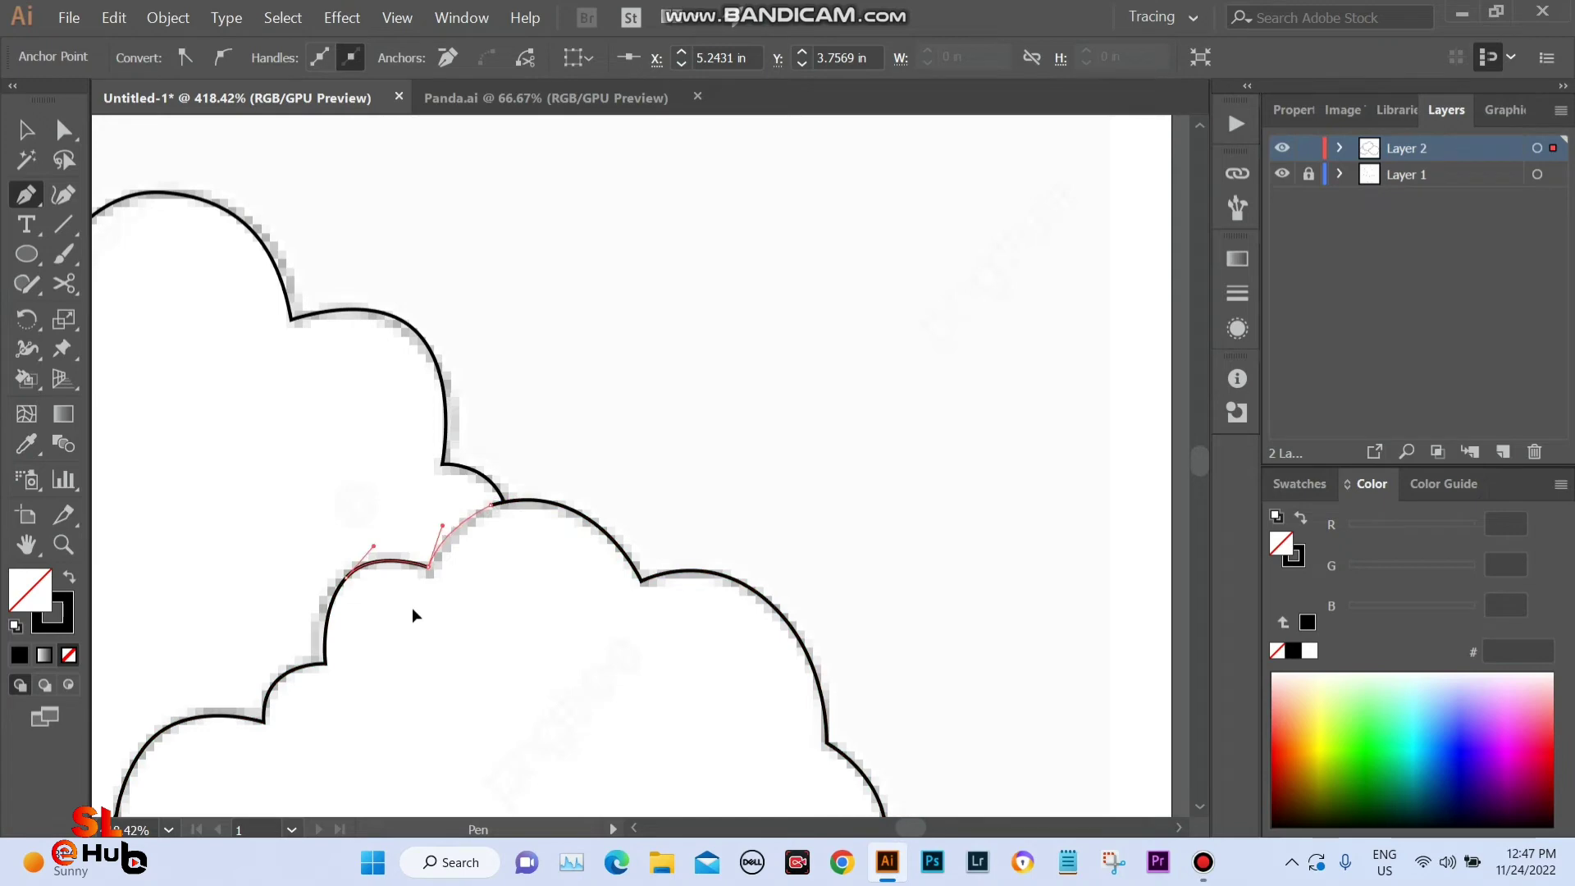
{"action": "scroll", "coordinate": [601, 531], "scroll_direction": "down", "scroll_amount": 4}
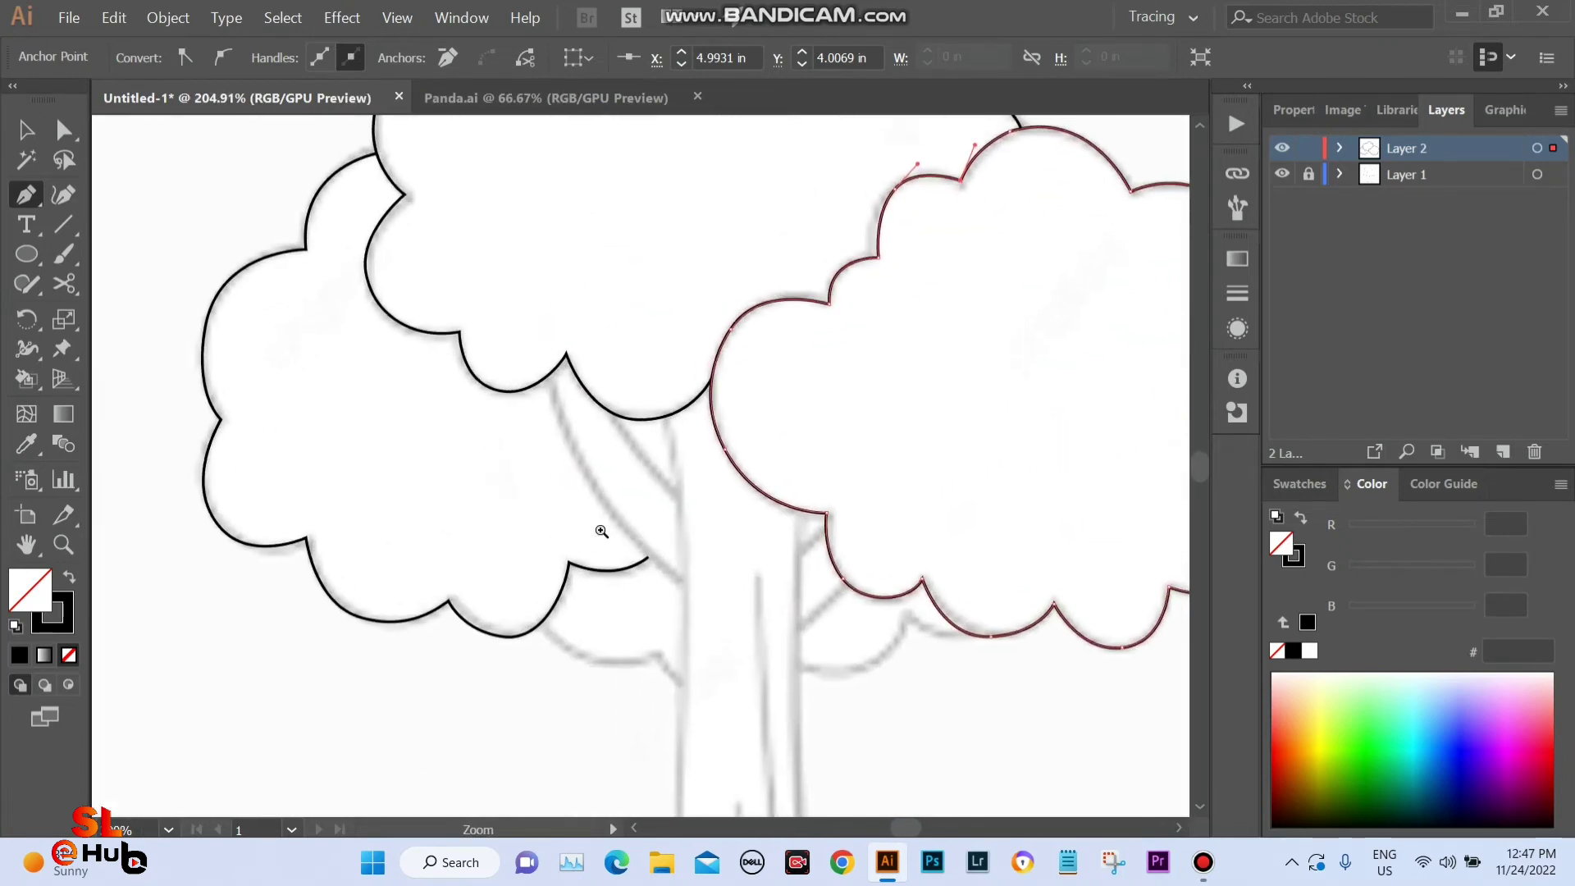
{"action": "scroll", "coordinate": [602, 531], "scroll_direction": "up", "scroll_amount": 2}
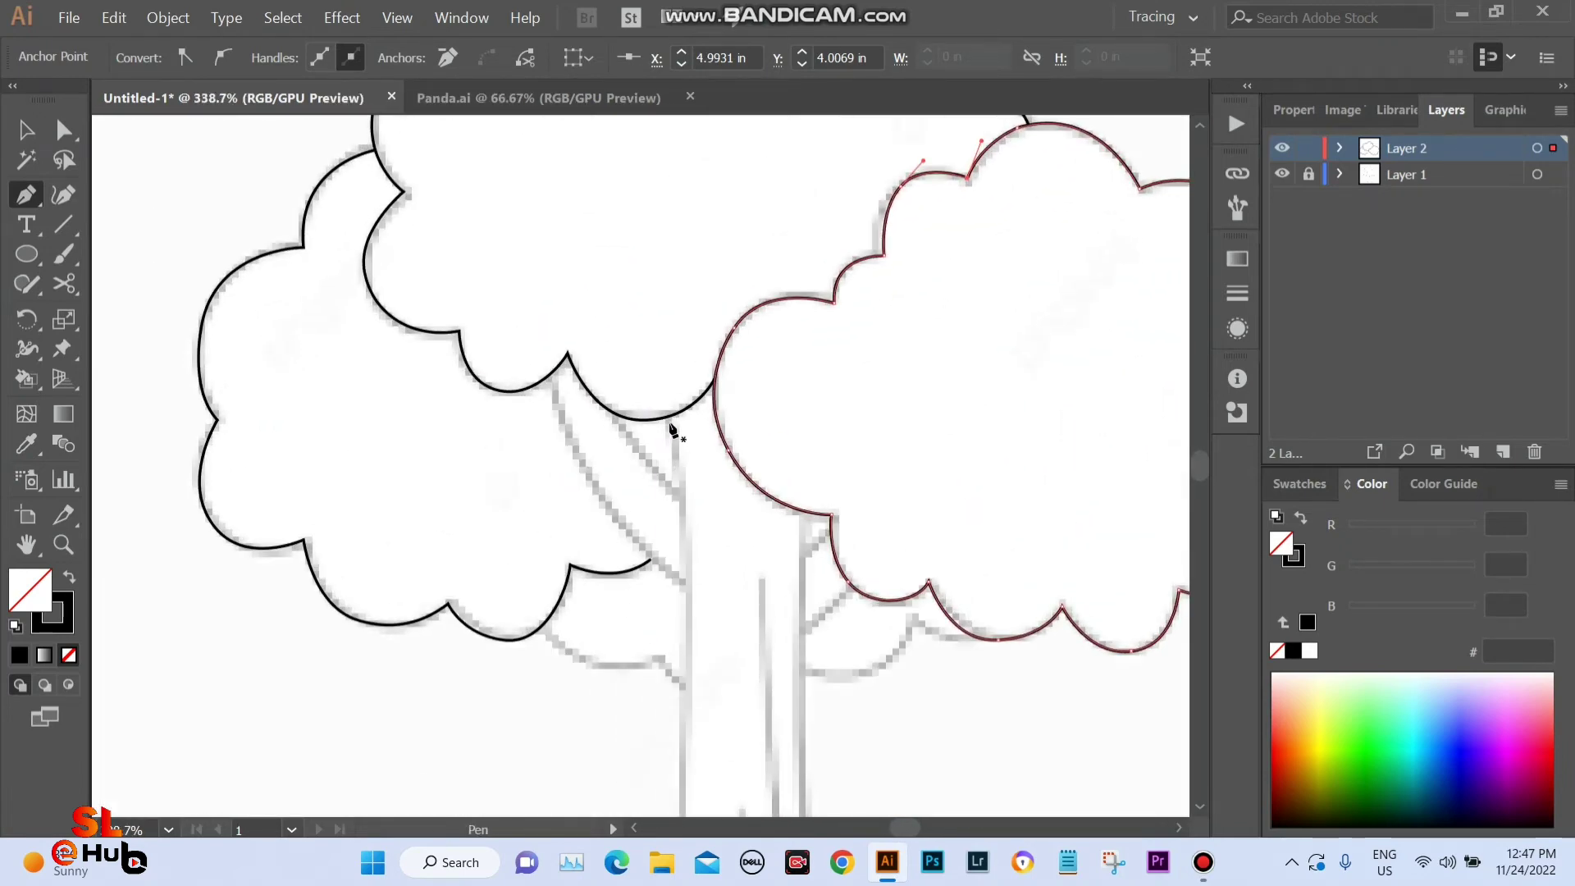
Outline the trunk's left edge from the crown down to its bottom-left corner.
{"action": "left_click_drag", "start_coordinate": [684, 538], "coordinate": [649, 362]}
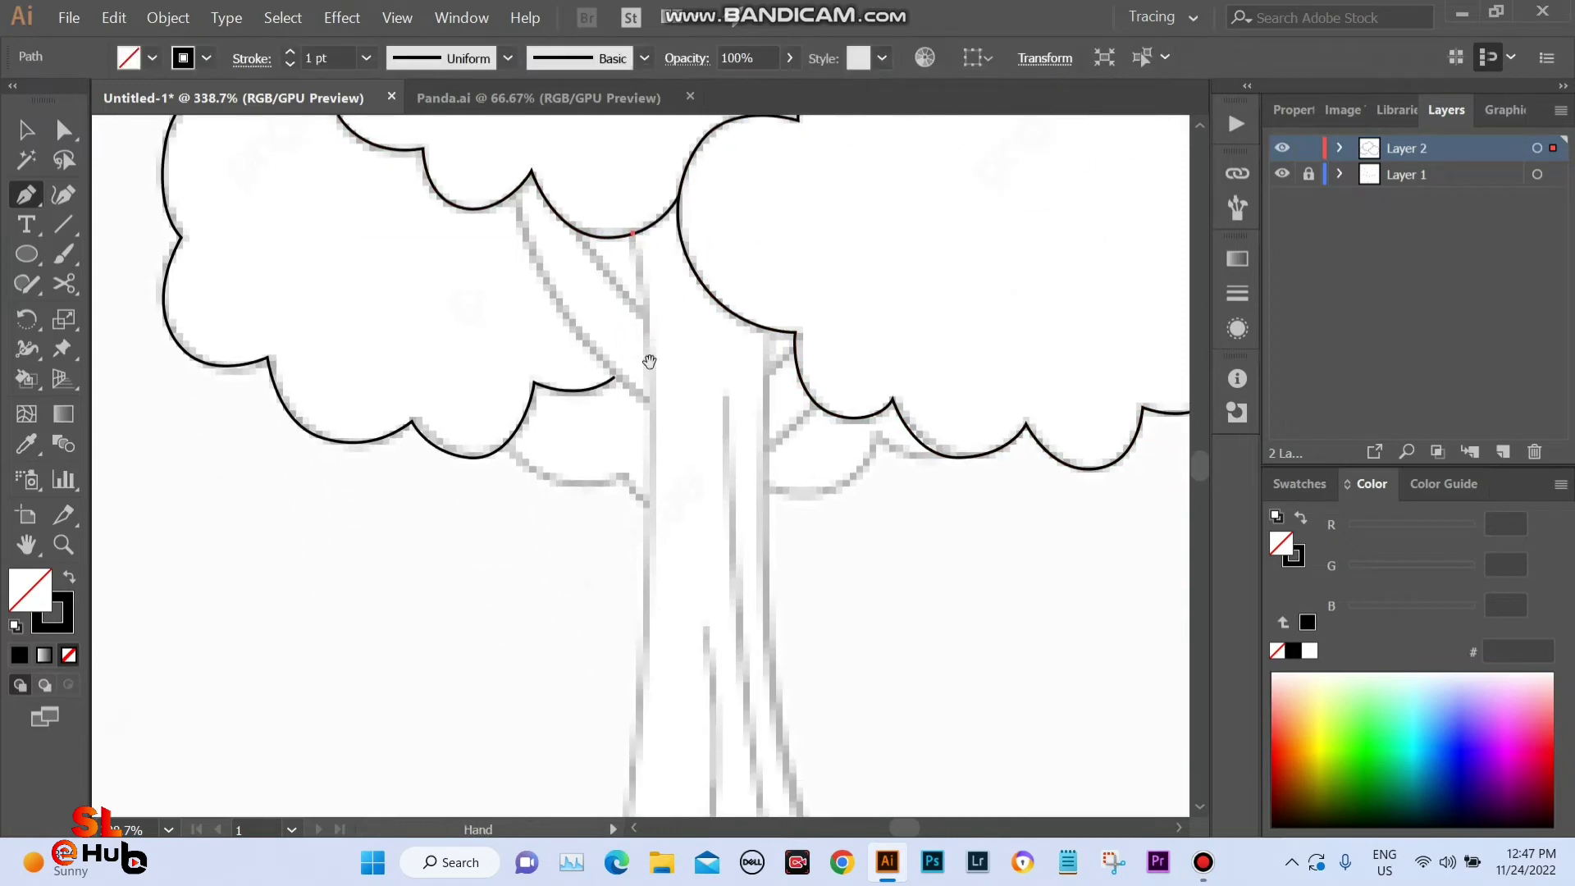
{"action": "left_click", "coordinate": [655, 494]}
{"action": "left_click_drag", "start_coordinate": [658, 534], "coordinate": [657, 416]}
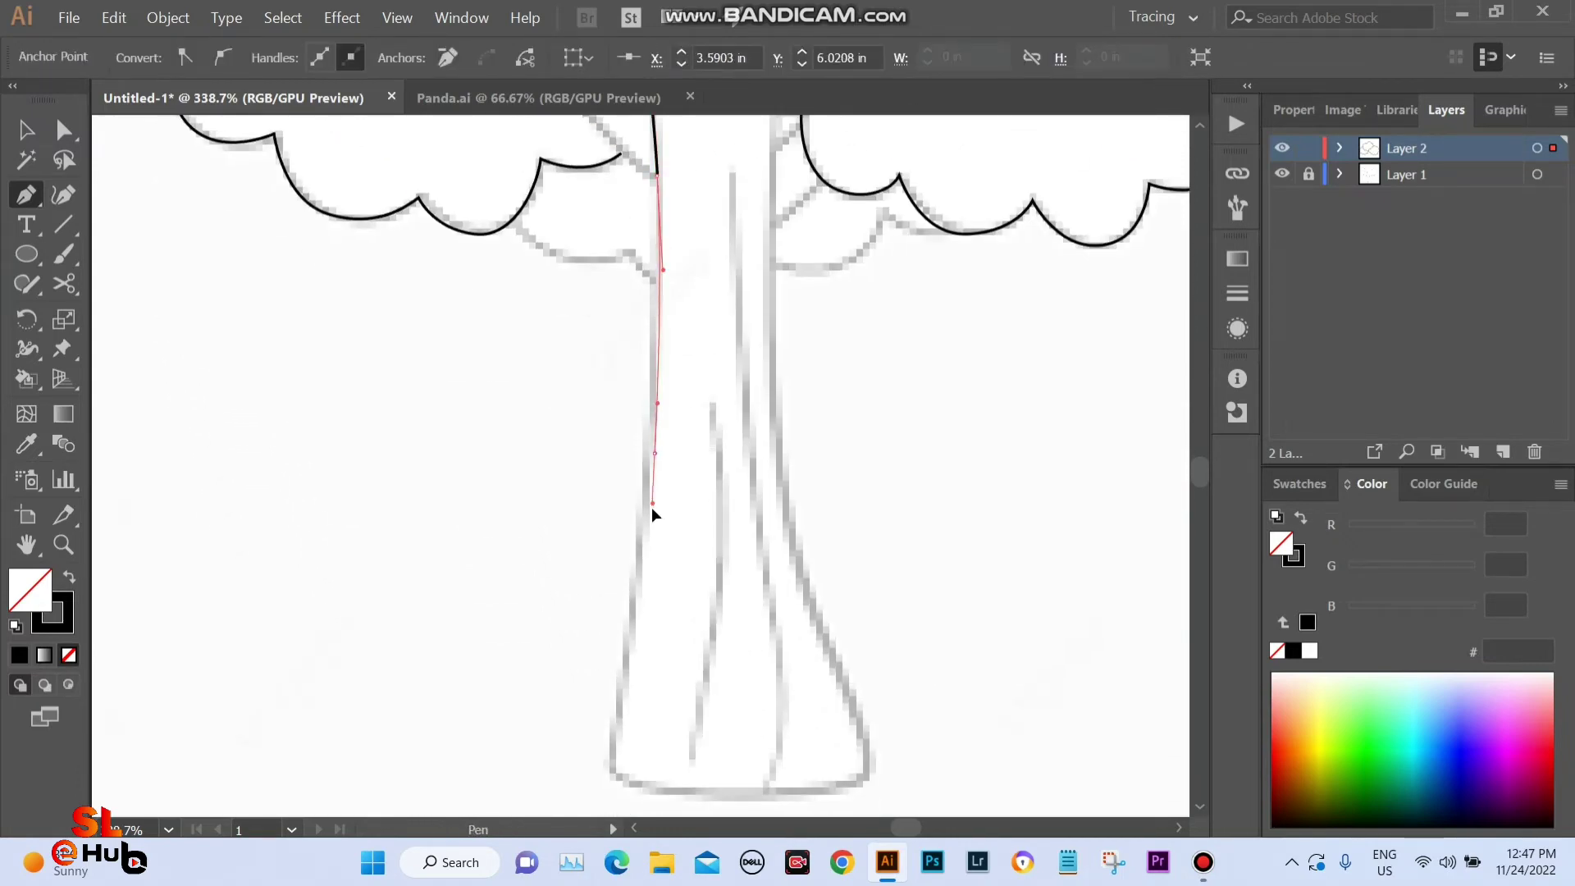
{"action": "left_click_drag", "start_coordinate": [627, 681], "coordinate": [624, 701]}
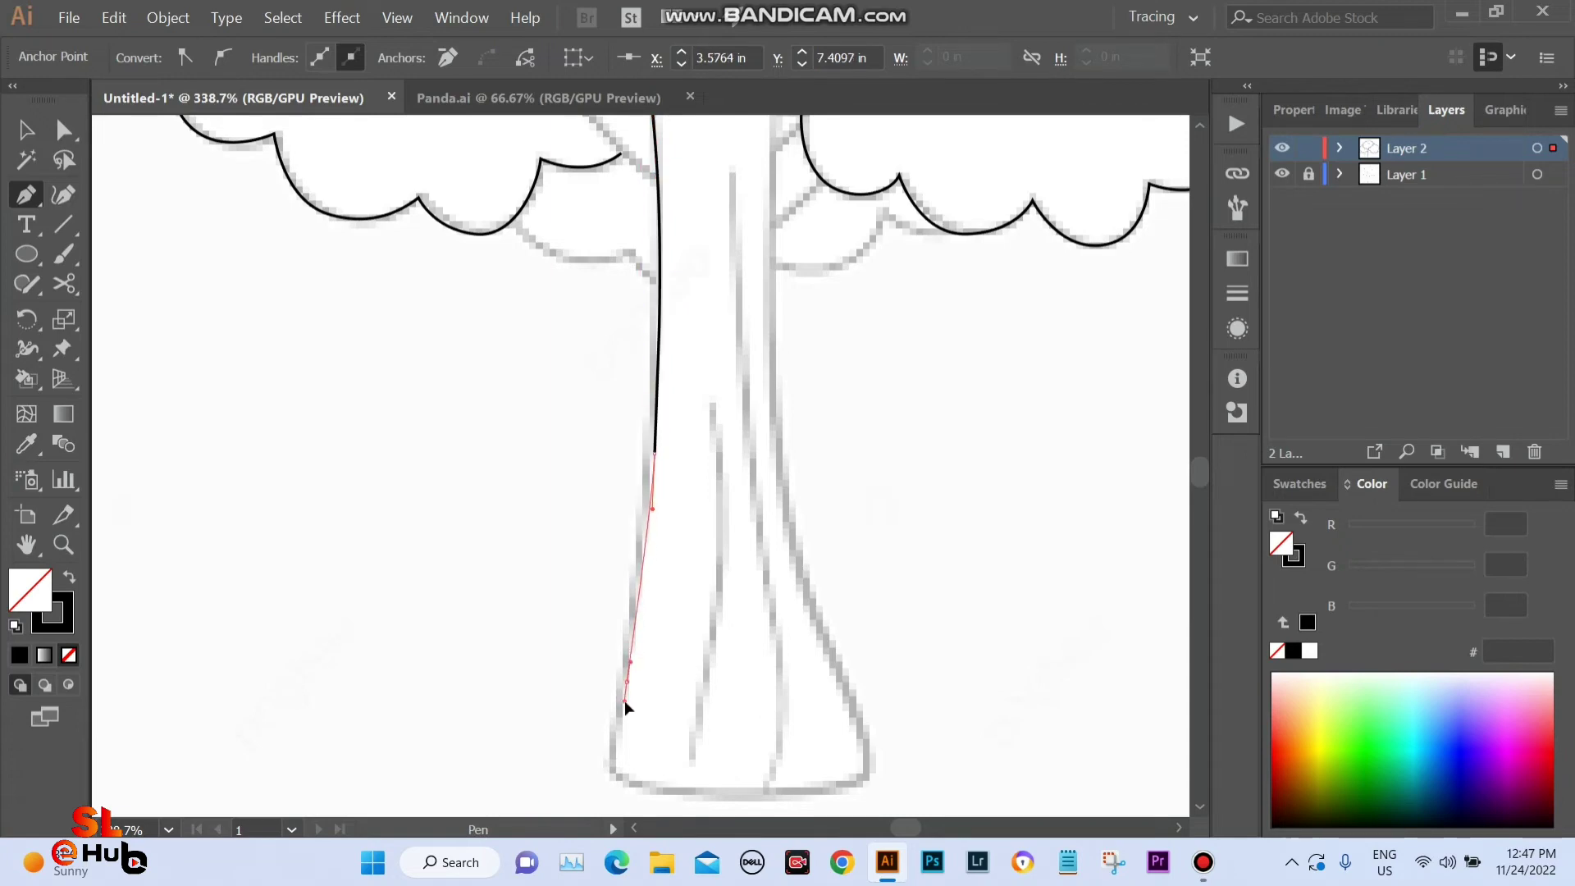
{"action": "left_click_drag", "start_coordinate": [637, 799], "coordinate": [637, 626]}
{"action": "left_click", "coordinate": [622, 610]}
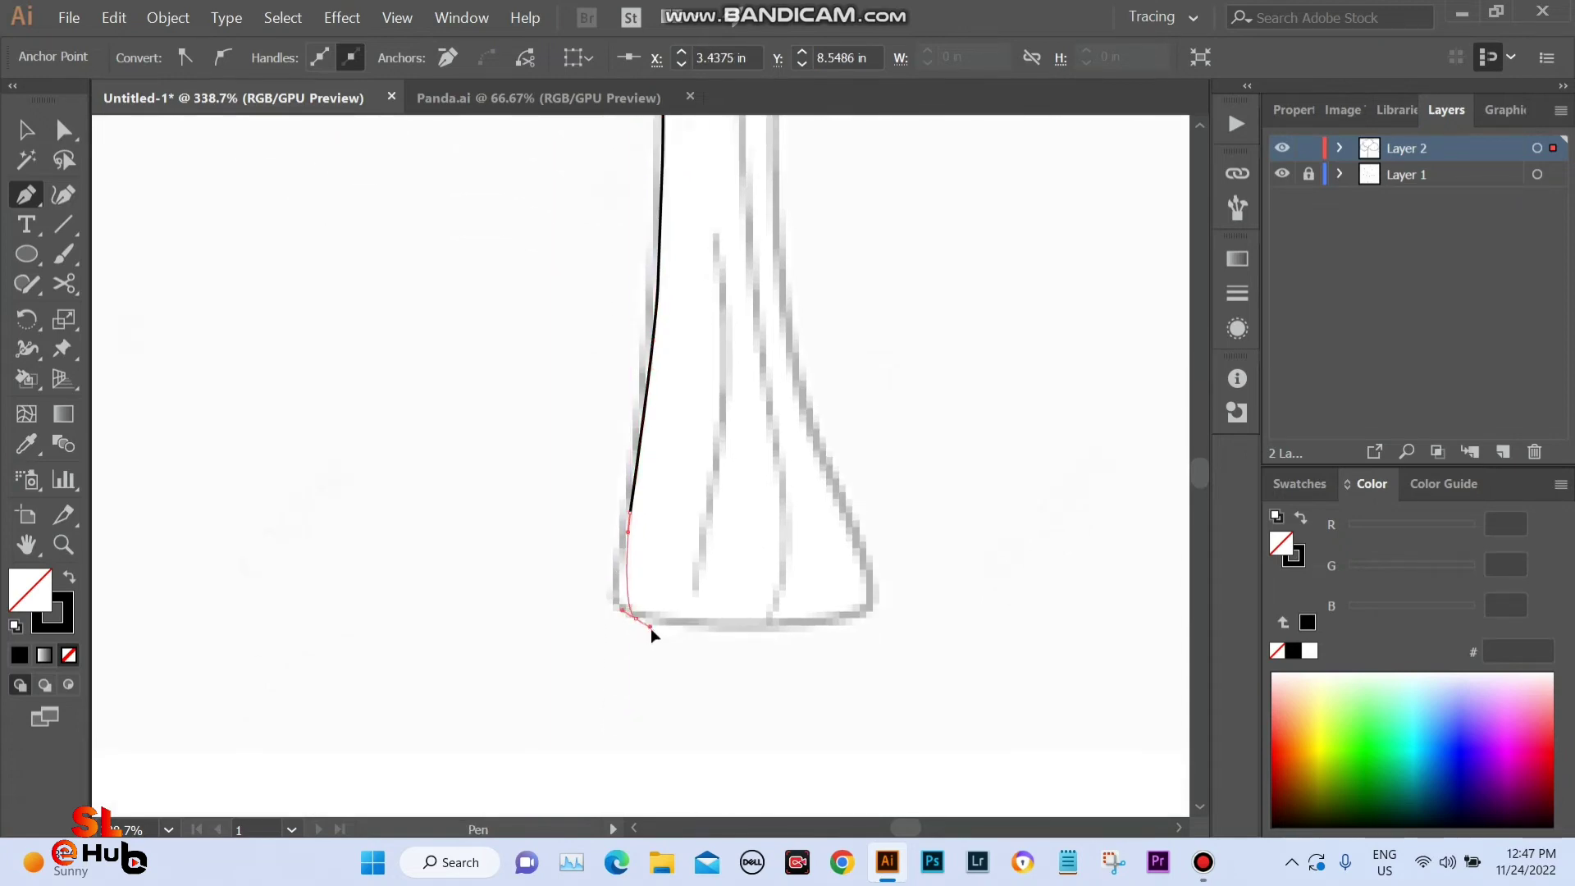
Trace across the trunk's base and up its right edge to the crown, then deselect.
{"action": "left_click_drag", "start_coordinate": [842, 621], "coordinate": [864, 620]}
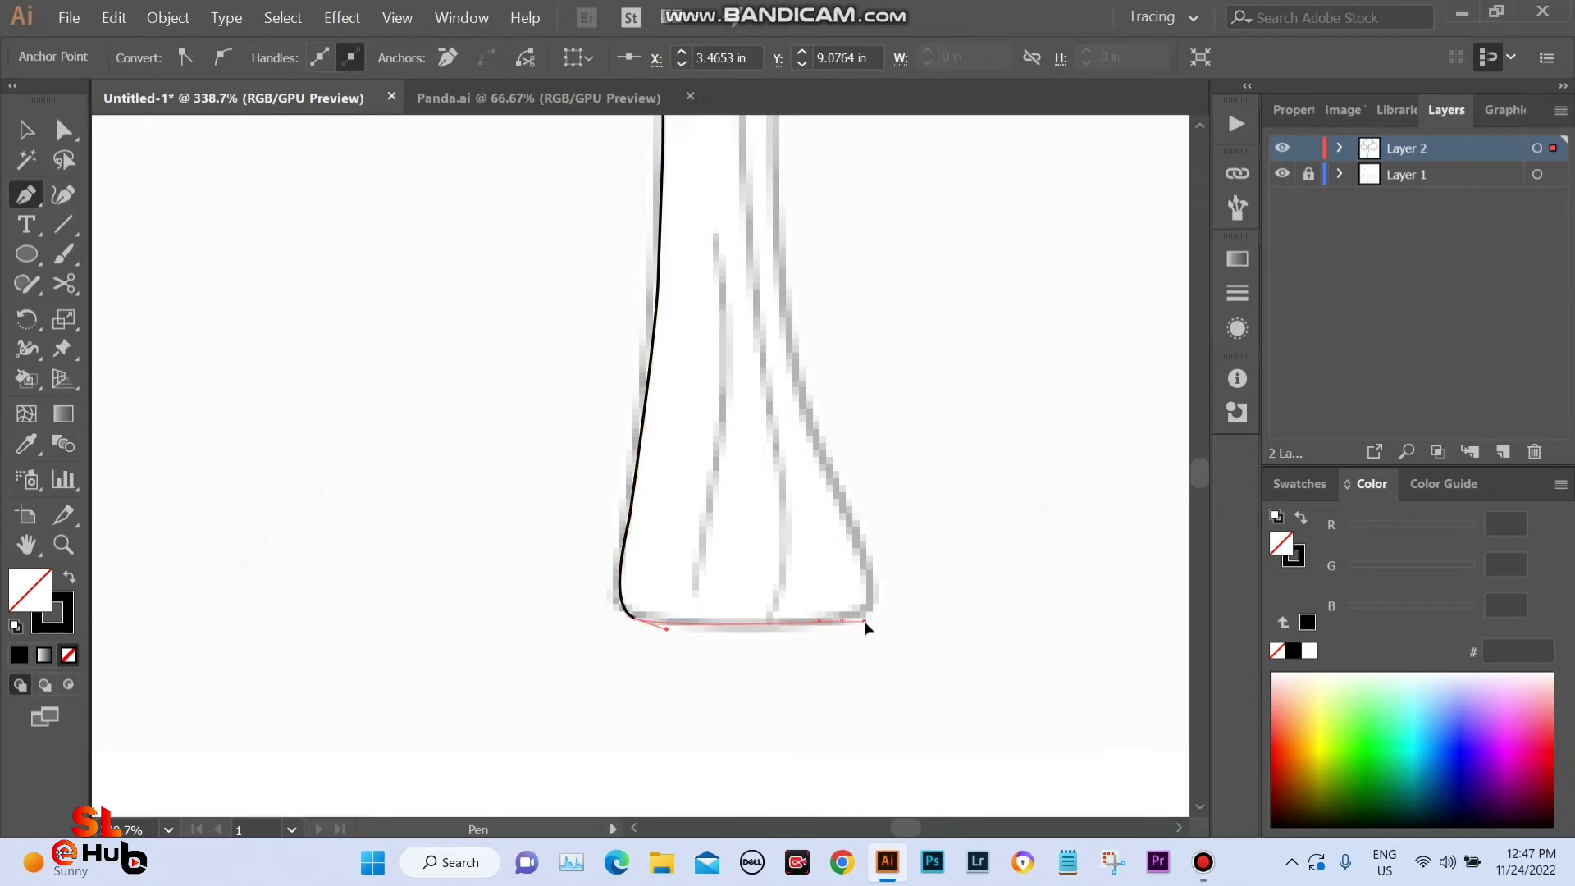
{"action": "left_click_drag", "start_coordinate": [870, 558], "coordinate": [856, 513]}
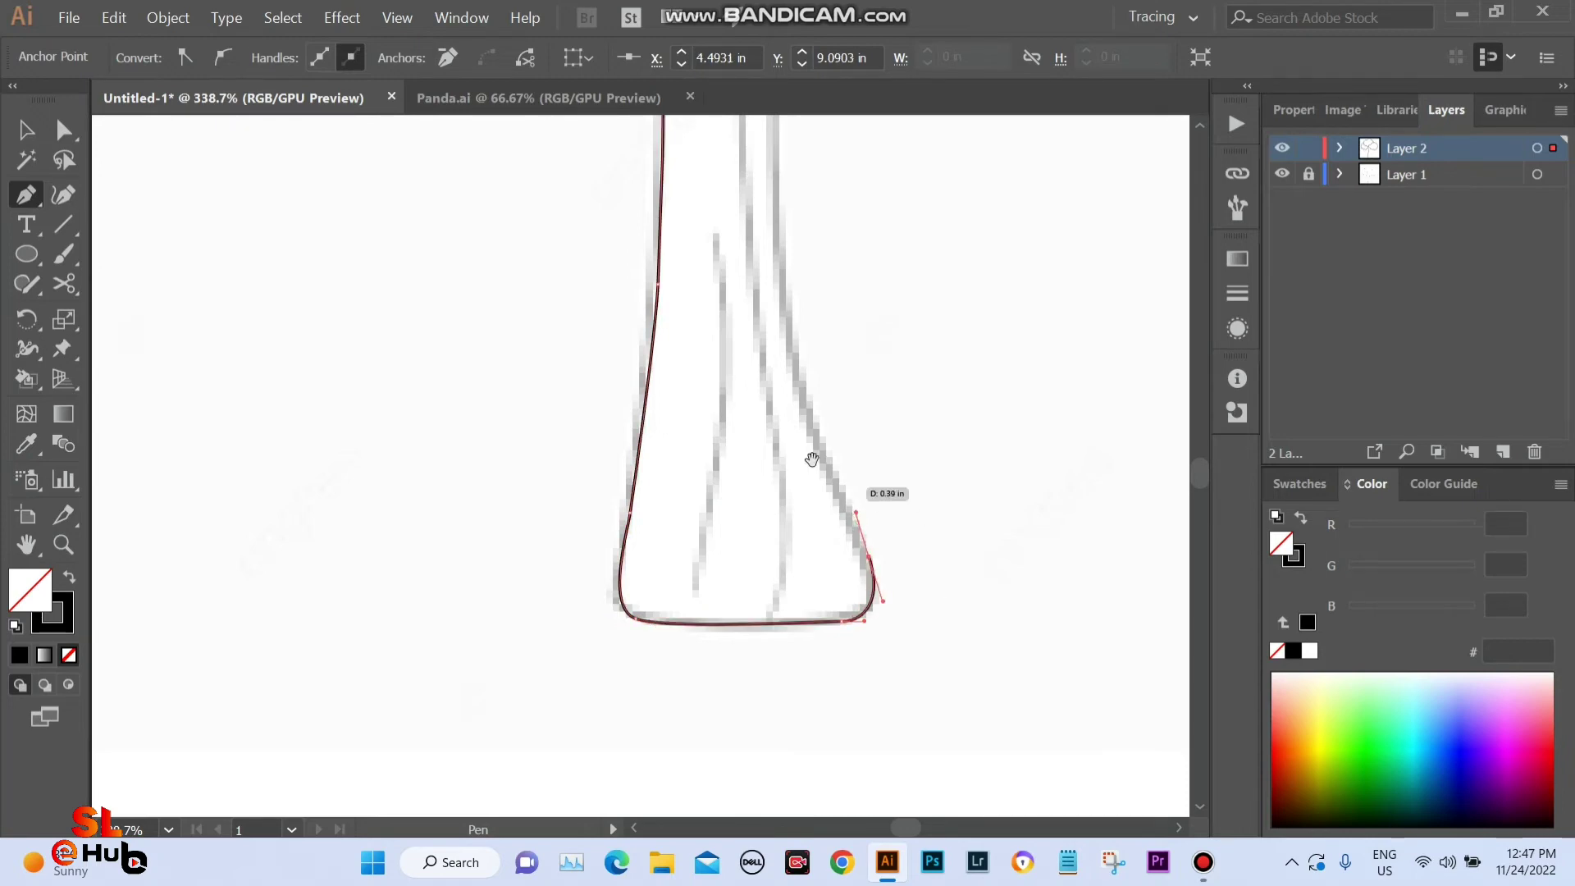
{"action": "left_click_drag", "start_coordinate": [811, 459], "coordinate": [872, 637]}
{"action": "left_click", "coordinate": [865, 637]}
{"action": "left_click", "coordinate": [849, 547]}
{"action": "left_click", "coordinate": [835, 457]}
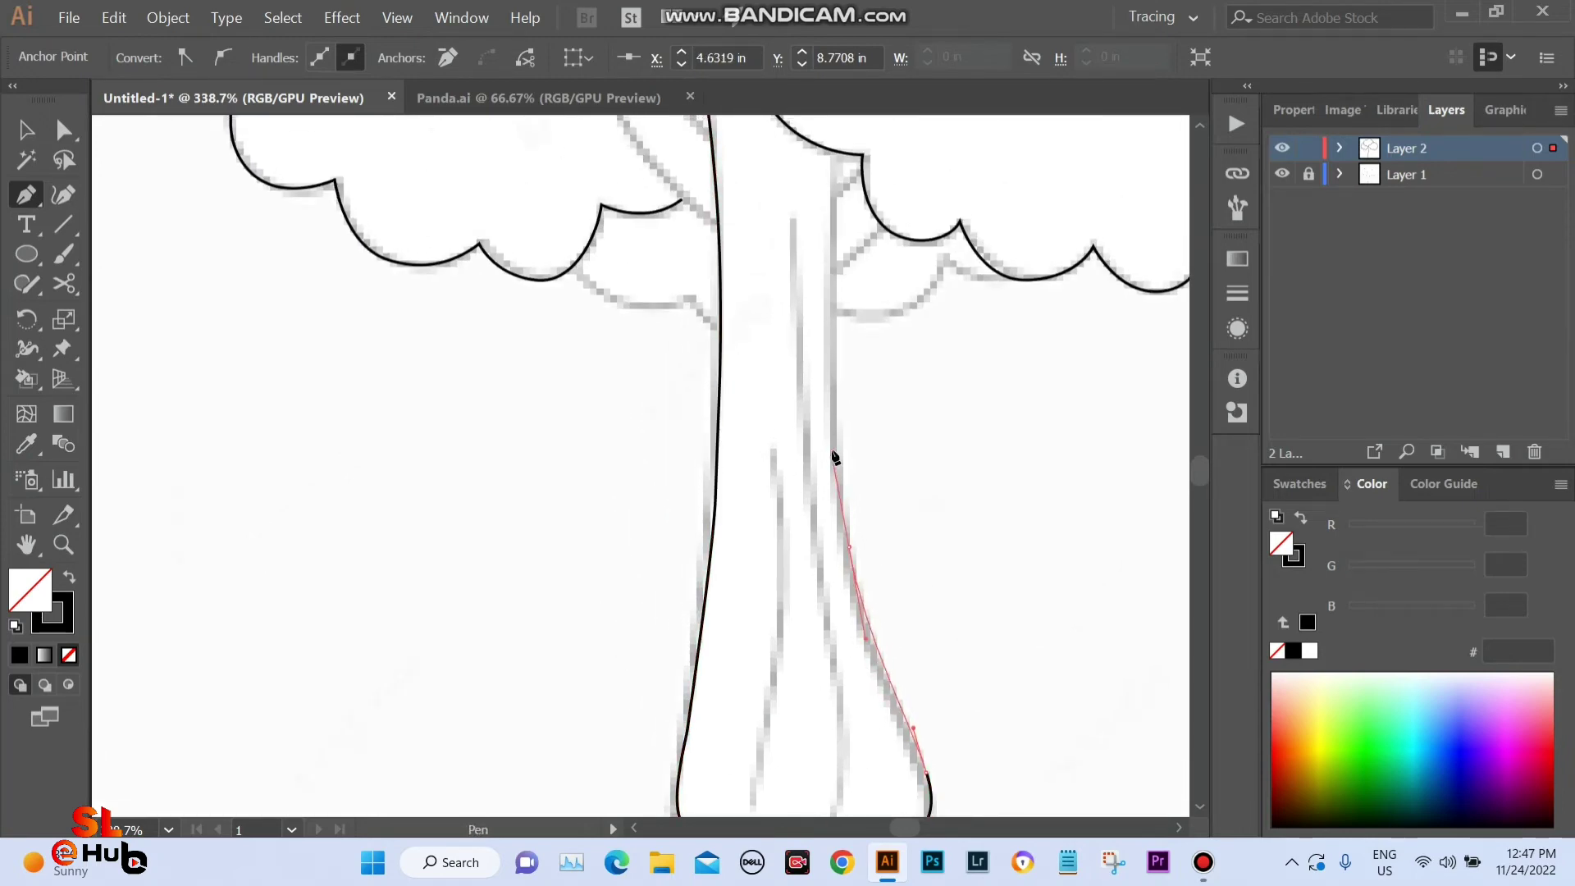
{"action": "left_click_drag", "start_coordinate": [832, 455], "coordinate": [799, 726]}
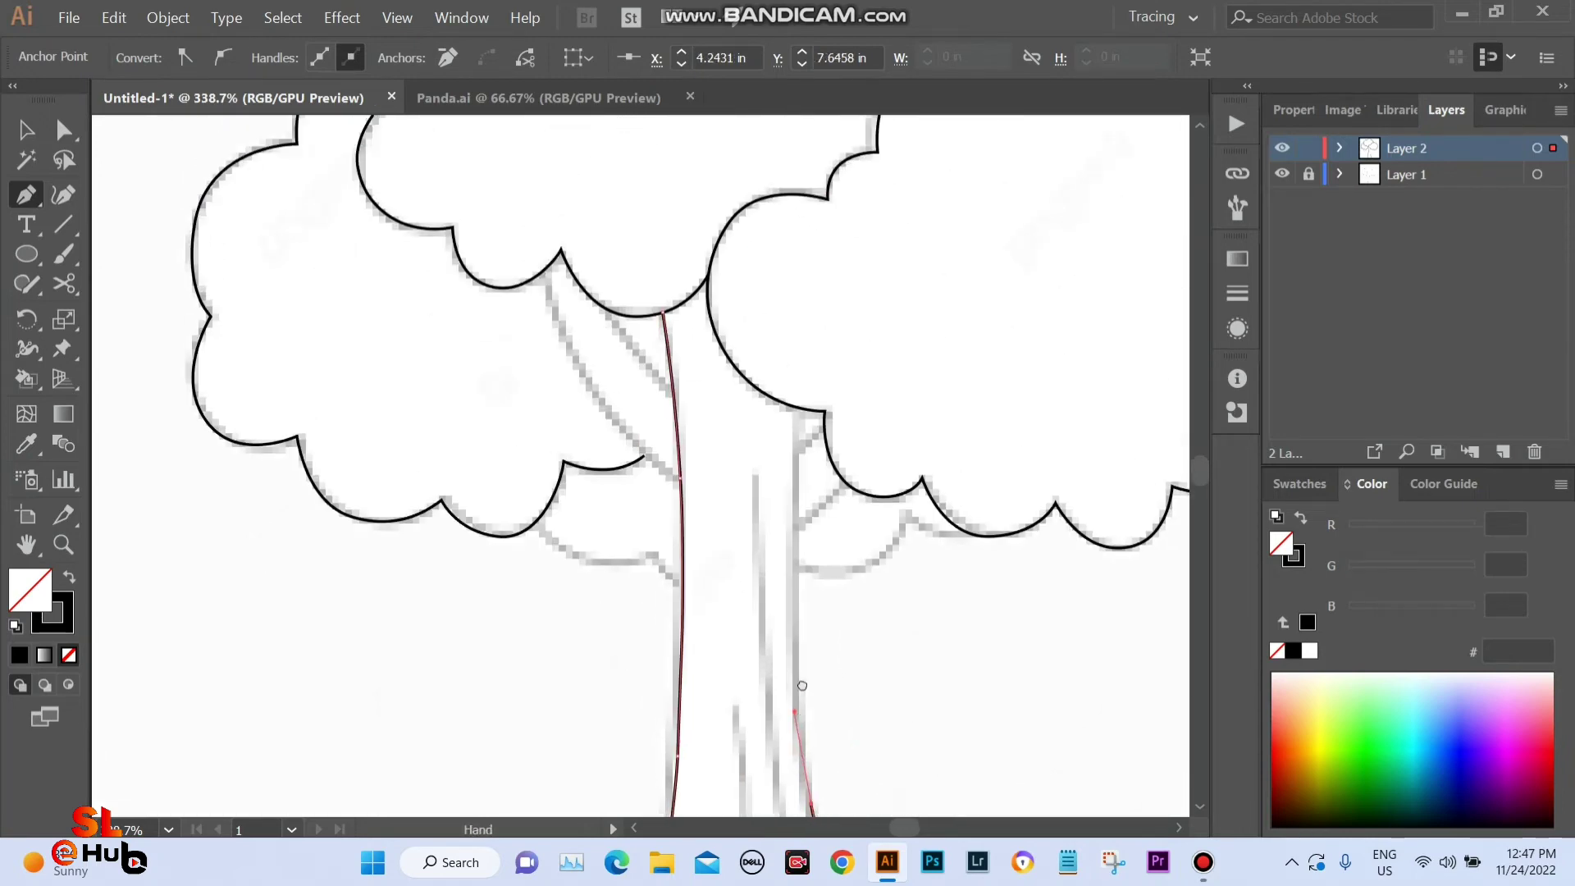
{"action": "left_click", "coordinate": [805, 426]}
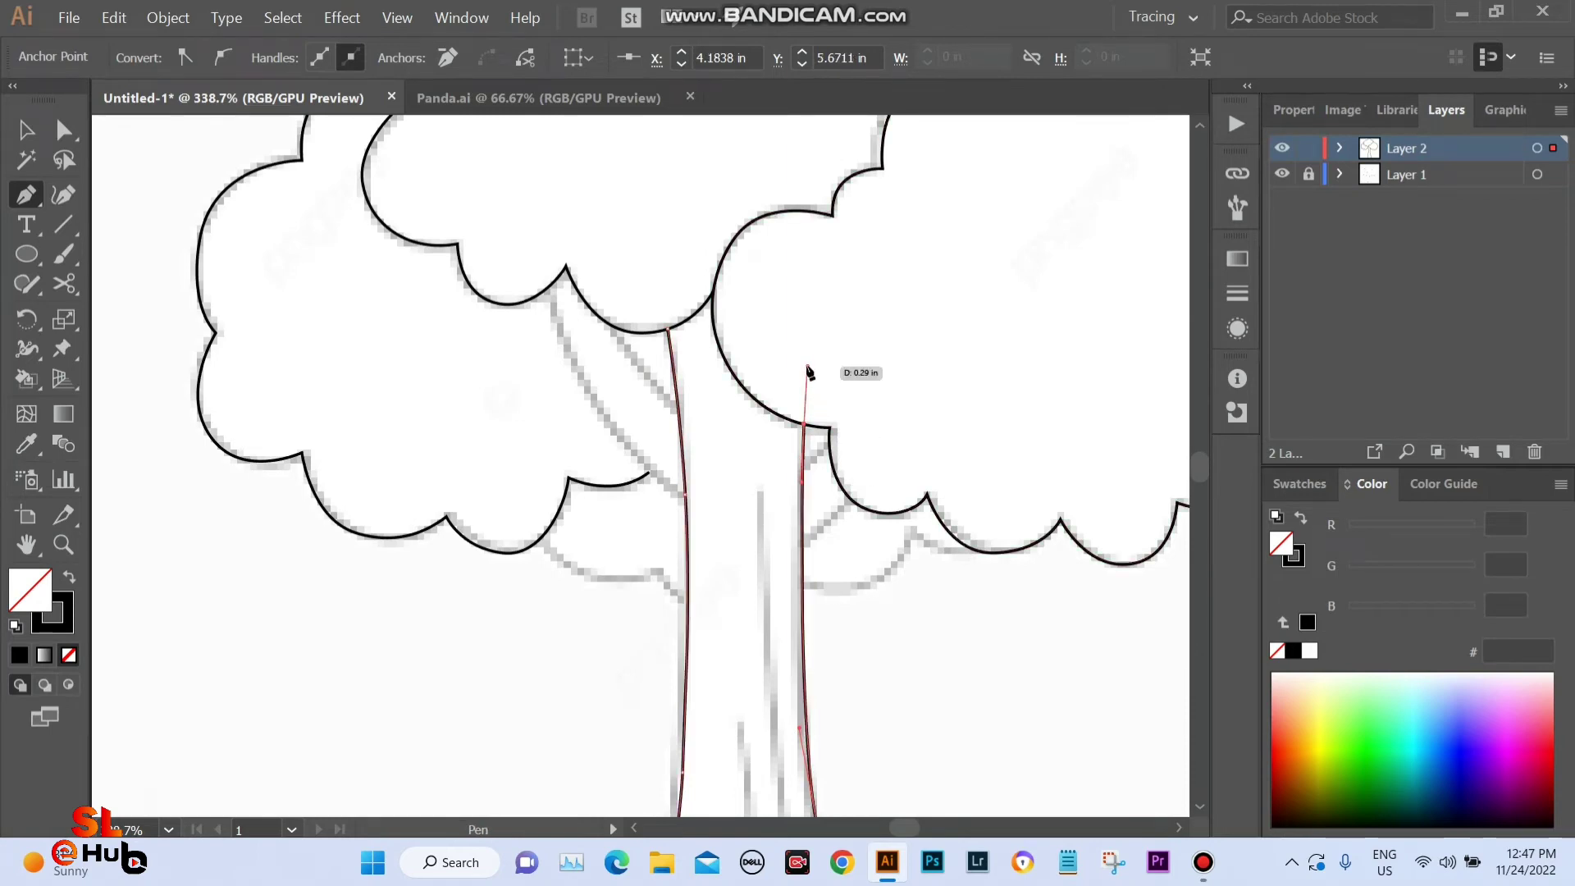
{"action": "key", "text": "v"}
{"action": "left_click", "coordinate": [927, 374]}
Draw a curved branch line from the left crown edge down to the trunk.
{"action": "scroll", "coordinate": [927, 374], "scroll_direction": "down", "scroll_amount": 2}
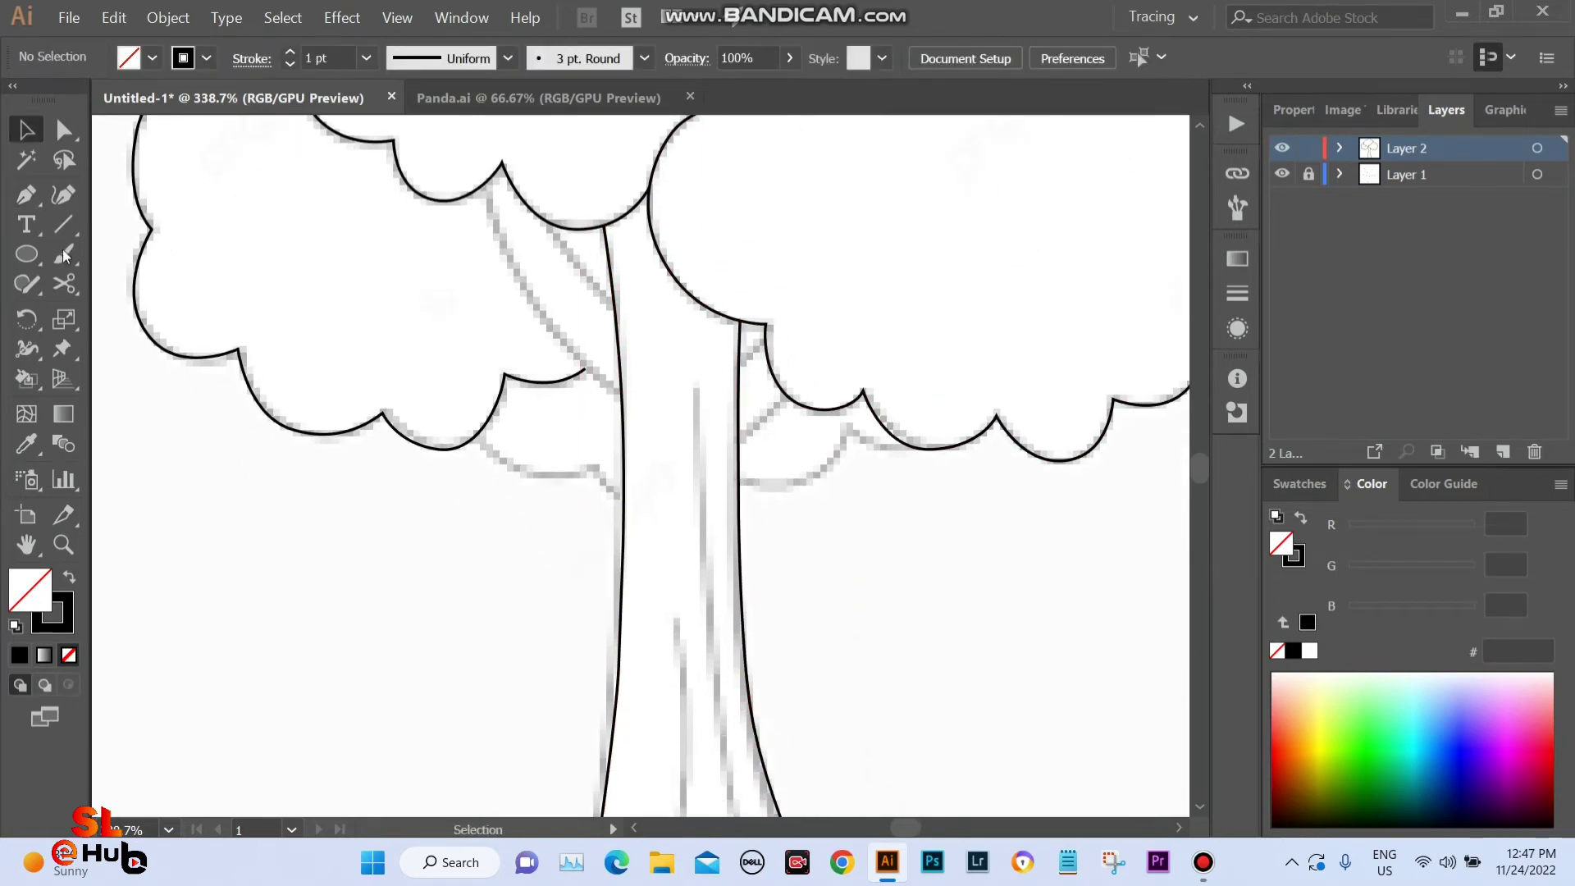
{"action": "left_click", "coordinate": [32, 205]}
{"action": "left_click_drag", "start_coordinate": [534, 527], "coordinate": [454, 627]}
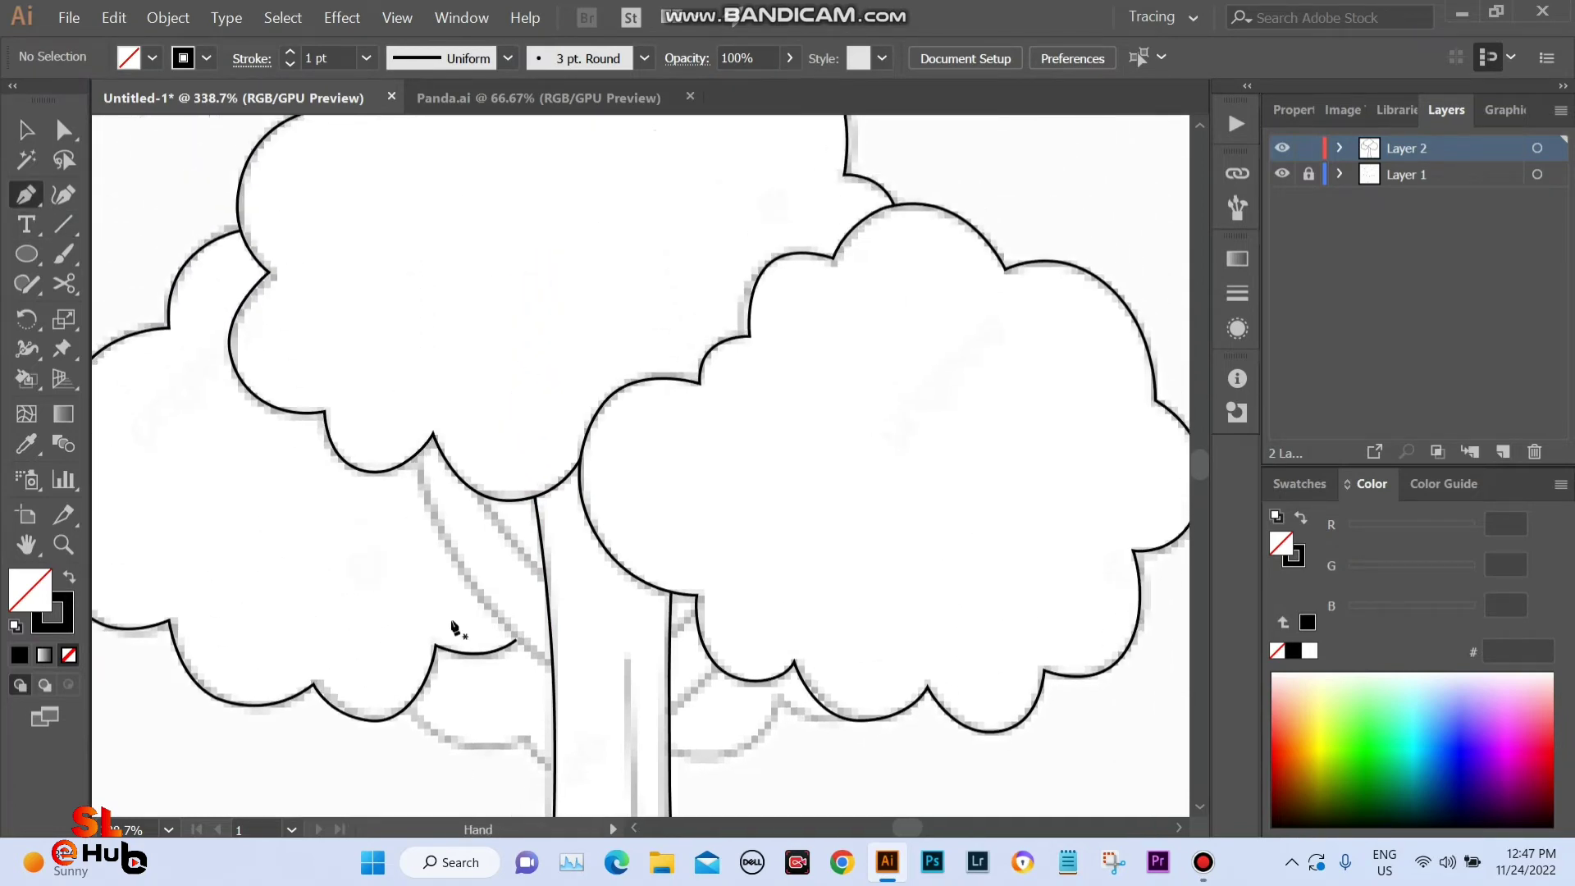
{"action": "left_click", "coordinate": [419, 450]}
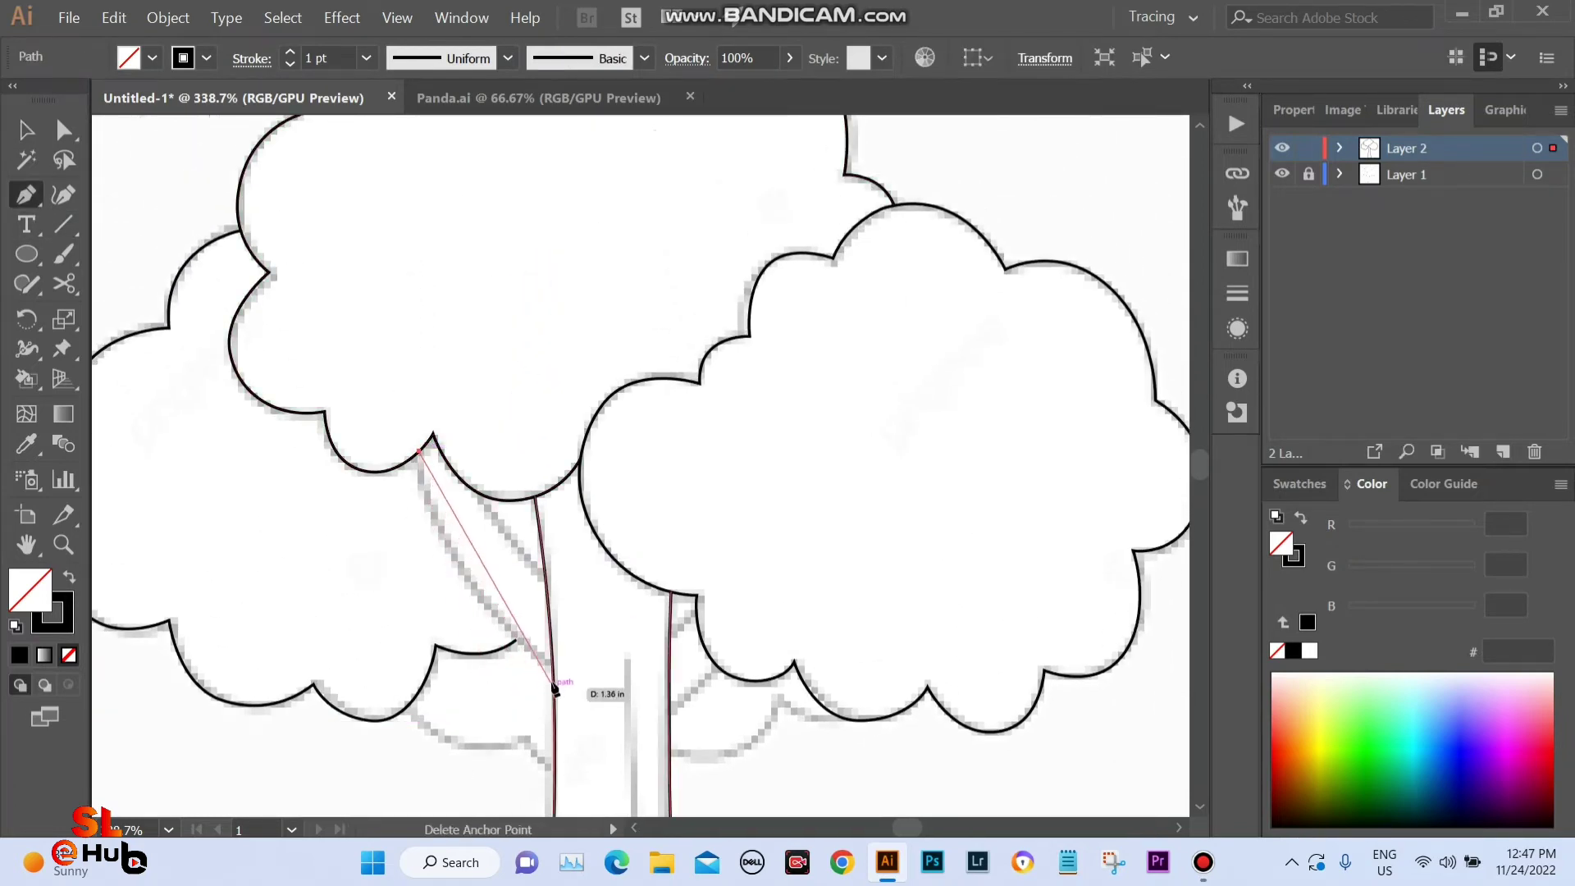
{"action": "left_click", "coordinate": [600, 698]}
{"action": "left_click_drag", "start_coordinate": [607, 701], "coordinate": [670, 743]}
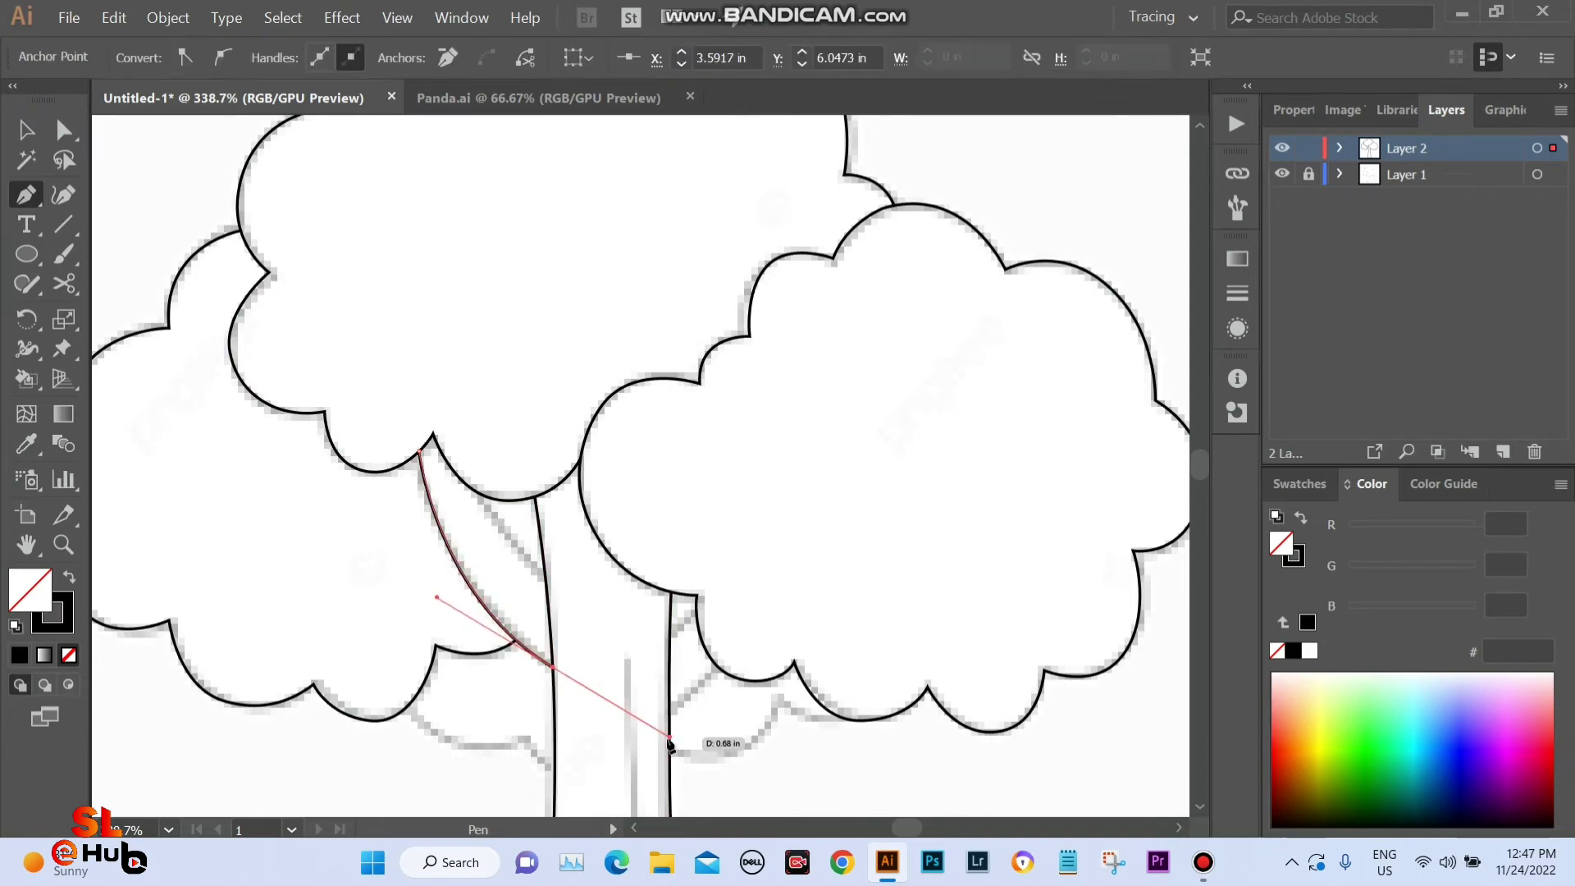
{"action": "key", "text": "v"}
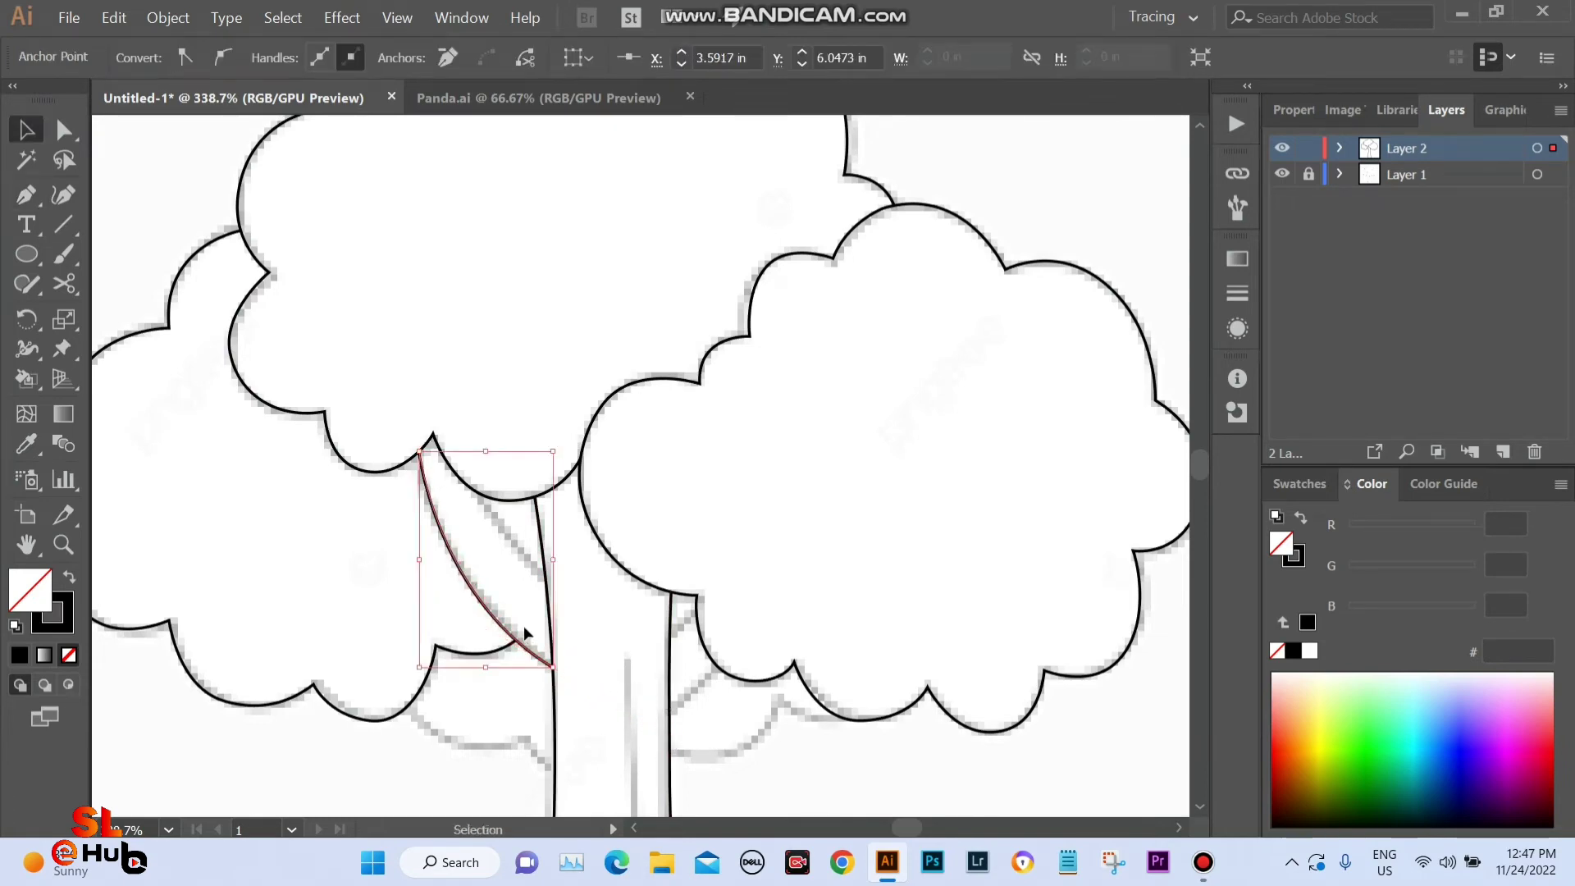
{"action": "left_click", "coordinate": [595, 611]}
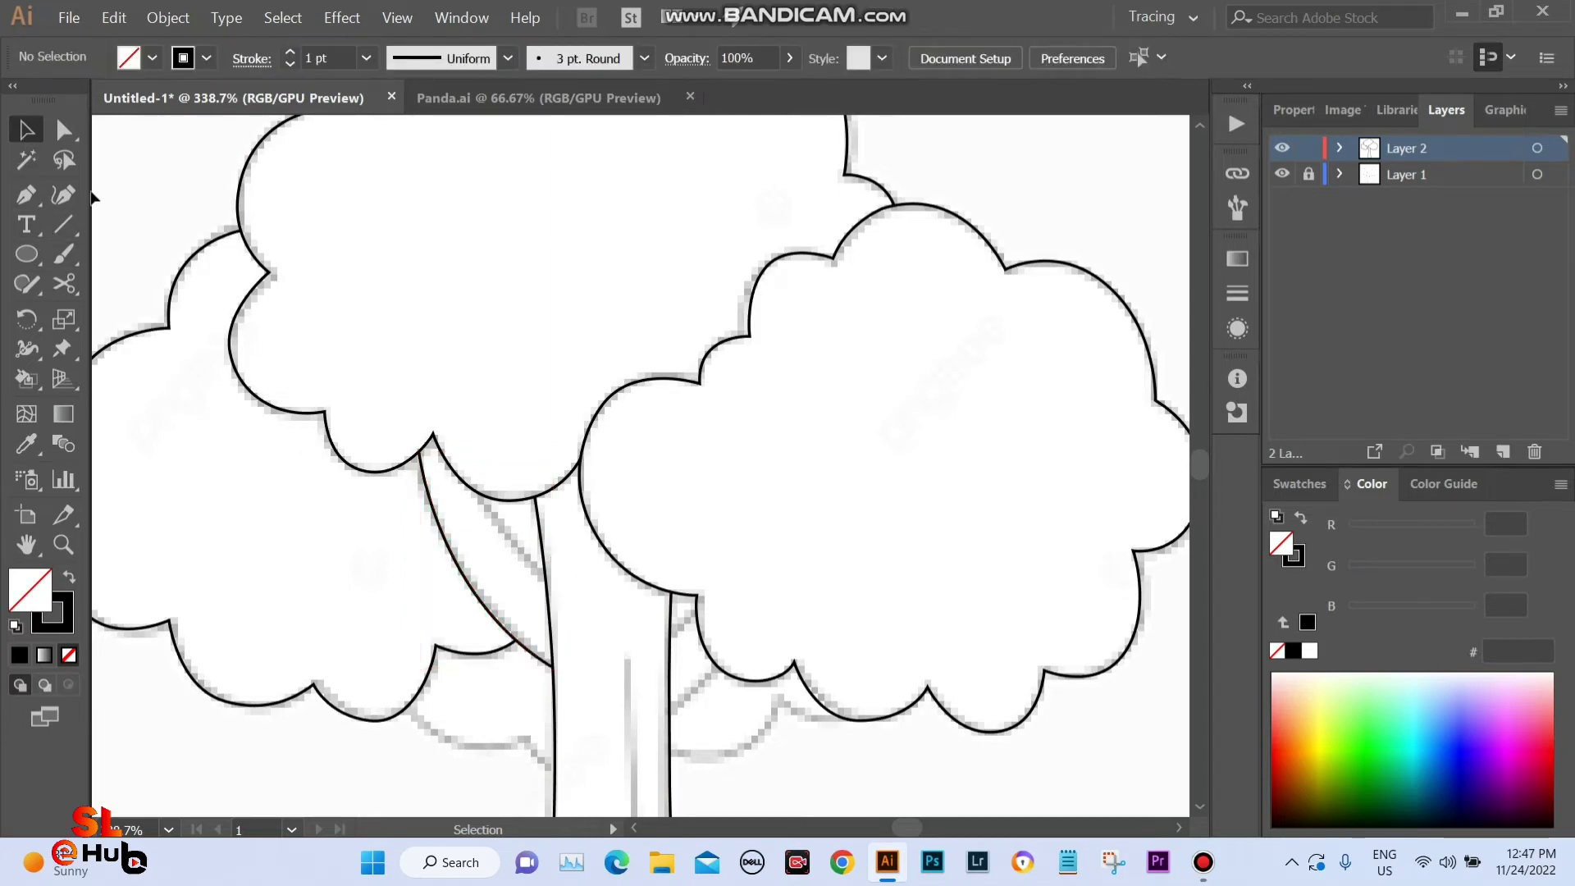
Add a second curved branch line from the crown down to the trunk.
{"action": "left_click", "coordinate": [18, 199]}
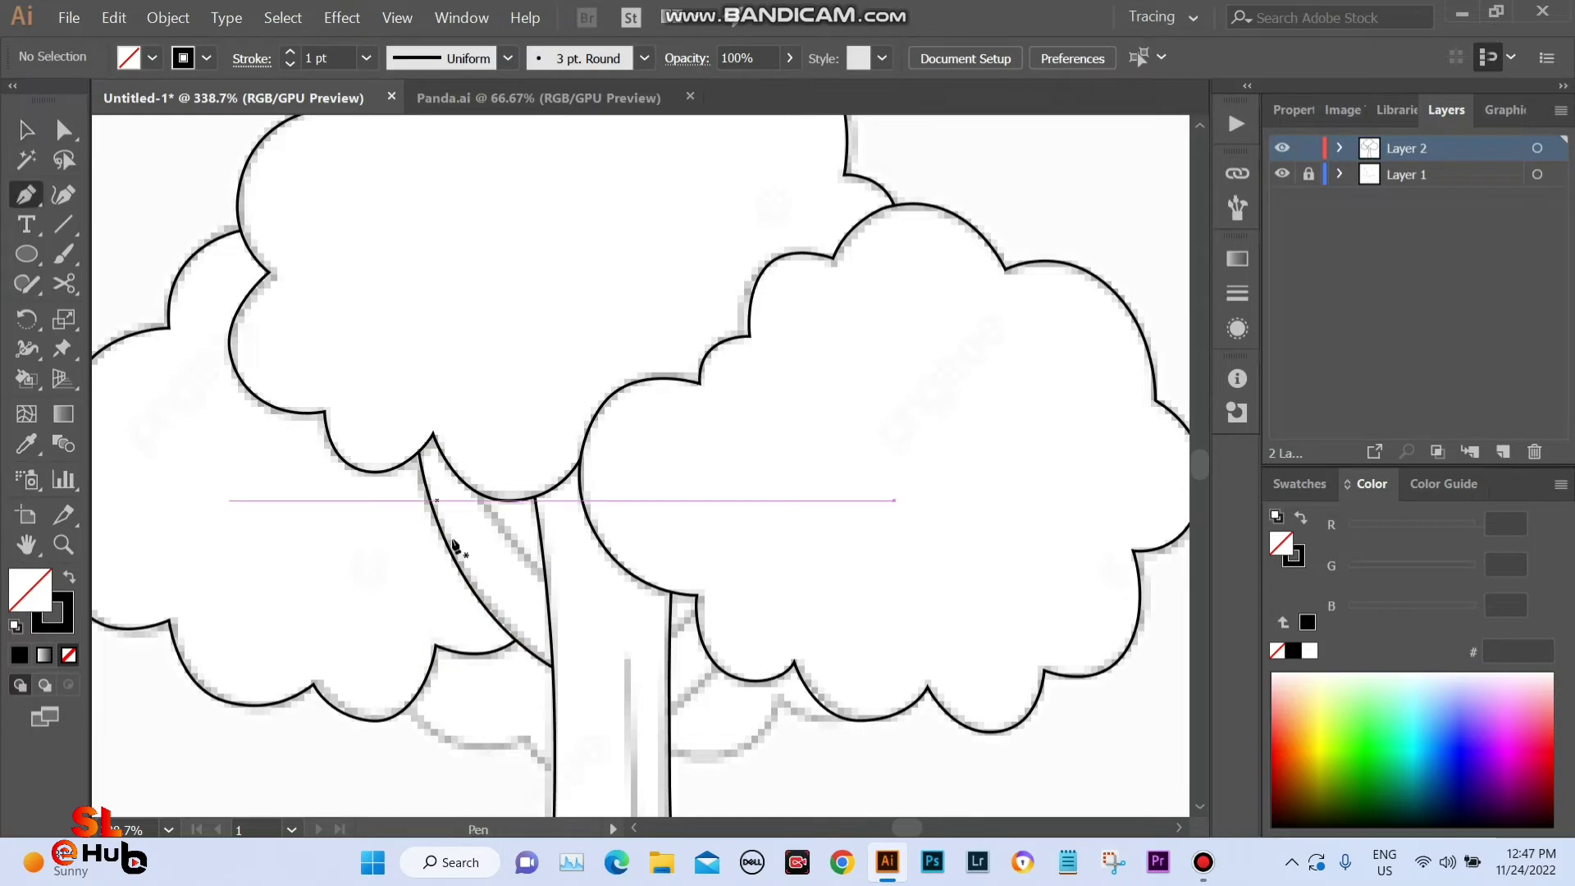
{"action": "left_click", "coordinate": [483, 496]}
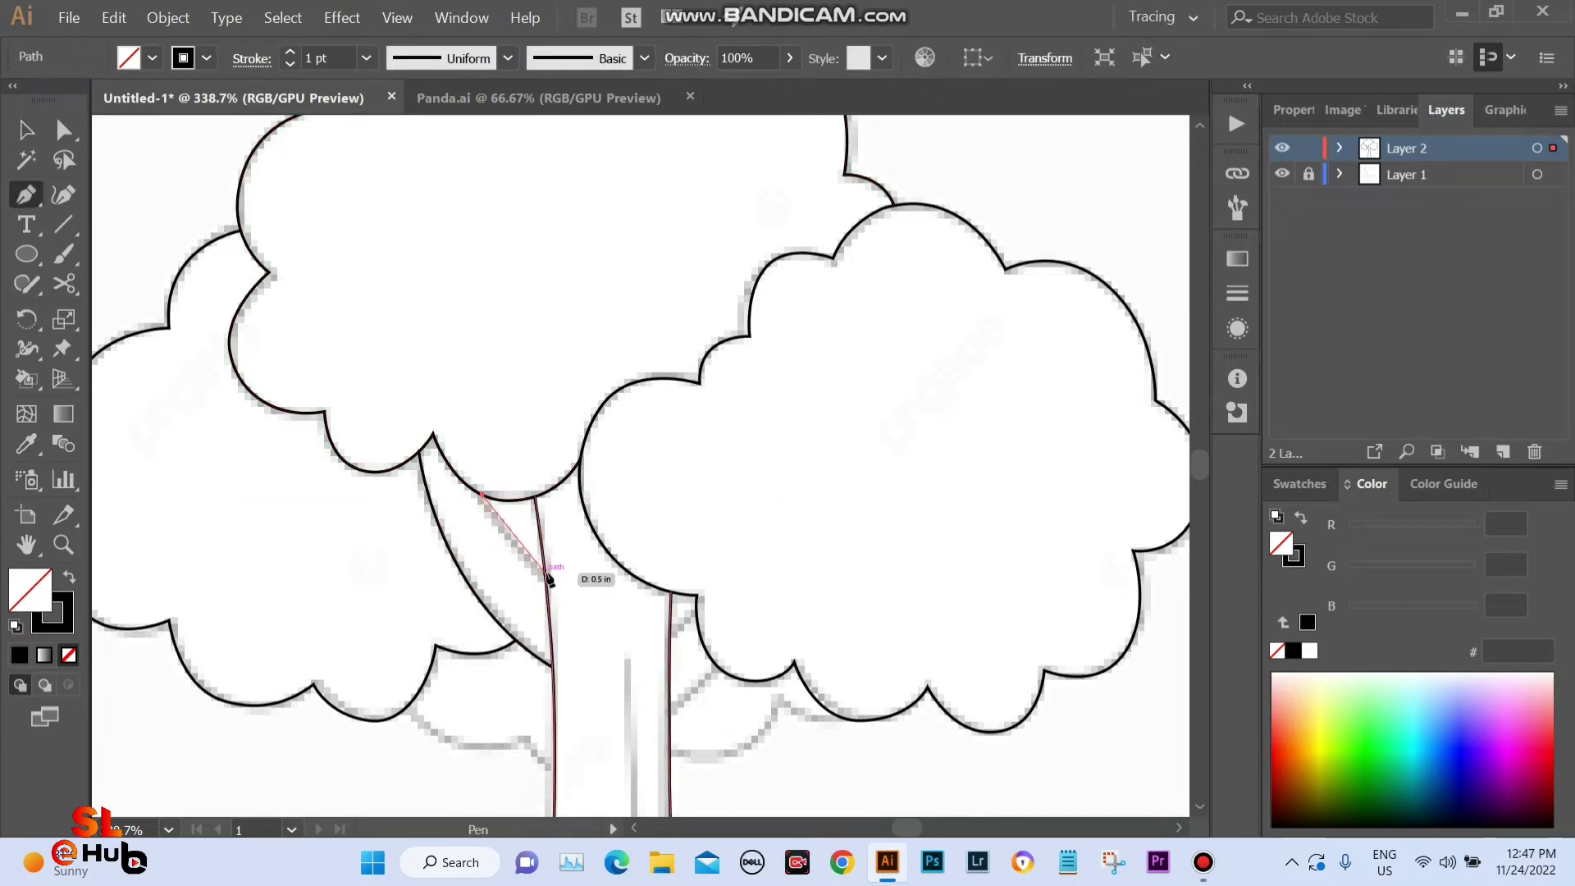
{"action": "left_click_drag", "start_coordinate": [546, 575], "coordinate": [578, 595]}
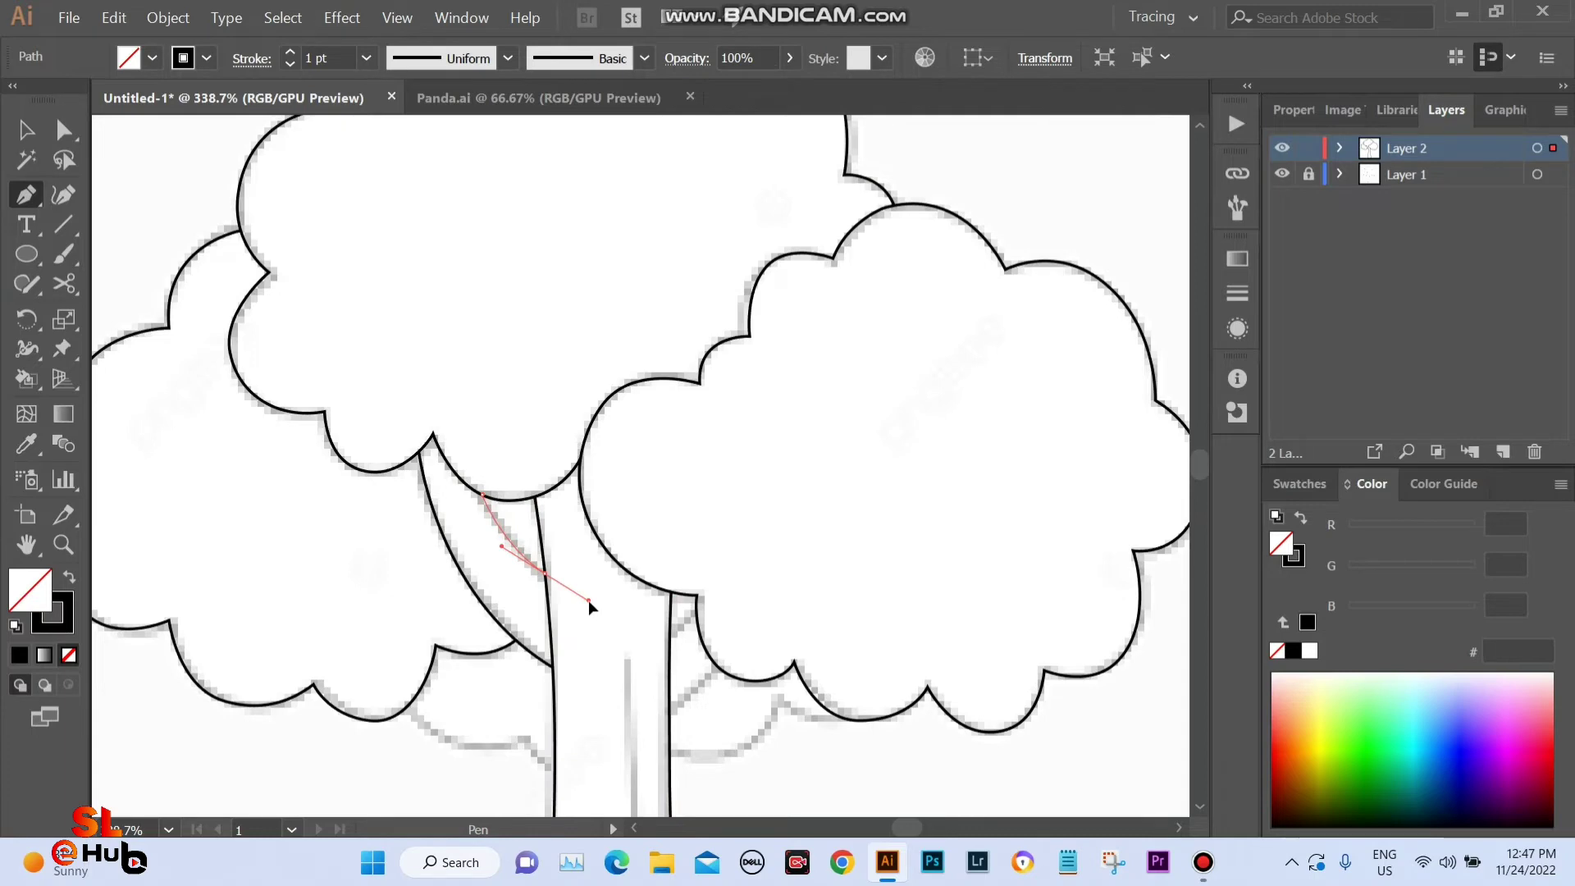
{"action": "key", "text": "Escape"}
{"action": "key", "text": "v"}
{"action": "left_click", "coordinate": [618, 617]}
{"action": "left_click_drag", "start_coordinate": [615, 649], "coordinate": [573, 631]}
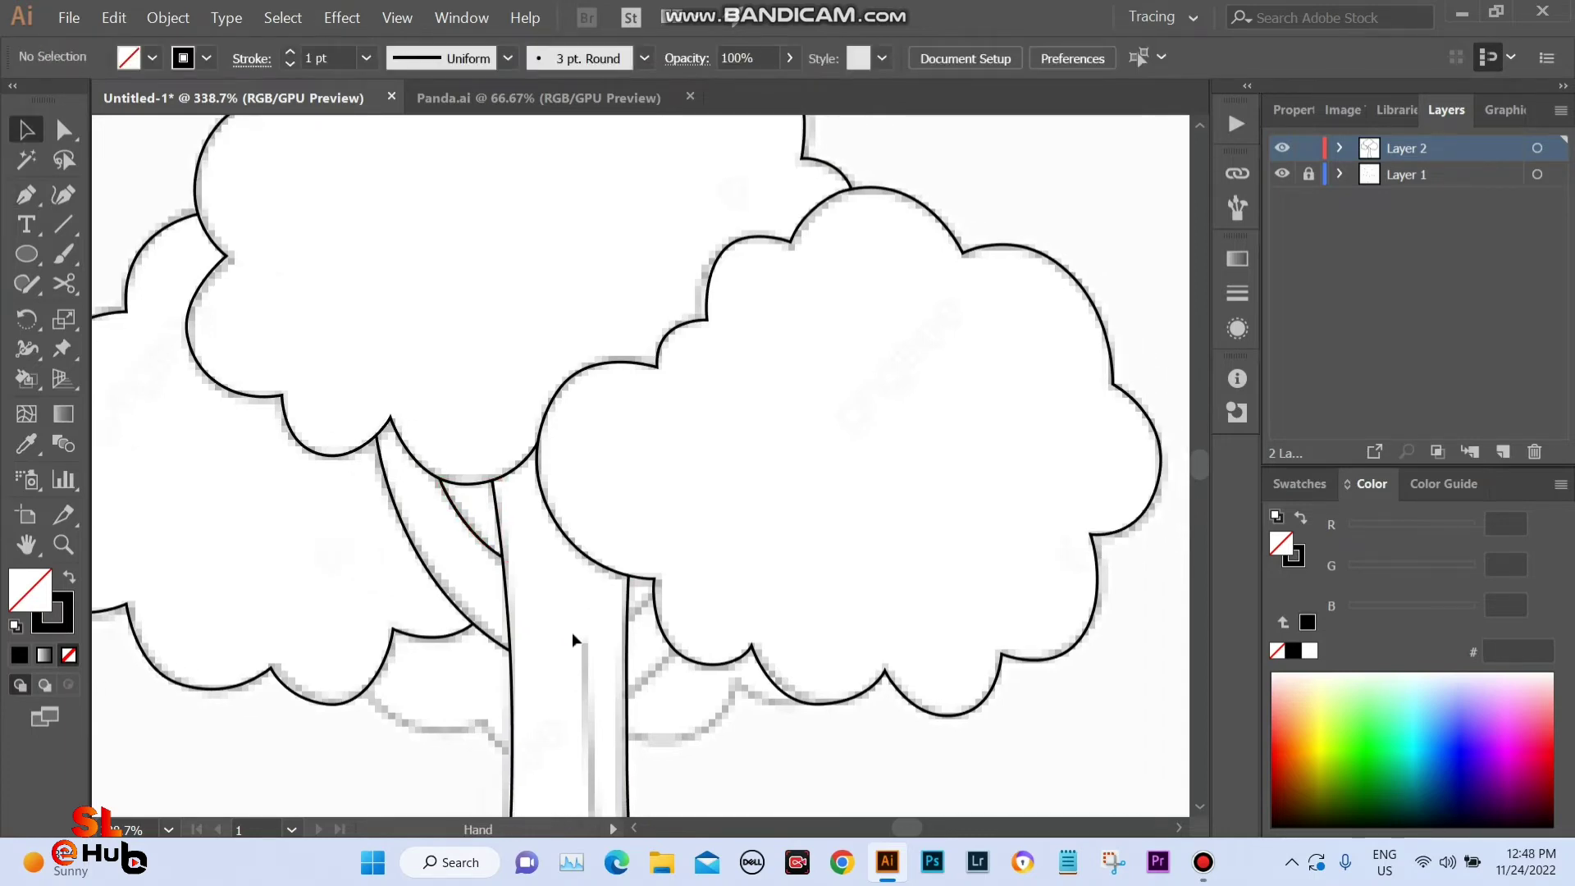
Draw short branch lines from the trunk edge up into the crown outline.
{"action": "key", "text": "p"}
{"action": "left_click", "coordinate": [627, 621]}
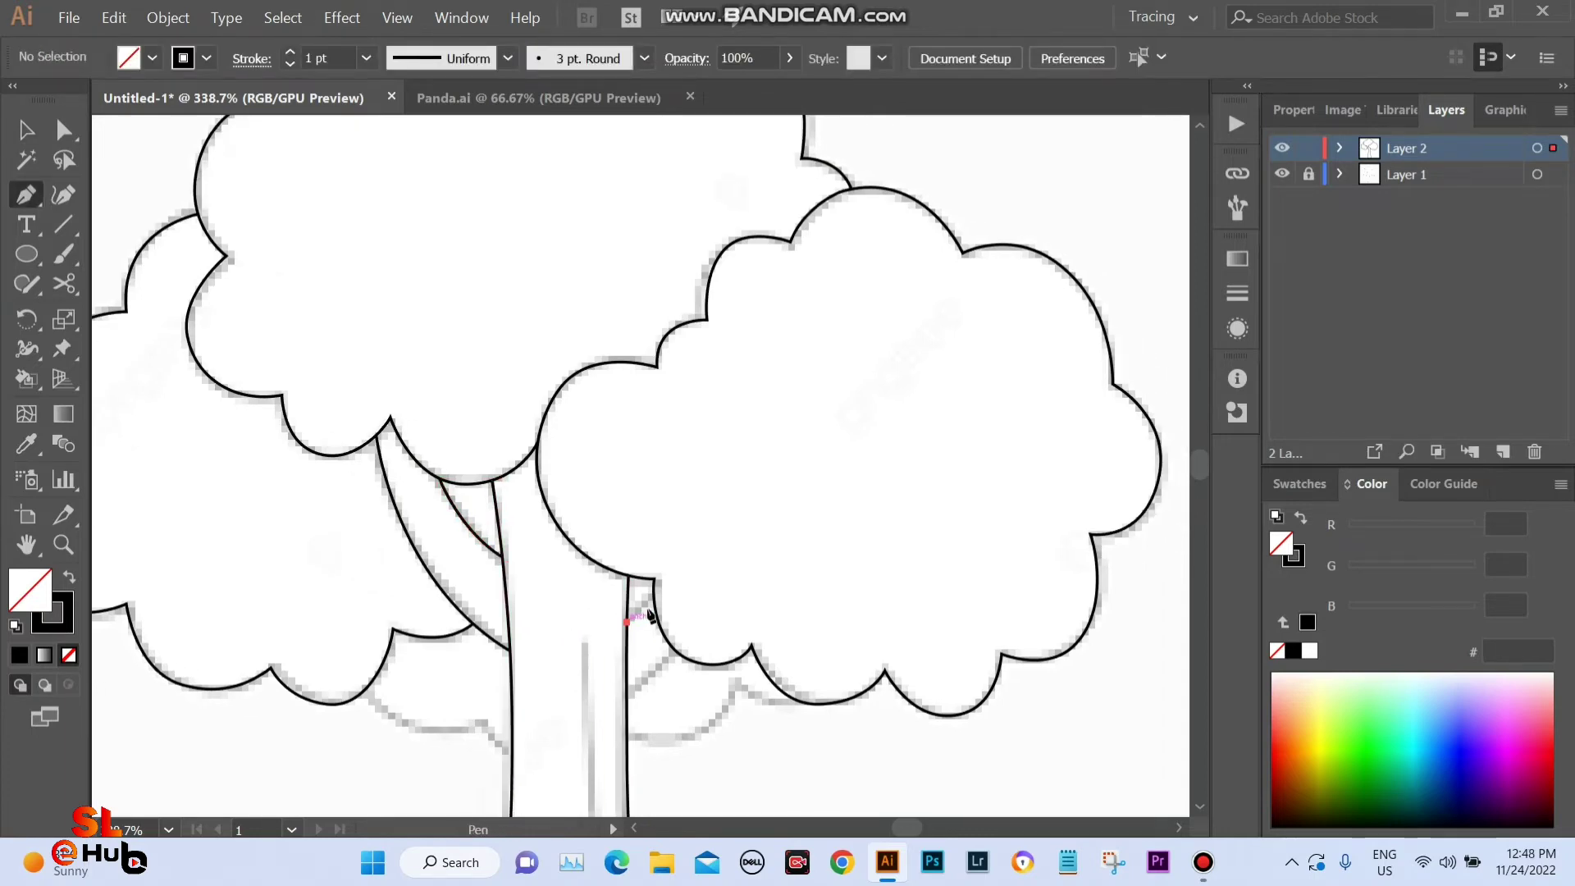
{"action": "left_click_drag", "start_coordinate": [659, 579], "coordinate": [665, 585]}
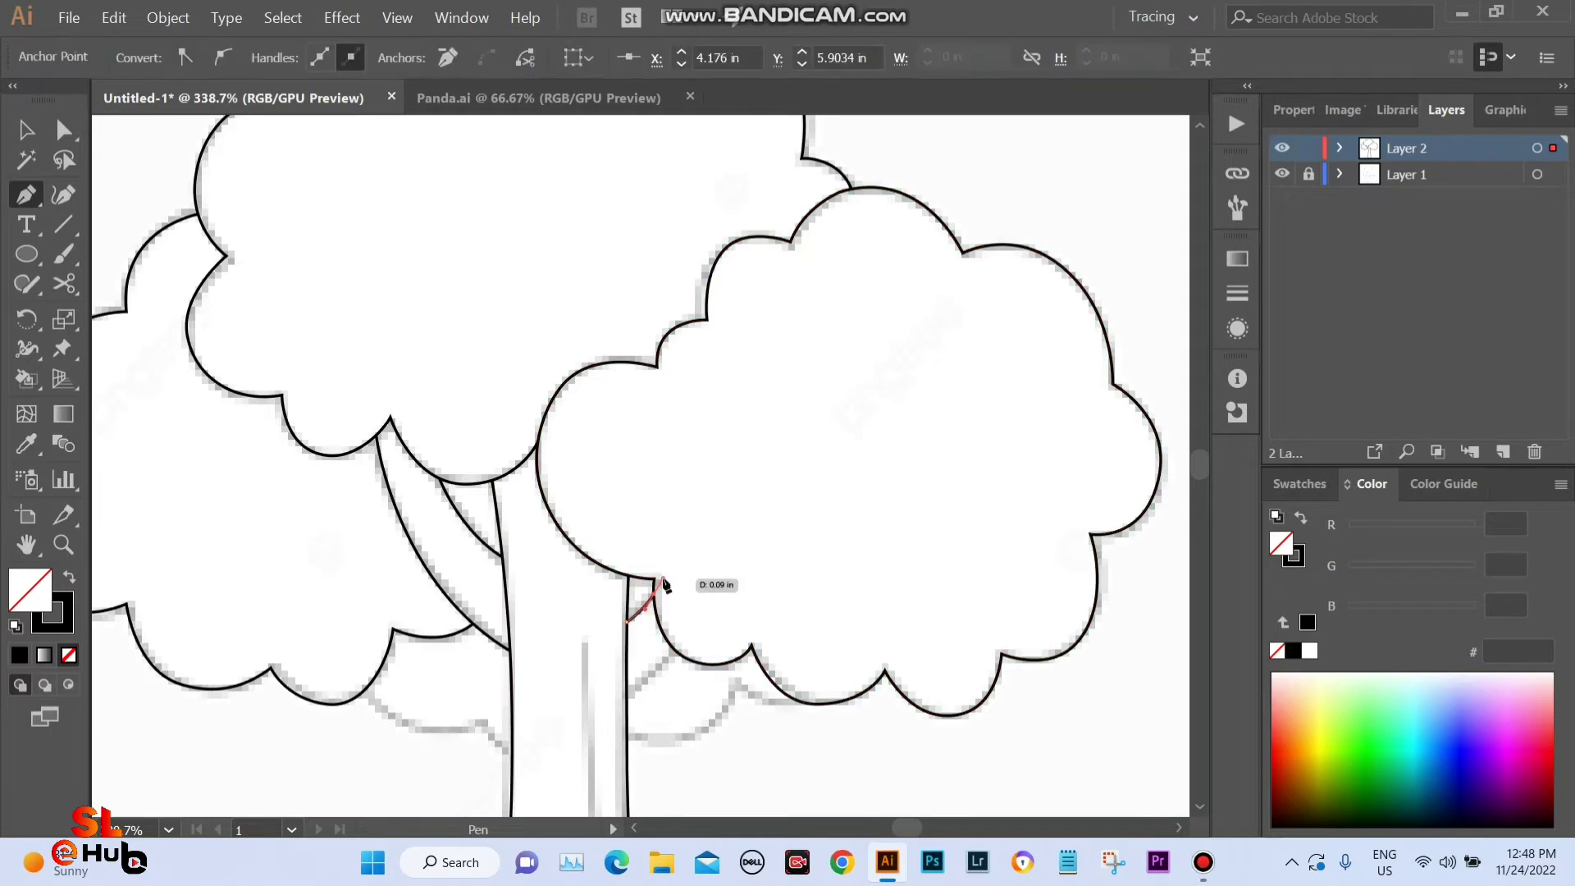
{"action": "left_click", "coordinate": [642, 590], "text": "ctrl"}
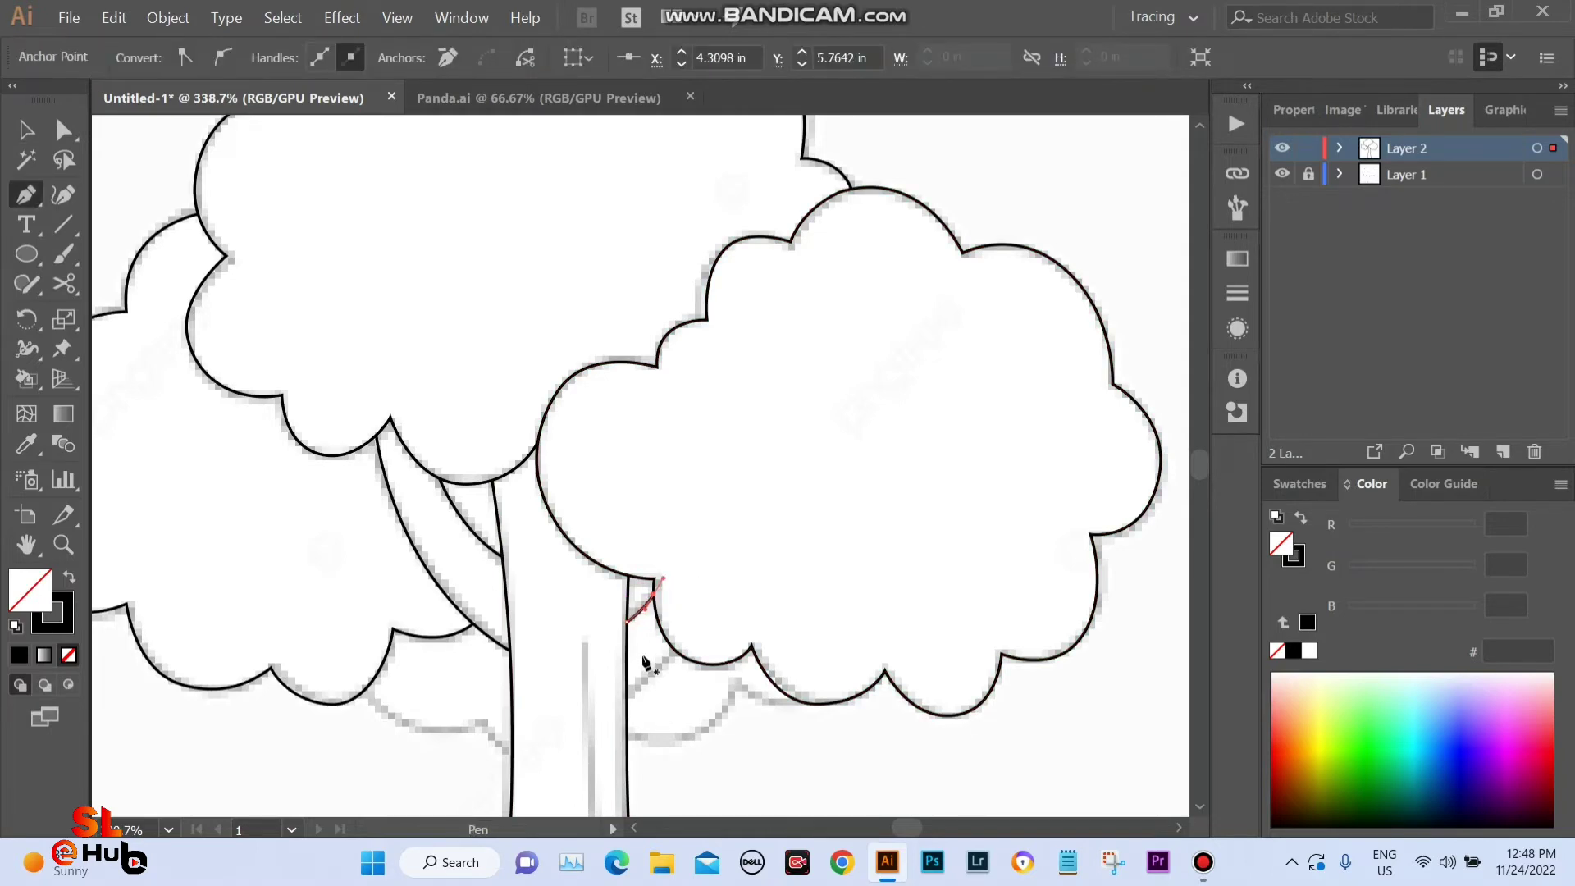
{"action": "left_click", "coordinate": [628, 697]}
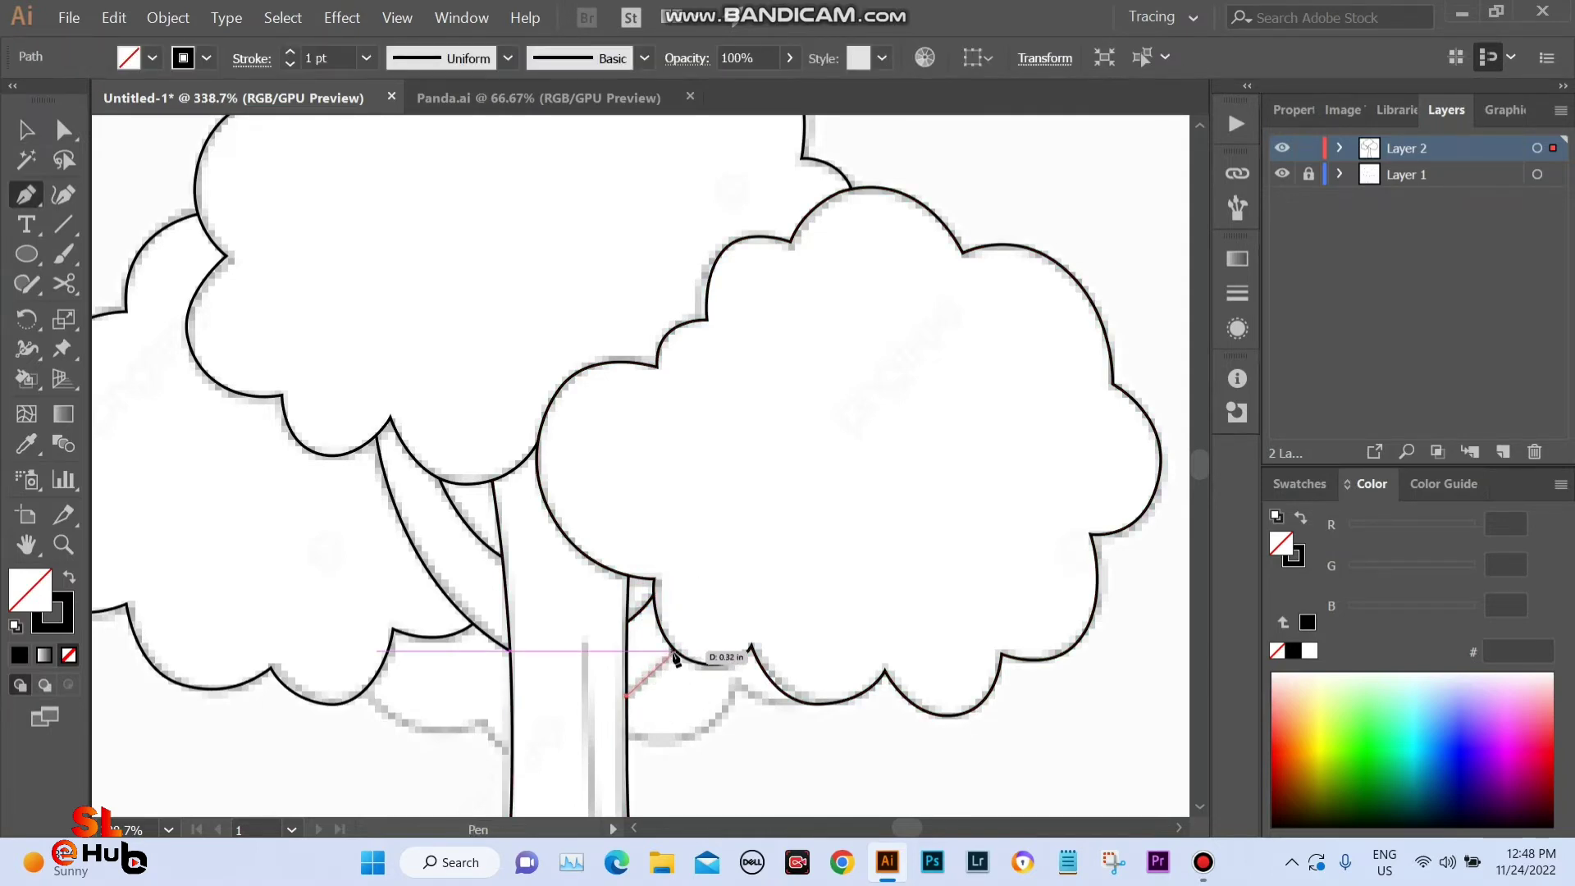
{"action": "left_click_drag", "start_coordinate": [678, 653], "coordinate": [686, 634]}
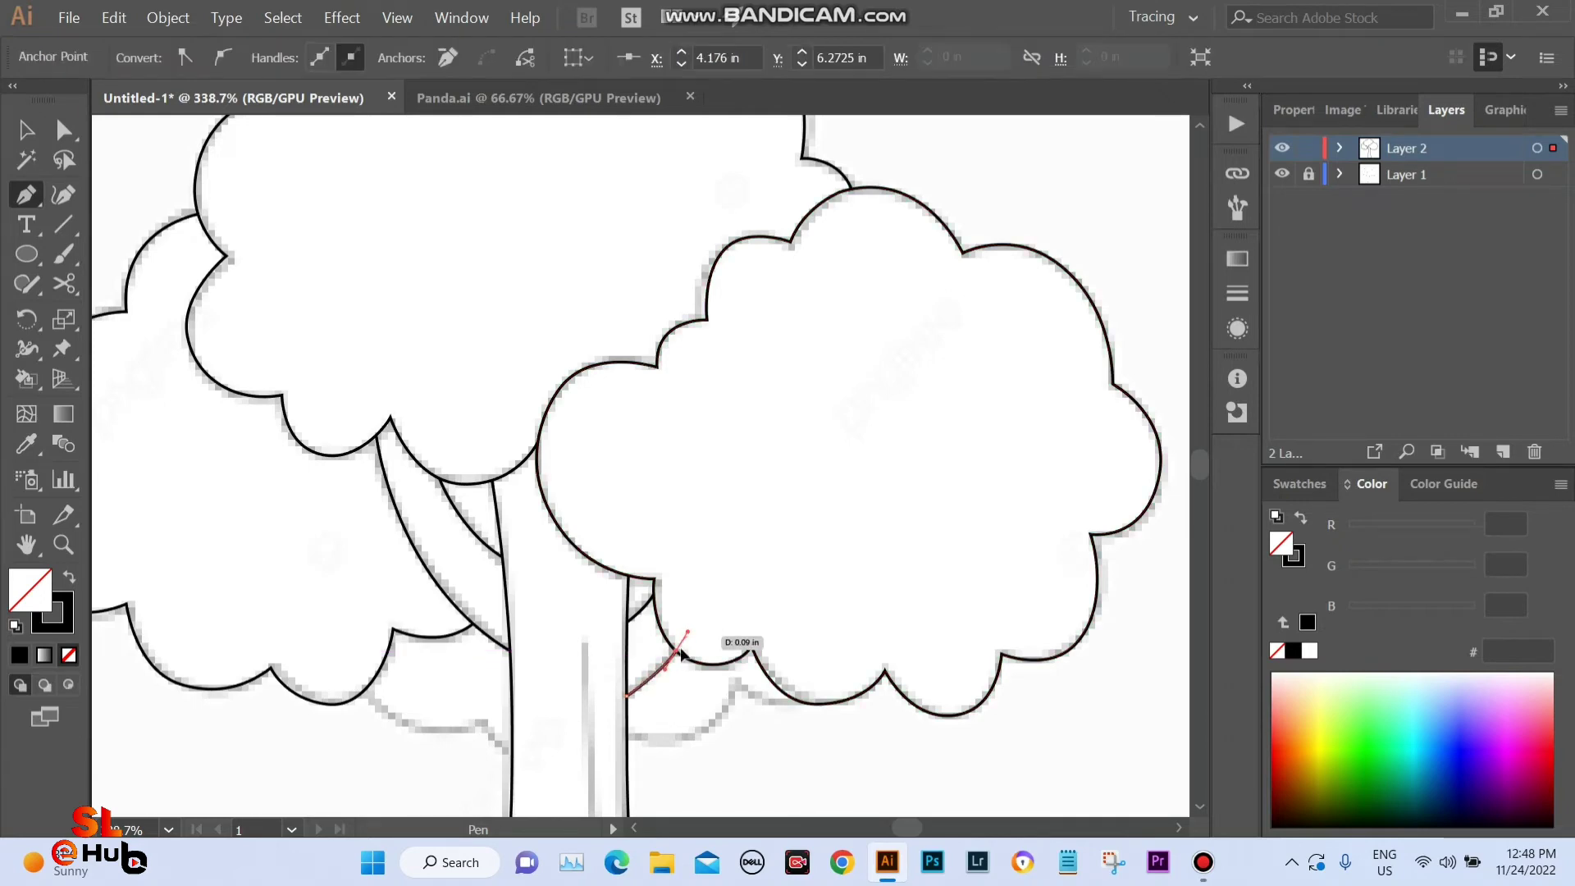
Trace the lower crown curves on the left and right sides of the trunk.
{"action": "mouse_move", "coordinate": [376, 724]}
{"action": "left_mouse_down"}
{"action": "mouse_move", "coordinate": [421, 745]}
{"action": "mouse_move", "coordinate": [568, 690]}
{"action": "left_mouse_up"}
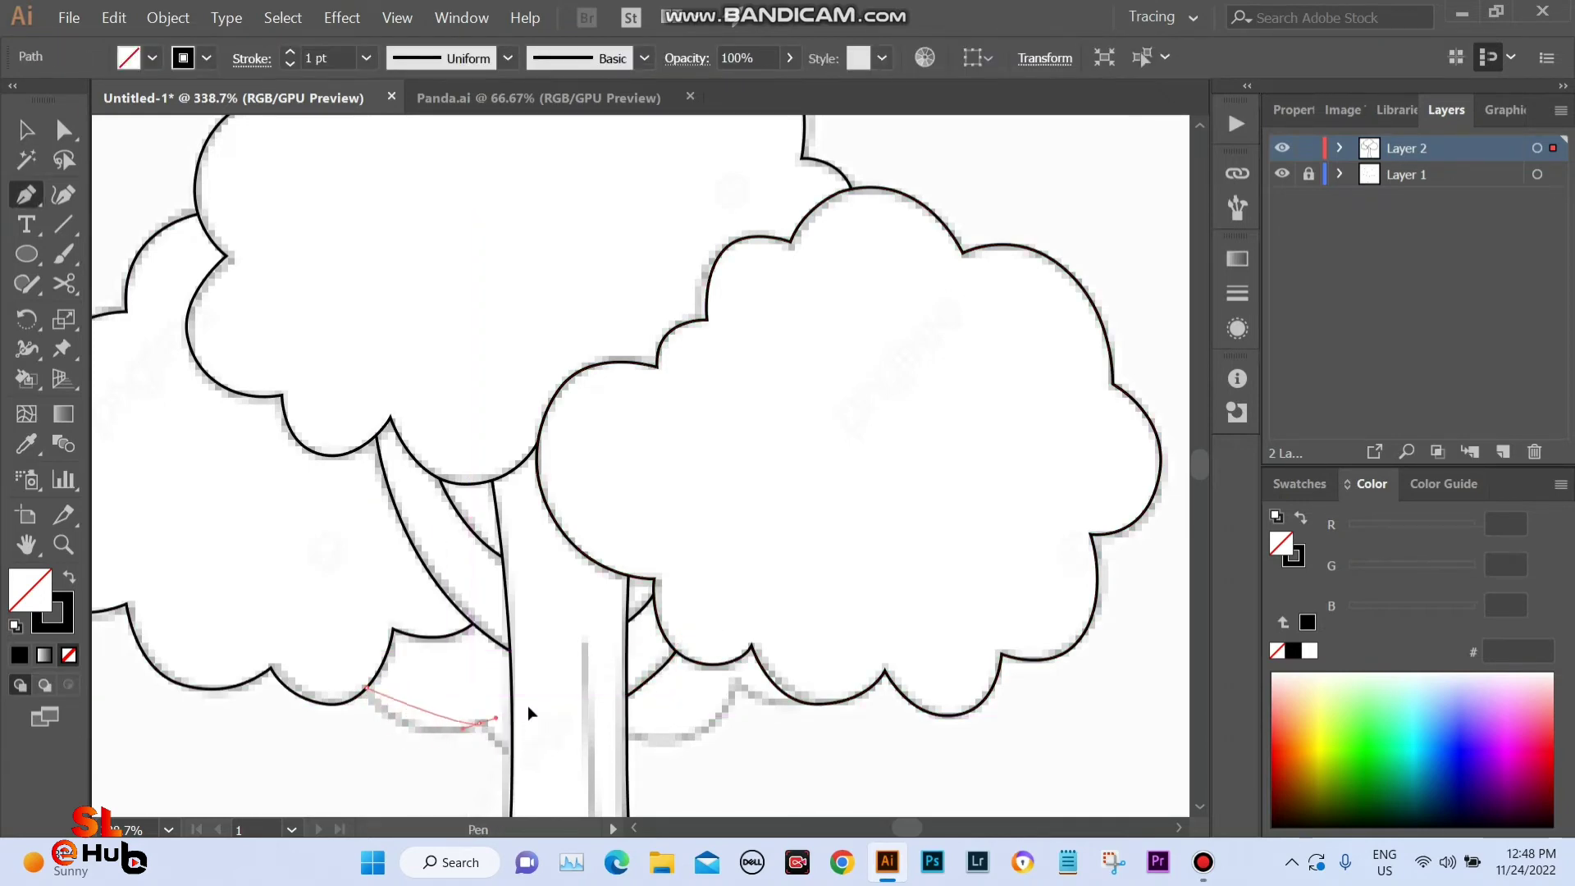
{"action": "left_click", "coordinate": [490, 741]}
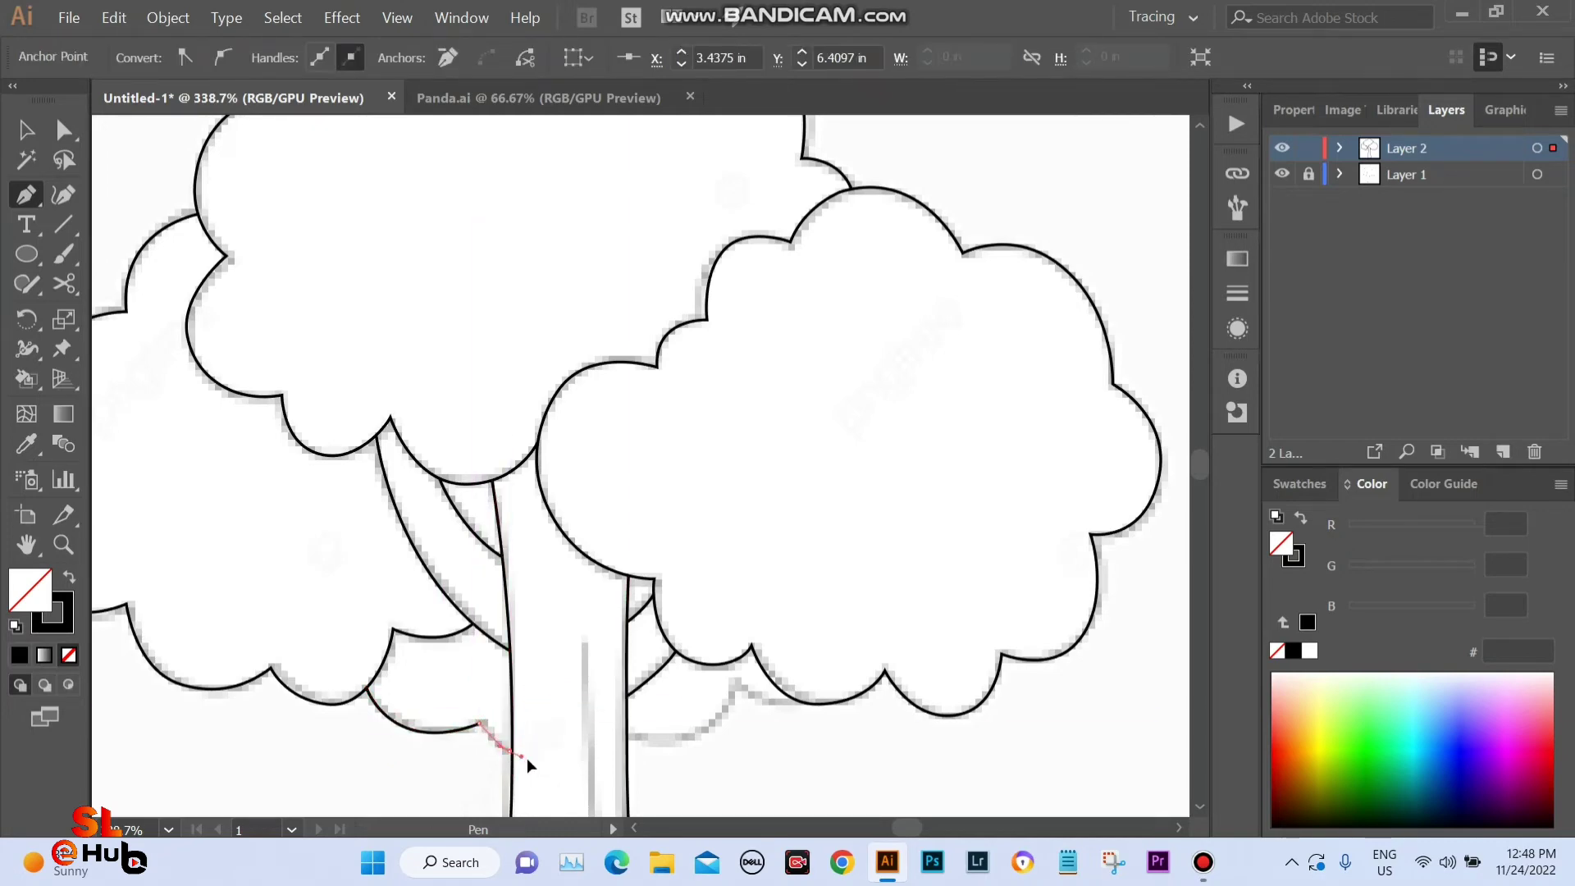
{"action": "key", "text": "Escape"}
{"action": "left_click", "coordinate": [625, 736]}
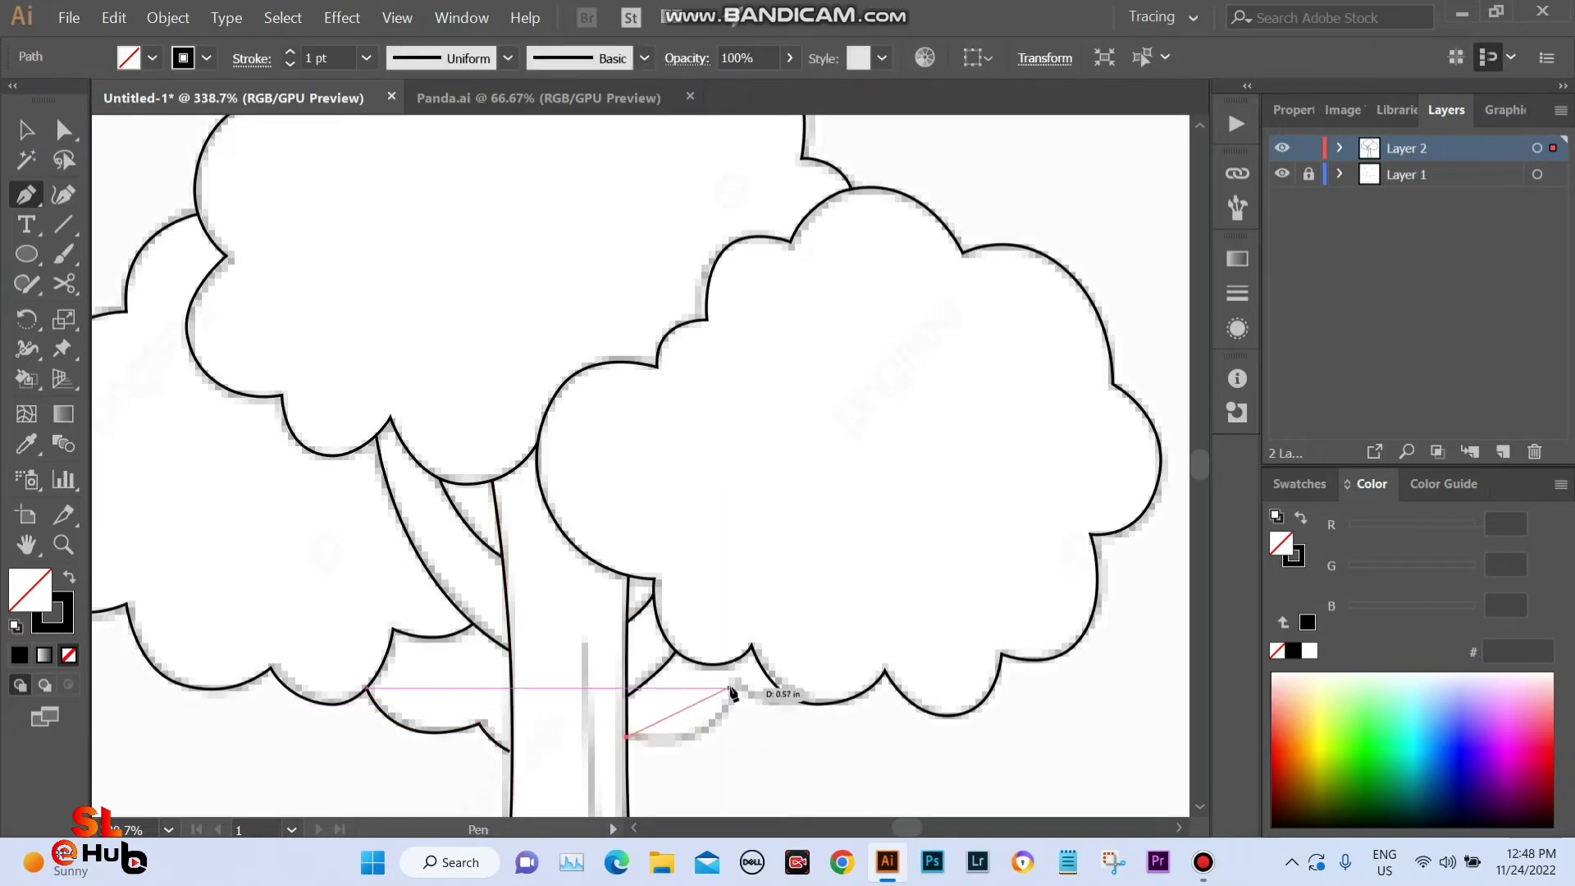
{"action": "left_click_drag", "start_coordinate": [732, 690], "coordinate": [756, 620]}
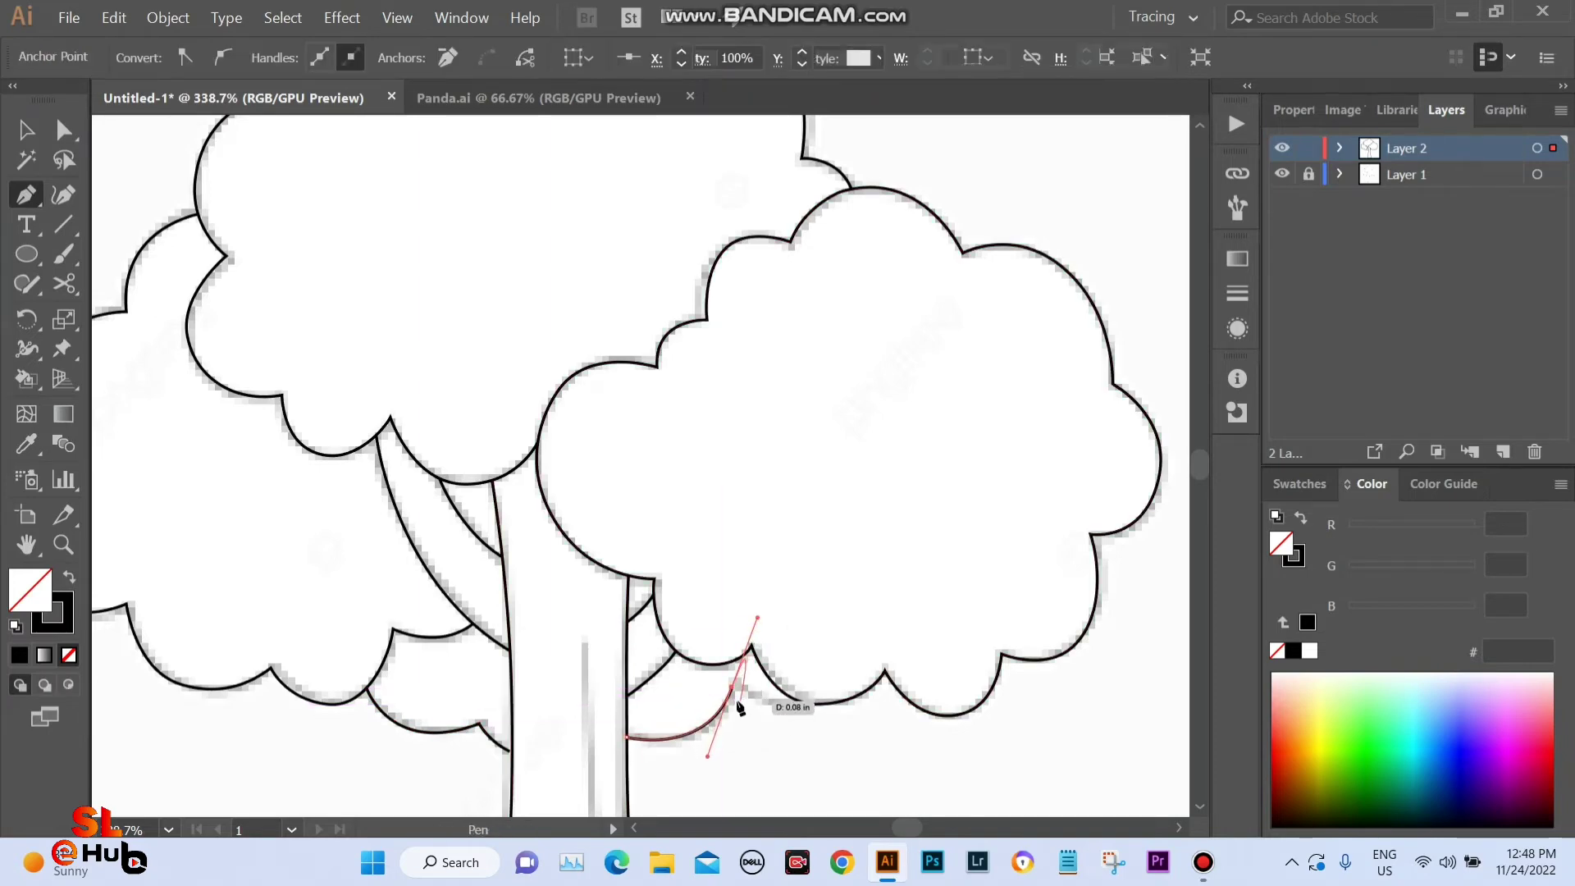
{"action": "left_click_drag", "start_coordinate": [783, 703], "coordinate": [816, 695]}
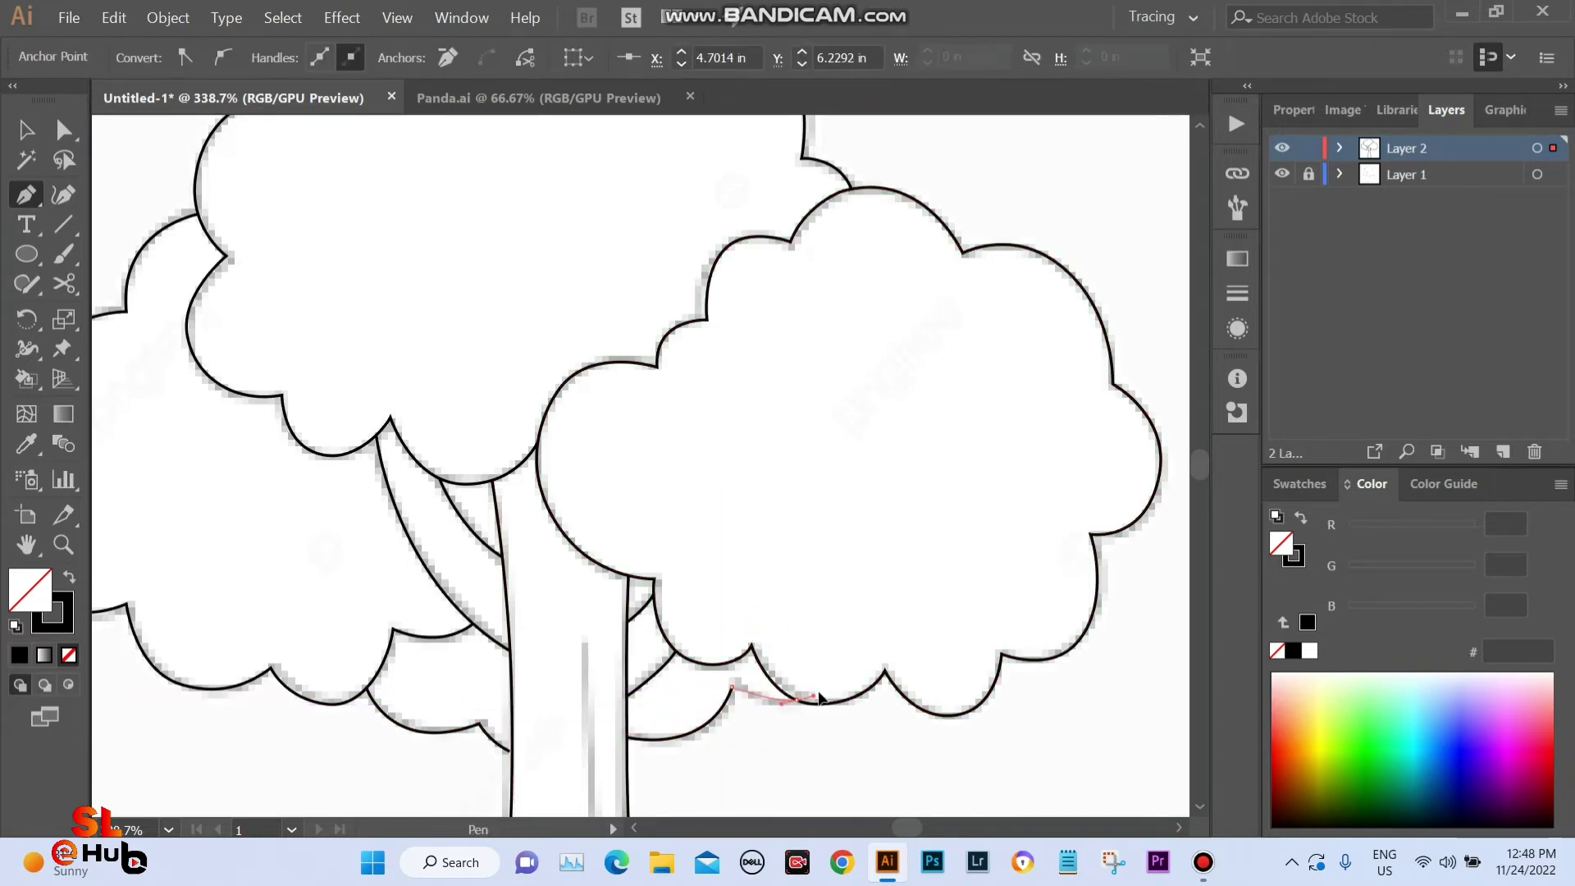
{"action": "key", "text": "v"}
{"action": "left_click", "coordinate": [818, 593]}
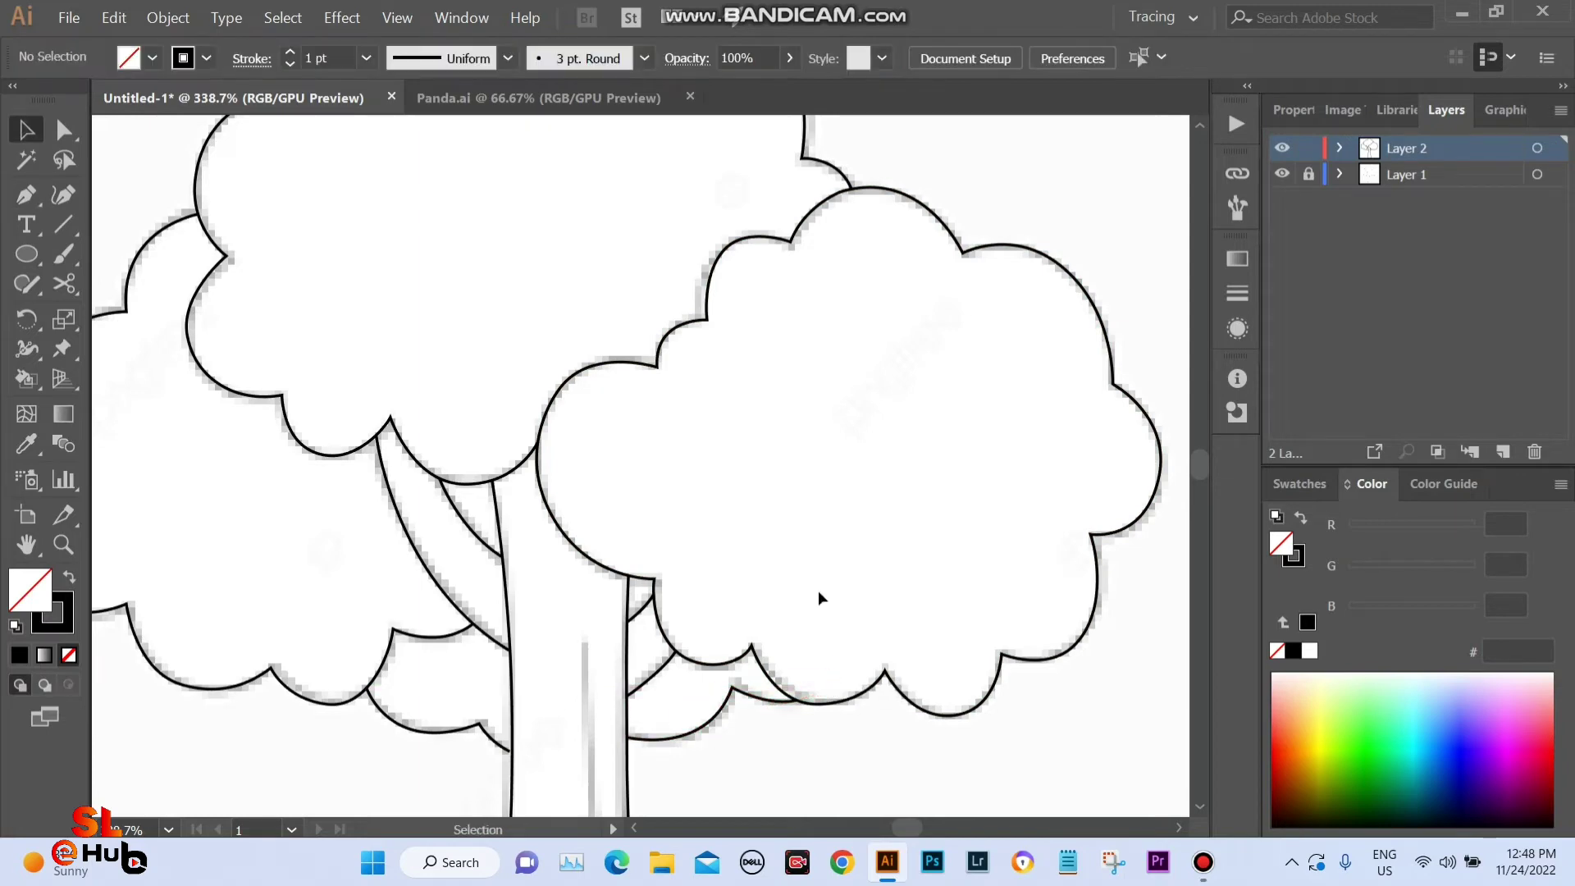
Add a new layer in the Layers panel for the bark lines.
{"action": "scroll", "coordinate": [586, 610], "scroll_direction": "down", "scroll_amount": 2}
{"action": "scroll", "coordinate": [486, 598], "scroll_direction": "down", "scroll_amount": 2}
{"action": "scroll", "coordinate": [563, 640], "scroll_direction": "up", "scroll_amount": 1}
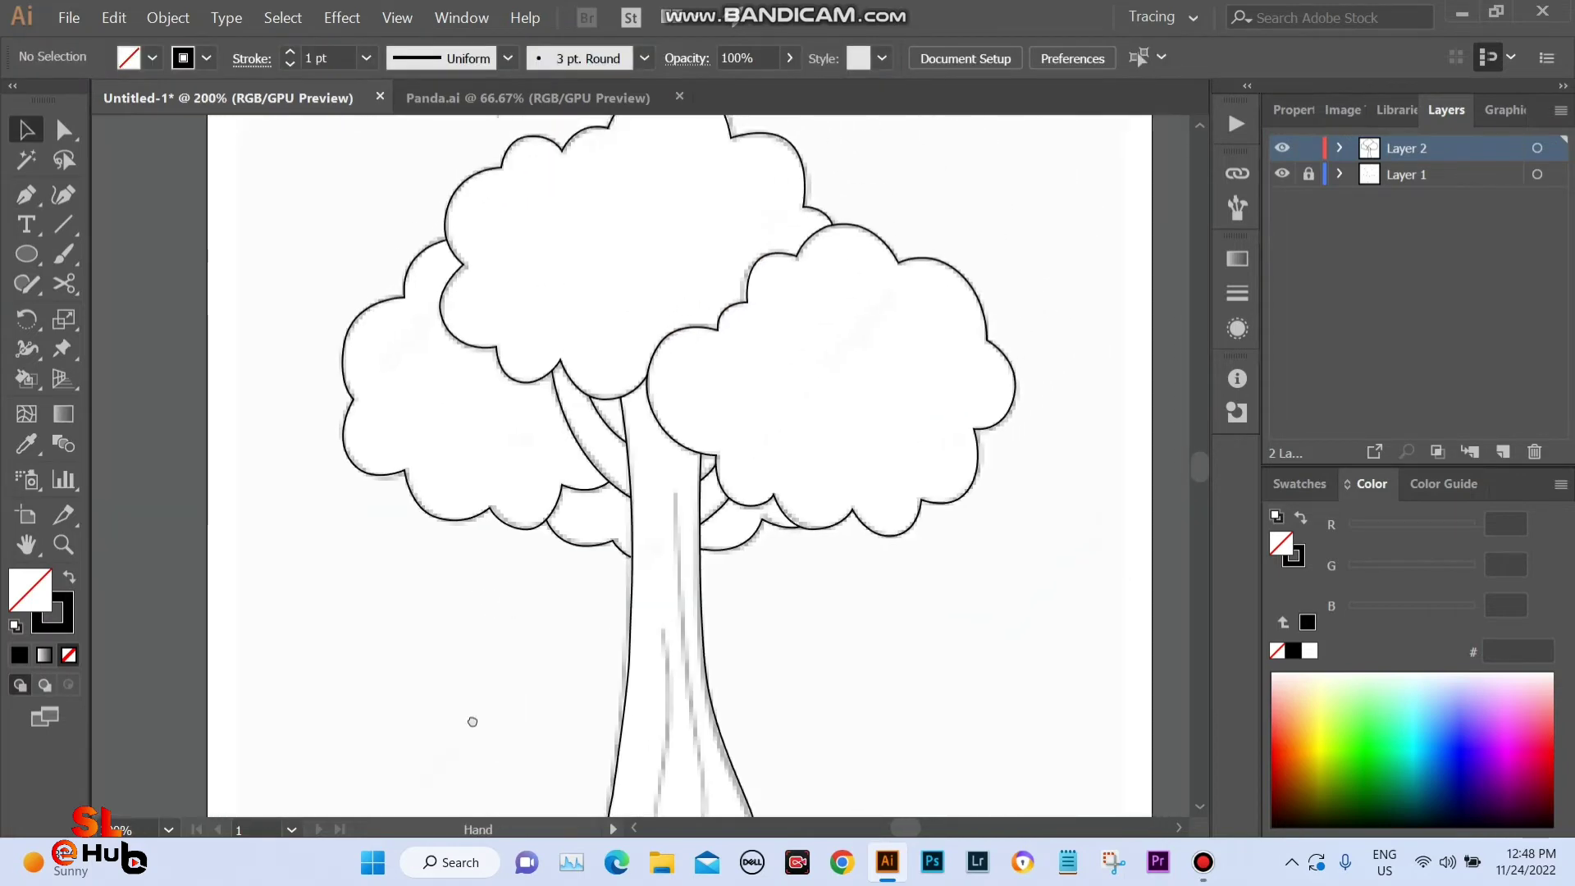
{"action": "scroll", "coordinate": [472, 721], "scroll_direction": "down", "scroll_amount": 1}
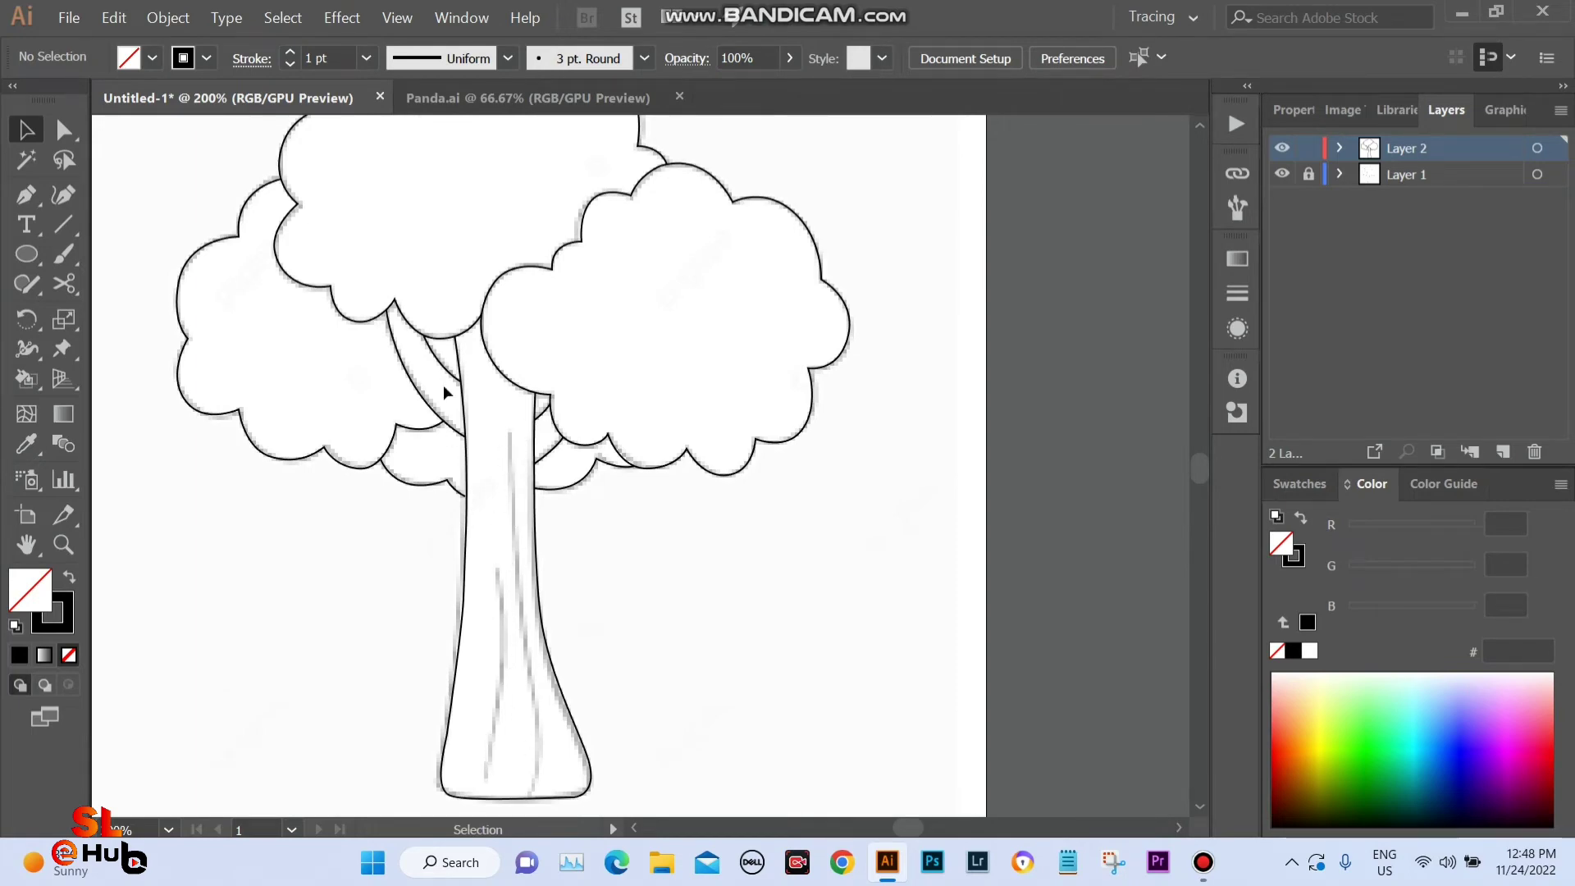
{"action": "left_click", "coordinate": [1505, 451]}
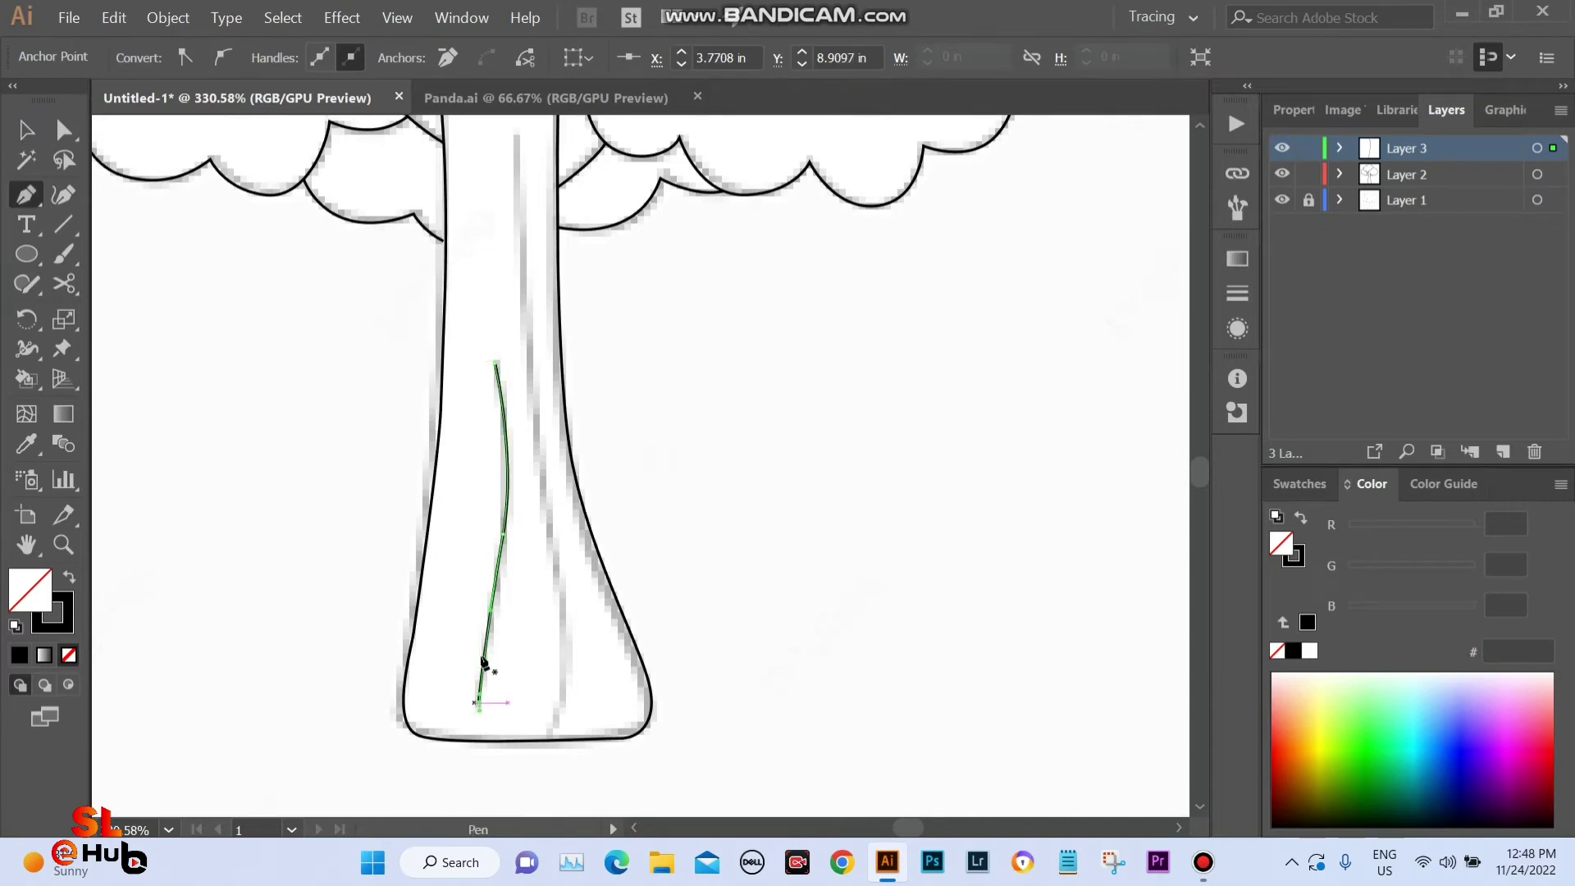
Draw a thin bark line with the Pen tool from the trunk base up toward the crown.
{"action": "mouse_move", "coordinate": [509, 702]}
{"action": "left_mouse_down"}
{"action": "mouse_move", "coordinate": [547, 706]}
{"action": "mouse_move", "coordinate": [557, 567]}
{"action": "left_mouse_up"}
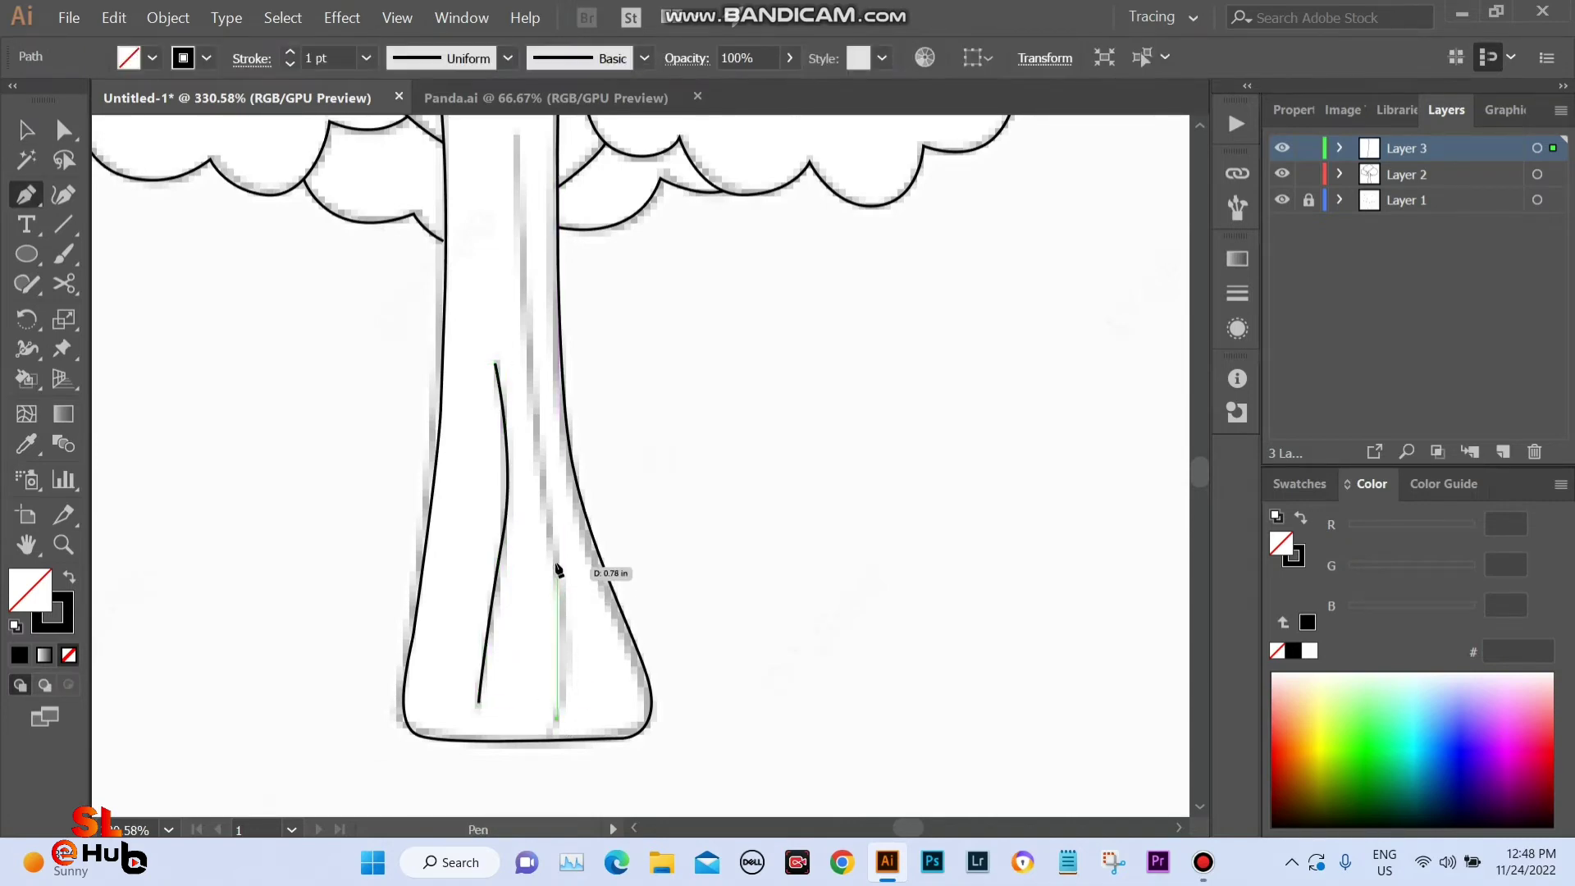
{"action": "left_click_drag", "start_coordinate": [538, 440], "coordinate": [568, 695]}
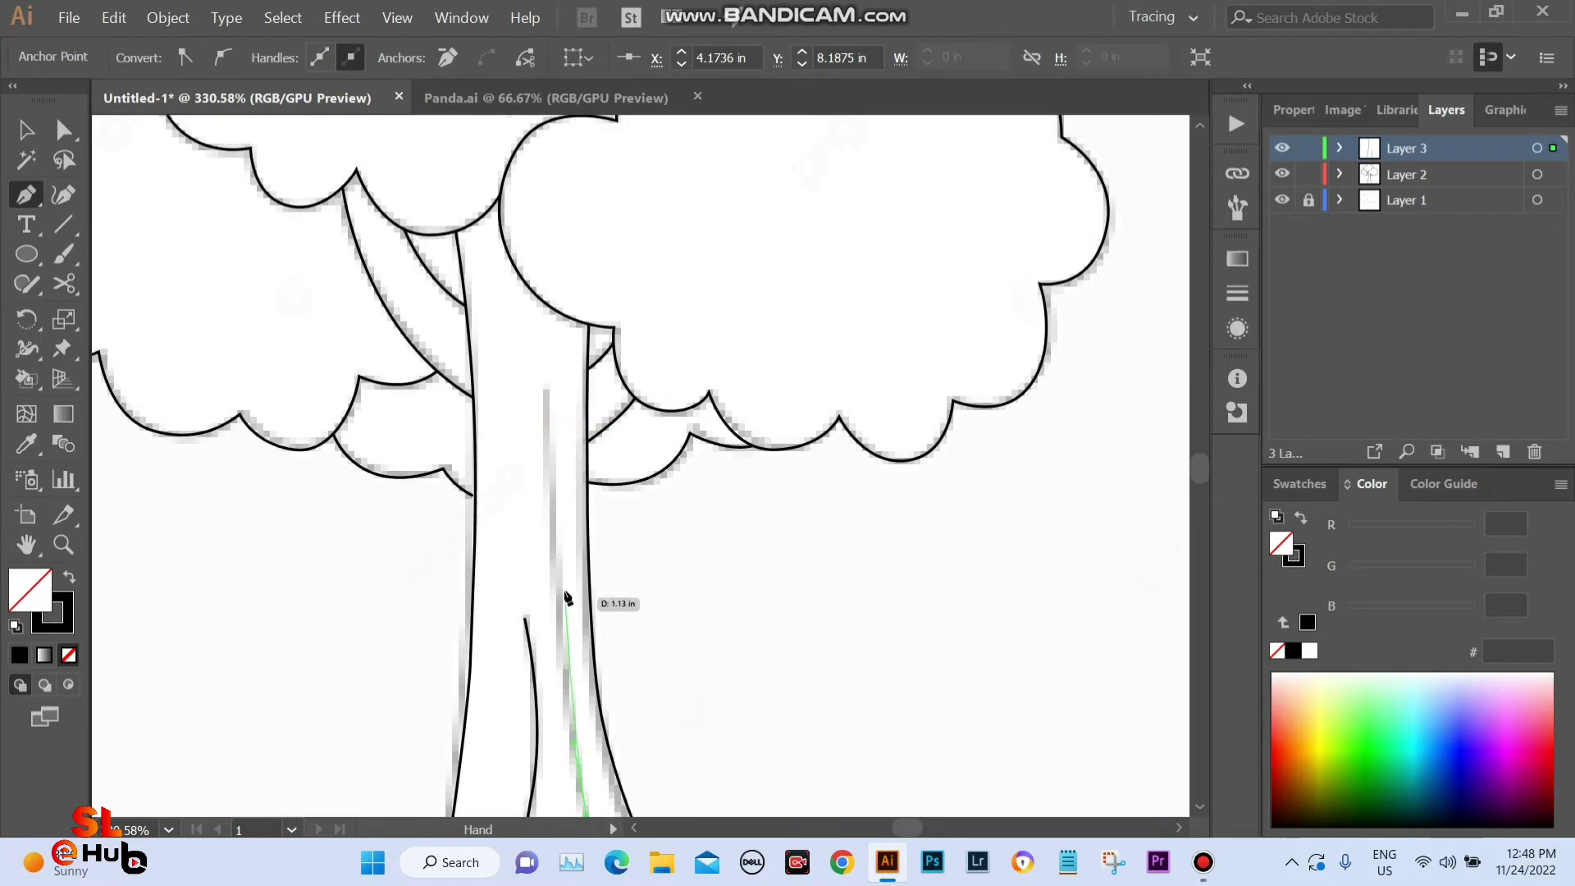
{"action": "left_click", "coordinate": [548, 386]}
{"action": "key", "text": "v"}
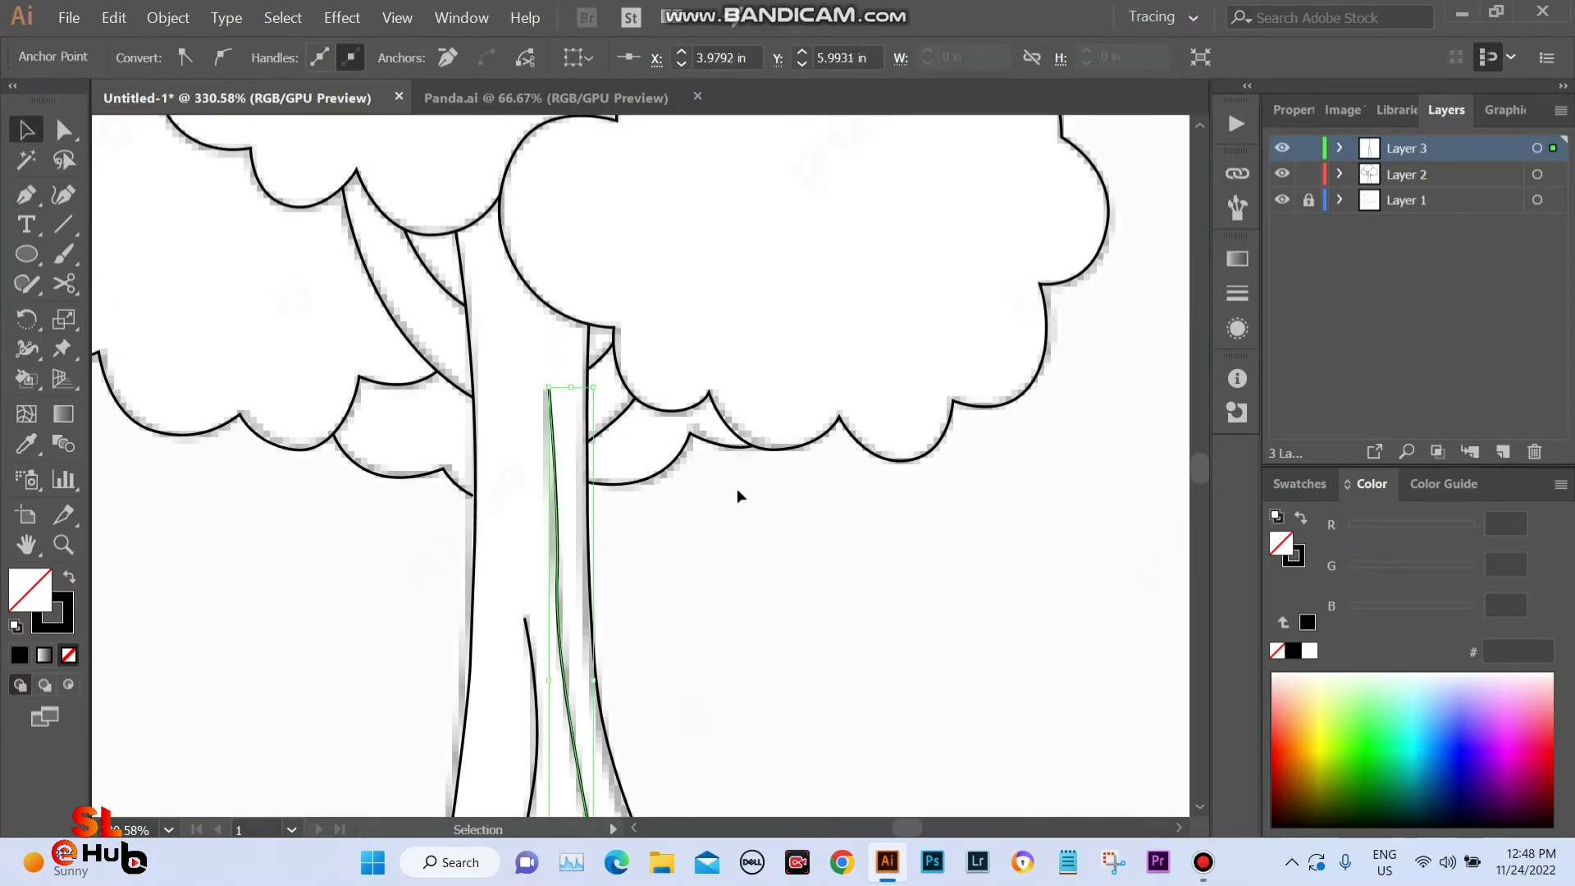
{"action": "left_click", "coordinate": [709, 544]}
{"action": "key", "text": "ctrl+minus"}
{"action": "key", "text": "ctrl+minus"}
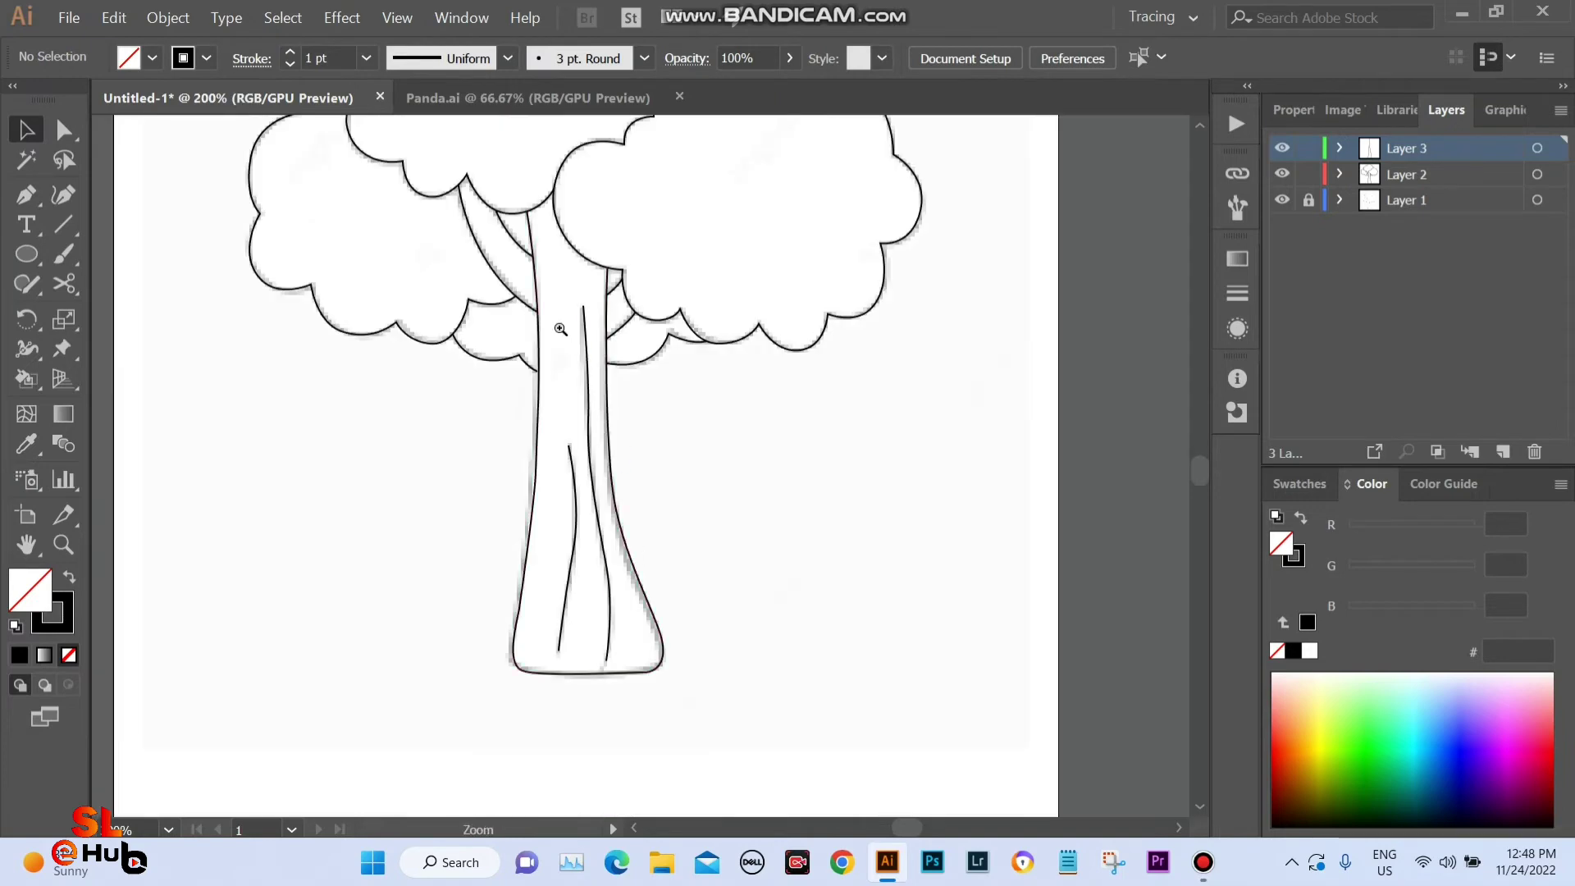
Delete the unwanted long inner bark line and redraw it from the trunk base to the crown.
{"action": "scroll", "coordinate": [611, 457], "scroll_direction": "up", "scroll_amount": 2}
{"action": "left_click", "coordinate": [604, 483]}
{"action": "key", "text": "Delete"}
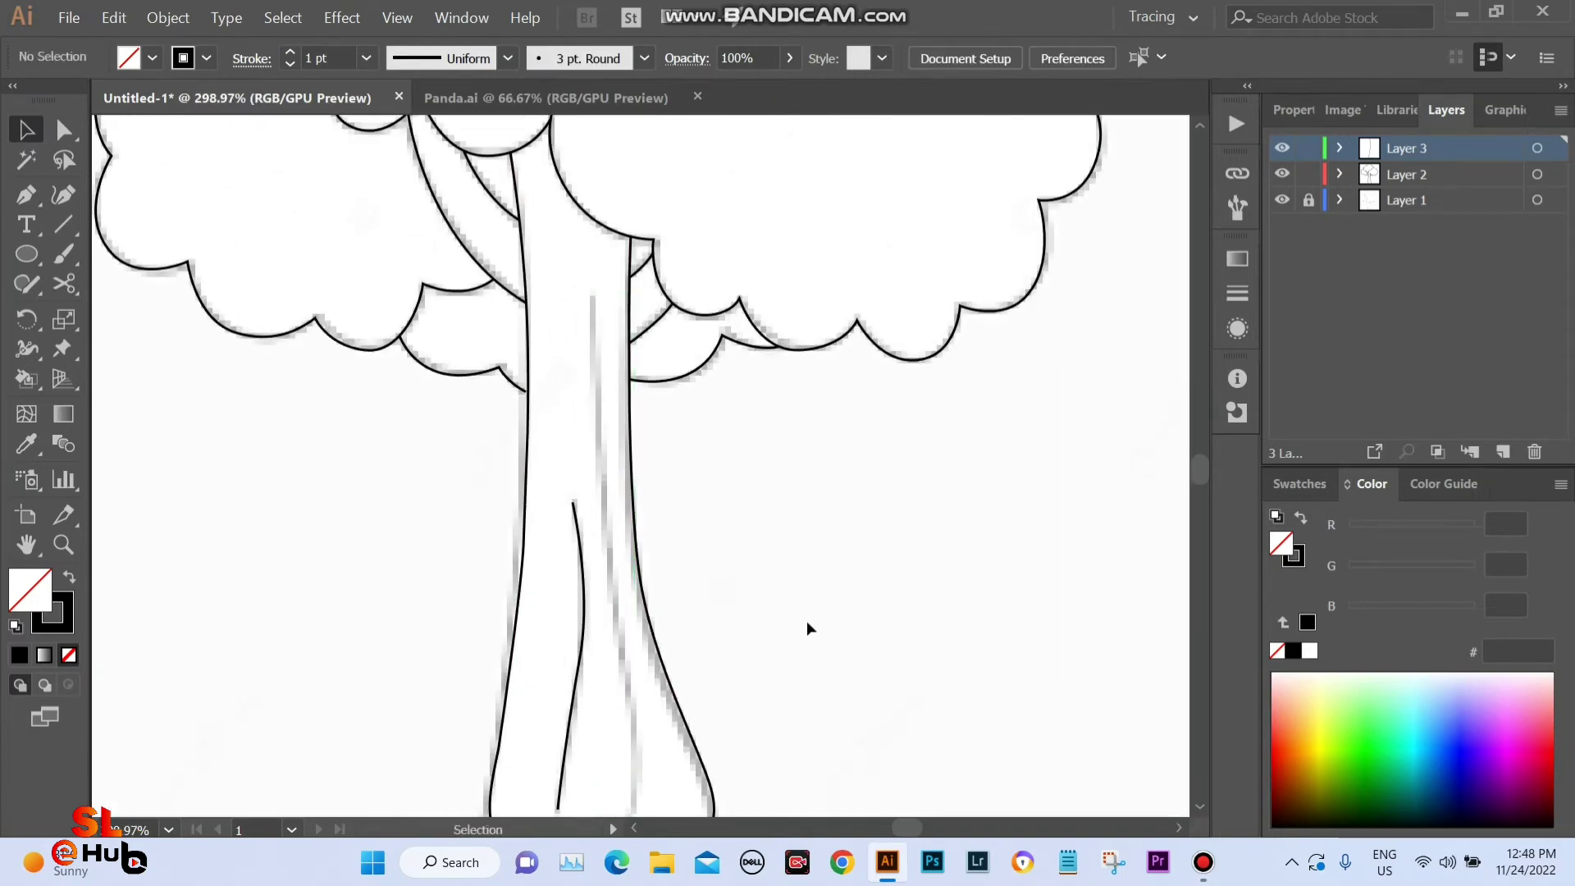
{"action": "scroll", "coordinate": [682, 583], "scroll_direction": "down", "scroll_amount": 2}
{"action": "left_click", "coordinate": [29, 199]}
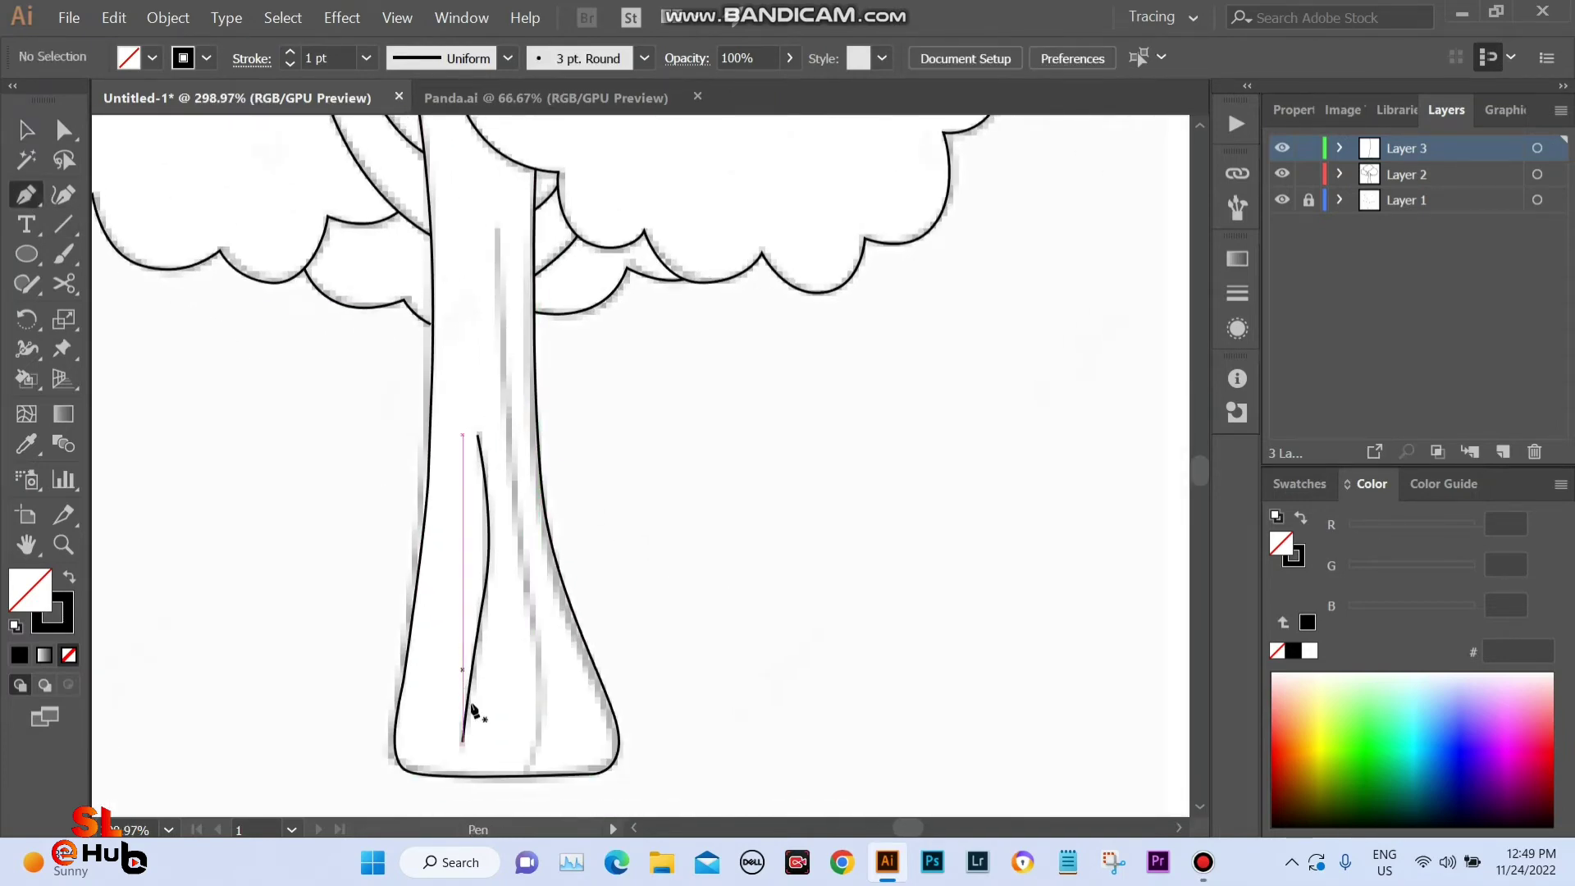
{"action": "left_click", "coordinate": [529, 753]}
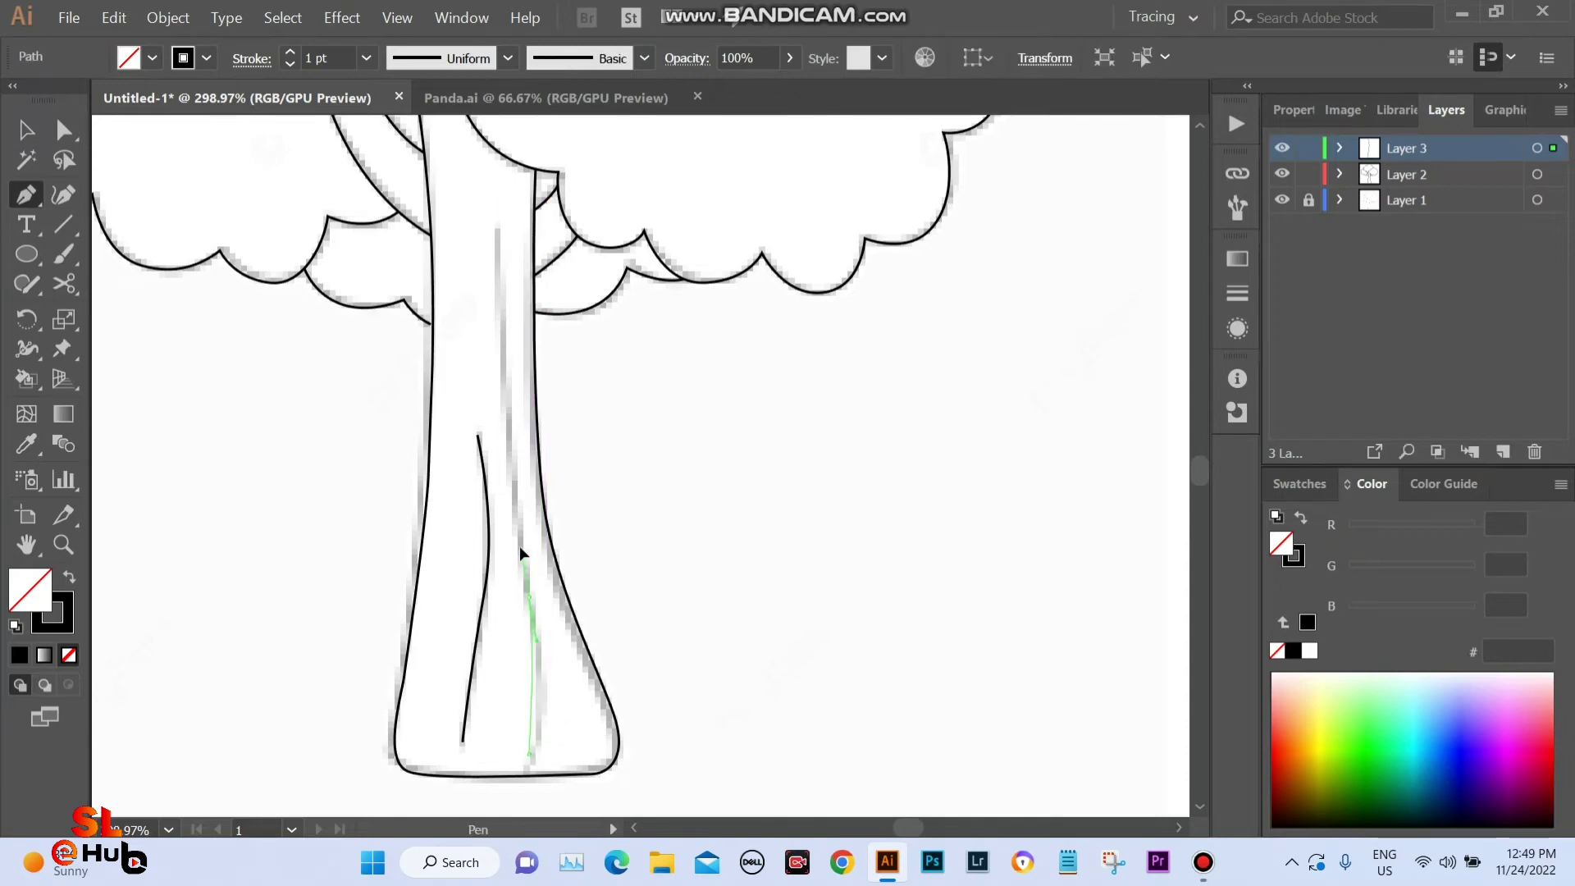
{"action": "left_click", "coordinate": [508, 479]}
{"action": "scroll", "coordinate": [509, 479], "scroll_direction": "up", "scroll_amount": 3}
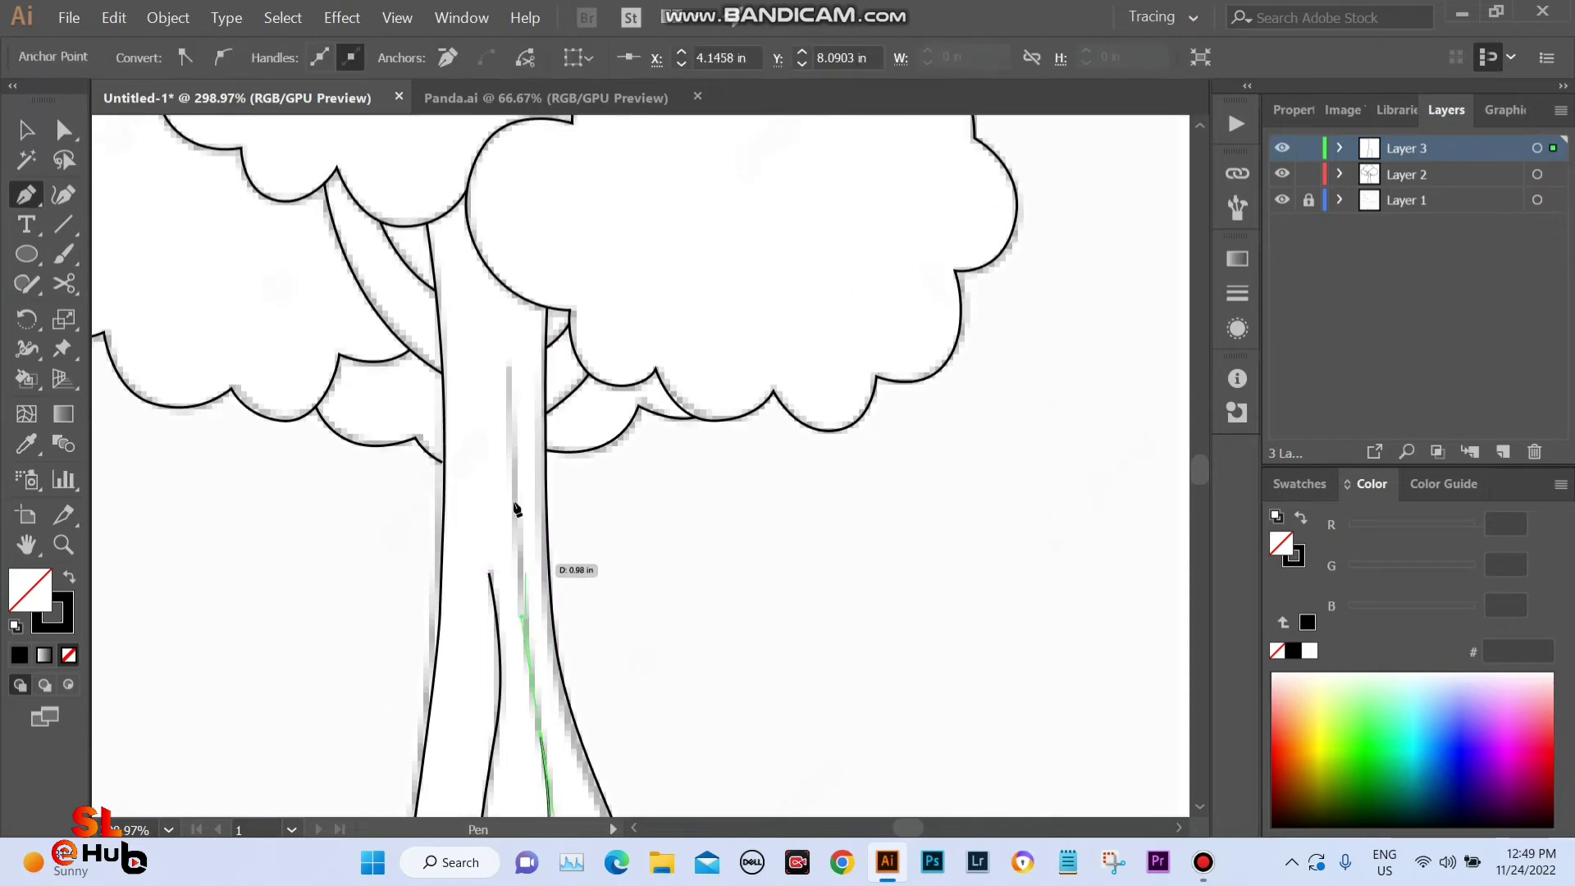
{"action": "left_click", "coordinate": [509, 378]}
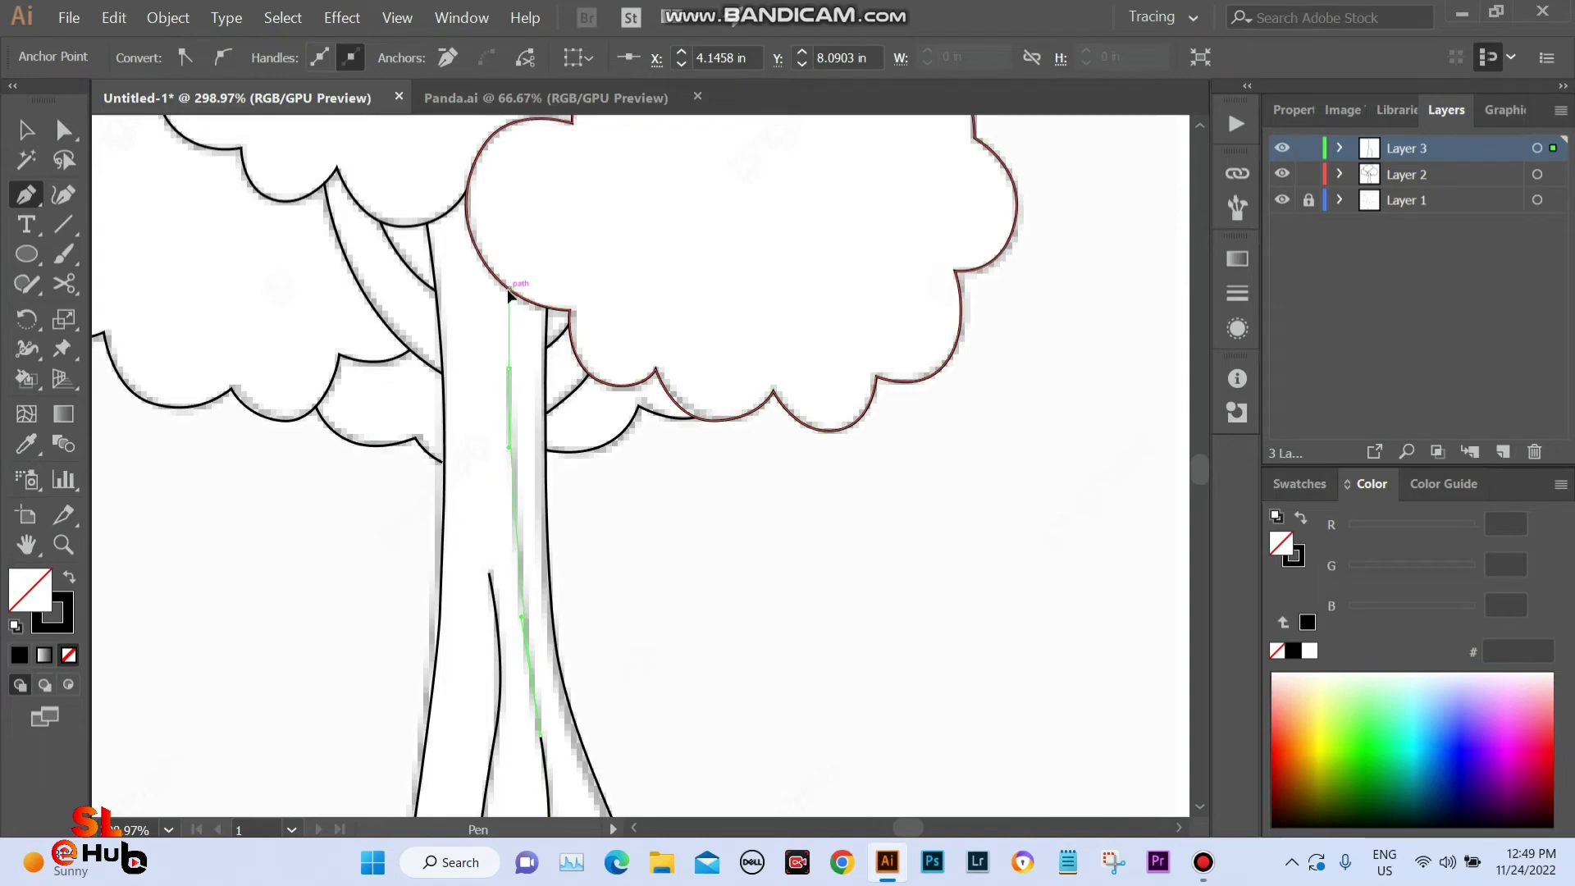
{"action": "key", "text": "v"}
{"action": "left_click", "coordinate": [737, 565]}
{"action": "key", "text": "ctrl+minus"}
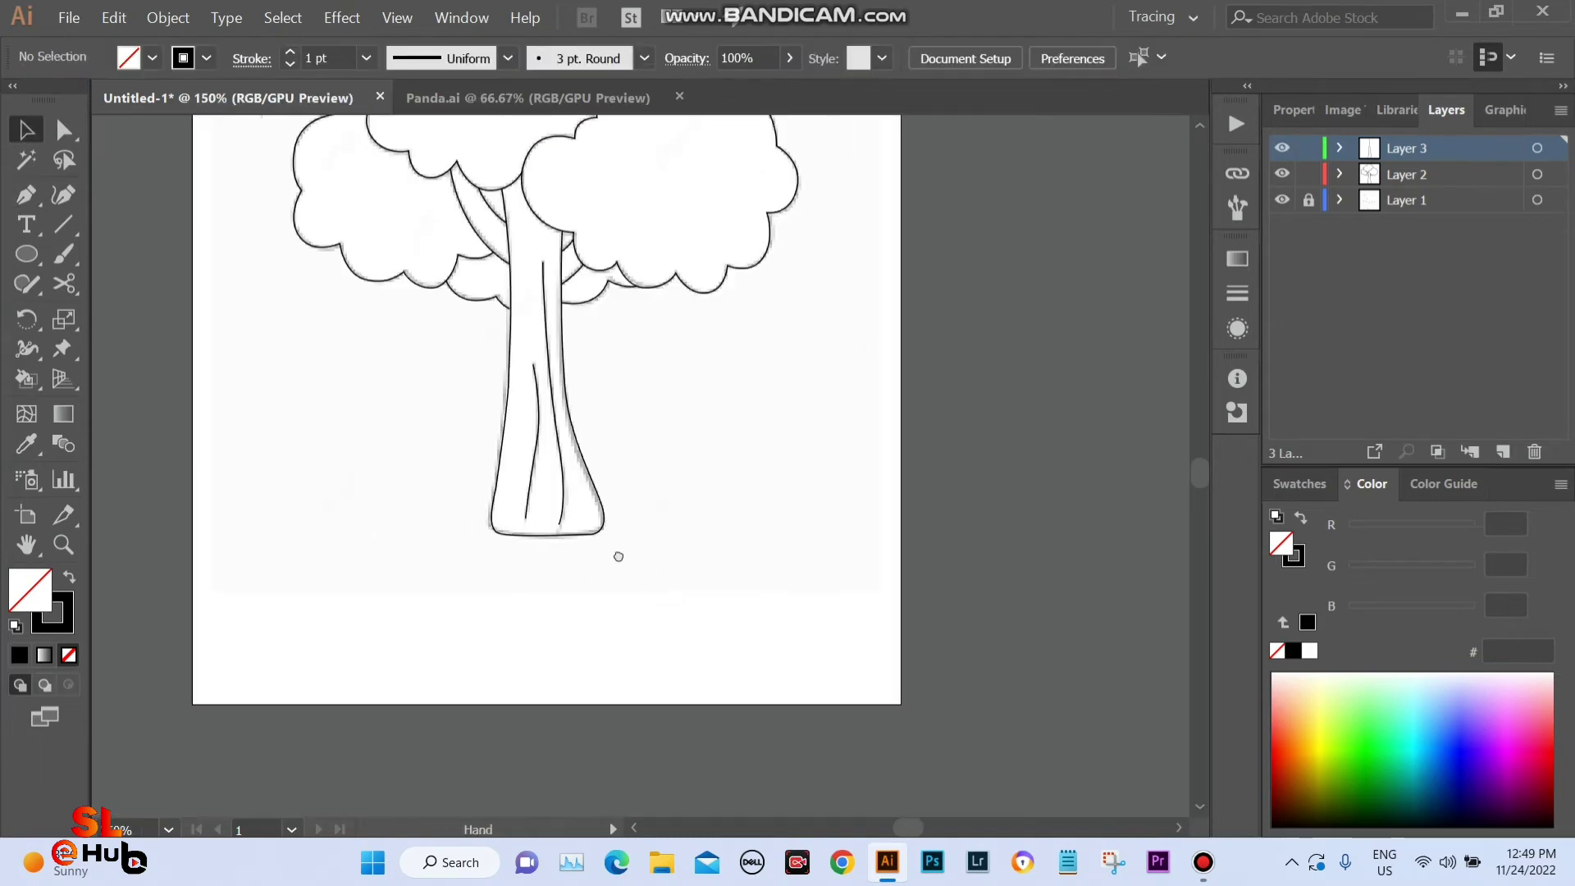
Give all the selected tree outlines round caps and round corner joins in the Stroke panel.
{"action": "key", "text": "ctrl+minus"}
{"action": "left_click_drag", "start_coordinate": [713, 790], "coordinate": [714, 795]}
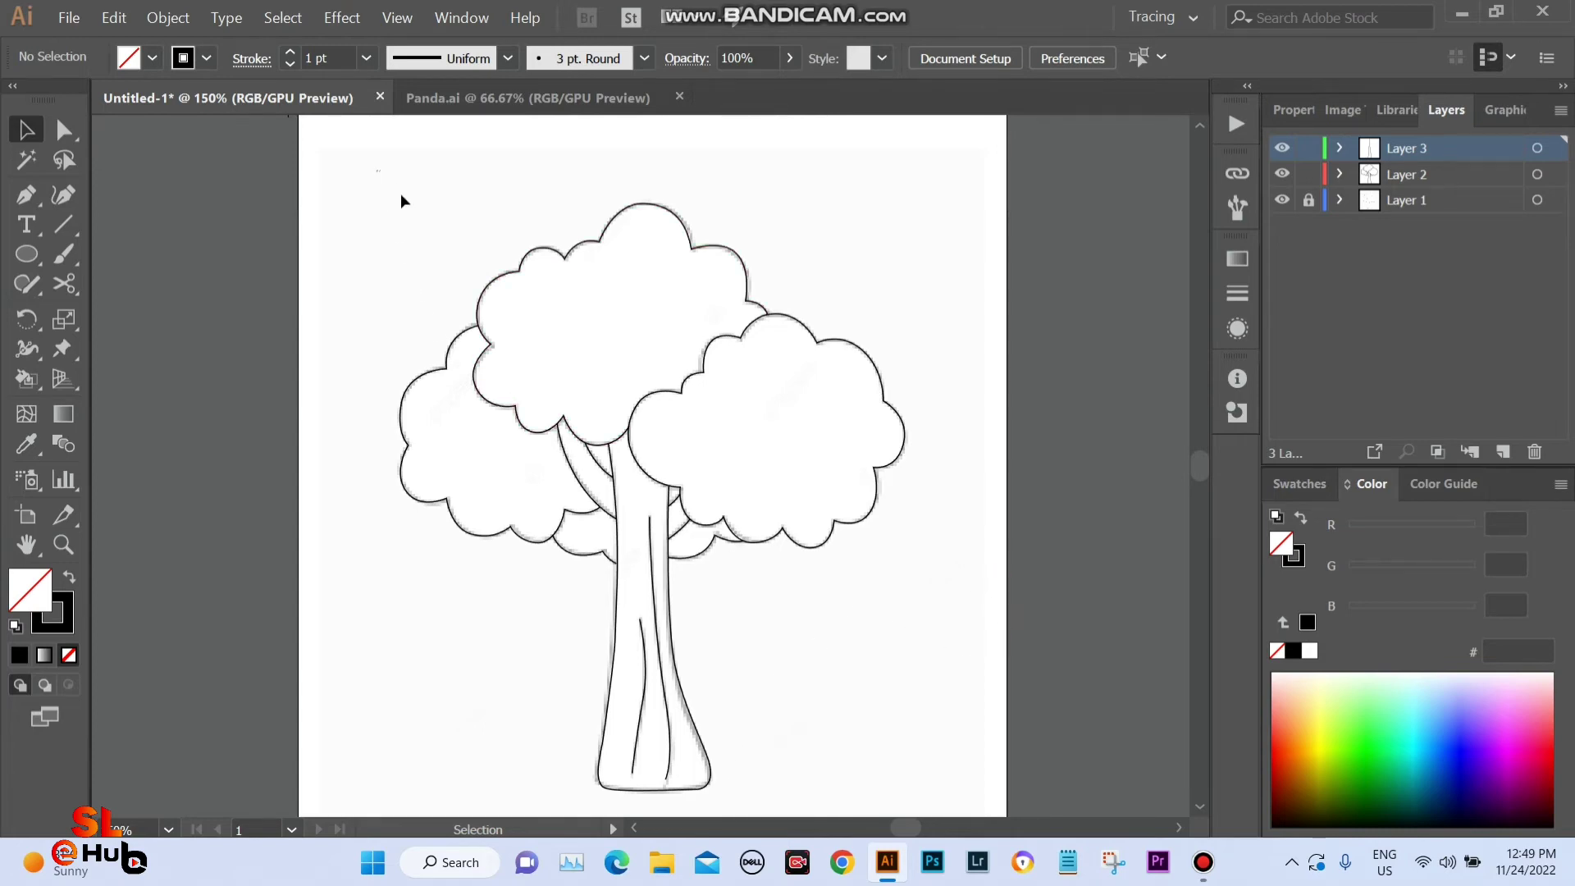
{"action": "left_click_drag", "start_coordinate": [377, 170], "coordinate": [902, 681]}
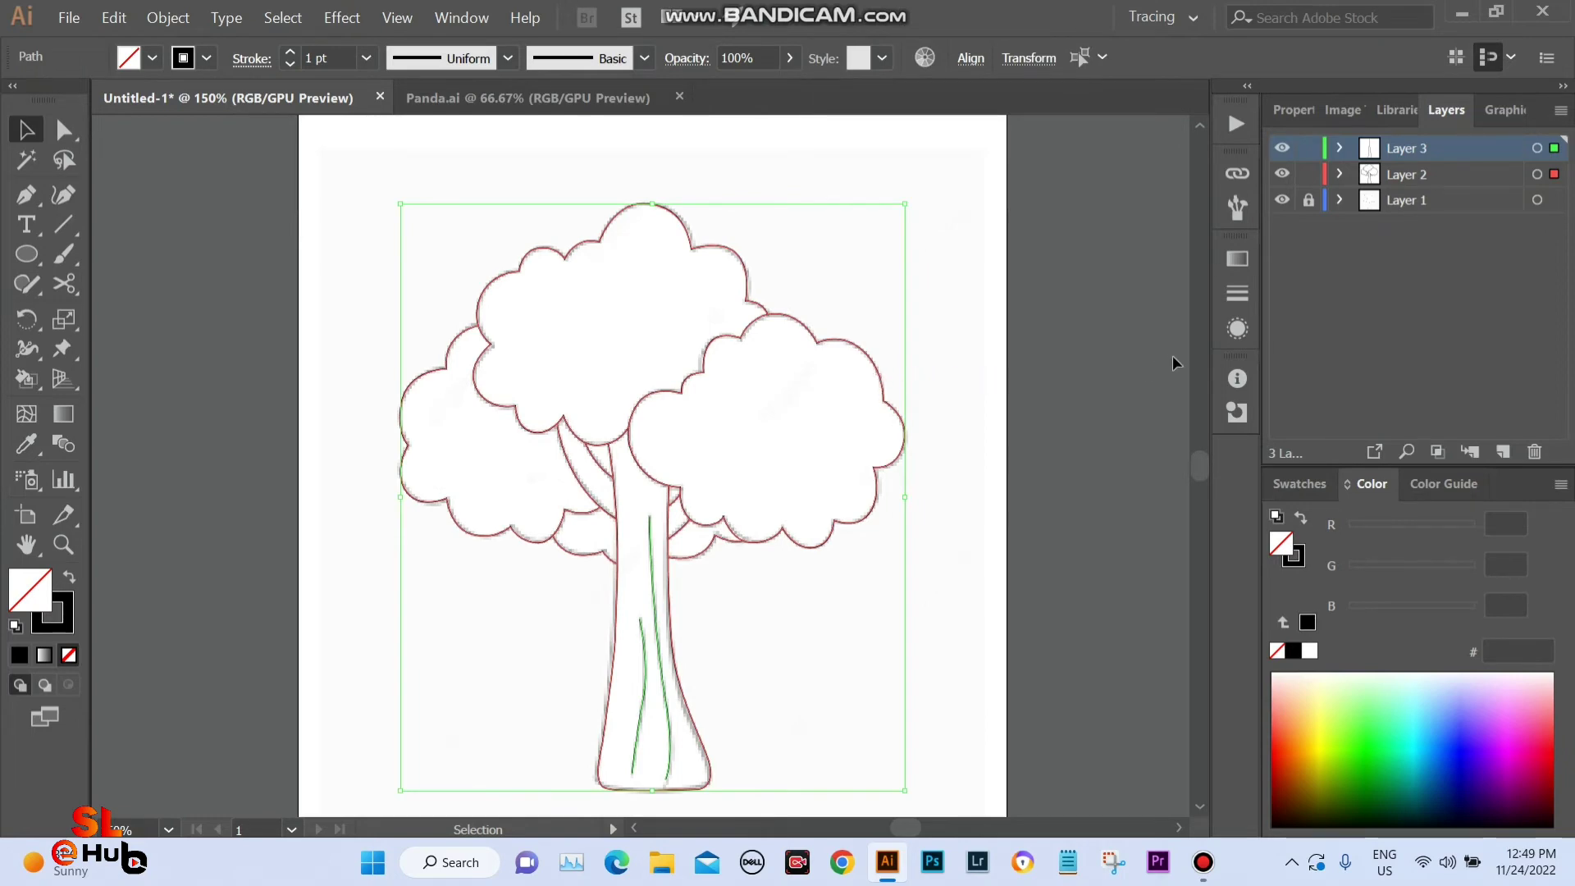
{"action": "left_click", "coordinate": [1239, 294]}
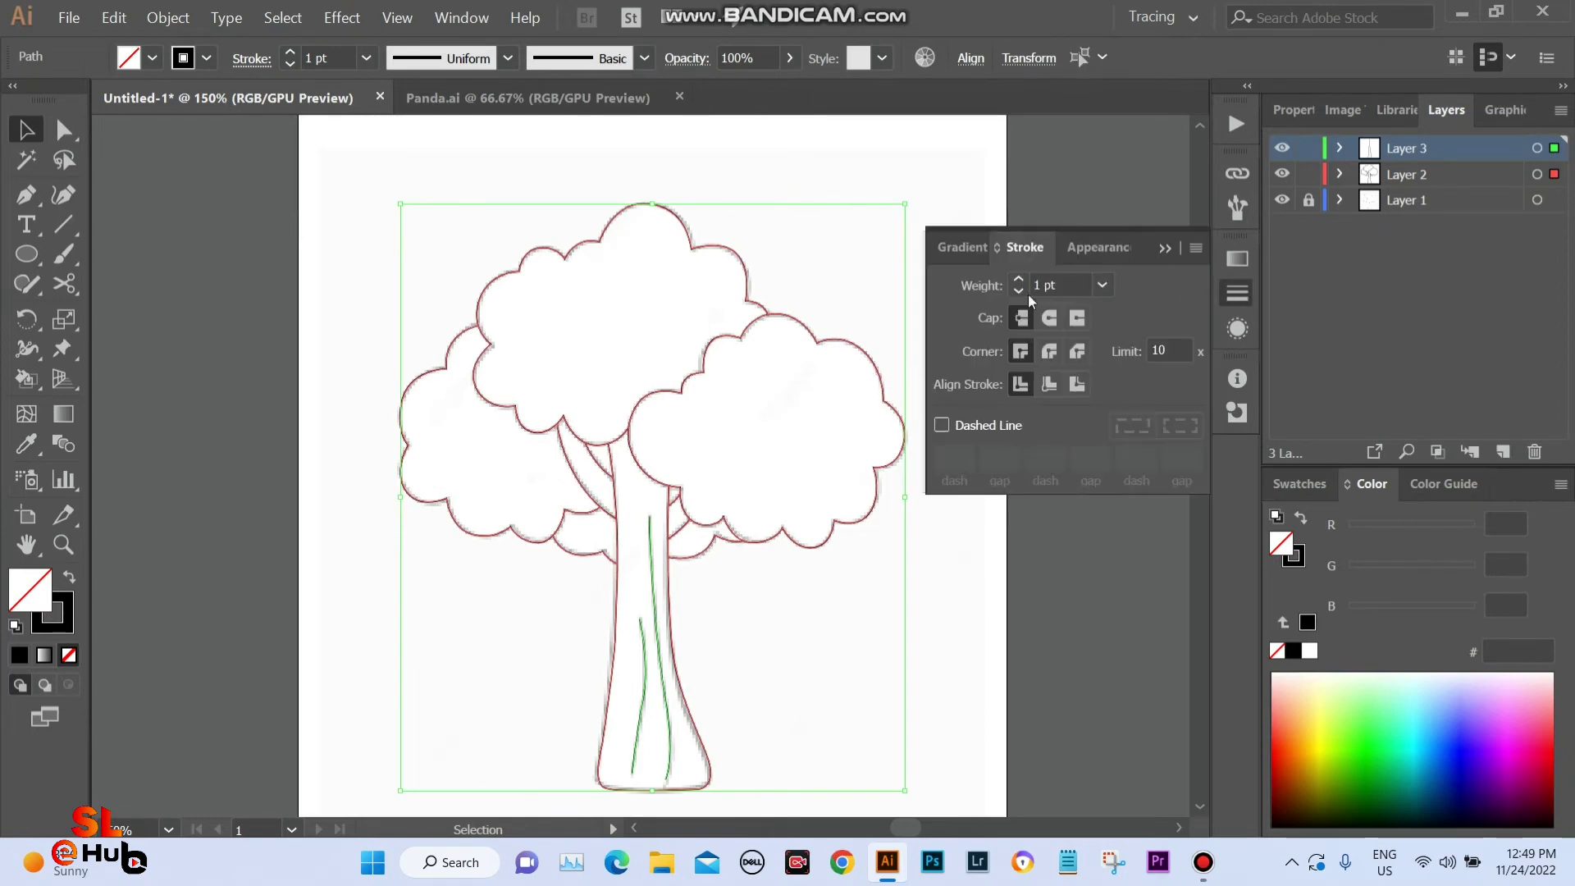
{"action": "left_click", "coordinate": [1049, 319]}
{"action": "left_click", "coordinate": [1165, 247]}
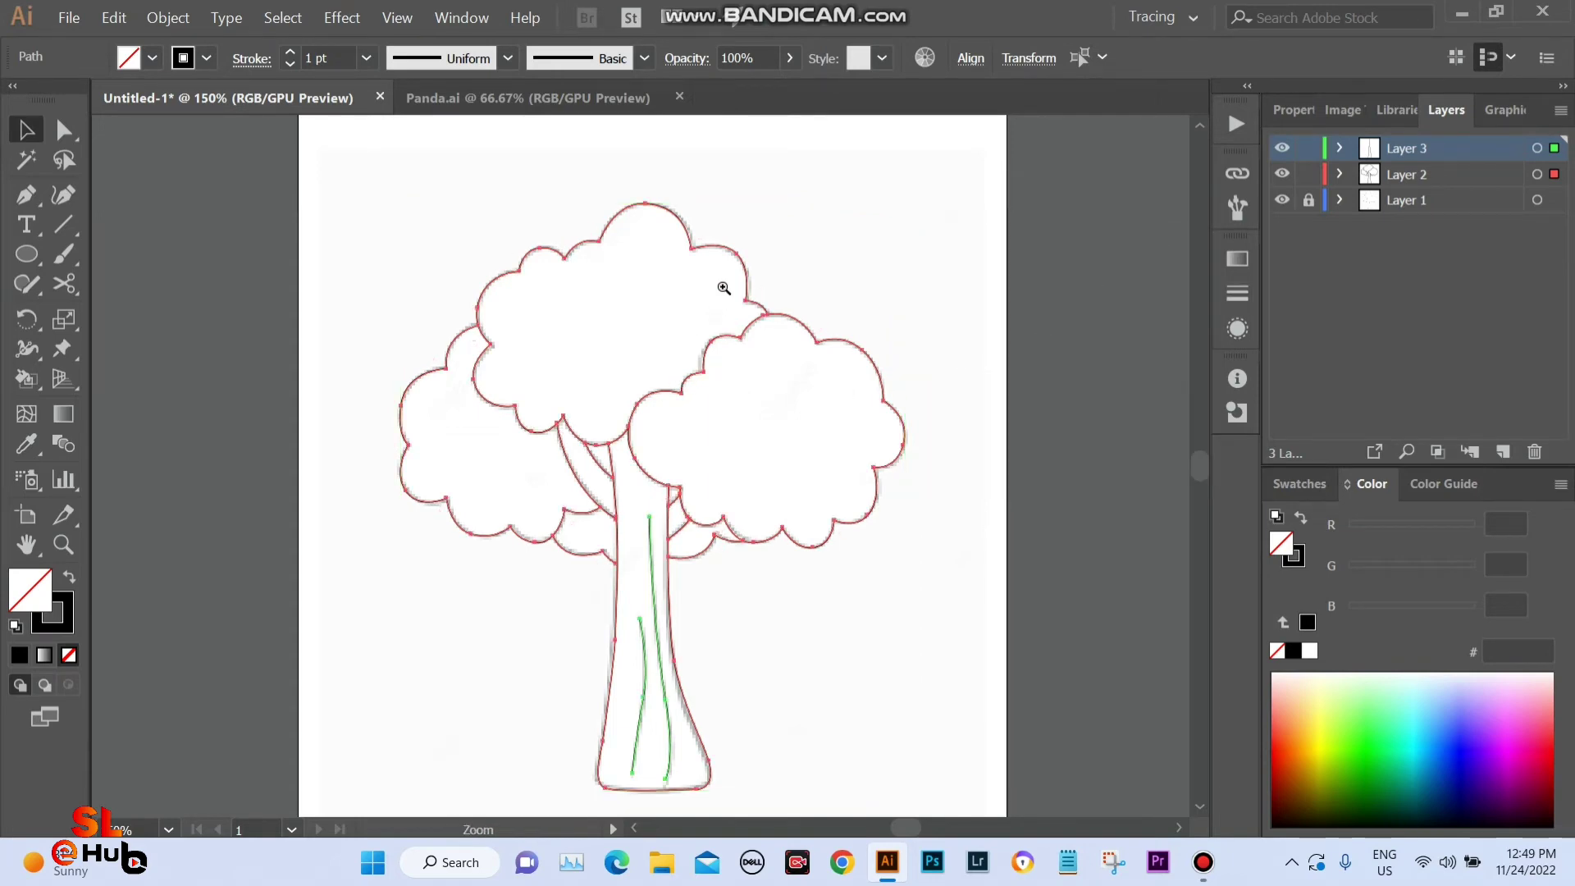
{"action": "mouse_move", "coordinate": [724, 288]}
{"action": "left_mouse_down"}
{"action": "mouse_move", "coordinate": [906, 661]}
{"action": "mouse_move", "coordinate": [837, 582]}
{"action": "left_mouse_up"}
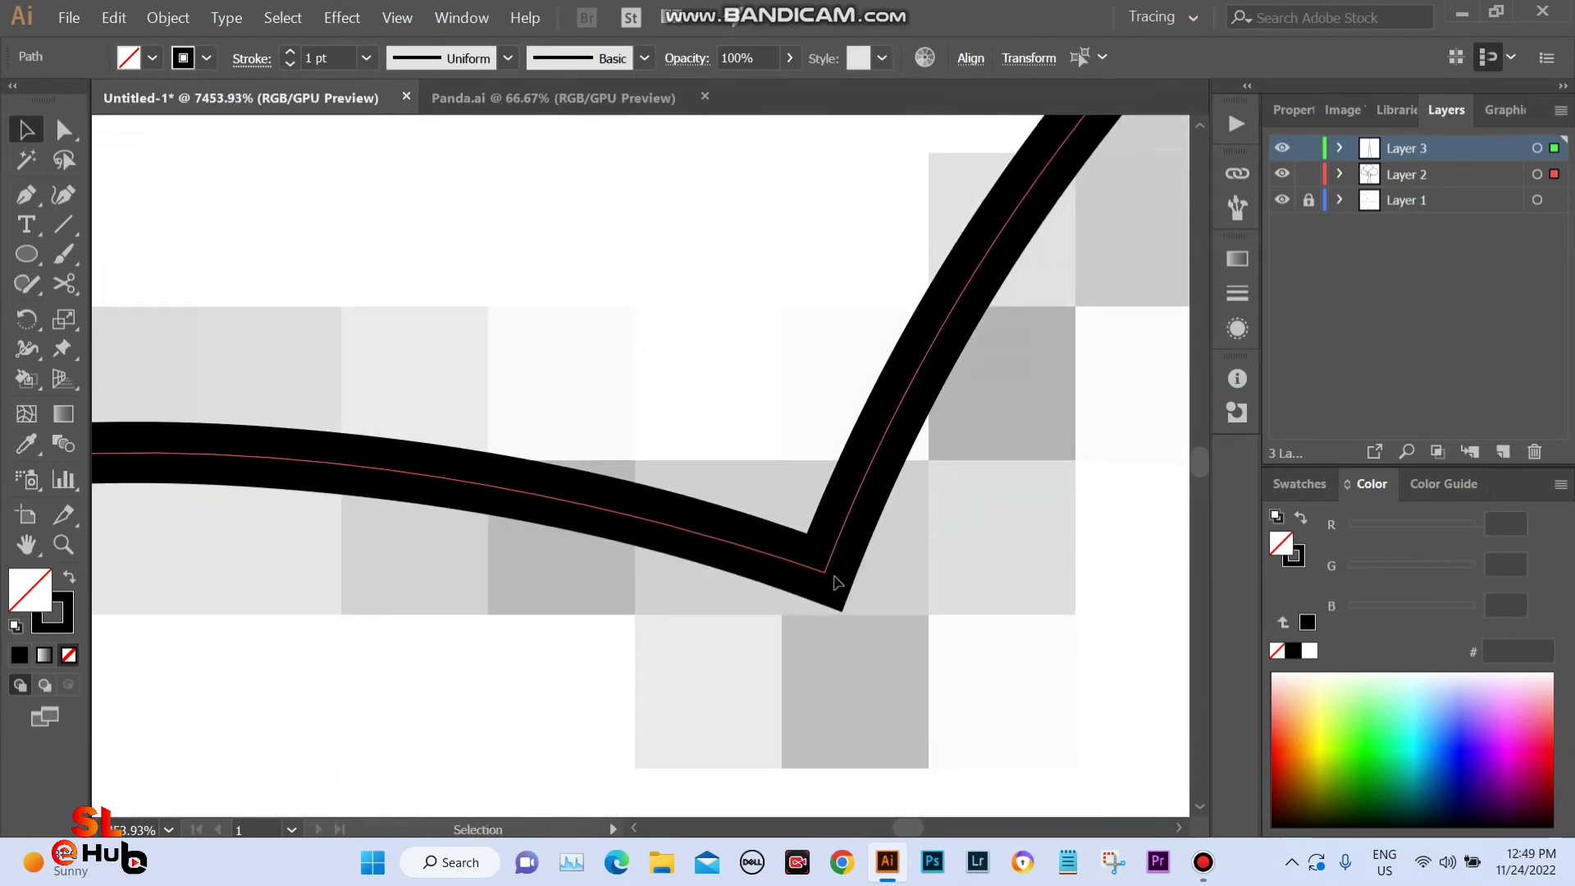
{"action": "left_click", "coordinate": [1236, 298]}
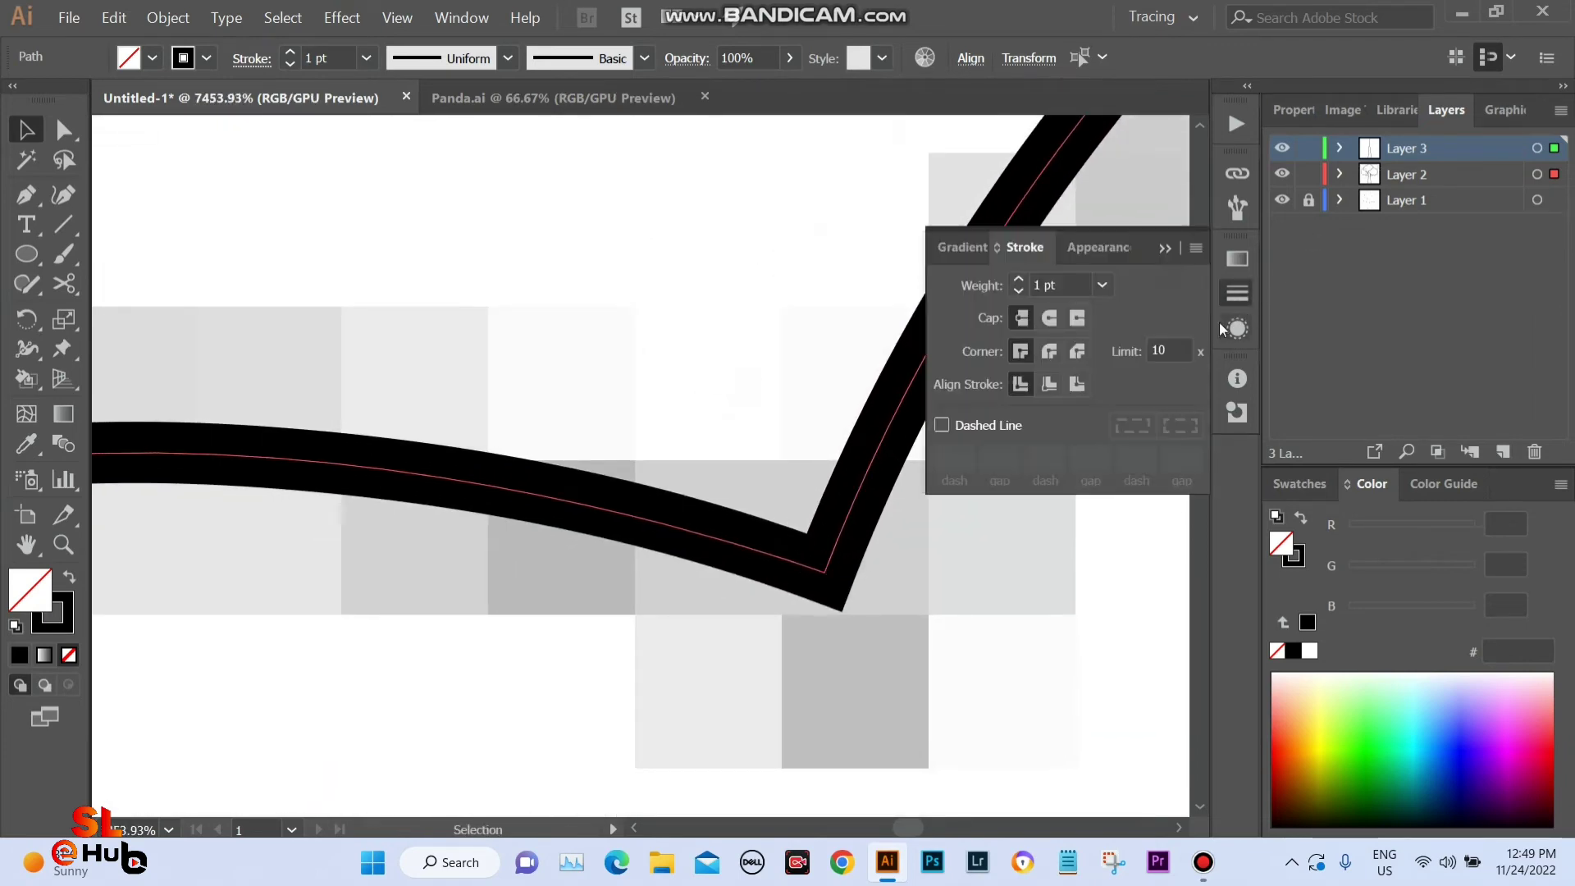
{"action": "left_click", "coordinate": [1050, 353]}
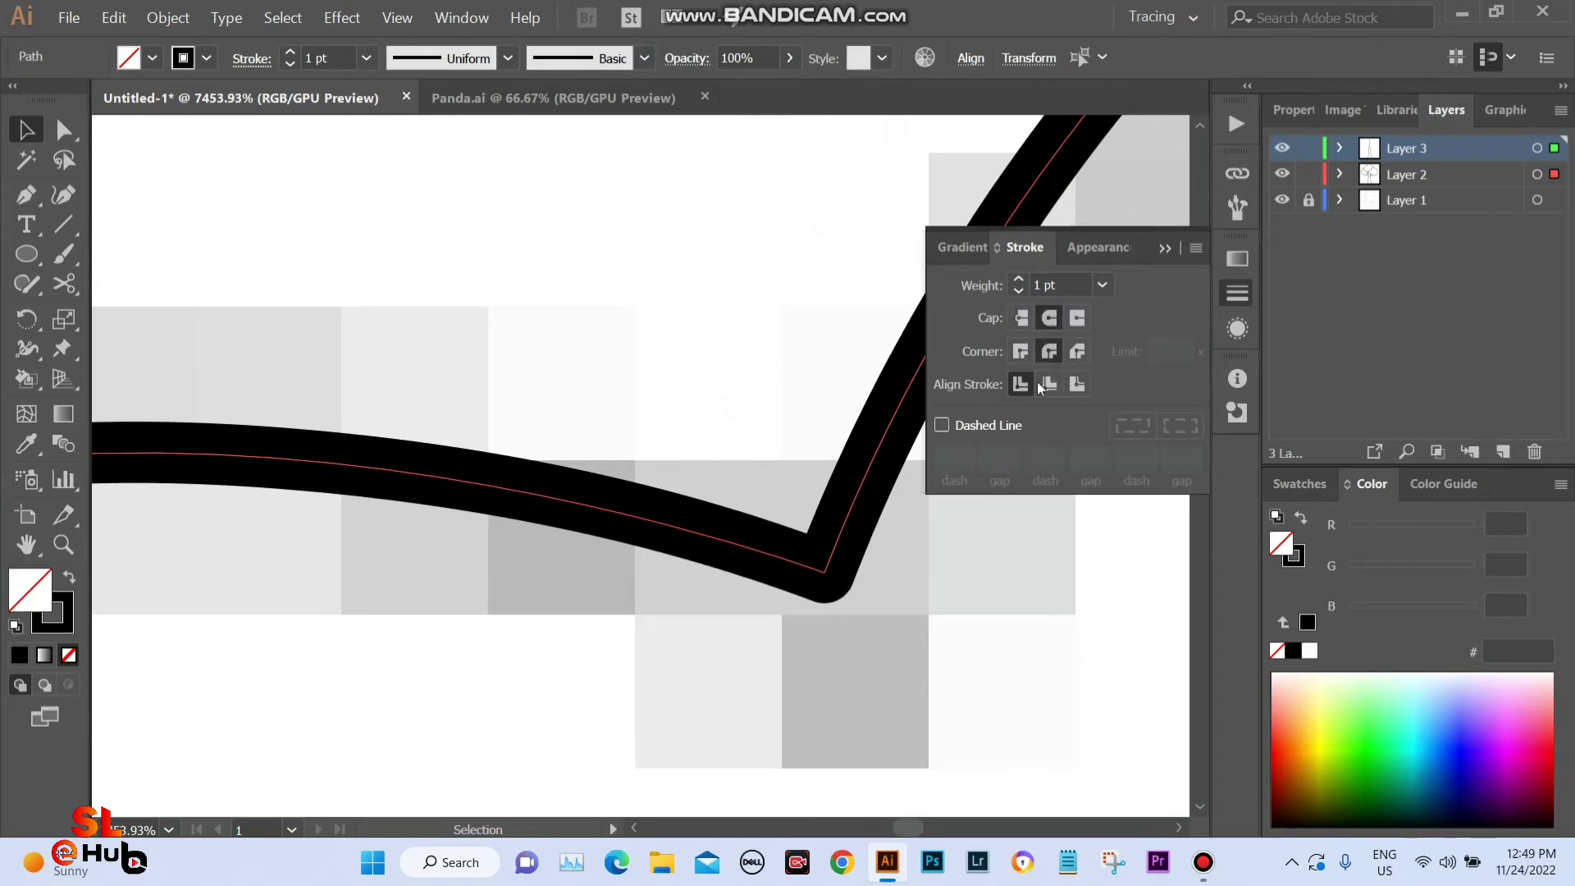
{"action": "left_click", "coordinate": [1178, 238]}
Frame the whole tree, switch from Outline to Preview with Ctrl+Y, and deselect it.
{"action": "left_click", "coordinate": [784, 420], "text": "alt"}
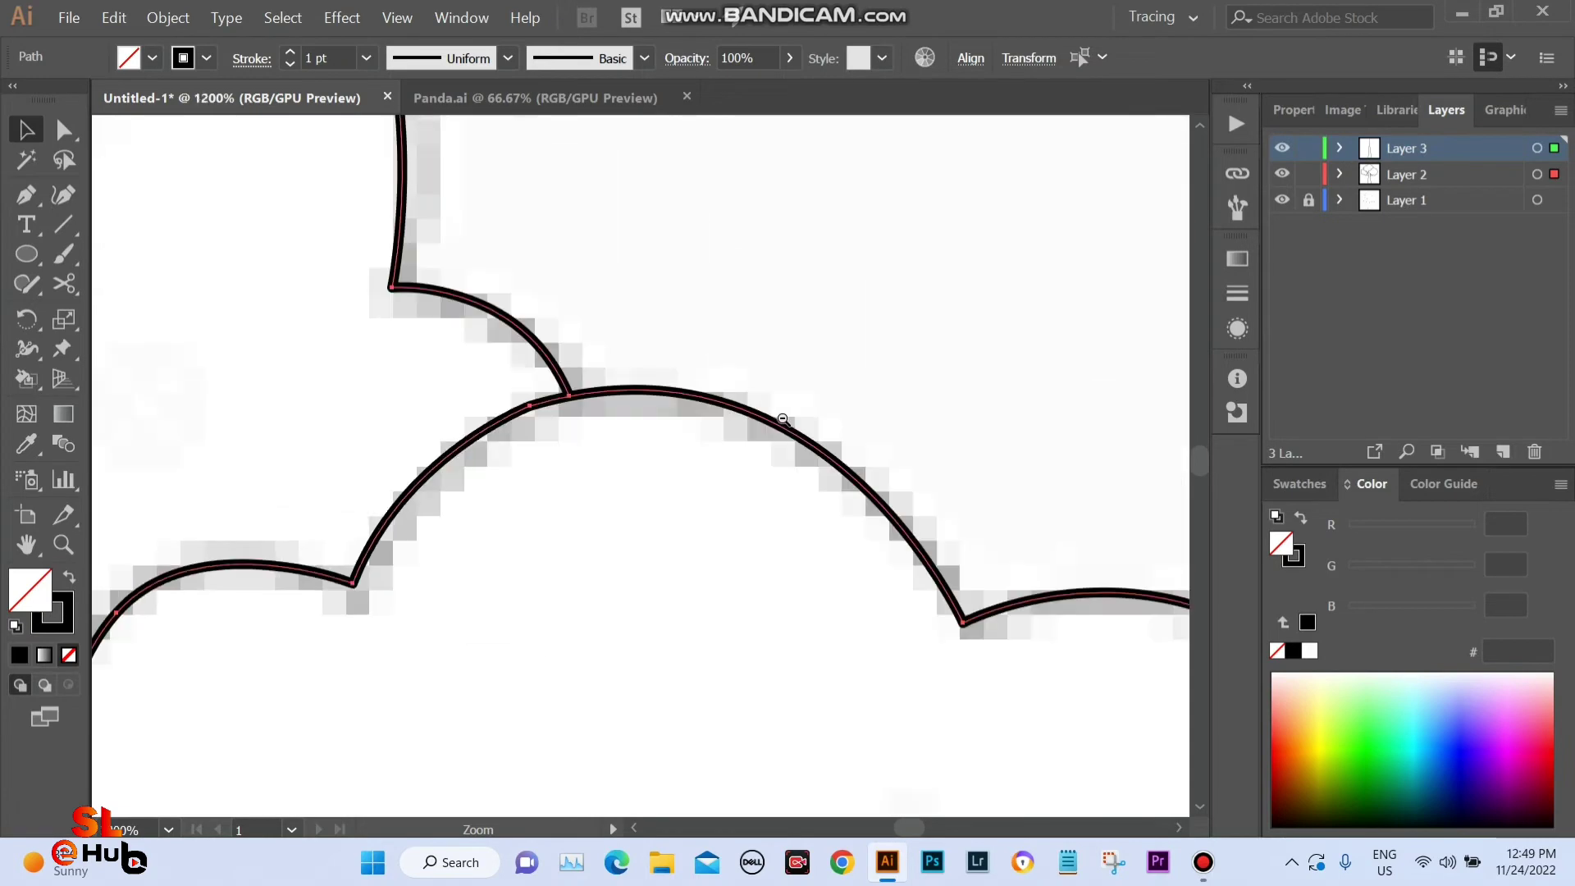
{"action": "left_click", "coordinate": [783, 420], "text": "alt"}
{"action": "left_click", "coordinate": [699, 445], "text": "alt"}
{"action": "left_click_drag", "start_coordinate": [407, 496], "coordinate": [692, 302]}
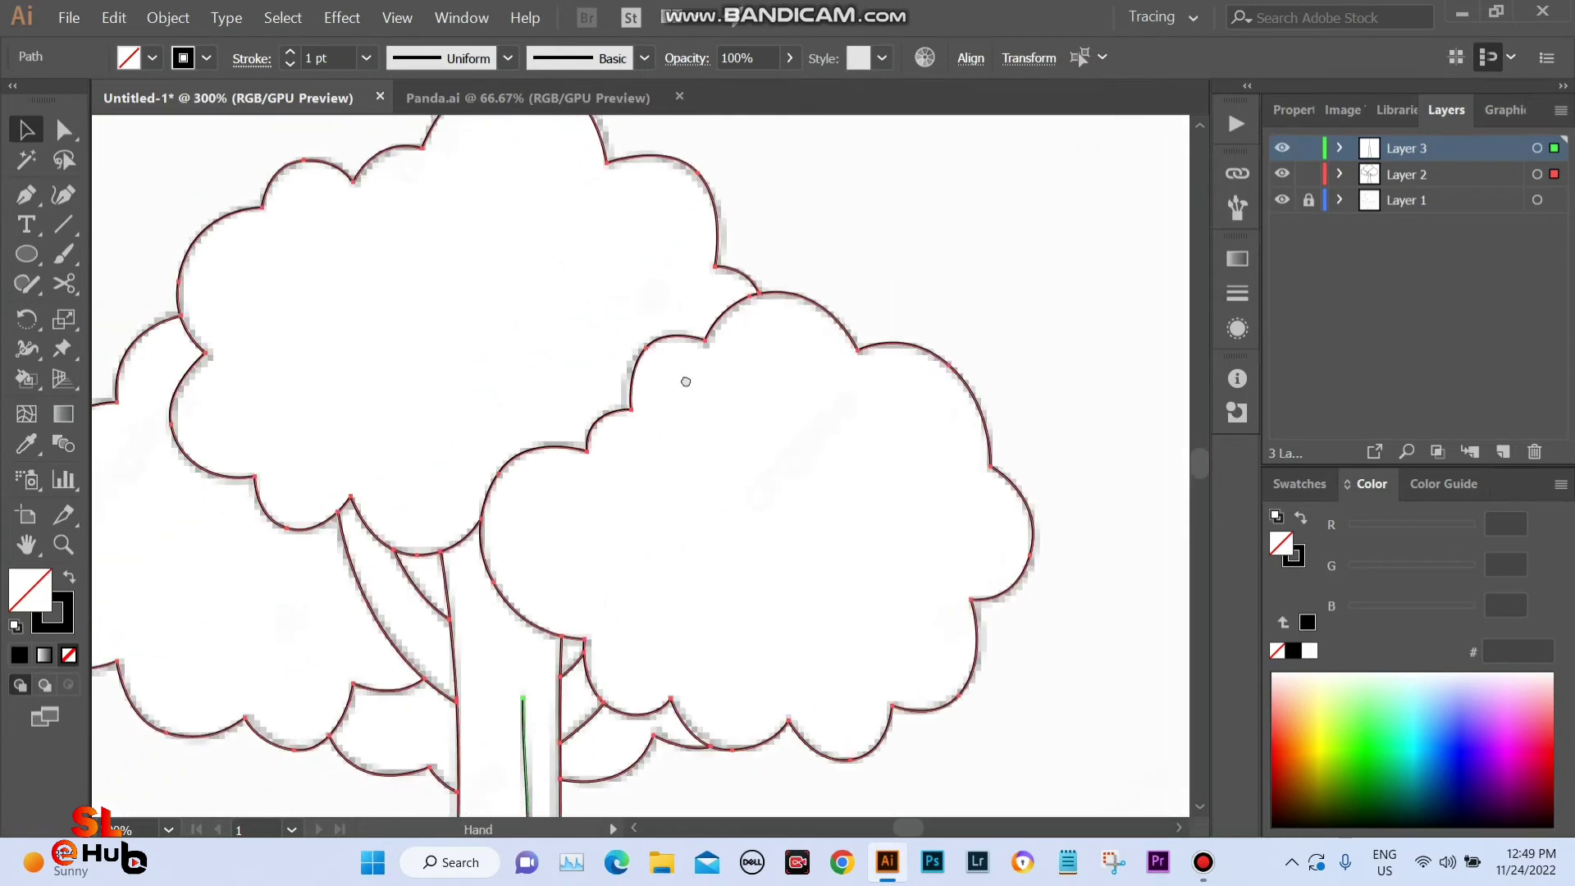
{"action": "left_click_drag", "start_coordinate": [685, 381], "coordinate": [745, 326]}
{"action": "key", "text": "ctrl+minus"}
{"action": "left_click_drag", "start_coordinate": [657, 380], "coordinate": [703, 218]}
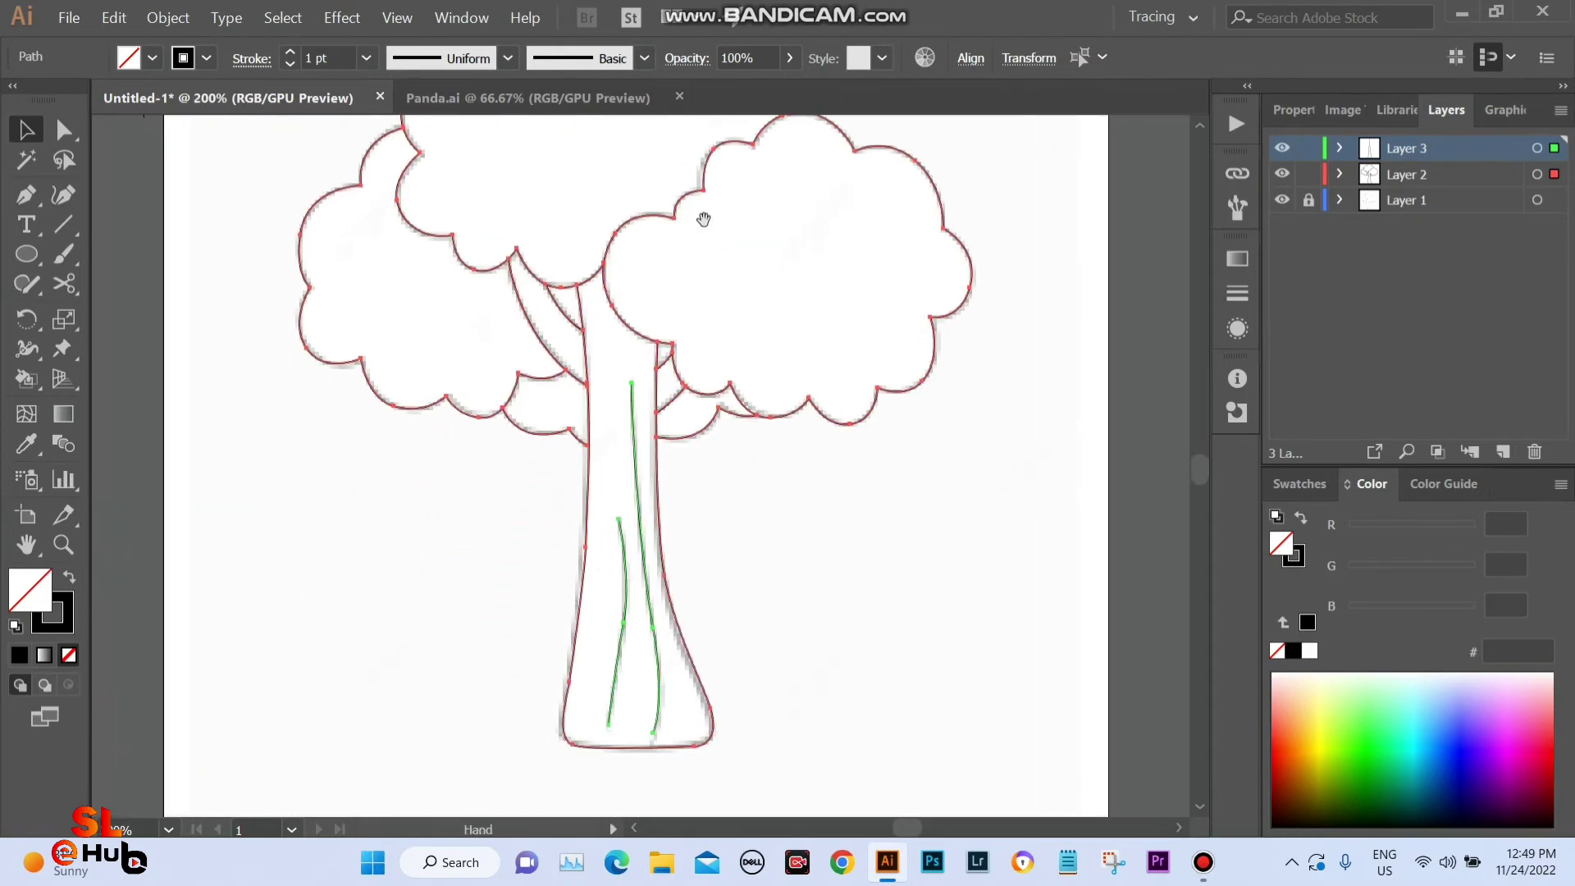
{"action": "key", "text": "ctrl+y"}
{"action": "left_click", "coordinate": [778, 469]}
{"action": "left_click_drag", "start_coordinate": [801, 439], "coordinate": [783, 573]}
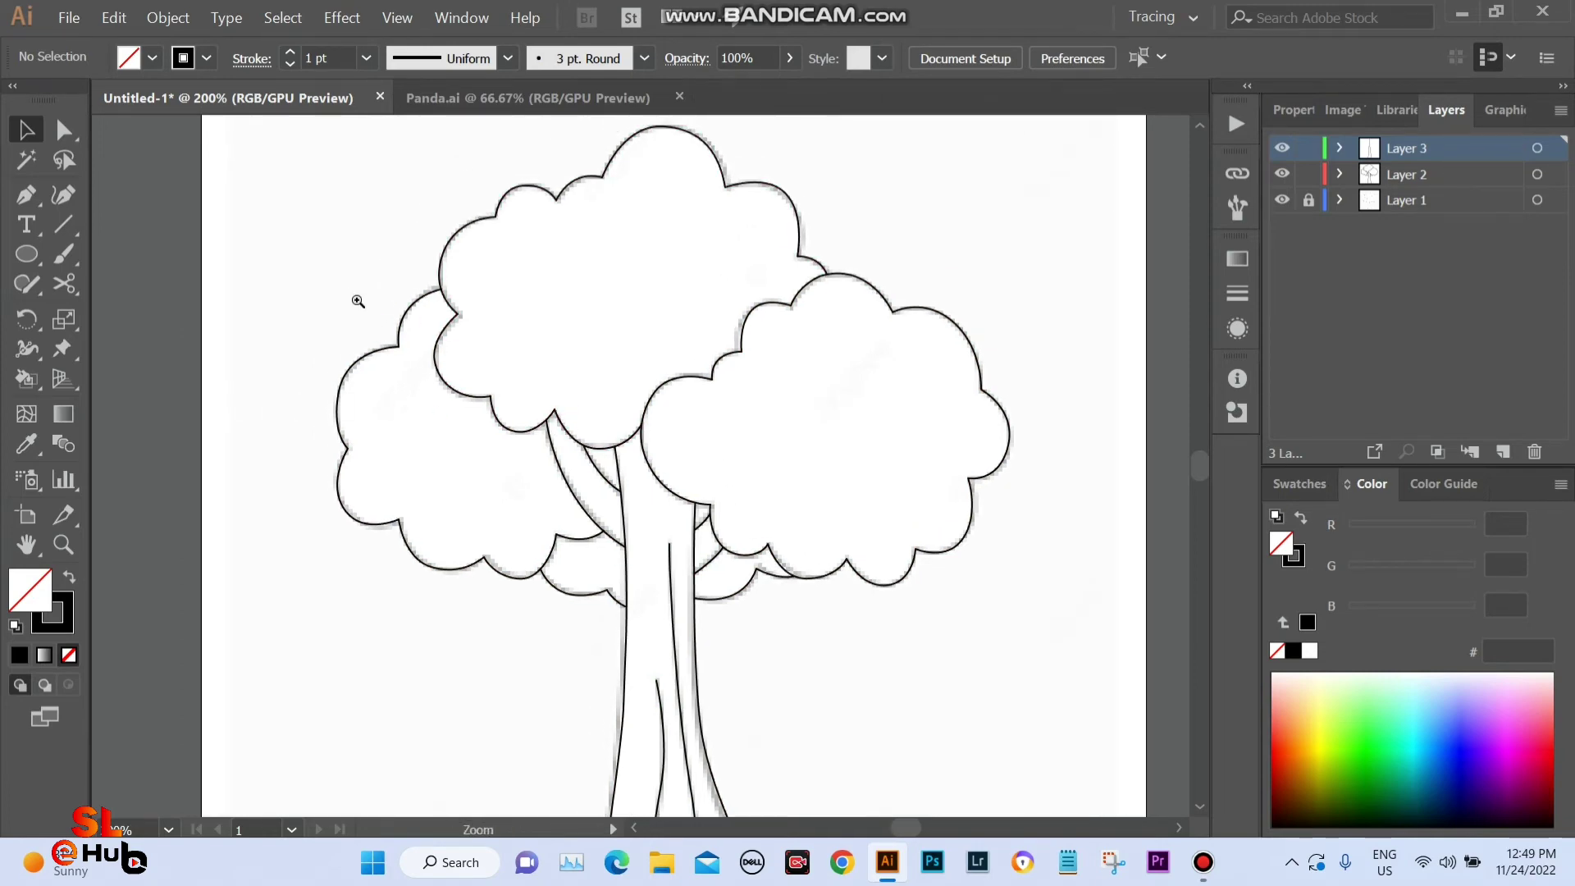
With the Width Tool, thicken the lower-left cloud outline and the lower cloud's dip.
{"action": "left_click_drag", "start_coordinate": [358, 301], "coordinate": [443, 301]}
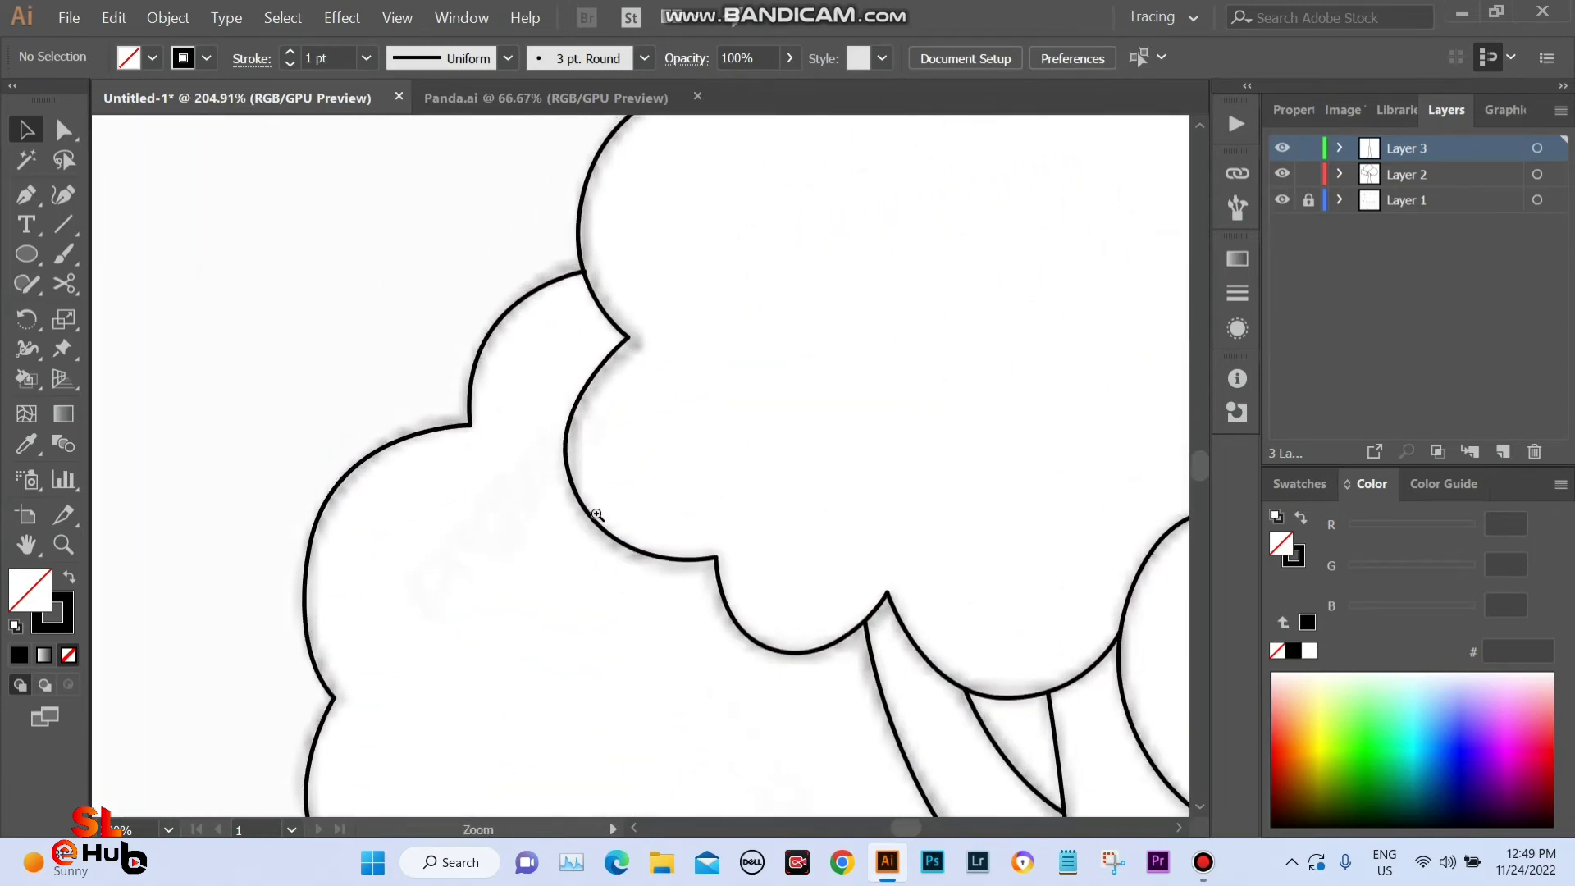
{"action": "left_click", "coordinate": [27, 353]}
{"action": "left_click_drag", "start_coordinate": [499, 566], "coordinate": [450, 415]}
{"action": "scroll", "coordinate": [422, 451], "scroll_direction": "up", "scroll_amount": 2}
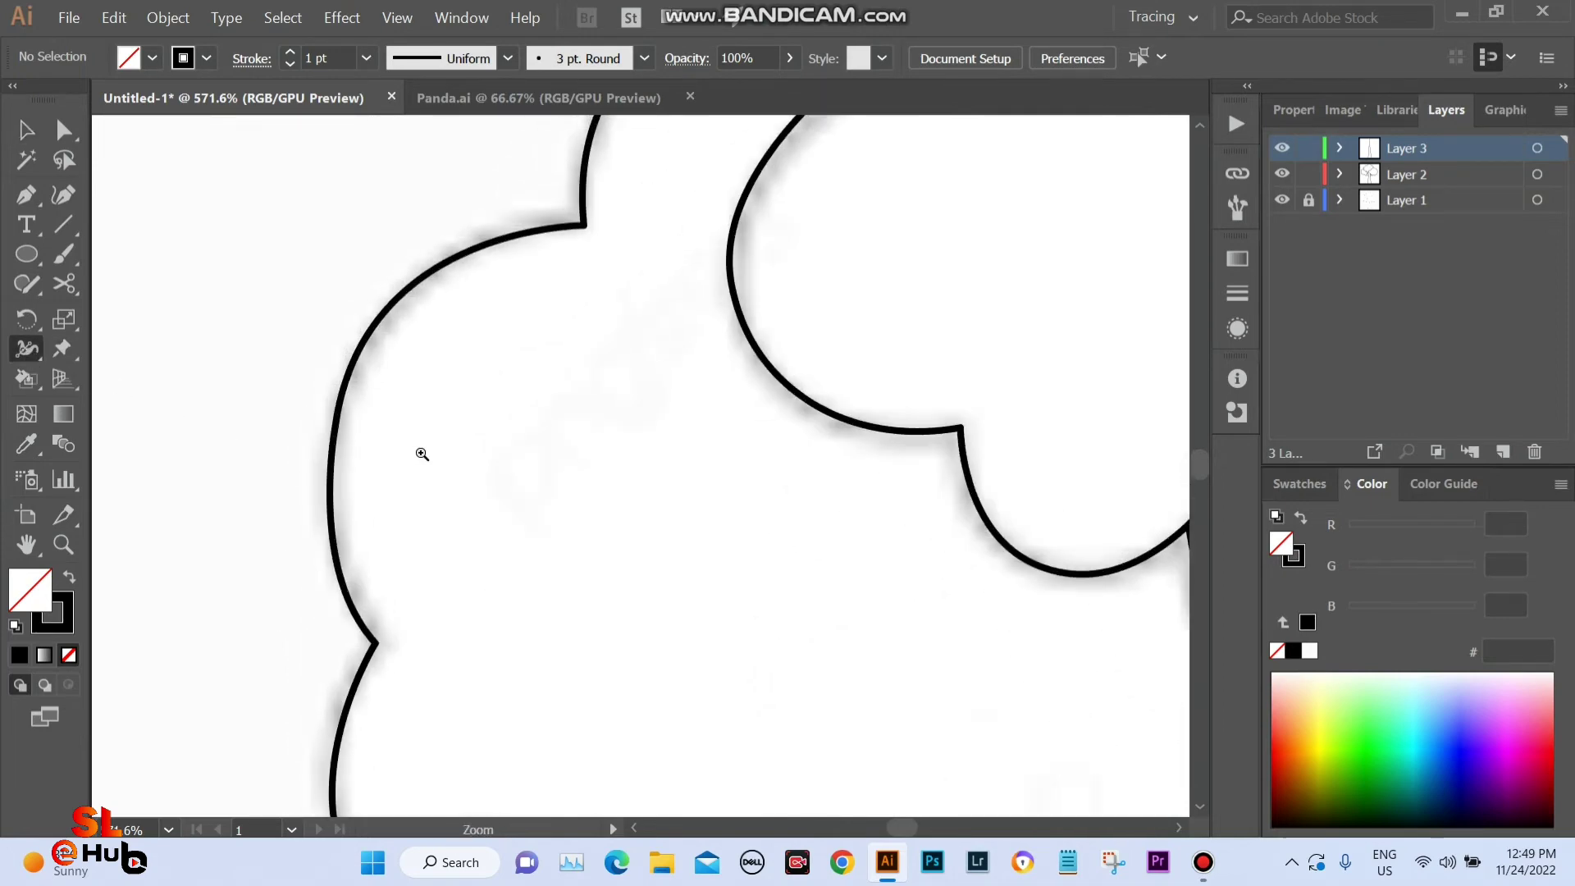
{"action": "scroll", "coordinate": [370, 369], "scroll_direction": "up", "scroll_amount": 1}
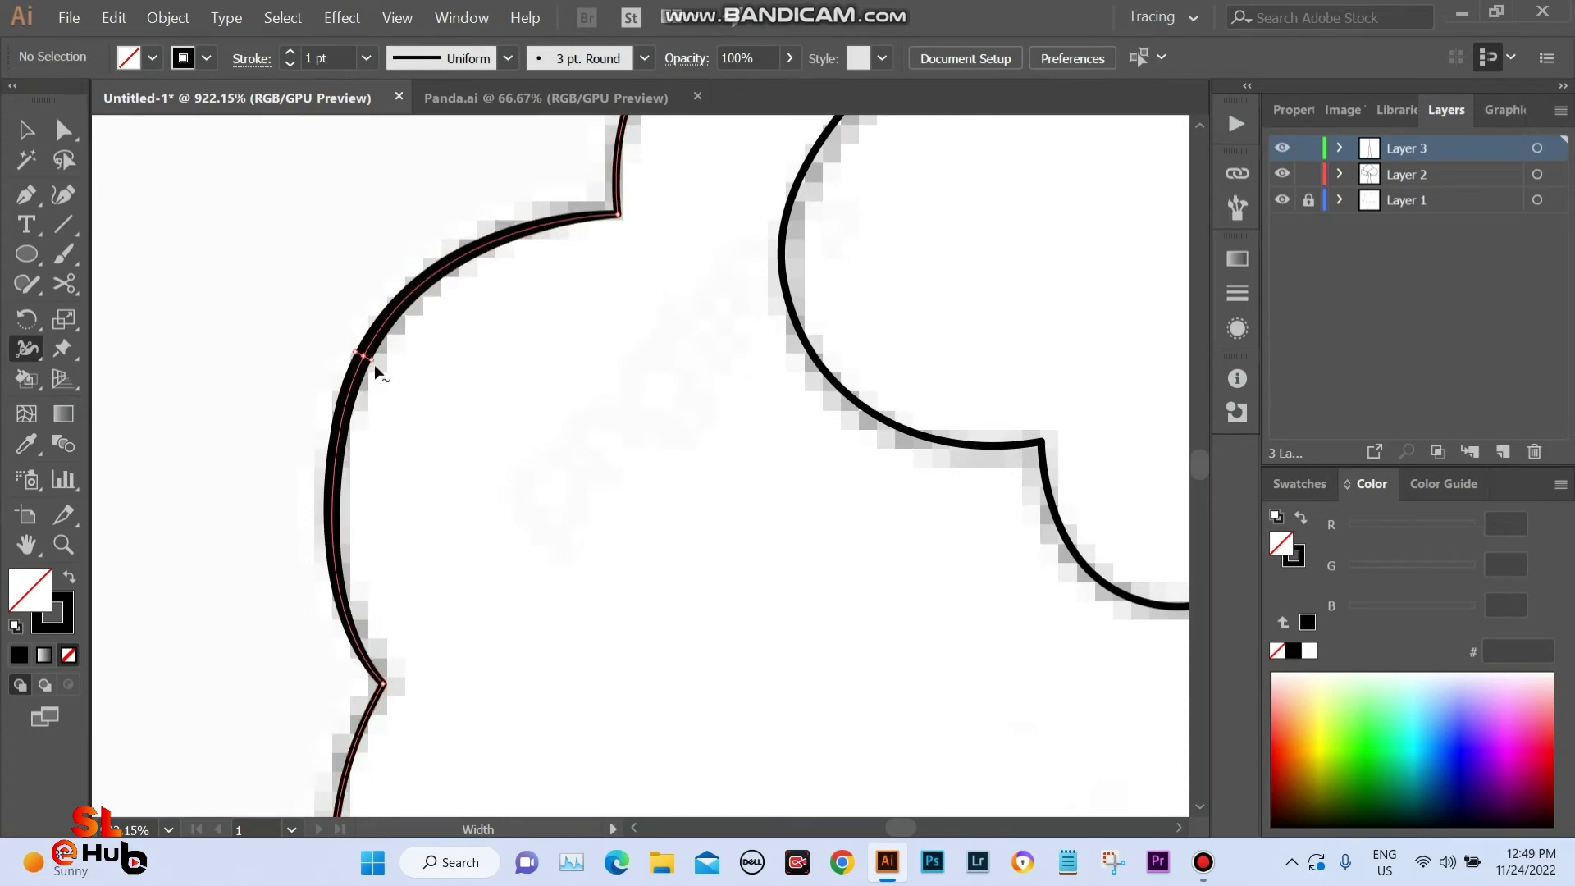
{"action": "scroll", "coordinate": [377, 365], "scroll_direction": "down", "scroll_amount": 3}
{"action": "left_click_drag", "start_coordinate": [471, 440], "coordinate": [626, 465]}
{"action": "left_click_drag", "start_coordinate": [626, 563], "coordinate": [622, 572]}
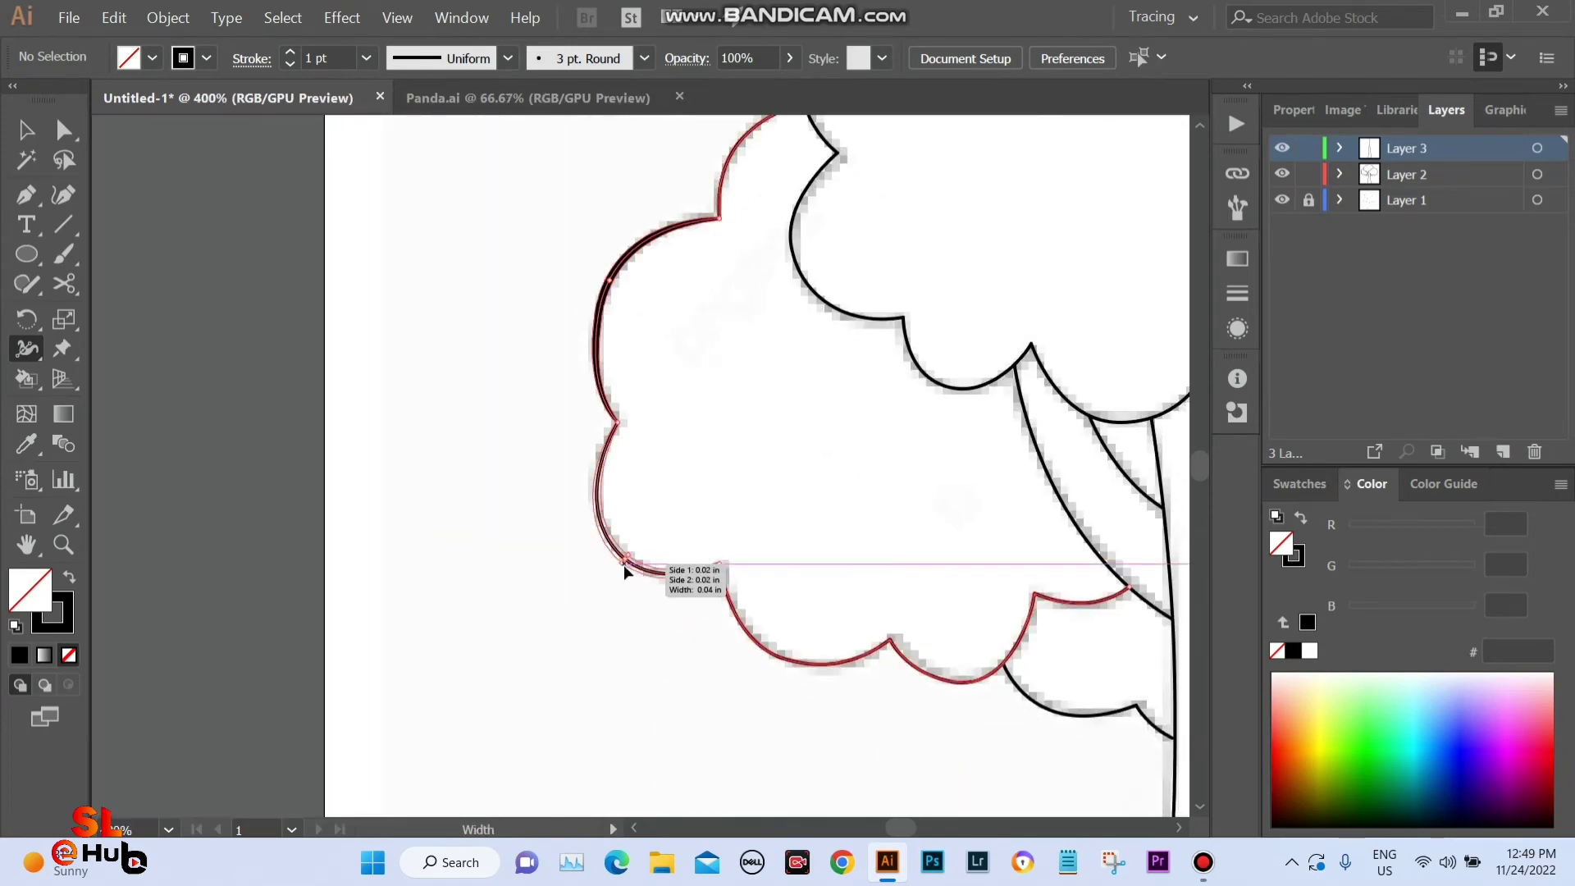
{"action": "mouse_move", "coordinate": [965, 626]}
{"action": "left_mouse_down"}
{"action": "mouse_move", "coordinate": [608, 487]}
{"action": "mouse_move", "coordinate": [615, 512]}
{"action": "left_mouse_up"}
{"action": "scroll", "coordinate": [657, 661], "scroll_direction": "up", "scroll_amount": 3}
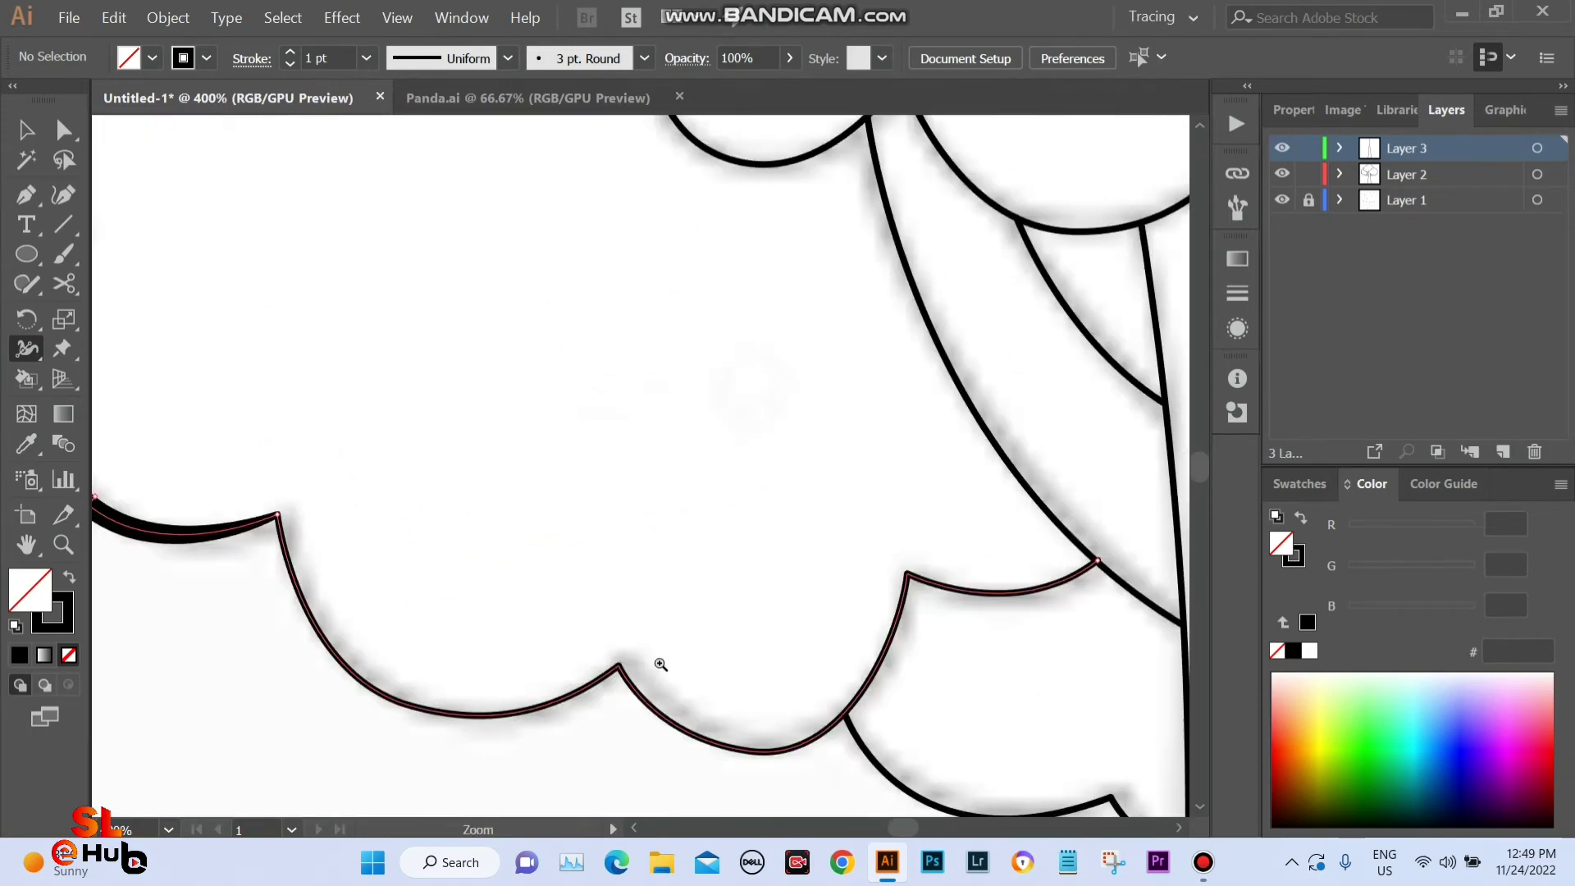
{"action": "scroll", "coordinate": [637, 348], "scroll_direction": "down", "scroll_amount": 1}
{"action": "scroll", "coordinate": [691, 464], "scroll_direction": "down", "scroll_amount": 2}
{"action": "left_click_drag", "start_coordinate": [703, 440], "coordinate": [699, 450]}
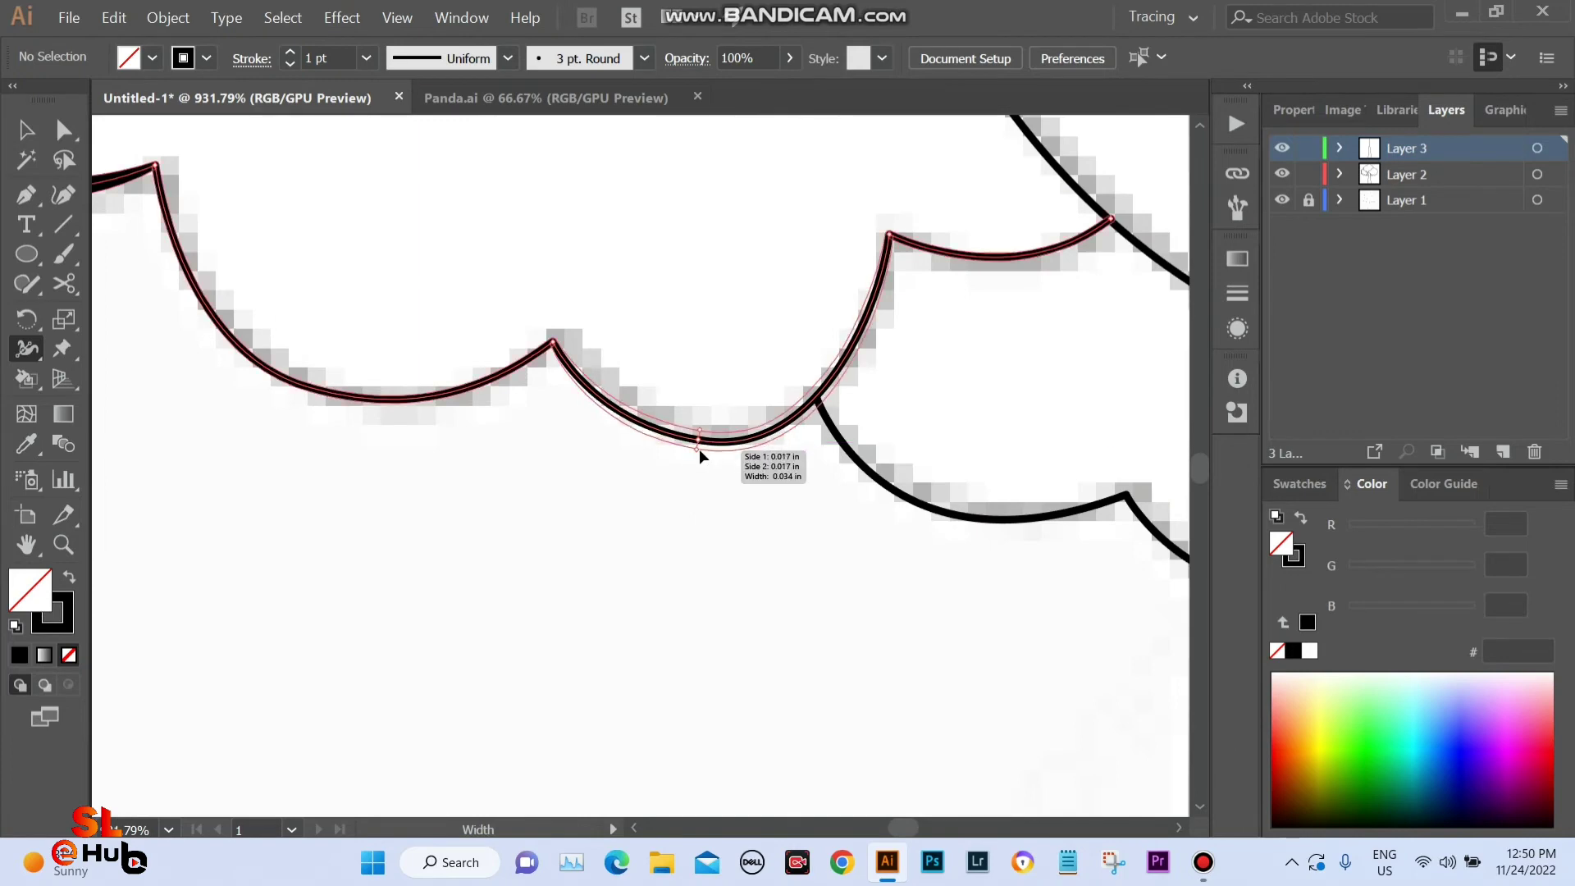
Add width points on the cloud's left curve, inner curve, and top.
{"action": "scroll", "coordinate": [699, 450], "scroll_direction": "down", "scroll_amount": 4}
{"action": "scroll", "coordinate": [591, 386], "scroll_direction": "up", "scroll_amount": 4}
{"action": "scroll", "coordinate": [526, 475], "scroll_direction": "up", "scroll_amount": 2}
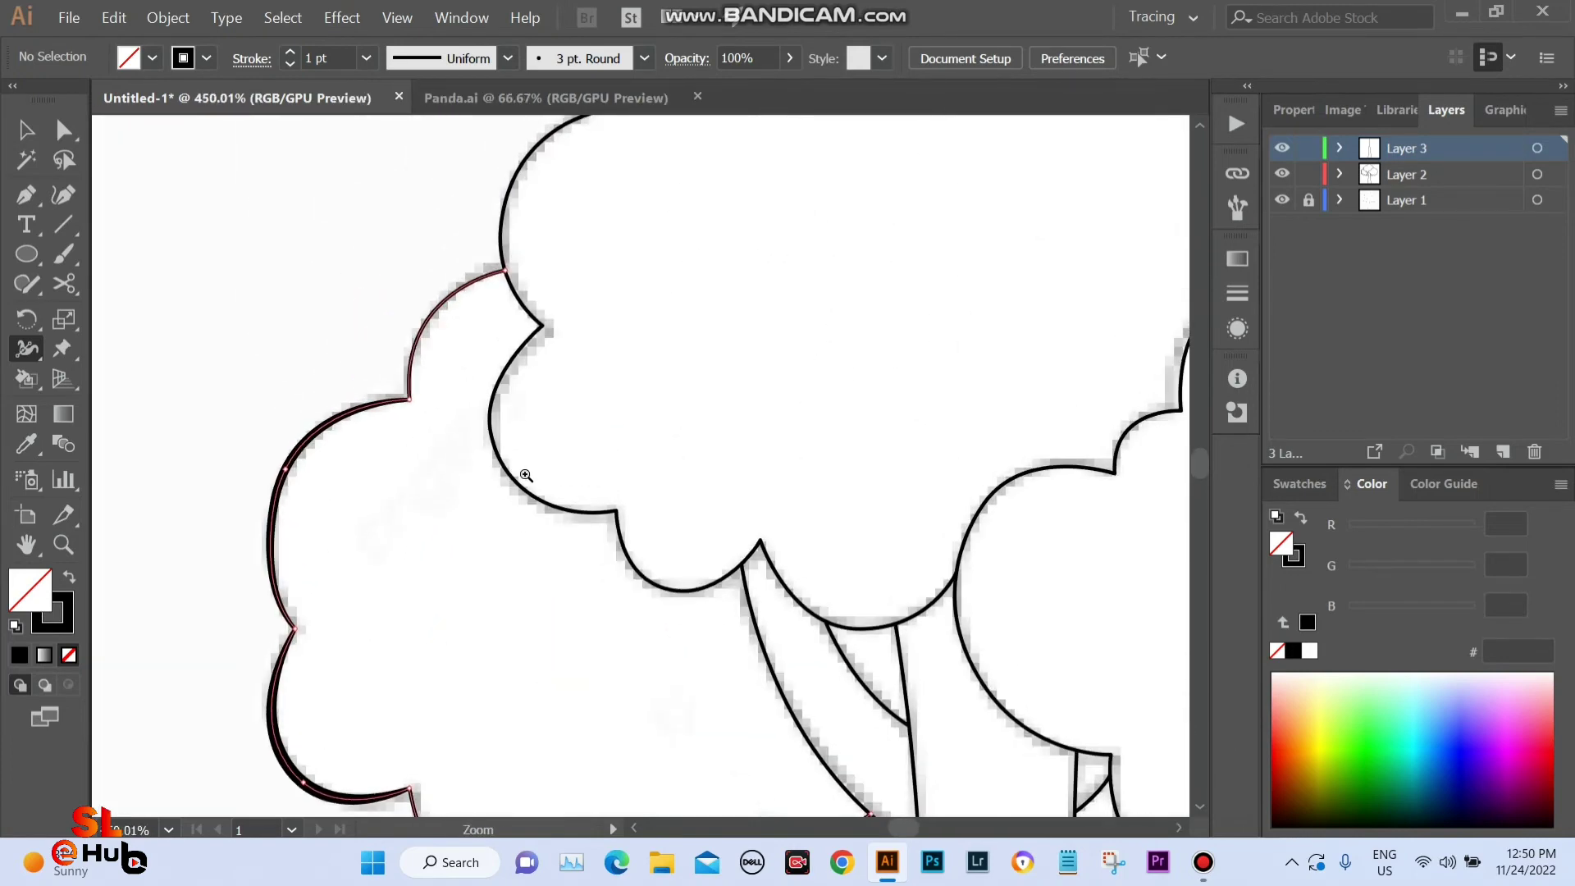
{"action": "left_click_drag", "start_coordinate": [511, 487], "coordinate": [514, 493]}
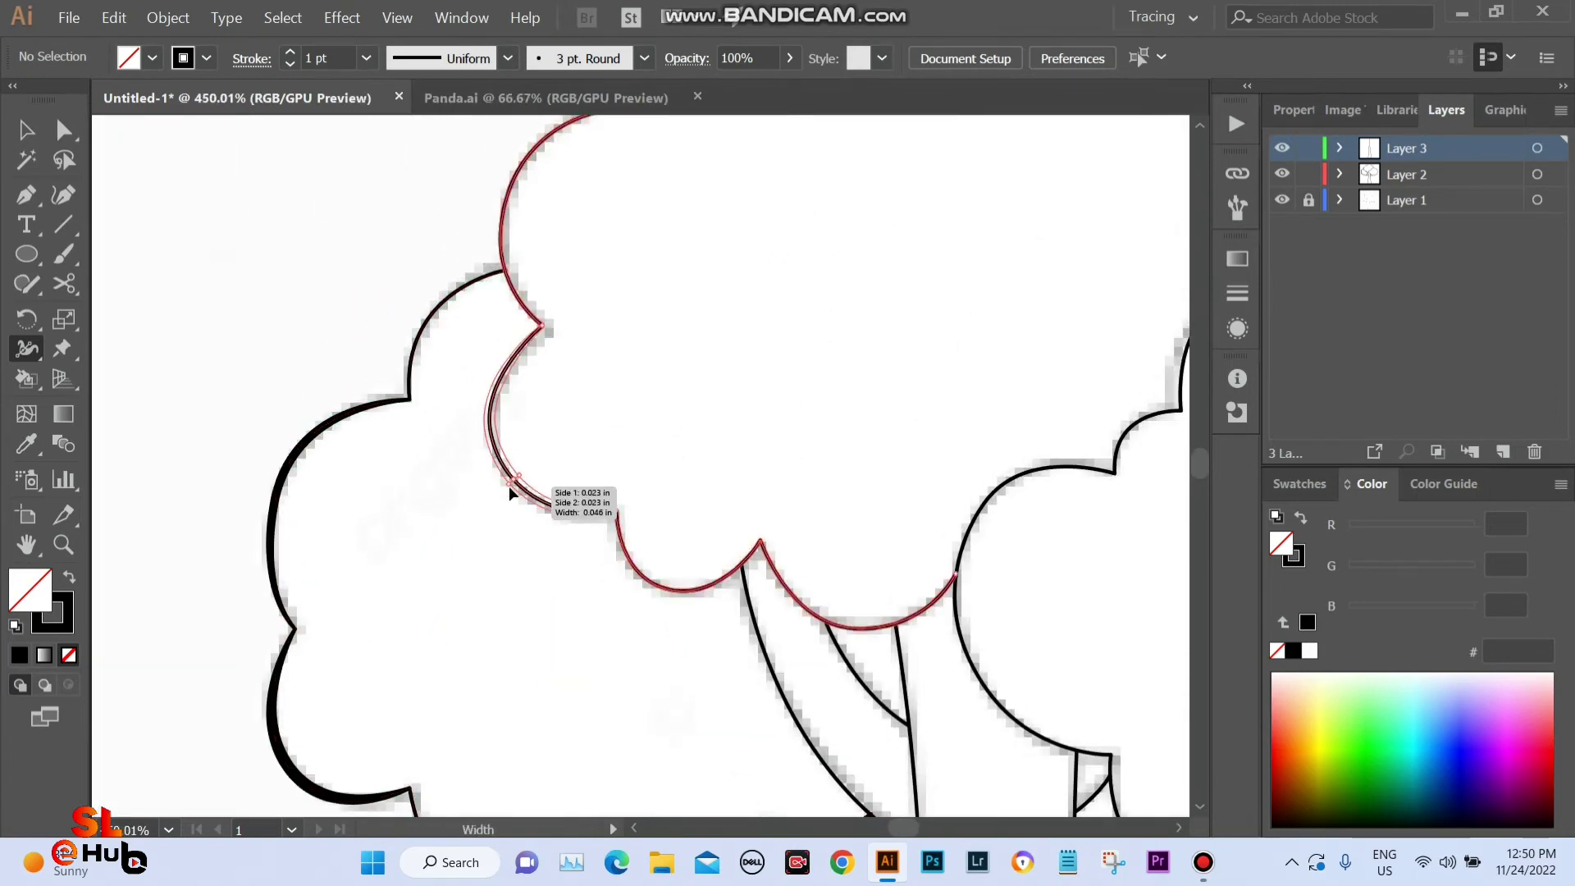
{"action": "left_click_drag", "start_coordinate": [550, 590], "coordinate": [548, 624]}
{"action": "scroll", "coordinate": [547, 623], "scroll_direction": "up", "scroll_amount": 3}
{"action": "scroll", "coordinate": [623, 401], "scroll_direction": "up", "scroll_amount": 3}
{"action": "left_click_drag", "start_coordinate": [889, 457], "coordinate": [570, 457]}
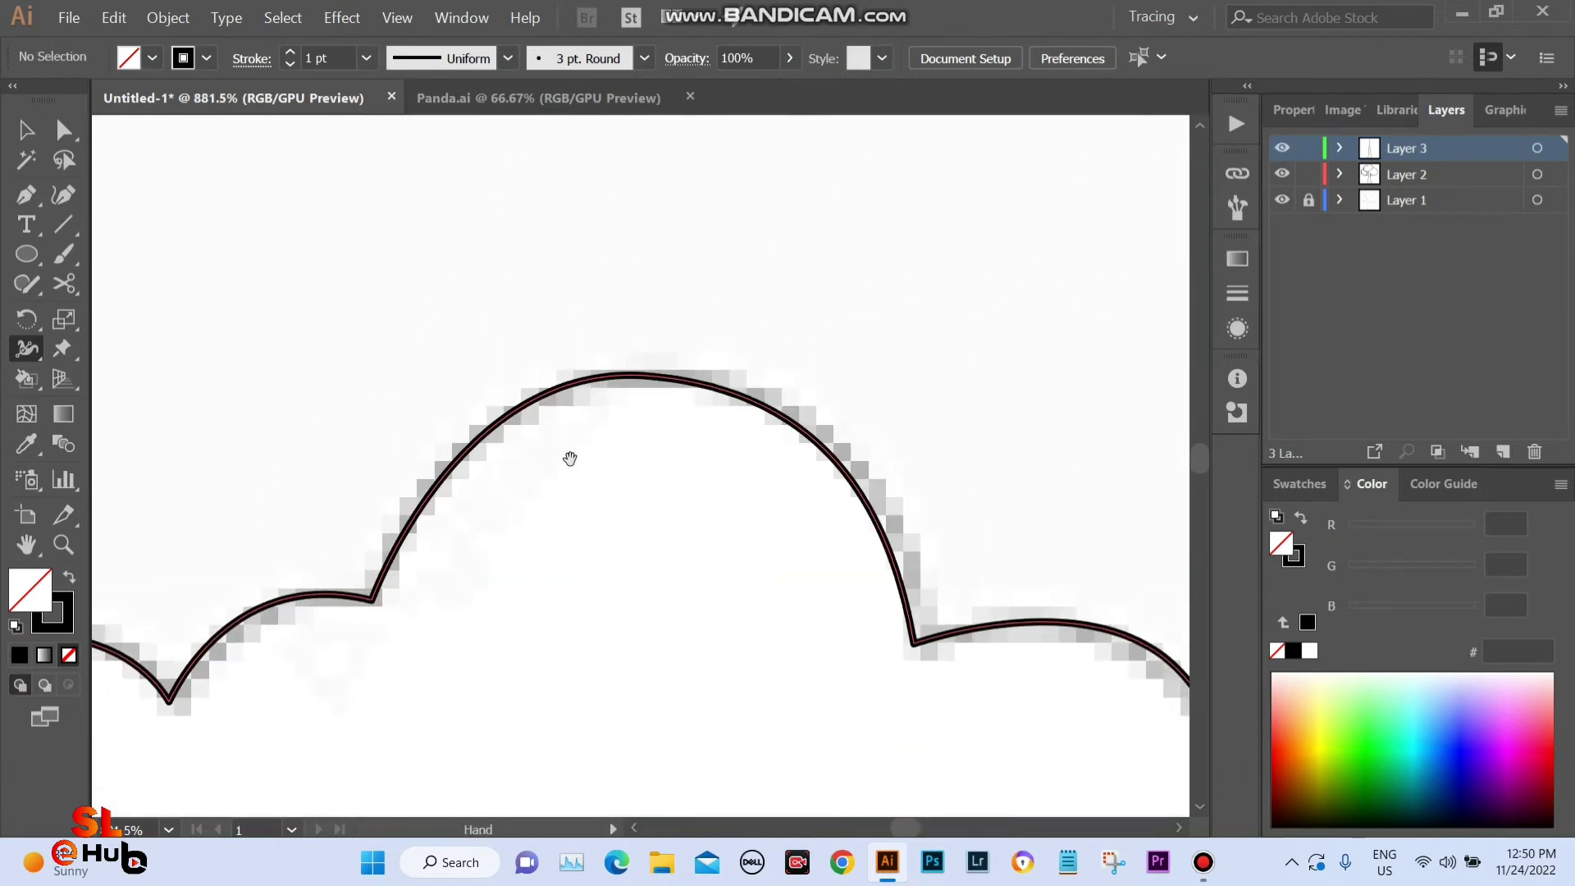
{"action": "left_click_drag", "start_coordinate": [629, 386], "coordinate": [632, 382]}
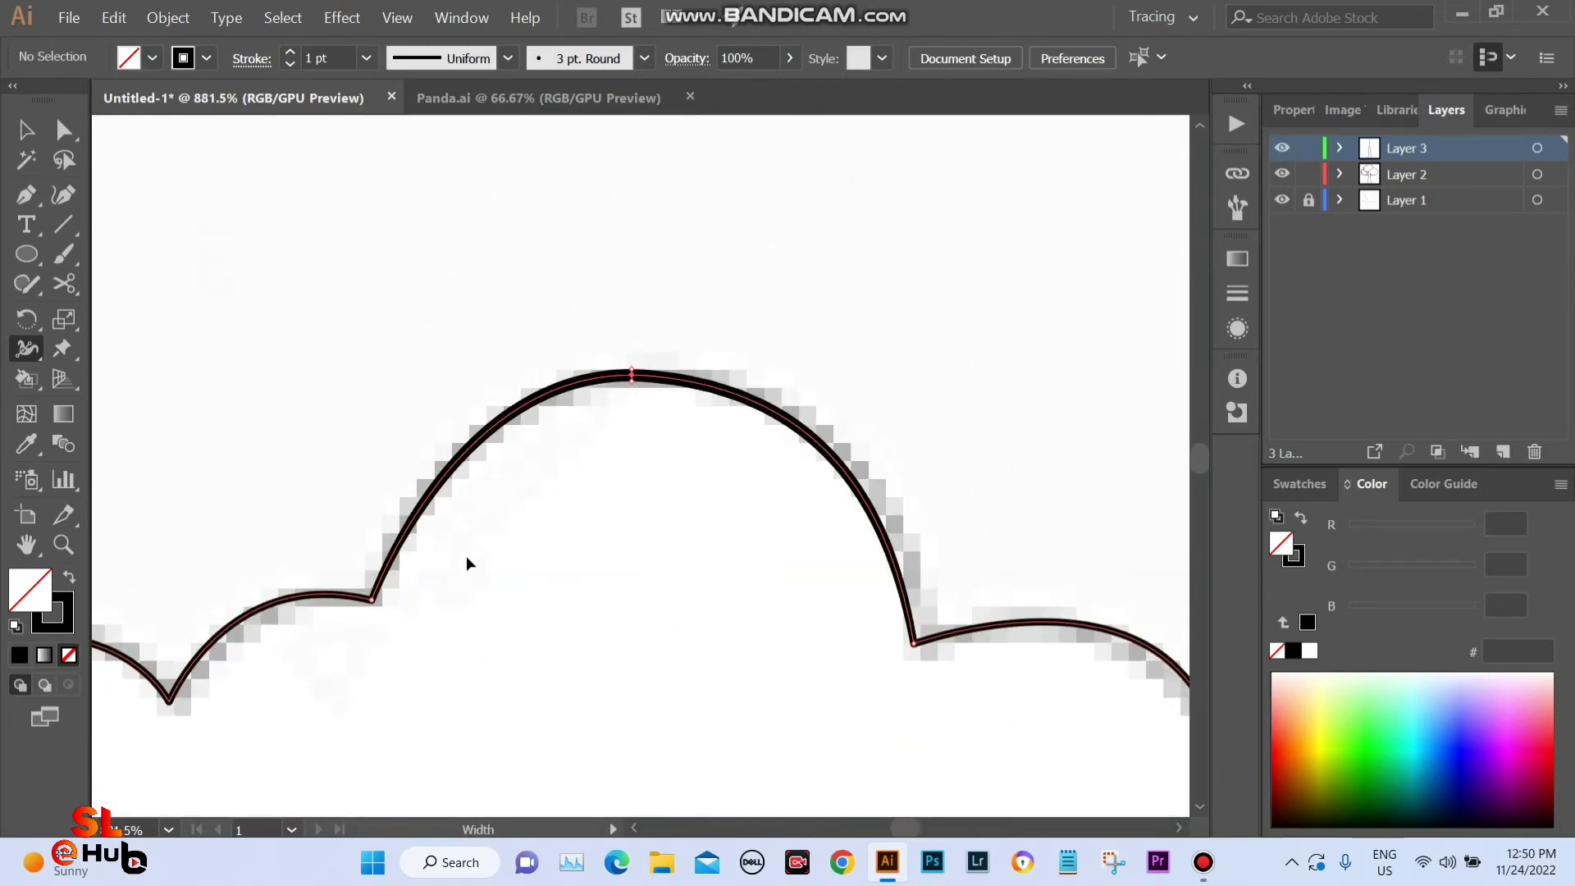
{"action": "left_click", "coordinate": [390, 573], "text": "ctrl+alt"}
{"action": "left_click_drag", "start_coordinate": [242, 599], "coordinate": [418, 517]}
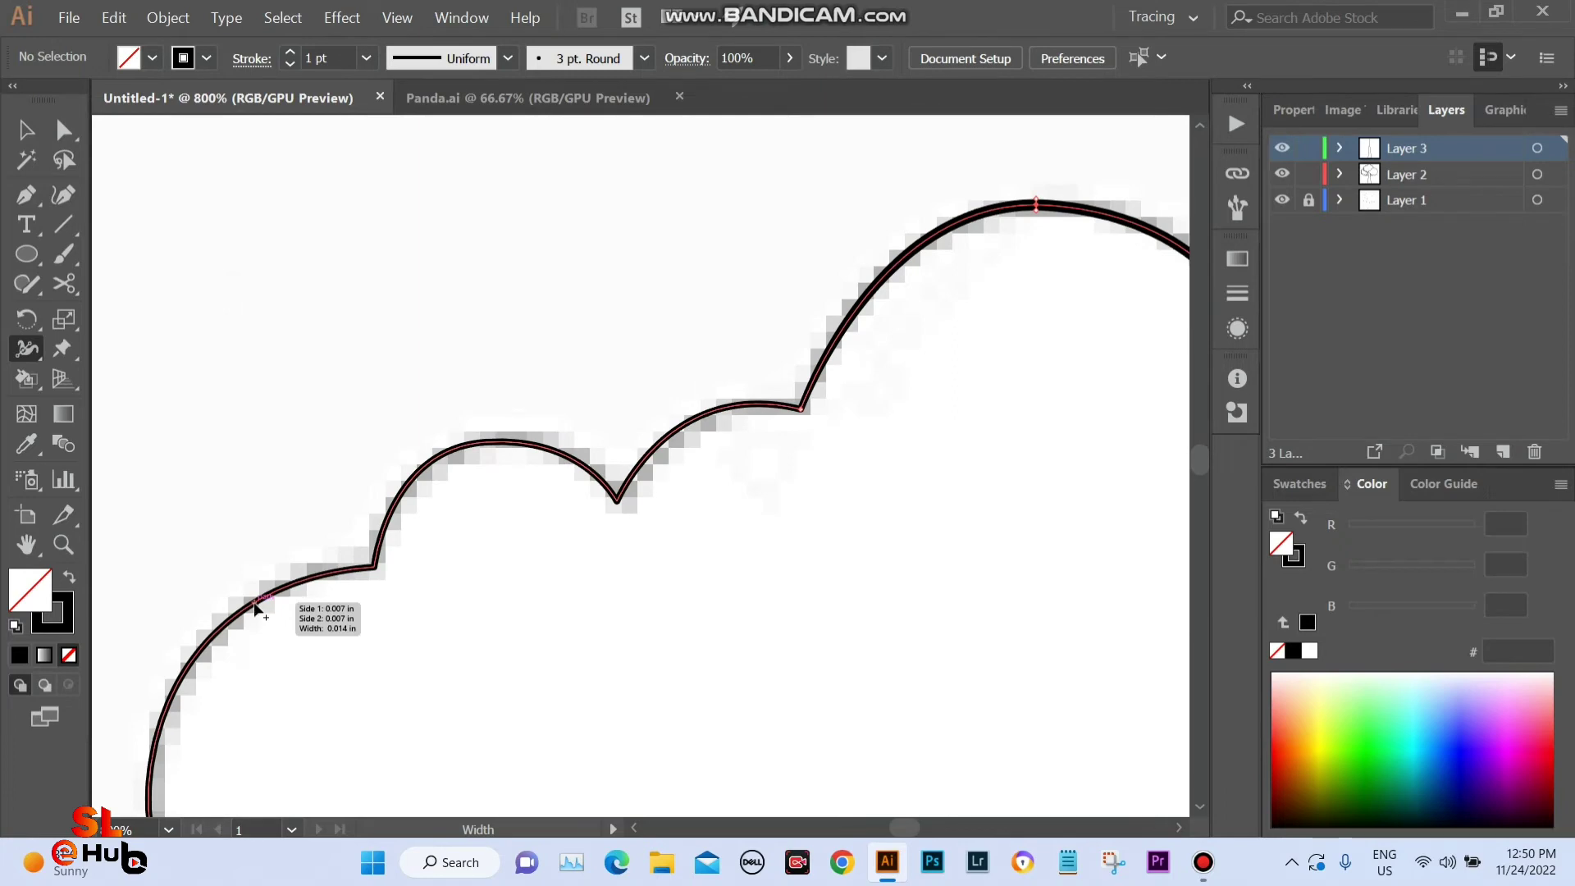
{"action": "left_click_drag", "start_coordinate": [255, 603], "coordinate": [257, 615]}
Thicken the right cloud's left and lower-right curves and the trunk's left edge.
{"action": "scroll", "coordinate": [605, 563], "scroll_direction": "down", "scroll_amount": 5}
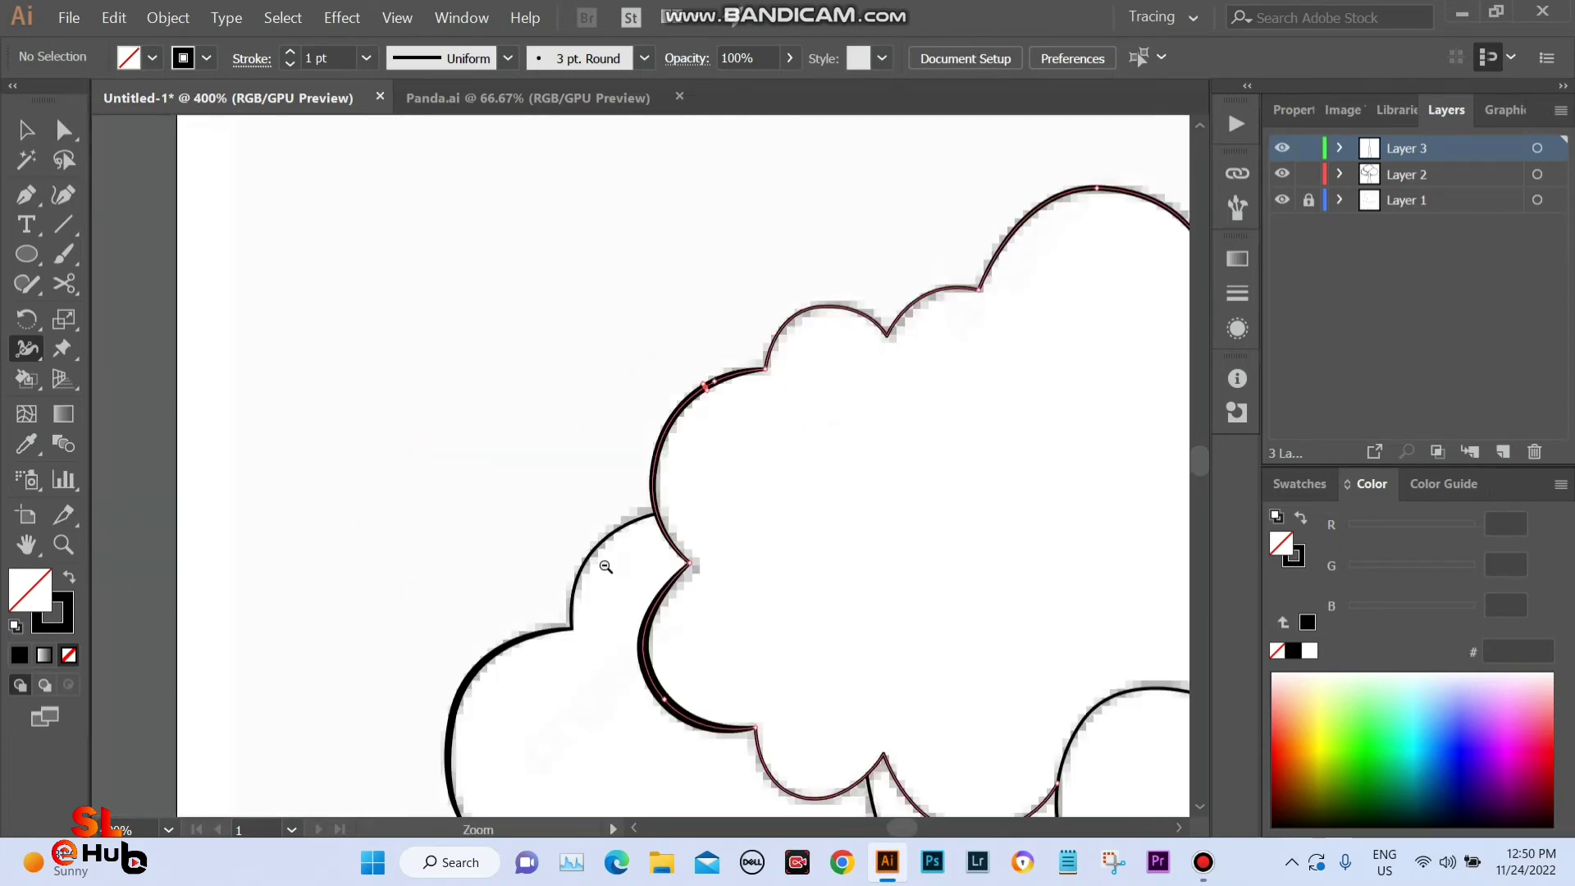
{"action": "scroll", "coordinate": [555, 484], "scroll_direction": "right", "scroll_amount": 5}
{"action": "scroll", "coordinate": [587, 429], "scroll_direction": "up", "scroll_amount": 3}
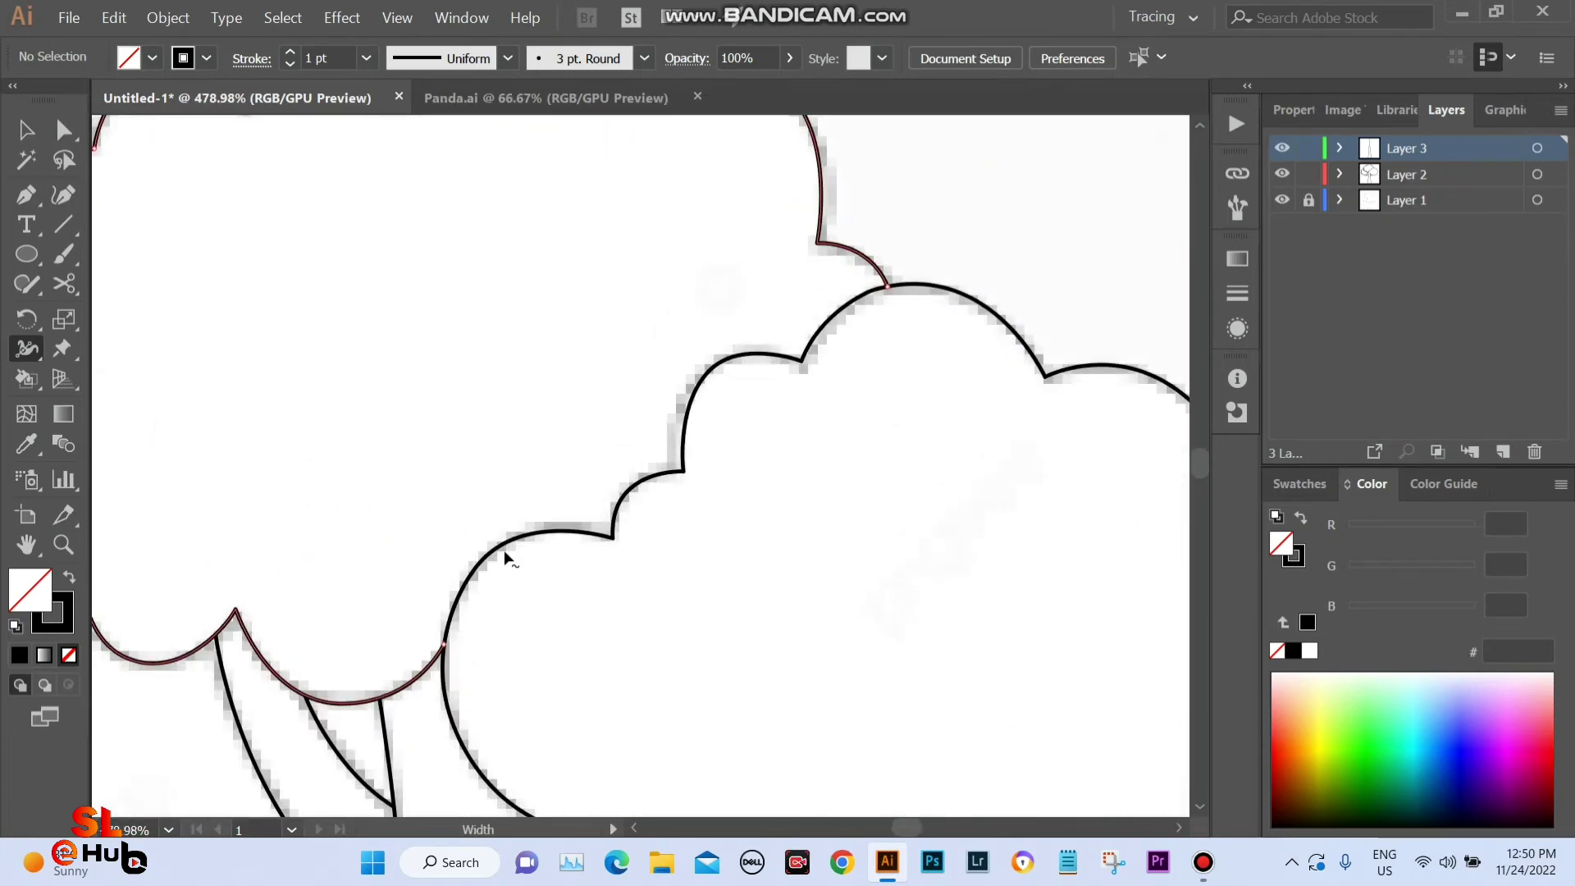
{"action": "left_click_drag", "start_coordinate": [503, 558], "coordinate": [534, 574]}
{"action": "scroll", "coordinate": [597, 553], "scroll_direction": "down", "scroll_amount": 1}
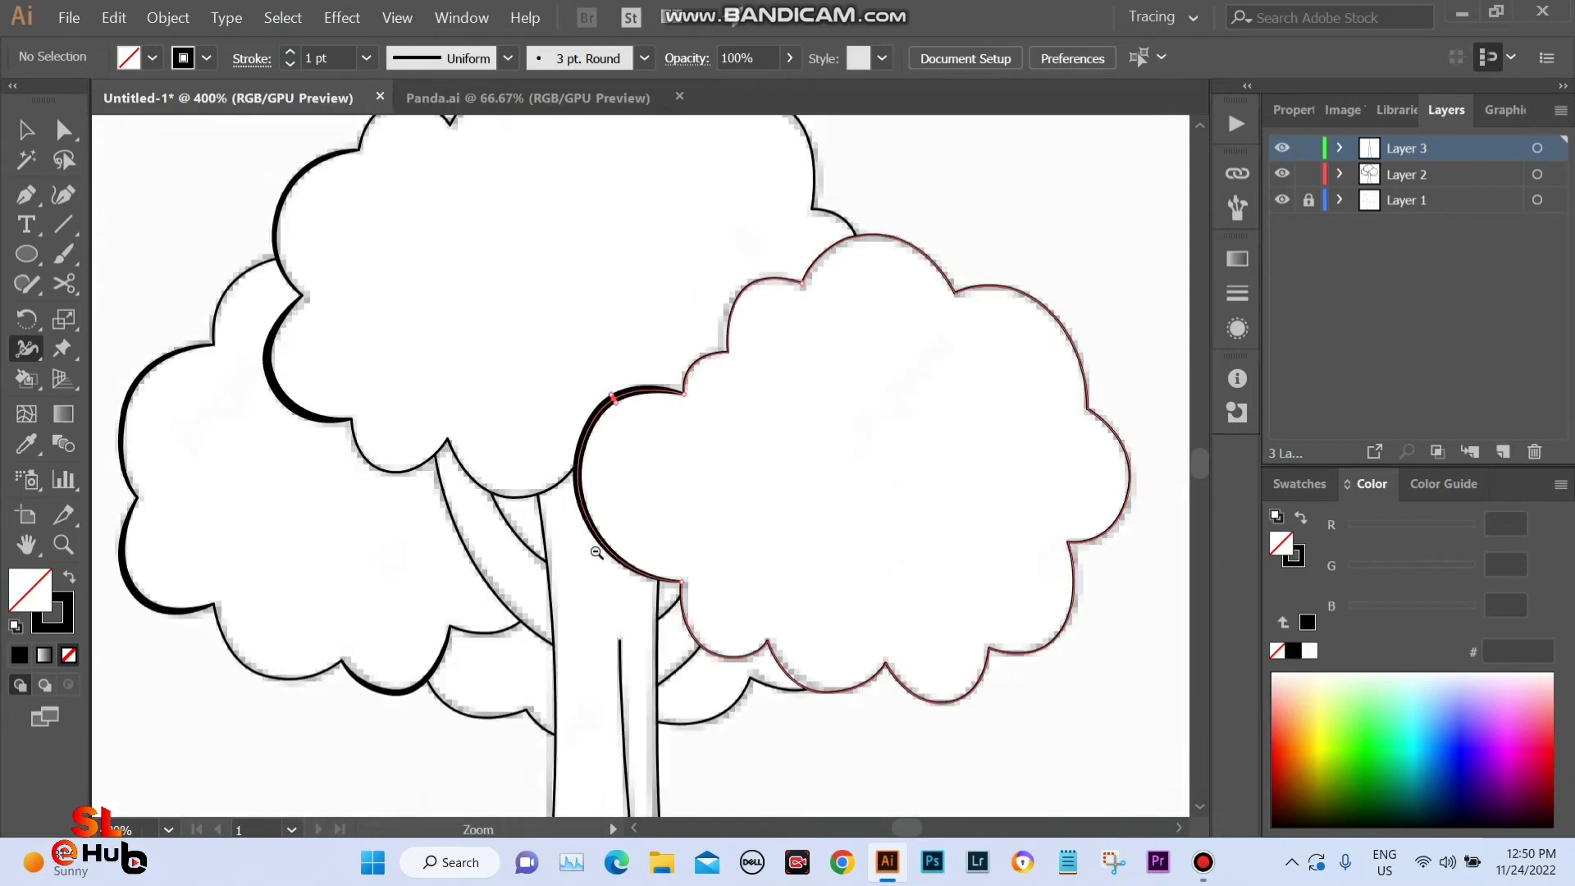
{"action": "scroll", "coordinate": [597, 552], "scroll_direction": "down", "scroll_amount": 2}
{"action": "scroll", "coordinate": [827, 468], "scroll_direction": "up", "scroll_amount": 2}
{"action": "scroll", "coordinate": [834, 415], "scroll_direction": "up", "scroll_amount": 2}
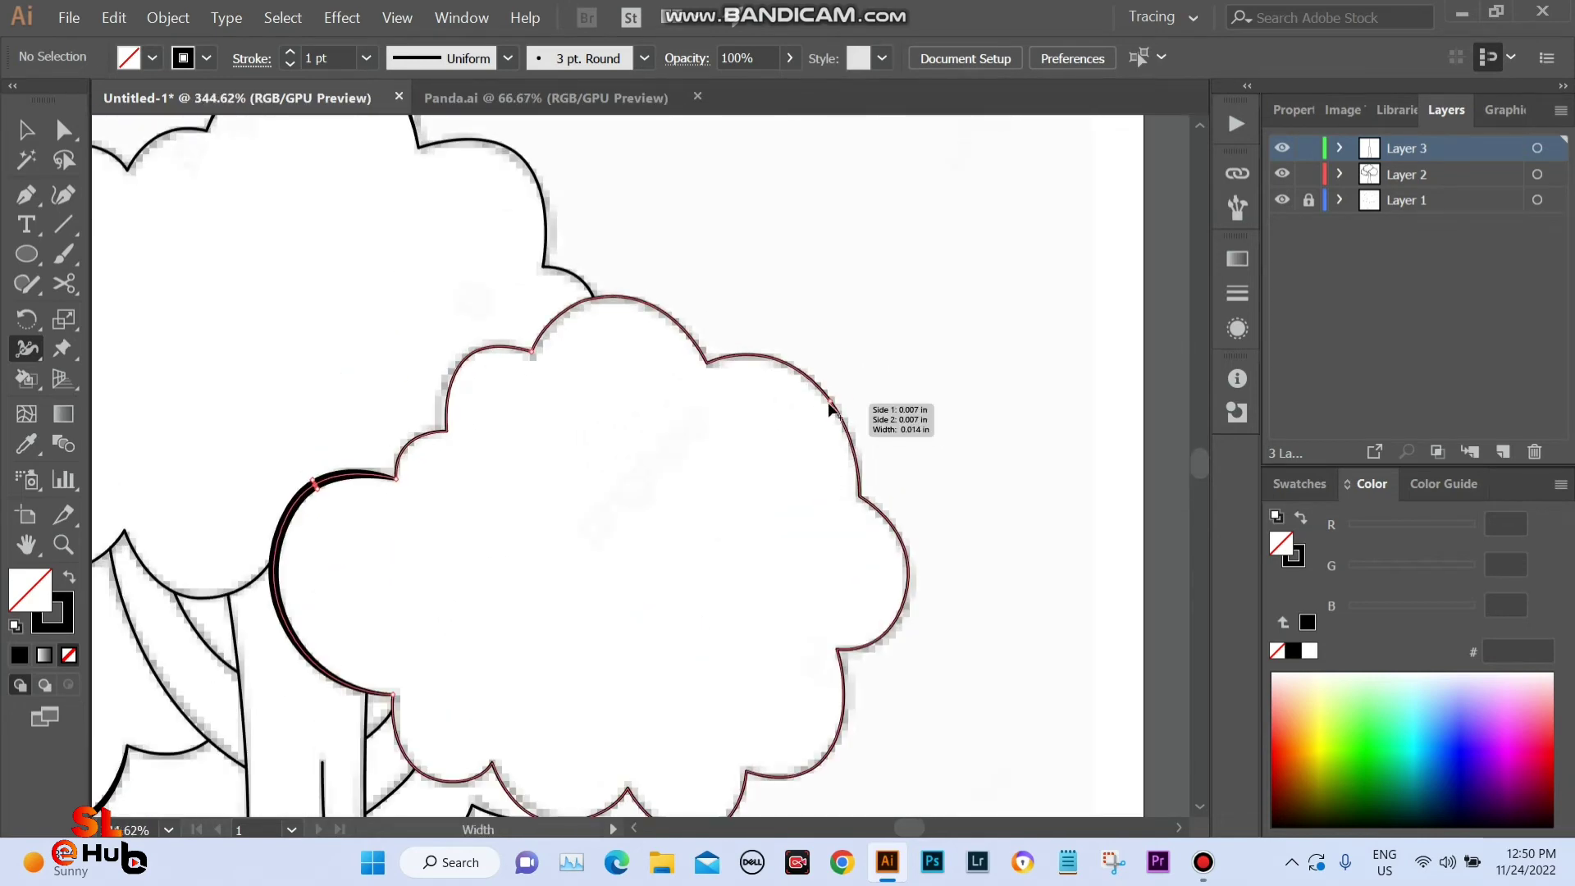
{"action": "scroll", "coordinate": [829, 406], "scroll_direction": "down", "scroll_amount": 3}
{"action": "scroll", "coordinate": [769, 601], "scroll_direction": "up", "scroll_amount": 2}
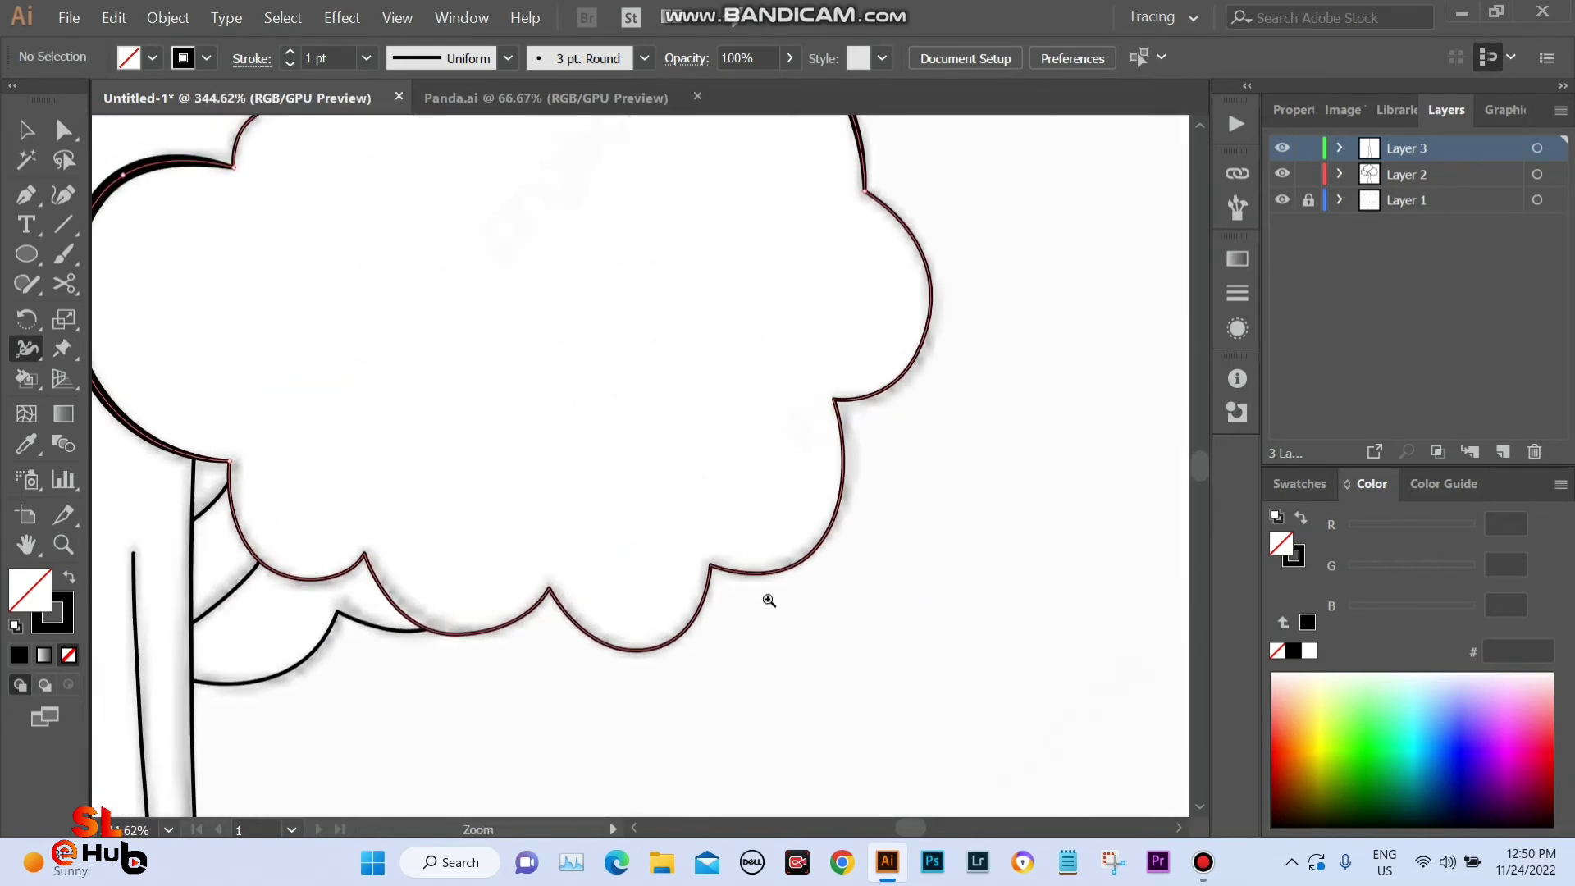
{"action": "left_click_drag", "start_coordinate": [833, 525], "coordinate": [837, 528]}
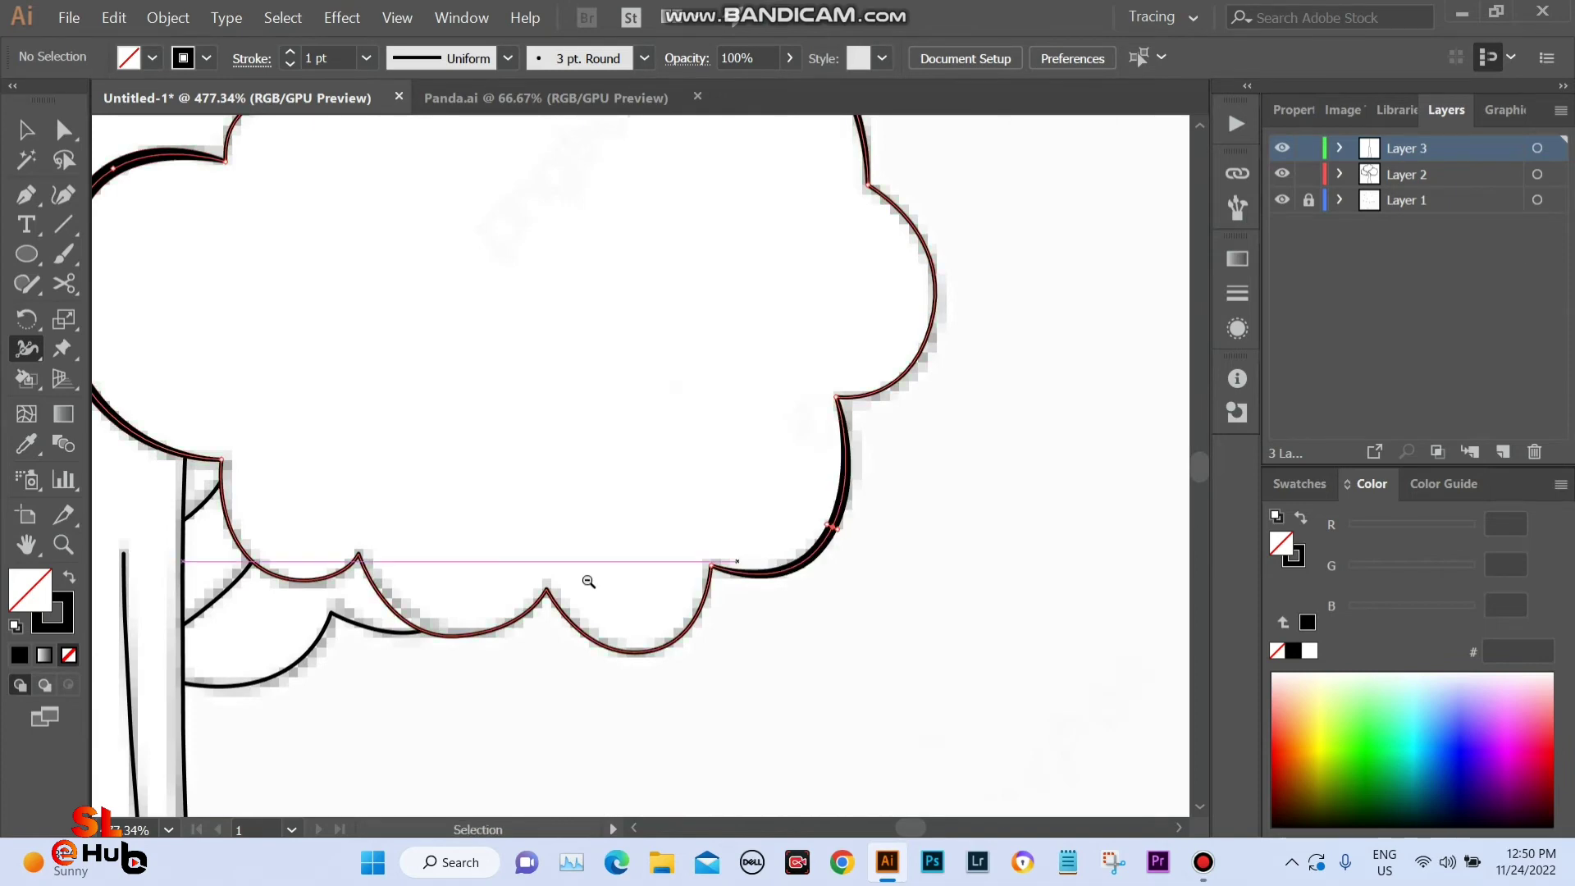
{"action": "scroll", "coordinate": [588, 581], "scroll_direction": "down", "scroll_amount": 3}
{"action": "scroll", "coordinate": [580, 580], "scroll_direction": "up", "scroll_amount": 1}
{"action": "scroll", "coordinate": [597, 556], "scroll_direction": "up", "scroll_amount": 2}
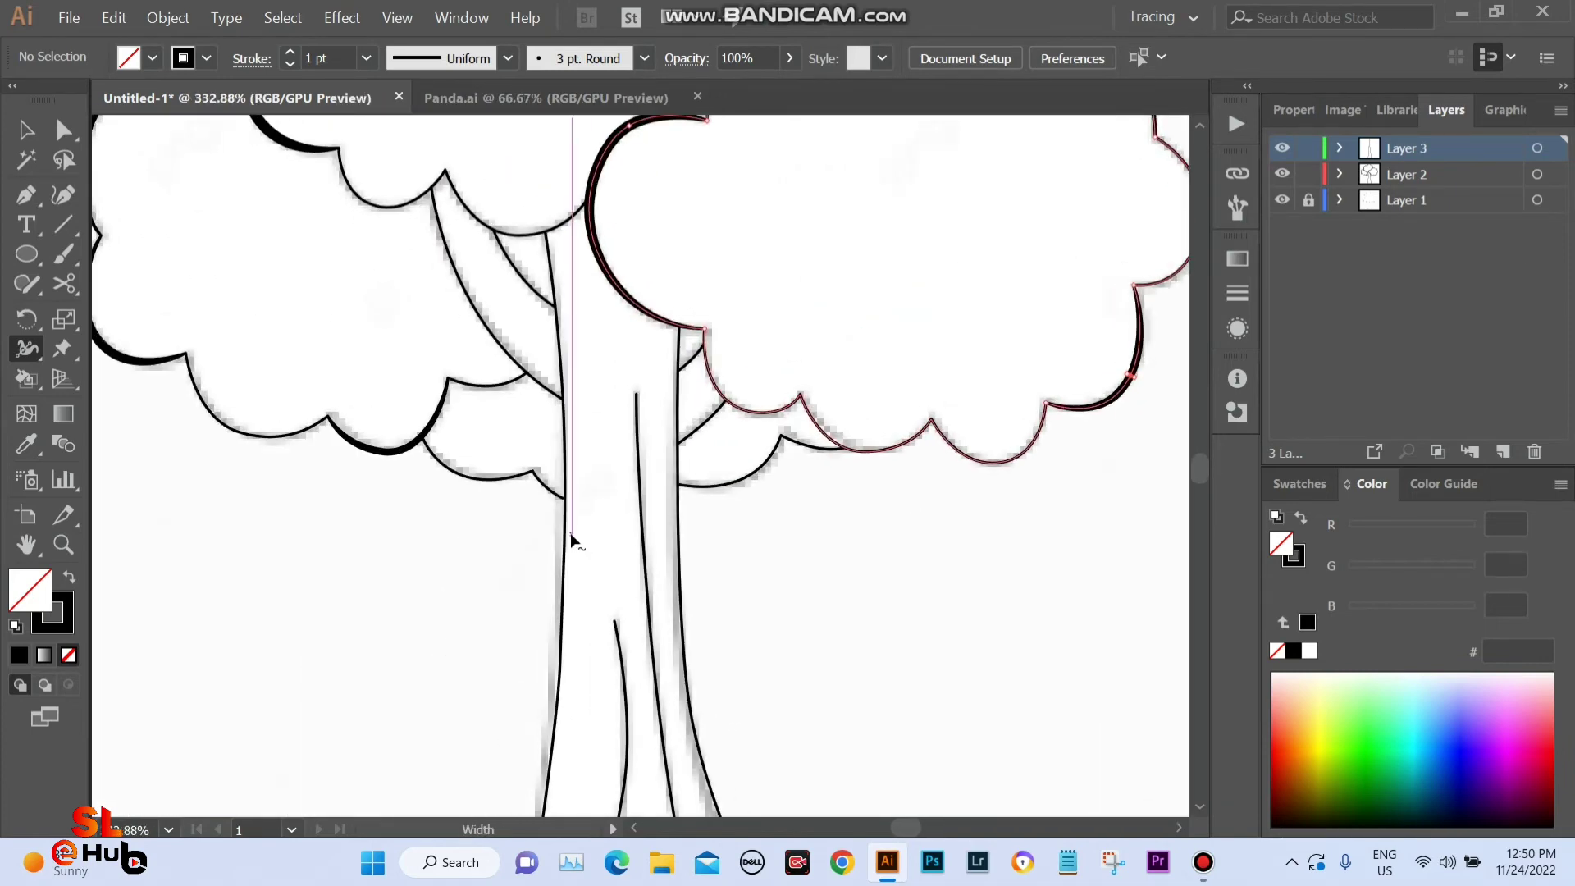
{"action": "left_click_drag", "start_coordinate": [572, 541], "coordinate": [573, 544]}
Widen the branch curve where it meets the trunk and the middle trunk line.
{"action": "key", "text": "ctrl+minus"}
{"action": "key", "text": "ctrl+minus"}
{"action": "key", "text": "ctrl+minus"}
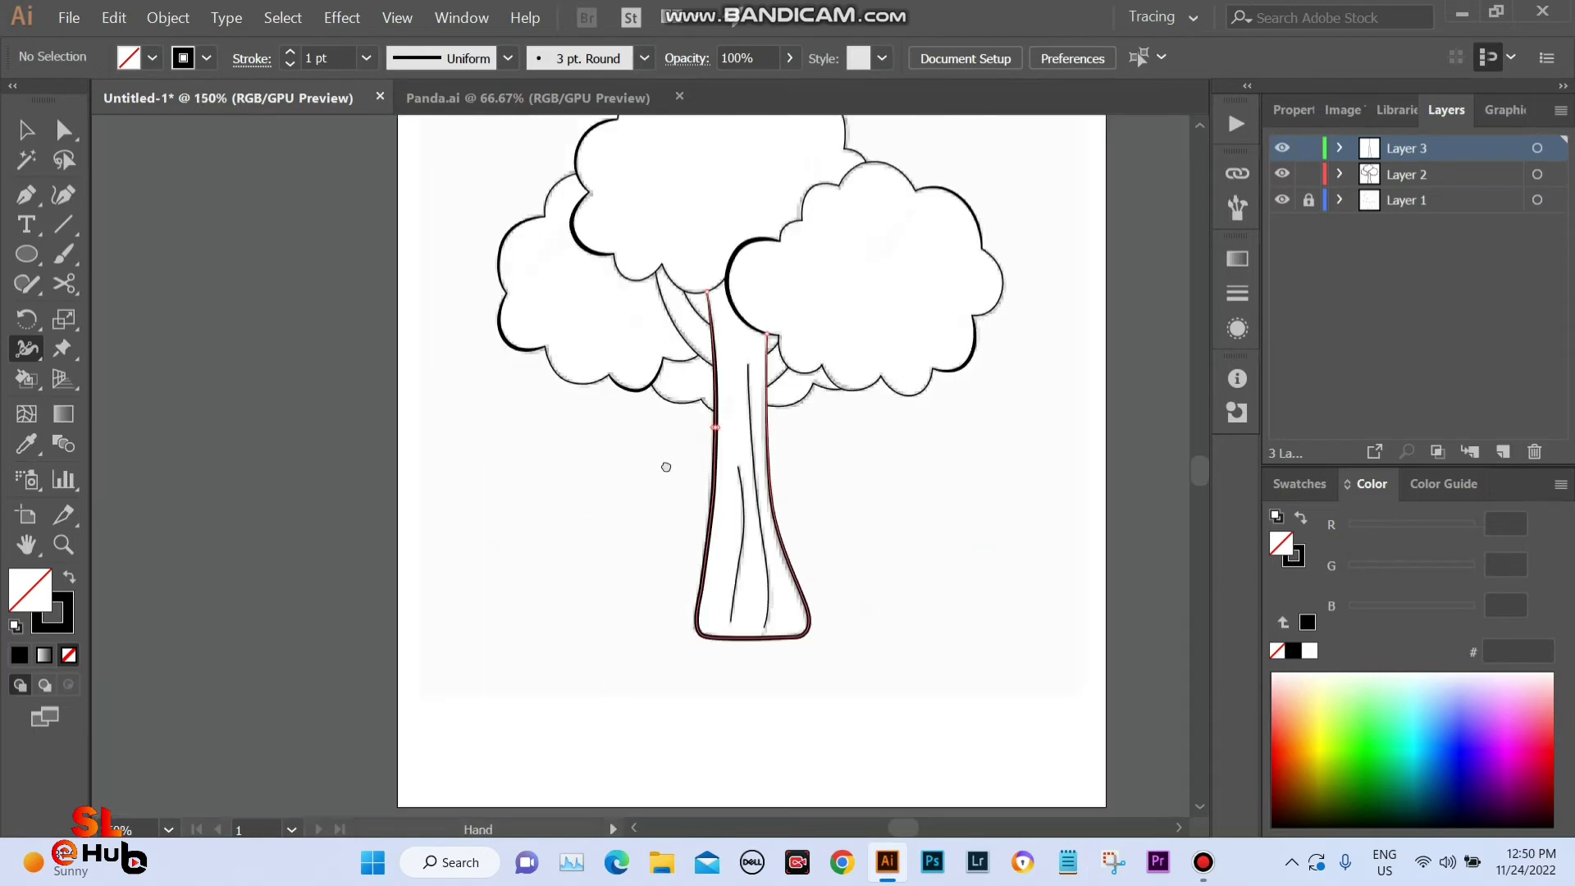
{"action": "scroll", "coordinate": [667, 467], "scroll_direction": "up", "scroll_amount": 1}
{"action": "scroll", "coordinate": [608, 517], "scroll_direction": "up", "scroll_amount": 2}
{"action": "scroll", "coordinate": [608, 517], "scroll_direction": "up", "scroll_amount": 1}
{"action": "scroll", "coordinate": [733, 633], "scroll_direction": "up", "scroll_amount": 3}
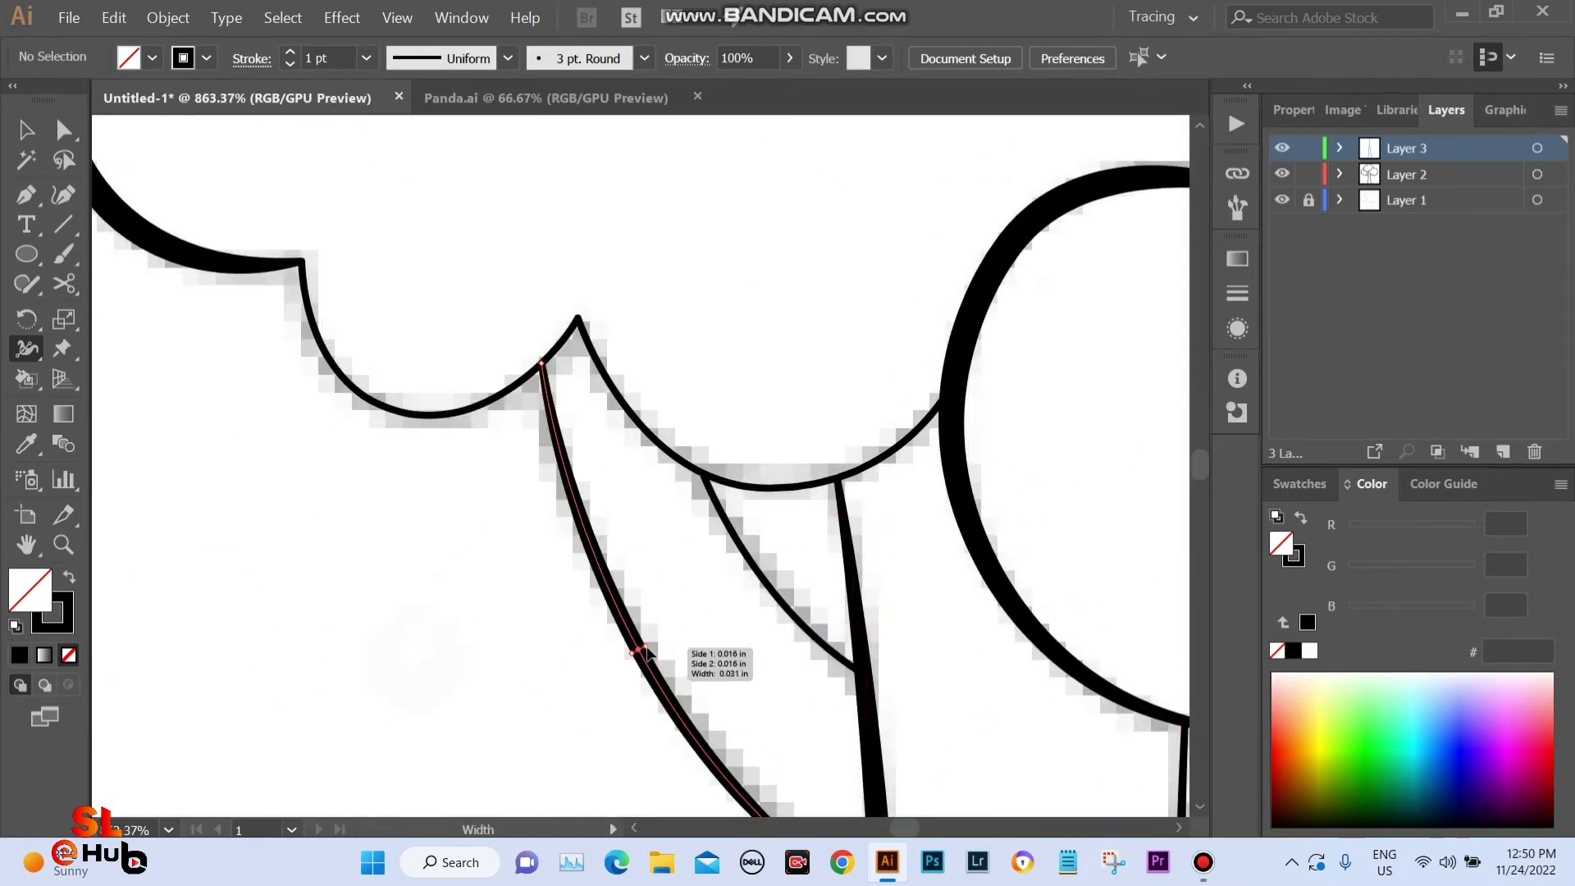
{"action": "left_click", "coordinate": [721, 632], "text": "ctrl+alt"}
{"action": "scroll", "coordinate": [720, 632], "scroll_direction": "down", "scroll_amount": 3}
{"action": "scroll", "coordinate": [783, 475], "scroll_direction": "up", "scroll_amount": 2}
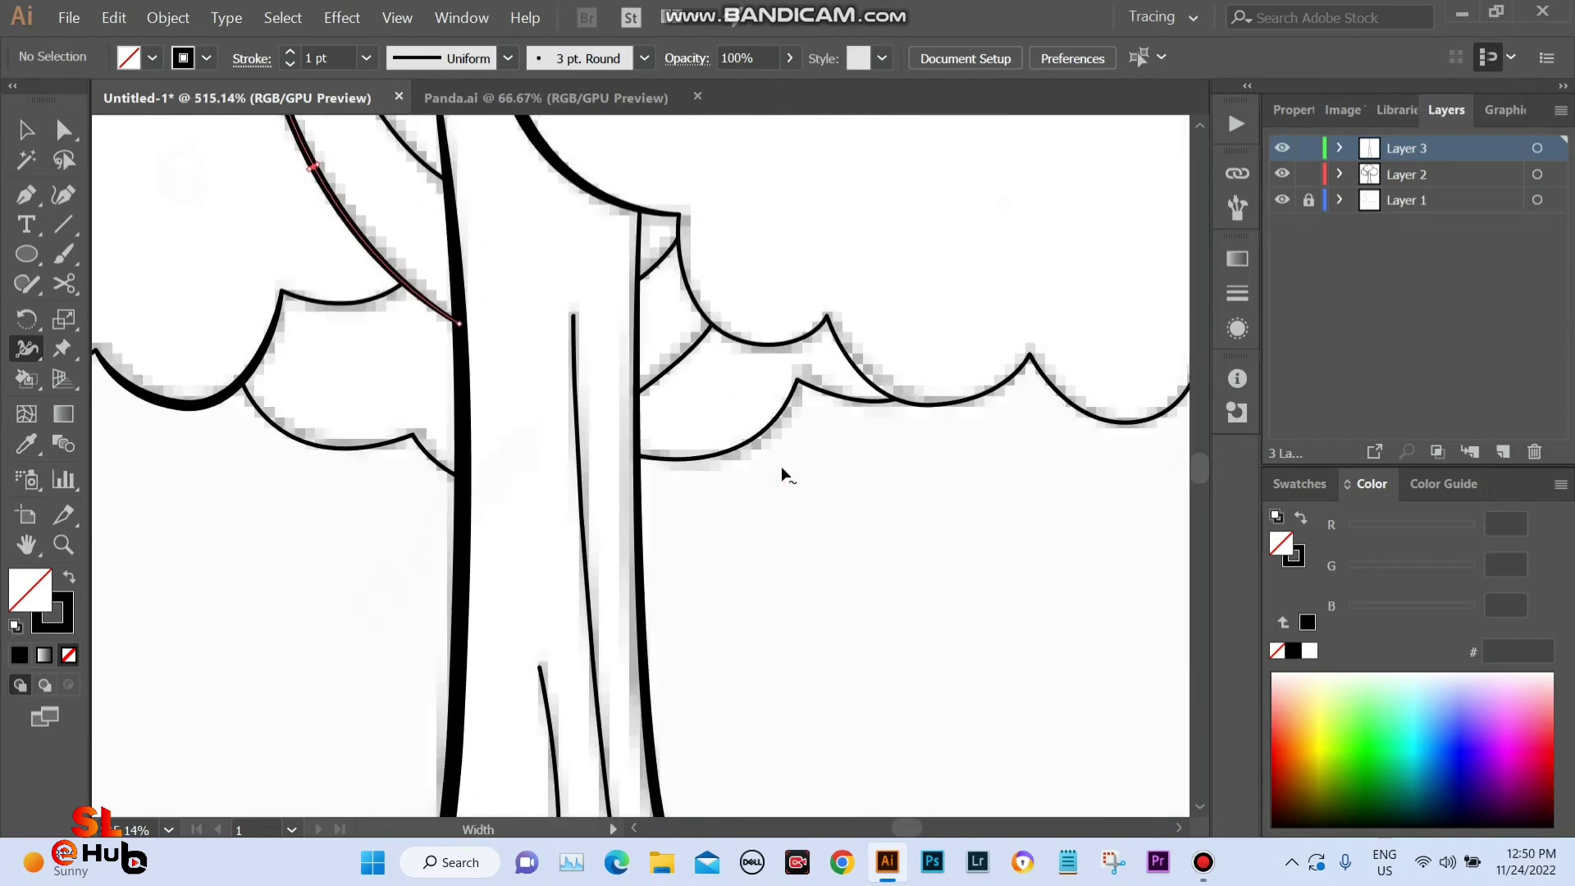
{"action": "left_click_drag", "start_coordinate": [760, 450], "coordinate": [755, 443]}
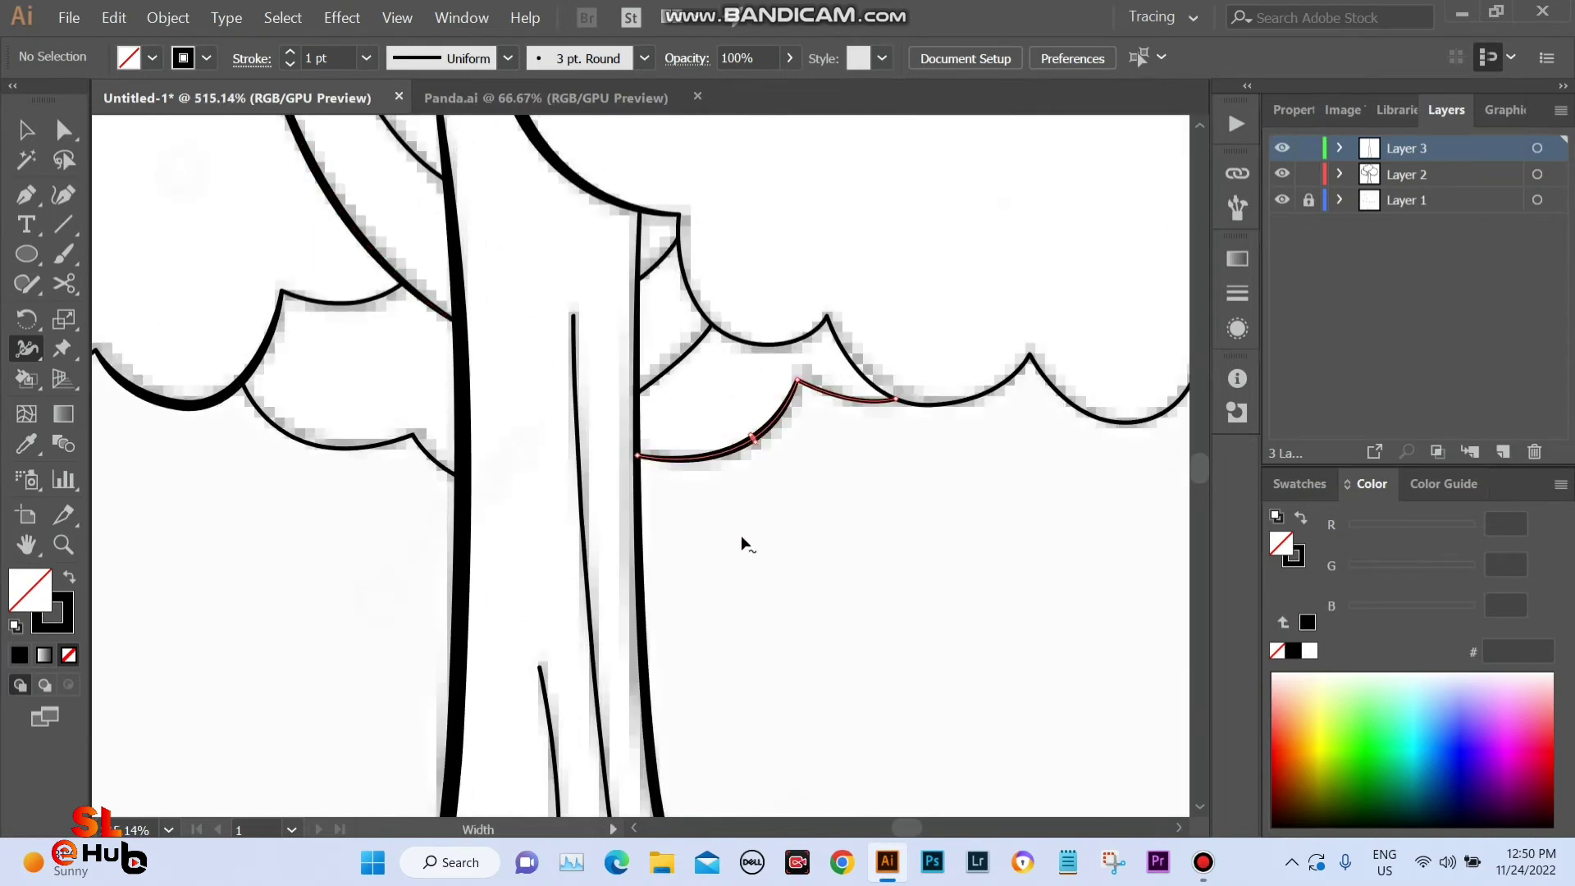
{"action": "left_click", "coordinate": [661, 622], "text": "ctrl+alt"}
{"action": "scroll", "coordinate": [661, 623], "scroll_direction": "down", "scroll_amount": 2}
{"action": "scroll", "coordinate": [657, 593], "scroll_direction": "up", "scroll_amount": 3}
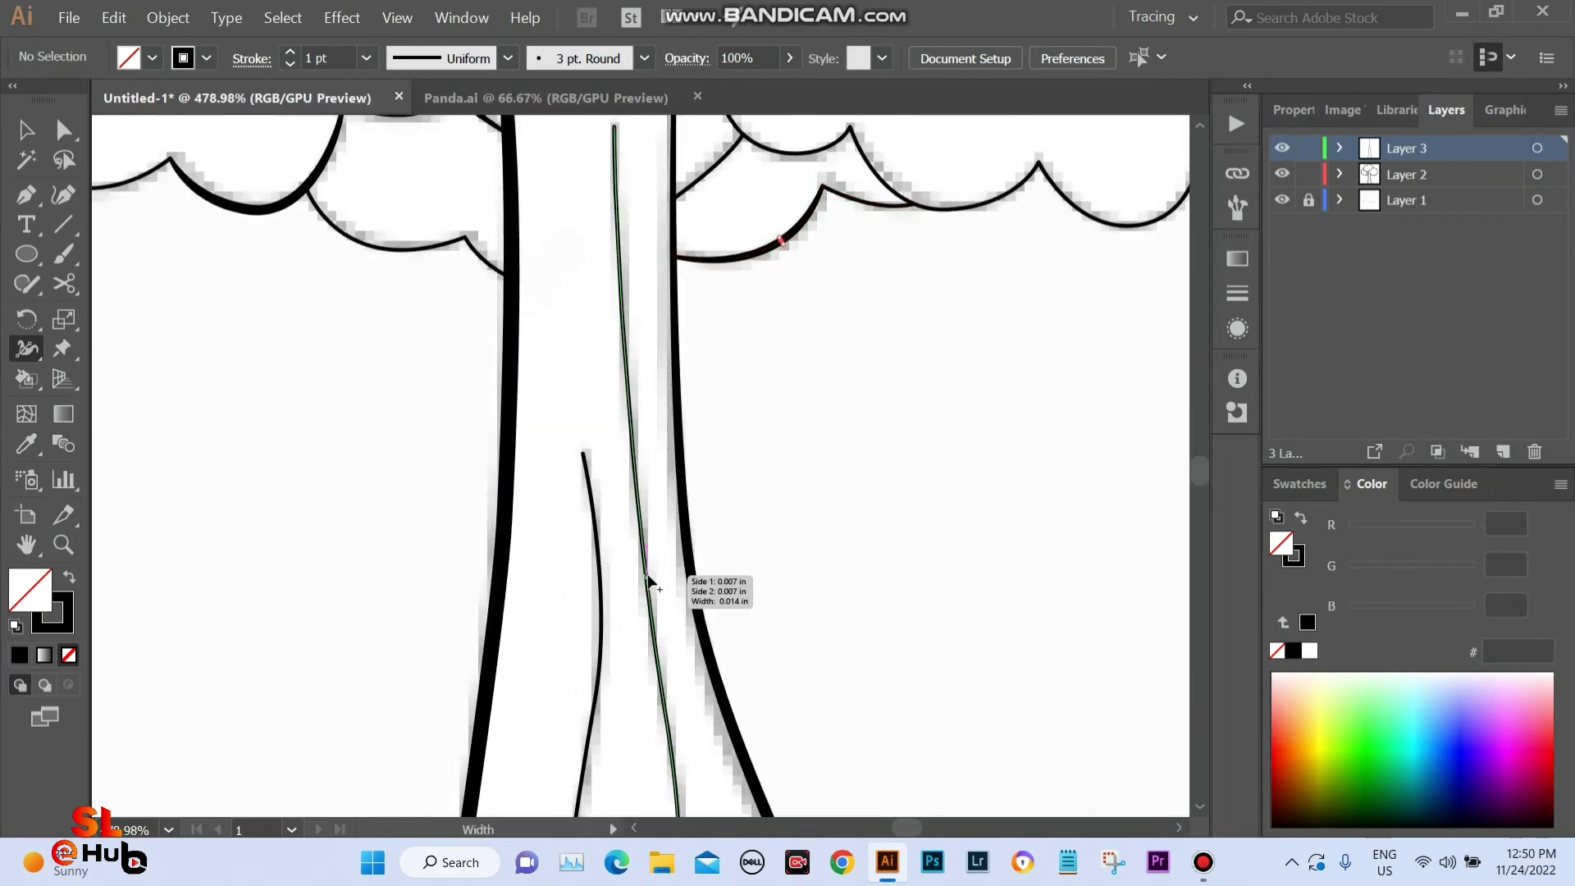
{"action": "left_click_drag", "start_coordinate": [649, 577], "coordinate": [654, 574]}
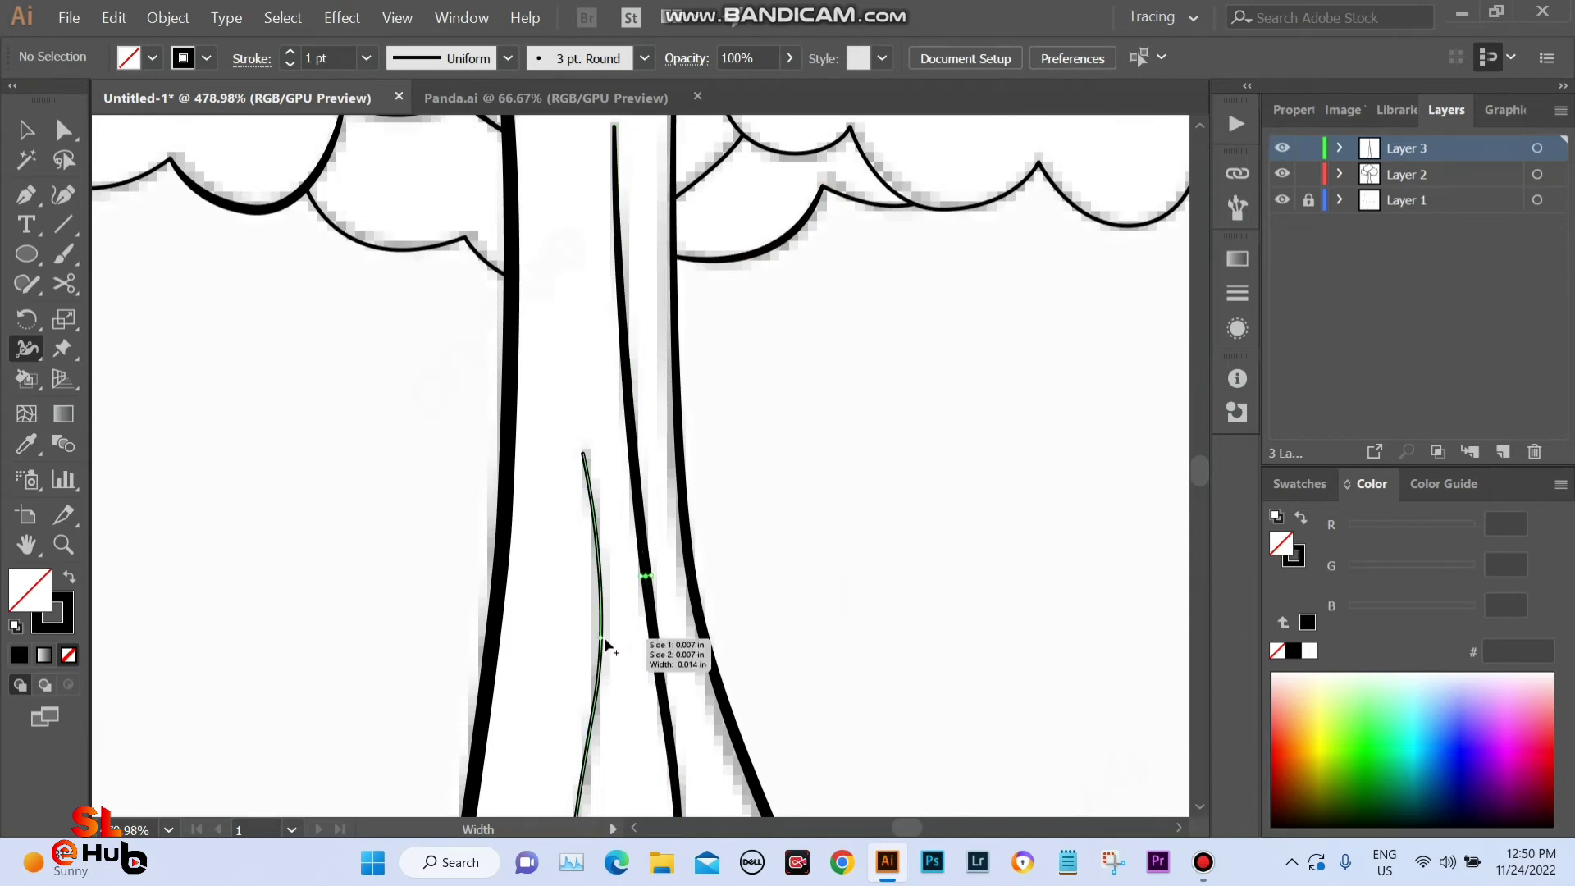
Thicken another stretch of the cloud outline with the Width tool, then zoom to review.
{"action": "scroll", "coordinate": [604, 637], "scroll_direction": "down", "scroll_amount": 4}
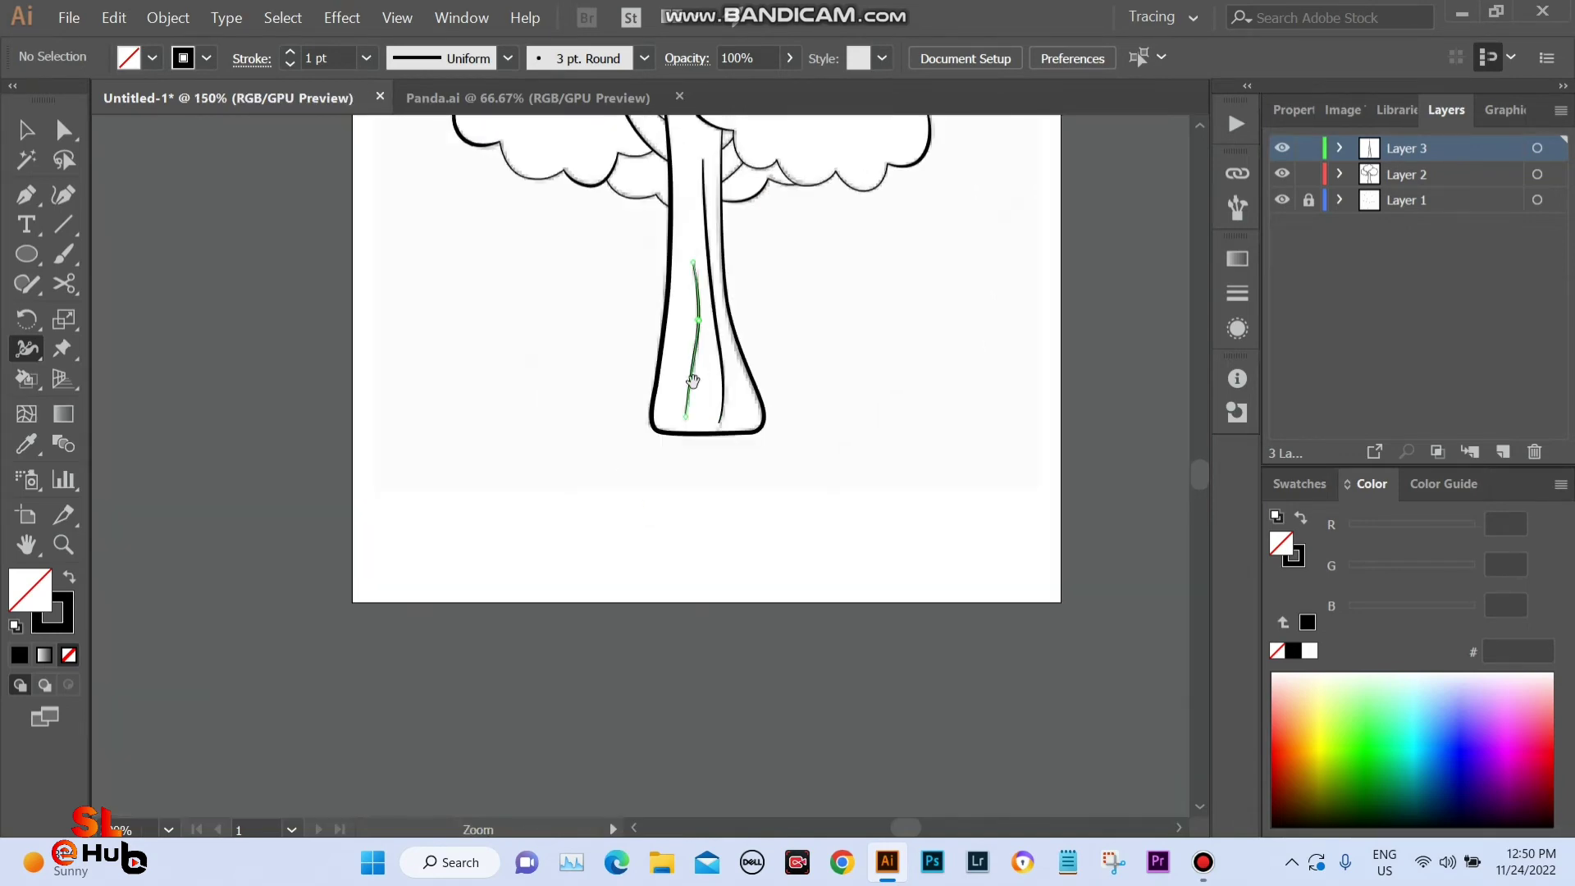
{"action": "scroll", "coordinate": [604, 637], "scroll_direction": "up", "scroll_amount": 2}
{"action": "scroll", "coordinate": [698, 509], "scroll_direction": "up", "scroll_amount": 3}
{"action": "scroll", "coordinate": [654, 274], "scroll_direction": "up", "scroll_amount": 2}
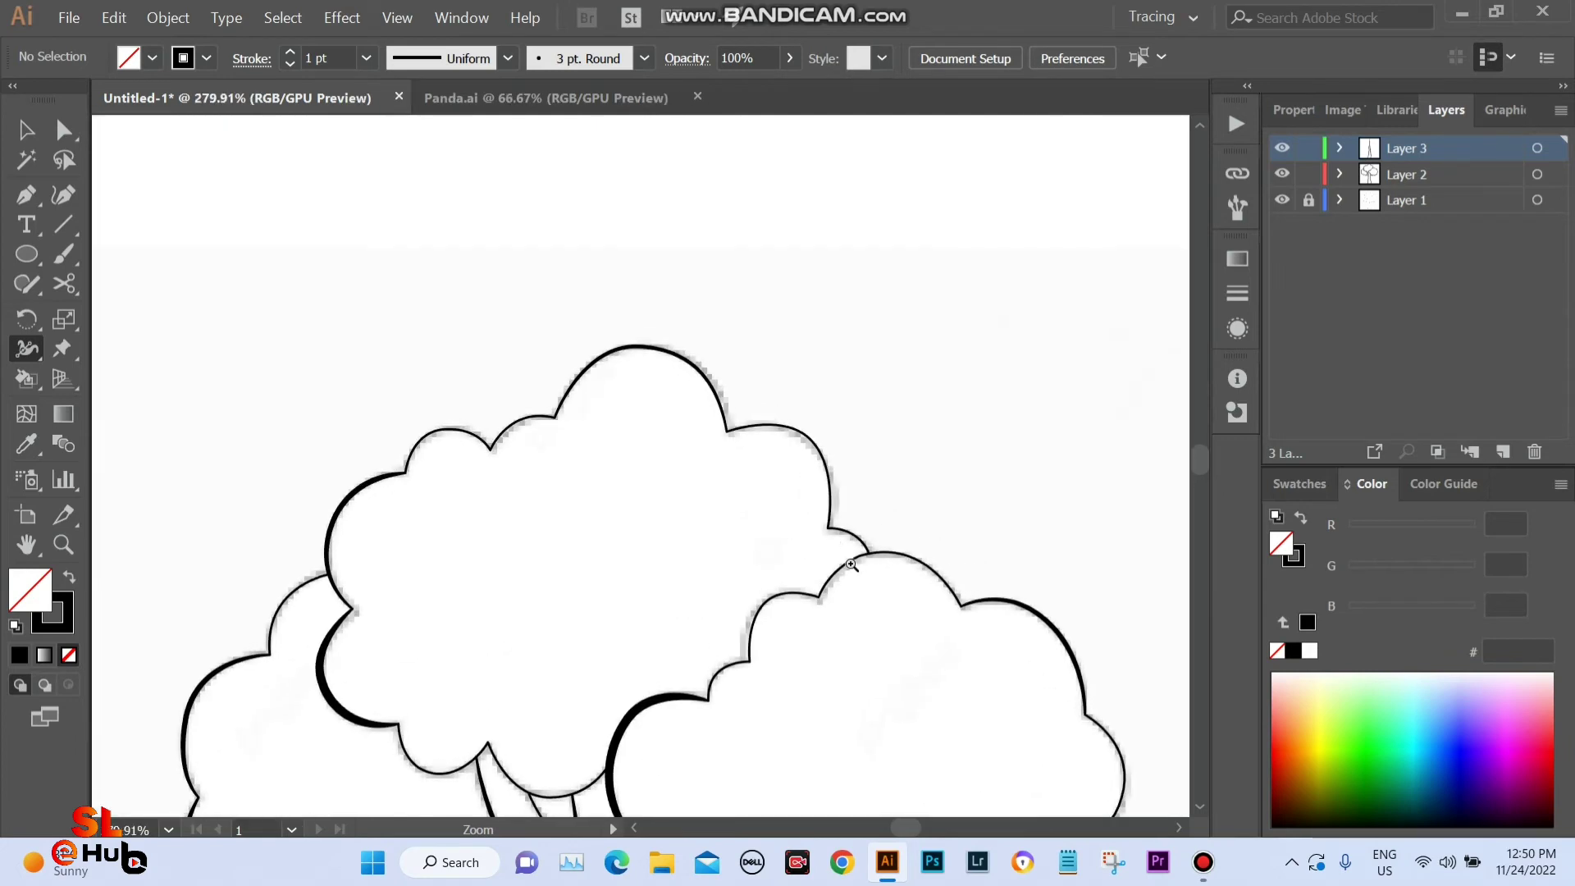
{"action": "scroll", "coordinate": [821, 492], "scroll_direction": "up", "scroll_amount": 3}
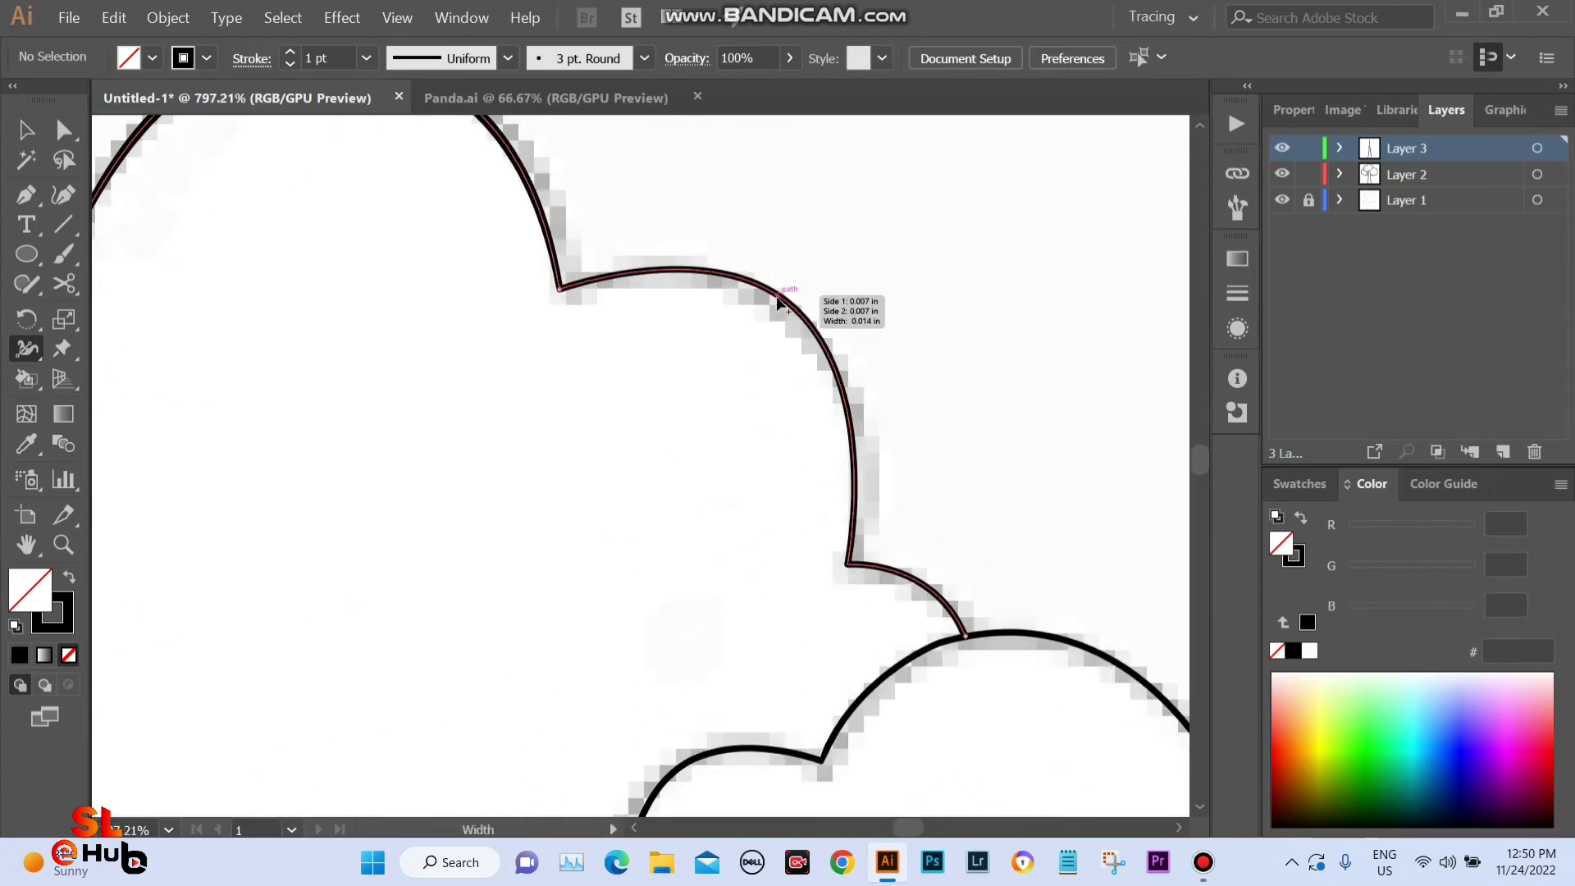
{"action": "left_click_drag", "start_coordinate": [822, 444], "coordinate": [704, 184]}
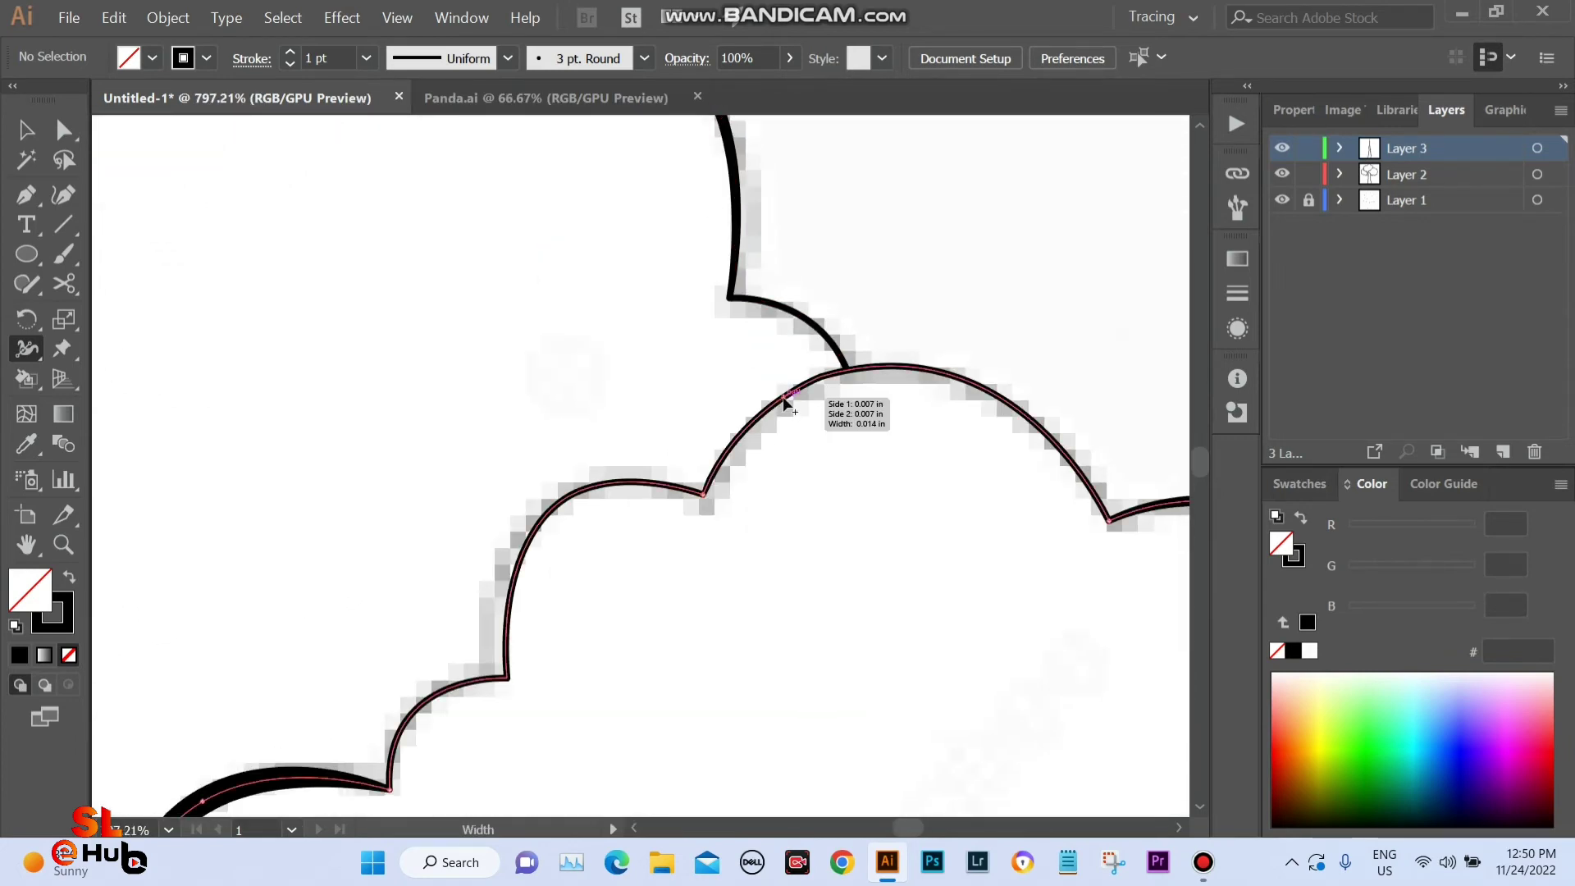
{"action": "left_click_drag", "start_coordinate": [783, 397], "coordinate": [773, 408]}
{"action": "scroll", "coordinate": [773, 409], "scroll_direction": "down", "scroll_amount": 3}
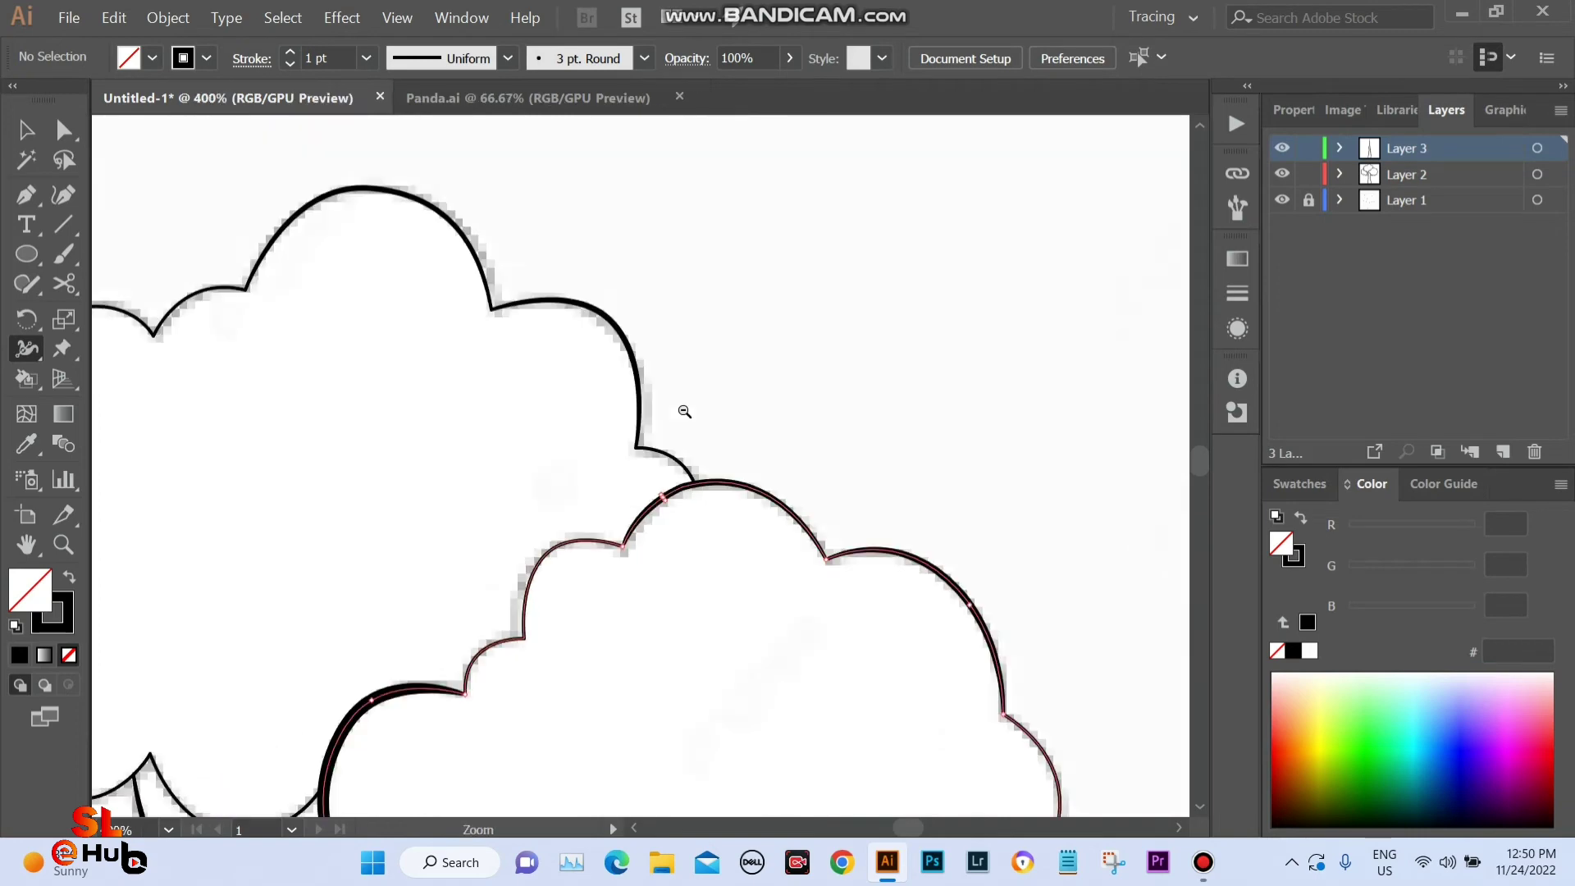
{"action": "scroll", "coordinate": [682, 411], "scroll_direction": "down", "scroll_amount": 2}
{"action": "scroll", "coordinate": [679, 422], "scroll_direction": "up", "scroll_amount": 1}
{"action": "scroll", "coordinate": [645, 479], "scroll_direction": "up", "scroll_amount": 1}
{"action": "scroll", "coordinate": [645, 479], "scroll_direction": "up", "scroll_amount": 3}
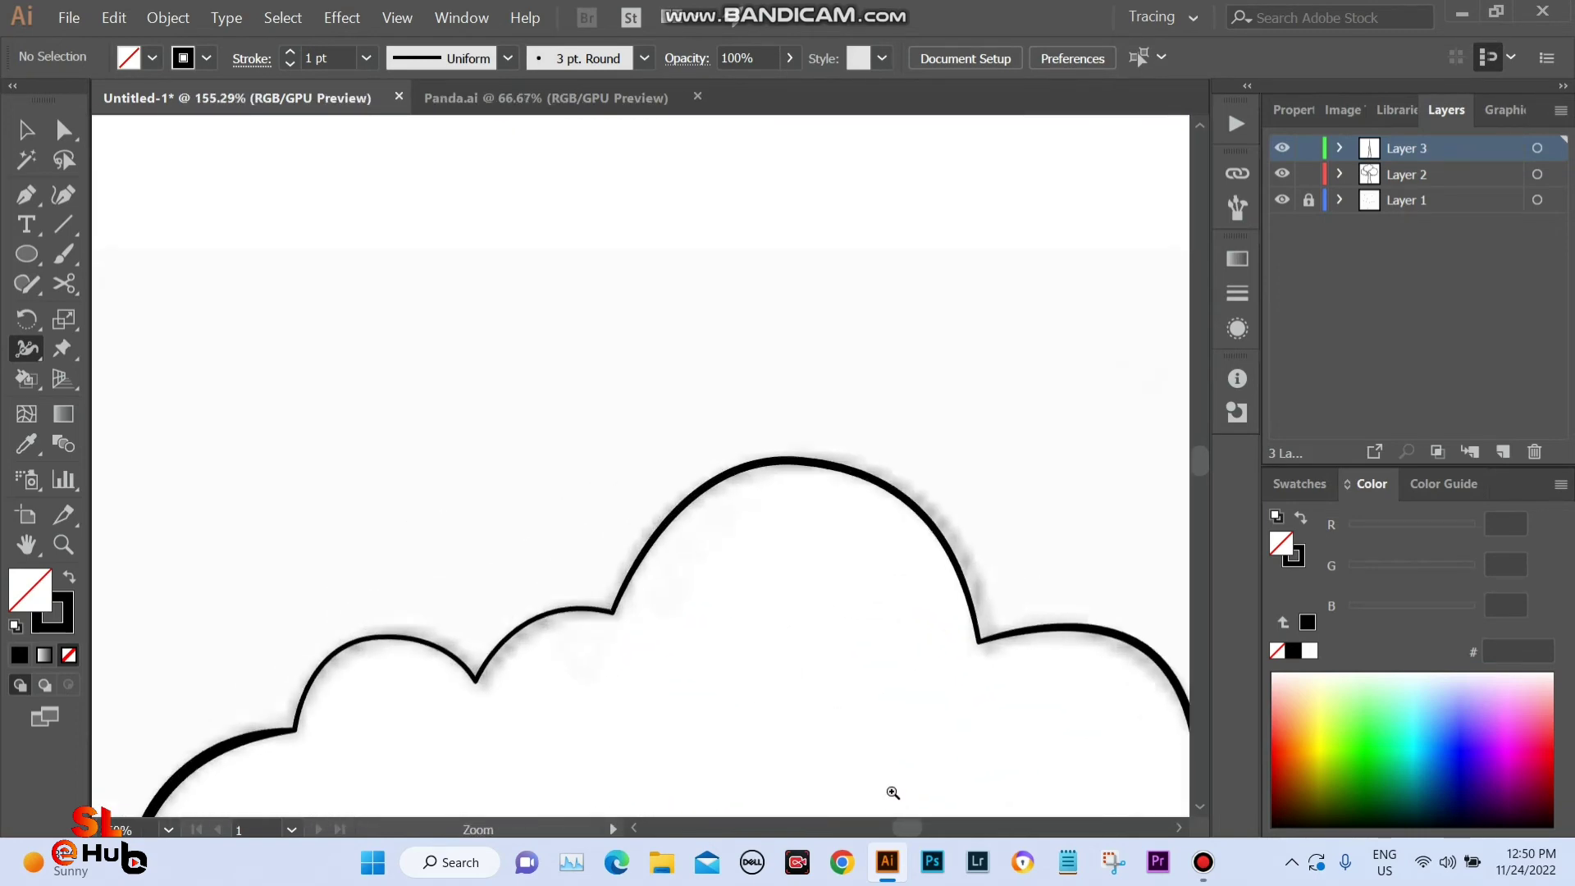
{"action": "scroll", "coordinate": [645, 479], "scroll_direction": "up", "scroll_amount": 1}
{"action": "scroll", "coordinate": [541, 648], "scroll_direction": "down", "scroll_amount": 2}
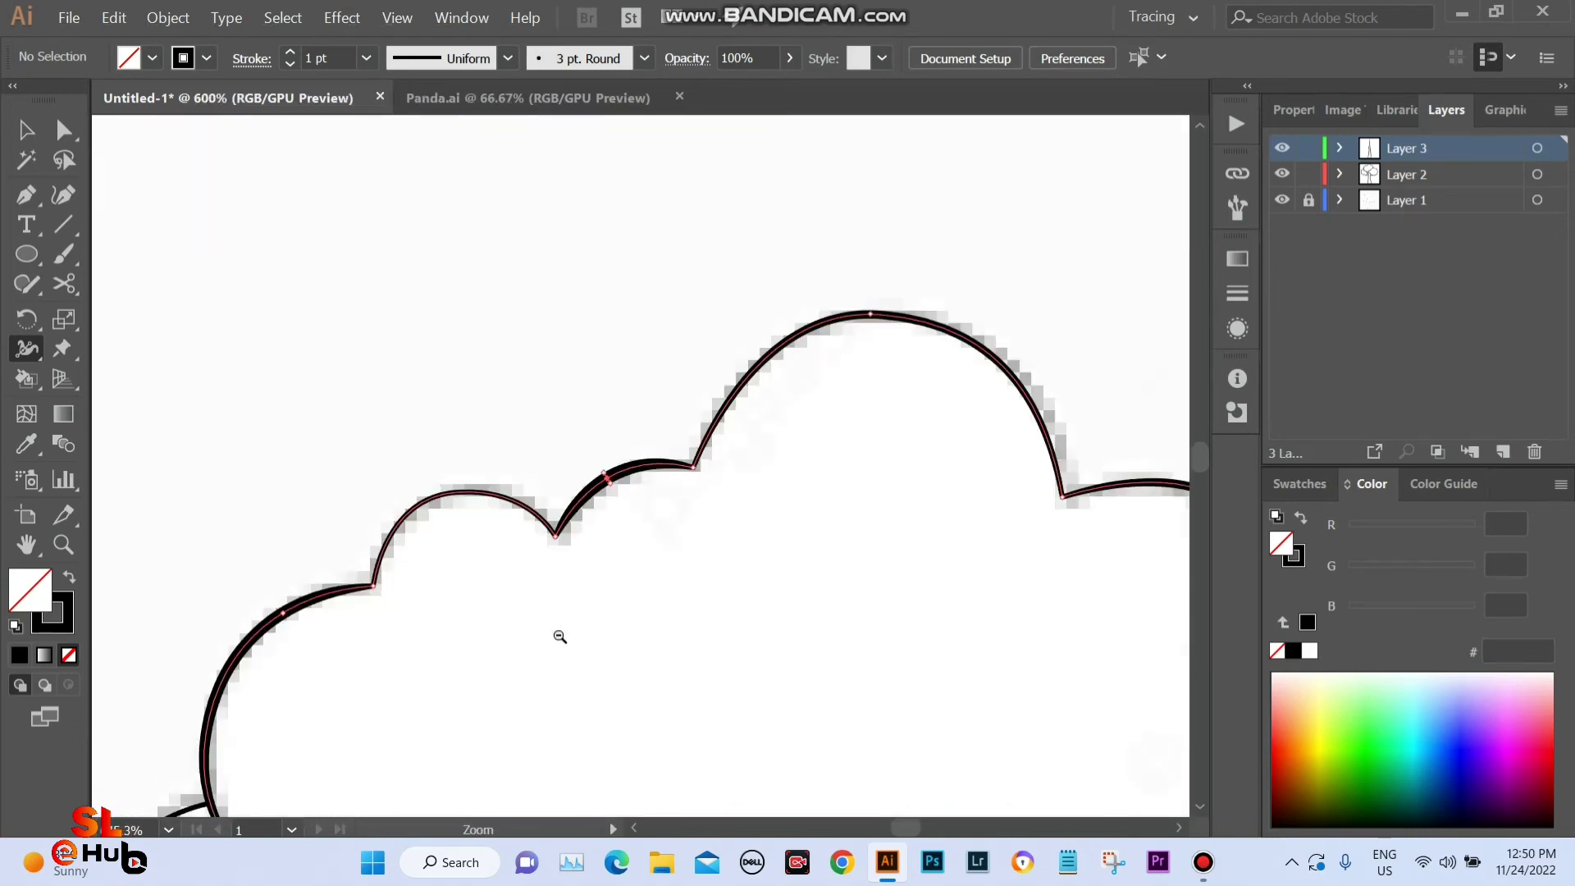
{"action": "scroll", "coordinate": [557, 637], "scroll_direction": "down", "scroll_amount": 3}
{"action": "scroll", "coordinate": [556, 637], "scroll_direction": "down", "scroll_amount": 2}
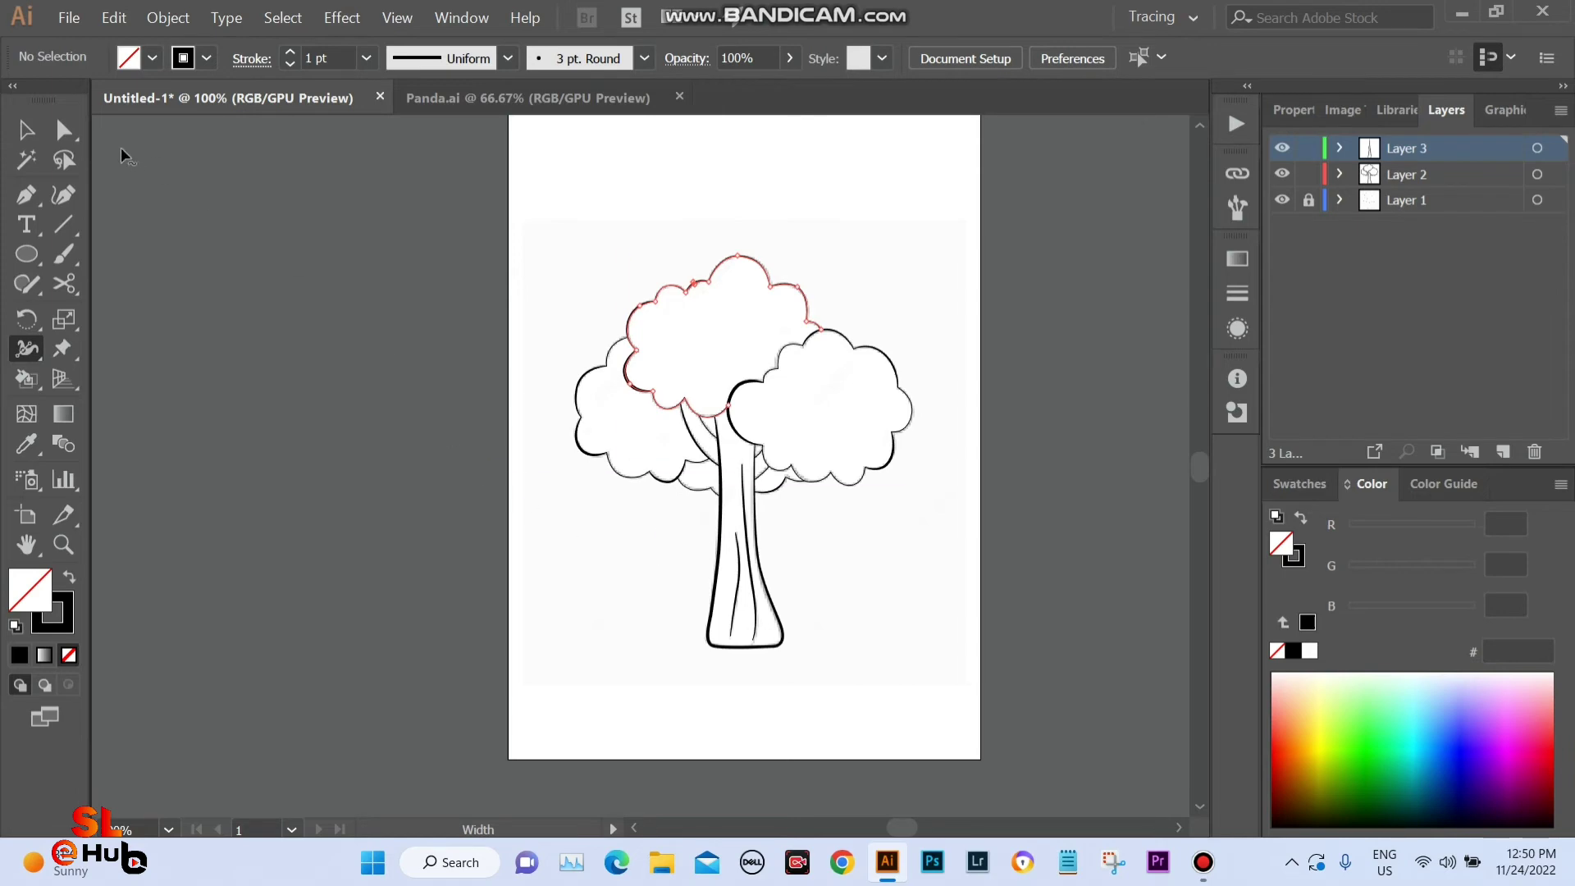
Reframe the tree with the Selection tool, selecting and then deselecting its paths.
{"action": "left_click", "coordinate": [23, 134]}
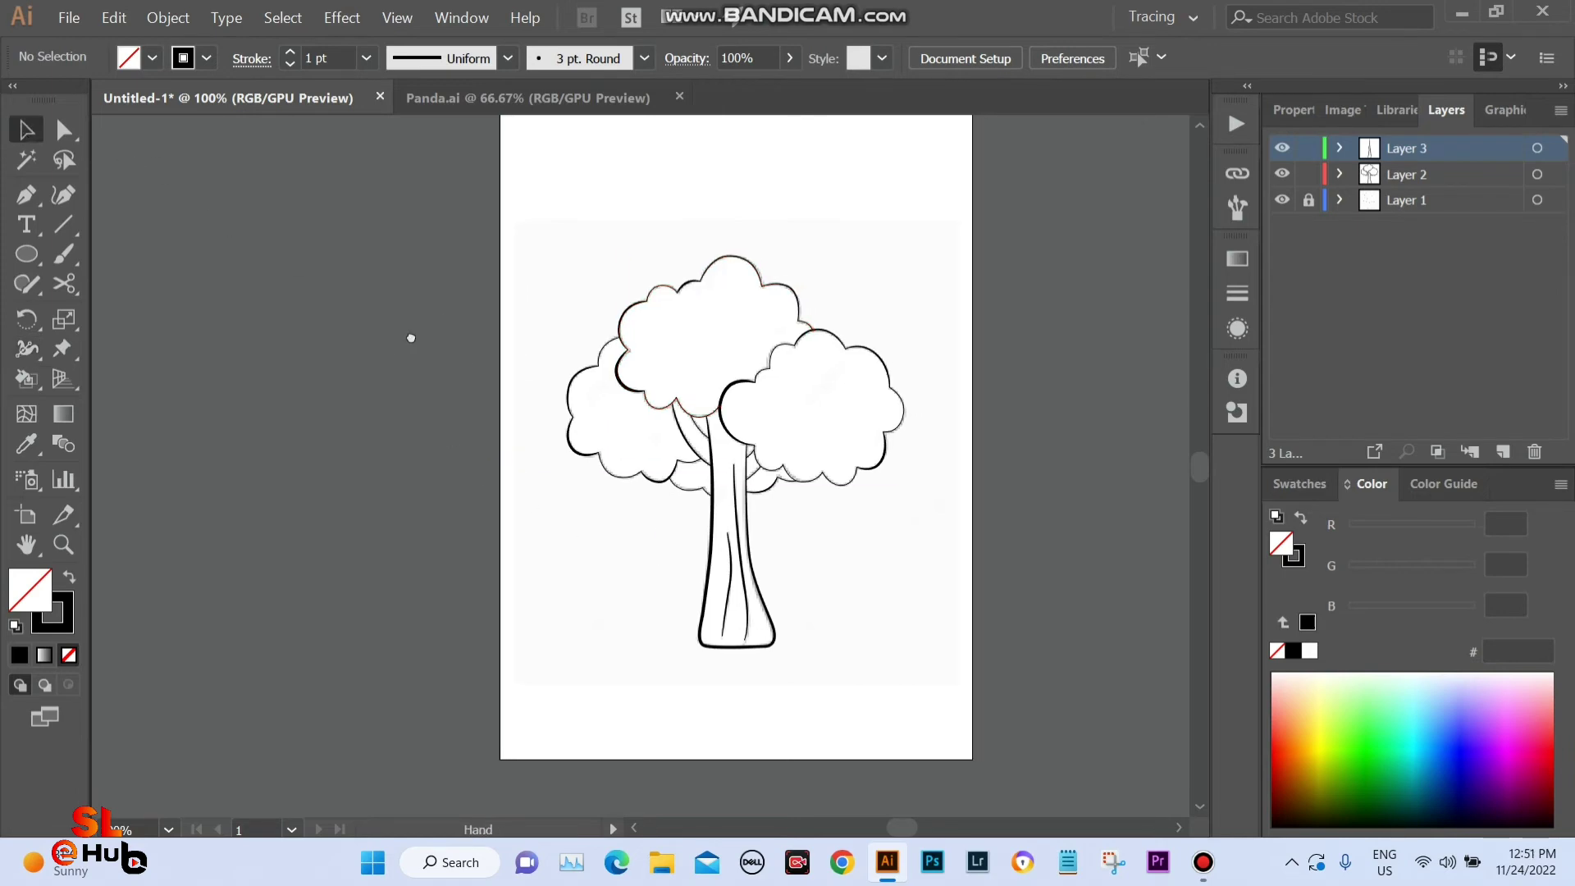
{"action": "left_click_drag", "start_coordinate": [592, 373], "coordinate": [491, 336]}
{"action": "left_click_drag", "start_coordinate": [457, 270], "coordinate": [534, 474]}
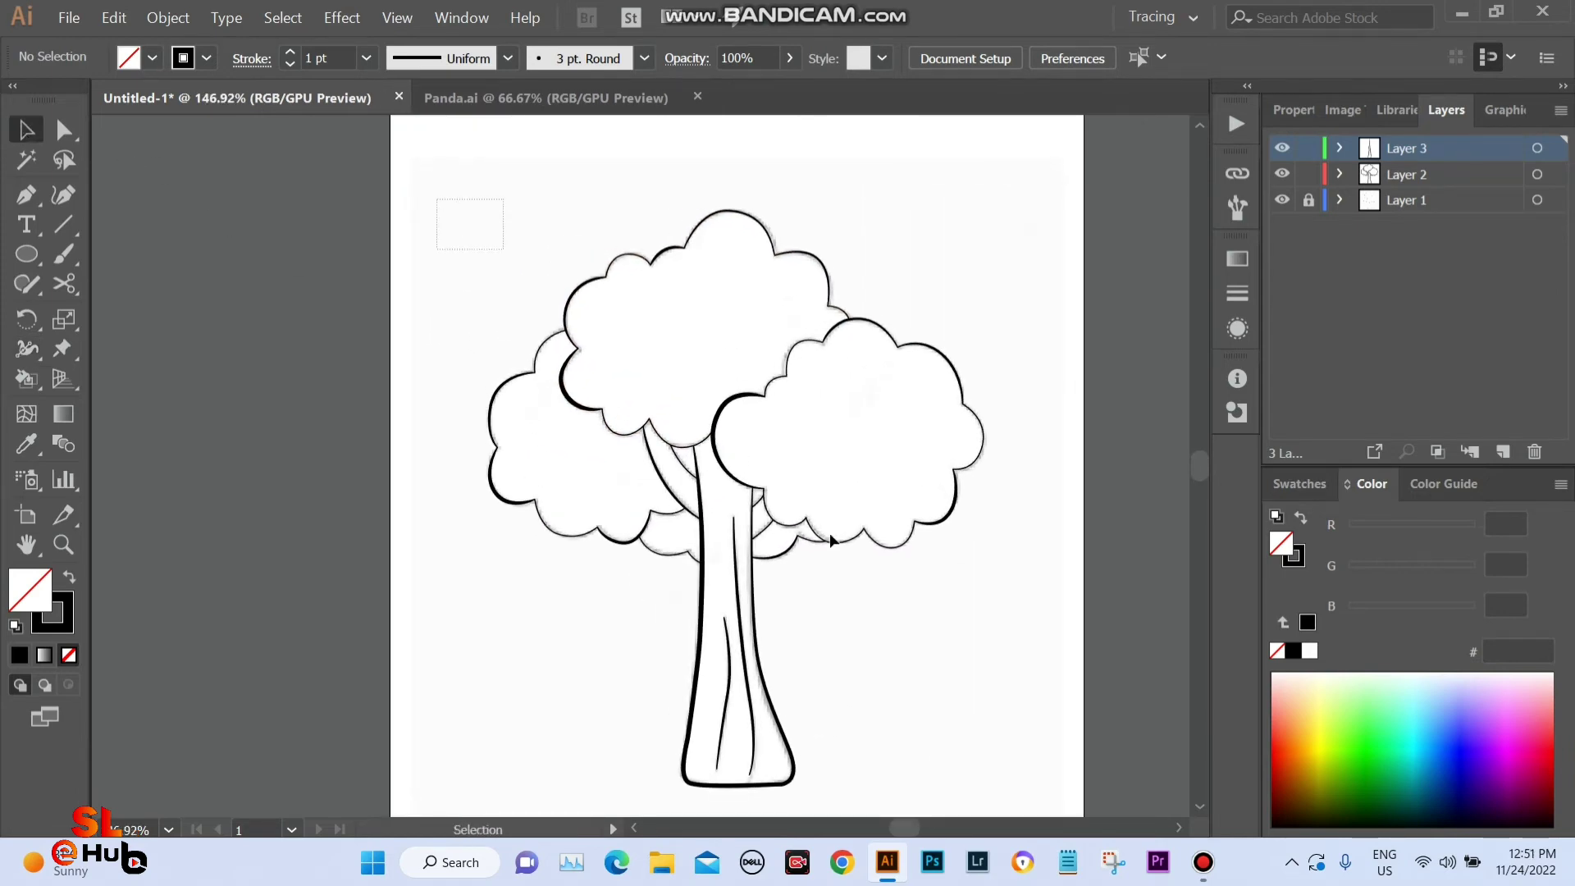
{"action": "left_click_drag", "start_coordinate": [831, 540], "coordinate": [1068, 710]}
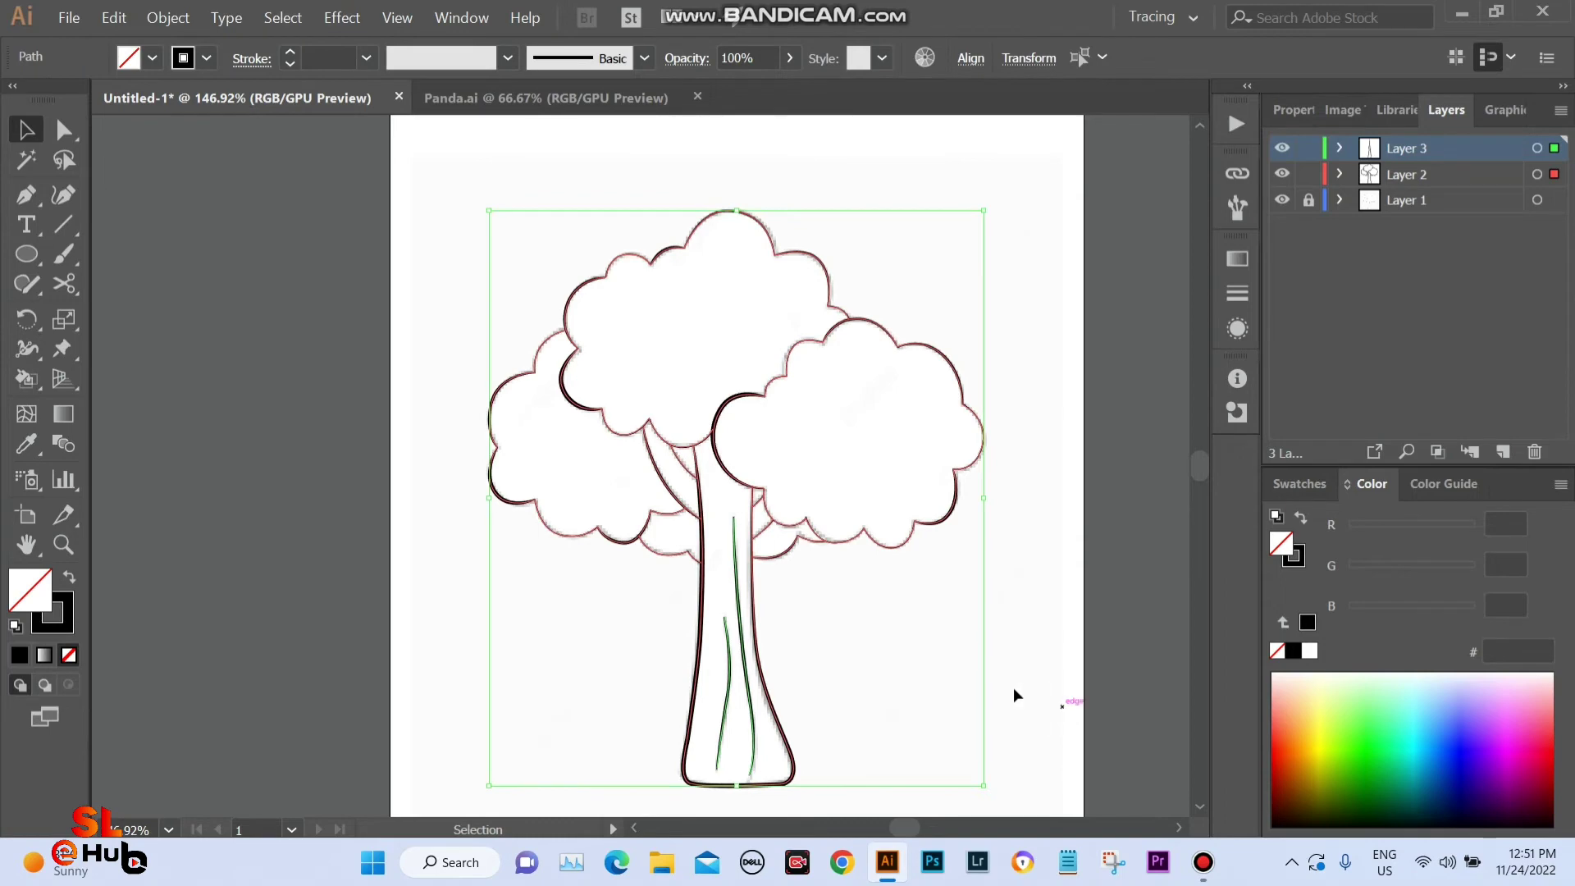
{"action": "left_click", "coordinate": [362, 433]}
Pick bright green with the Live Paint Bucket and click the crown, bringing up the Live Paint notice.
{"action": "left_click", "coordinate": [27, 381]}
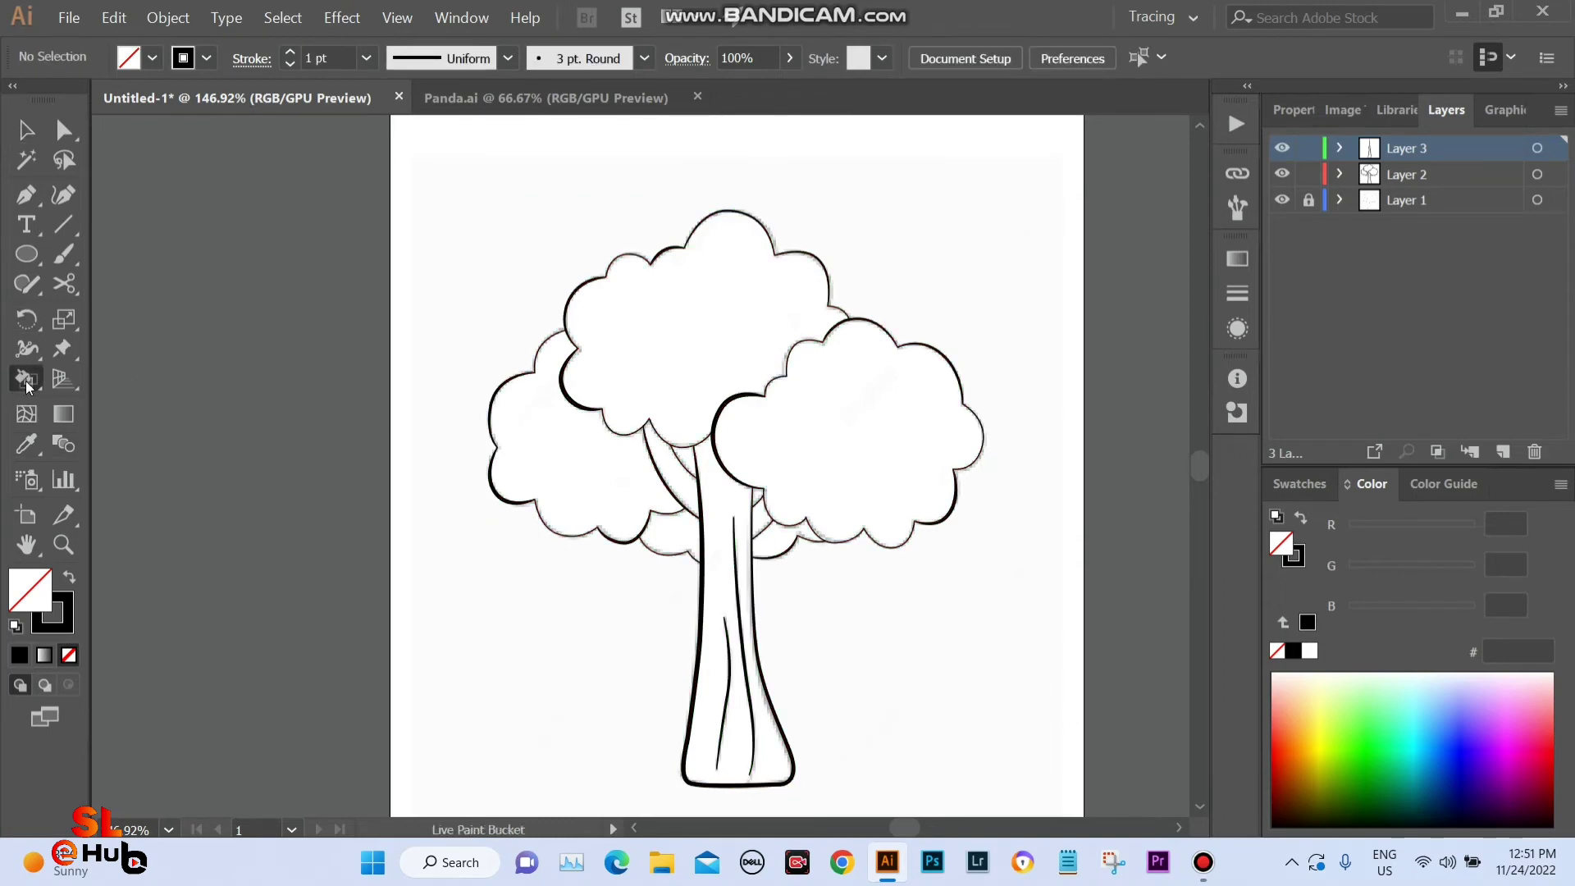
{"action": "left_click", "coordinate": [193, 413]}
{"action": "left_click", "coordinate": [1376, 759]}
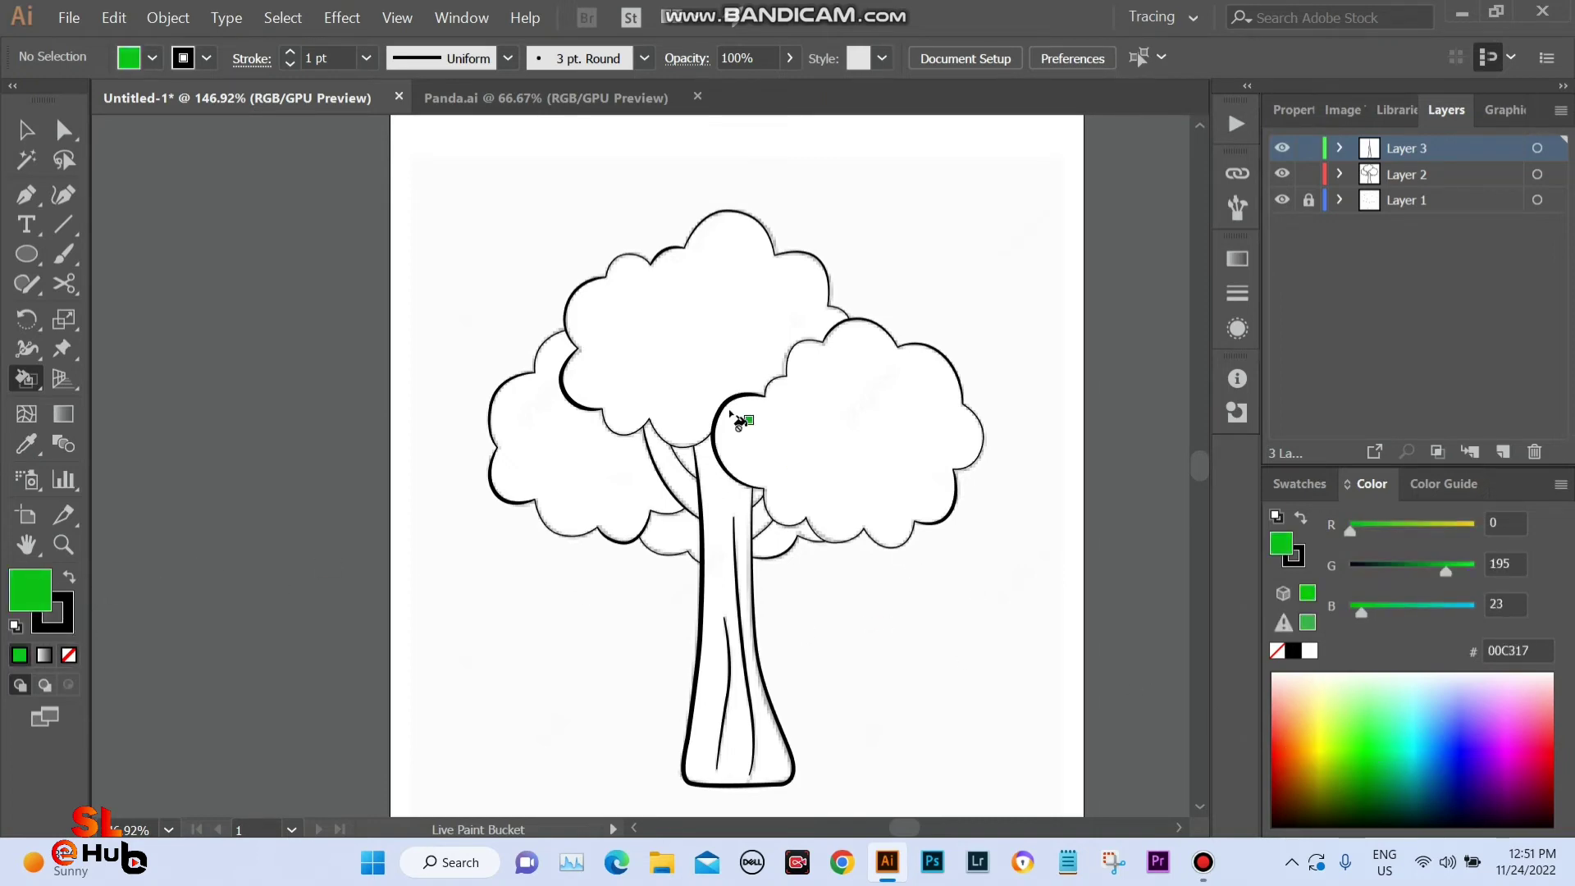
{"action": "left_click", "coordinate": [690, 339]}
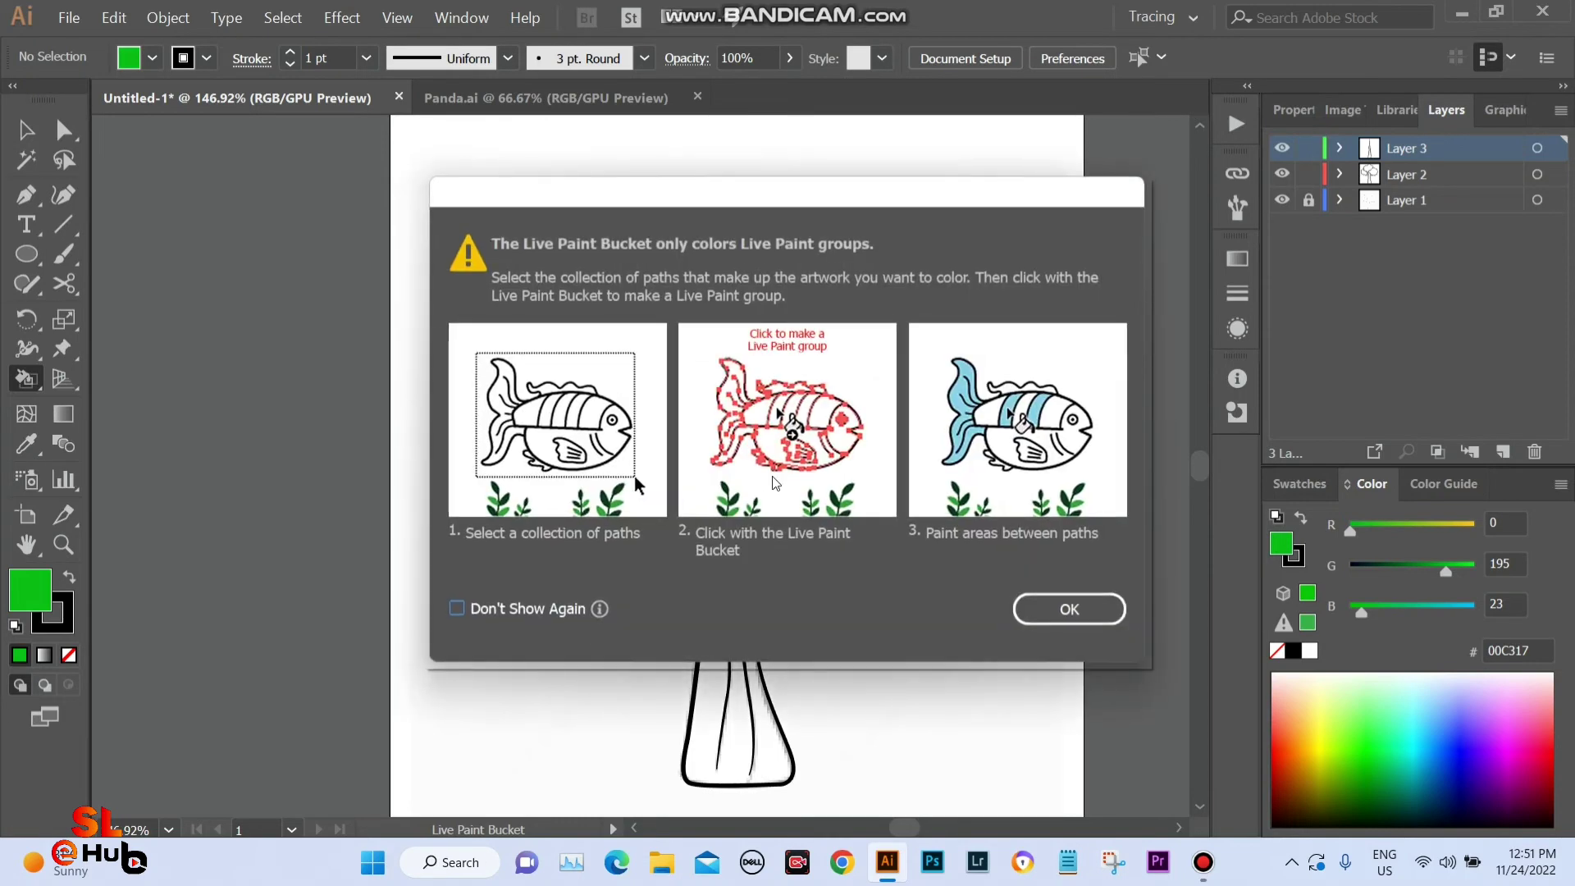
Dismiss the notice and convert all the tree artwork into a Live Paint group.
{"action": "left_click", "coordinate": [1069, 610]}
{"action": "key", "text": "ctrl+a"}
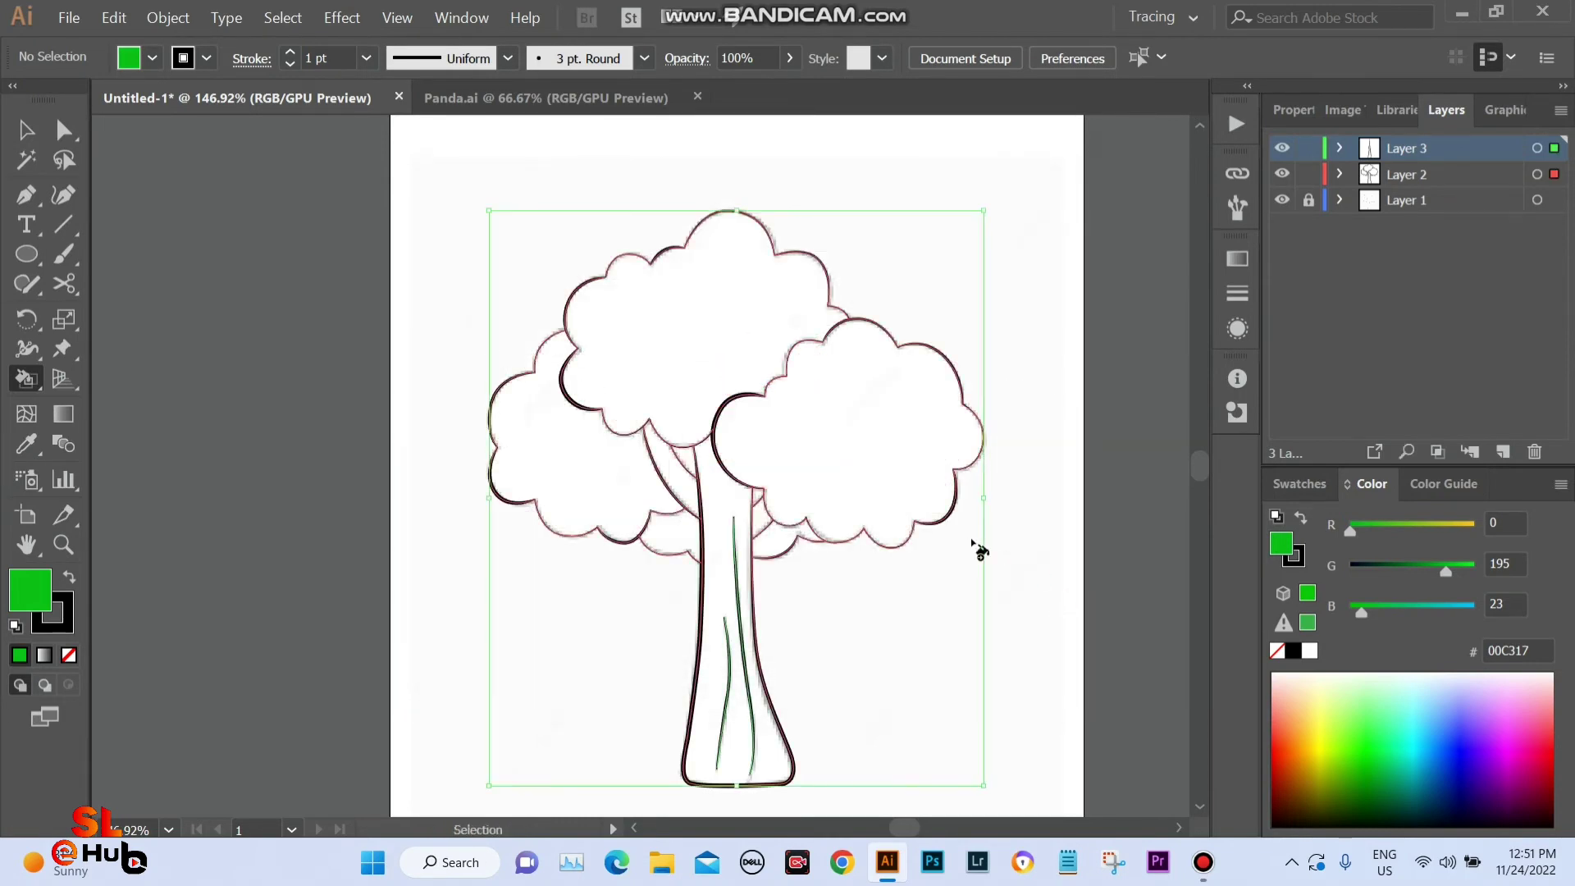
{"action": "left_click", "coordinate": [709, 340]}
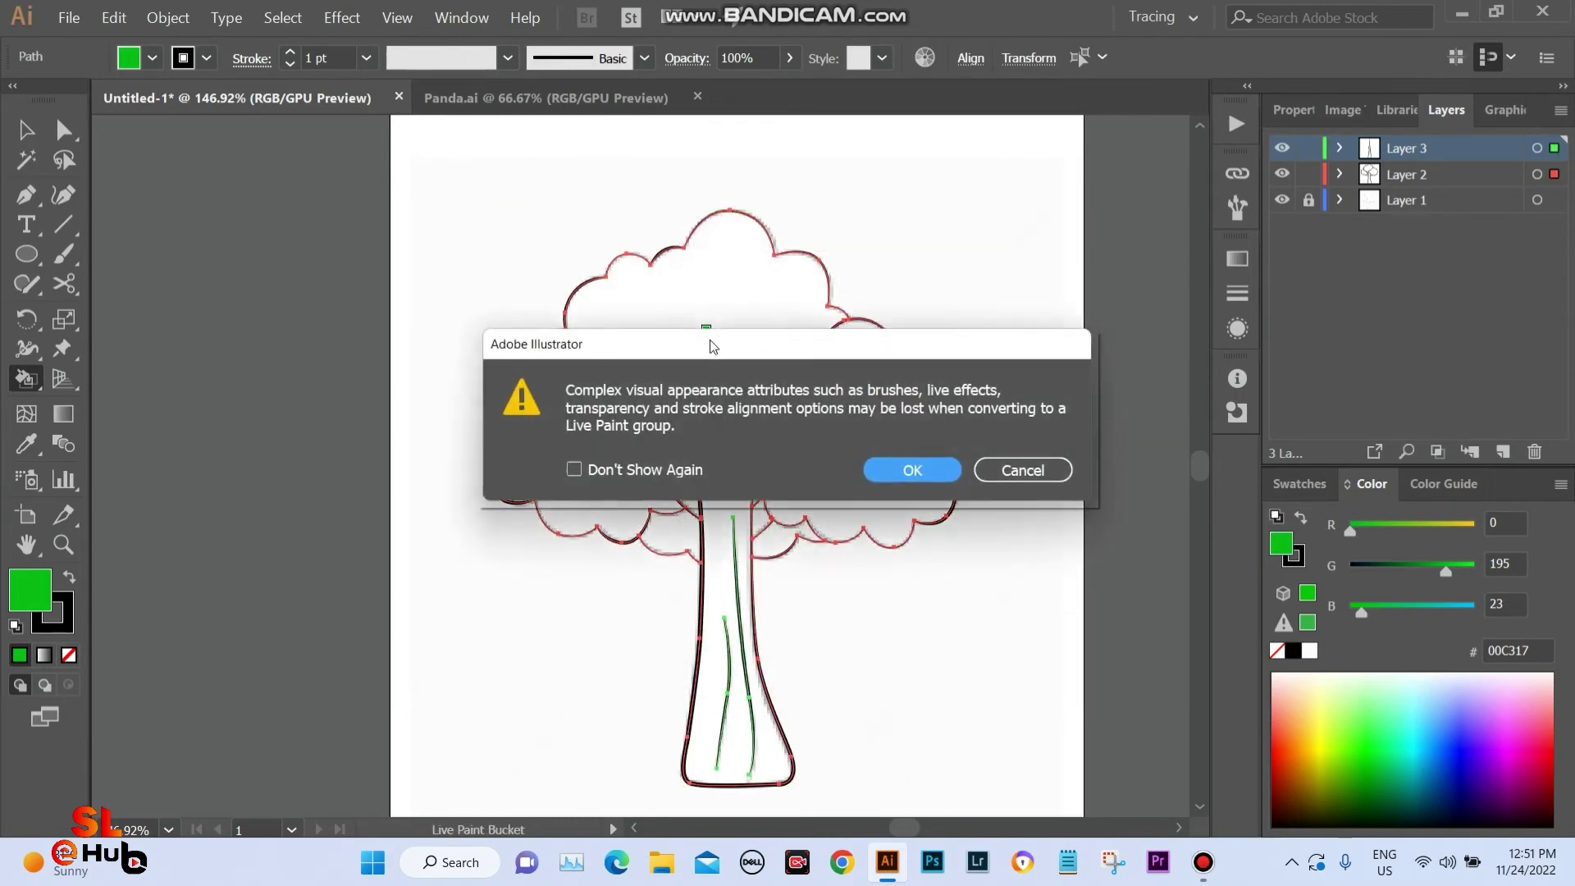
{"action": "left_click", "coordinate": [913, 471]}
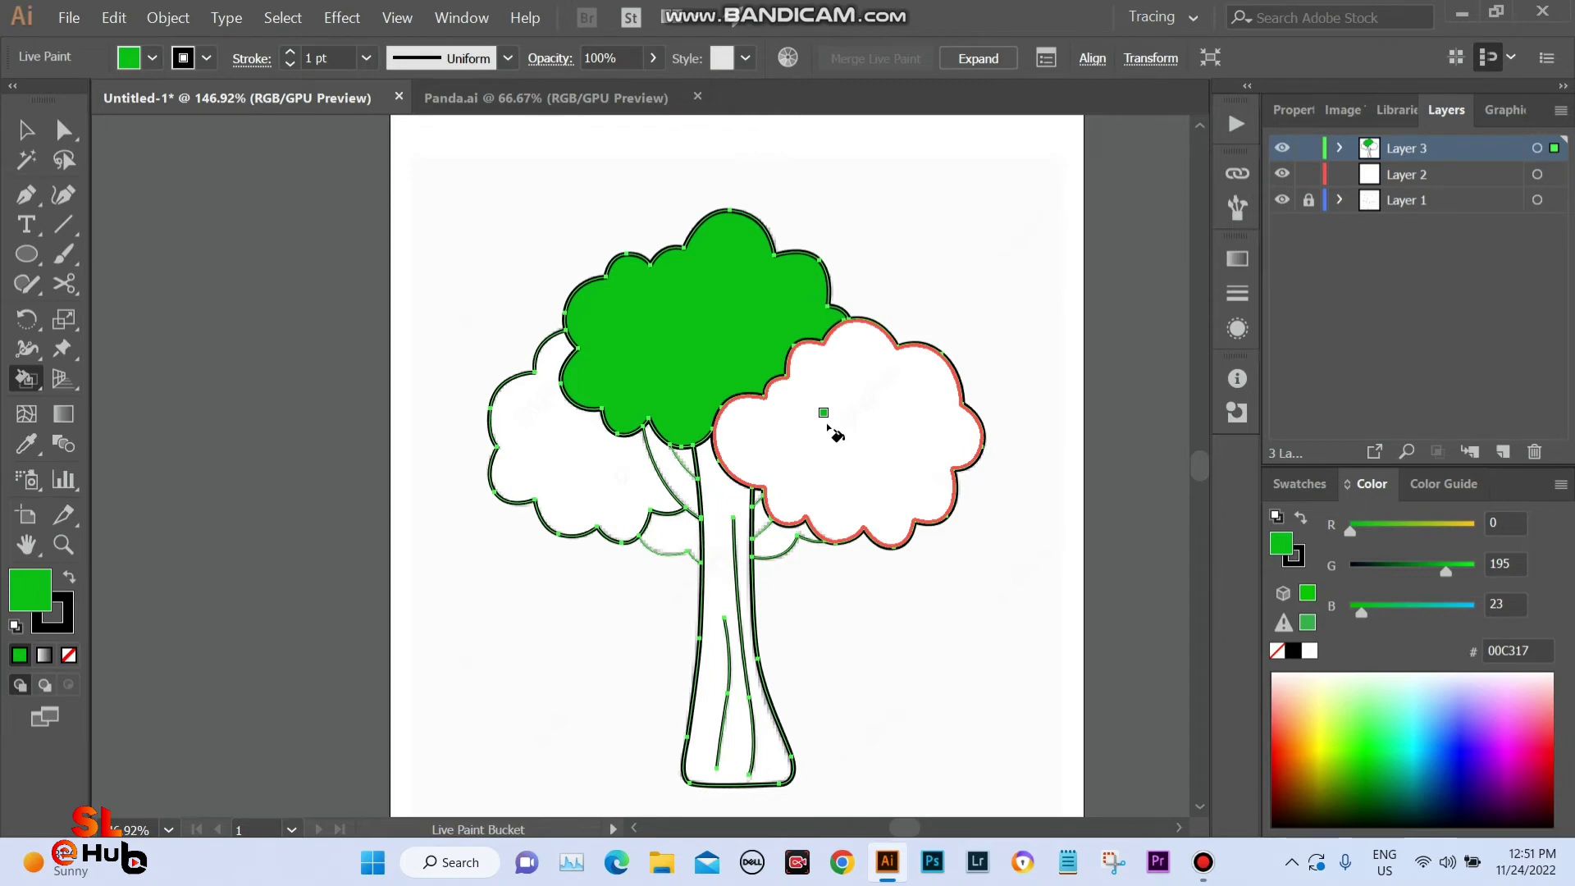
Fill the right and left foliage clouds and the gaps beside the trunk green.
{"action": "left_click", "coordinate": [828, 426]}
{"action": "left_click", "coordinate": [574, 456]}
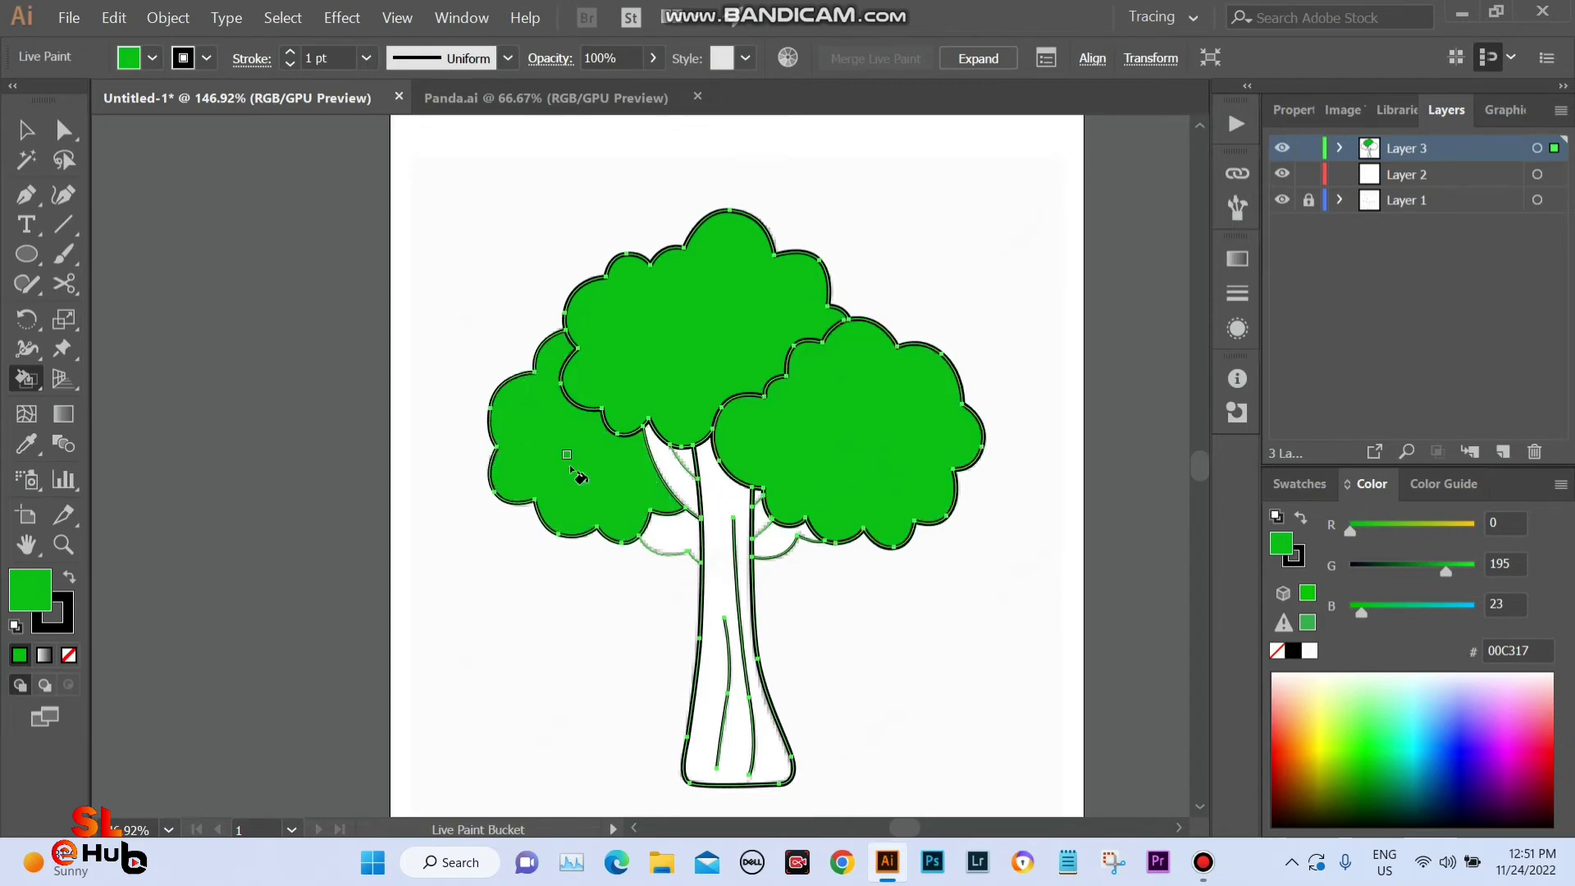
{"action": "left_click", "coordinate": [678, 538]}
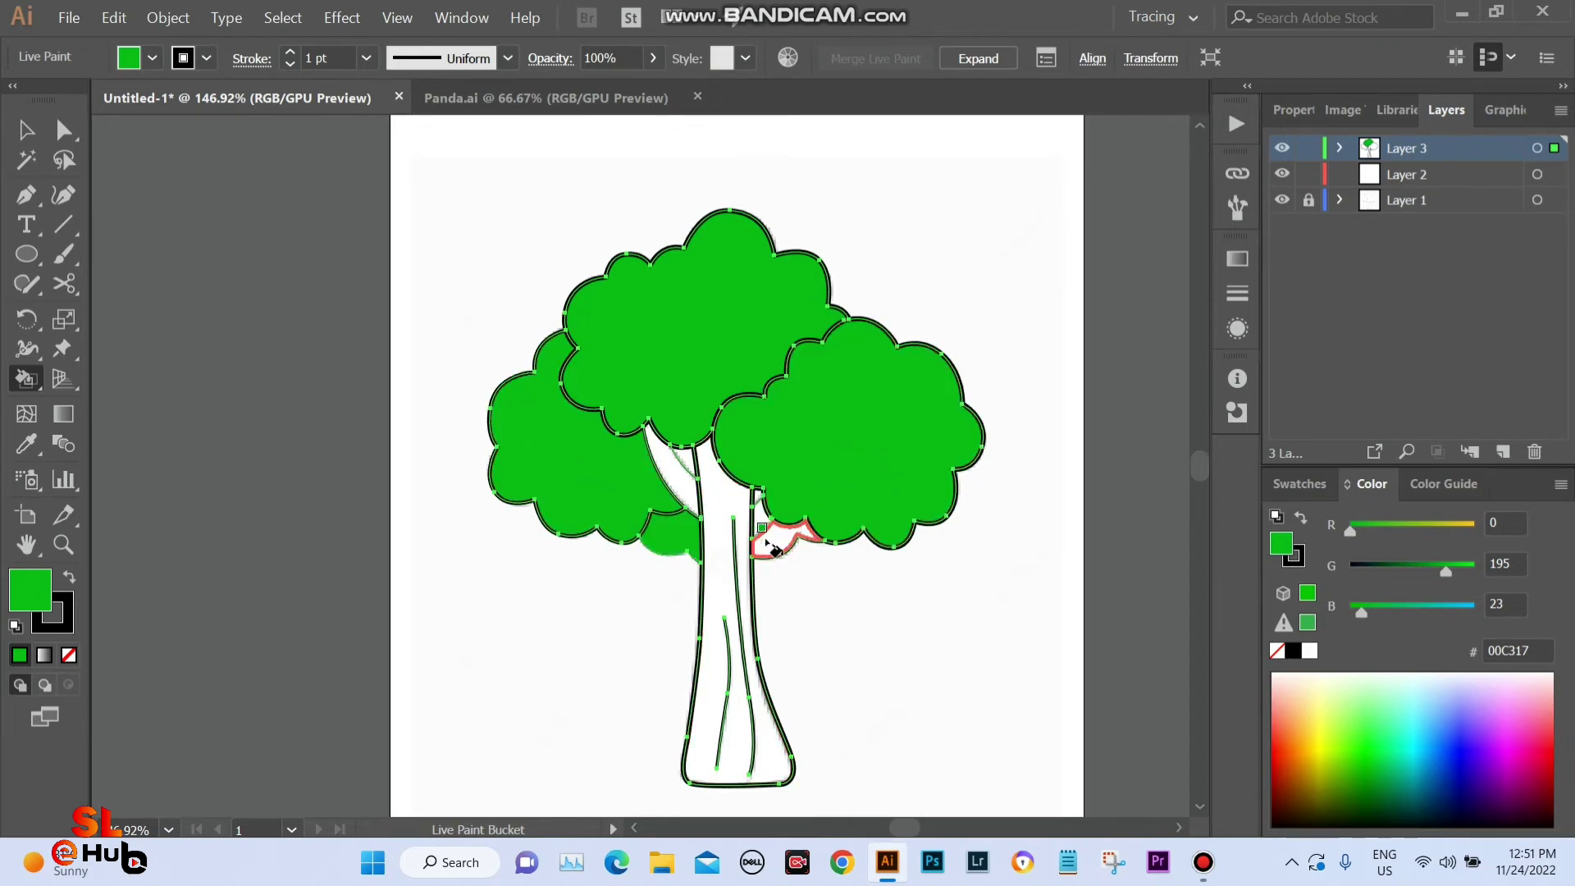
{"action": "left_click", "coordinate": [768, 543]}
{"action": "left_click", "coordinate": [688, 460]}
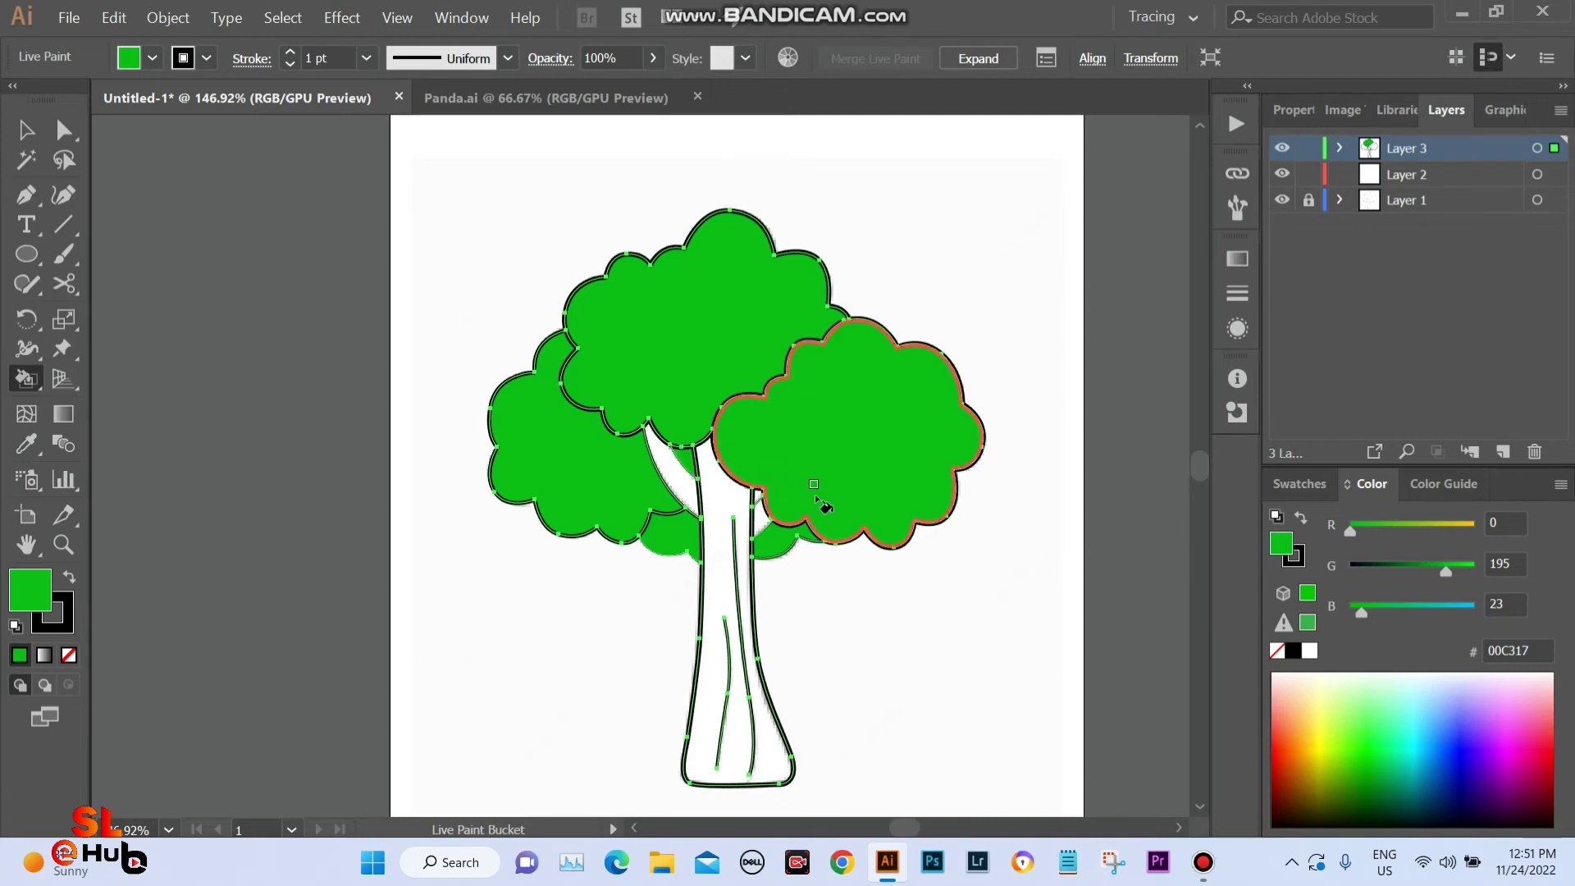
Mix a darker green by lowering the B and G colour sliders.
{"action": "scroll", "coordinate": [782, 480], "scroll_direction": "up", "scroll_amount": 1}
{"action": "scroll", "coordinate": [782, 480], "scroll_direction": "up", "scroll_amount": 4}
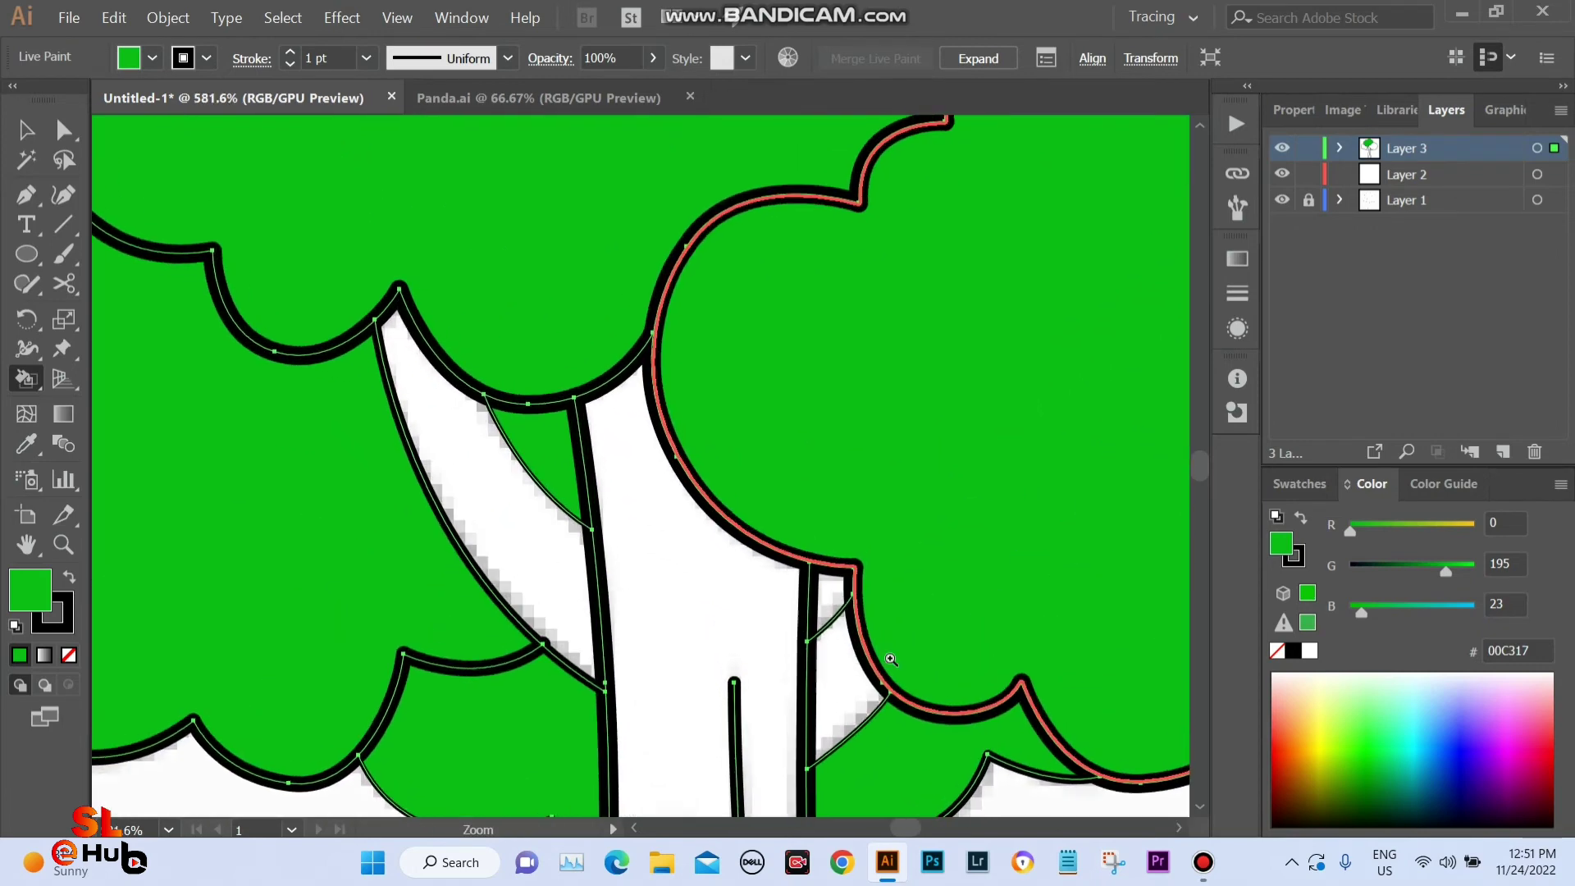
{"action": "scroll", "coordinate": [857, 605], "scroll_direction": "down", "scroll_amount": 3}
{"action": "scroll", "coordinate": [858, 604], "scroll_direction": "down", "scroll_amount": 2}
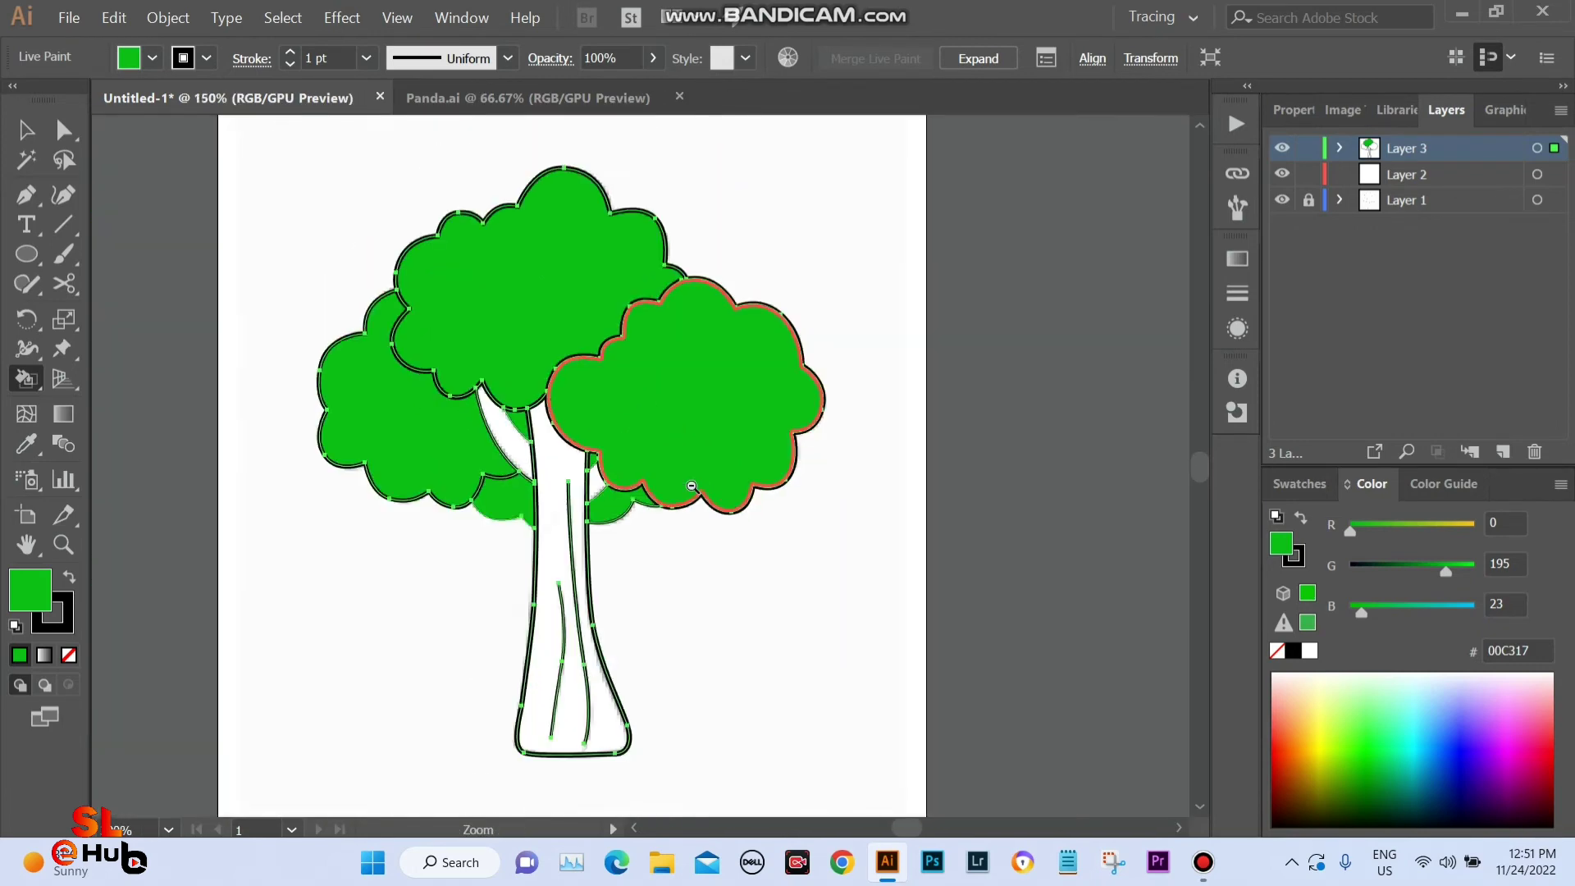
{"action": "scroll", "coordinate": [689, 493], "scroll_direction": "down", "scroll_amount": 1}
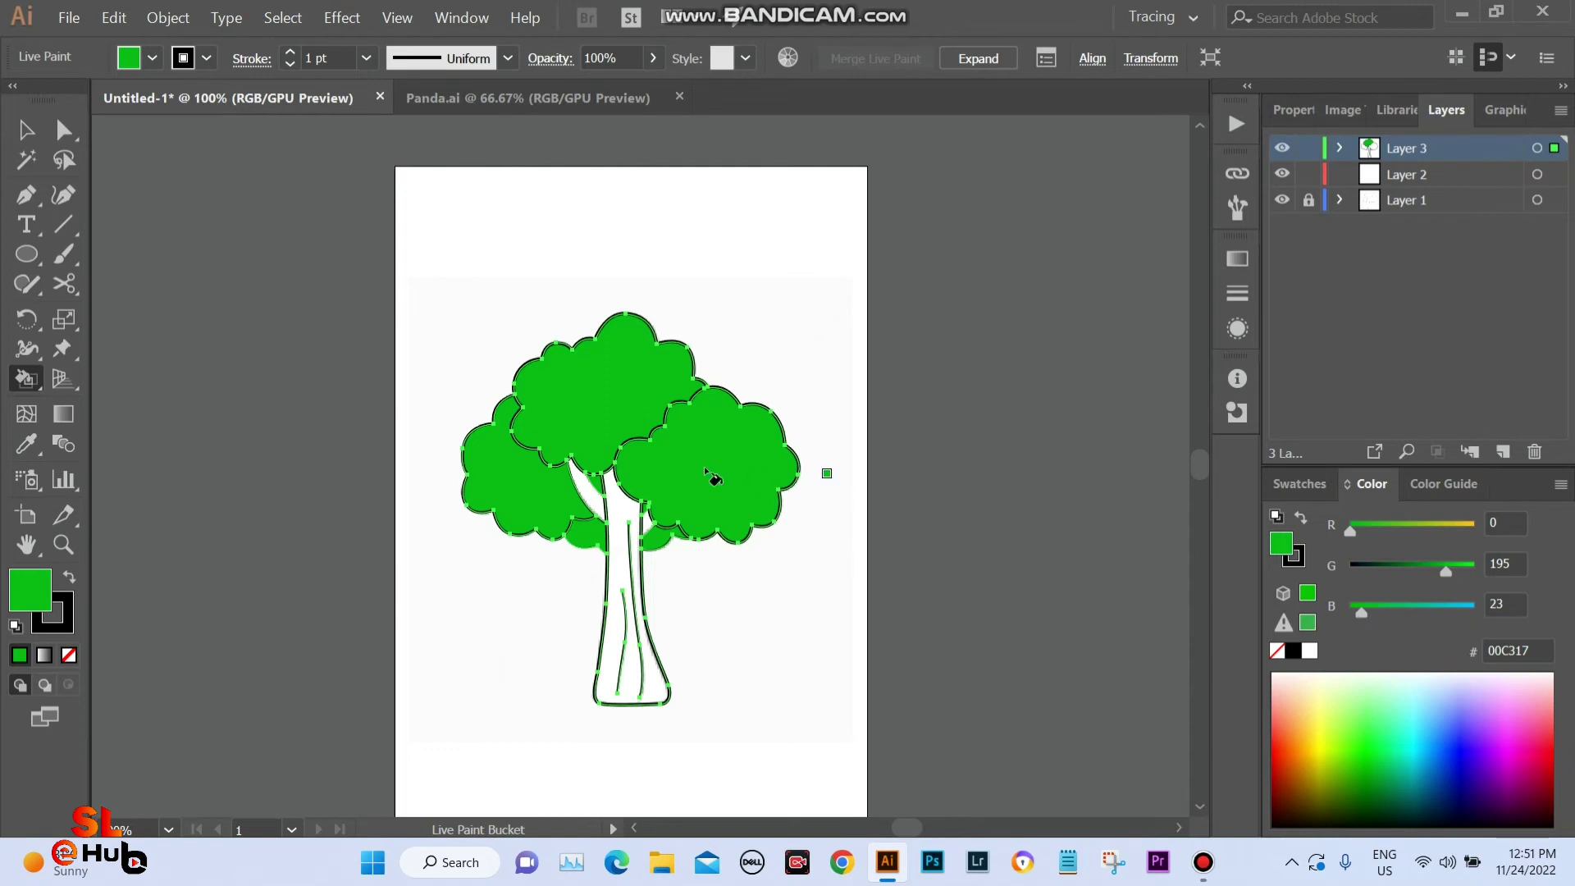
{"action": "left_click_drag", "start_coordinate": [1353, 614], "coordinate": [1349, 614]}
{"action": "mouse_move", "coordinate": [1430, 571]}
{"action": "left_mouse_down"}
{"action": "mouse_move", "coordinate": [1372, 570]}
{"action": "mouse_move", "coordinate": [1407, 567]}
{"action": "left_mouse_up"}
Repaint the right, left and top foliage blobs and both lobes beside the trunk dark green 007A00.
{"action": "left_click", "coordinate": [714, 459]}
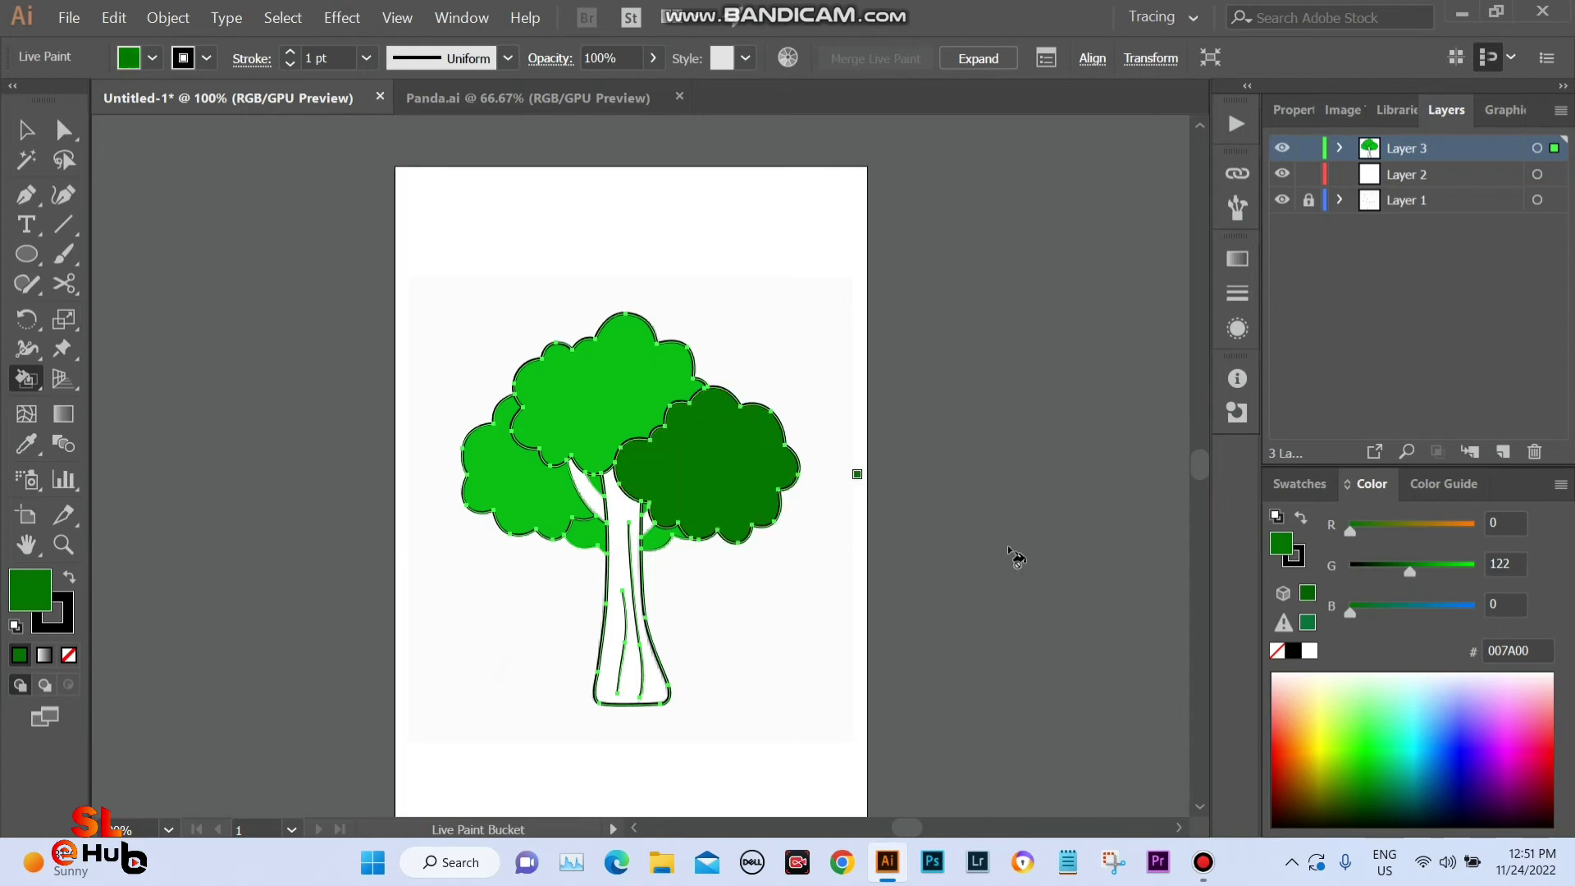
{"action": "left_click", "coordinate": [514, 501]}
{"action": "left_click", "coordinate": [575, 402]}
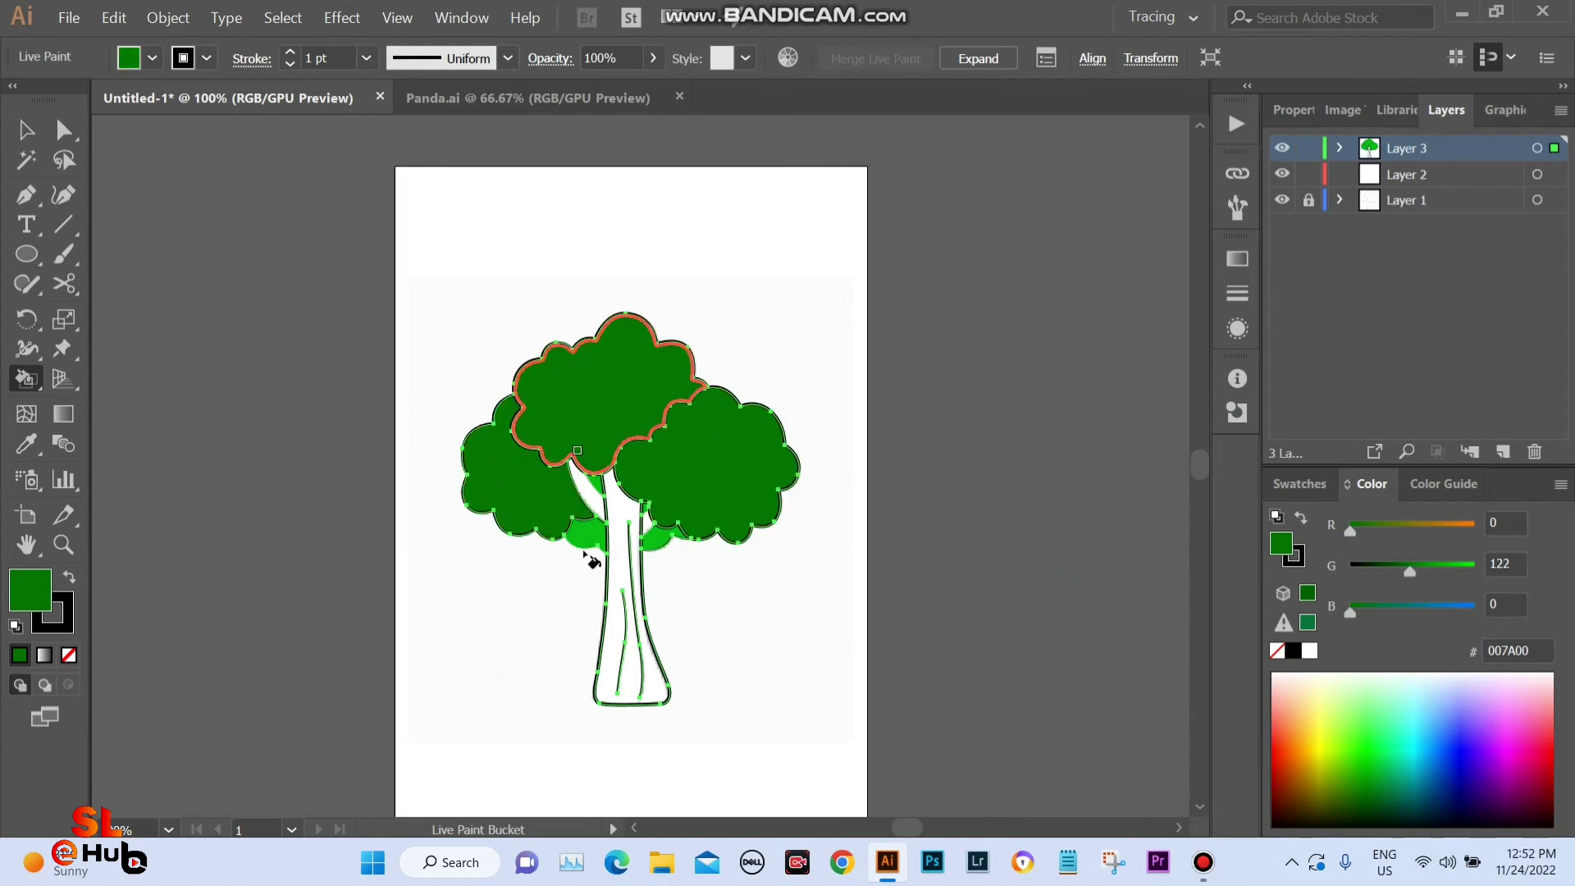
{"action": "left_click", "coordinate": [594, 539]}
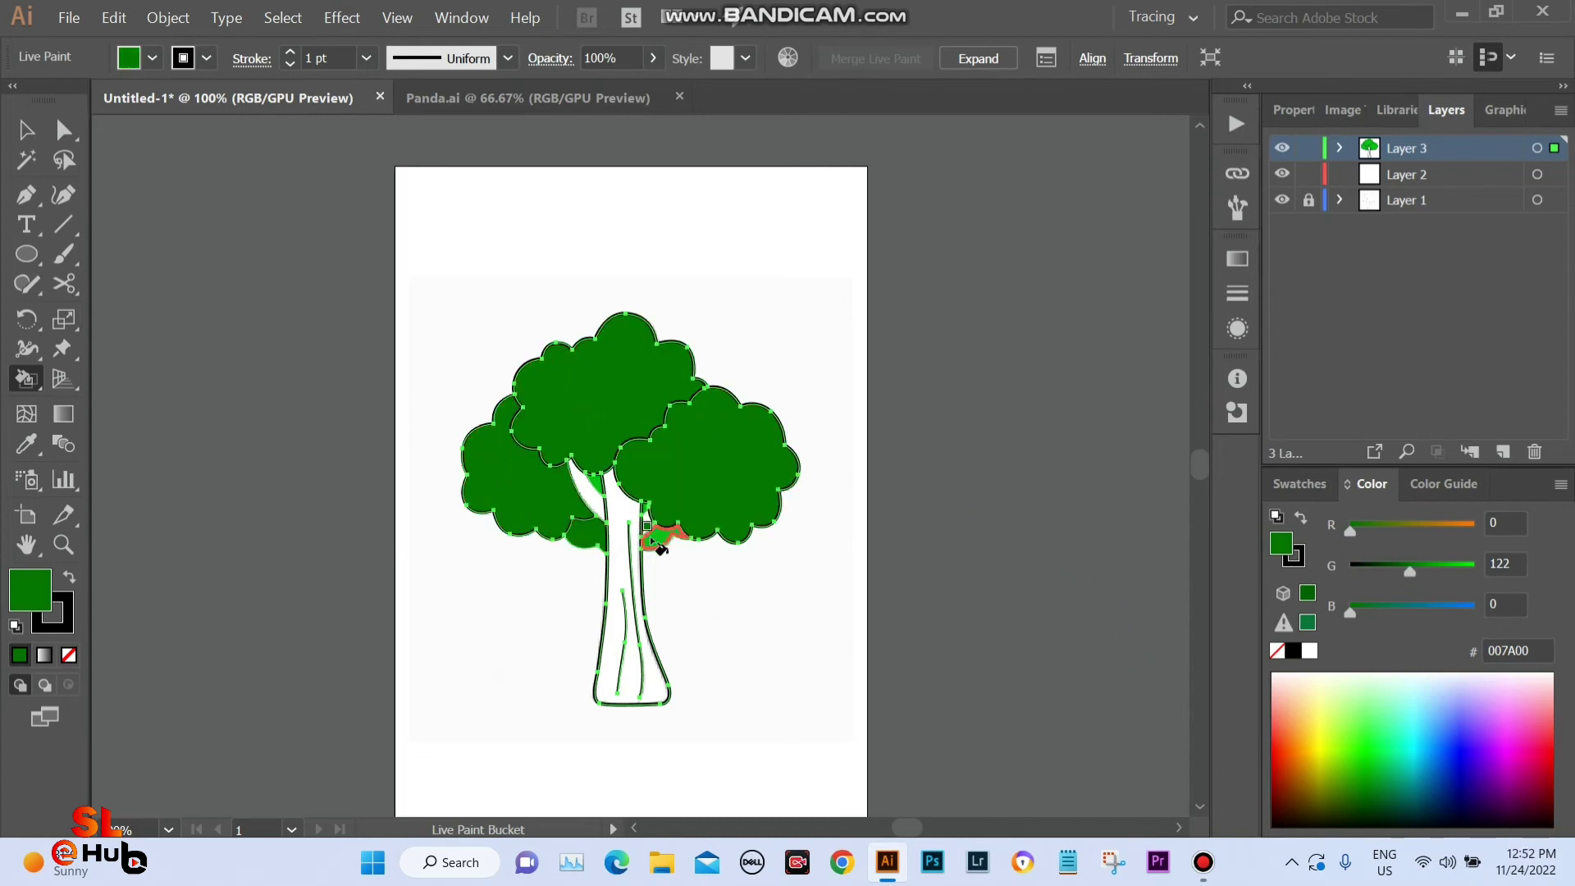
{"action": "left_click", "coordinate": [654, 535]}
{"action": "scroll", "coordinate": [563, 445], "scroll_direction": "up", "scroll_amount": 3}
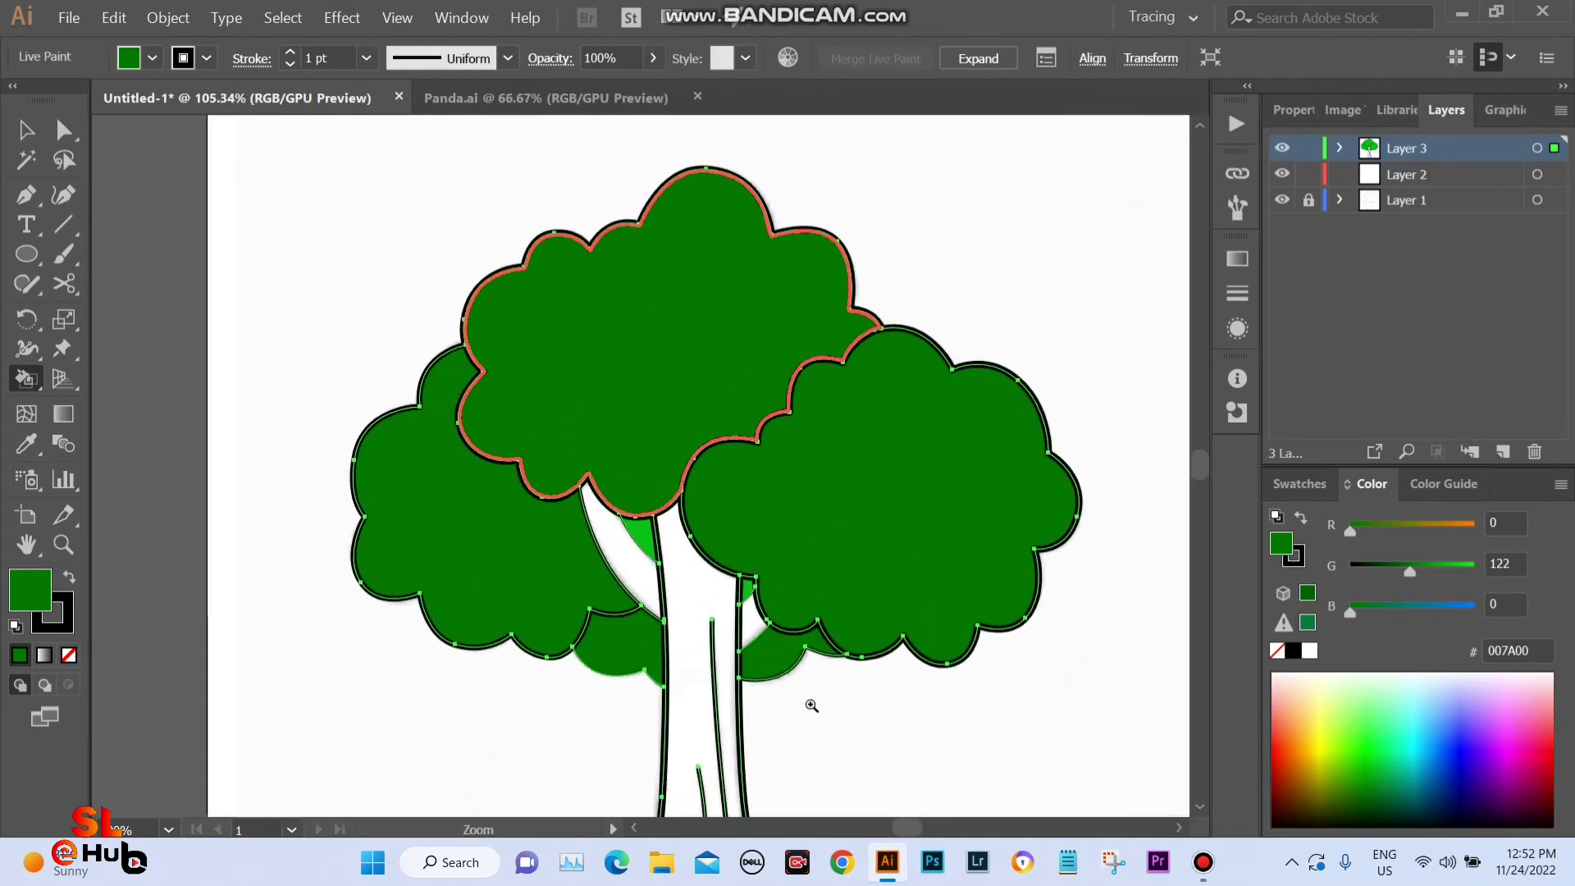
{"action": "scroll", "coordinate": [809, 703], "scroll_direction": "up", "scroll_amount": 2}
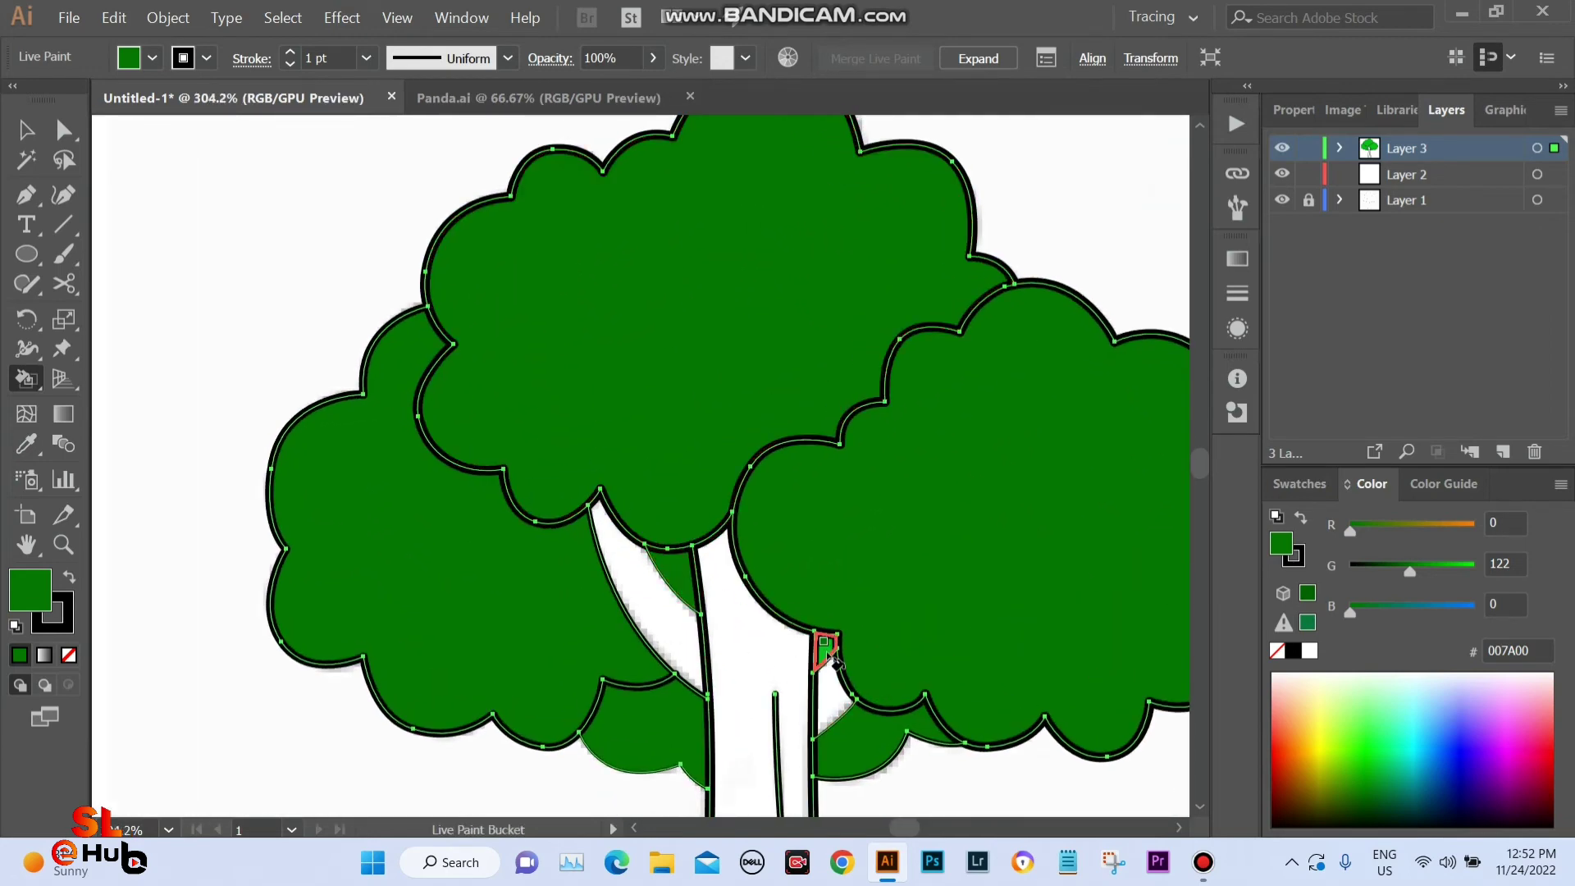
{"action": "scroll", "coordinate": [832, 652], "scroll_direction": "down", "scroll_amount": 2}
{"action": "scroll", "coordinate": [833, 652], "scroll_direction": "down", "scroll_amount": 2}
{"action": "left_click_drag", "start_coordinate": [667, 641], "coordinate": [772, 695]}
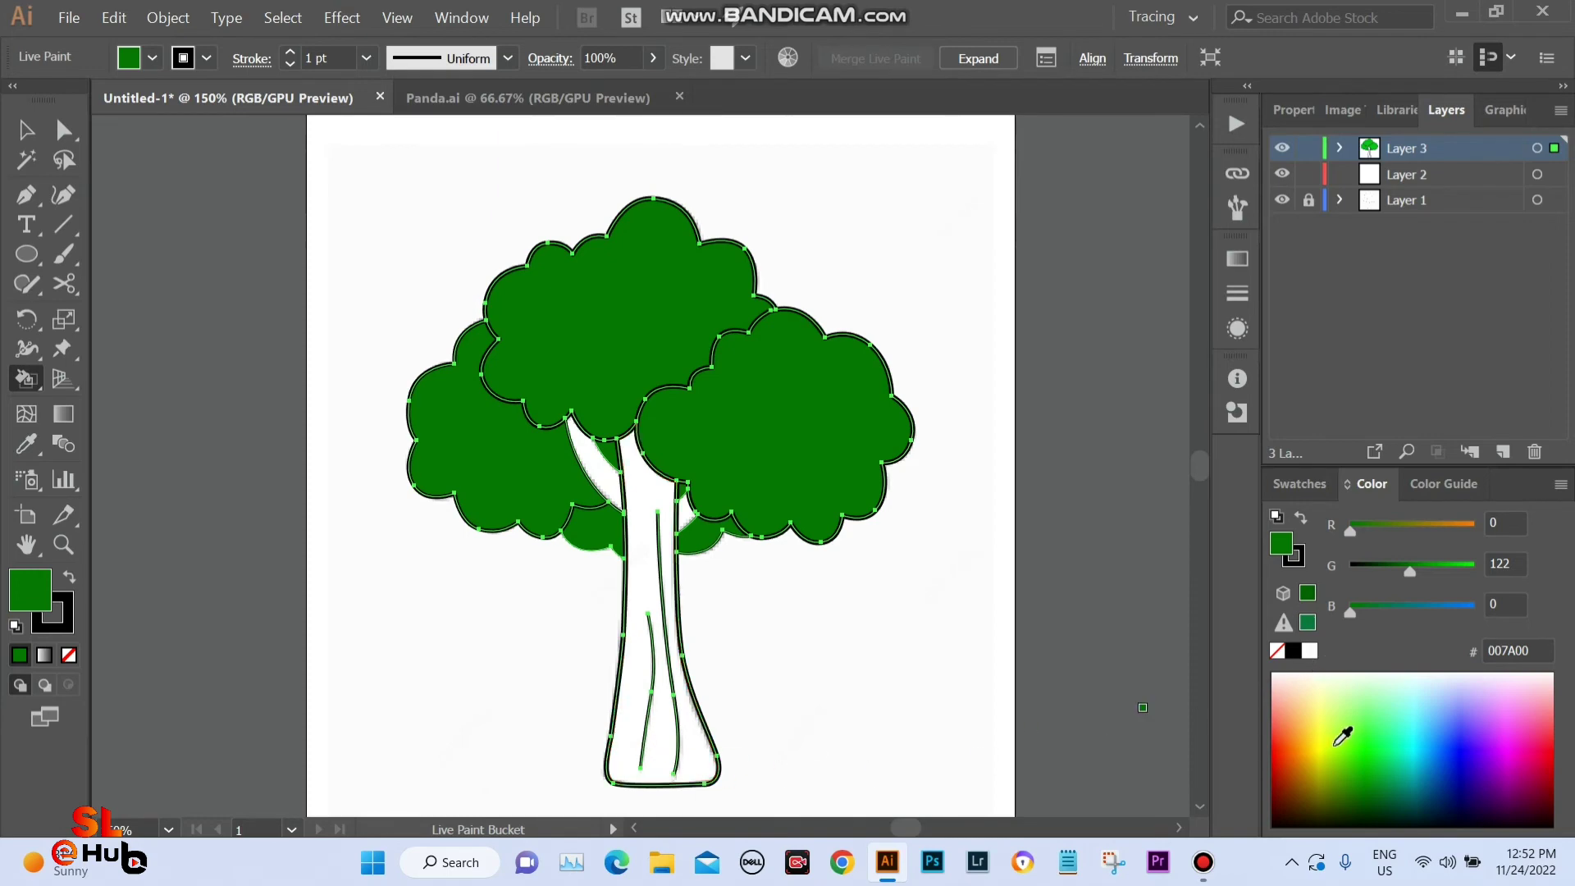
Mix a medium brown fill colour, 6F3700, in the Color panel.
{"action": "left_click_drag", "start_coordinate": [1419, 541], "coordinate": [1573, 547]}
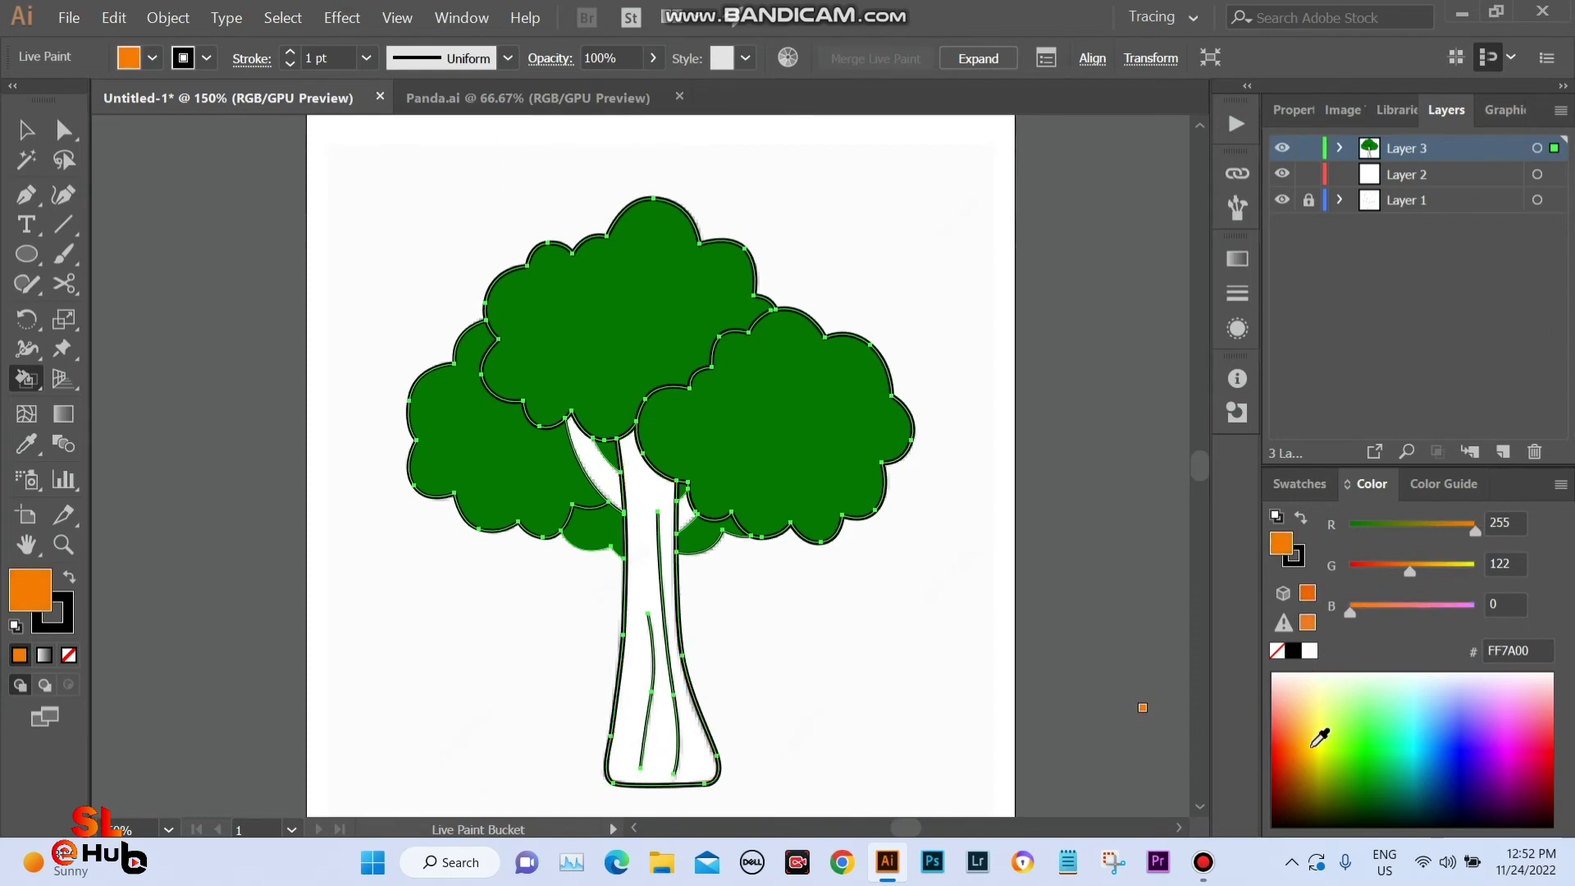
{"action": "left_click", "coordinate": [1290, 801]}
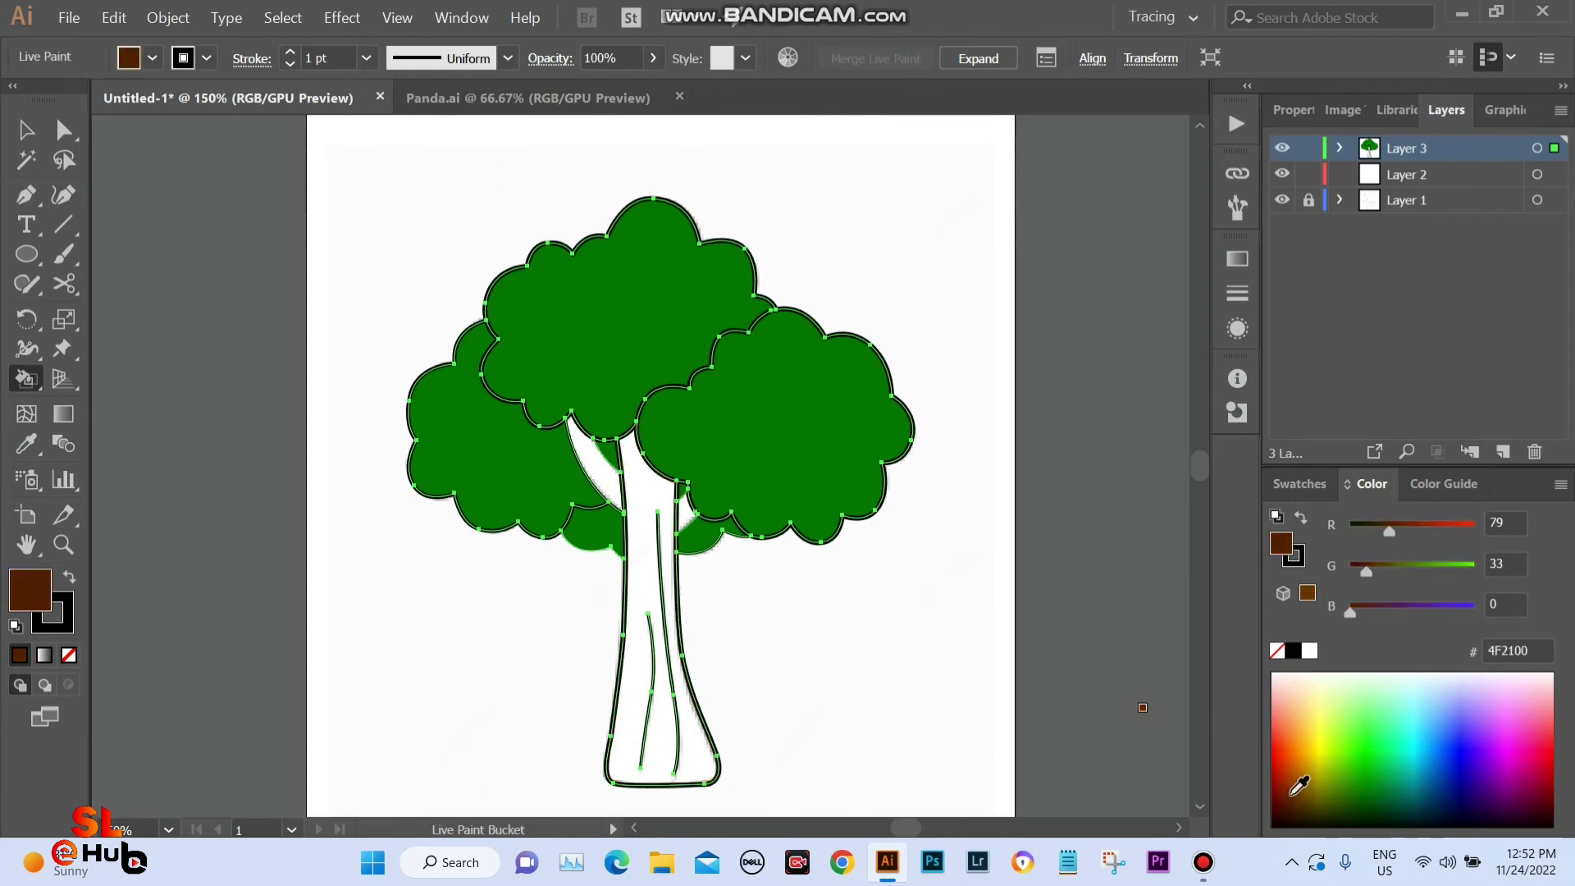
{"action": "left_click", "coordinate": [1294, 791]}
{"action": "left_click", "coordinate": [1294, 792]}
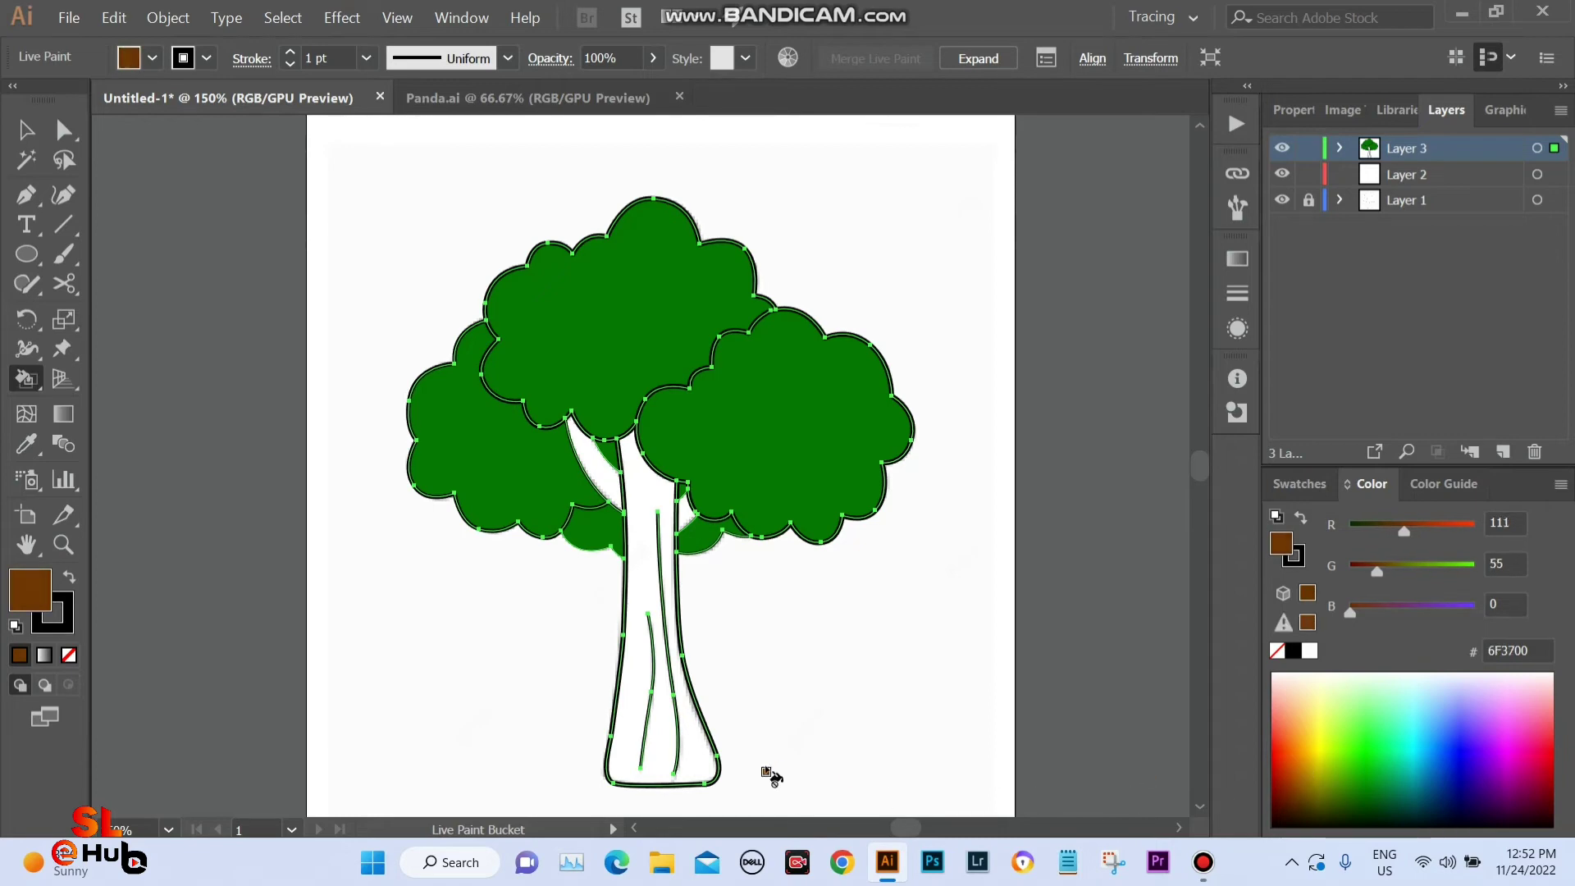
Paint the trunk and the white gaps left and right of it brown.
{"action": "left_click", "coordinate": [648, 566]}
{"action": "scroll", "coordinate": [722, 640], "scroll_direction": "up", "scroll_amount": 5}
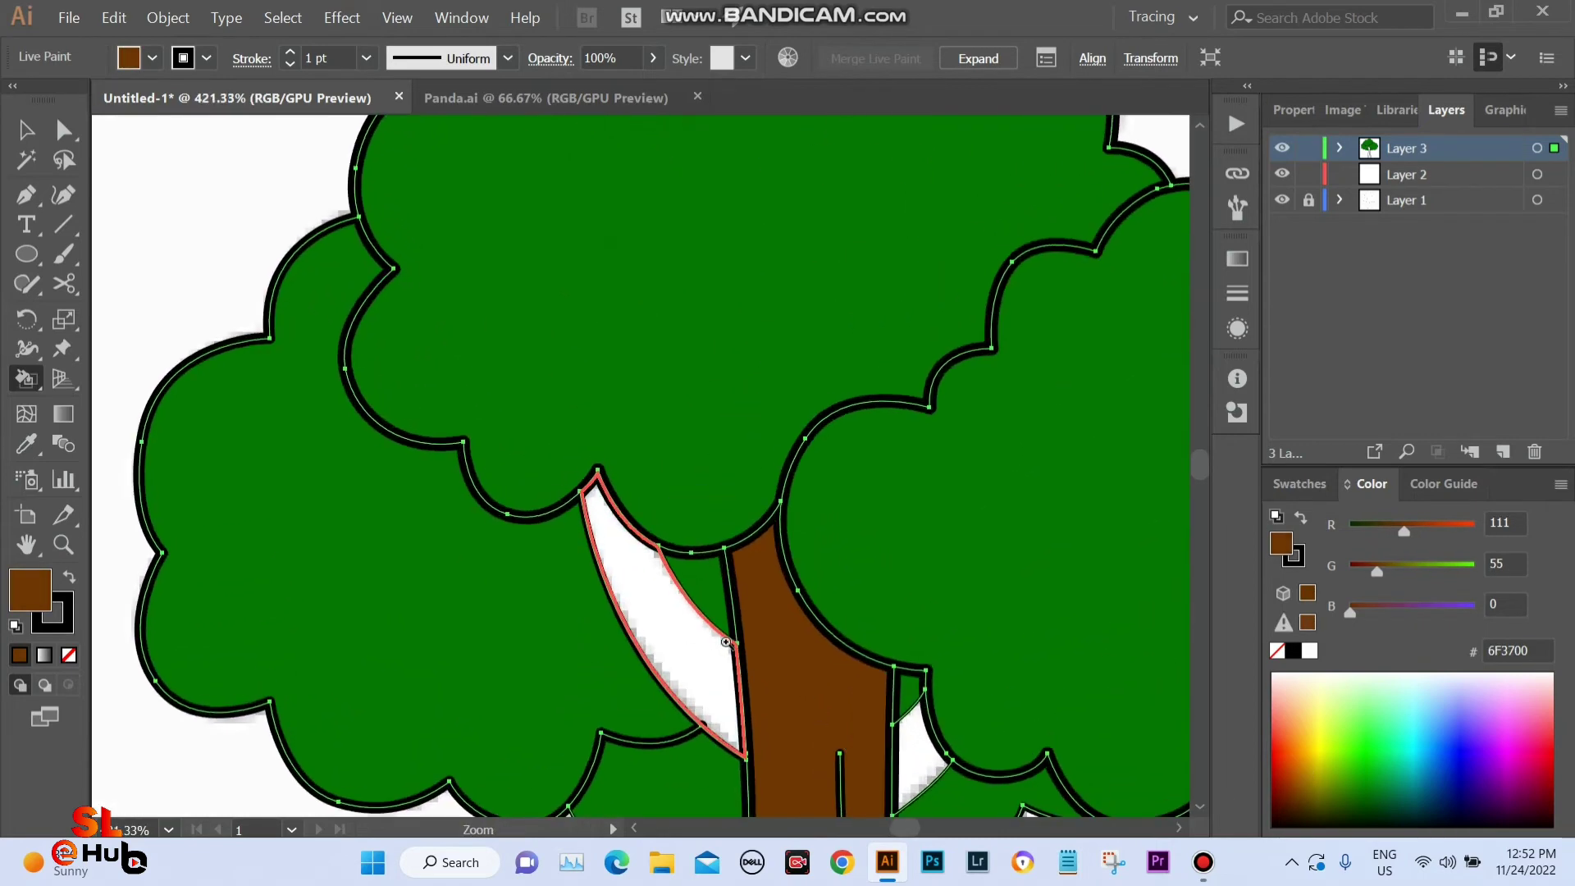
{"action": "left_click", "coordinate": [727, 643]}
{"action": "left_click", "coordinate": [923, 770]}
{"action": "scroll", "coordinate": [740, 621], "scroll_direction": "down", "scroll_amount": 1}
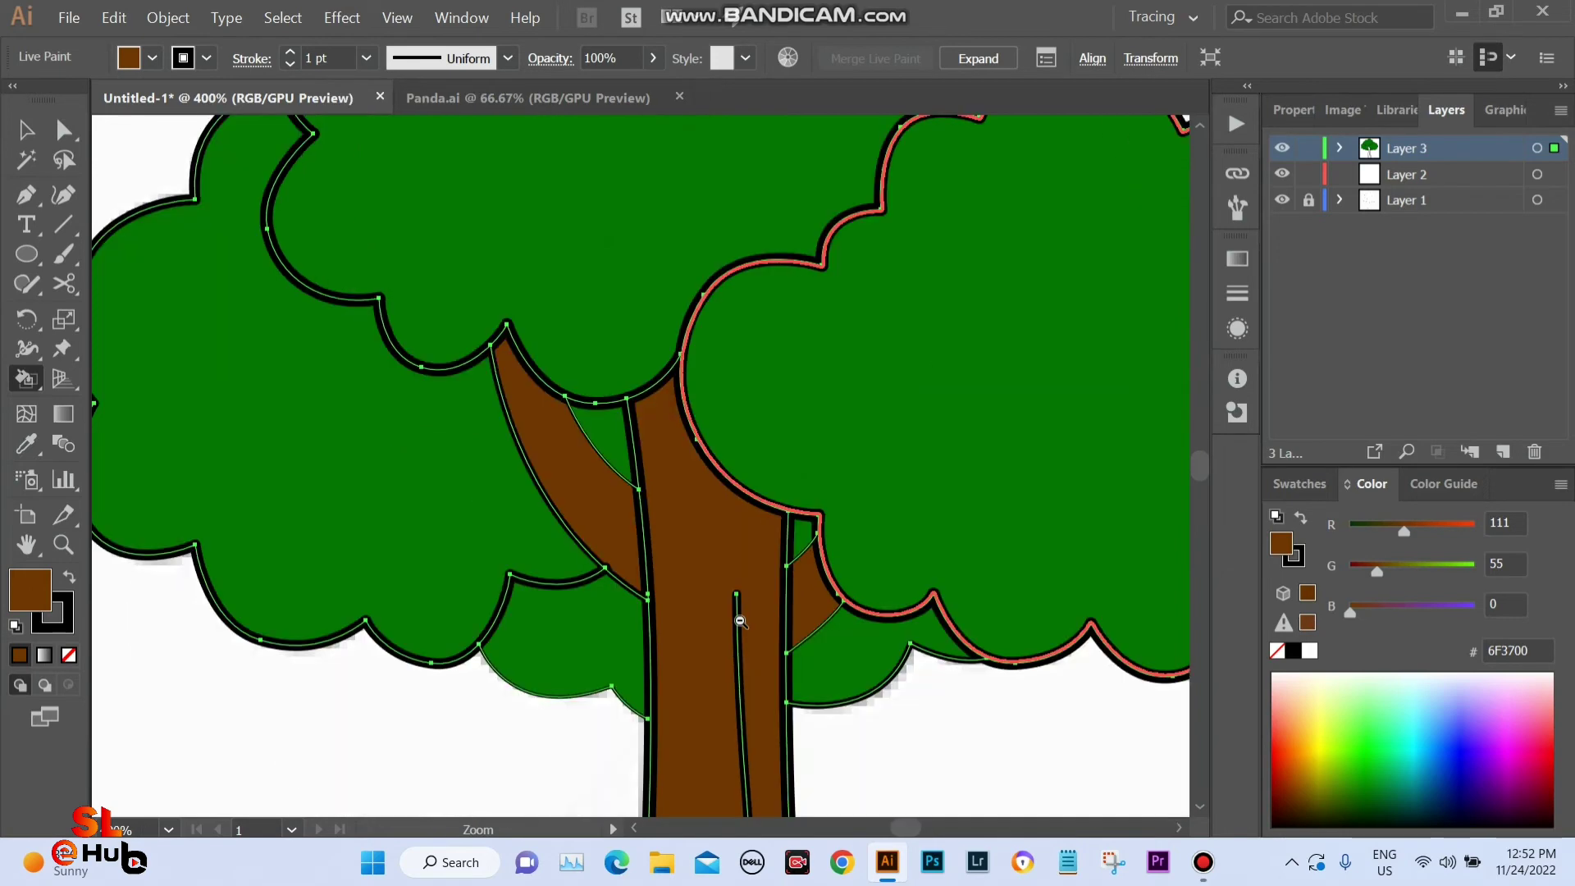
{"action": "scroll", "coordinate": [740, 621], "scroll_direction": "down", "scroll_amount": 3}
{"action": "scroll", "coordinate": [739, 619], "scroll_direction": "down", "scroll_amount": 2}
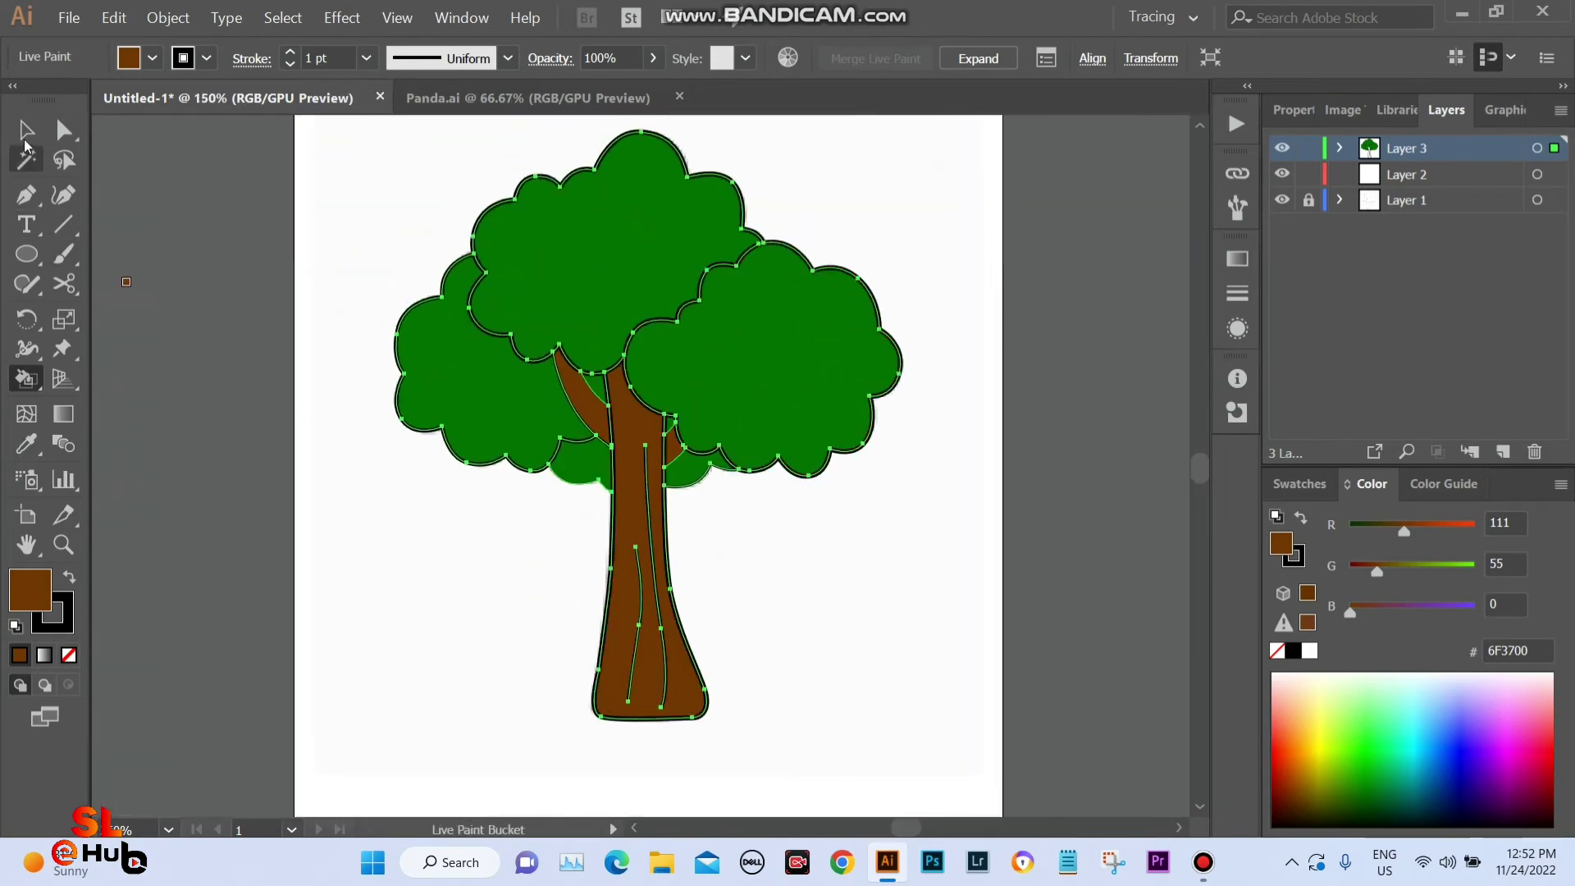
{"action": "left_click", "coordinate": [26, 132]}
Deselect the finished green-and-brown tree and pan around the canvas to review it.
{"action": "left_click", "coordinate": [520, 570]}
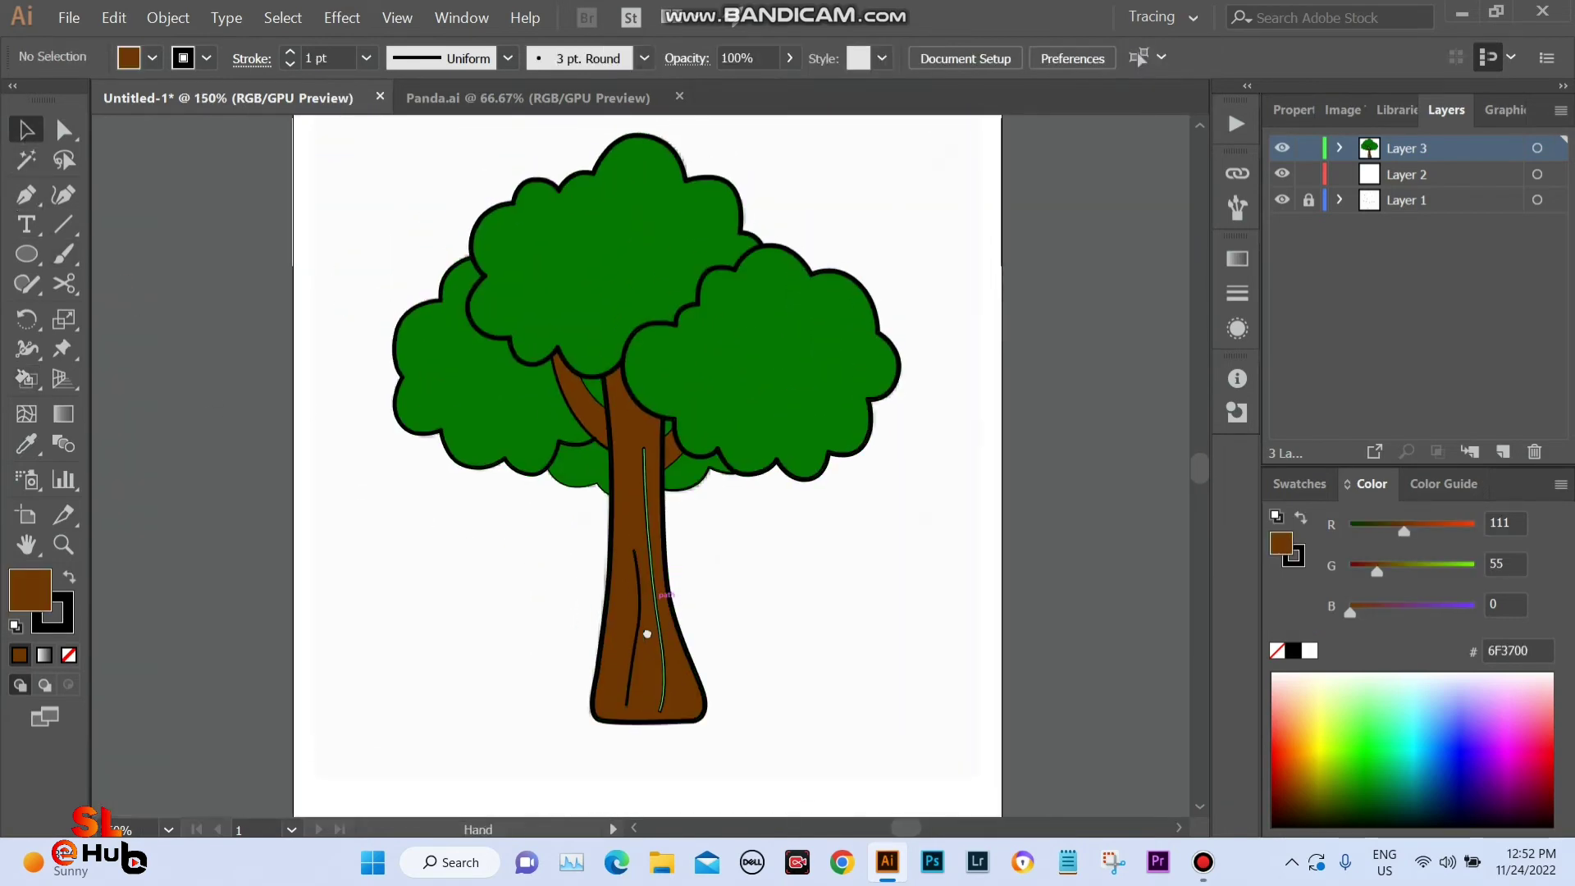
{"action": "scroll", "coordinate": [648, 634], "scroll_direction": "down", "scroll_amount": 1}
{"action": "scroll", "coordinate": [598, 598], "scroll_direction": "down", "scroll_amount": 3}
{"action": "scroll", "coordinate": [574, 410], "scroll_direction": "up", "scroll_amount": 1}
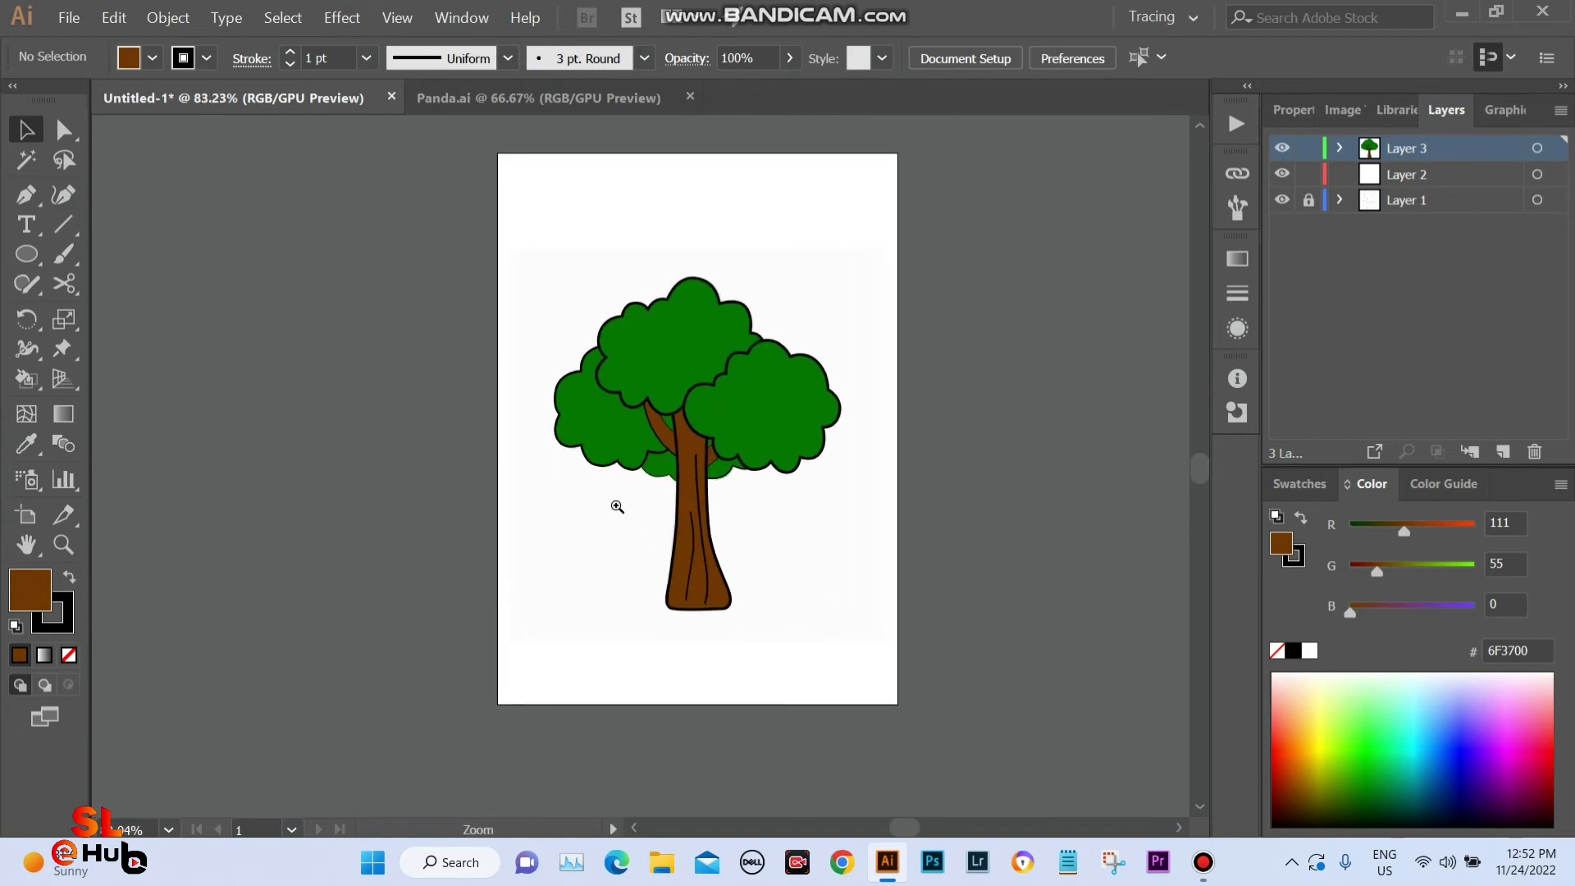
{"action": "scroll", "coordinate": [617, 506], "scroll_direction": "up", "scroll_amount": 2}
{"action": "scroll", "coordinate": [689, 594], "scroll_direction": "up", "scroll_amount": 1}
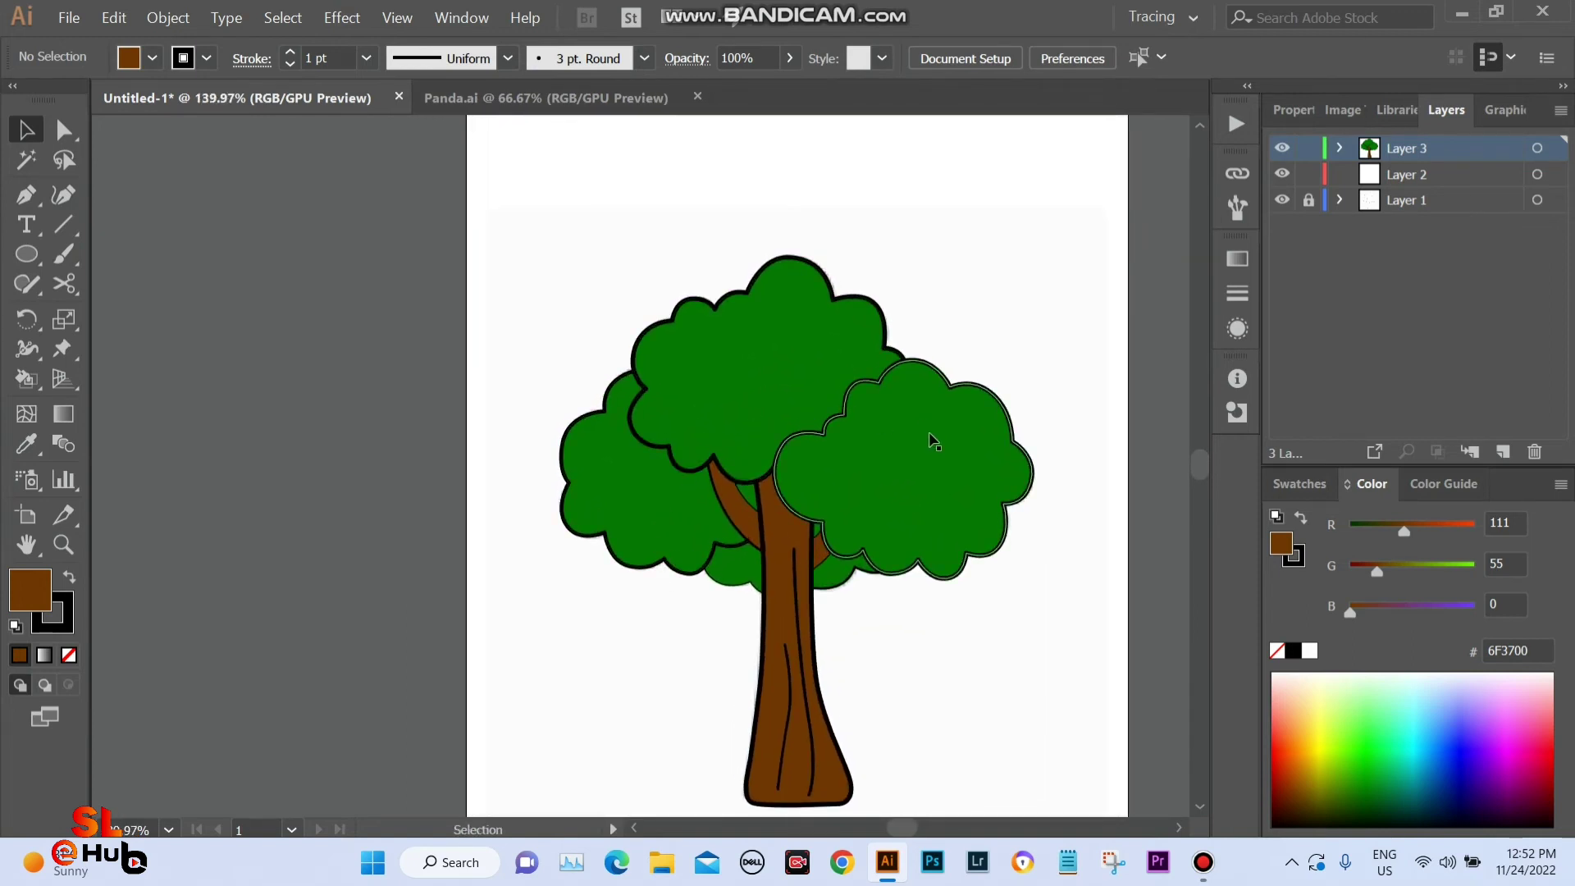
{"action": "scroll", "coordinate": [983, 555], "scroll_direction": "down", "scroll_amount": 1}
{"action": "scroll", "coordinate": [983, 555], "scroll_direction": "right", "scroll_amount": 2}
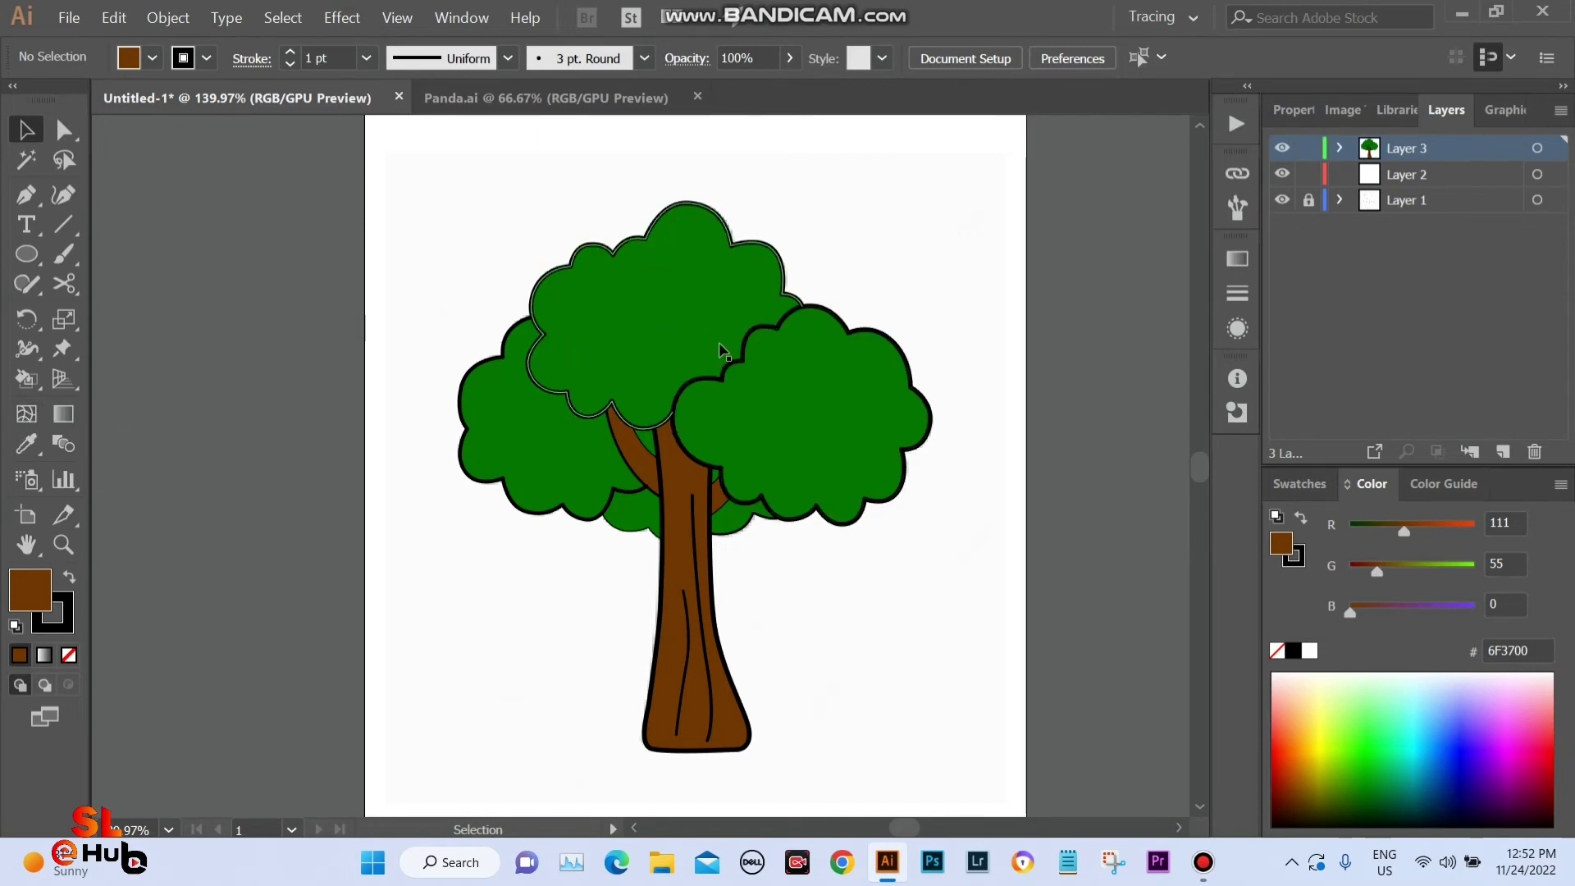
{"action": "scroll", "coordinate": [720, 351], "scroll_direction": "up", "scroll_amount": 3}
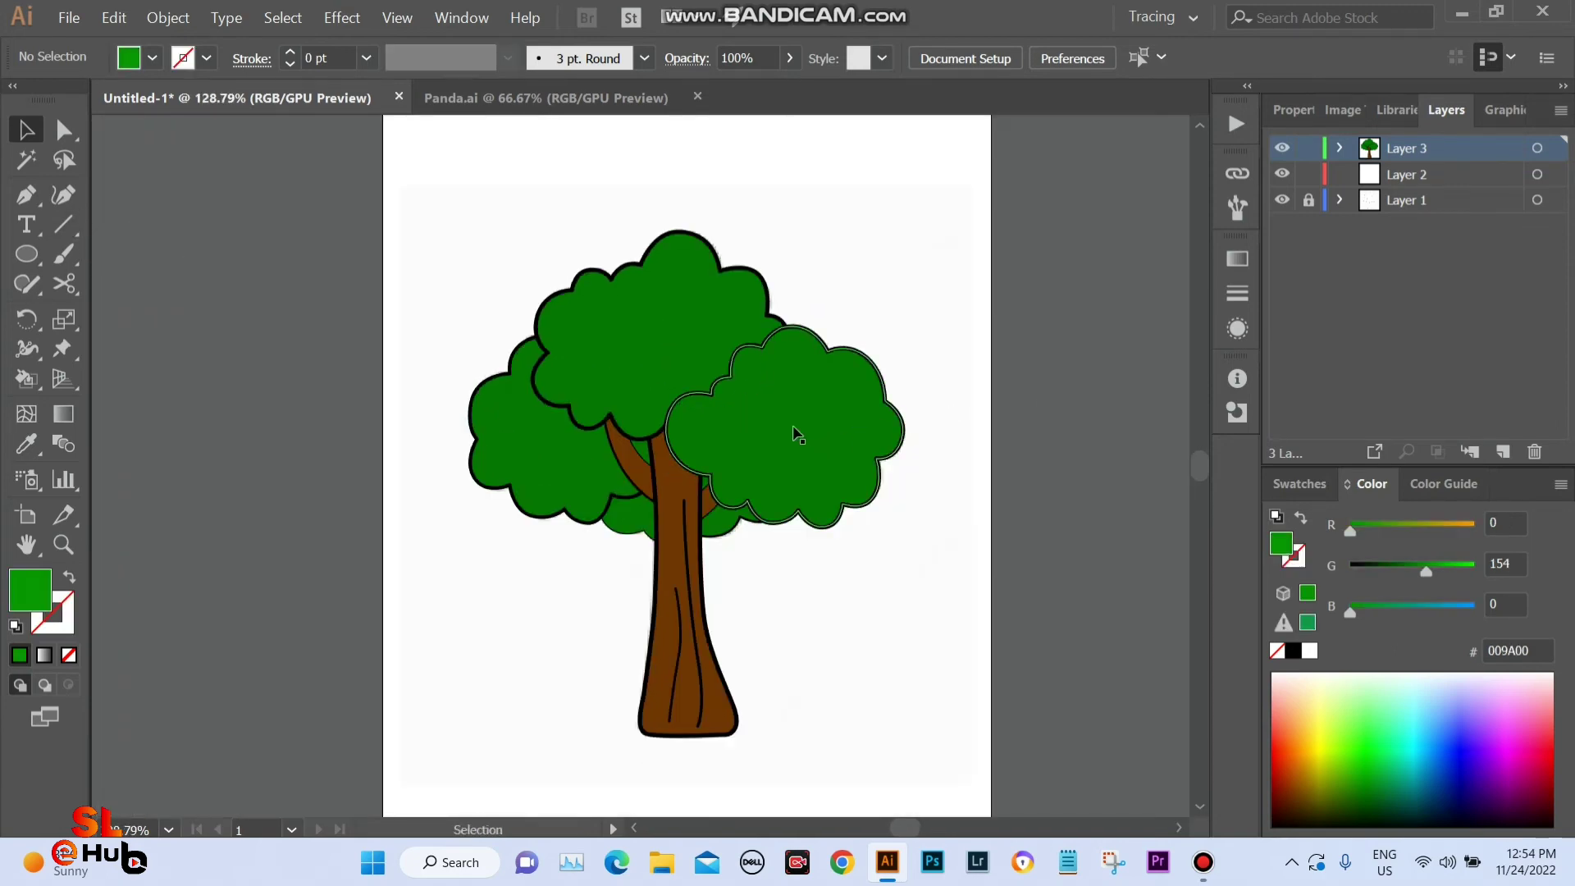
{"action": "scroll", "coordinate": [798, 438], "scroll_direction": "up", "scroll_amount": 2}
{"action": "scroll", "coordinate": [750, 450], "scroll_direction": "up", "scroll_amount": 2}
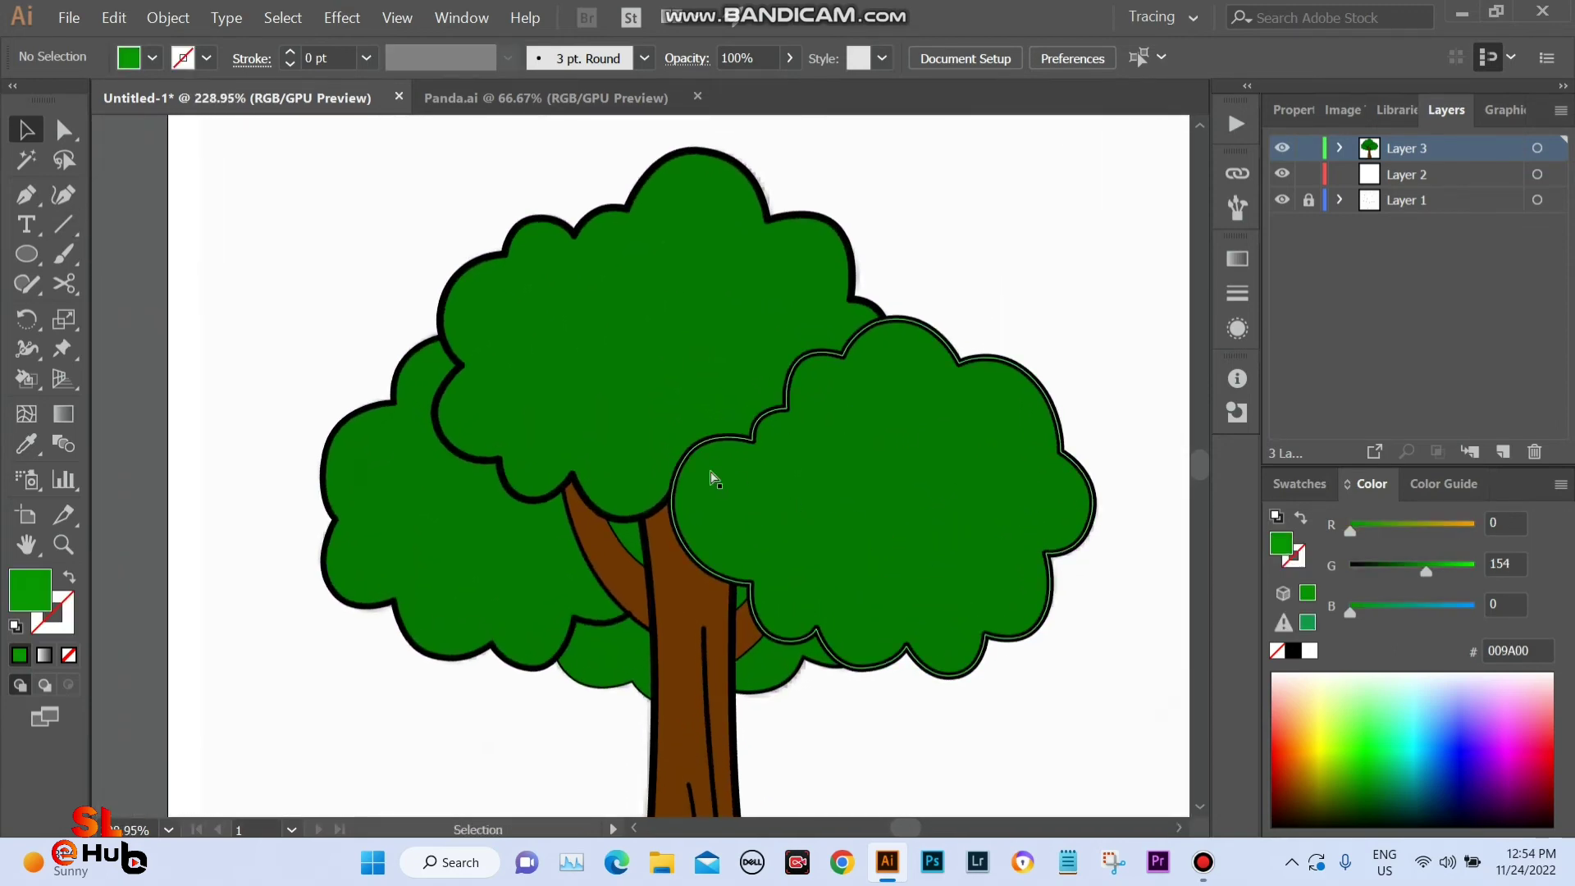
{"action": "scroll", "coordinate": [705, 472], "scroll_direction": "down", "scroll_amount": 2}
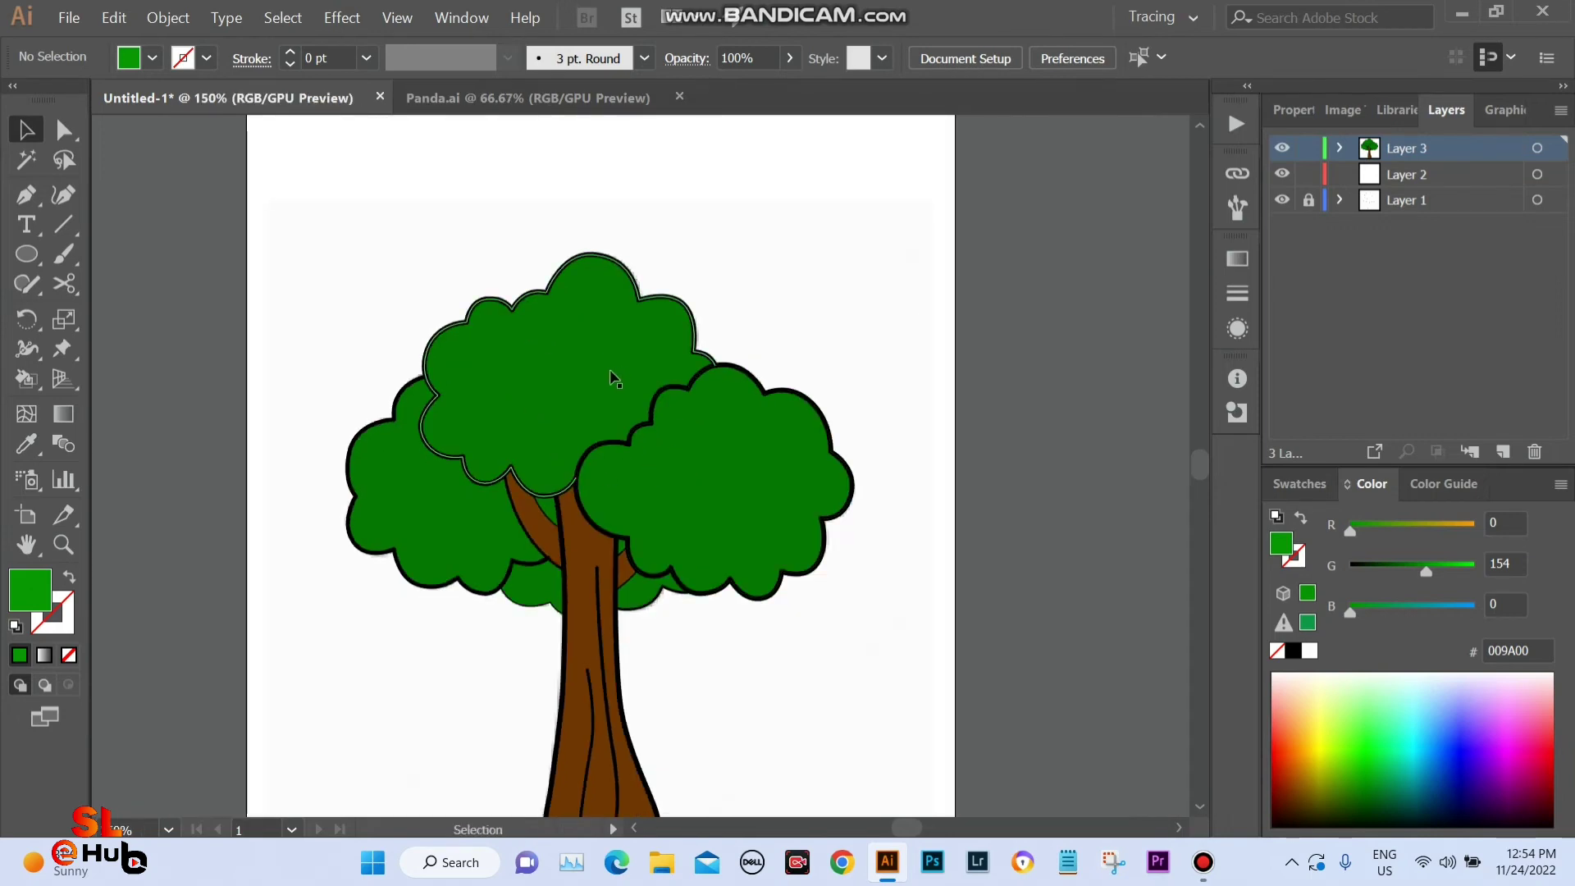
{"action": "scroll", "coordinate": [554, 367], "scroll_direction": "down", "scroll_amount": 1}
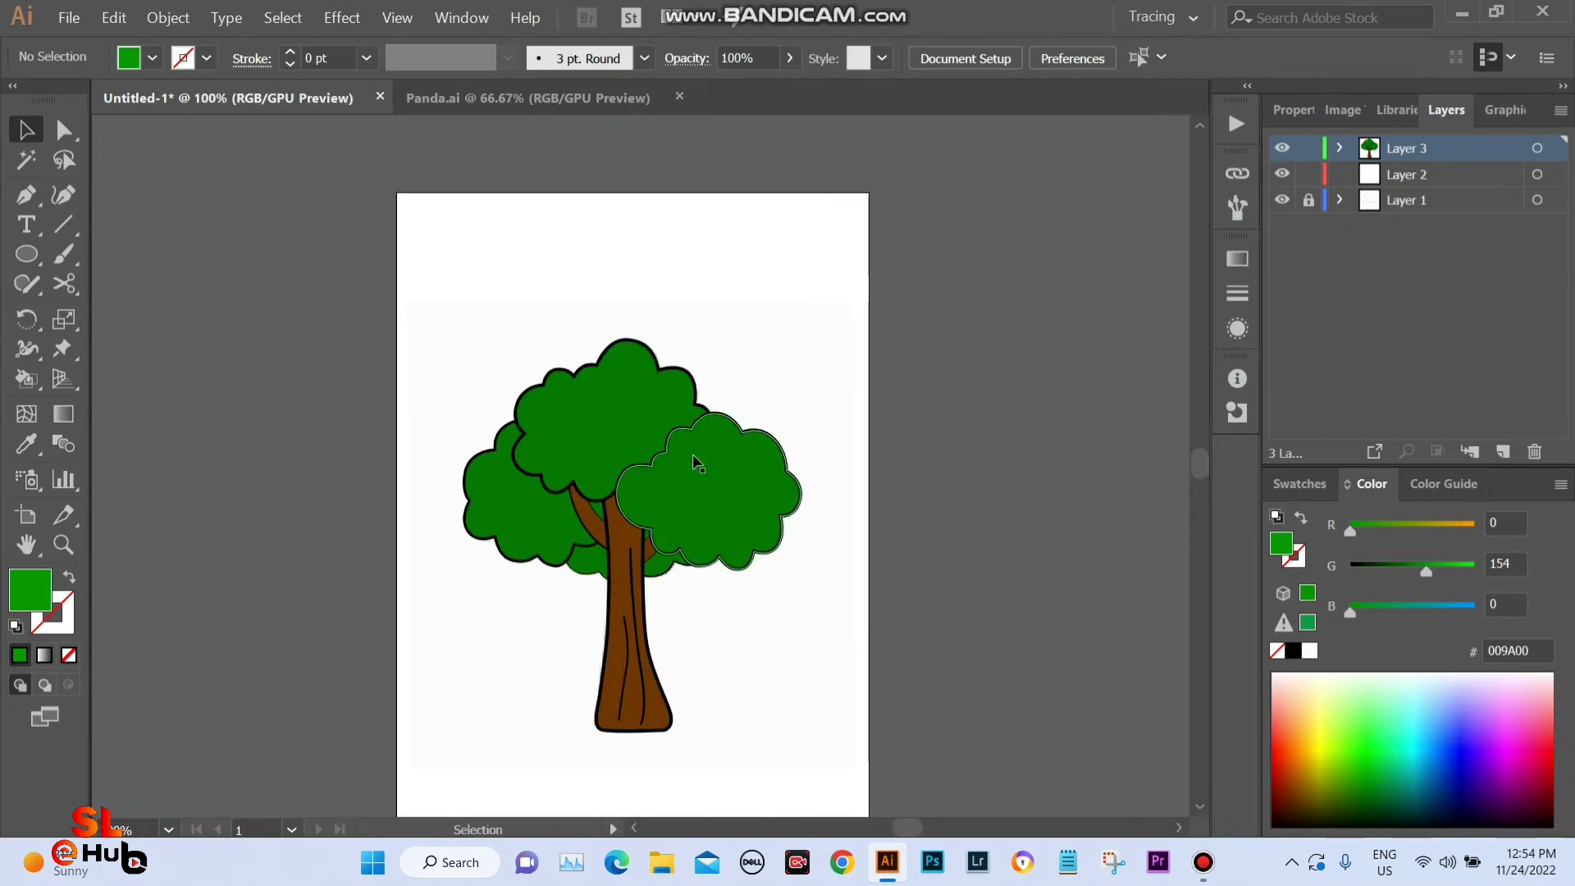
Draw lighter-green highlight ellipses over the upper, right and left foliage clusters.
{"action": "left_click", "coordinate": [26, 255]}
{"action": "mouse_move", "coordinate": [527, 353]}
{"action": "left_mouse_down"}
{"action": "mouse_move", "coordinate": [705, 529]}
{"action": "mouse_move", "coordinate": [634, 440]}
{"action": "left_mouse_up"}
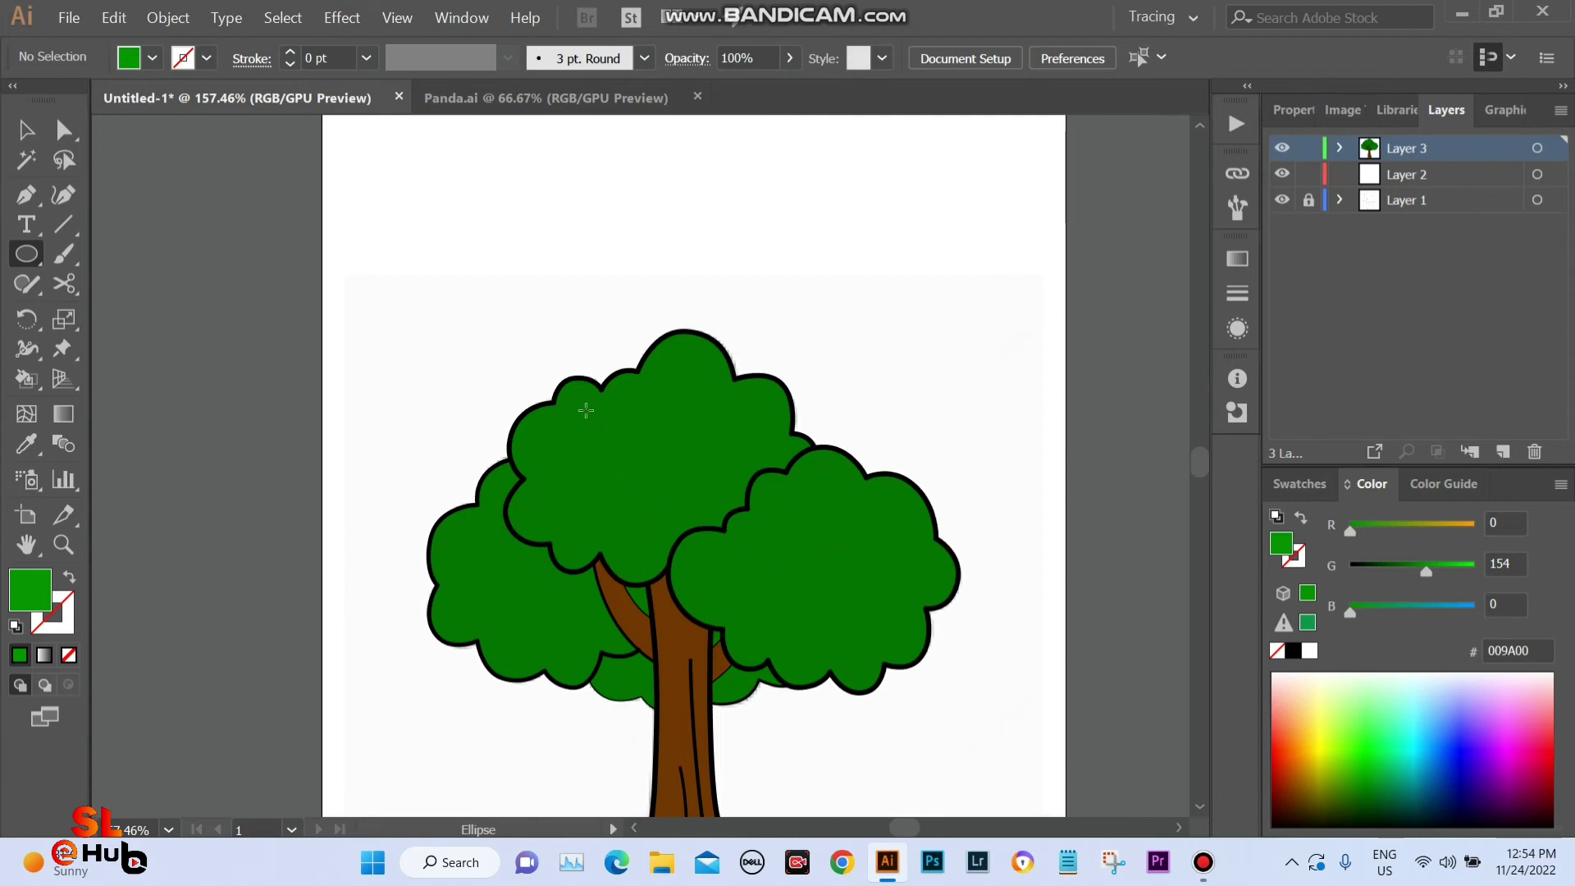
{"action": "left_click_drag", "start_coordinate": [585, 408], "coordinate": [893, 620]}
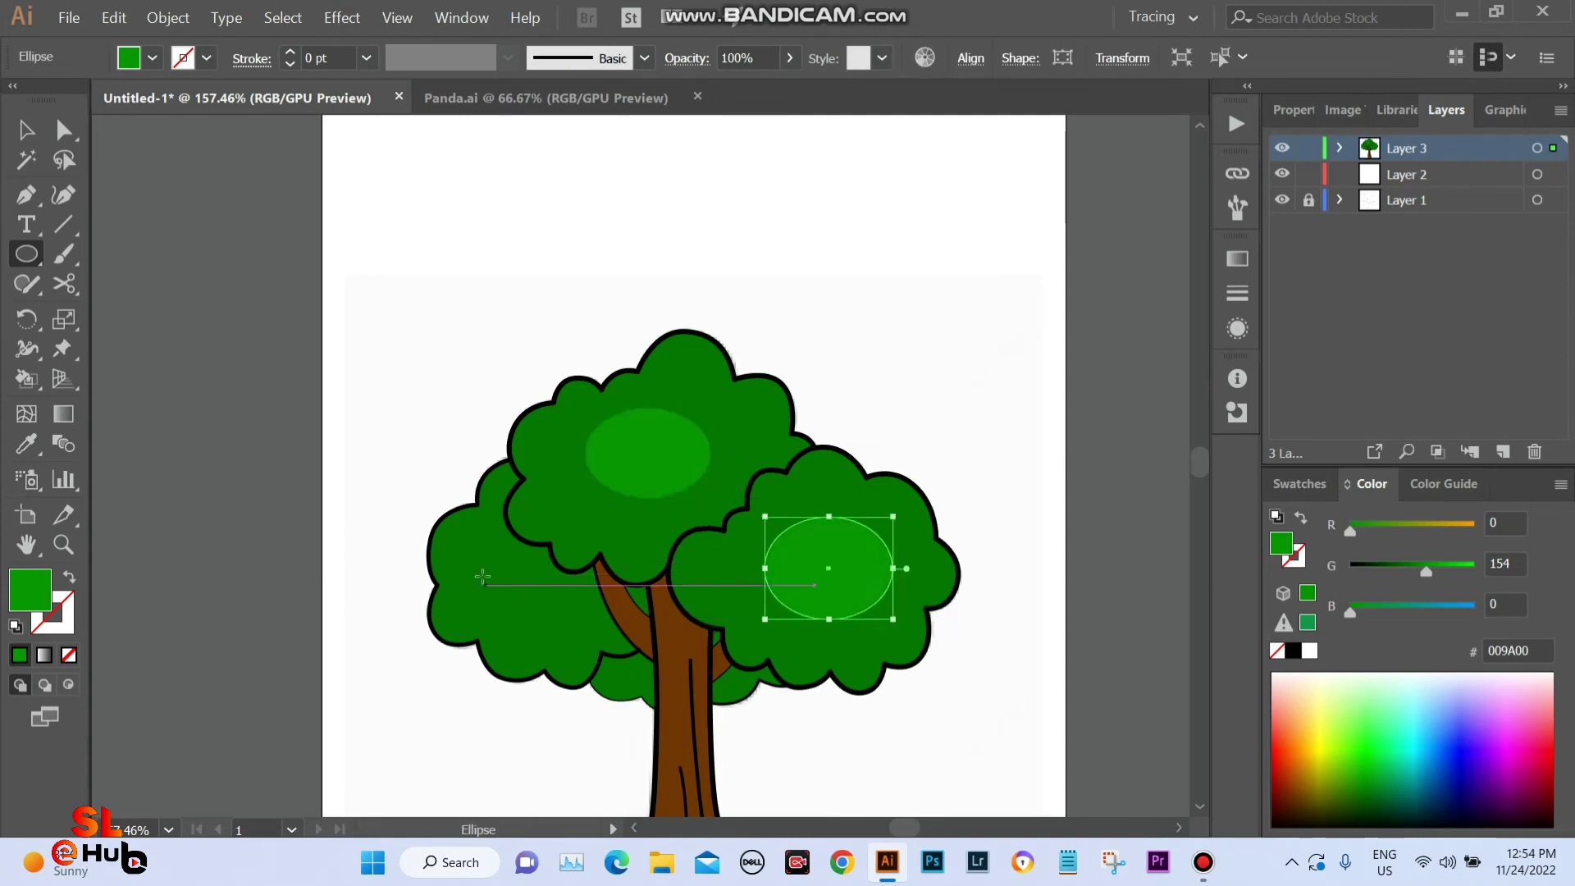
{"action": "mouse_move", "coordinate": [479, 579]}
{"action": "left_mouse_down"}
{"action": "mouse_move", "coordinate": [575, 643]}
{"action": "mouse_move", "coordinate": [527, 602]}
{"action": "left_mouse_up"}
Resize the small left oval and select all three highlight ovals, confirming they have no outline.
{"action": "key", "text": "v"}
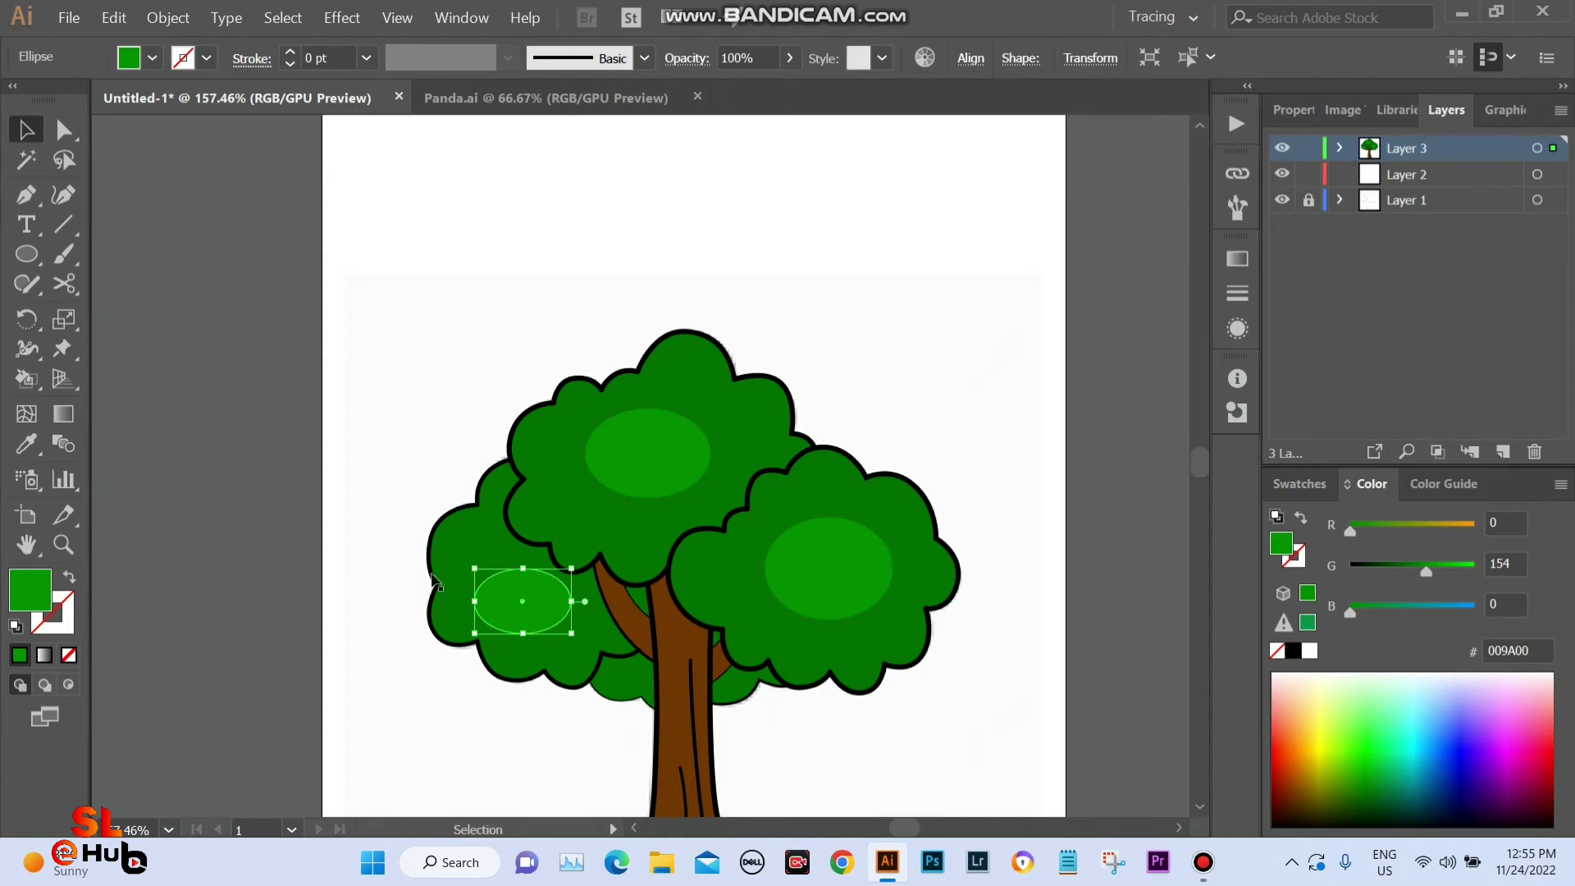
{"action": "left_click_drag", "start_coordinate": [474, 567], "coordinate": [481, 574]}
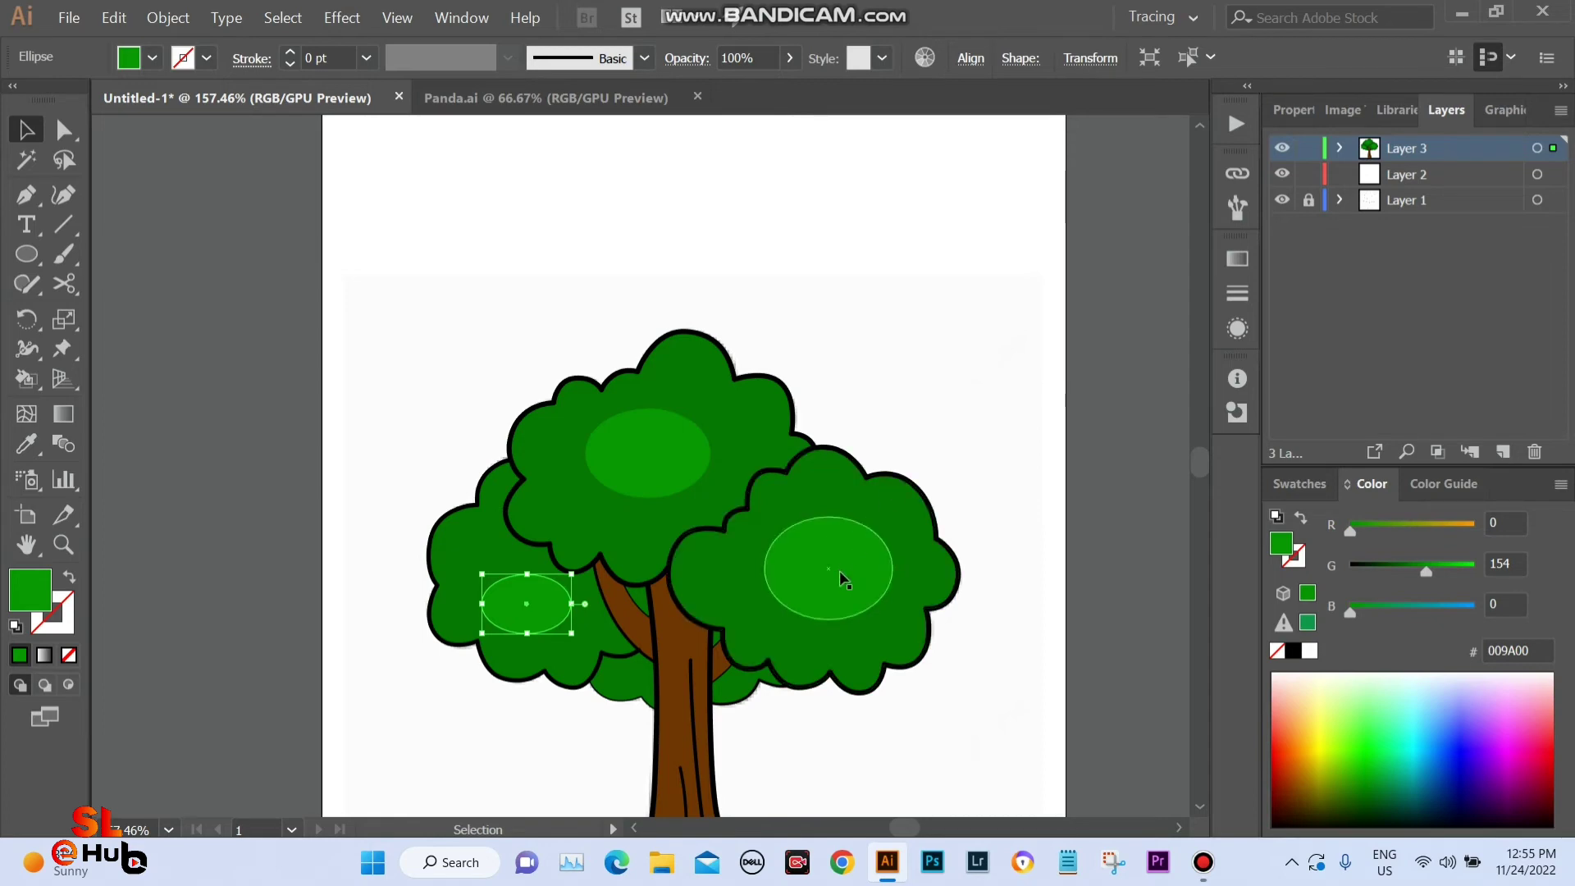
{"action": "left_click", "coordinate": [842, 578]}
{"action": "left_click", "coordinate": [553, 604], "text": "shift"}
{"action": "left_click", "coordinate": [693, 448], "text": "shift"}
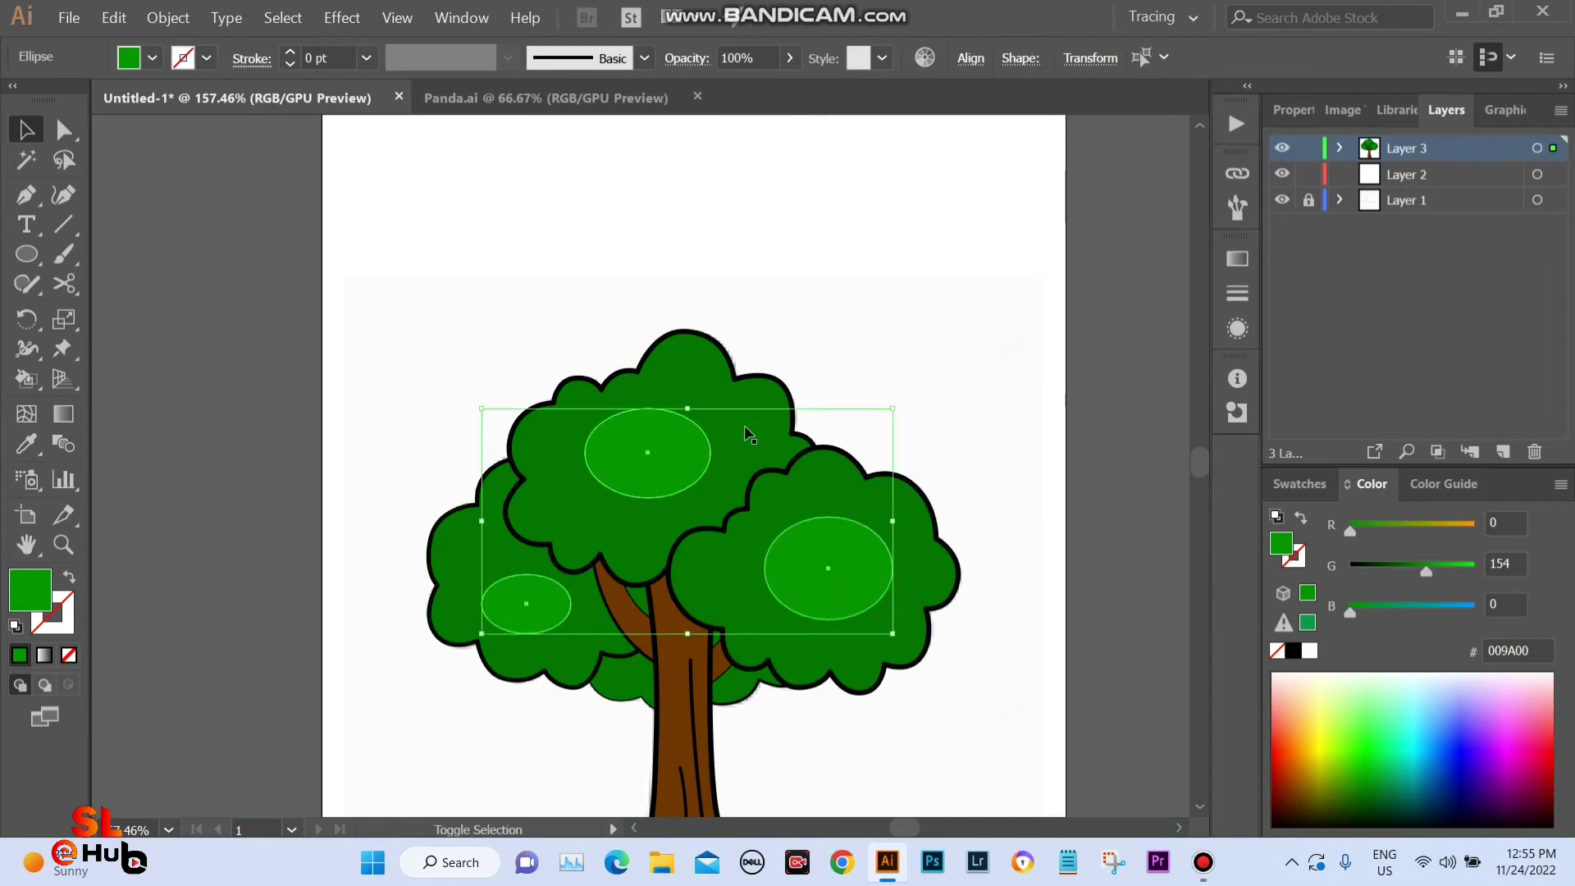
{"action": "left_click", "coordinate": [69, 639]}
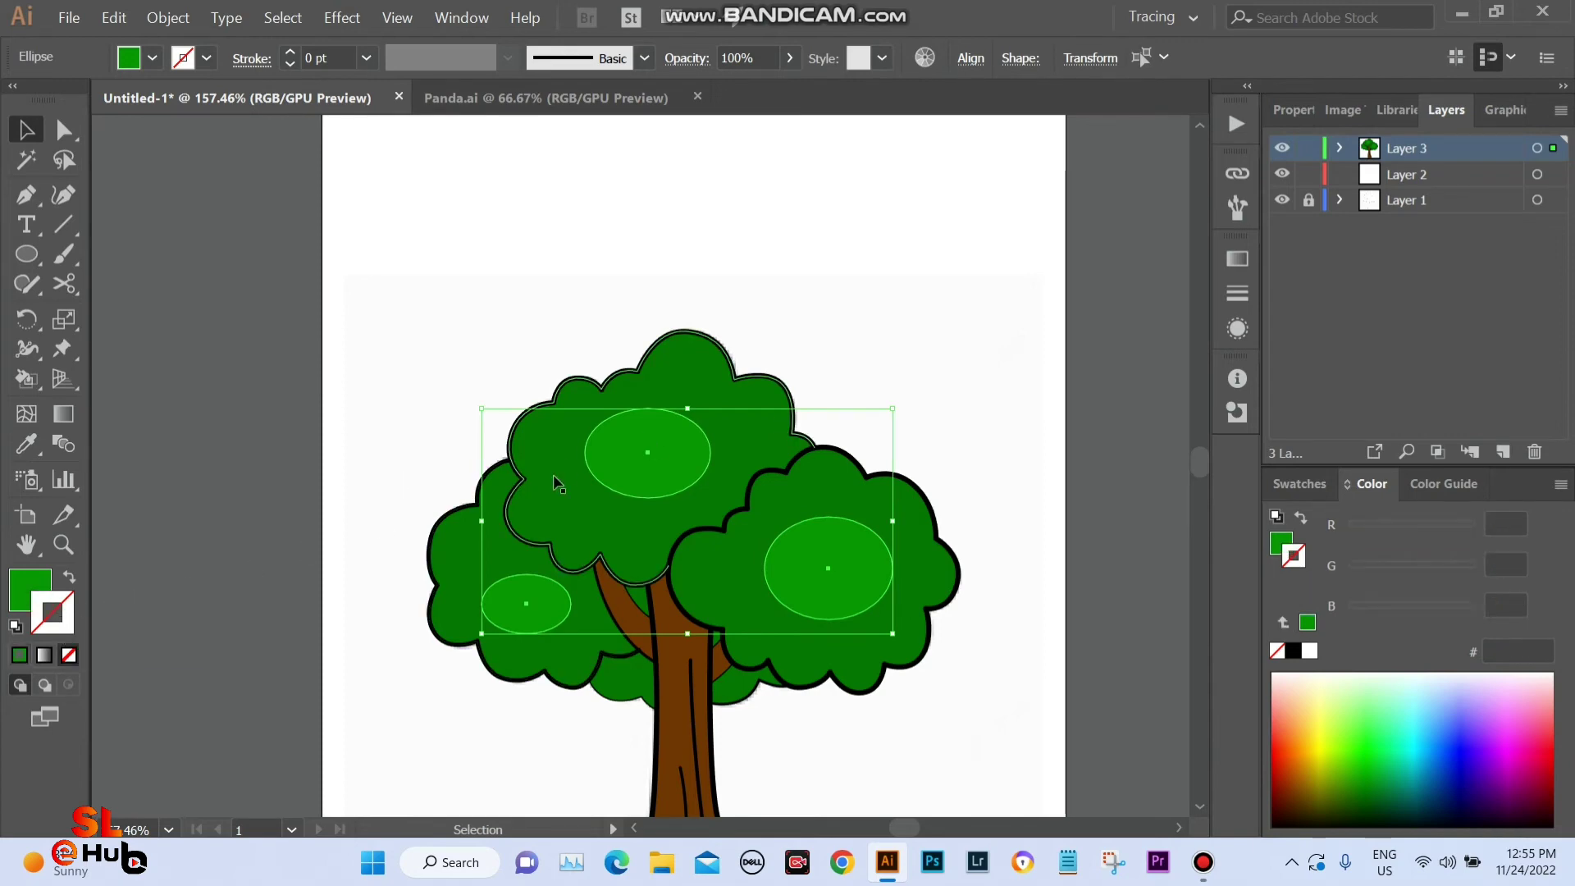
{"action": "left_click", "coordinate": [29, 600]}
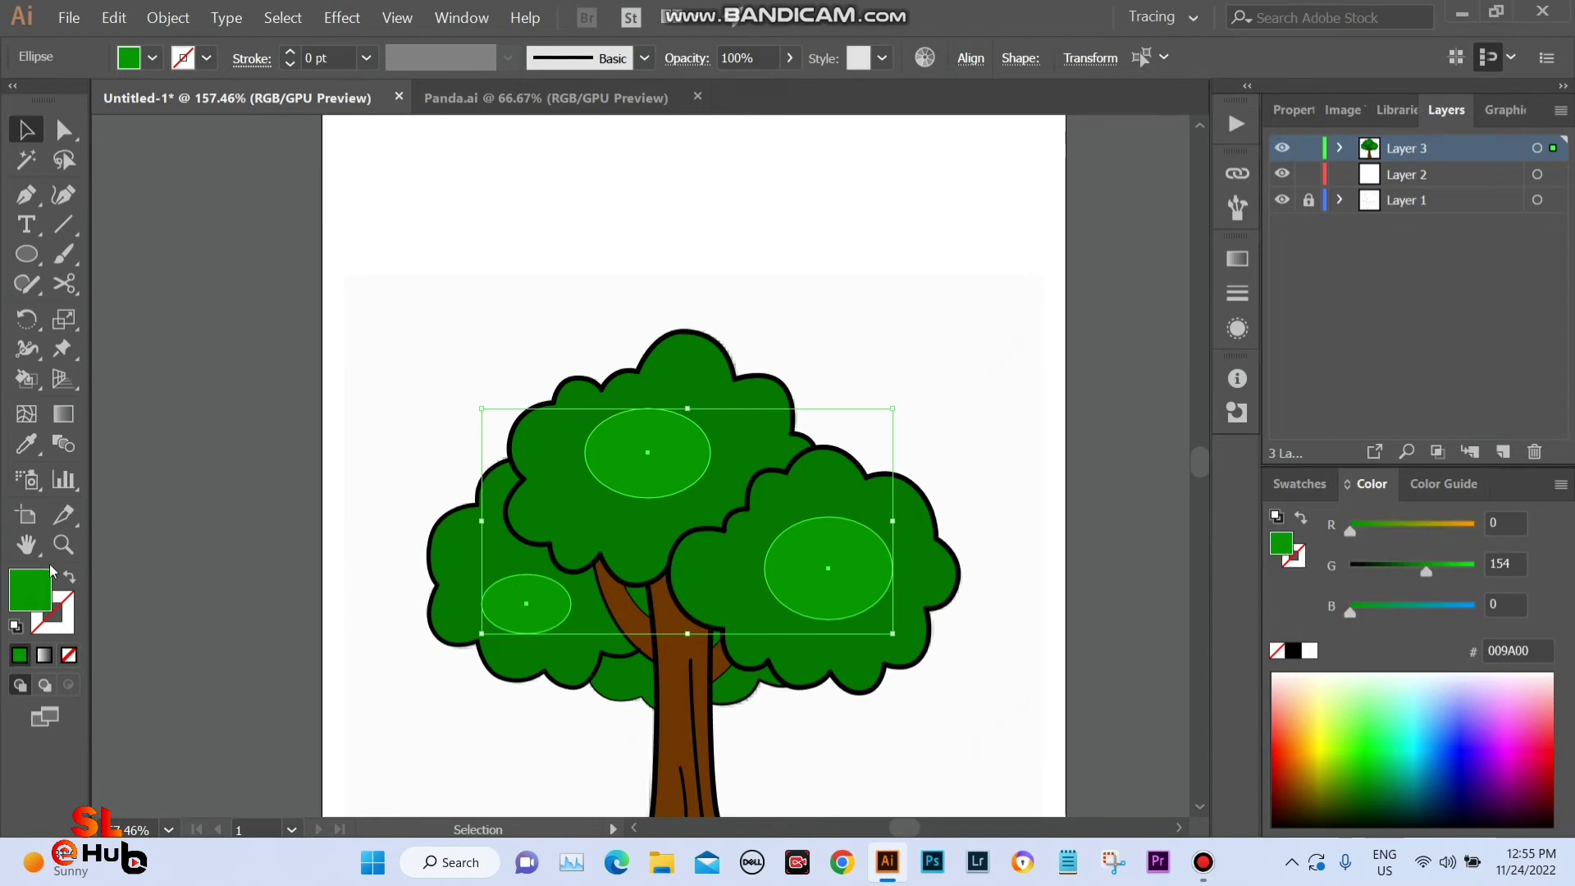
Apply a 44.2-pixel Gaussian Blur to the three highlight ovals.
{"action": "left_click", "coordinate": [341, 17]}
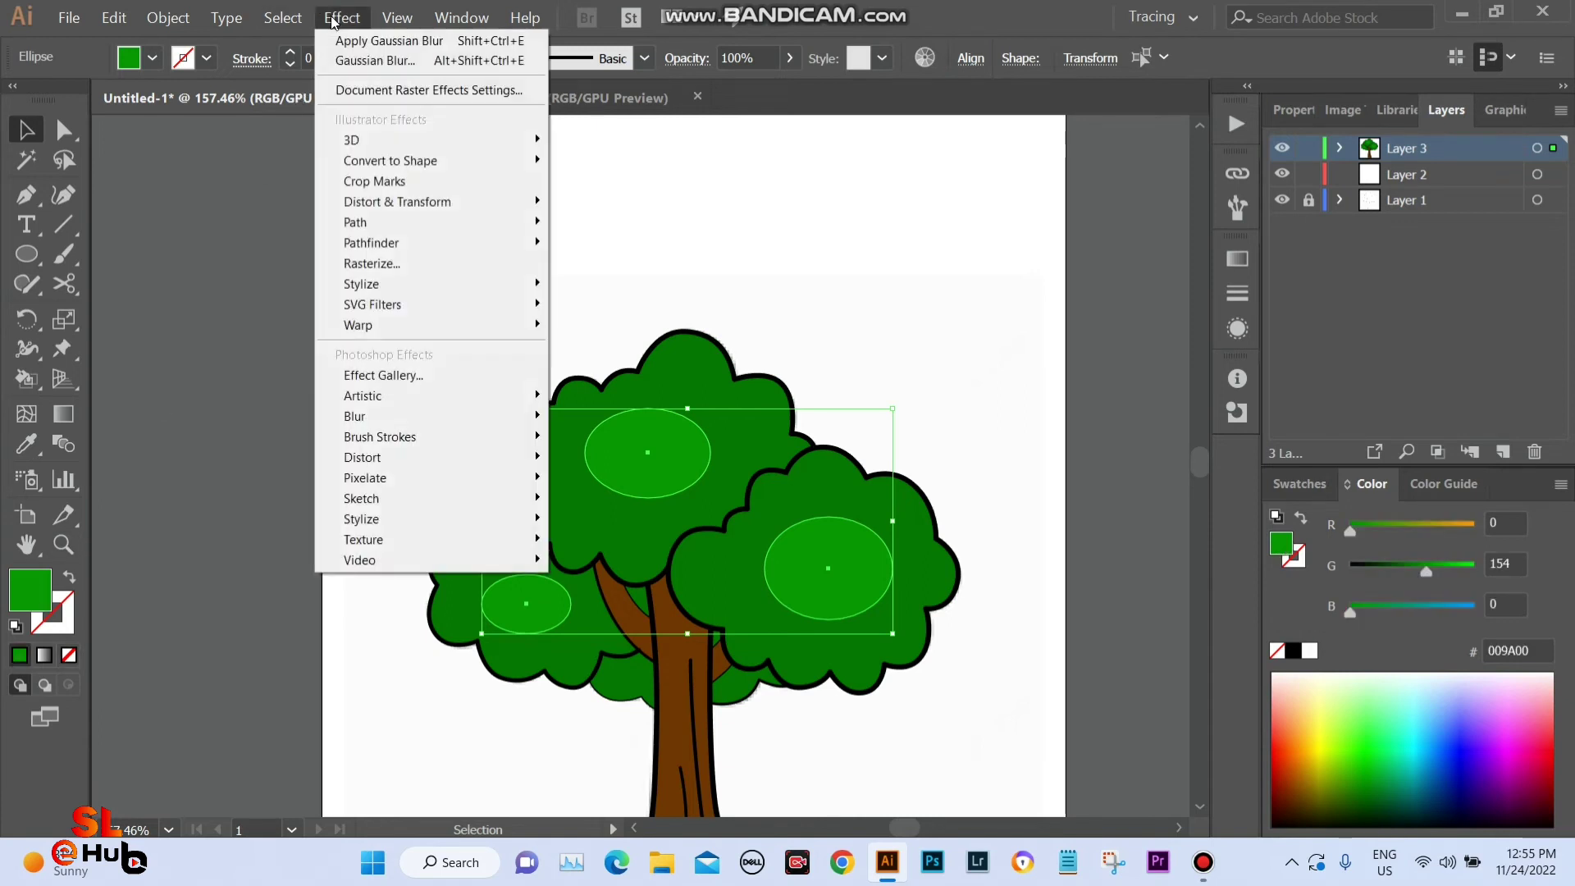
{"action": "mouse_move", "coordinate": [430, 416]}
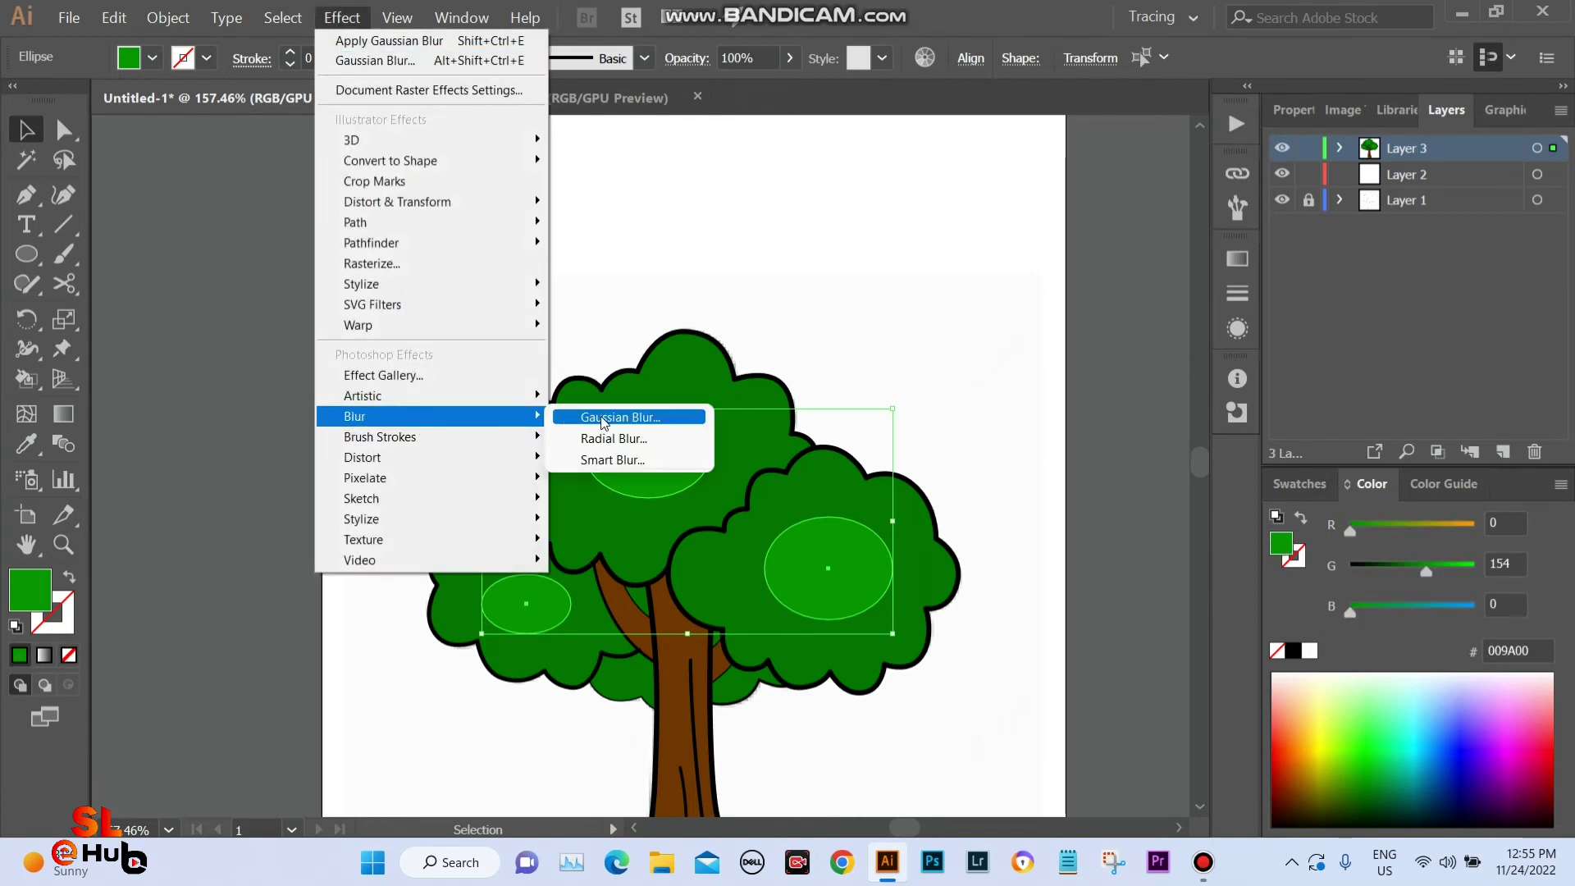
{"action": "left_click", "coordinate": [596, 420]}
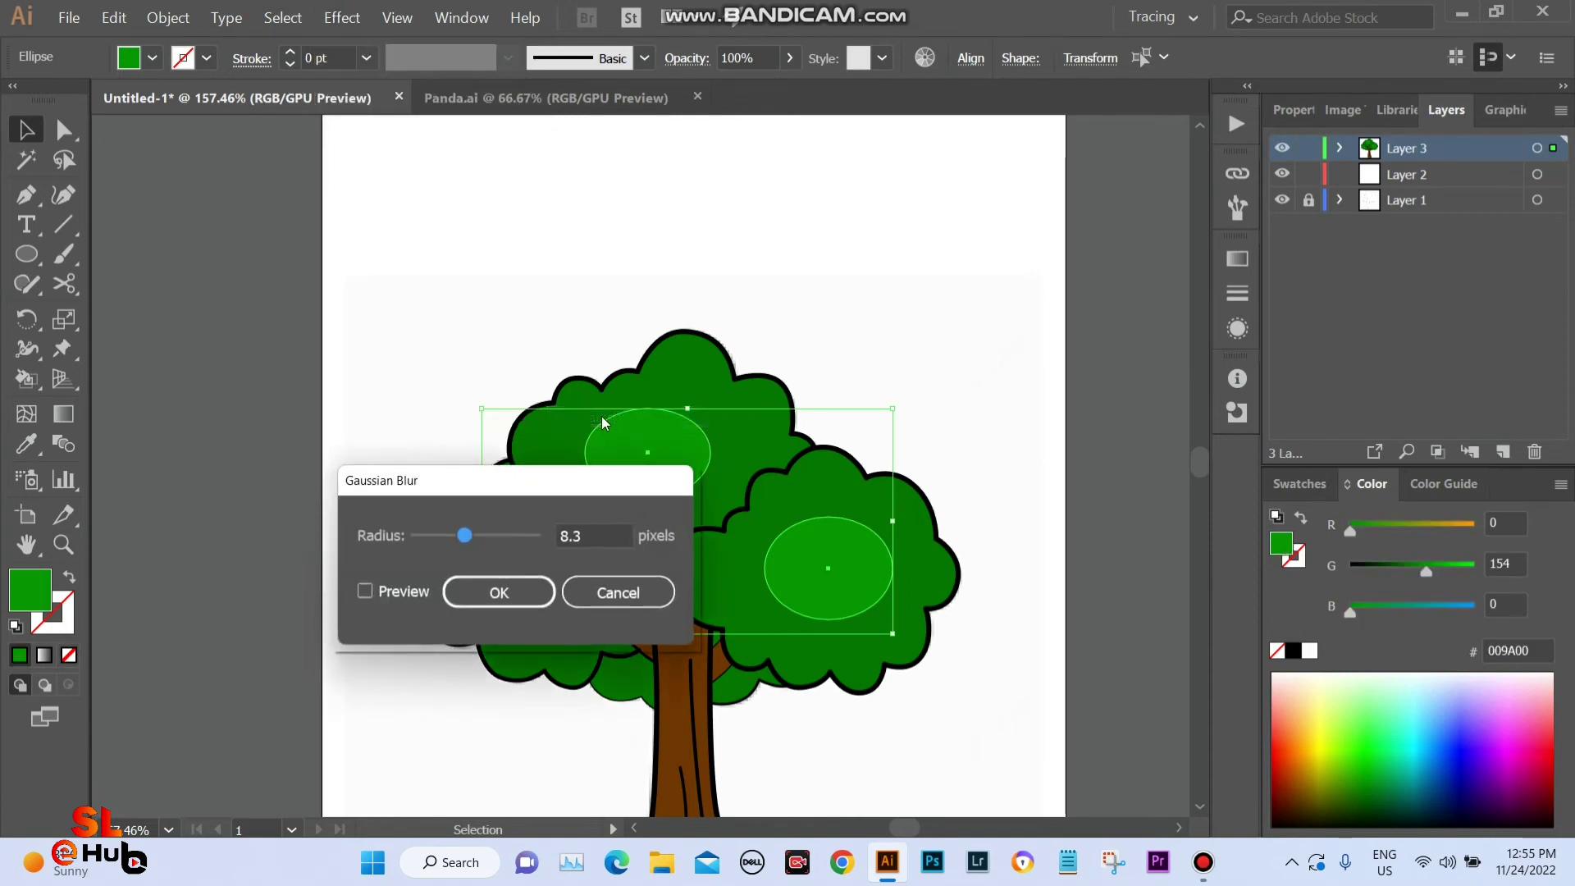
{"action": "left_click", "coordinate": [395, 597]}
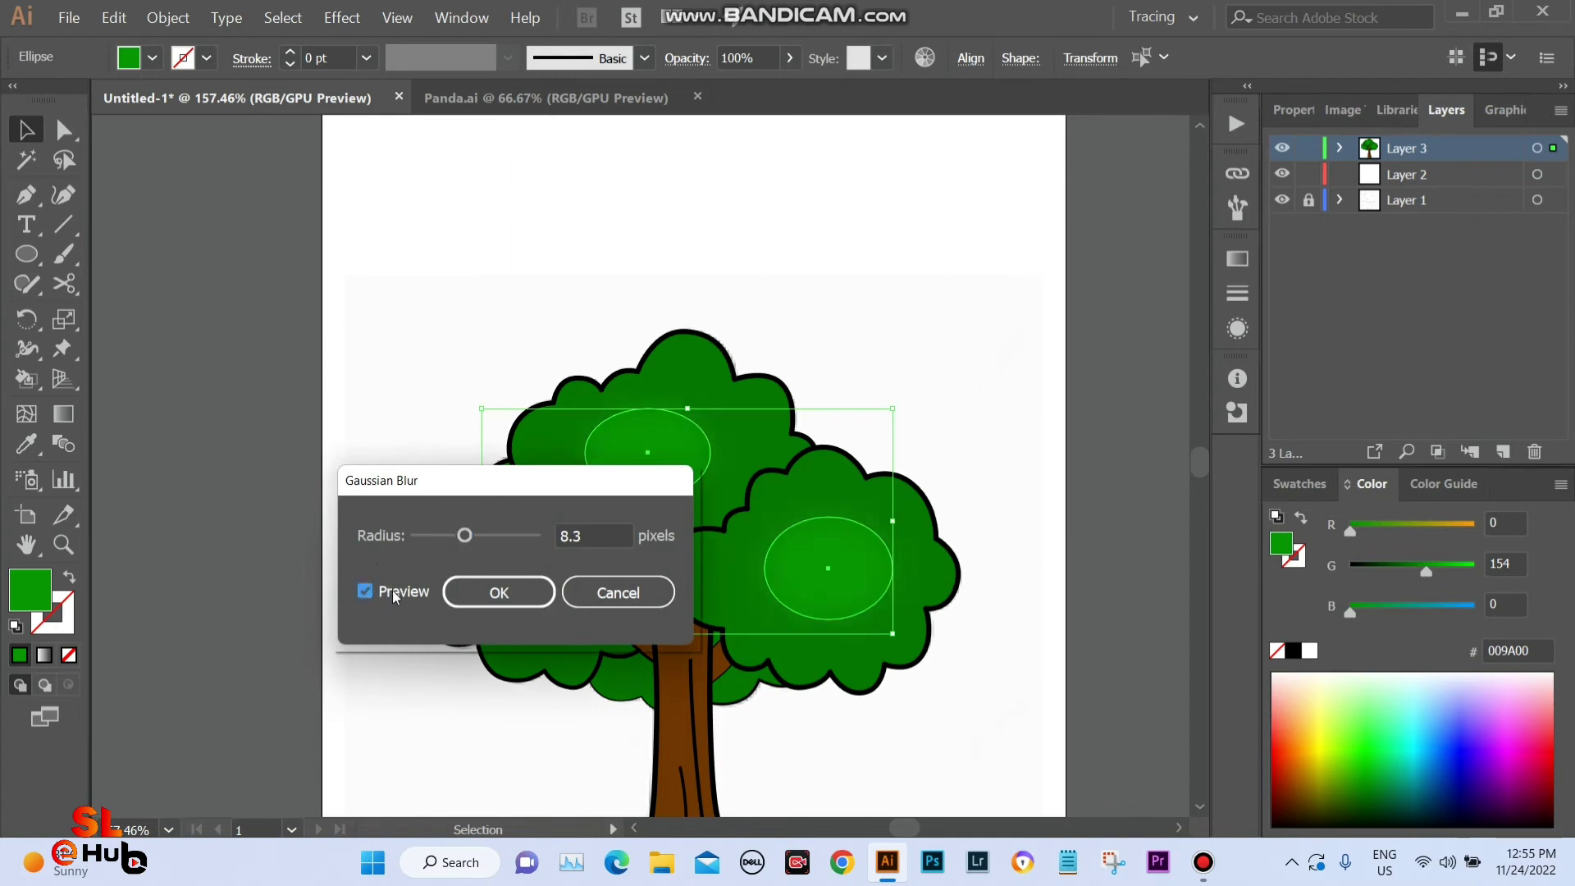
{"action": "left_click_drag", "start_coordinate": [514, 480], "coordinate": [367, 205]}
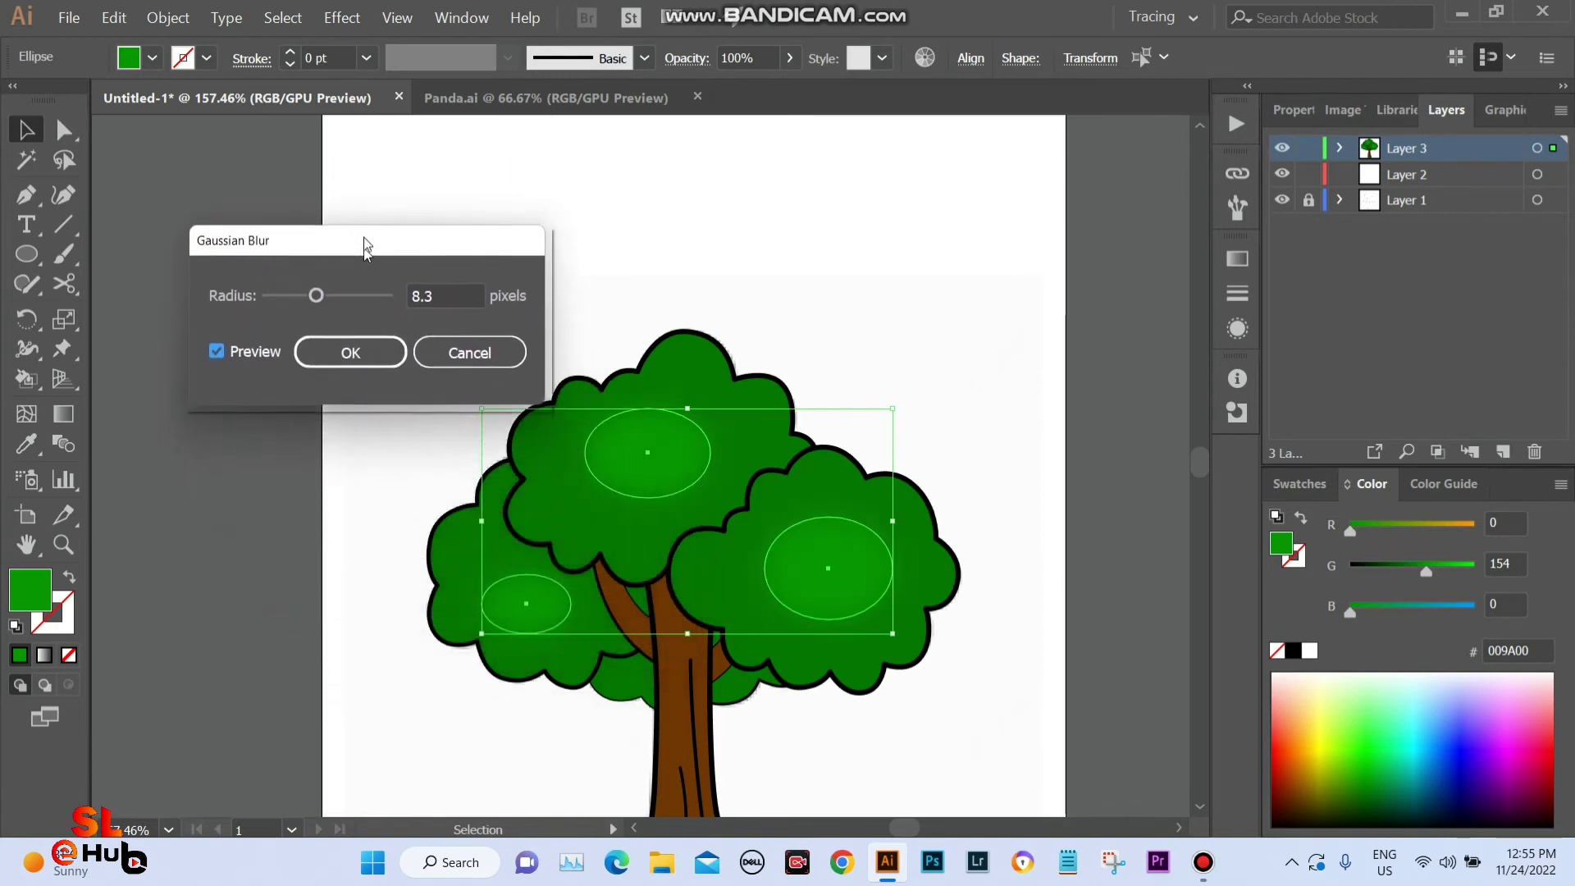
{"action": "mouse_move", "coordinate": [317, 259]}
{"action": "left_mouse_down"}
{"action": "mouse_move", "coordinate": [347, 259]}
{"action": "mouse_move", "coordinate": [286, 257]}
{"action": "mouse_move", "coordinate": [322, 261]}
{"action": "left_mouse_up"}
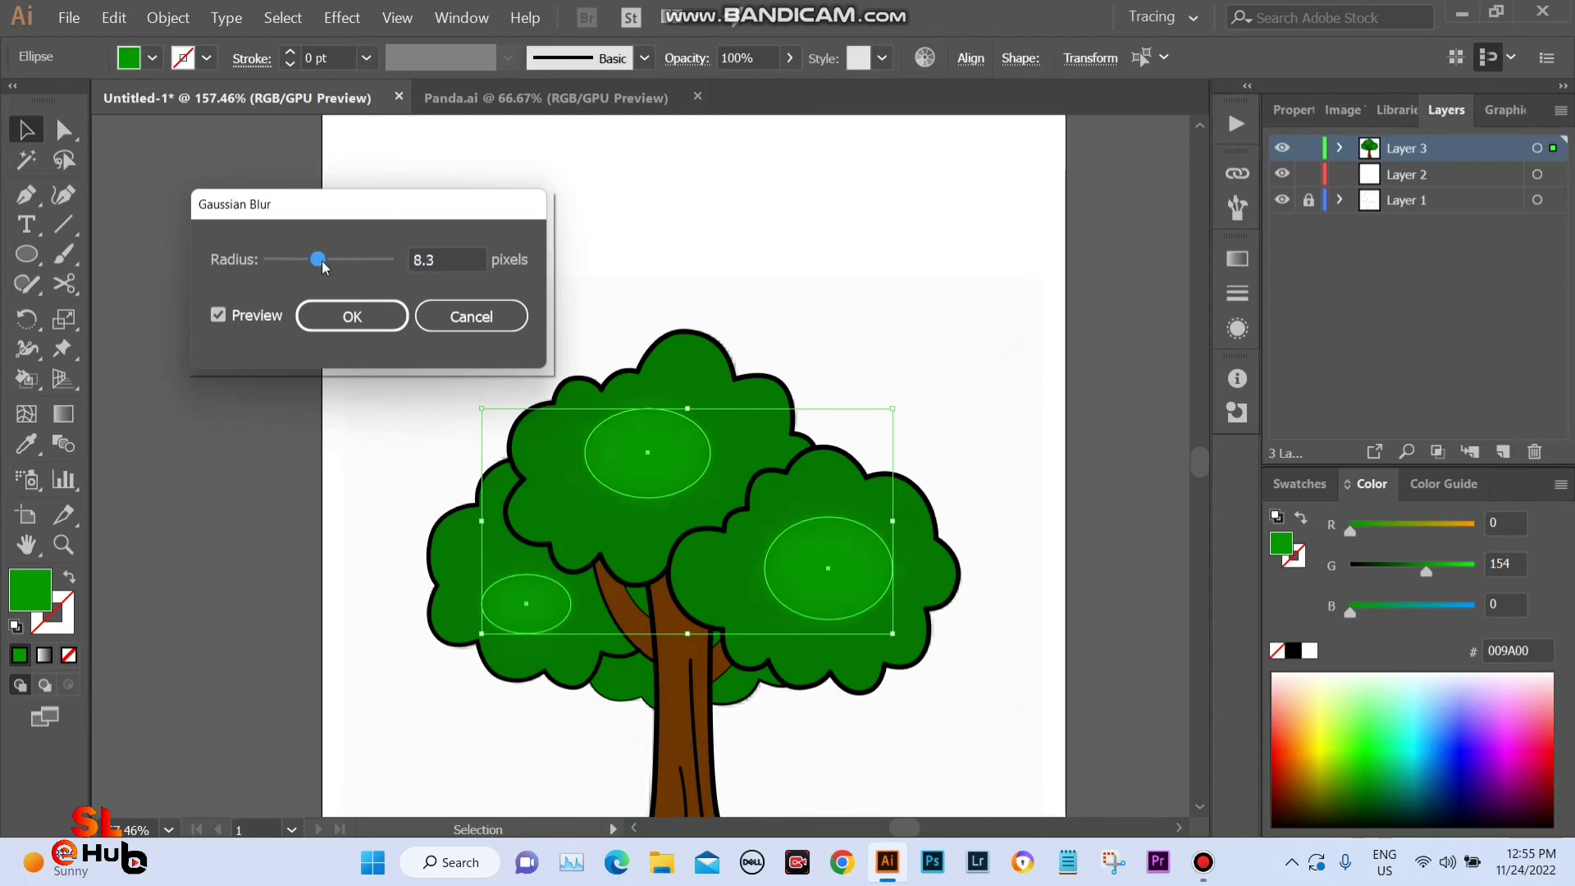
{"action": "left_click", "coordinate": [351, 317]}
Select the three blurred highlight ovals and darken their green slightly.
{"action": "left_click", "coordinate": [686, 271]}
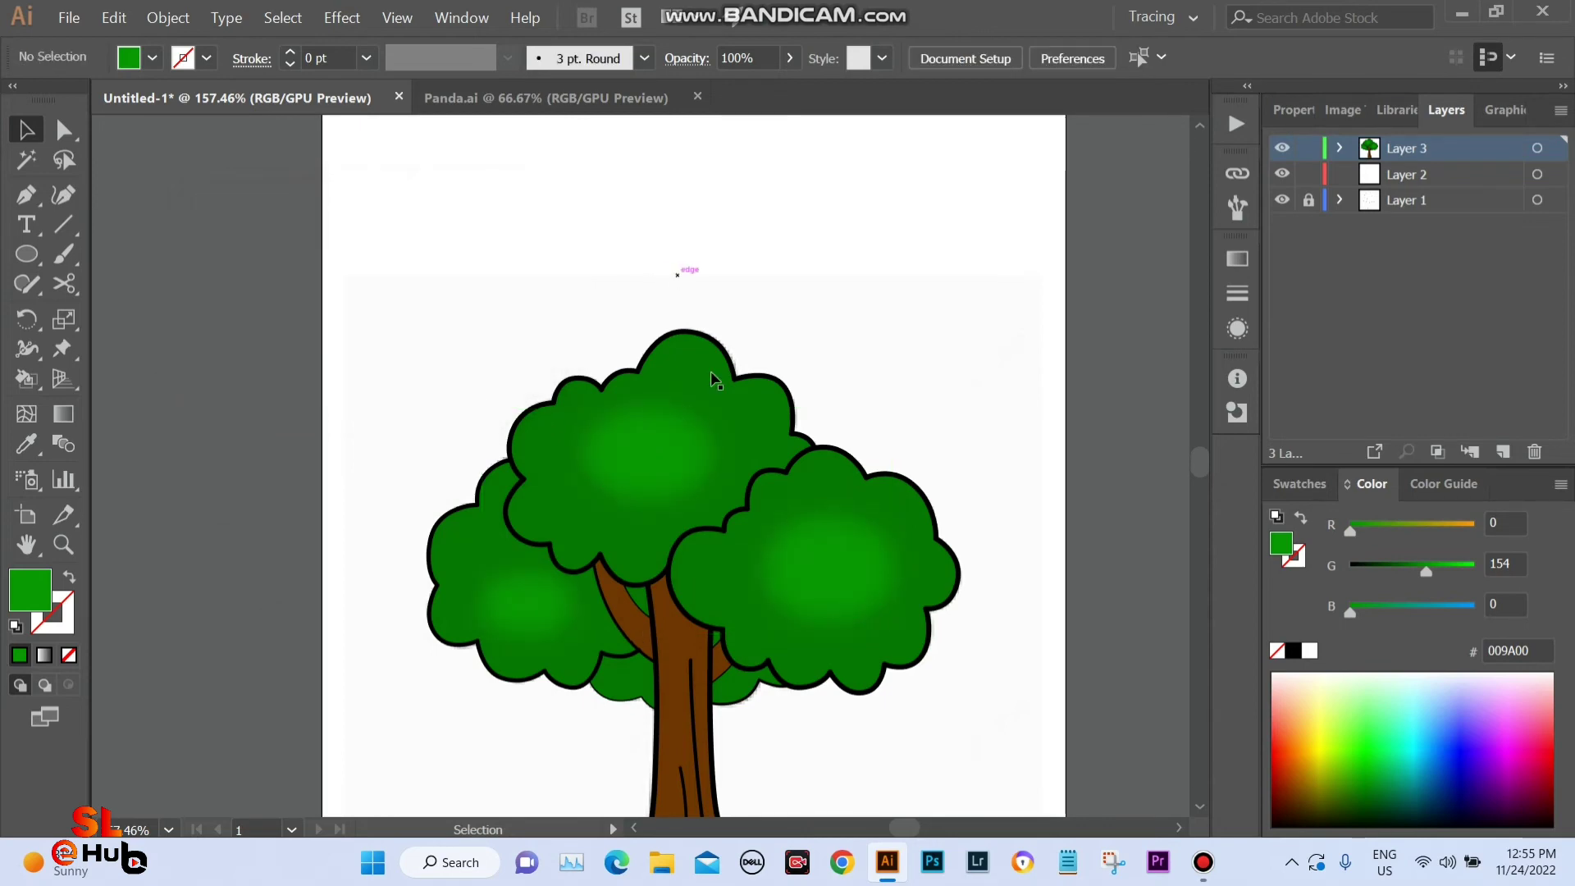
{"action": "left_click", "coordinate": [633, 469], "text": "alt"}
{"action": "left_click", "coordinate": [633, 469], "text": "alt"}
{"action": "left_click", "coordinate": [633, 468], "text": "alt"}
{"action": "left_click_drag", "start_coordinate": [574, 500], "coordinate": [574, 412]}
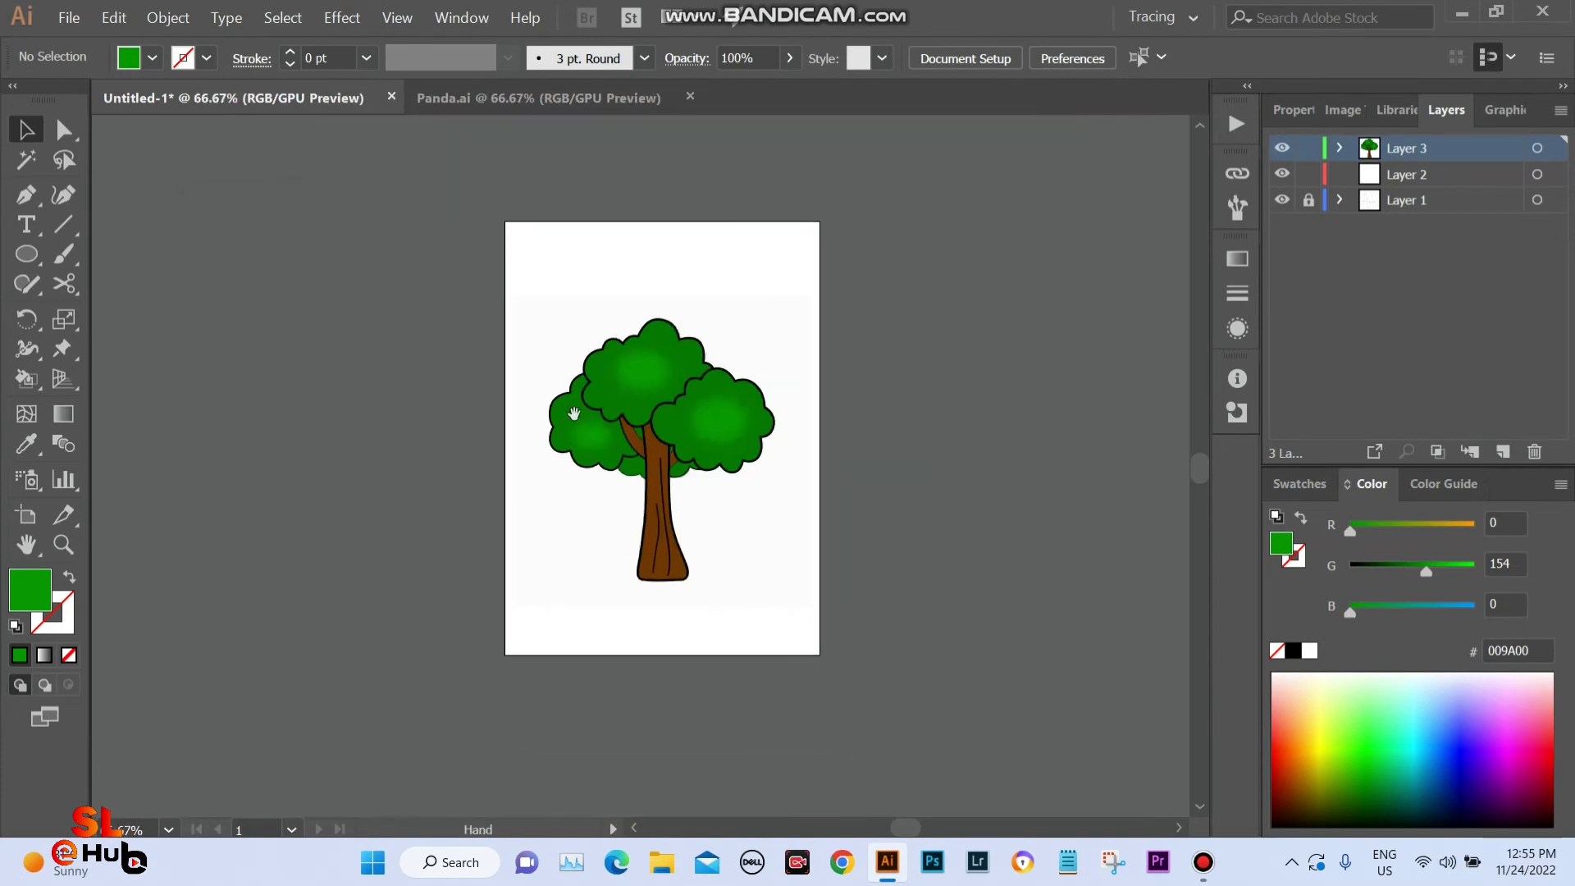
{"action": "left_click", "coordinate": [703, 417]}
{"action": "left_click", "coordinate": [642, 374], "text": "shift"}
{"action": "left_click", "coordinate": [592, 435], "text": "shift"}
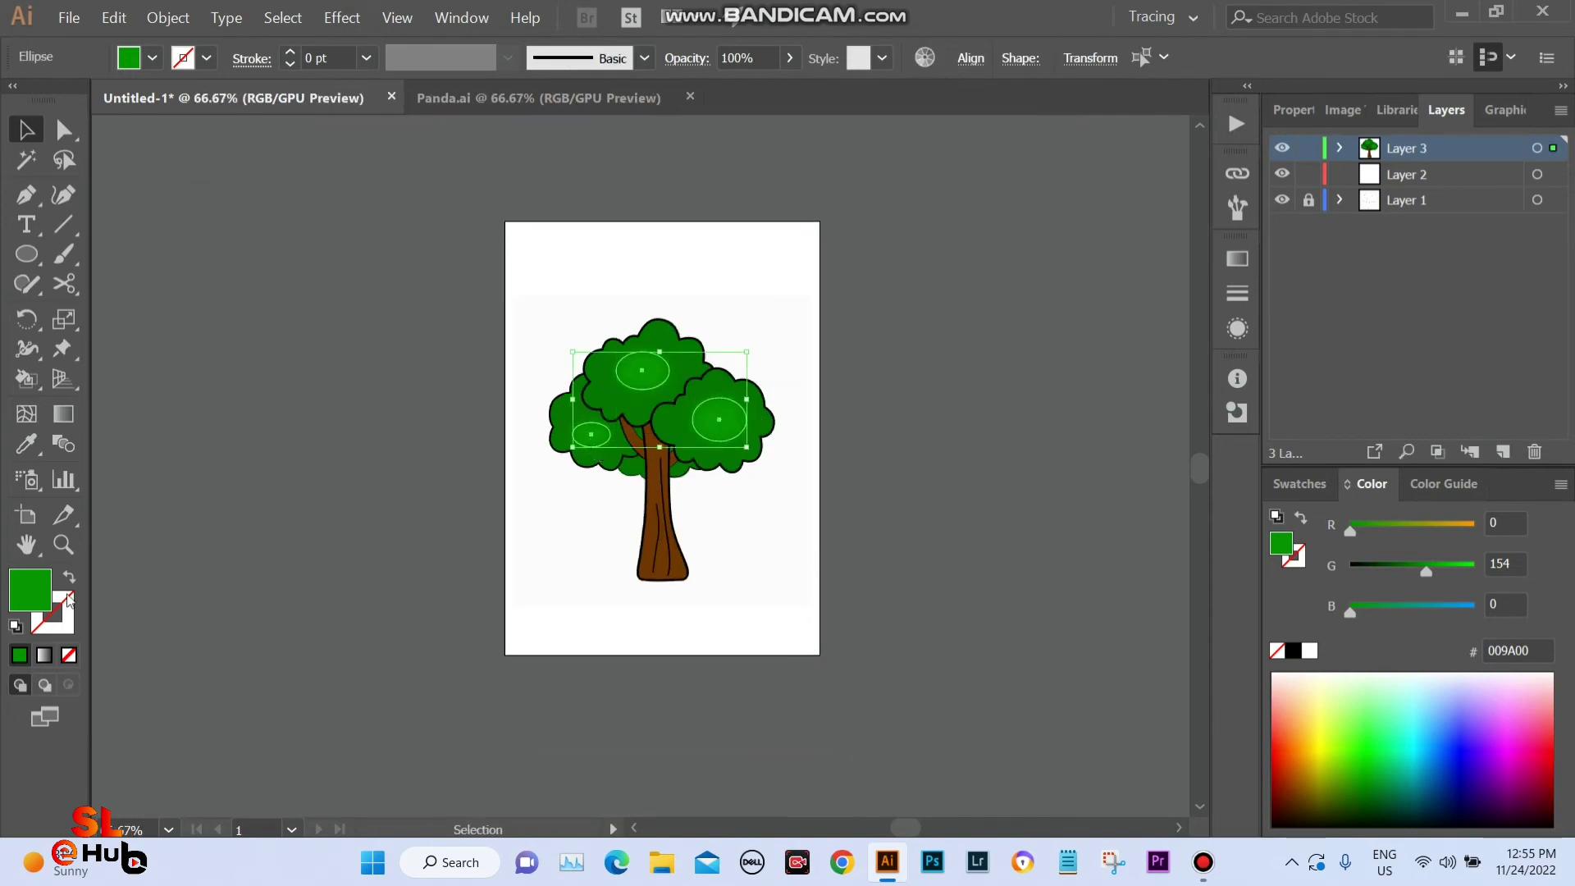
{"action": "left_click_drag", "start_coordinate": [1417, 566], "coordinate": [1423, 565]}
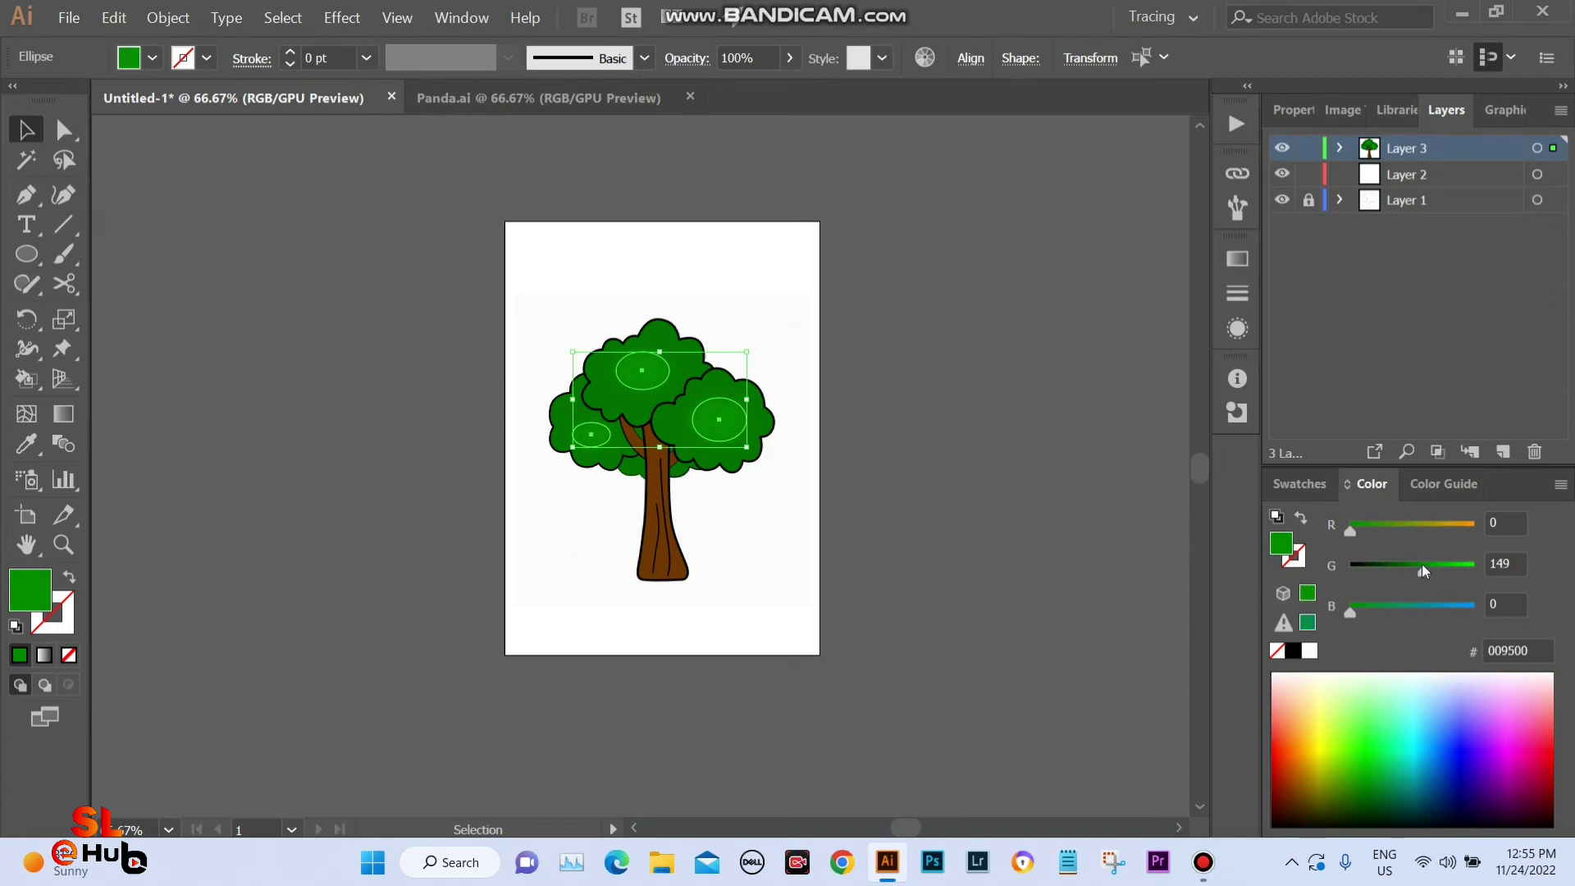
{"action": "left_click", "coordinate": [1004, 564]}
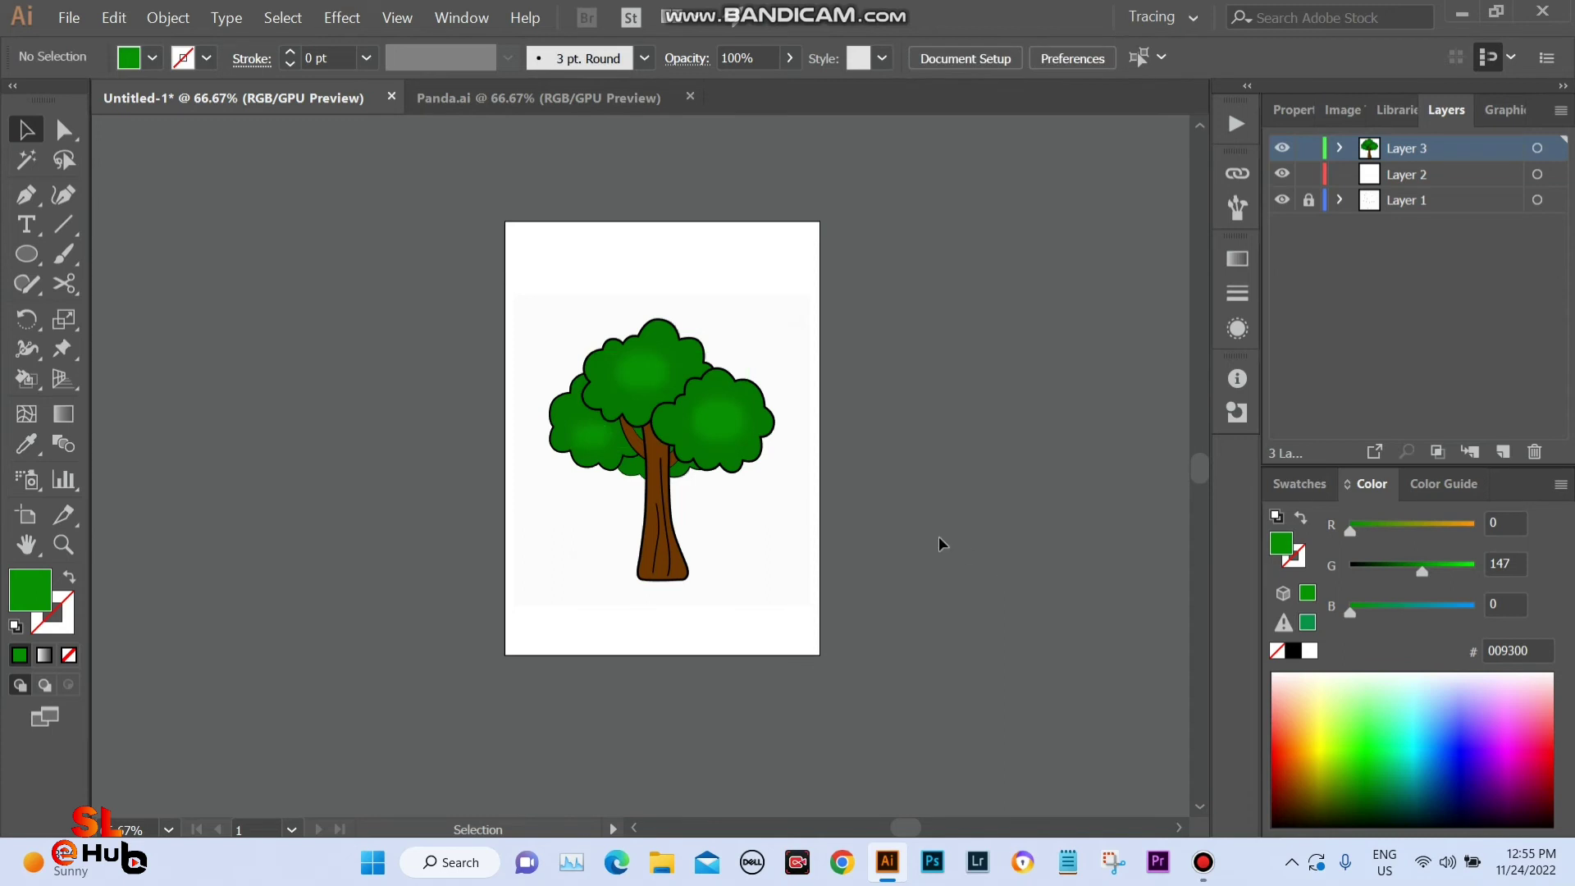
Select the whole tree and make Layer 2 the target layer.
{"action": "scroll", "coordinate": [863, 499], "scroll_direction": "up", "scroll_amount": 1}
{"action": "scroll", "coordinate": [853, 497], "scroll_direction": "up", "scroll_amount": 1}
{"action": "scroll", "coordinate": [837, 492], "scroll_direction": "up", "scroll_amount": 1}
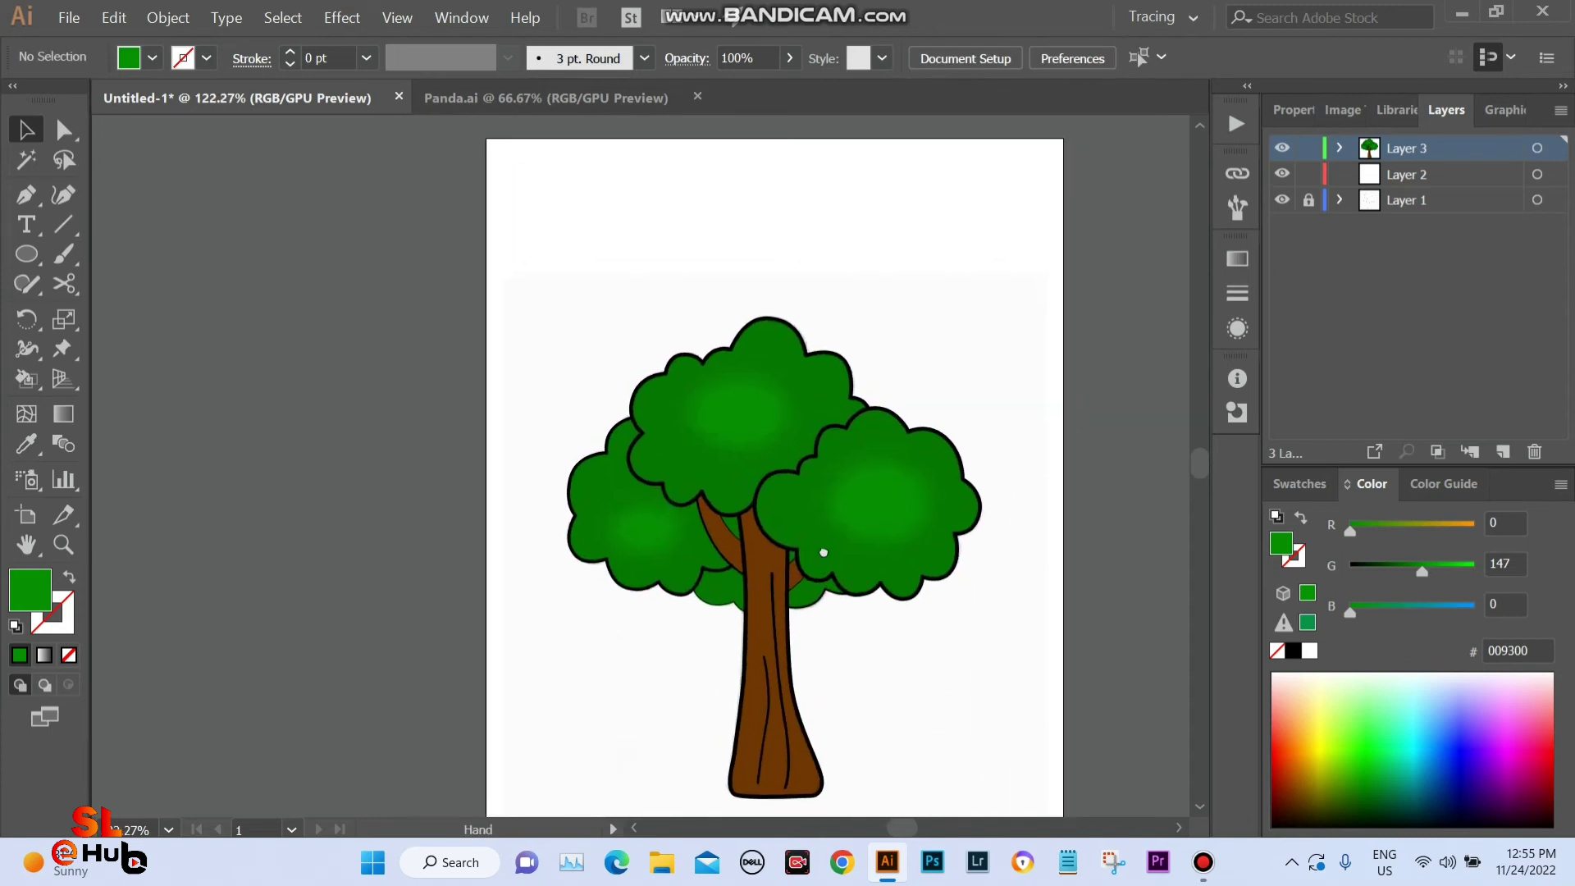
{"action": "scroll", "coordinate": [821, 491], "scroll_direction": "up", "scroll_amount": 1}
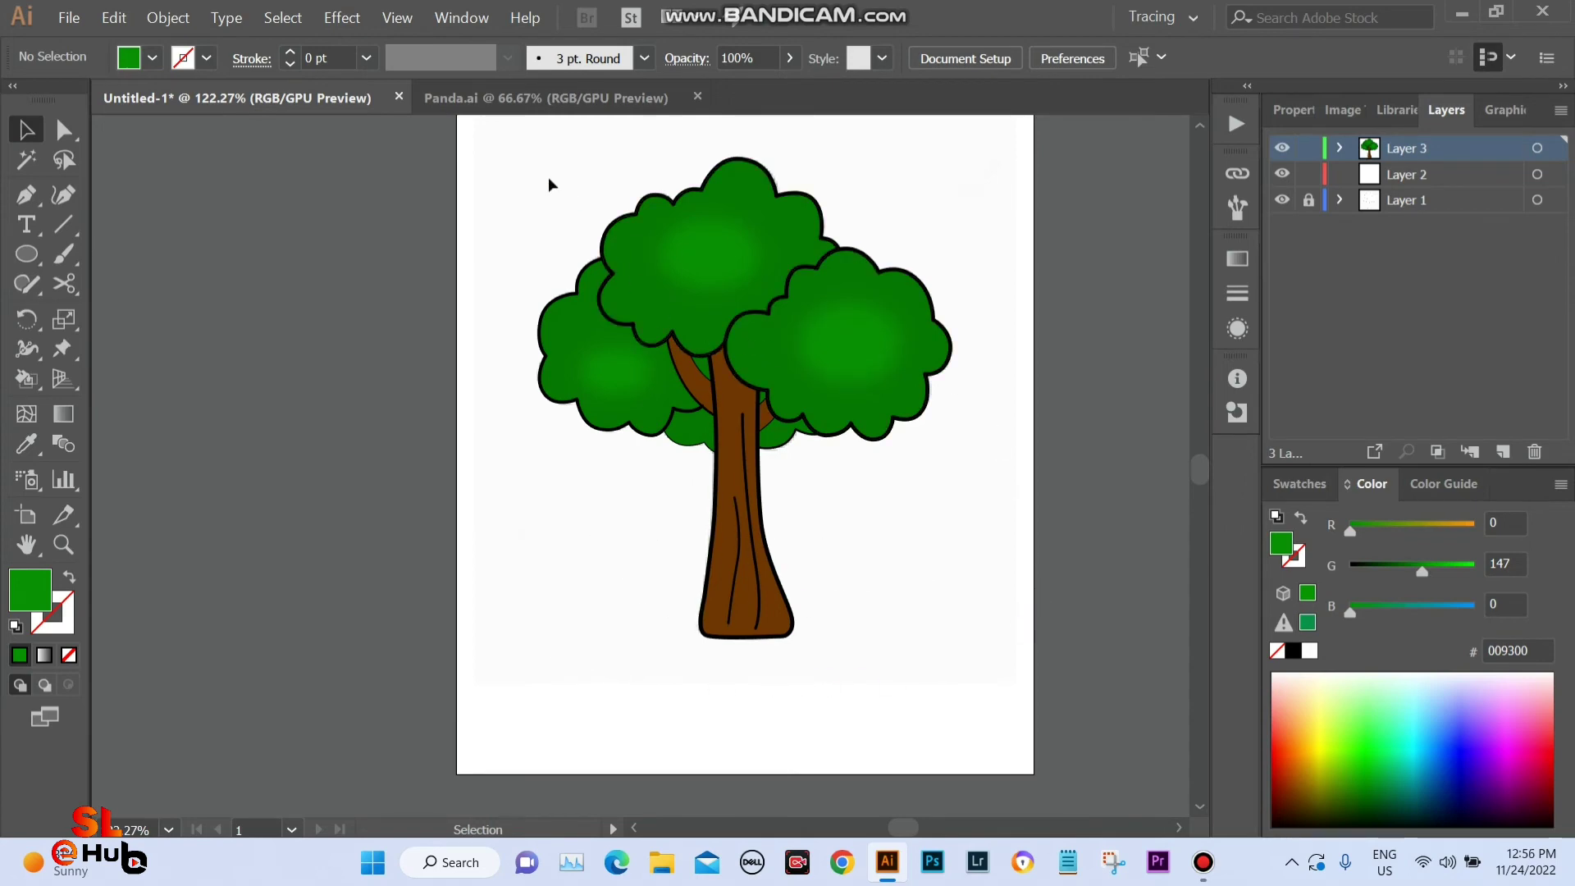
{"action": "left_click_drag", "start_coordinate": [528, 164], "coordinate": [971, 545]}
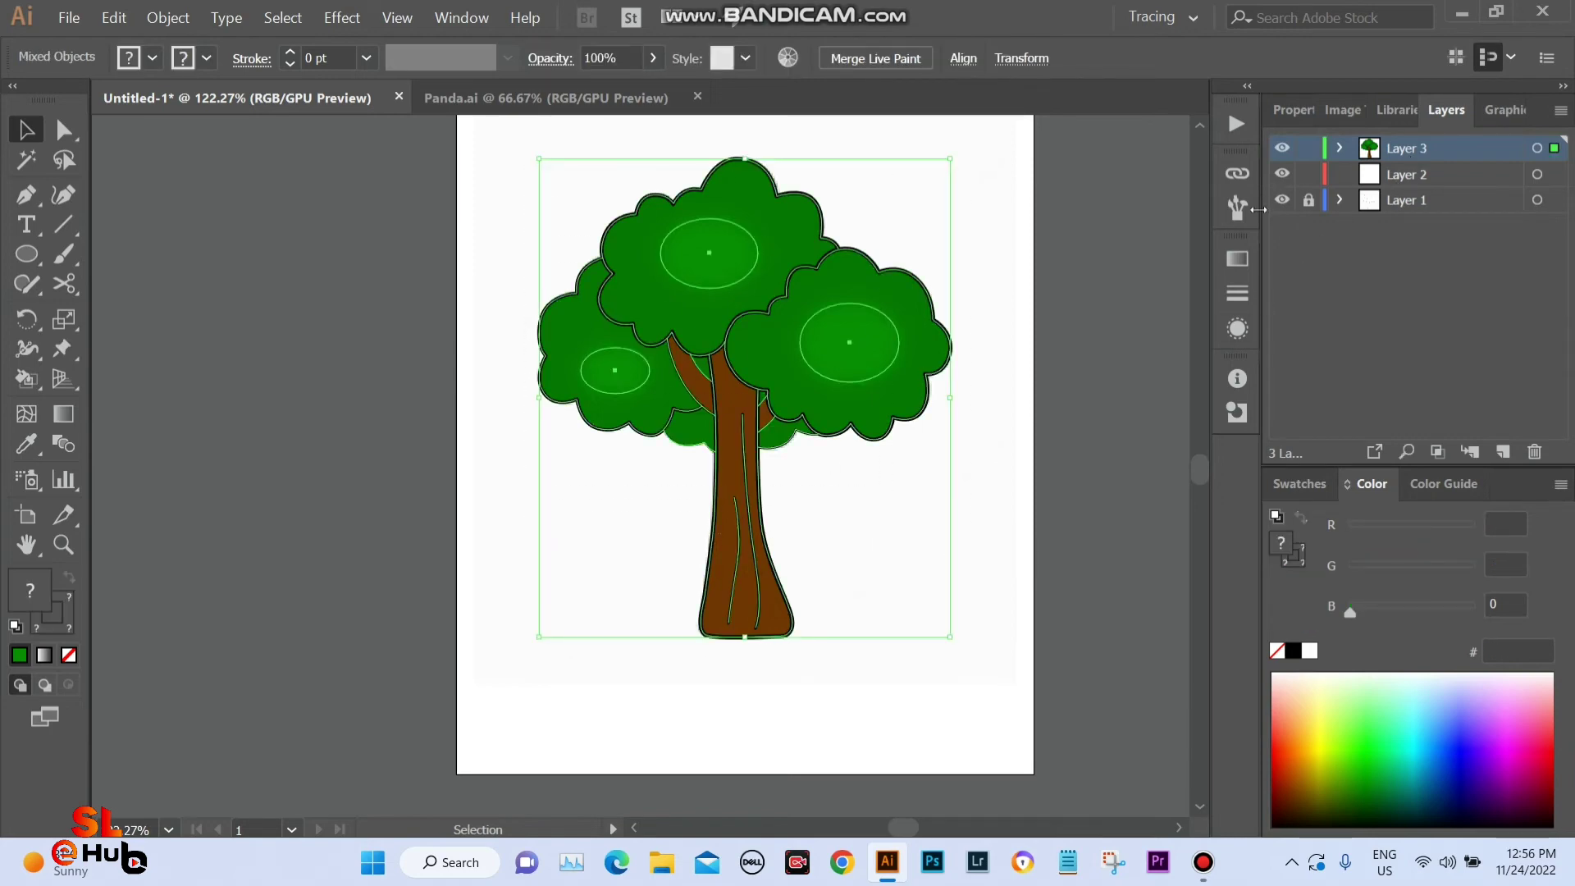
{"action": "left_click", "coordinate": [1115, 320]}
{"action": "left_click", "coordinate": [1427, 176]}
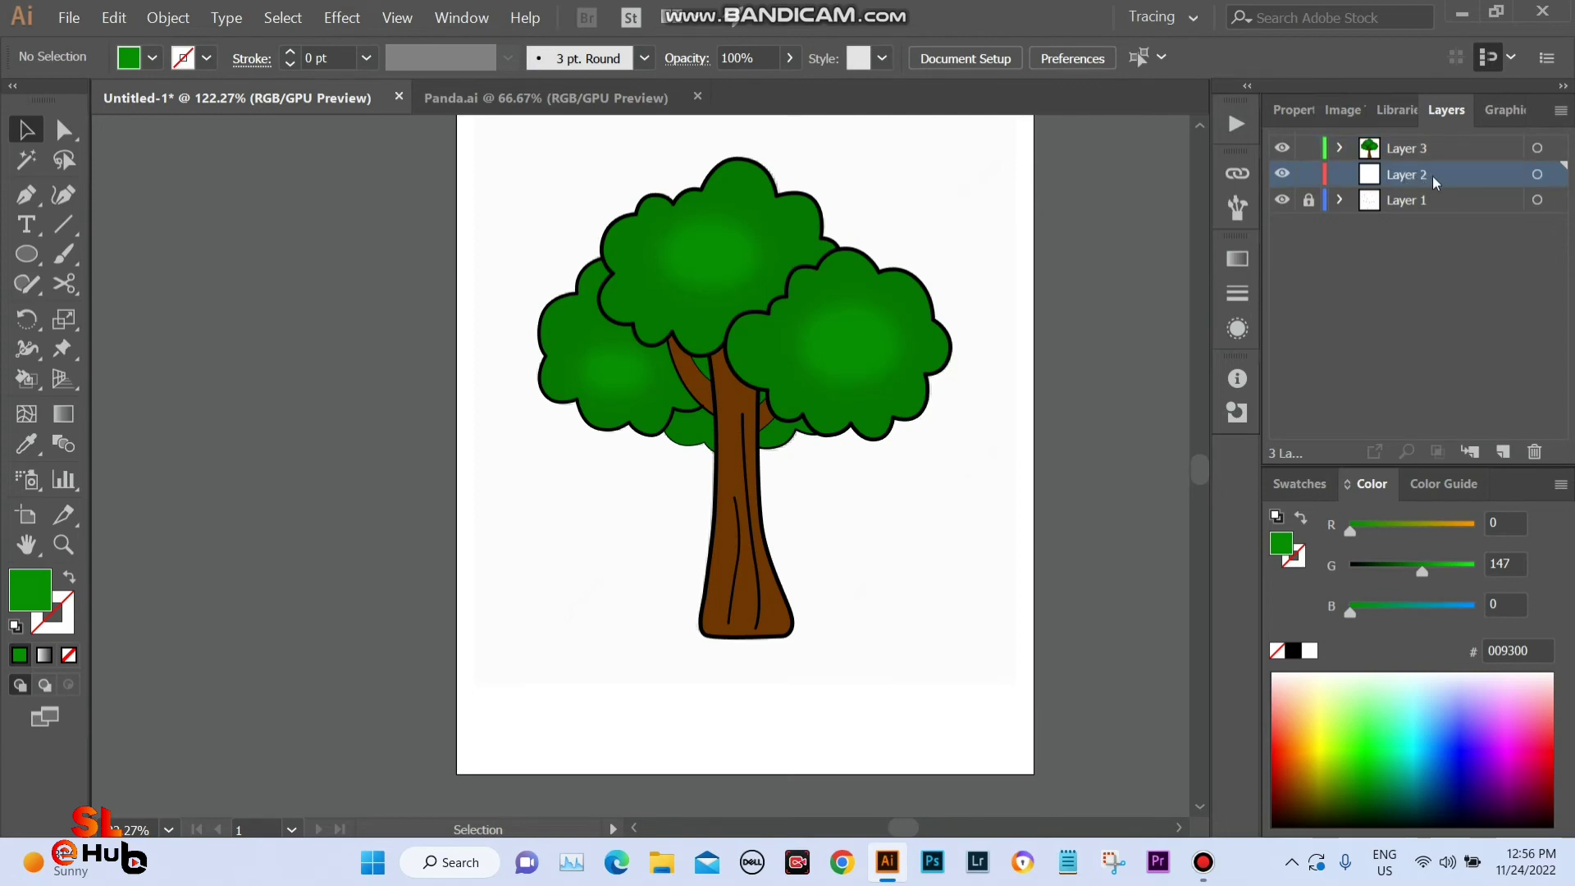
{"action": "left_click_drag", "start_coordinate": [537, 197], "coordinate": [1032, 545]}
{"action": "left_click", "coordinate": [1422, 178]}
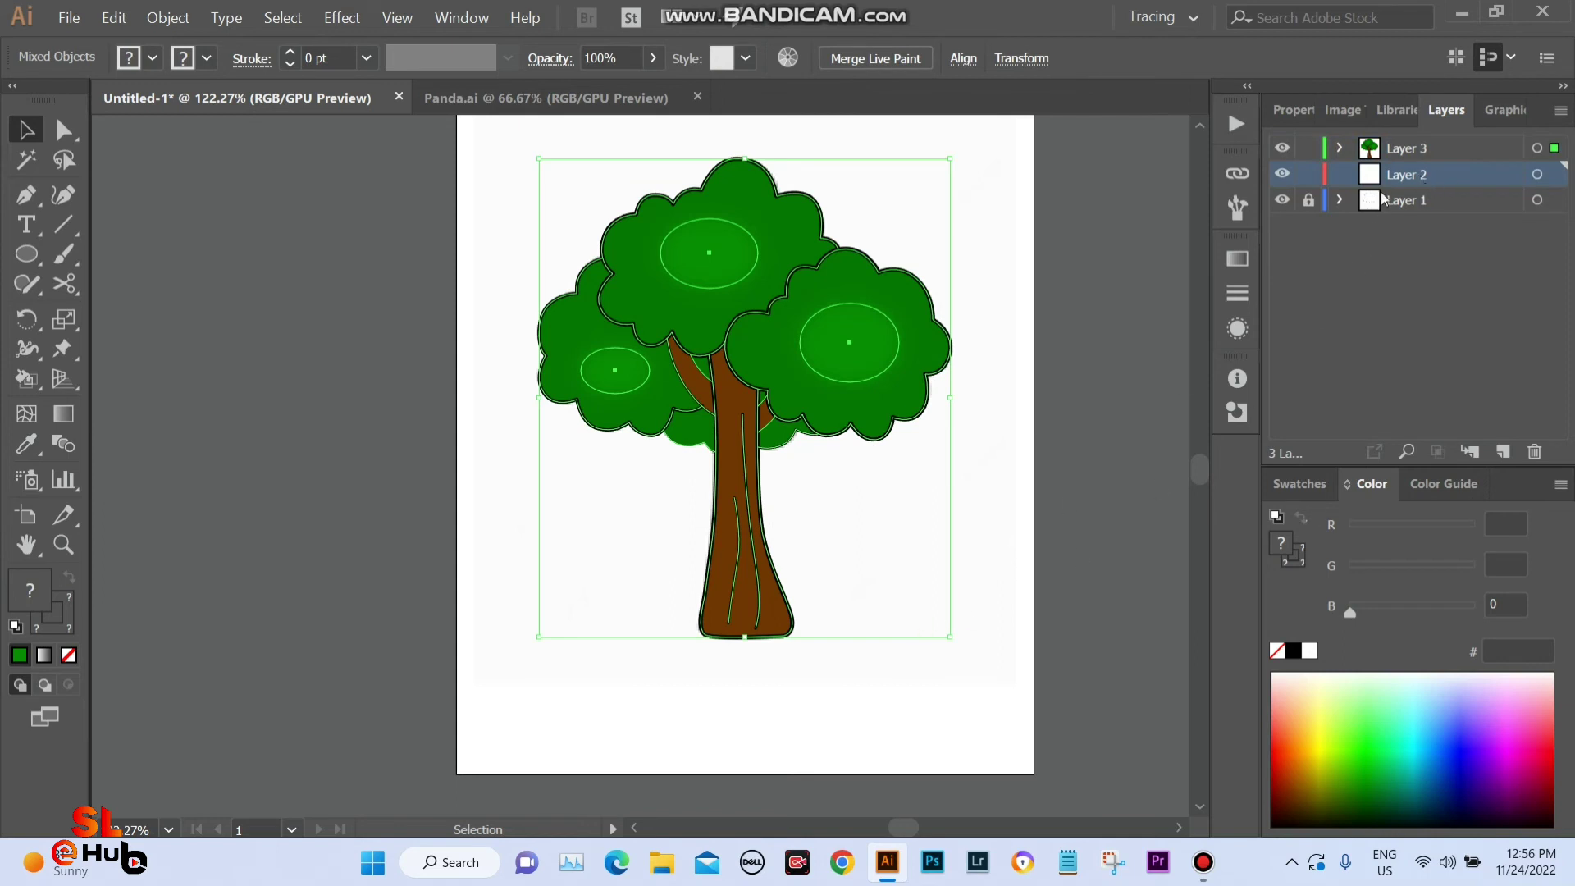
Draw a closed wavy ground shape beneath the trunk with the Pen tool and nudge it into place.
{"action": "left_click", "coordinate": [25, 194]}
{"action": "left_click", "coordinate": [649, 586]}
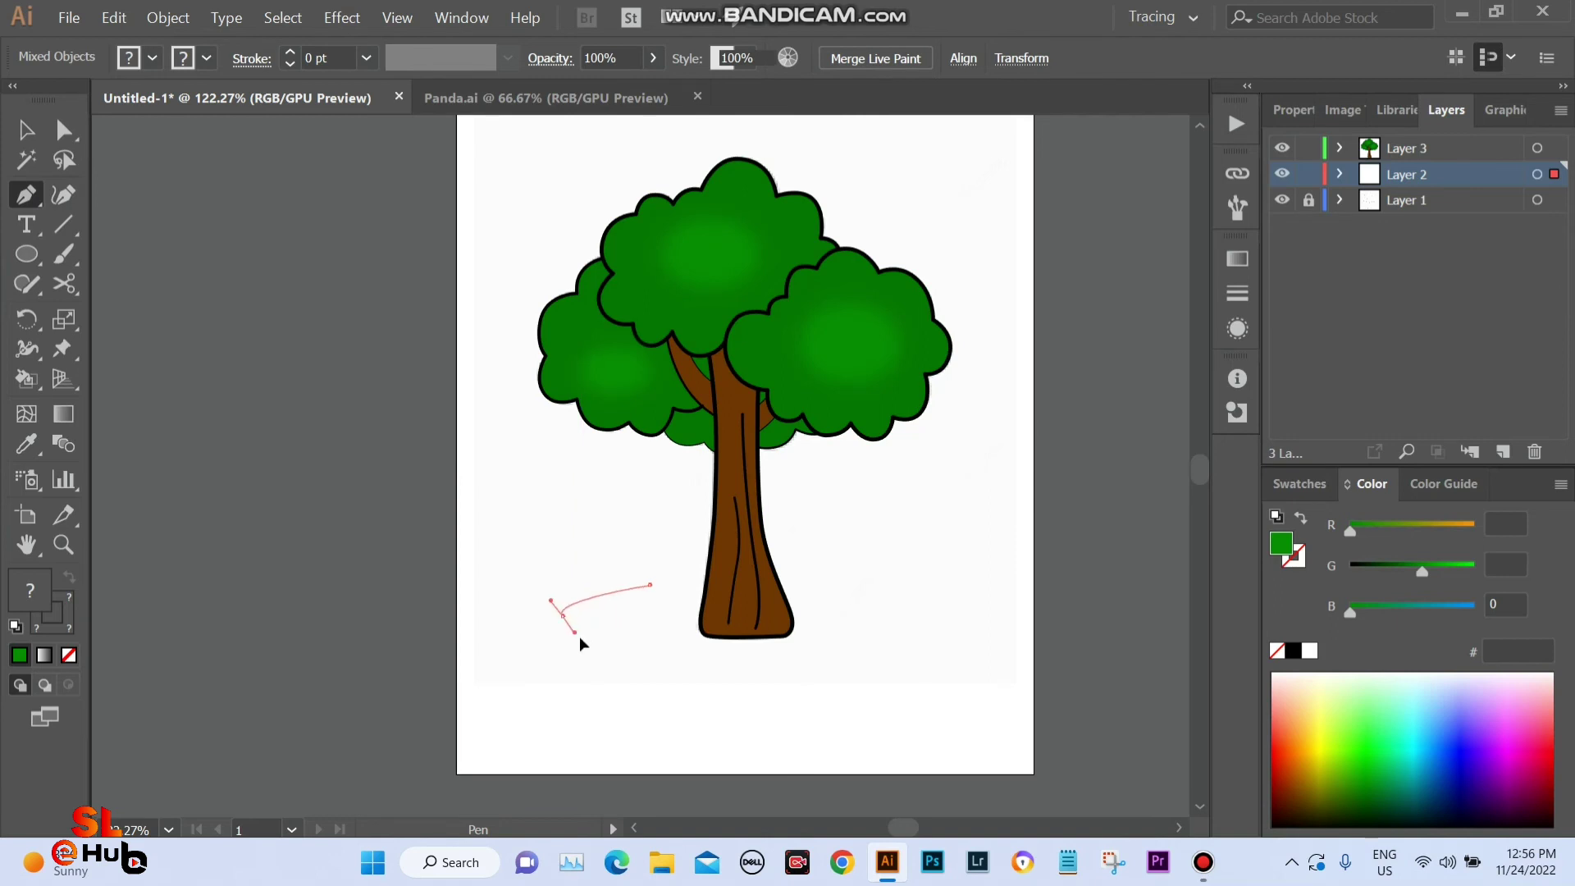
{"action": "mouse_move", "coordinate": [559, 608]}
{"action": "left_mouse_down"}
{"action": "mouse_move", "coordinate": [619, 659]}
{"action": "mouse_move", "coordinate": [577, 686]}
{"action": "mouse_move", "coordinate": [734, 702]}
{"action": "left_mouse_up"}
{"action": "mouse_move", "coordinate": [838, 700]}
{"action": "left_mouse_down"}
{"action": "mouse_move", "coordinate": [818, 656]}
{"action": "mouse_move", "coordinate": [921, 643]}
{"action": "mouse_move", "coordinate": [868, 591]}
{"action": "mouse_move", "coordinate": [774, 566]}
{"action": "left_mouse_up"}
{"action": "left_click_drag", "start_coordinate": [650, 585], "coordinate": [524, 589]}
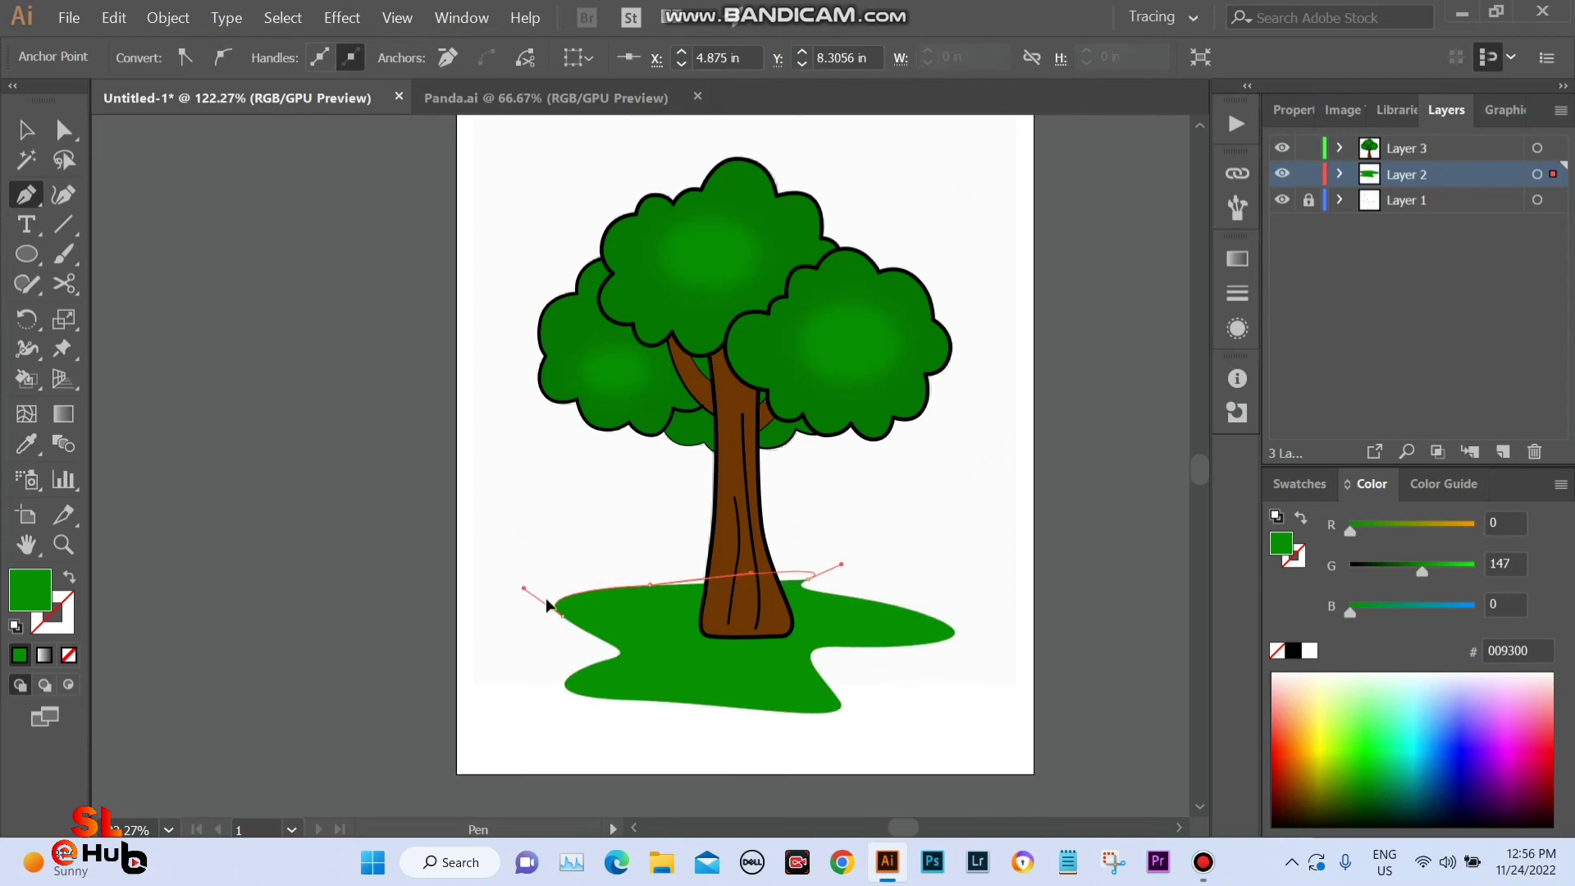
{"action": "left_click", "coordinate": [26, 129]}
{"action": "left_click", "coordinate": [272, 372]}
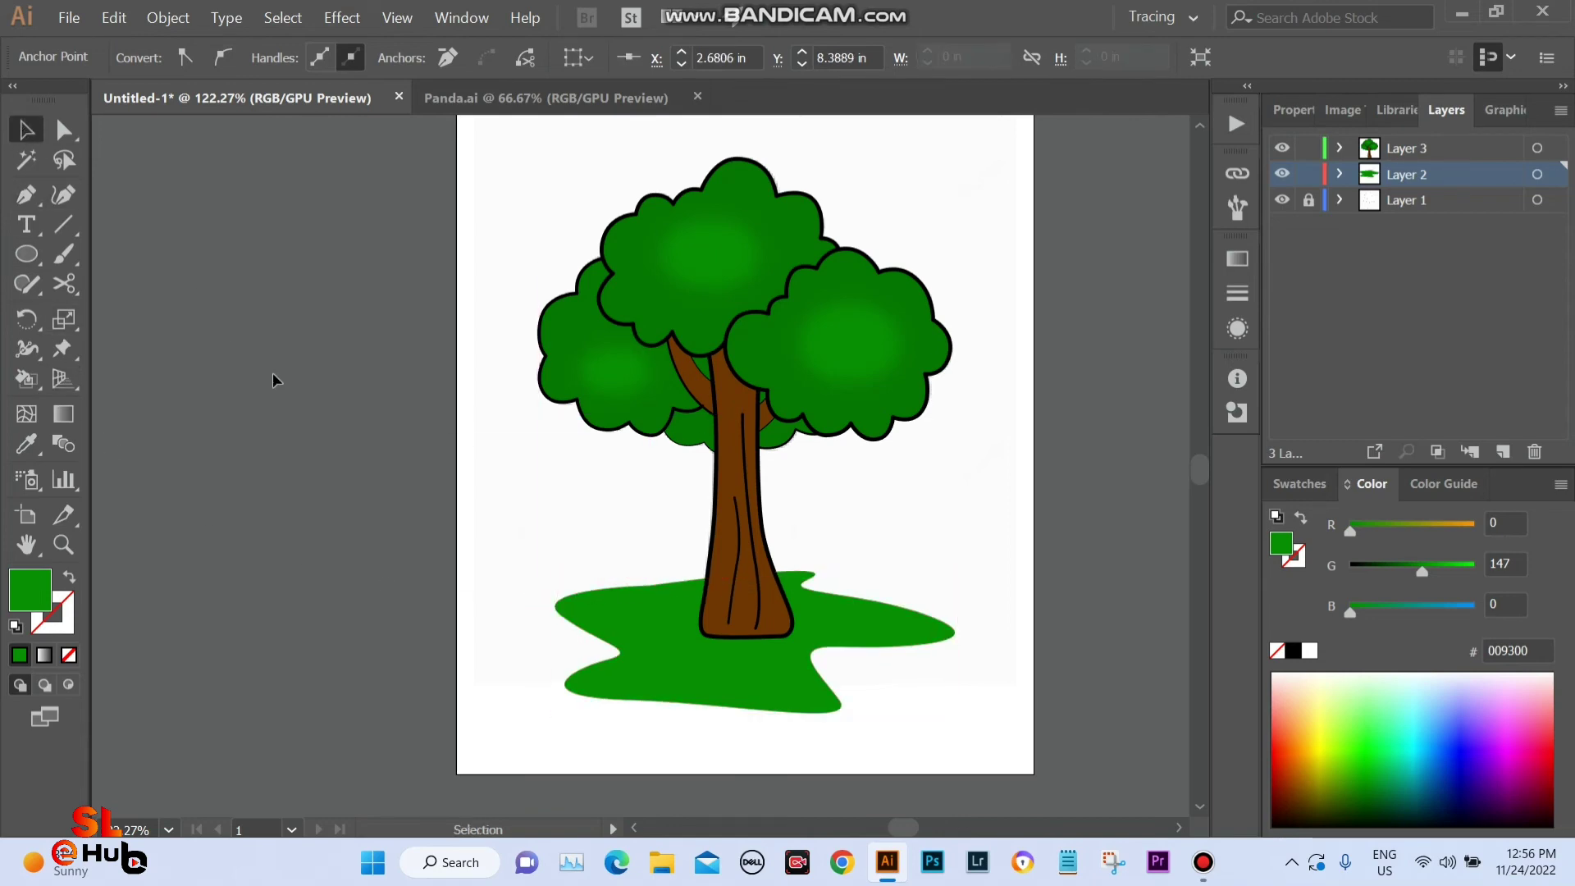
{"action": "left_click_drag", "start_coordinate": [608, 643], "coordinate": [612, 628]}
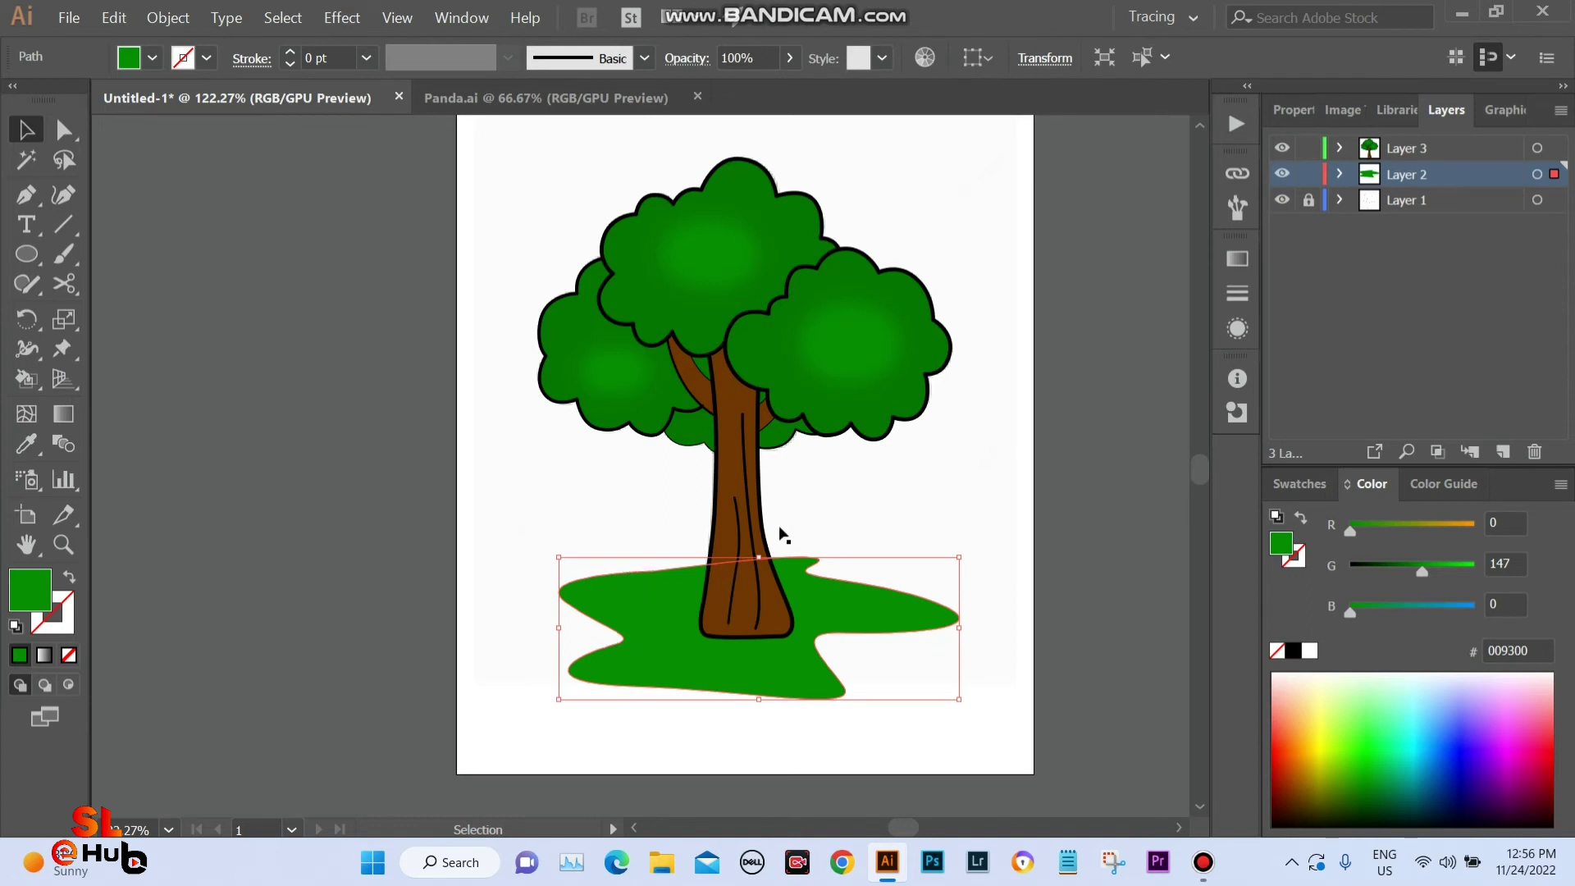
Fill the ground shape black at 41% opacity.
{"action": "left_click", "coordinate": [1293, 651]}
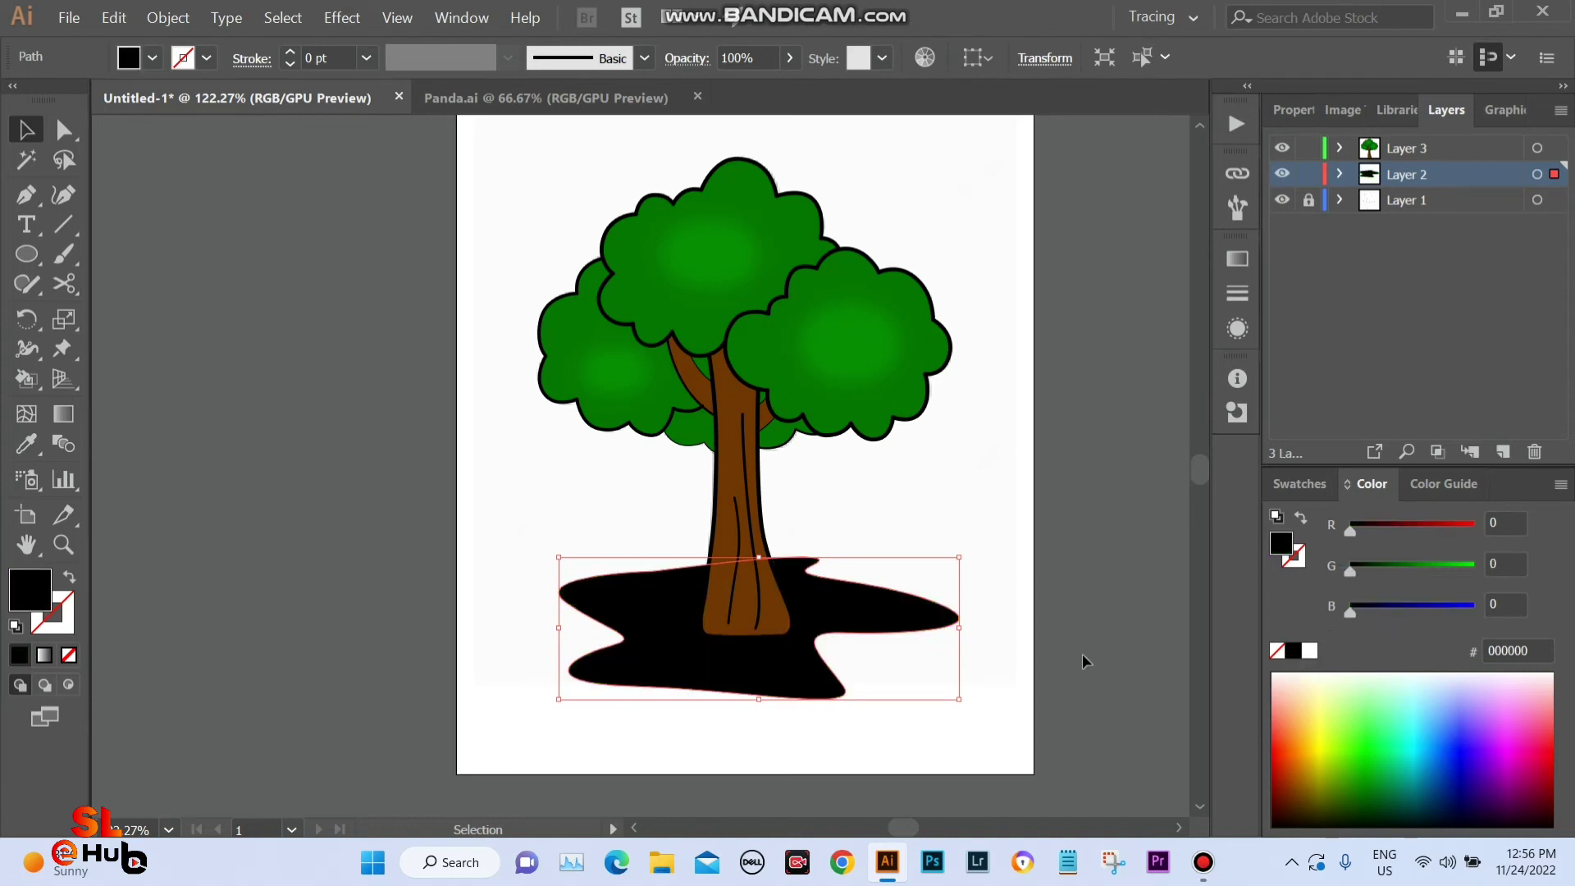
{"action": "left_click", "coordinate": [791, 57]}
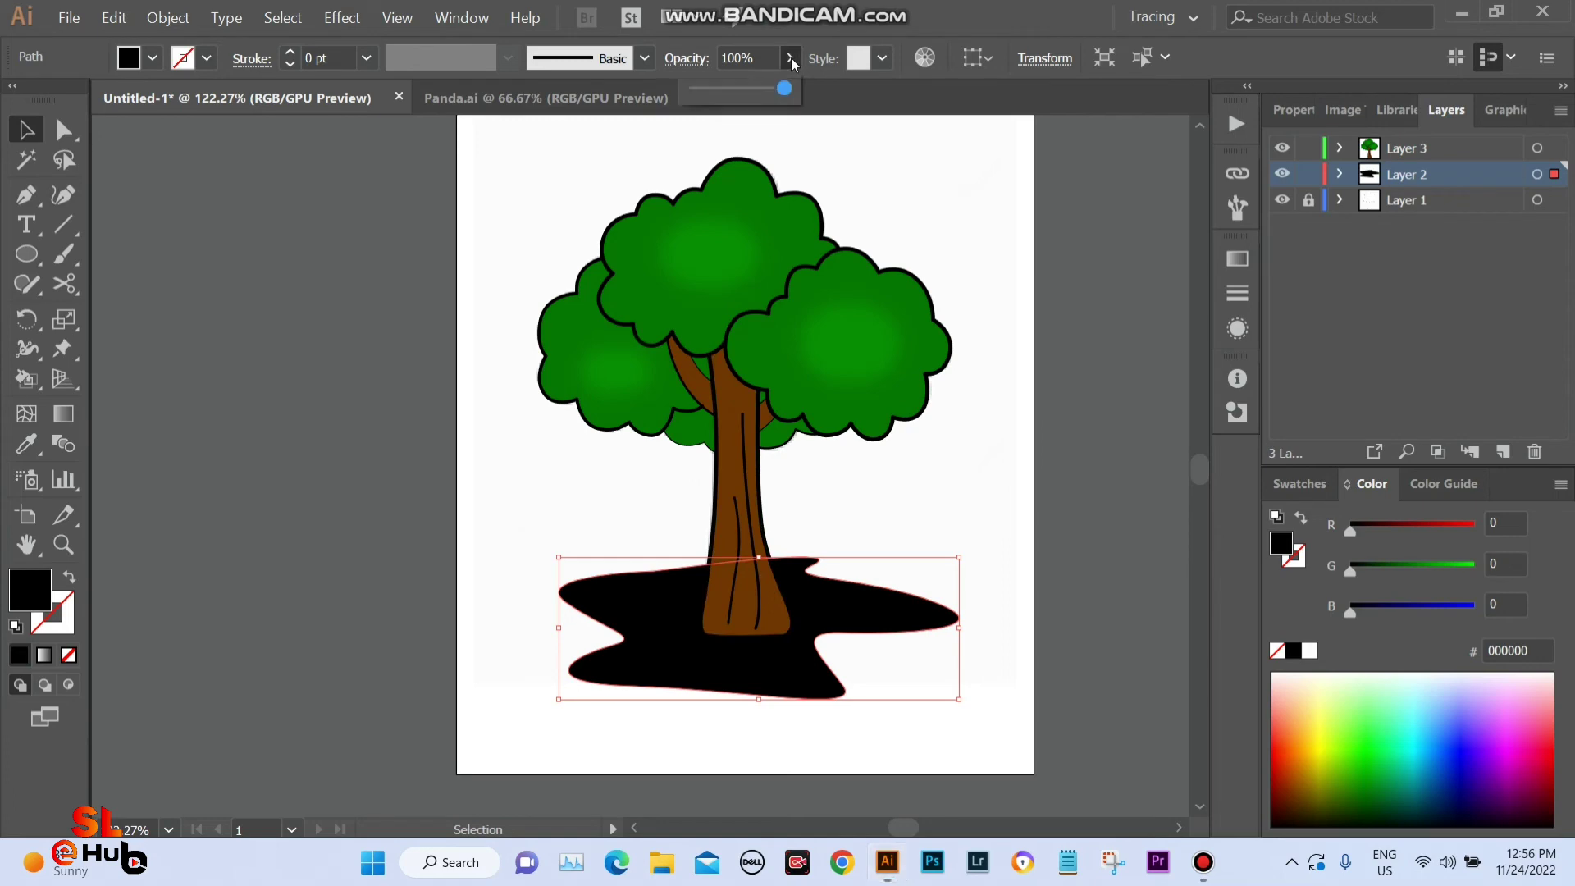
{"action": "left_click", "coordinate": [733, 87]}
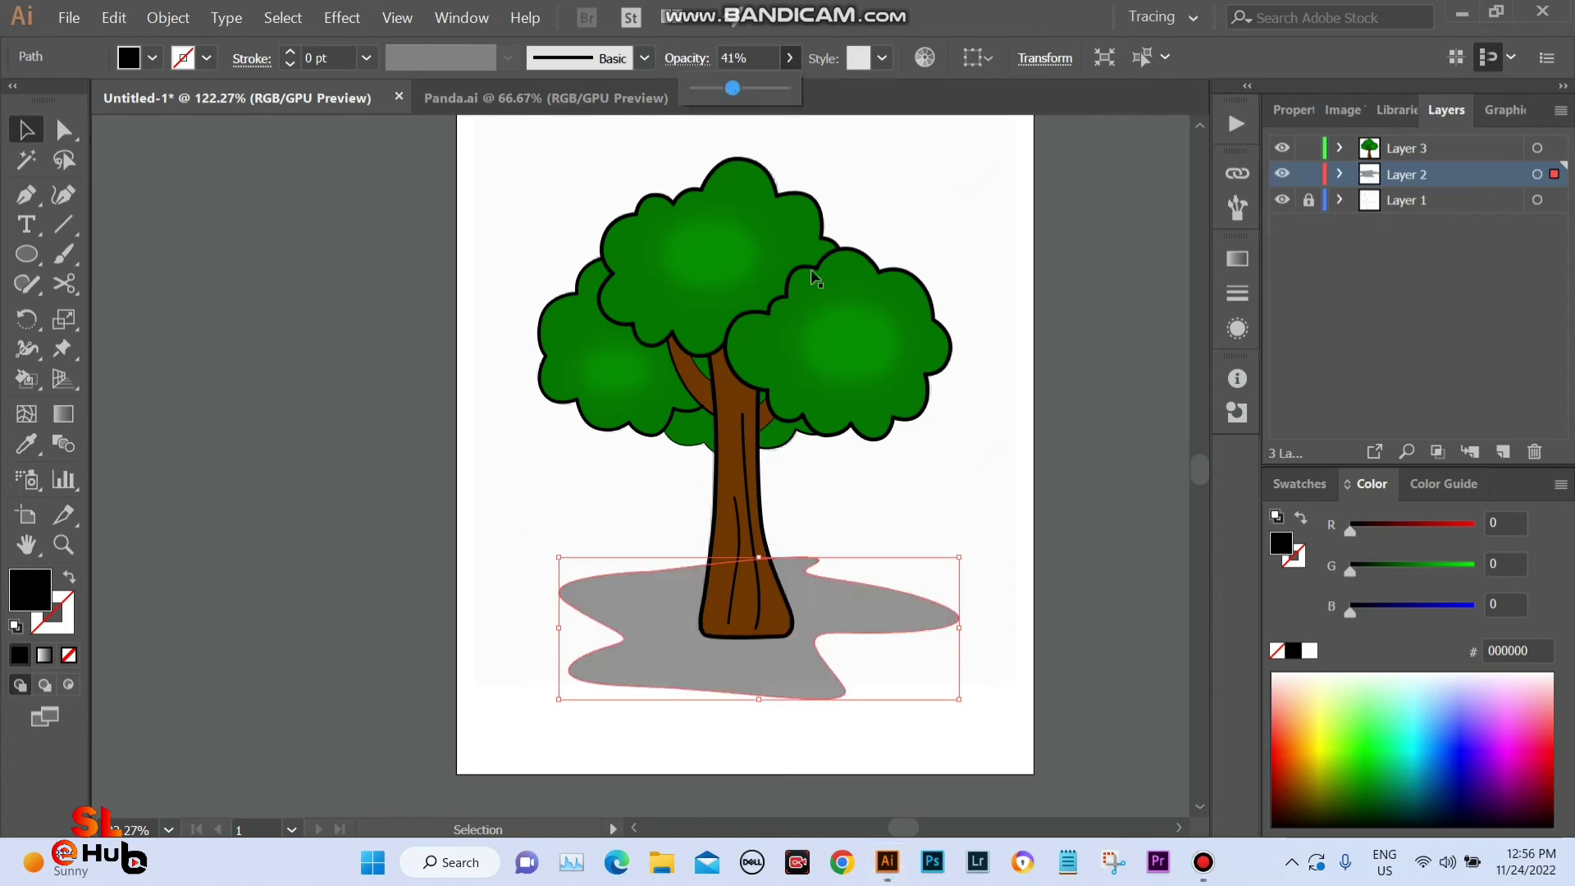
{"action": "left_click", "coordinate": [338, 23]}
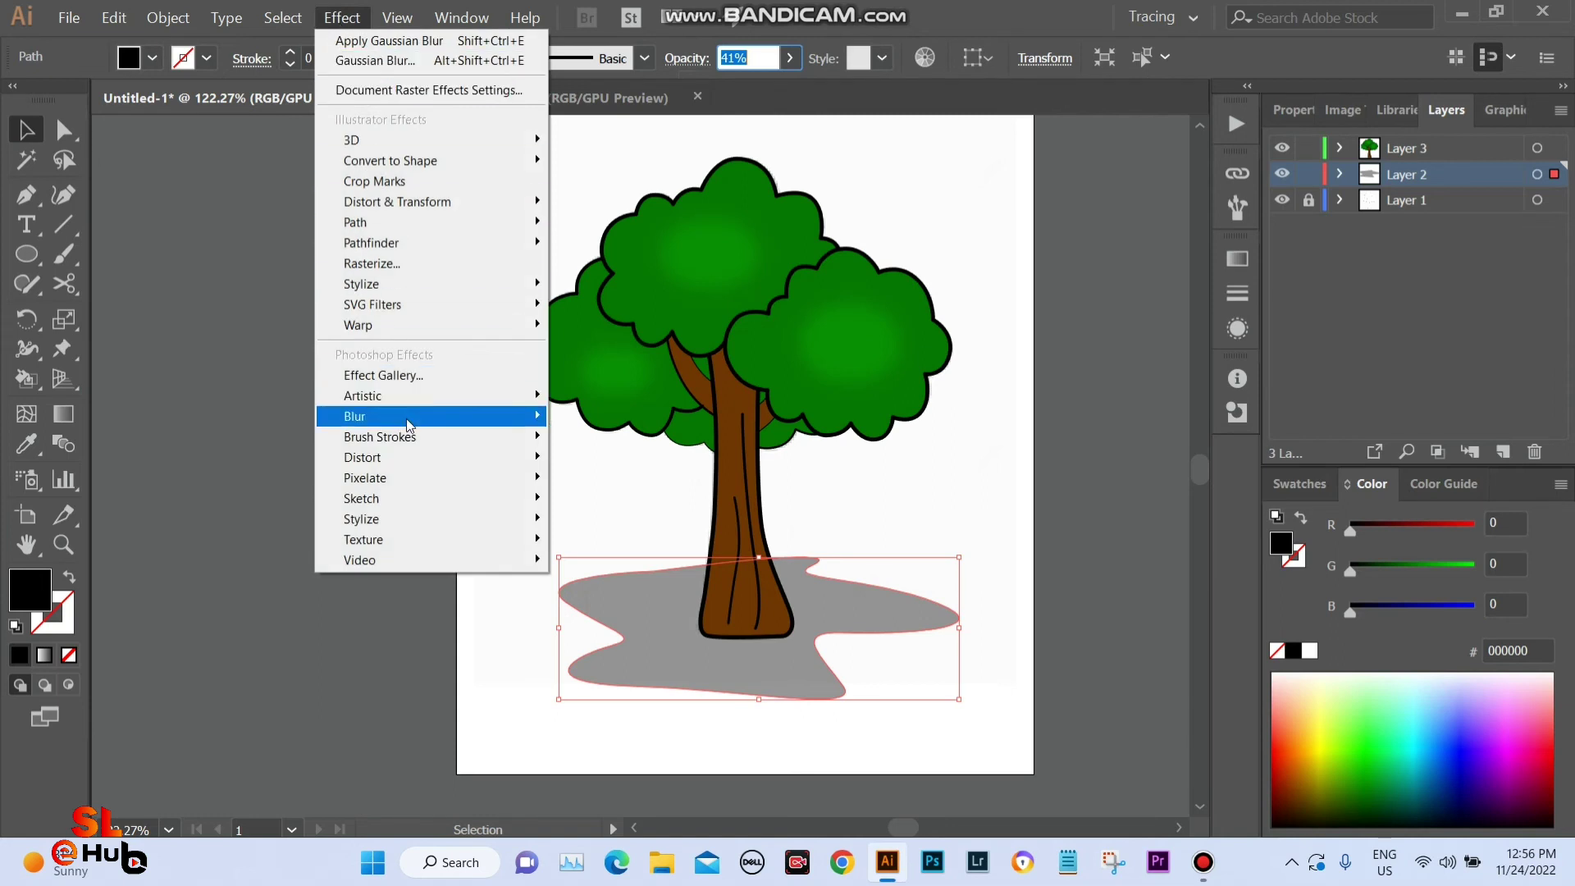
{"action": "mouse_move", "coordinate": [355, 416]}
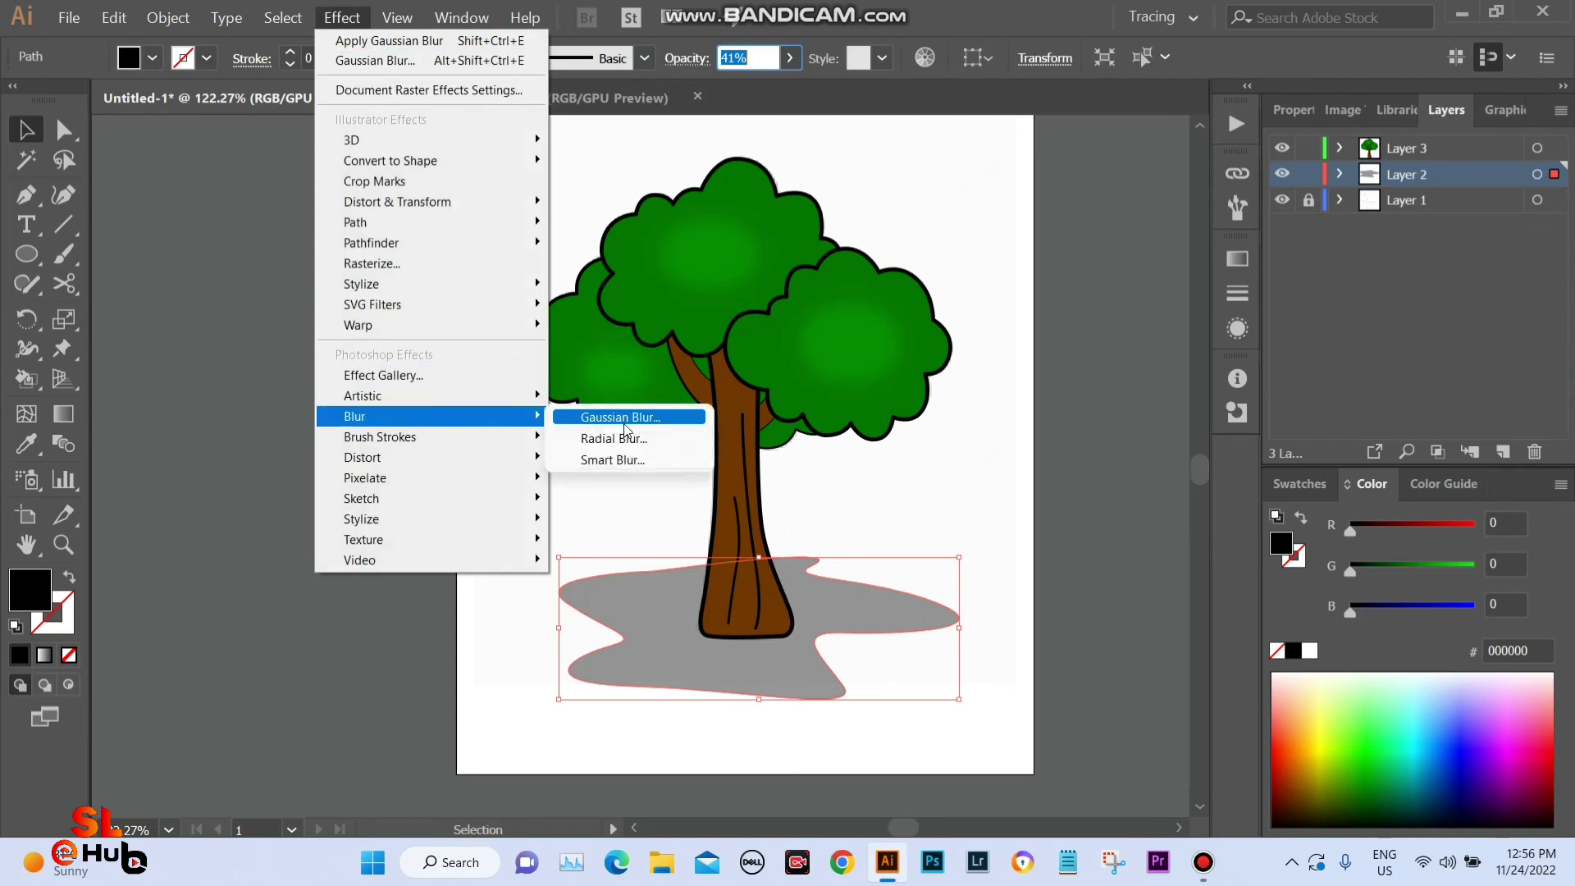
Blur the ground shadow with an 8.5-pixel Gaussian Blur, then zoom out to view the artboard.
{"action": "left_click", "coordinate": [626, 420]}
{"action": "left_click", "coordinate": [258, 319]}
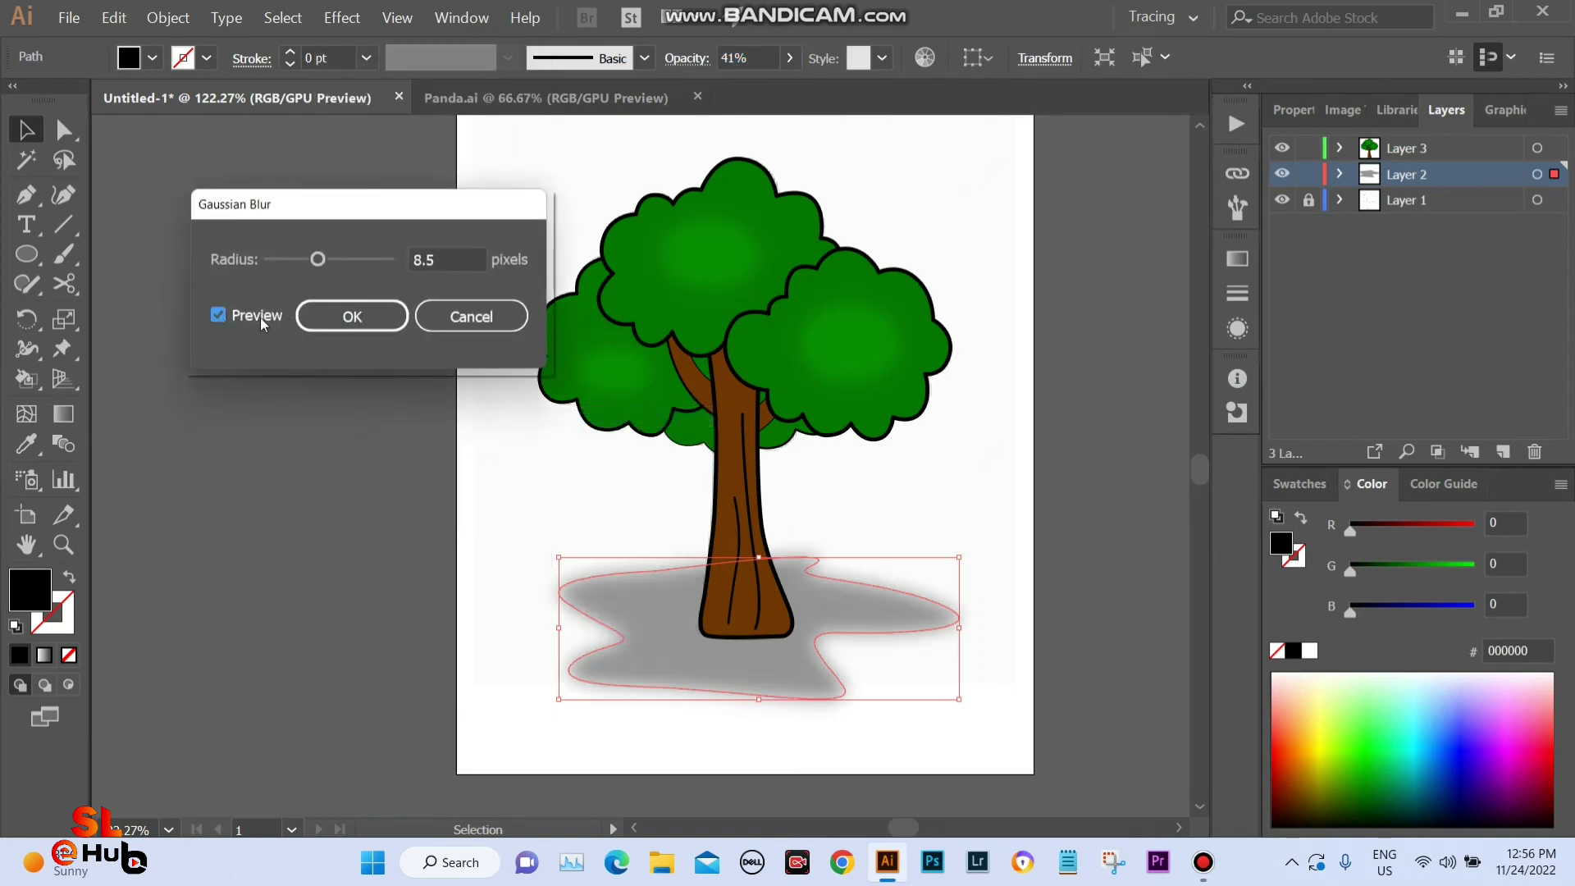
{"action": "left_click", "coordinate": [345, 327]}
{"action": "left_click", "coordinate": [402, 452]}
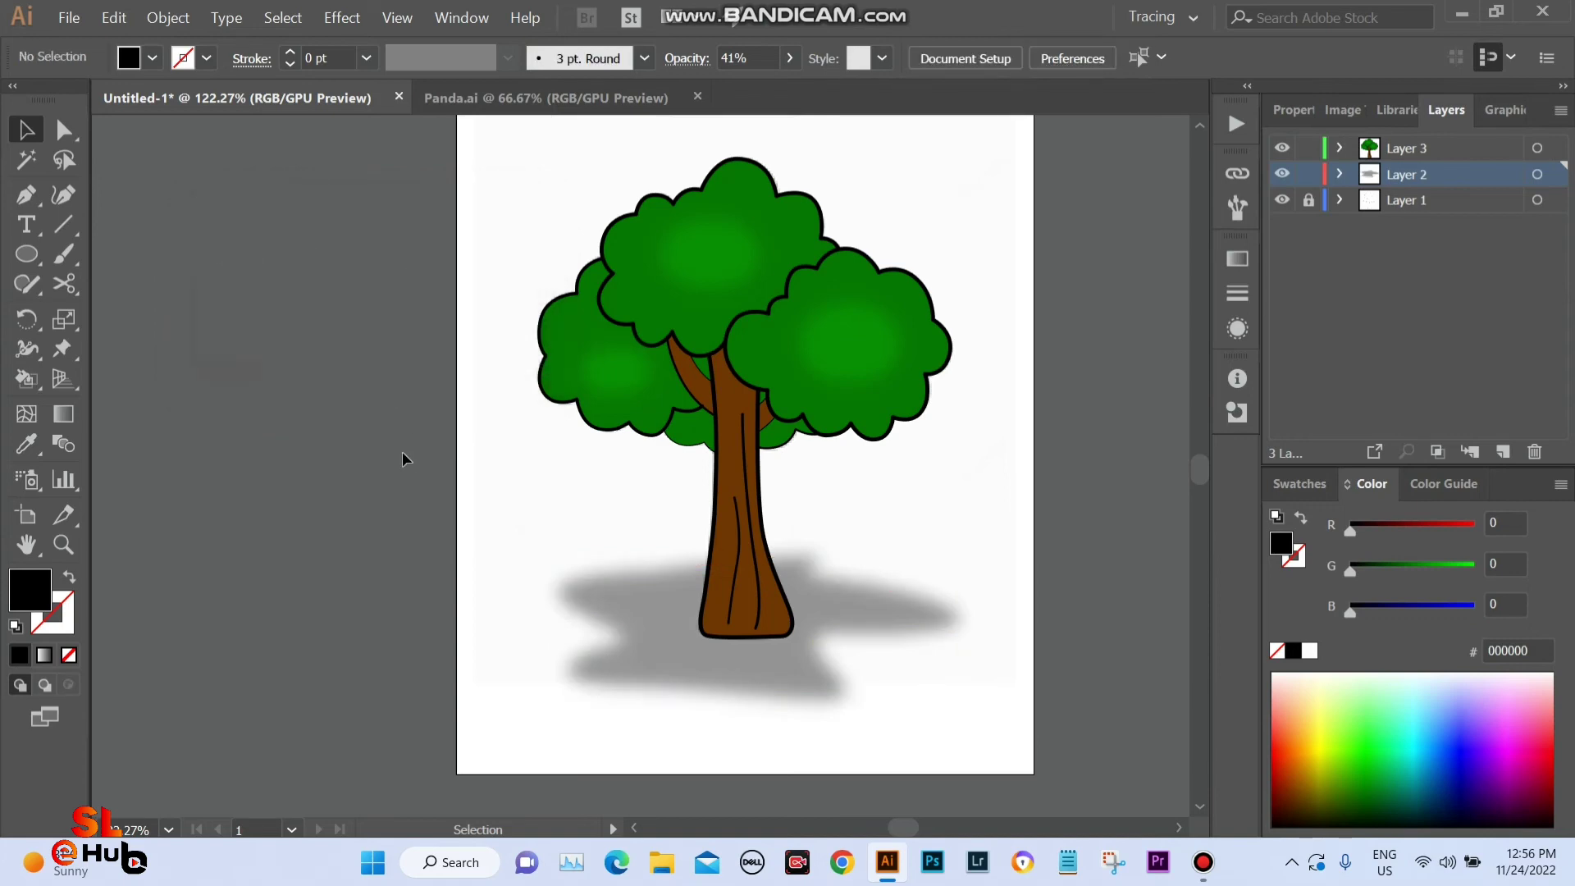
{"action": "scroll", "coordinate": [626, 579], "scroll_direction": "up", "scroll_amount": 2}
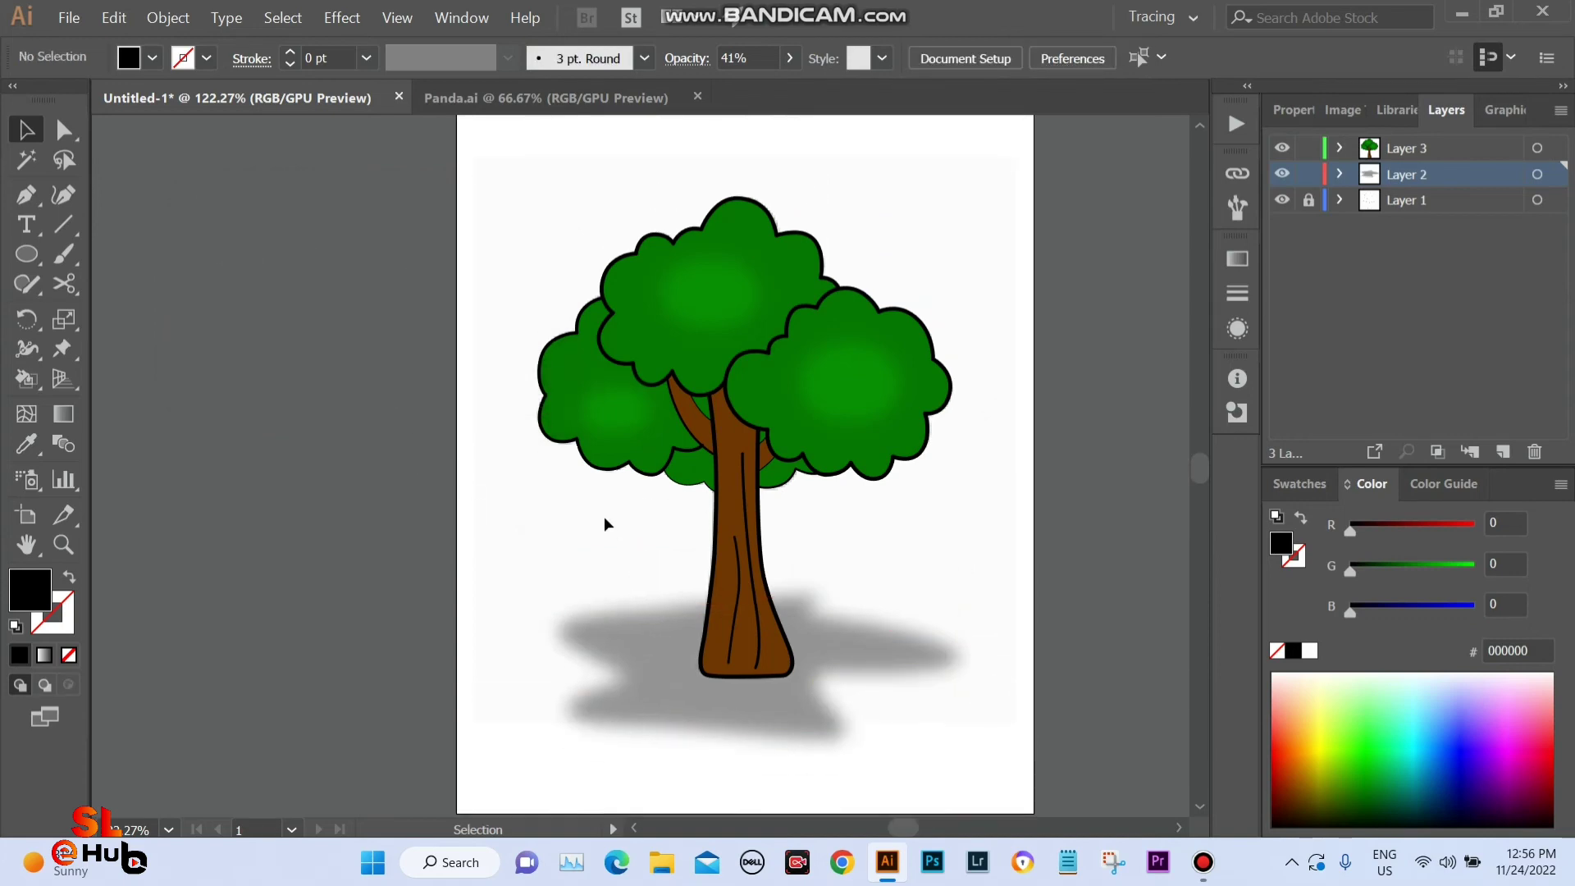
{"action": "scroll", "coordinate": [604, 515], "scroll_direction": "up", "scroll_amount": 2}
{"action": "scroll", "coordinate": [602, 507], "scroll_direction": "up", "scroll_amount": 1}
{"action": "scroll", "coordinate": [604, 474], "scroll_direction": "down", "scroll_amount": 2}
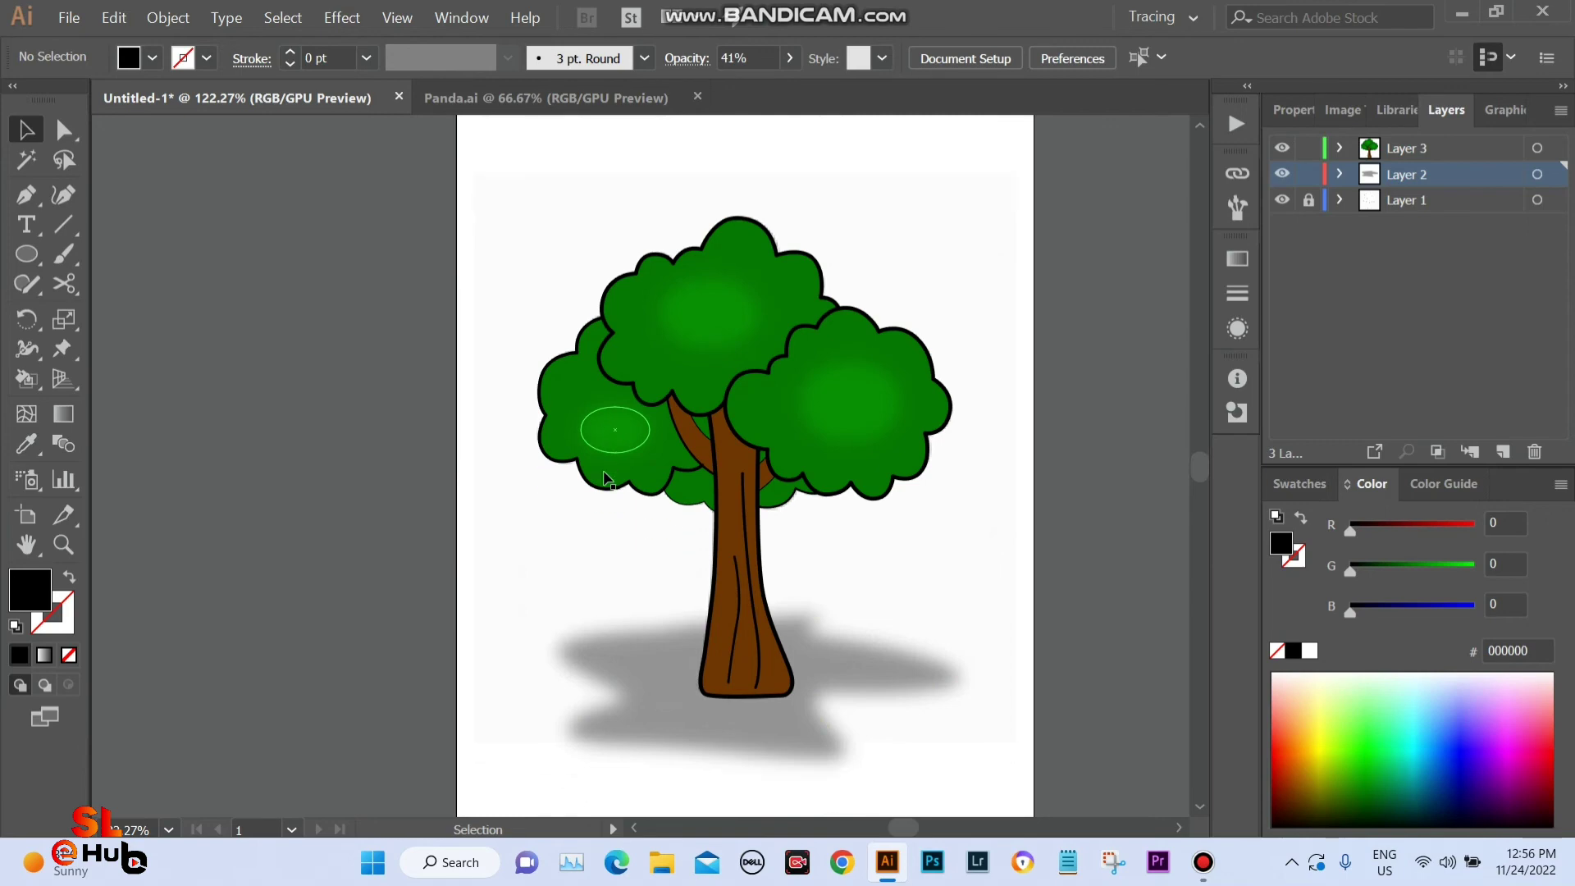
{"action": "key", "text": "ctrl+1"}
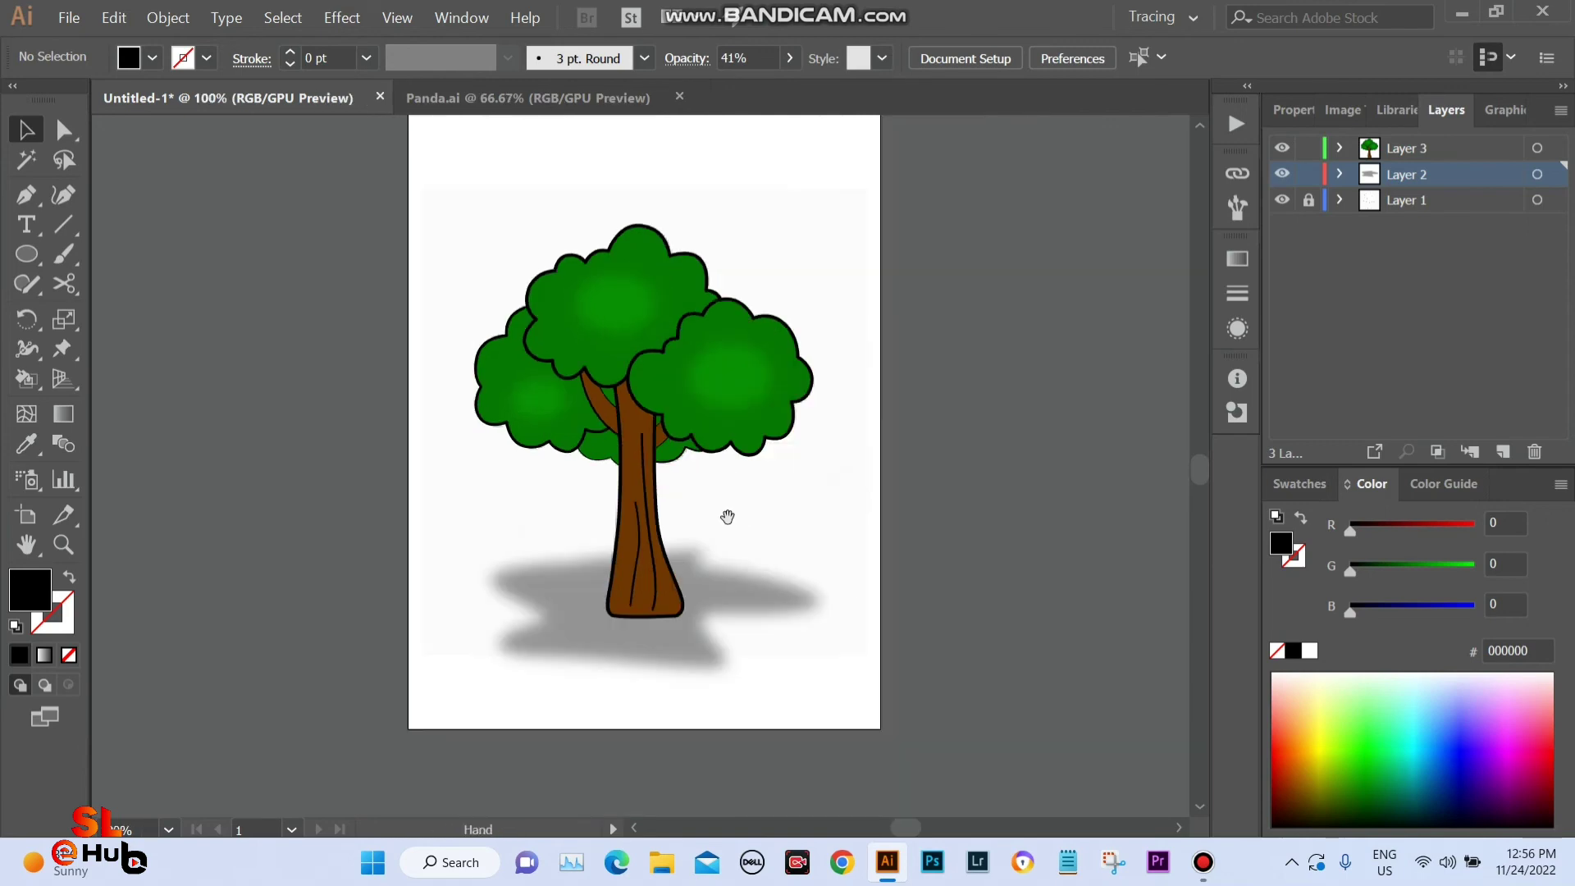
{"action": "key", "text": "ctrl+minus"}
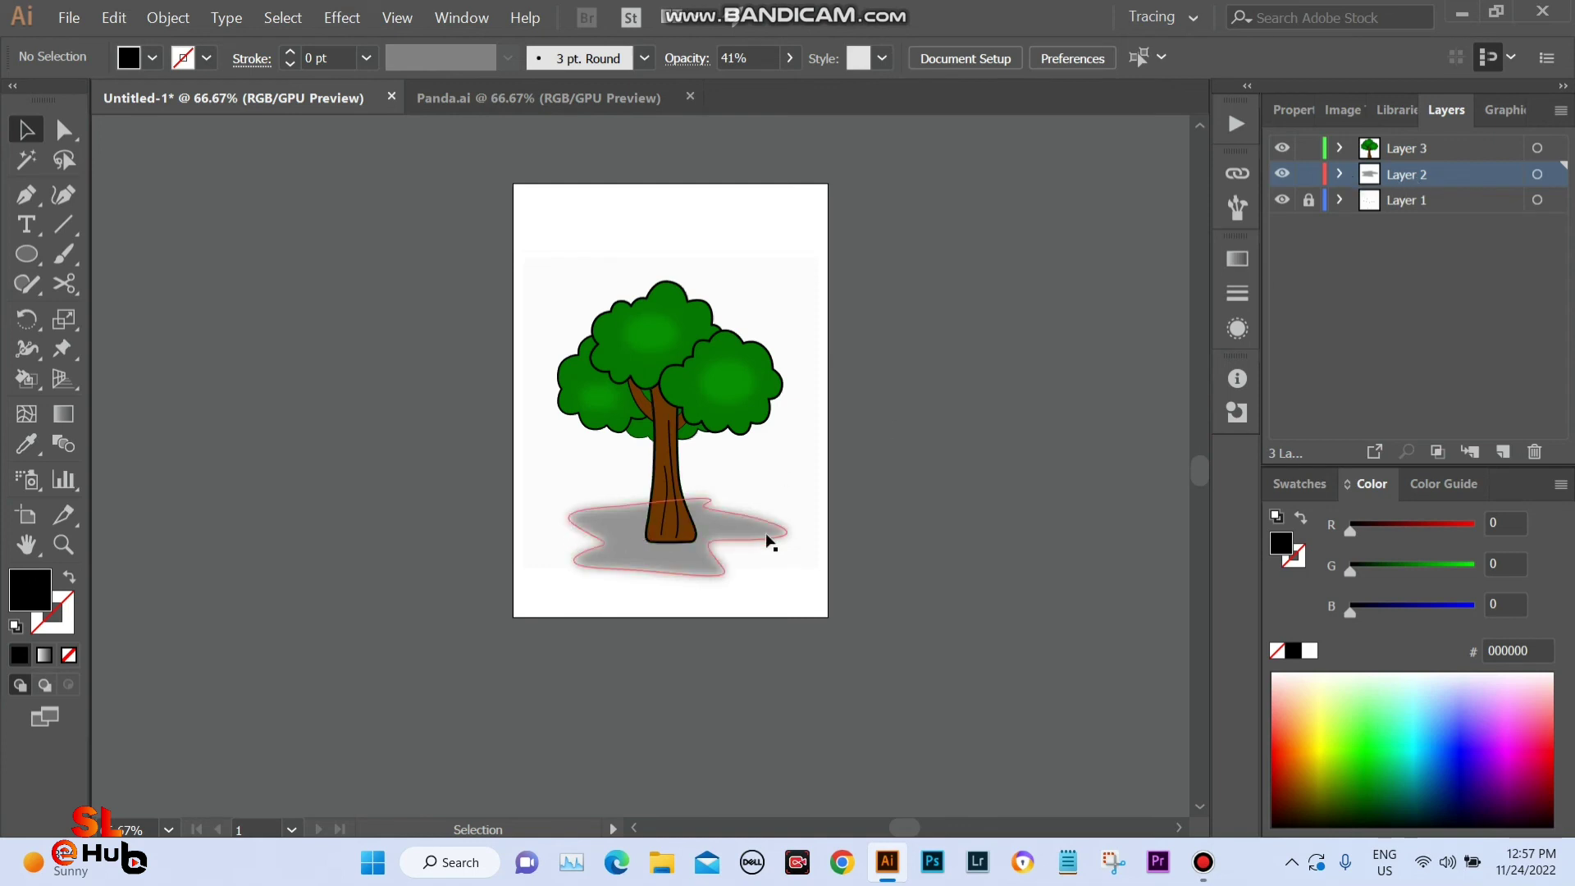
Add a new layer above Layer 1 and draw a rectangle over the upper artboard.
{"action": "left_click", "coordinate": [1412, 205]}
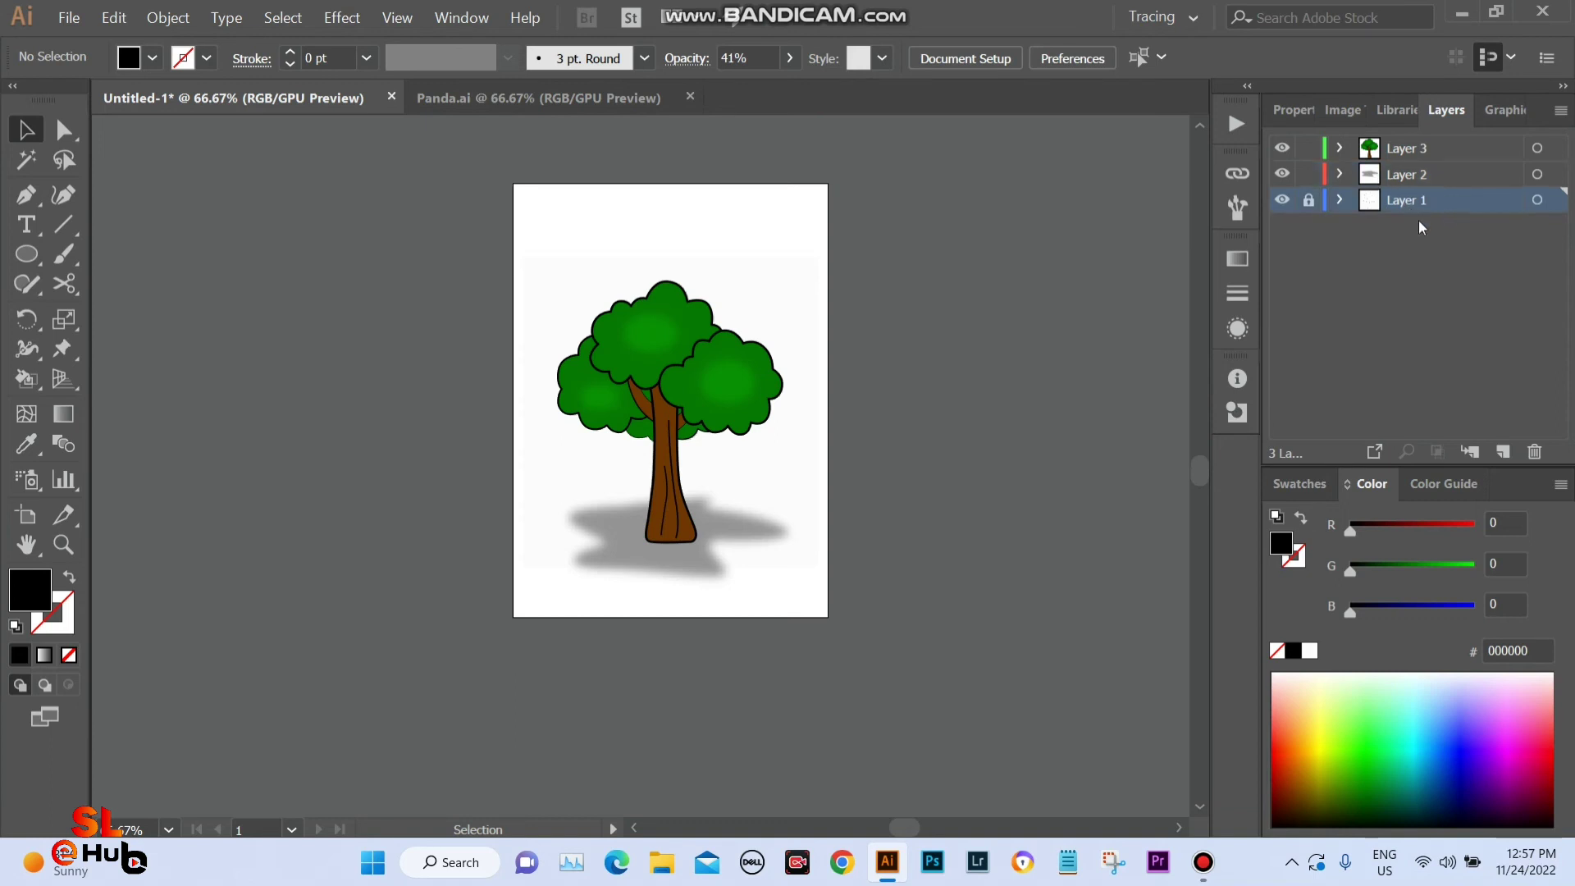
{"action": "left_click", "coordinate": [1504, 452]}
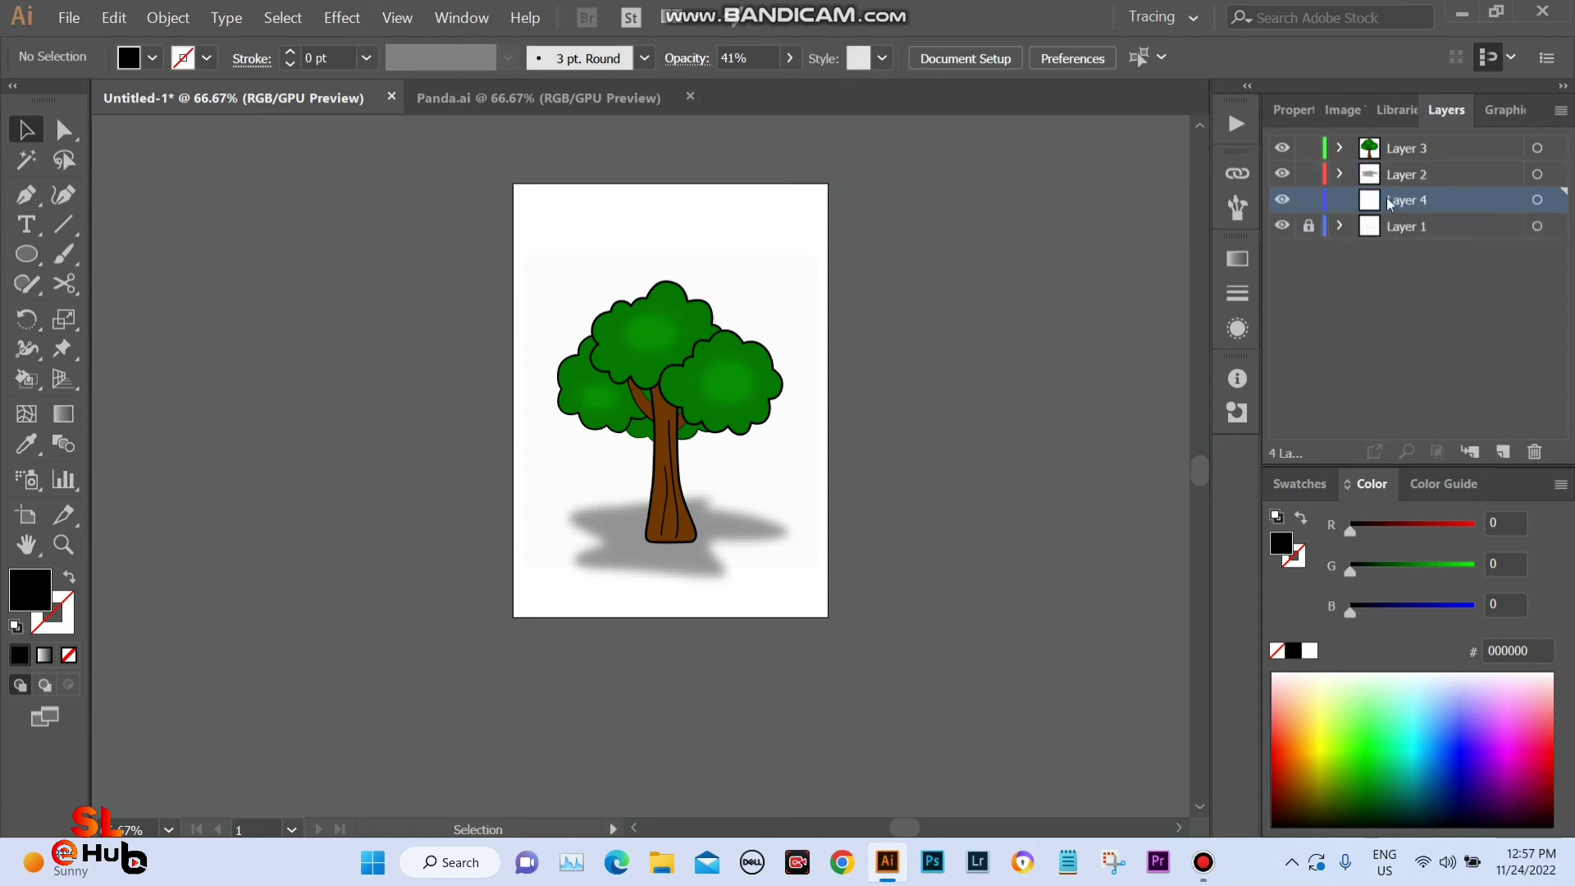
{"action": "left_click", "coordinate": [26, 197]}
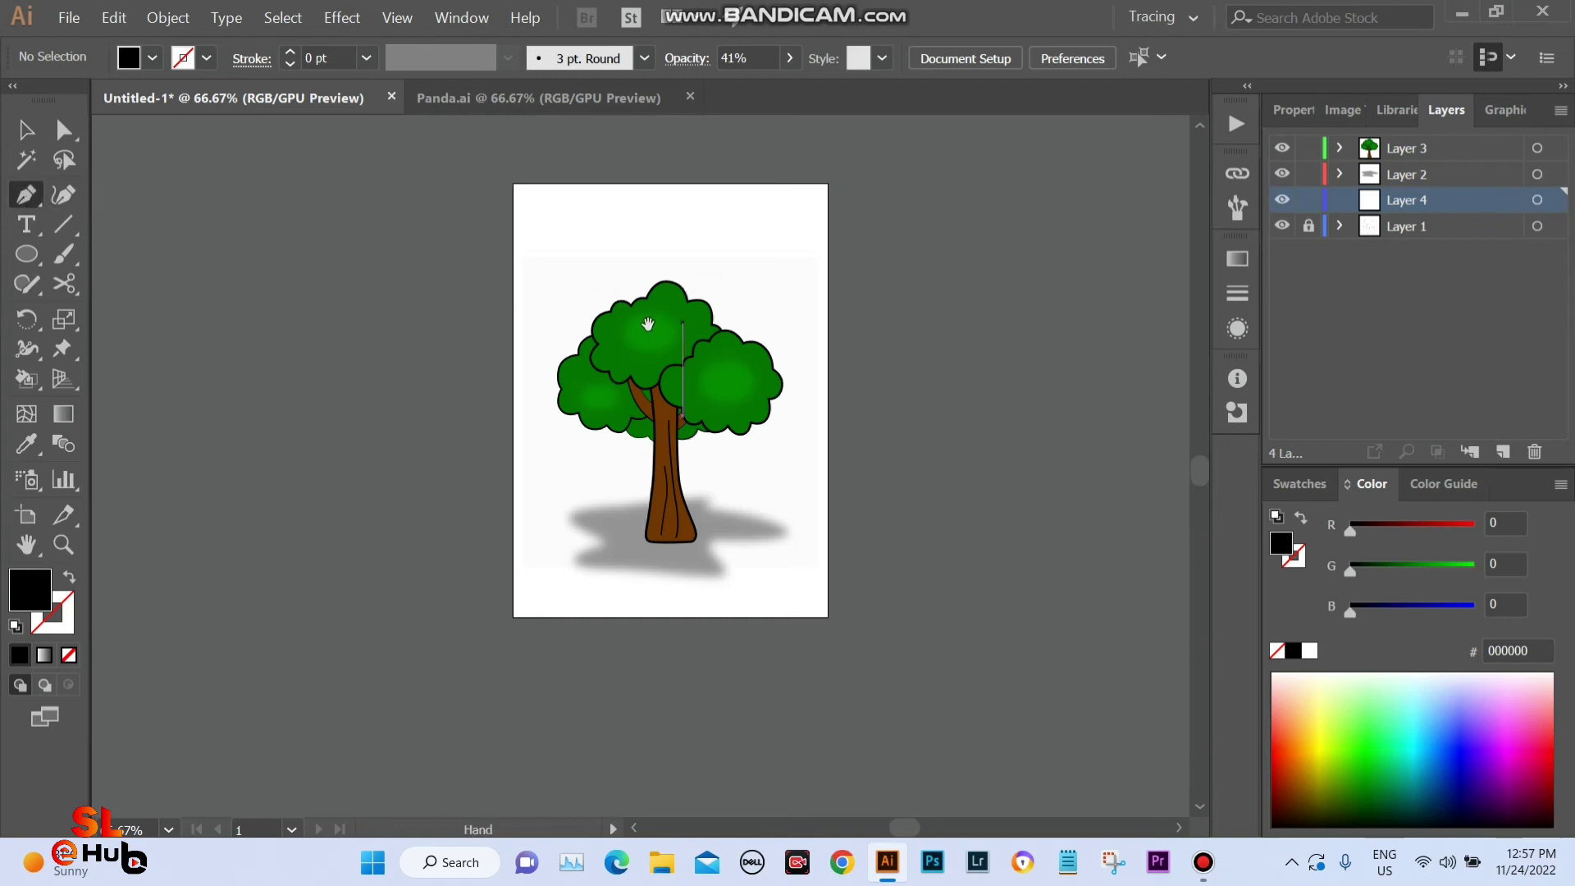
{"action": "left_click", "coordinate": [529, 407]}
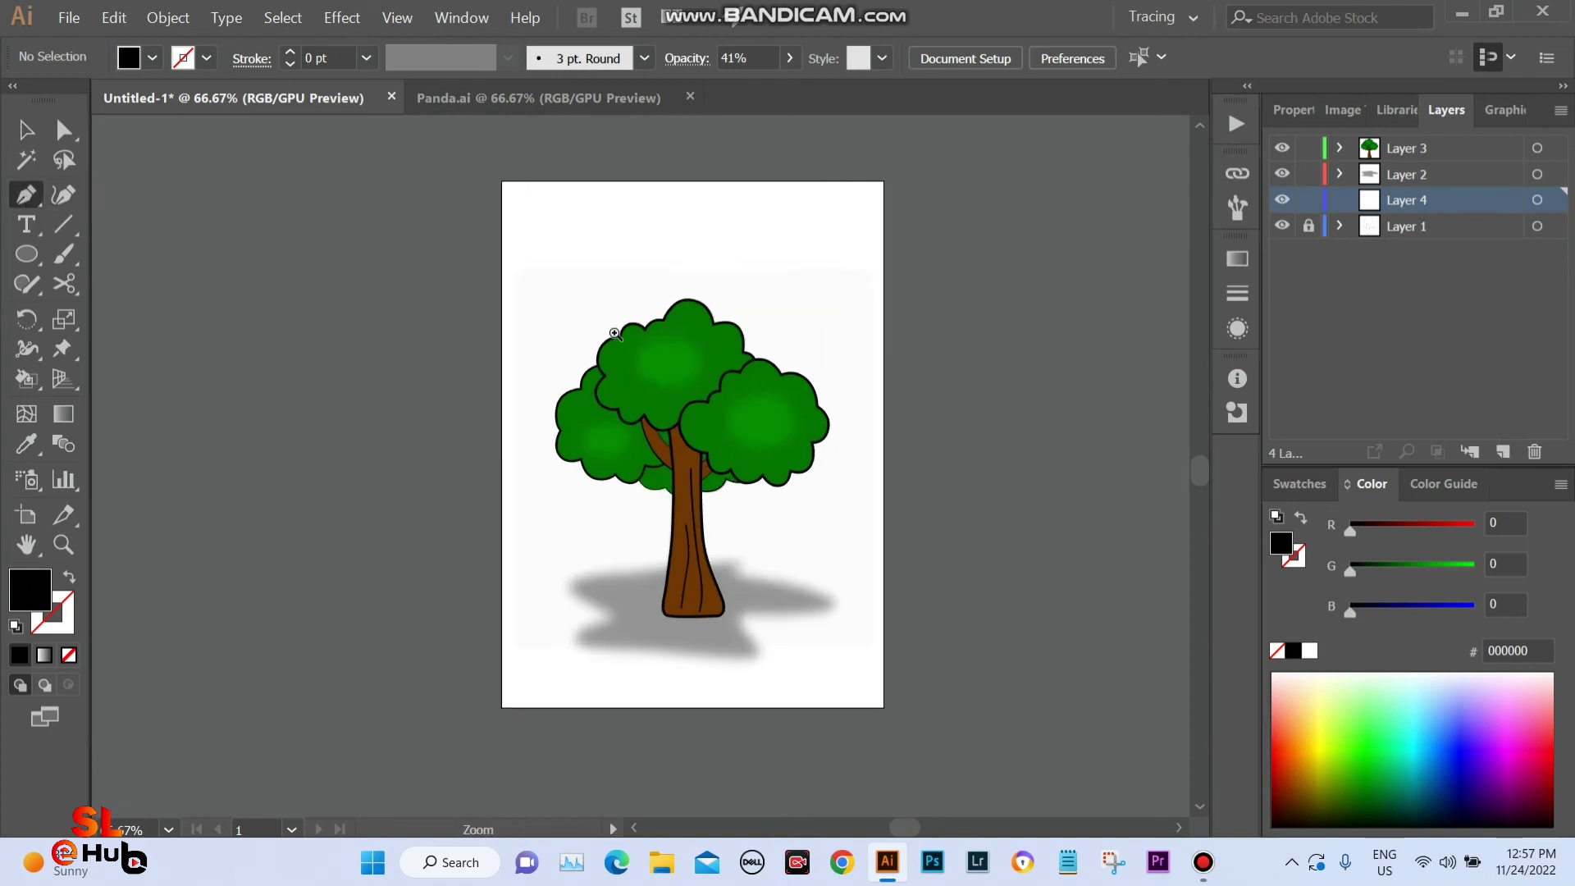
{"action": "right_click", "coordinate": [26, 254]}
{"action": "left_click", "coordinate": [149, 263]}
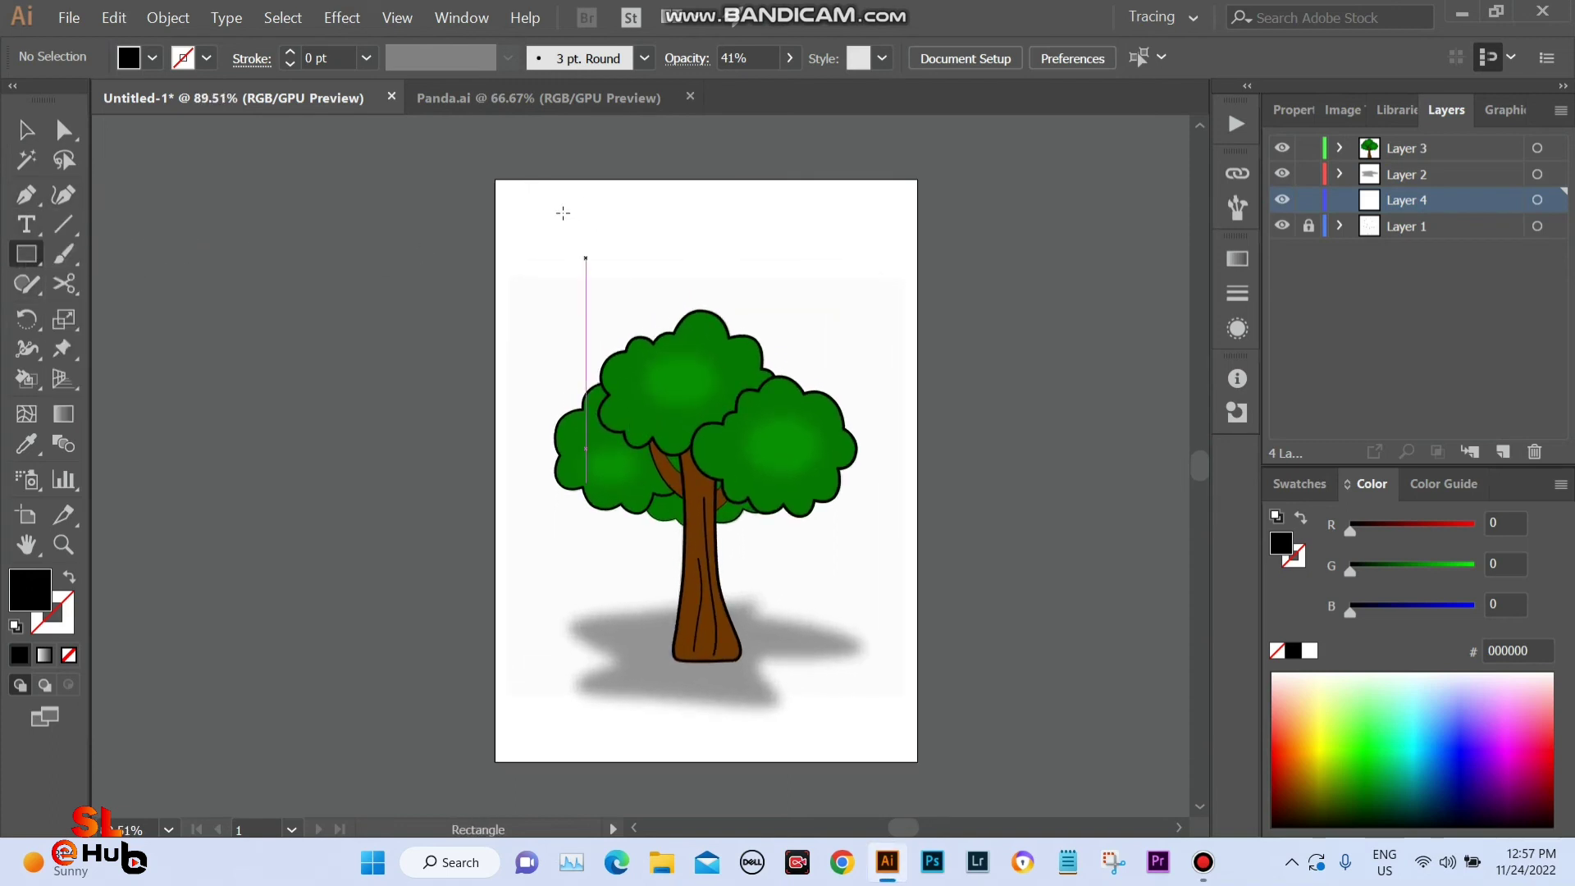
{"action": "left_click_drag", "start_coordinate": [482, 157], "coordinate": [626, 299]}
{"action": "left_click_drag", "start_coordinate": [715, 355], "coordinate": [930, 518]}
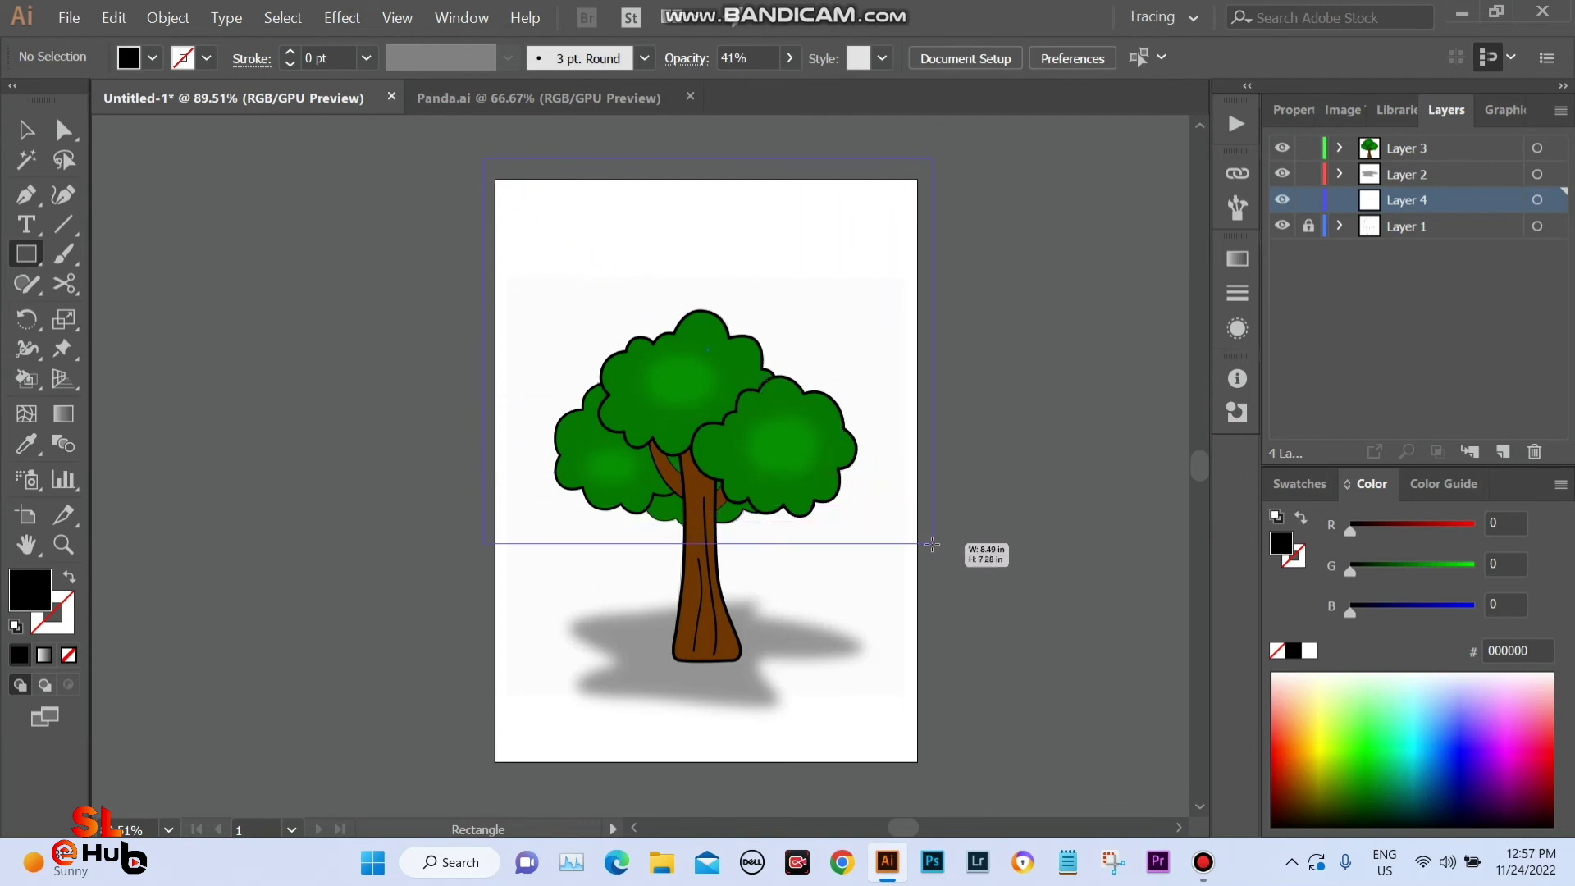
{"action": "left_click_drag", "start_coordinate": [930, 518], "coordinate": [931, 542]}
Give the rectangle no fill and a black outline, then deselect it.
{"action": "left_click_drag", "start_coordinate": [837, 575], "coordinate": [834, 518]}
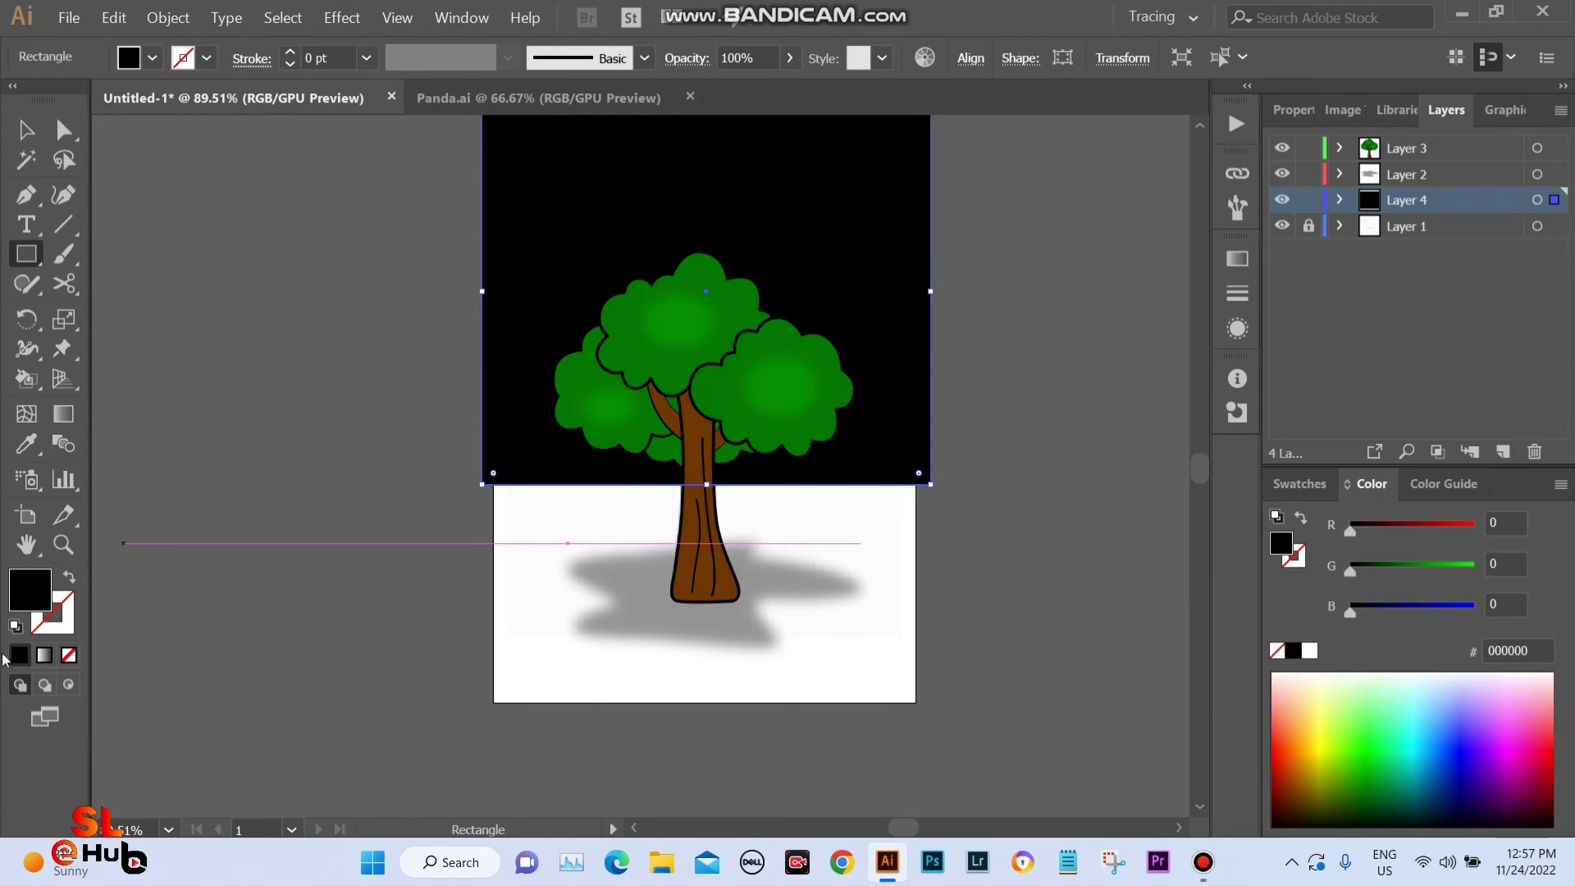
{"action": "left_click", "coordinate": [69, 658]}
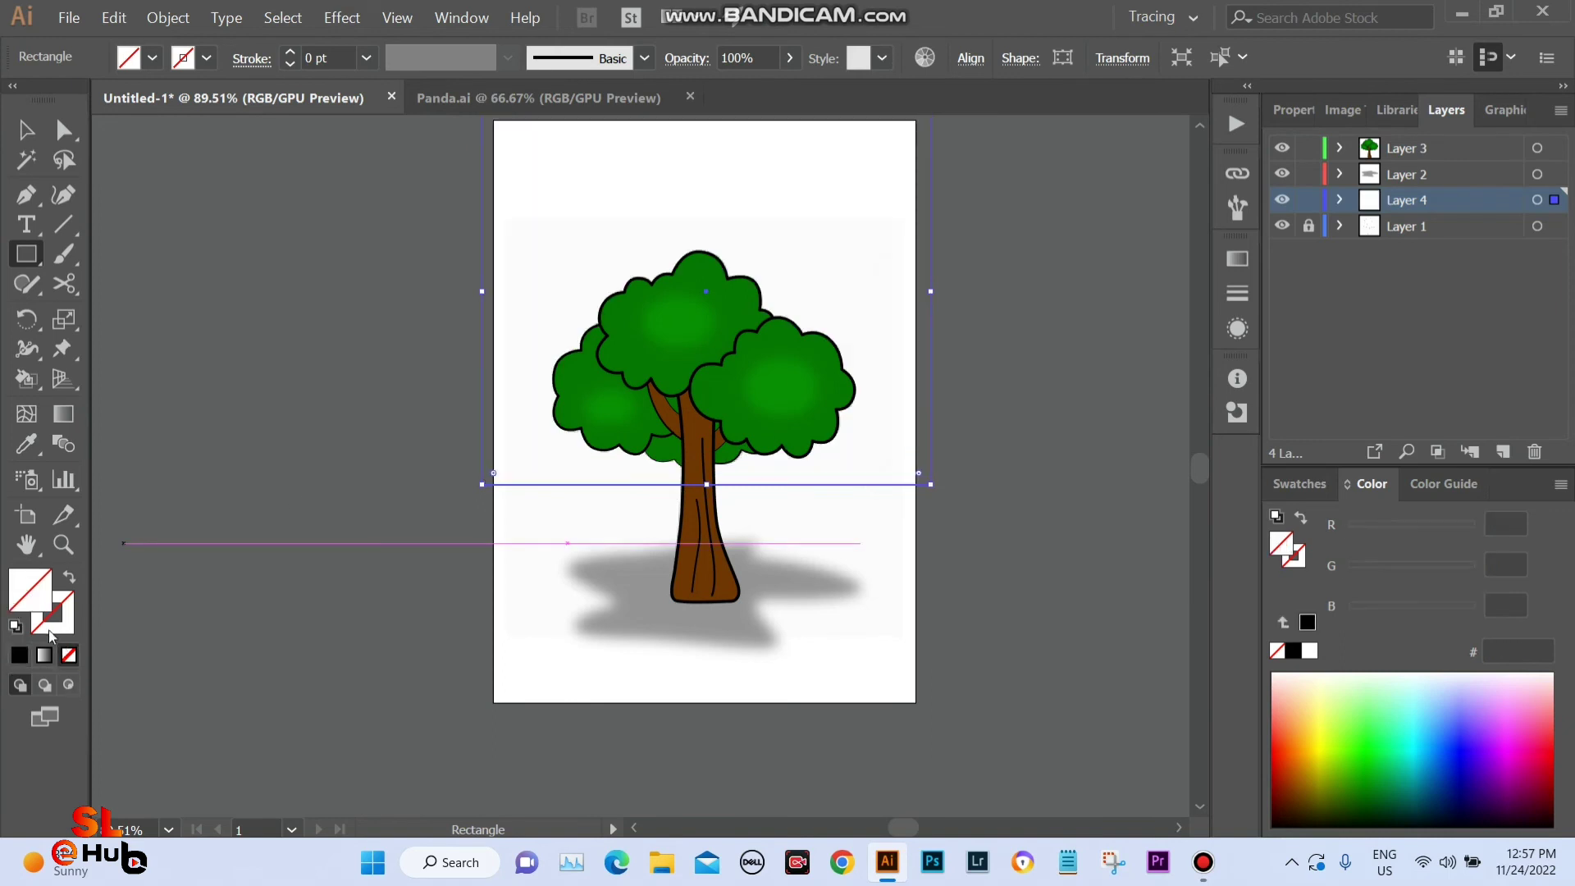
{"action": "left_click", "coordinate": [19, 655]}
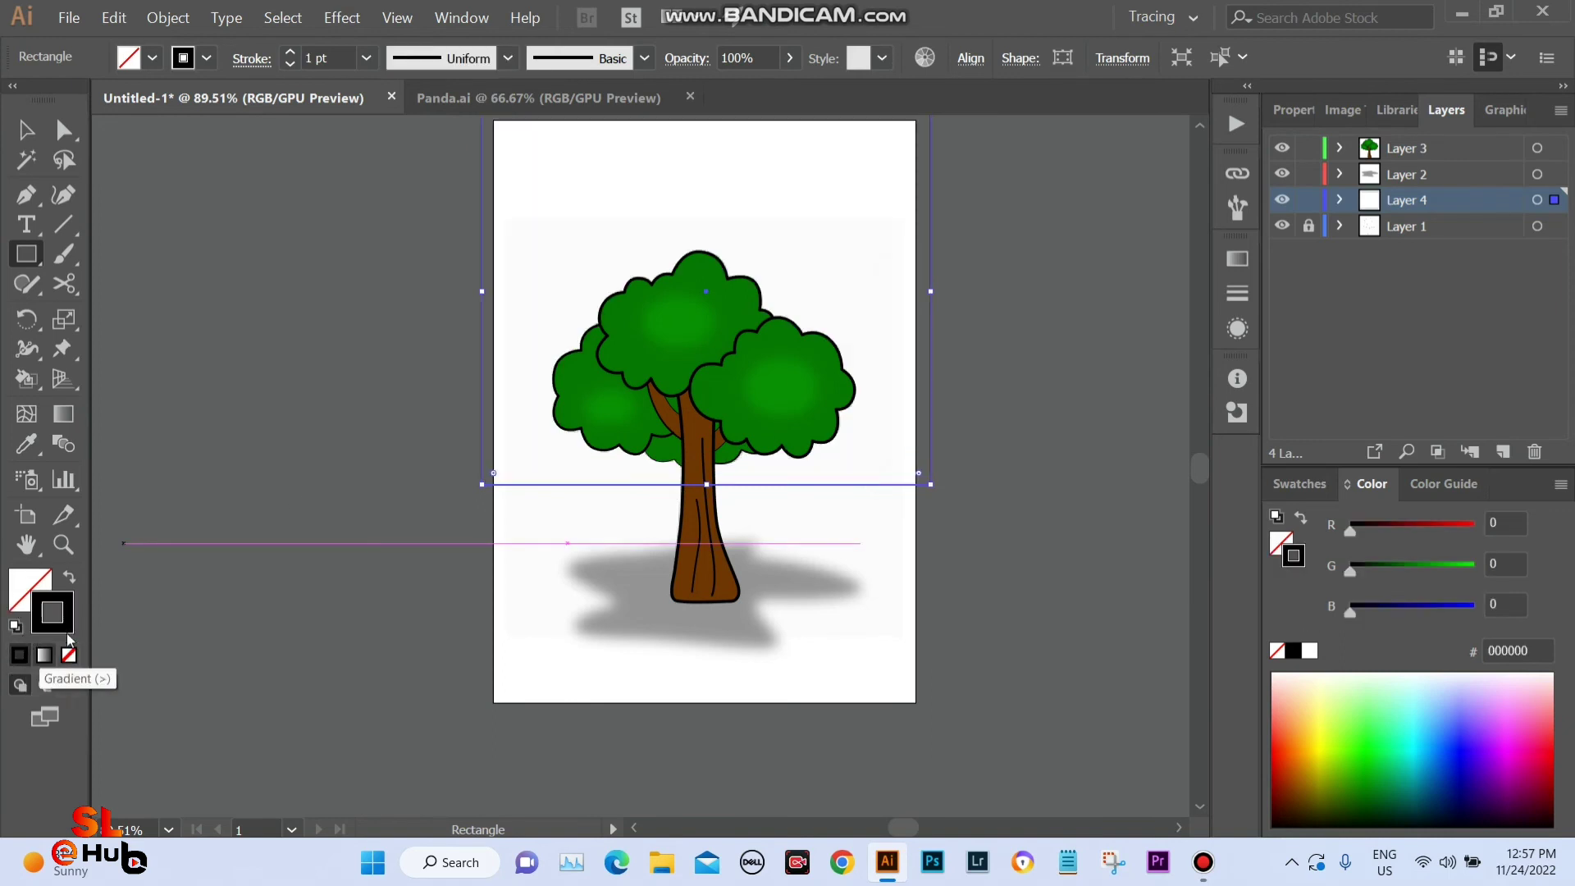
{"action": "left_click", "coordinate": [20, 584]}
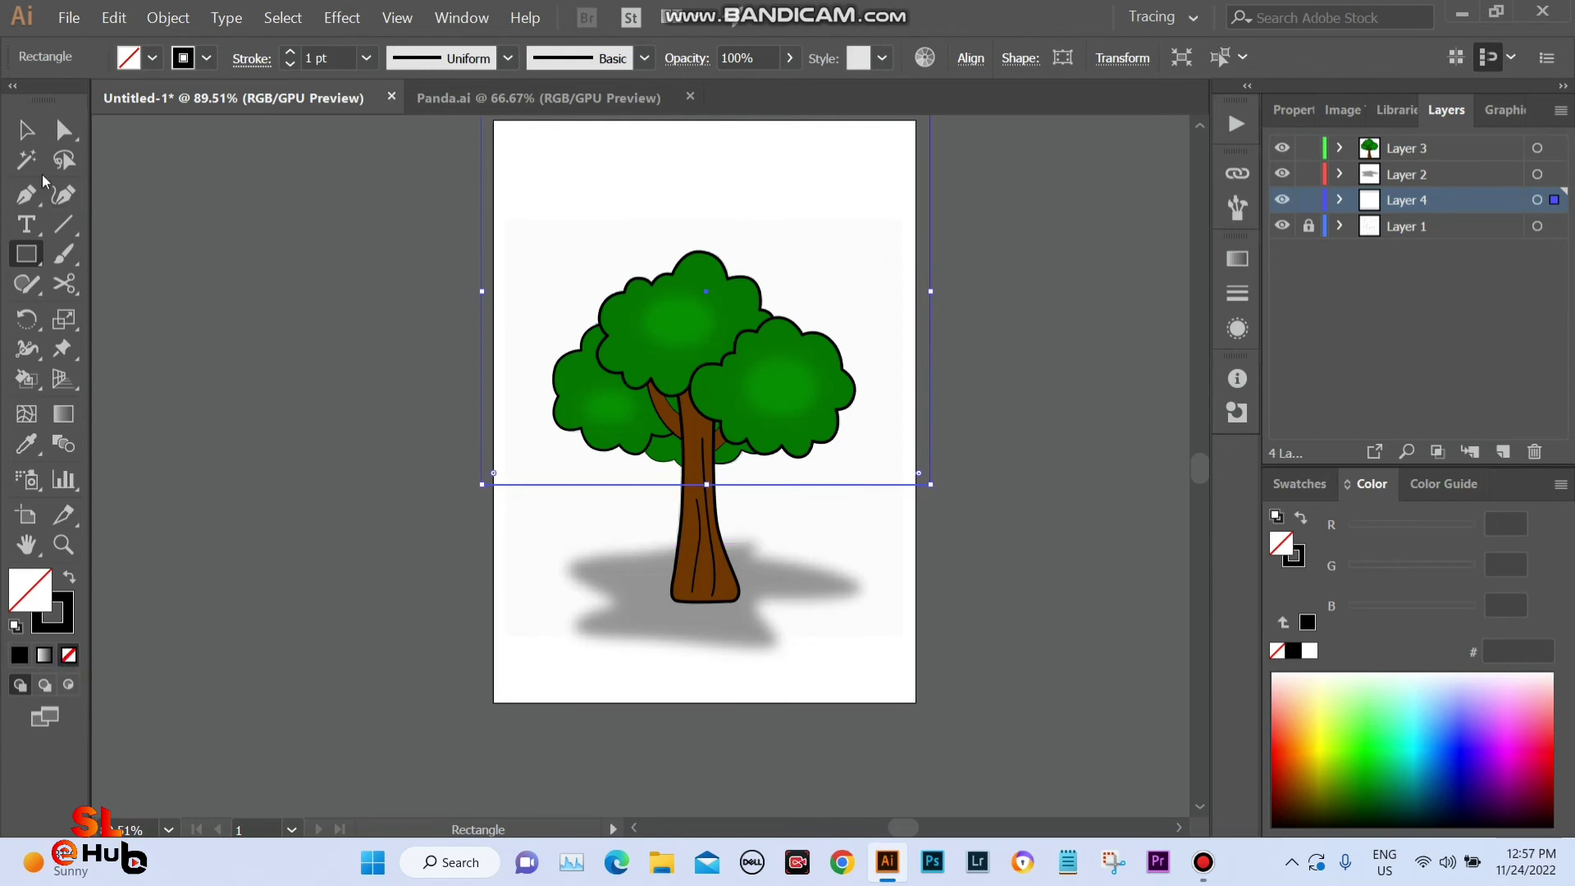
{"action": "left_click", "coordinate": [25, 130]}
{"action": "left_click", "coordinate": [344, 411]}
{"action": "mouse_move", "coordinate": [345, 412]}
{"action": "left_mouse_down"}
{"action": "mouse_move", "coordinate": [308, 561]}
{"action": "mouse_move", "coordinate": [292, 528]}
{"action": "left_mouse_up"}
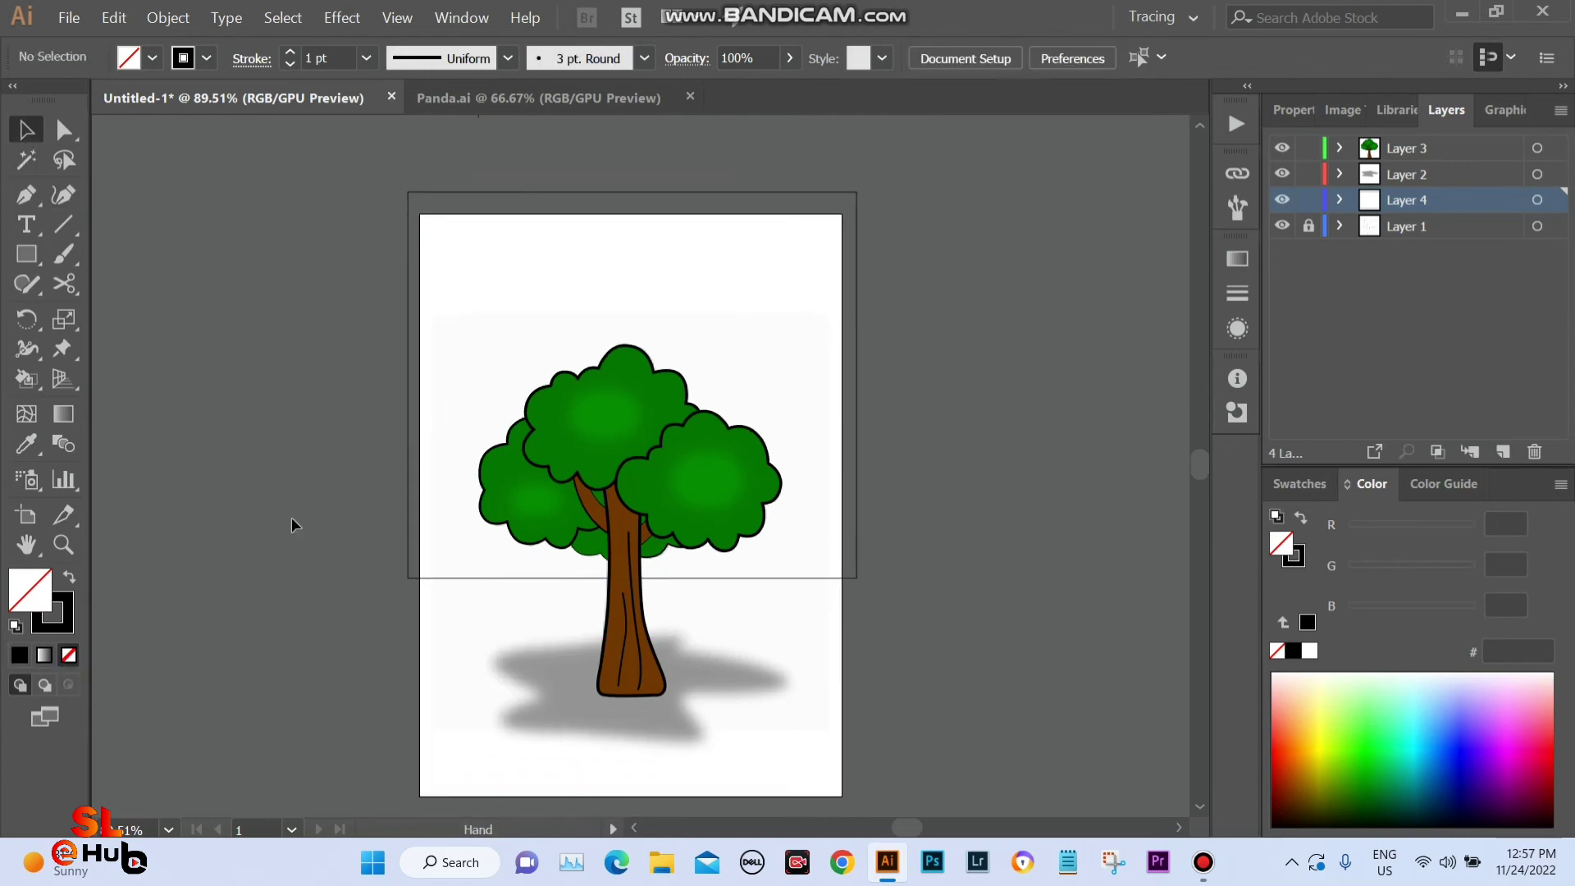
Draw a closed hill path with a curved top and straight sides across the lower artboard.
{"action": "left_click", "coordinate": [25, 194]}
{"action": "scroll", "coordinate": [189, 386], "scroll_direction": "down", "scroll_amount": 3}
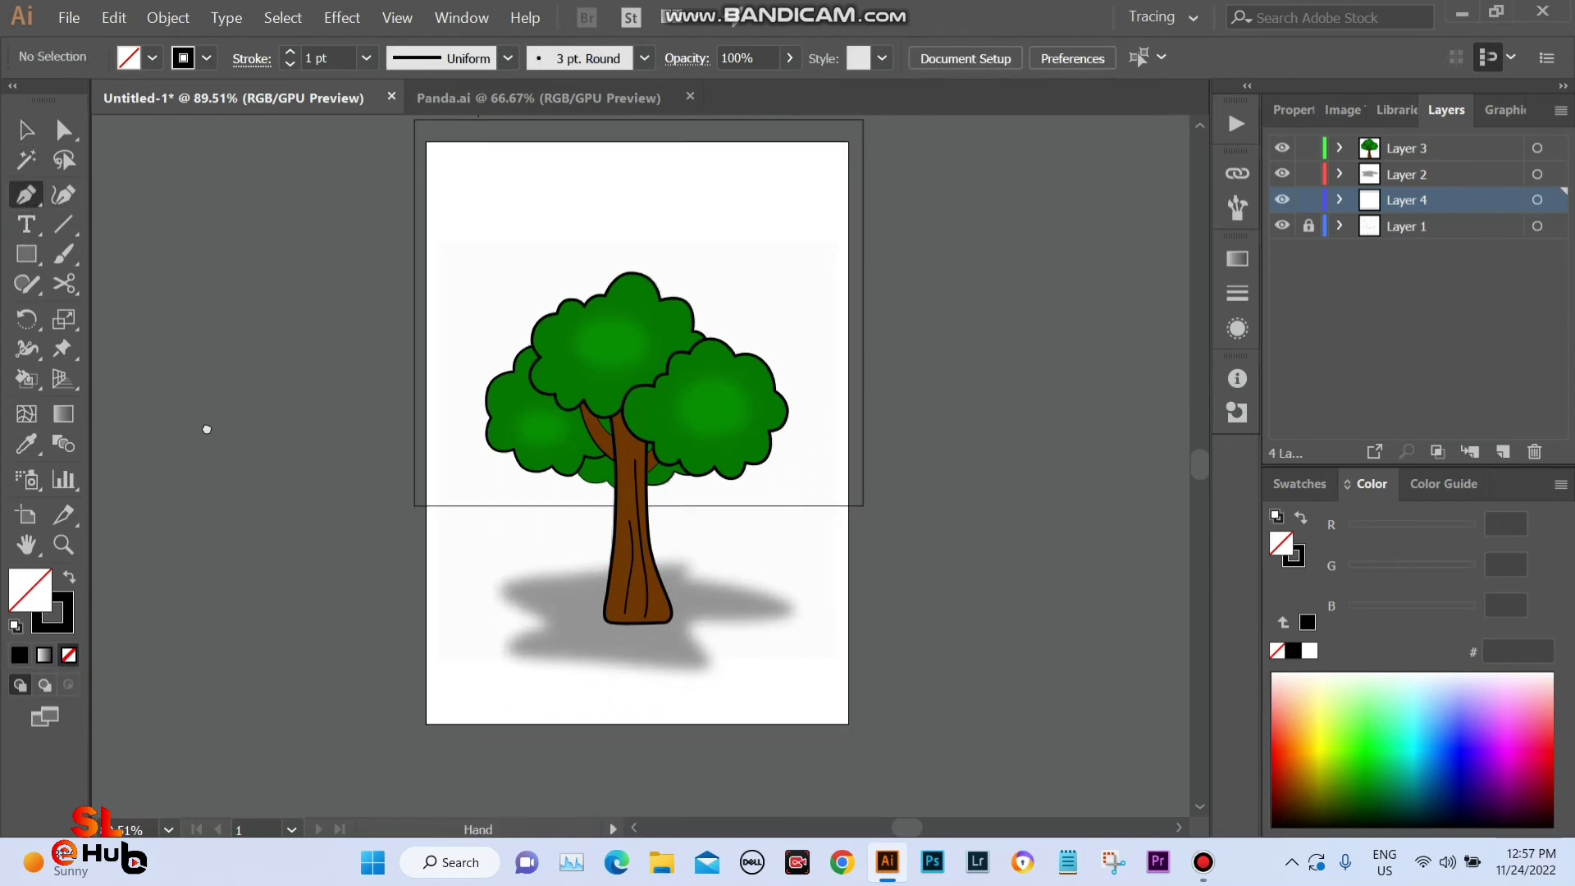
{"action": "left_click_drag", "start_coordinate": [391, 501], "coordinate": [588, 491]}
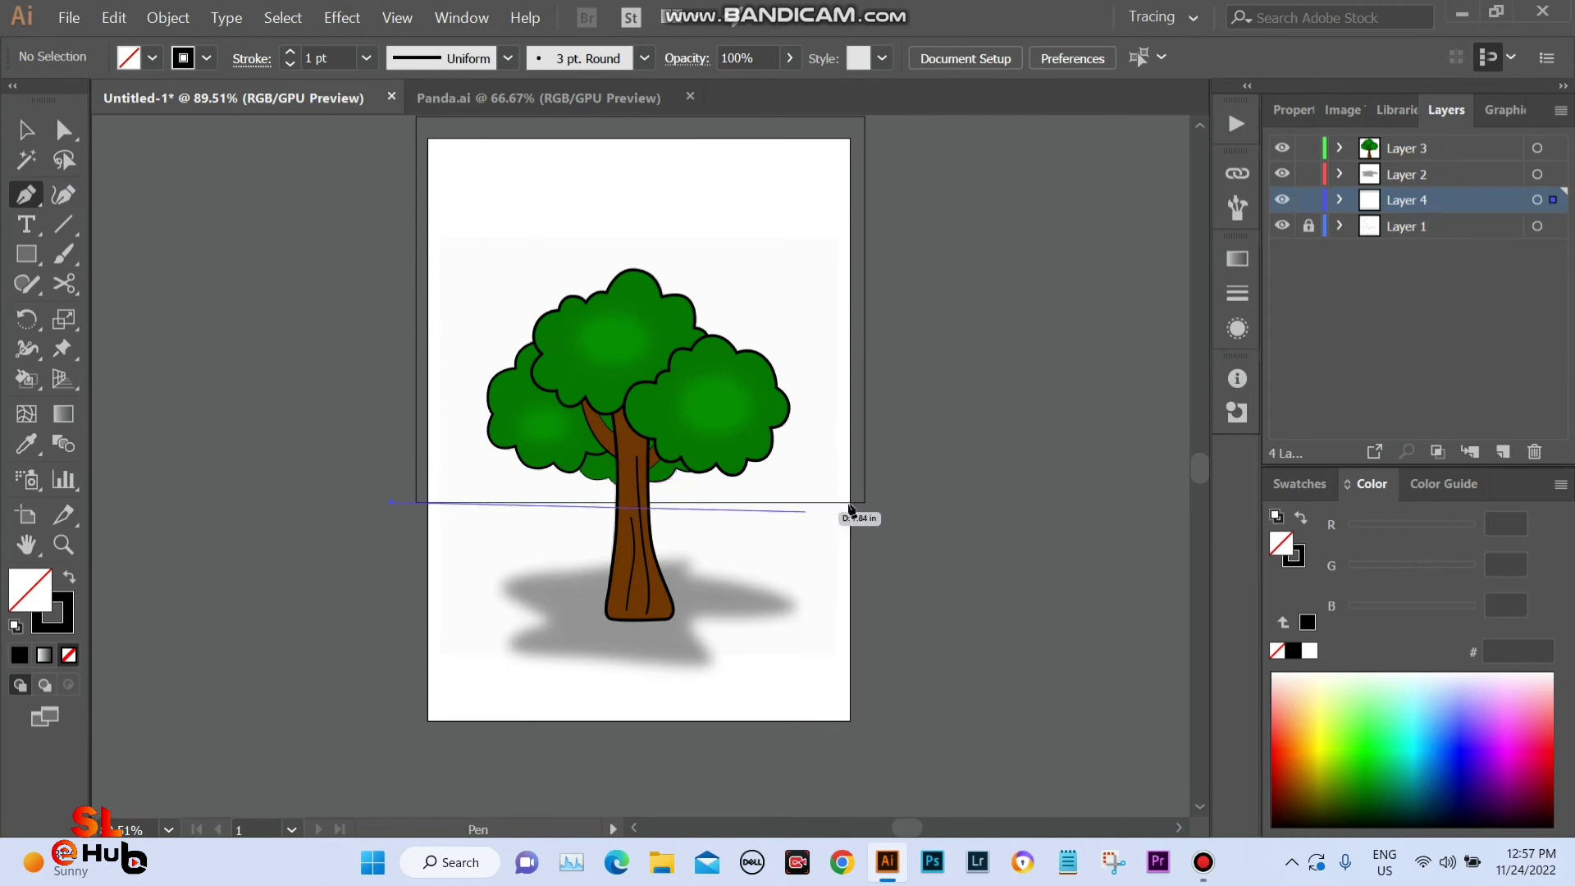
{"action": "mouse_move", "coordinate": [889, 497]}
{"action": "left_mouse_down"}
{"action": "mouse_move", "coordinate": [1053, 548]}
{"action": "mouse_move", "coordinate": [1119, 550]}
{"action": "left_mouse_up"}
{"action": "left_click", "coordinate": [890, 498]}
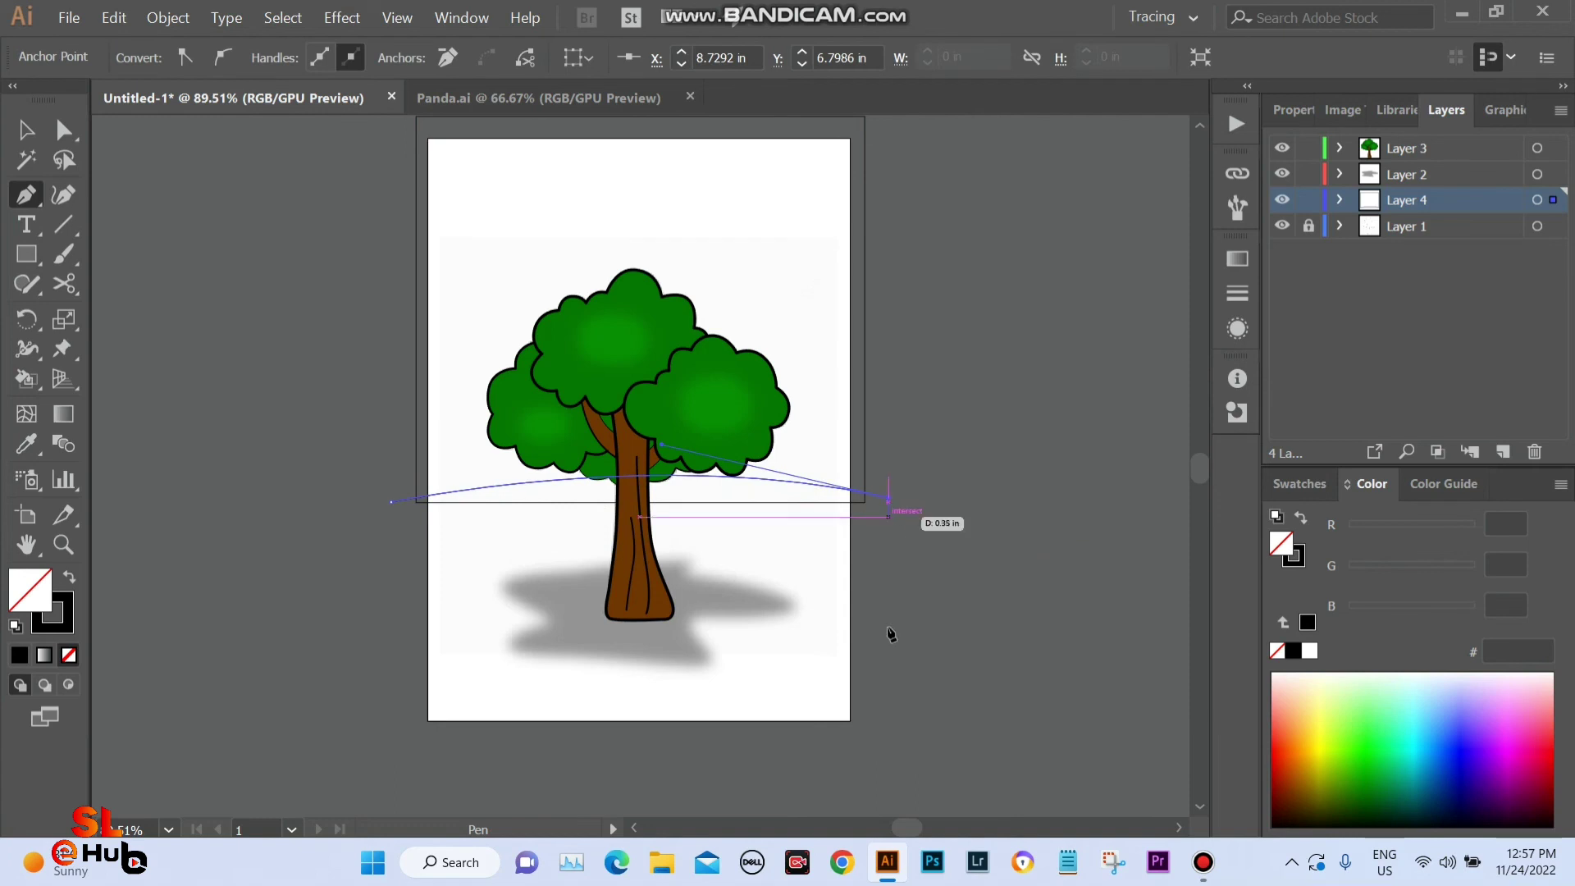
{"action": "left_click", "coordinate": [890, 737]}
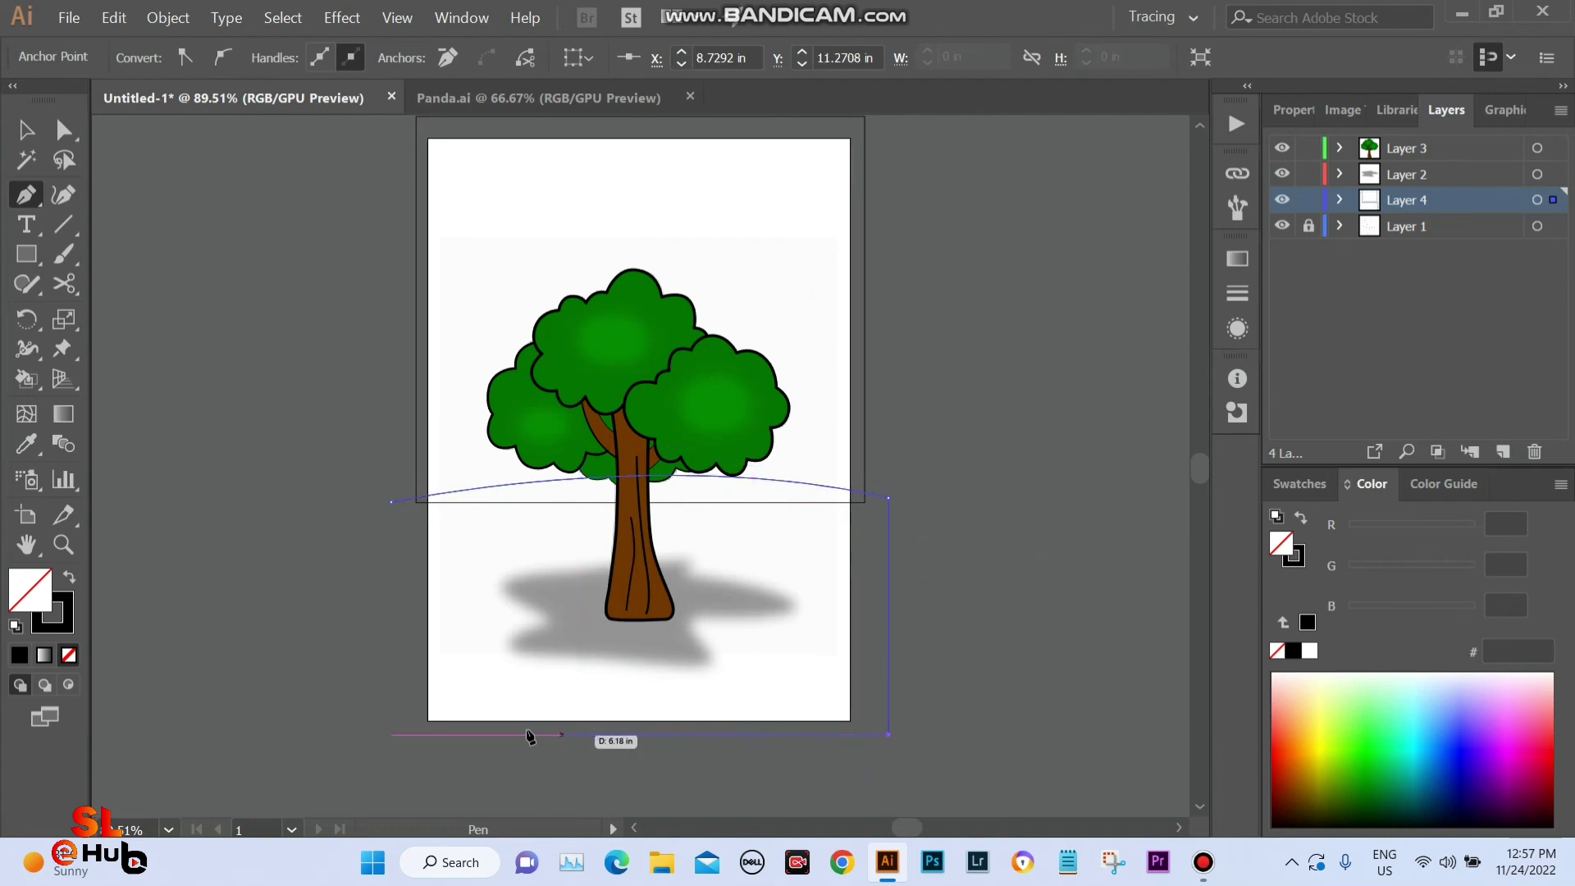
{"action": "left_click", "coordinate": [391, 737]}
{"action": "left_click", "coordinate": [394, 500]}
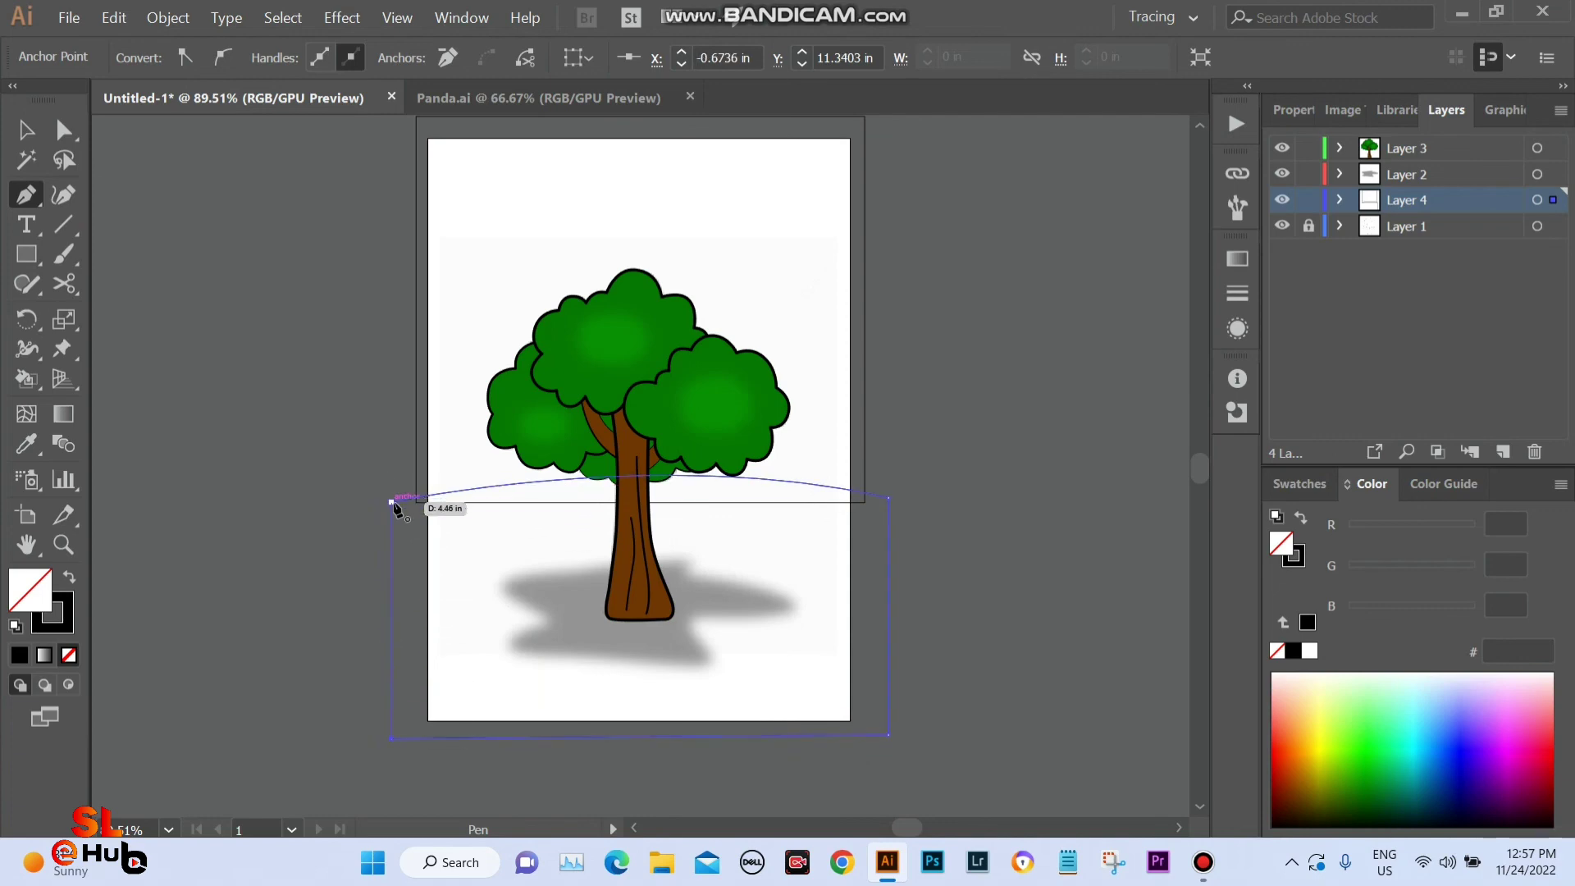
{"action": "key", "text": "v"}
Select the hill shape and nudge it slightly lower.
{"action": "left_click", "coordinate": [299, 471]}
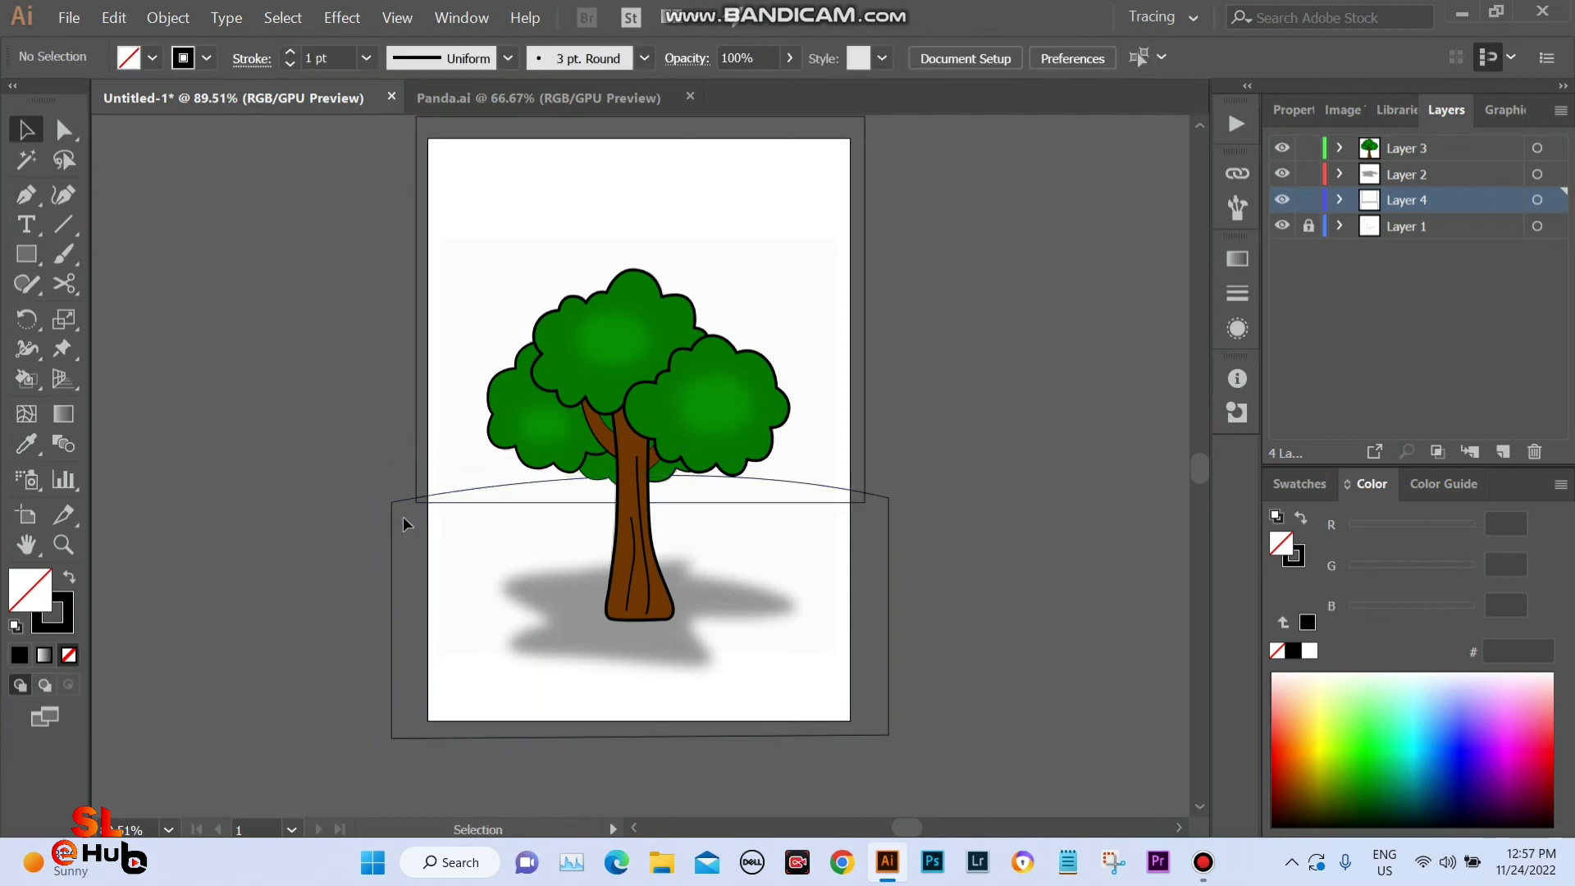
{"action": "scroll", "coordinate": [441, 441], "scroll_direction": "up", "scroll_amount": 2}
{"action": "scroll", "coordinate": [441, 441], "scroll_direction": "up", "scroll_amount": 2}
{"action": "left_click_drag", "start_coordinate": [442, 442], "coordinate": [390, 424]}
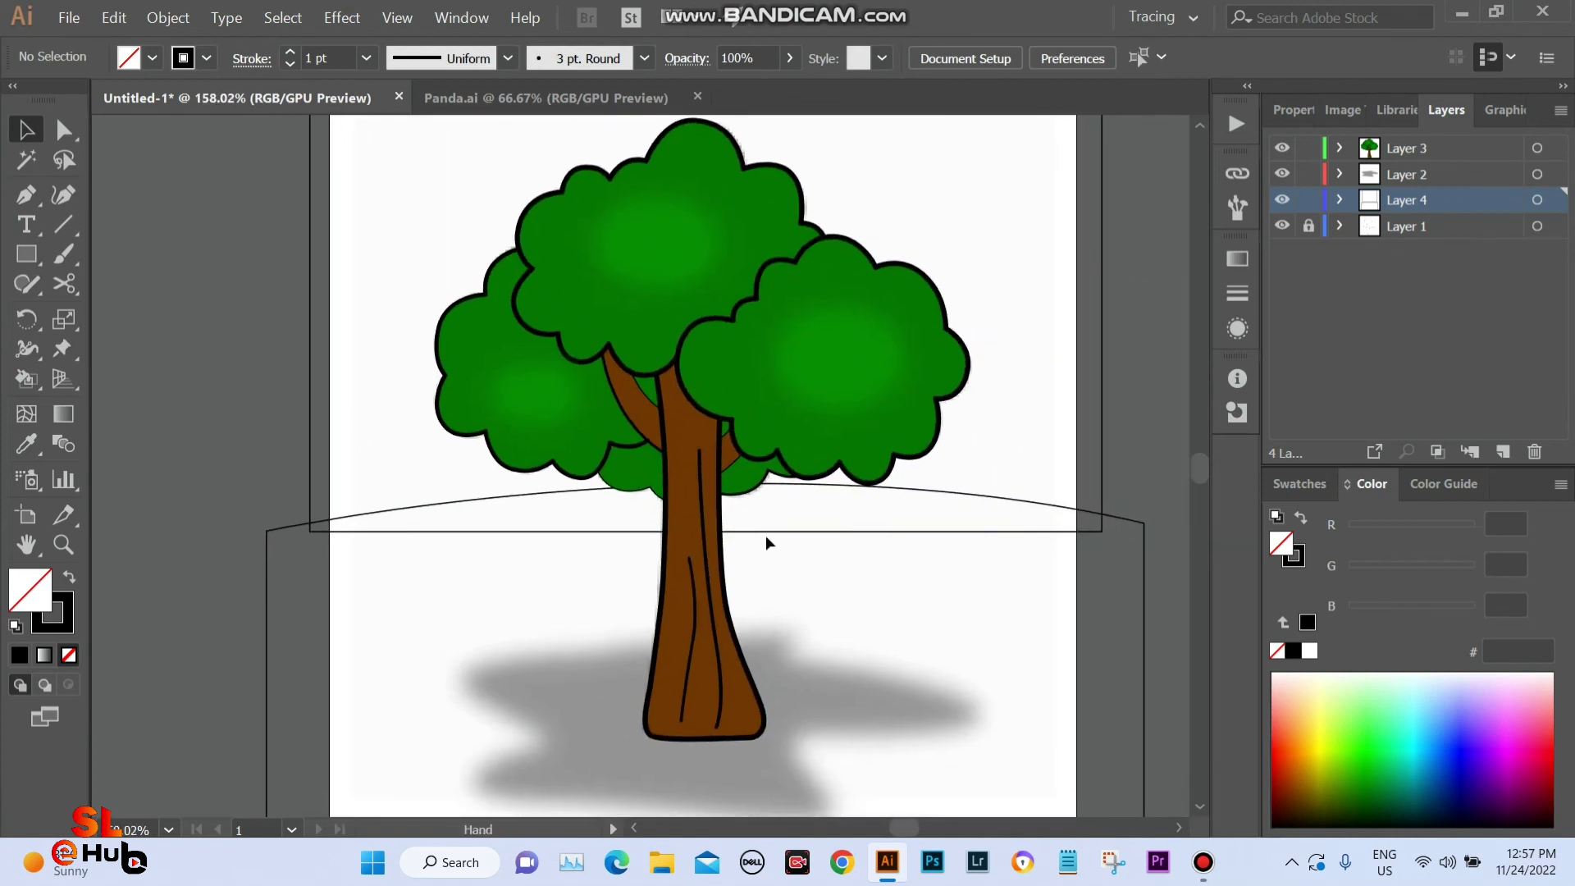
{"action": "left_click", "coordinate": [1018, 497]}
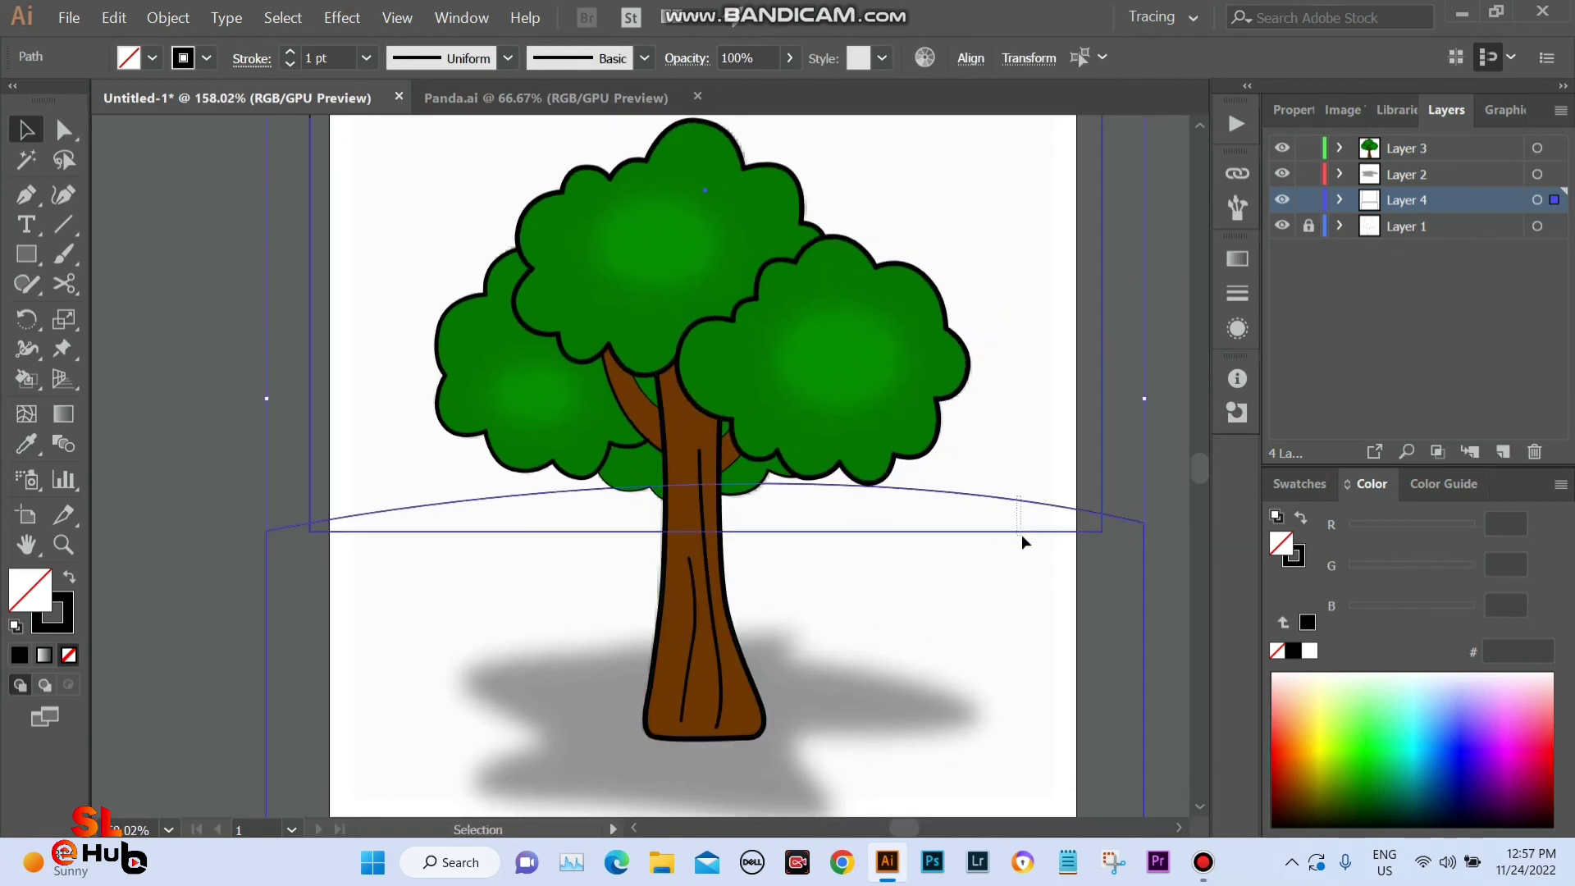
{"action": "left_click_drag", "start_coordinate": [1032, 507], "coordinate": [1036, 542]}
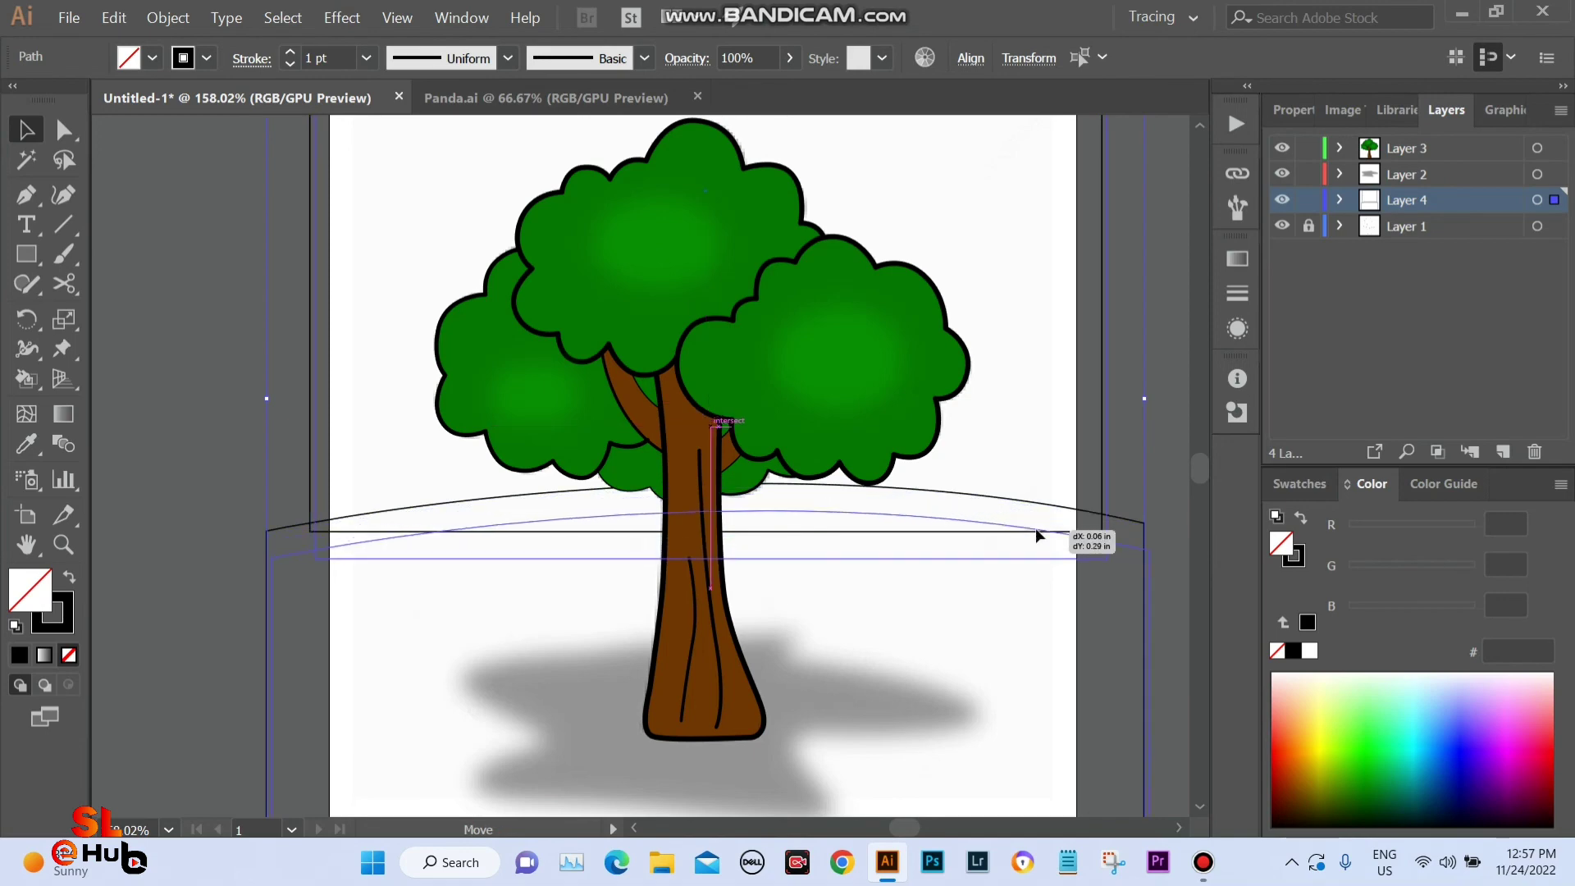
{"action": "scroll", "coordinate": [1036, 542], "scroll_direction": "down", "scroll_amount": 2}
Raise the top edge of the rectangle around the tree slightly.
{"action": "scroll", "coordinate": [936, 513], "scroll_direction": "down", "scroll_amount": 1}
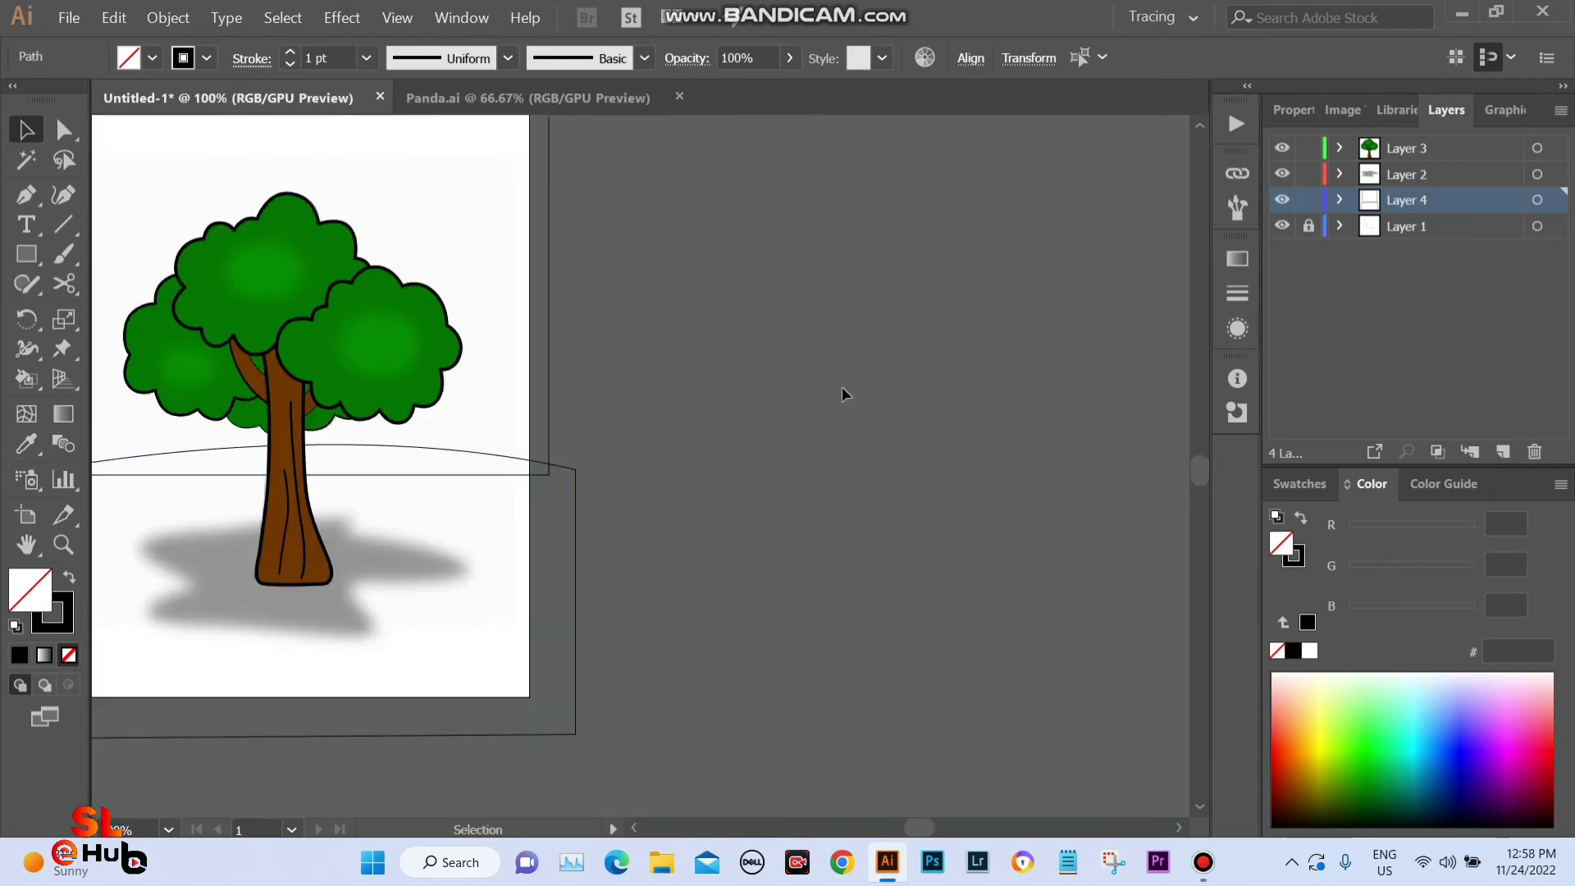
{"action": "left_click", "coordinate": [886, 591]}
{"action": "scroll", "coordinate": [886, 591], "scroll_direction": "up", "scroll_amount": 1}
{"action": "left_click", "coordinate": [640, 290]}
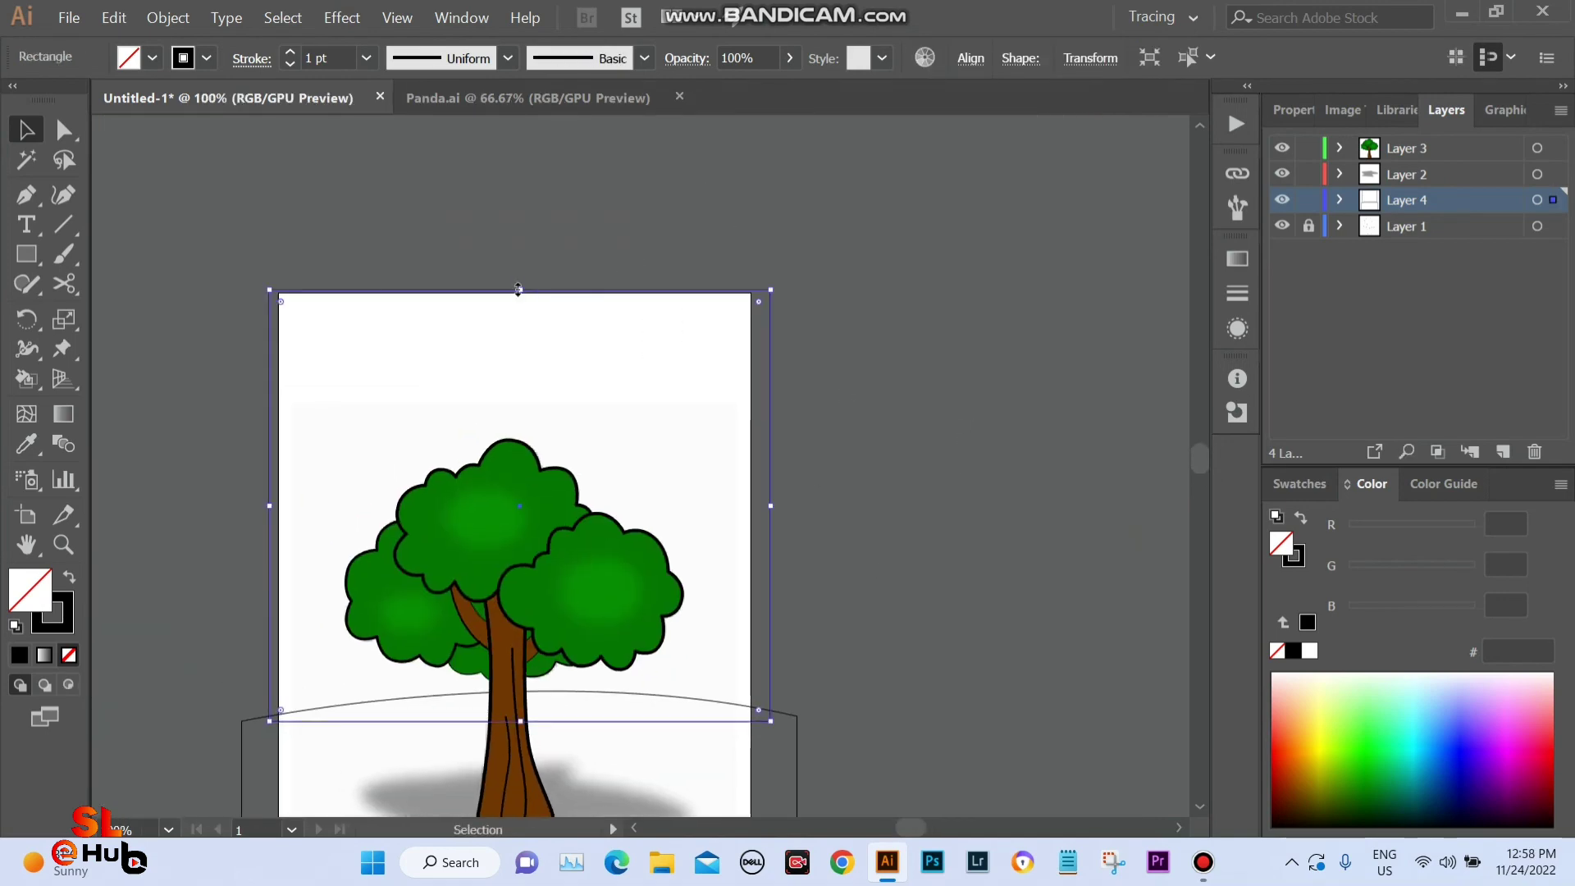
{"action": "left_click_drag", "start_coordinate": [520, 290], "coordinate": [520, 278]}
{"action": "left_click", "coordinate": [815, 306]}
Fill the curved hill shape with green 1A8700.
{"action": "scroll", "coordinate": [816, 306], "scroll_direction": "up", "scroll_amount": 1}
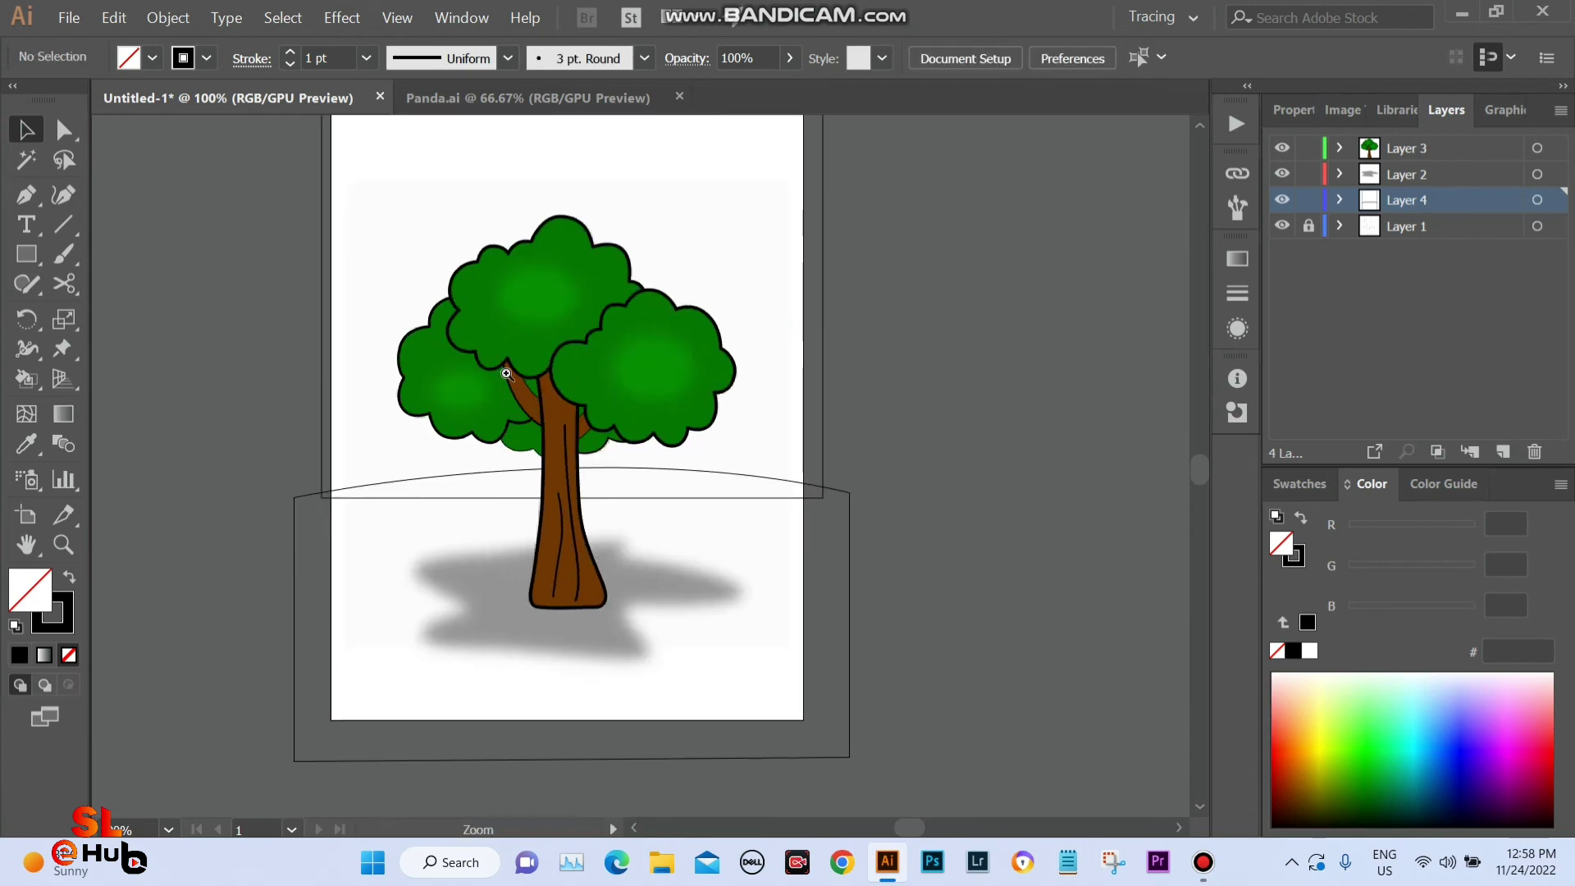
{"action": "scroll", "coordinate": [812, 344], "scroll_direction": "up", "scroll_amount": 2}
{"action": "scroll", "coordinate": [811, 400], "scroll_direction": "up", "scroll_amount": 2}
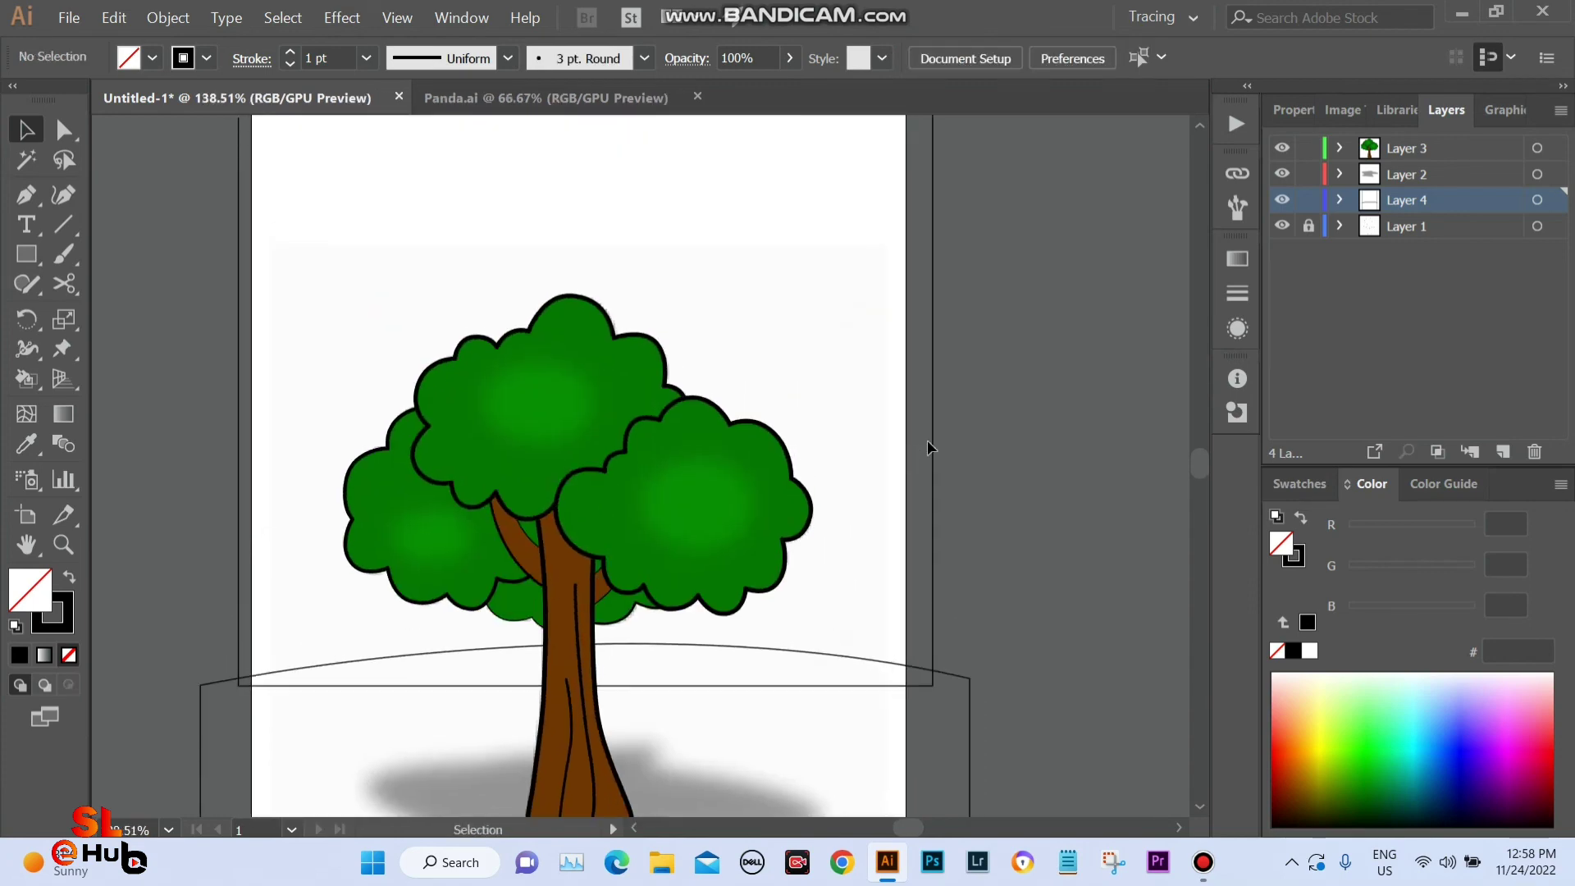
{"action": "left_click", "coordinate": [815, 654]}
{"action": "scroll", "coordinate": [788, 509], "scroll_direction": "down", "scroll_amount": 2}
{"action": "scroll", "coordinate": [739, 459], "scroll_direction": "down", "scroll_amount": 1}
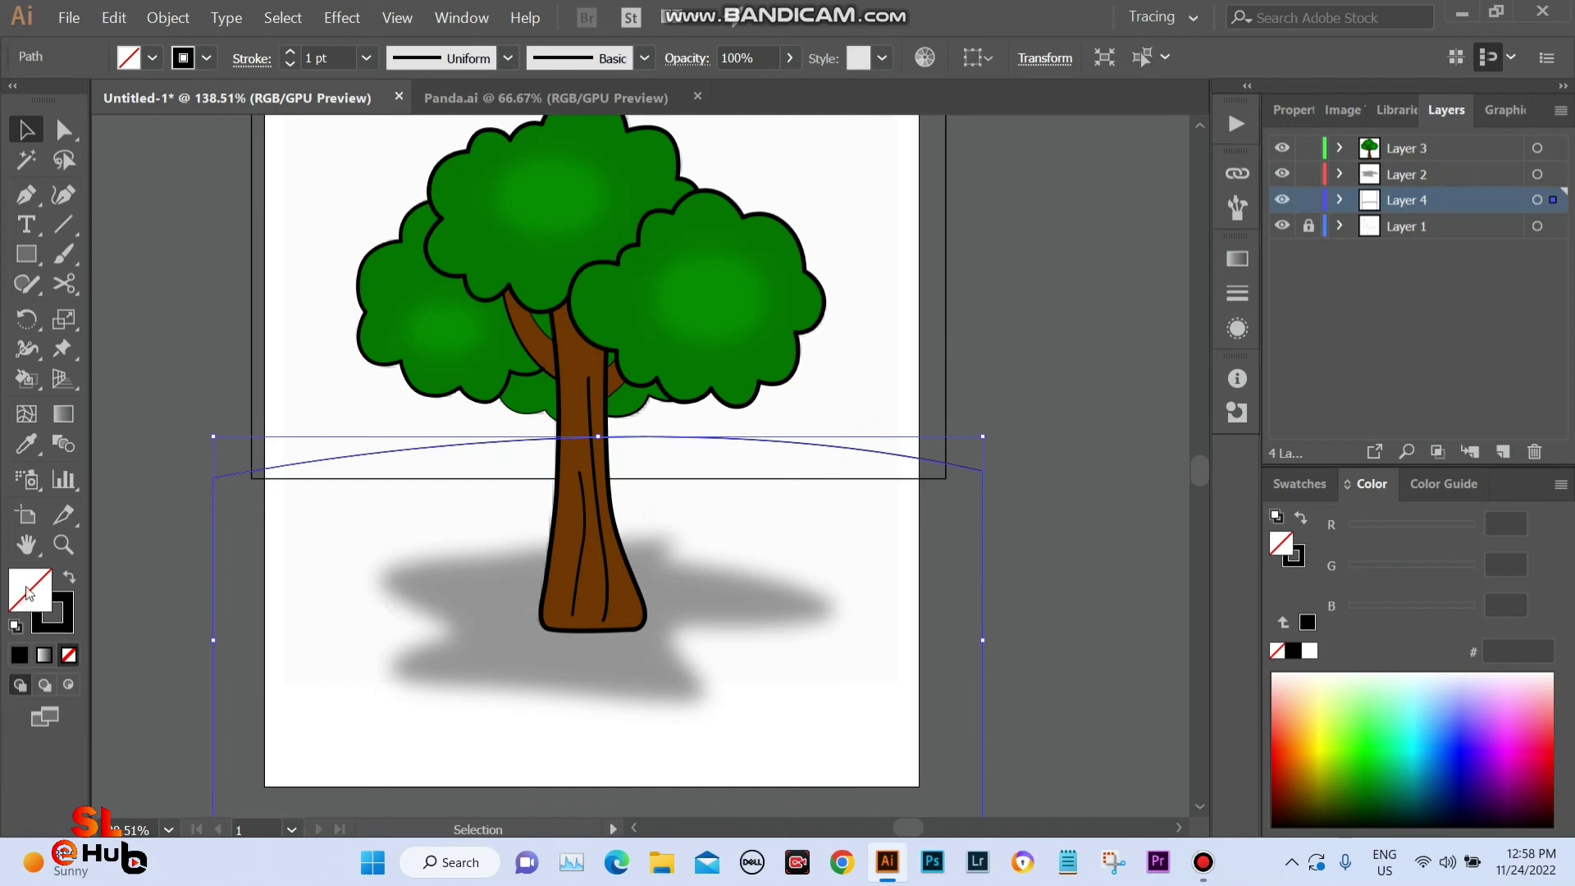
{"action": "left_click", "coordinate": [1357, 783]}
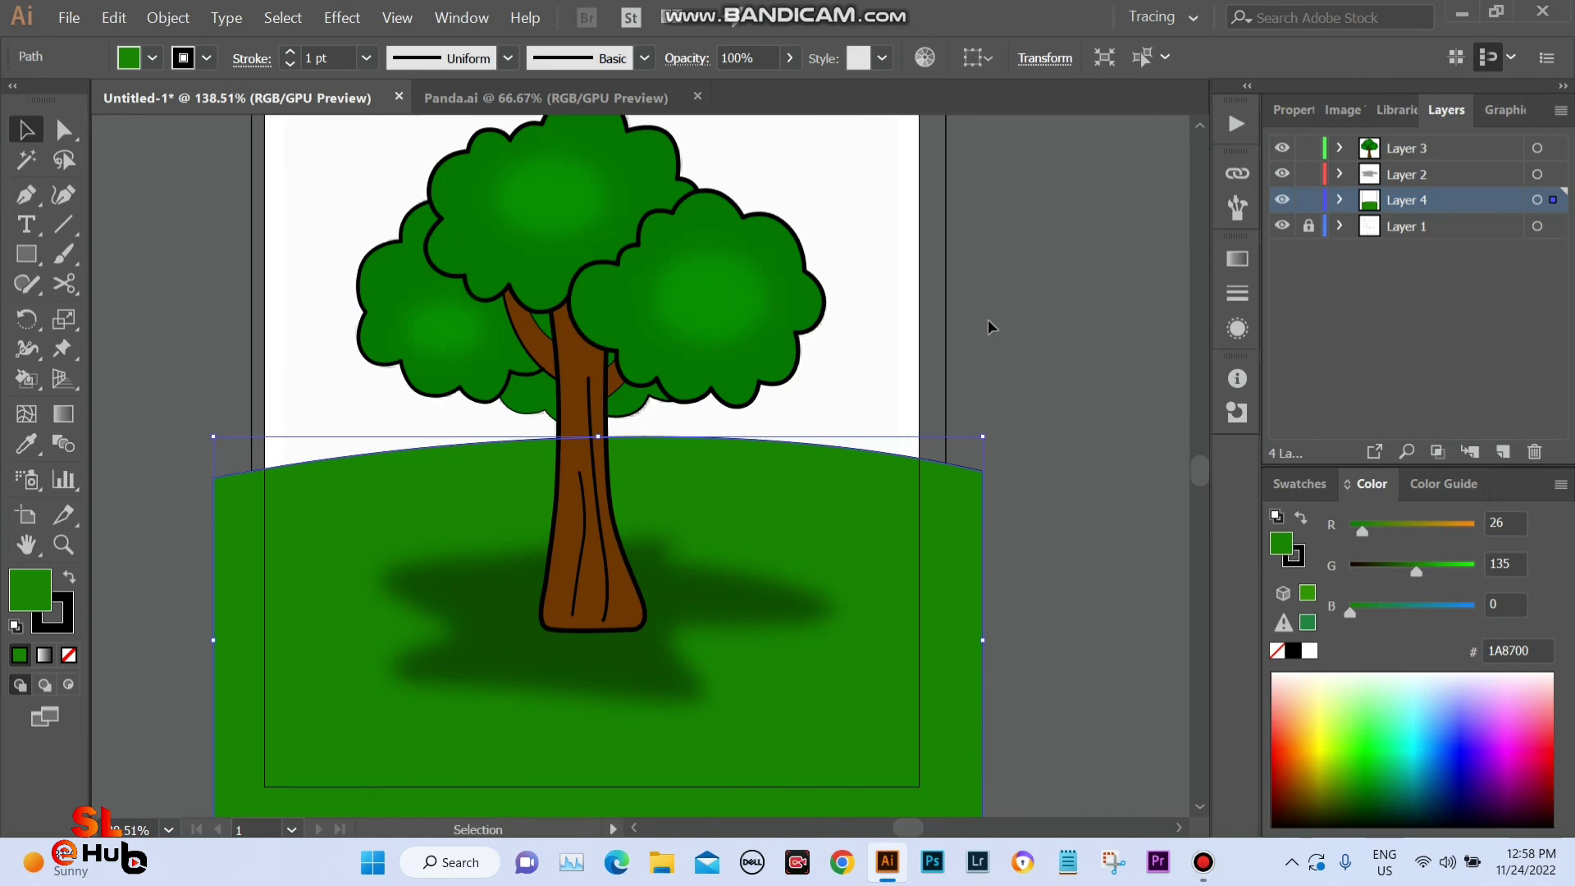
{"action": "scroll", "coordinate": [987, 325], "scroll_direction": "up", "scroll_amount": 3}
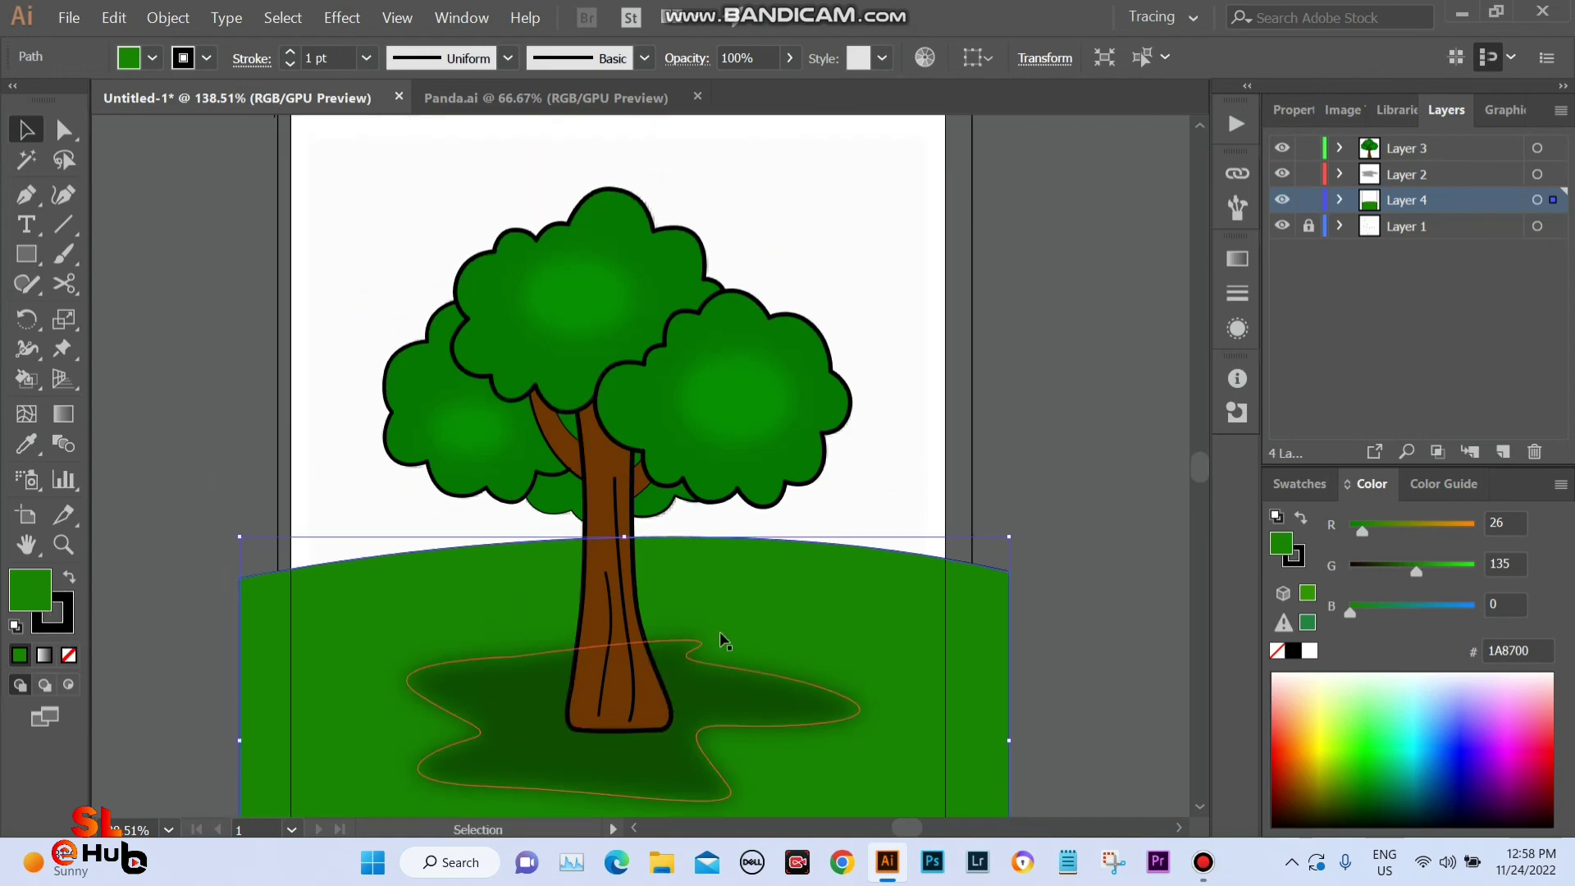
{"action": "left_click", "coordinate": [957, 418]}
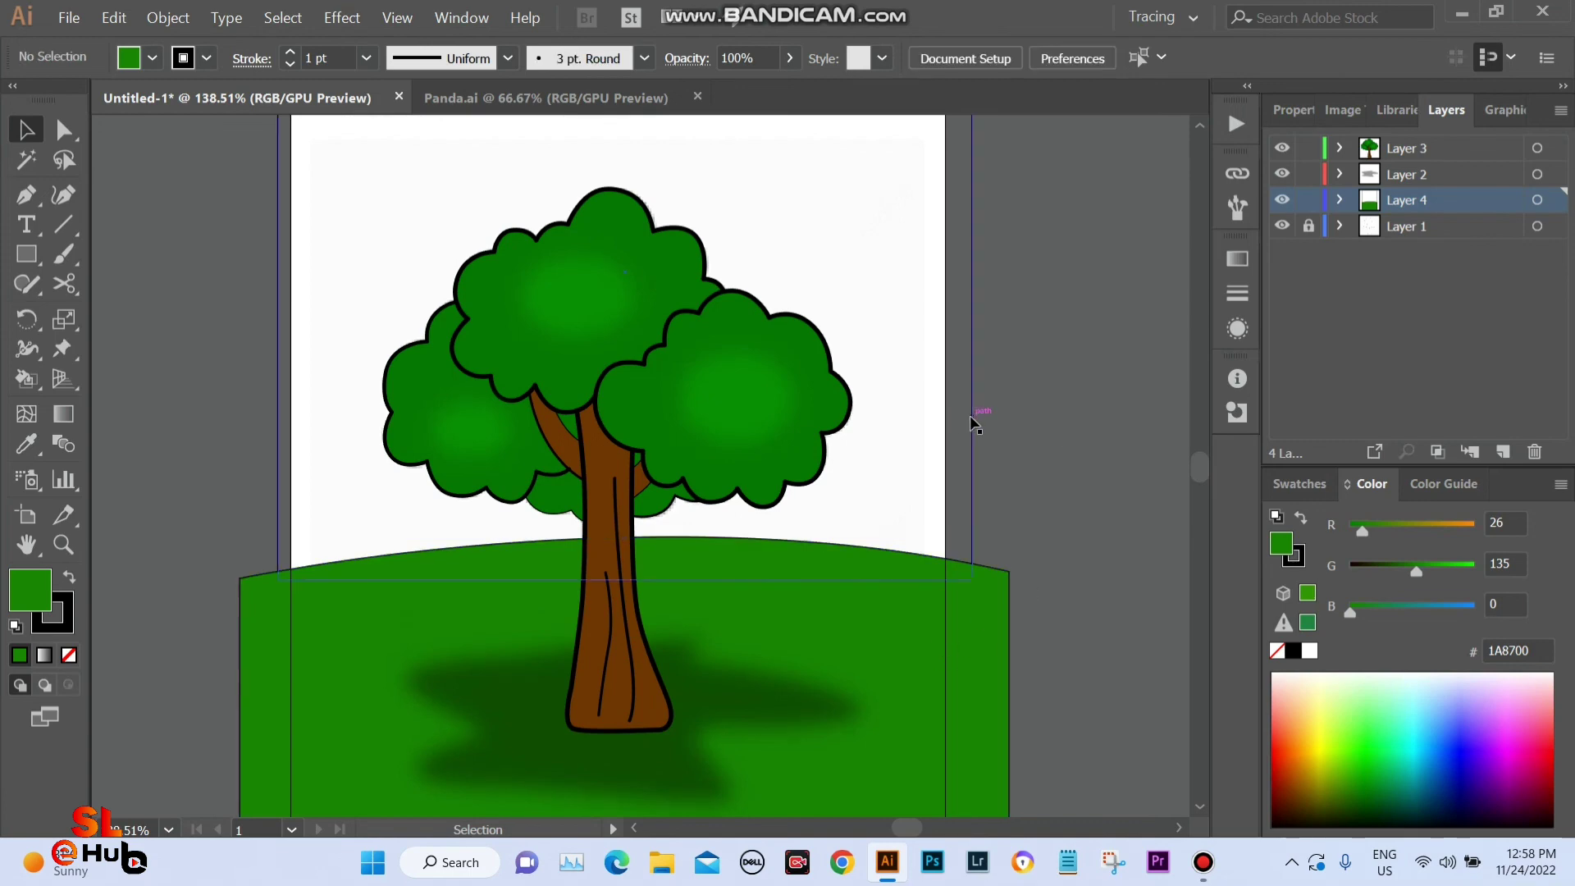
Fill the background rectangle behind the tree with black 000000 and recentre the view.
{"action": "left_click", "coordinate": [757, 465]}
{"action": "key", "text": "ctrl+1"}
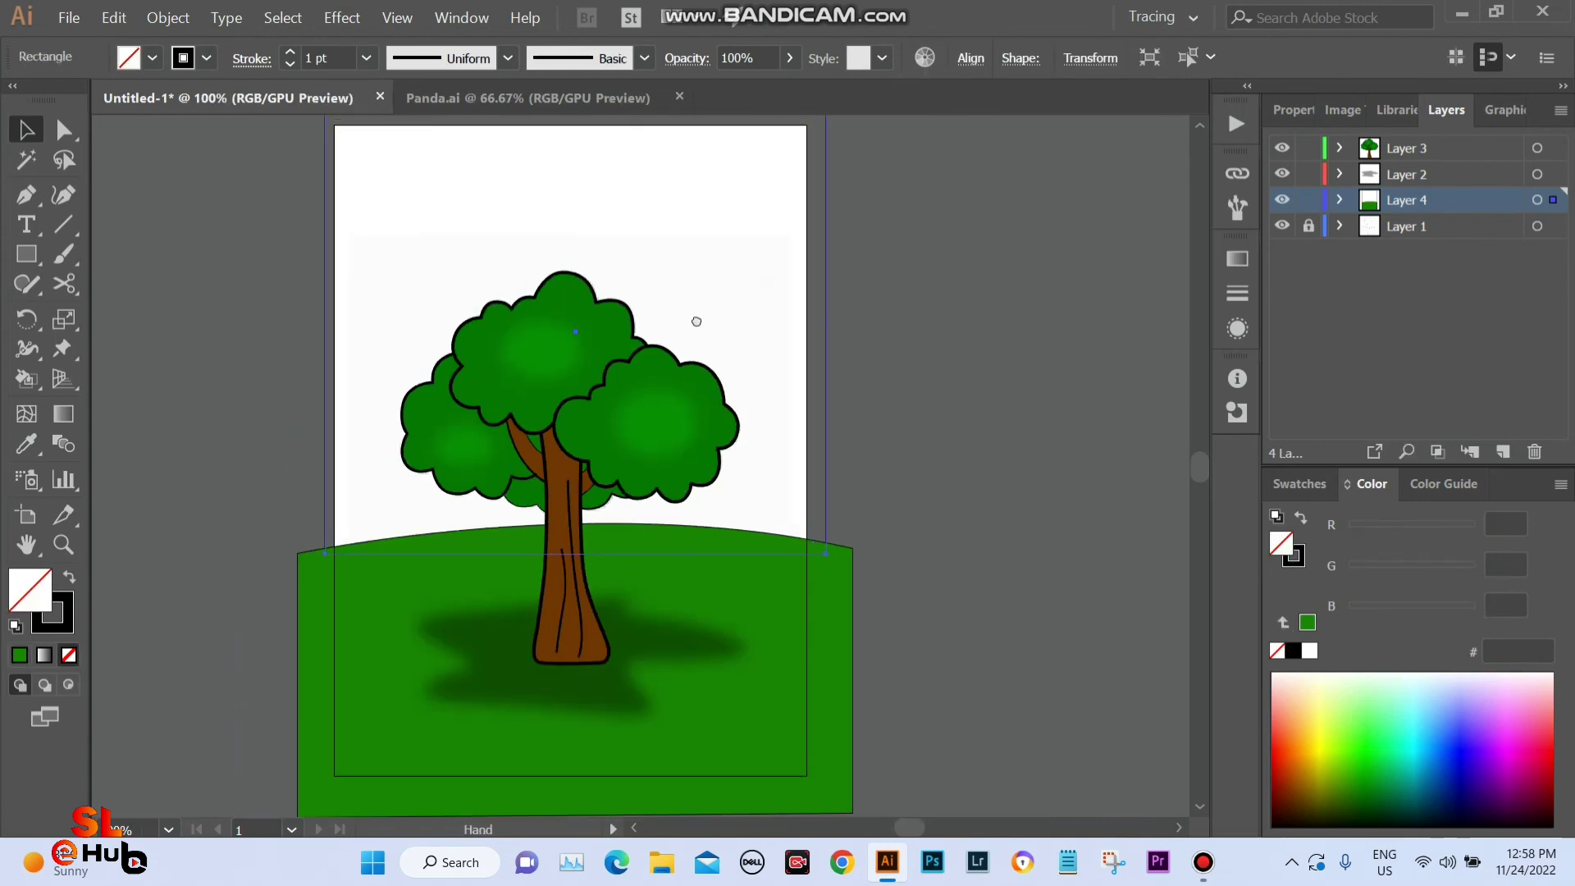
{"action": "scroll", "coordinate": [696, 320], "scroll_direction": "up", "scroll_amount": 2}
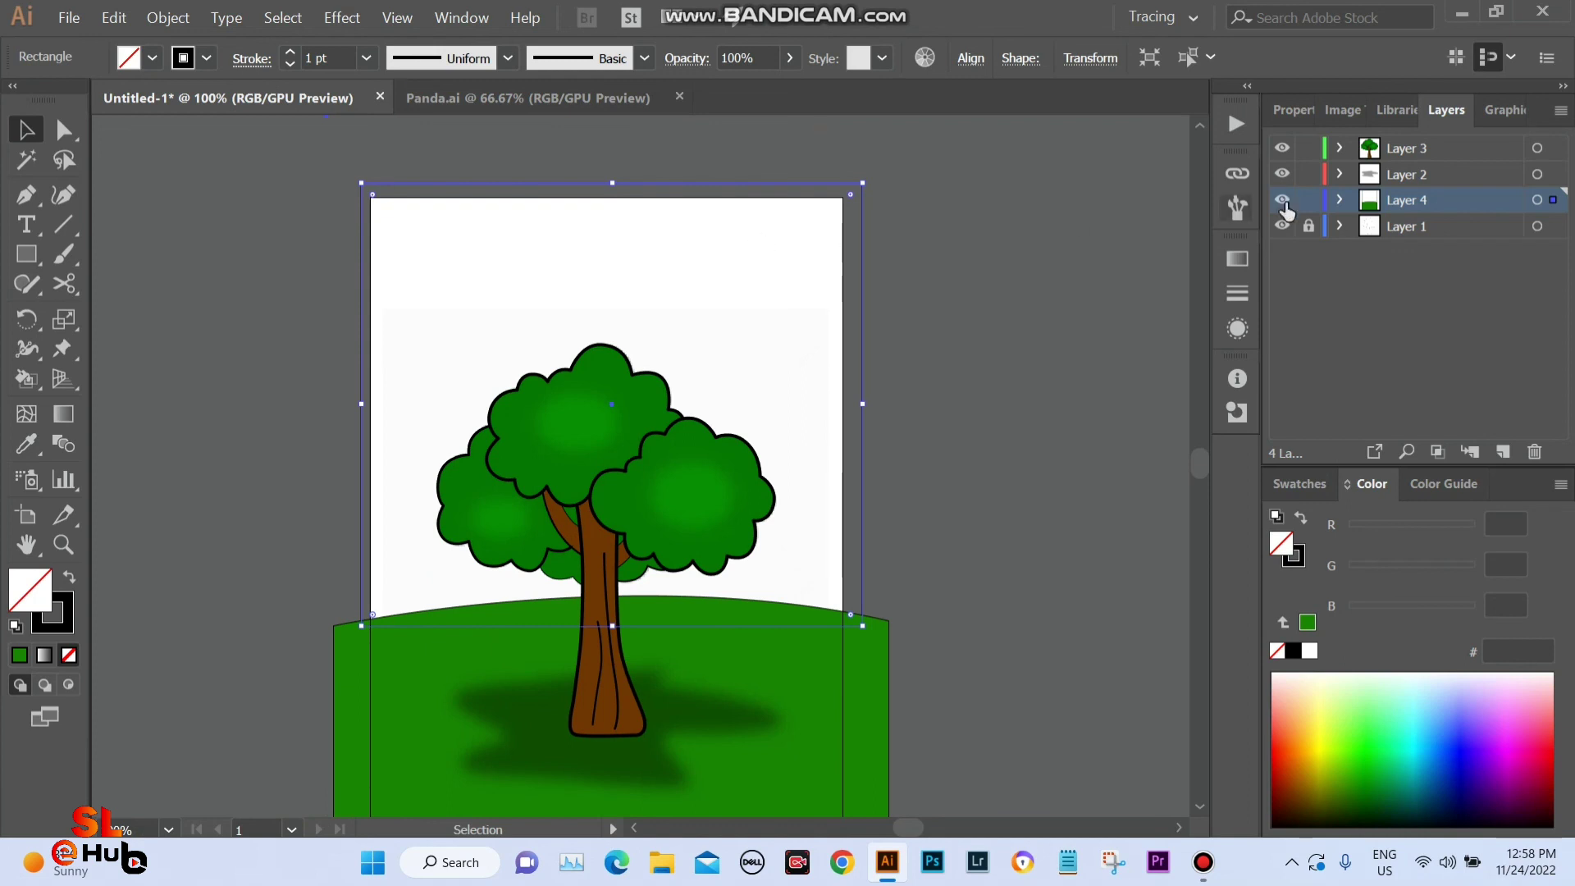
{"action": "left_click", "coordinate": [1294, 651]}
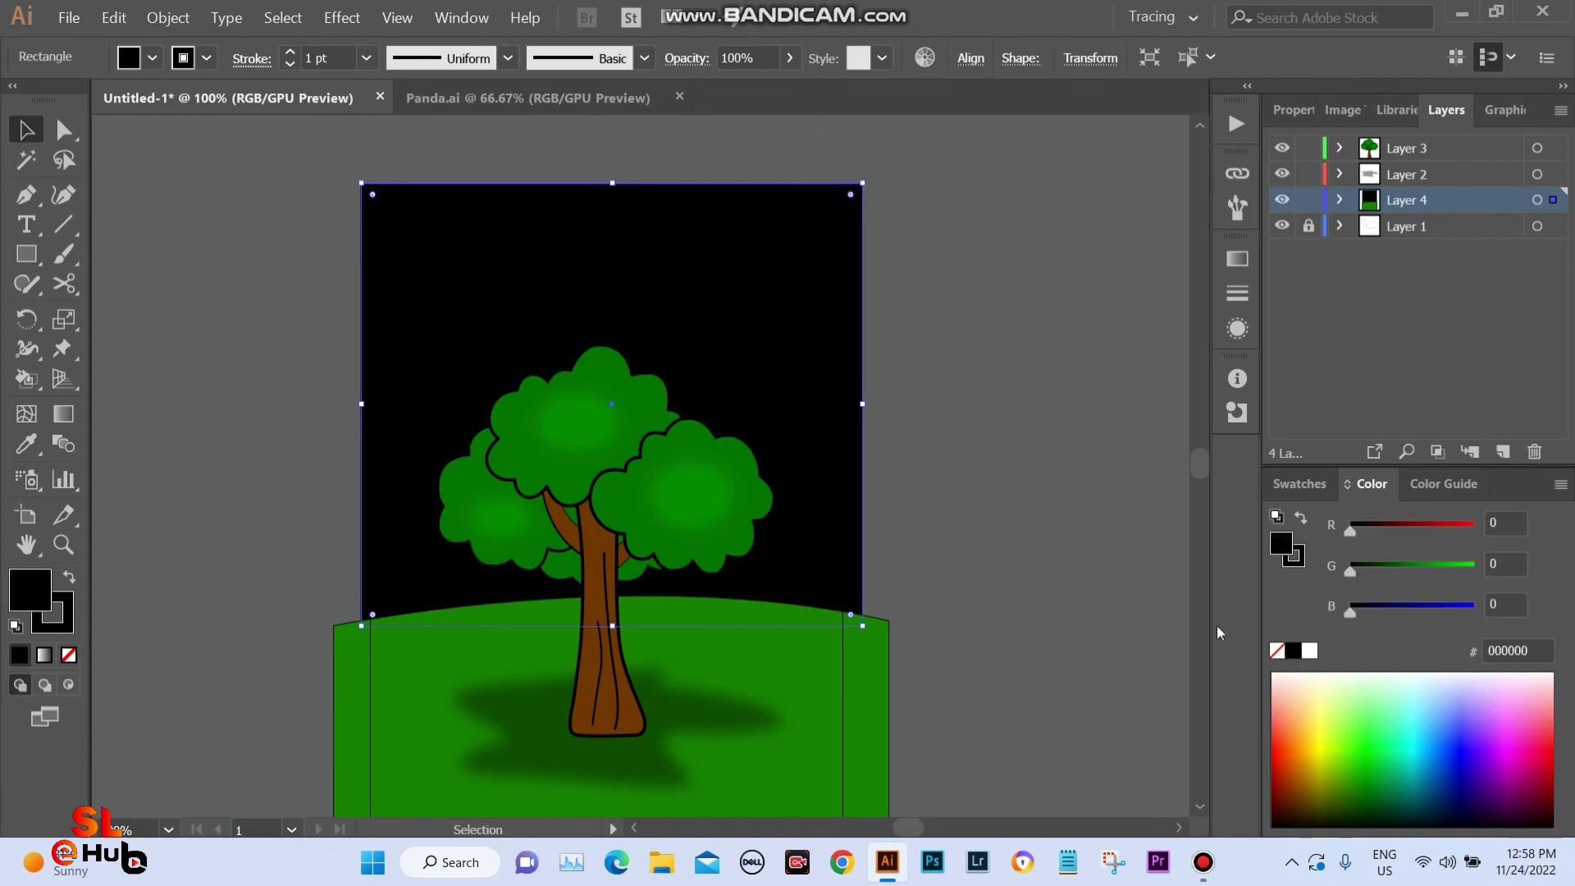
{"action": "mouse_move", "coordinate": [993, 516]}
{"action": "left_mouse_down"}
{"action": "mouse_move", "coordinate": [1071, 456]}
{"action": "mouse_move", "coordinate": [1100, 490]}
{"action": "left_mouse_up"}
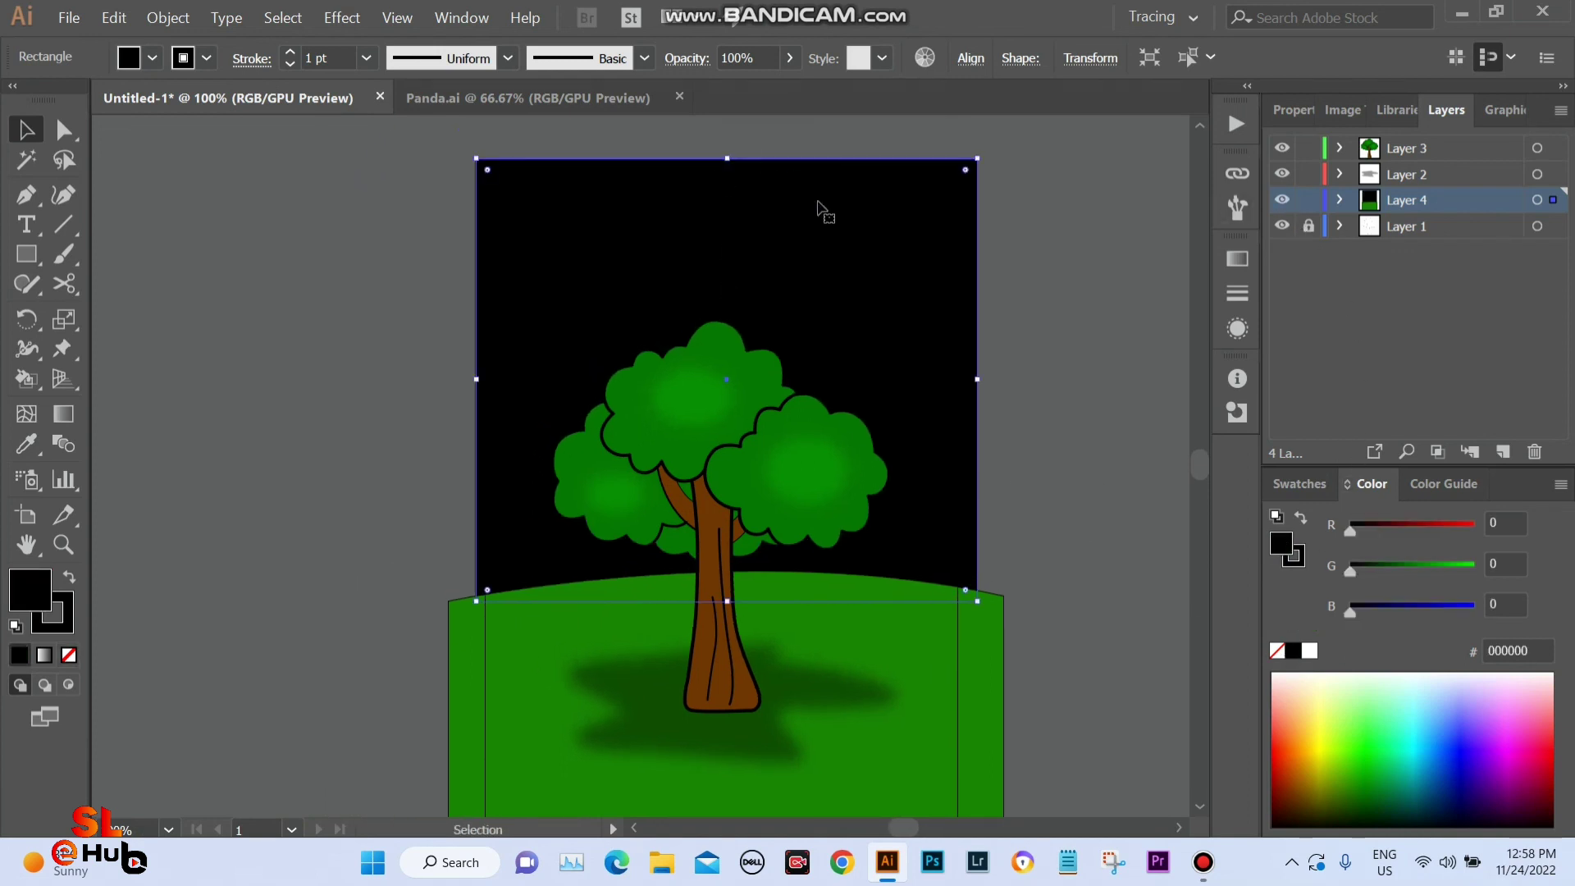
{"action": "left_click", "coordinate": [1080, 322]}
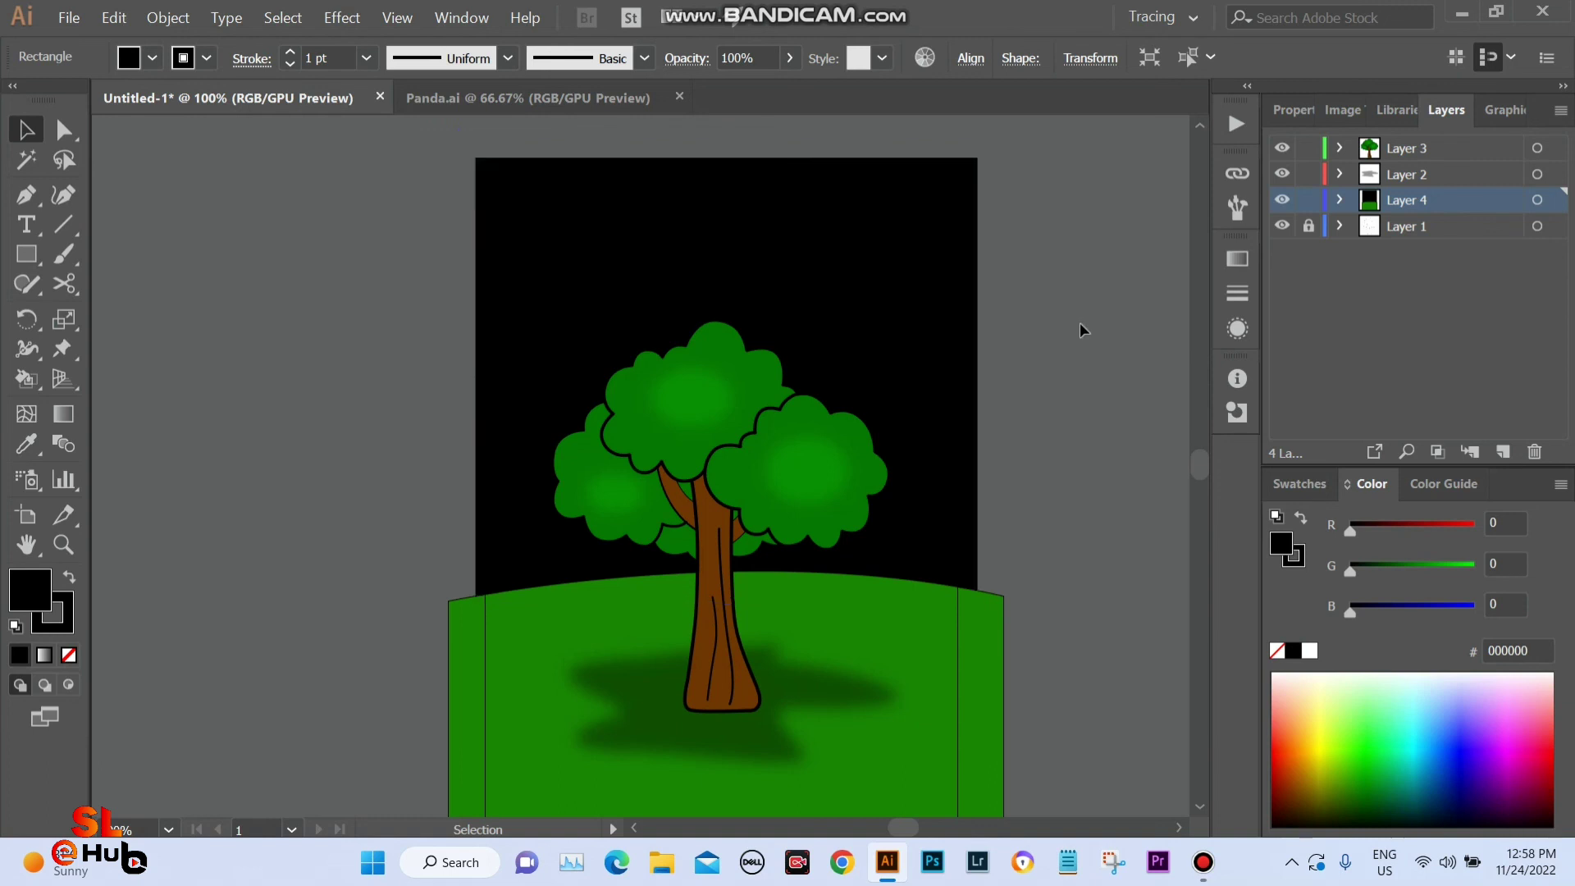
{"action": "left_click_drag", "start_coordinate": [1080, 322], "coordinate": [1028, 436]}
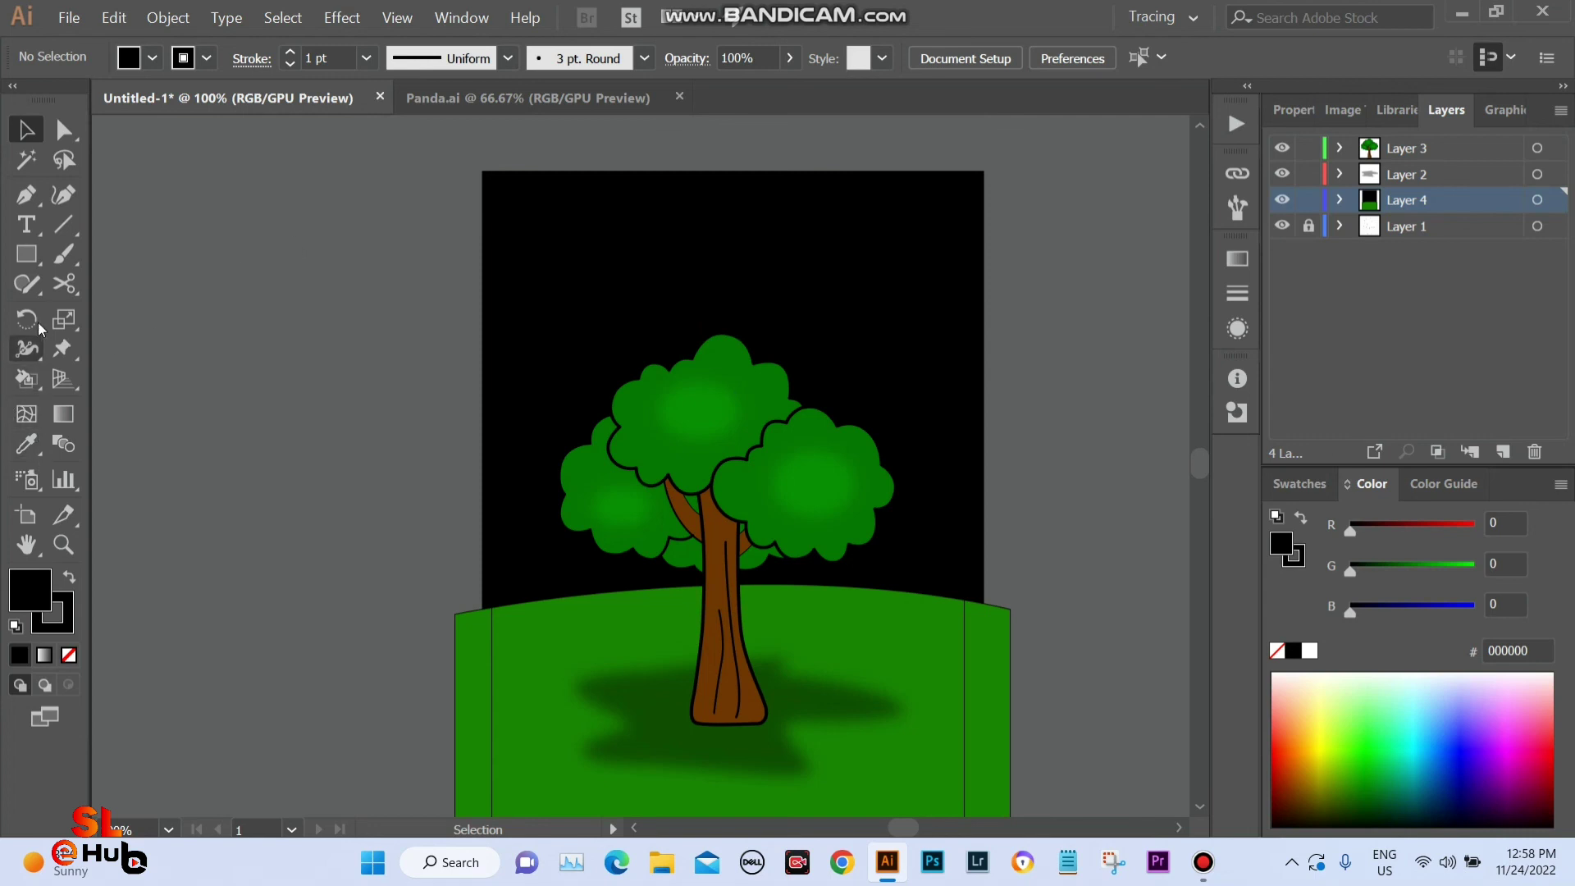
Draw a trial star with no fill left of the artboard using the Star Tool.
{"action": "left_click", "coordinate": [27, 256]}
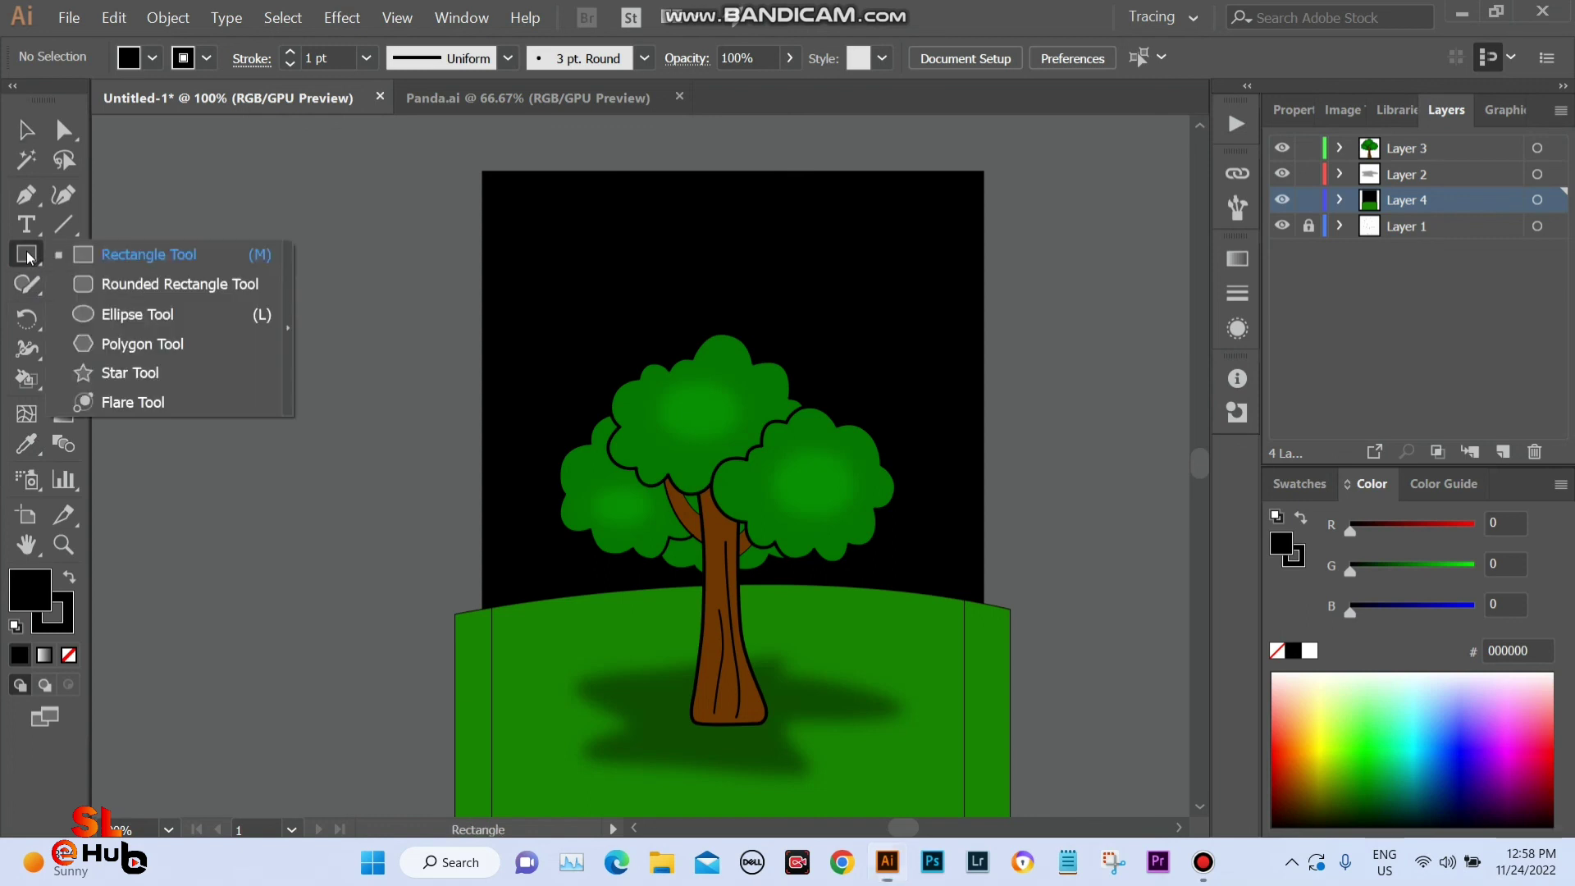
{"action": "left_click", "coordinate": [122, 373]}
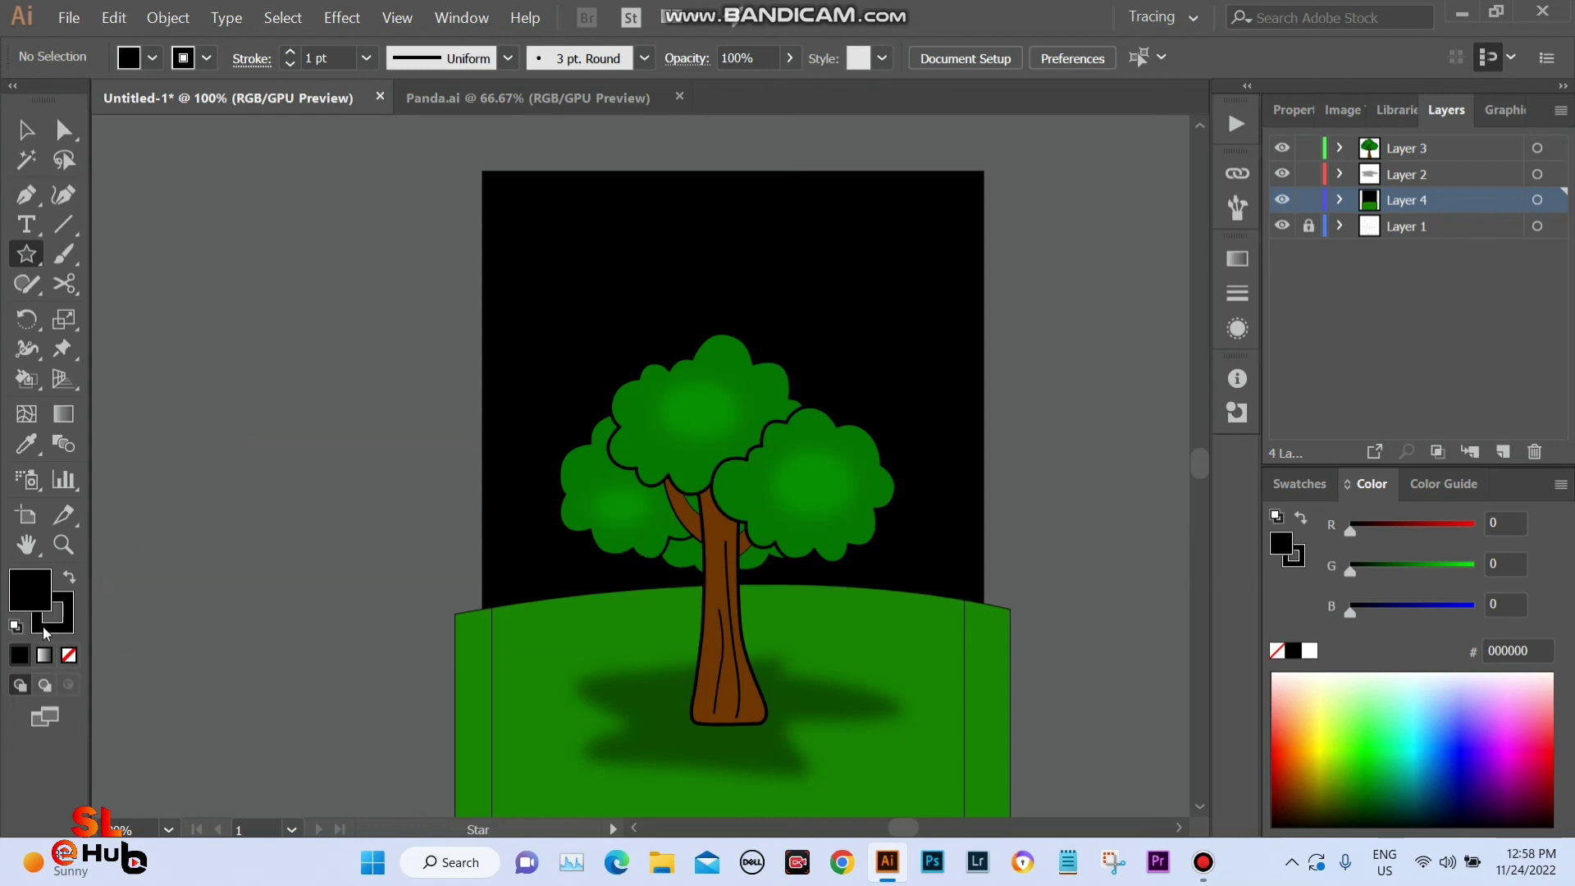
{"action": "left_click", "coordinate": [69, 655]}
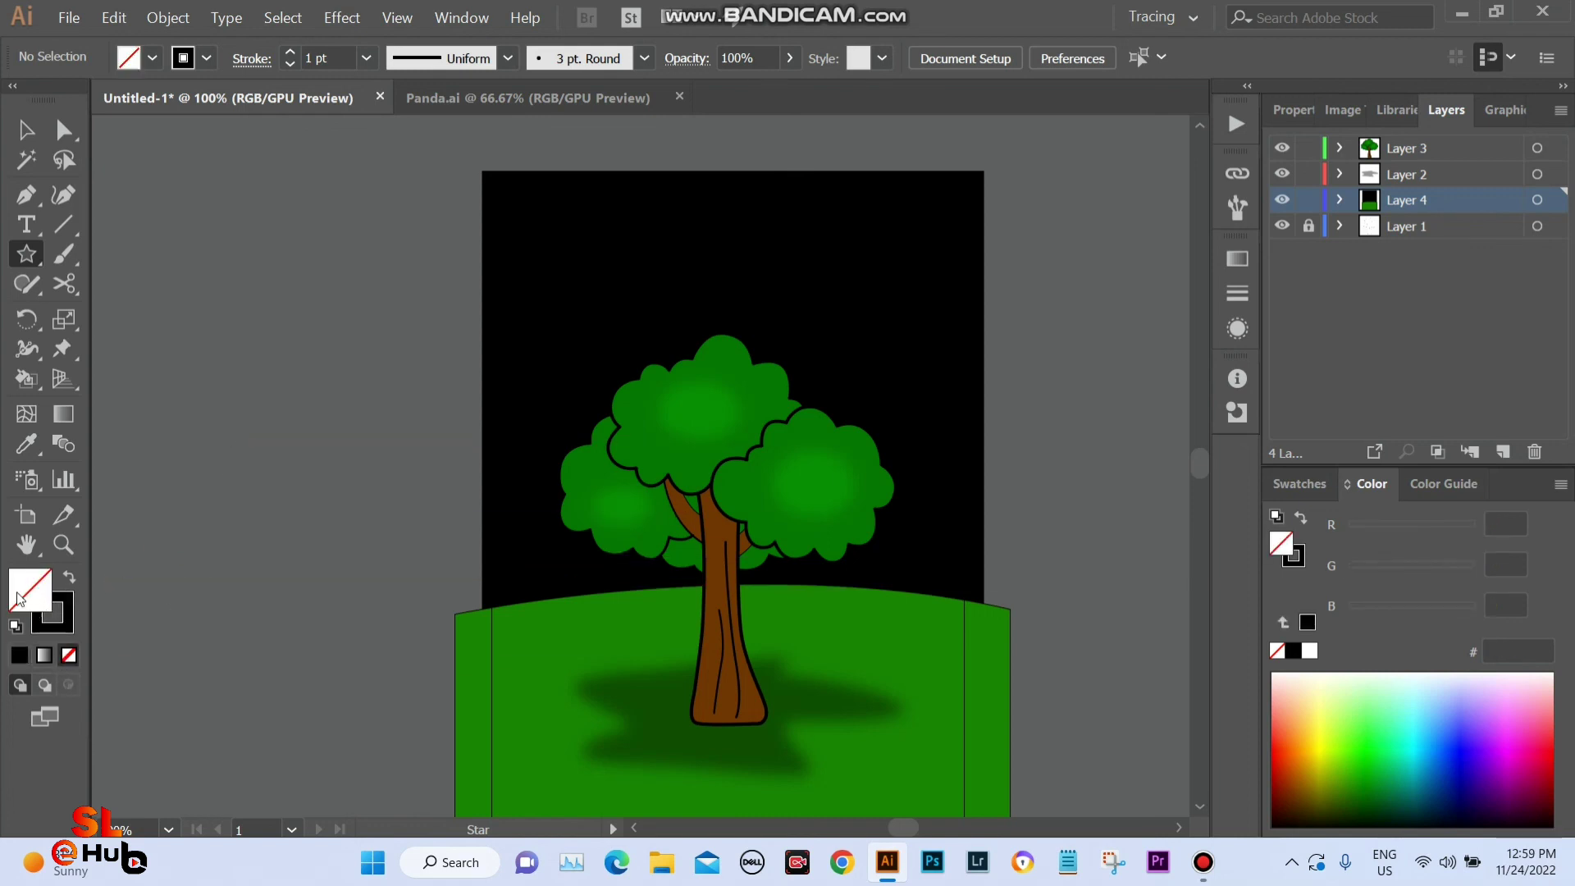
{"action": "left_click_drag", "start_coordinate": [289, 479], "coordinate": [361, 529]}
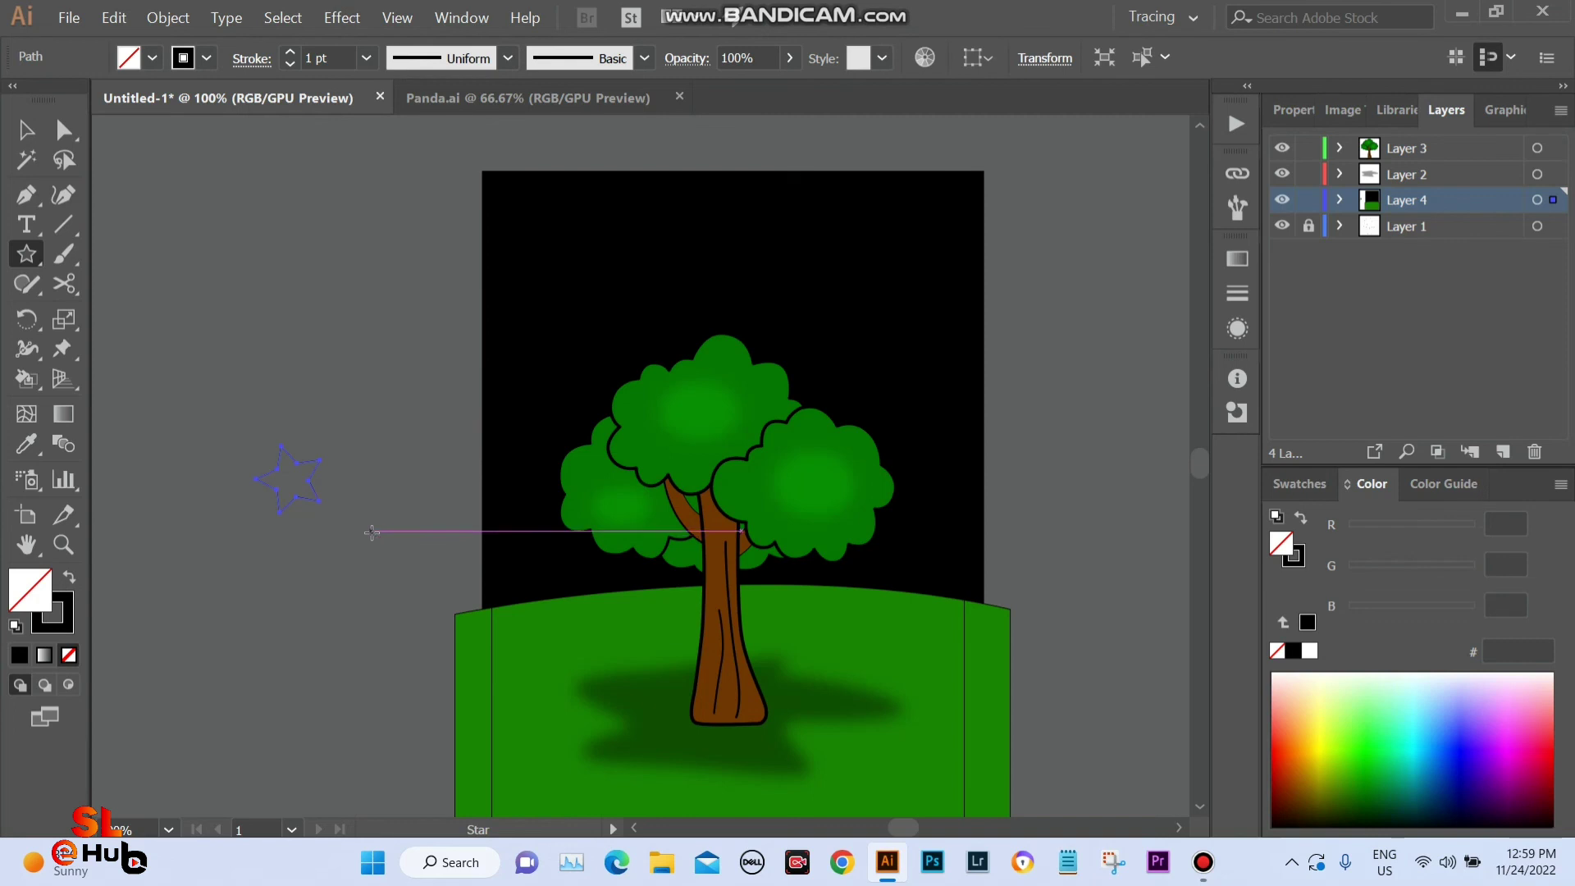
{"action": "key", "text": "v"}
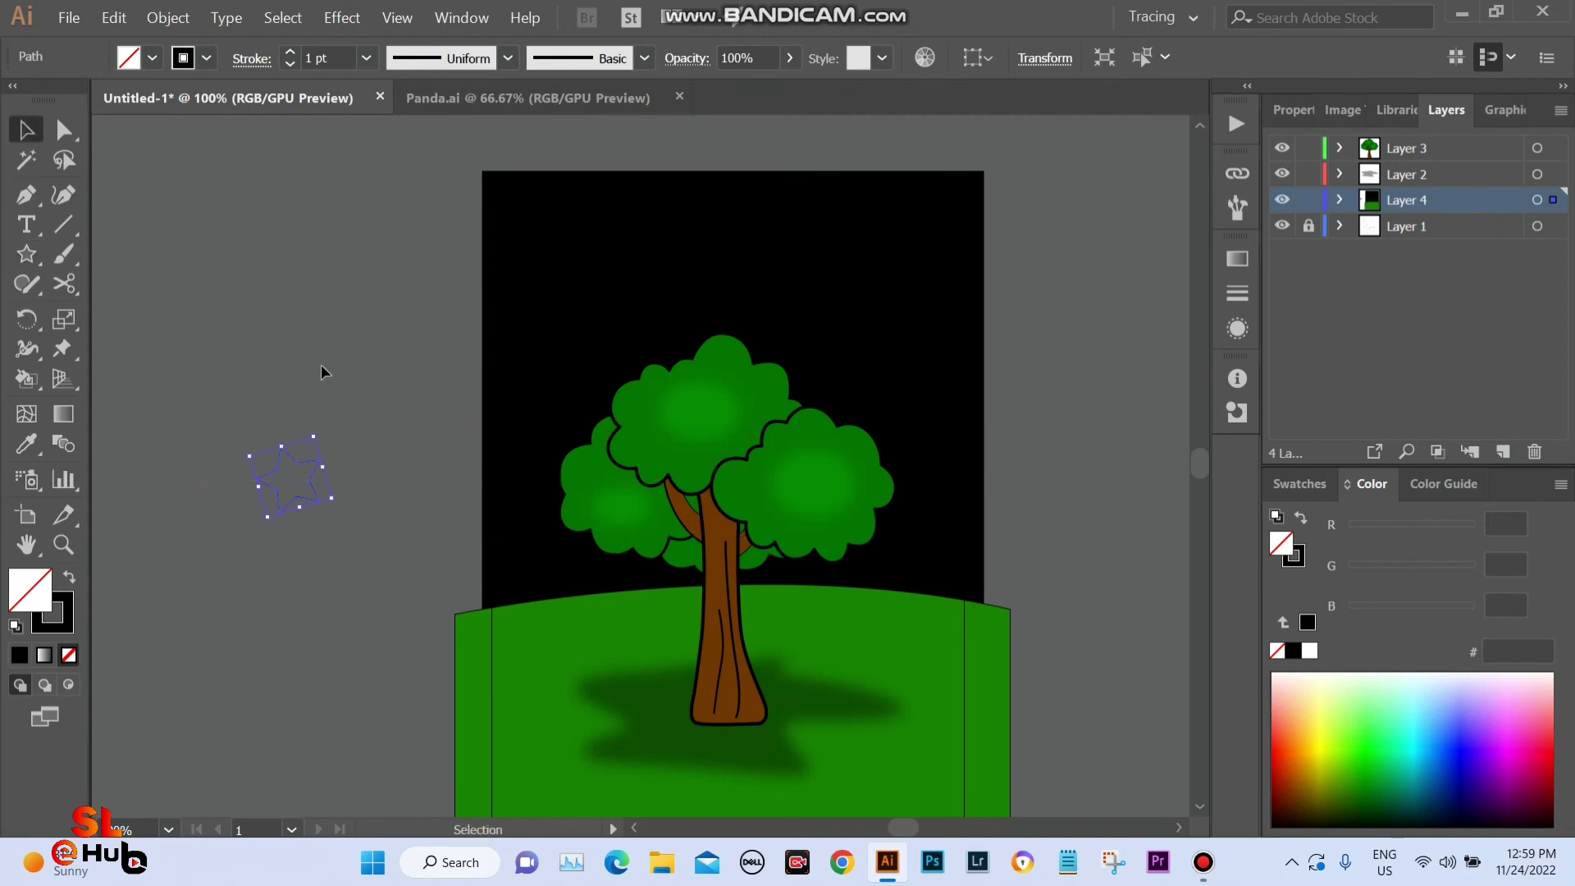
{"action": "left_click", "coordinate": [335, 520]}
{"action": "key", "text": "ctrl+z"}
Fill the trial star with yellow FFFF00, then delete it.
{"action": "left_click", "coordinate": [1310, 651]}
{"action": "left_click_drag", "start_coordinate": [1396, 614], "coordinate": [1314, 612]}
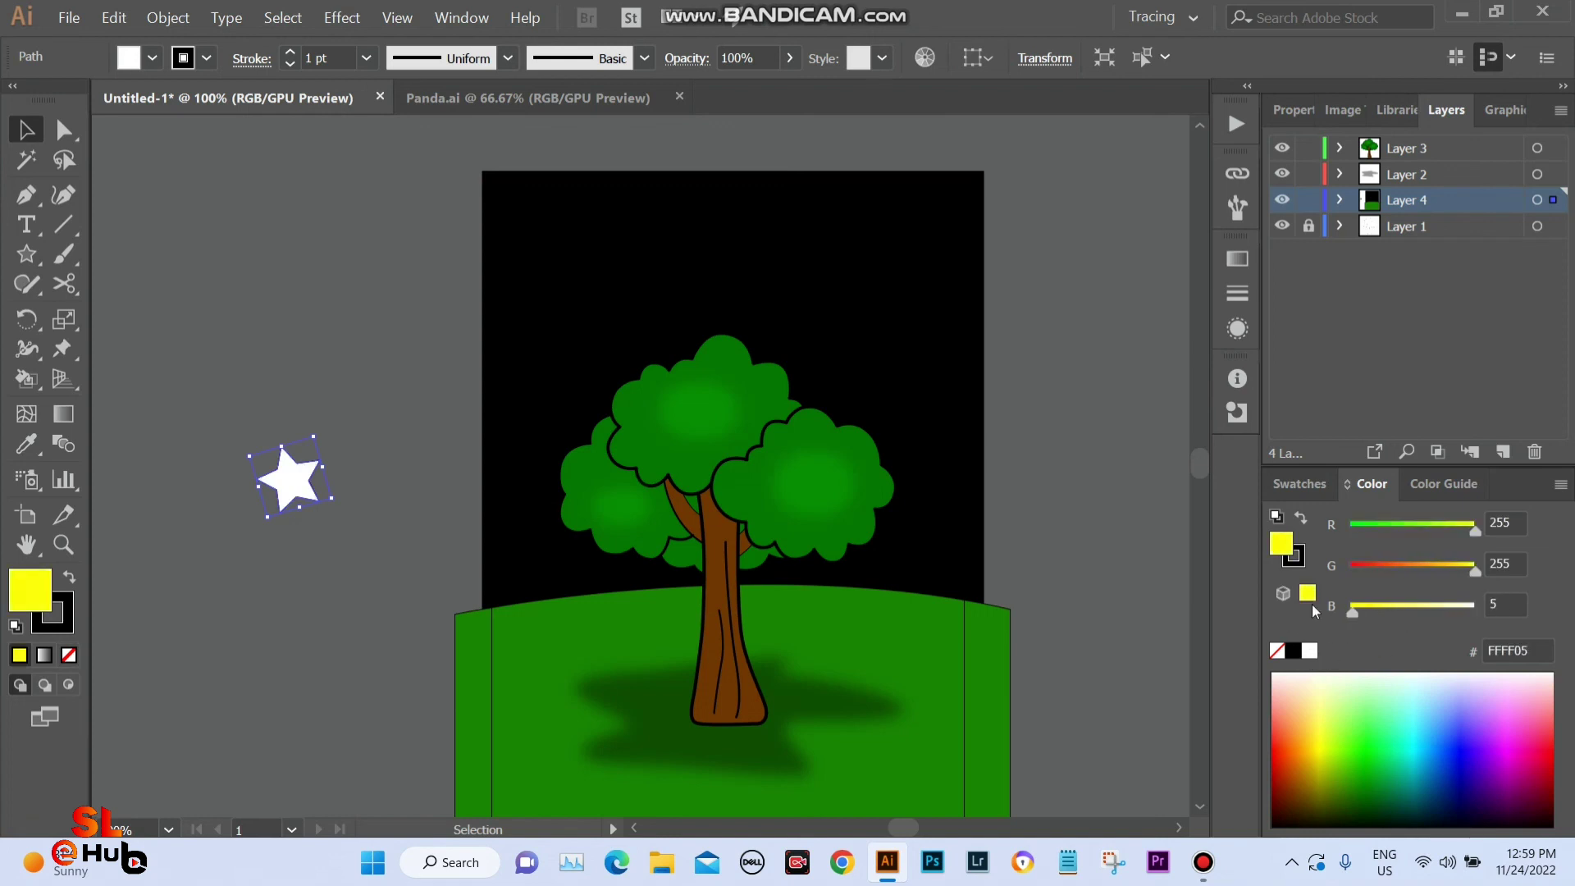
{"action": "left_click", "coordinate": [1308, 592]}
{"action": "left_click", "coordinate": [448, 531]}
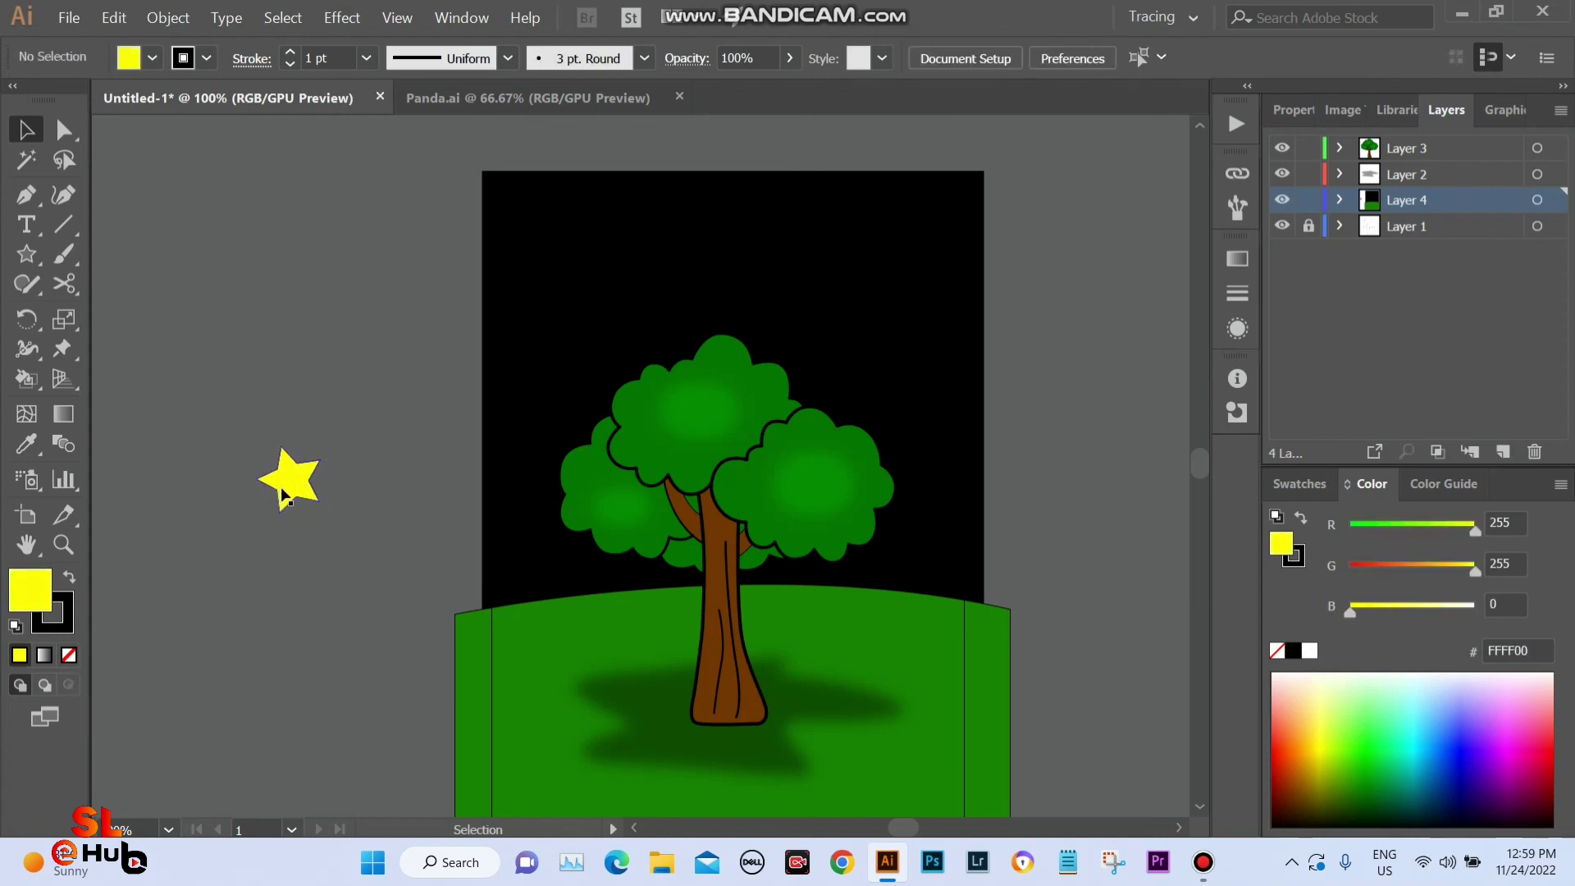
{"action": "left_click", "coordinate": [280, 491]}
{"action": "key", "text": "Delete"}
Restore a black stroke and bring the yellow fill back to the front.
{"action": "left_click", "coordinate": [42, 625]}
{"action": "left_click", "coordinate": [69, 655]}
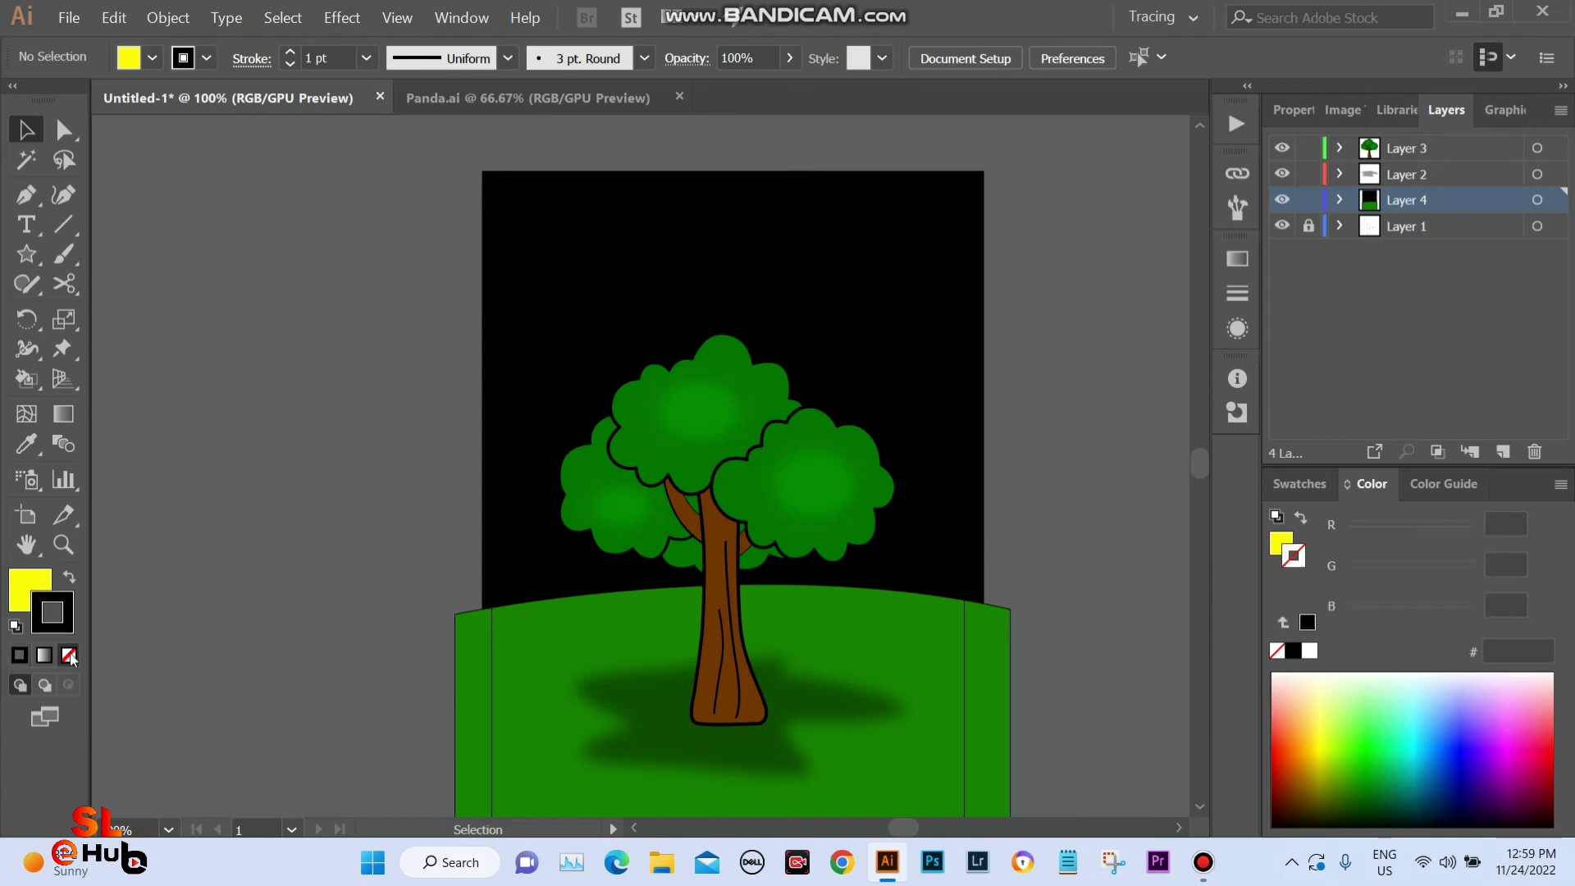
{"action": "left_click", "coordinate": [19, 654]}
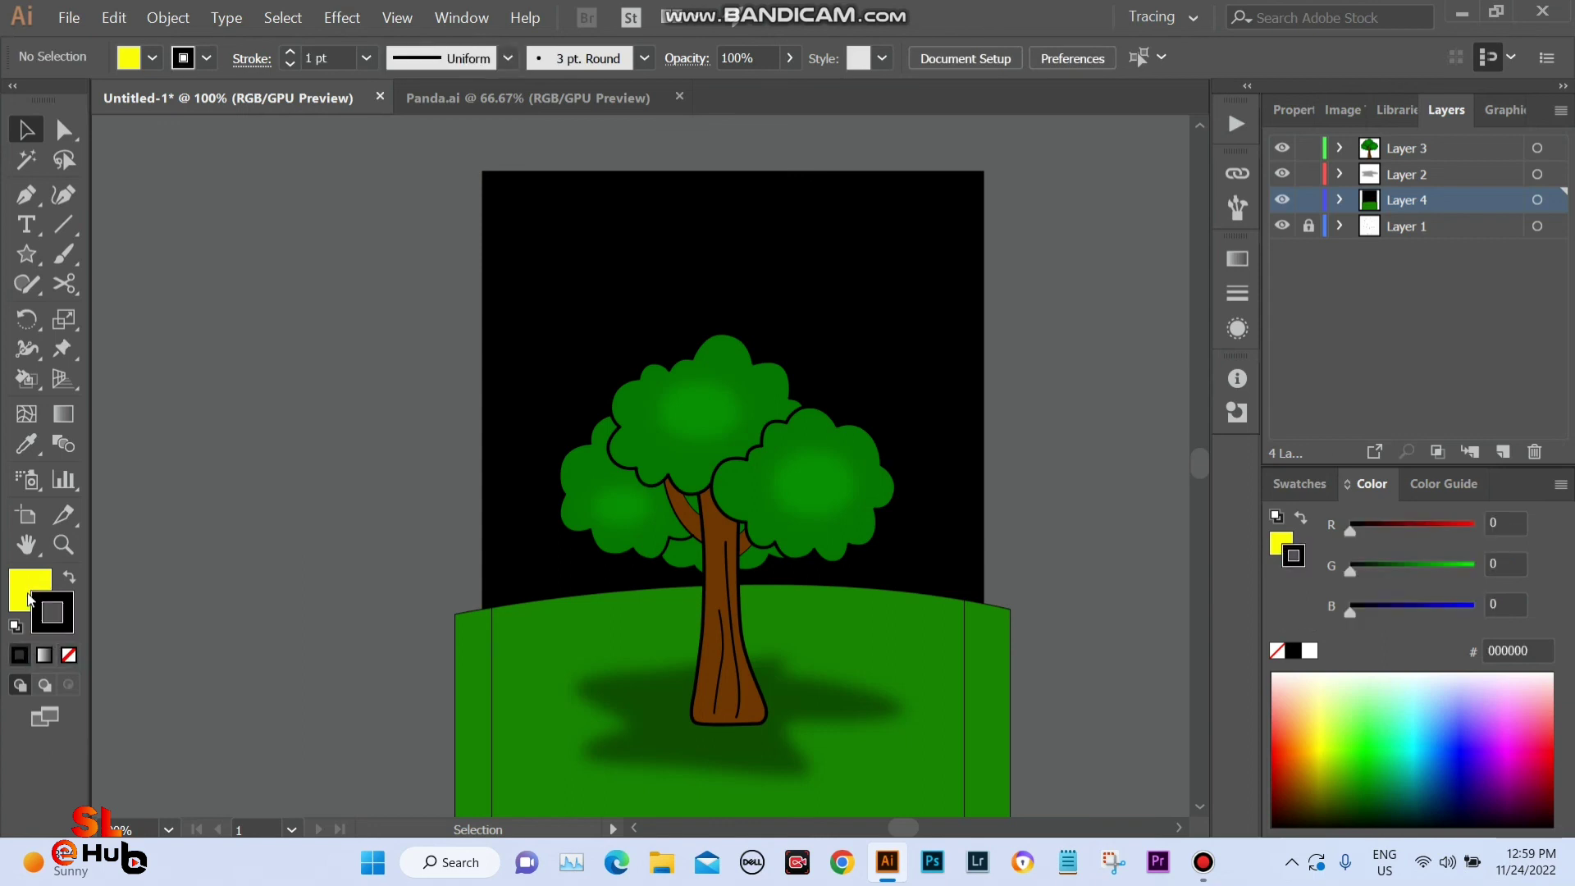
{"action": "left_click", "coordinate": [23, 583]}
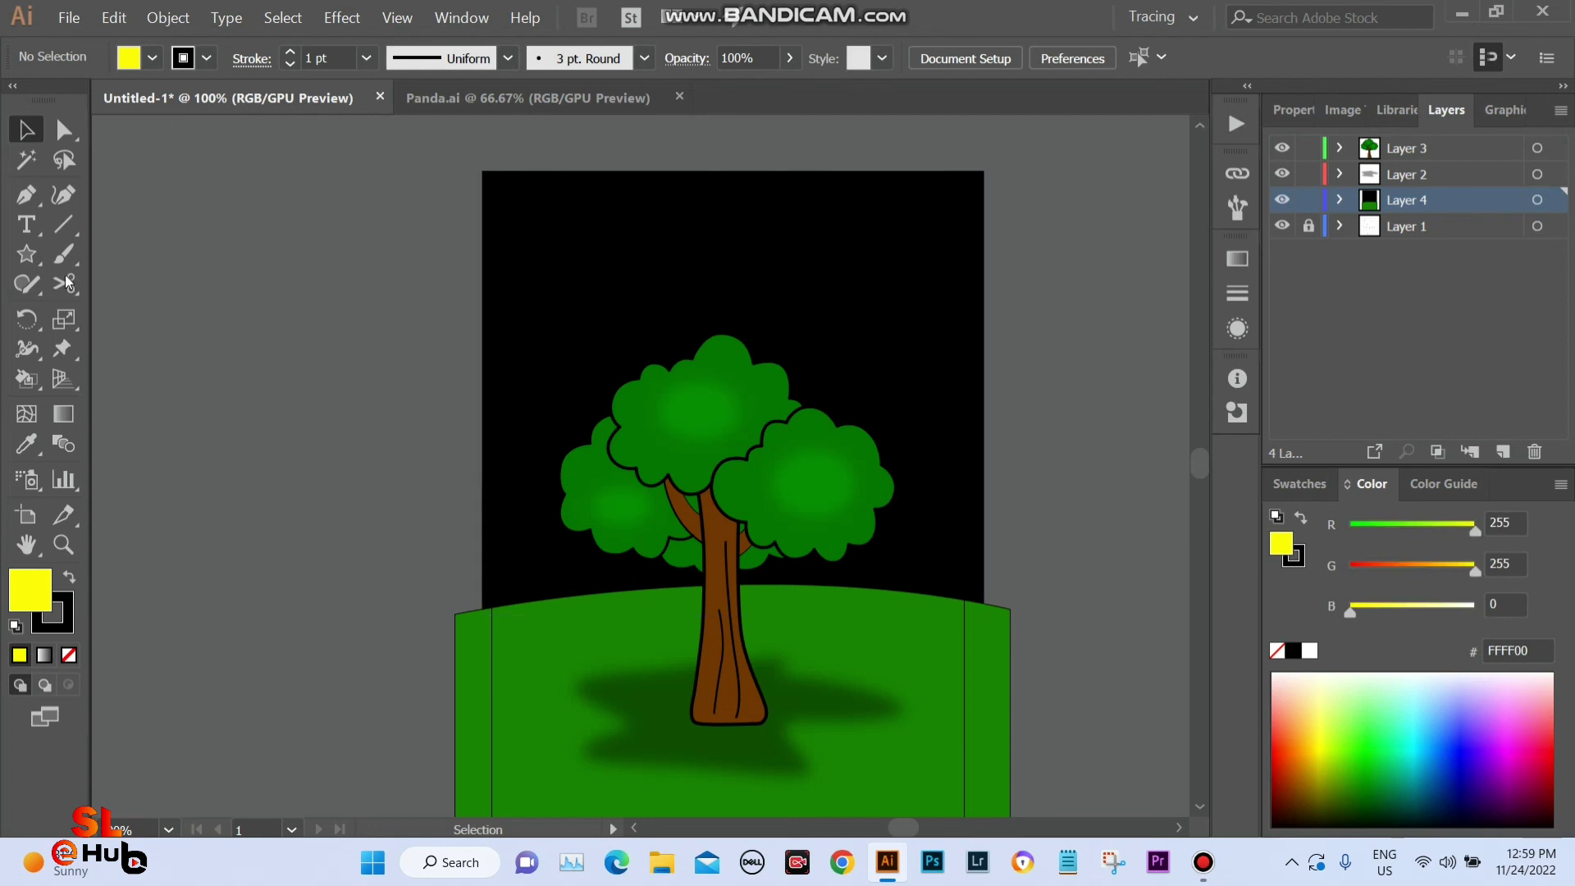
Draw several small yellow stars in the sky above and beside the tree.
{"action": "left_click", "coordinate": [27, 254]}
{"action": "scroll", "coordinate": [505, 351], "scroll_direction": "up", "scroll_amount": 1}
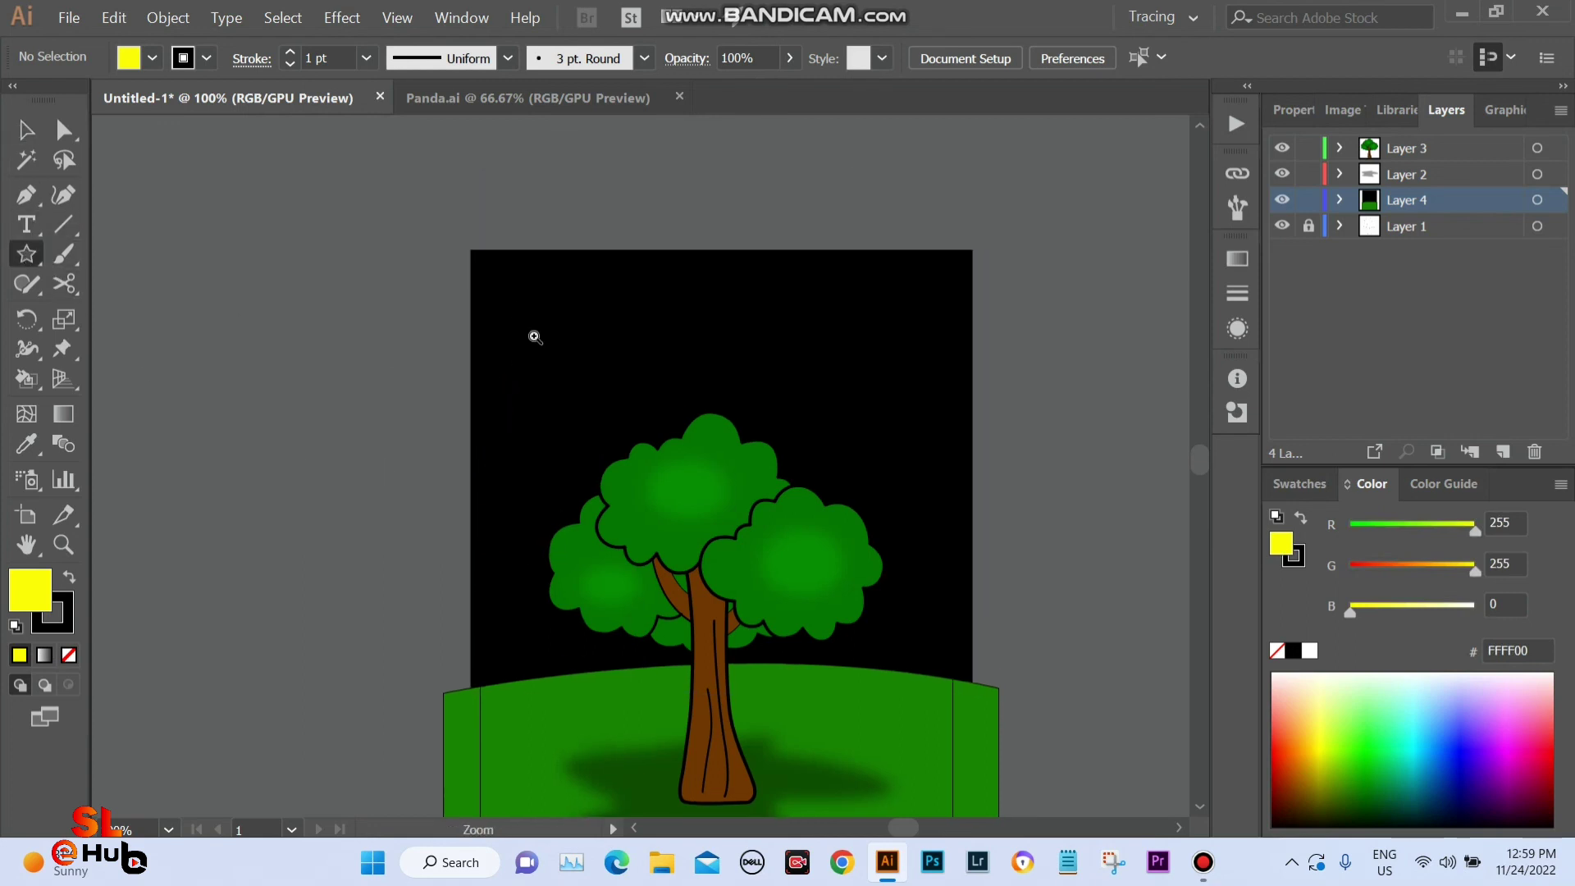
{"action": "scroll", "coordinate": [574, 394], "scroll_direction": "up", "scroll_amount": 1}
{"action": "left_click_drag", "start_coordinate": [637, 450], "coordinate": [638, 430]}
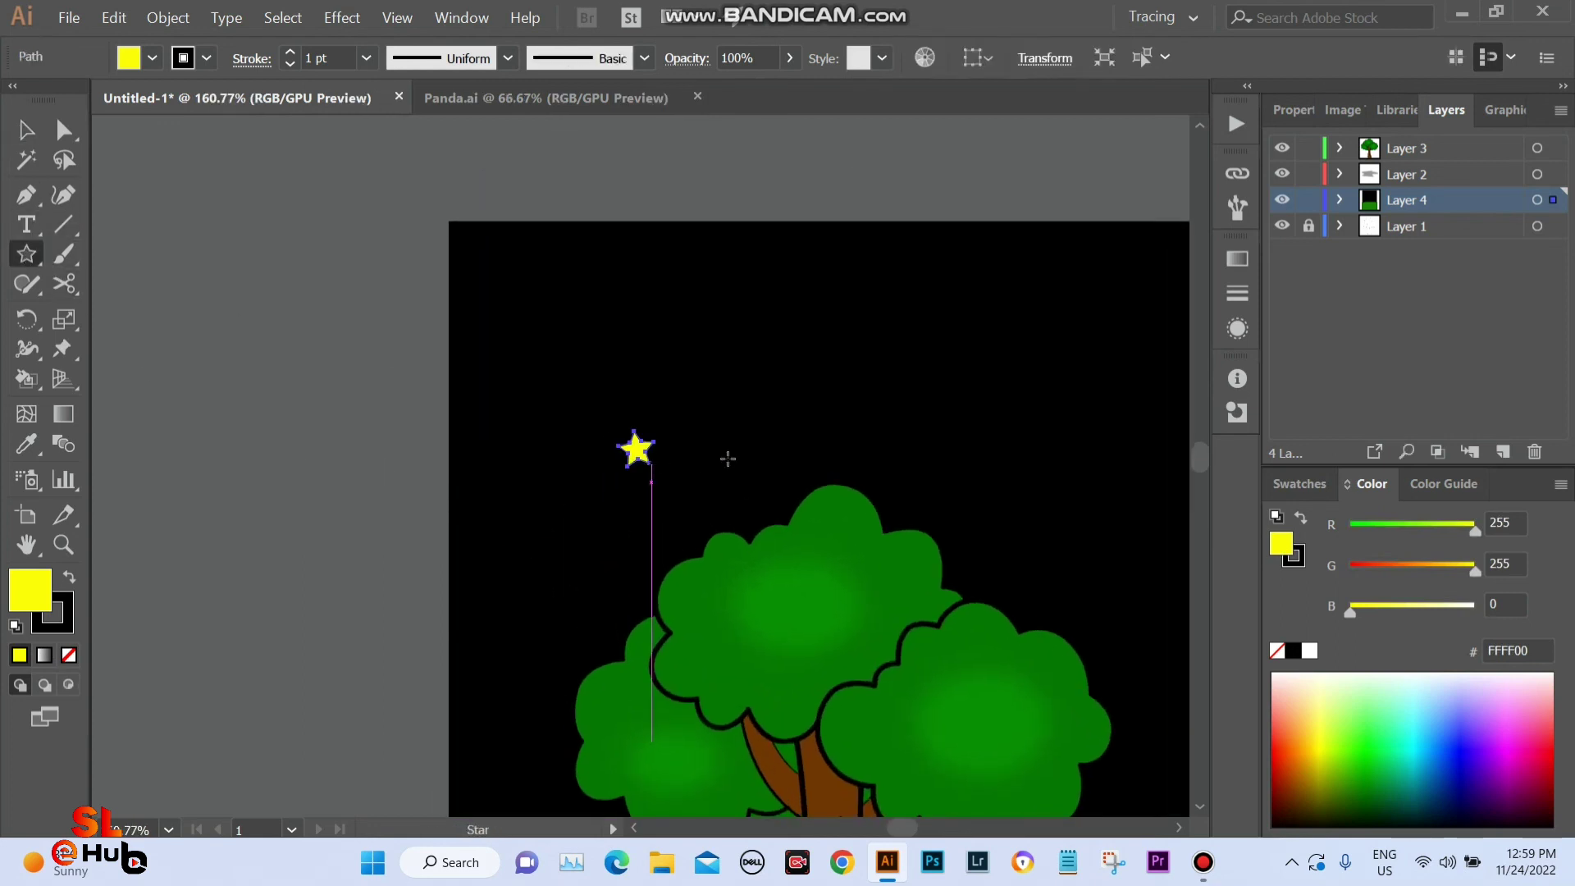
{"action": "left_click_drag", "start_coordinate": [907, 410], "coordinate": [910, 392]}
{"action": "left_click_drag", "start_coordinate": [867, 300], "coordinate": [869, 284]}
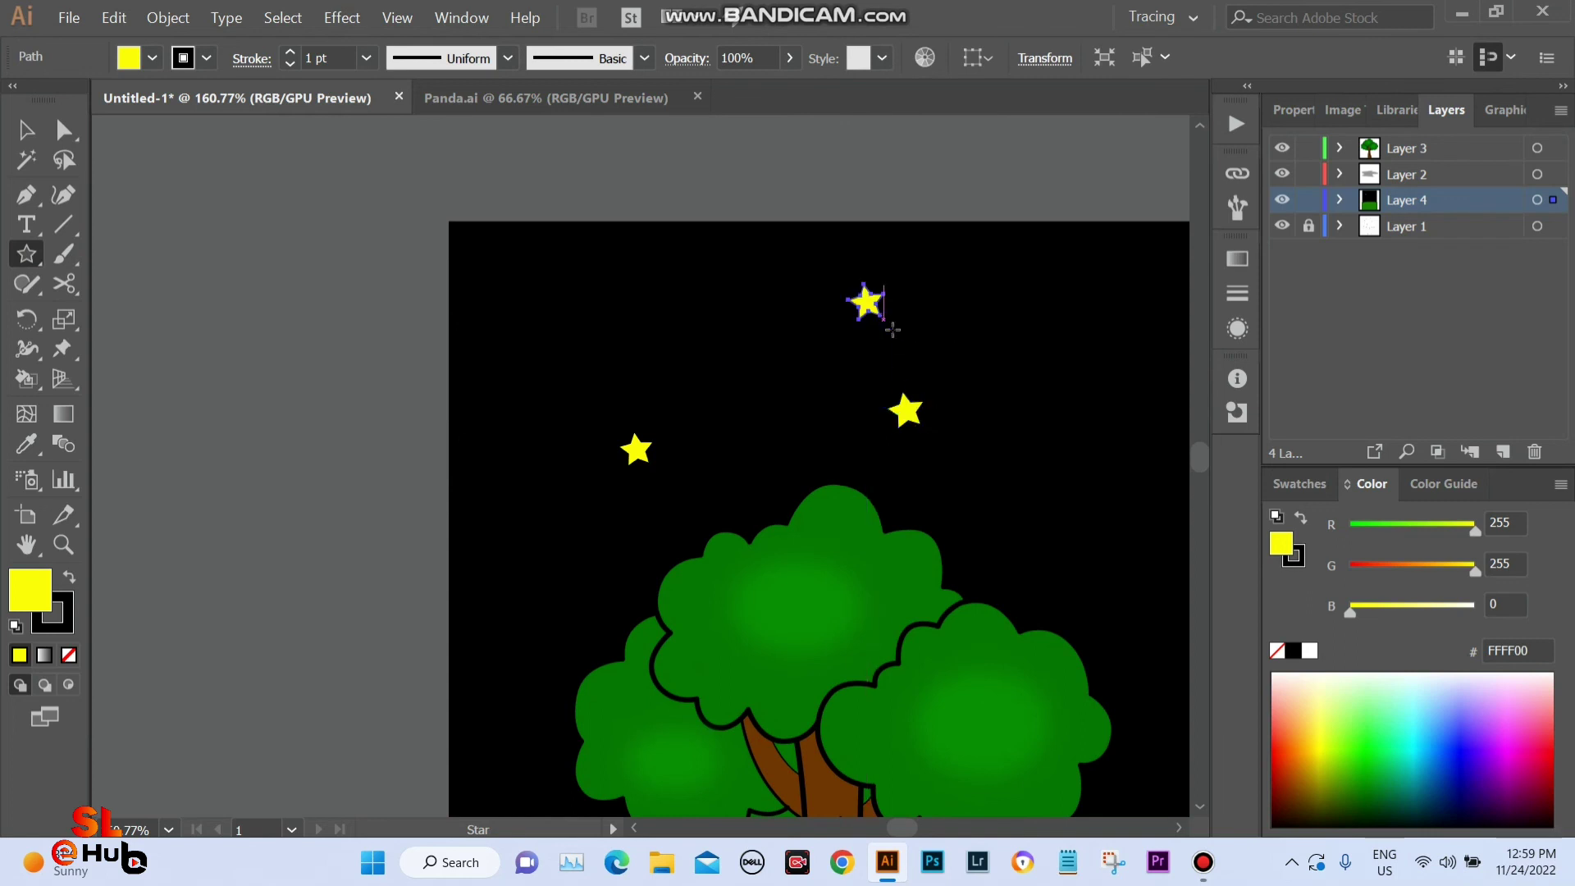
{"action": "left_click", "coordinate": [977, 435], "text": "ctrl+alt"}
{"action": "left_click_drag", "start_coordinate": [839, 483], "coordinate": [812, 388]}
{"action": "left_click_drag", "start_coordinate": [713, 455], "coordinate": [714, 439]}
{"action": "left_click_drag", "start_coordinate": [768, 324], "coordinate": [768, 314]}
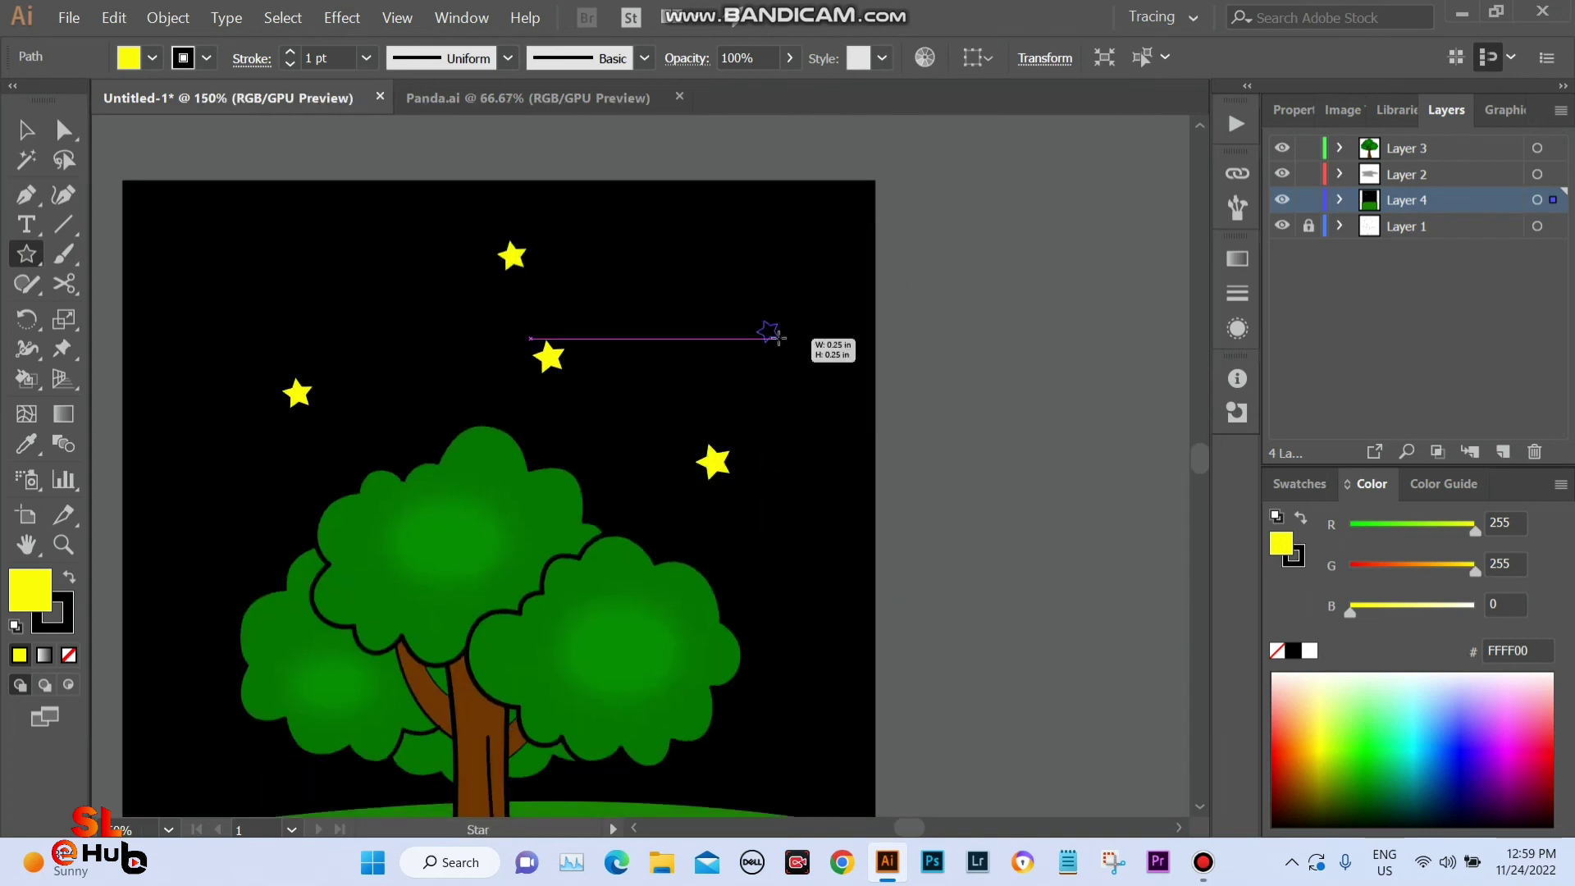
{"action": "left_click_drag", "start_coordinate": [772, 375], "coordinate": [774, 187]}
{"action": "left_click_drag", "start_coordinate": [793, 489], "coordinate": [794, 483]}
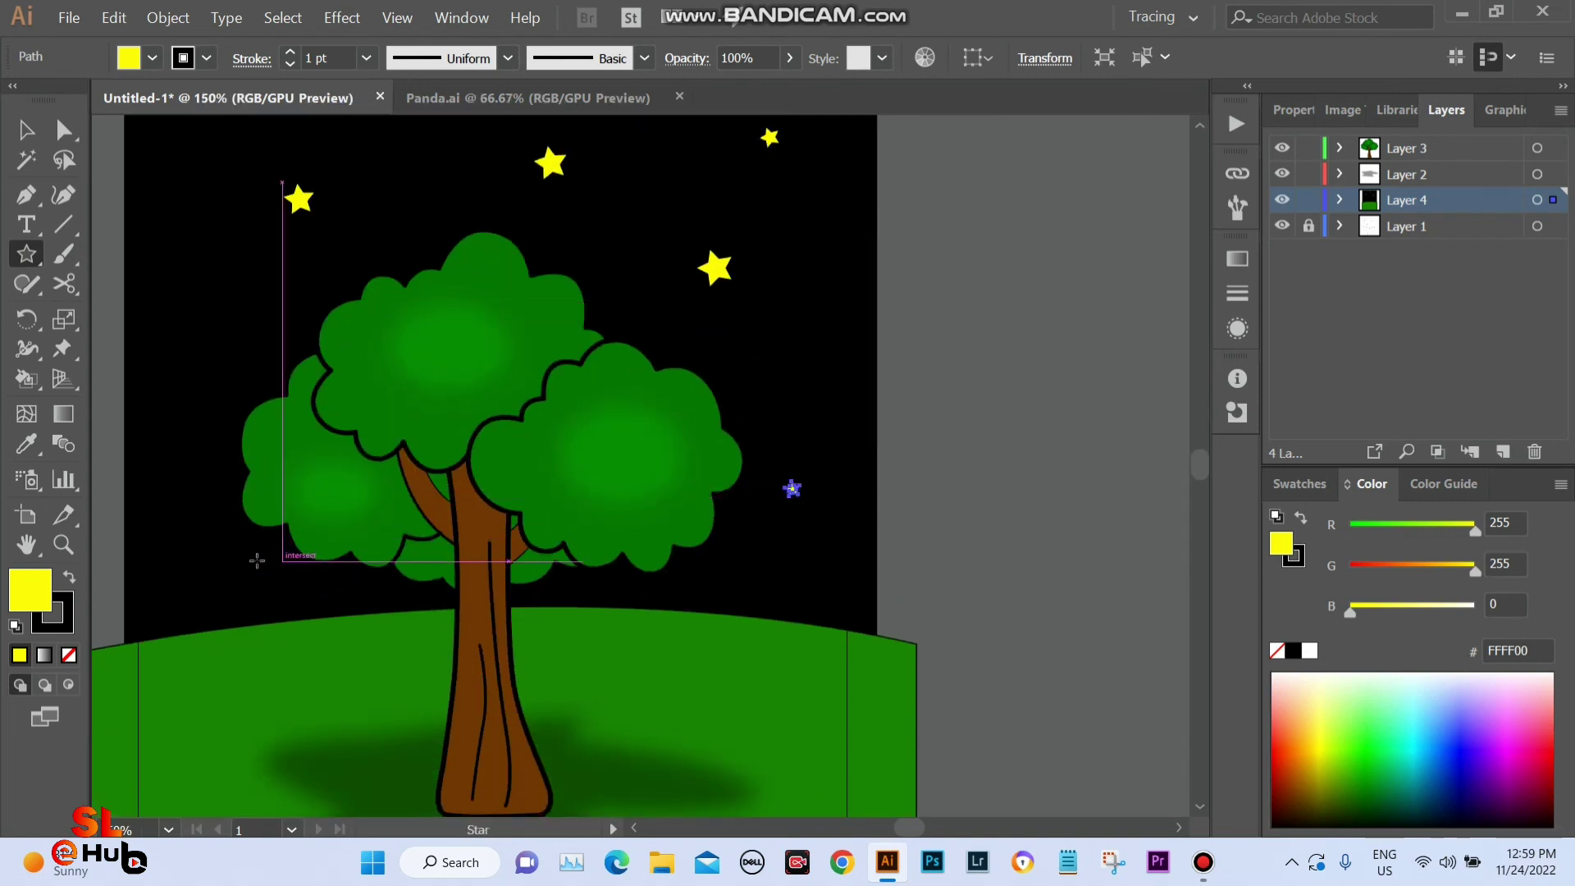
Add more stars on the left side plus tiny ones, then recentre the whole scene.
{"action": "left_click_drag", "start_coordinate": [239, 559], "coordinate": [248, 566]}
{"action": "left_click_drag", "start_coordinate": [239, 325], "coordinate": [240, 321]}
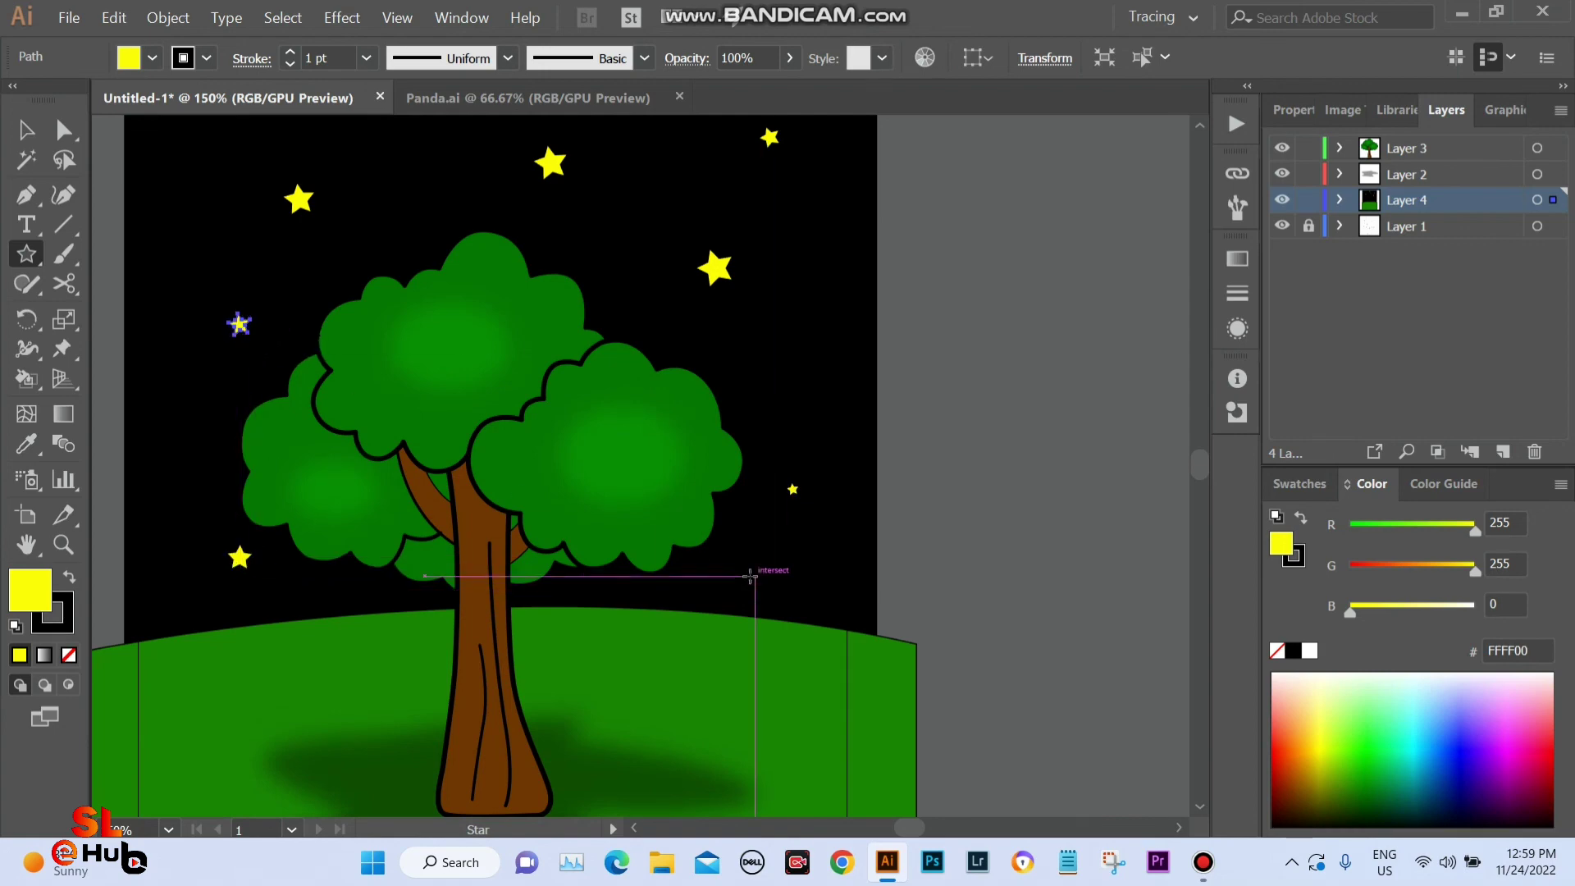
{"action": "left_click_drag", "start_coordinate": [748, 577], "coordinate": [867, 809]}
{"action": "left_click_drag", "start_coordinate": [632, 299], "coordinate": [633, 296]}
{"action": "left_click_drag", "start_coordinate": [361, 335], "coordinate": [362, 333]}
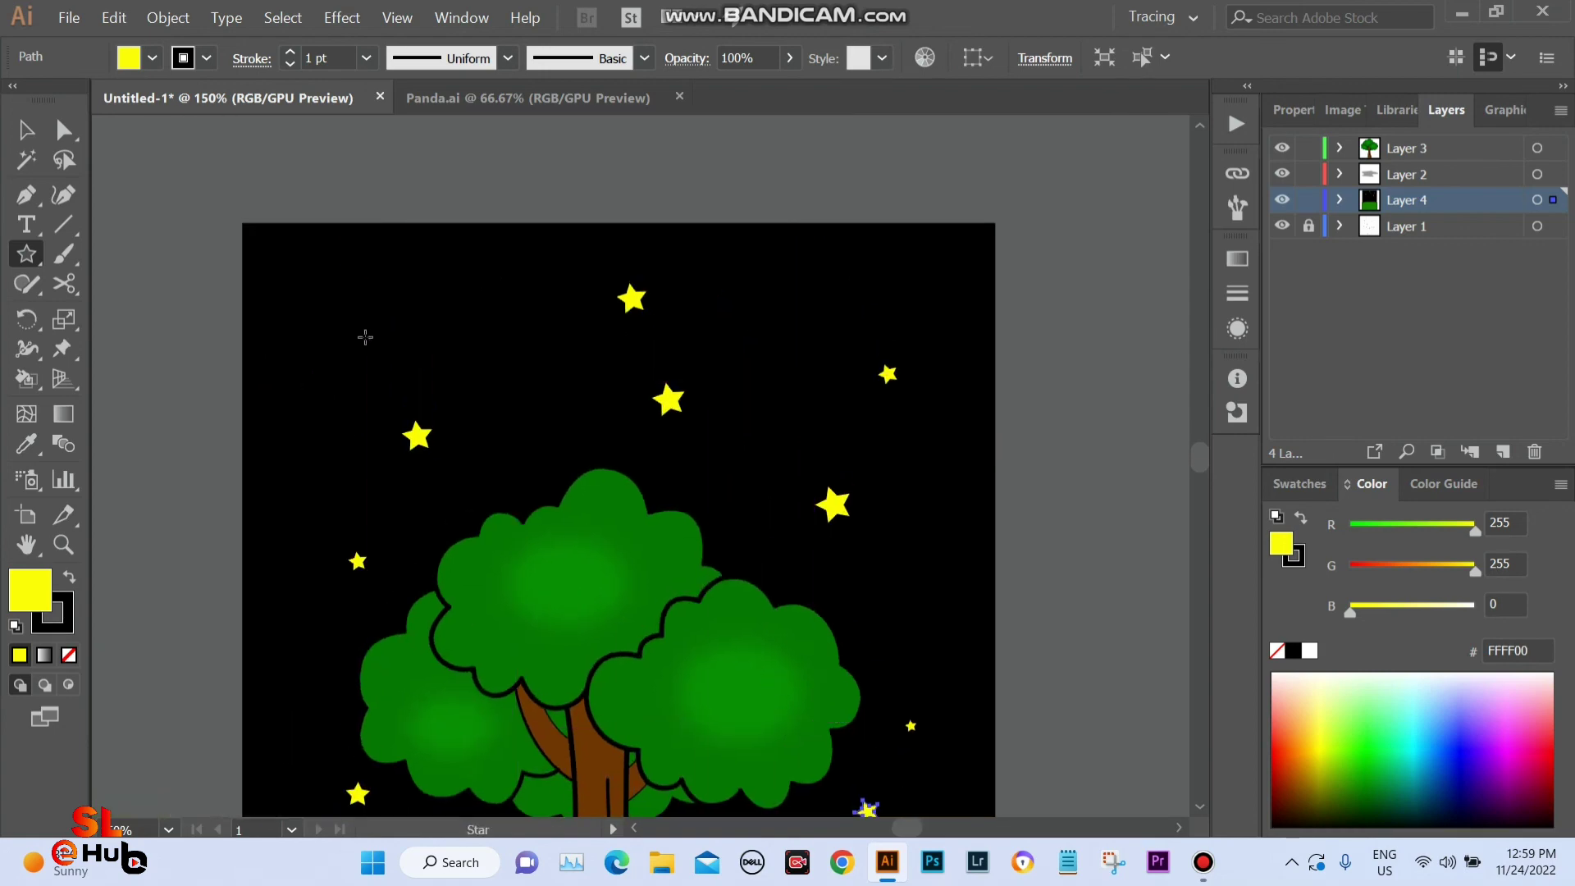
{"action": "key", "text": "ctrl+minus"}
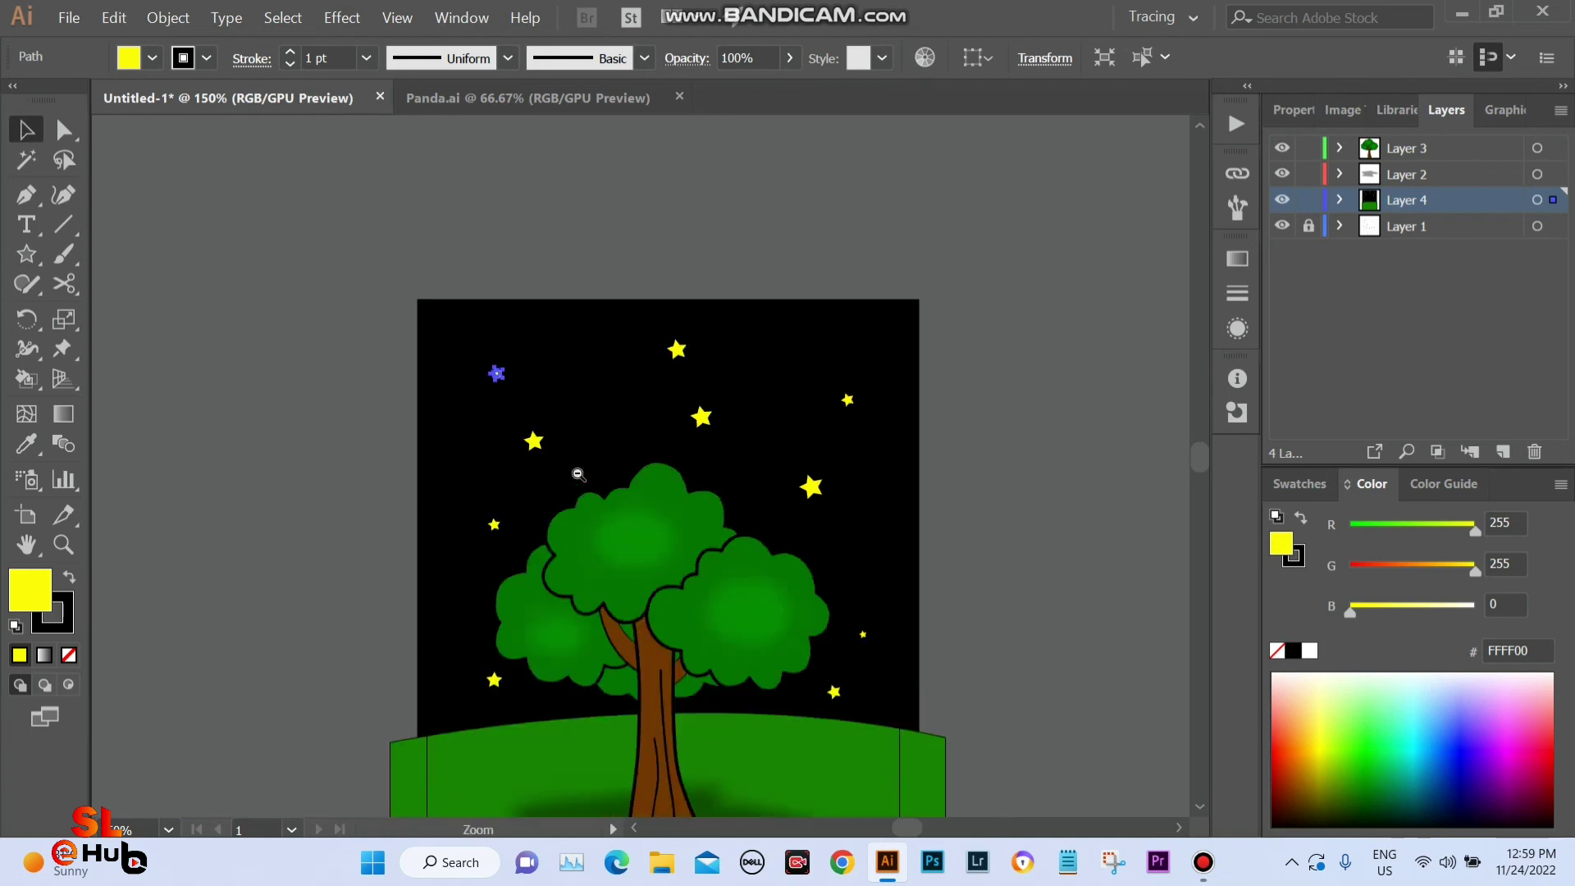
{"action": "key", "text": "ctrl+minus"}
{"action": "left_click_drag", "start_coordinate": [1001, 560], "coordinate": [944, 479]}
{"action": "left_click", "coordinate": [942, 475]}
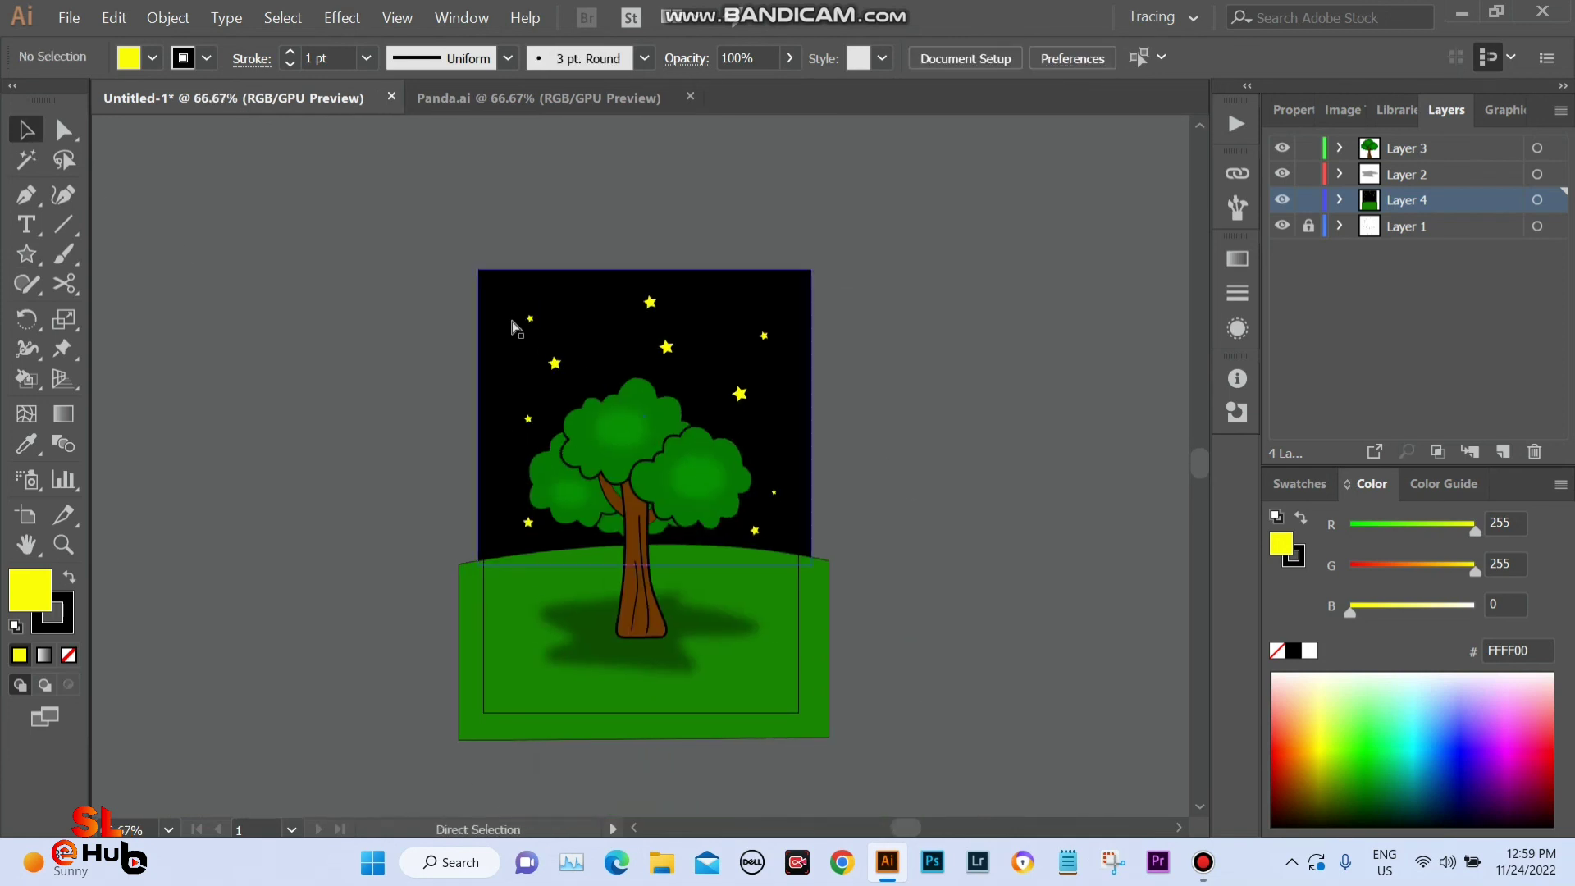
{"action": "mouse_move", "coordinate": [586, 376]}
{"action": "left_mouse_down"}
{"action": "mouse_move", "coordinate": [677, 455]}
{"action": "mouse_move", "coordinate": [694, 335]}
{"action": "mouse_move", "coordinate": [626, 405]}
{"action": "mouse_move", "coordinate": [562, 361]}
{"action": "left_mouse_up"}
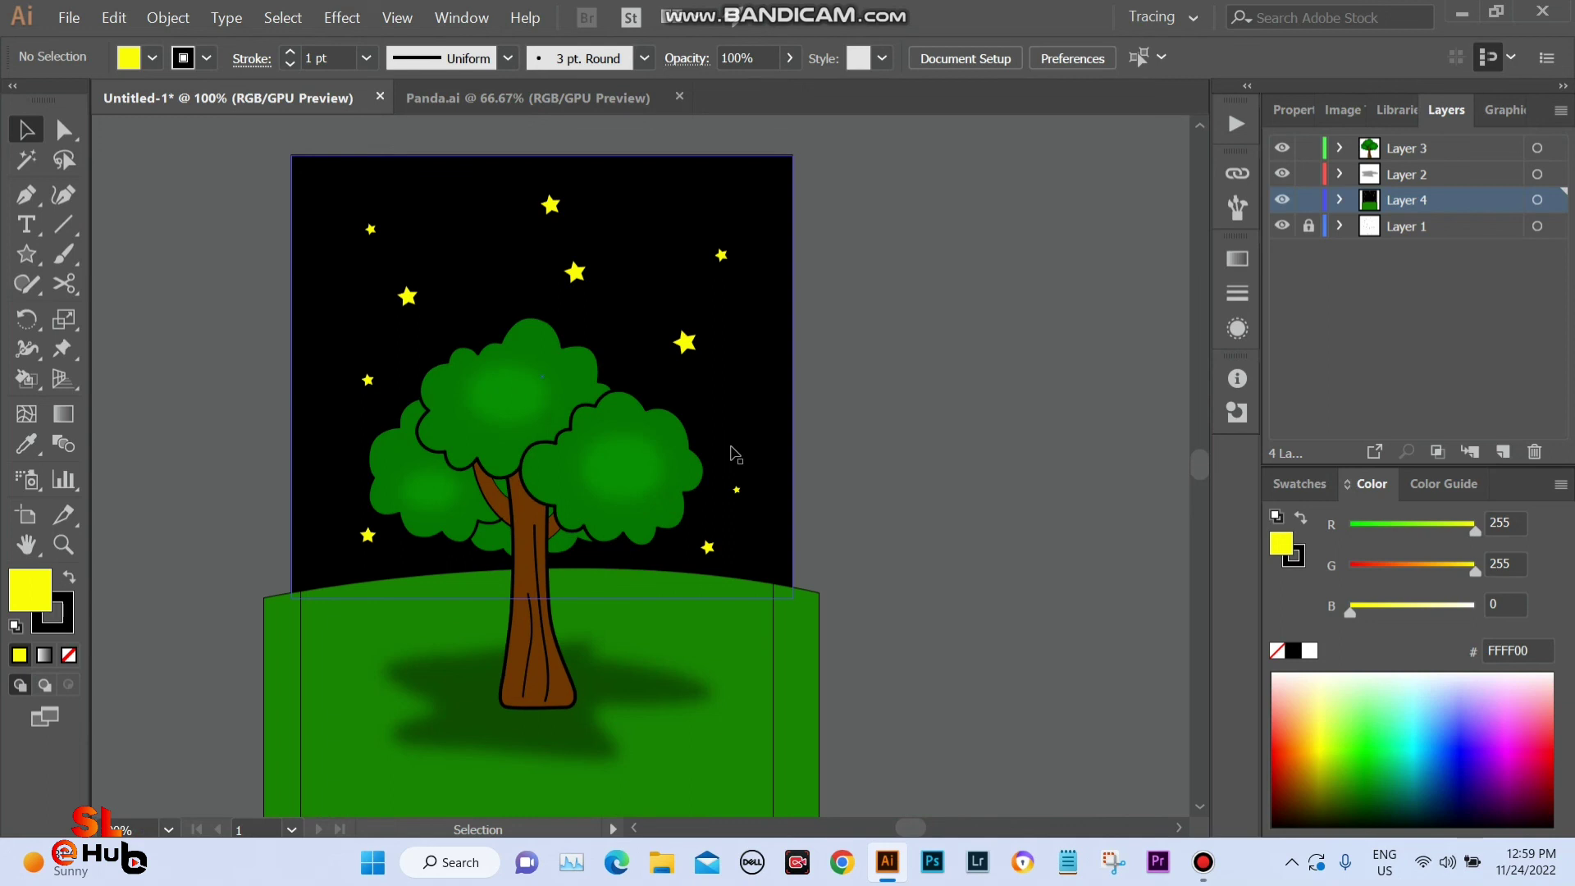
{"action": "left_click_drag", "start_coordinate": [448, 400], "coordinate": [643, 376]}
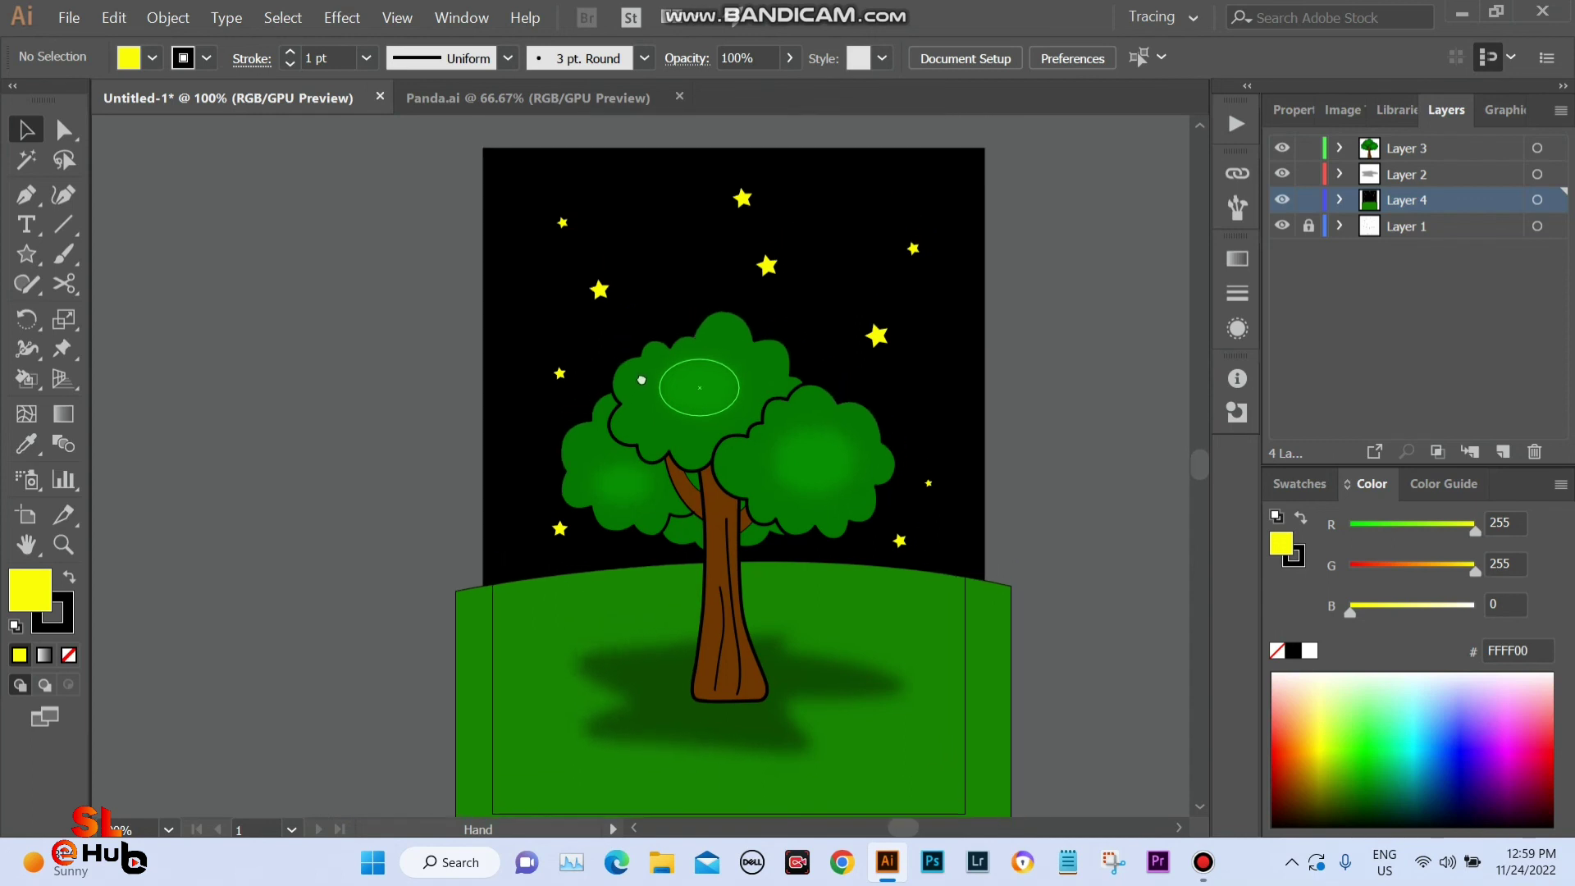
{"action": "left_click_drag", "start_coordinate": [643, 376], "coordinate": [642, 392]}
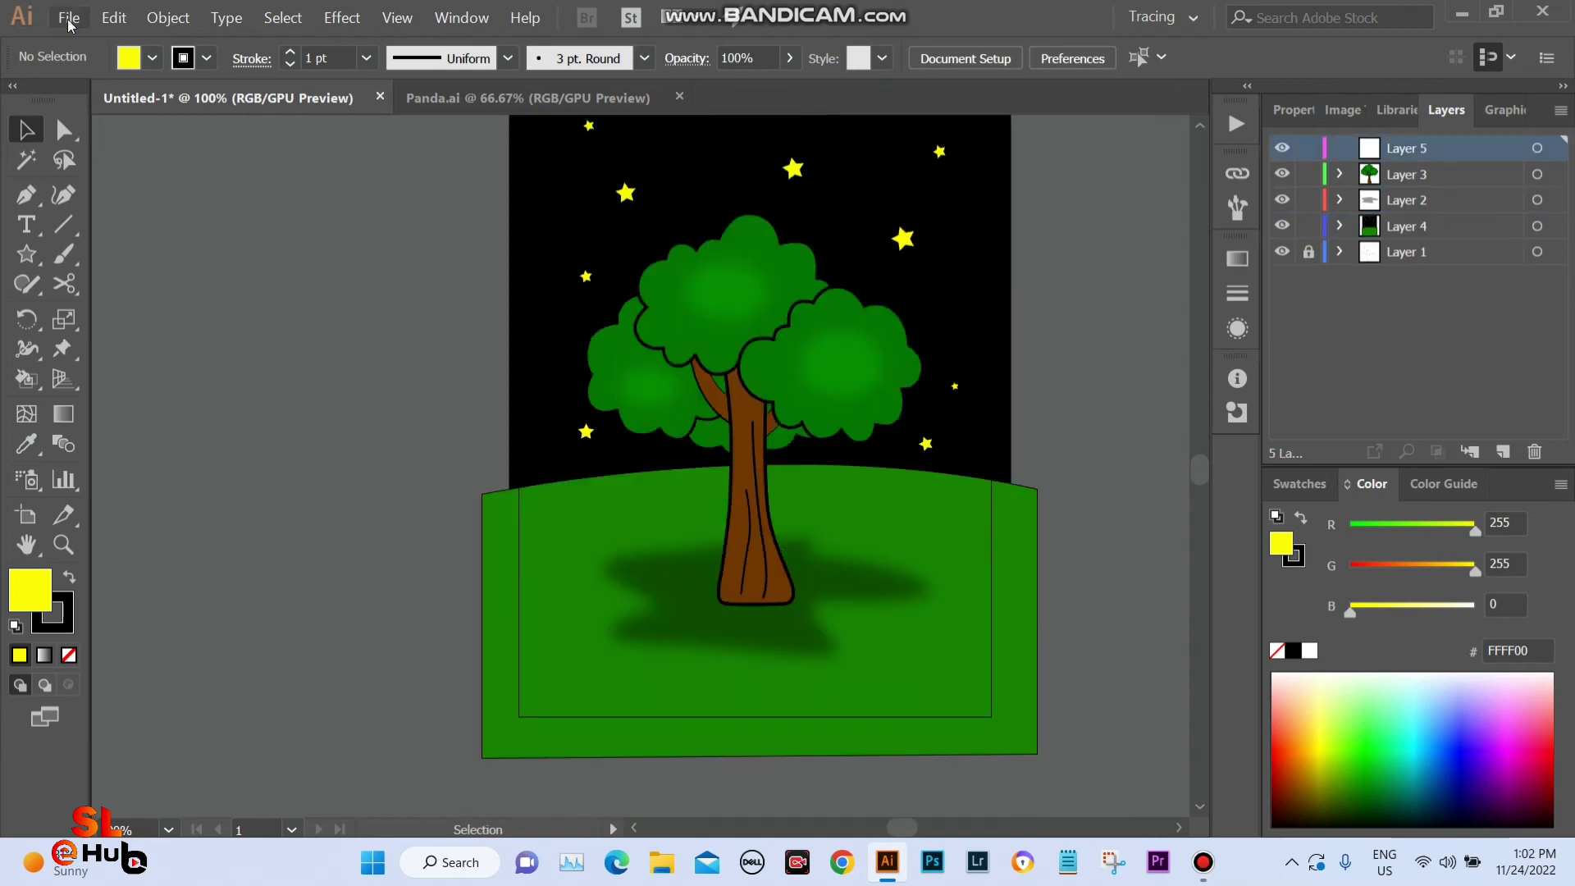
Export the artboard as JPEG 'tree' with Quality 10 and High (300 ppi).
{"action": "left_click", "coordinate": [69, 18]}
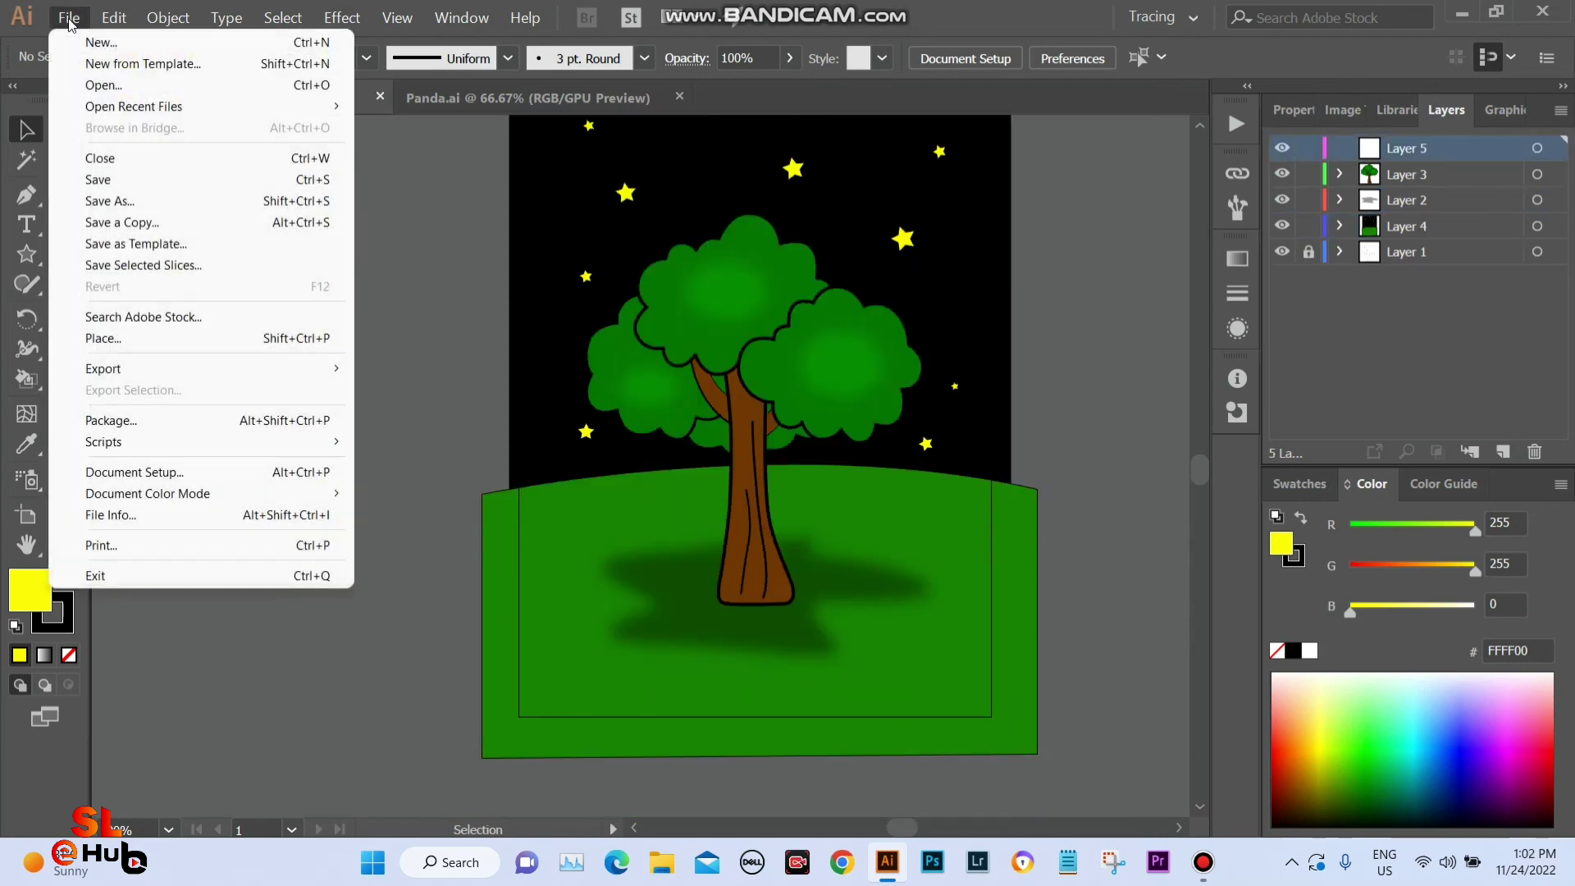
{"action": "mouse_move", "coordinate": [103, 367]}
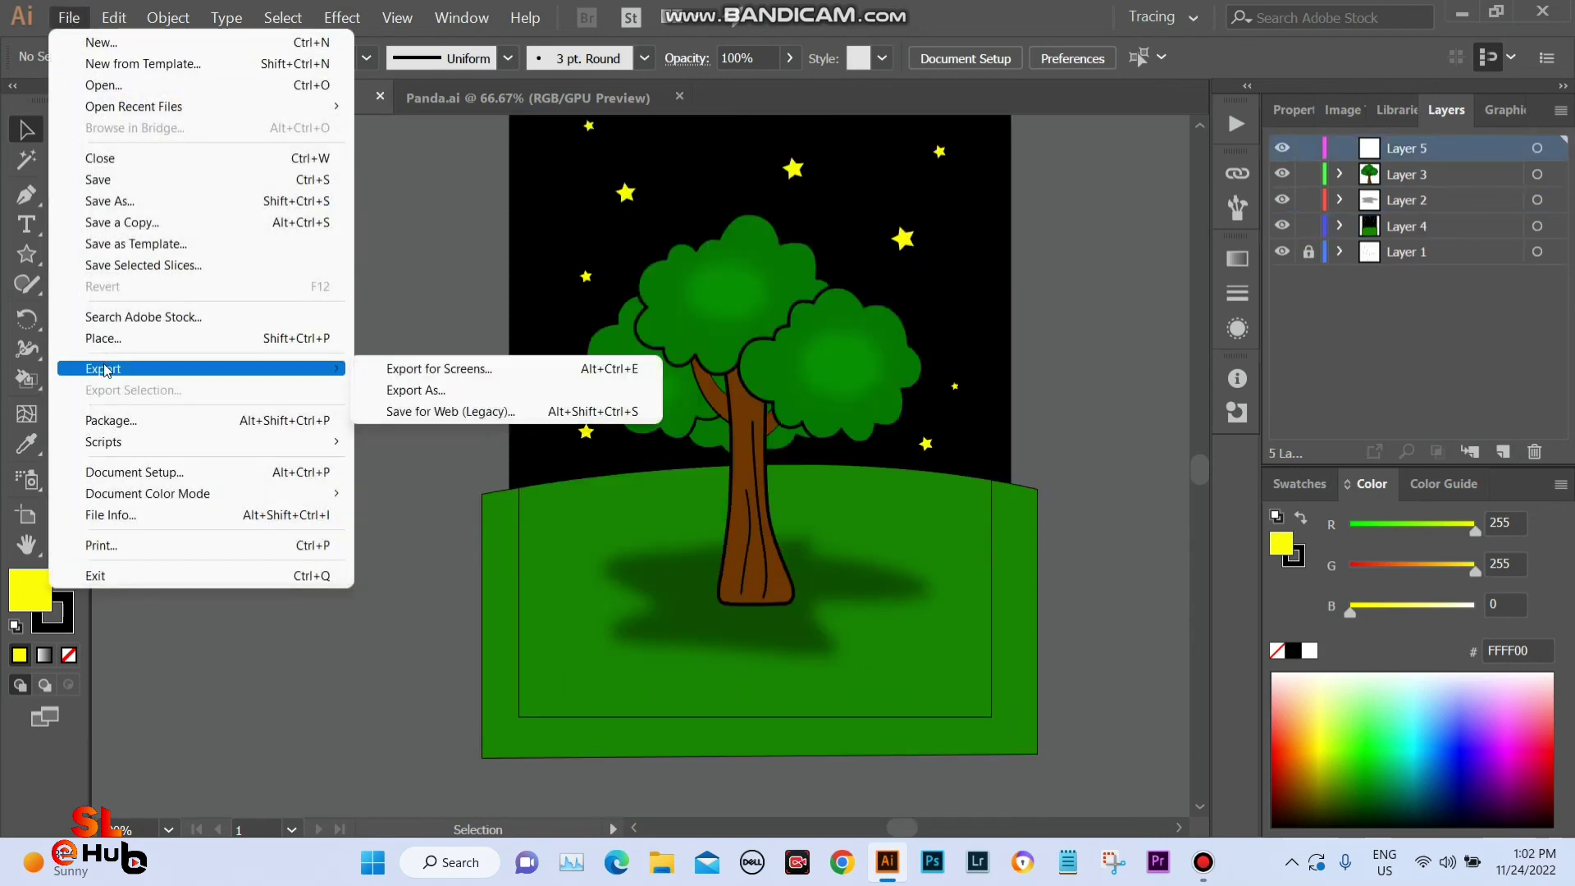
{"action": "left_click", "coordinate": [429, 392]}
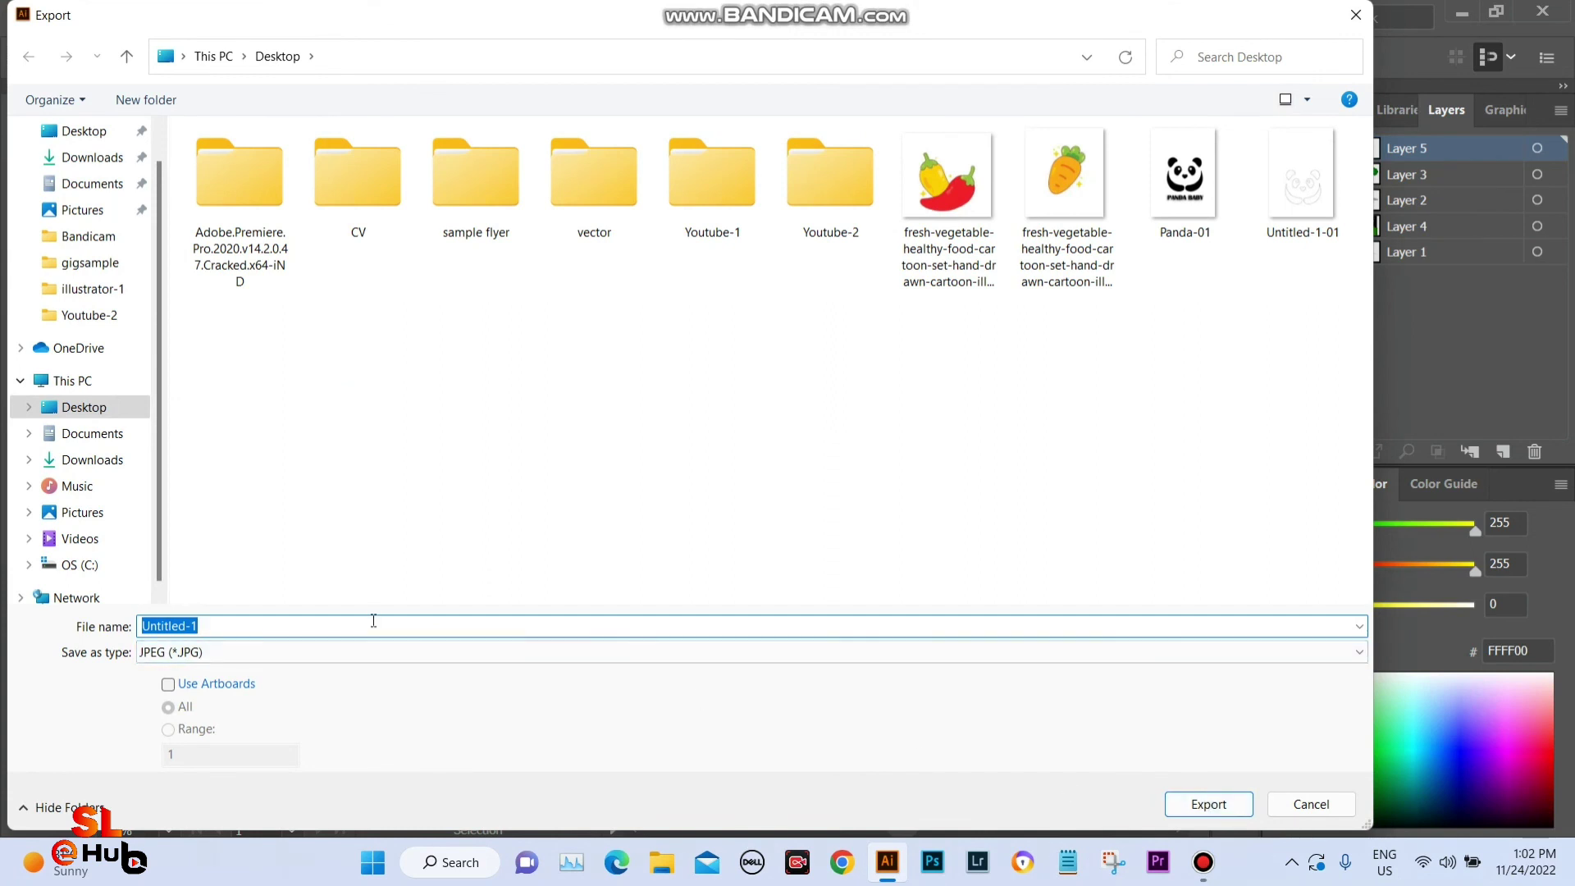
{"action": "type", "text": "tree"}
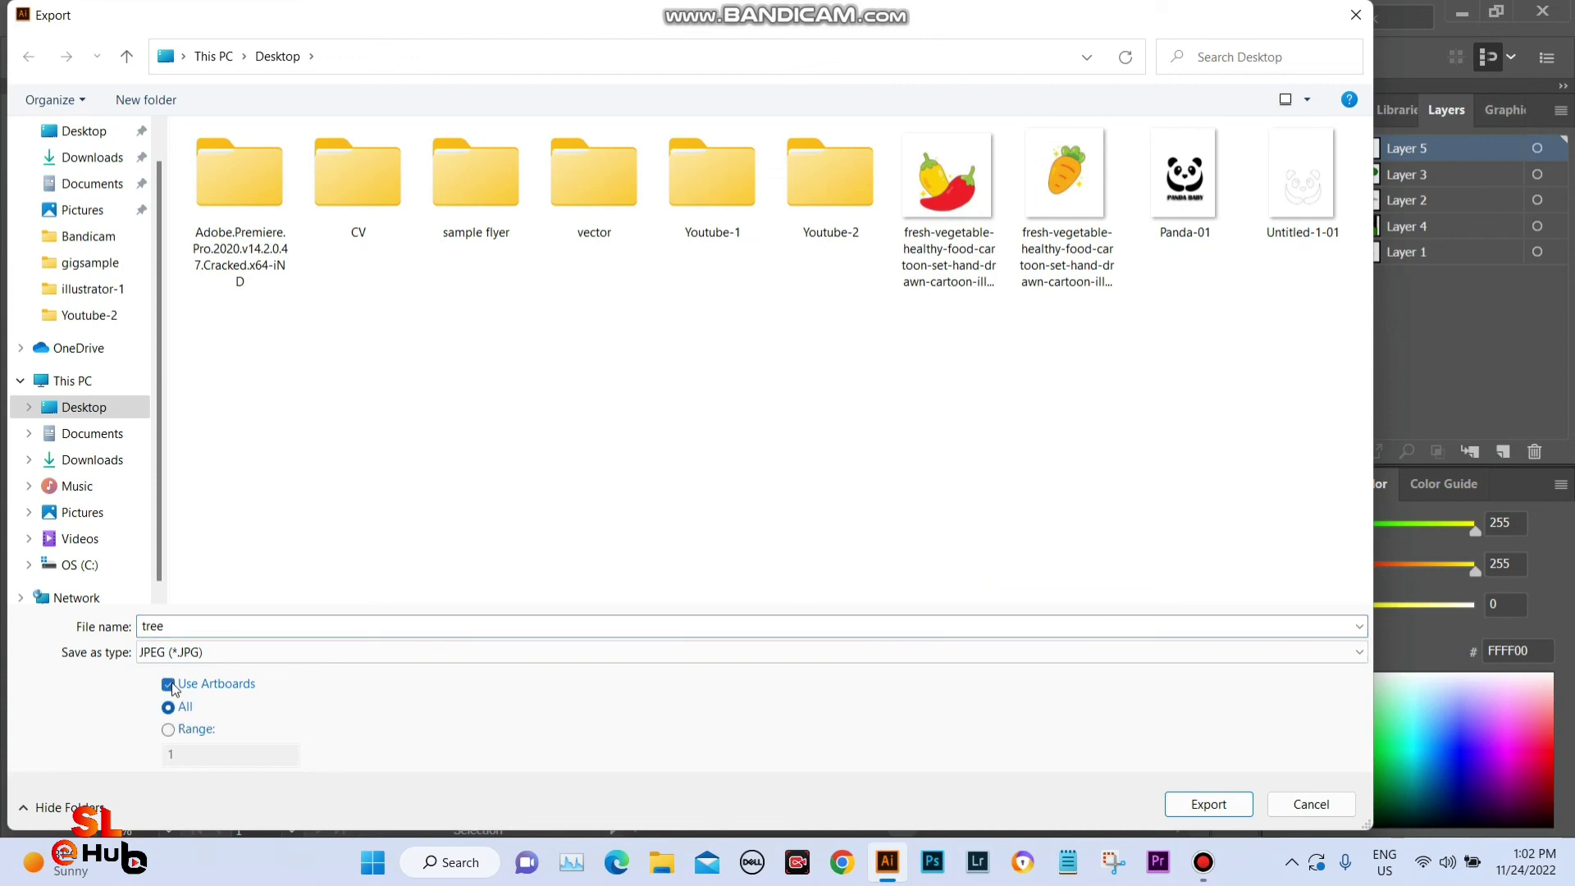
{"action": "left_click", "coordinate": [1203, 807]}
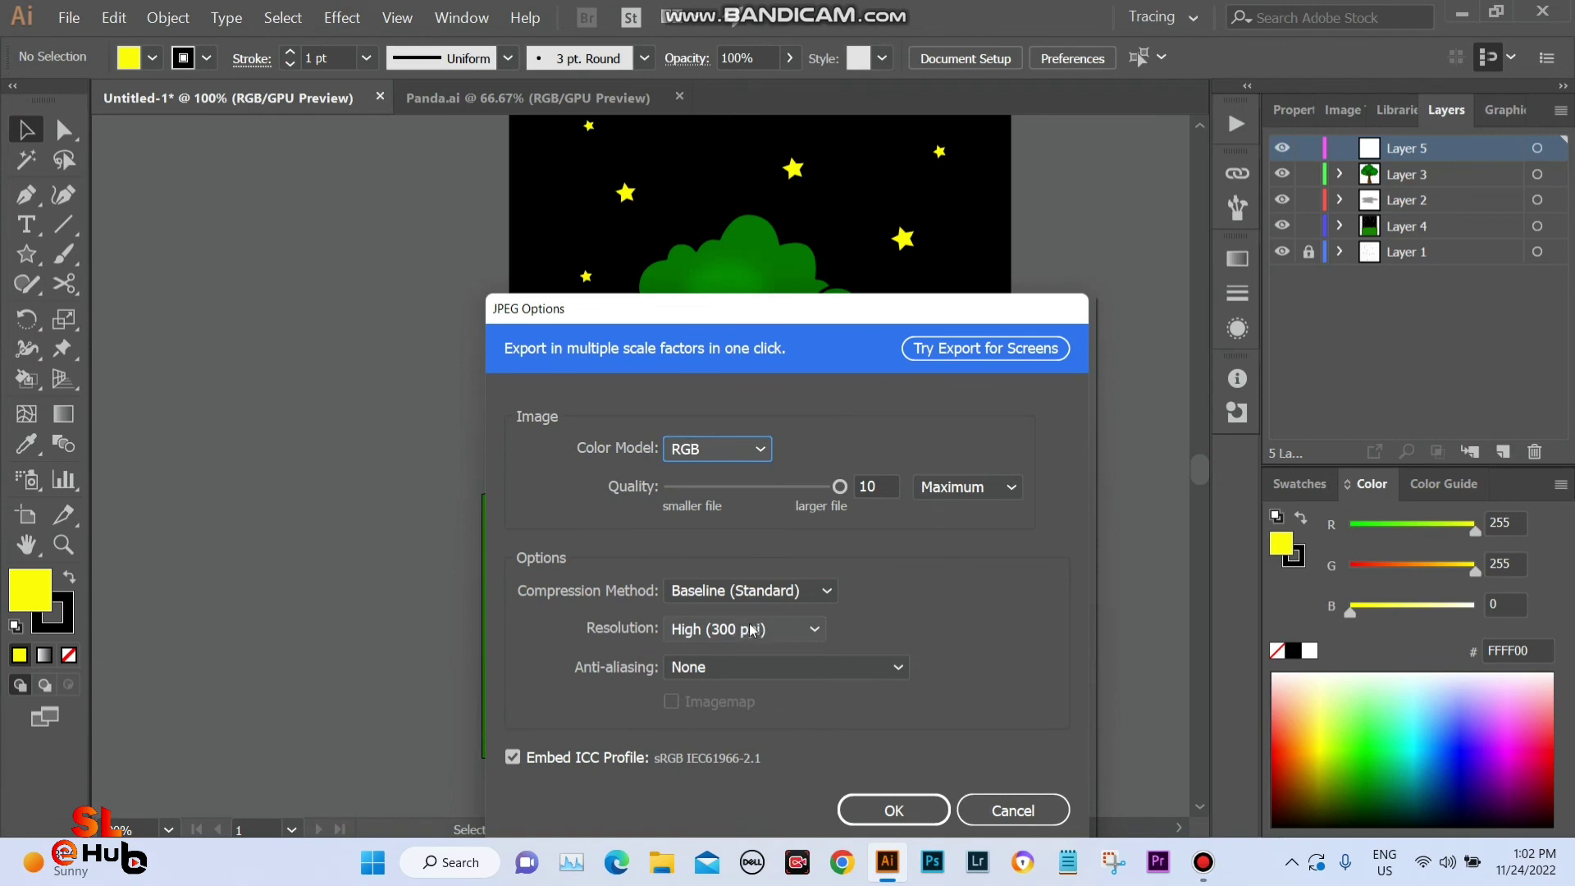
{"action": "left_click", "coordinate": [894, 812]}
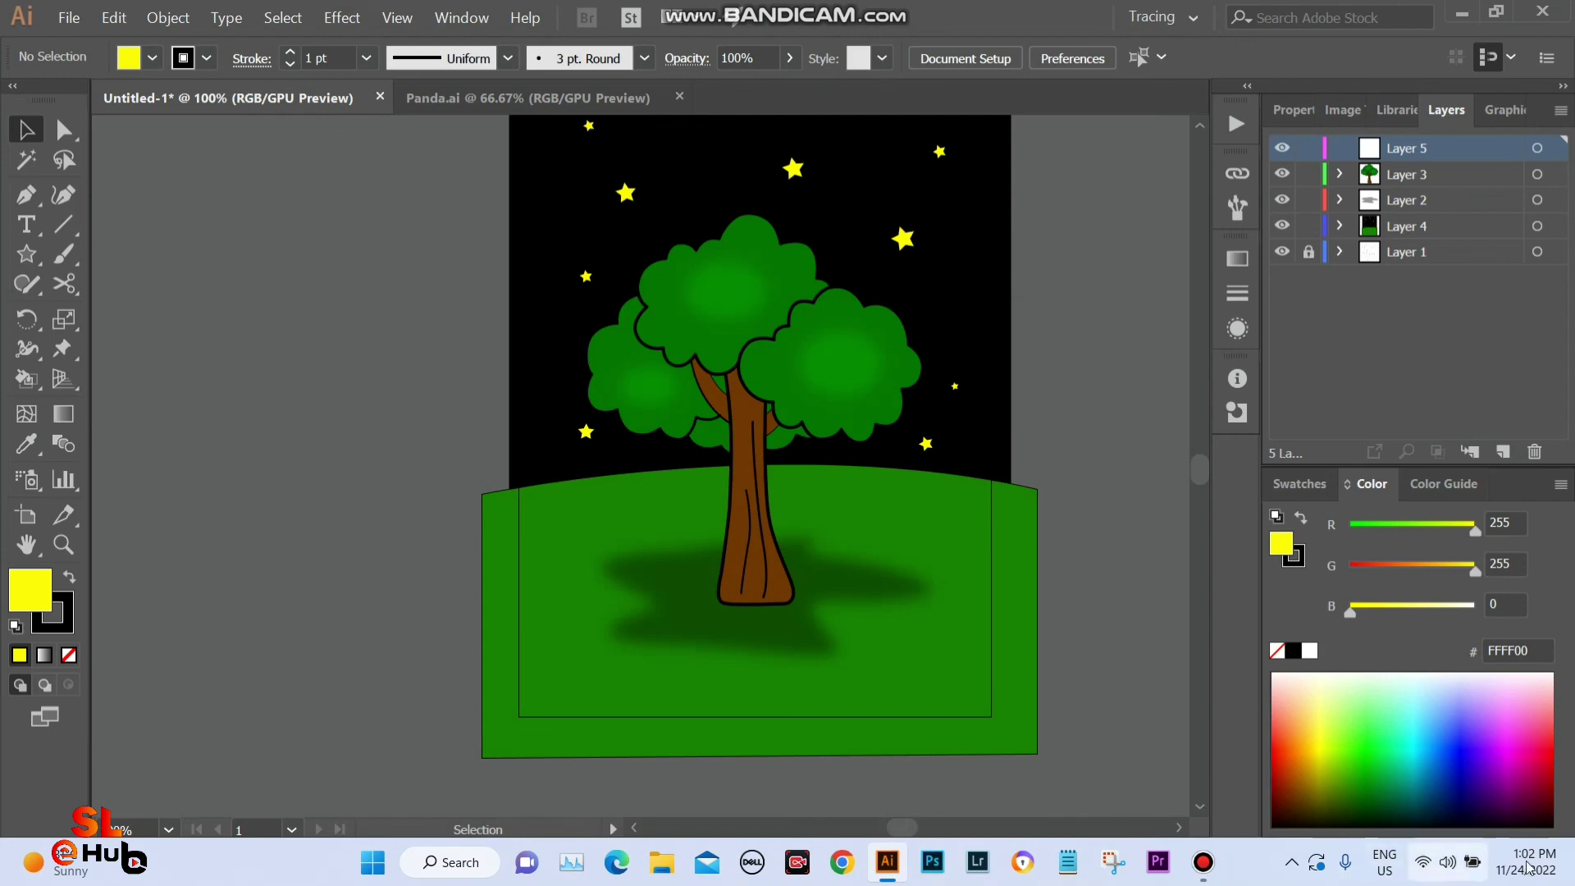
Open tree-01 in Photos, compare it with the panda images, then close Photos.
{"action": "left_click", "coordinate": [1570, 862]}
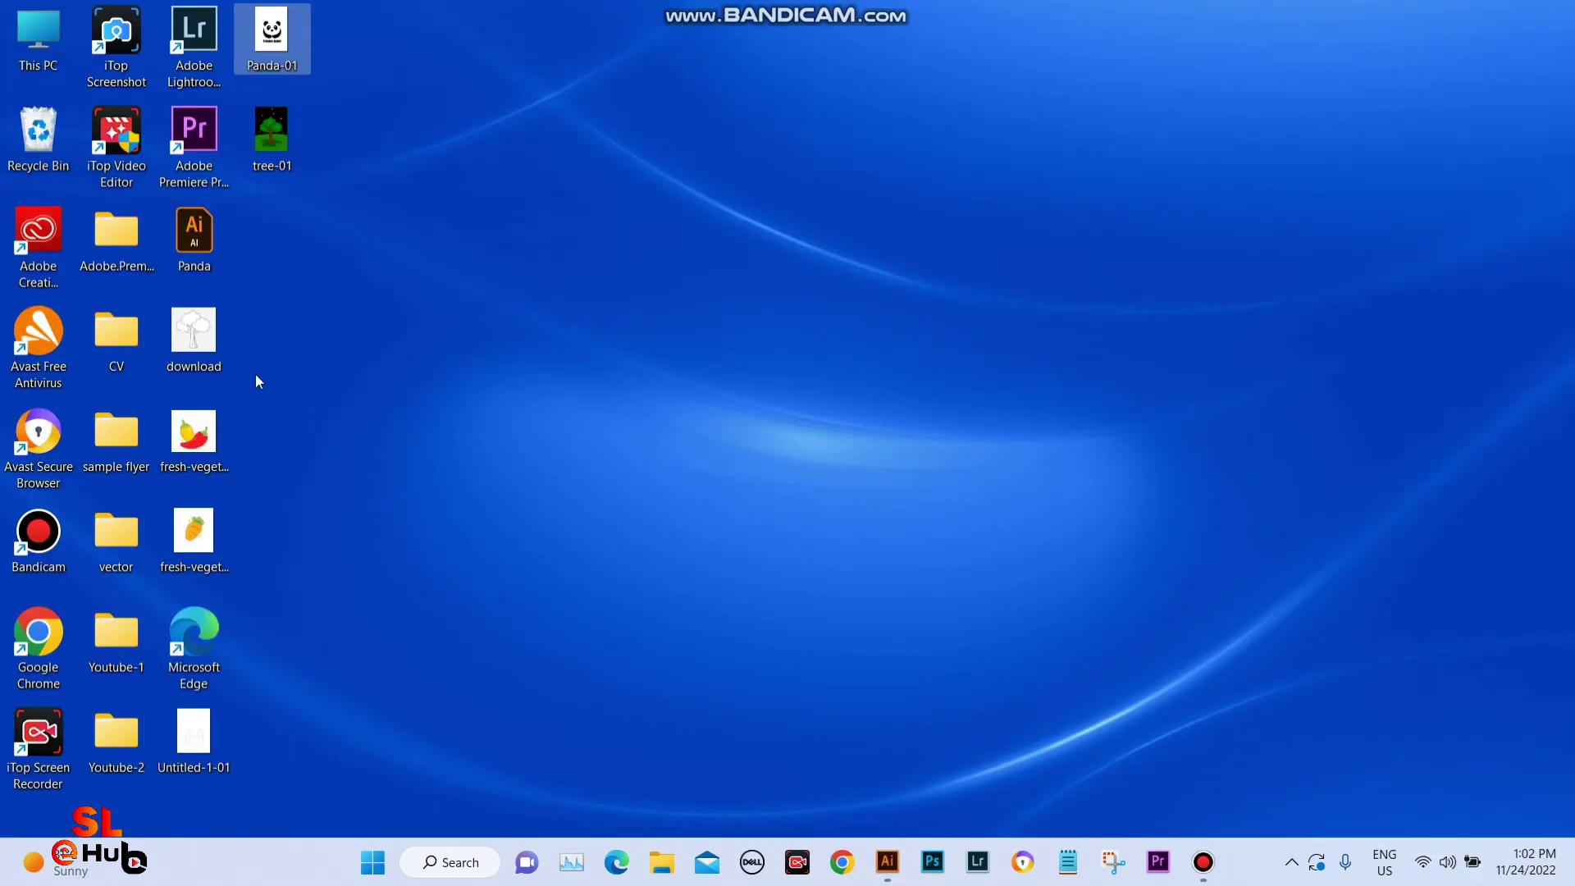
{"action": "double_click", "coordinate": [271, 138]}
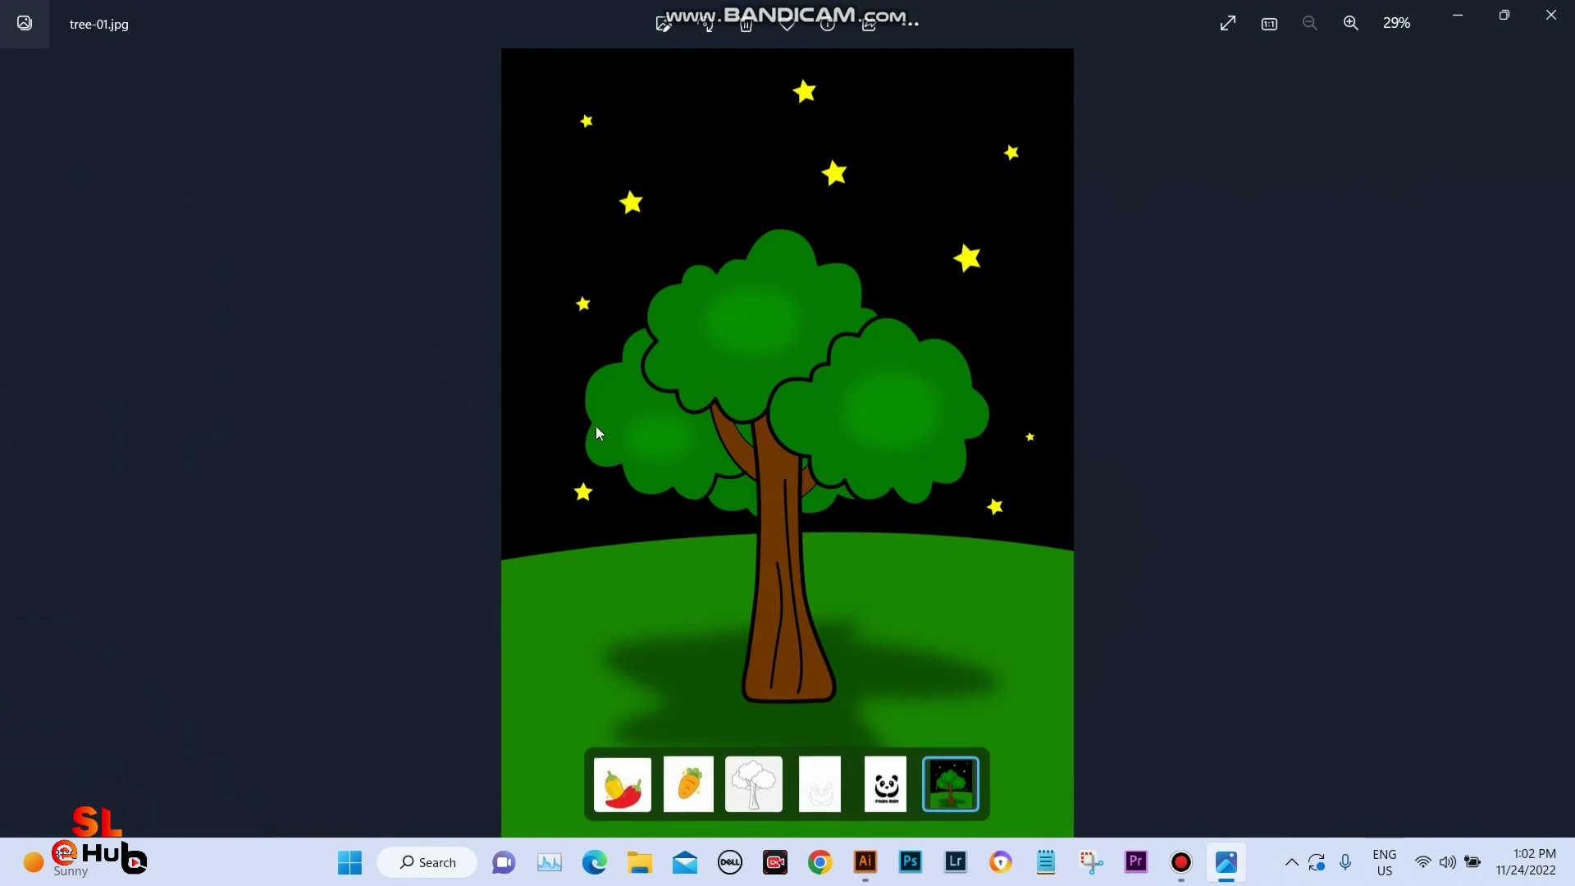
{"action": "left_click", "coordinate": [18, 443]}
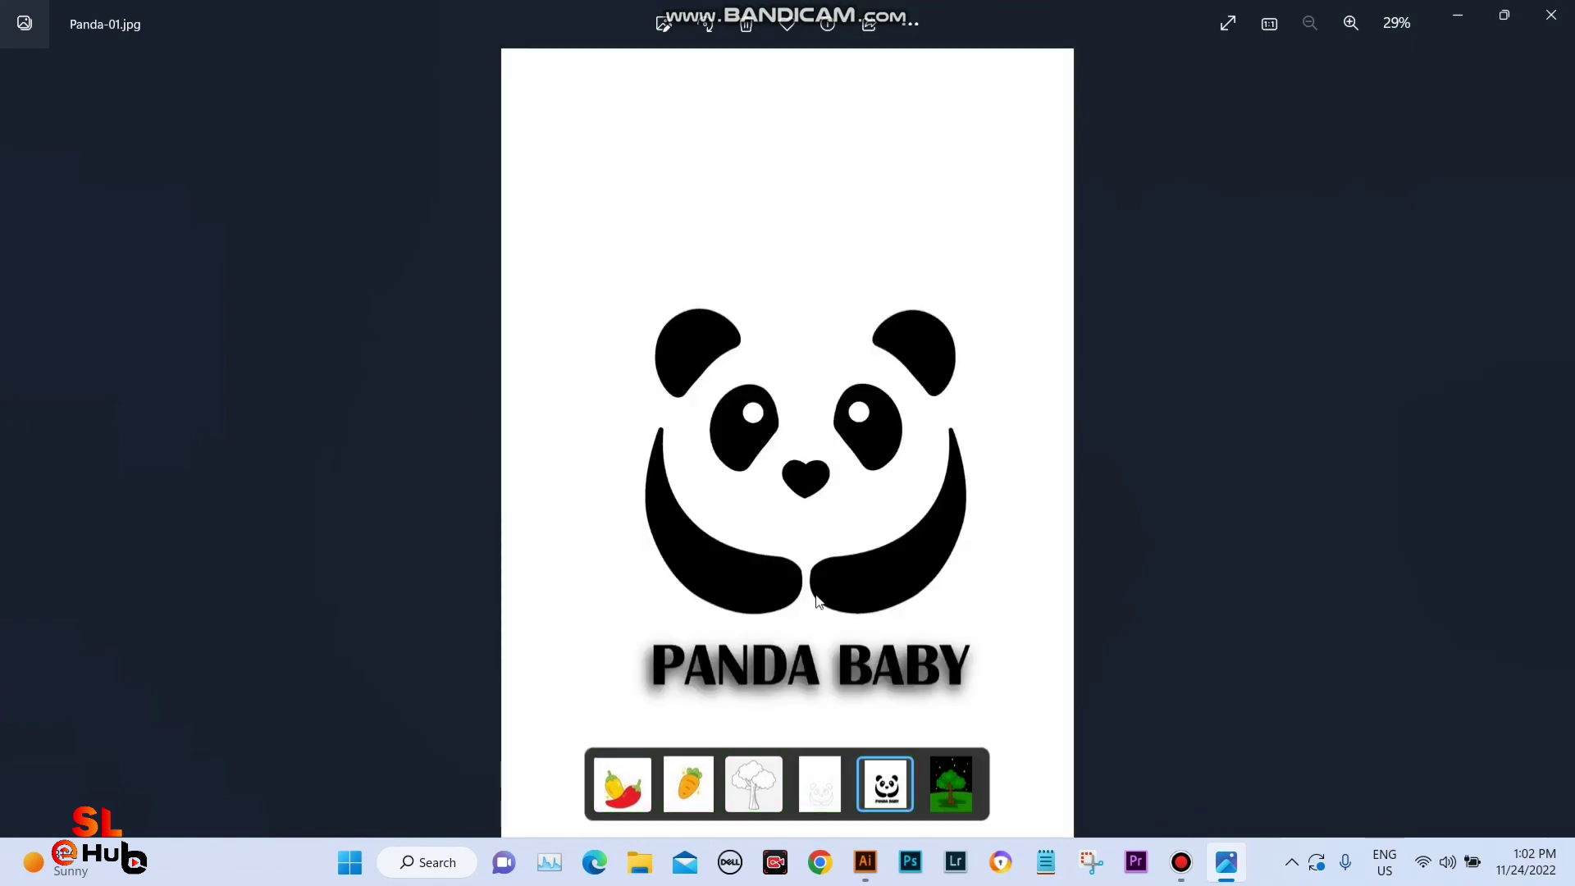
{"action": "left_click", "coordinate": [30, 448]}
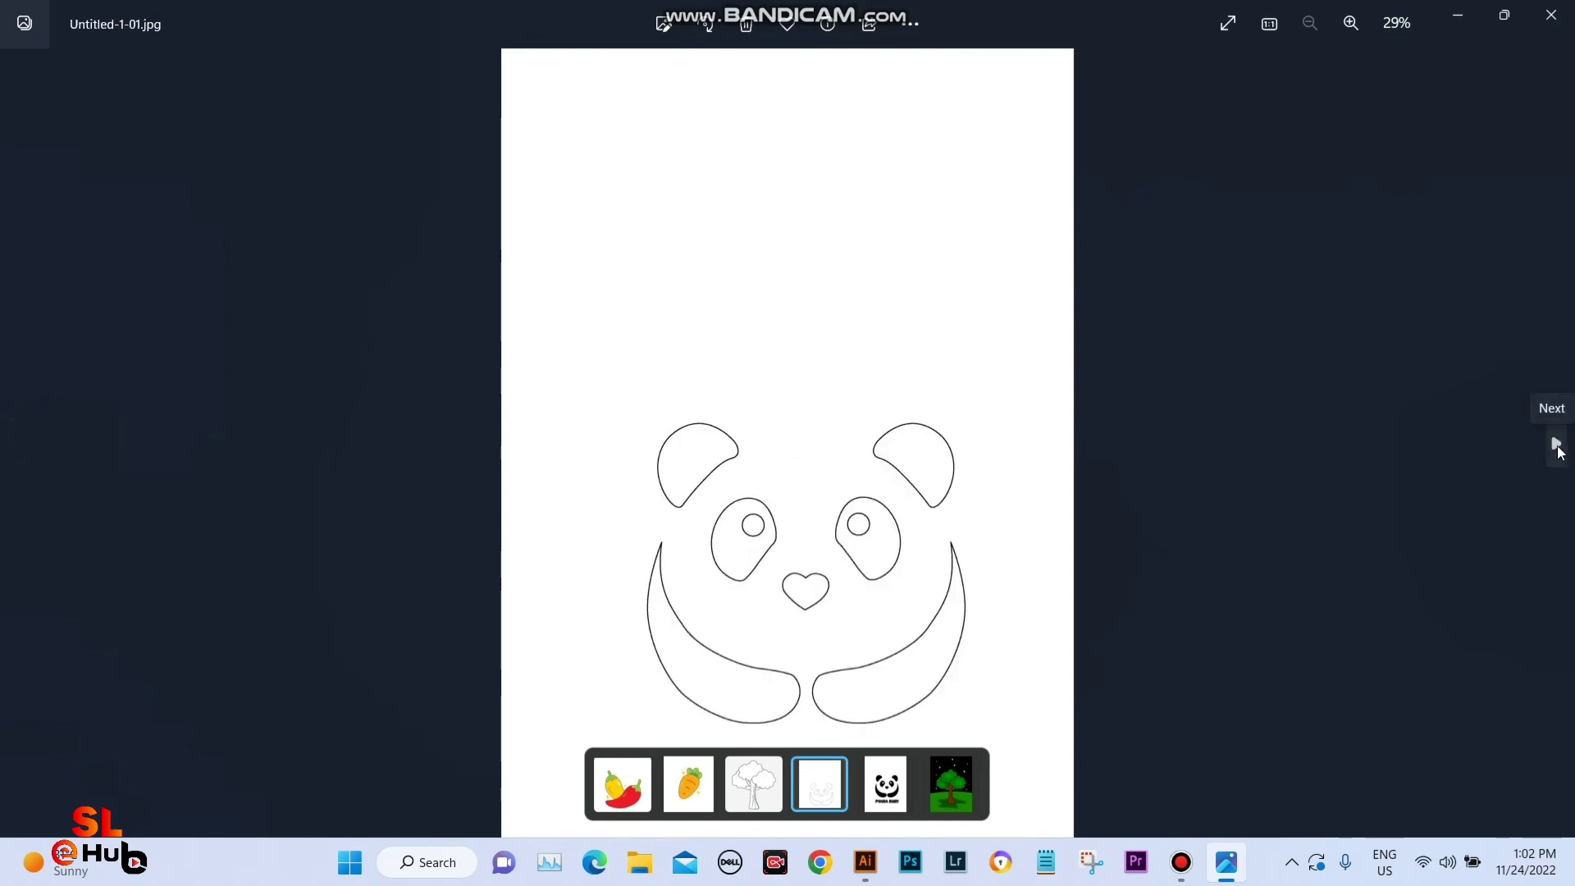
{"action": "left_click", "coordinate": [1553, 443]}
{"action": "left_click", "coordinate": [18, 443]}
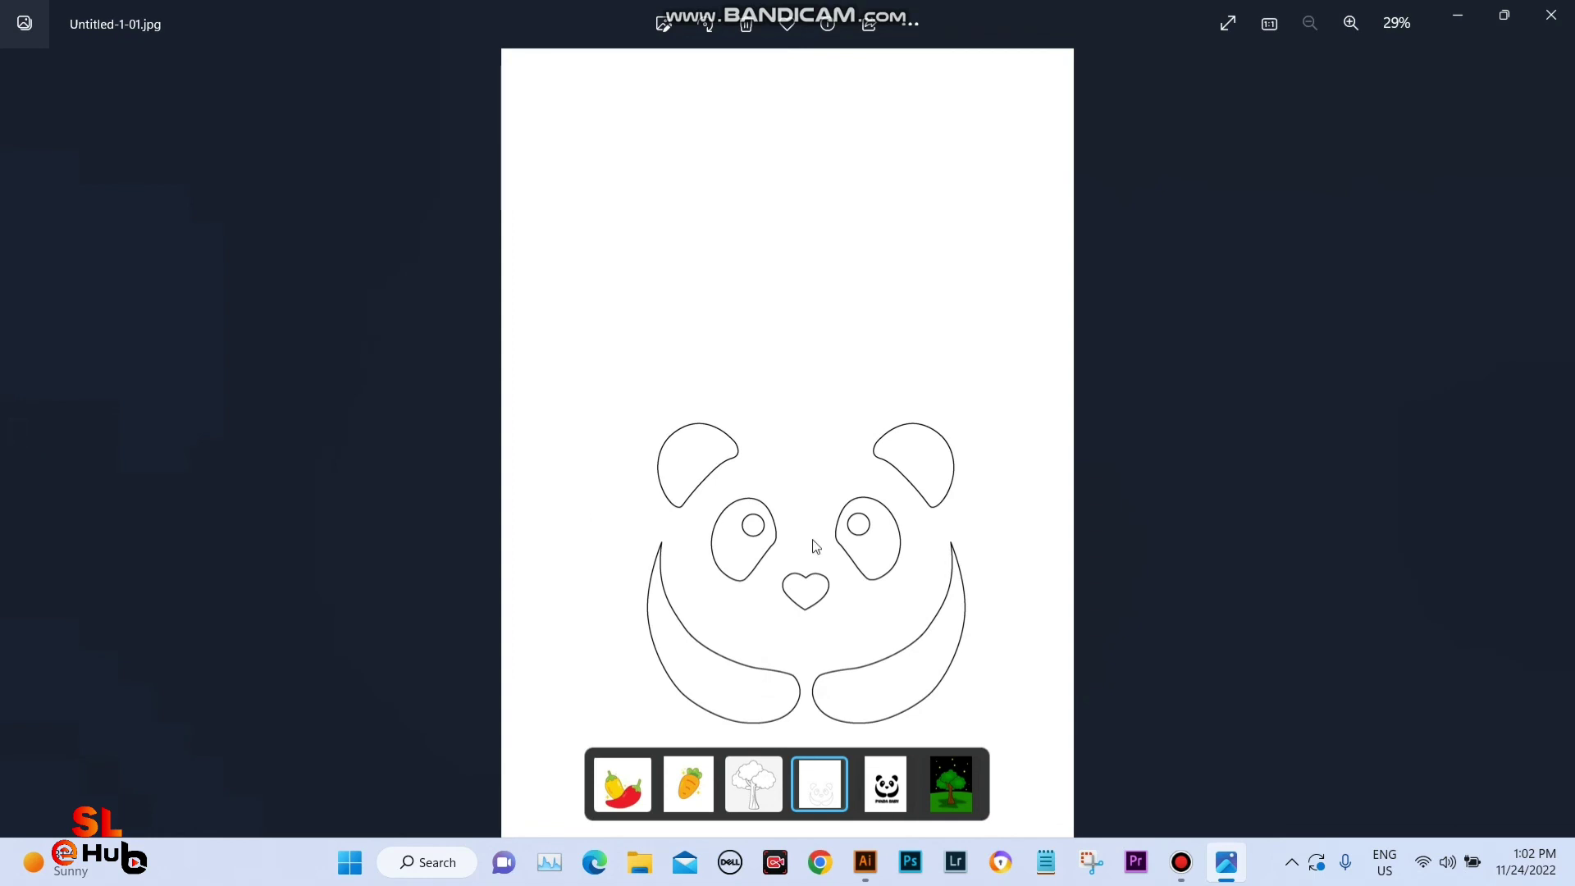
{"action": "left_click", "coordinate": [1549, 451]}
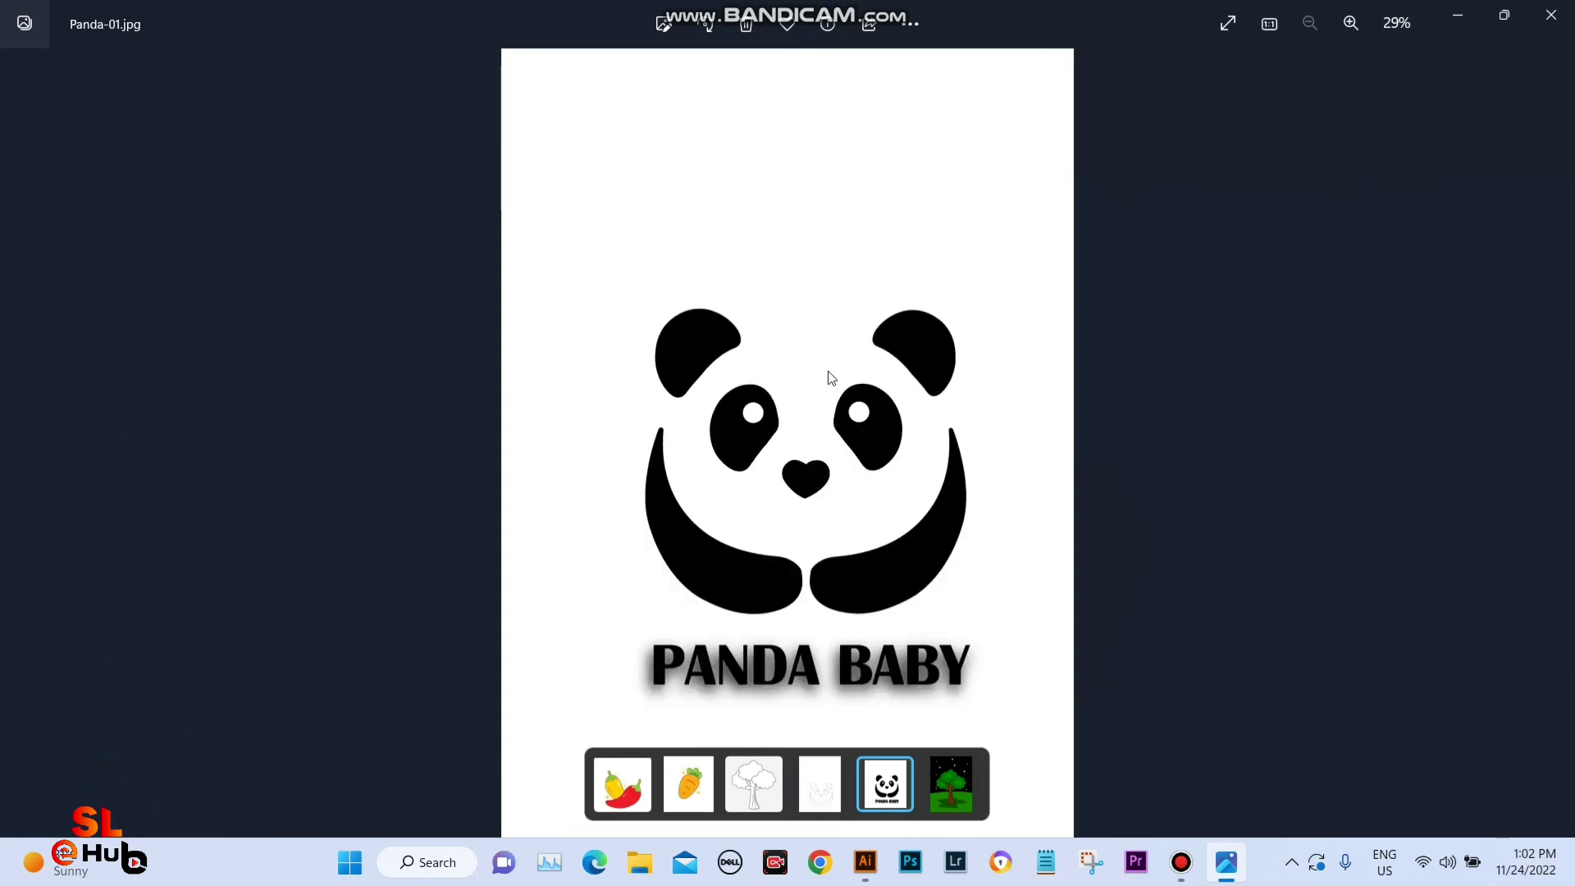
{"action": "left_click", "coordinate": [1552, 15]}
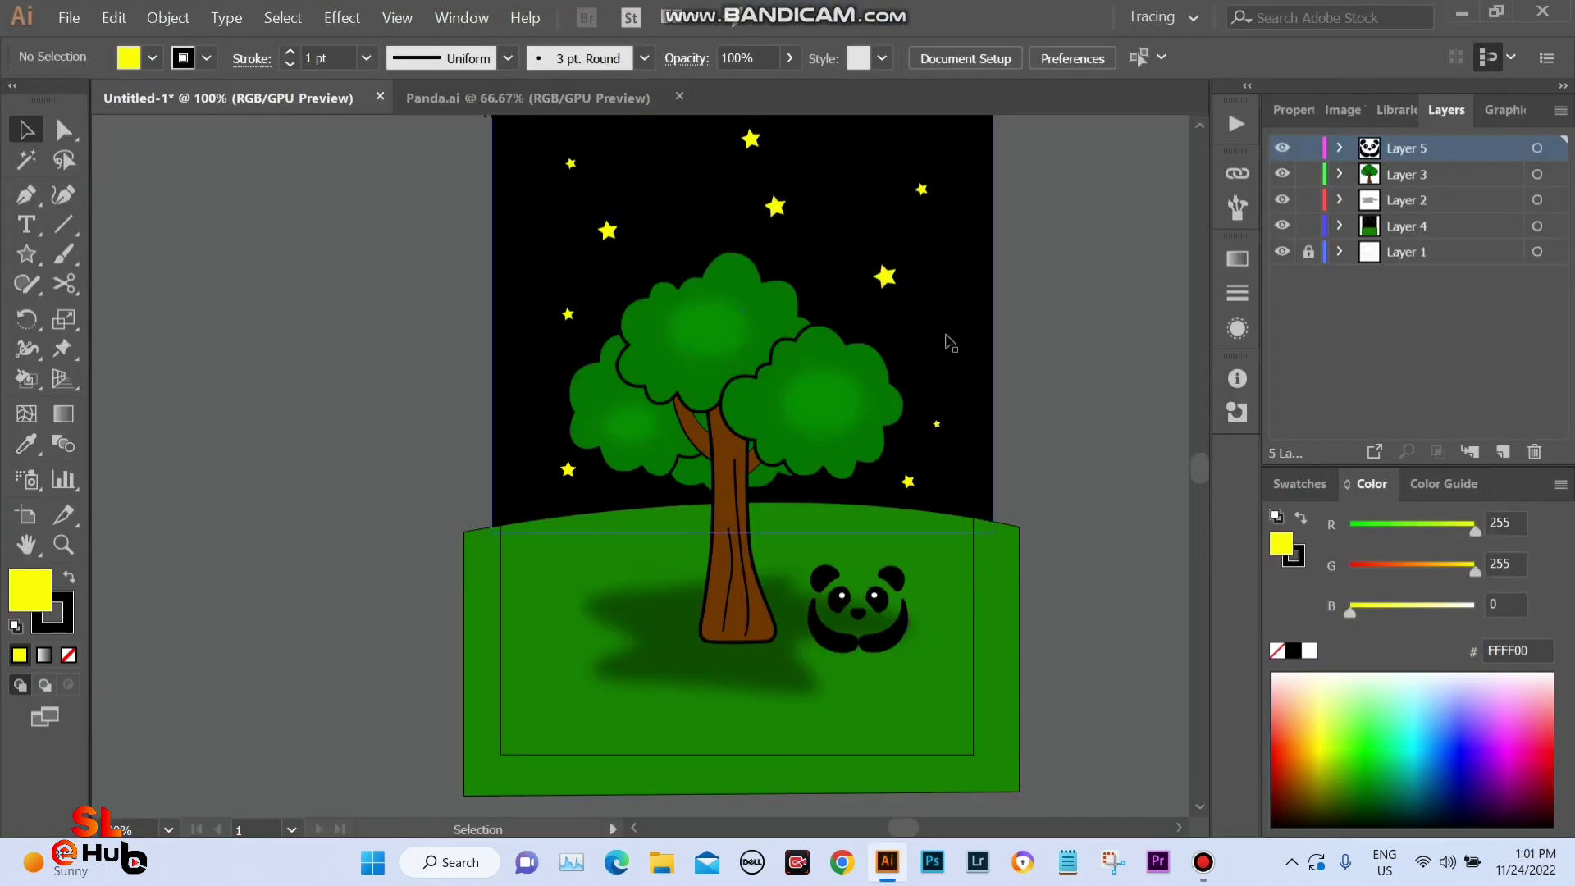